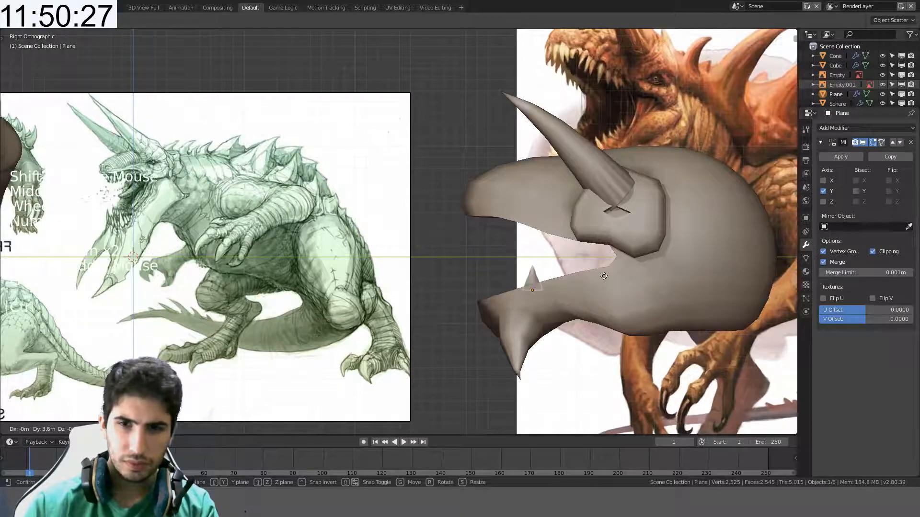
- Place the small tooth cone at the lower jaw and scale it down to 0.5
left_click(608, 274)
scroll(608, 251, "up", 4)
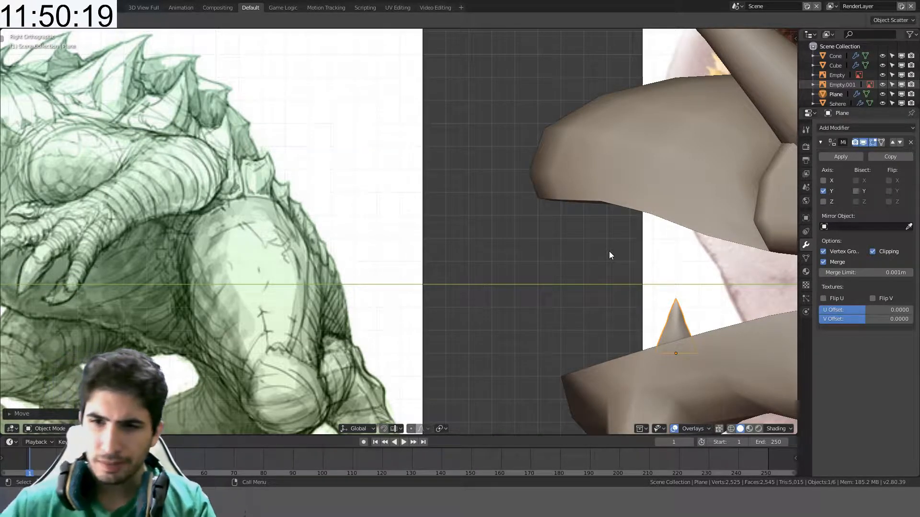
middle_click_drag(609, 254, 403, 222, "shift")
key("s")
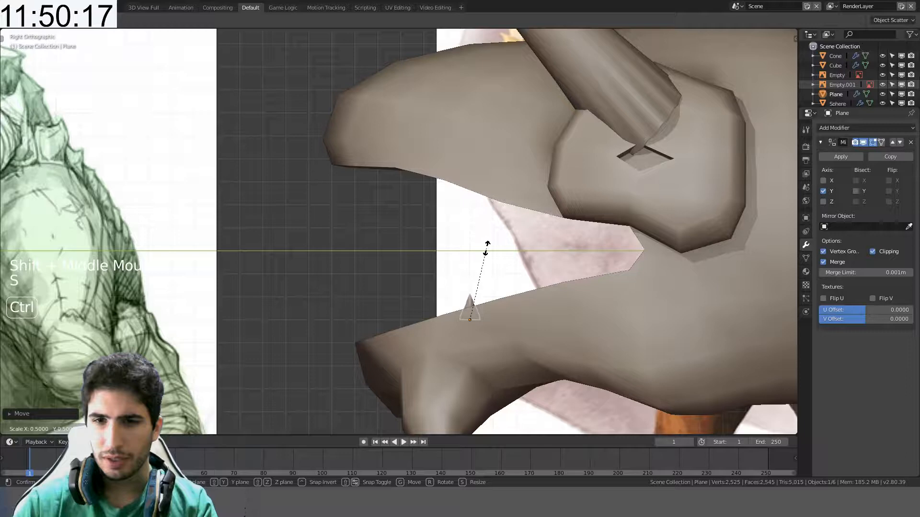
left_click(495, 259)
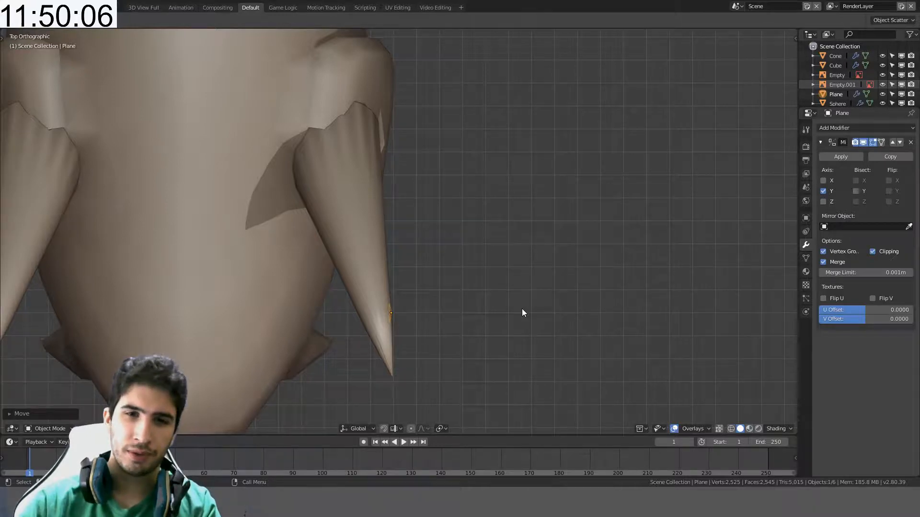
middle_click_drag(522, 309, 533, 251, "shift")
middle_click_drag(462, 246, 537, 343, "shift")
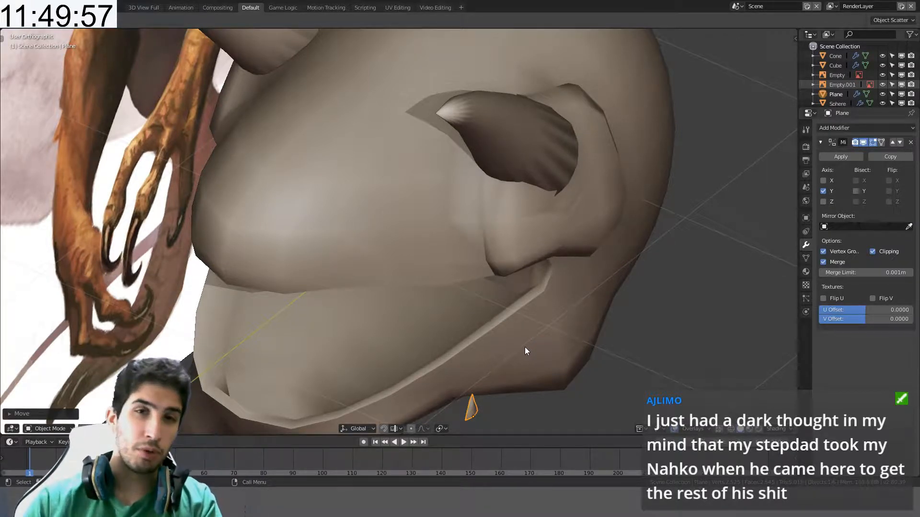
- Select the edge loops around the head mesh's mouth opening, covering the upper lip, lower lip and mouth corner
left_click(509, 343)
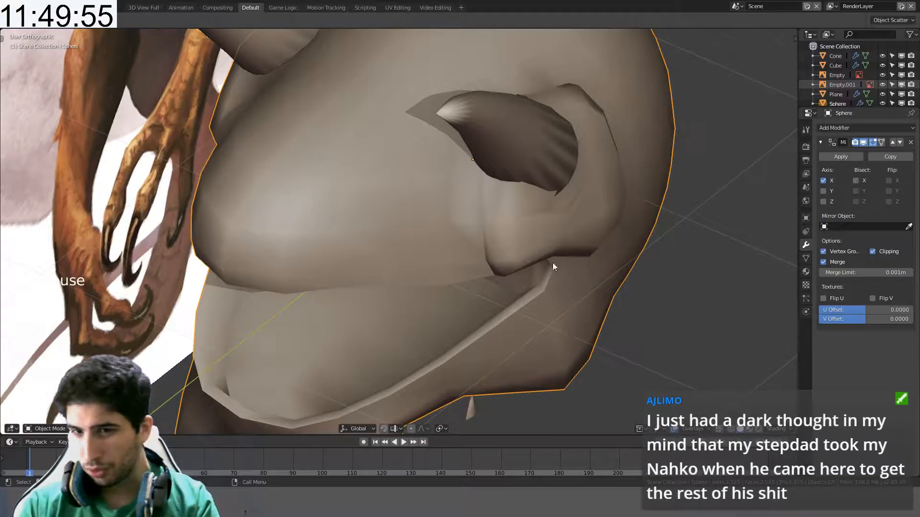
key("Tab")
mouse_move(553, 262)
middle_mouse_down()
mouse_move(544, 219)
mouse_move(478, 198)
mouse_move(479, 290)
mouse_move(543, 259)
middle_mouse_up()
left_click(478, 199, "alt")
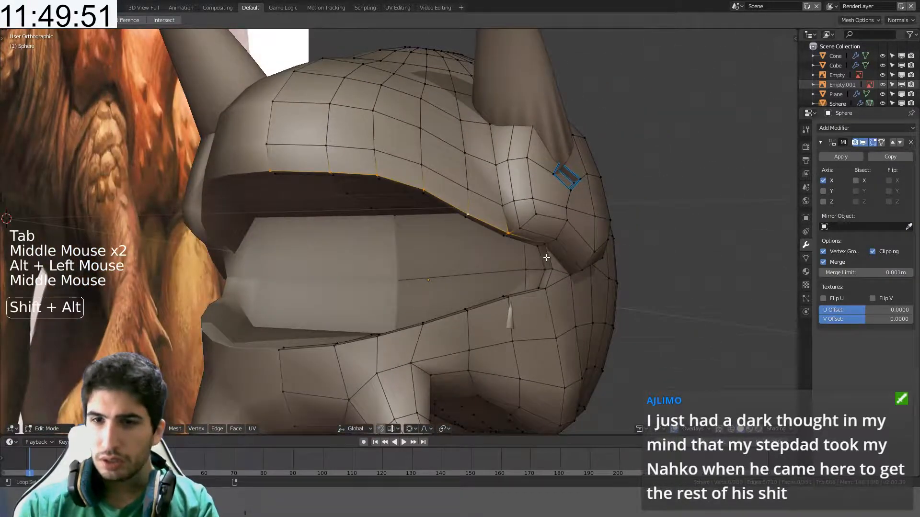
left_click(500, 299, "alt+shift")
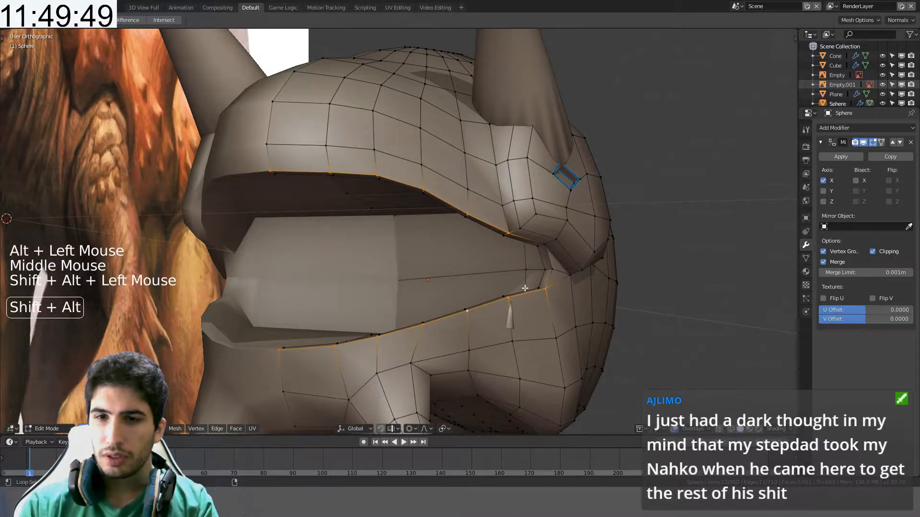
middle_click_drag(500, 299, 521, 299)
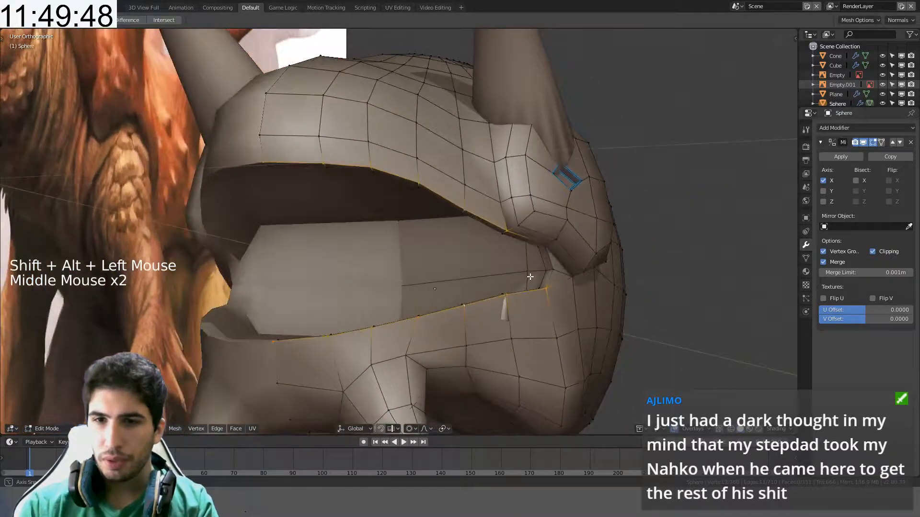
mouse_move(522, 269)
middle_mouse_down()
mouse_move(537, 266)
mouse_move(529, 272)
middle_mouse_up()
left_click(539, 262, "alt+shift")
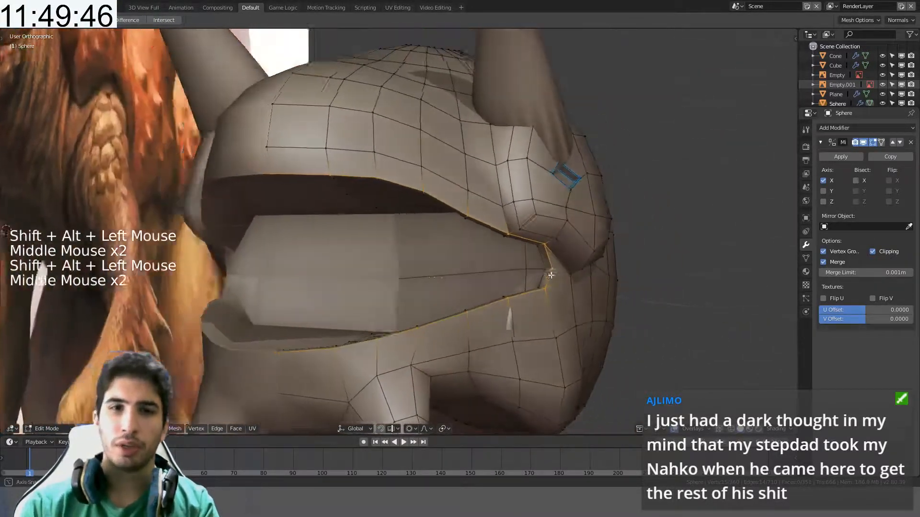
middle_click_drag(544, 277, 579, 255)
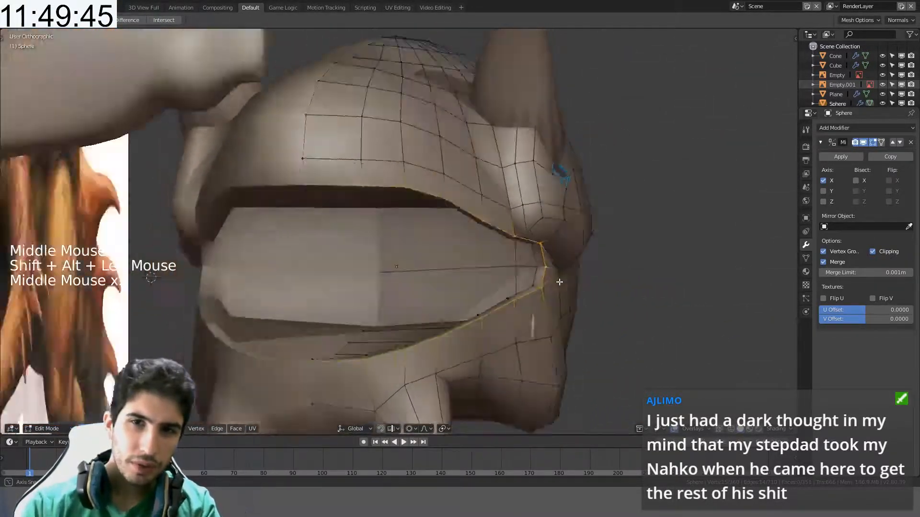
middle_click_drag(554, 275, 550, 278)
- Duplicate the selected mouth rim edges in place and separate them from the head into their own object
key("shift+d")
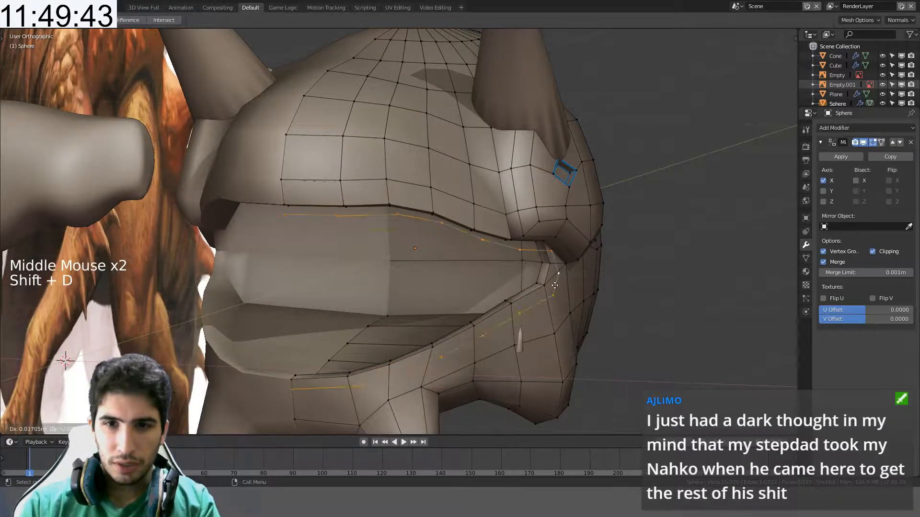
key("p")
left_click(546, 295)
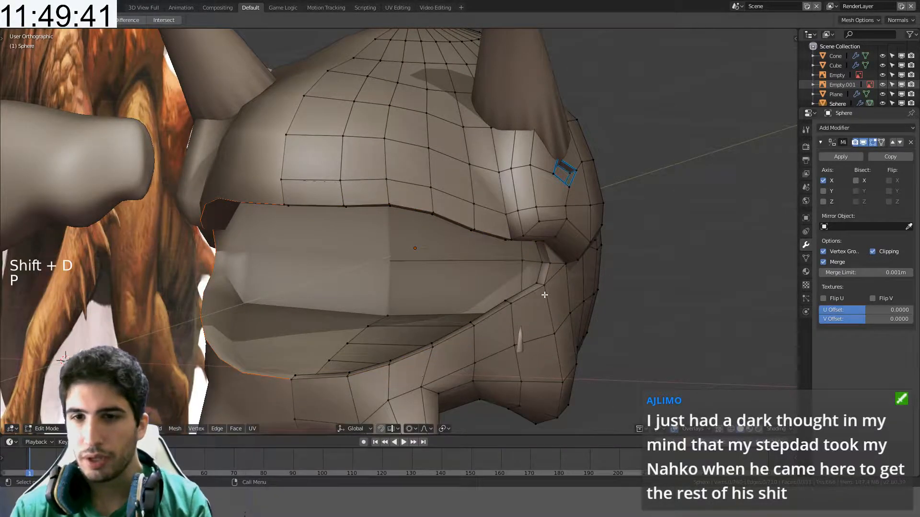
key("Tab")
left_click(496, 237)
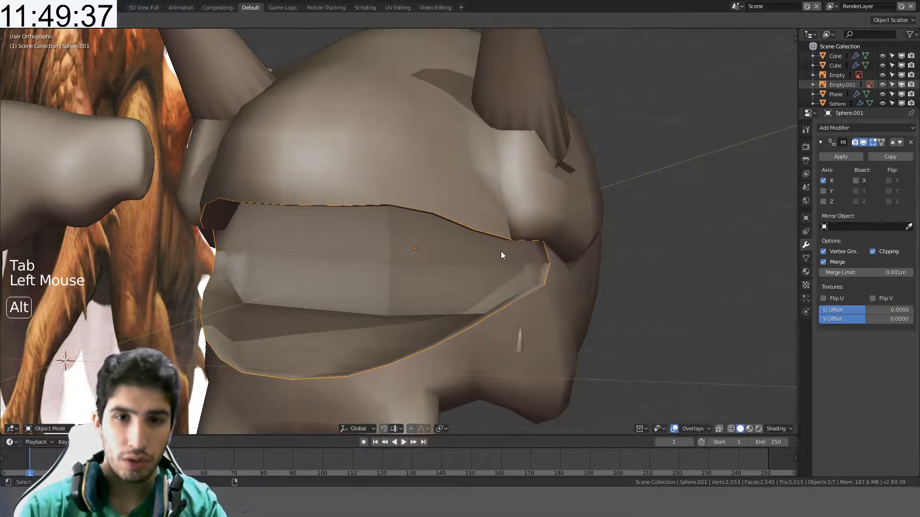
- Convert the separated mouth rim to a mesh to bake in its mirror, and convert that mesh to a curve
key("alt+c")
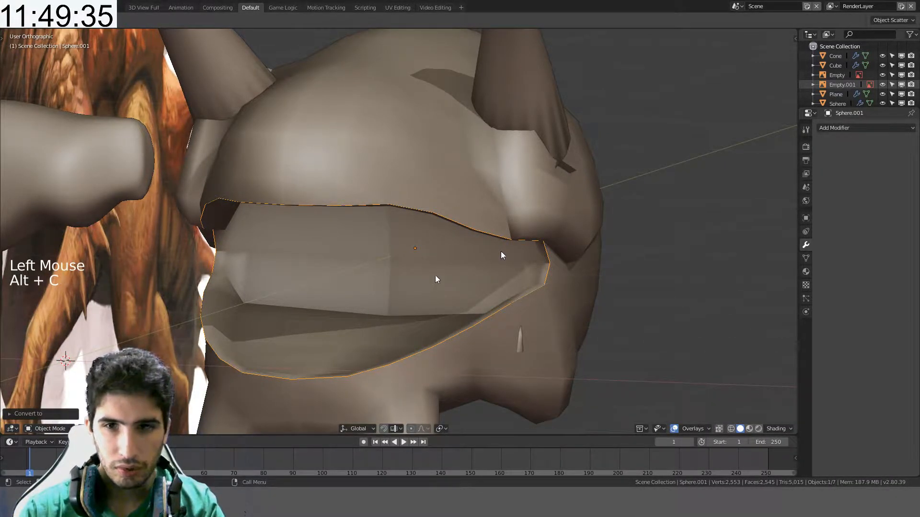
key("Tab")
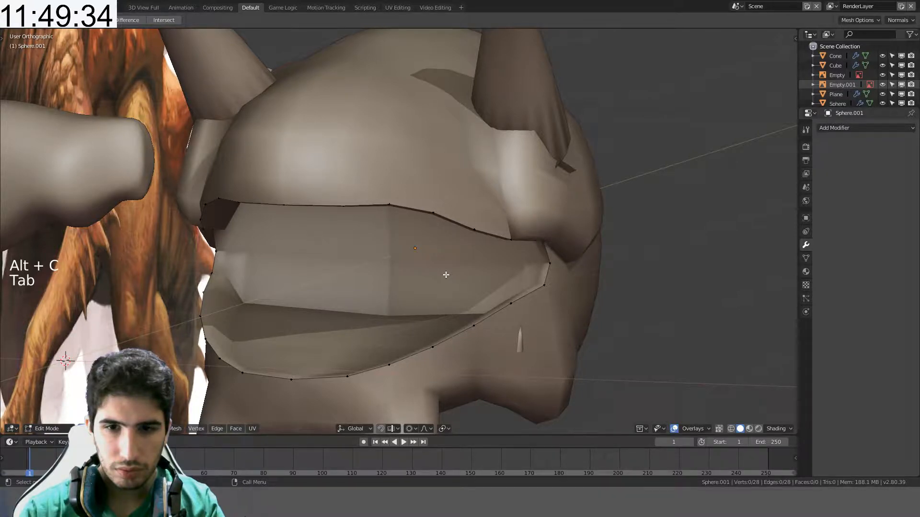
key("Tab")
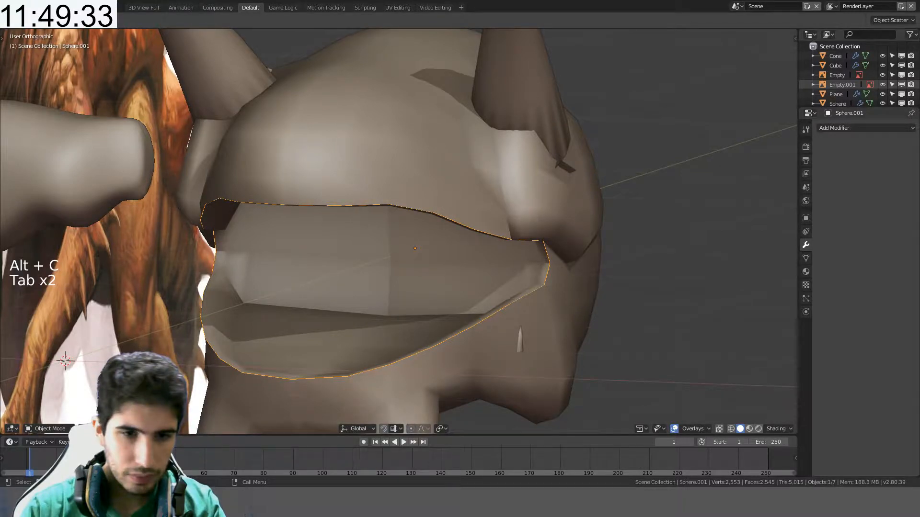
right_click(187, 341)
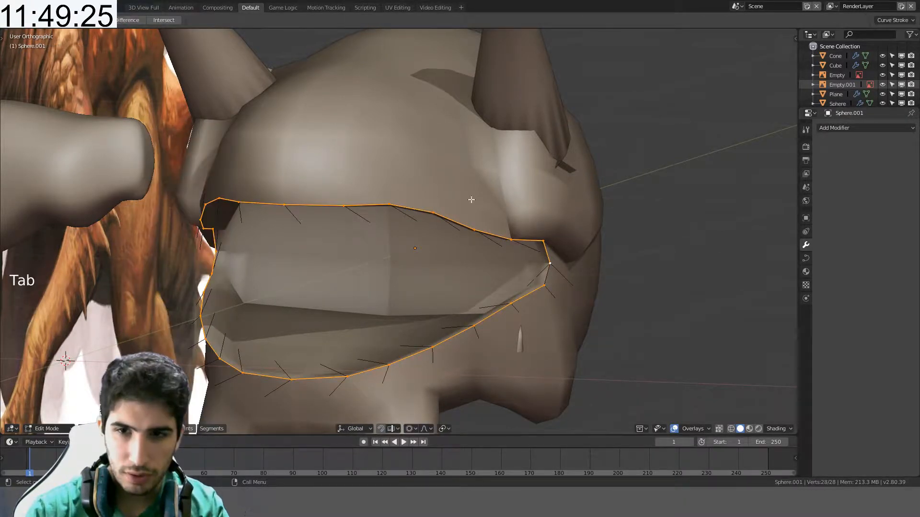
key("Tab")
- Apply the Mirror modifier on the small tooth cone
middle_click_drag(571, 274, 559, 300)
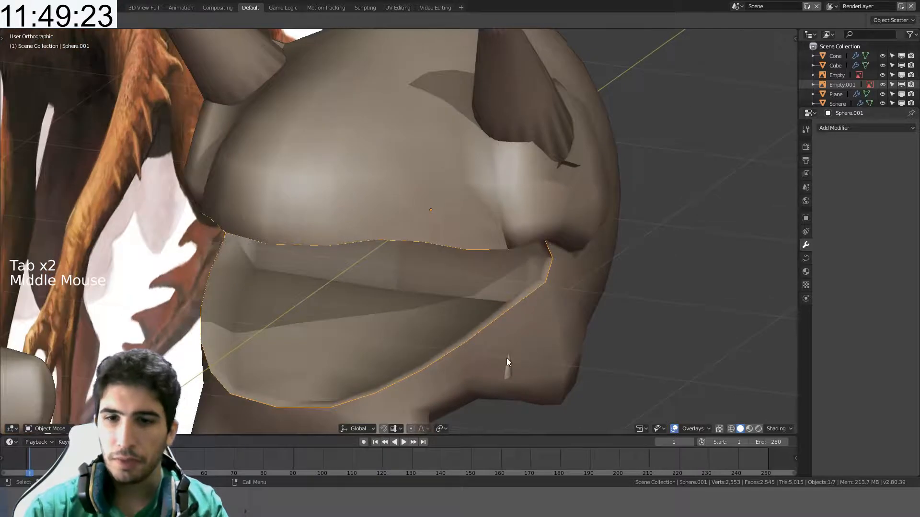
left_click(507, 371)
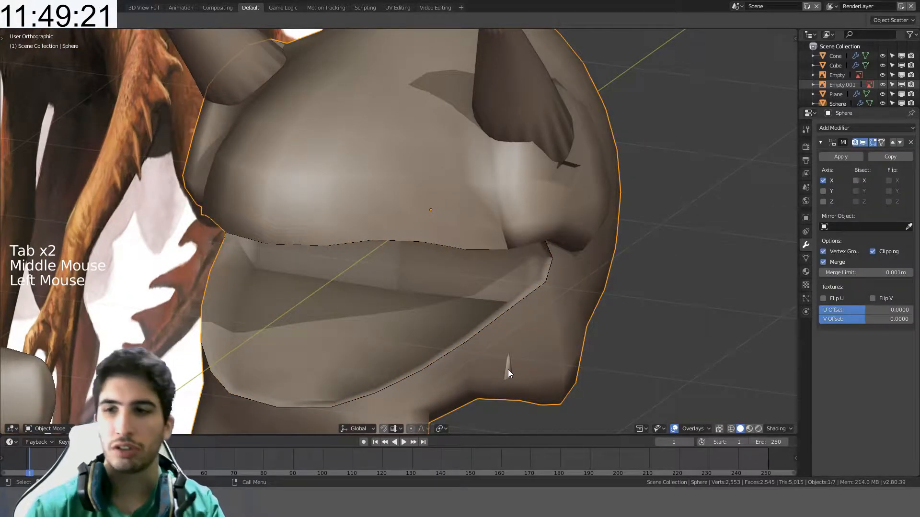
middle_click_drag(508, 369, 462, 341)
left_click(349, 317)
left_click(840, 158)
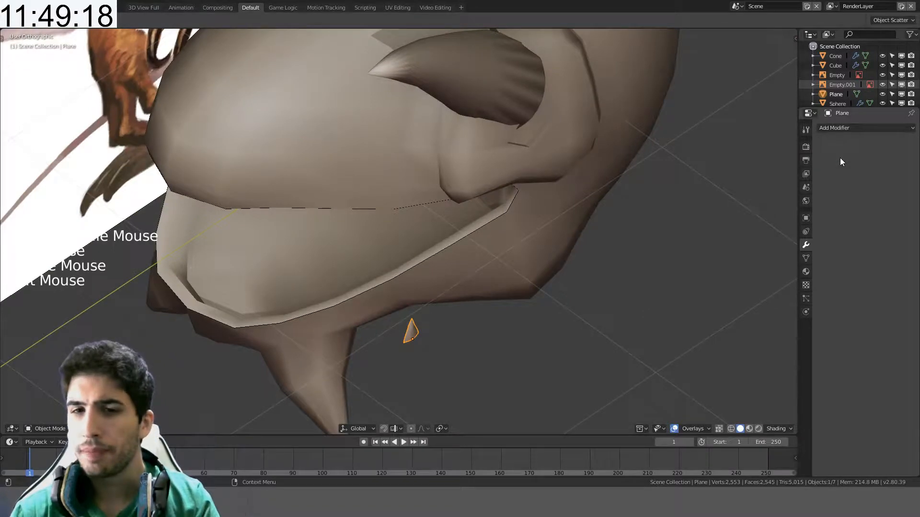
- Add an Array modifier and a Curve modifier to the tooth
left_click(853, 127)
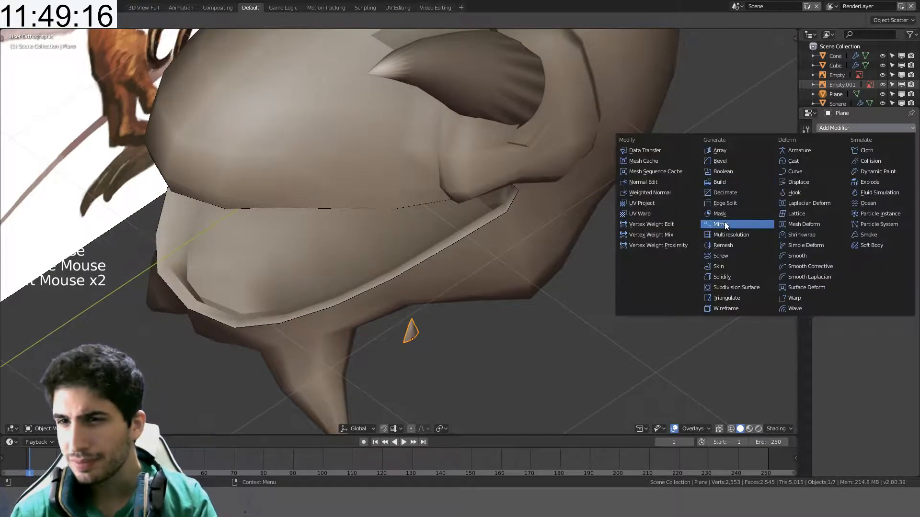
left_click(725, 151)
left_click(861, 129)
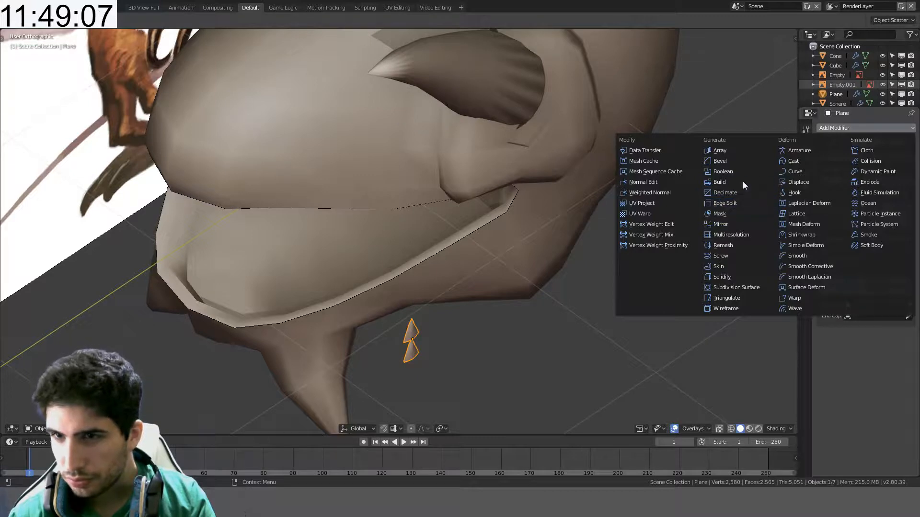
left_click(786, 171)
middle_click_drag(444, 263, 490, 209)
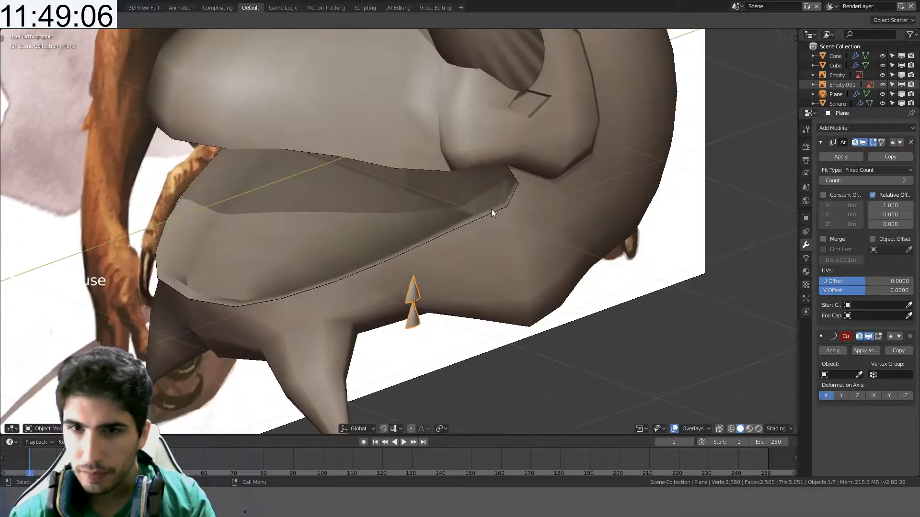
- Snap the 3D cursor to the mouth rim curve's origin and move the tooth to the cursor
double_click(514, 194)
middle_click_drag(470, 245, 451, 276)
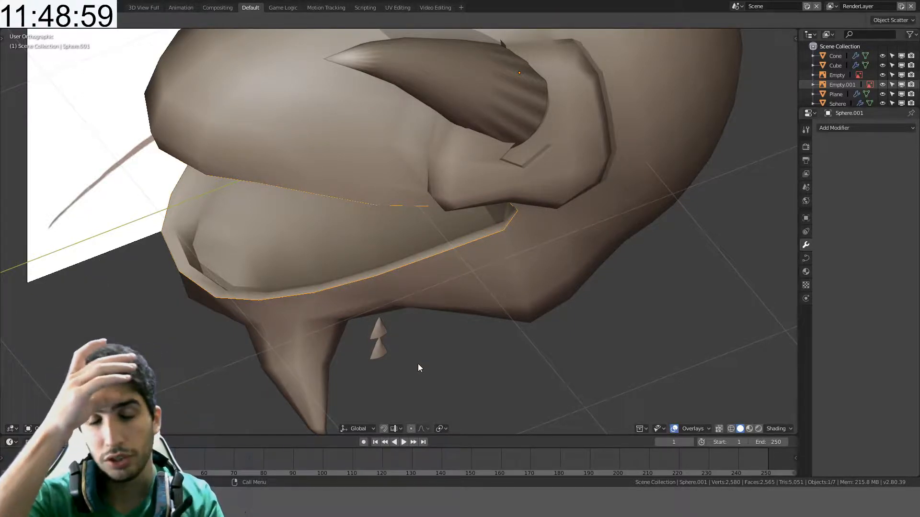
key("shift+s")
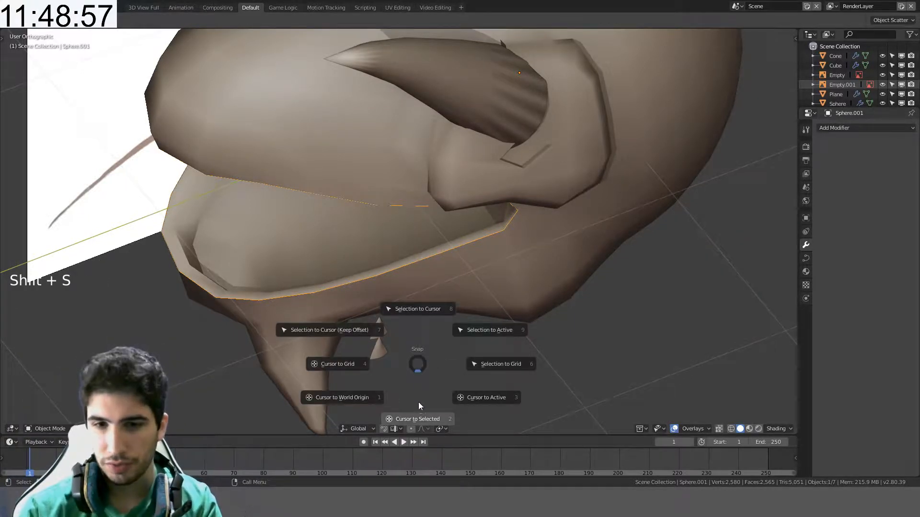
left_click(418, 420)
left_click(376, 332)
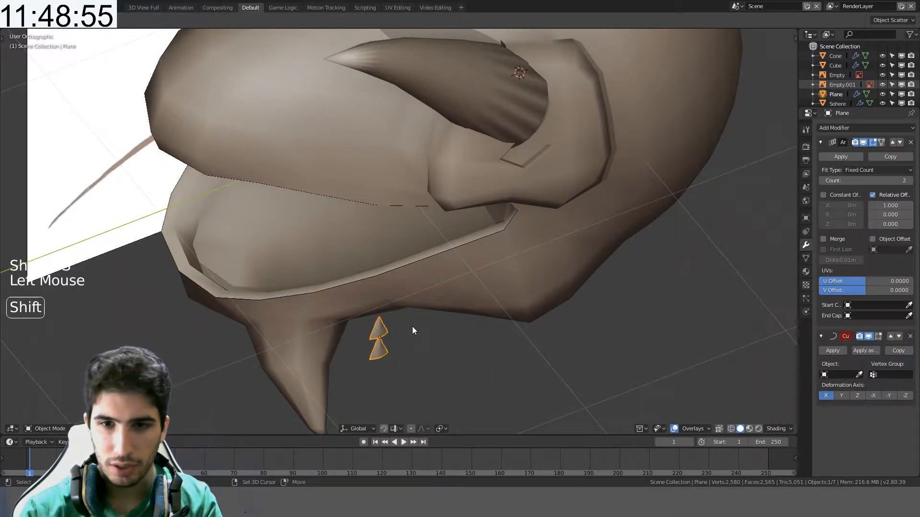
key("shift+s")
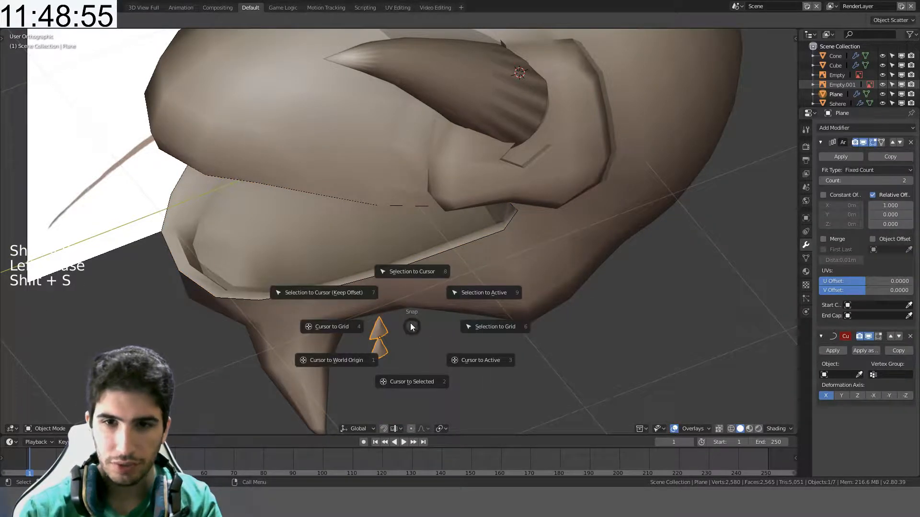
left_click(396, 271)
middle_click_drag(397, 269, 551, 186)
- Set the mouth rim curve Sphere.001 as the object of the tooth's Curve modifier
left_click(858, 375)
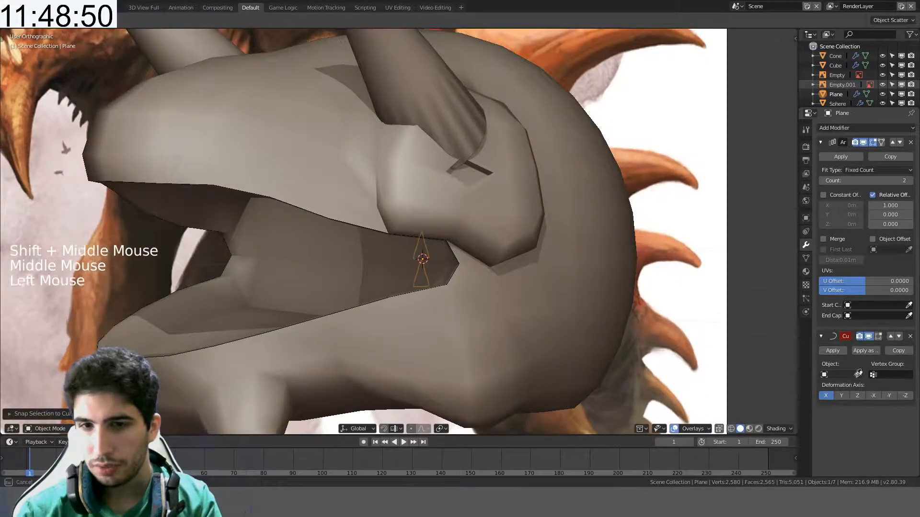
left_click(382, 298)
left_click(825, 396)
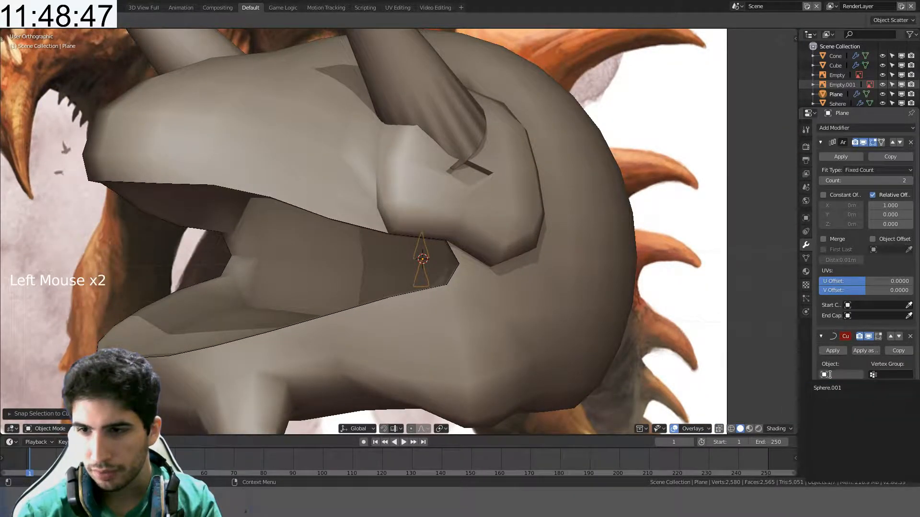
middle_click_drag(412, 241, 438, 250)
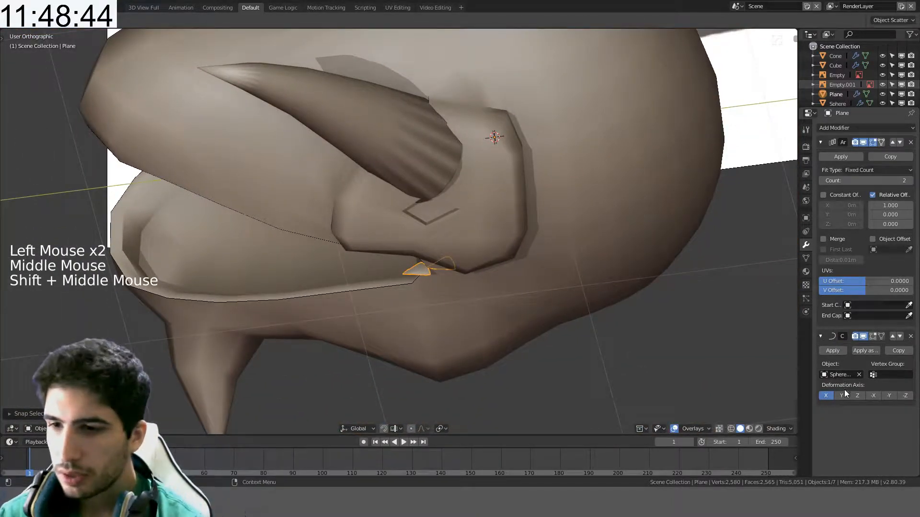
- Try the Y, Z, -X, -Y and -Z deformation axes of the Curve modifier and return to X
left_click(844, 394)
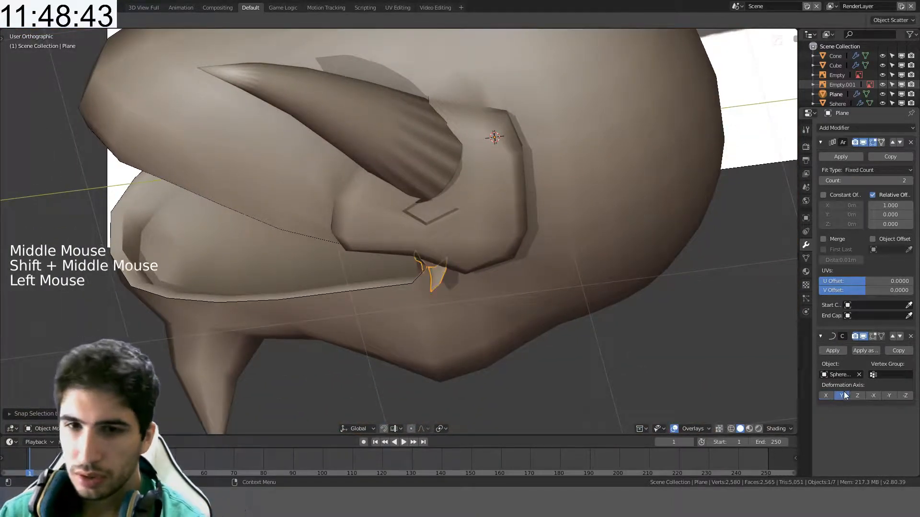
left_click(855, 396)
middle_click_drag(544, 338, 479, 261)
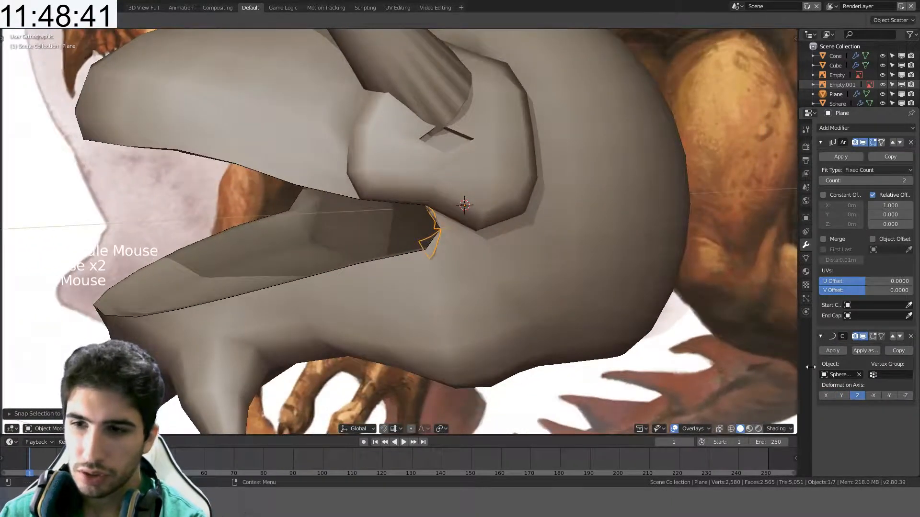
left_click(872, 395)
left_click(888, 396)
left_click(904, 395)
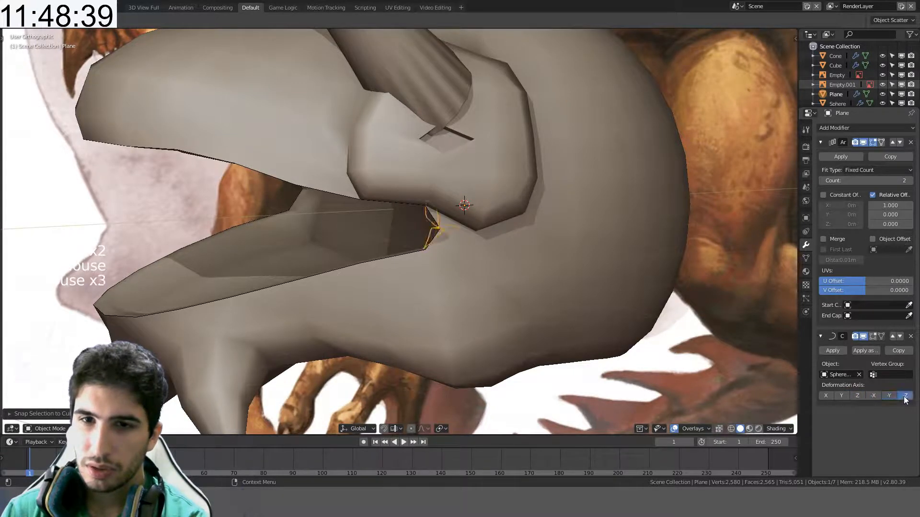
left_click(827, 397)
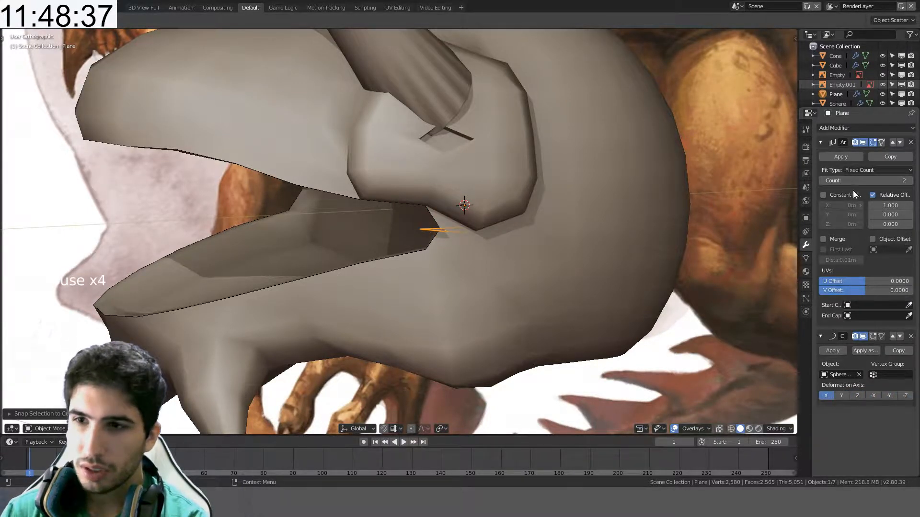
- Increase the tooth's Array modifier count to 5
left_click(909, 180)
left_click(908, 181)
left_click(909, 181)
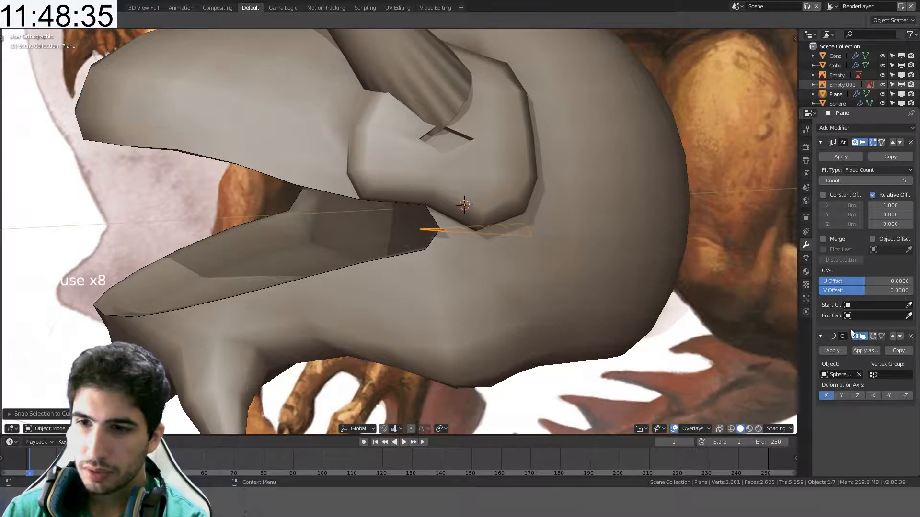
- Compare the Y, Z, -X, -Y and -Z deformation axes of the tooth's Curve modifier and settle on Z
left_click(841, 395)
middle_click_drag(517, 287, 498, 263)
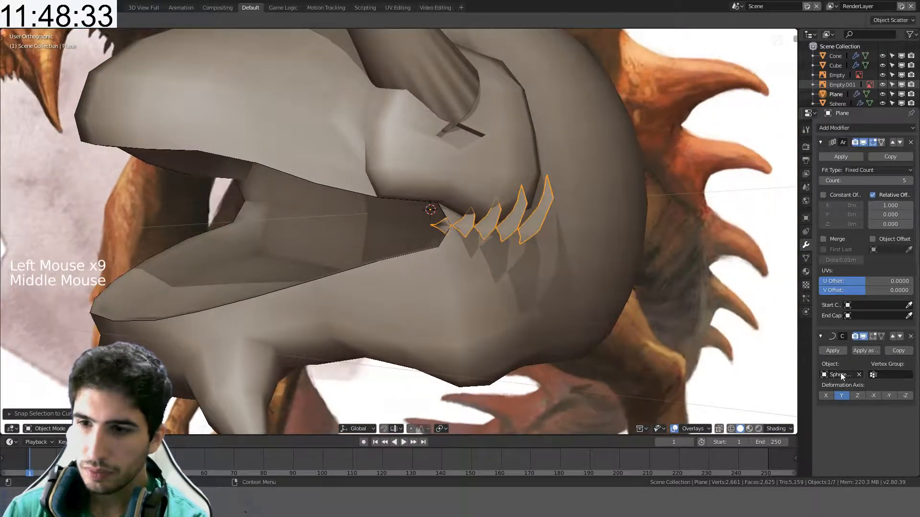
left_click(858, 396)
mouse_move(562, 337)
middle_mouse_down()
mouse_move(624, 287)
mouse_move(640, 307)
mouse_move(579, 334)
middle_mouse_up()
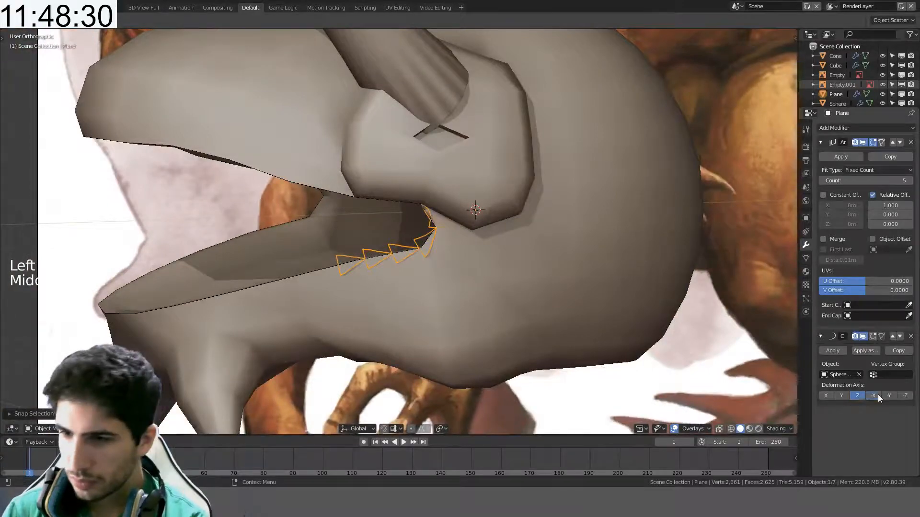
left_click(873, 396)
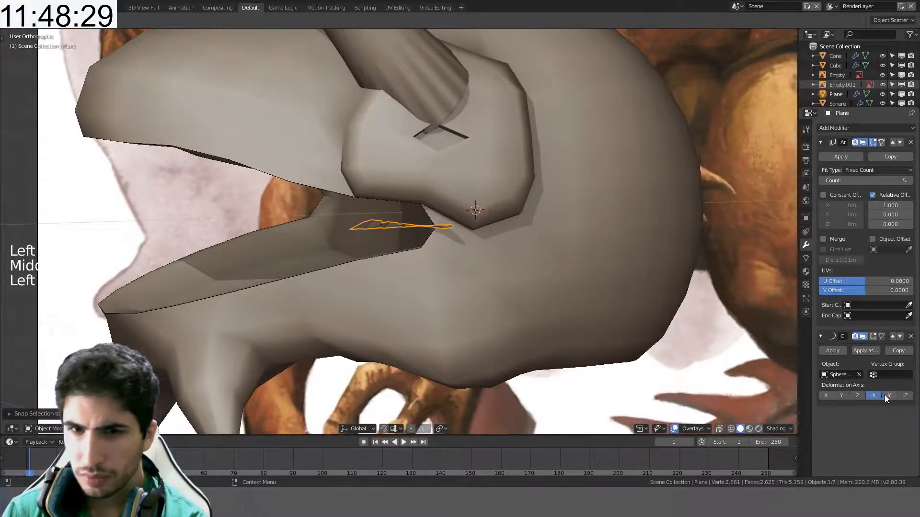
left_click(889, 396)
left_click(905, 396)
middle_click_drag(488, 307, 492, 257)
left_click(857, 395)
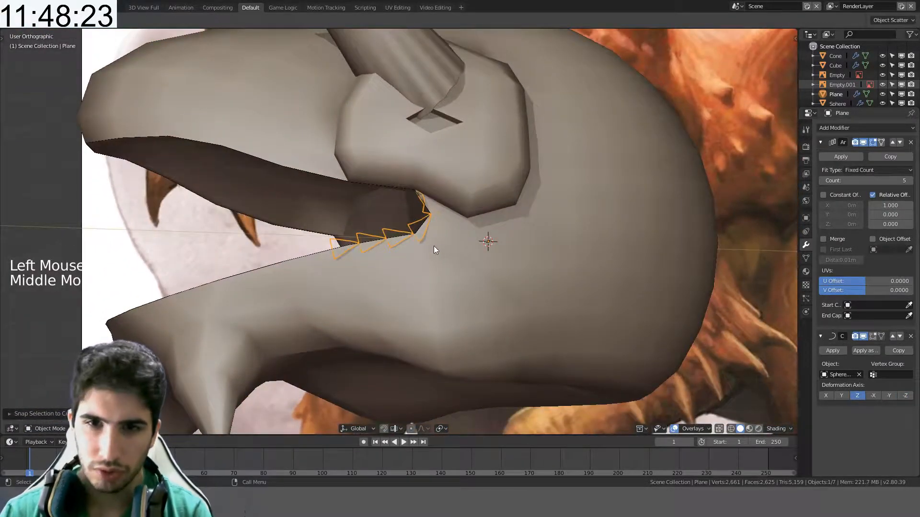
- Switch the viewport to wireframe shading to see the tooth mesh through the head
key("Tab")
mouse_move(458, 229)
middle_mouse_down()
mouse_move(509, 199)
mouse_move(488, 281)
middle_mouse_up()
scroll(425, 263, "down", 2)
key("z")
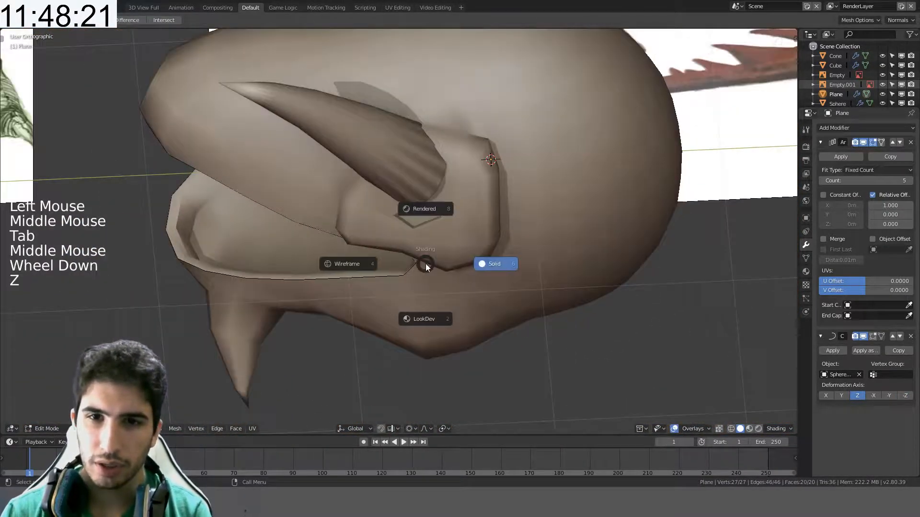
middle_click_drag(484, 195, 466, 298, "shift")
middle_click_drag(465, 297, 556, 236)
key("Tab")
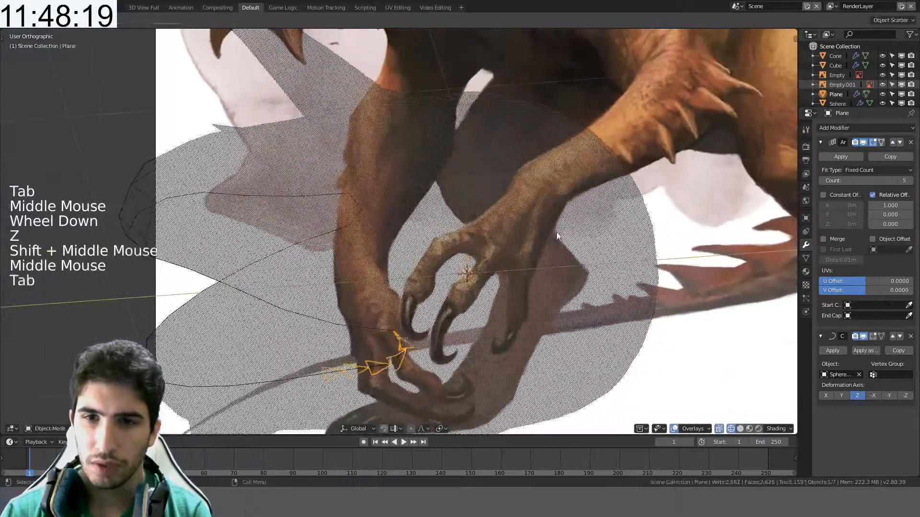
- Open the tooth mesh for editing, cancel the proportional rotation and turn off proportional editing
scroll(498, 332, "down", 2)
middle_click_drag(498, 334, 499, 273, "shift")
key("Tab")
key("Tab")
key("Tab")
key("r")
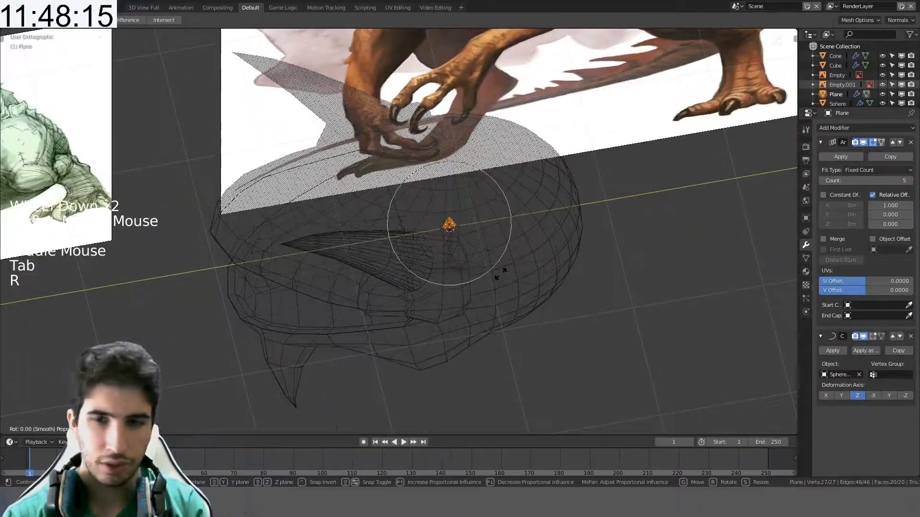
right_click(501, 274)
key("alt+o")
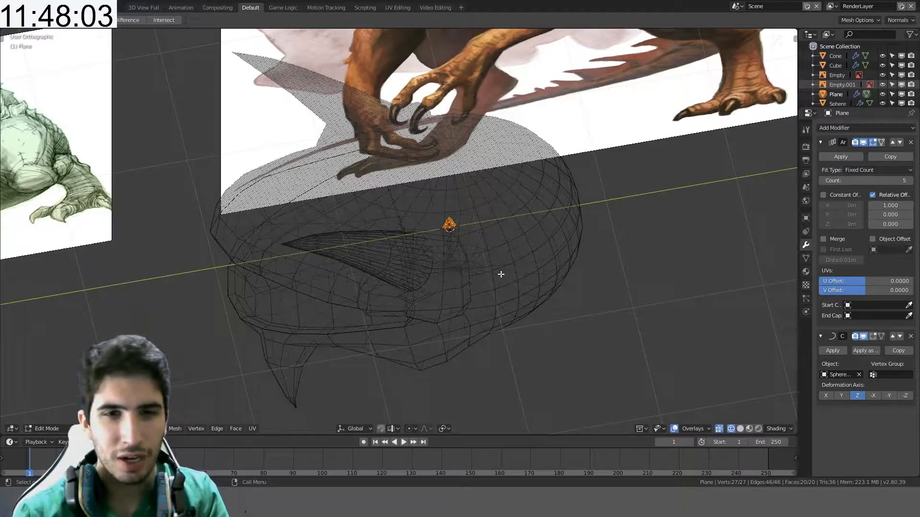
- Try rotating the tooth mesh by 90° in the right orthographic view and undo the rotation
middle_click_drag(501, 274, 501, 215)
key("KP_3")
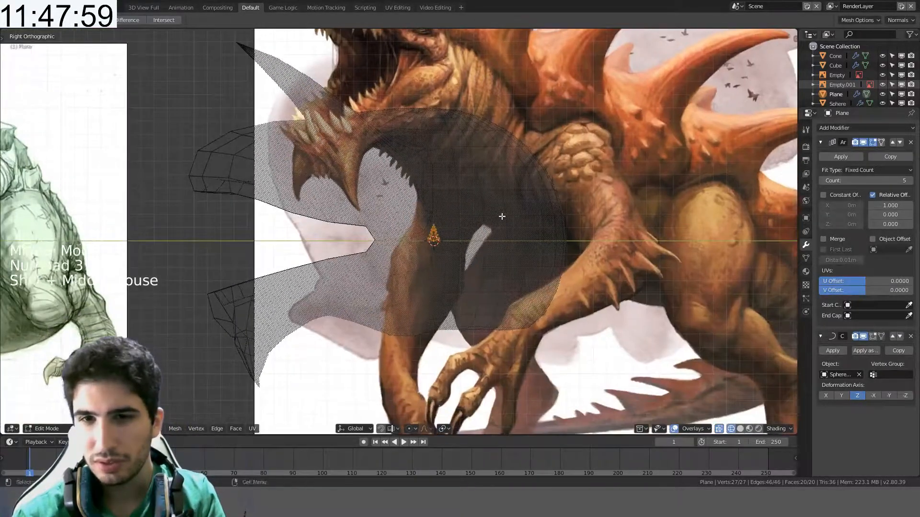
key("r")
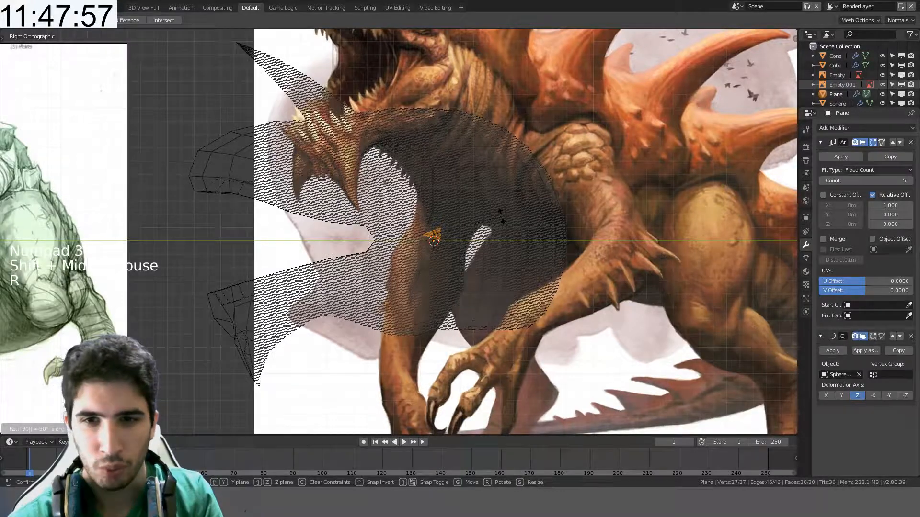
key("Return")
type("r")
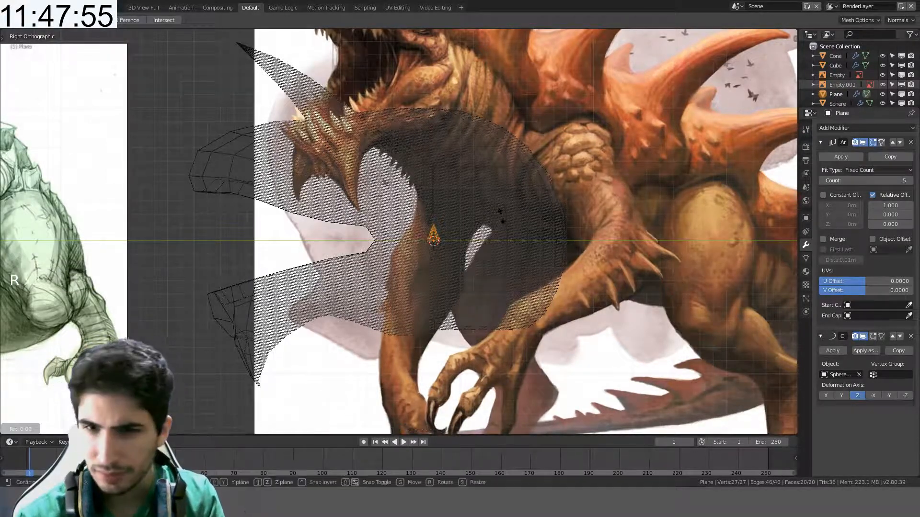
type("90")
key("Return")
key("Tab")
middle_click_drag(502, 217, 505, 226)
key("Tab")
key("ctrl+z")
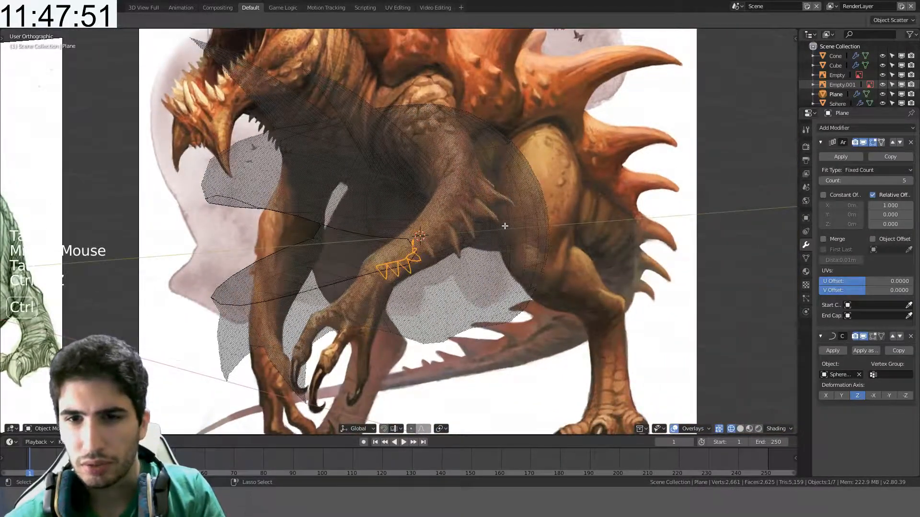
key("ctrl+z")
key("ctrl+z")
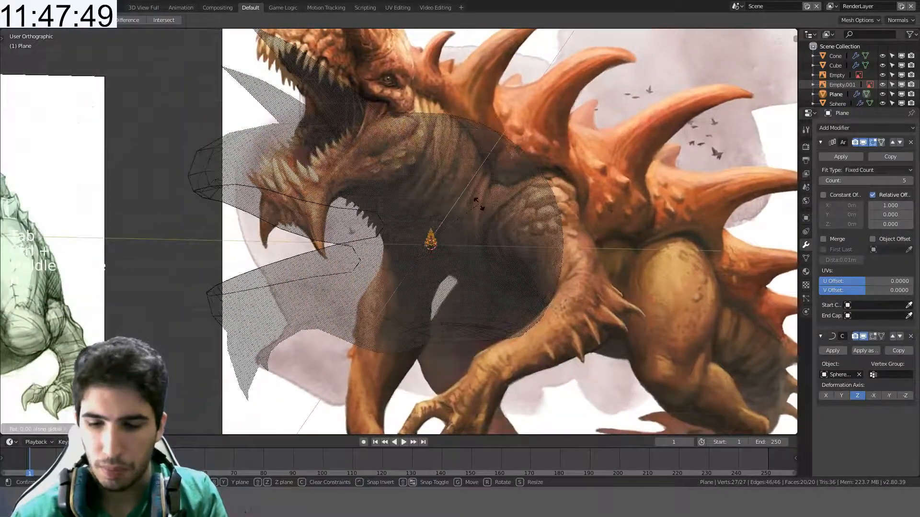
- Rotate the tooth mesh so the arrayed teeth point up from the lower jaw, and return to solid shading in Object Mode
key("Return")
key("Tab")
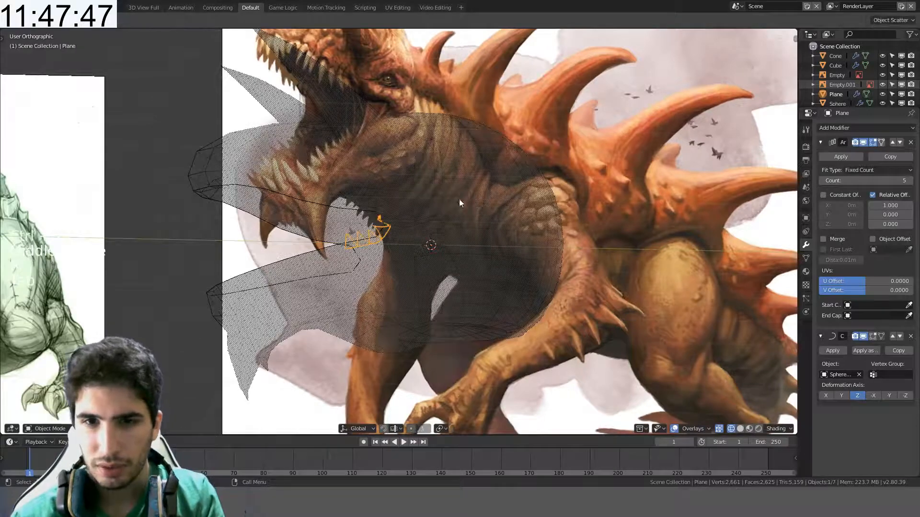
mouse_move(459, 199)
middle_mouse_down()
mouse_move(443, 194)
mouse_move(506, 226)
middle_mouse_up()
key("z")
scroll(507, 226, "up", 6)
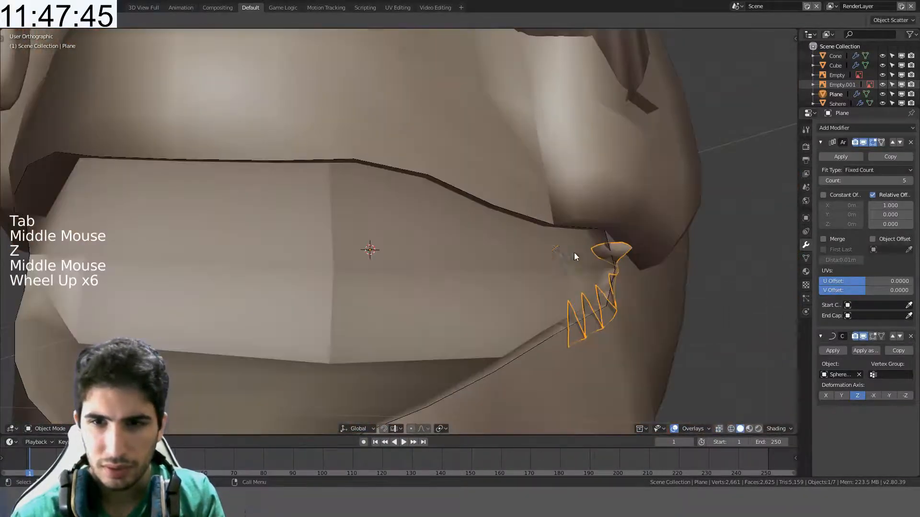
middle_click_drag(574, 252, 455, 217, "shift")
scroll(478, 182, "down", 3)
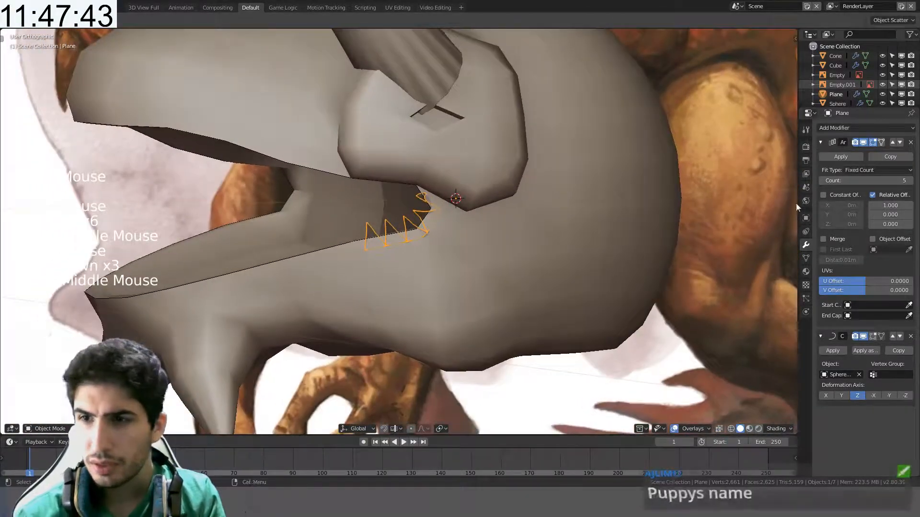
- Increase the tooth's Array modifier count to 41 to extend the row along the jaw
left_click(910, 181)
left_click(909, 181)
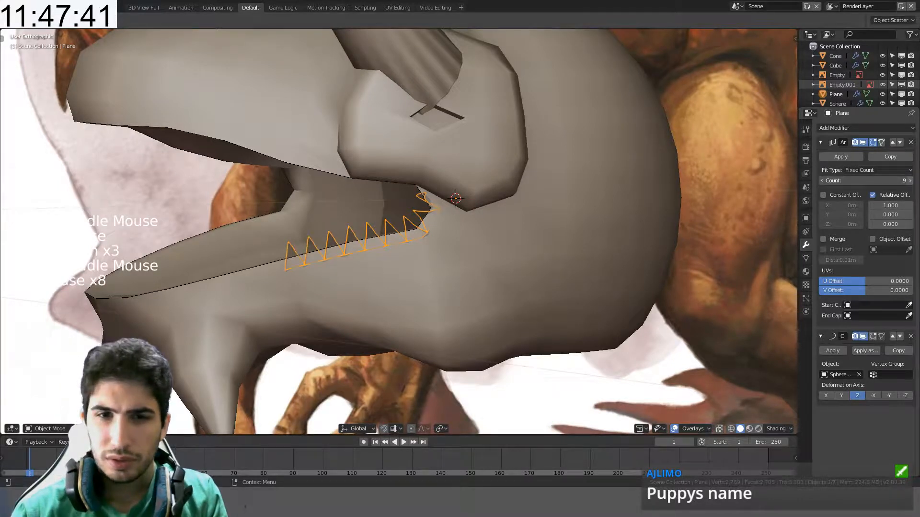
left_click(910, 181)
left_click(910, 181)
left_click(909, 181)
left_click(909, 182)
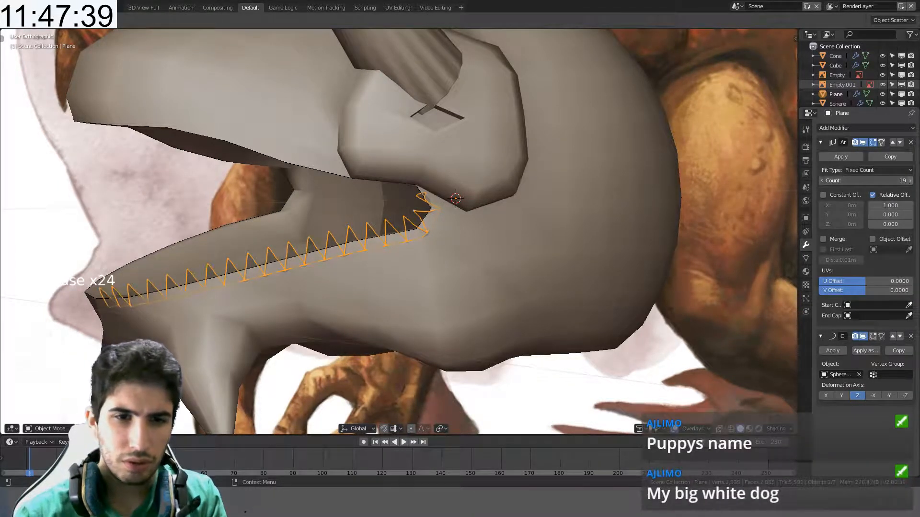
left_click(909, 181)
left_click(910, 181)
left_click(909, 181)
left_click(910, 181)
left_click(909, 181)
left_click(909, 181)
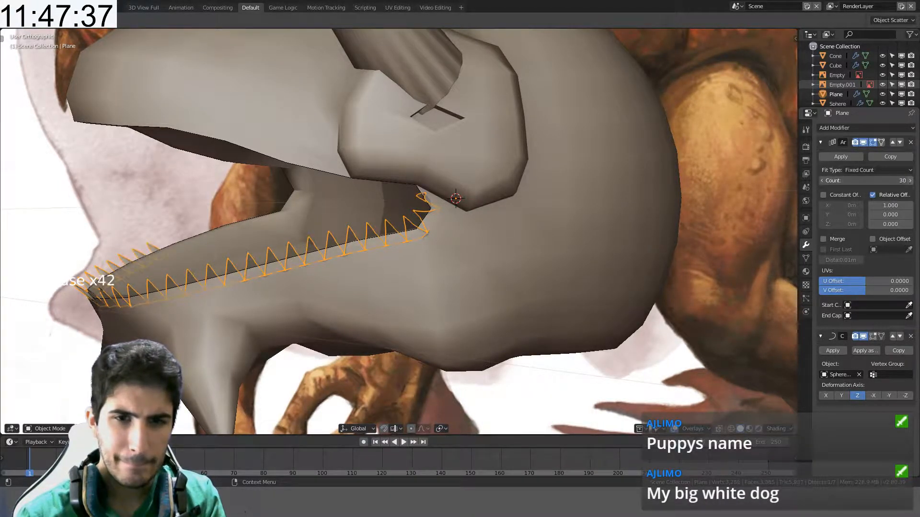
left_click(909, 181)
left_click(909, 181)
left_click(909, 181)
left_click(910, 181)
left_click(909, 181)
left_click(910, 181)
left_click(910, 181)
left_click(910, 181)
left_click(910, 181)
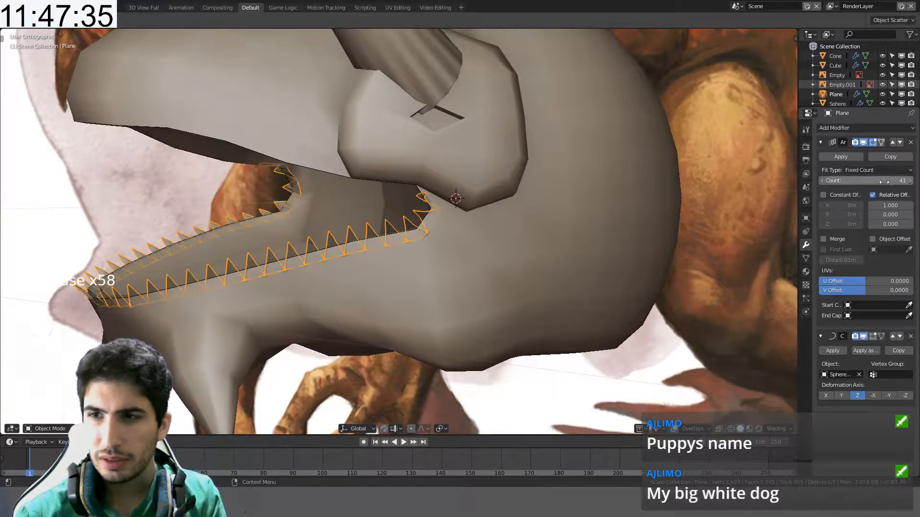
- Try Array modifier counts of 150, 120, 200, 100, 80 and 60 for the row of teeth
left_click(883, 182)
type("1")
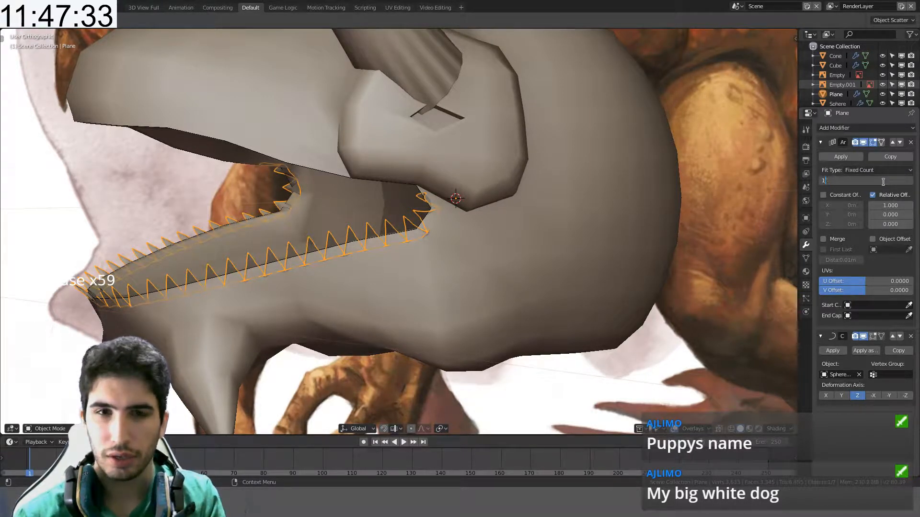
type("50")
key("Return")
left_click(863, 181)
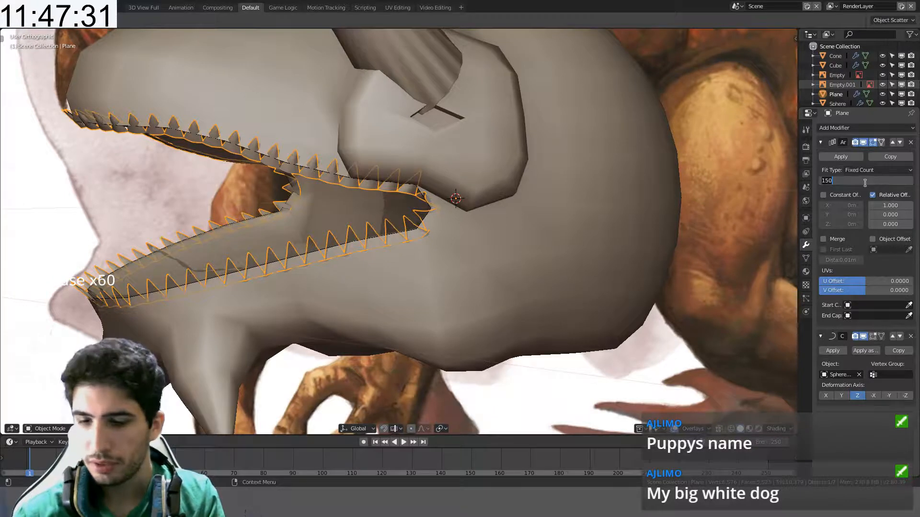
type("120")
key("Return")
left_click(865, 183)
type("2")
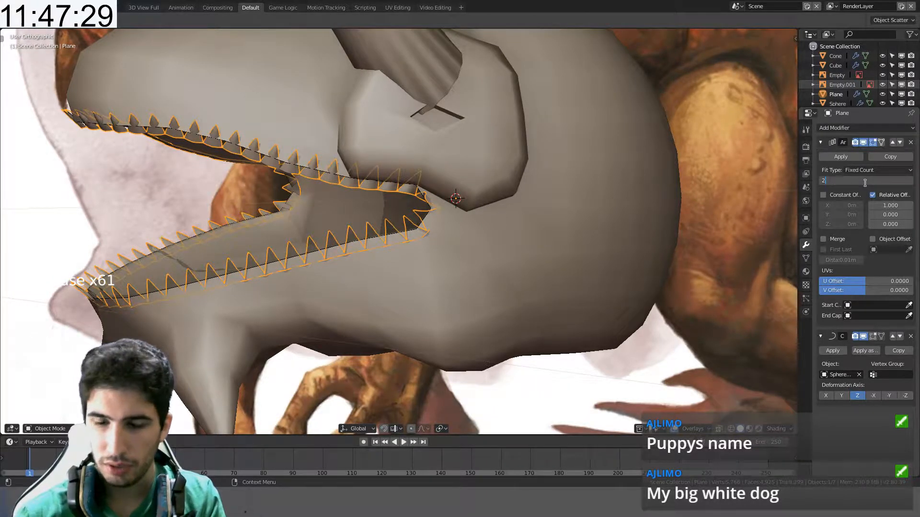
type("00")
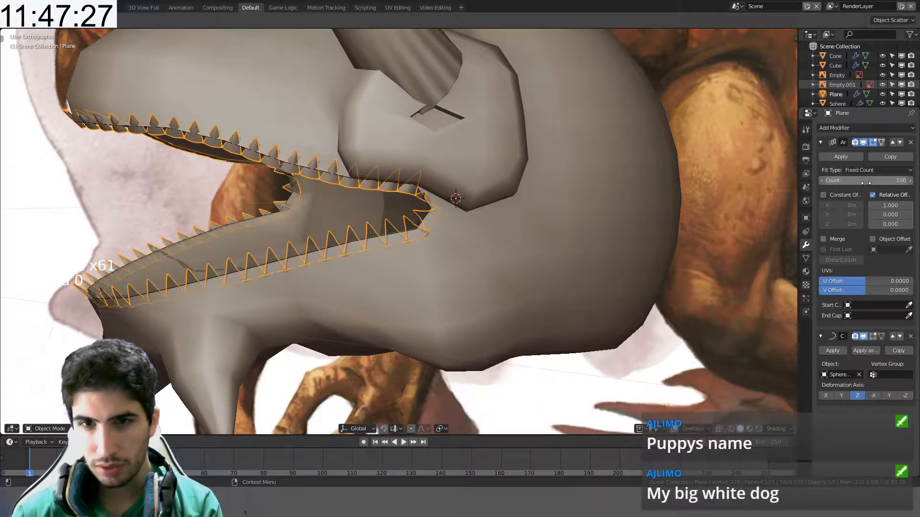
type("80")
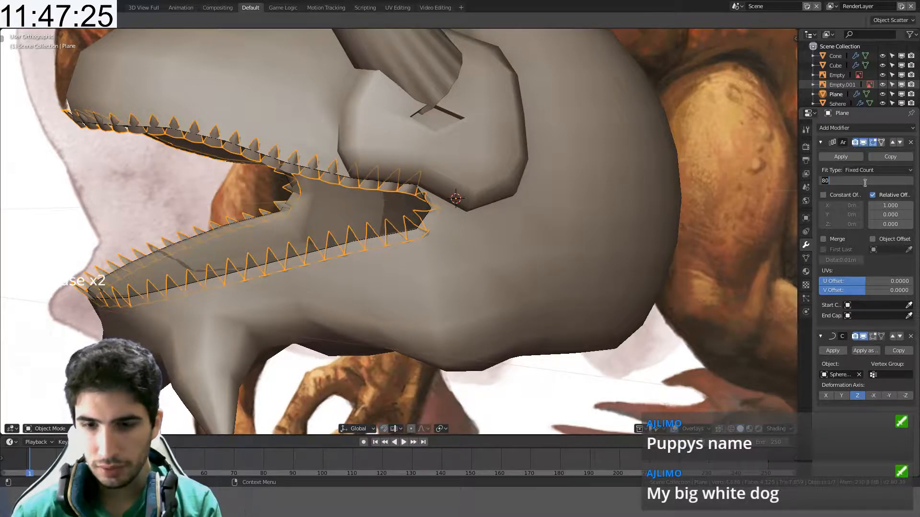
type("60")
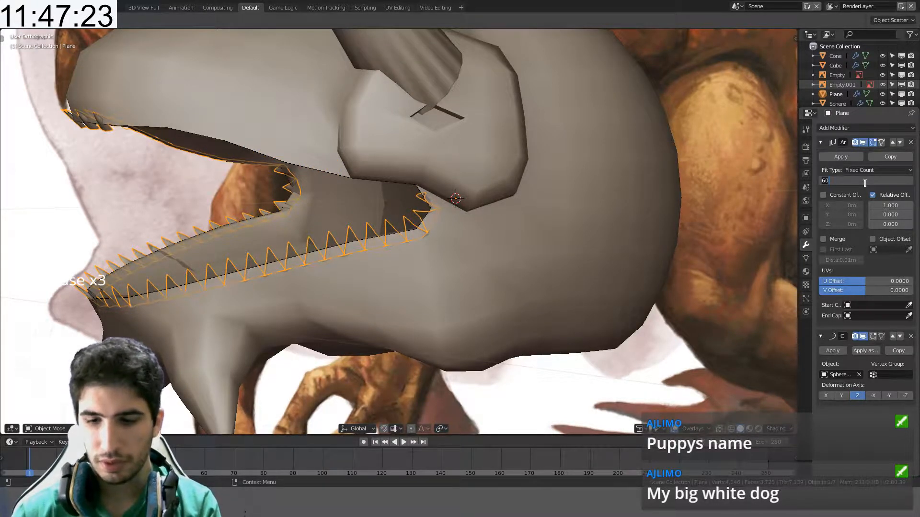
- Set the tooth's Array modifier count to 76 so the row goes around the mouth rim
key("Return")
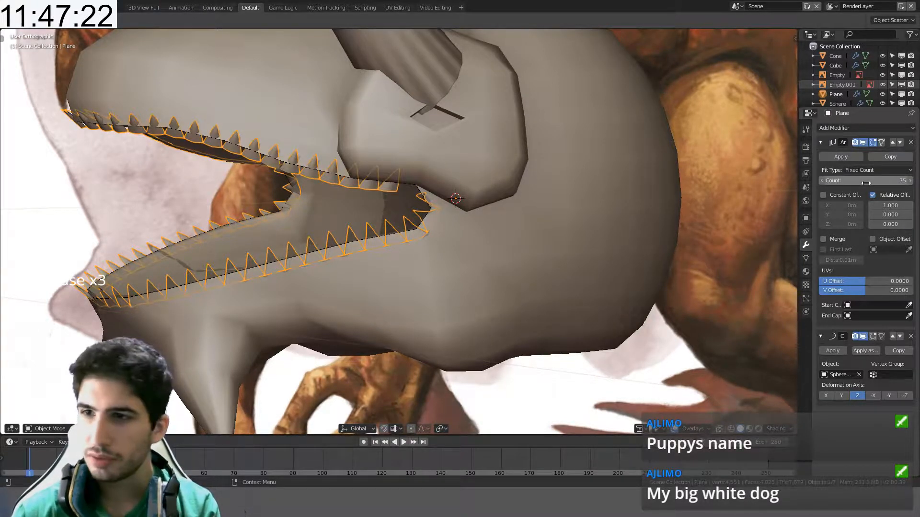
left_click(909, 181)
left_click(908, 181)
left_click(822, 180)
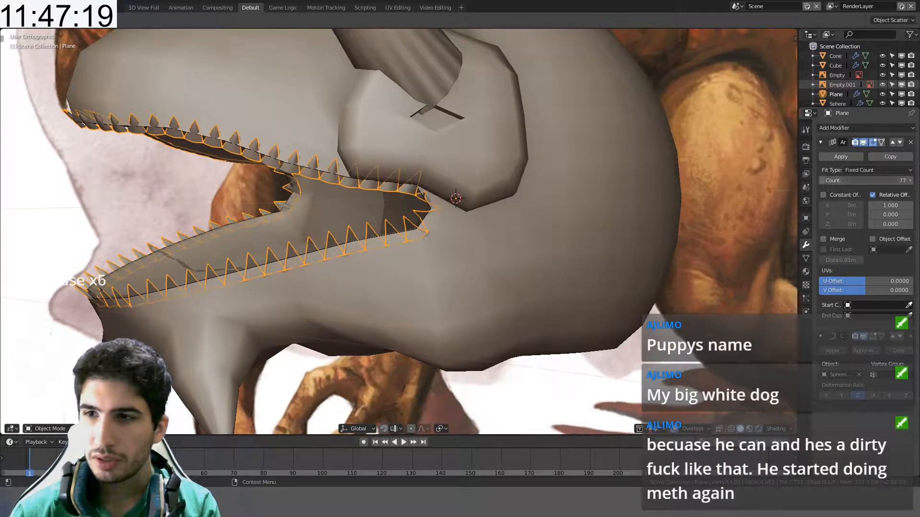
- Move the tooth object along a global axis in the right view to adjust the row's position on the mouth rim
middle_click_drag(571, 220, 424, 211)
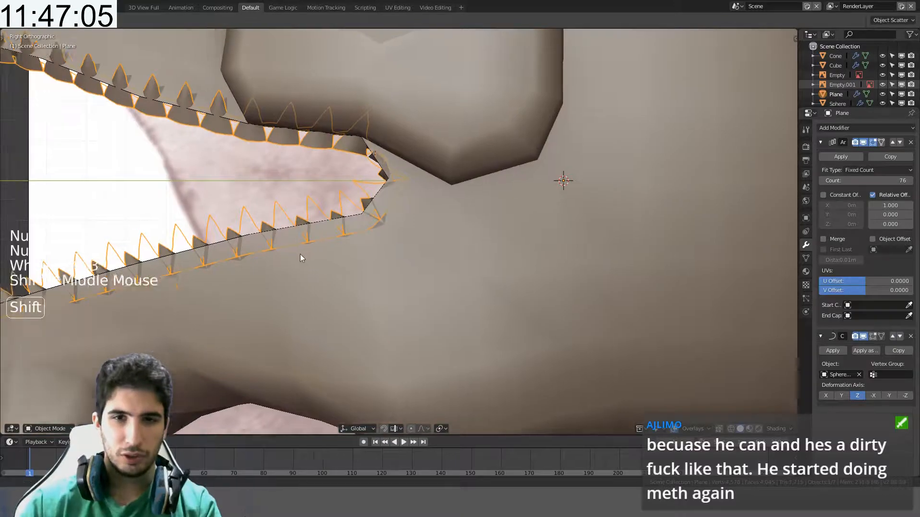
middle_click_drag(302, 255, 543, 230, "shift")
key("g")
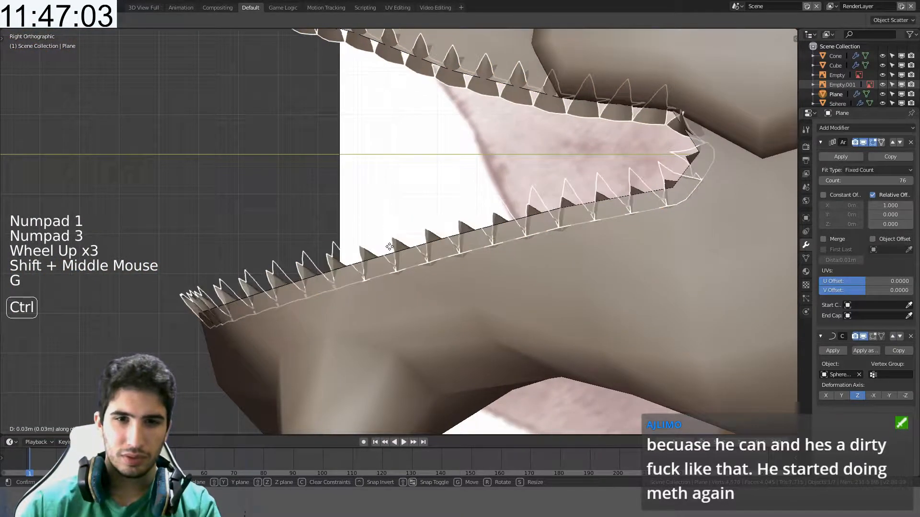
left_click(461, 228, "ctrl")
middle_click_drag(461, 228, 523, 254)
- Select the mouth rim curve Sphere.001 and raise it slightly along the Z axis in the right view
left_click(525, 255)
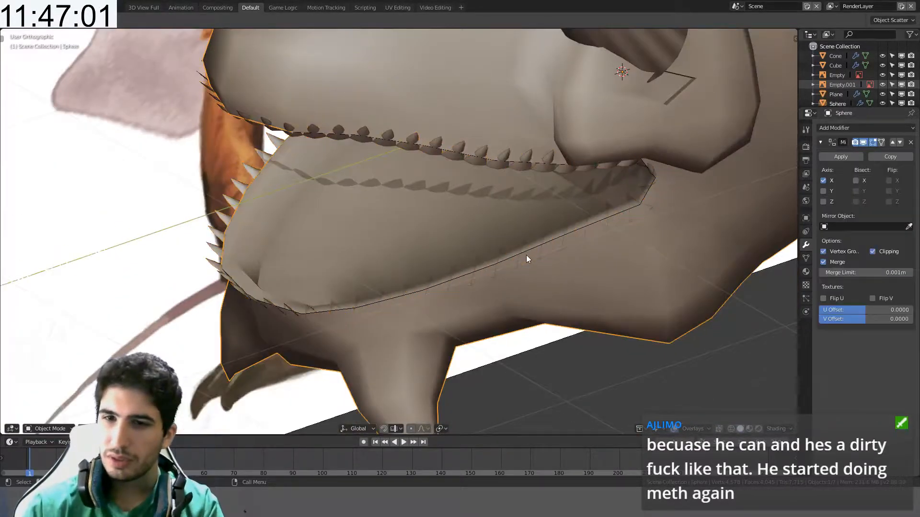
key("KP_3")
key("g")
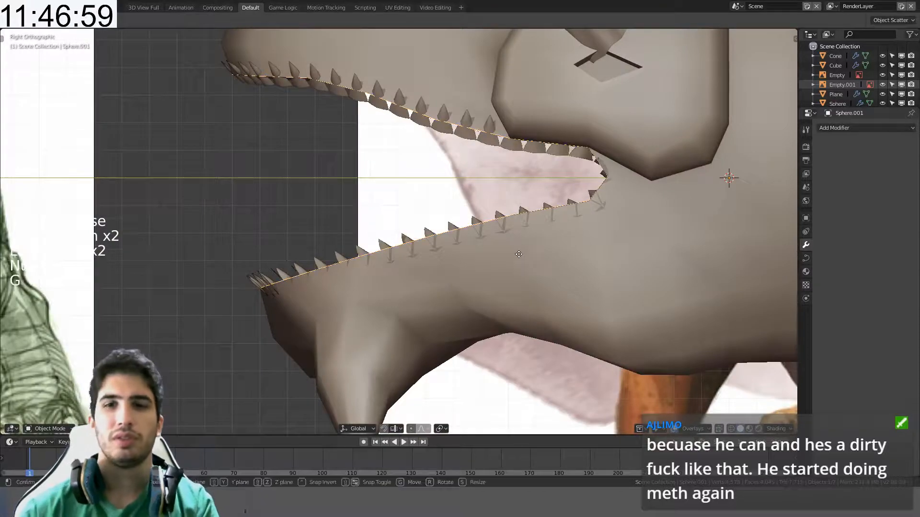
key("z")
left_click(518, 247, "ctrl")
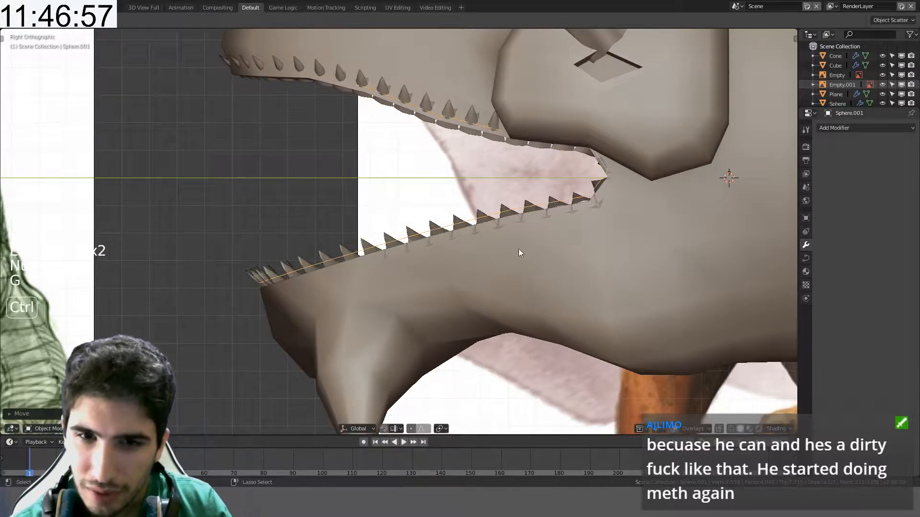
middle_click_drag(518, 249, 449, 252)
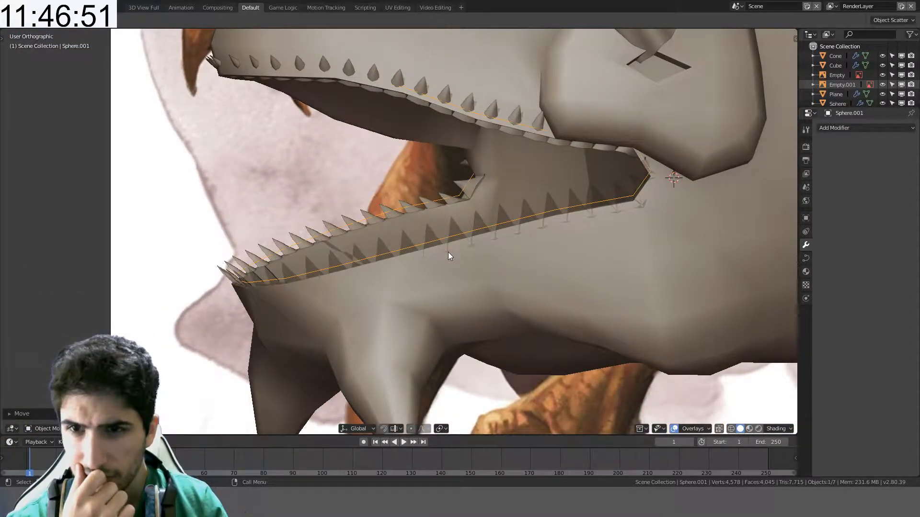
middle_click_drag(448, 251, 405, 281, "shift")
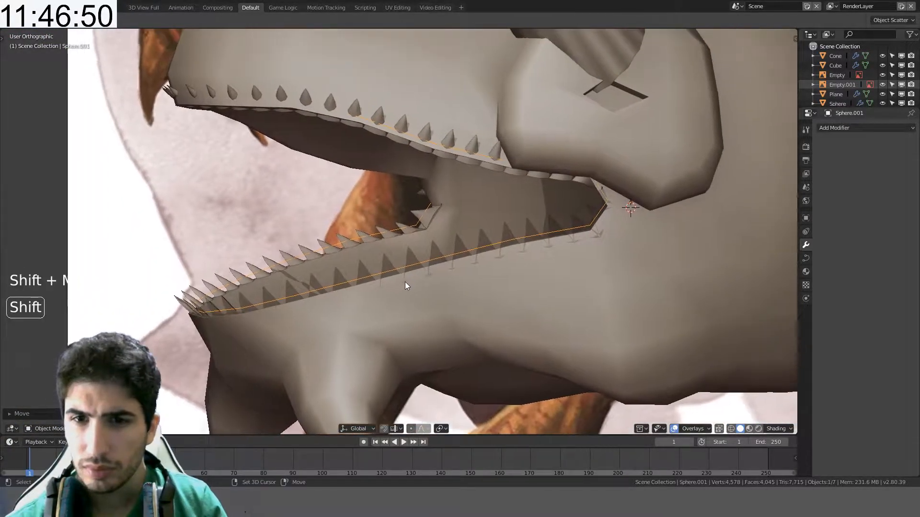
- Inspect the selected row of teeth around the mouth rim from several angles in solid and wireframe display
left_click(428, 217)
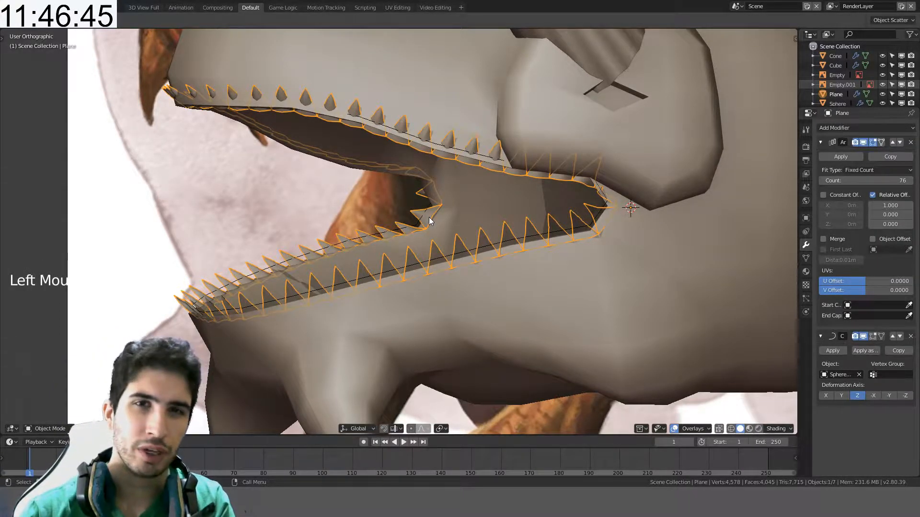
middle_click_drag(429, 217, 407, 240)
scroll(350, 219, "down", 4)
scroll(535, 240, "up", 5)
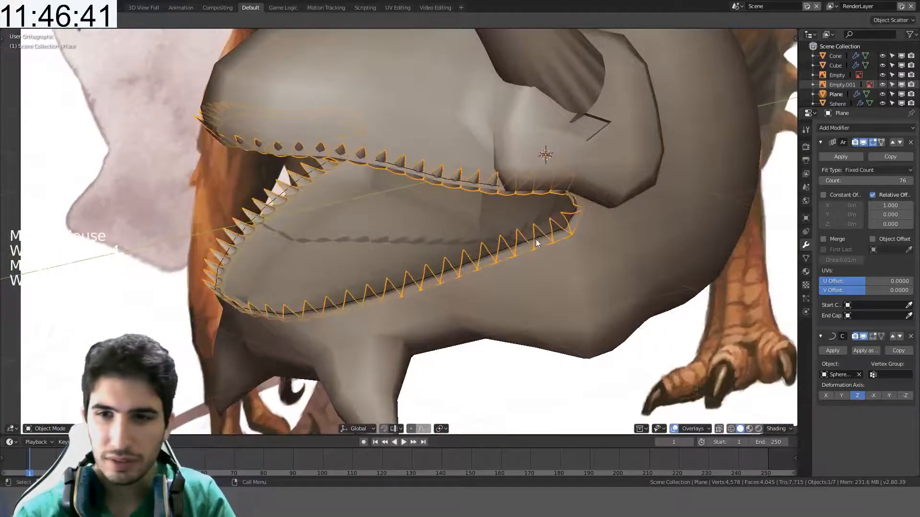
key("Tab")
middle_click_drag(535, 239, 573, 230)
key("Tab")
scroll(570, 240, "down", 3)
key("z")
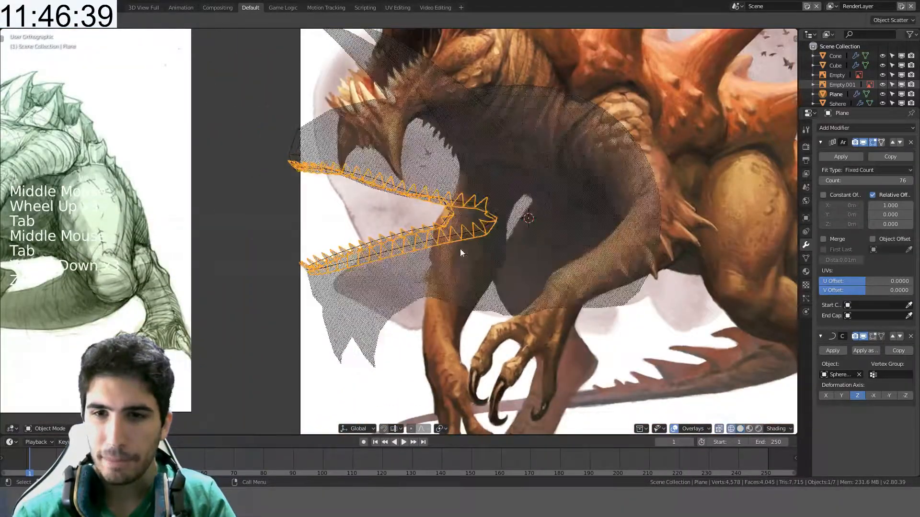
scroll(532, 254, "up", 2)
scroll(531, 254, "up", 3)
middle_click_drag(623, 229, 562, 235, "shift")
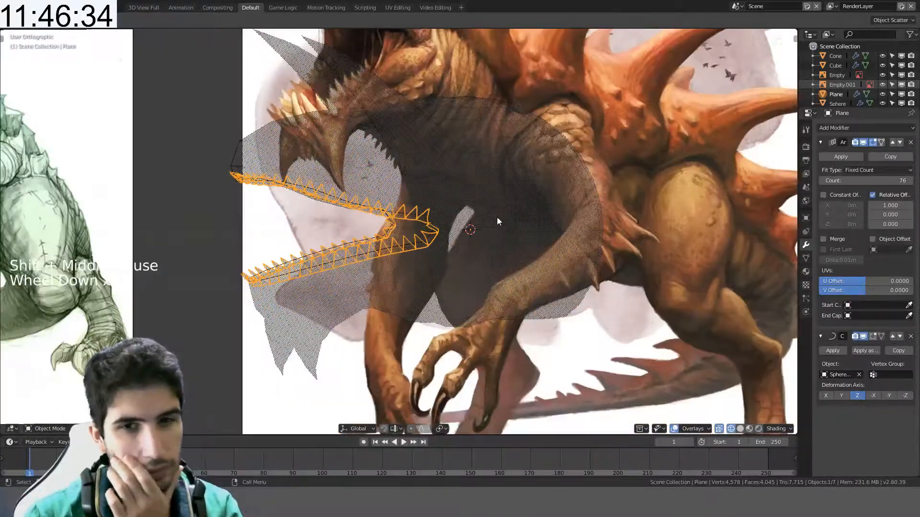
scroll(496, 218, "up", 4)
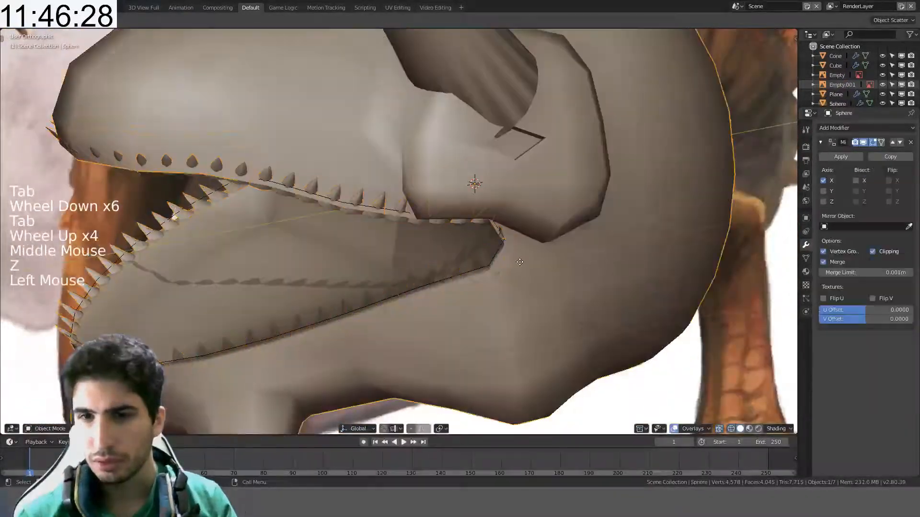
- Try placing the Curve modifier above the Array modifier on the row of teeth, and restore the original order
left_click_drag(520, 262, 512, 246)
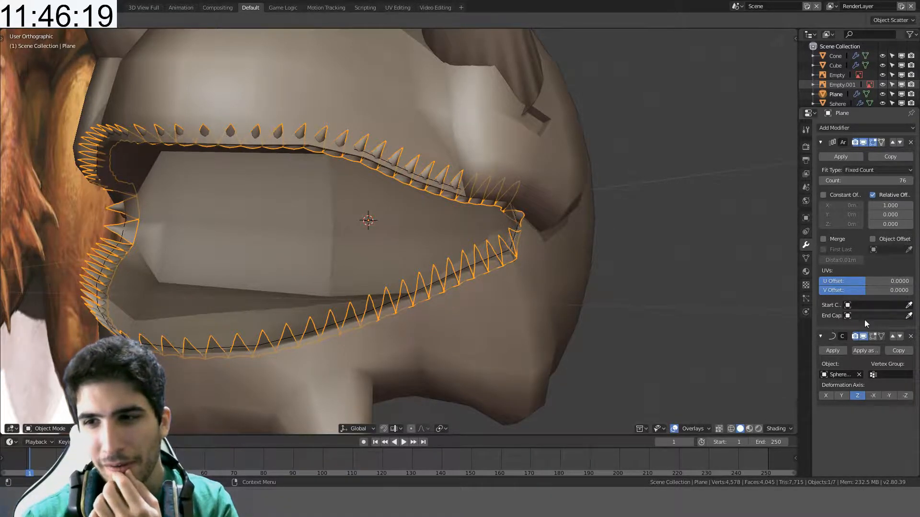
left_click(891, 335)
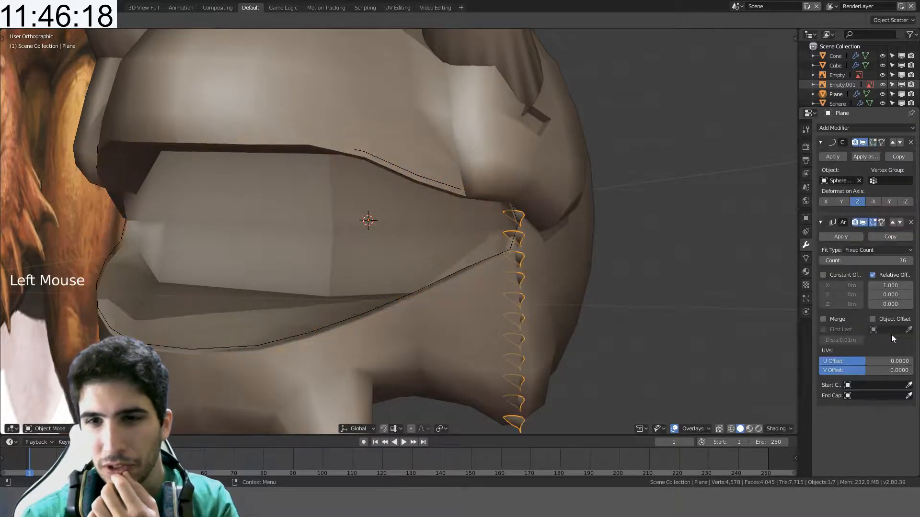
left_click(900, 142)
- Select the mouth rim curve Sphere.001 and open it for point editing
middle_click_drag(390, 271, 309, 270)
left_click(338, 156)
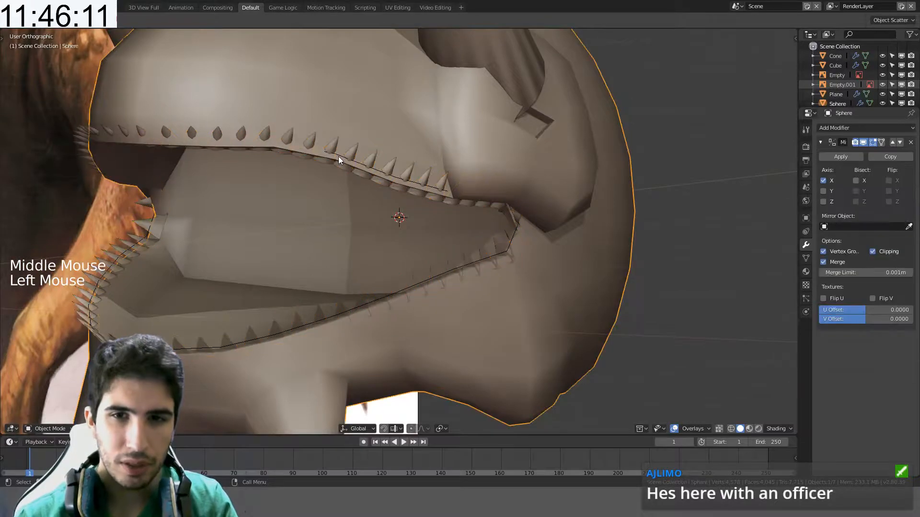
left_click(339, 157)
left_click(338, 156)
key("Tab")
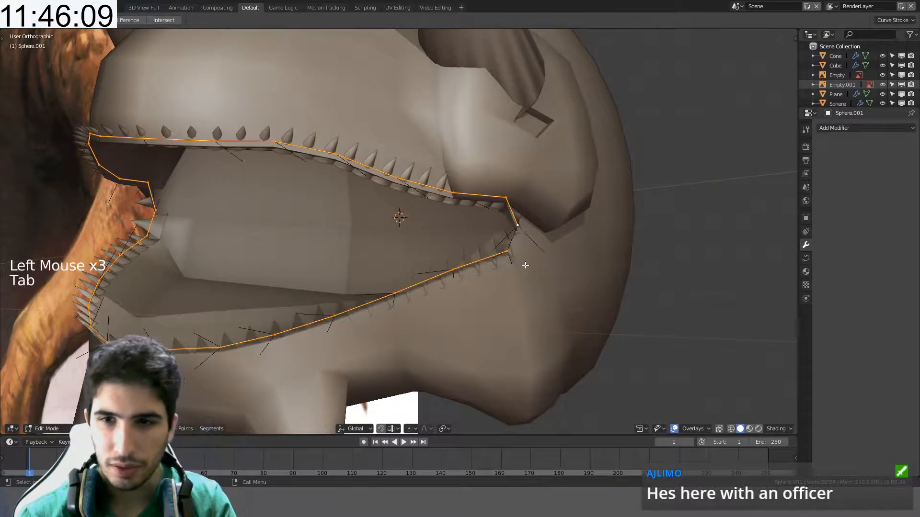
- Try to delete the segments at the two mouth corner points of the rim curve
left_click(518, 225)
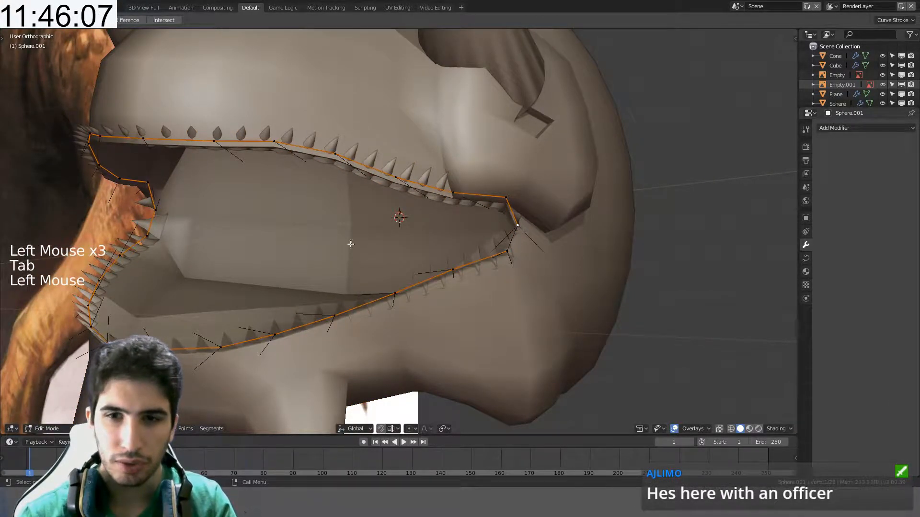
left_click(154, 214, "shift")
middle_click_drag(281, 222, 325, 228)
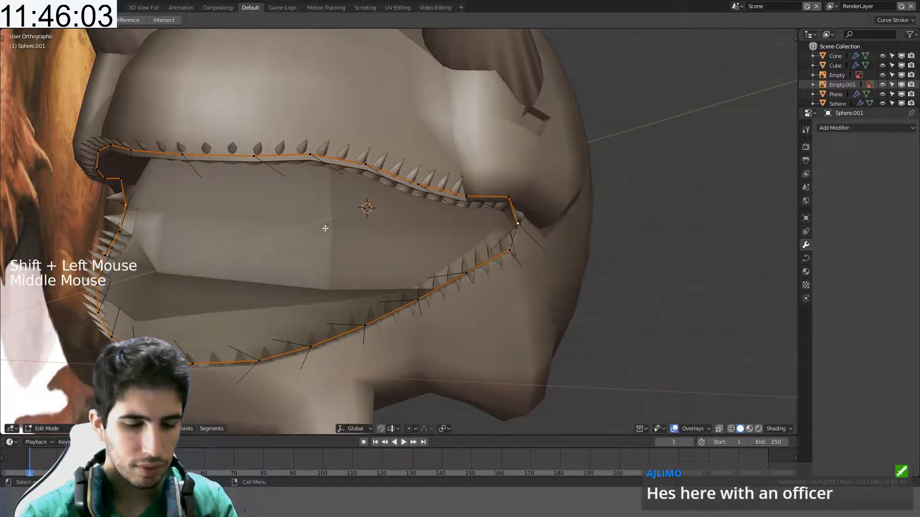
key("Delete")
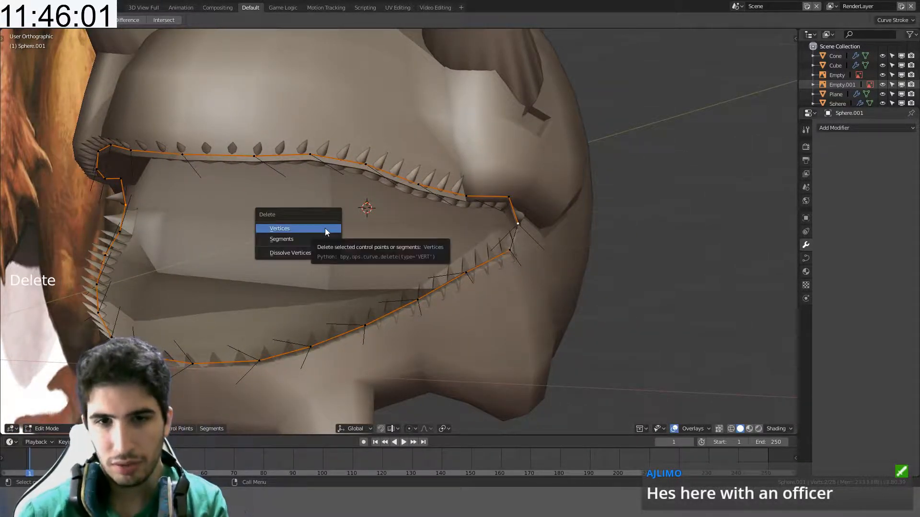
left_click(311, 245)
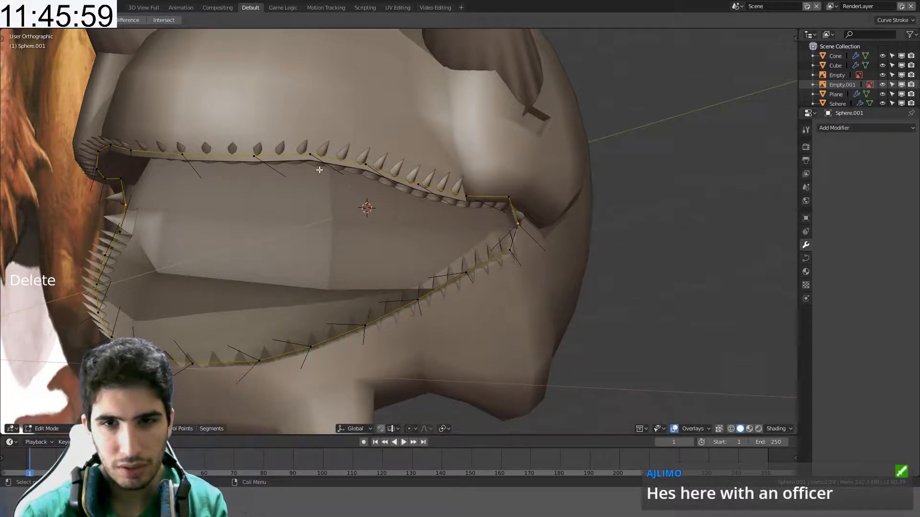
- Try selecting the rim curve's linked points and moving them, and undo back to the corner point selection
key("a")
key("l")
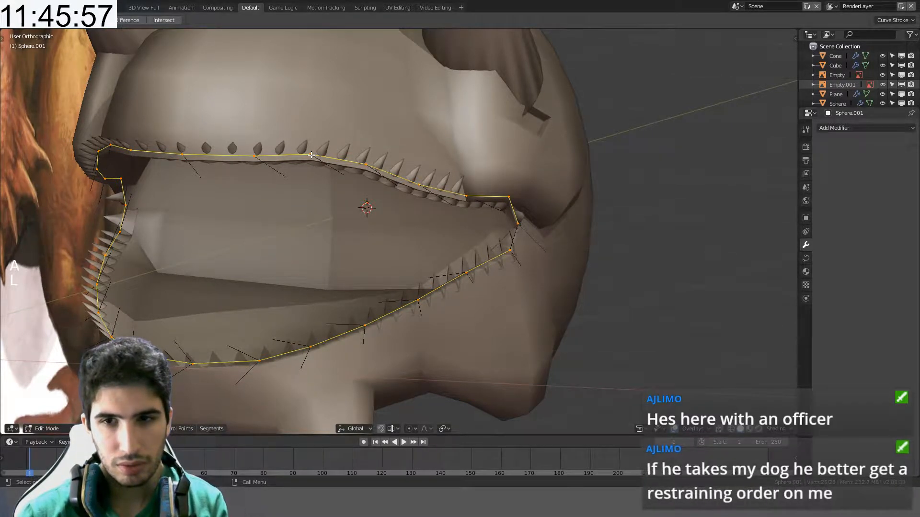
key("g")
right_click(336, 199)
key("ctrl+z")
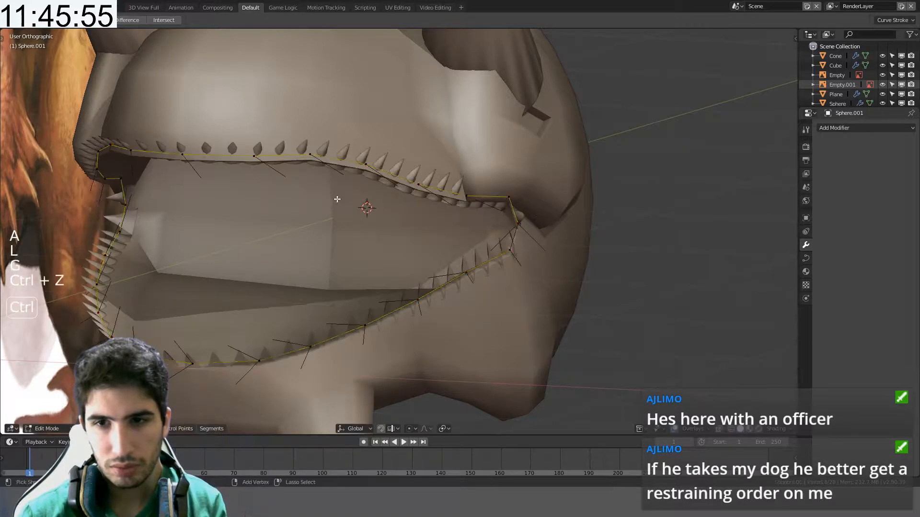
key("ctrl+z")
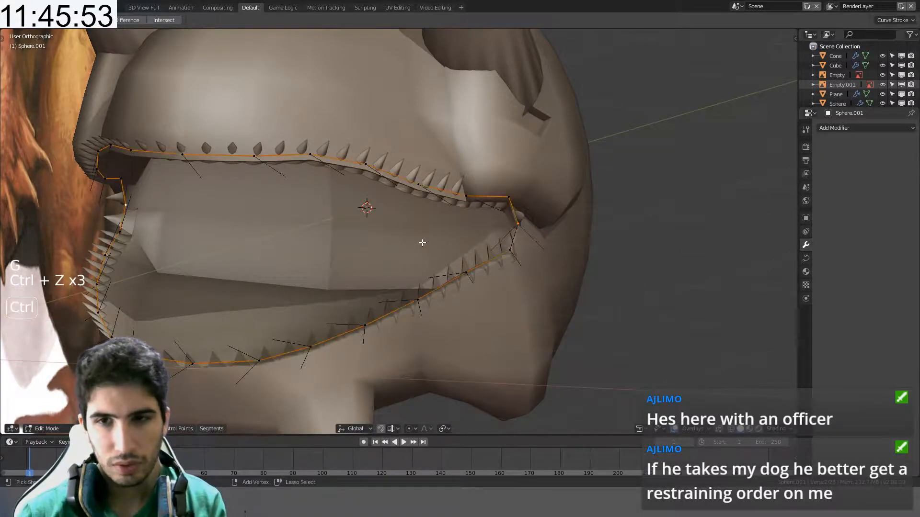
- Select both mouth corner points, try deleting and dissolving them, and undo each attempt
left_click(523, 224)
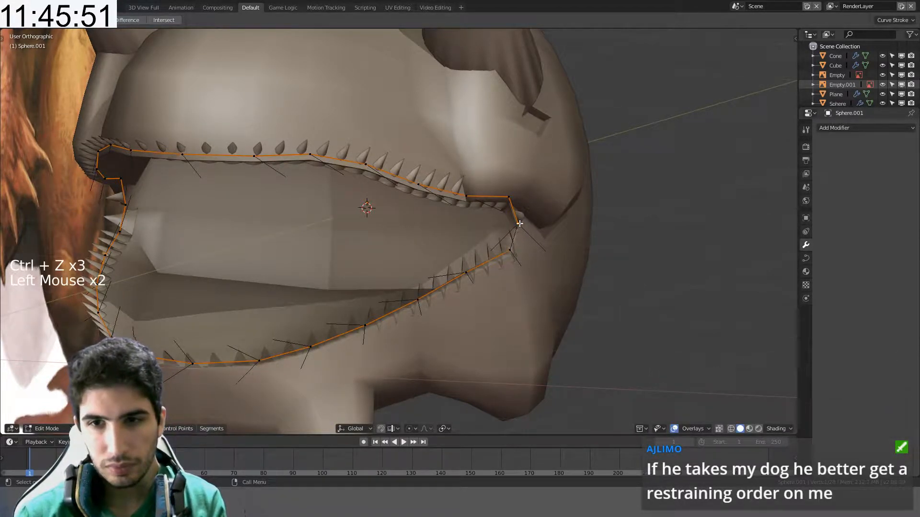
left_click(129, 206, "shift")
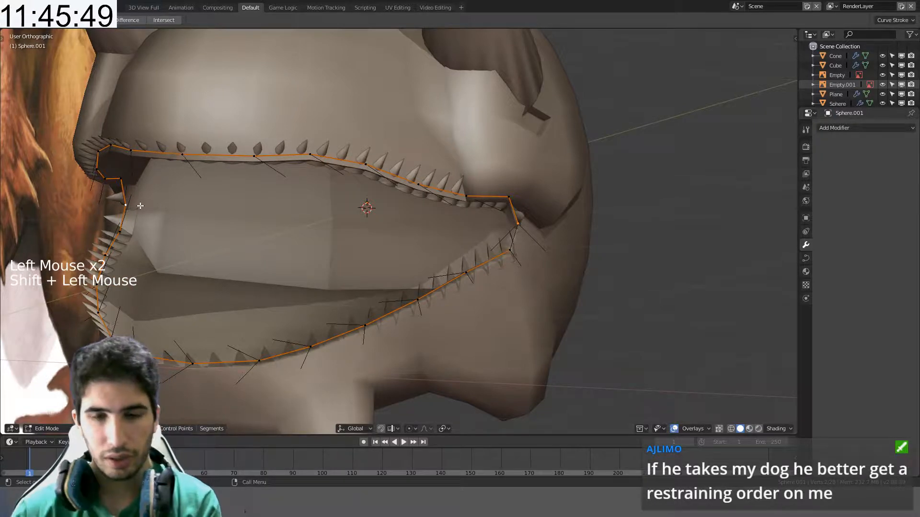
key("Delete")
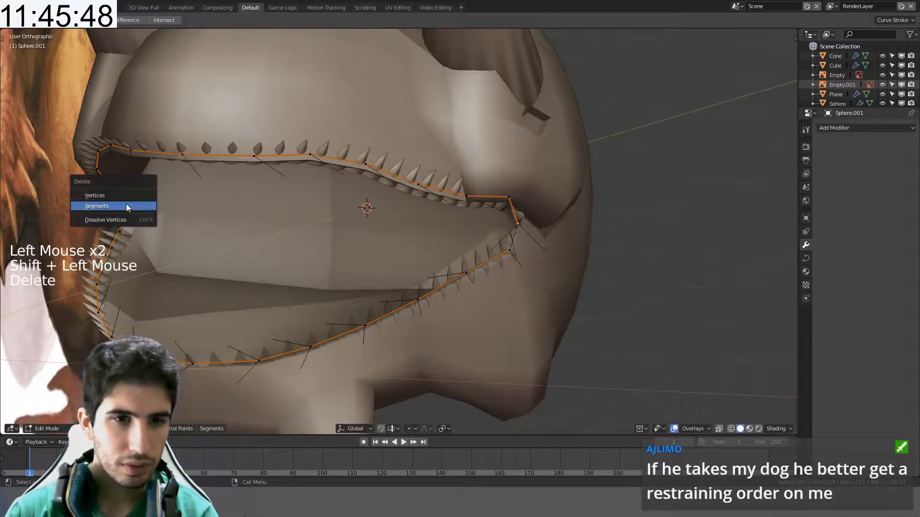
left_click(127, 206)
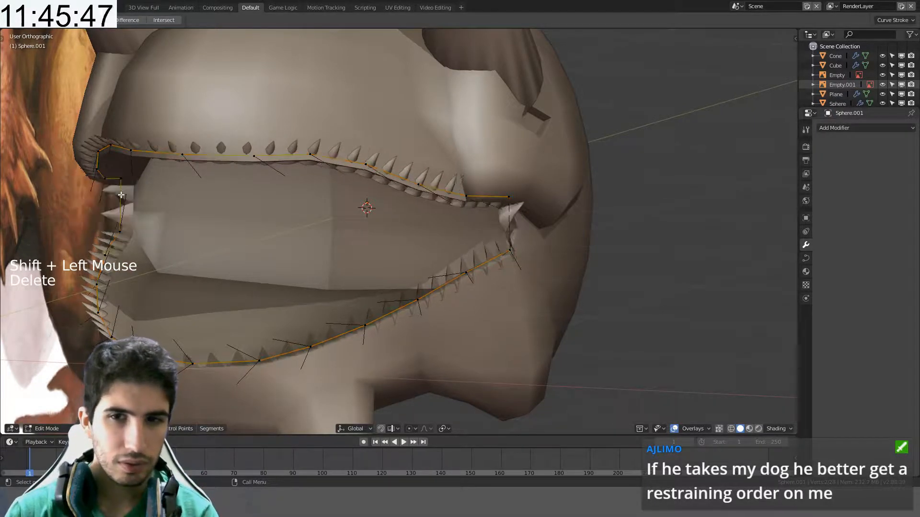
middle_click_drag(299, 196, 362, 204)
key("ctrl+z")
key("ctrl+x")
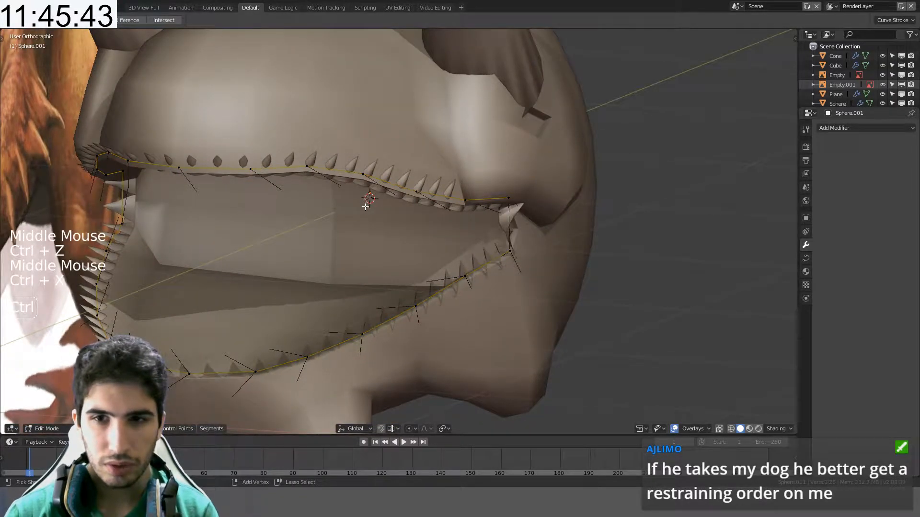
key("ctrl+z")
- Try deleting segments at the two corner points again, test-move the points, and undo the move
key("Delete")
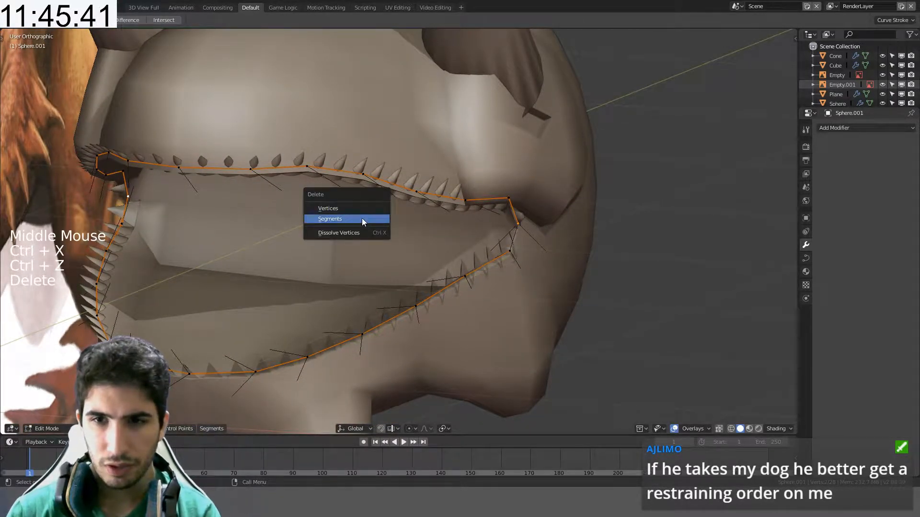
left_click(362, 220)
key("Delete")
left_click(482, 215)
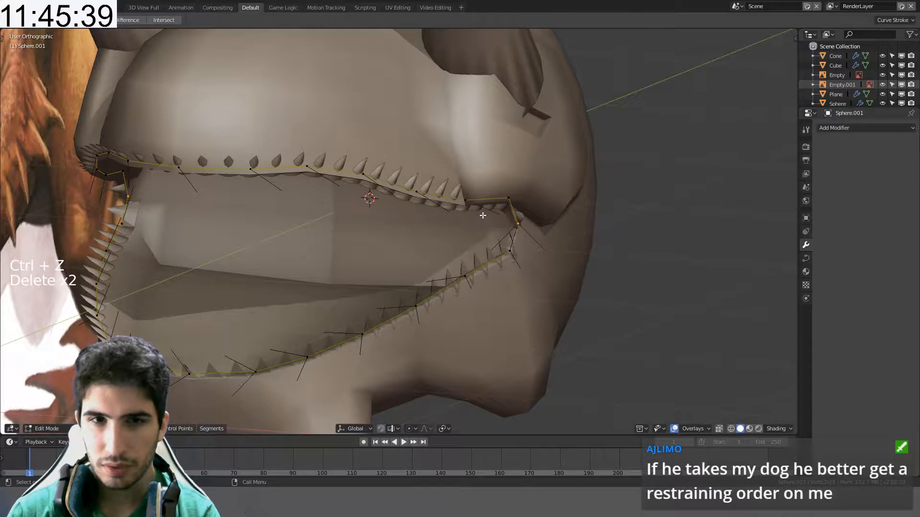
key("g")
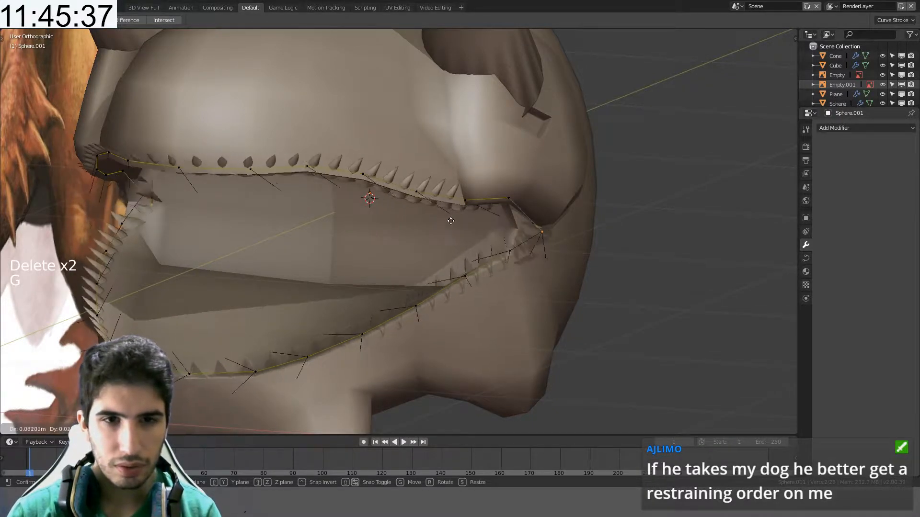
left_click(429, 211)
key("ctrl")
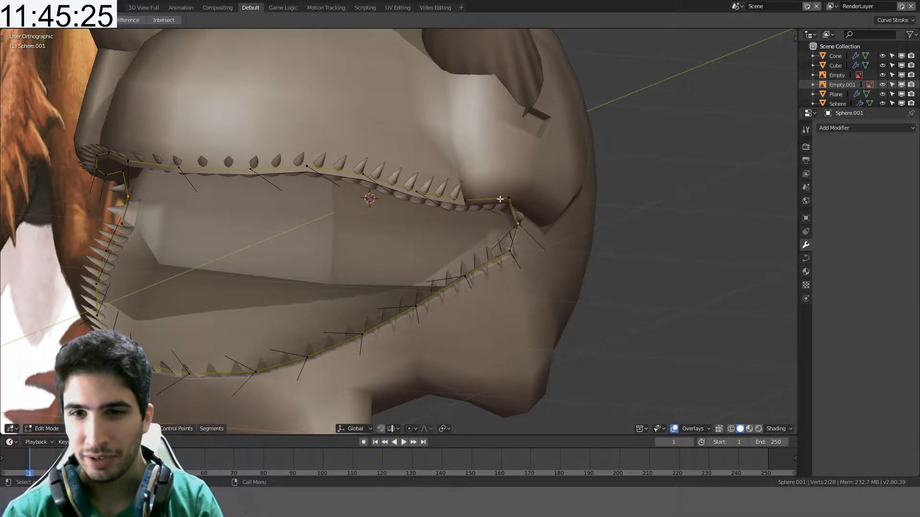
- Split the rim curve at both mouth corners by selecting each corner point with its upper neighbour and deleting the segments between them
middle_click_drag(500, 198, 504, 228)
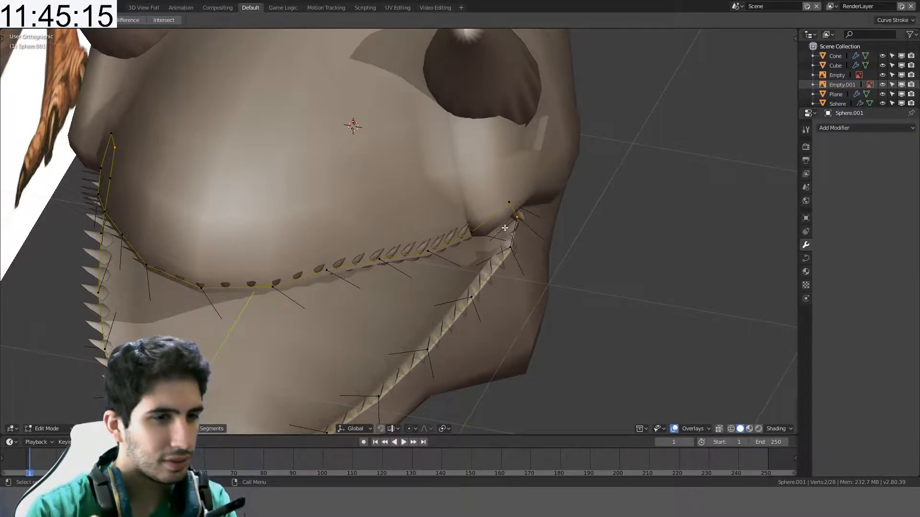
middle_click_drag(505, 228, 499, 197)
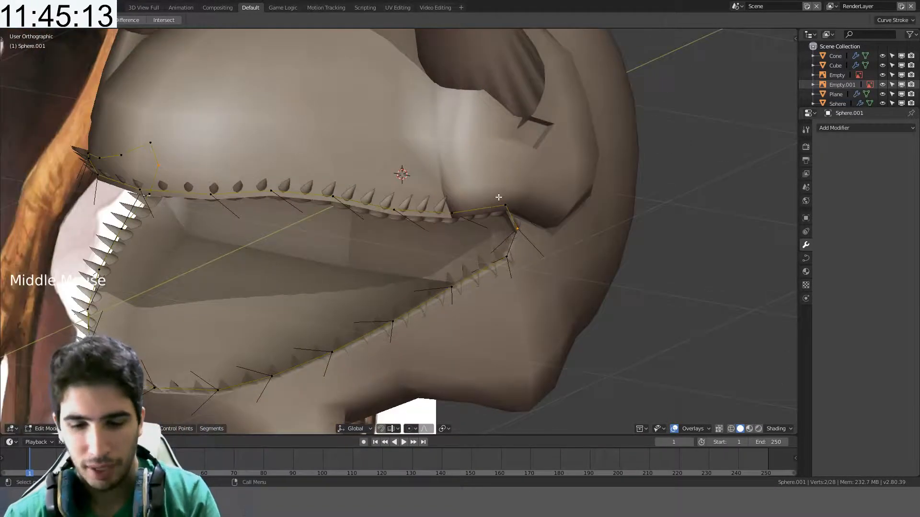
key("Delete")
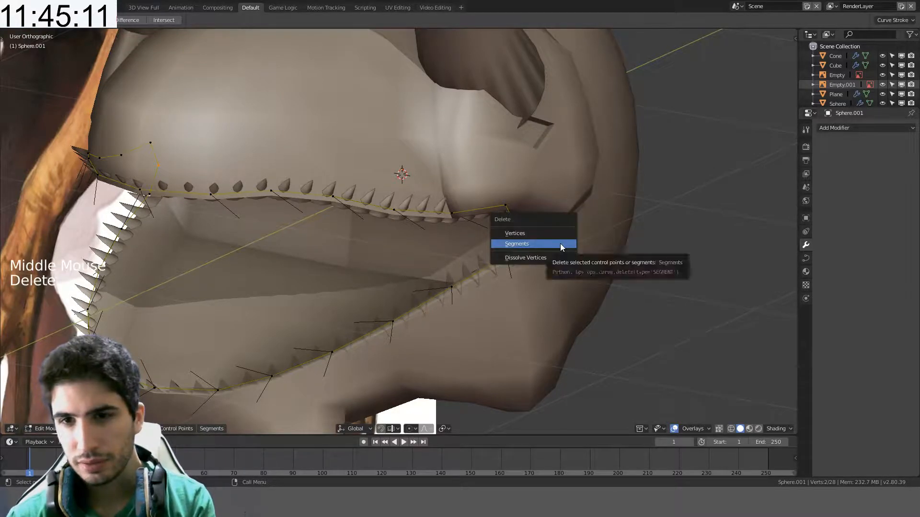
left_click(559, 243)
left_click(516, 232)
middle_click_drag(538, 250, 308, 208)
left_click(501, 253, "shift")
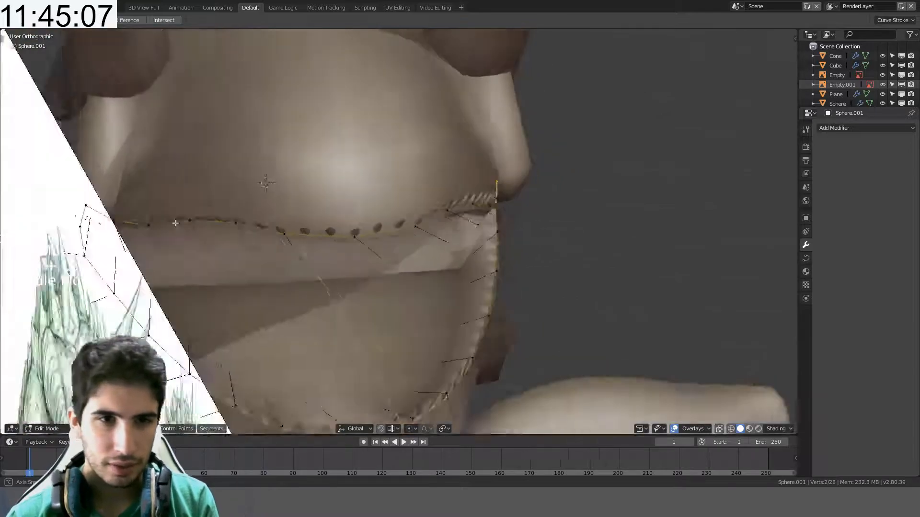
left_click(154, 264, "shift")
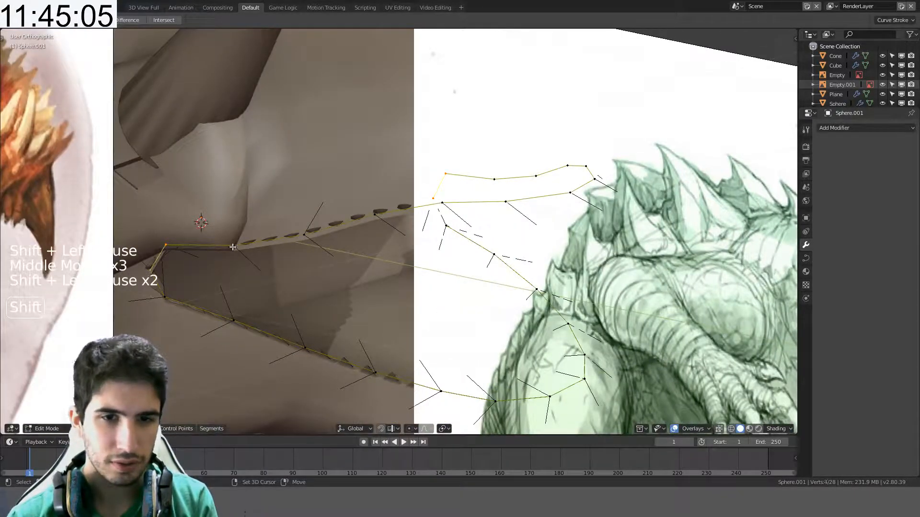
key("x")
left_click(271, 236)
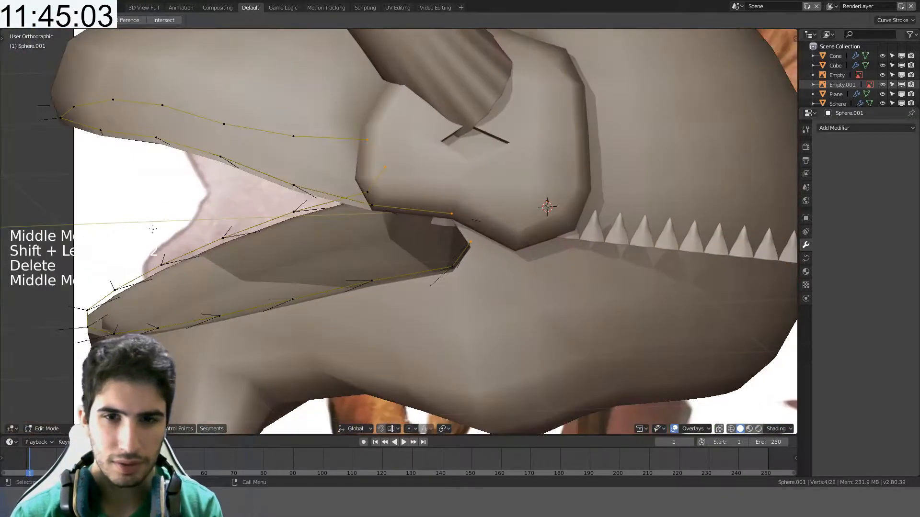
- Separate the linked upper-jaw part of the rim curve into its own object and leave point editing
key("alt+a")
key("l")
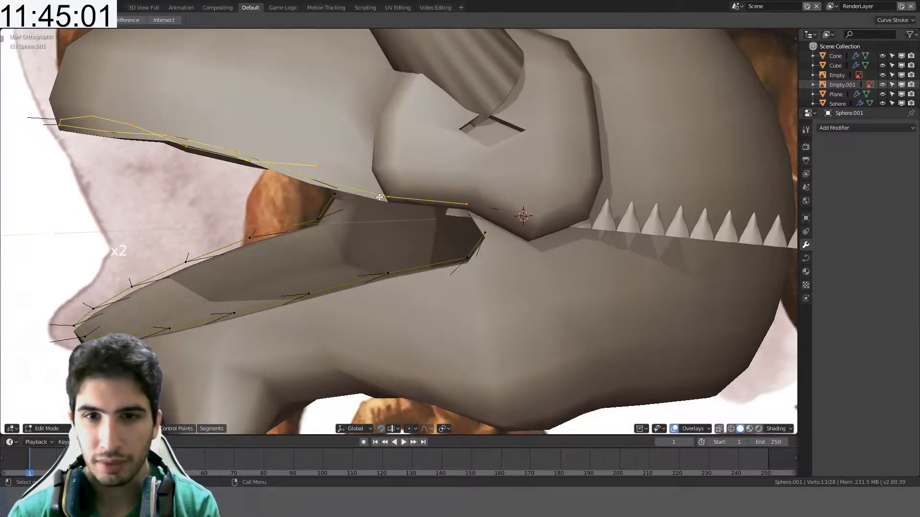
key("p")
left_click(378, 197)
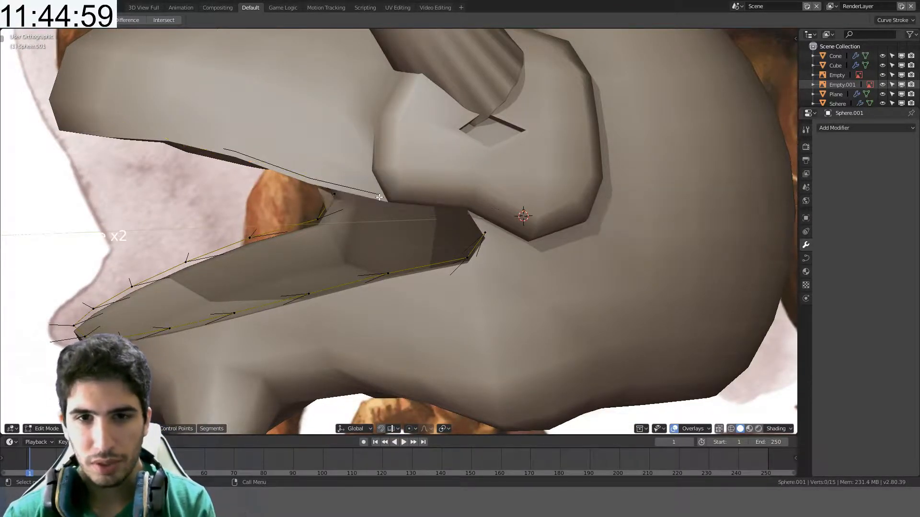
key("Tab")
- Select the remaining lower-jaw rim curve Sphere.001 as an object
middle_click_drag(387, 221, 424, 264)
left_click(423, 264)
scroll(432, 264, "down", 5)
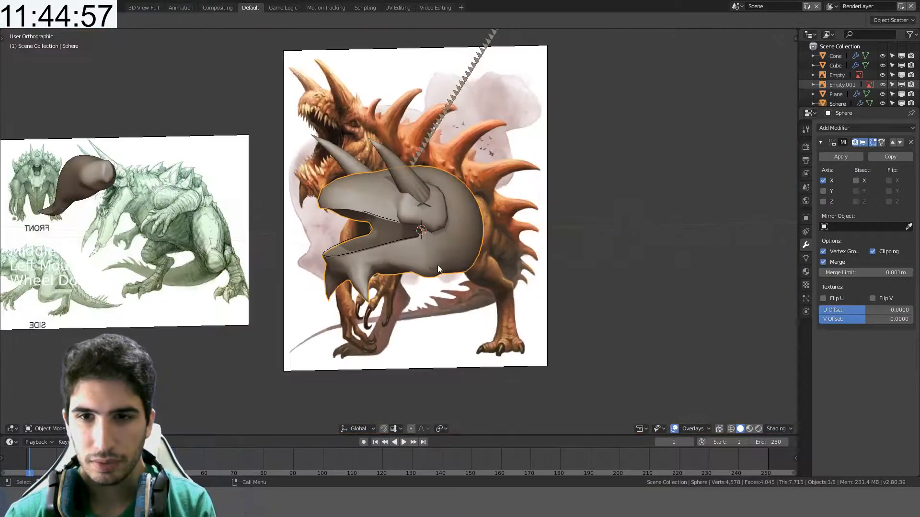
mouse_move(453, 166)
middle_mouse_down()
mouse_move(419, 234)
mouse_move(492, 193)
mouse_move(461, 223)
middle_mouse_up()
scroll(422, 240, "up", 3)
left_click(428, 248)
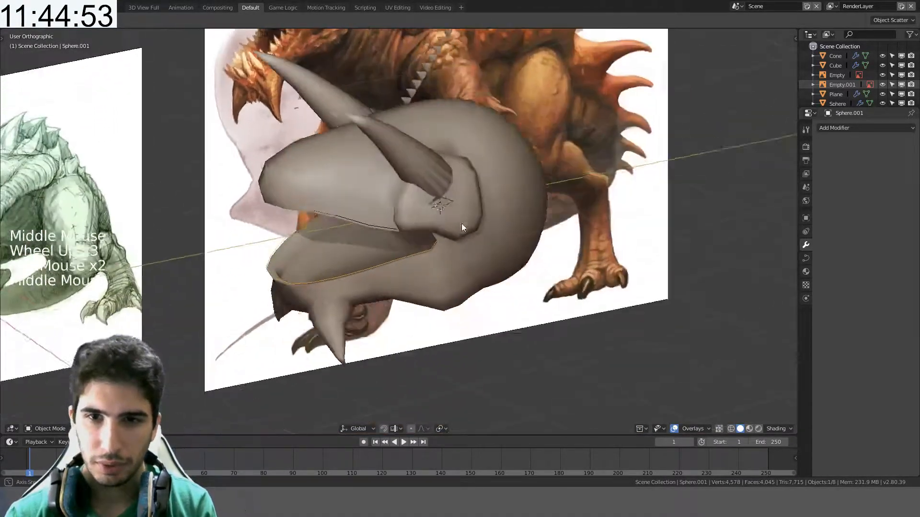
- Bend the tooth row along the upper-jaw curve Sphere.002 in its Curve modifier, using -Z as the deformation axis
scroll(458, 205, "down", 3)
left_click(455, 100)
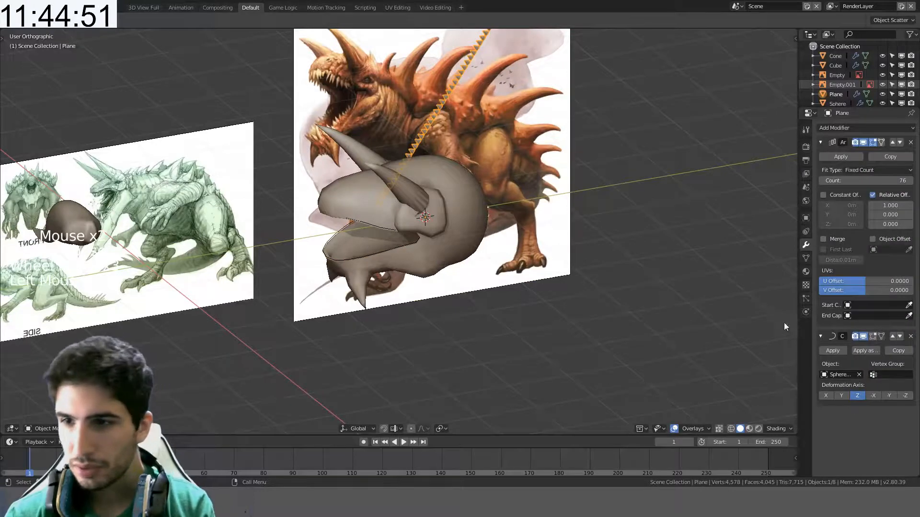
left_click(843, 374)
left_click(839, 387)
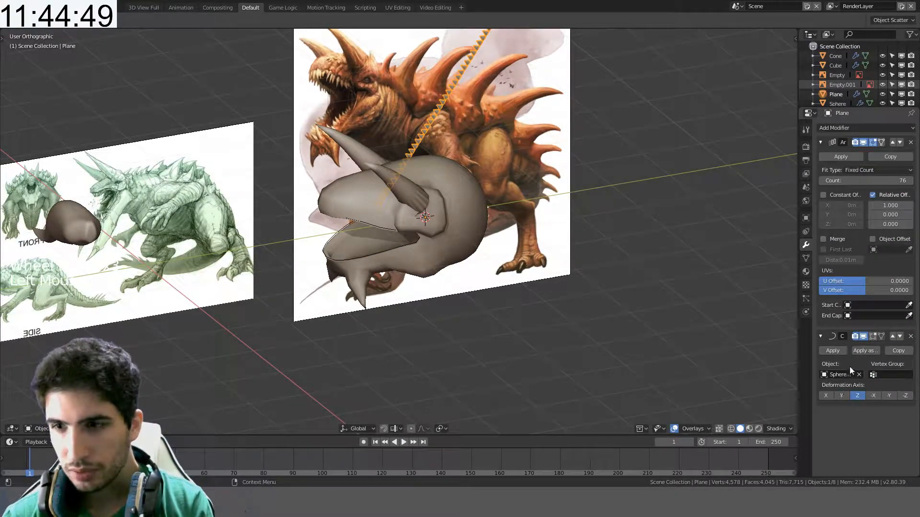
left_click(838, 376)
left_click(837, 397)
middle_click_drag(727, 372, 448, 257)
scroll(570, 260, "up", 3)
left_click(905, 396)
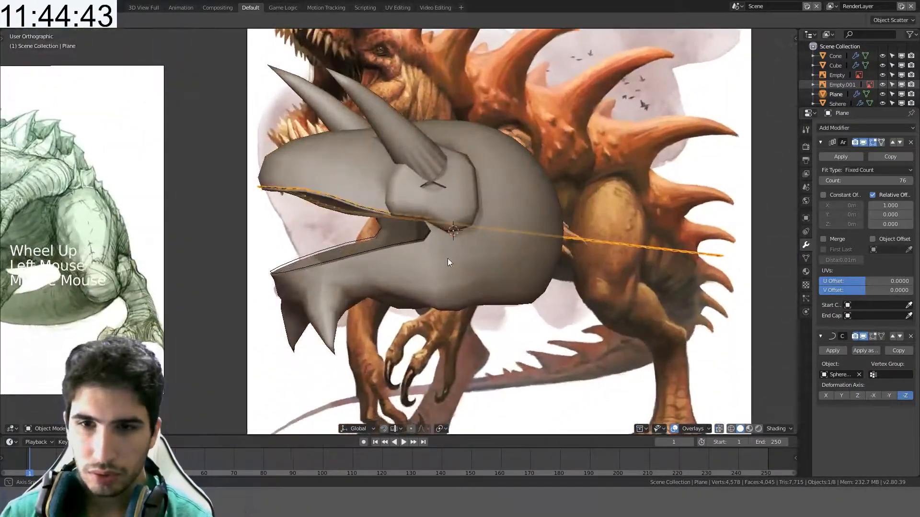
- Set the tooth row's array count to 76/2 and try the -Y deformation axis before restoring -Z
left_click(888, 180)
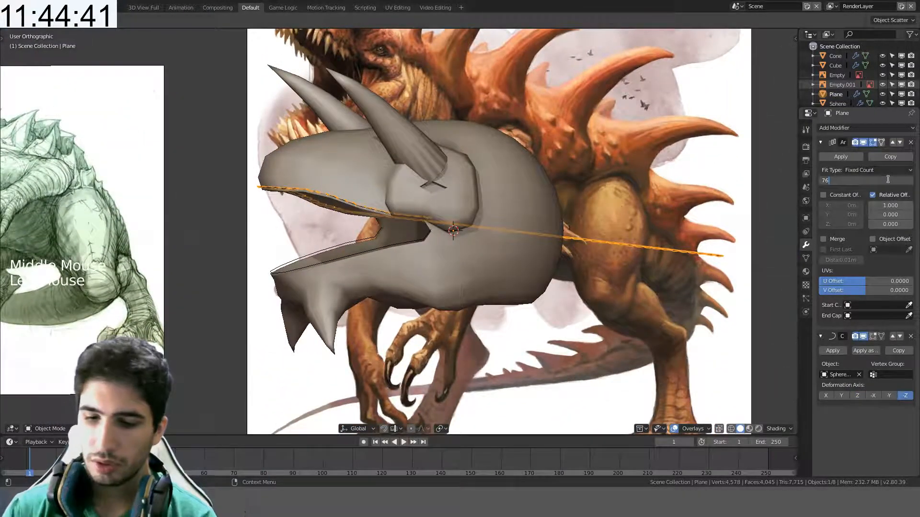
type("/2")
key("Return")
middle_click_drag(529, 177, 552, 157)
scroll(582, 138, "up", 1)
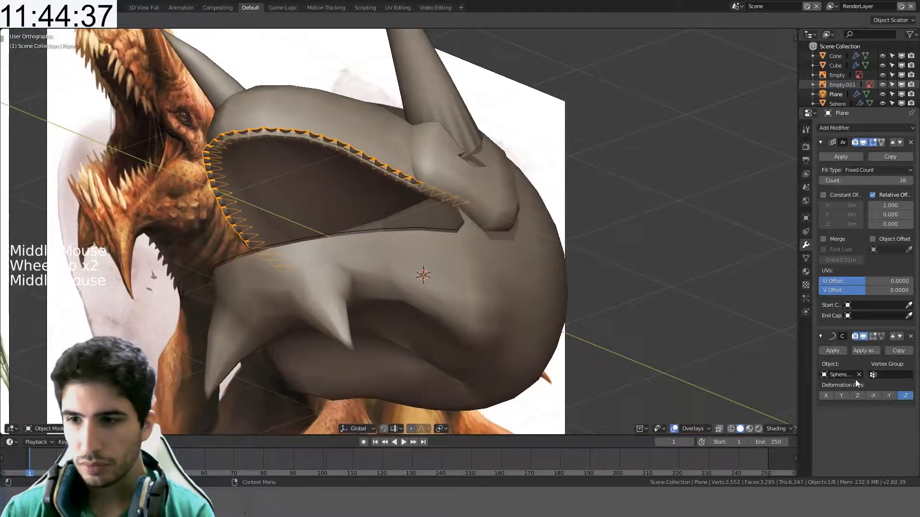
left_click(893, 397)
left_click(905, 397)
- Open the tooth mesh for editing and extrude it in place, cancelling the movement
middle_click_drag(530, 221, 459, 230)
key("Tab")
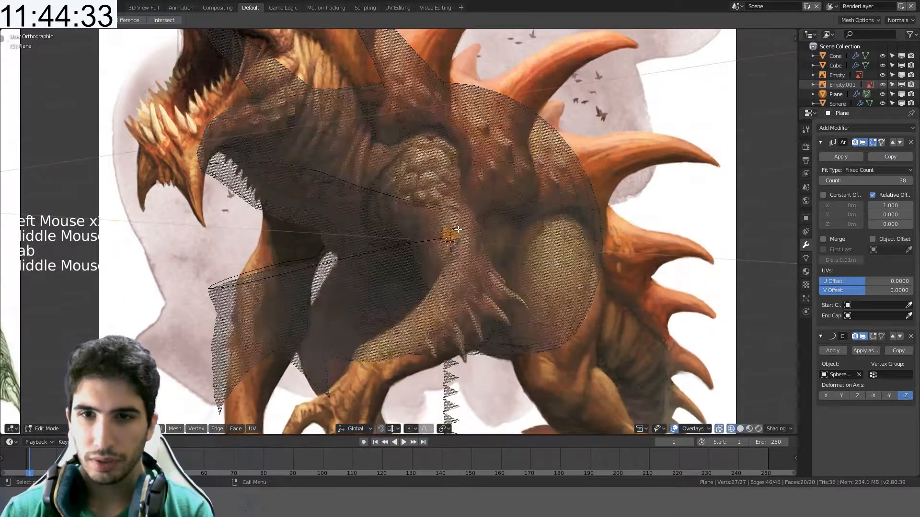
key("e")
right_click(507, 217)
middle_click_drag(507, 217, 538, 216)
- Try a free rotation of the whole tooth mesh, check the row on the head in solid display, and undo it
key("a")
key("a")
key("r")
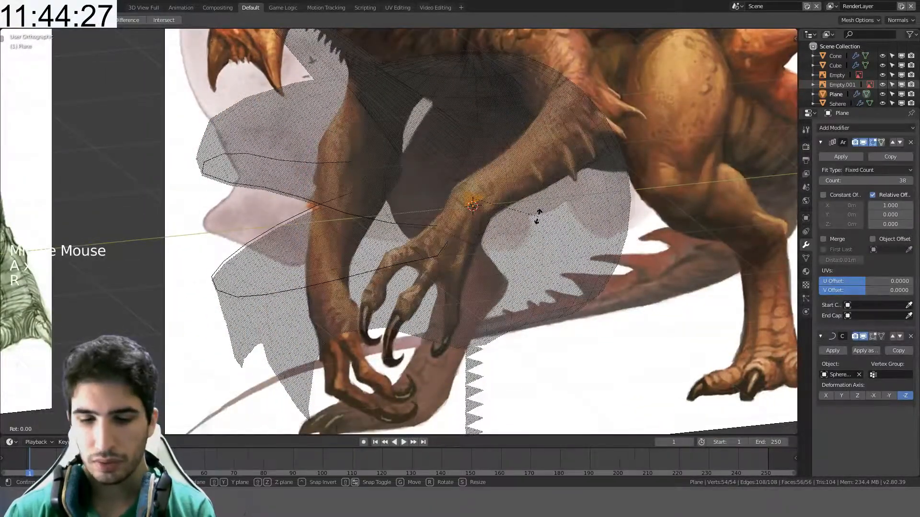
left_click(537, 217)
key("Tab")
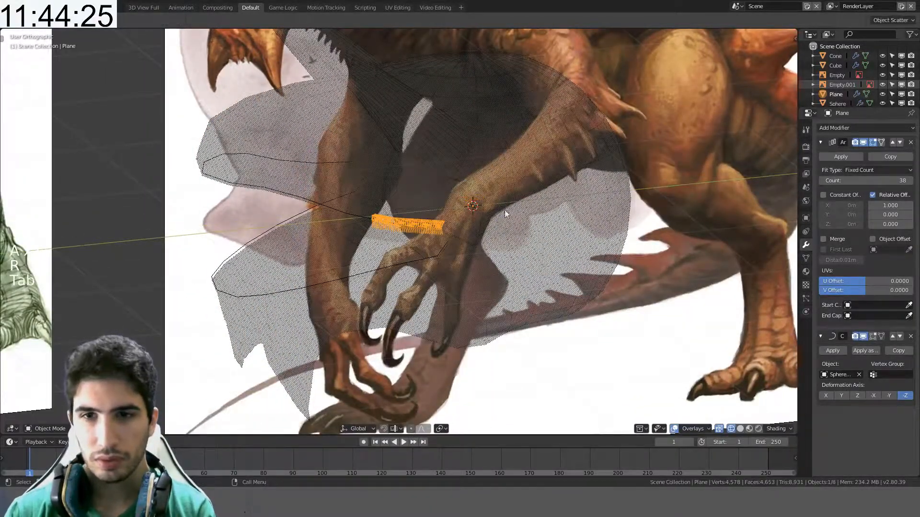
middle_click_drag(539, 218, 479, 174)
key("z")
left_click(570, 176)
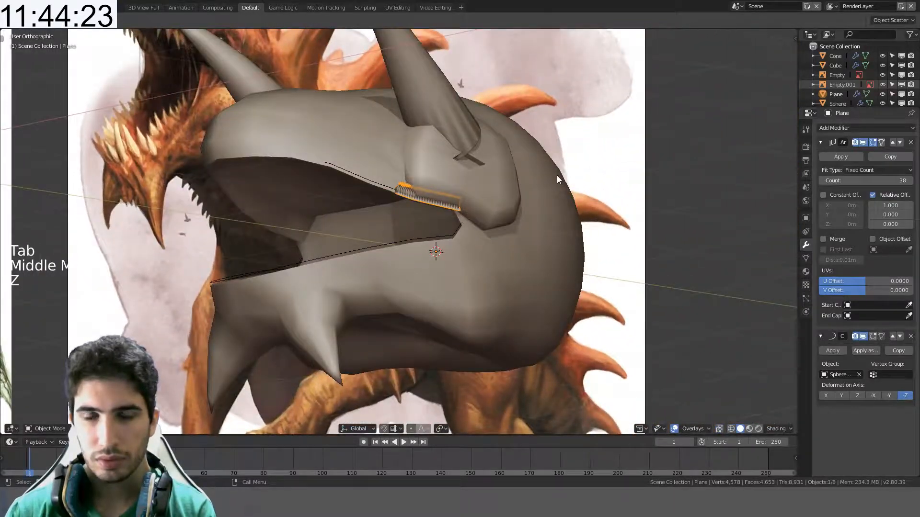
key("Tab")
middle_click_drag(556, 175, 531, 205)
key("ctrl+z")
key("ctrl+z")
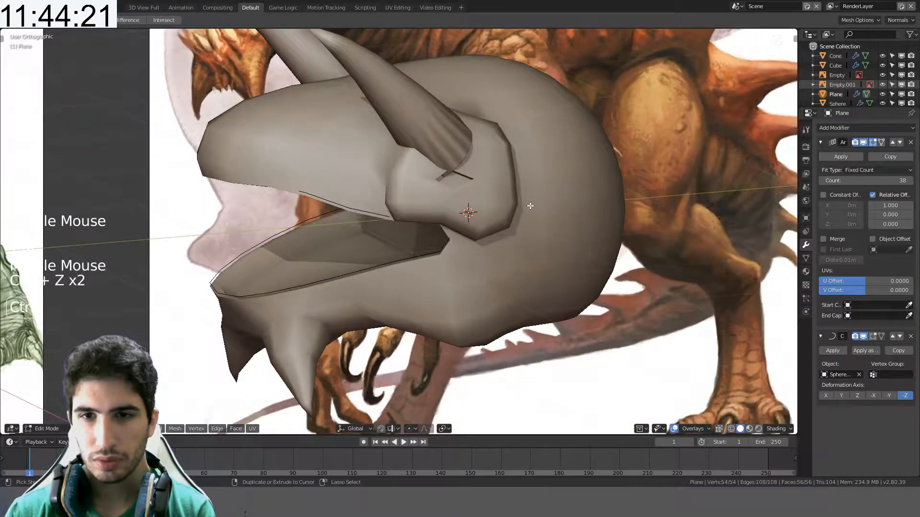
key("ctrl+z")
- Try rotating the whole tooth mesh about the global Z axis, check the upper-jaw row, and undo the rotation
key("z")
middle_click_drag(531, 205, 523, 188)
key("r")
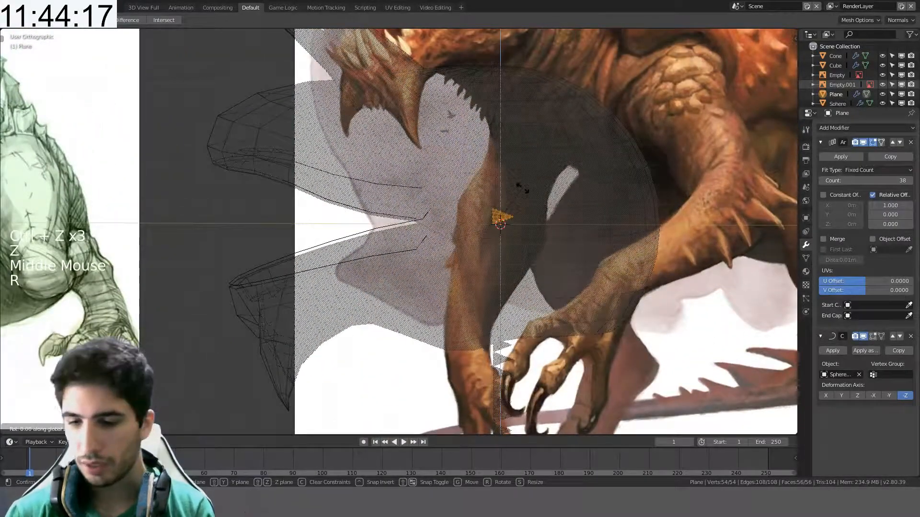
key("Tab")
middle_click_drag(479, 193, 469, 186)
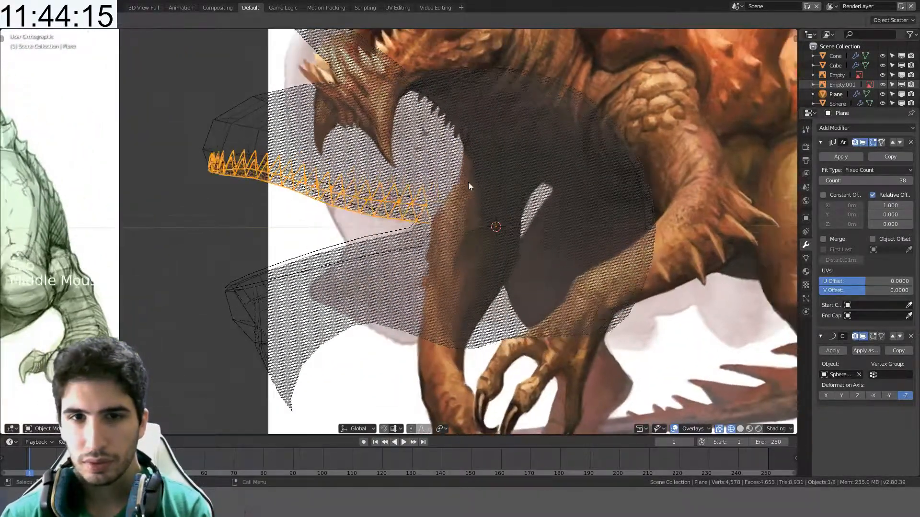
key("Tab")
key("ctrl+z")
key("ctrl+z")
key("ctrl+z")
key("ctrl+z")
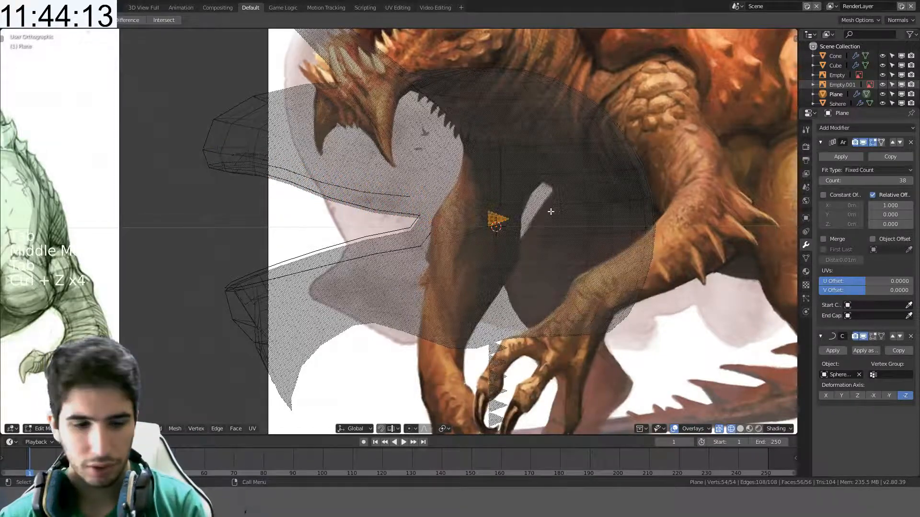
- Rotate the tooth mesh 90° about the Z axis, leave mesh editing, and return to solid display
type("rz90")
key("Return")
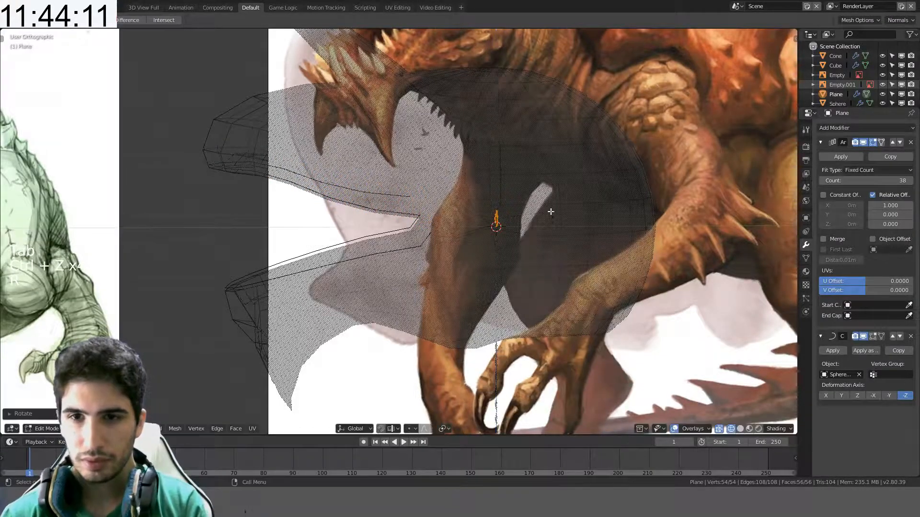
key("Tab")
middle_click_drag(318, 240, 339, 225)
key("z")
left_click(411, 225)
scroll(362, 191, "up", 2)
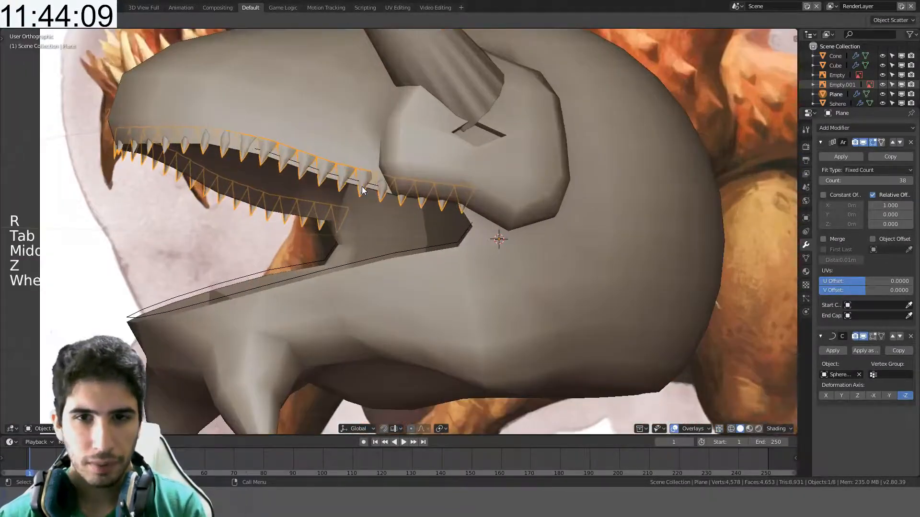
- Select the upper-jaw curve Sphere.002 in right side view and lower it about 0.06 m along Z
key("KP_3")
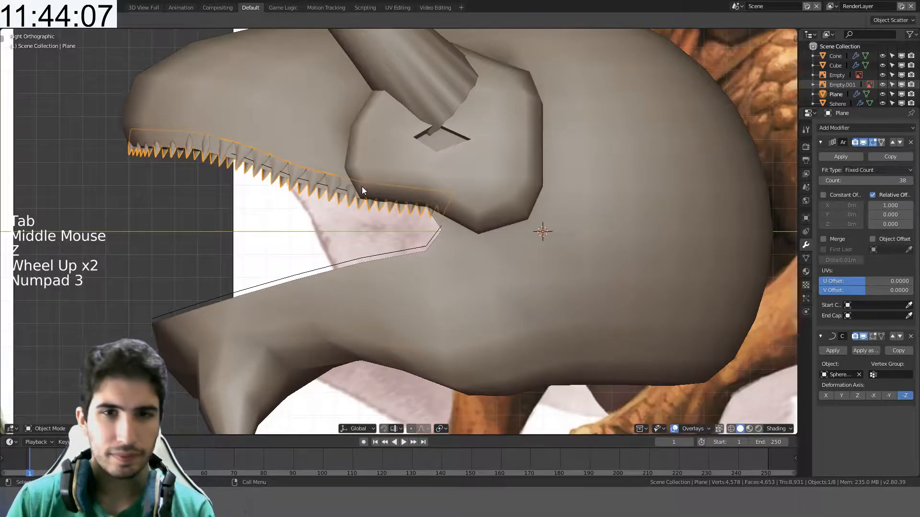
key("g")
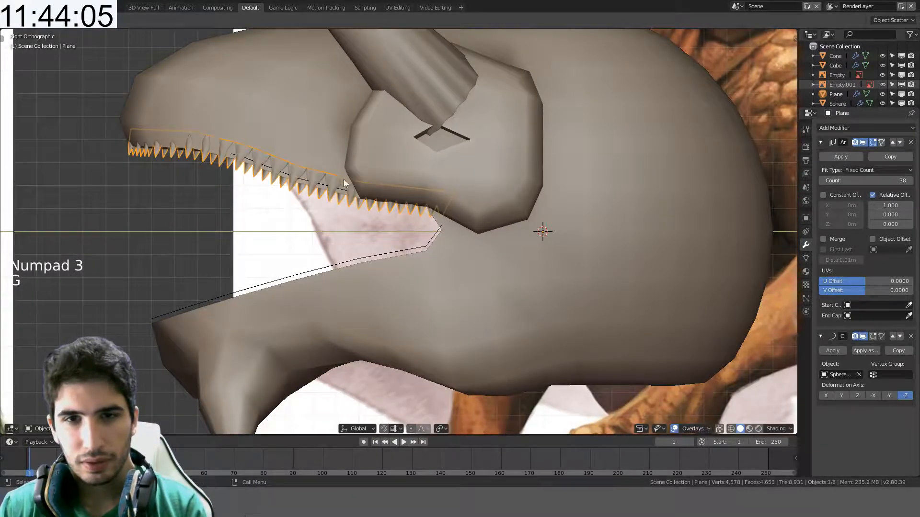
left_click(323, 189)
left_click(320, 184)
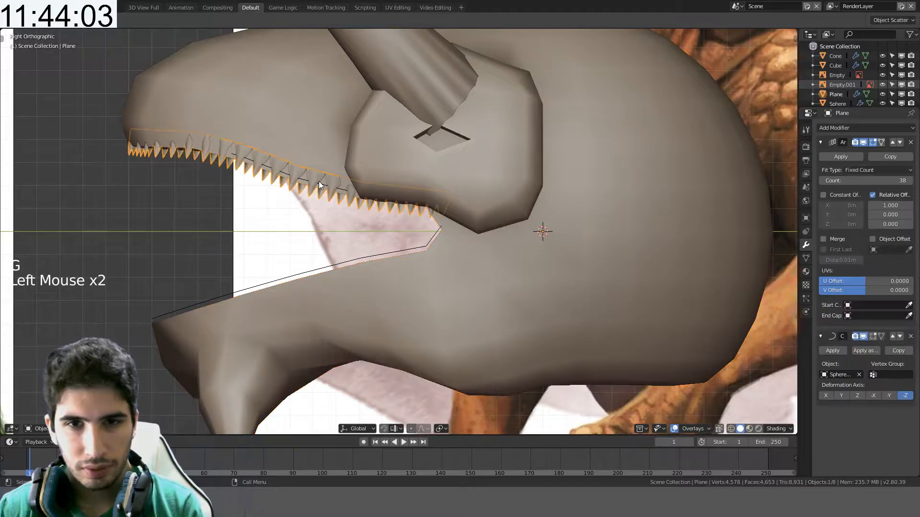
left_click(321, 186)
left_click(320, 183)
left_click(320, 184)
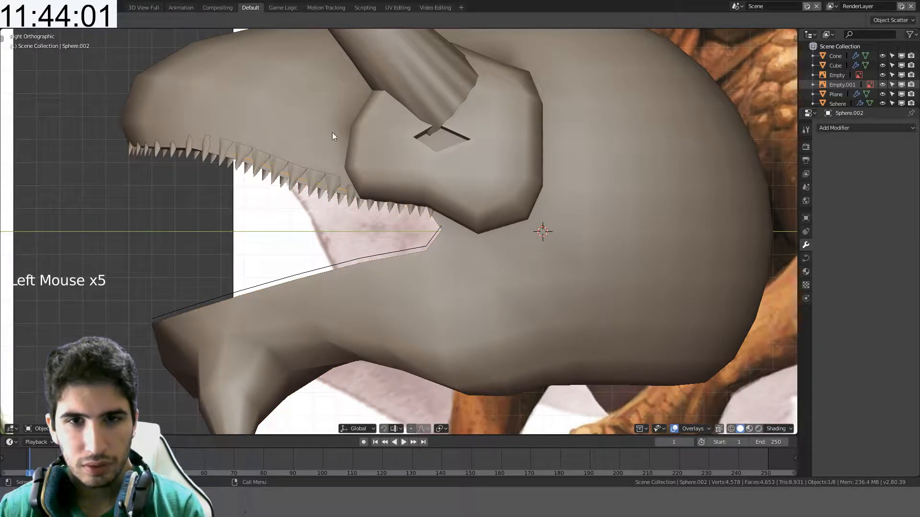
key("g")
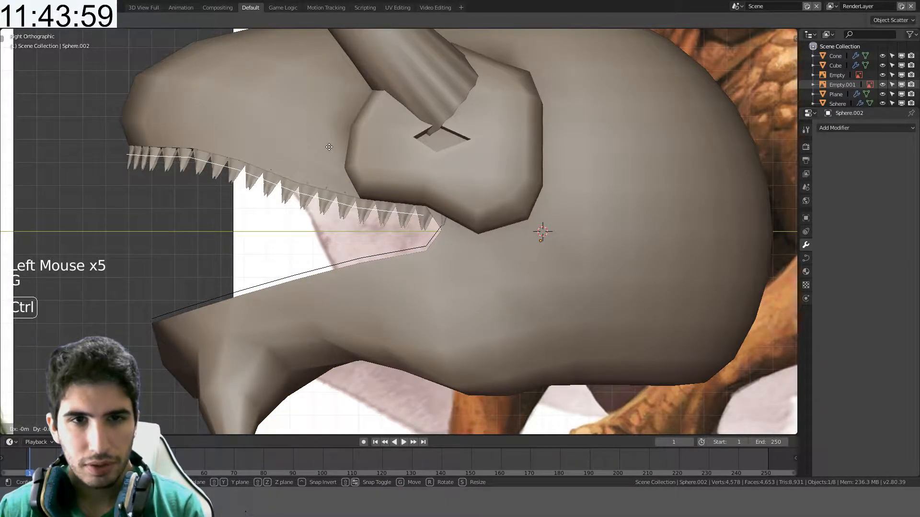
left_click(329, 147)
key("g")
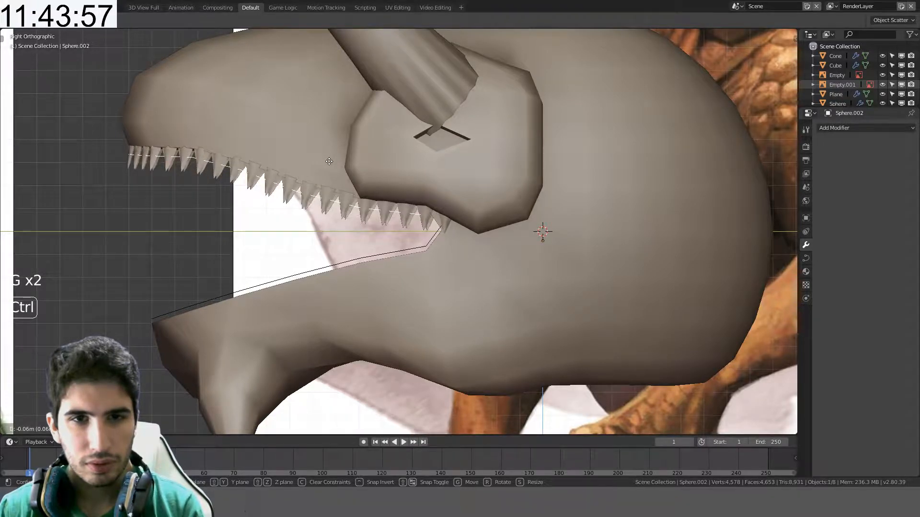
left_click(308, 160)
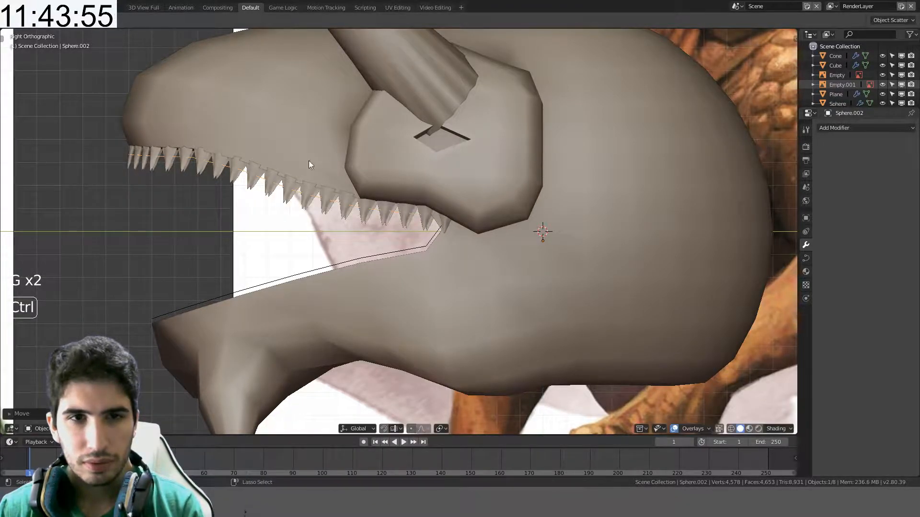
- Duplicate the upper tooth row in place and set the copy's Curve modifier to follow the lower-jaw curve Sphere.001
middle_click_drag(309, 160, 430, 235)
key("z")
mouse_move(386, 196)
middle_mouse_down()
mouse_move(434, 195)
mouse_move(405, 249)
mouse_move(457, 197)
mouse_move(404, 201)
middle_mouse_up()
left_click(404, 249)
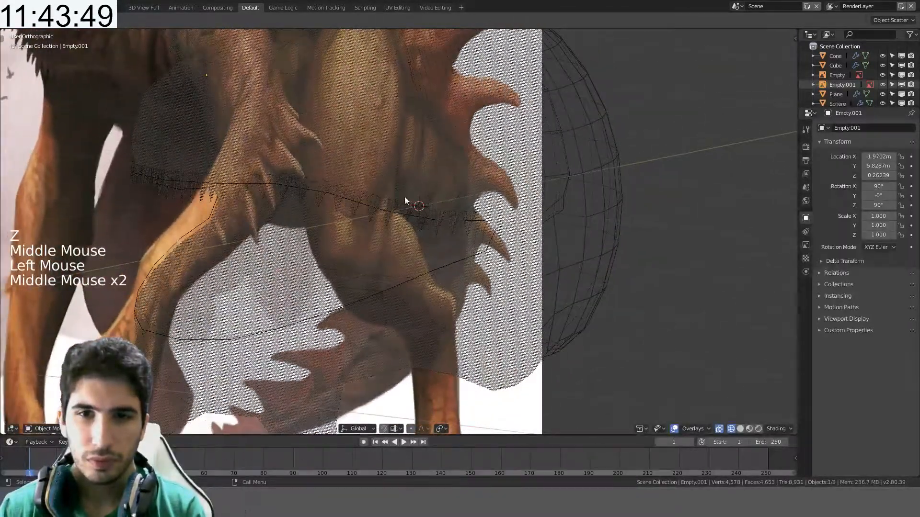
left_click(390, 207)
left_click(406, 205)
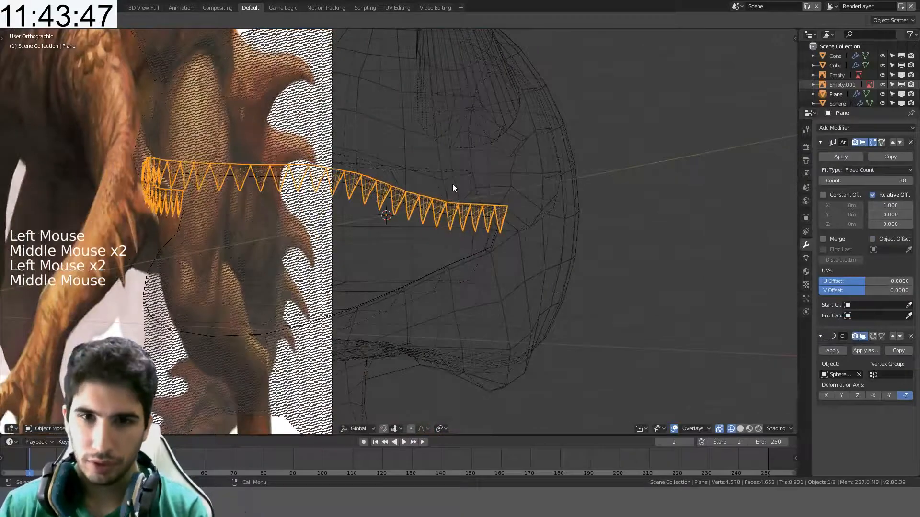
key("shift+d")
middle_click_drag(466, 176, 493, 182)
left_click(839, 374)
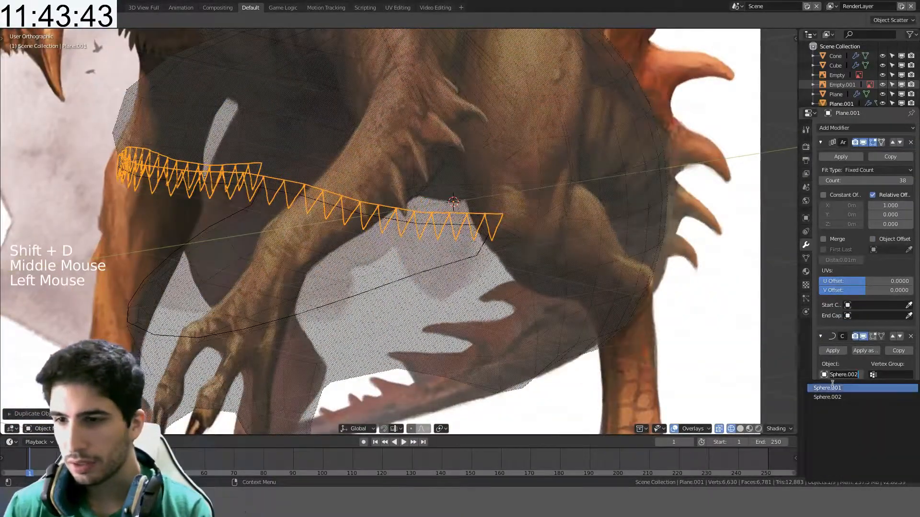
left_click(834, 388)
- Rotate the mesh of the duplicated lower tooth row so its teeth point upward, and check both rows in solid display
scroll(503, 253, "down", 3)
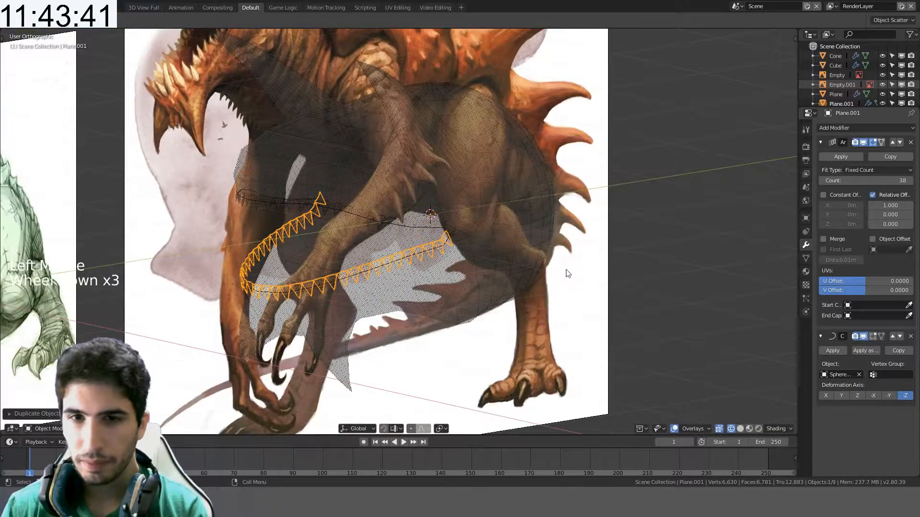
middle_click_drag(567, 273, 530, 229)
key("Tab")
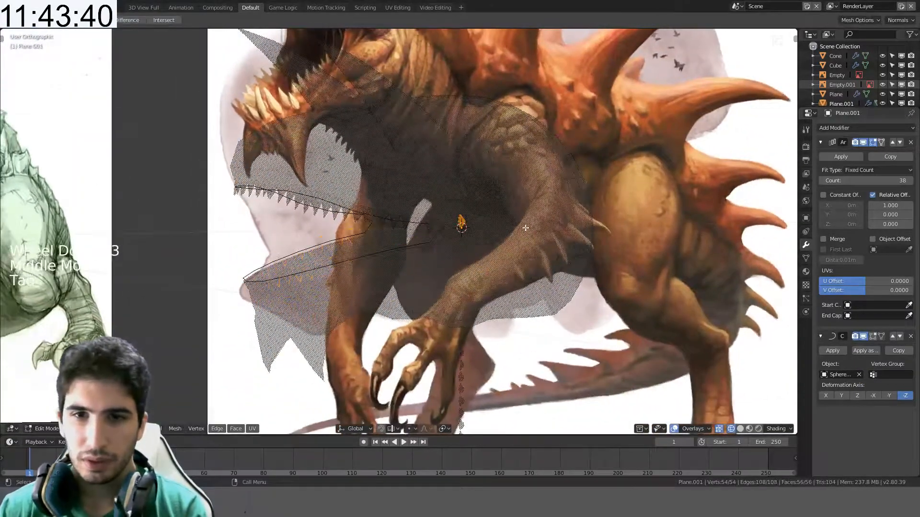
key("r")
left_click(553, 217)
key("Tab")
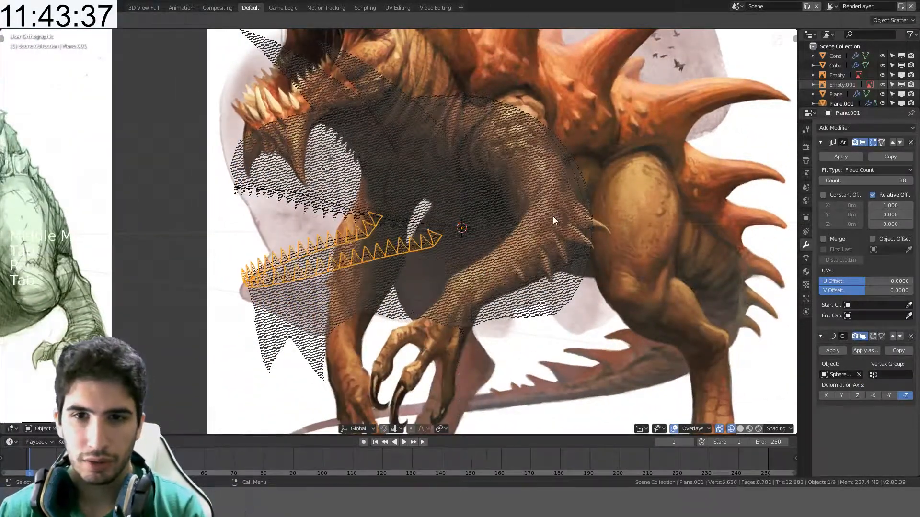
key("z")
mouse_move(534, 189)
middle_mouse_down()
mouse_move(370, 215)
mouse_move(432, 254)
mouse_move(368, 229)
middle_mouse_up()
key("a")
scroll(369, 229, "up", 4)
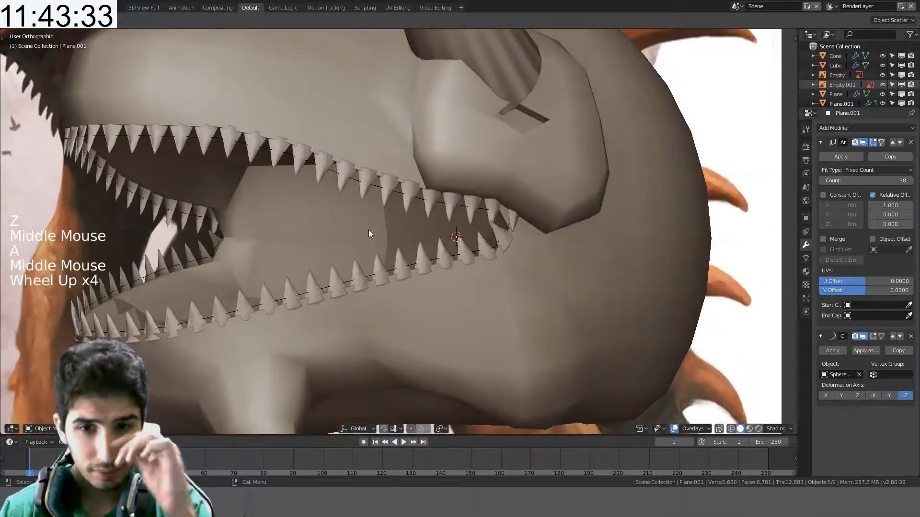
- Select the lower-jaw curve Sphere.001 in right side view and raise it about 0.02 m along Z
left_click(368, 274)
left_click(368, 276)
key("KP_3")
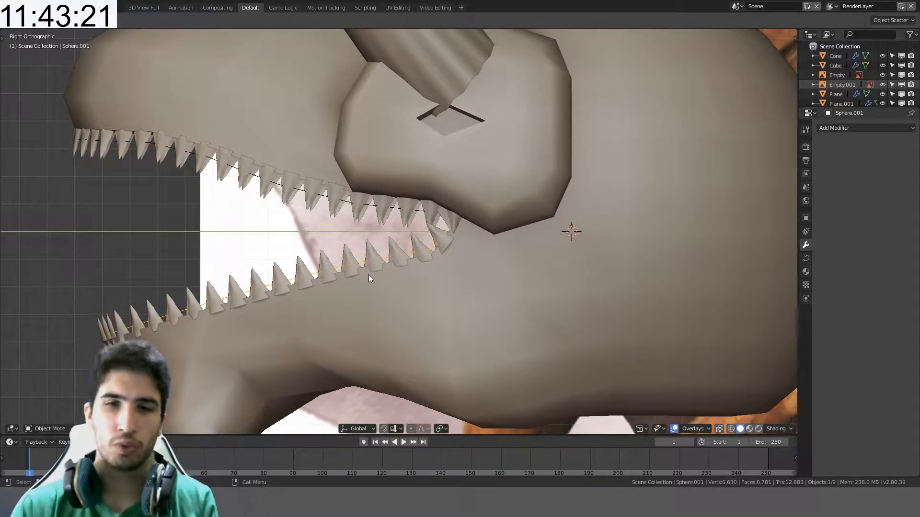
key("g")
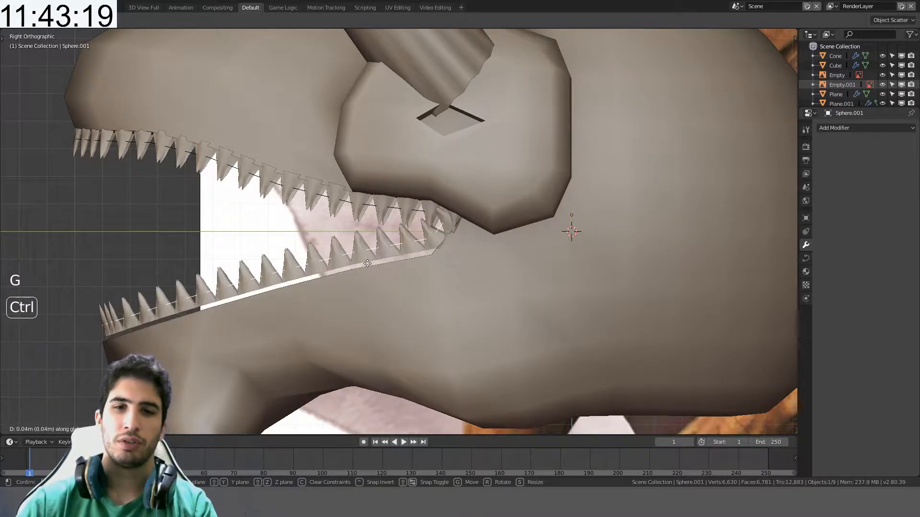
right_click(365, 269, "ctrl")
key("g")
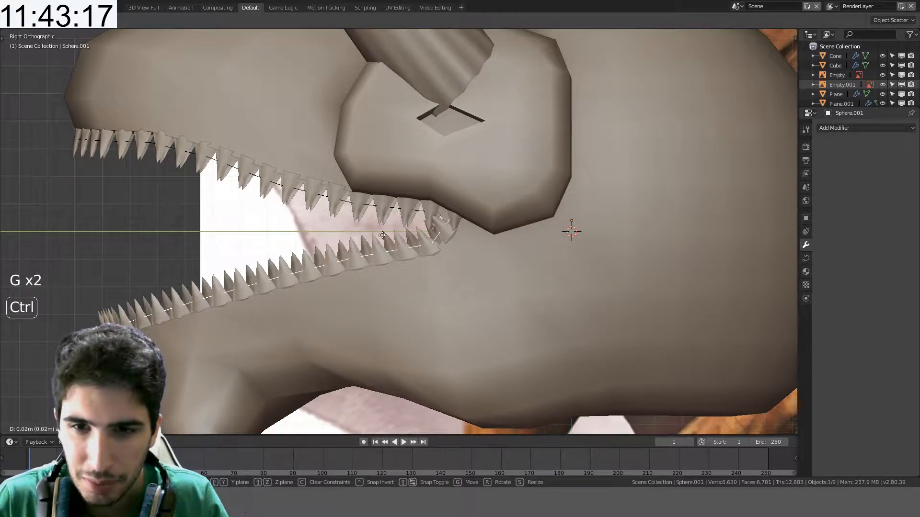
- Scale all points of the lower-jaw curve Sphere.001 slightly inward, then clear the point selection
key("Tab")
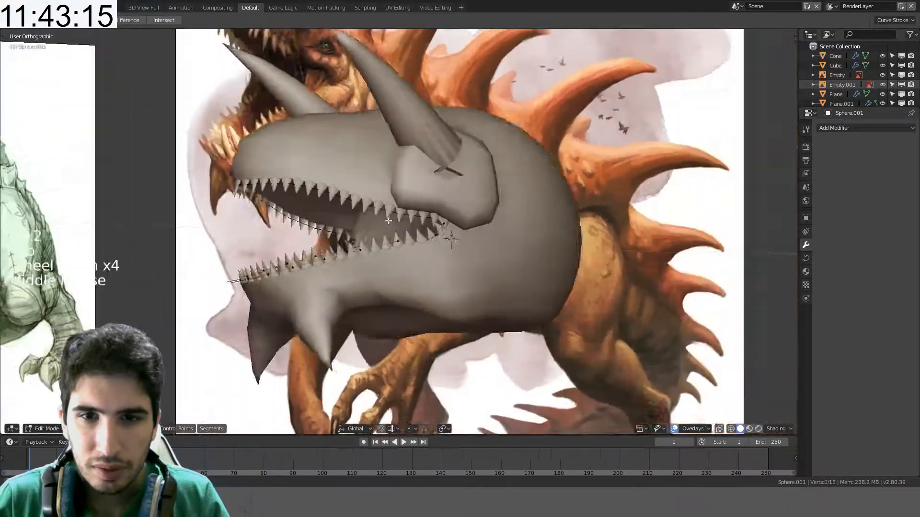
key("a")
middle_click_drag(388, 220, 455, 230)
scroll(560, 236, "up", 2)
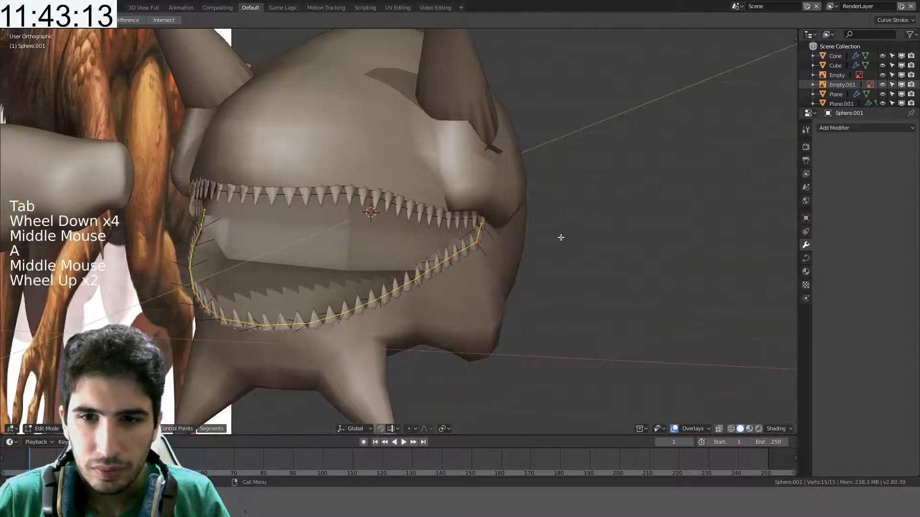
key("s")
key("s")
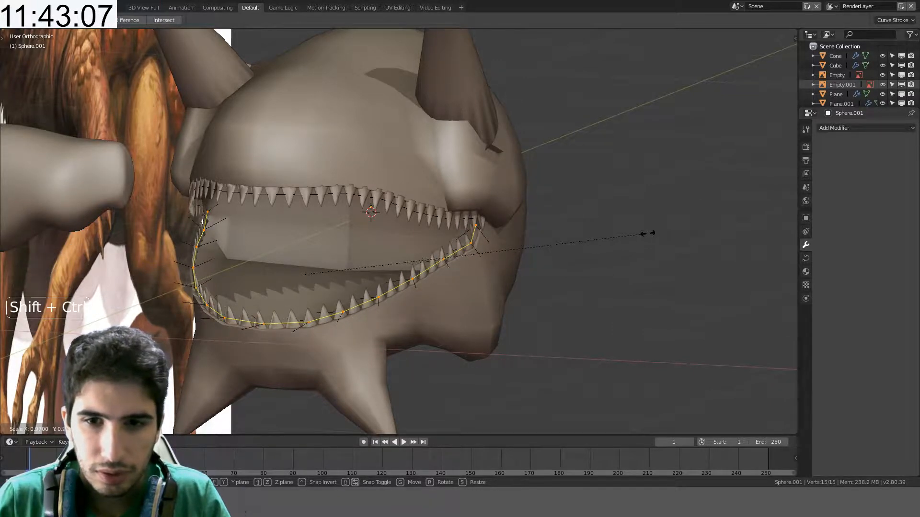
left_click(646, 233)
left_click(399, 211)
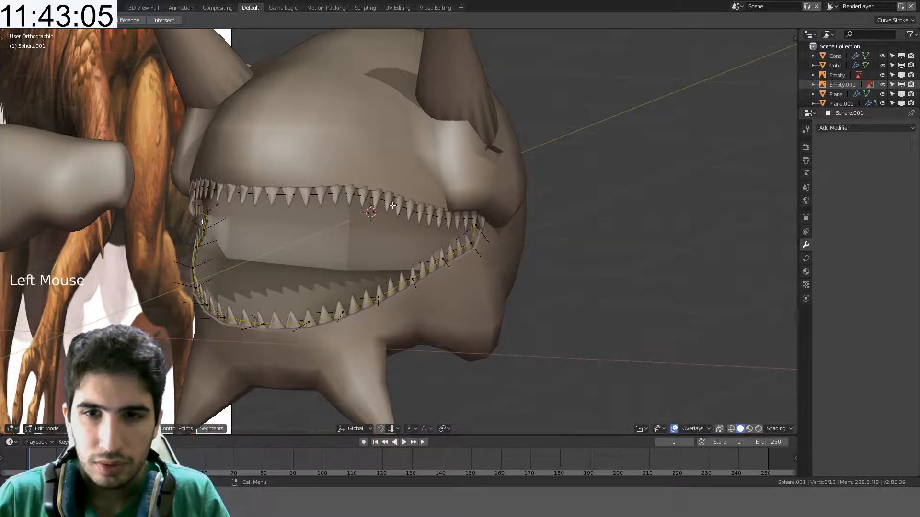
- Select the upper-jaw curve Sphere.002 and scale all its points slightly inward to fit the mouth
left_click(392, 205)
key("Tab")
left_click(397, 205)
left_click(394, 206)
left_click(394, 206)
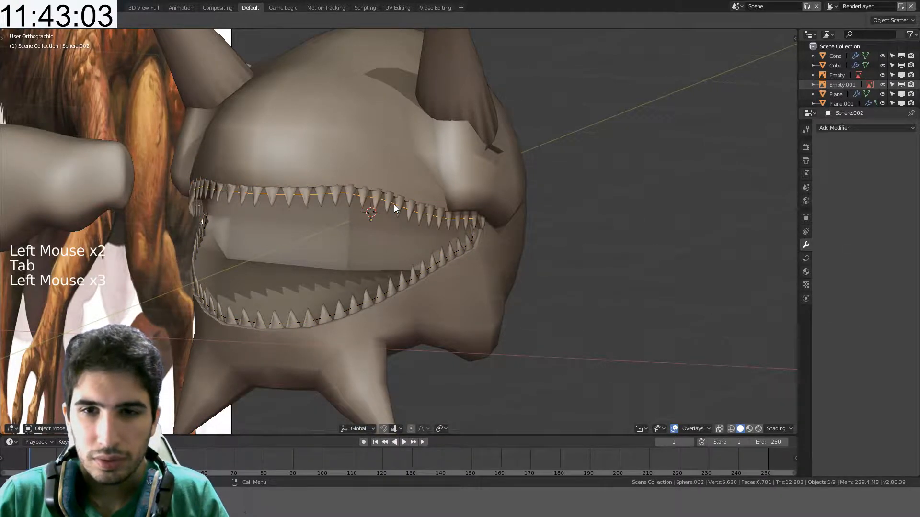
key("s")
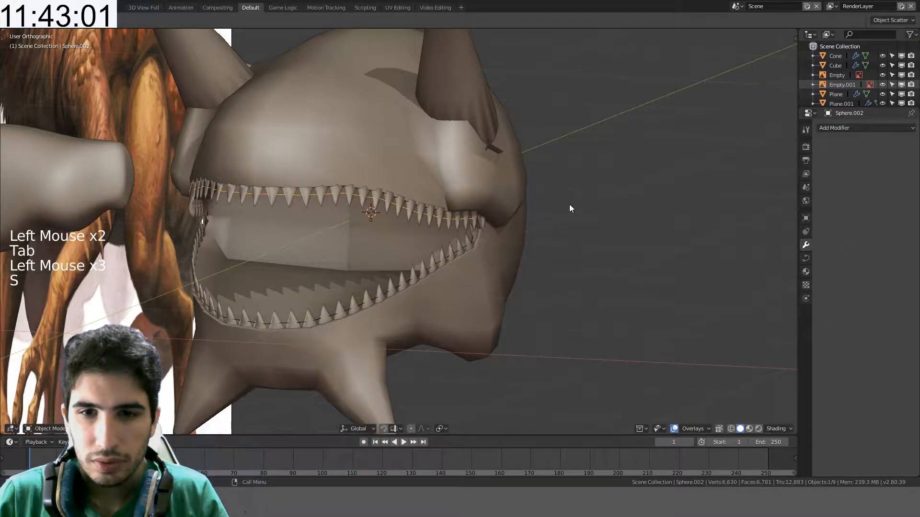
key("Tab")
key("s")
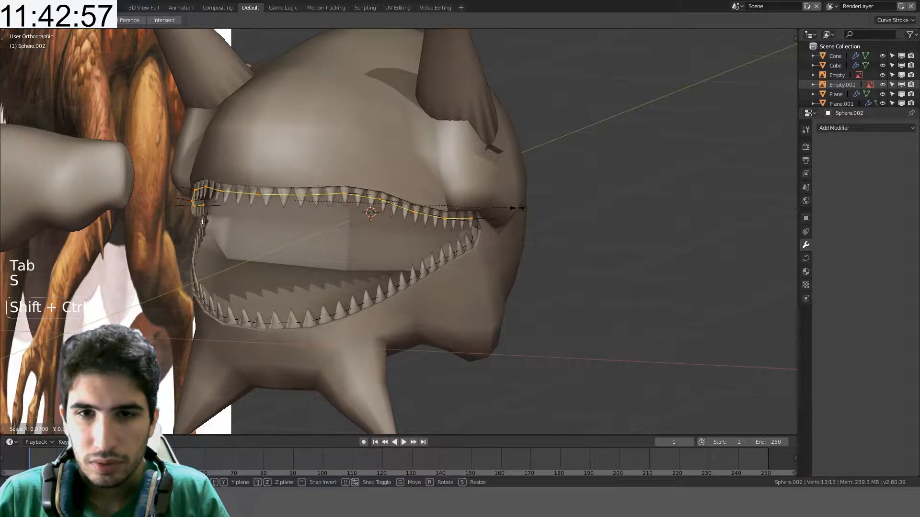
left_click(521, 208)
key("Tab")
mouse_move(521, 209)
middle_mouse_down()
mouse_move(469, 198)
mouse_move(509, 222)
middle_mouse_up()
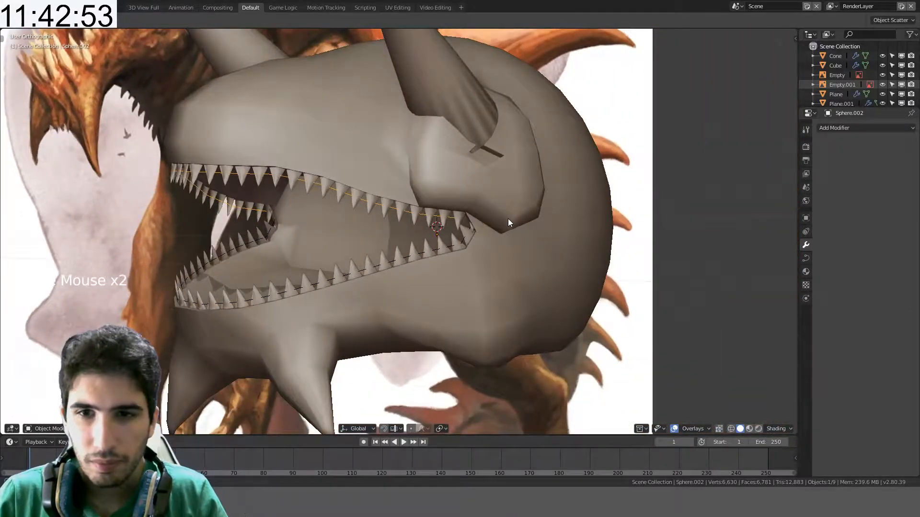
- Select the lower tooth row Plane.001 and reduce its Array modifier count to 36
left_click(468, 237)
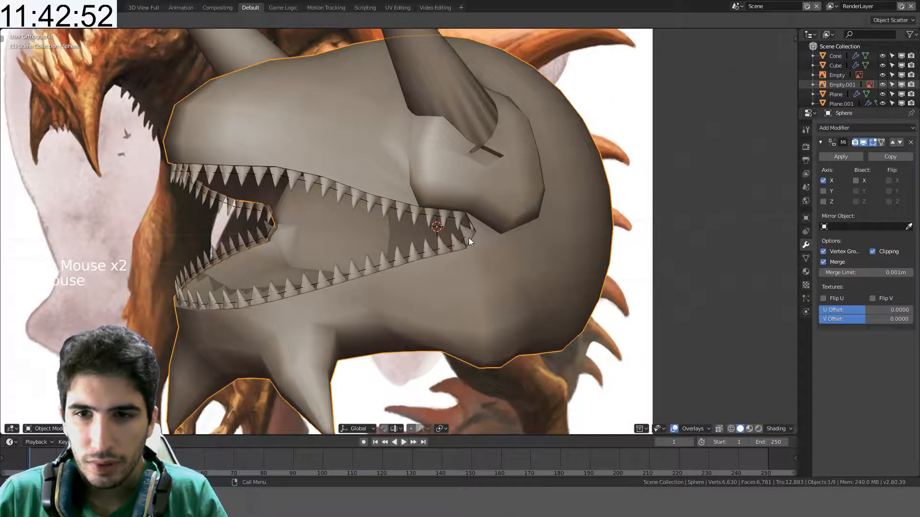
left_click(469, 237)
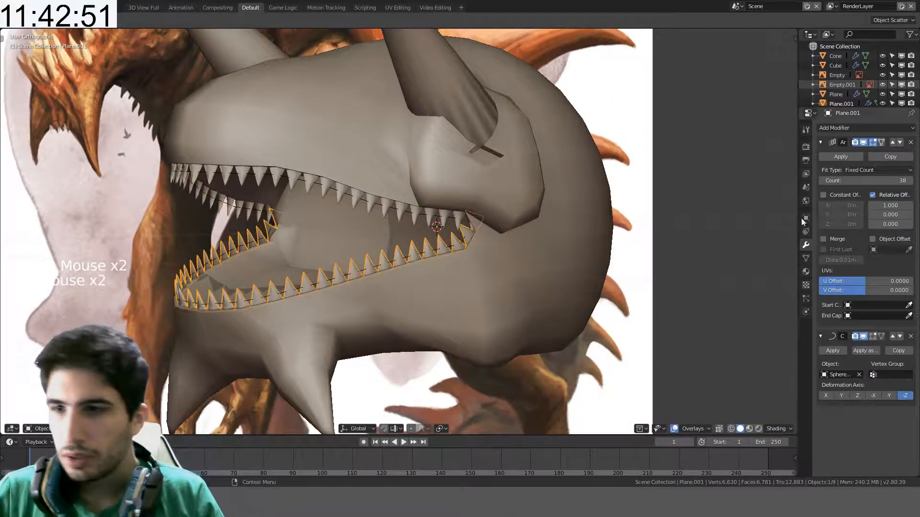
left_click(820, 180)
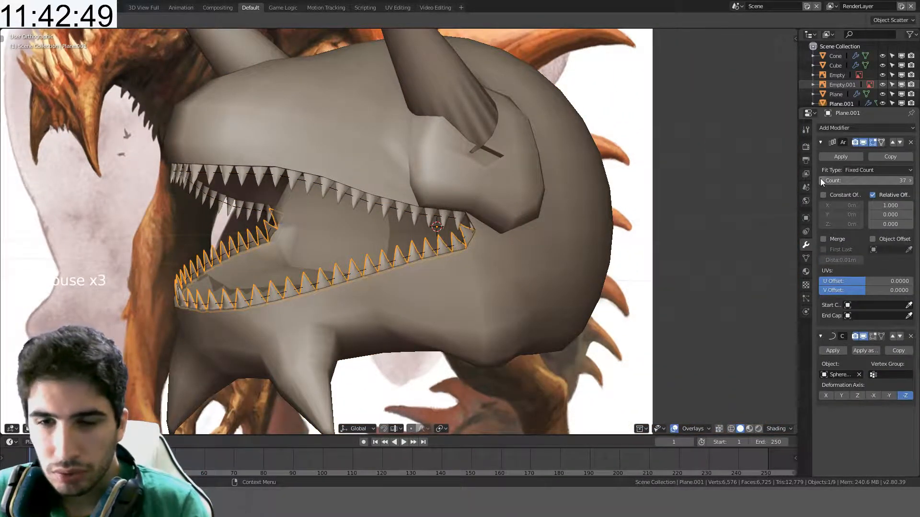
left_click(821, 180)
- Examine the fit of both tooth rows and the whole head from several angles with nothing selected
middle_click_drag(237, 254, 288, 250)
middle_click_drag(521, 232, 484, 252)
scroll(483, 252, "up", 4)
middle_click_drag(416, 213, 438, 260)
scroll(381, 198, "down", 1)
scroll(382, 197, "down", 3)
key("Tab")
scroll(454, 226, "down", 1)
key("Tab")
key("a")
scroll(438, 259, "down", 4)
scroll(418, 149, "up", 4)
middle_click_drag(441, 160, 406, 243)
scroll(424, 212, "down", 2)
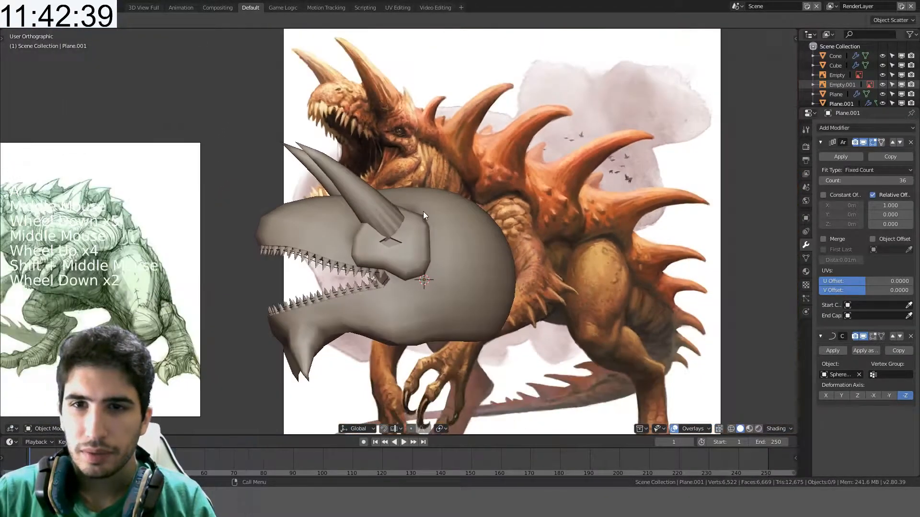
middle_click_drag(423, 211, 474, 186)
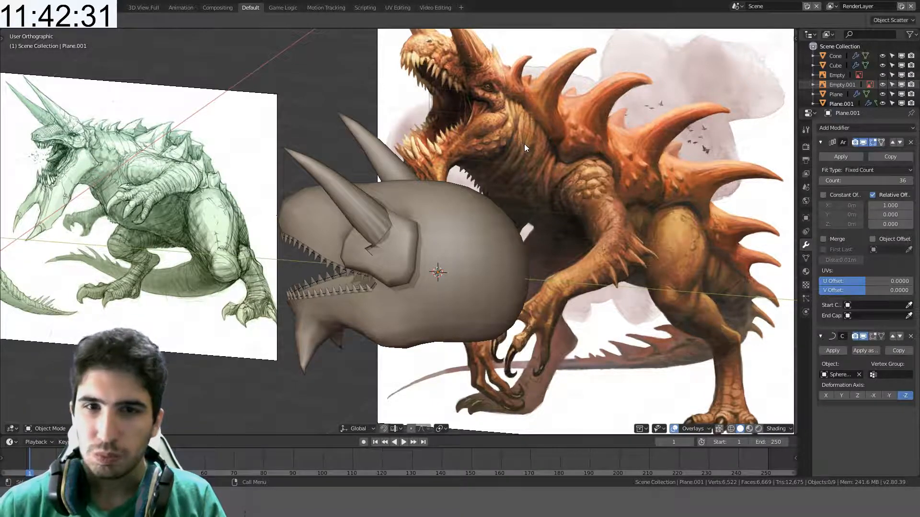
- Select the body mesh Cube and frame it in right view over the front reference drawing
scroll(524, 144, "down", 2)
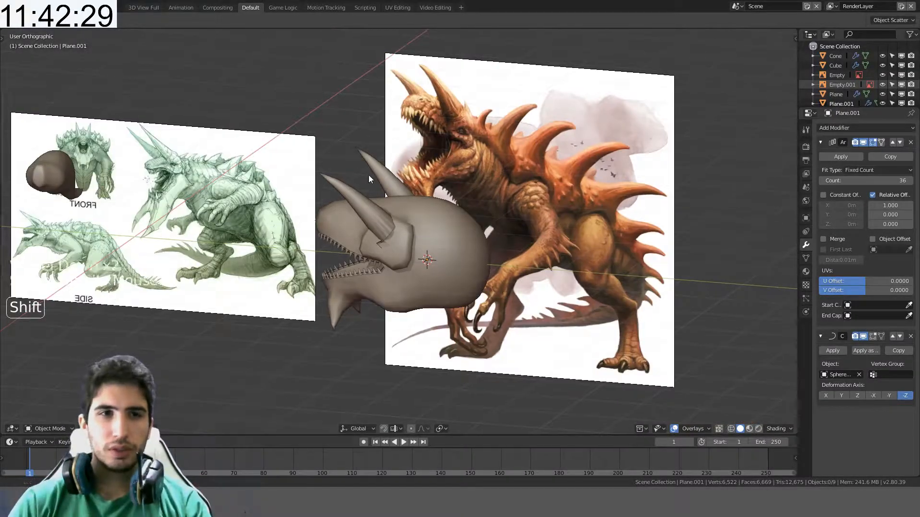
middle_click_drag(369, 174, 613, 300, "shift")
scroll(682, 308, "up", 2)
middle_click_drag(493, 326, 449, 301, "shift")
left_click(473, 312)
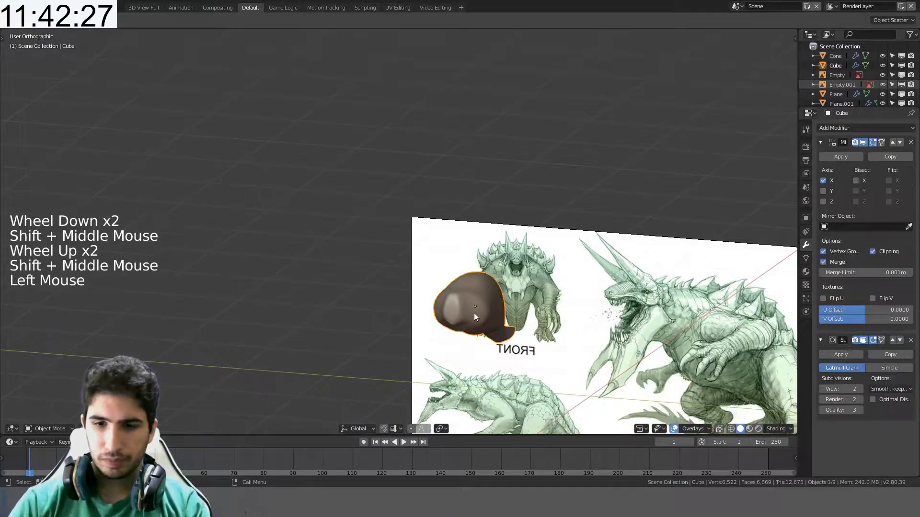
key("KP_1")
key("KP_3")
scroll(474, 316, "up", 1)
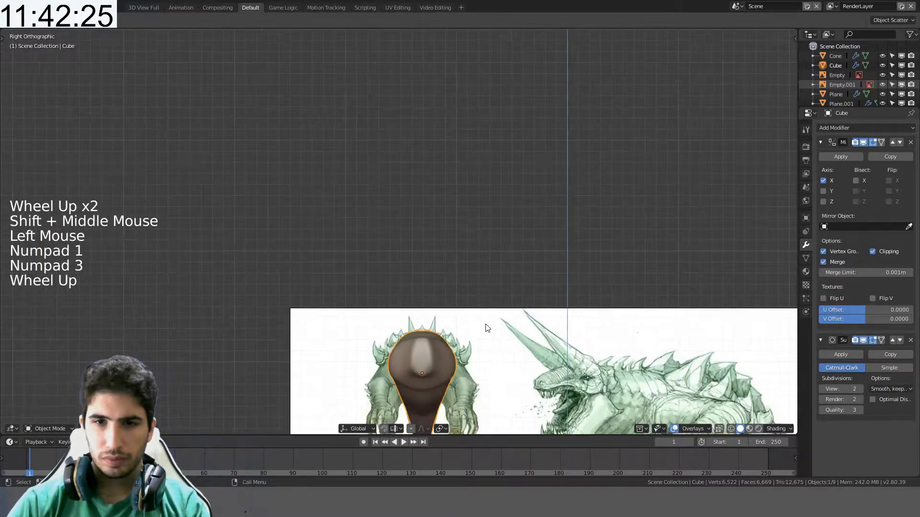
middle_click_drag(484, 323, 380, 167, "shift")
scroll(479, 159, "up", 3)
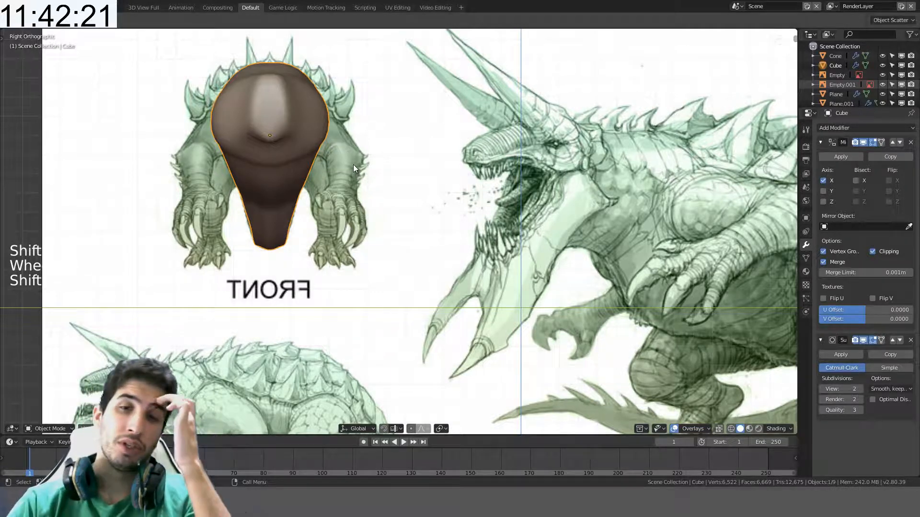
scroll(353, 162, "up", 1)
middle_click_drag(352, 163, 487, 266, "shift")
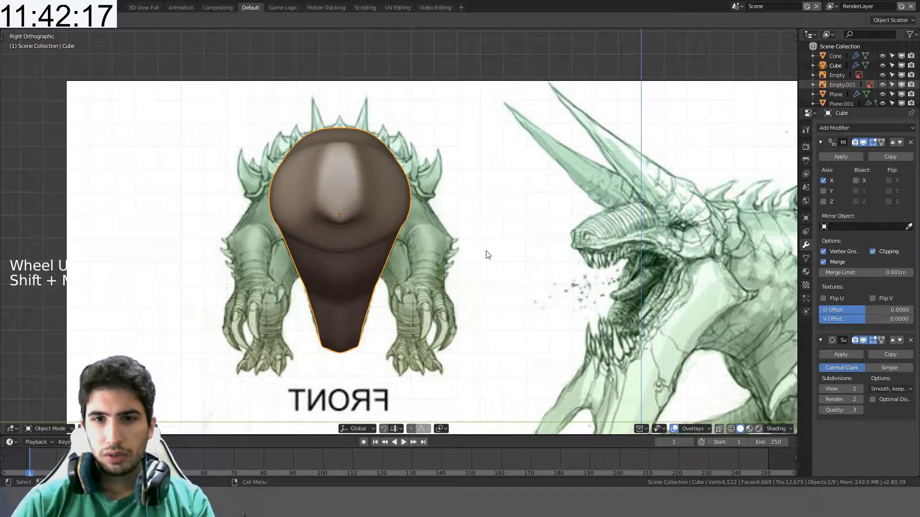
- Extrude the side face of the body mesh outward in right view to start the shoulder over the front reference
scroll(489, 246, "down", 3)
middle_click_drag(489, 246, 488, 276)
scroll(477, 262, "up", 3)
key("Tab")
middle_click_drag(432, 260, 392, 259)
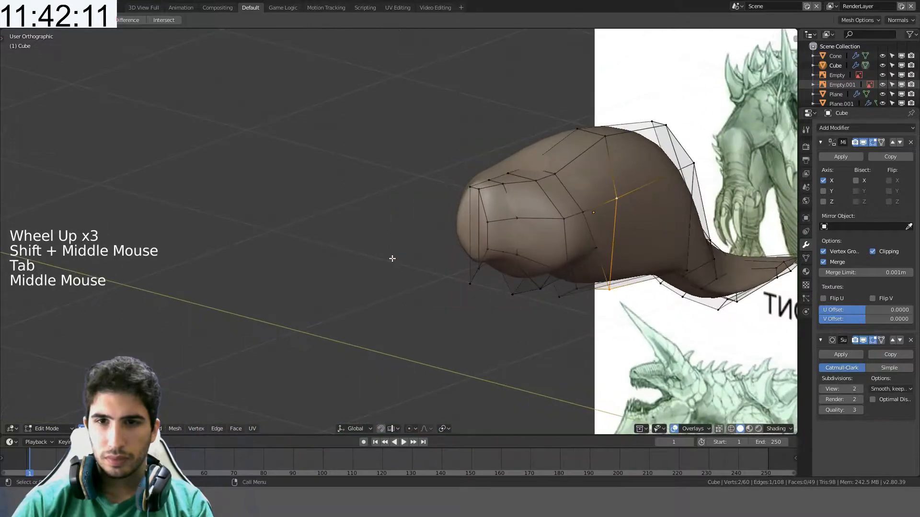
left_click(486, 278)
left_click(486, 278)
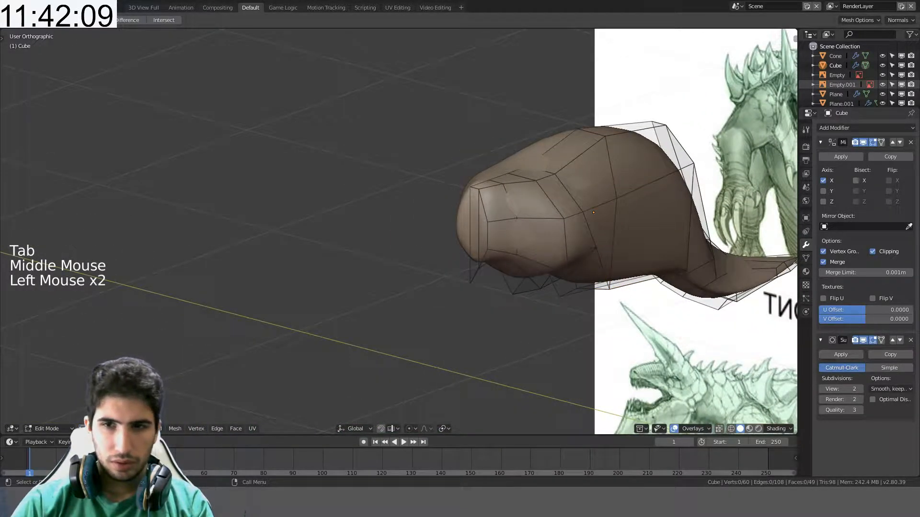
left_click(586, 237)
key("KP_3")
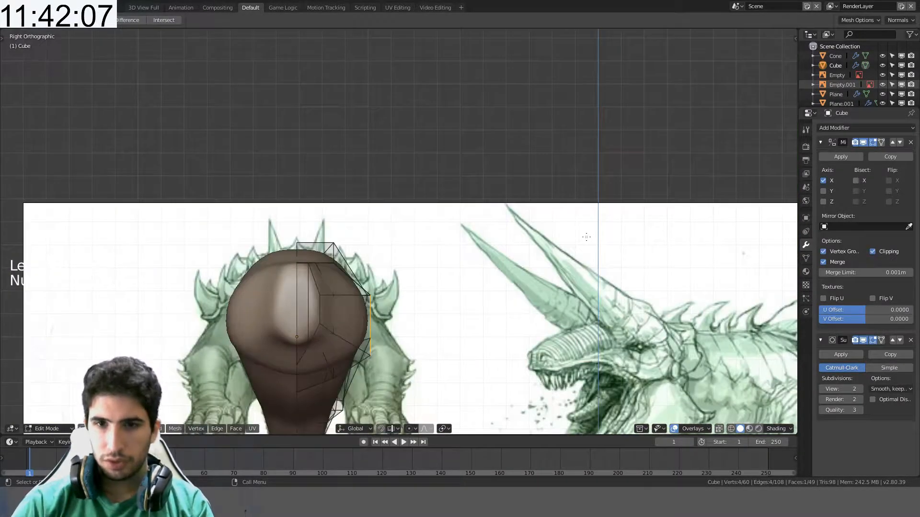
middle_click_drag(521, 339, 513, 259, "shift")
key("e")
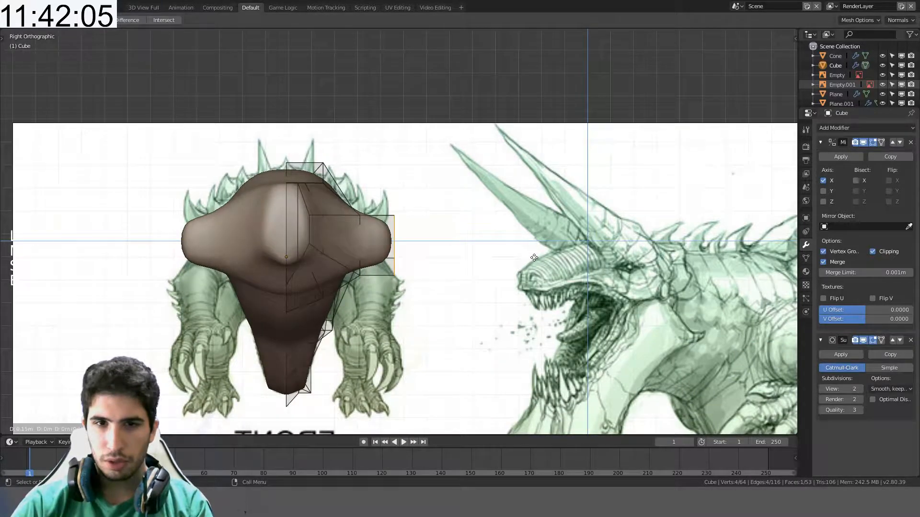
left_click(521, 260)
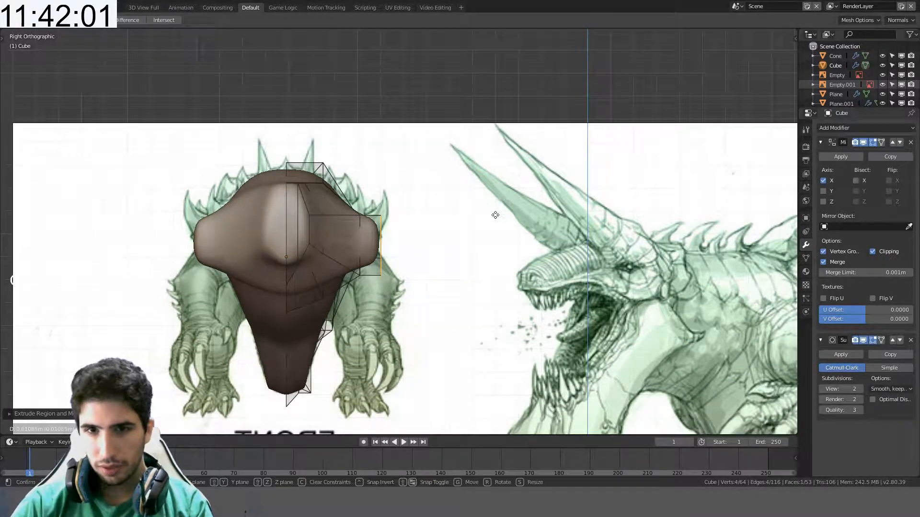
- Move the extruded shoulder face down along Z and rotate it 60° in right view to follow the reference
middle_click_drag(496, 202, 453, 261)
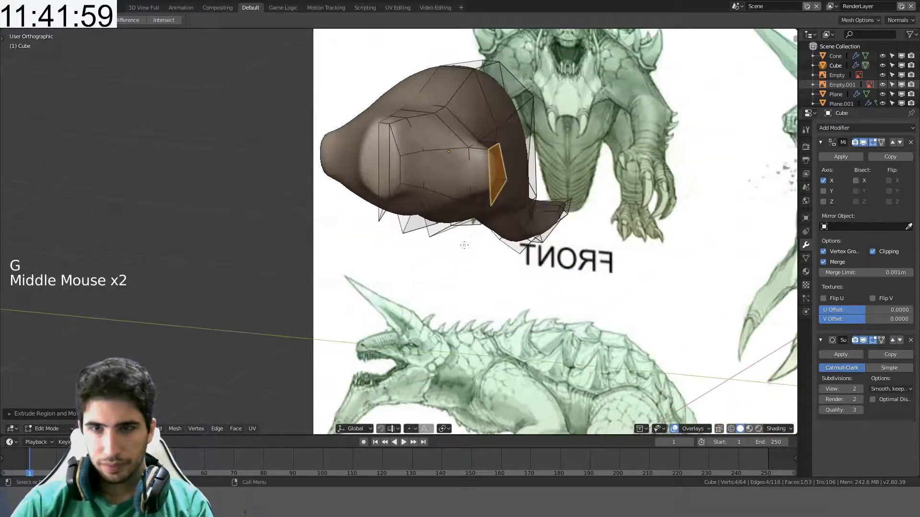
key("KP_3")
key("g")
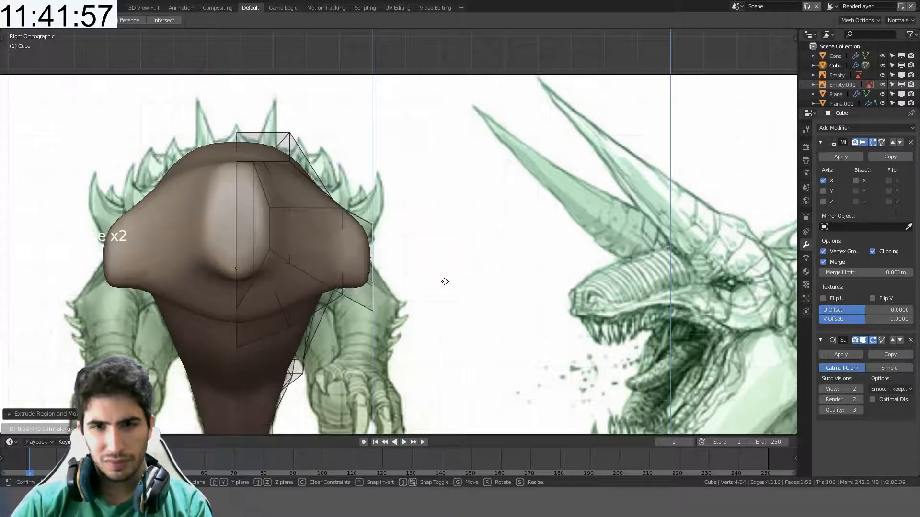
key("z")
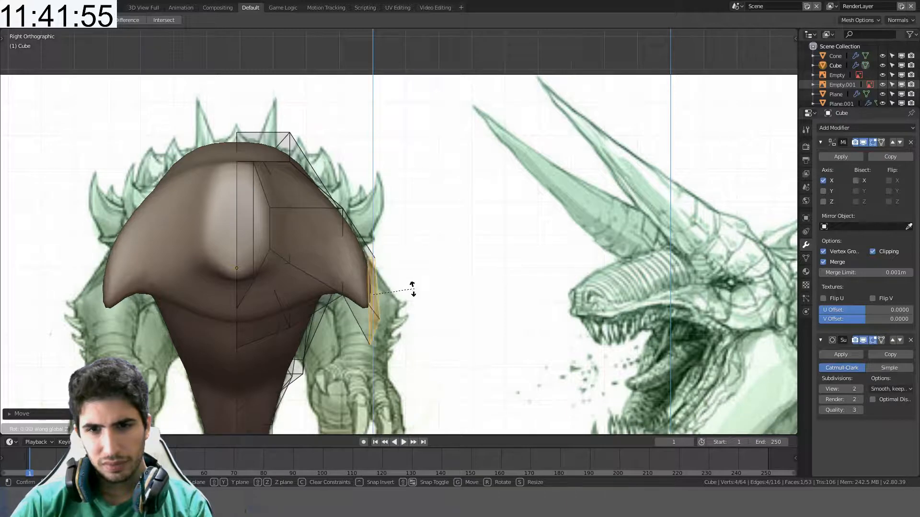
right_click(407, 281)
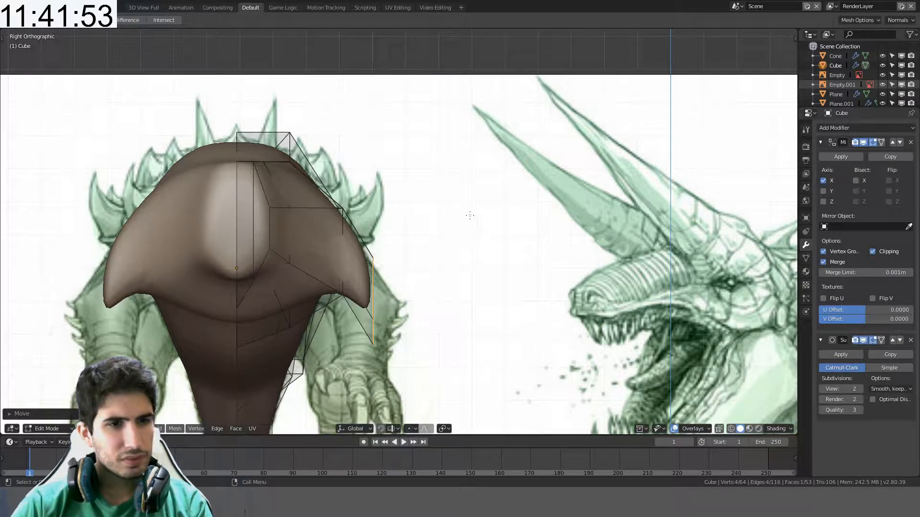
key("r")
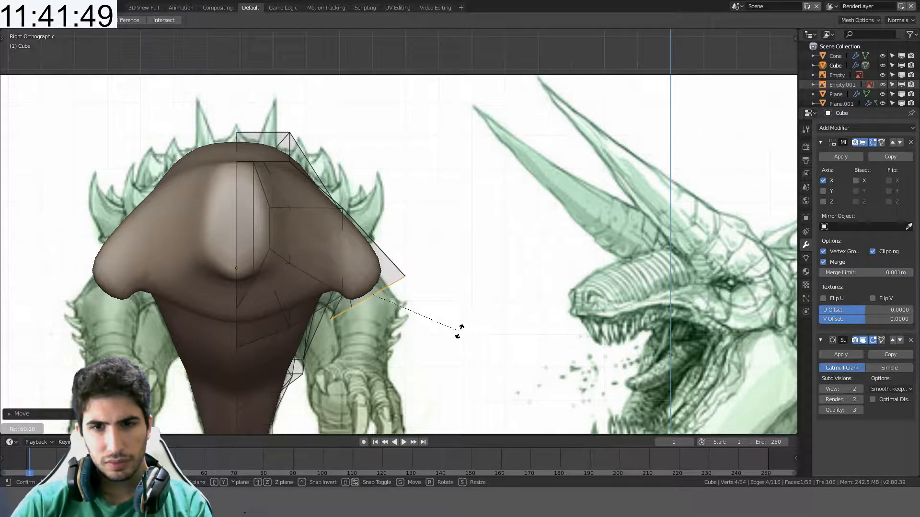
left_click(459, 331)
- Inspect the rotated shoulder face and the surrounding body mesh from below and from the side
middle_click_drag(408, 313, 383, 115)
scroll(341, 171, "up", 4)
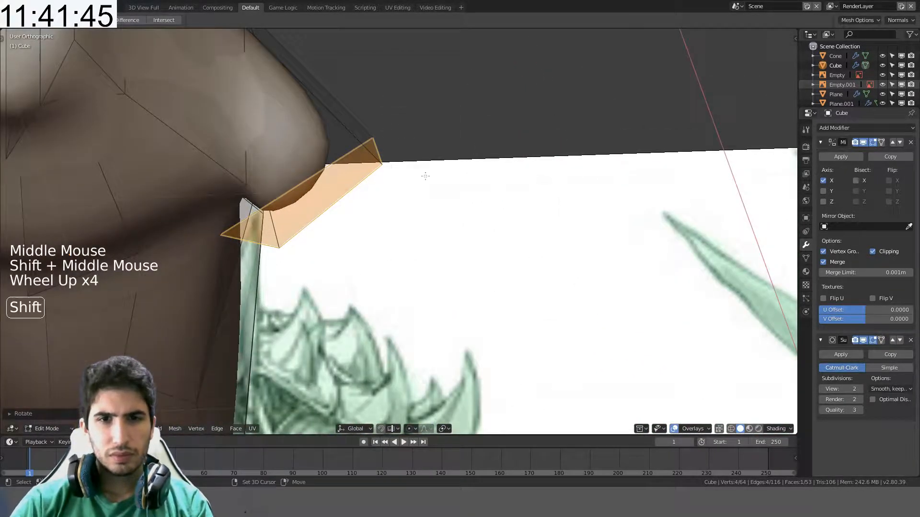
middle_click_drag(425, 174, 386, 170)
scroll(579, 166, "down", 3)
middle_click_drag(579, 166, 361, 160, "shift")
scroll(361, 160, "up", 4)
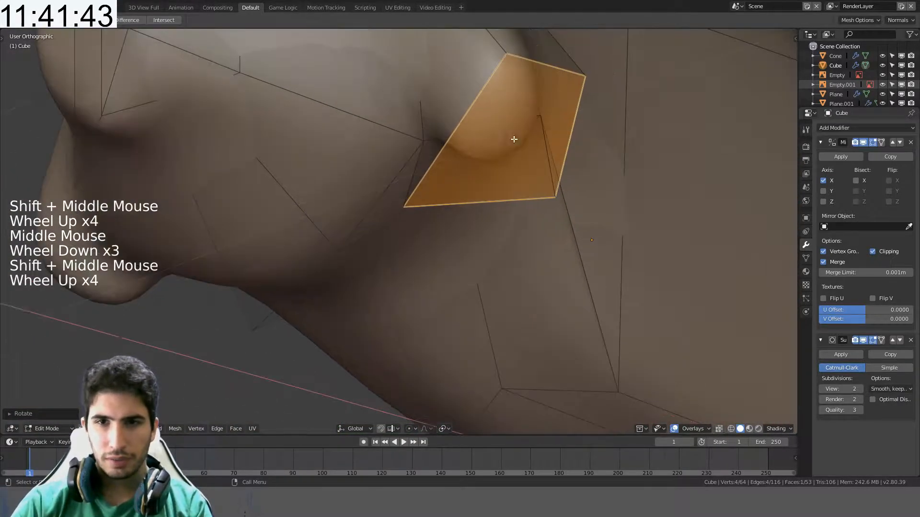
middle_click_drag(497, 149, 444, 248, "shift")
scroll(467, 220, "down", 3)
middle_click_drag(467, 220, 457, 330, "shift")
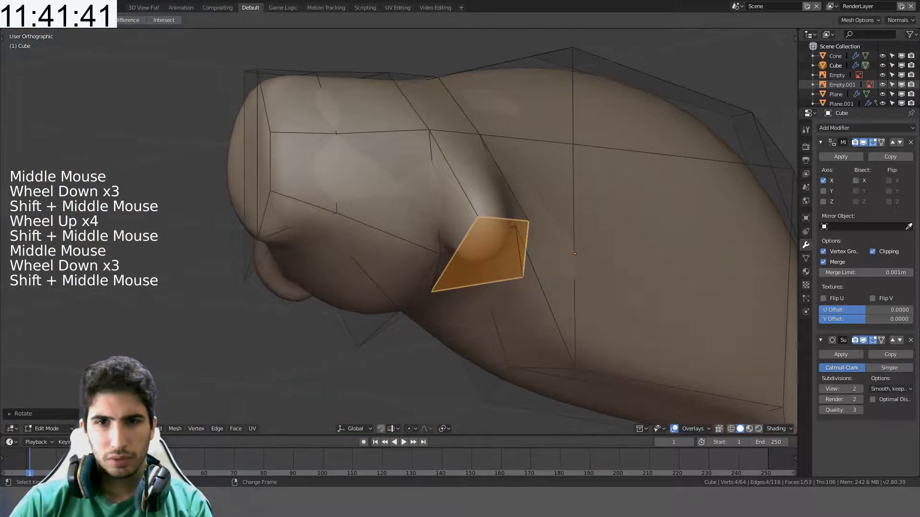
- Slide the armpit vertex beside the extruded shoulder face along its edge toward the chest in right view
left_click(301, 324)
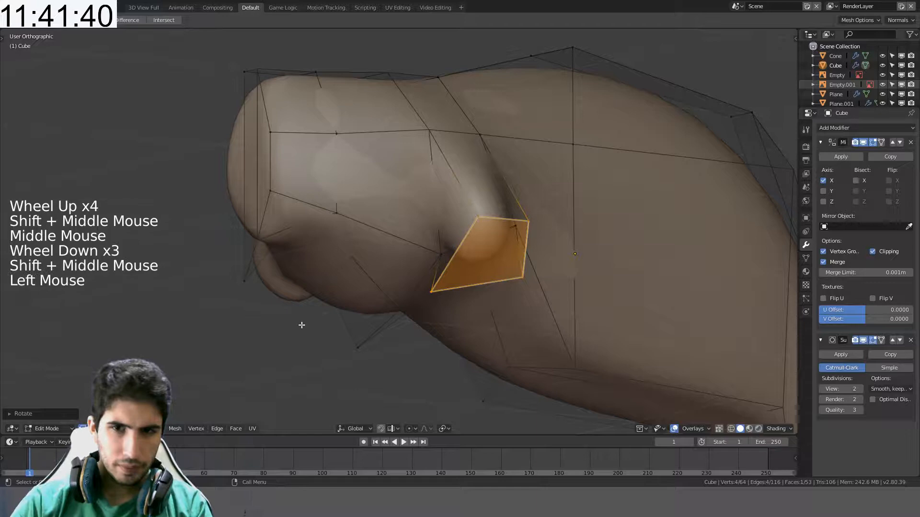
left_click(452, 249)
key("KP_1")
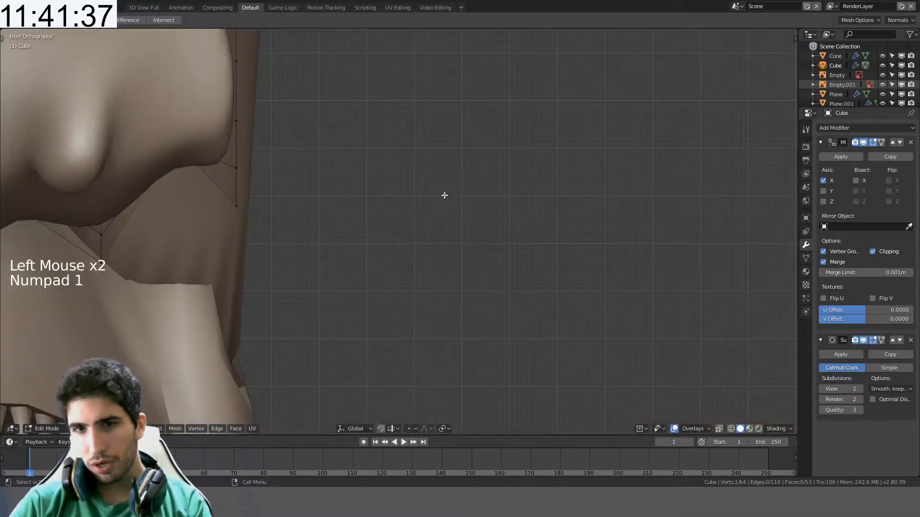
scroll(444, 195, "down", 3)
scroll(444, 195, "down", 1)
scroll(444, 195, "up", 1)
key("KP_3")
scroll(274, 226, "down", 1)
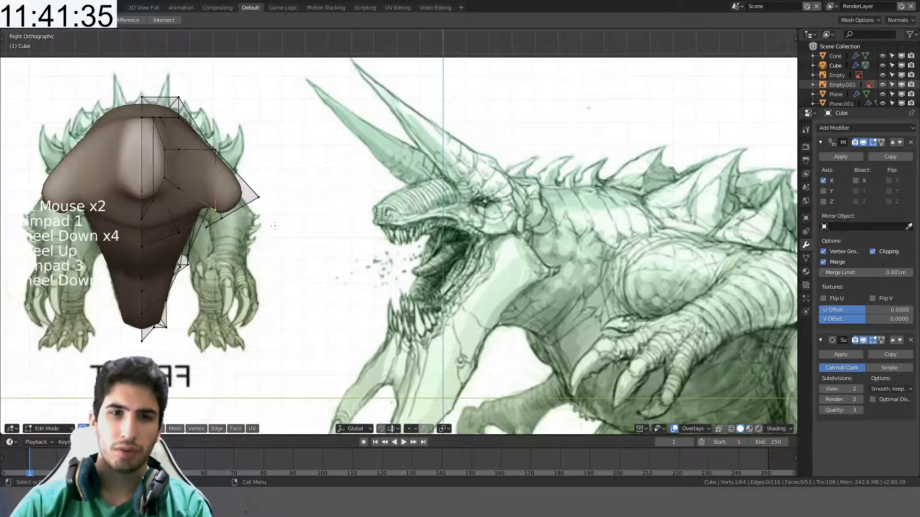
middle_click_drag(274, 225, 503, 215, "shift")
scroll(535, 188, "up", 4)
key("shift+v")
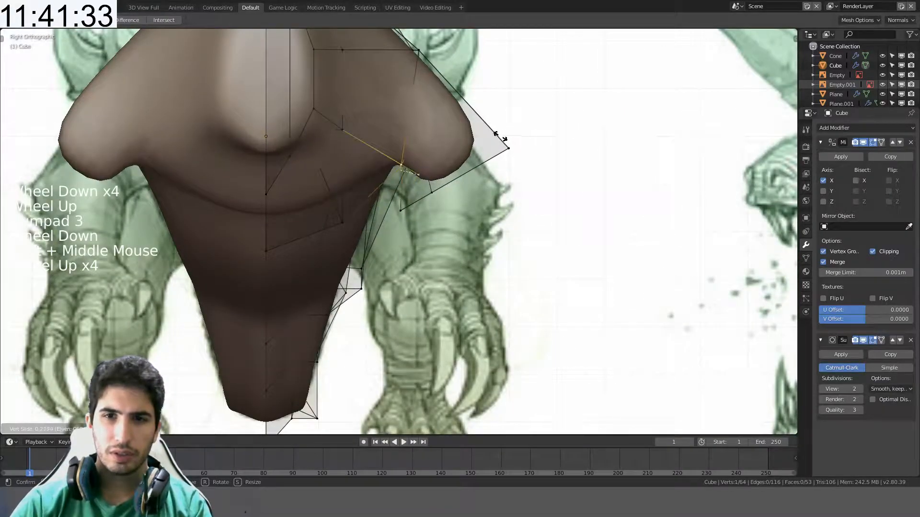
left_click(484, 134)
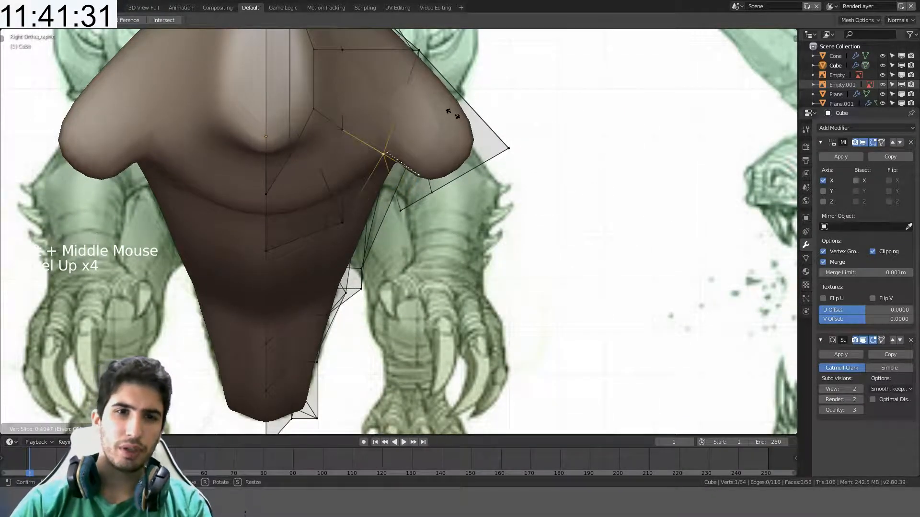
key("shift+v")
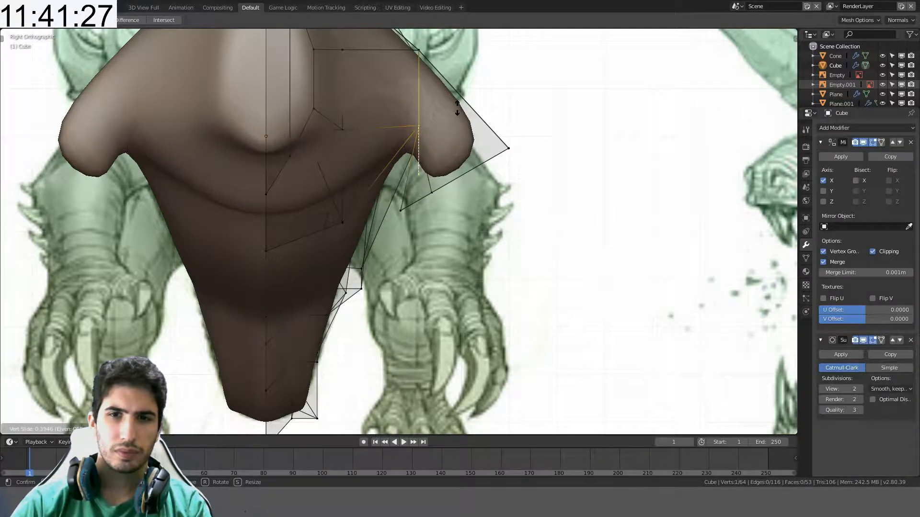
left_click(413, 143)
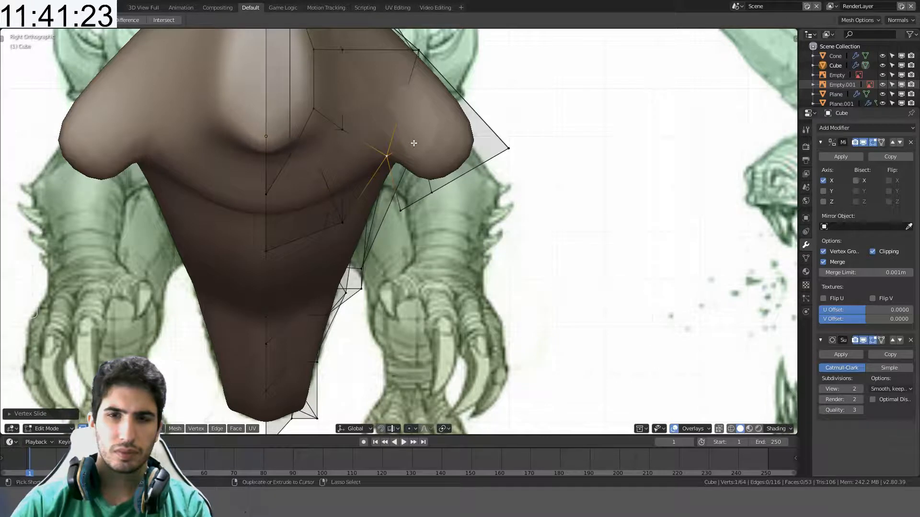
key("shift+v")
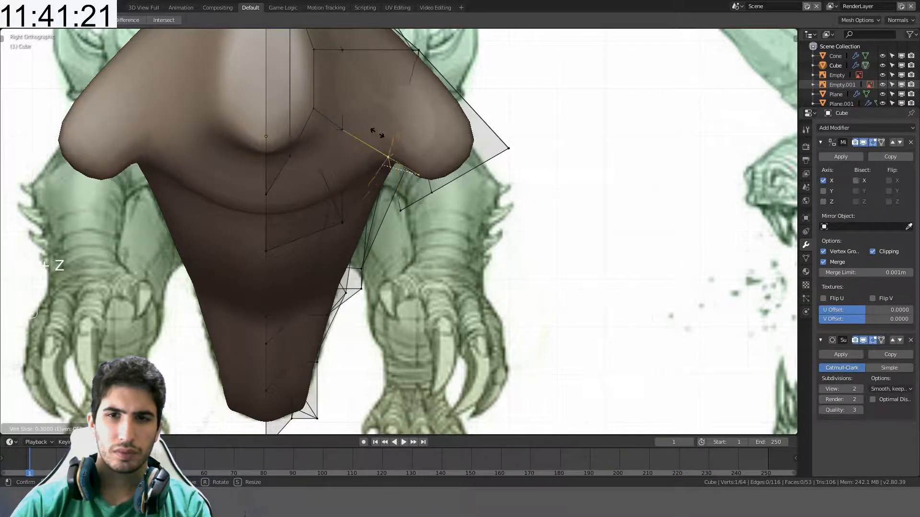
left_click(383, 132)
- Move the armpit vertex and the neighbouring inner vertex of the shoulder face down along Z
key("g")
key("z")
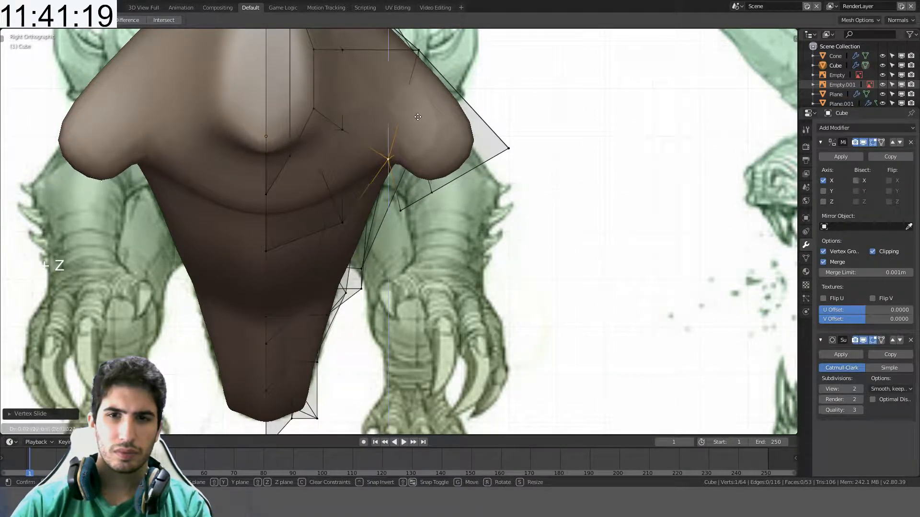
left_click(406, 174)
left_click(401, 212)
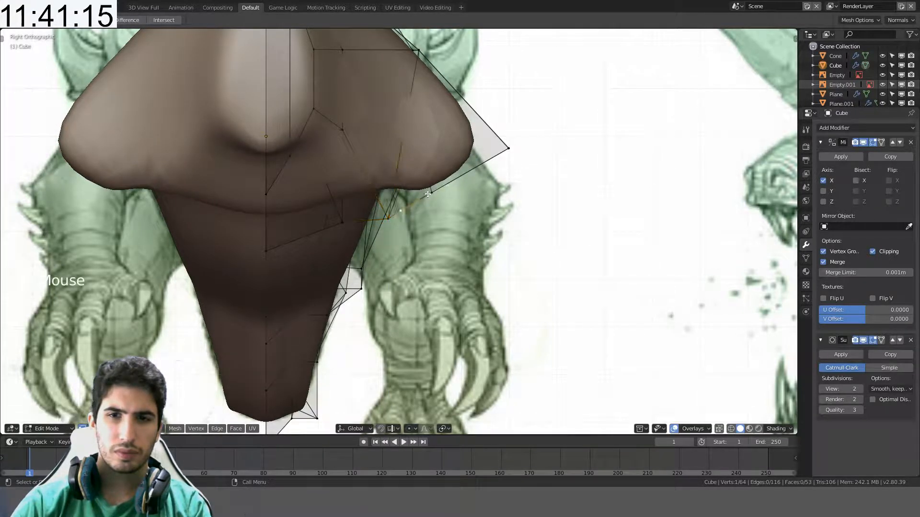
key("g")
key("z")
left_click(418, 232)
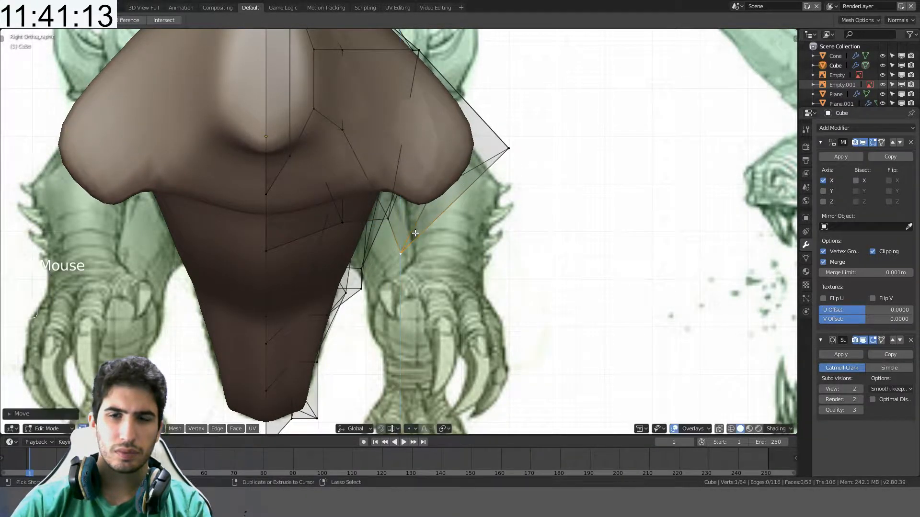
- Shift the inner lower vertex of the shoulder face slightly toward the body along Y
key("g")
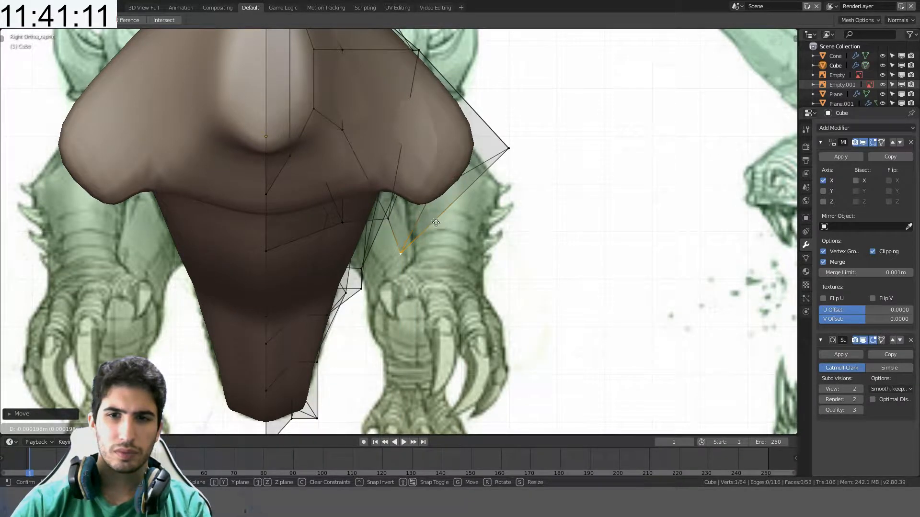
left_click(436, 222)
key("g")
key("y")
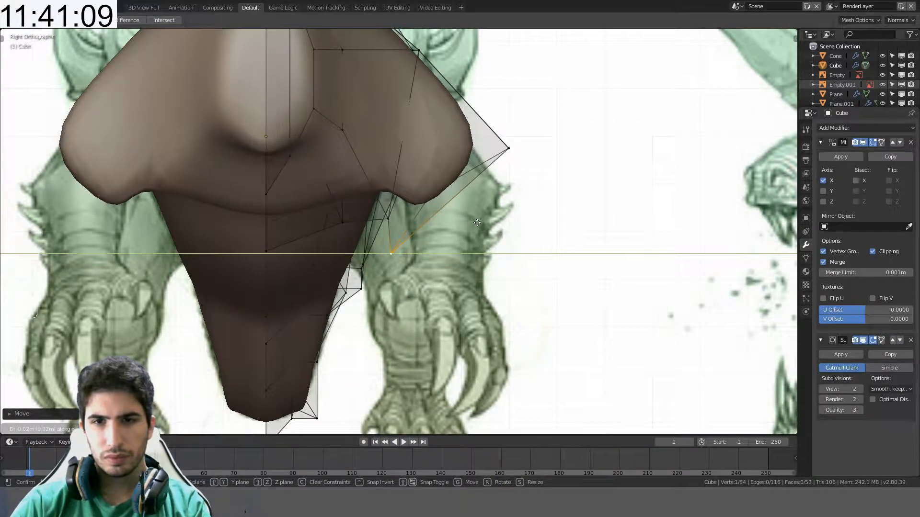
left_click(466, 222)
- Select the two outermost vertices of the shoulder face and move them outward and down over the upper arm in right view
middle_click_drag(530, 195, 474, 216)
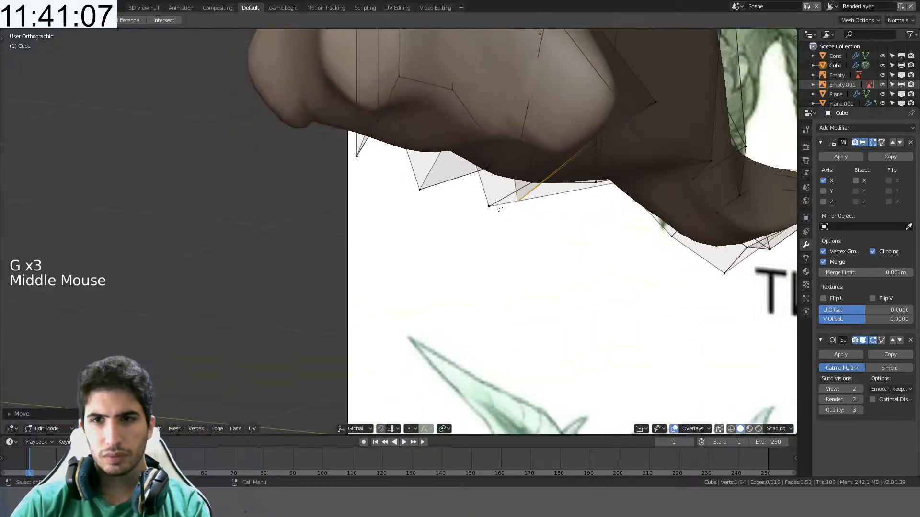
middle_click_drag(594, 160, 519, 262, "shift")
middle_click_drag(518, 262, 599, 260)
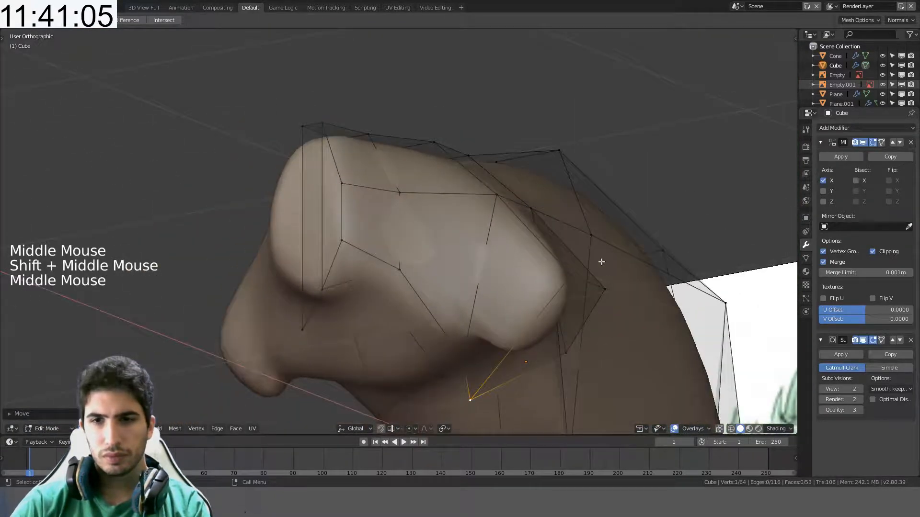
left_click(590, 274)
left_click(575, 277, "shift")
key("KP_3")
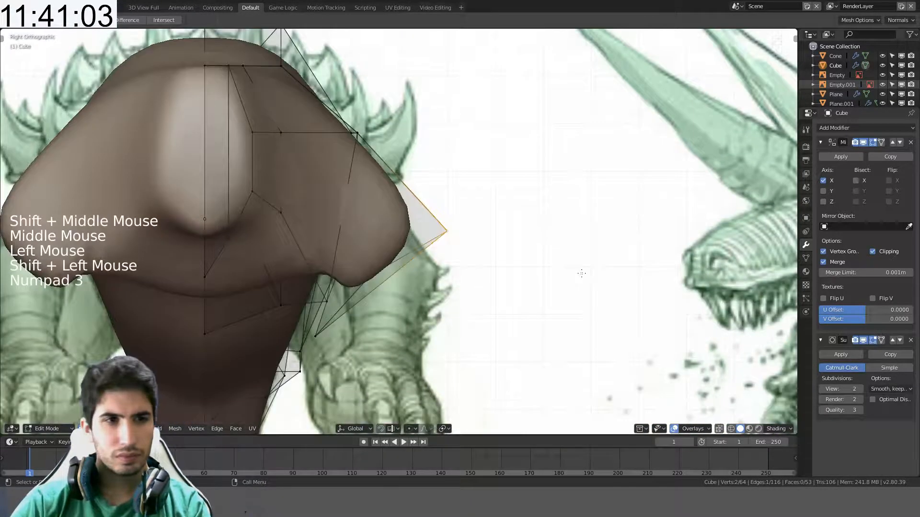
scroll(581, 273, "up", 4)
middle_click_drag(572, 283, 584, 201, "shift")
scroll(575, 200, "down", 3)
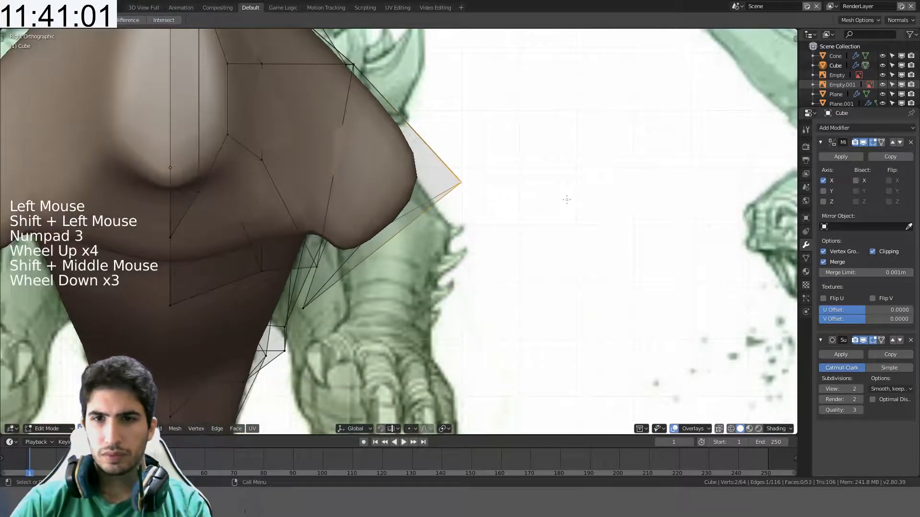
key("g")
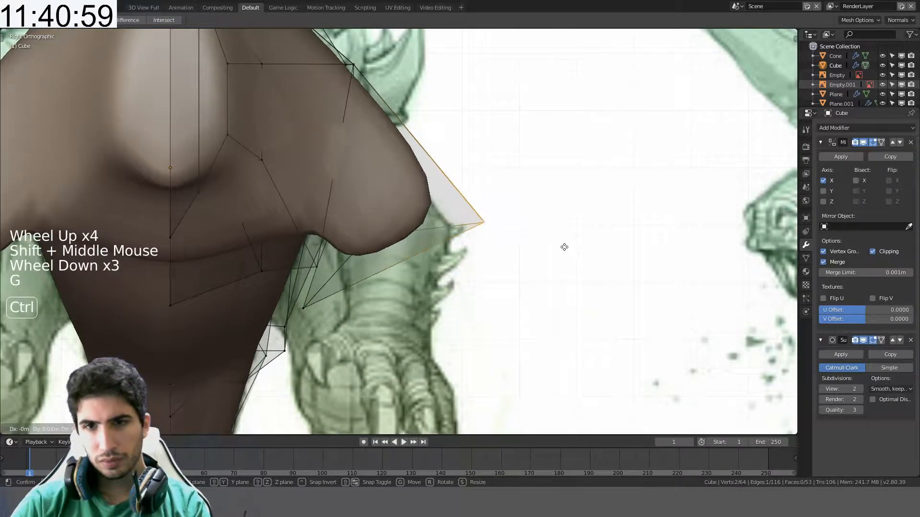
left_click(577, 281, "ctrl")
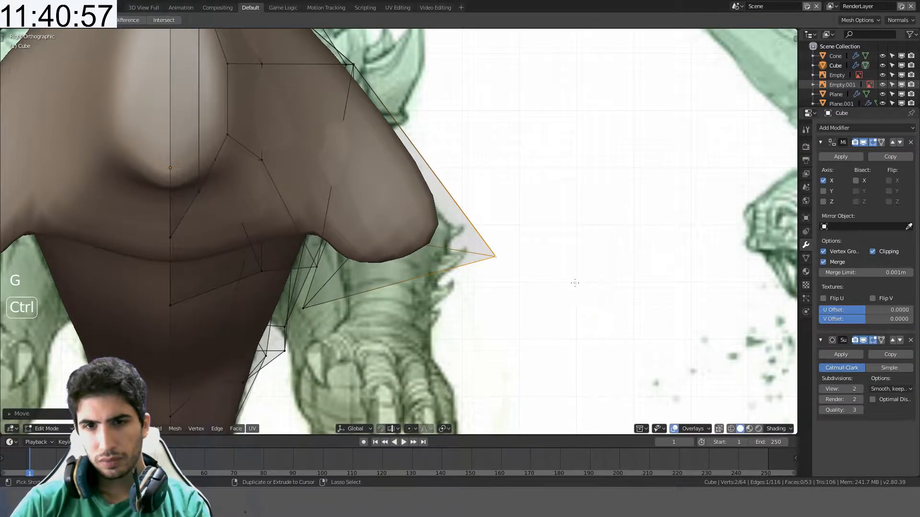
scroll(565, 225, "down", 1, "ctrl")
scroll(564, 225, "down", 3)
middle_click_drag(564, 226, 417, 254)
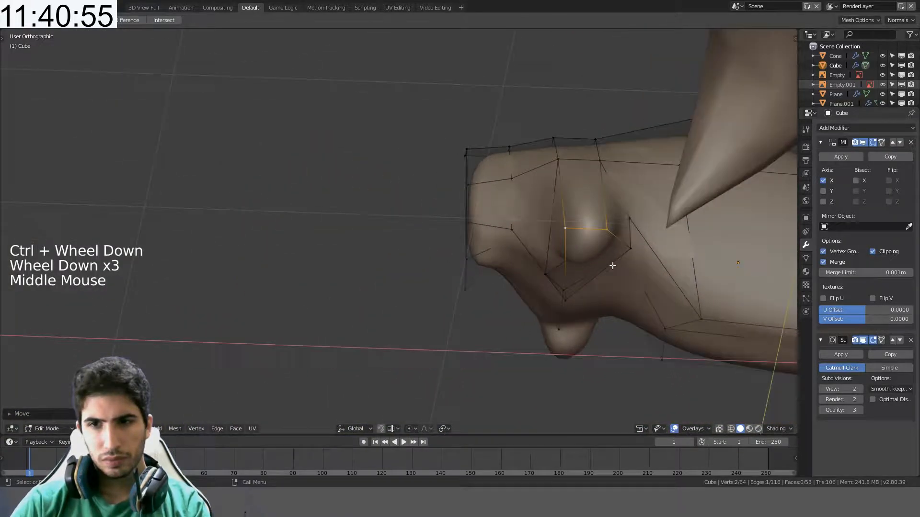
left_click(629, 259)
key("KP_3")
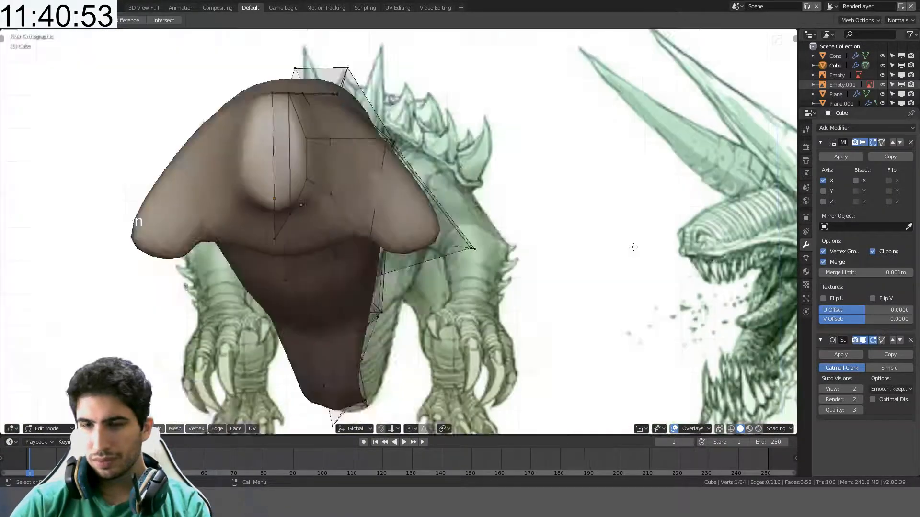
scroll(633, 247, "up", 3)
key("g")
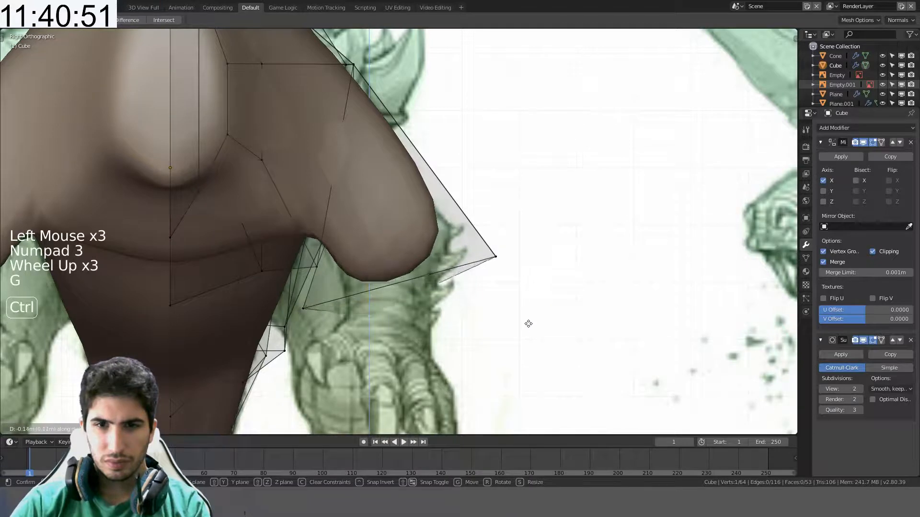
right_click(512, 328, "ctrl")
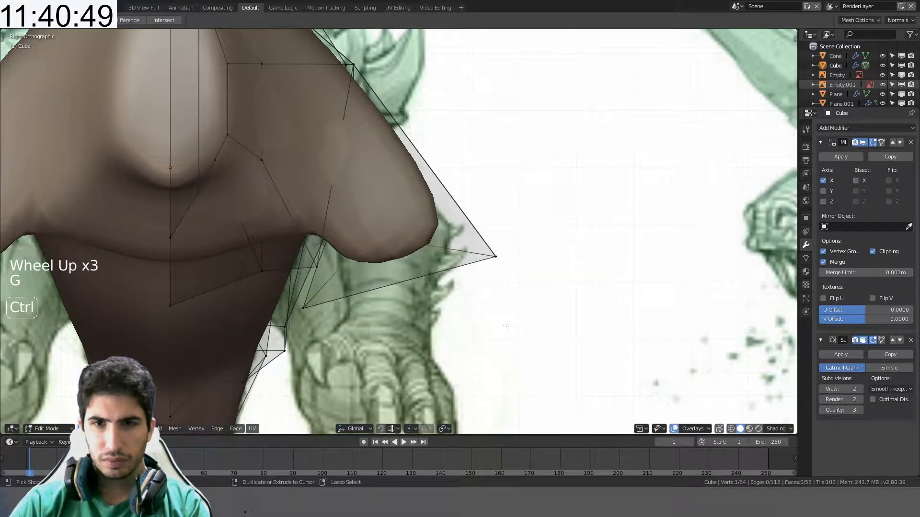
- Extrude the underside face of the shoulder downward in right view to form the upper arm over the front reference
middle_click_drag(507, 326, 451, 276)
scroll(451, 276, "down", 4)
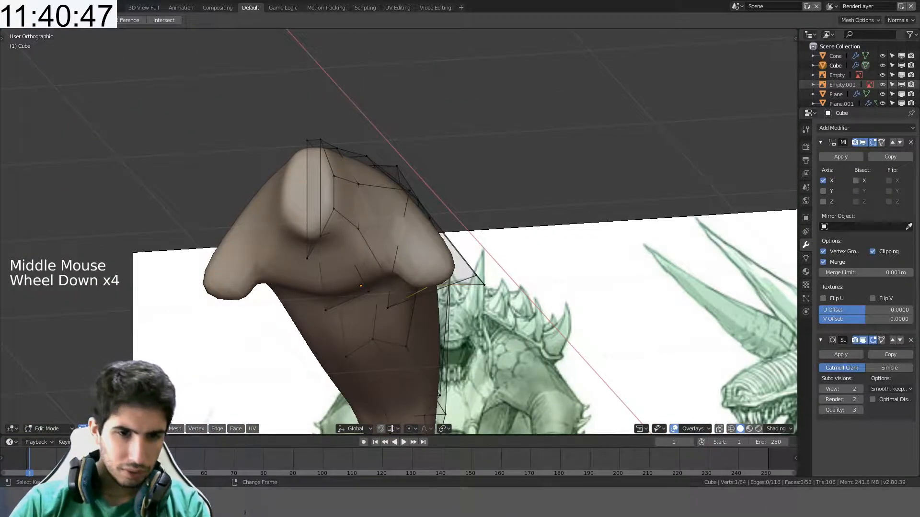
left_click(104, 428)
middle_click_drag(392, 353, 387, 160, "shift")
middle_click_drag(386, 160, 446, 221)
left_click(465, 280)
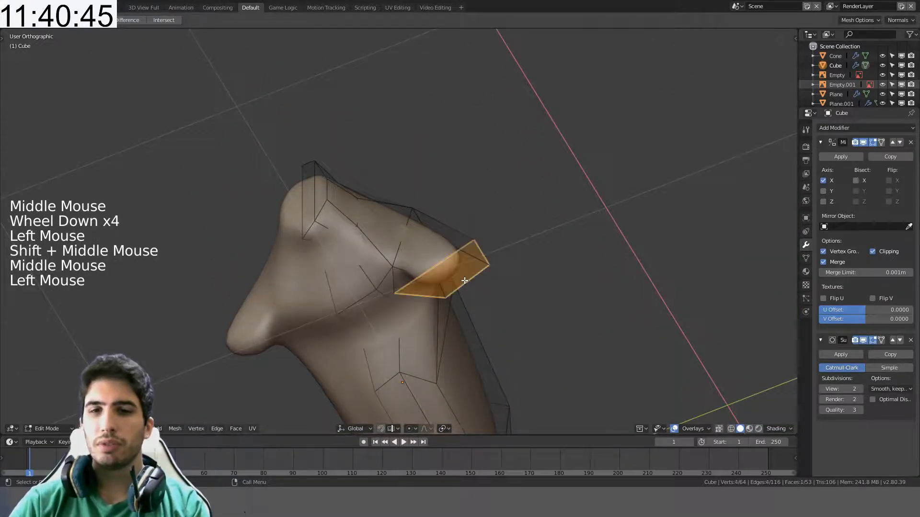
key("KP_3")
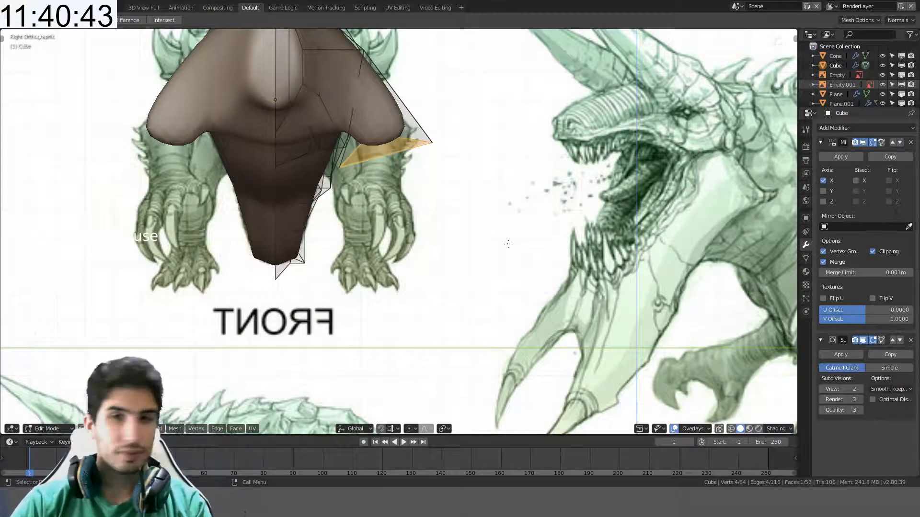
scroll(508, 245, "up", 2)
middle_click_drag(536, 144, 552, 236, "shift")
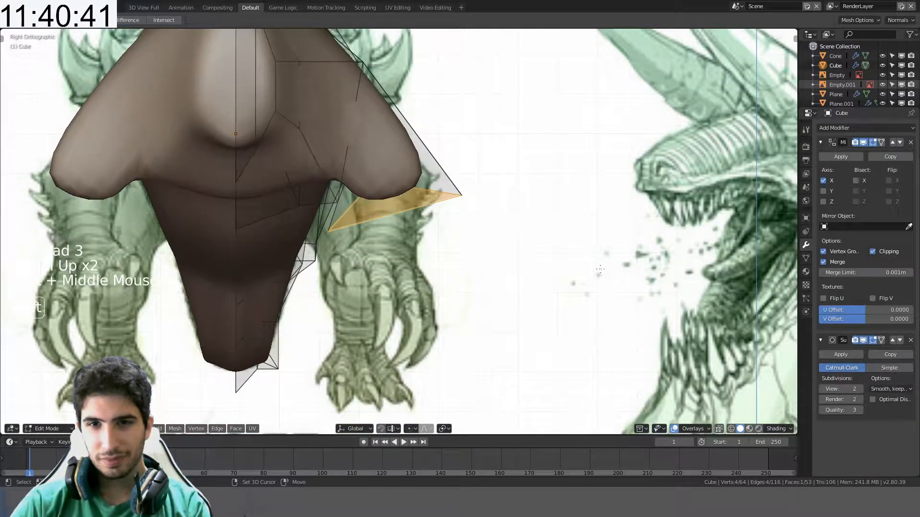
middle_click_drag(485, 164, 522, 227, "shift")
key("e")
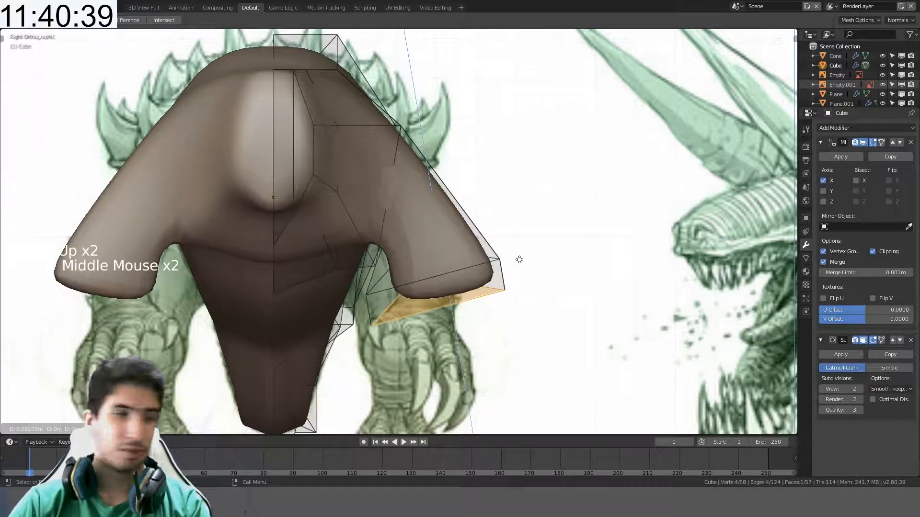
left_click(511, 323)
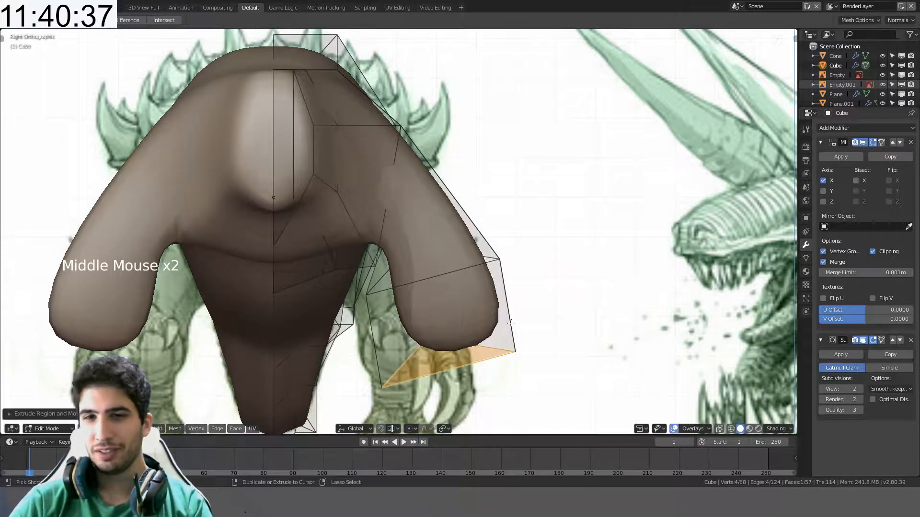
- Scale the arm's end face to 0.5 and shrink the edge loop above it to match the reference arm's thickness
key("s")
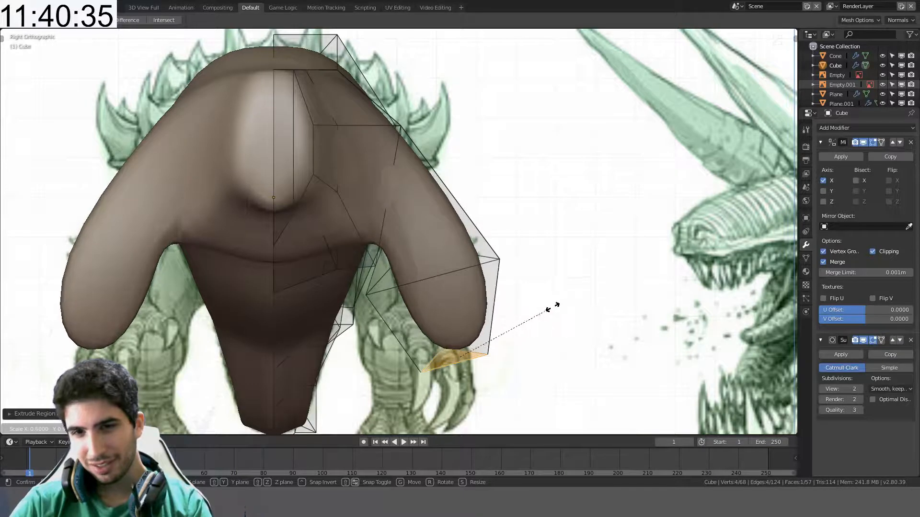
left_click(551, 304)
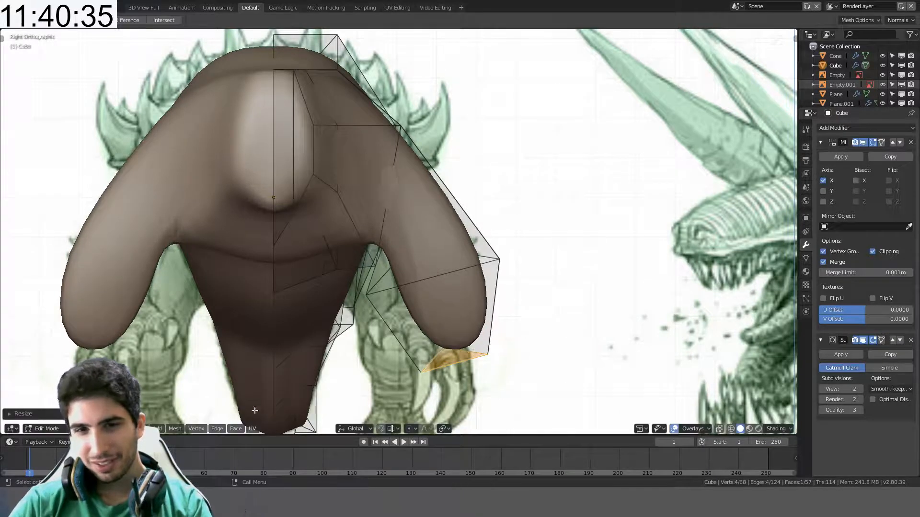
left_click(448, 278, "alt")
key("s")
left_click(527, 245)
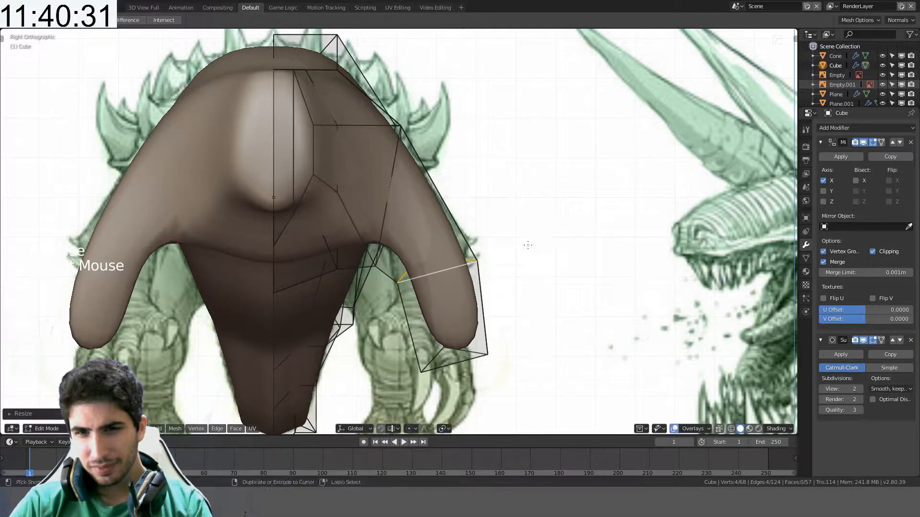
key("r")
right_click(522, 305)
- Select the arm's end face and rotate it closer to horizontal in right view
left_click(451, 369)
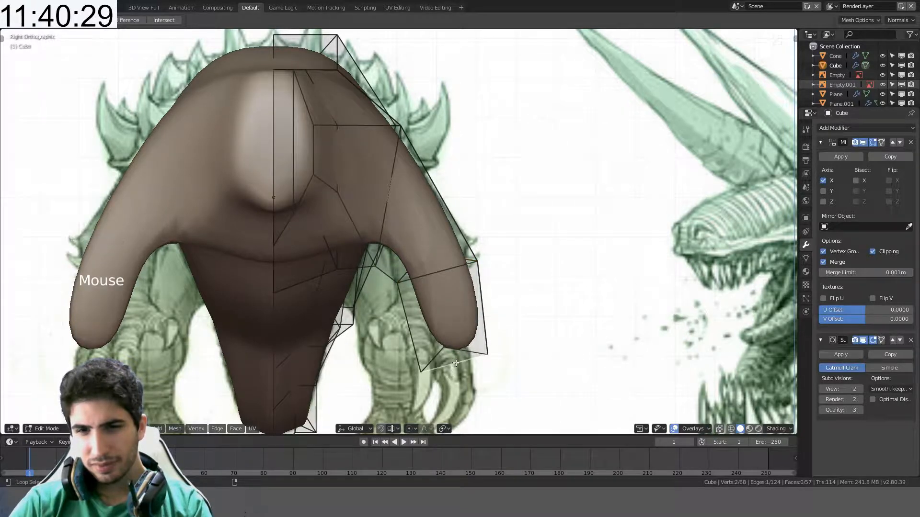
left_click(447, 358)
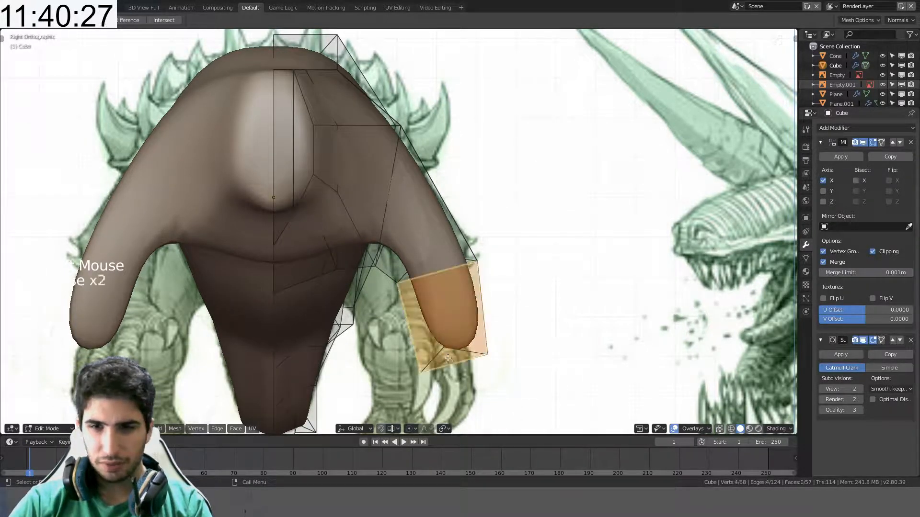
left_click(451, 362)
key("z")
left_click(459, 360)
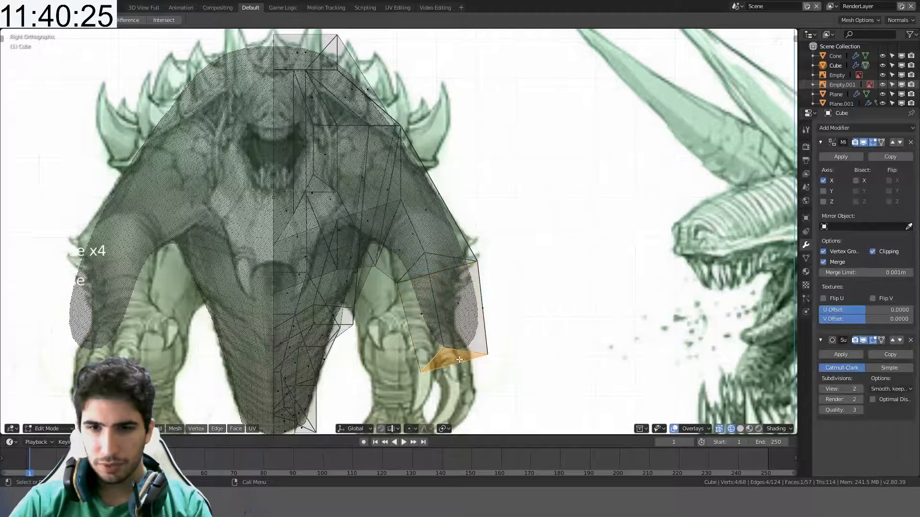
key("z")
left_click(578, 339)
key("r")
left_click(543, 304)
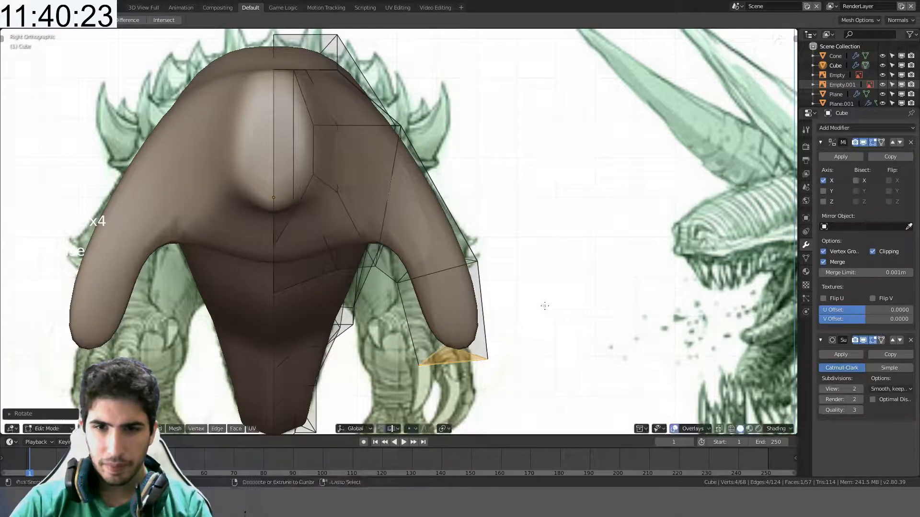
- Move the arm's end face inward and up over the front reference's forearm and enlarge it to match
key("g")
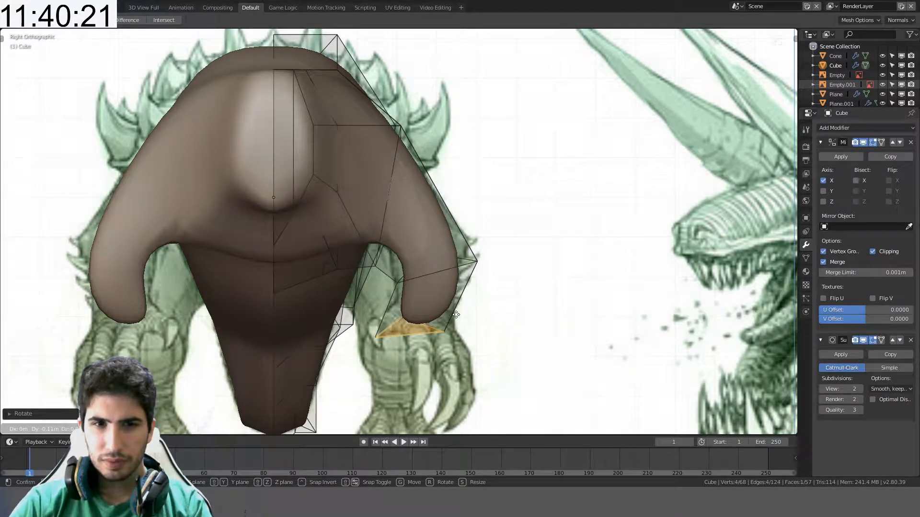
left_click(456, 315)
key("s")
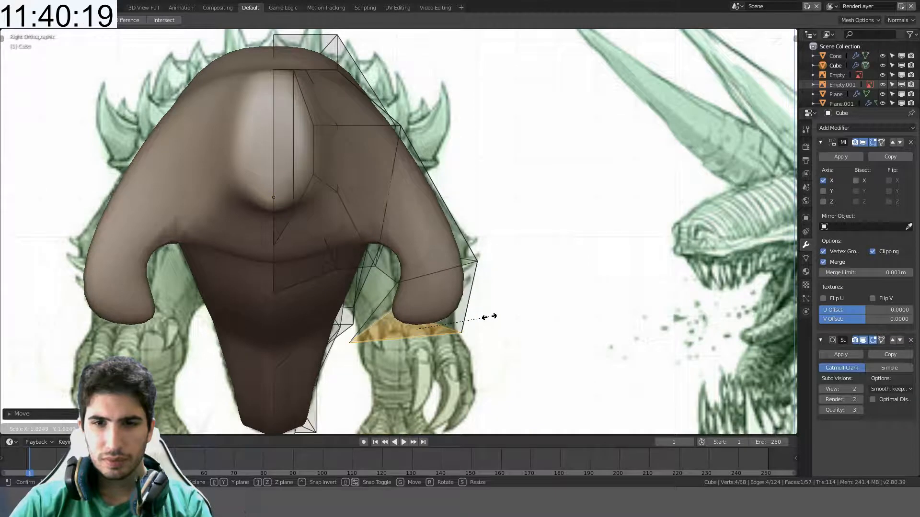
left_click(482, 319)
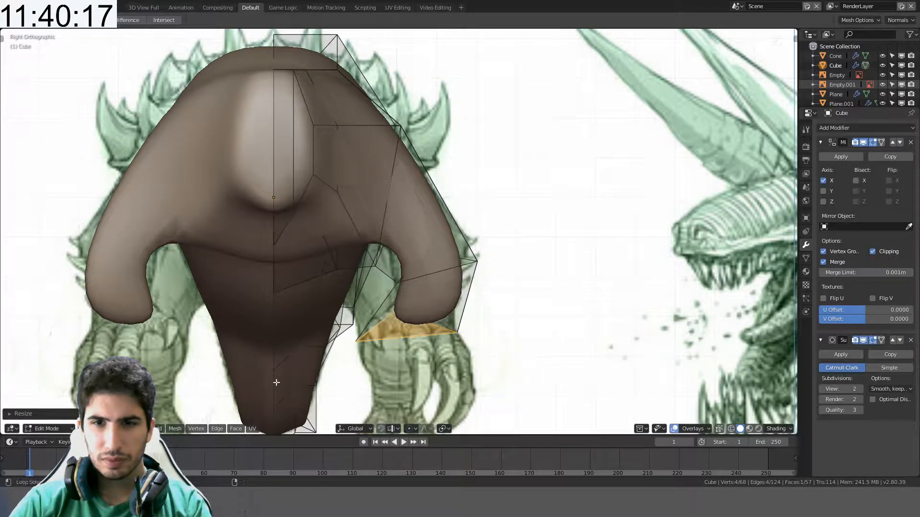
- Select the edge loop above the arm's end, raise it toward the elbow and enlarge it to fit the reference
left_click(436, 268, "alt")
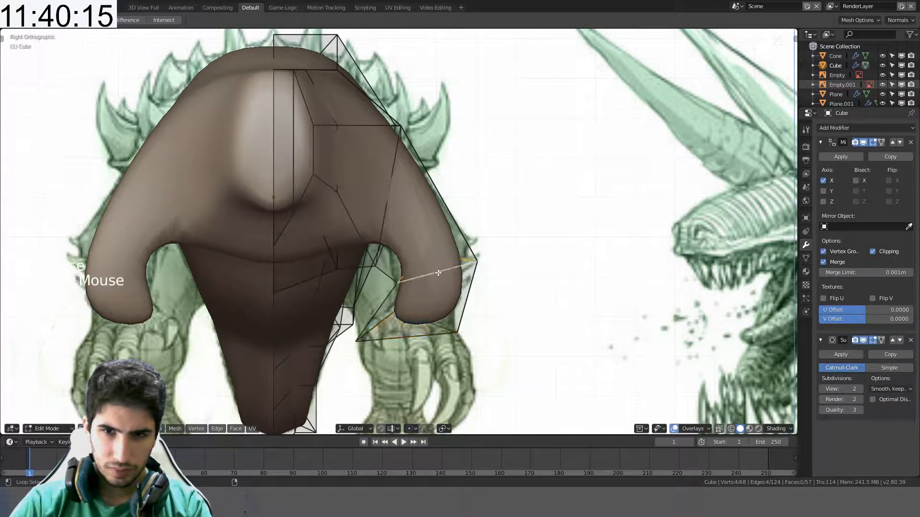
key("s")
left_click(548, 253)
key("g")
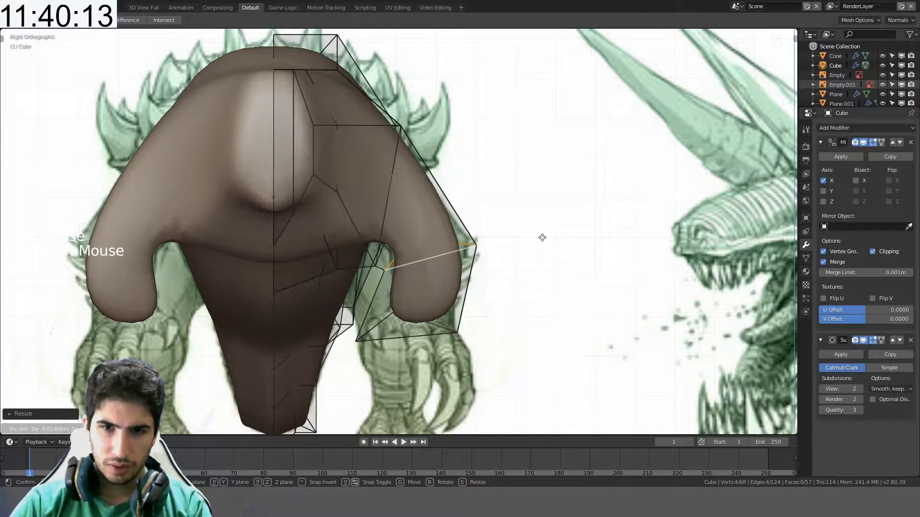
left_click(541, 238)
key("s")
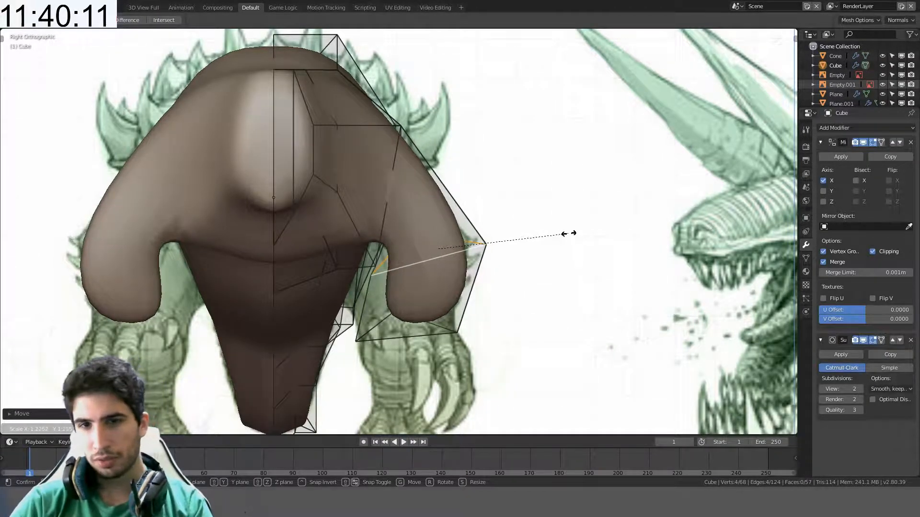
left_click(548, 247)
- Widen the arm's selected edge loop along the X axis
middle_click_drag(547, 246, 472, 285)
scroll(537, 260, "down", 3)
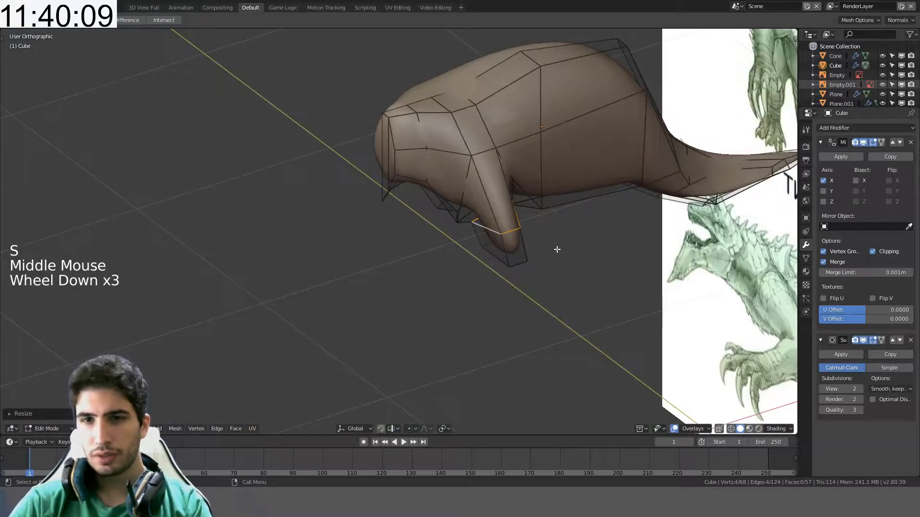
mouse_move(556, 249)
middle_mouse_down()
mouse_move(532, 271)
mouse_move(570, 253)
middle_mouse_up()
key("s")
key("x")
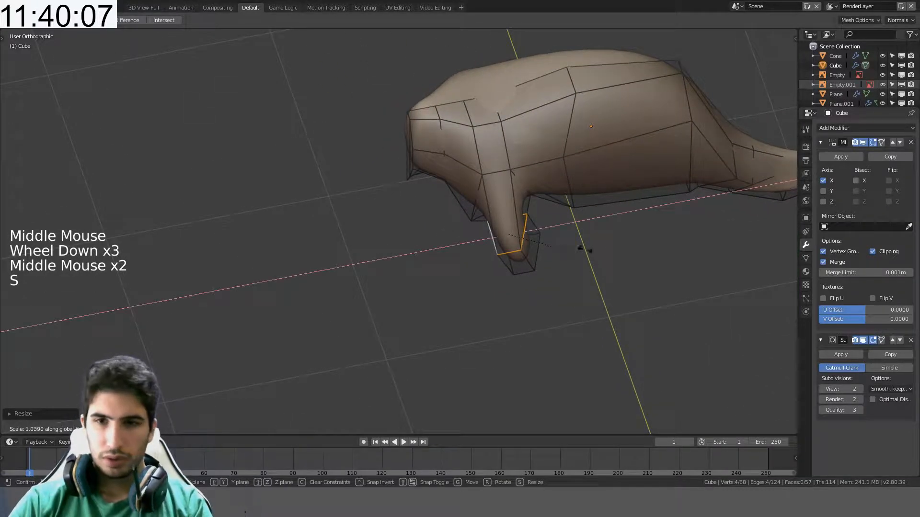
- Select the four edges of the arm's end face and scale the face along the X axis
left_click(529, 275, "alt")
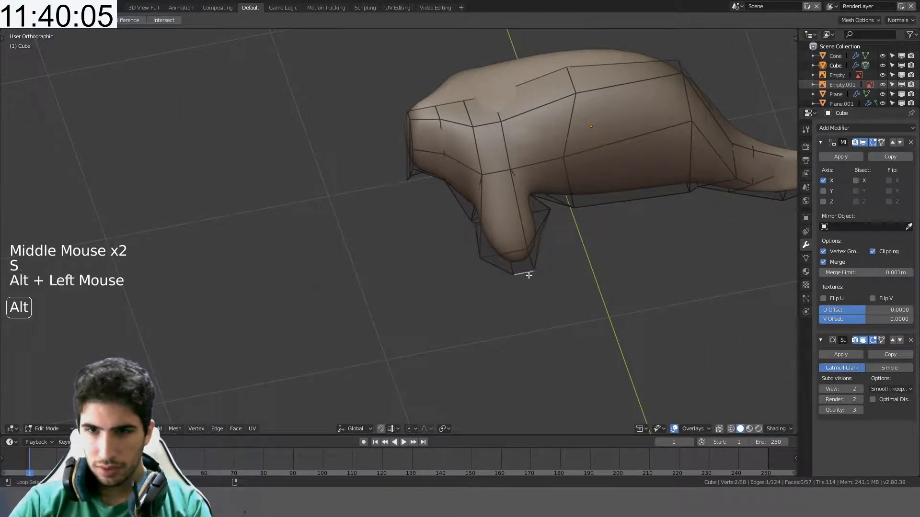
middle_click_drag(543, 259, 482, 238)
left_click(506, 321, "shift")
left_click(511, 308, "shift")
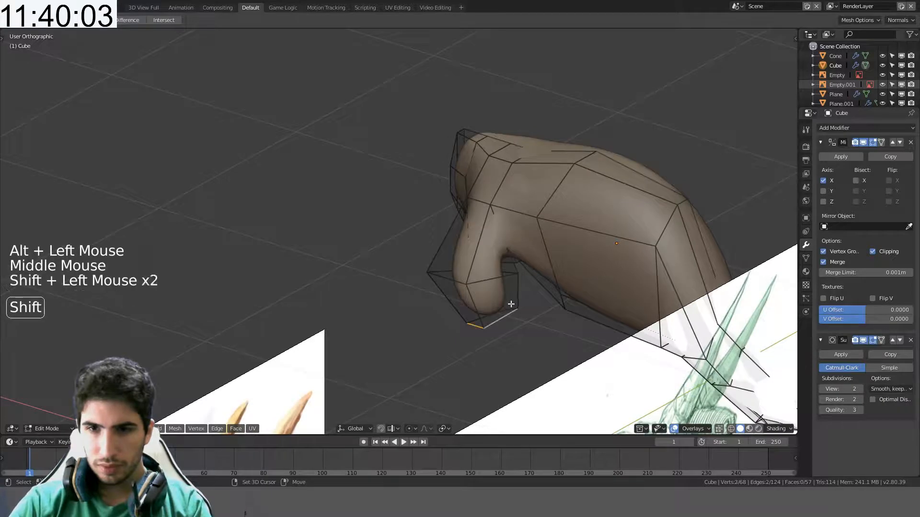
middle_click_drag(511, 306, 493, 337)
left_click(491, 340, "shift")
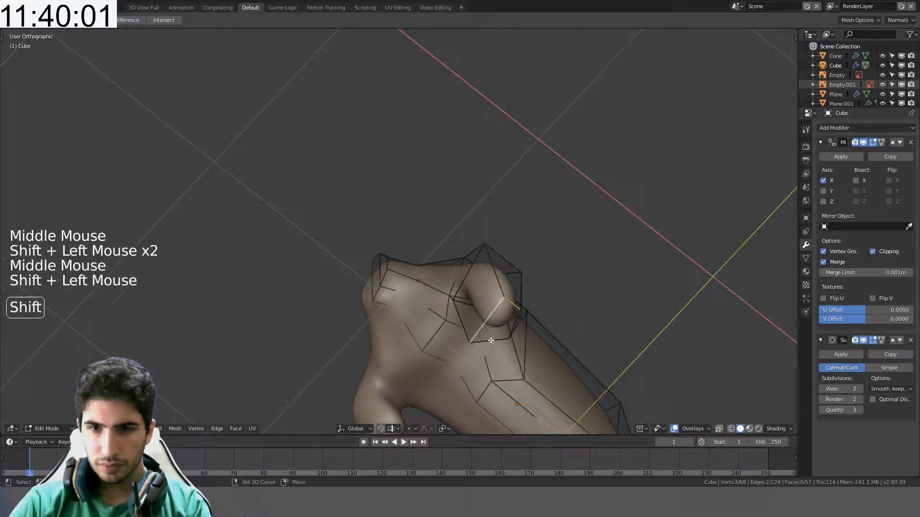
left_click(517, 326, "shift")
key("s")
key("x")
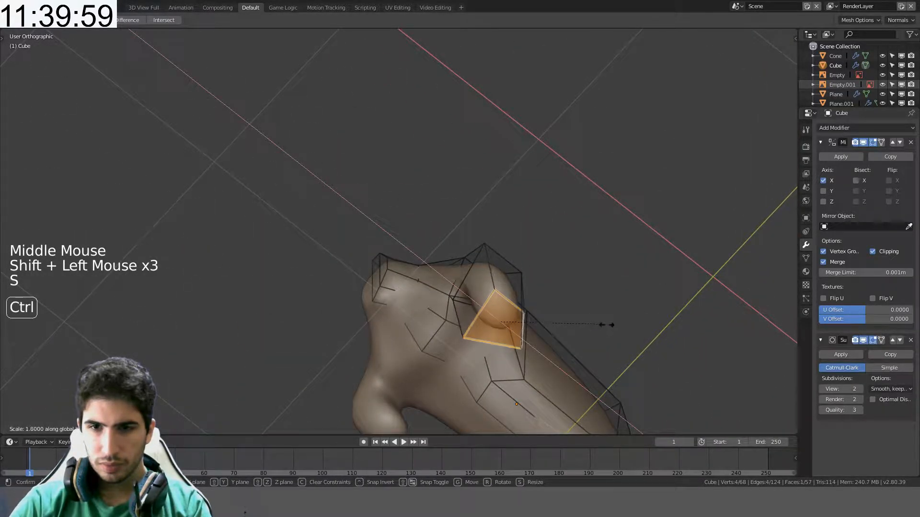
- Return to Object Mode and rotate the whole body so its side profile faces the right view
scroll(618, 328, "down", 3)
key("Tab")
middle_click_drag(530, 308, 544, 376)
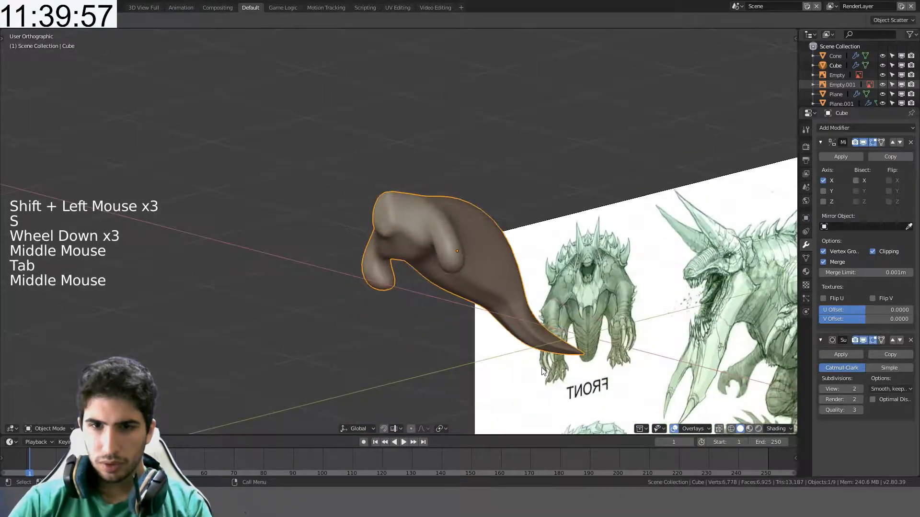
key("r")
left_click(540, 370)
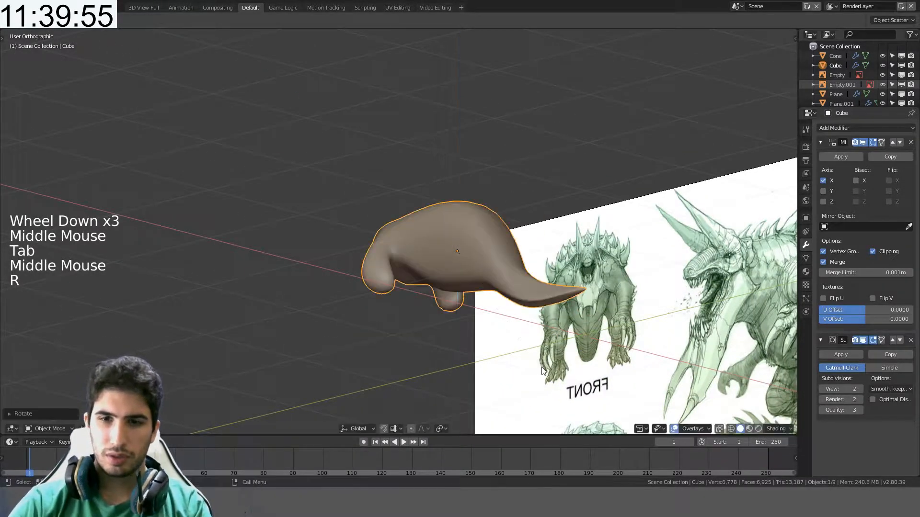
- Move the body down onto the SIDE reference drawing in right view and align it along Y with the torso and tail
key("KP_3")
middle_click_drag(564, 366, 543, 317, "shift")
scroll(543, 318, "down", 3, "shift")
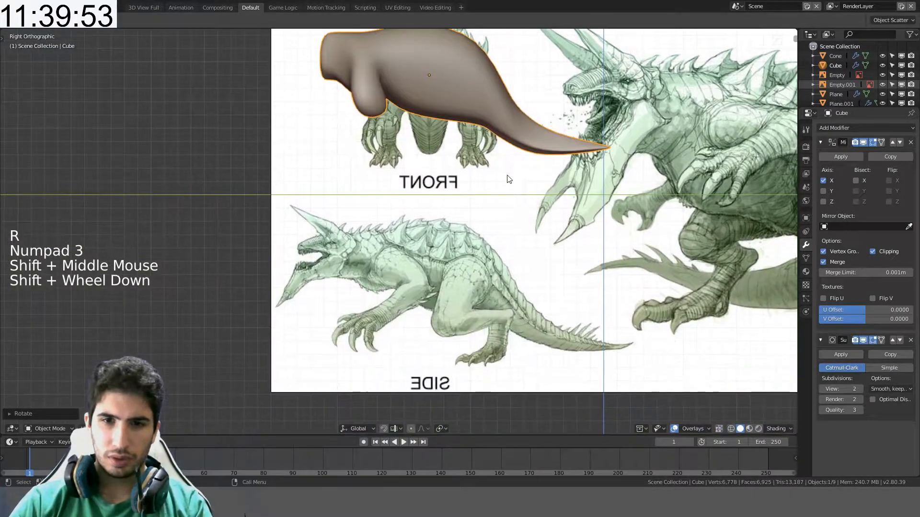
key("g")
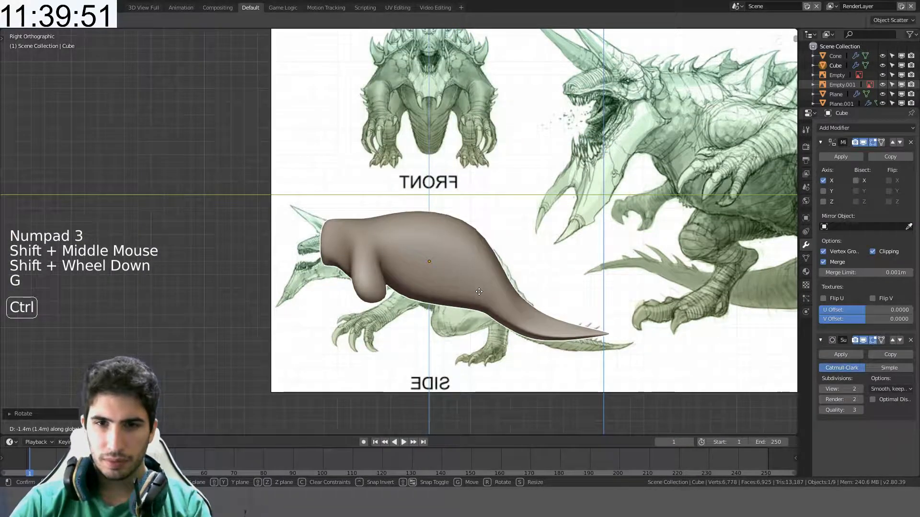
left_click(479, 295)
key("g")
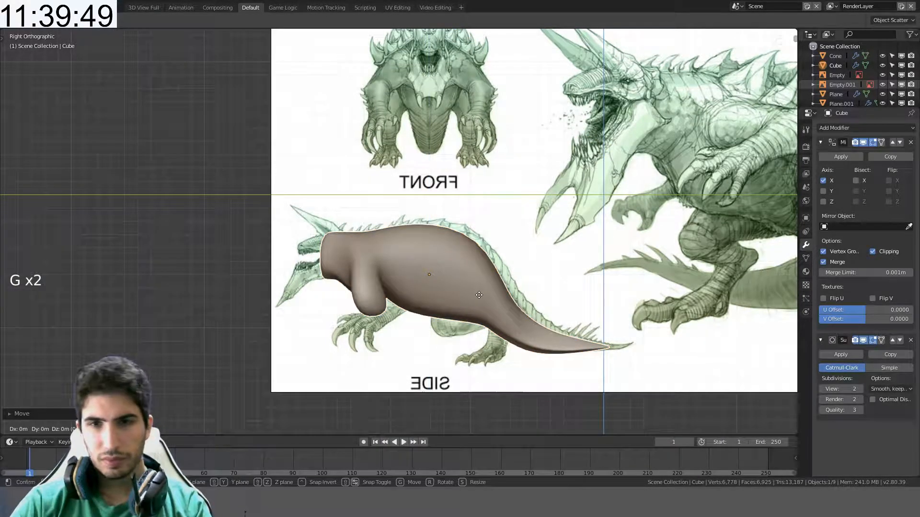
left_click(488, 295)
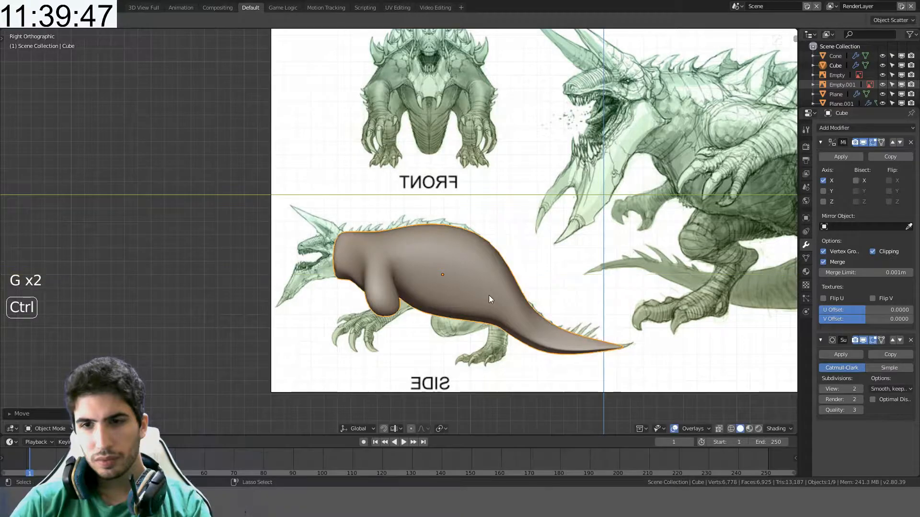
- Select the ring of faces around the upper arm and move it about 0.11 m along Y over the side reference's arm
scroll(489, 294, "up", 4)
middle_click_drag(489, 292, 517, 180, "shift")
key("Tab")
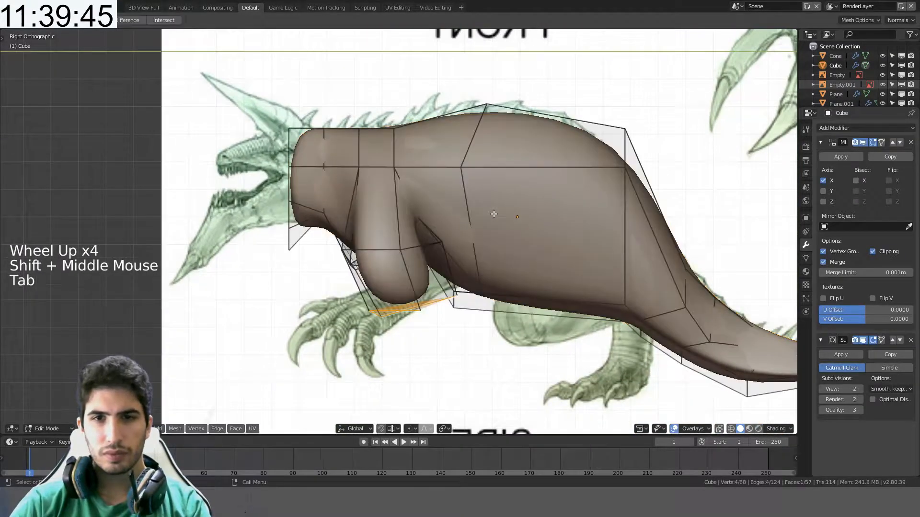
key("z")
middle_click_drag(427, 211, 431, 259, "shift")
key("z")
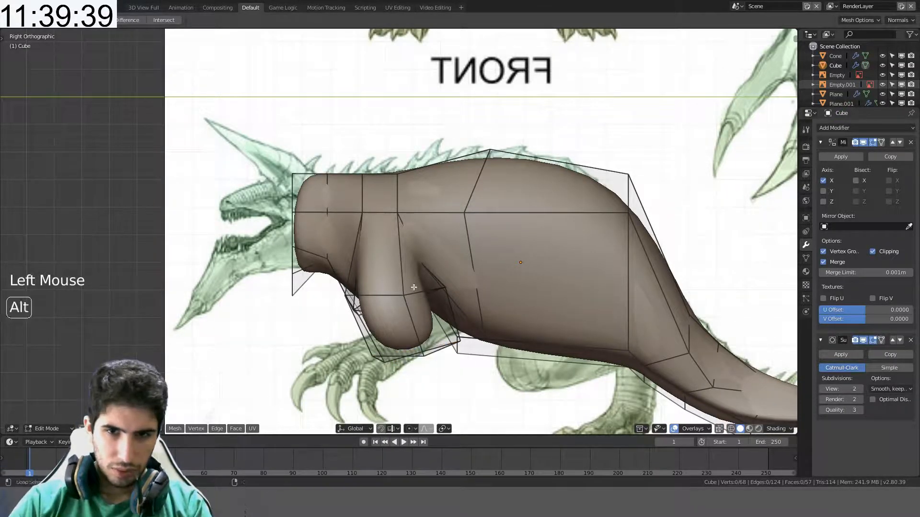
left_click(397, 272, "alt")
left_click(100, 428)
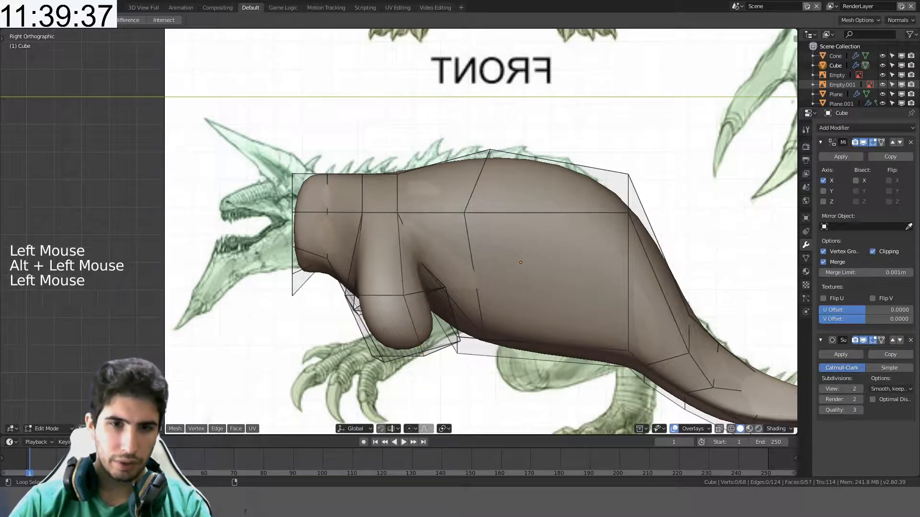
left_click(399, 253, "alt")
key("KP_3")
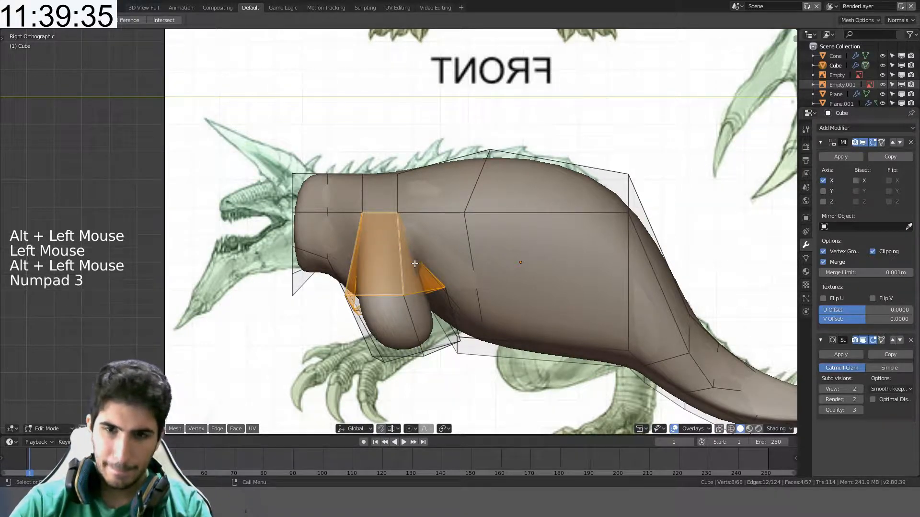
key("z")
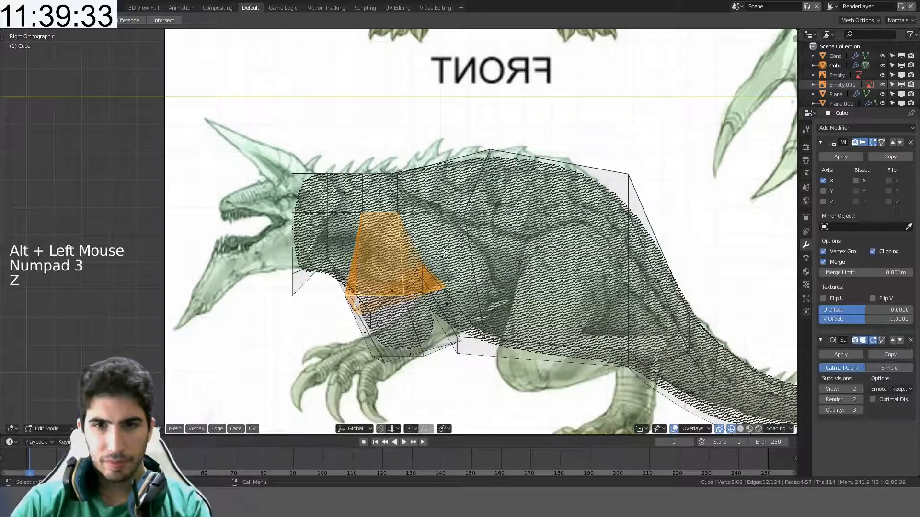
key("g")
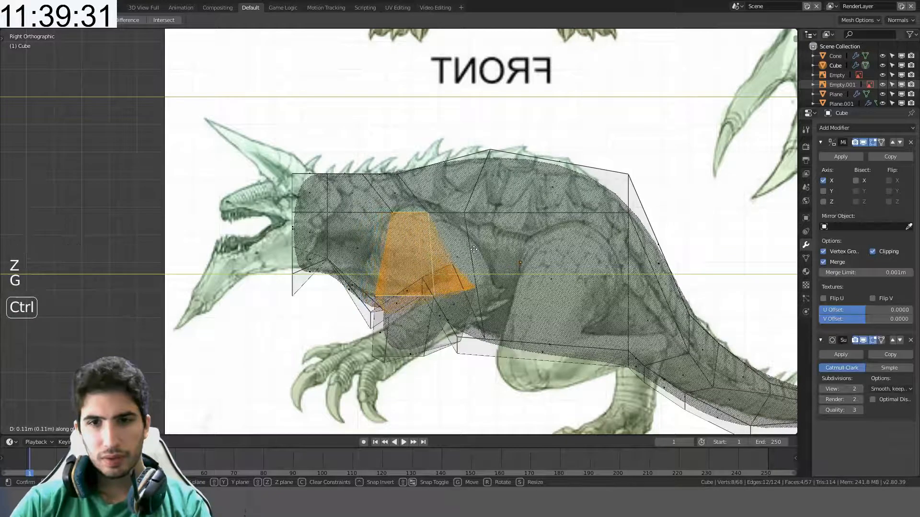
left_click(476, 249, "ctrl")
- Scale the upper-arm faces down slightly and raise them along Z
key("s")
left_click(473, 240)
key("g")
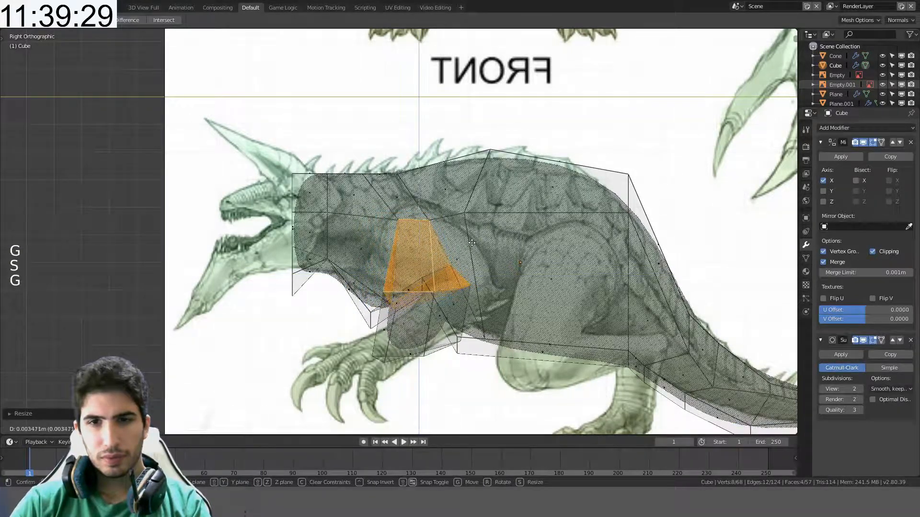
left_click(471, 232)
- Rotate the upper-arm faces about 50° around Z, adjust their position, and tilt them 20° outward in front view
key("r")
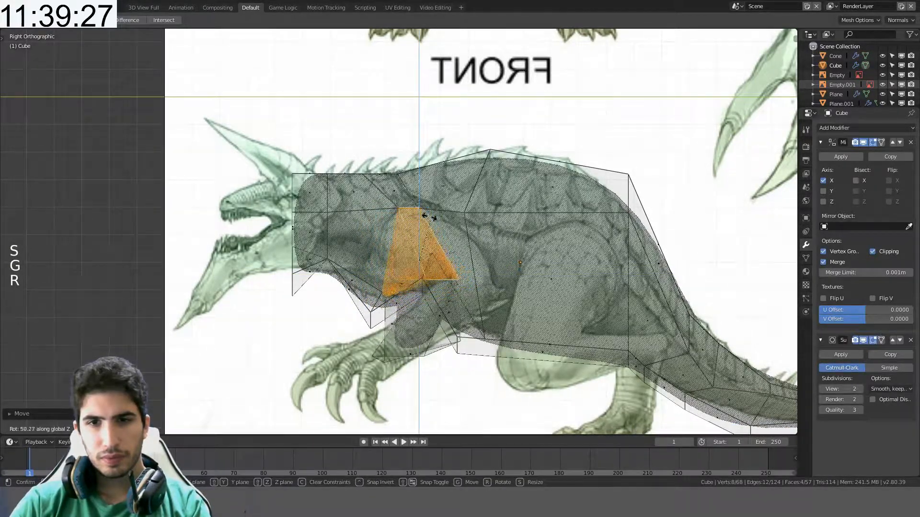
left_click(433, 217)
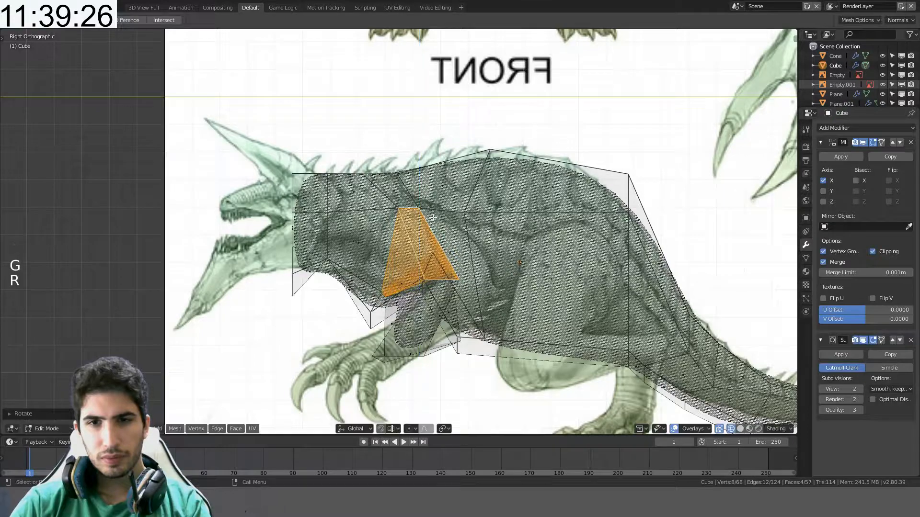
left_click(478, 216, "ctrl")
key("KP_1")
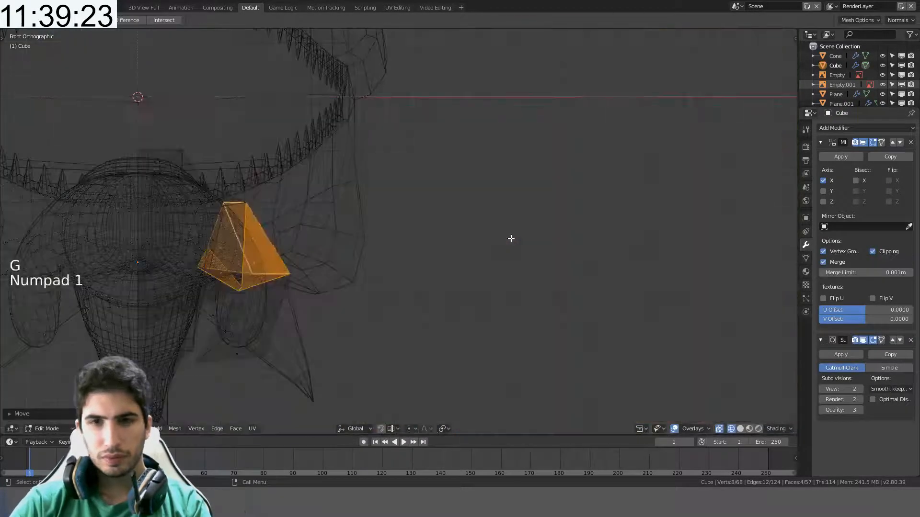
key("r")
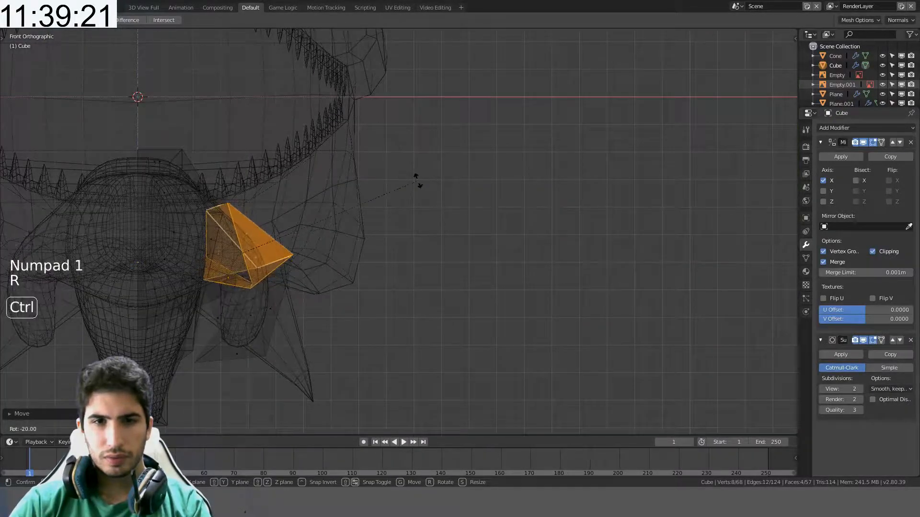
- Move the lower arm's end face outward and rotate it to follow the arm's slant in front view
left_click(225, 367)
key("g")
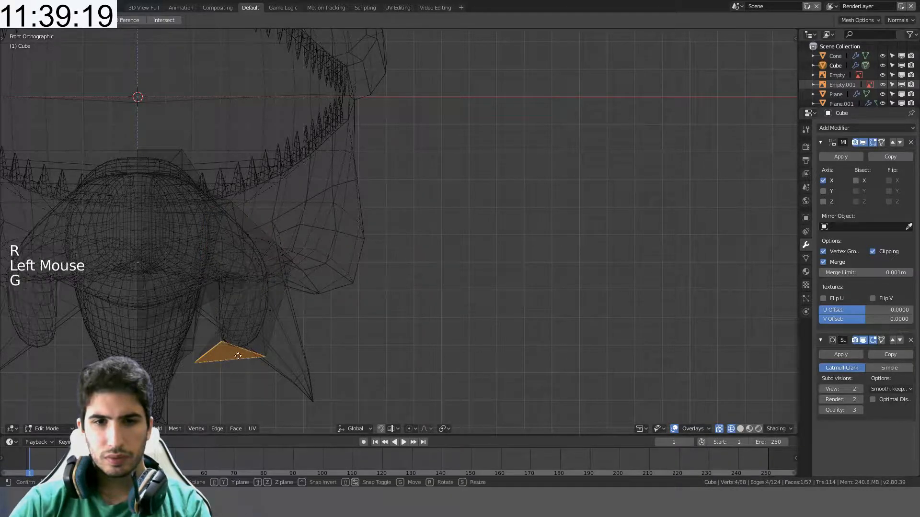
left_click(325, 330)
key("r")
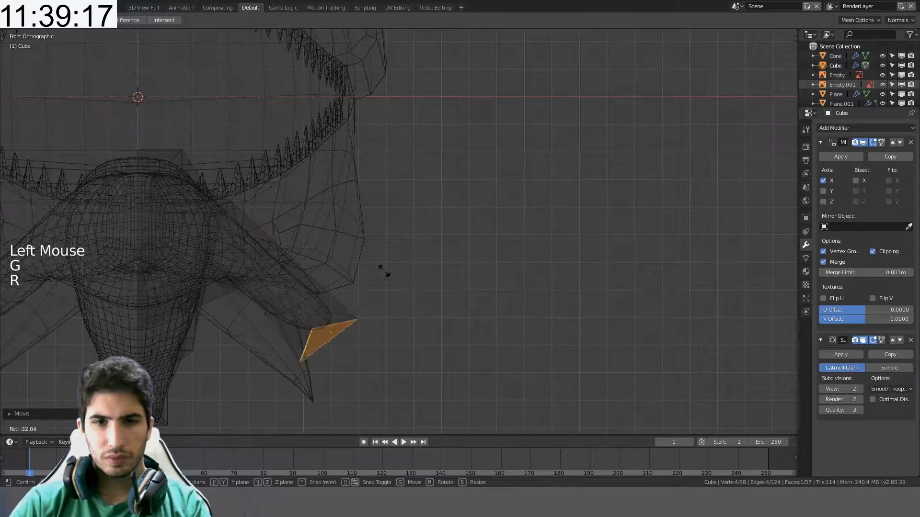
left_click(354, 261)
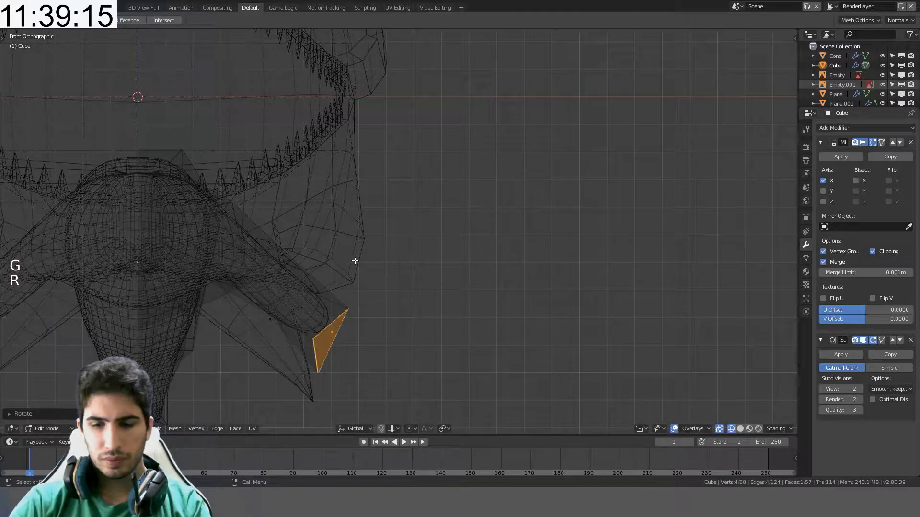
- Grow the selection from the end face over the whole arm and delete its faces, keeping the body
key("KP_3")
key("z")
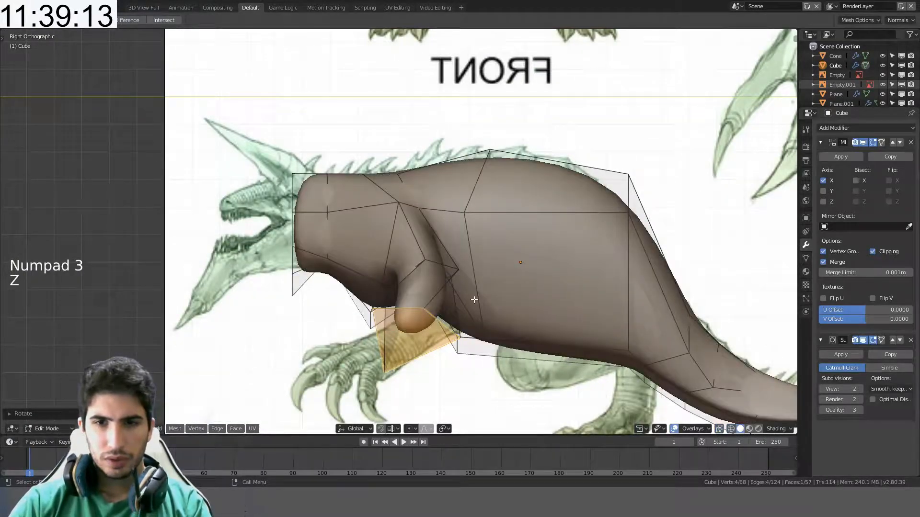
key("ctrl+KP_Add")
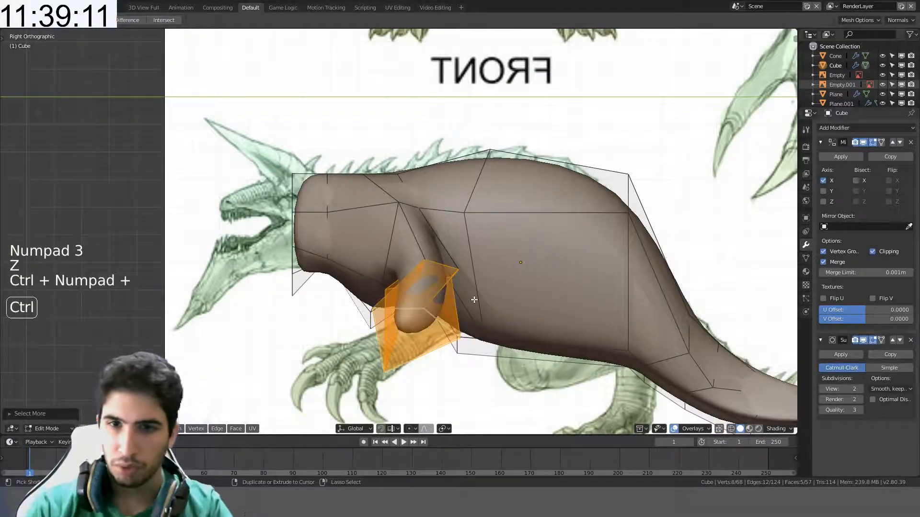
key("ctrl+KP_Add")
key("ctrl+KP_Add")
key("Delete")
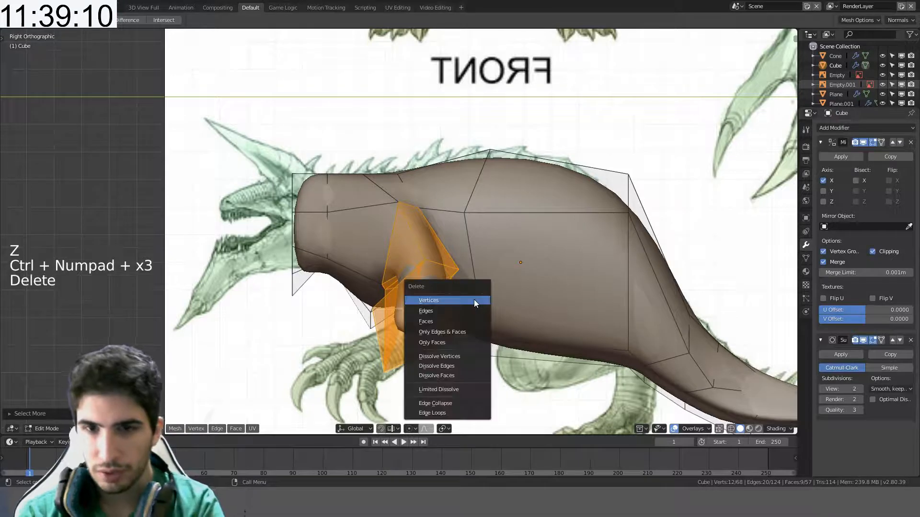
left_click(441, 321)
- Select the edge loop around the shoulder opening and widen it along Y over the SIDE reference drawing
middle_click_drag(447, 253, 234, 321)
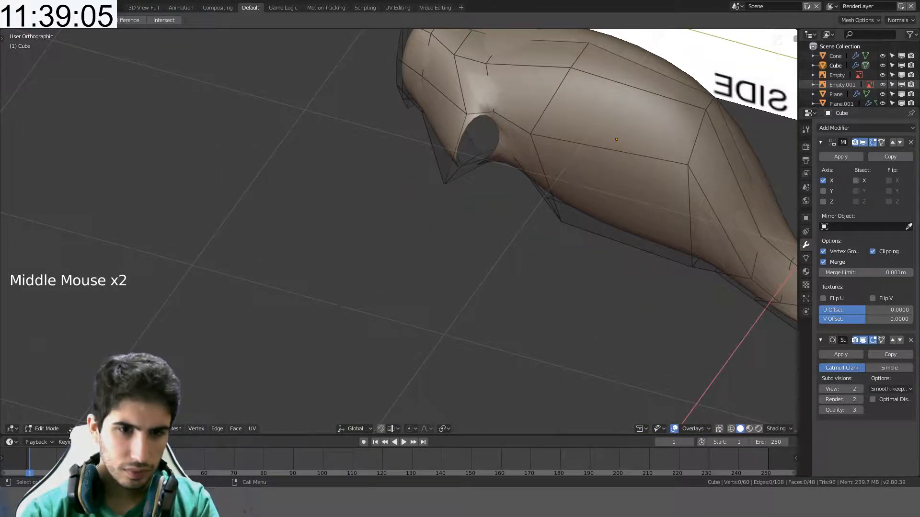
left_click(484, 111)
left_click(484, 111, "alt")
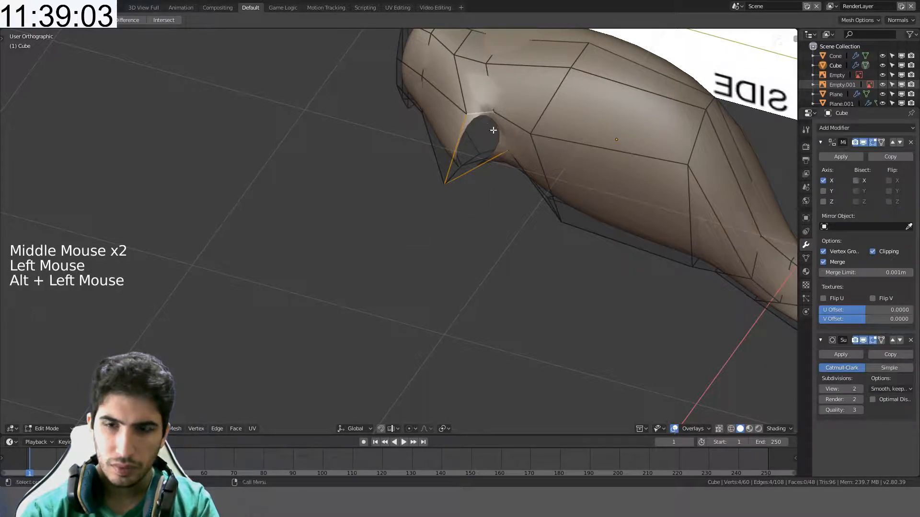
key("KP_3")
scroll(496, 171, "up", 3)
key("z")
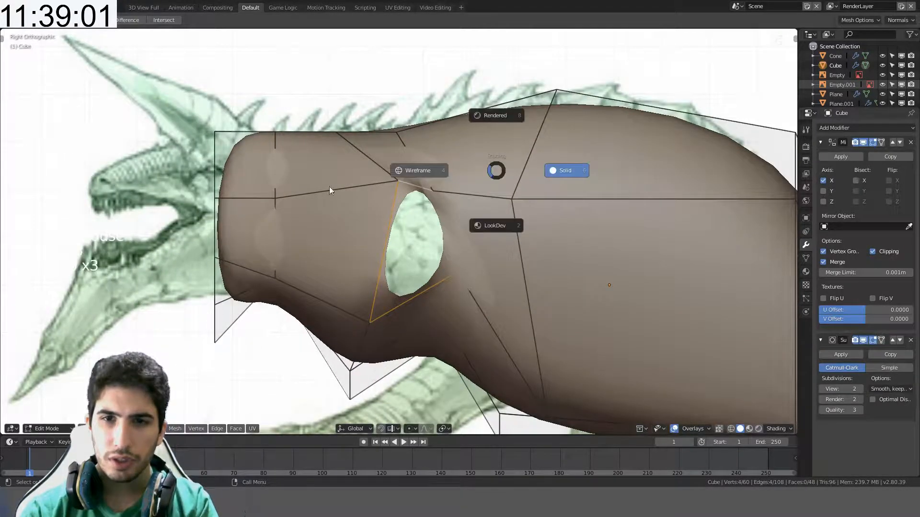
left_click(416, 187)
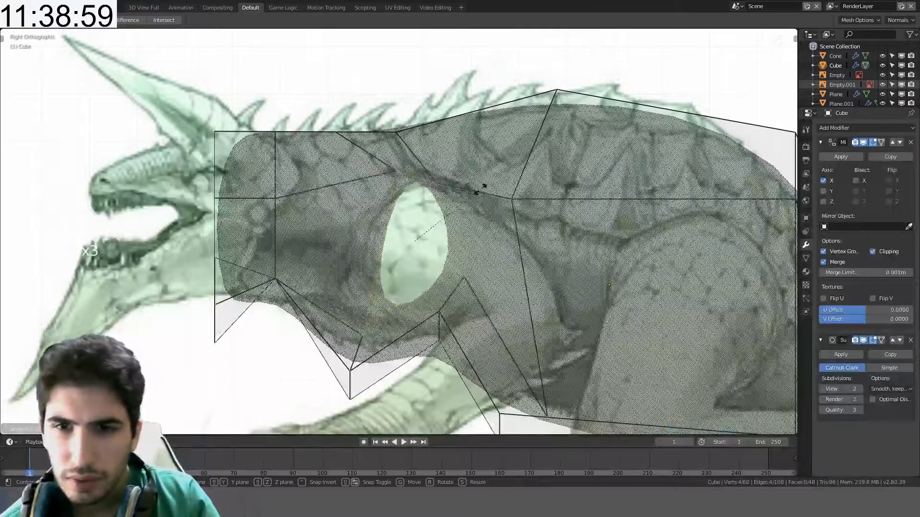
key("s")
key("y")
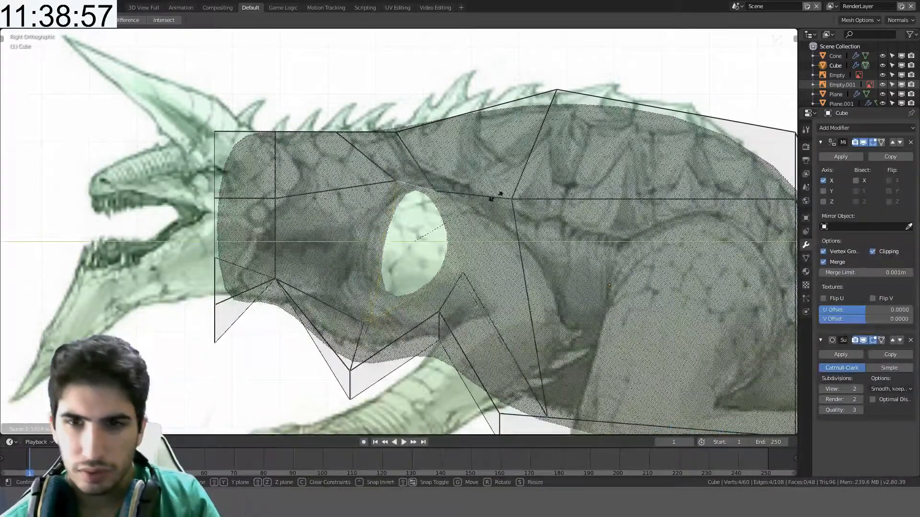
left_click(566, 207)
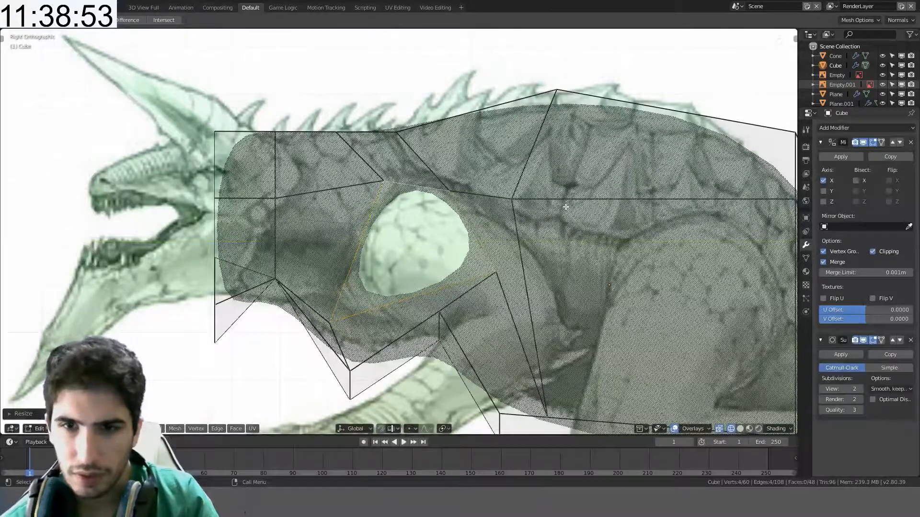
- Stretch the shoulder opening's edge loop along Z and shift it slightly down over the reference shoulder
key("s")
key("z")
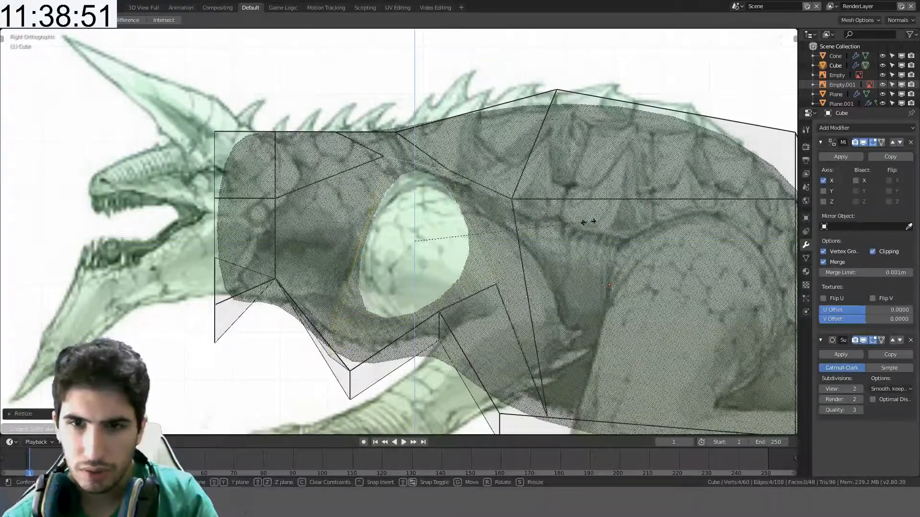
left_click(591, 222)
key("g")
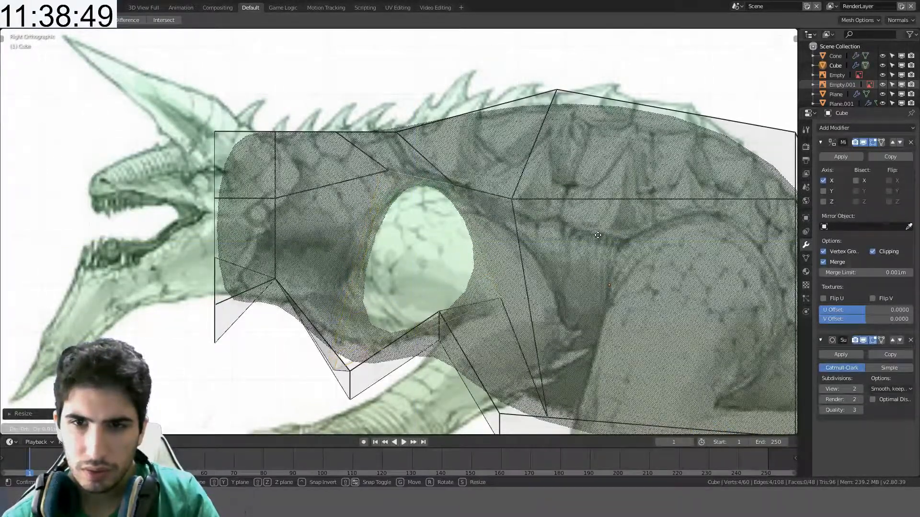
left_click(598, 236)
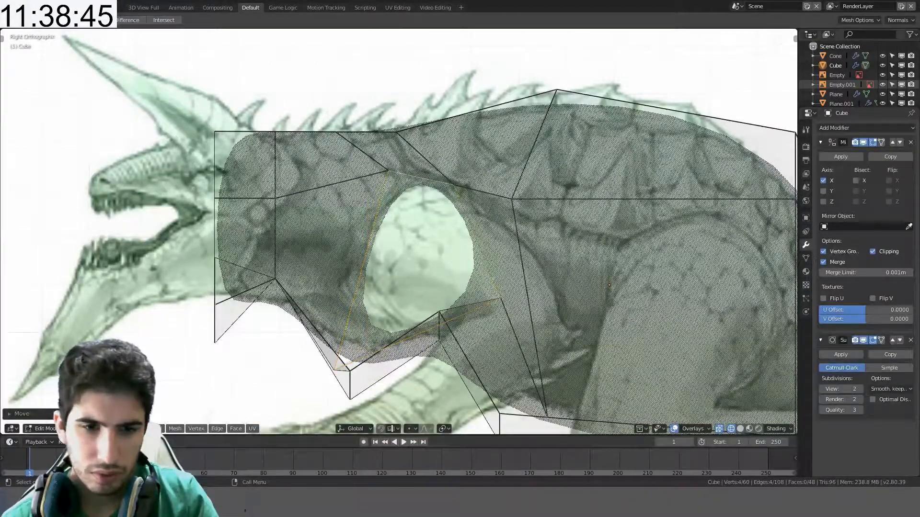
- Switch to vertex selection and move the shoulder opening's lower front vertex up and slightly back
left_click(79, 428)
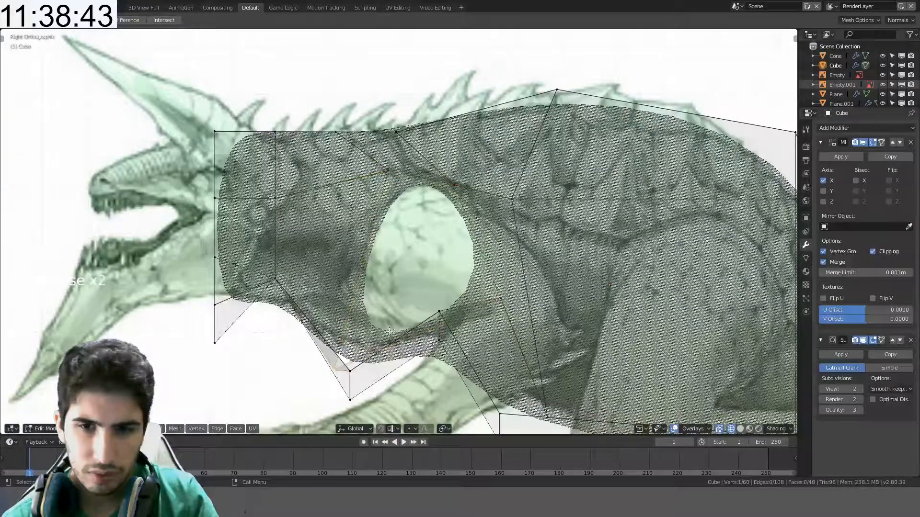
key("g")
left_click(407, 292)
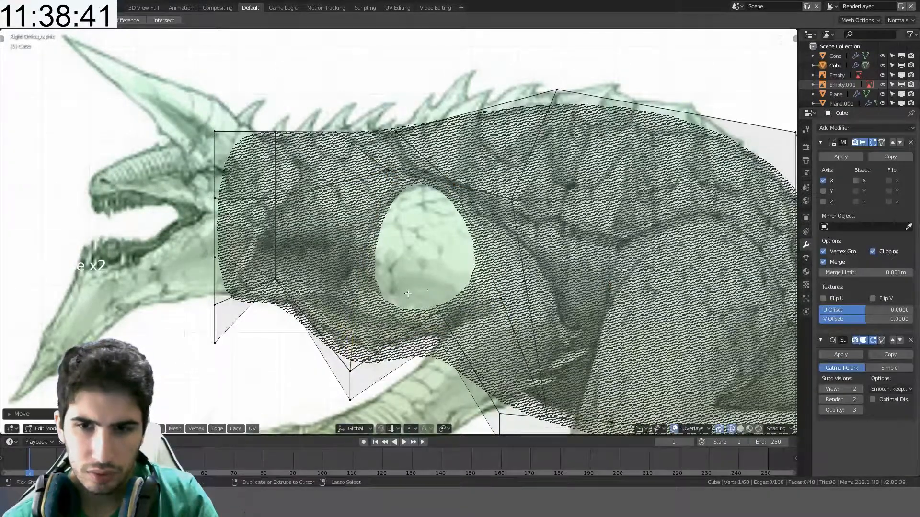
- Select the shoulder opening's two rear vertices and move them about 0.06 m along X and -0.05 m along Y in top view
middle_click_drag(470, 315, 476, 338)
left_click(477, 388)
key("KP_7")
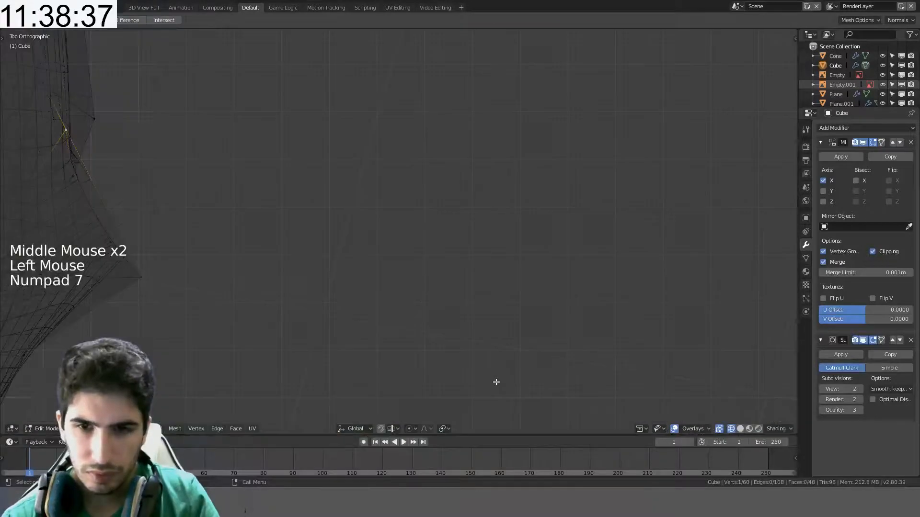
middle_click_drag(292, 234, 468, 312, "shift")
key("z")
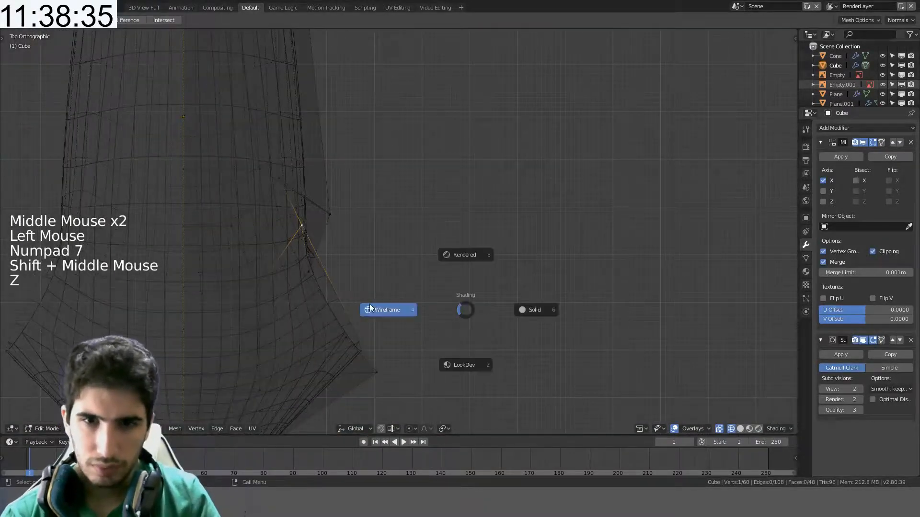
key("z")
mouse_move(522, 274)
middle_mouse_down()
mouse_move(410, 253)
mouse_move(387, 208)
middle_mouse_up()
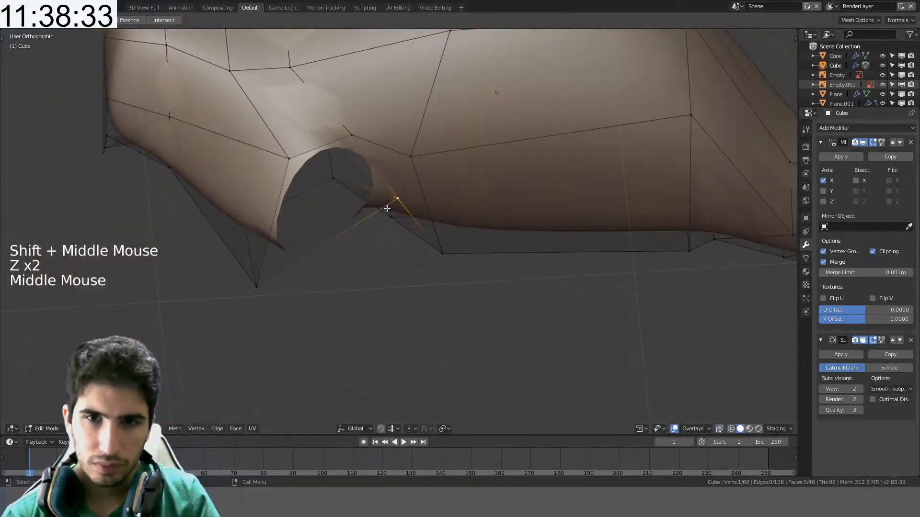
left_click(352, 139, "shift")
key("KP_7")
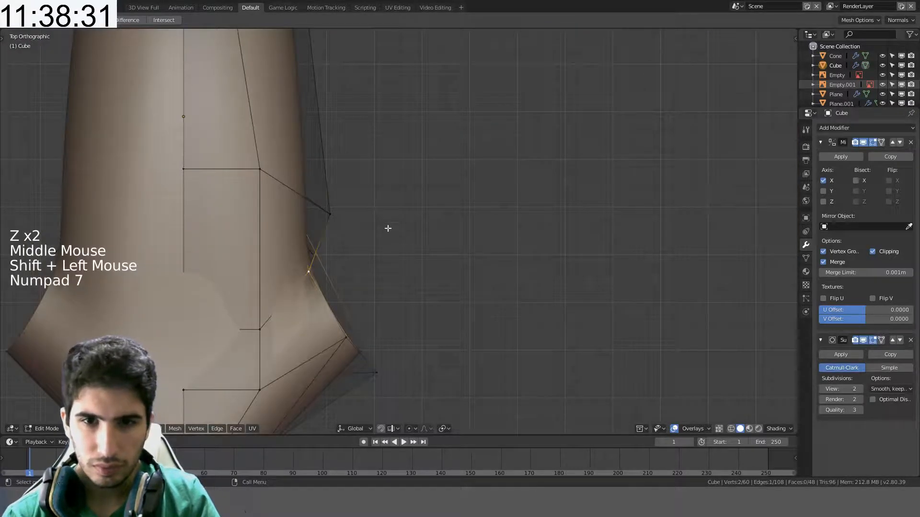
key("g")
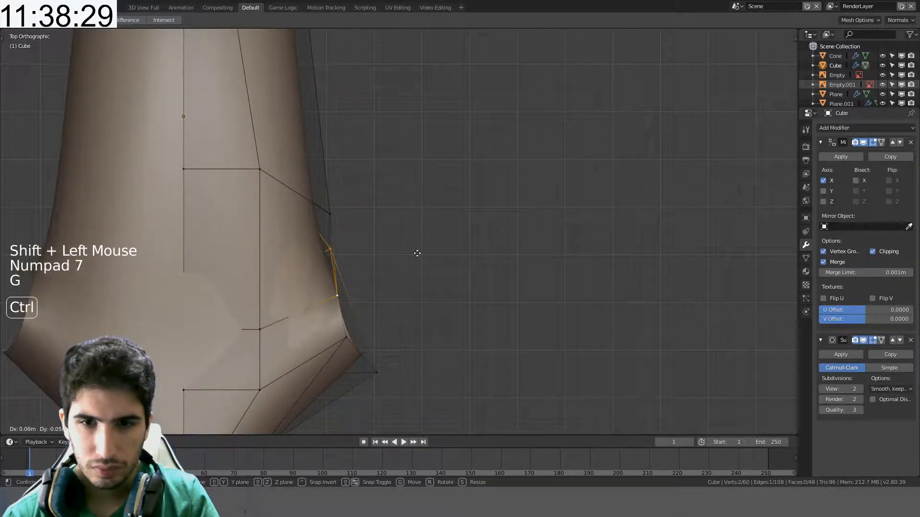
left_click(371, 245)
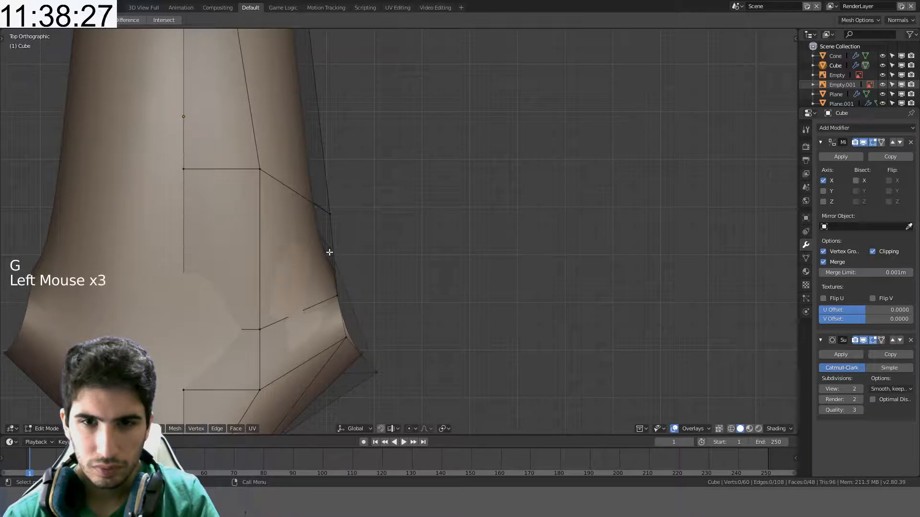
- Move only the shoulder opening's lower rear vertex further outward and toward the head in top view
key("z")
left_click(330, 249)
key("z")
key("g")
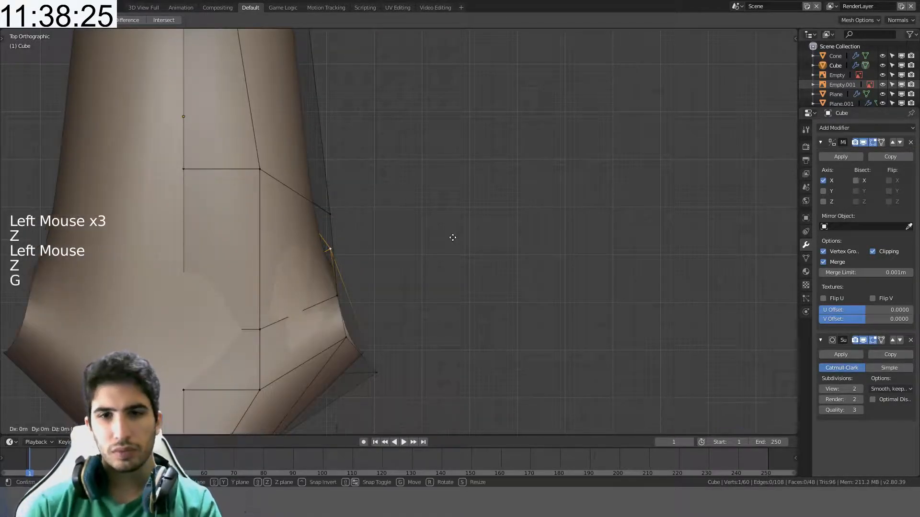
left_click(467, 281)
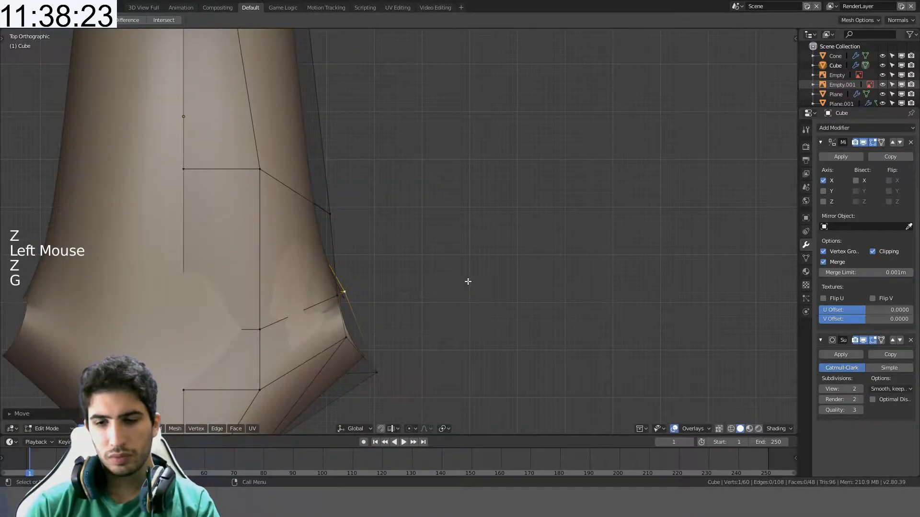
- Round the shoulder opening in side view by moving its two rear vertices backward and its upper front vertex slightly forward
key("KP_3")
key("z")
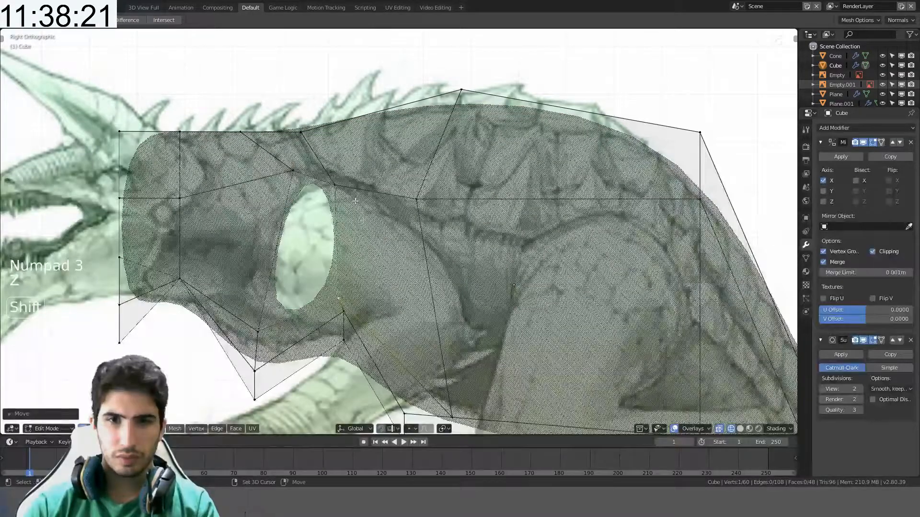
left_click(338, 188, "shift")
key("g")
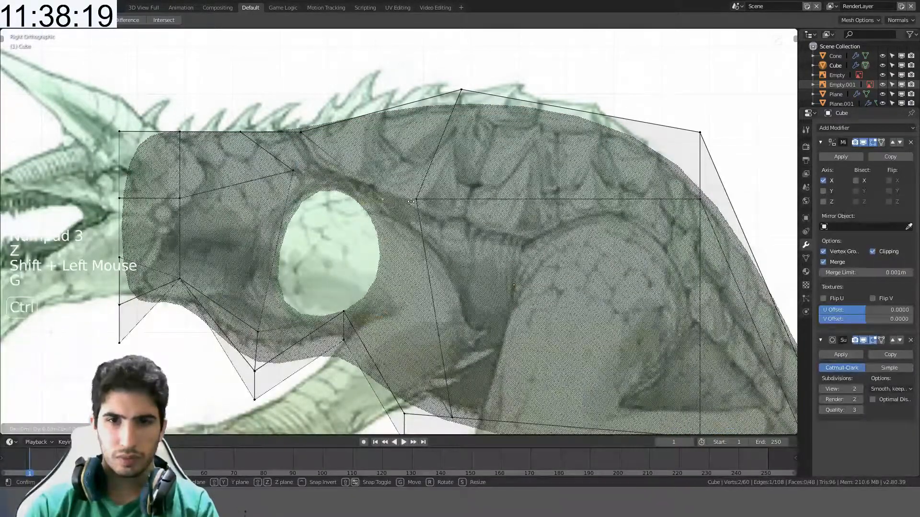
left_click(413, 204)
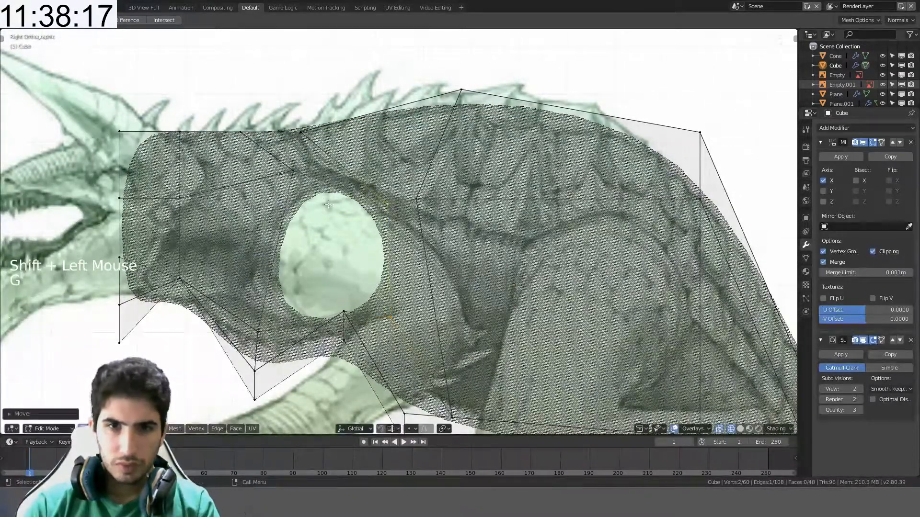
left_click(297, 174)
key("g")
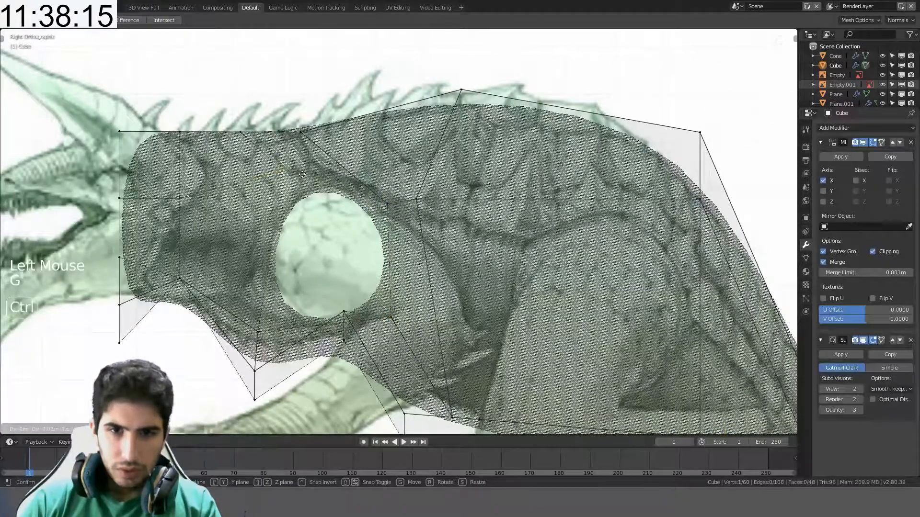
left_click(302, 174)
- Select the shoulder opening's edge loop and extrude it backward and down along the SIDE reference's upper arm
left_click(302, 175, "alt")
key("z")
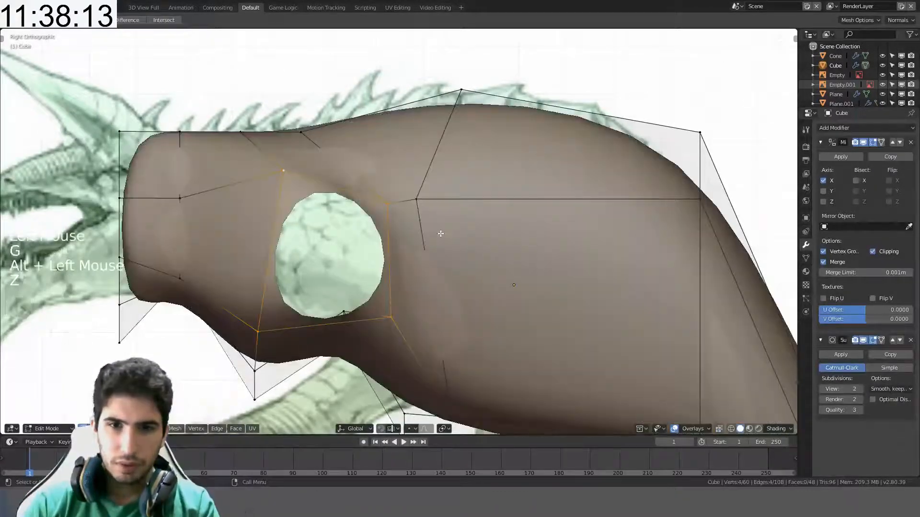
key("z")
middle_click_drag(458, 262, 441, 225, "shift")
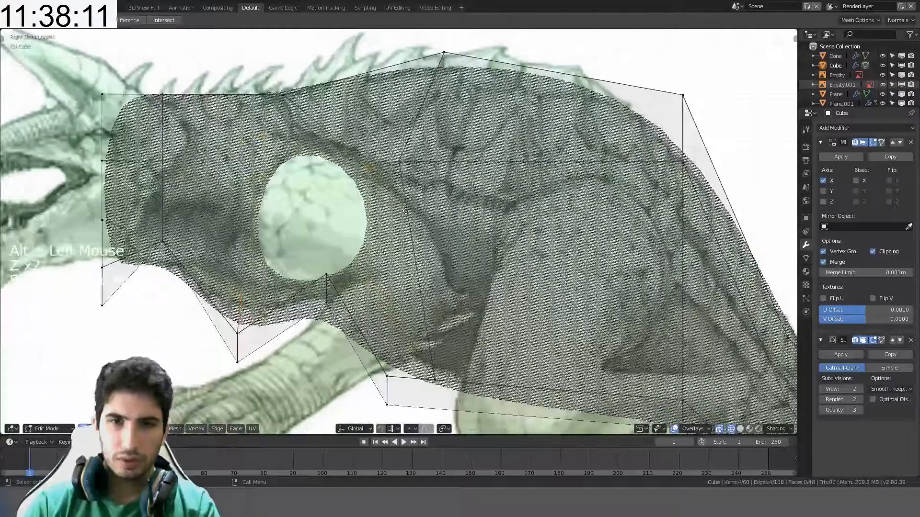
key("e")
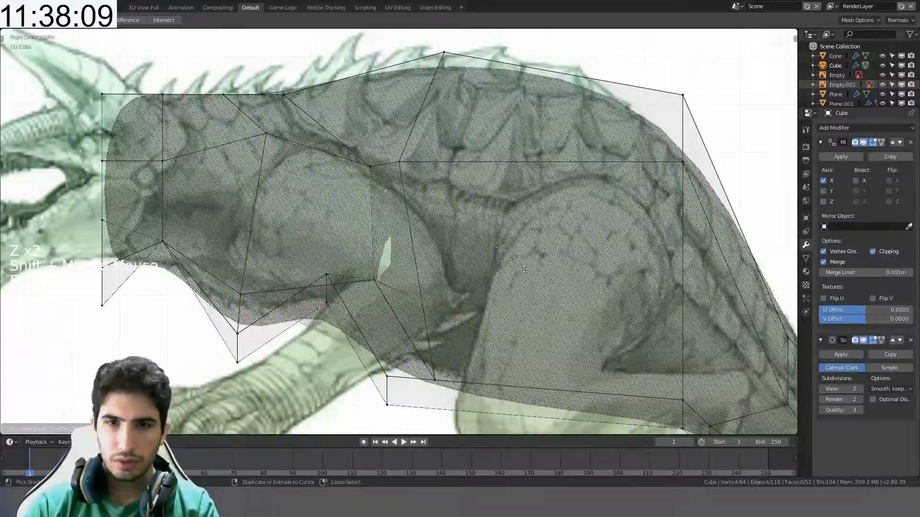
left_click(530, 273)
- Move the extruded arm edge loop outward from the body and slightly forward in top view
key("z")
mouse_move(608, 268)
middle_mouse_down()
mouse_move(509, 269)
mouse_move(429, 309)
middle_mouse_up()
key("KP_7")
key("g")
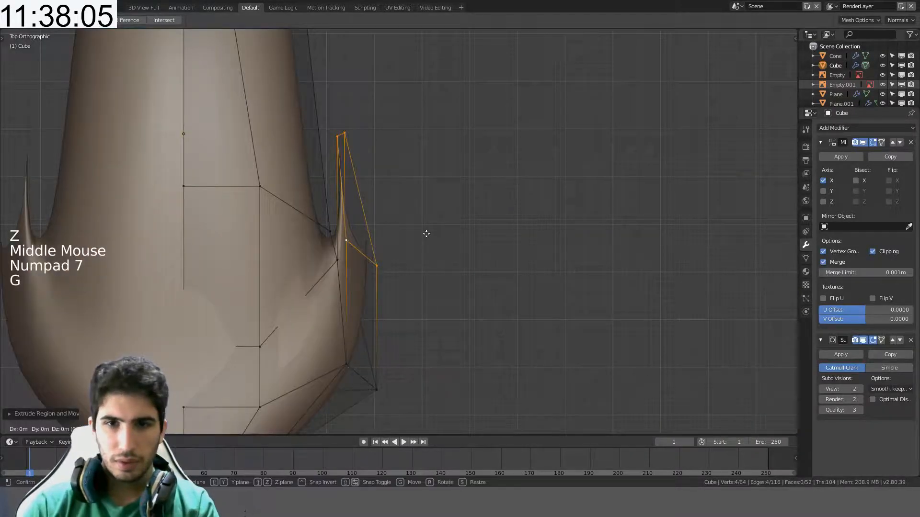
left_click(498, 251)
- Scale the extruded arm loop down slightly in side view and move it forward to match the SIDE reference's upper arm
key("KP_3")
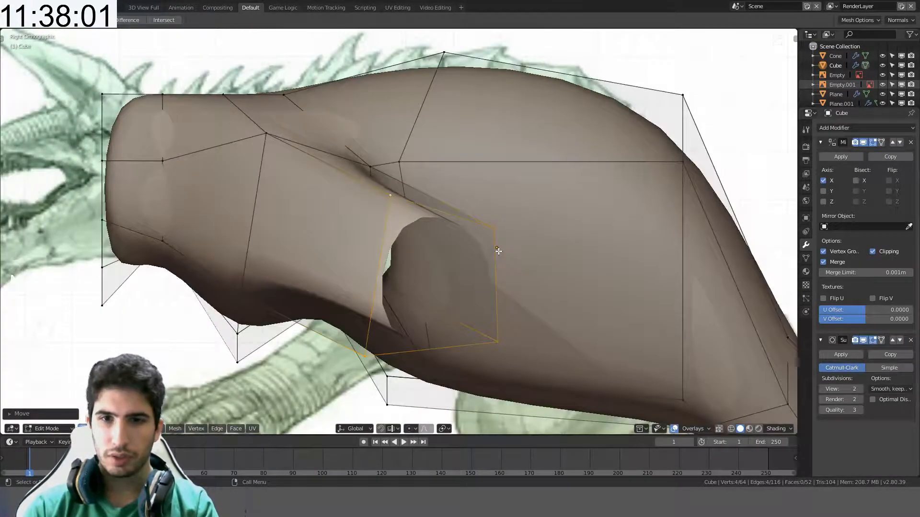
key("alt+z")
key("z")
key("z")
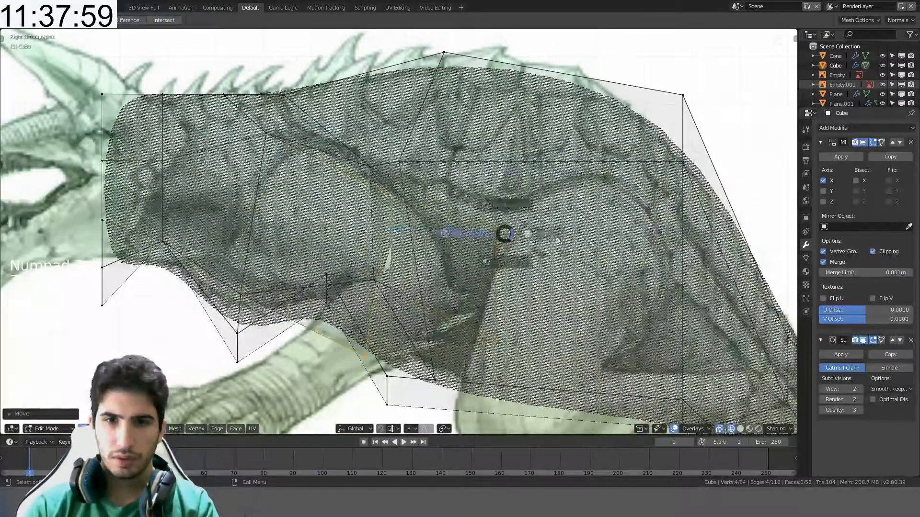
left_click(551, 236)
middle_click_drag(535, 203, 551, 191, "shift")
key("s")
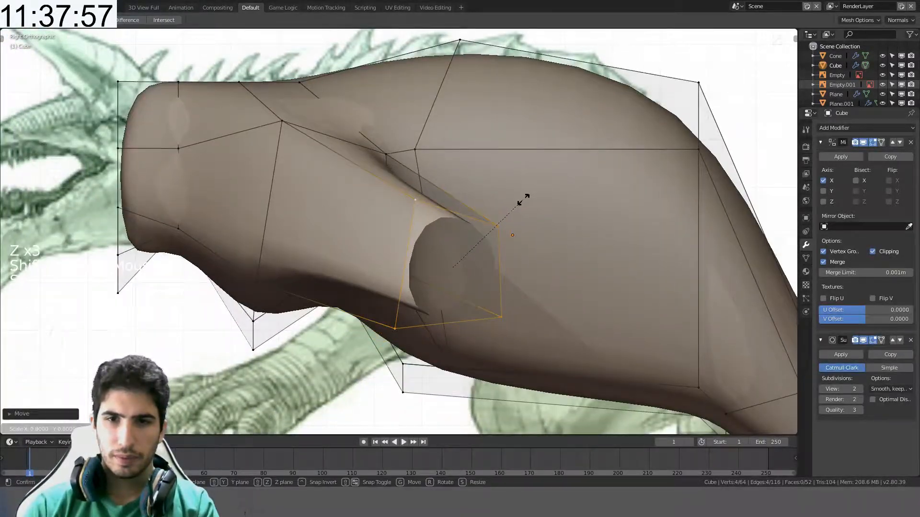
left_click(546, 200)
key("g")
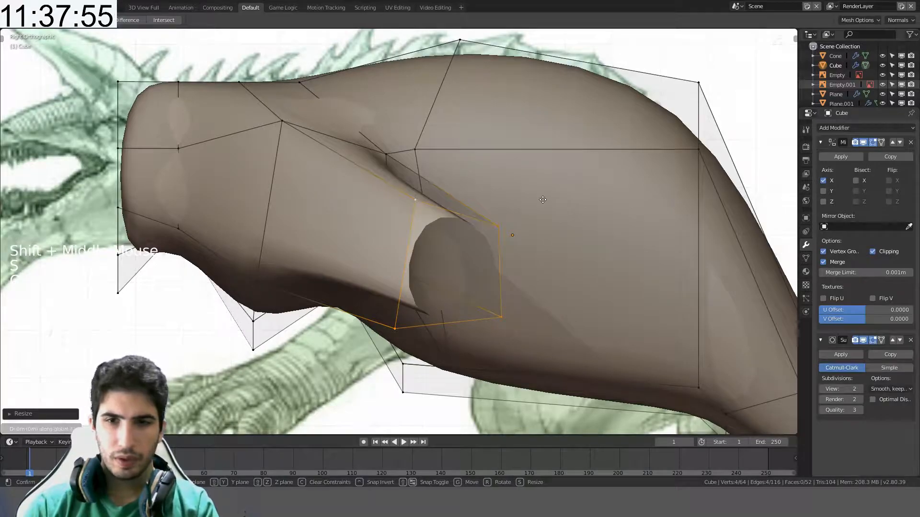
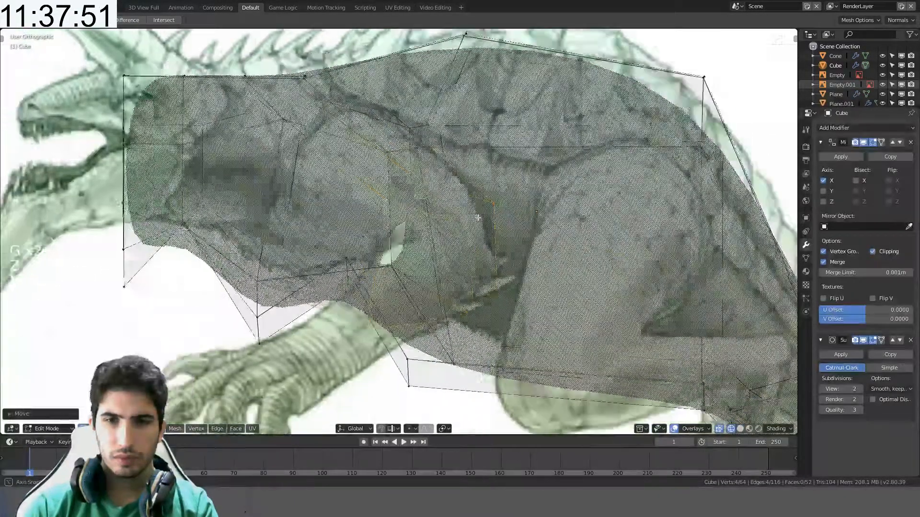
mouse_move(478, 218)
middle_mouse_down()
mouse_move(467, 198)
mouse_move(476, 210)
middle_mouse_up()
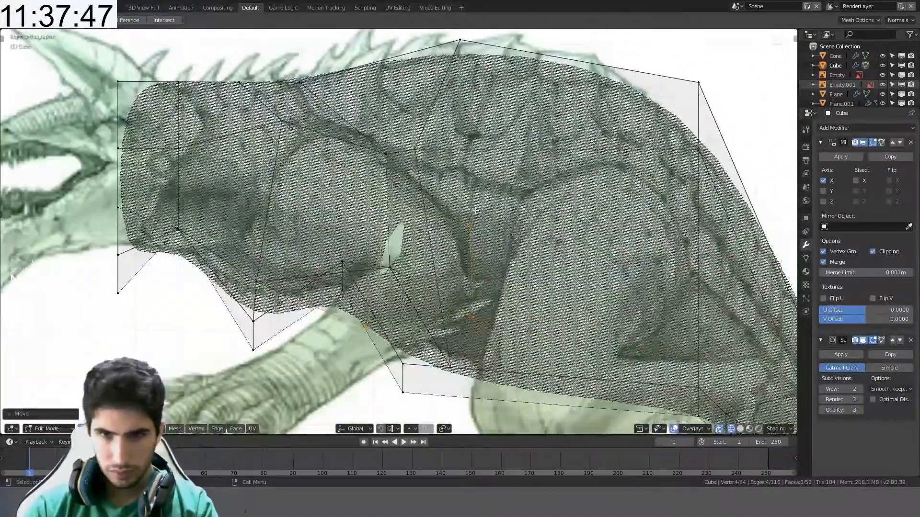
key("g")
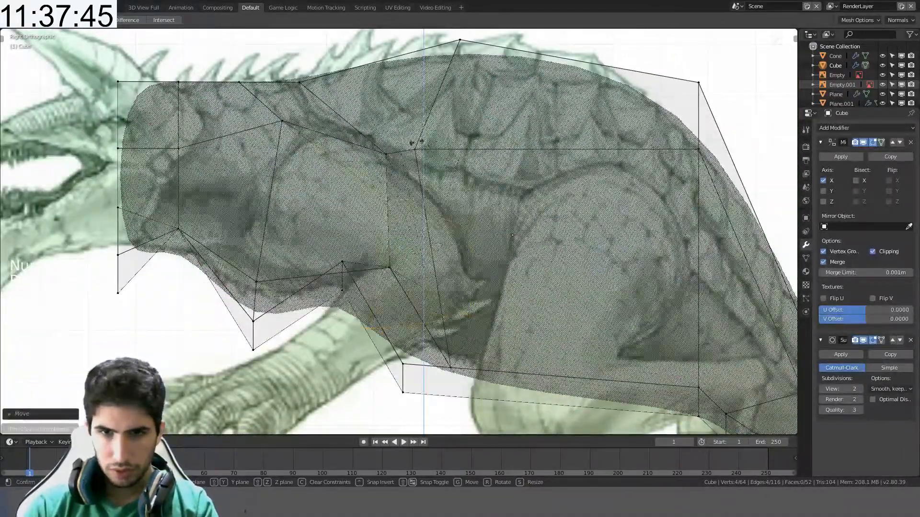
right_click(585, 240)
key("r")
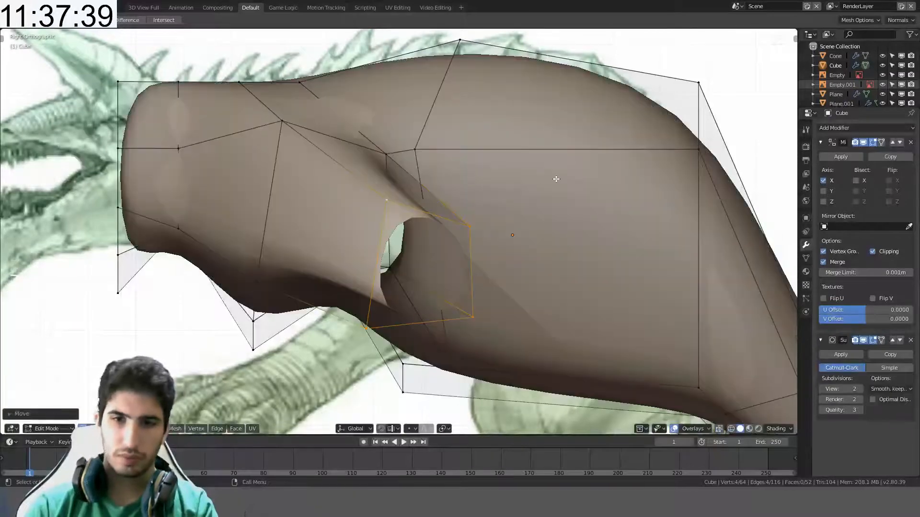
key("r")
key("z")
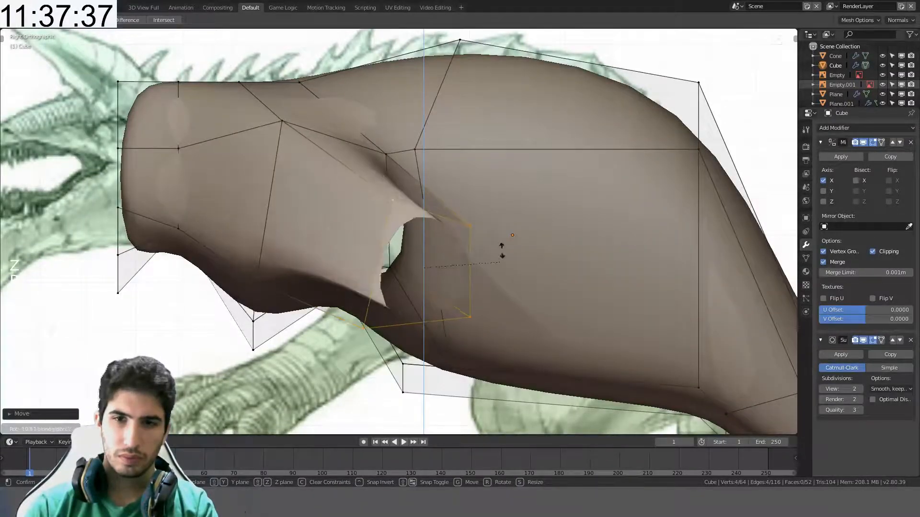
right_click(424, 156)
middle_click_drag(425, 156, 417, 281)
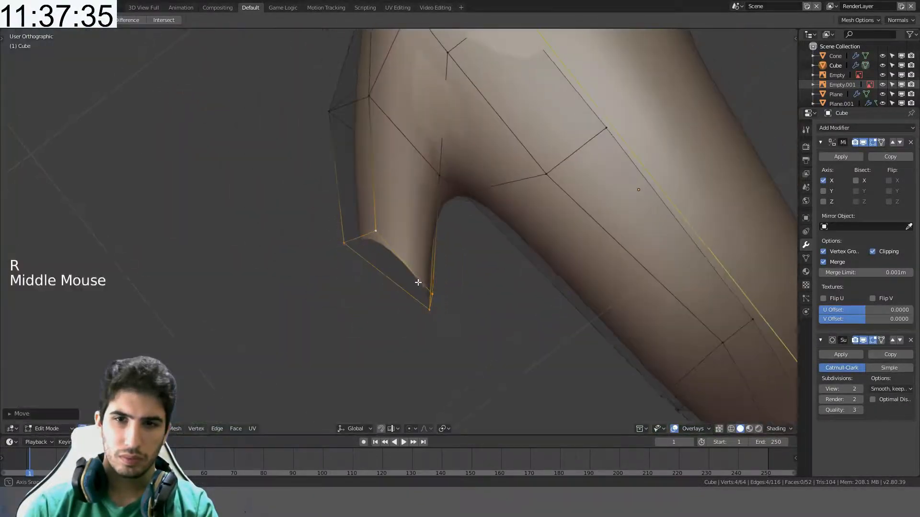
key("r")
key("z")
left_click(474, 304)
key("KP_7")
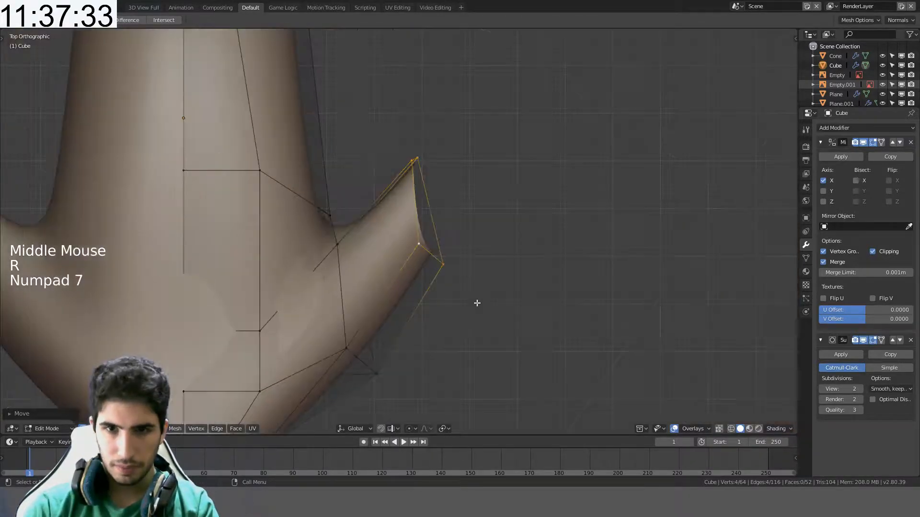
key("r")
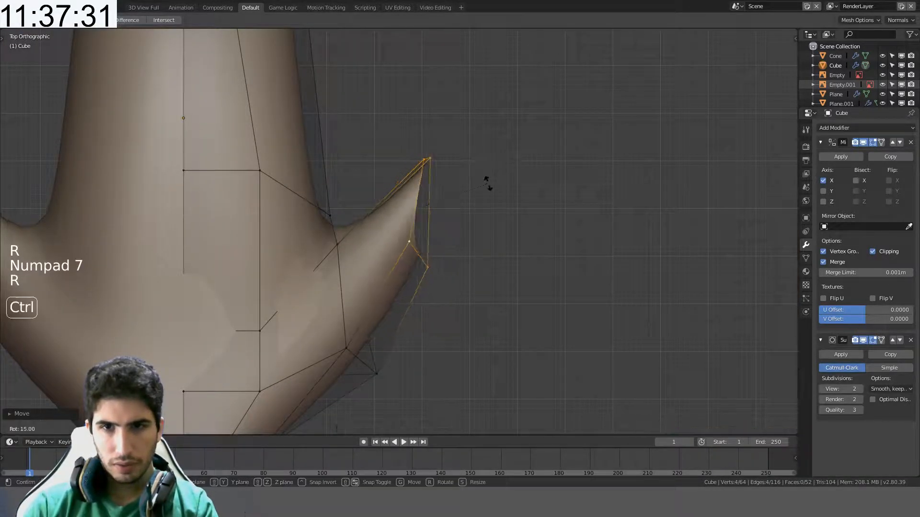
key("g")
key("y")
left_click(487, 198)
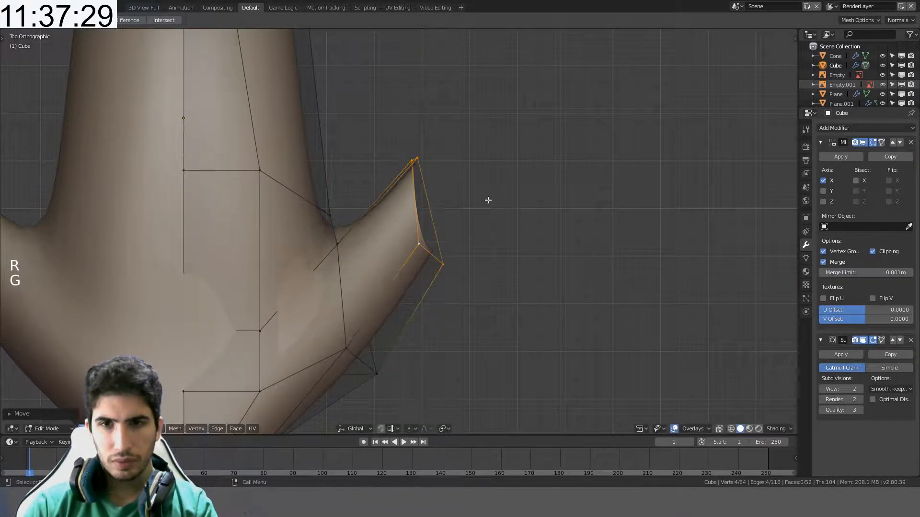
- Extrude the arm's end loop outward in top view, and shift the new loop forward and down along the SIDE reference's forearm
key("e")
key("ctrl")
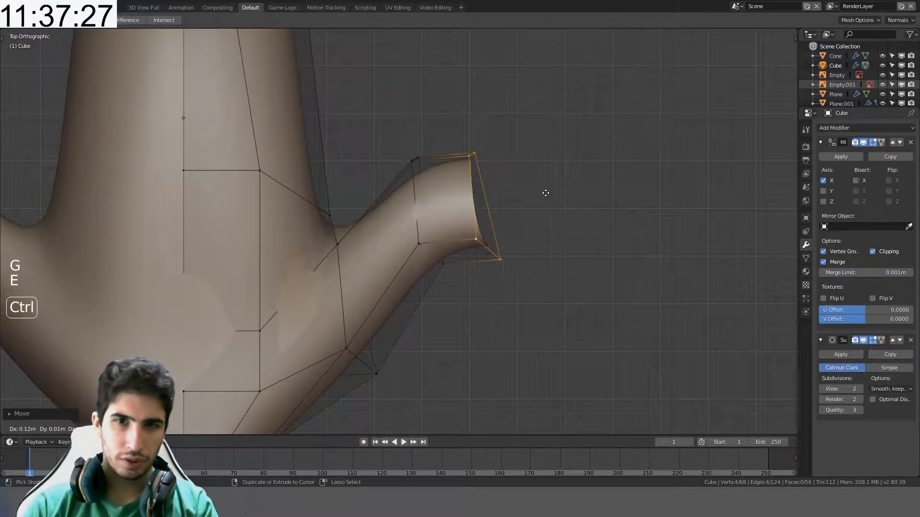
left_click(534, 192)
key("KP_3")
key("z")
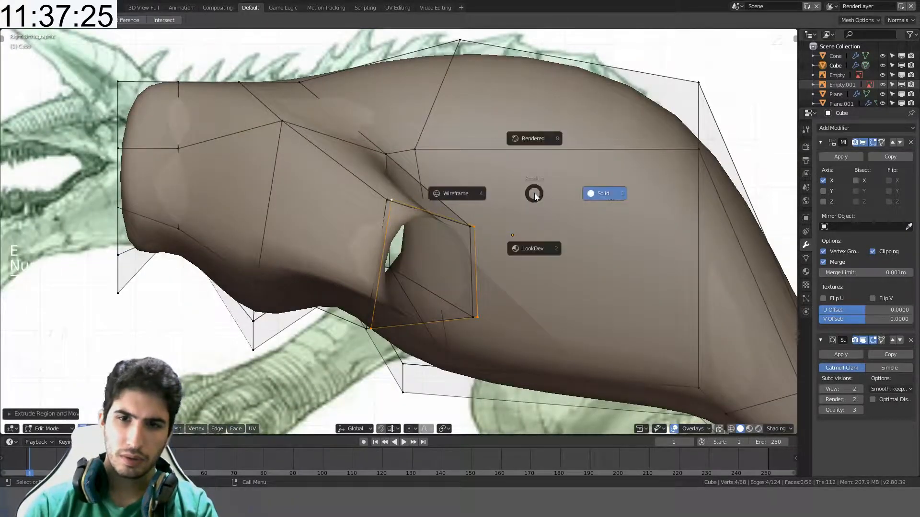
key("z")
left_click(430, 190)
key("g")
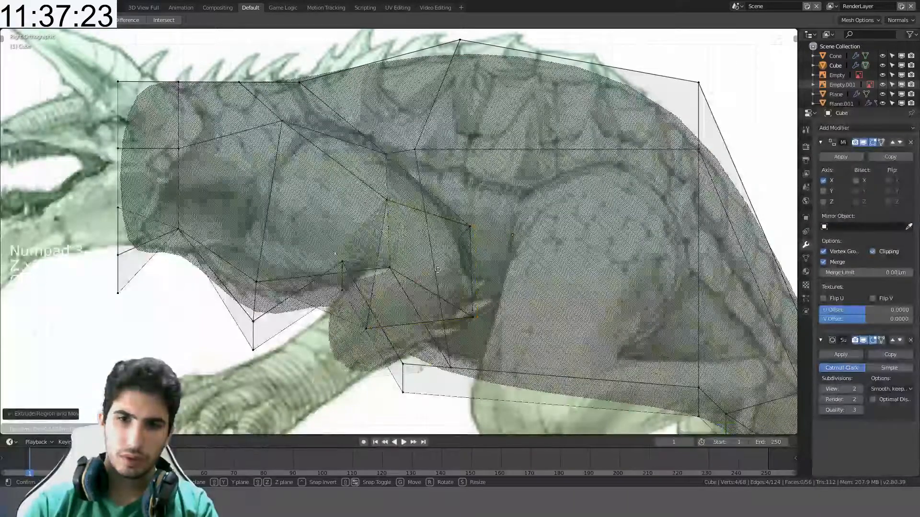
left_click(444, 272)
- Move the forearm's end loop outward in top view and rotate it about the global Z axis to lie across the forearm
key("z")
left_click(503, 271)
mouse_move(544, 257)
middle_mouse_down()
mouse_move(563, 254)
mouse_move(632, 288)
mouse_move(637, 314)
middle_mouse_up()
key("KP_7")
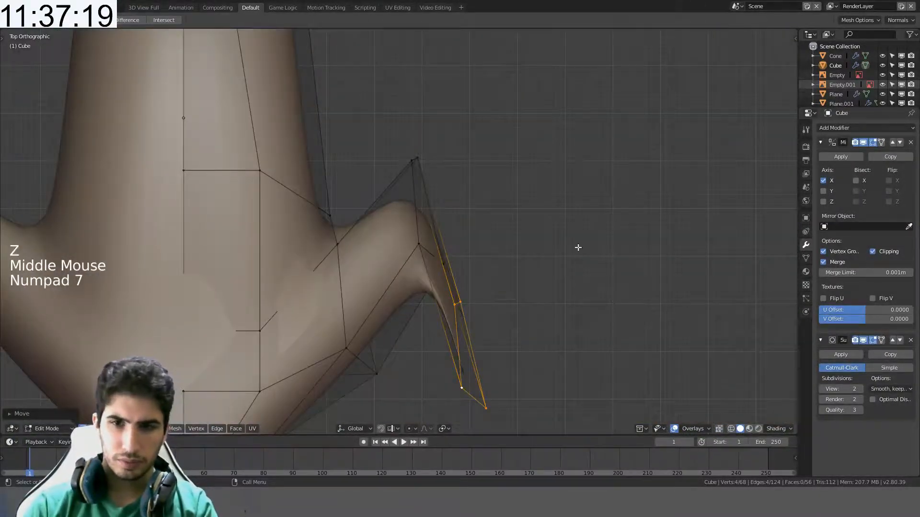
middle_click_drag(578, 247, 544, 232, "shift")
key("g")
left_click(593, 234)
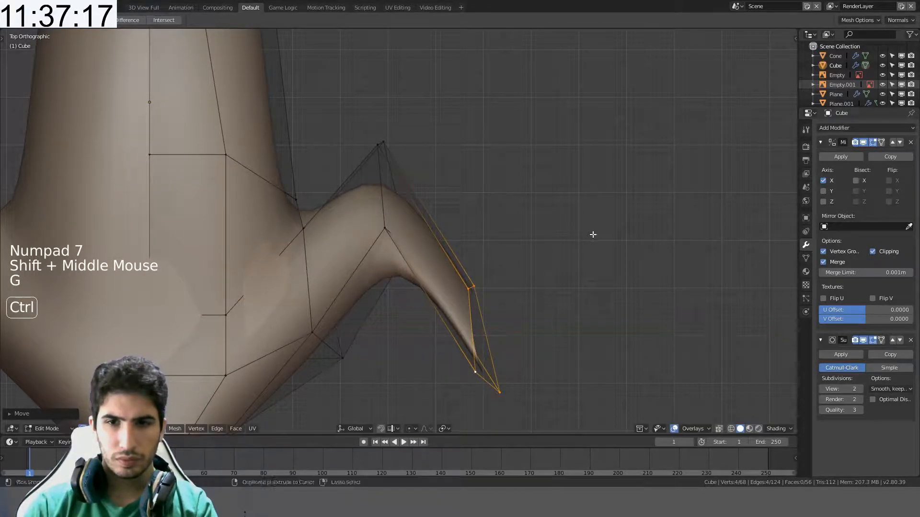
key("r")
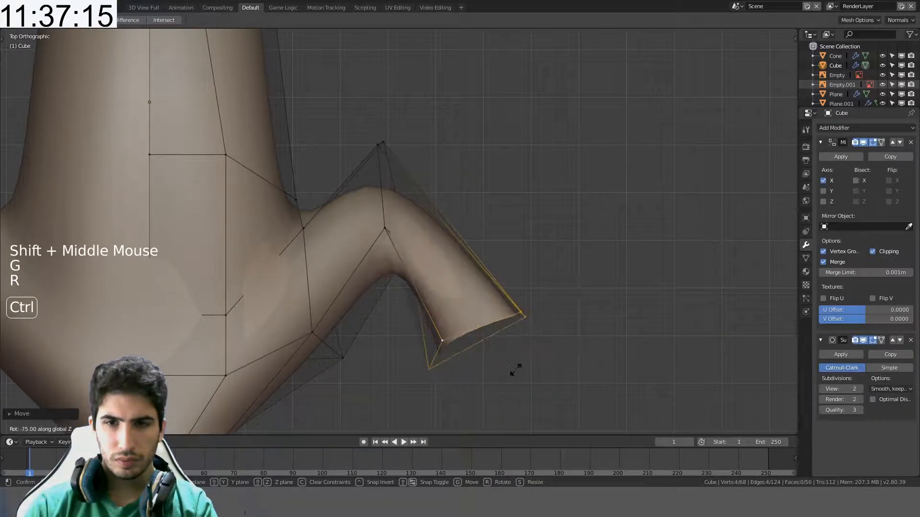
left_click(534, 359)
- Add one loop cut around the forearm, about midway between the elbow and the open end
key("a")
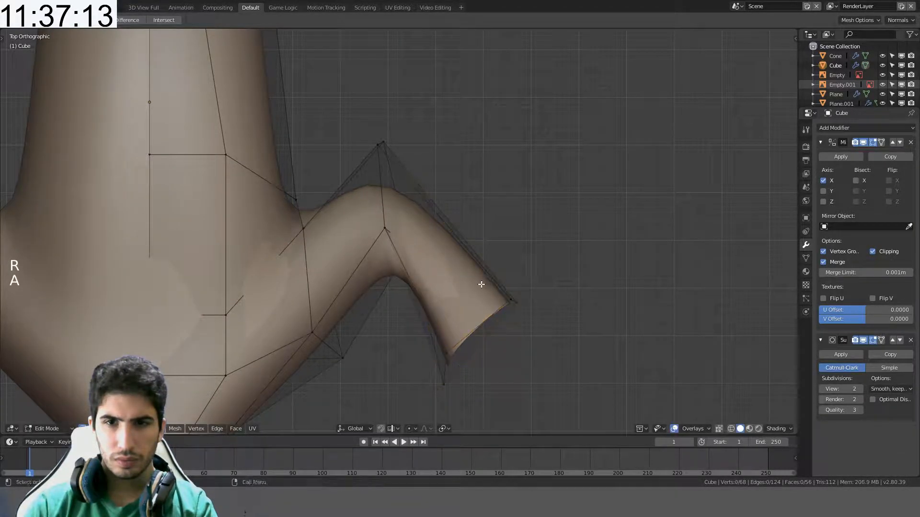
key("ctrl+r")
left_click(437, 219)
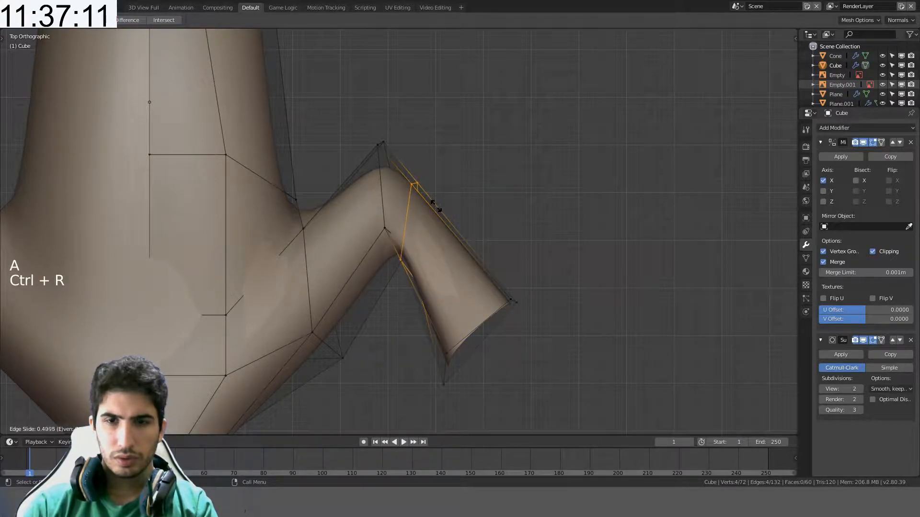
left_click(463, 219)
- Select the edge loop at the forearm's open end and scale it to 0.5
left_click(497, 311, "alt")
key("s")
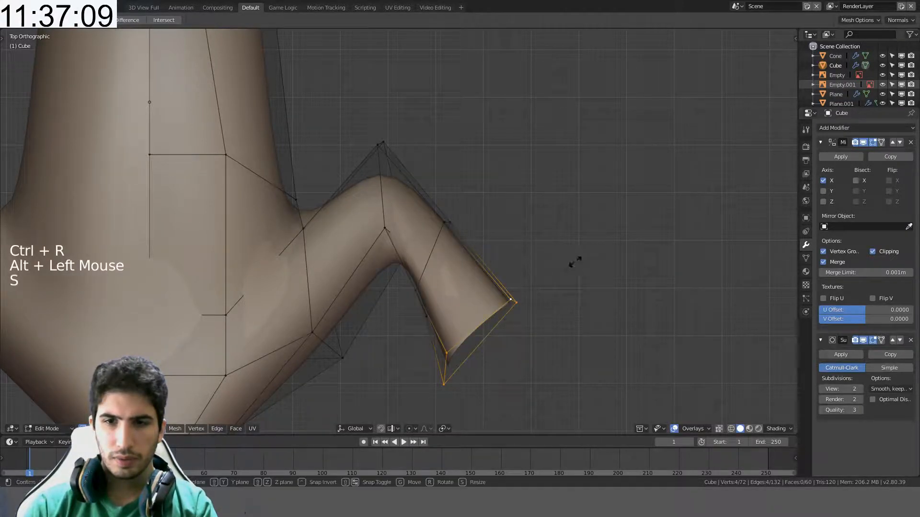
left_click(530, 296)
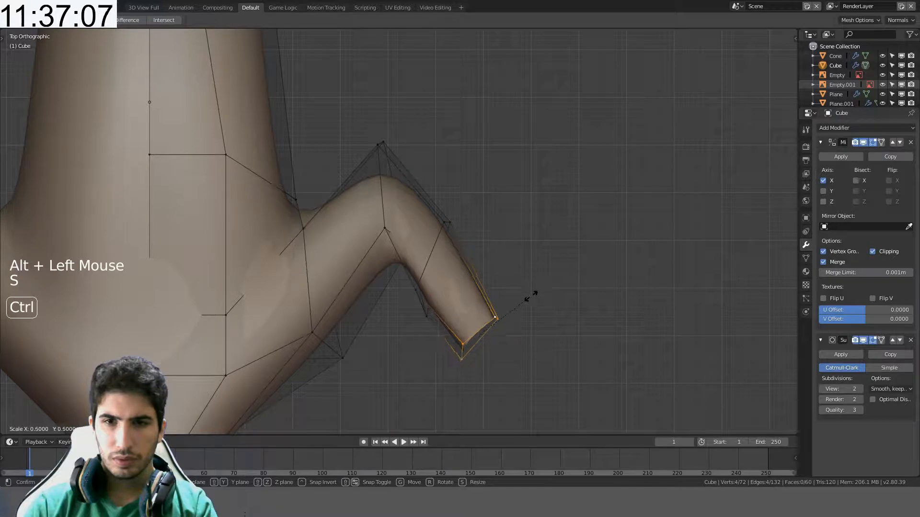
key("KP_3")
middle_click_drag(411, 297, 474, 191, "shift")
key("g")
key("z")
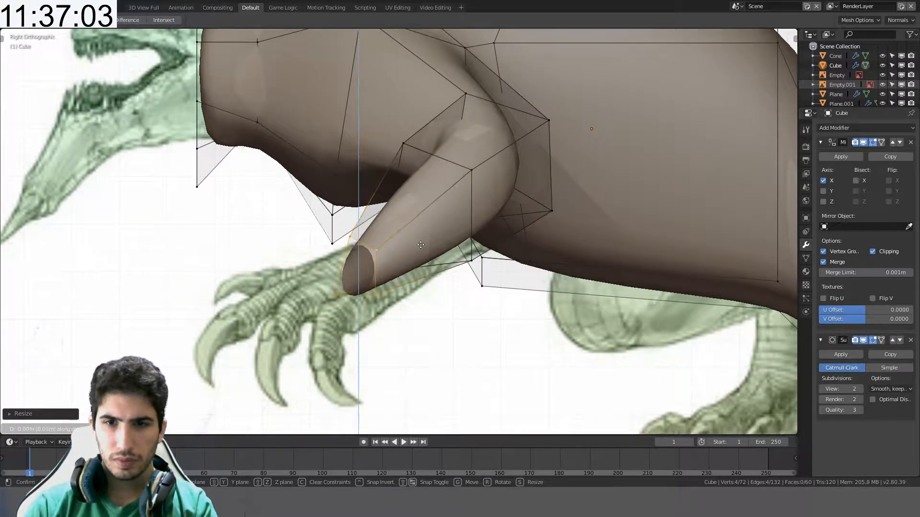
right_click(470, 218)
- Select the forearm's middle and end edge loops together and move them slightly straight down in side view
left_click(466, 173, "alt")
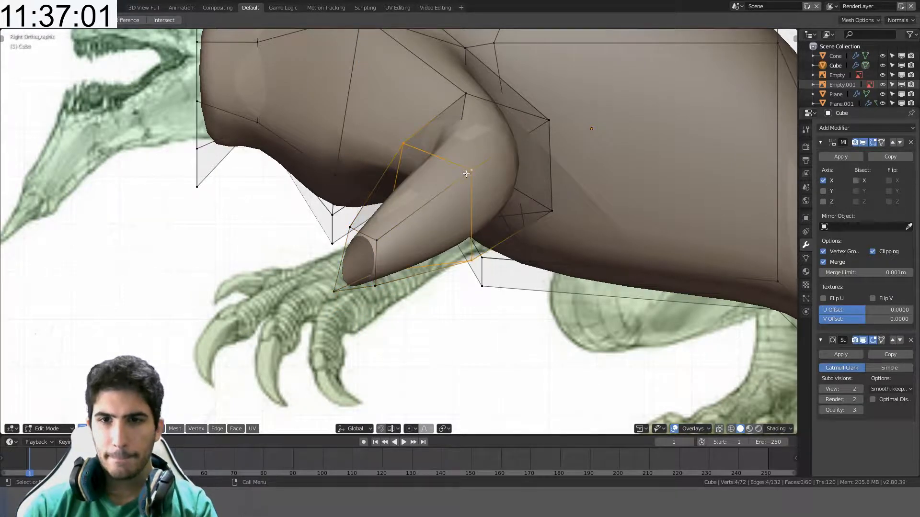
left_click(358, 234, "alt+shift")
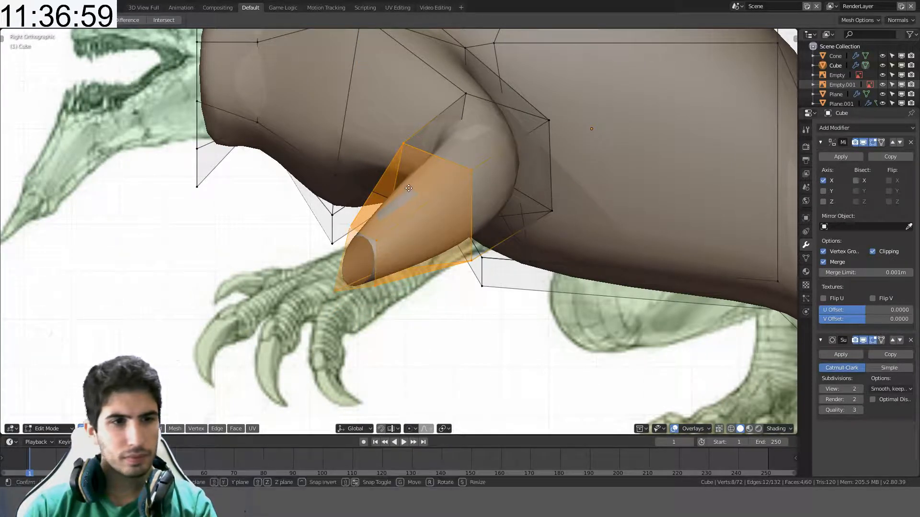
key("z")
left_click(412, 207)
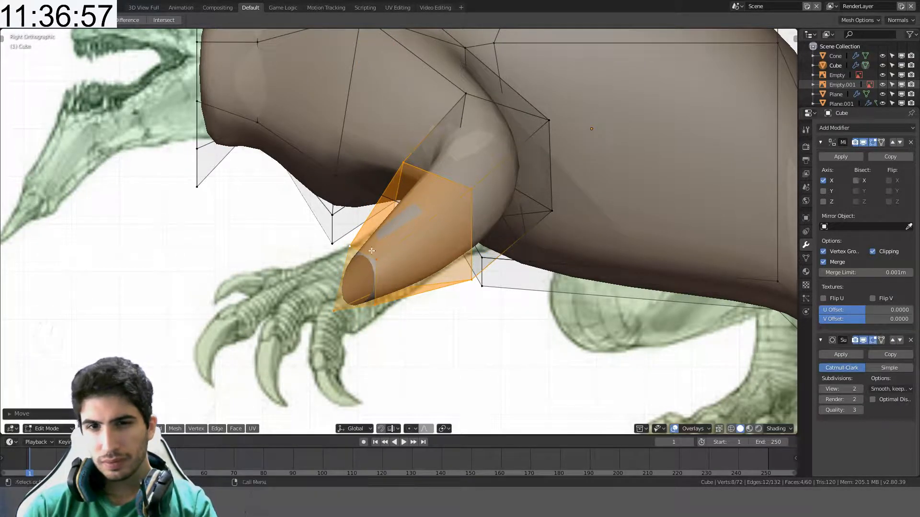
- Select only the forearm's end edge loop and scale it up by 1.4
left_click(369, 254, "alt")
key("s")
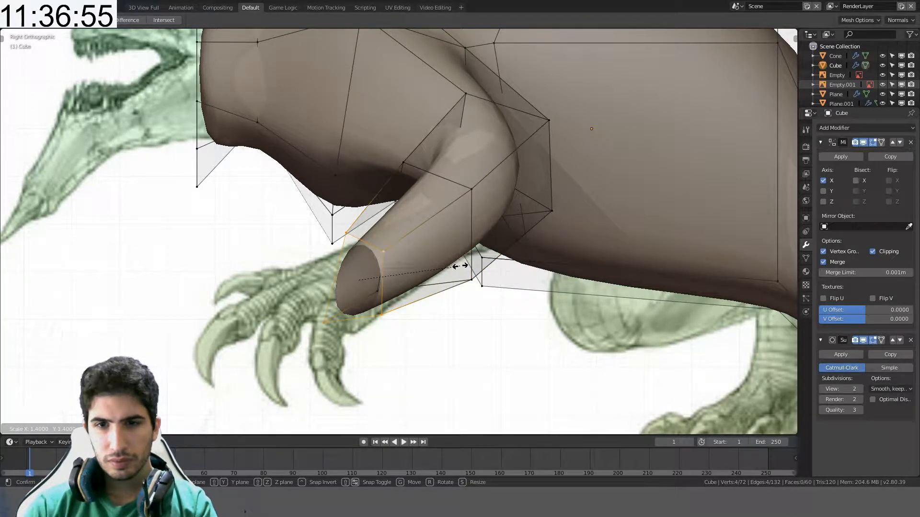
left_click(459, 266)
key("s")
key("y")
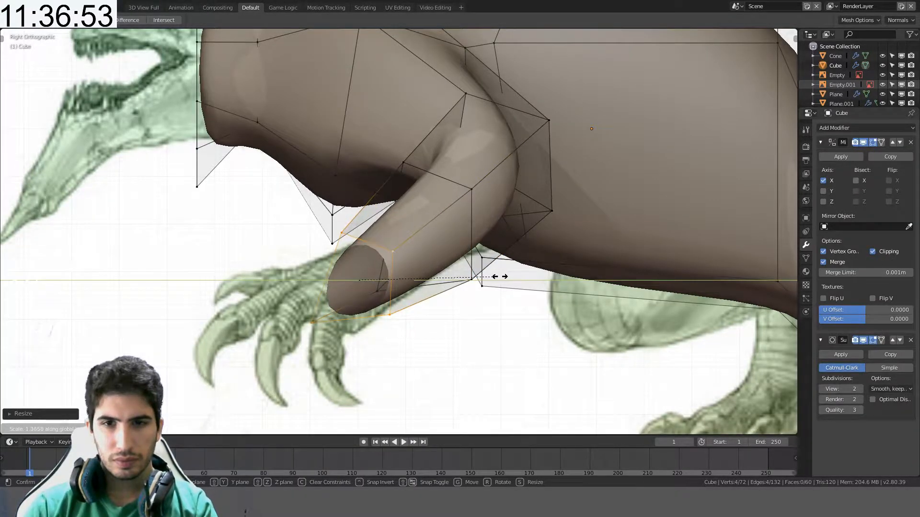
right_click(499, 277)
- Examine the monster reference drawings in wireframe shading, focusing on how the arms and hands are shaped in the large pose
key("KP_7")
key("z")
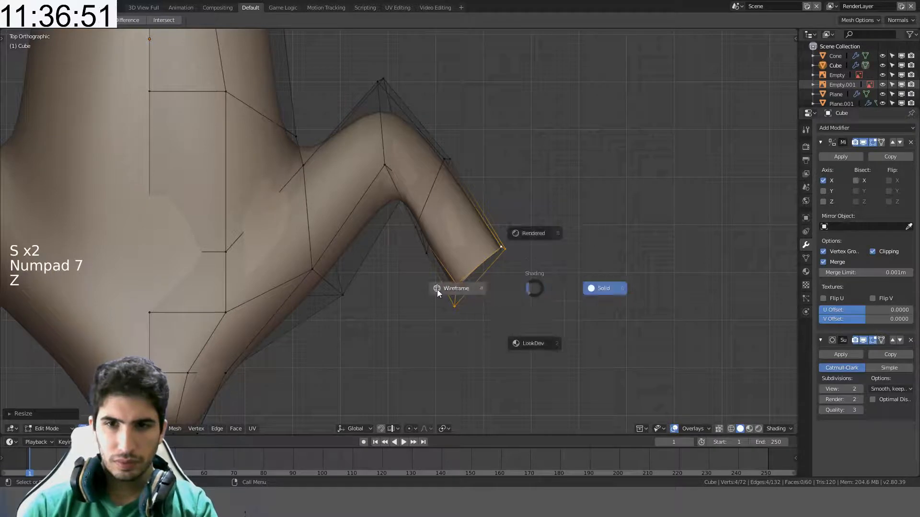
left_click(437, 289)
scroll(593, 252, "down", 12)
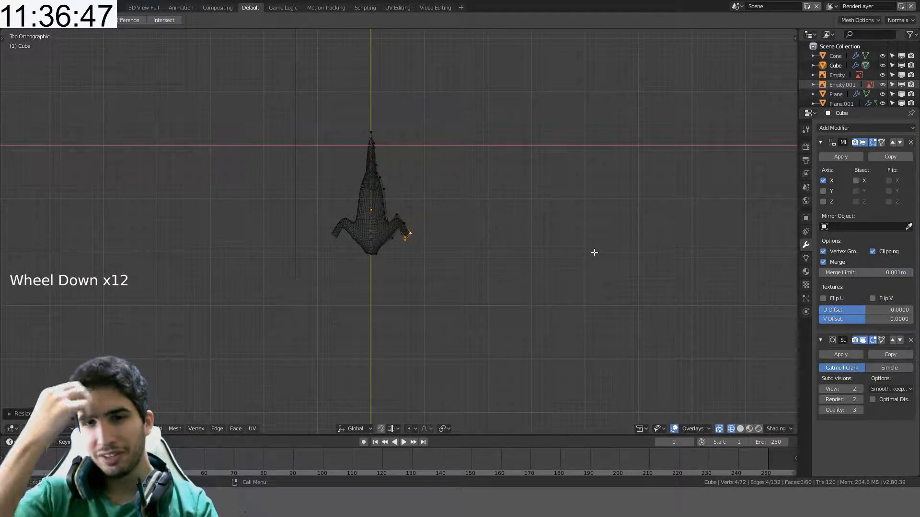
scroll(631, 228, "up", 10)
middle_click_drag(630, 228, 527, 202)
scroll(546, 137, "up", 1)
scroll(546, 137, "down", 9)
scroll(719, 167, "up", 4)
scroll(439, 217, "up", 4)
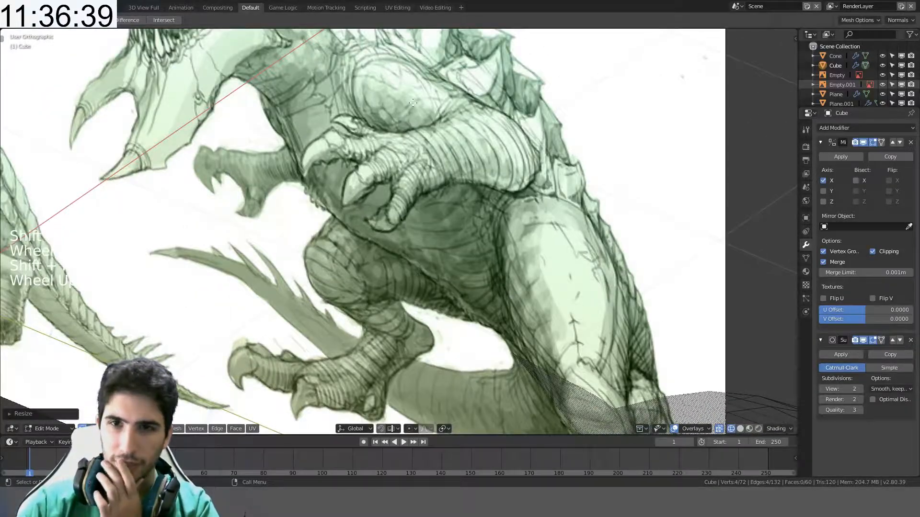
scroll(518, 213, "down", 5)
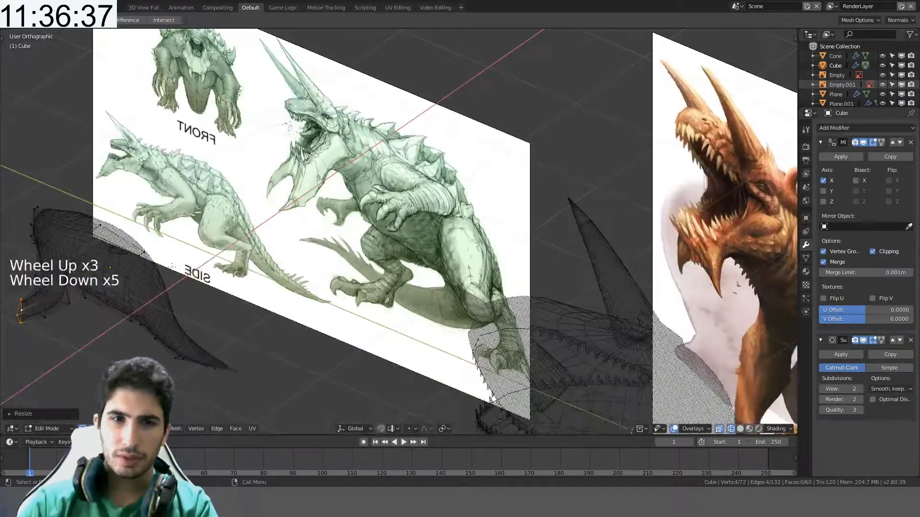
middle_click_drag(237, 269, 305, 249)
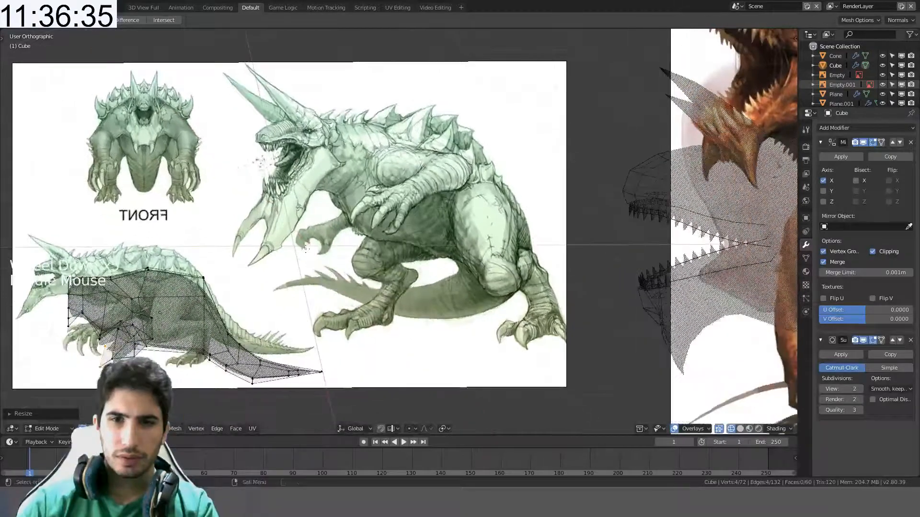
- Adjust the scale of the forearm's end edge loop against the wrist in the side reference and return to solid shading
key("KP_3")
mouse_move(154, 298)
middle_mouse_down("shift")
mouse_move(345, 217)
mouse_move(509, 209)
middle_mouse_up("shift")
scroll(373, 214, "up", 4)
scroll(509, 209, "up", 4)
middle_click_drag(350, 278, 472, 230, "shift")
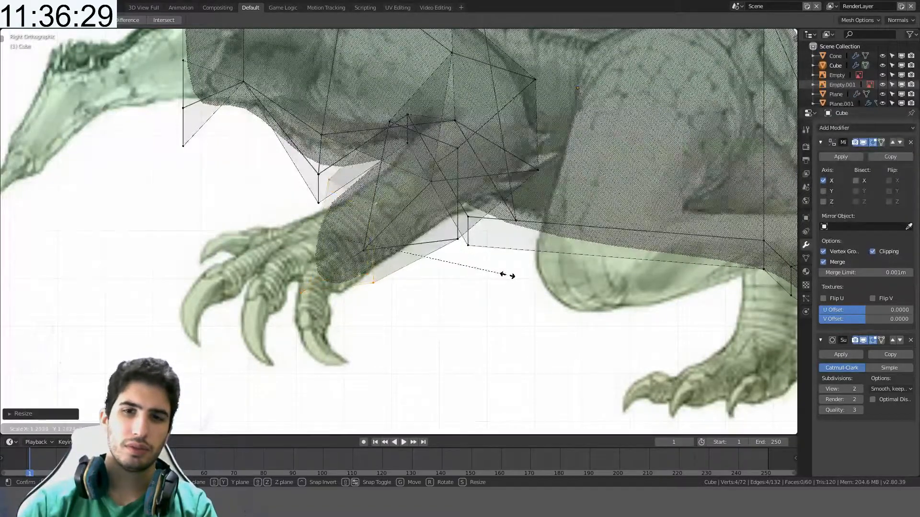
key("z")
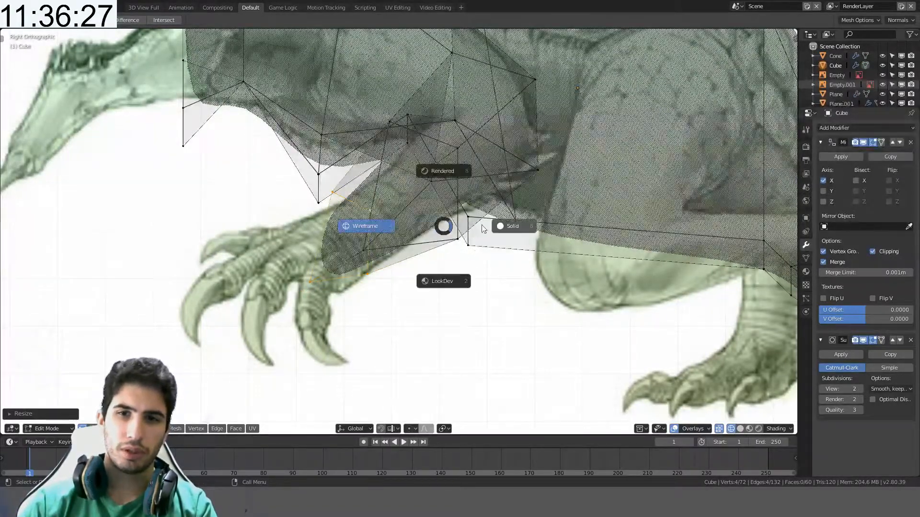
left_click(508, 226)
- Select the forearm's middle edge loop and apply the body object's rotation and scale
mouse_move(507, 226)
middle_mouse_down()
mouse_move(481, 242)
mouse_move(464, 124)
mouse_move(448, 226)
mouse_move(468, 50)
middle_mouse_up()
scroll(481, 242, "down", 2)
left_click(397, 251, "alt")
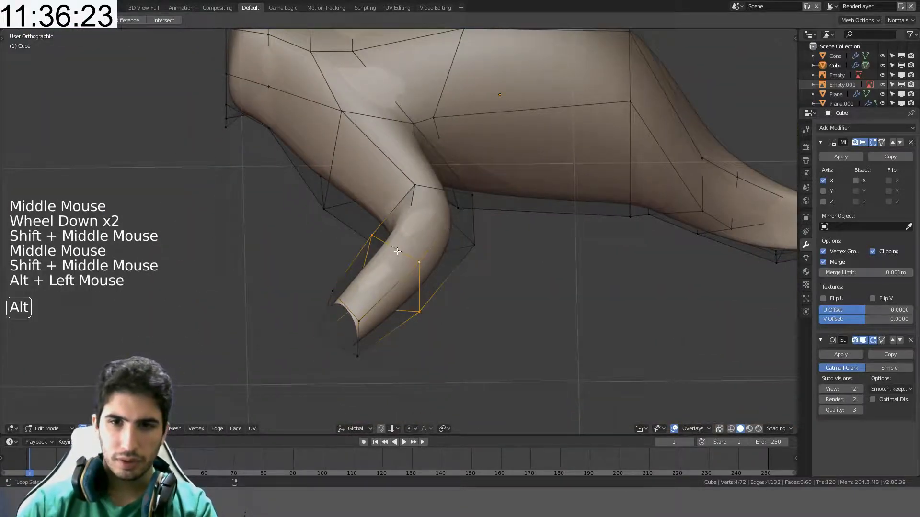
key("ctrl+b")
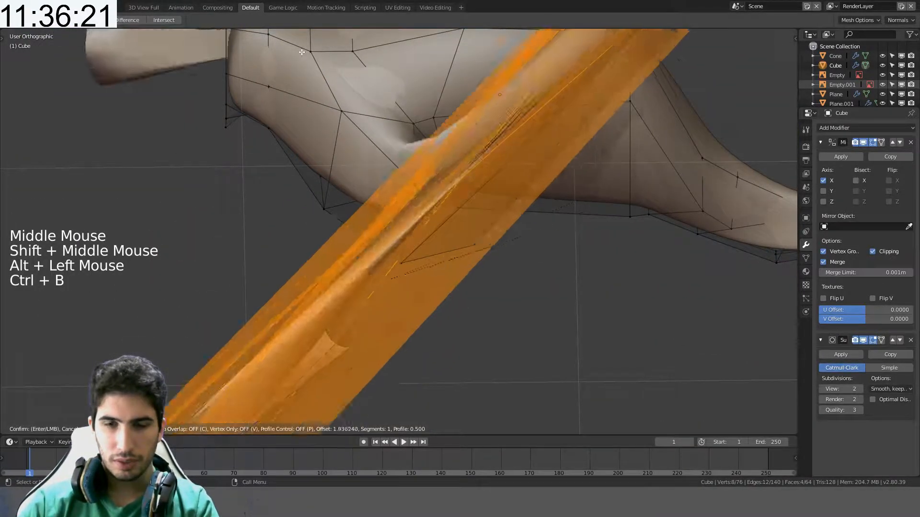
key("Escape")
key("Tab")
key("ctrl+a")
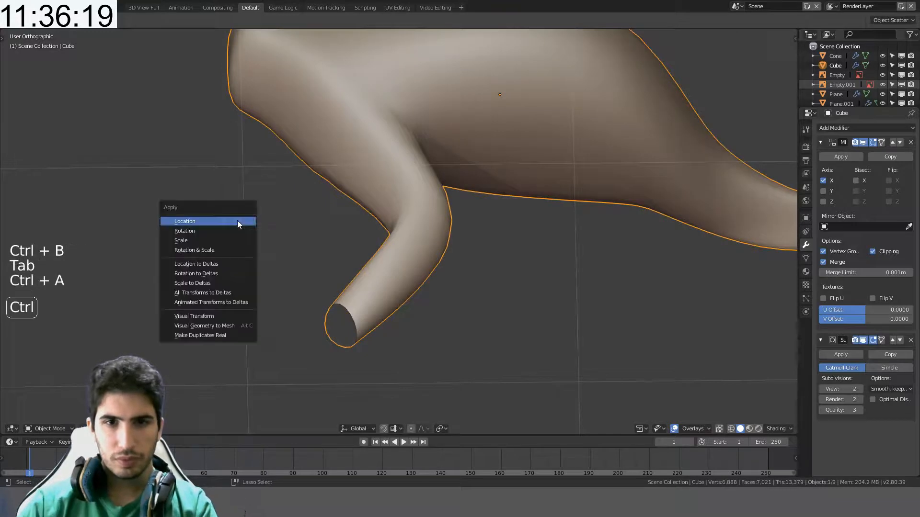
left_click(220, 250)
key("Tab")
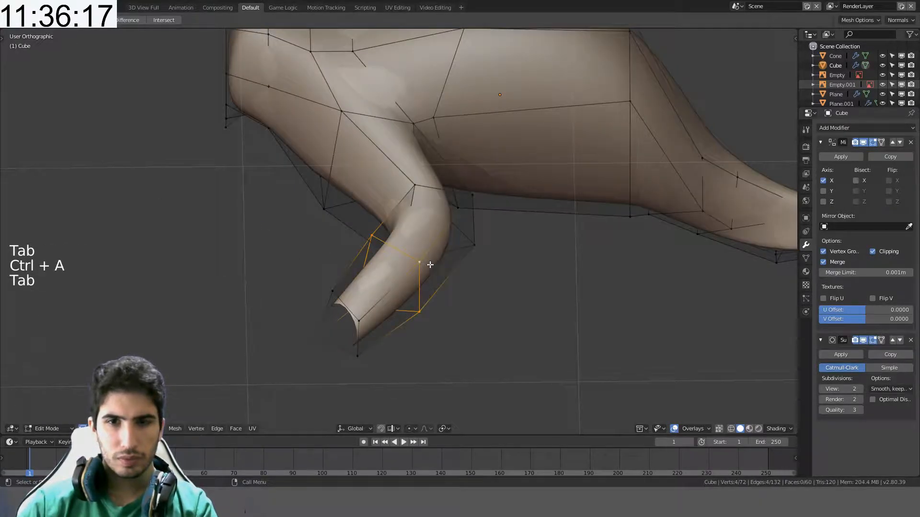
- Bevel the forearm's middle edge loop with 2 segments and an offset of about 0.08
key("ctrl+b")
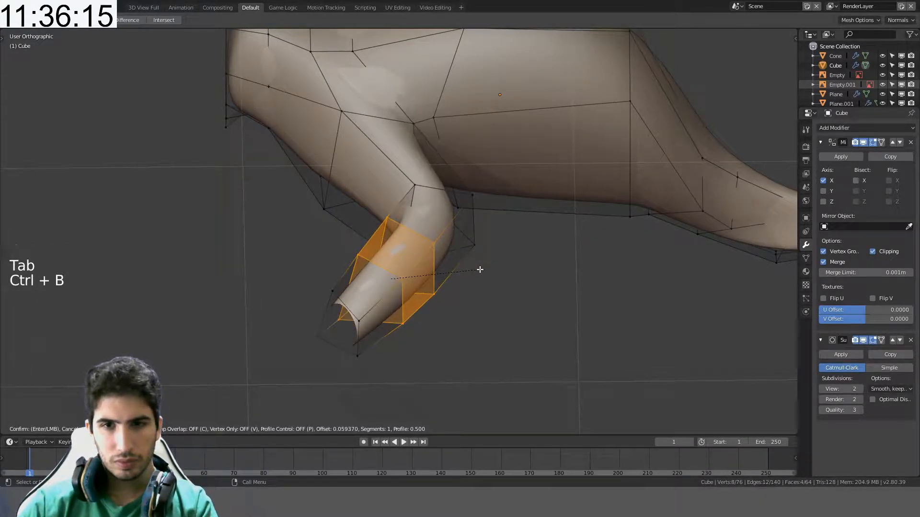
scroll(487, 270, "up", 1)
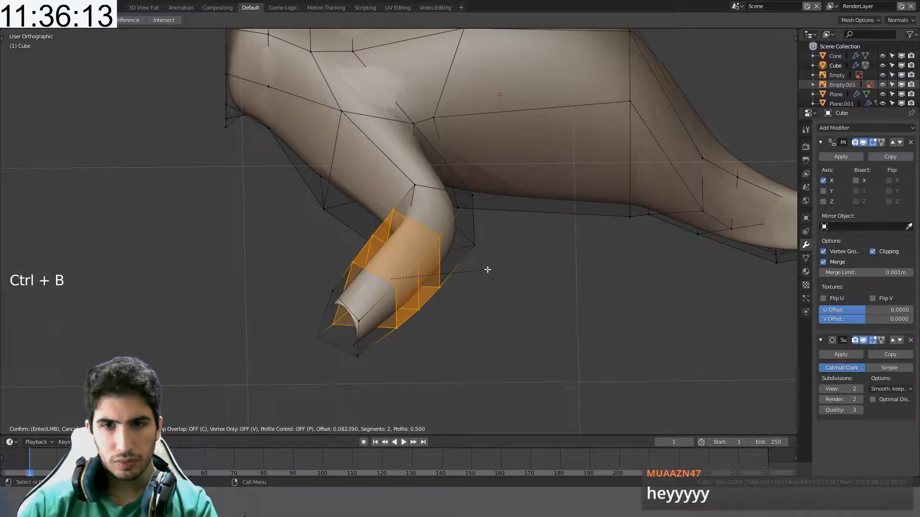
left_click(487, 270)
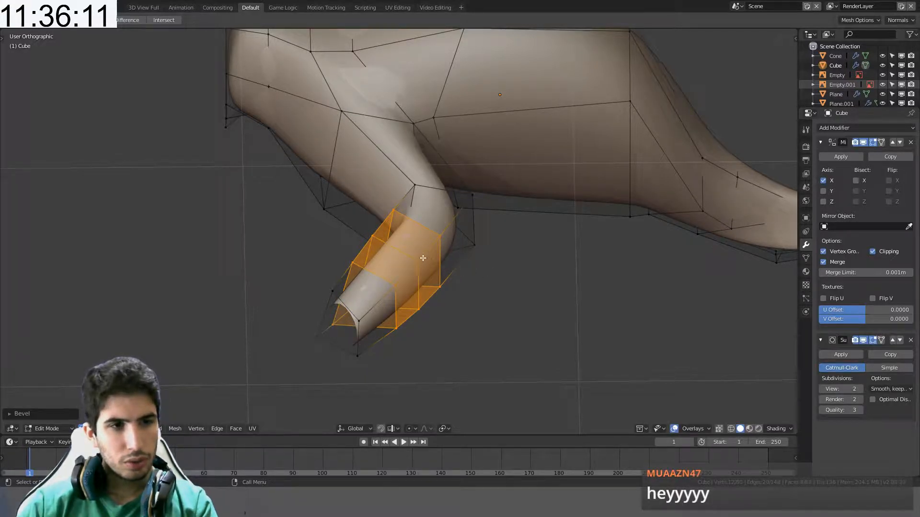
- Select the central loop of the beveled forearm section and fatten it outward along its normals in top view
left_click(401, 252, "alt")
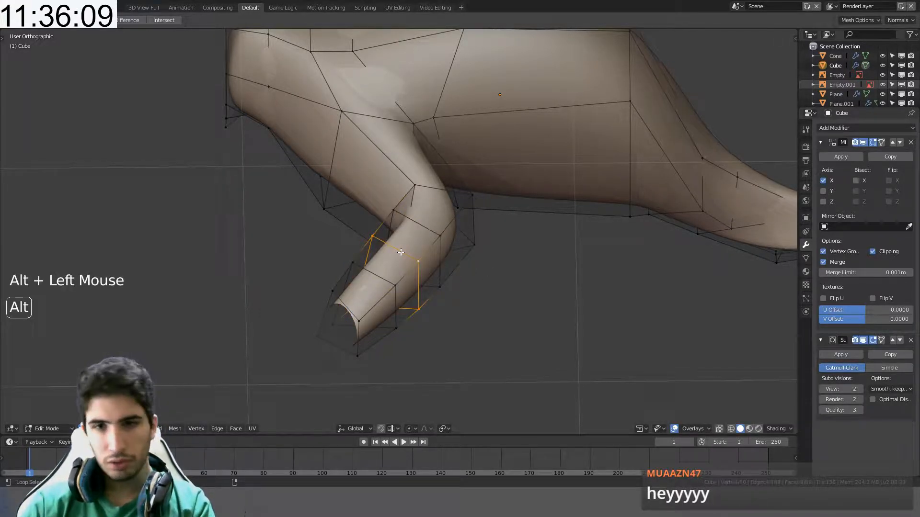
key("s")
key("ctrl")
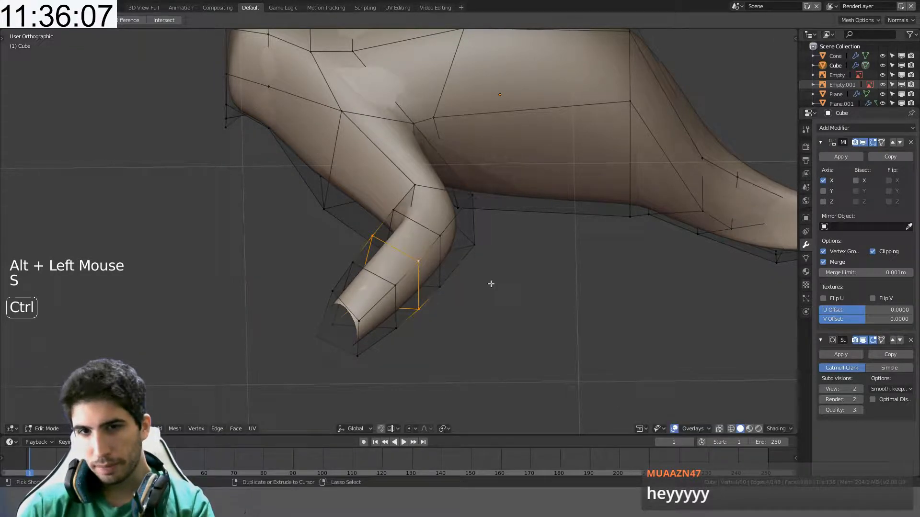
key("KP_7")
middle_click_drag(546, 280, 384, 214, "shift")
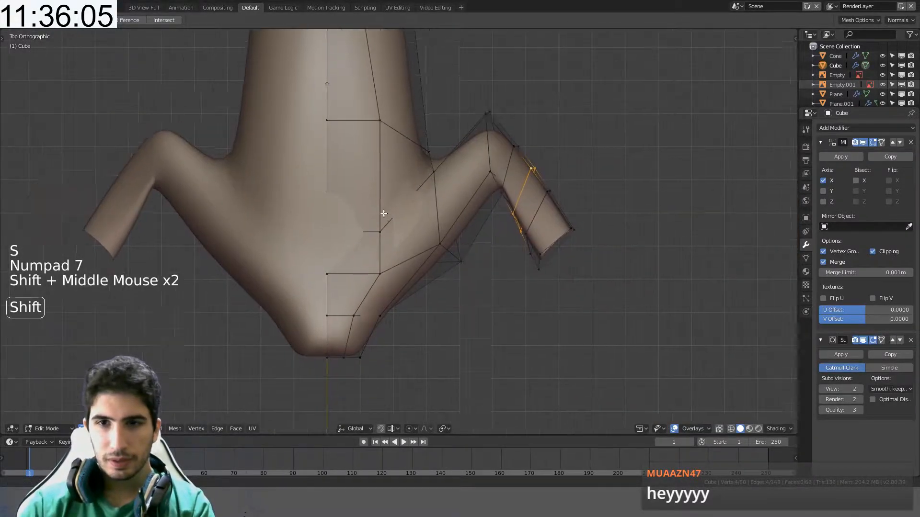
scroll(431, 236, "up", 3)
scroll(430, 236, "up", 1)
middle_click_drag(431, 236, 458, 220, "shift")
key("alt+s")
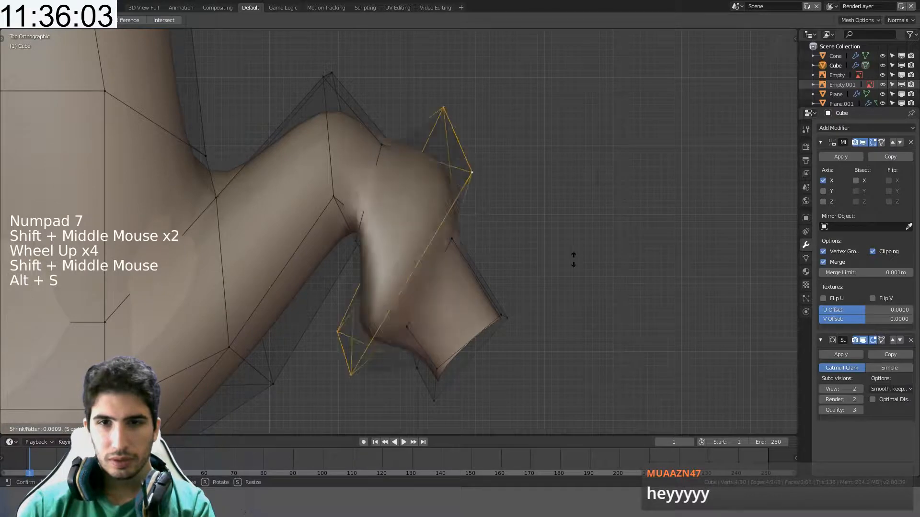
left_click(537, 233)
- Move the fattened forearm loop slightly outward and toward the tail in top view
key("g")
key("ctrl")
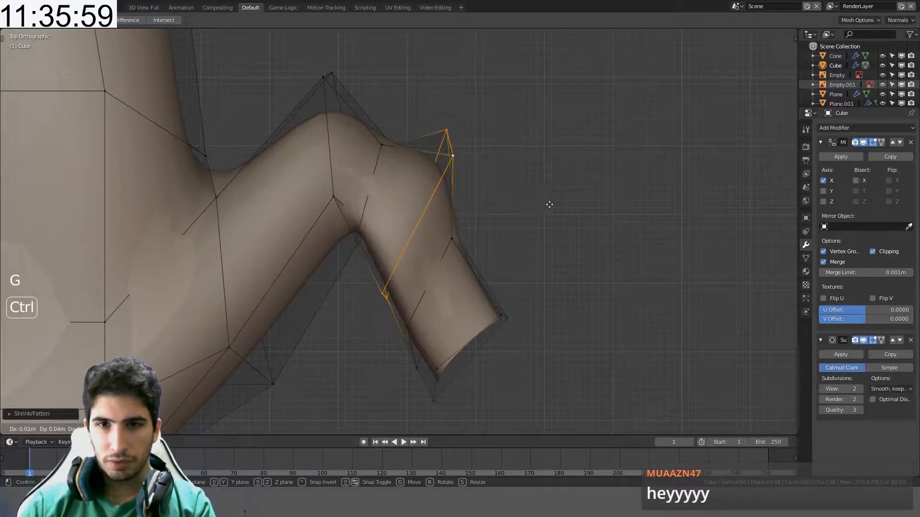
left_click(551, 210)
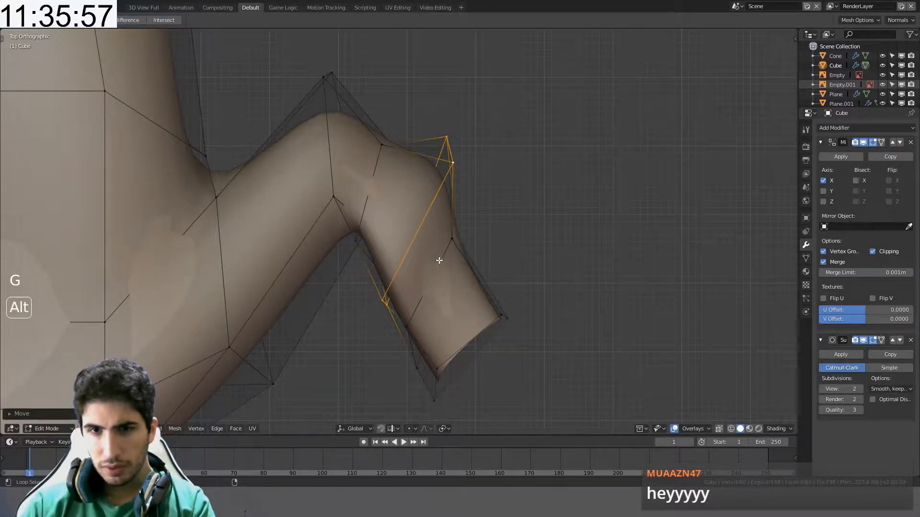
- Try dissolving the beveled loop nearest the forearm's open end, and undo it
left_click(412, 305, "alt")
left_click(484, 238)
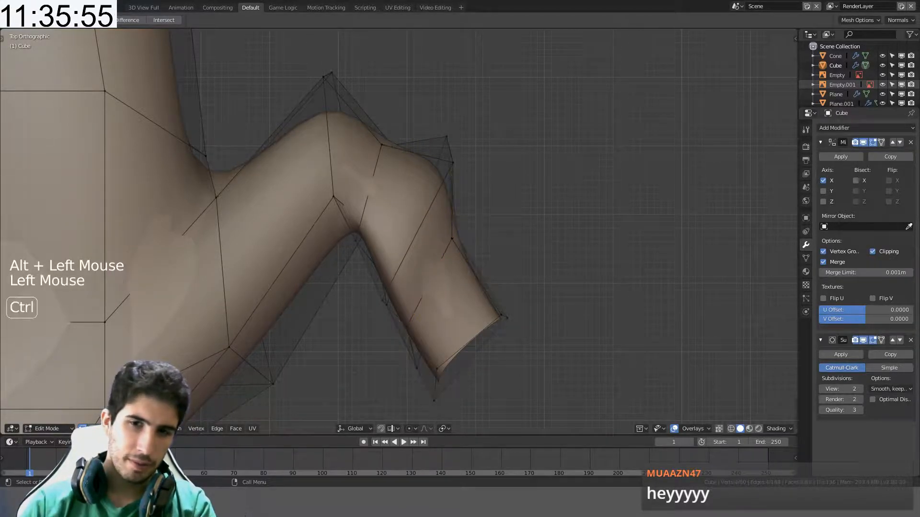
left_click(413, 300, "alt")
key("ctrl+x")
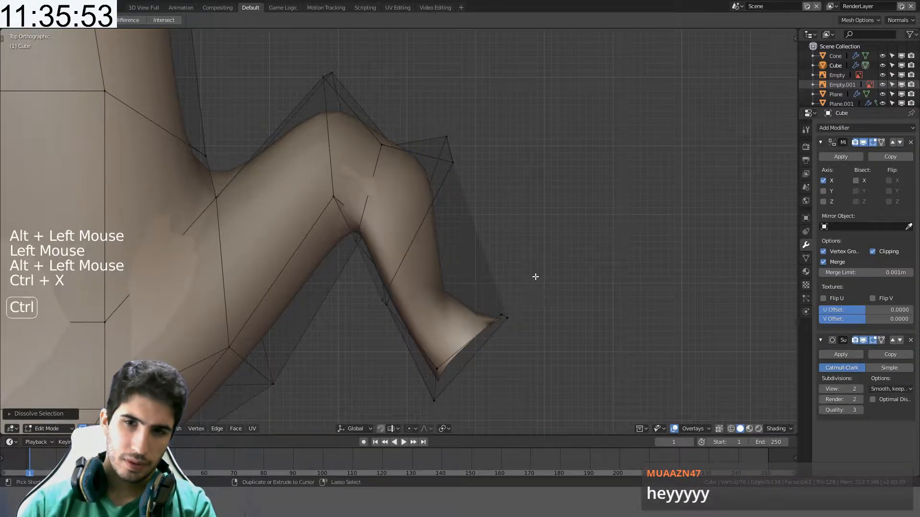
key("ctrl+z")
- Edge-slide the lower forearm loop down until it sits close to the arm's open end
middle_click_drag(535, 276, 480, 275)
key("g")
key("g")
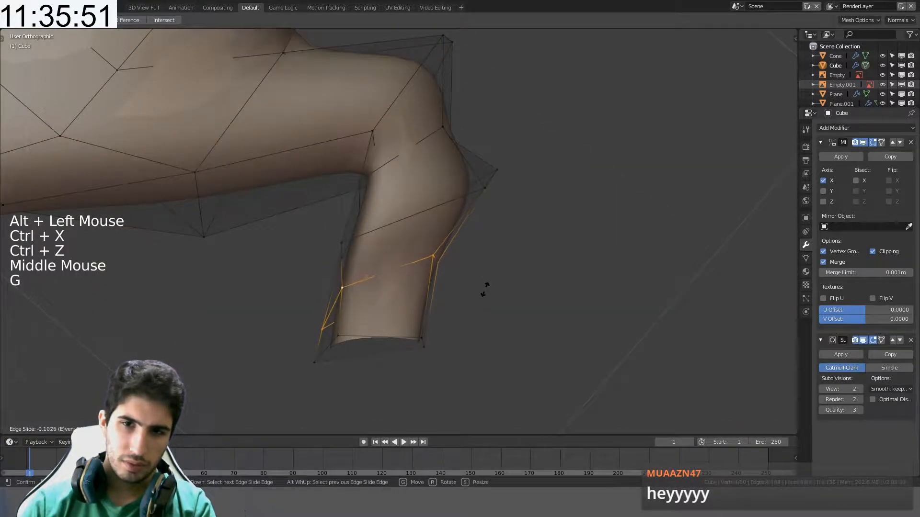
left_click(478, 360)
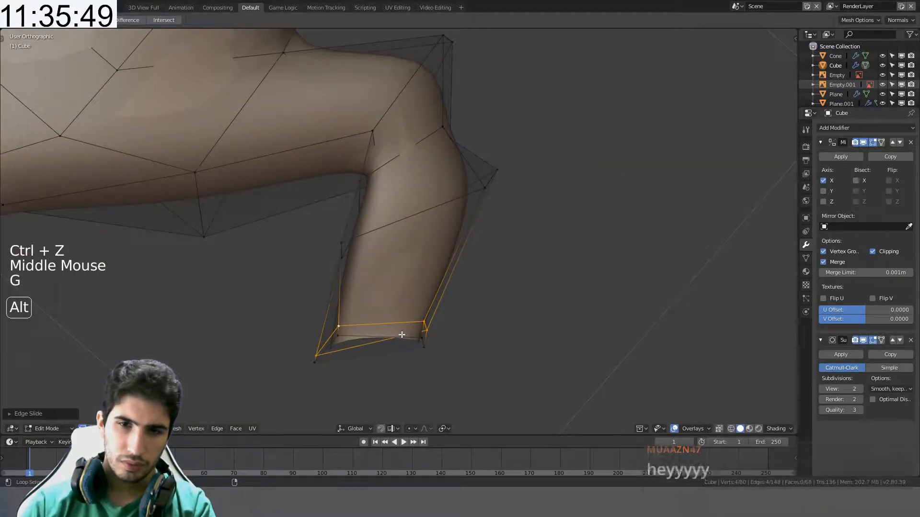
- Try dissolving the edge loop at the forearm's open end, undo it, and return to solid shading
left_click(442, 333, "alt")
key("ctrl+x")
mouse_move(467, 325)
middle_mouse_down()
mouse_move(468, 290)
mouse_move(464, 306)
middle_mouse_up()
key("z")
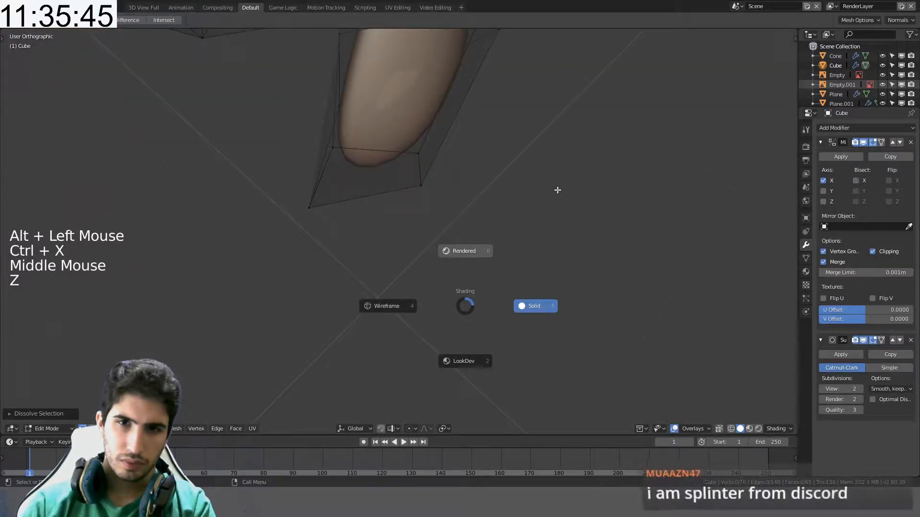
key("ctrl+z")
key("z")
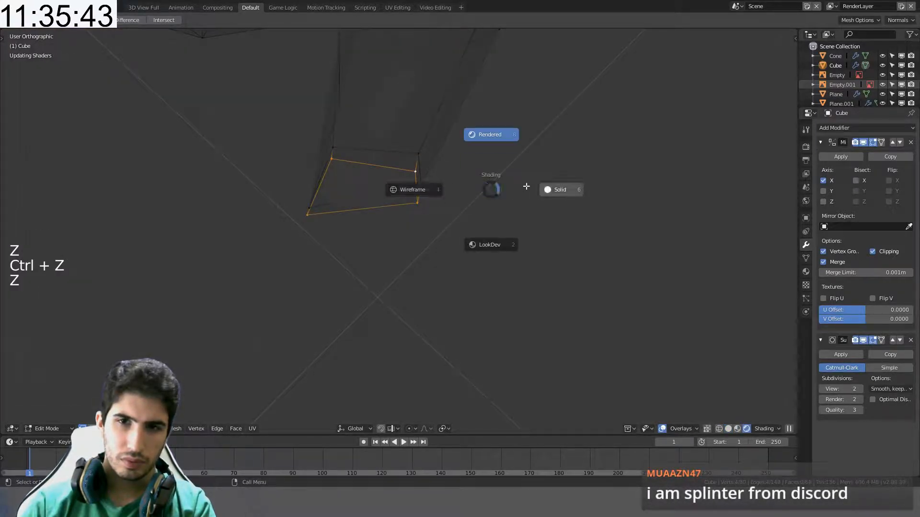
left_click(555, 190)
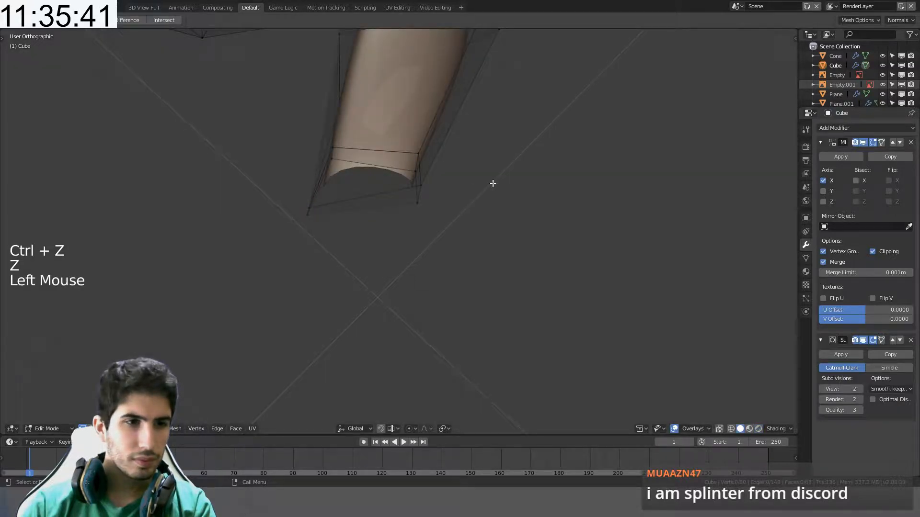
- Dissolve the extra edge loop just above the forearm's open end, working in edge select mode
middle_click_drag(495, 182, 458, 339, "shift")
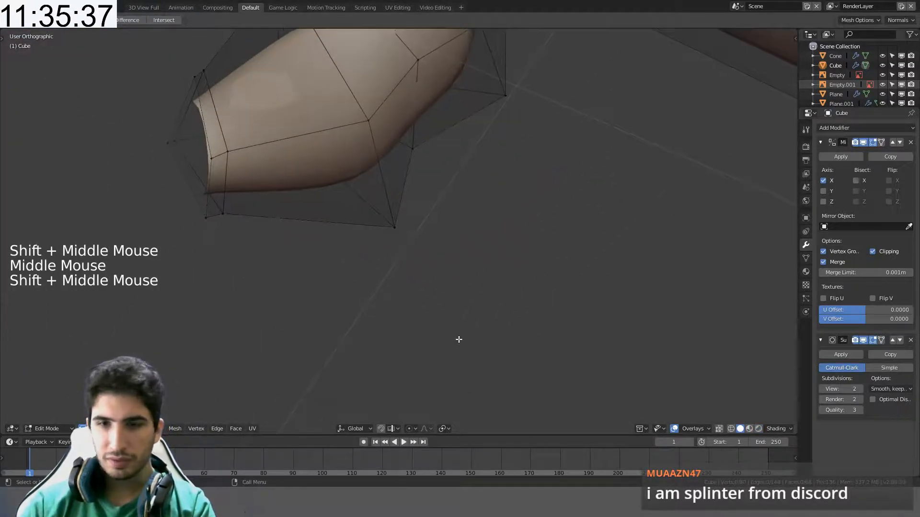
key("KP_3")
scroll(456, 325, "down", 8)
middle_click_drag(398, 234, 396, 312, "shift")
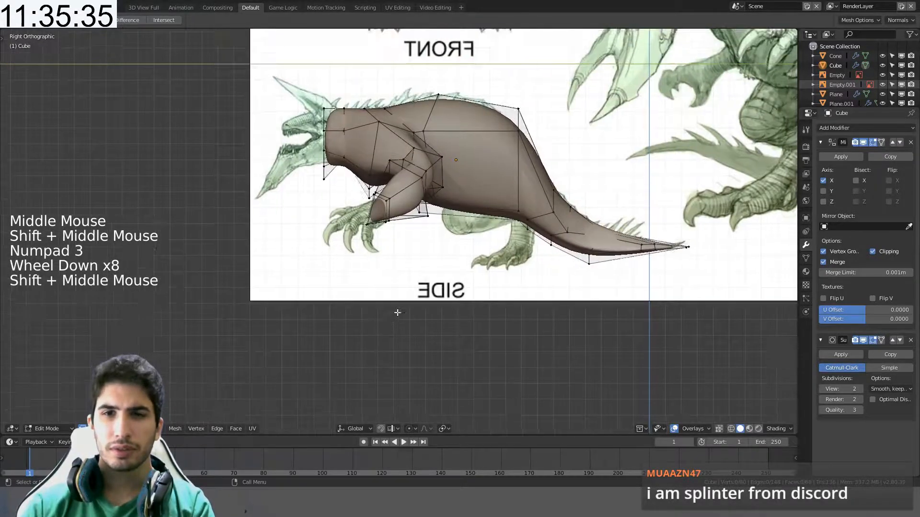
scroll(433, 232, "up", 8)
middle_click_drag(440, 221, 453, 346, "shift")
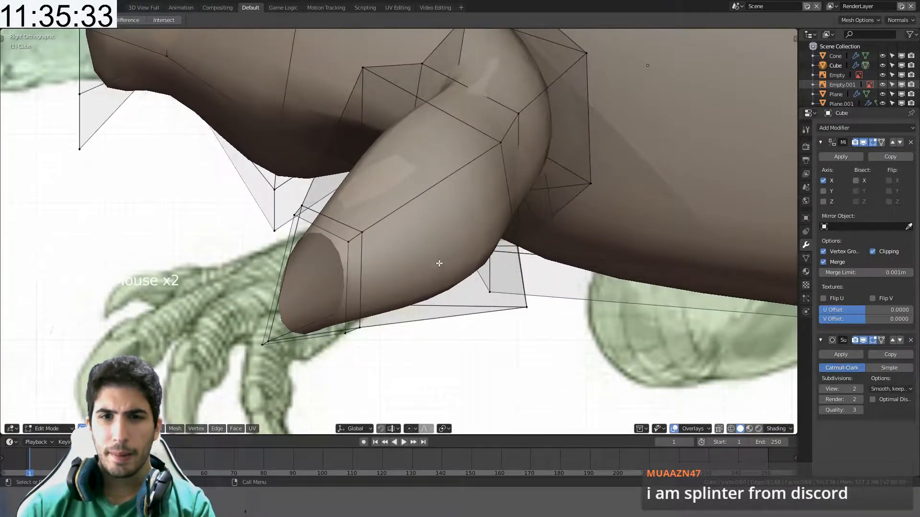
left_click(356, 244, "alt")
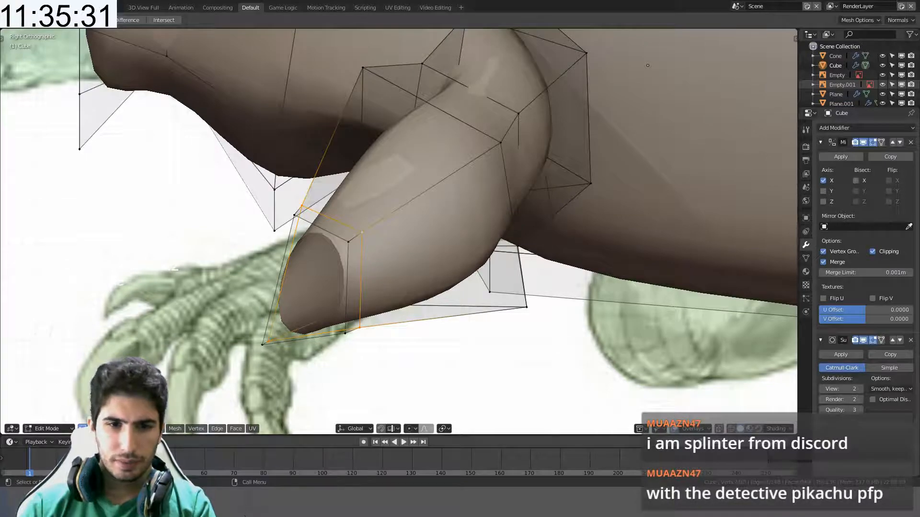
key("2")
key("ctrl+x")
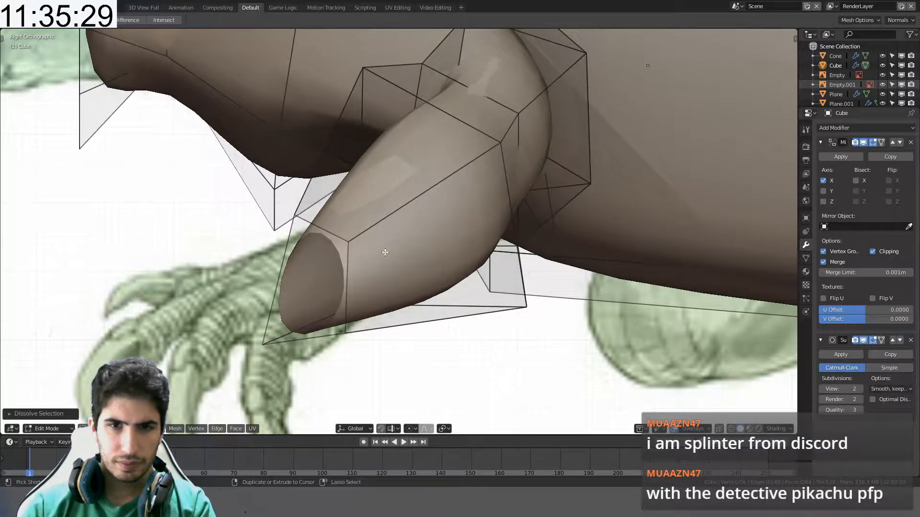
- Select the edge loop around the thickest part of the forearm and round it with LoopTools Circle
middle_click_drag(384, 253, 257, 354)
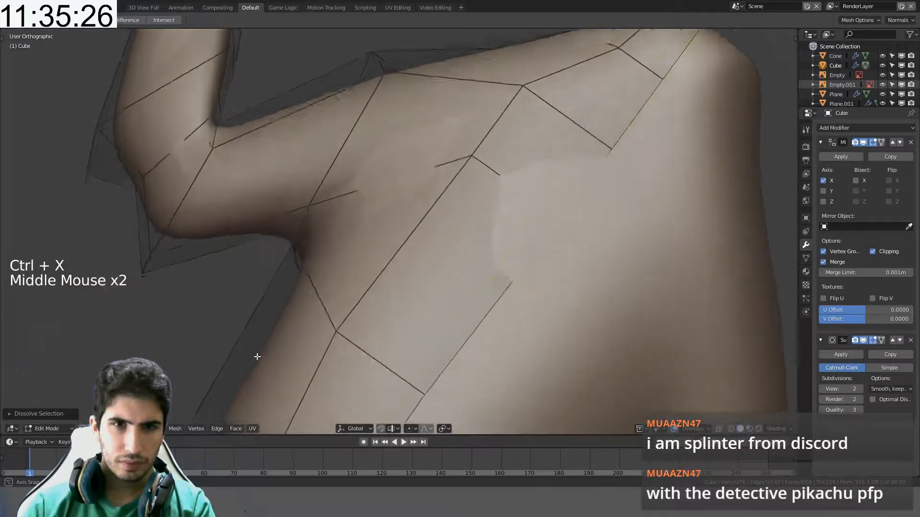
middle_click_drag(299, 277, 420, 402, "shift")
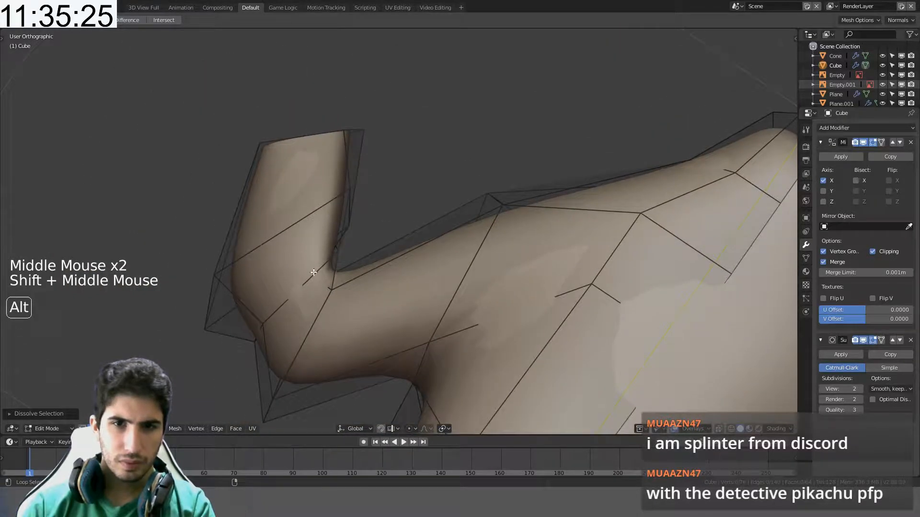
left_click(290, 219, "alt")
right_click(345, 210)
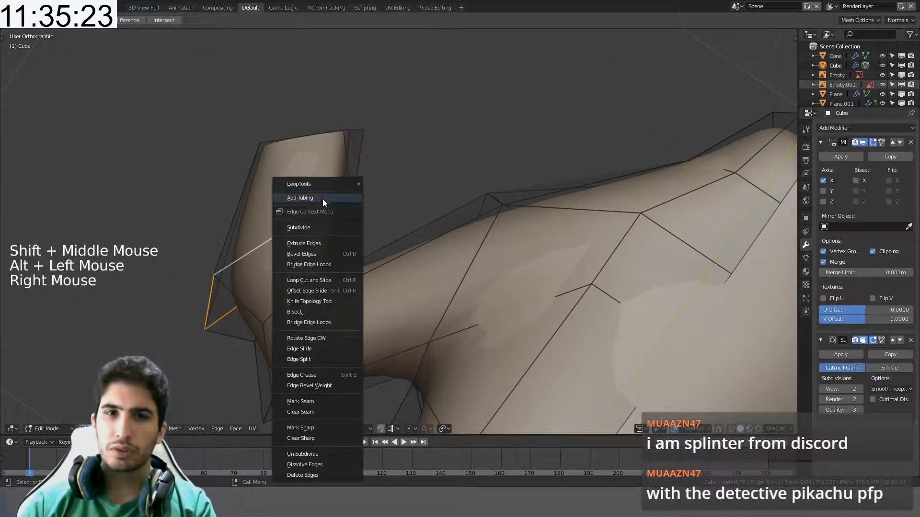
mouse_move(341, 185)
left_click(385, 193)
- Select the forearm edge loop just below the elbow and round it with LoopTools Circle
middle_click_drag(372, 189, 205, 156)
middle_click_drag(504, 169, 436, 283, "shift")
left_click(307, 217, "alt")
right_click(306, 218)
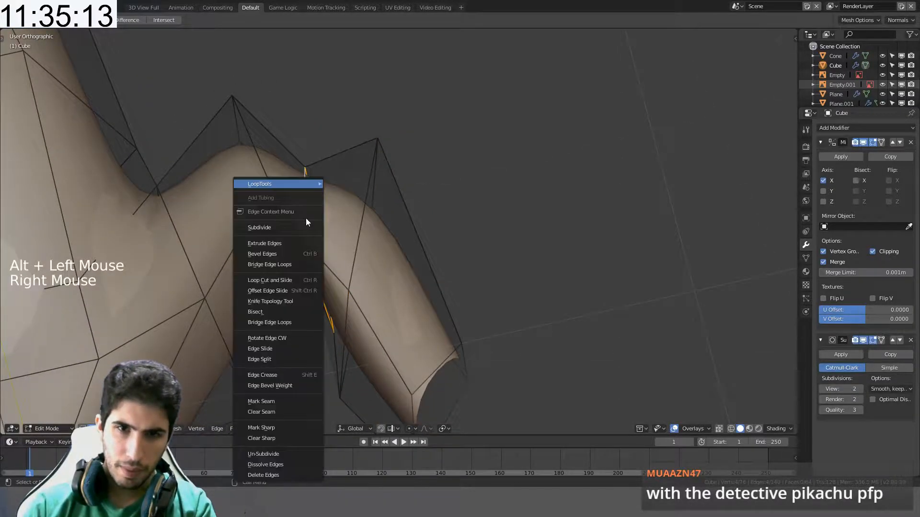
mouse_move(301, 184)
left_click(345, 192)
- Move the rounded loop below the elbow about 0.01 m in X and 0.12 m in Y in top view
middle_click_drag(344, 193, 230, 201)
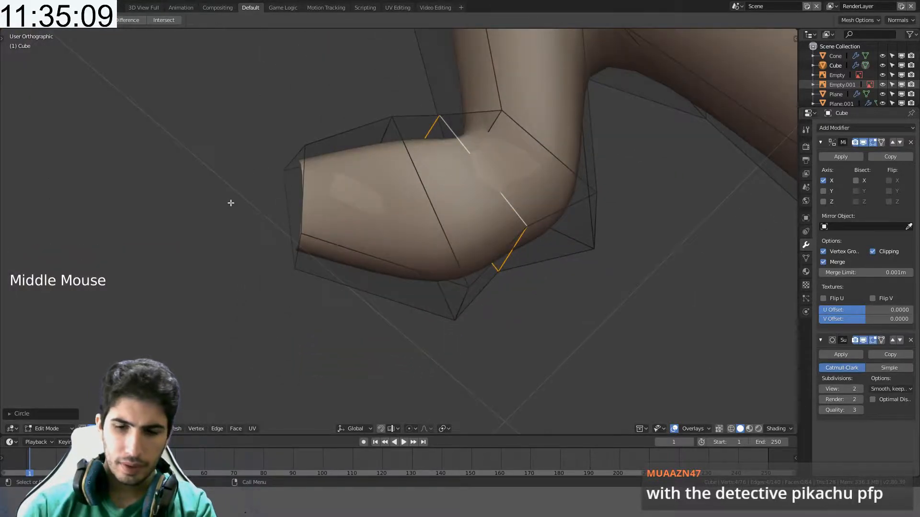
key("KP_7")
key("g")
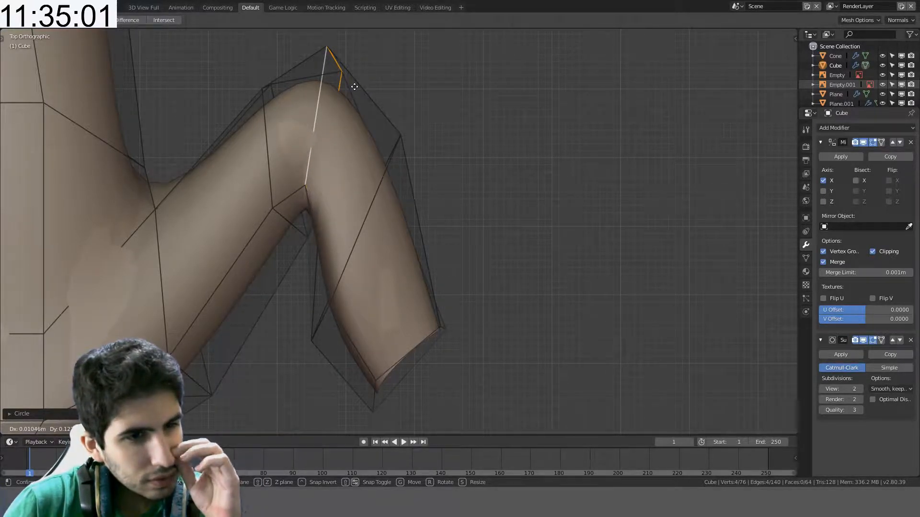
key("ctrl")
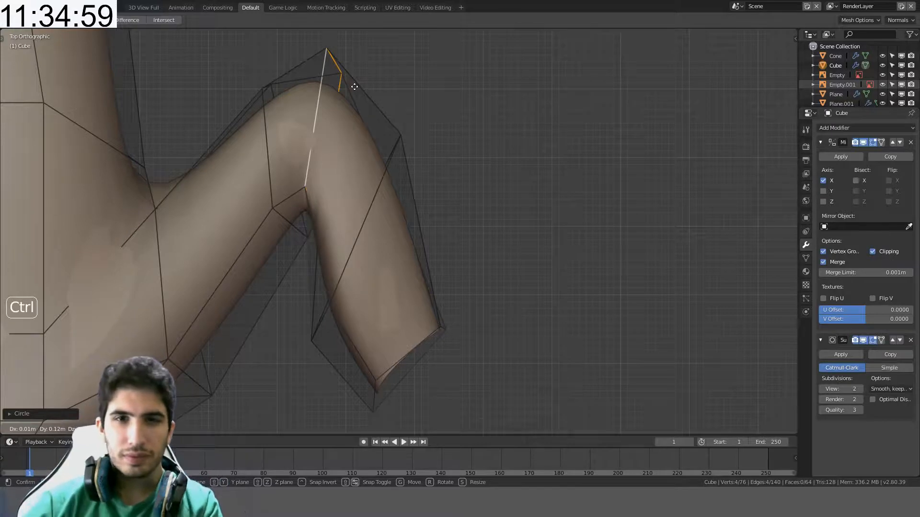
left_click(355, 86)
middle_click_drag(479, 225, 354, 135)
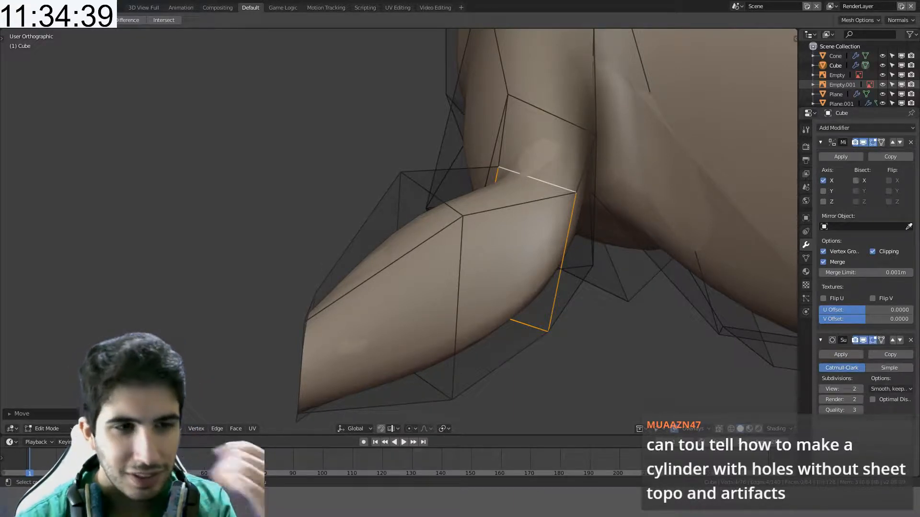
- Return to object mode and hide every object in the scene to clear the workspace
scroll(514, 151, "down", 4)
key("Tab")
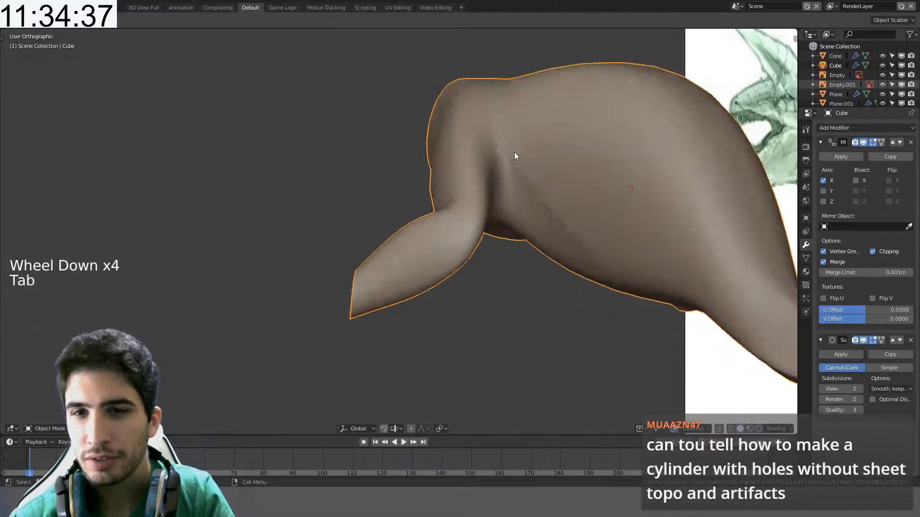
scroll(508, 178, "down", 8)
key("KP_3")
middle_click_drag(607, 146, 415, 165, "shift")
key("a")
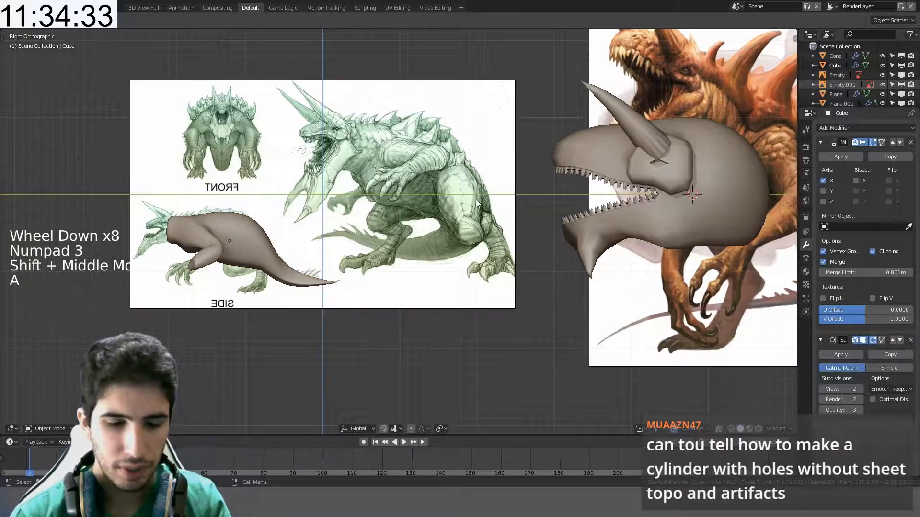
key("h")
left_click(499, 350)
key("a")
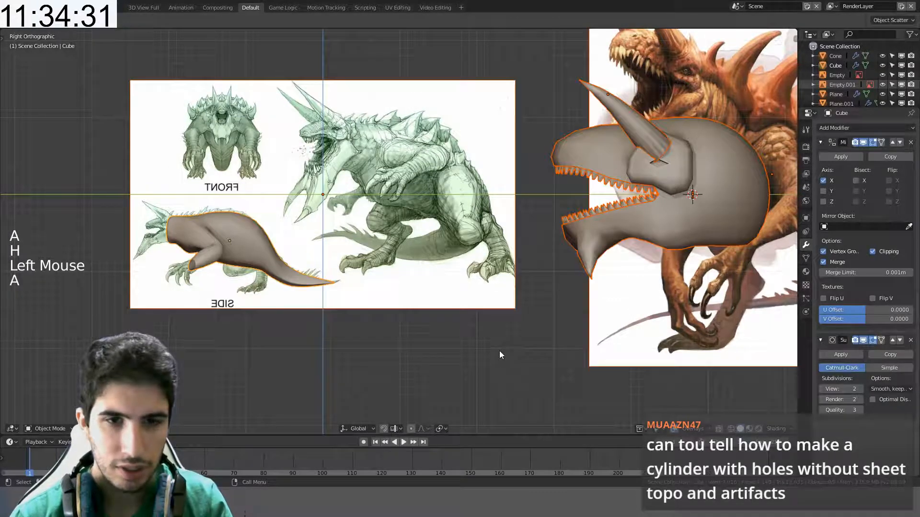
key("a")
key("a")
key("a")
key("a")
key("a")
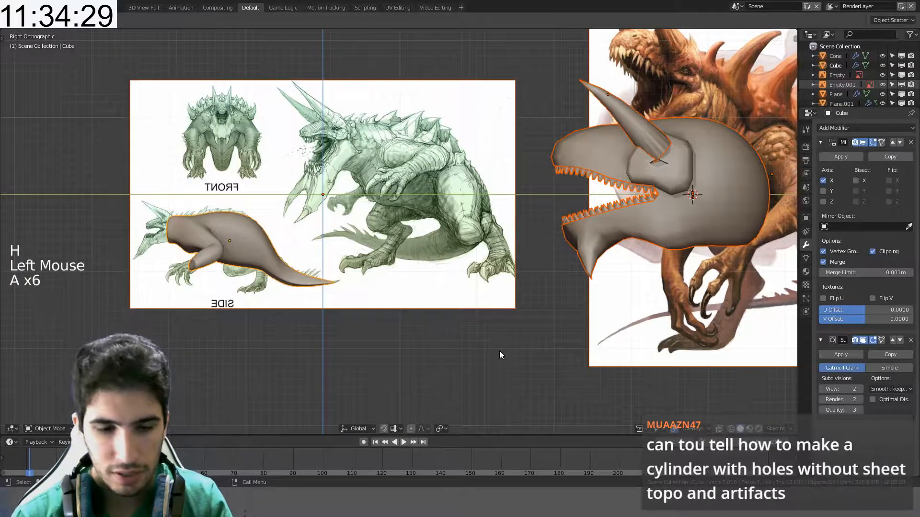
key("h")
- Reset the 3D cursor to the world origin, add a mesh cylinder and raise it until its base rests on the origin
scroll(475, 236, "down", 3)
key("shift+c")
scroll(416, 199, "up", 2)
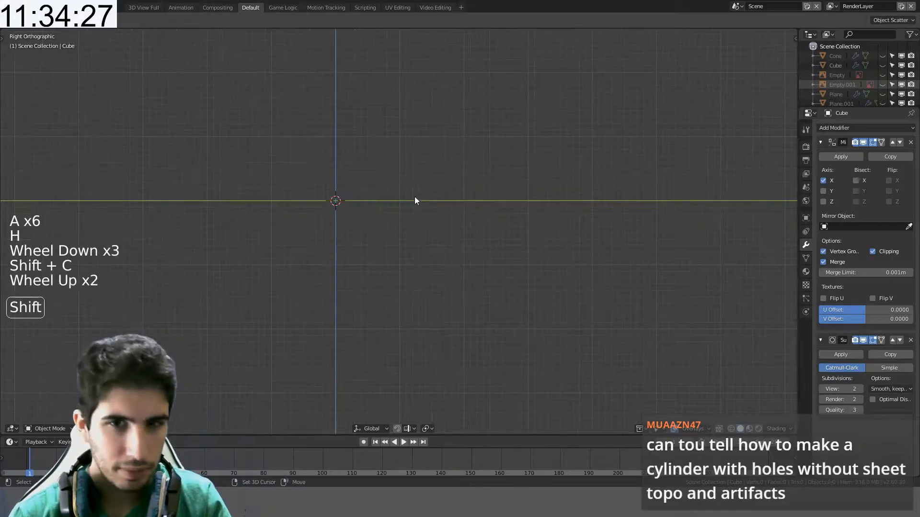
middle_click_drag(417, 199, 488, 263, "shift")
key("shift+a")
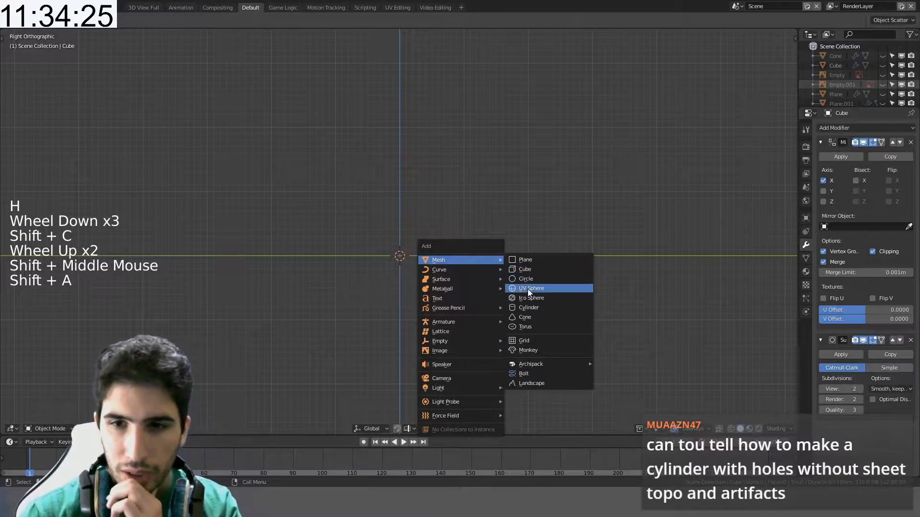
left_click(528, 308)
scroll(488, 266, "up", 3)
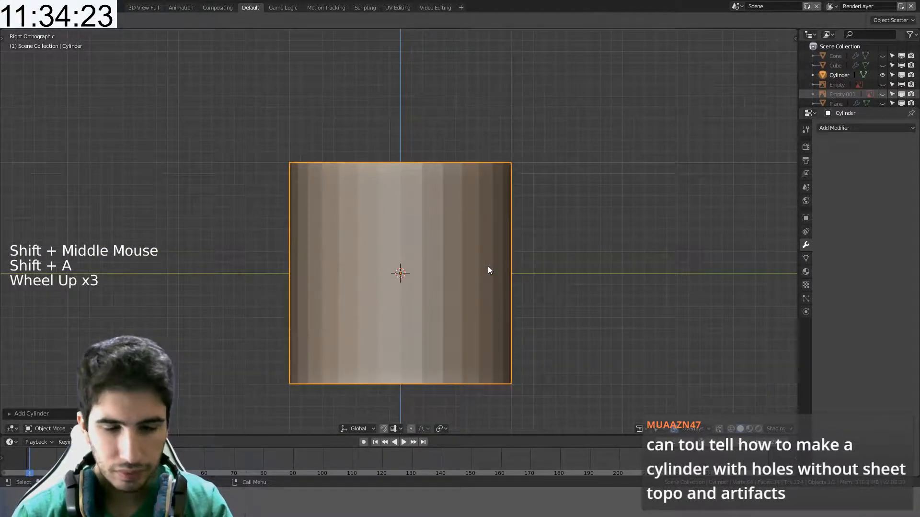
key("g")
left_click(489, 151)
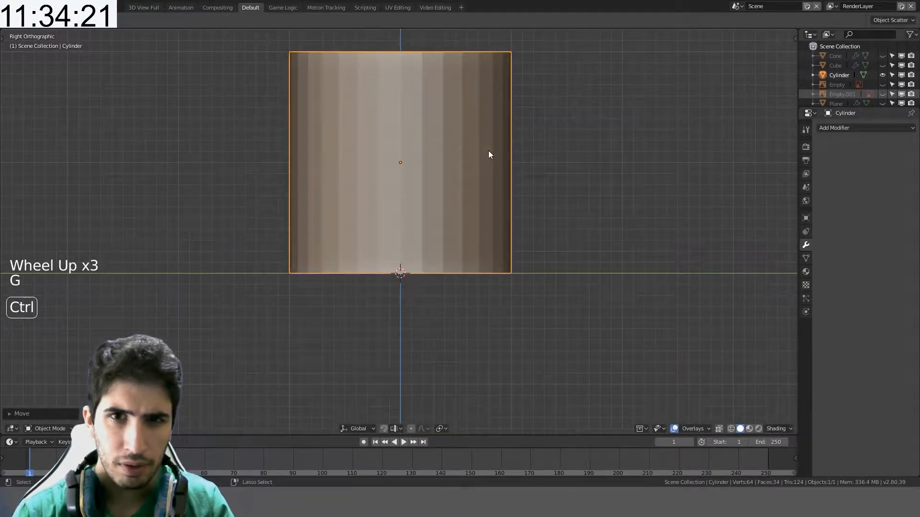
- Shade the faces of the new cylinder smooth
key("Tab")
middle_click_drag(489, 154, 561, 170, "shift")
key("ctrl+f")
left_click(474, 190)
key("Tab")
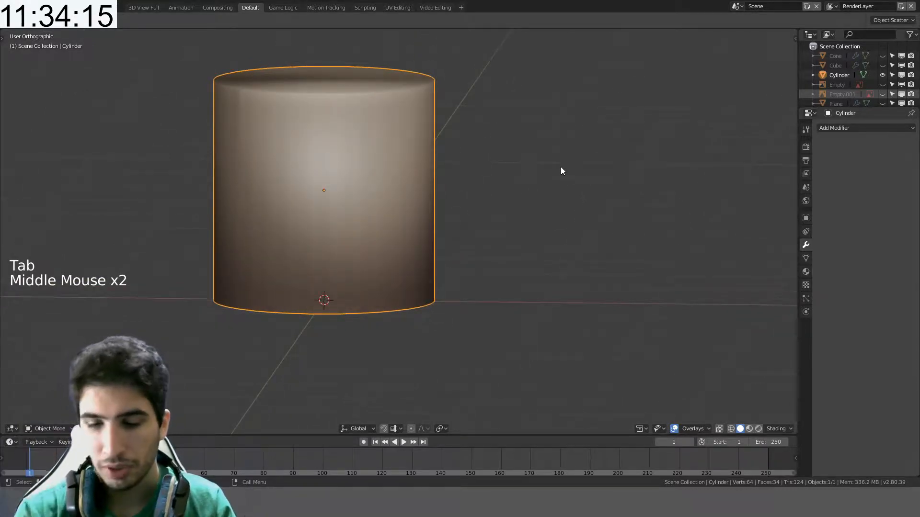
key("KP_1")
key("Tab")
key("Tab")
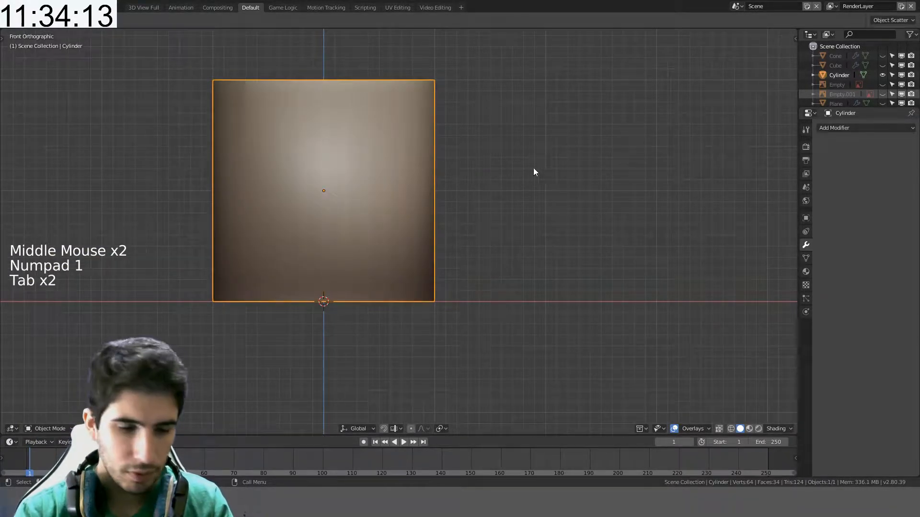
- Duplicate the cylinder, rotate the copy 90° in front view and thin it to about a tenth of its diameter, keeping its length
key("shift+d")
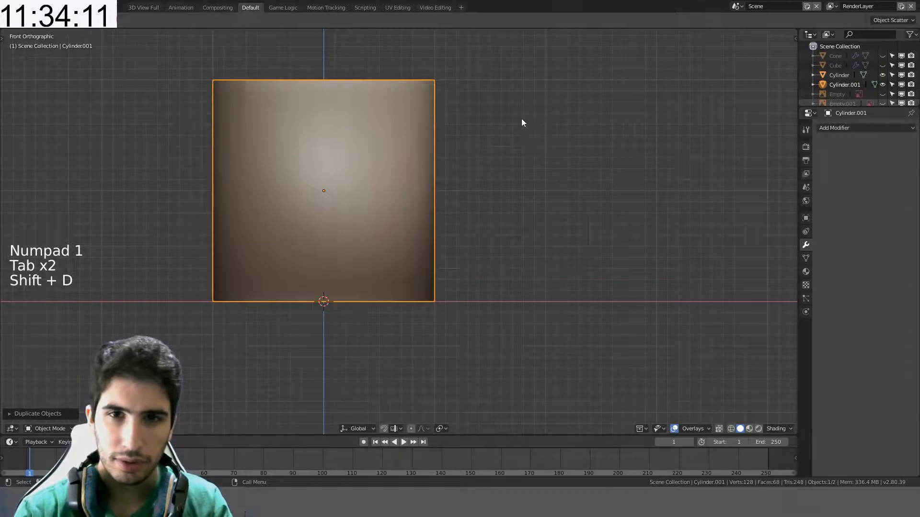
key("r")
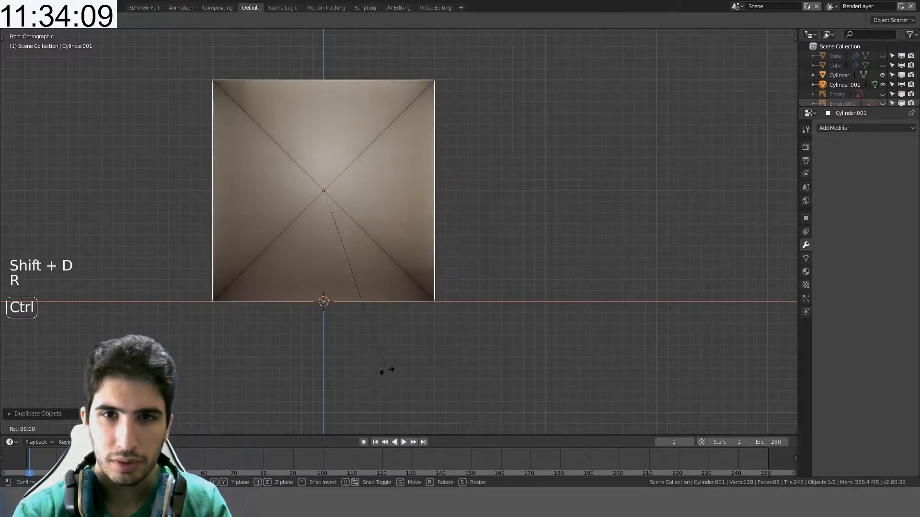
left_click(382, 372)
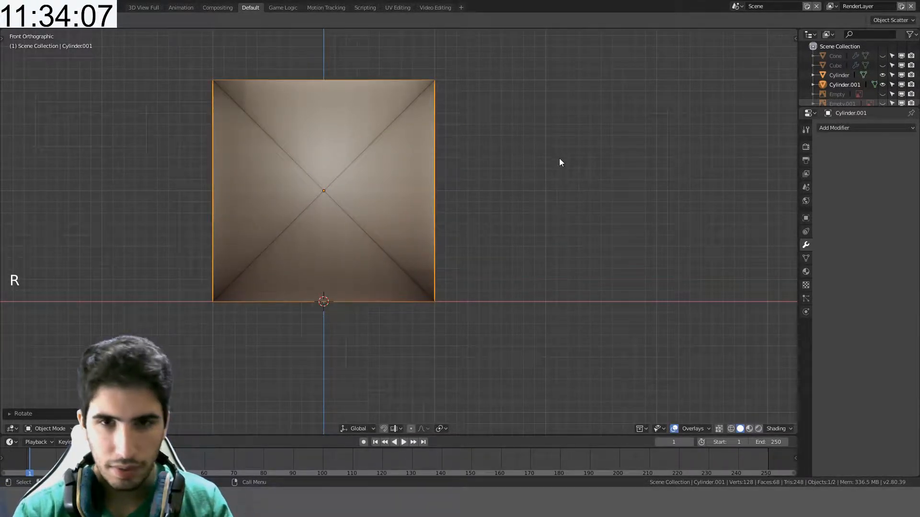
key("s")
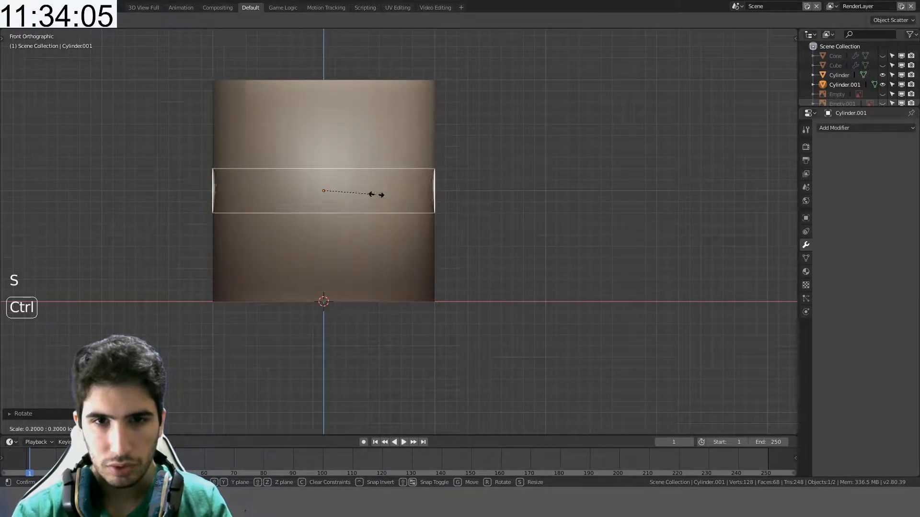
left_click(341, 196)
- Stretch the thin cylinder lengthwise to about 1.4 times its length, so it protrudes from both sides of the large cylinder
middle_click_drag(339, 197, 521, 188)
key("s")
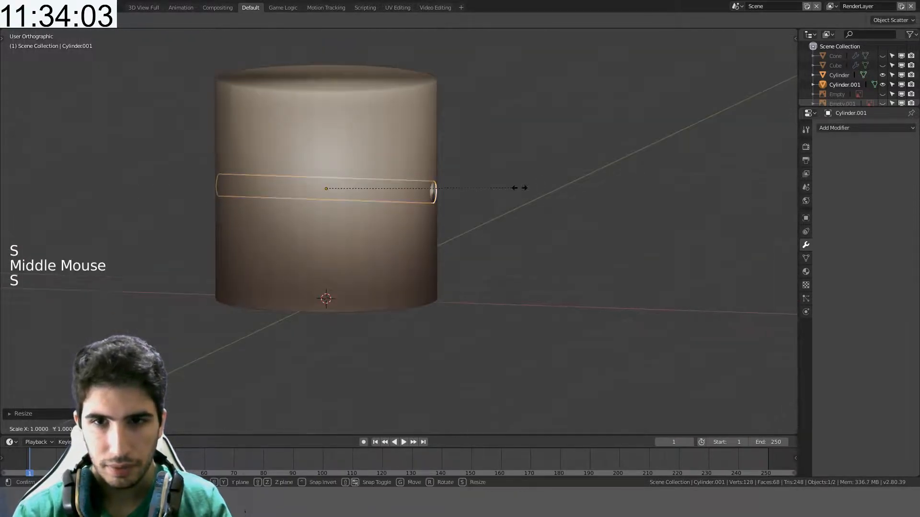
left_click(602, 197)
middle_click_drag(601, 197, 512, 219)
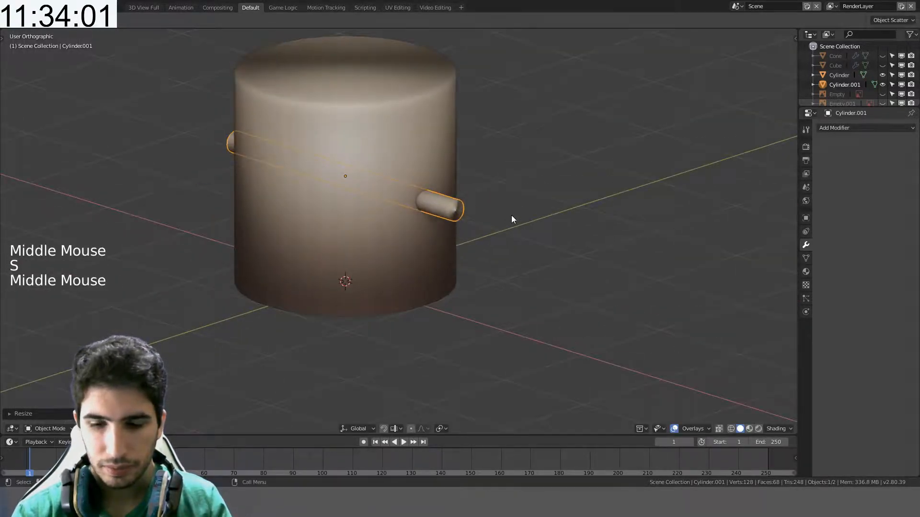
key("KP_7")
key("KP_1")
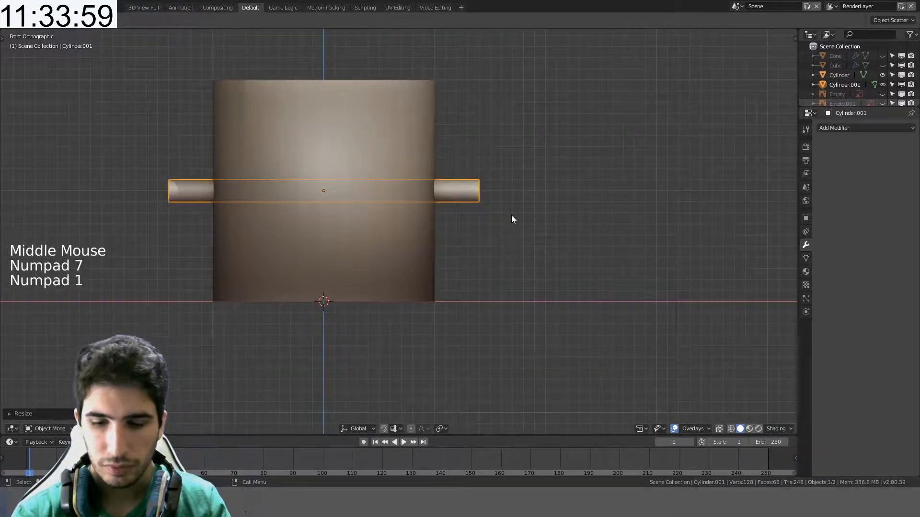
key("KP_3")
key("shift+d")
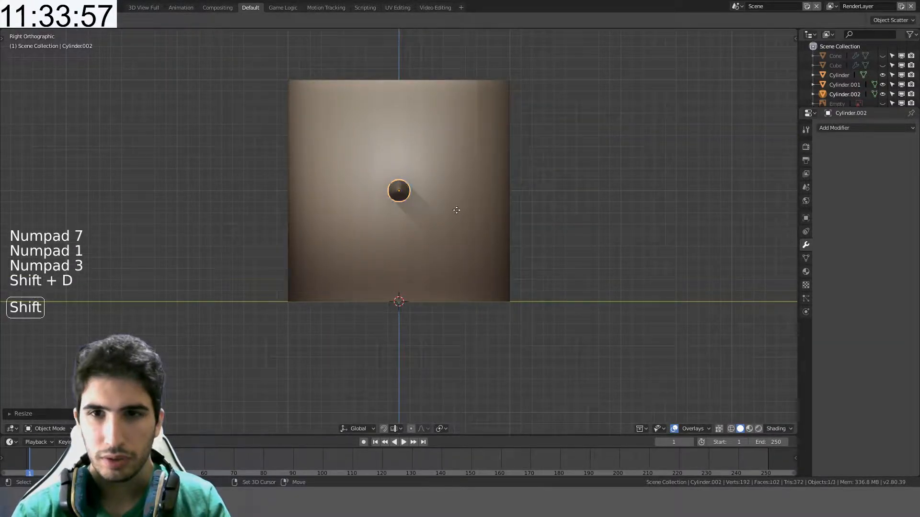
right_click(501, 169)
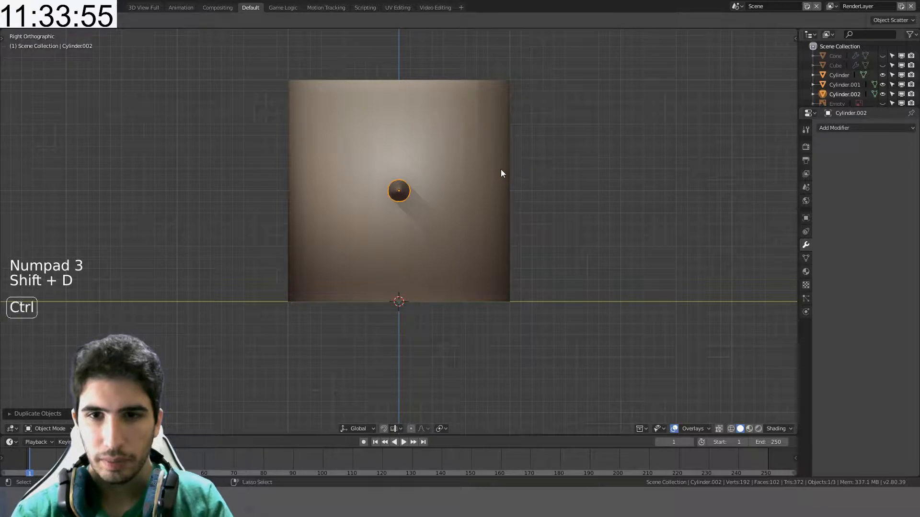
key("ctrl+z")
- Duplicate the thin cylinder six times within its own mesh, scattering the copies across the large cylinder's side in right view
key("Tab")
key("shift+d")
left_click(540, 134)
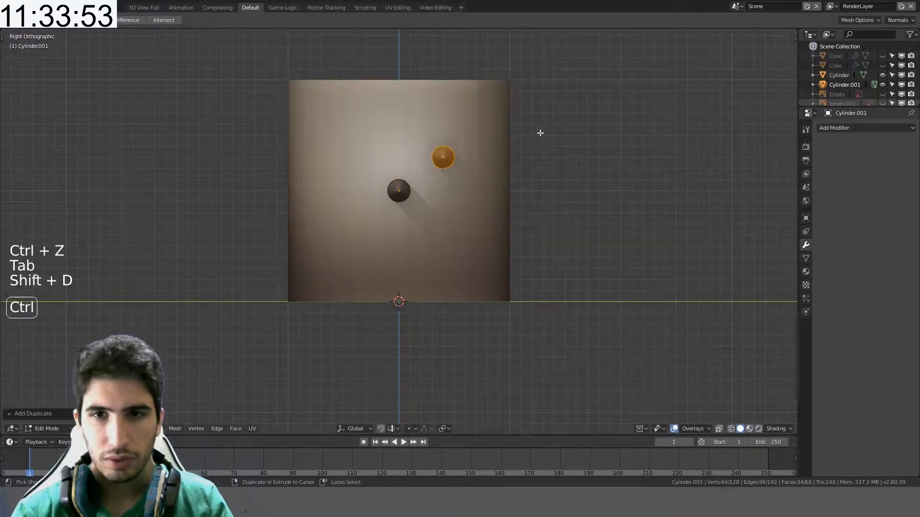
key("shift+d")
left_click(432, 123)
key("shift+d")
left_click(409, 243)
key("shift+d")
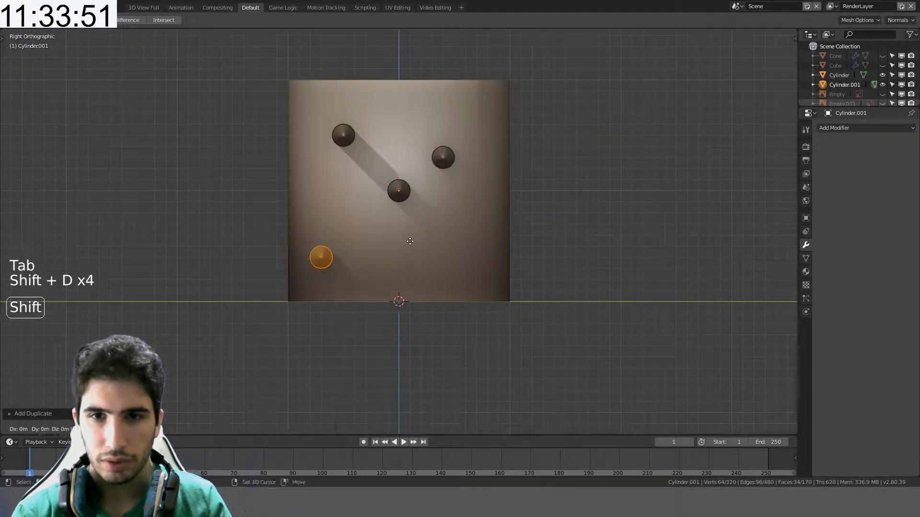
left_click(520, 255)
key("shift+d")
left_click(441, 199)
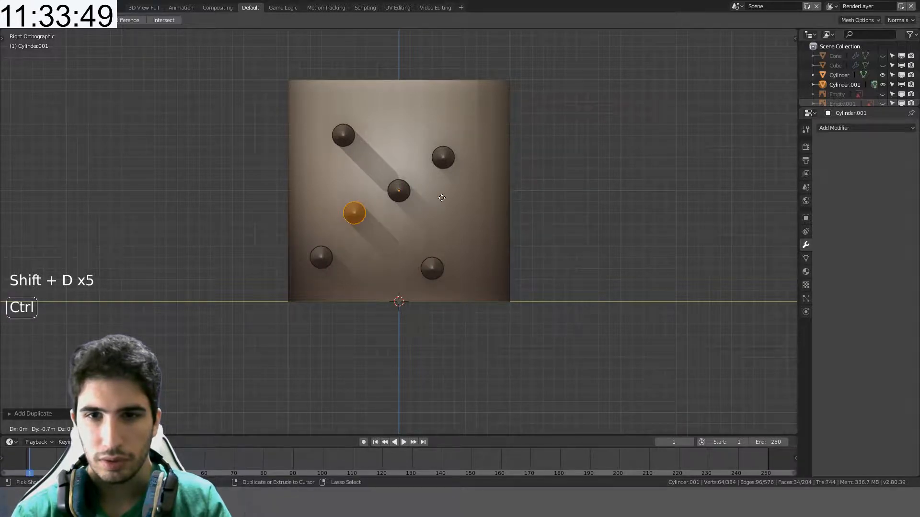
key("shift+d")
key("Tab")
- Subtract the thin cylinders from the large cylinder with a Boolean difference
middle_click_drag(486, 110, 507, 136)
key("ctrl+KP_Subtract")
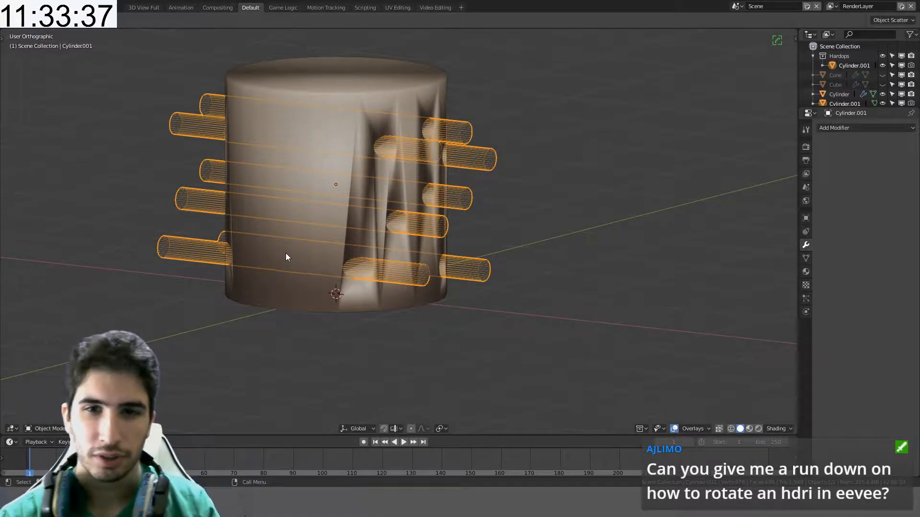
middle_click_drag(286, 257, 387, 242)
scroll(473, 202, "up", 3)
middle_click_drag(473, 202, 482, 187, "shift")
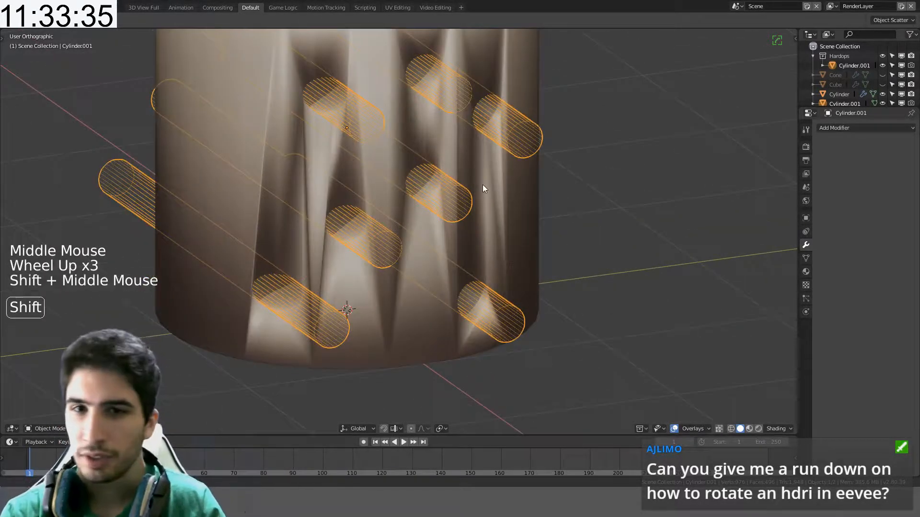
scroll(437, 231, "down", 2)
middle_click_drag(437, 231, 406, 236)
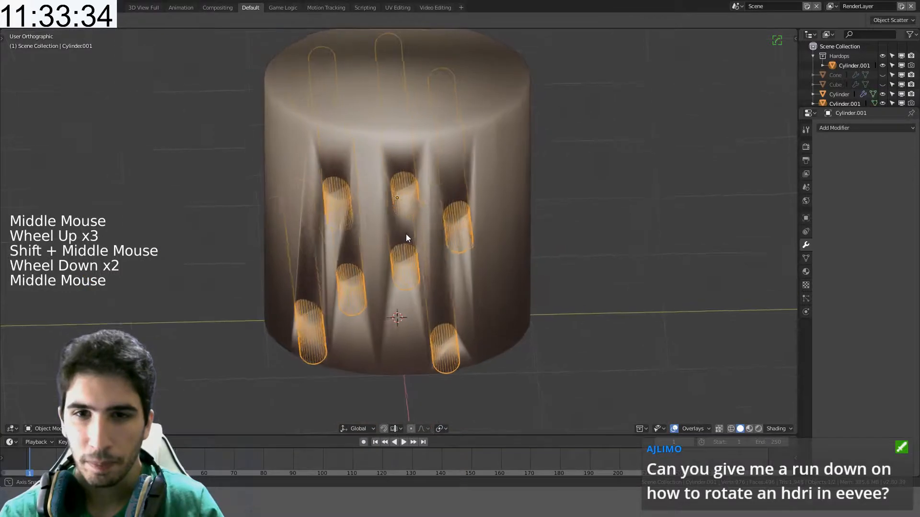
- Select all the geometry of the thin cutter cylinders and mark their edges sharp
left_click(453, 138)
key("Tab")
key("Tab")
left_click(404, 197)
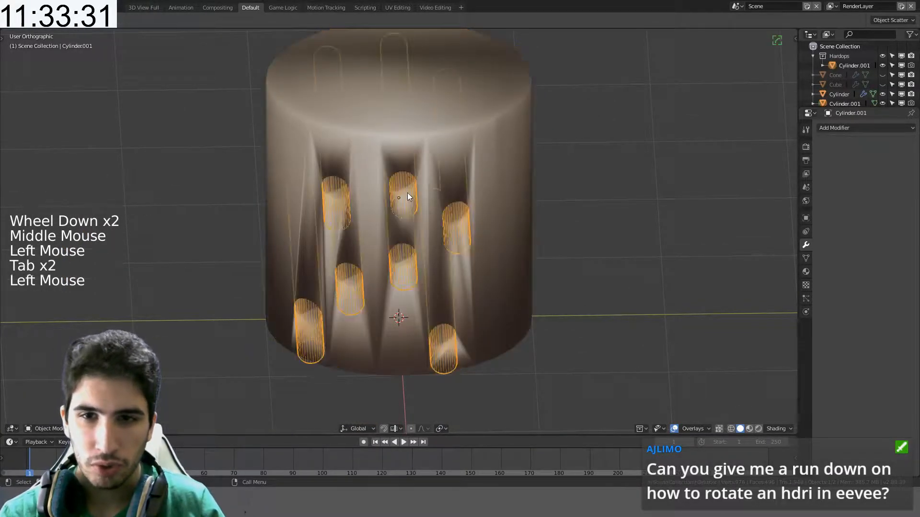
key("Tab")
middle_click_drag(454, 192, 388, 245)
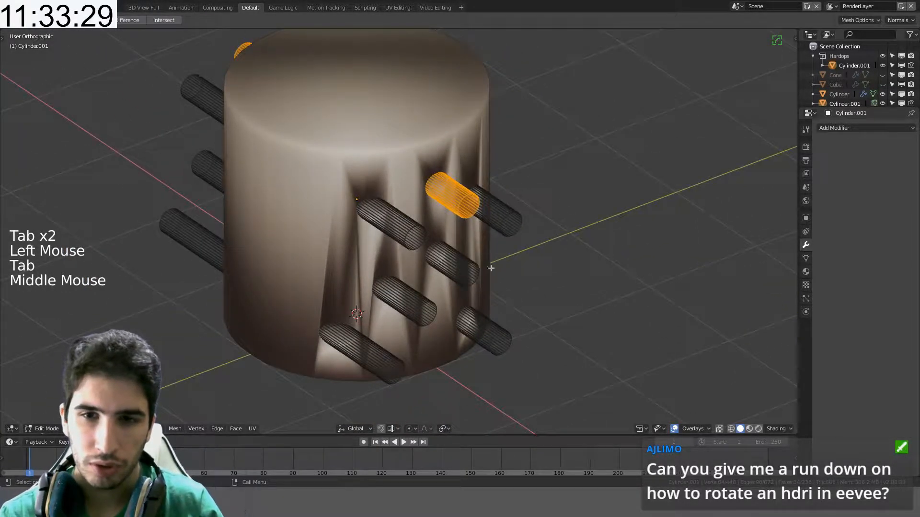
key("a")
key("a")
key("a")
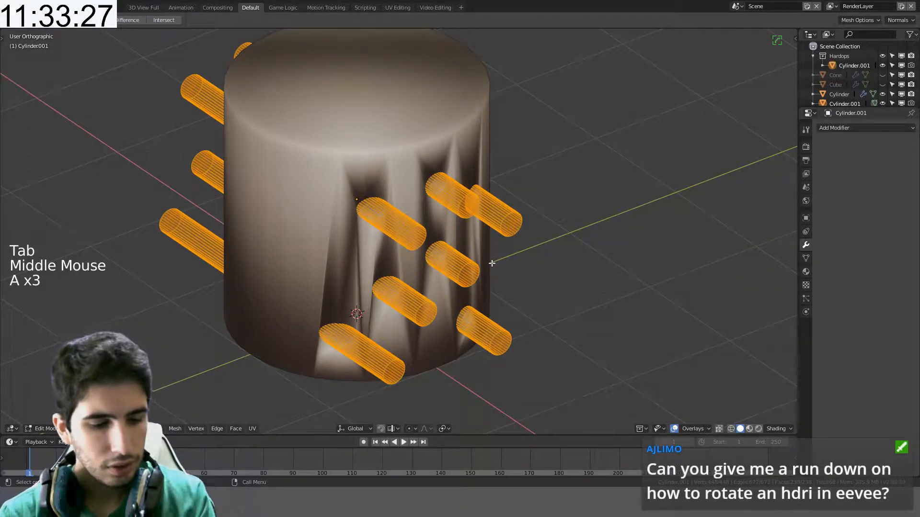
key("ctrl+e")
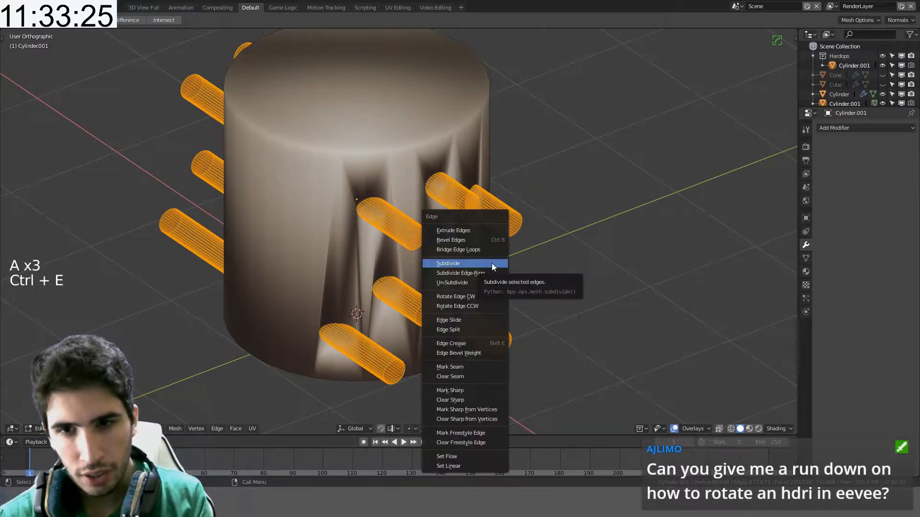
left_click(460, 390)
key("Tab")
- Mark the upper and lower rim edge loops of the large cylinder sharp
left_click(450, 138)
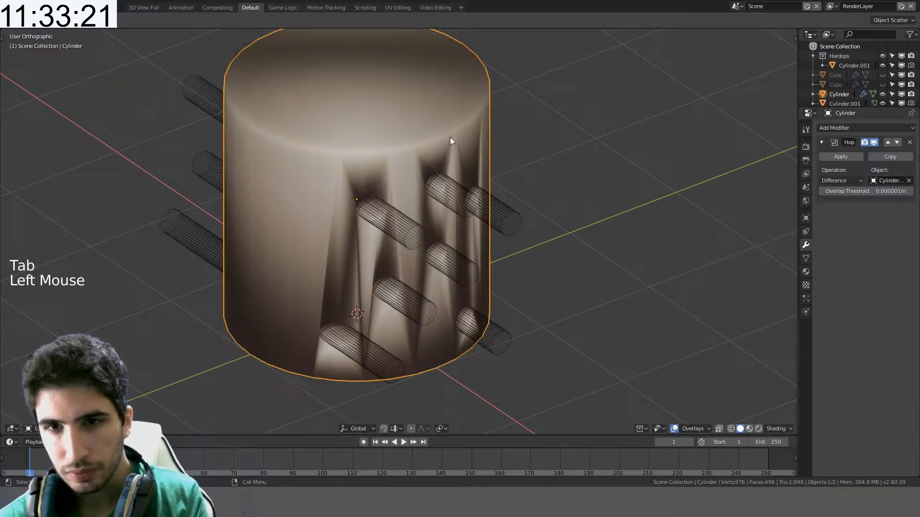
key("Tab")
middle_click_drag(450, 137, 434, 170)
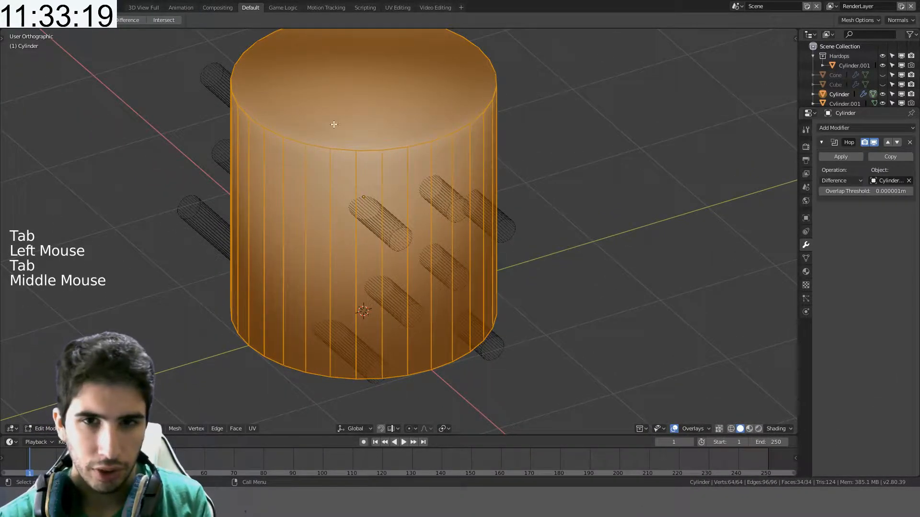
key("a")
left_click(373, 155, "alt")
left_click(368, 378, "alt+shift")
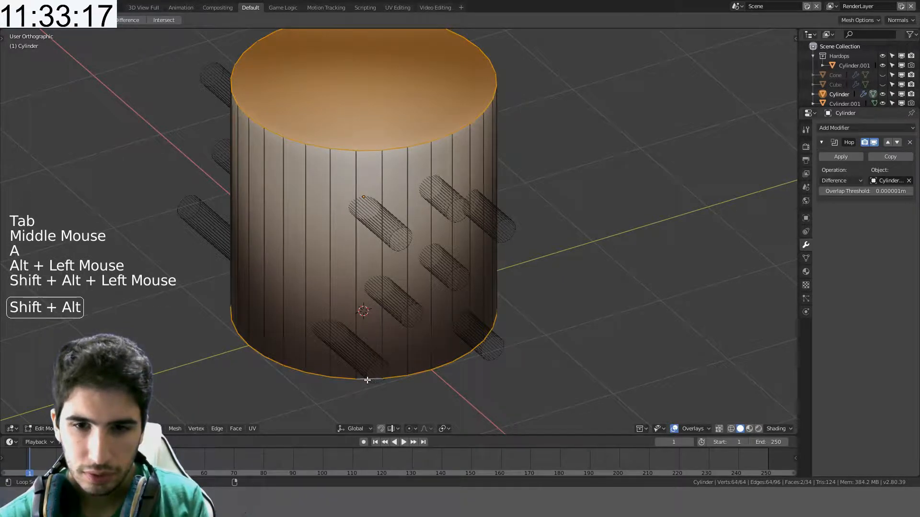
key("ctrl+e")
left_click(389, 318)
key("Tab")
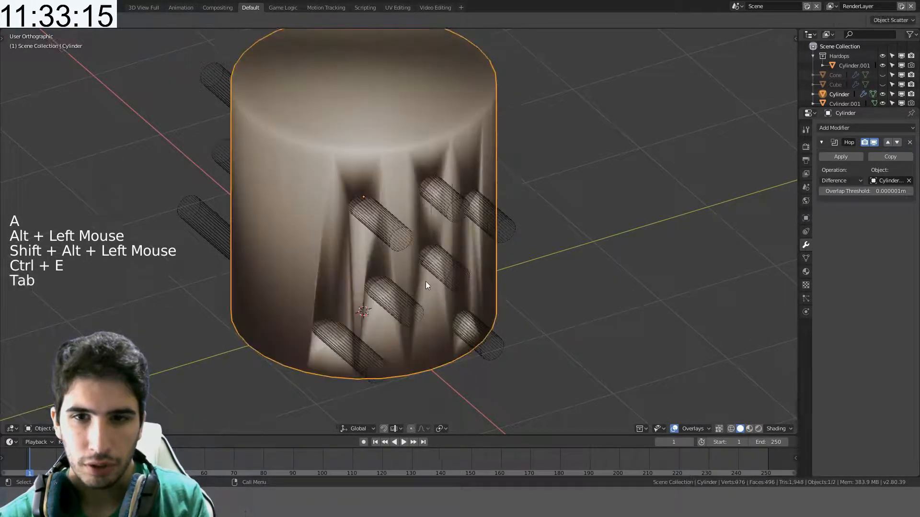
- Enable Auto Smooth at 30° in the large cylinder's normals settings to clean up the shading around the holes
middle_click_drag(426, 281, 433, 261)
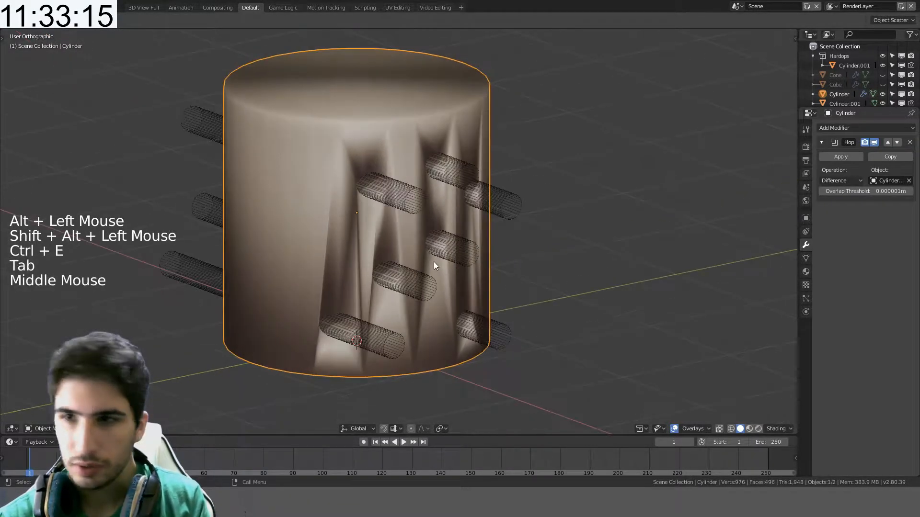
left_click(806, 271)
left_click(806, 244)
left_click(806, 258)
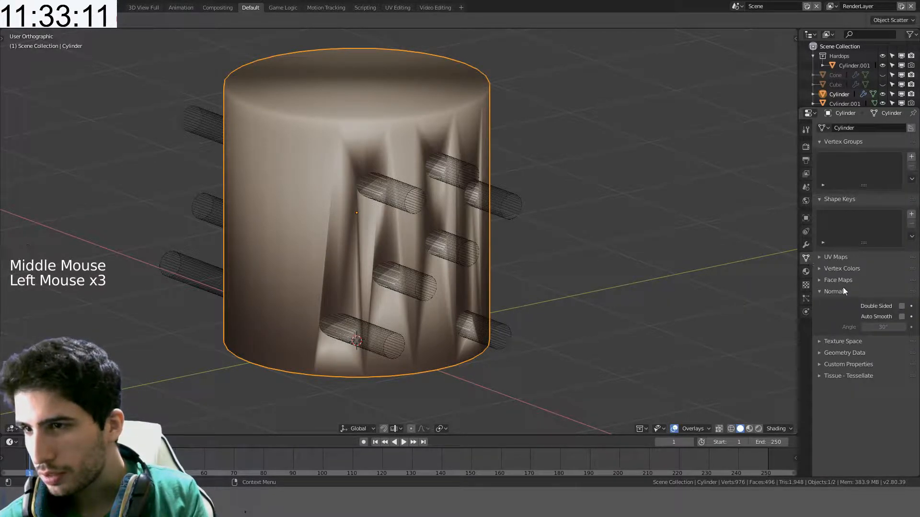
left_click(901, 316)
middle_click_drag(581, 253, 527, 235)
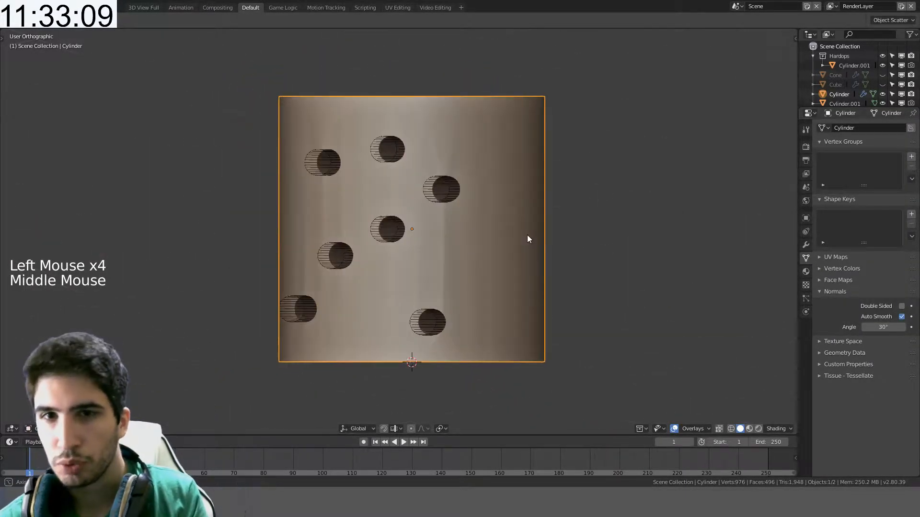
key("Tab")
key("Tab")
middle_click_drag(484, 166, 444, 189)
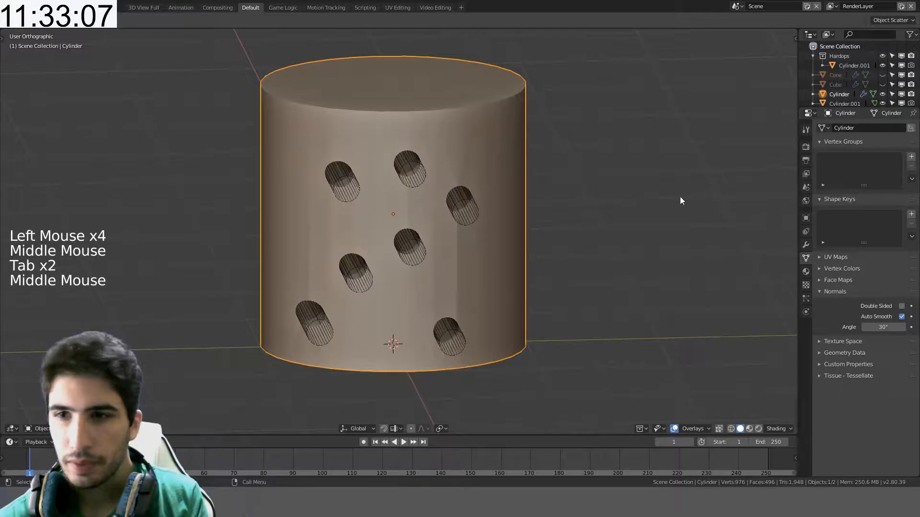
- Apply the Boolean modifier on the large cylinder and delete the thin cutter cylinders
left_click(806, 245)
left_click(835, 159)
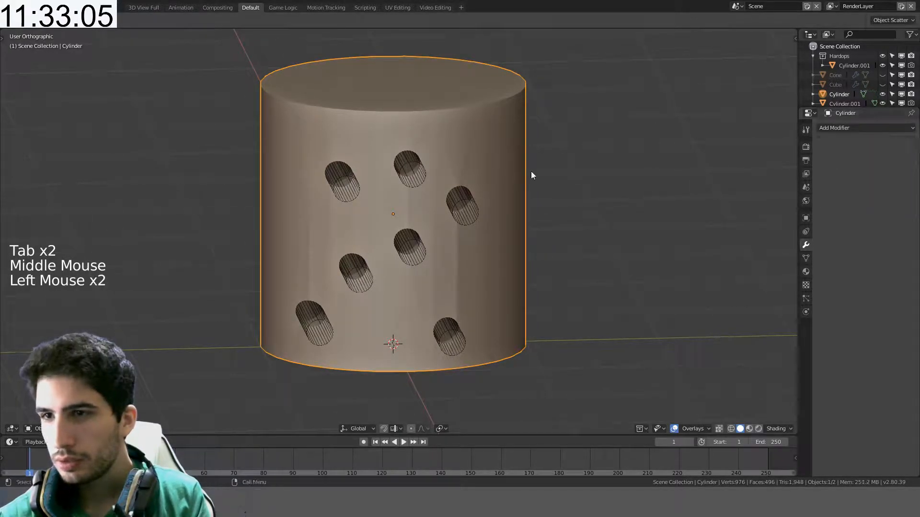
left_click(421, 175)
key("Delete")
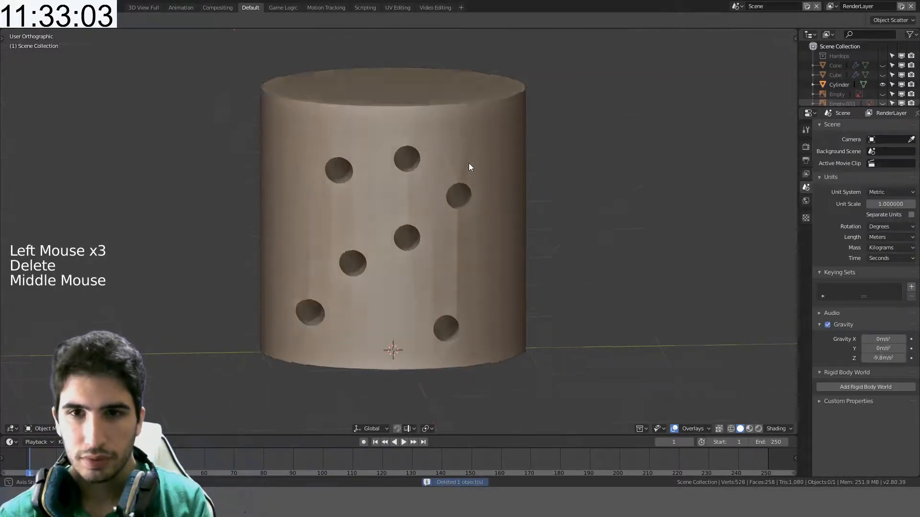
- Examine the drilled cylinder's edges and topology around the holes in edit mode
middle_click_drag(470, 168, 511, 177)
scroll(527, 164, "up", 3)
scroll(420, 190, "down", 4)
left_click(451, 181)
key("Tab")
scroll(438, 145, "up", 4)
middle_click_drag(511, 177, 474, 199)
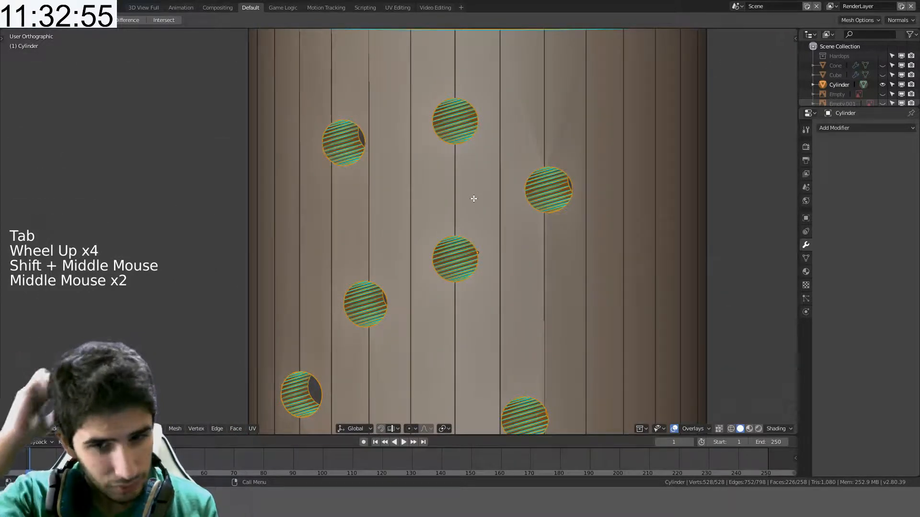
- Examine the mesh of the perforated cylinder around its holes in both Edit Mode and Object Mode
key("a")
scroll(471, 194, "down", 4)
middle_click_drag(470, 189, 424, 214, "shift")
key("Tab")
scroll(438, 201, "up", 3)
key("Tab")
left_click(244, 310)
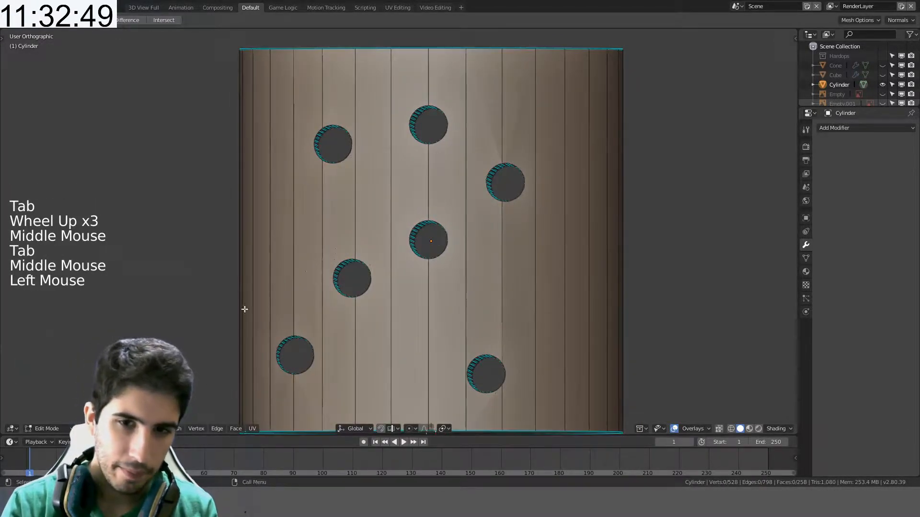
middle_click_drag(350, 229, 366, 229)
left_click(394, 179, "alt")
- Triangulate all faces of the perforated cylinder and convert the triangles back to quads
scroll(440, 170, "down", 4)
key("a")
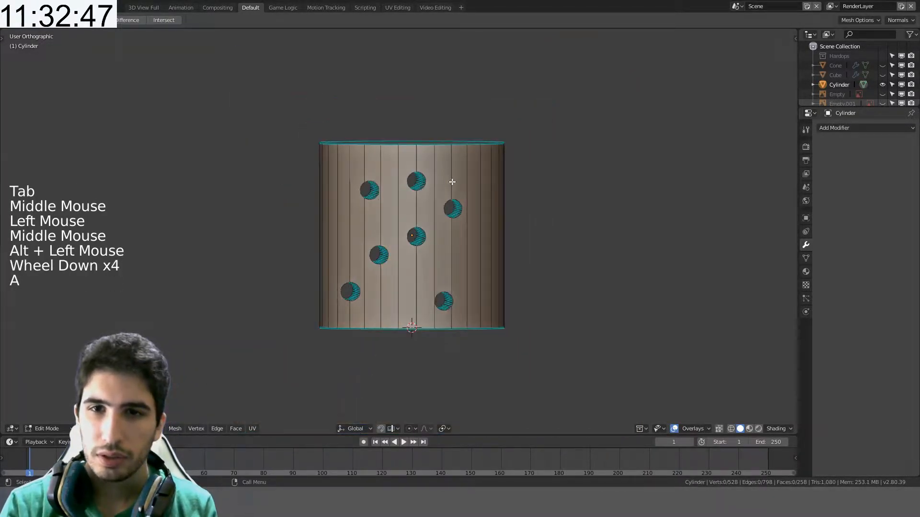
key("a")
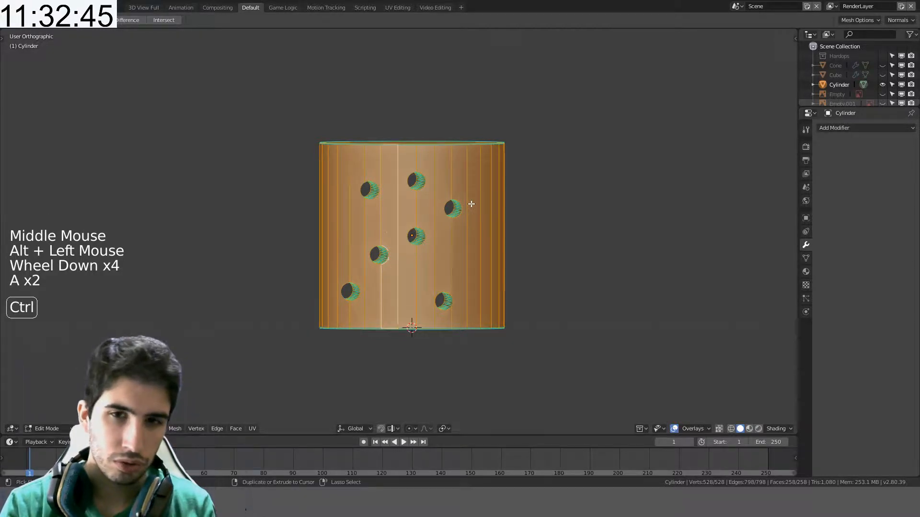
key("ctrl+t")
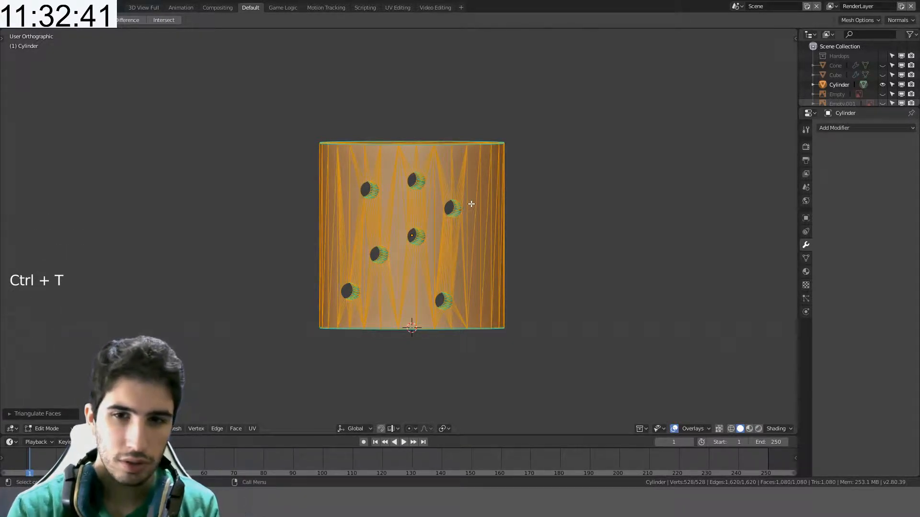
middle_click_drag(494, 163, 479, 187)
scroll(437, 193, "up", 3)
key("alt+j")
key("Tab")
- Inspect the shading around the cylinder's holes from several angles
scroll(562, 203, "up", 3)
scroll(561, 203, "down", 3)
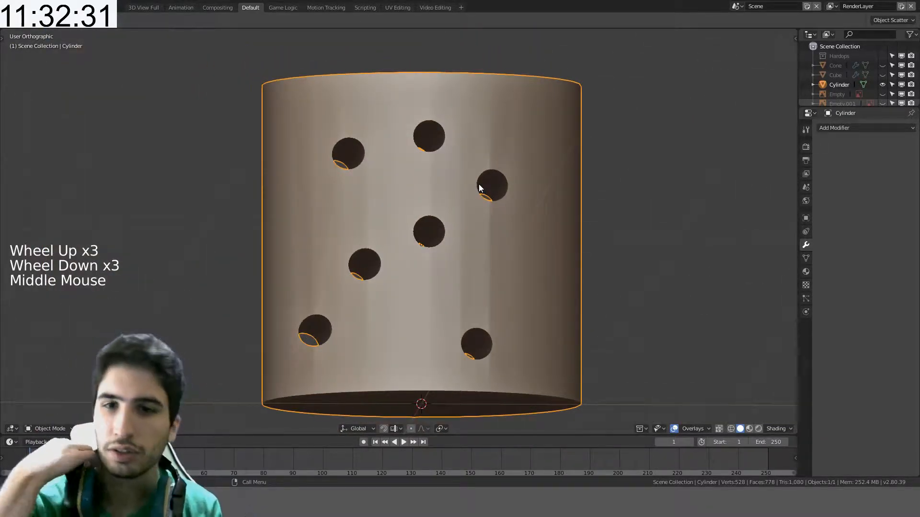
middle_click_drag(479, 188, 452, 121)
key("Tab")
key("Tab")
key("Tab")
key("Tab")
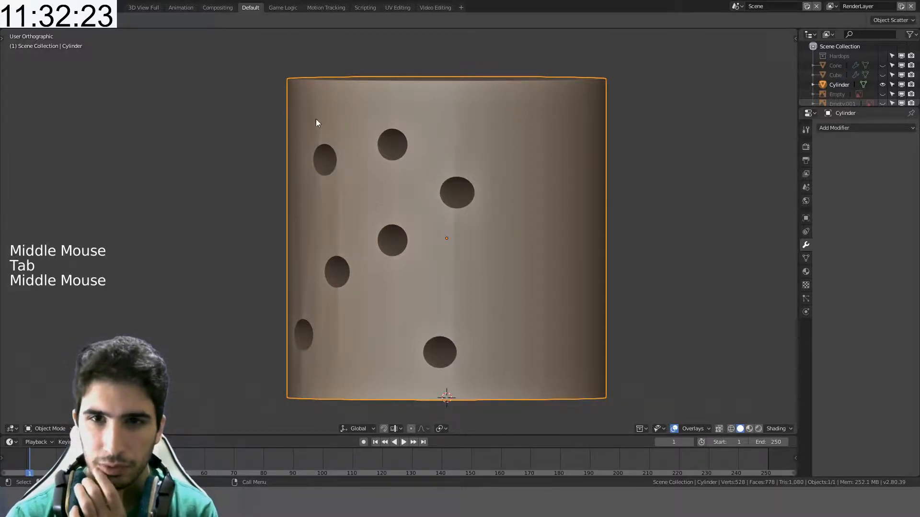
middle_click_drag(317, 120, 455, 140)
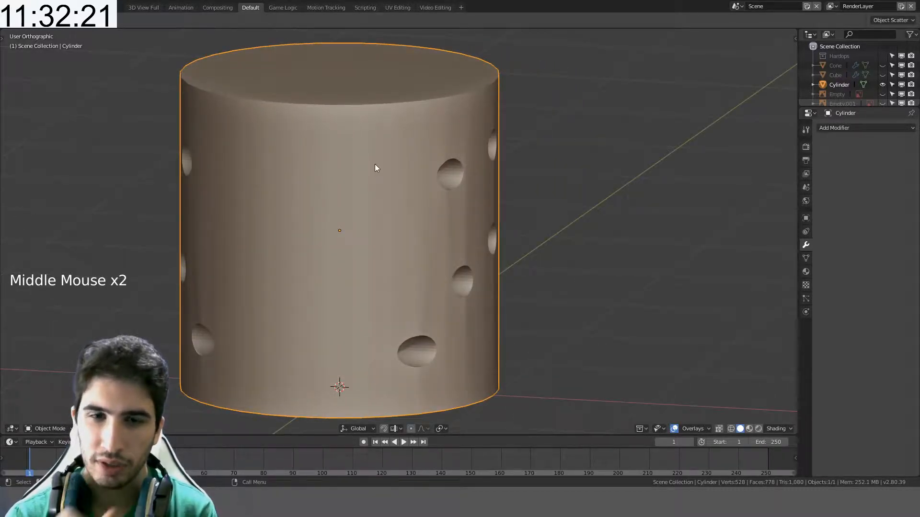
mouse_move(432, 196)
middle_mouse_down()
mouse_move(495, 194)
mouse_move(464, 220)
mouse_move(430, 191)
middle_mouse_up()
scroll(430, 192, "up", 3)
scroll(431, 192, "down", 3)
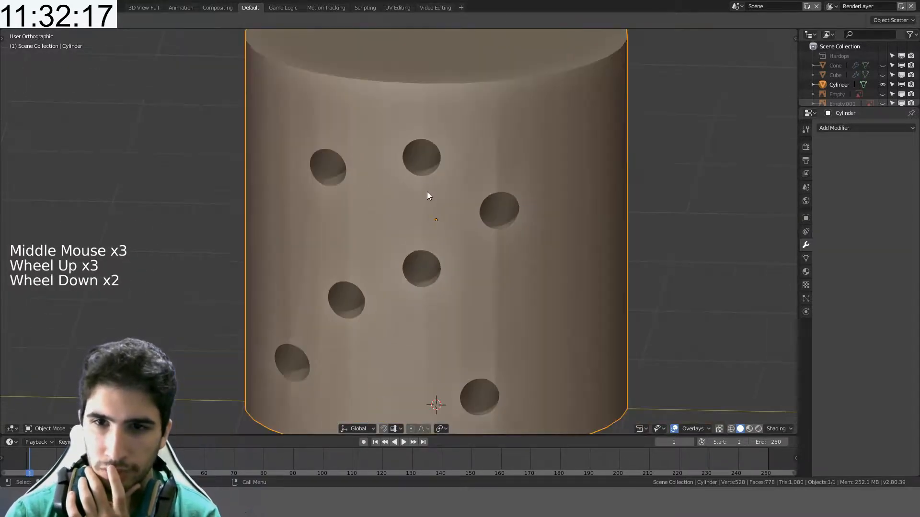
- Examine the triangulated topology around the holes in Edit Mode and compare it with the cylinder's shading
key("Tab")
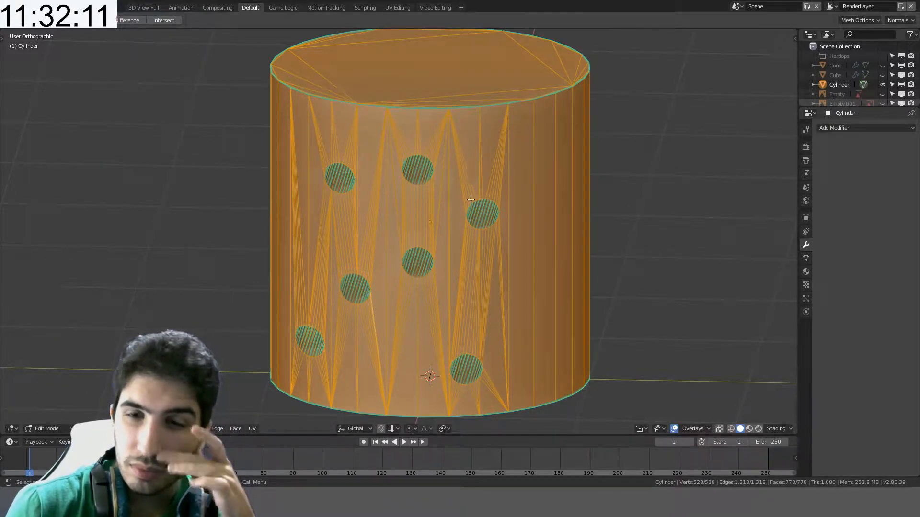
mouse_move(471, 199)
middle_mouse_down()
mouse_move(484, 213)
mouse_move(460, 209)
middle_mouse_up()
scroll(464, 167, "up", 4)
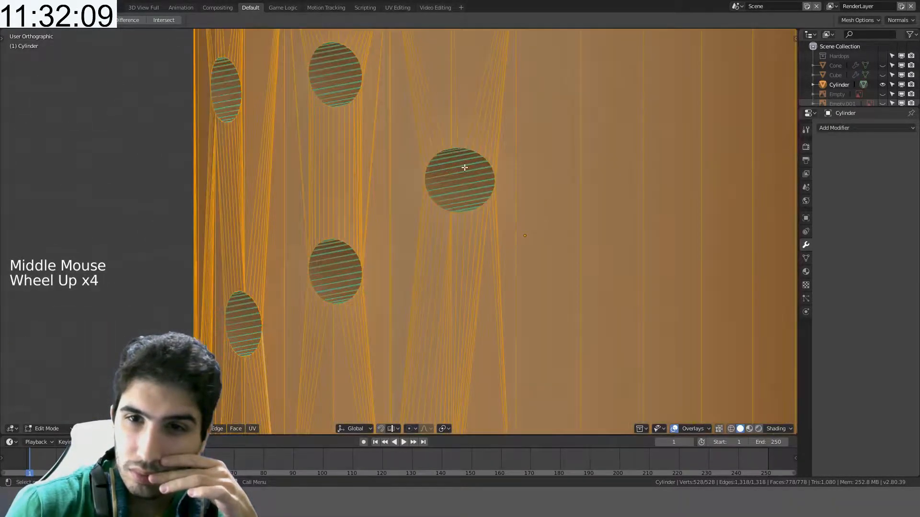
middle_click_drag(470, 132, 489, 139)
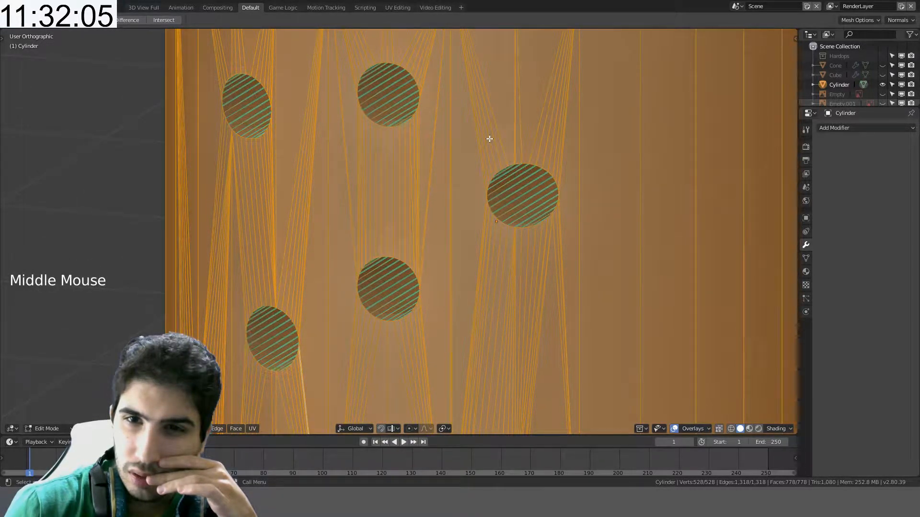
scroll(489, 139, "down", 4)
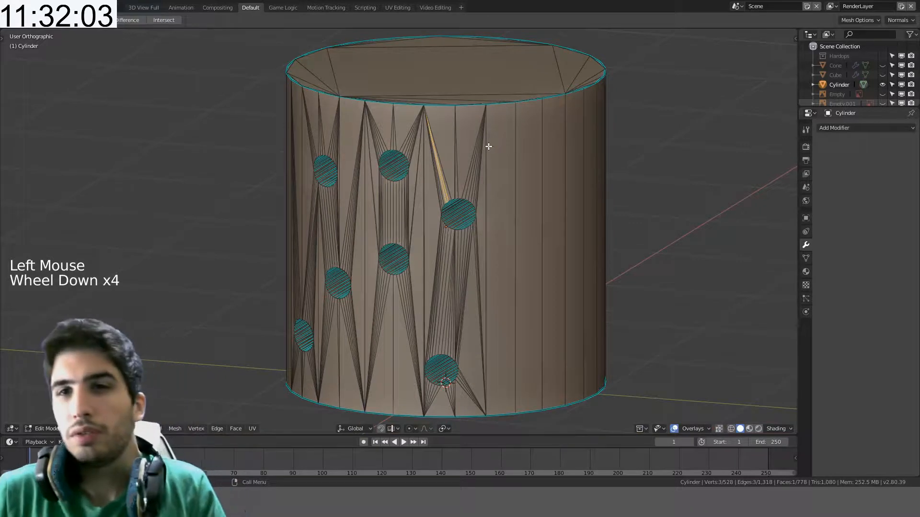
key("Tab")
mouse_move(488, 146)
middle_mouse_down()
mouse_move(532, 127)
mouse_move(504, 137)
middle_mouse_up()
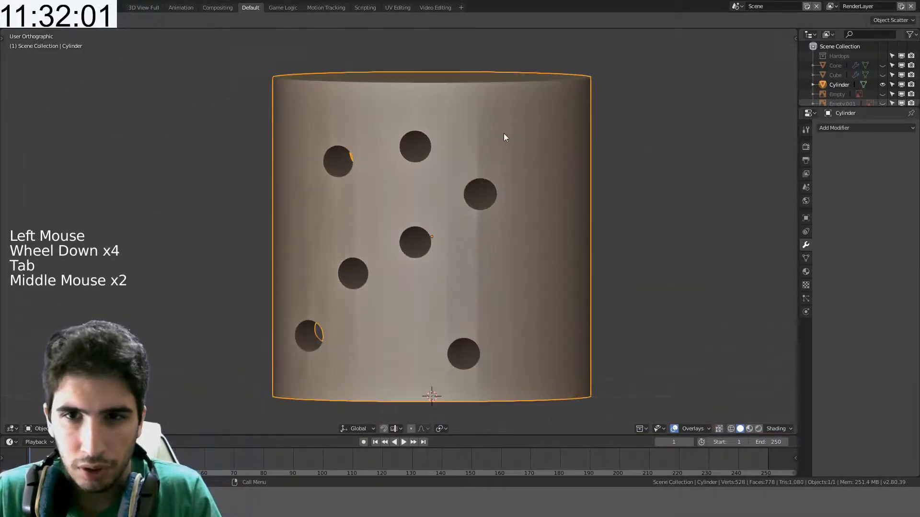
middle_click_drag(435, 173, 564, 197)
scroll(477, 168, "down", 1)
- Undo the mesh edits and hole cuts back to the single thin cutter cylinder passing through the uncut large cylinder
key("ctrl+z")
key("ctrl+z")
key("ctrl+z")
key("ctrl+z")
key("ctrl+z")
key("ctrl+z")
key("ctrl+z")
key("ctrl+z")
key("ctrl+z")
key("ctrl+z")
key("ctrl+z")
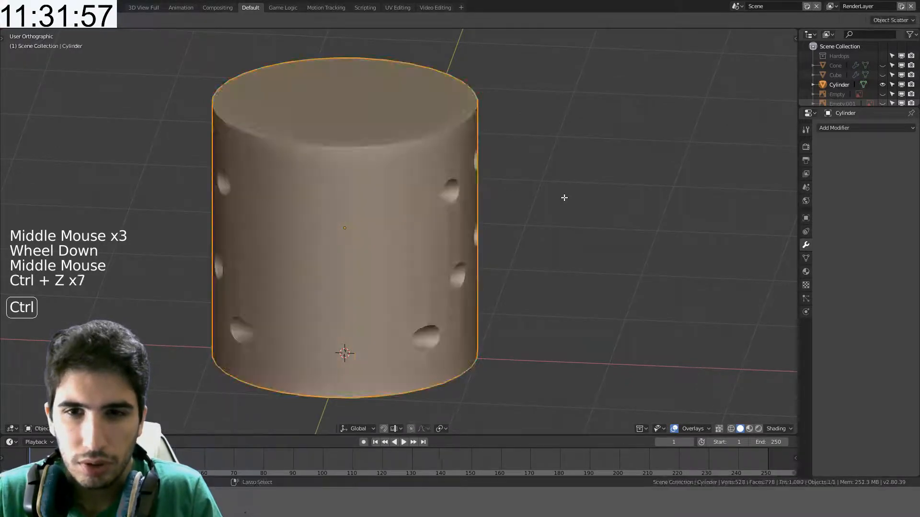
key("ctrl+z")
key("ctrl+z")
key("ctrl+z")
key("ctrl+z")
key("ctrl+z")
key("ctrl+z")
key("ctrl+z")
key("ctrl+z")
key("ctrl+z")
key("ctrl+z")
key("ctrl+z")
key("ctrl+z")
key("ctrl+z")
key("ctrl+z")
key("ctrl+z")
key("ctrl+z")
key("ctrl+z")
key("ctrl+z")
key("ctrl+z")
key("ctrl+z")
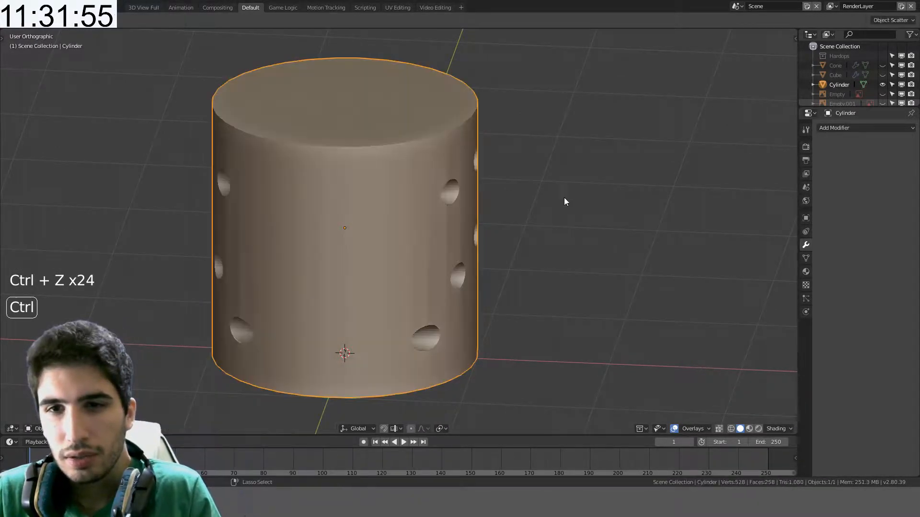
key("ctrl+z")
key("ctrl+z")
key("ctrl+z")
key("ctrl+z")
key("ctrl+z")
key("ctrl+z")
key("ctrl+z")
key("ctrl+z")
key("ctrl+z")
key("ctrl+z")
key("ctrl+z")
key("ctrl+z")
key("ctrl+z")
key("ctrl+z")
key("ctrl+z")
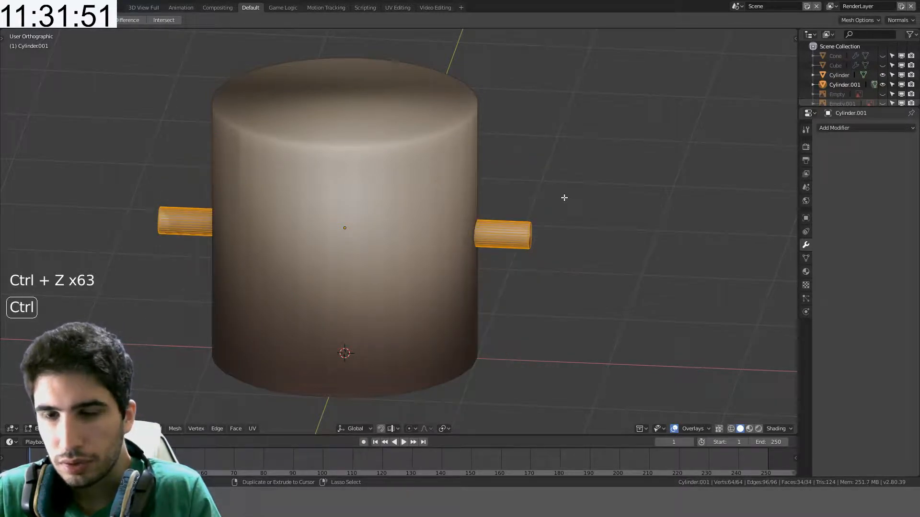
- Sharpen the thin cutter cylinder and the large cylinder so their rim edges are marked sharp
middle_click_drag(564, 198, 512, 268)
key("Tab")
key("q")
left_click(494, 167)
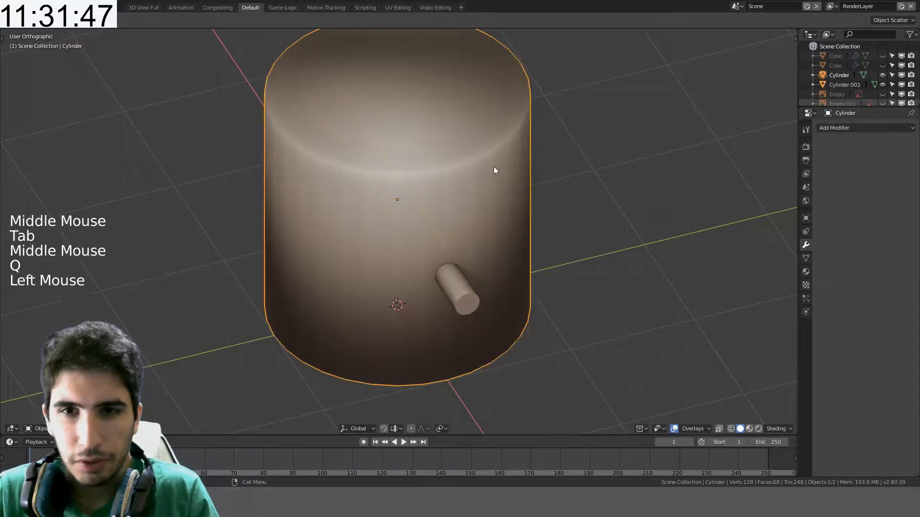
key("q")
key("Tab")
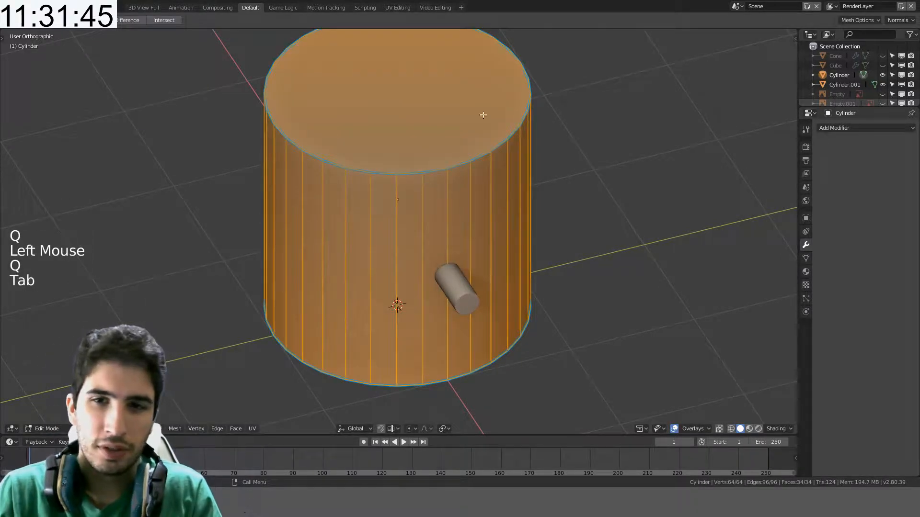
key("a")
key("Tab")
- Select the thin cylinder's lengthwise edge ring, apply Checker Deselect and dissolve the remaining selected edges
left_click(457, 289)
key("Tab")
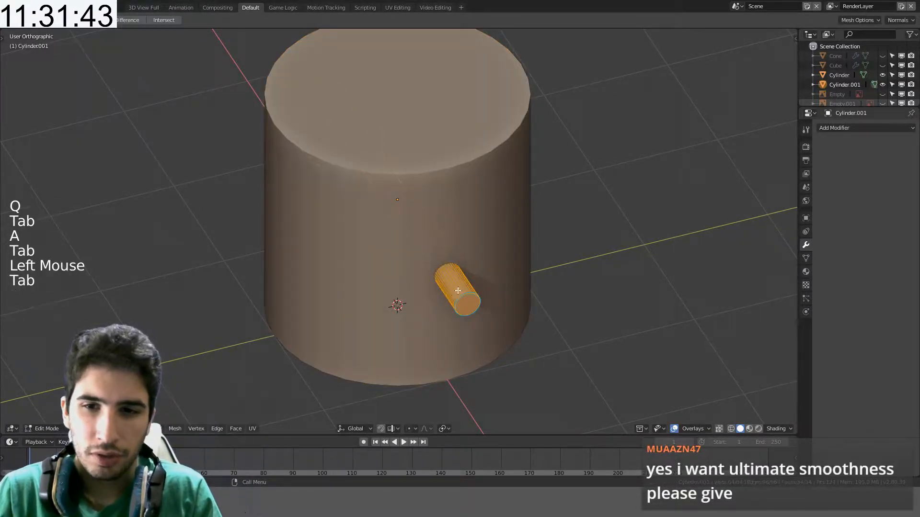
key("Tab")
middle_click_drag(536, 304, 443, 226, "shift")
scroll(443, 225, "up", 4)
key("Tab")
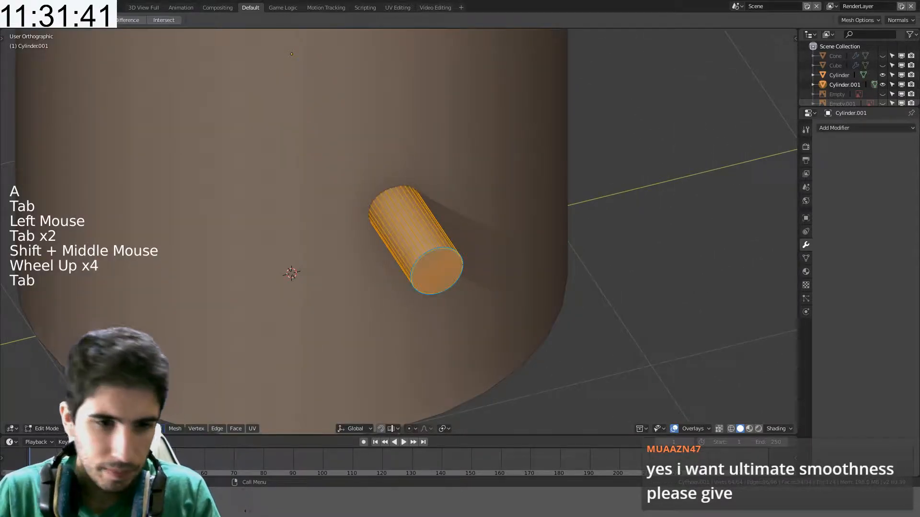
key("a")
left_click(407, 223, "ctrl+alt")
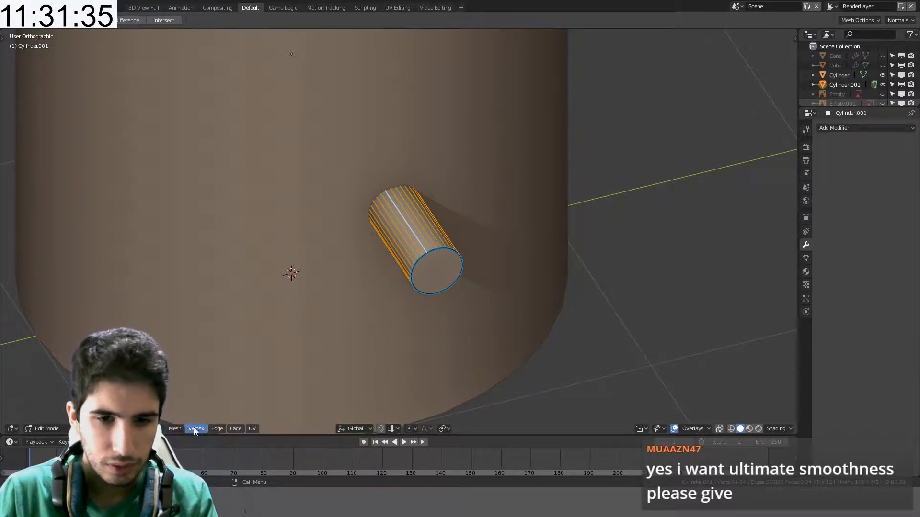
left_click(141, 428)
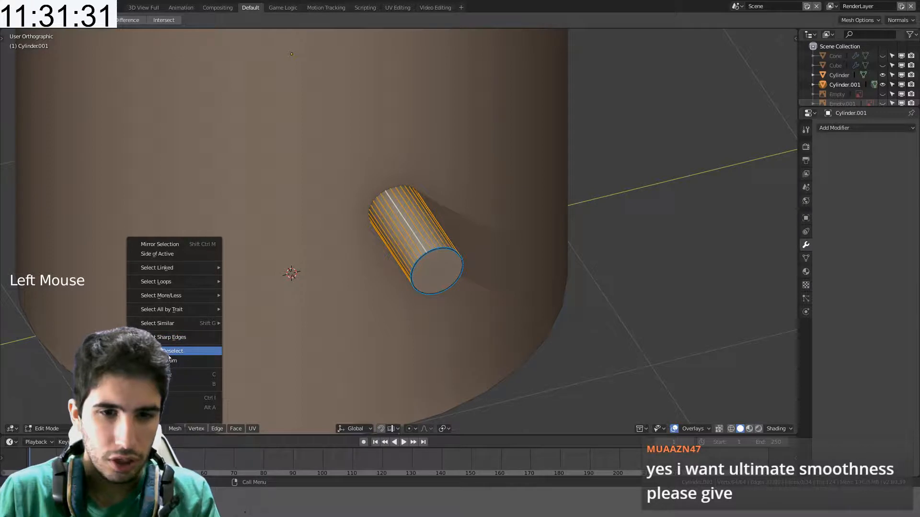
key("ctrl+x")
middle_click(511, 212)
middle_click_drag(511, 211, 375, 238)
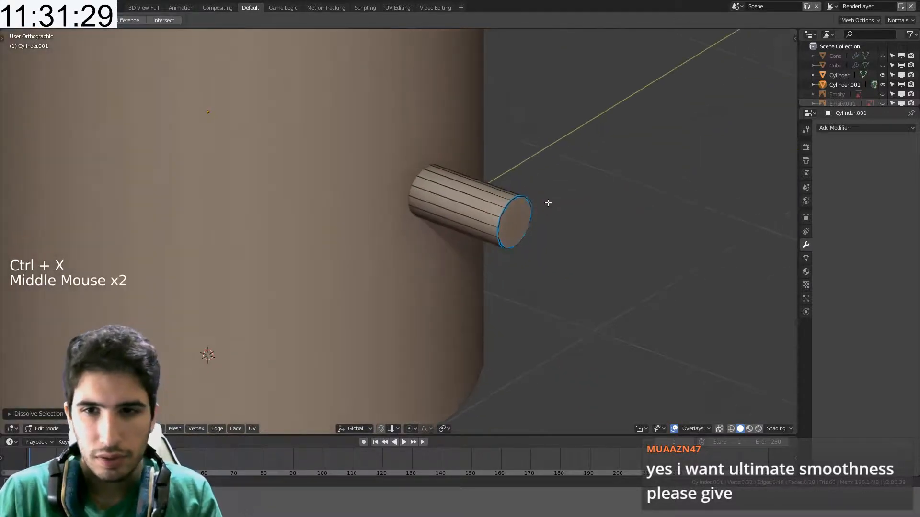
- Cut the thin cylinder out of the large cylinder with a Boolean difference
key("Tab")
scroll(443, 183, "down", 3)
key("KP_3")
left_click(391, 149, "shift")
key("ctrl+KP_Subtract")
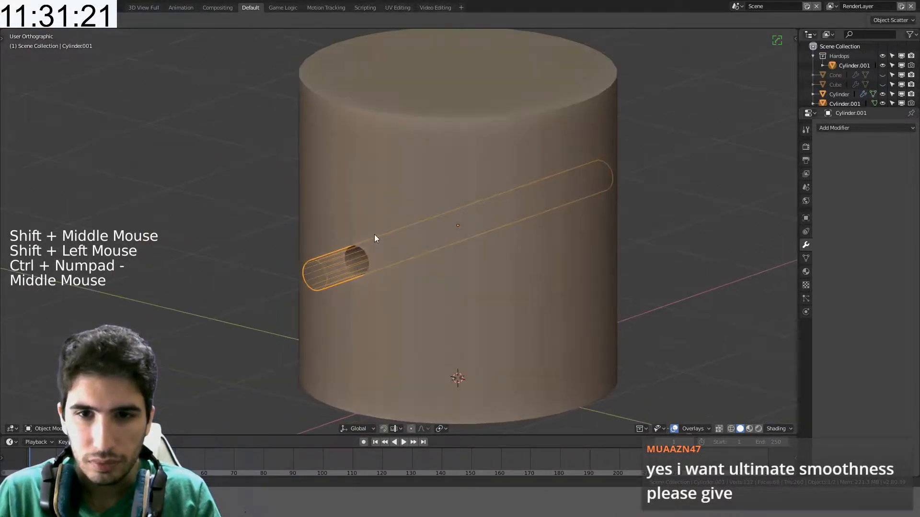
- Apply the Boolean modifier on the large cylinder and delete the thin cutter cylinder
left_click(407, 201)
mouse_move(407, 201)
middle_mouse_down()
mouse_move(480, 142)
mouse_move(415, 217)
middle_mouse_up()
scroll(495, 166, "up", 2)
left_click(413, 217)
left_click(401, 272)
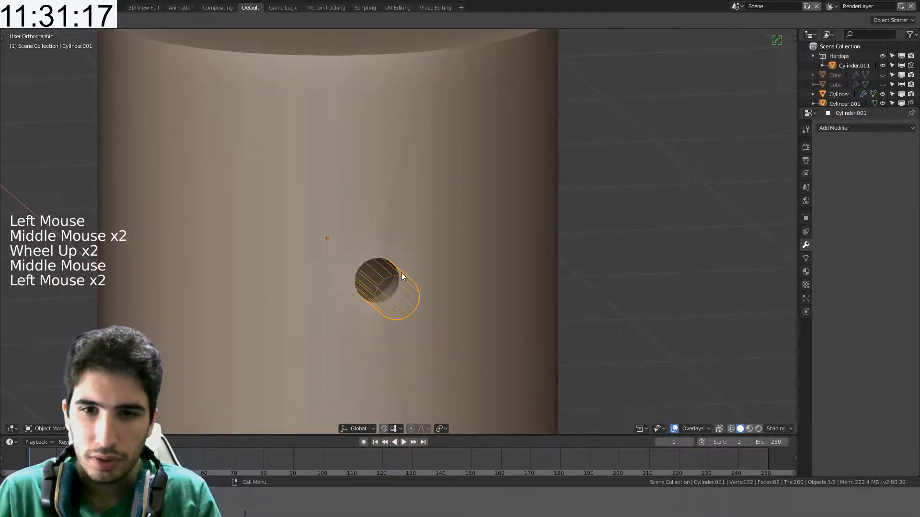
left_click(527, 185)
left_click(841, 157)
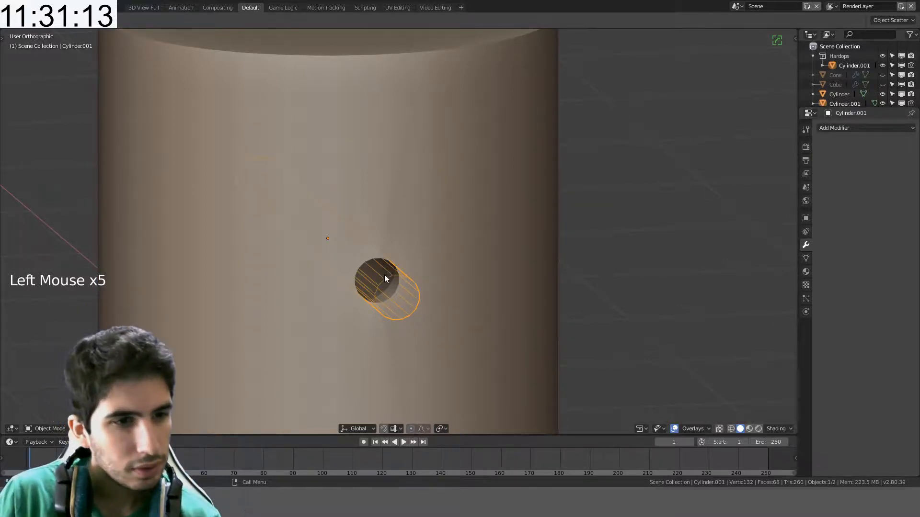
key("Delete")
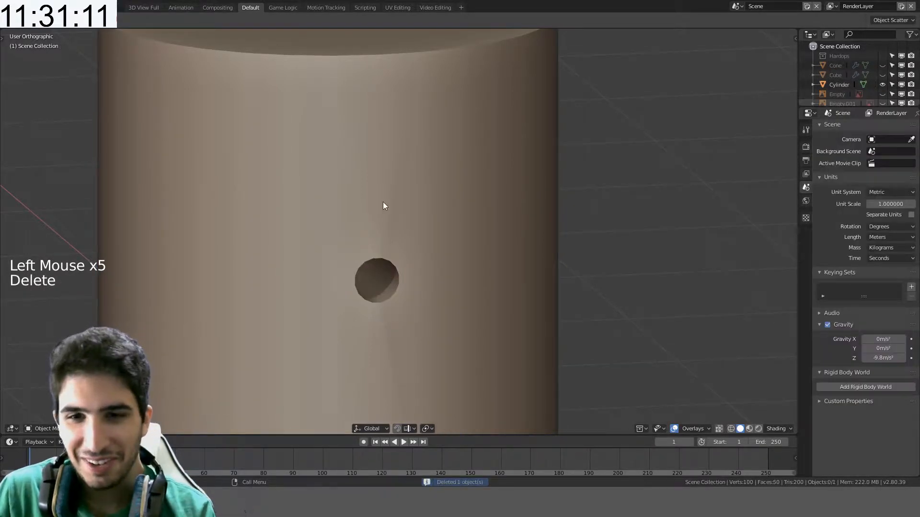
- Open the large cylinder in Edit Mode and examine the mesh around the hole from the right side
left_click(384, 206)
key("Tab")
middle_click_drag(421, 219, 410, 206)
key("KP_1")
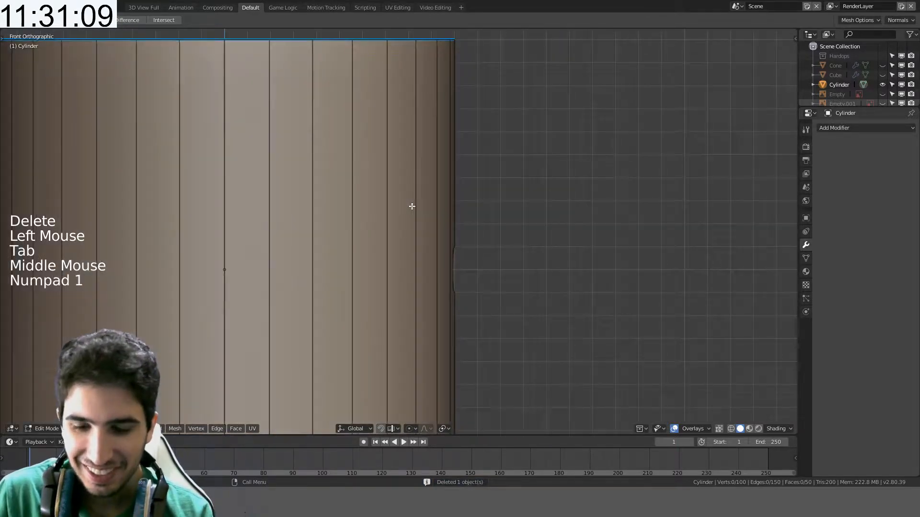
key("KP_3")
key("Tab")
key("Tab")
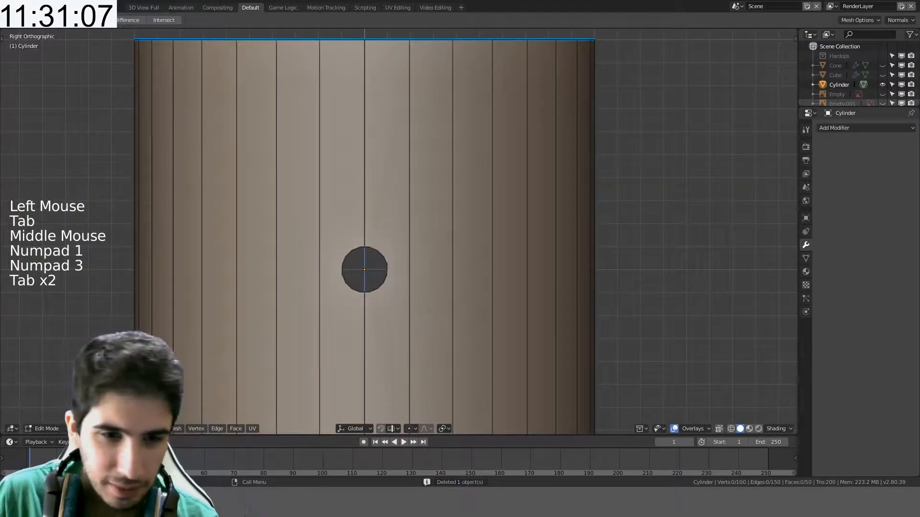
left_click(240, 332)
scroll(341, 271, "up", 2)
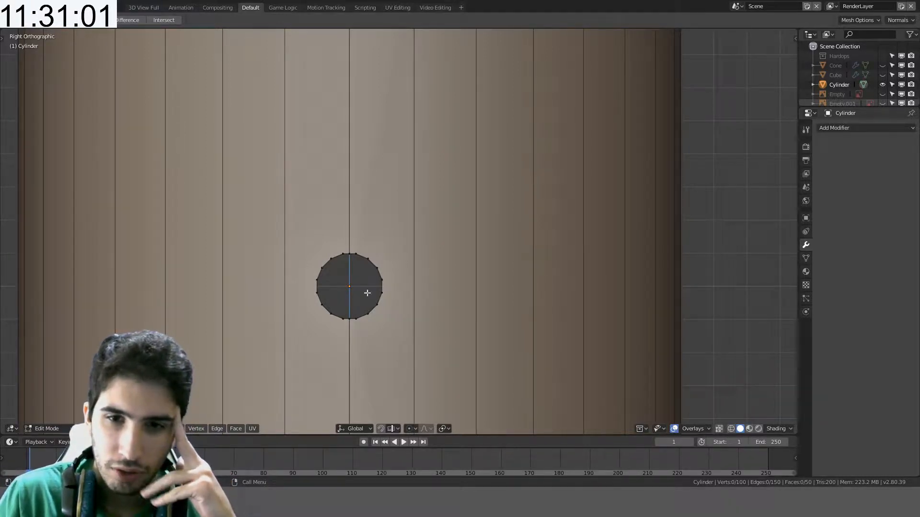
- Triangulate the two side faces around the hole and convert their triangles back to quads
left_click(332, 257)
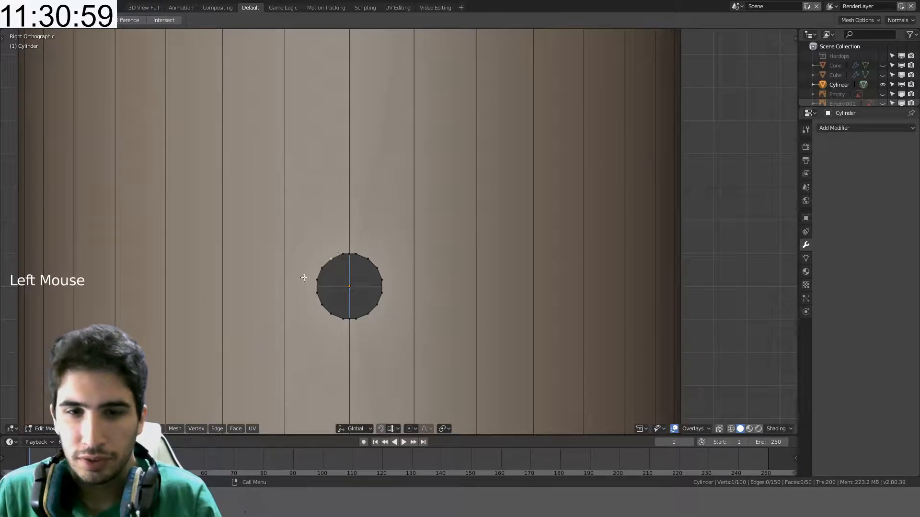
left_click(96, 429)
left_click(321, 214)
left_click(375, 203, "shift")
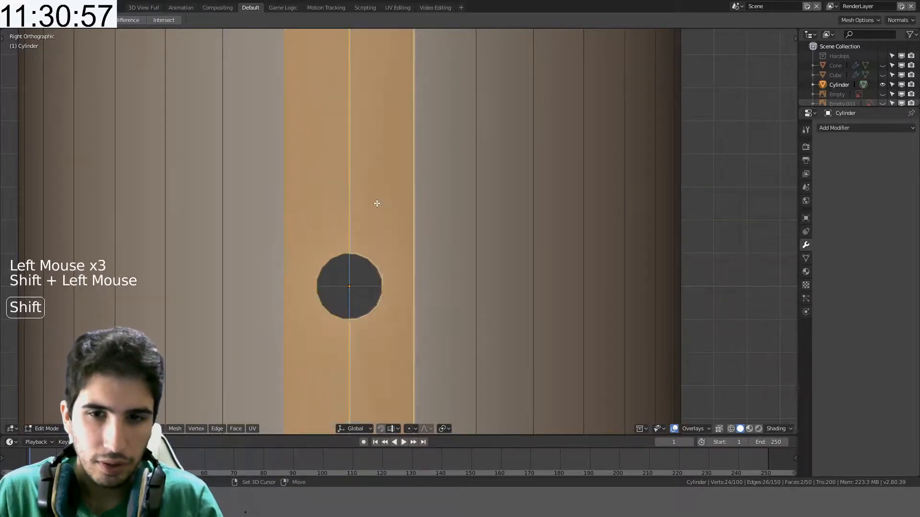
key("ctrl+t")
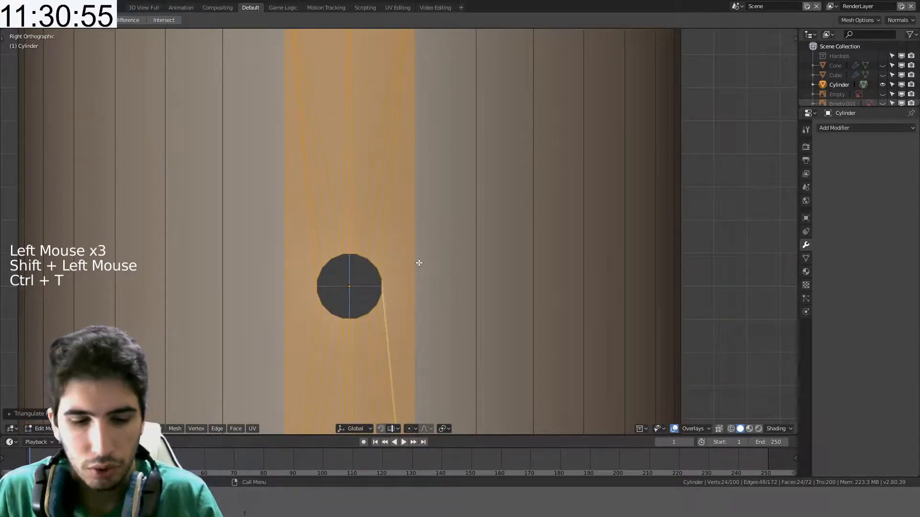
key("alt+j")
- Inspect the shading and the new topology around the hole up close
key("Tab")
scroll(419, 263, "down", 2)
middle_click_drag(418, 264, 470, 277)
scroll(455, 276, "up", 3)
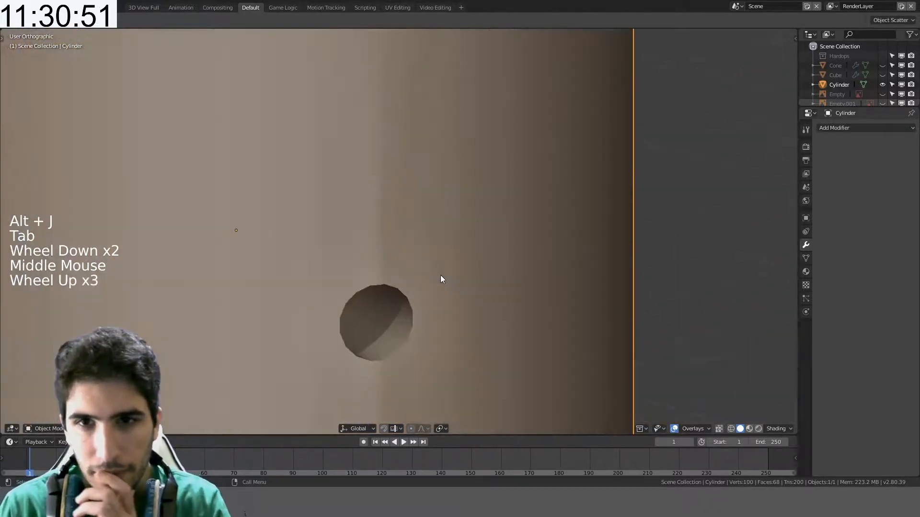
key("Tab")
scroll(359, 356, "up", 7)
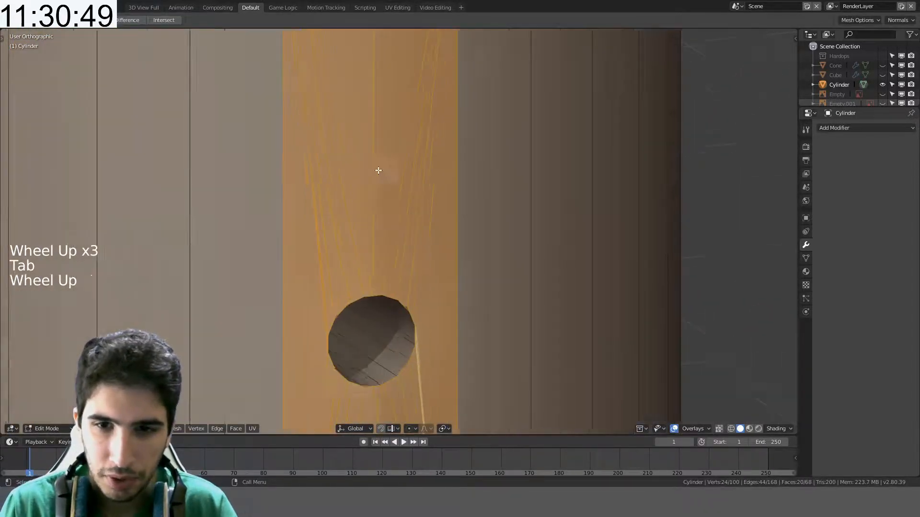
- Dissolve the extra middle vertex at the top of the hole's rim together with the vertical edge above it
middle_click_drag(359, 355, 398, 167, "shift")
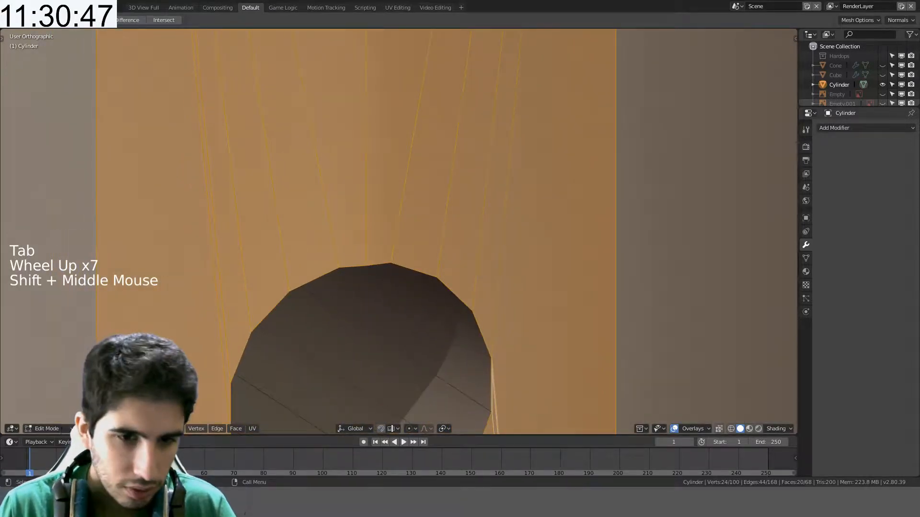
left_click(291, 354)
middle_click_drag(292, 354, 347, 271, "shift")
left_click(367, 240)
scroll(403, 258, "down", 4)
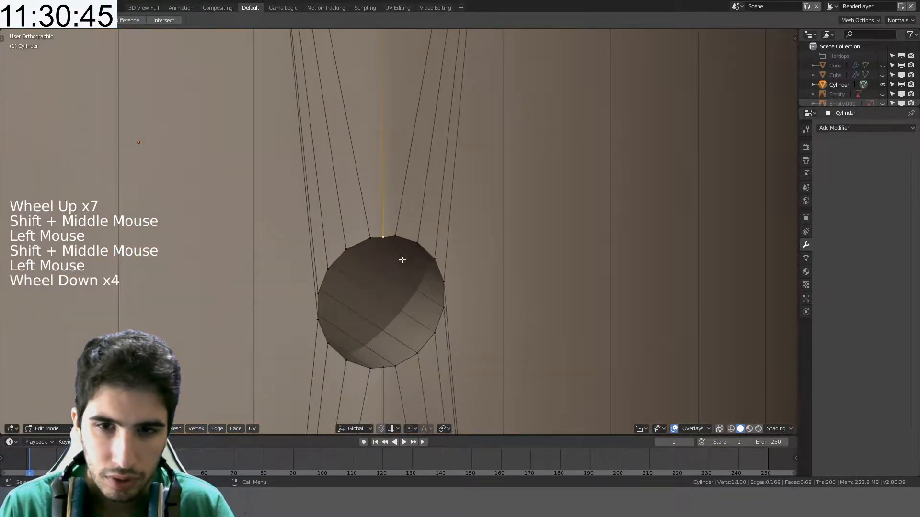
mouse_move(402, 259)
middle_mouse_down("shift")
mouse_move(419, 252)
mouse_move(419, 223)
mouse_move(382, 263)
mouse_move(412, 246)
mouse_move(412, 225)
mouse_move(418, 245)
mouse_move(393, 211)
mouse_move(386, 252)
middle_mouse_up("shift")
key("ctrl+x")
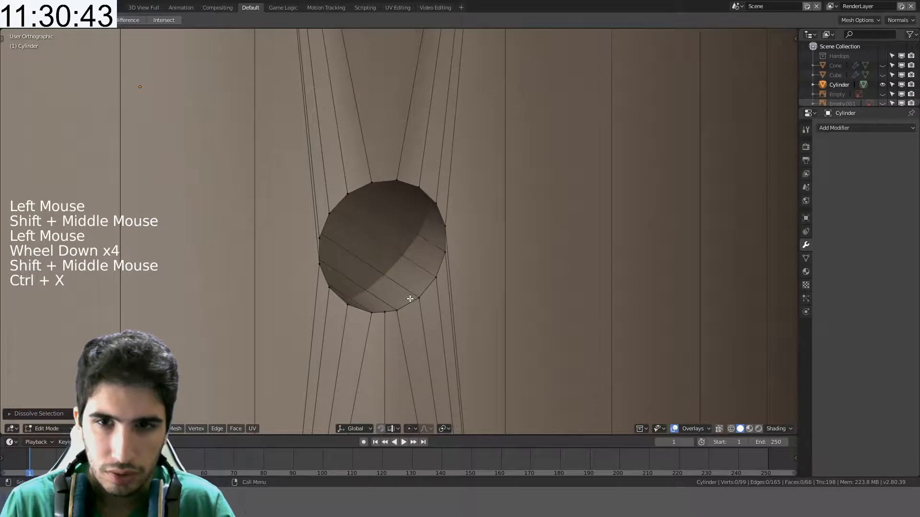
- Dissolve the extra middle vertex at the bottom of the hole's rim and check the shading in Object Mode
scroll(409, 299, "down", 3)
left_click(402, 279)
key("ctrl+x")
scroll(405, 277, "down", 1, "ctrl")
scroll(410, 273, "down", 3)
key("Tab")
key("Tab")
scroll(417, 242, "up", 2)
- Undo the dissolving of the top and bottom rim vertices
key("ctrl+z")
key("ctrl+z")
key("ctrl+z")
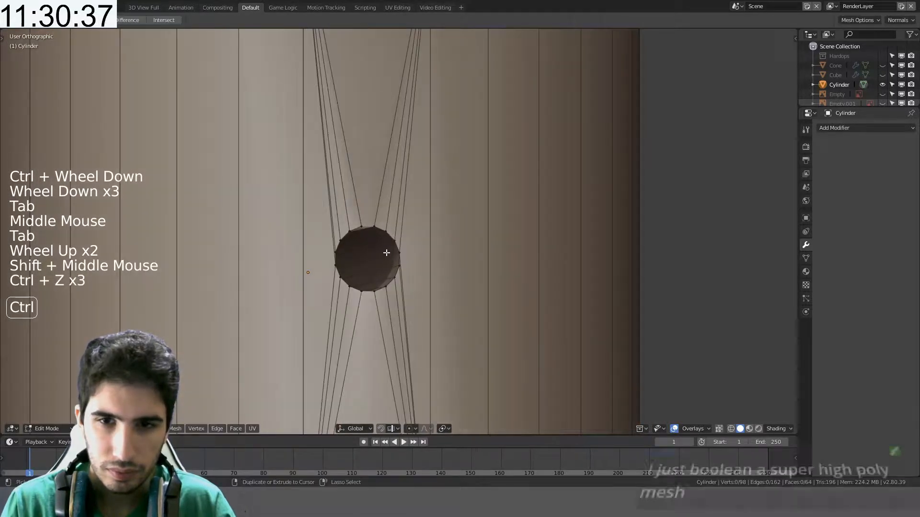
key("ctrl+z")
key("ctrl+z")
key("ctrl+z")
key("ctrl+z")
- Dissolve the middle vertical edges directly above and below the hole and check the shading in Object Mode
left_click(367, 271)
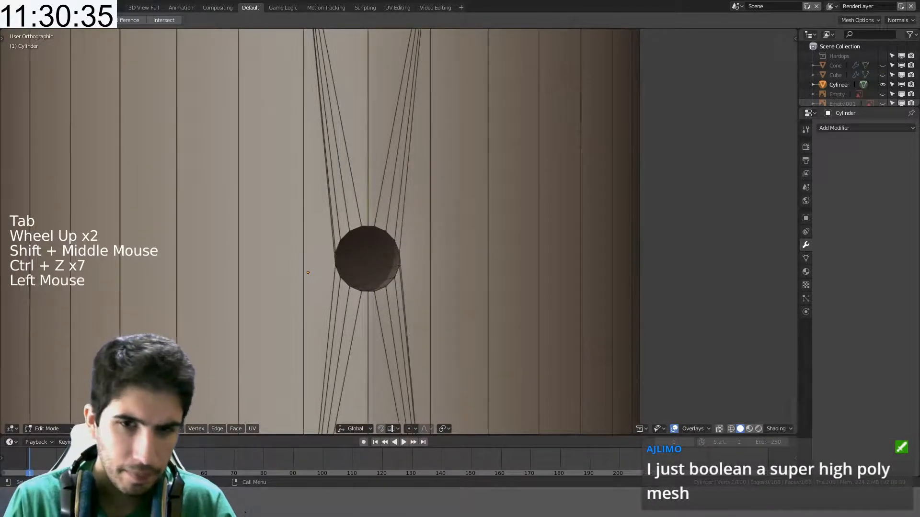
key("ctrl+x")
left_click(376, 336)
key("ctrl+x")
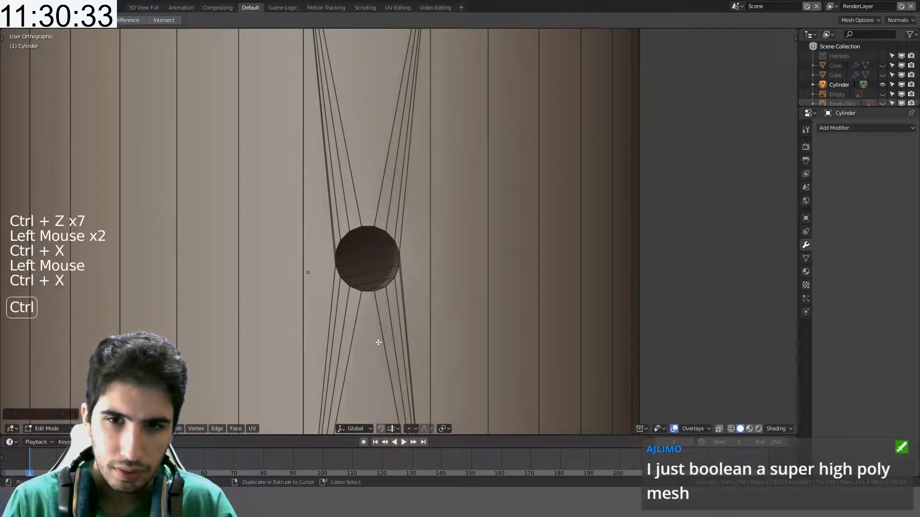
key("Tab")
scroll(415, 309, "down", 4)
middle_click_drag(415, 309, 385, 243)
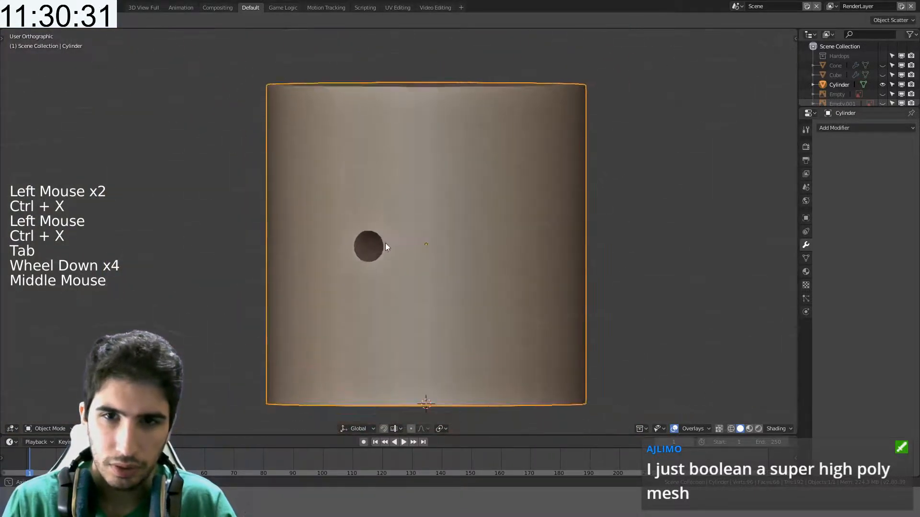
- Dissolve the four diagonal edges next to the innermost ones above and below the hole and check the shading
scroll(386, 243, "up", 2)
key("Tab")
left_click(387, 177)
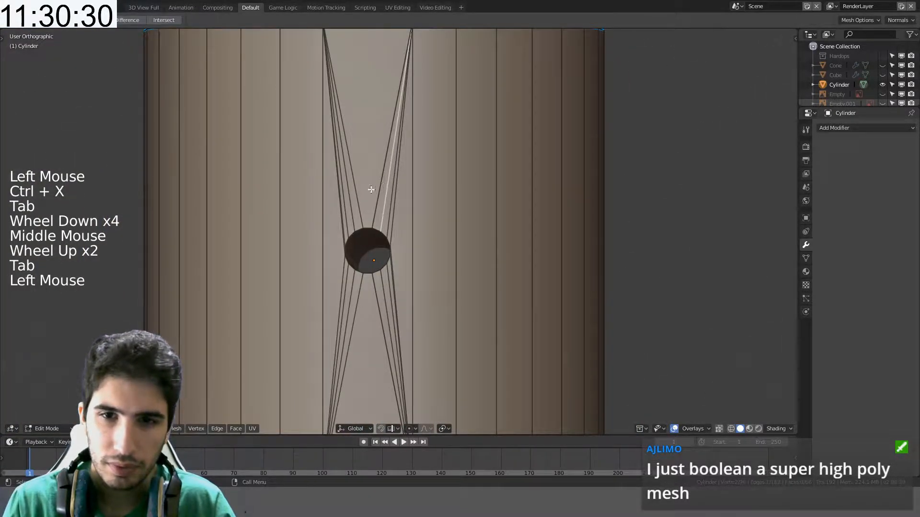
left_click(351, 206, "shift")
key("ctrl+x")
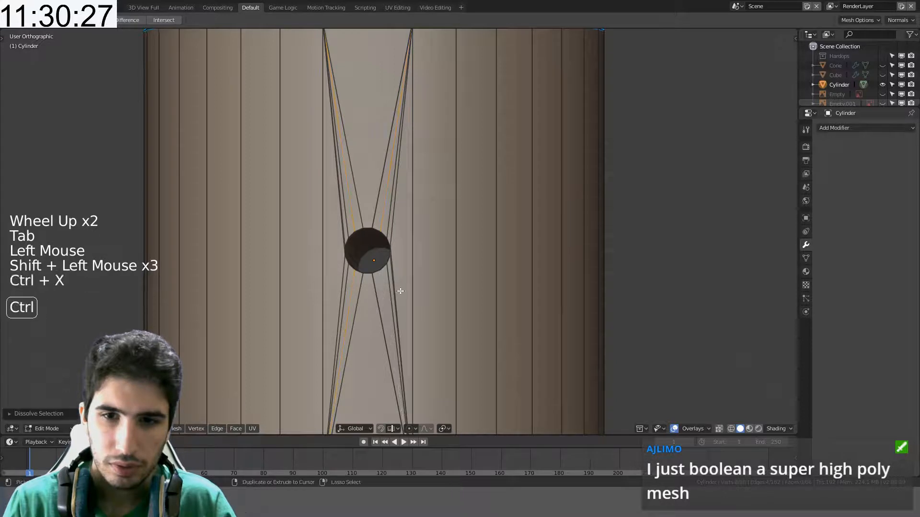
key("Tab")
middle_click_drag(421, 236, 447, 239)
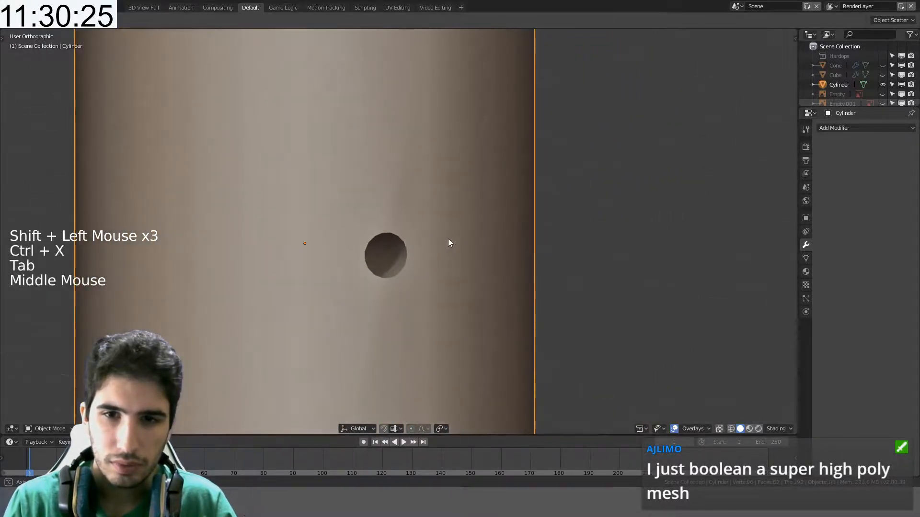
- Dissolve the two innermost diagonal edges above the hole and check the shading in Object Mode
key("Tab")
left_click(394, 214)
left_click(375, 214, "shift")
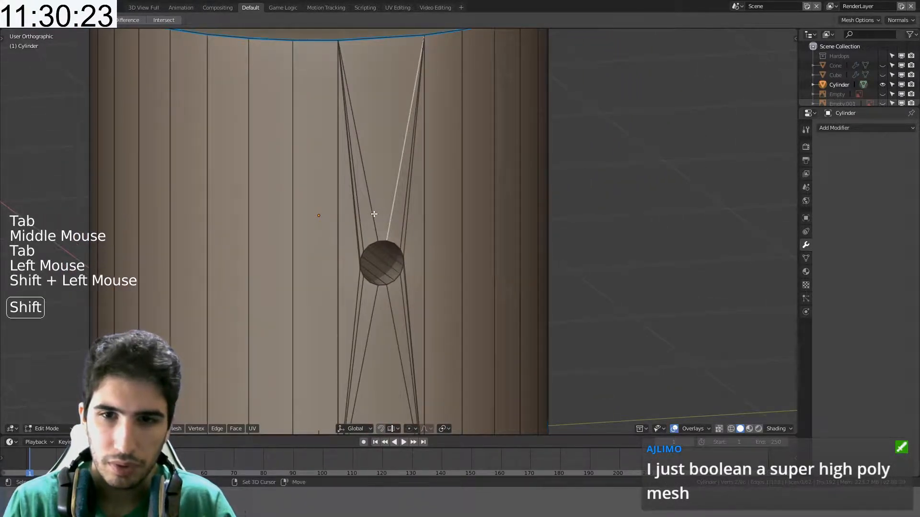
key("ctrl+x")
key("Tab")
mouse_move(402, 212)
middle_mouse_down()
mouse_move(411, 207)
mouse_move(398, 171)
mouse_move(419, 199)
mouse_move(407, 202)
middle_mouse_up()
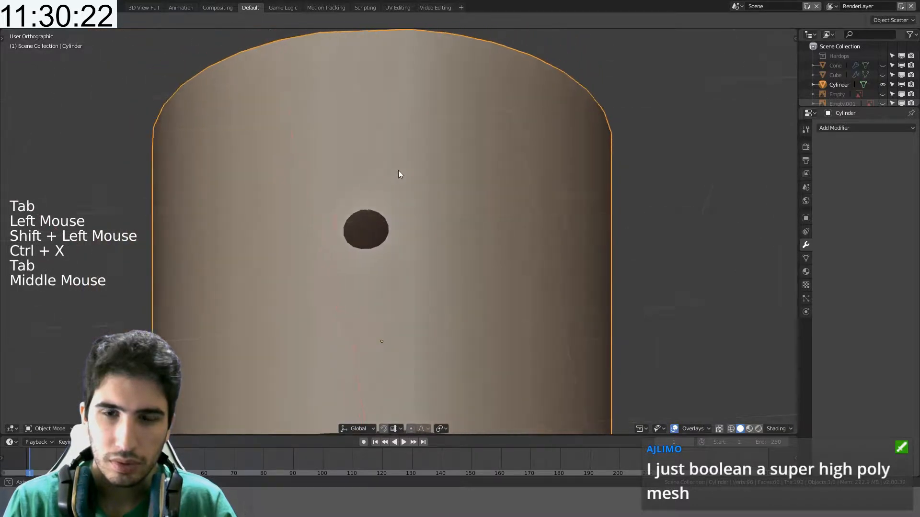
- Dissolve the two innermost diagonal edges below the hole
key("Tab")
left_click(365, 313)
left_click(386, 307, "shift")
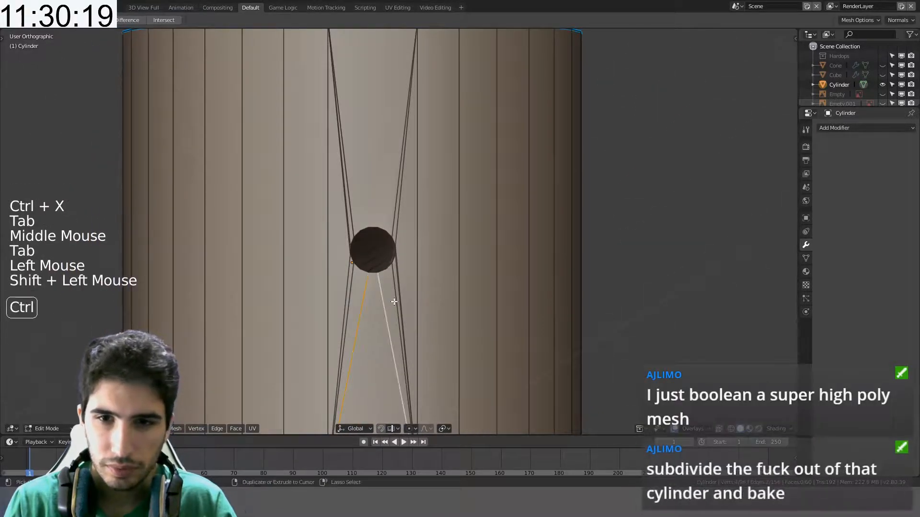
key("ctrl+x")
- Circle-select and dissolve the remaining diagonal edges at the hole's corners, and check the cylinder's shading in Object Mode
left_click(401, 294)
key("c")
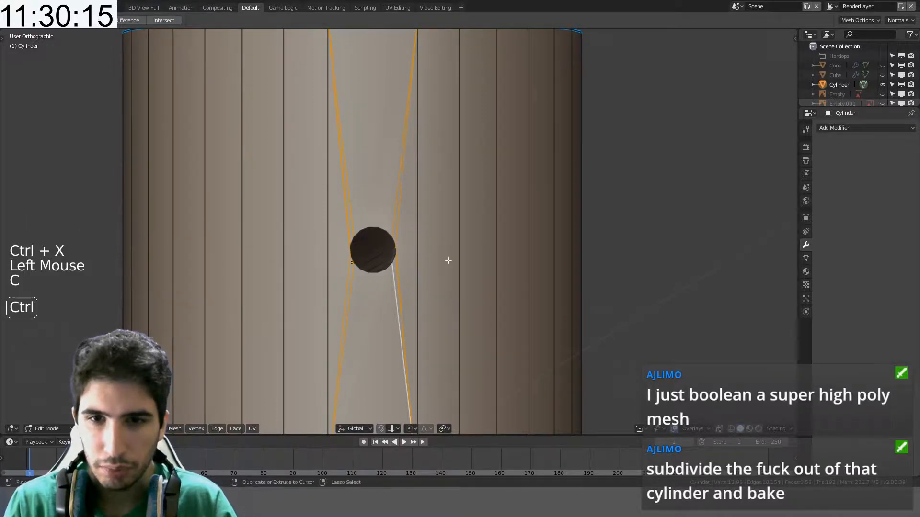
key("ctrl+x")
key("Tab")
middle_click_drag(435, 250, 444, 329)
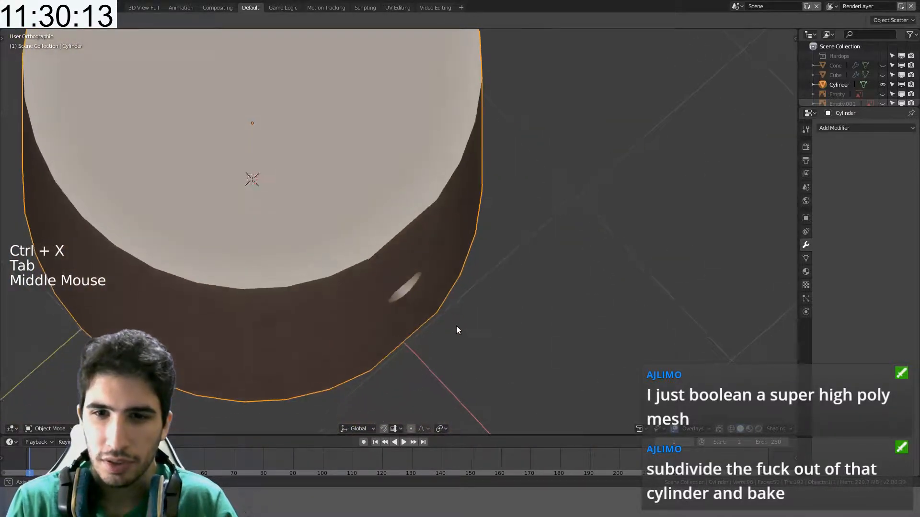
- Undo all the edge dissolves so that the middle and diagonal edges around the hole are restored
key("ctrl+z")
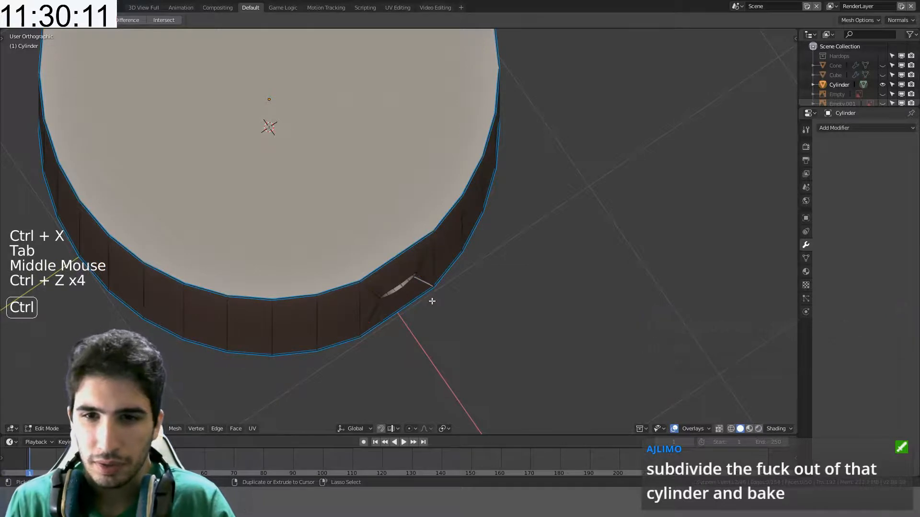
key("ctrl+z")
key("ctrl+z")
key("ctrl+z")
key("ctrl+z")
key("ctrl+z")
key("ctrl+z")
key("ctrl+z")
key("ctrl+z")
key("ctrl+z")
key("ctrl+z")
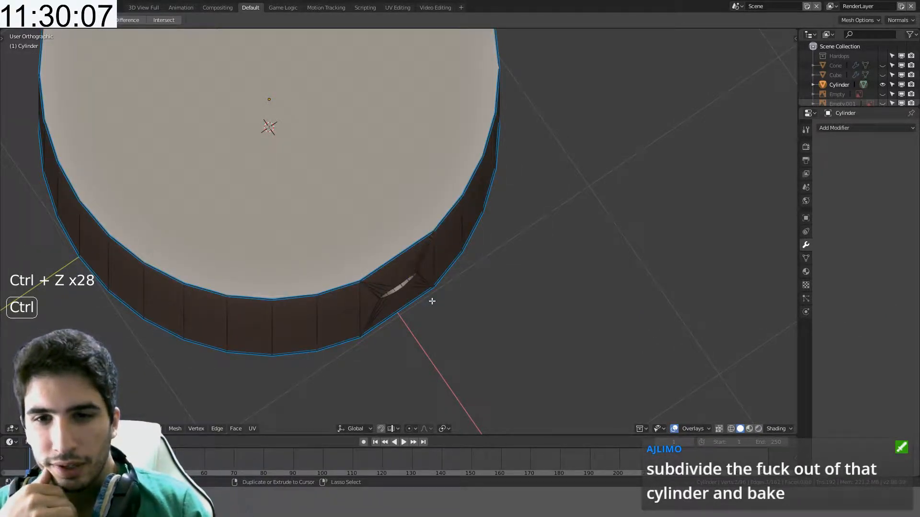
key("ctrl+z")
key("ctrl+z")
key("ctrl+z")
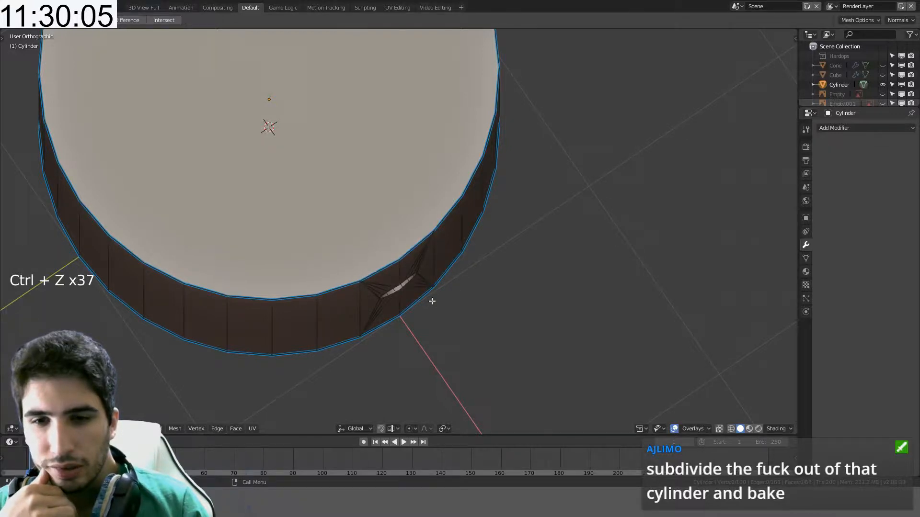
- Examine the cylinder's shading around the hole from several angles in Object Mode
key("Tab")
middle_click_drag(432, 301, 402, 144)
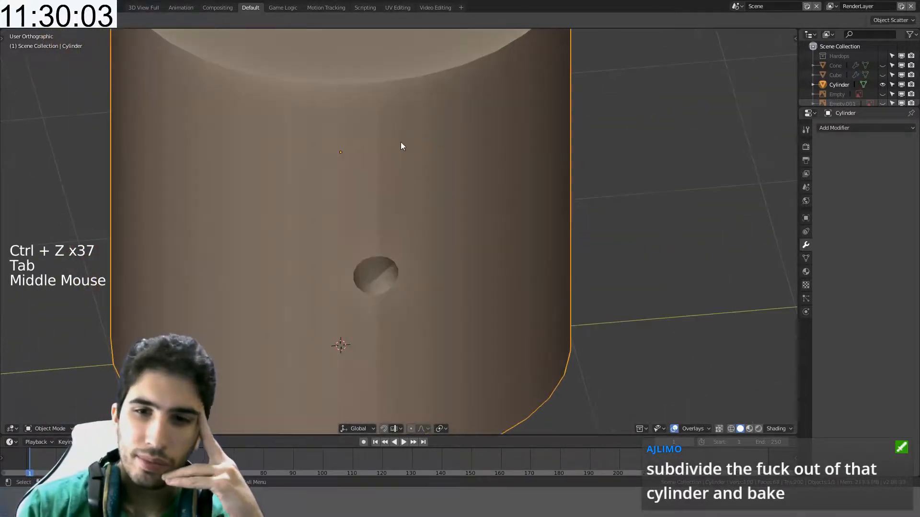
scroll(402, 177, "up", 3)
mouse_move(402, 177)
middle_mouse_down()
mouse_move(398, 197)
mouse_move(384, 180)
mouse_move(401, 161)
middle_mouse_up()
scroll(385, 181, "down", 3)
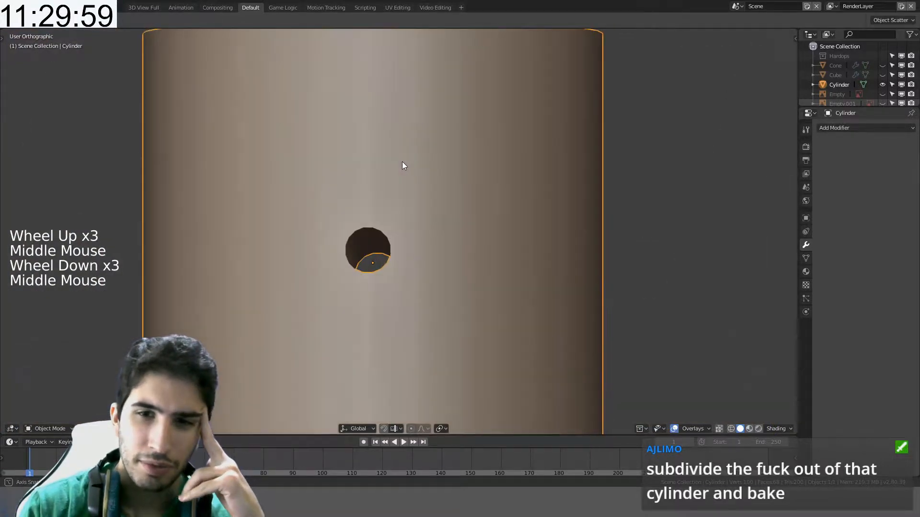
middle_click_drag(407, 229, 461, 226)
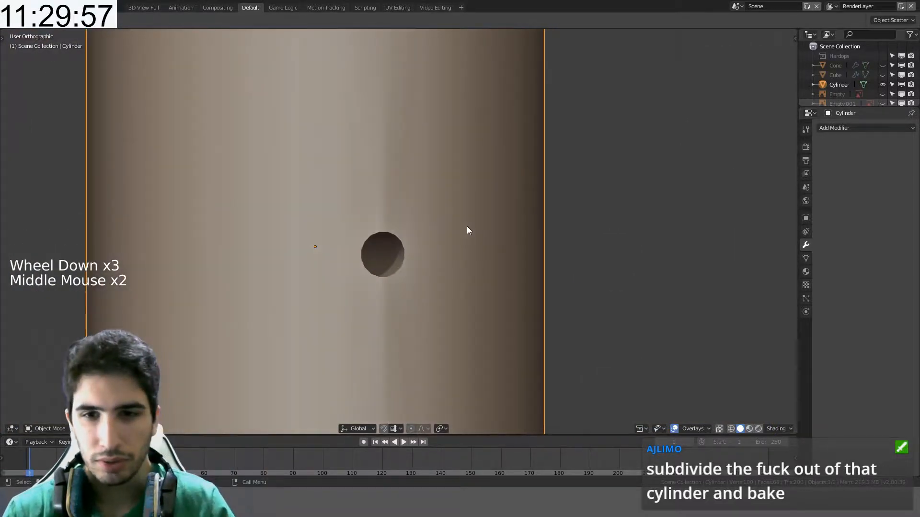
- Undo the hole's topology edits and the Boolean cut, back to the uncut large cylinder with the solid thin cutter through it
key("ctrl+z")
key("ctrl+z")
key("ctrl+z")
key("ctrl+z")
key("ctrl+z")
key("ctrl+z")
key("ctrl+z")
key("ctrl+z")
key("ctrl+z")
key("ctrl+z")
key("ctrl+z")
key("ctrl+z")
key("ctrl+z")
key("ctrl+z")
key("ctrl+z")
key("ctrl+z")
key("ctrl+z")
key("ctrl+z")
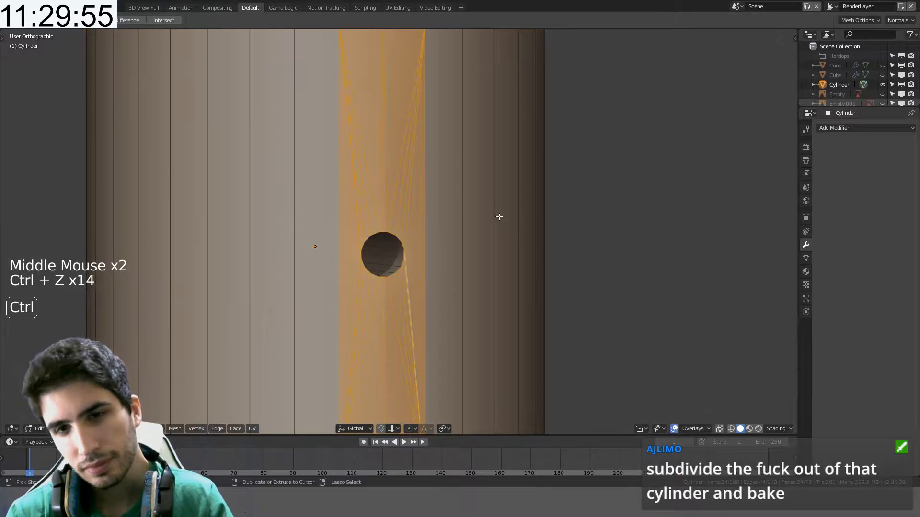
key("ctrl+z")
key("ctrl+z")
key("ctrl+z")
key("ctrl+z")
key("ctrl+z")
key("ctrl+z")
key("ctrl+z")
key("ctrl+z")
key("ctrl+z")
key("ctrl+z")
key("ctrl+z")
key("ctrl+z")
key("ctrl+z")
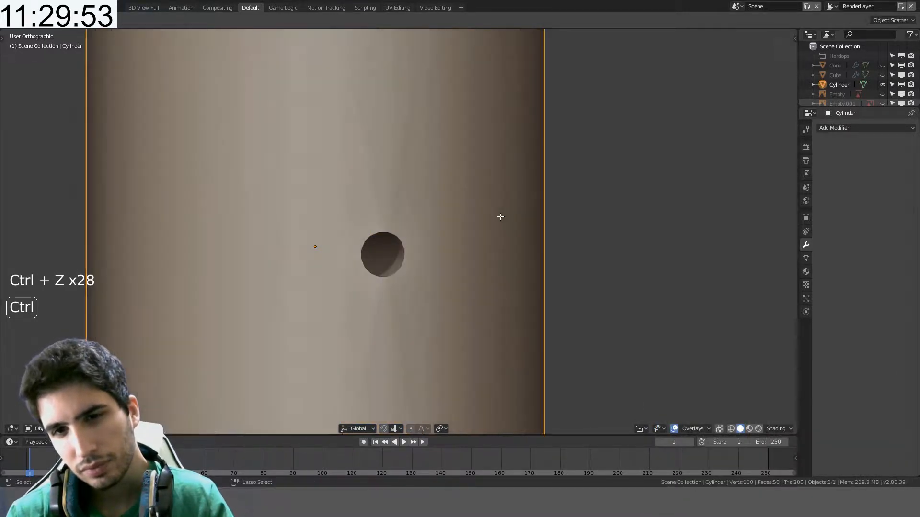
key("ctrl+z")
key("ctrl+z")
key("ctrl+z")
key("ctrl+z")
key("ctrl+z")
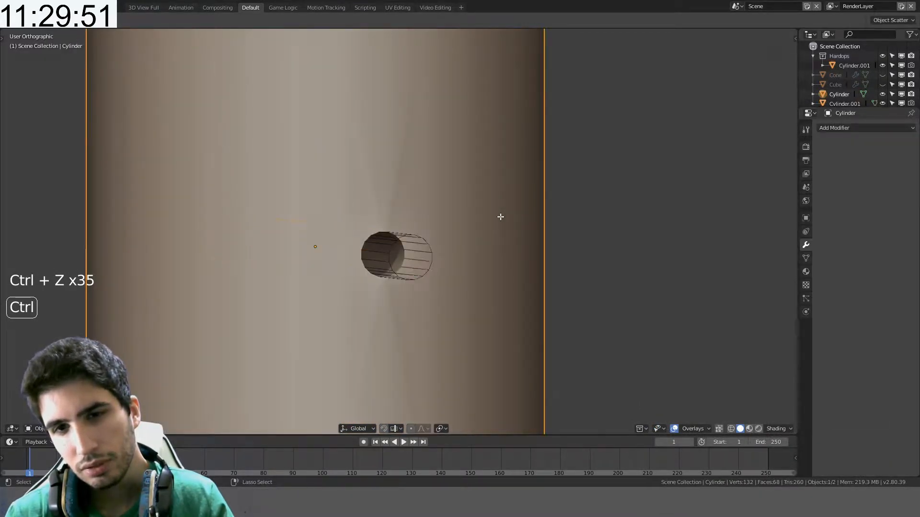
key("ctrl+z")
key("ctrl+z")
key("ctrl+z")
key("ctrl+z")
key("ctrl+z")
key("ctrl+z")
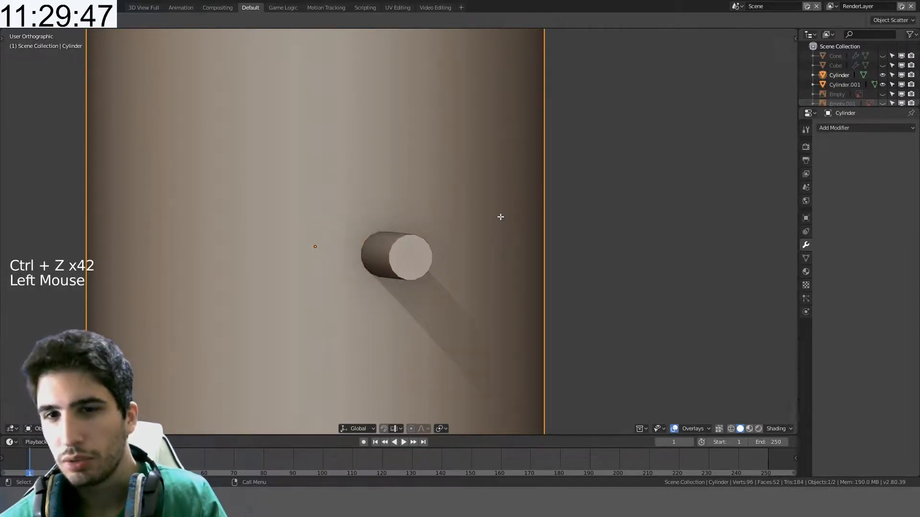
- Subdivide the entire mesh of the large cylinder twice in Edit Mode
key("Tab")
left_click(504, 205)
key("a")
key("ctrl+e")
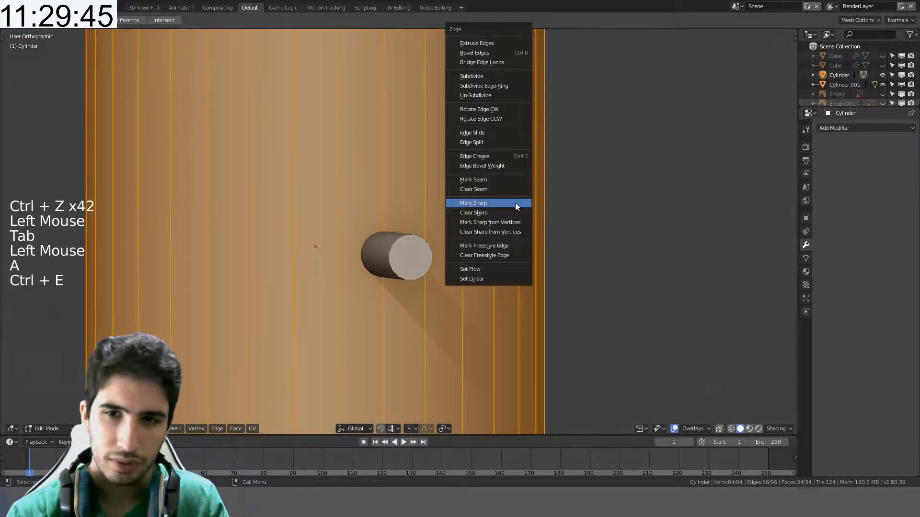
key("ctrl+e")
left_click(480, 75)
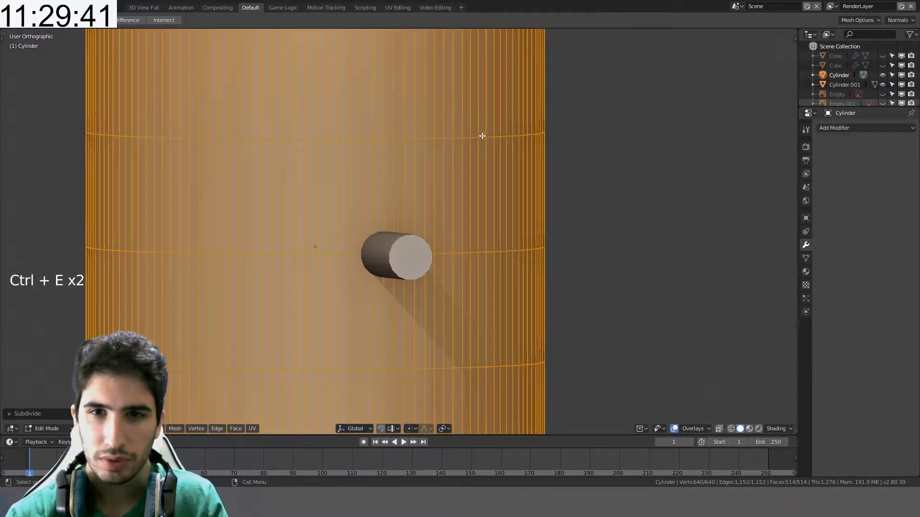
- Select the horizontal edge loops above and below the cutter and scale them vertically closer to it
key("alt+a")
left_click(449, 138, "alt")
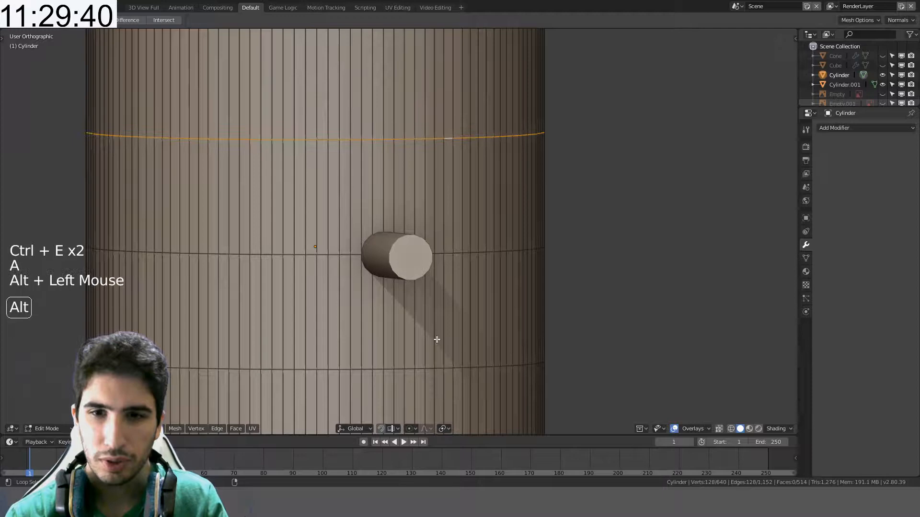
left_click(427, 367, "alt+shift")
key("KP_3")
key("s")
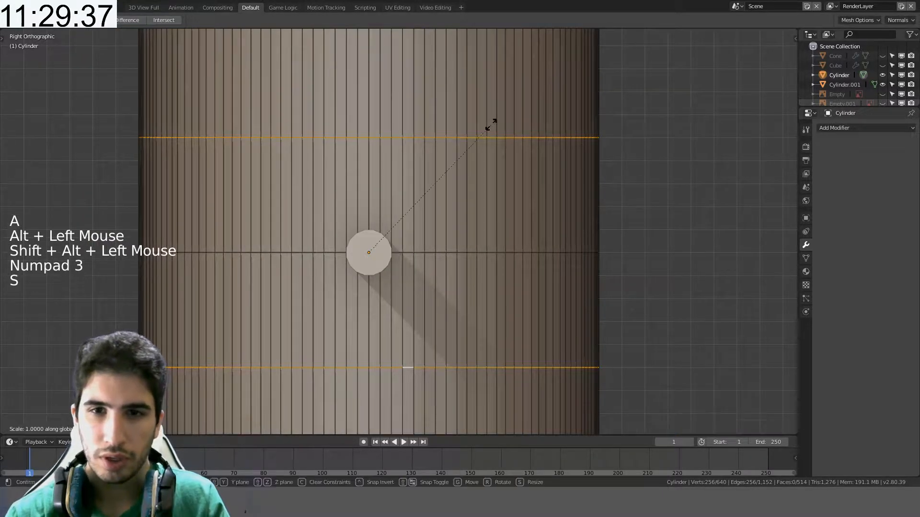
left_click(390, 209)
- Subtract the thin cylinder from the subdivided large cylinder with a Boolean Difference
middle_click_drag(390, 209, 449, 237)
key("Tab")
left_click(383, 263)
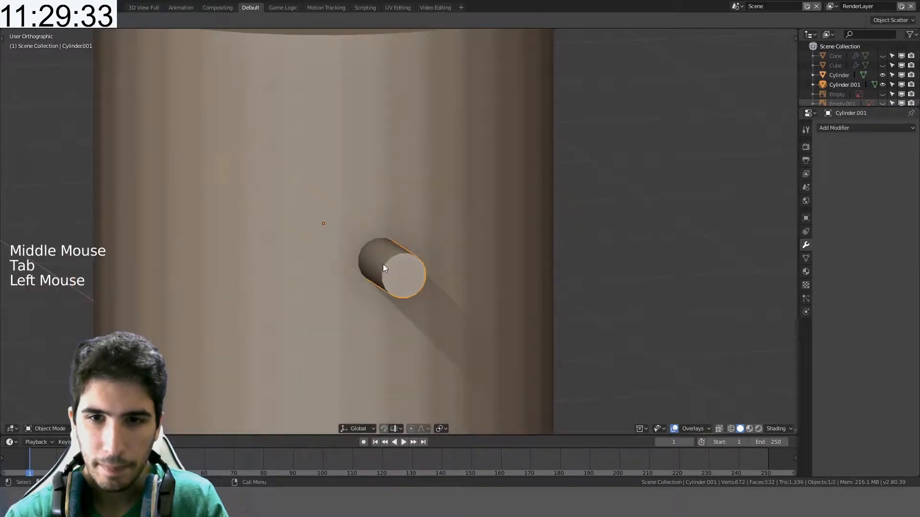
left_click(444, 190, "shift")
key("ctrl+KP_Subtract")
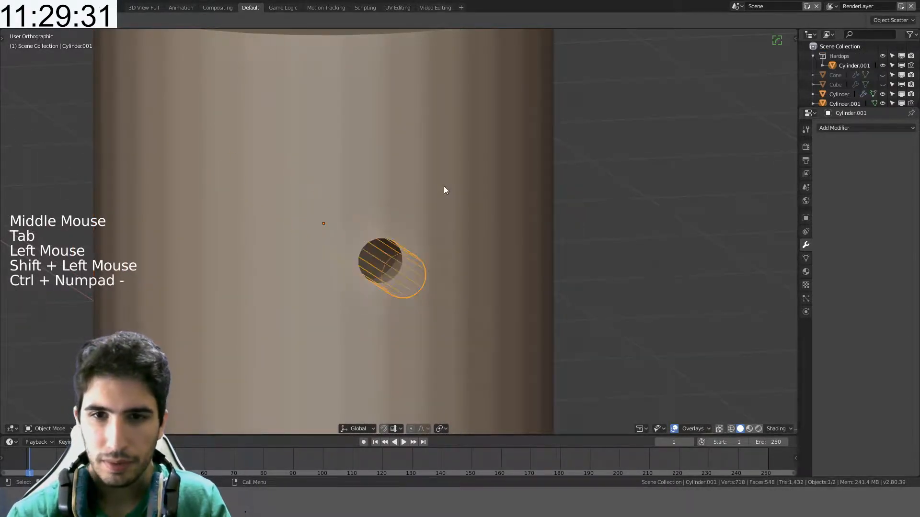
- Apply the Boolean modifier on the large cylinder and delete the wireframe cutter
middle_click_drag(444, 185, 438, 258)
left_click(401, 165)
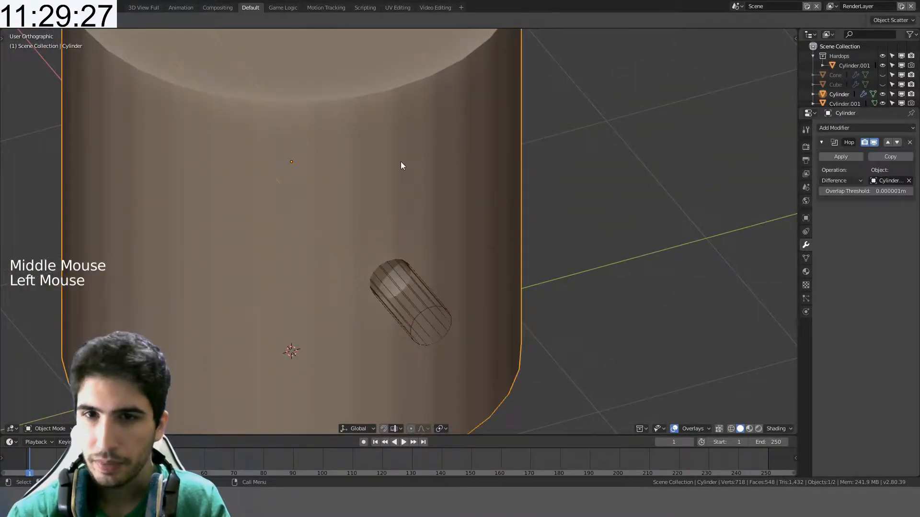
left_click(835, 157)
left_click(433, 337)
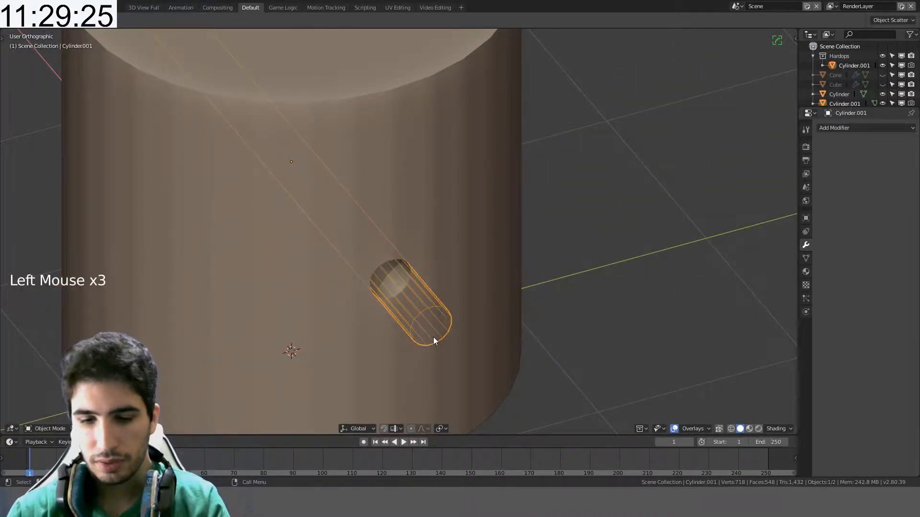
key("Delete")
left_click(433, 337)
- Open the large cylinder in Edit Mode and examine the mesh and shading around the new hole up close
middle_click_drag(433, 337, 366, 222)
key("Tab")
key("a")
scroll(394, 205, "up", 3)
scroll(365, 222, "up", 3)
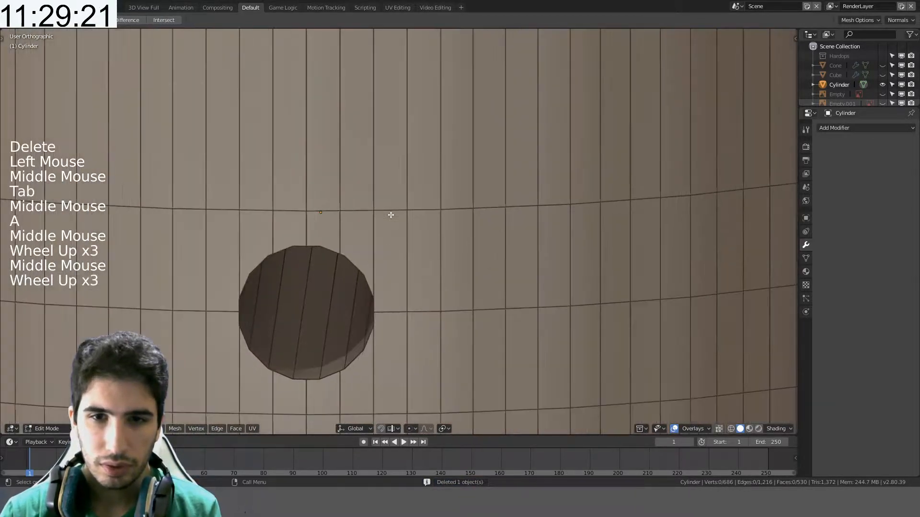
key("Tab")
key("Tab")
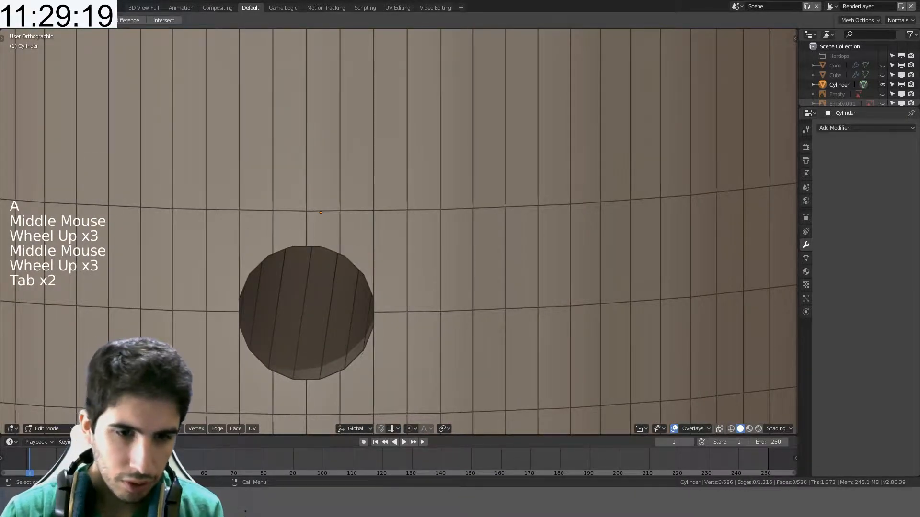
- Merge the close vertex pairs on the hole's rim at its upper-right and upper-left, where the vertical edges meet it
left_click(329, 308)
scroll(328, 308, "up", 3)
middle_click_drag(328, 308, 435, 168, "shift")
left_click(437, 165)
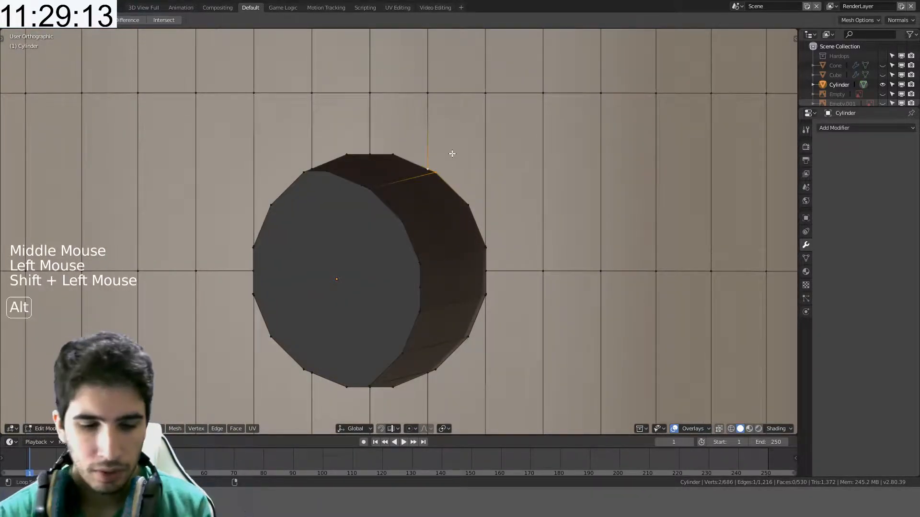
key("alt+m")
left_click(441, 164)
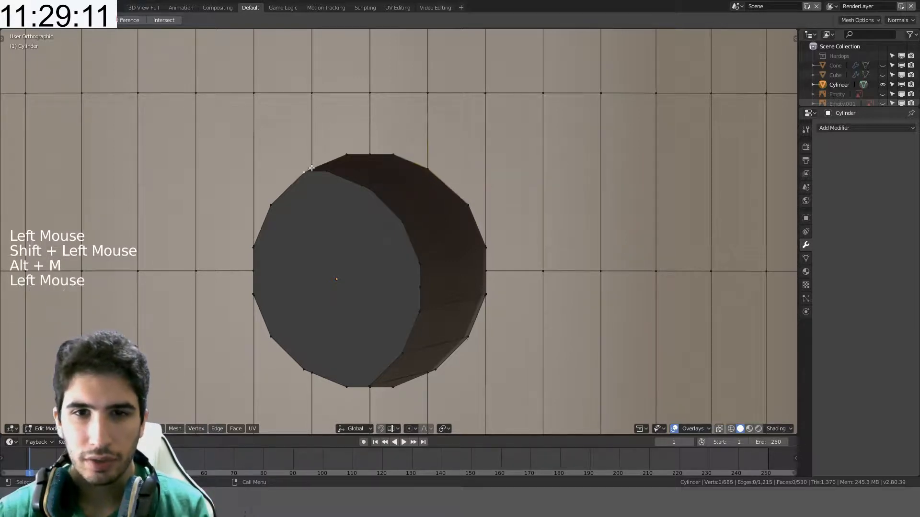
left_click(312, 167, "shift")
key("alt+m")
left_click(314, 167)
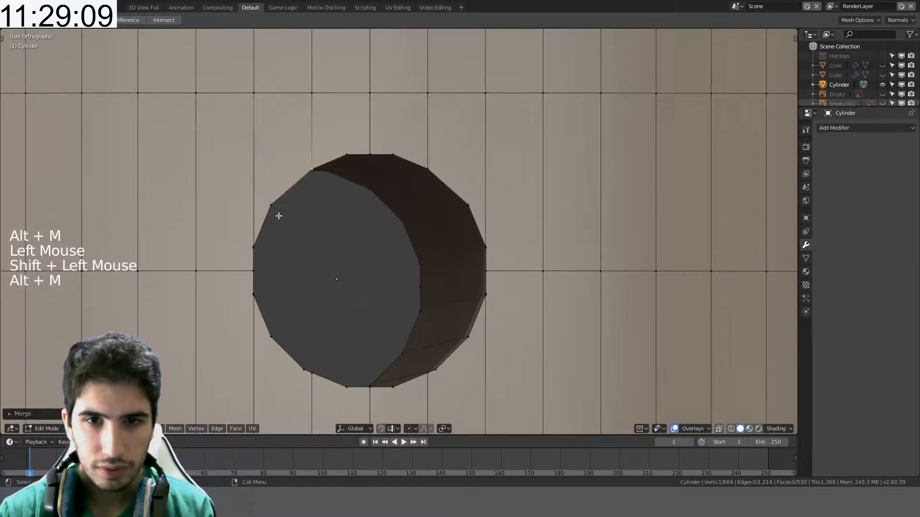
- Merge the two close vertex pairs on the hole's left rim, above and below the horizontal middle edge
middle_click_drag(277, 214, 301, 211, "shift")
scroll(231, 211, "up", 3)
left_click(210, 219)
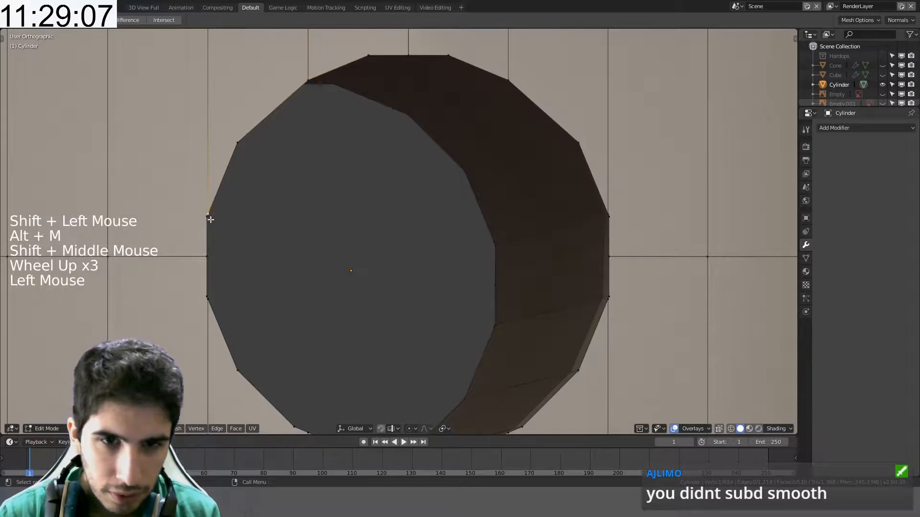
left_click(209, 213, "shift")
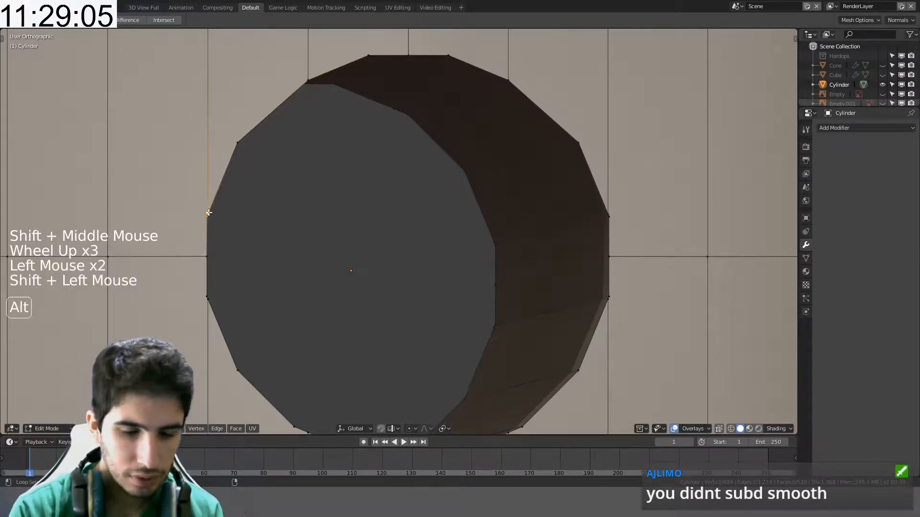
key("alt+m")
left_click(210, 214)
left_click(206, 300)
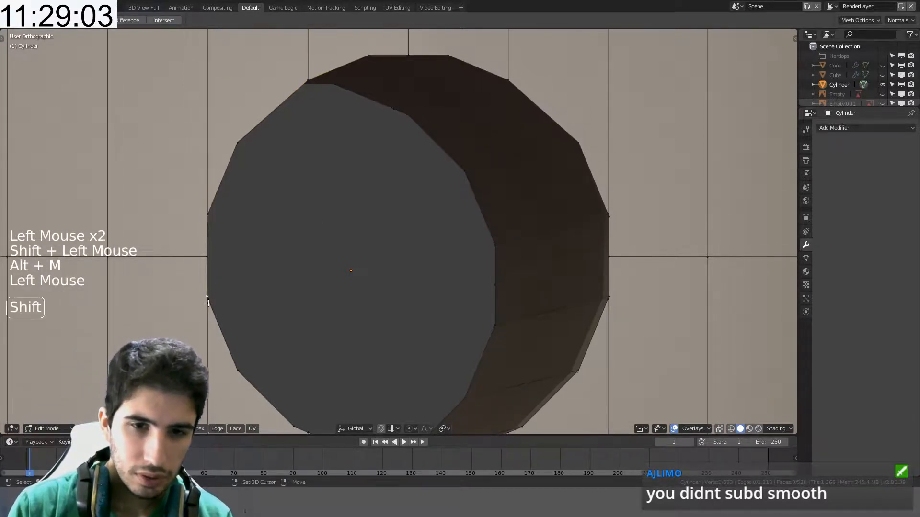
left_click(208, 302, "shift")
key("alt+m")
left_click(209, 303)
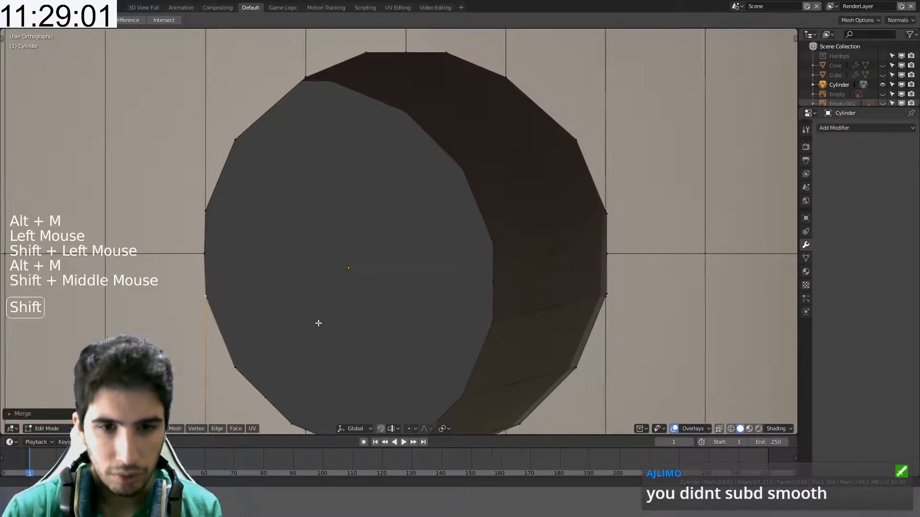
- Merge the close vertex pairs on the hole's right rim, below and above the horizontal middle edge, using At Last
middle_click_drag(318, 322, 253, 192, "shift")
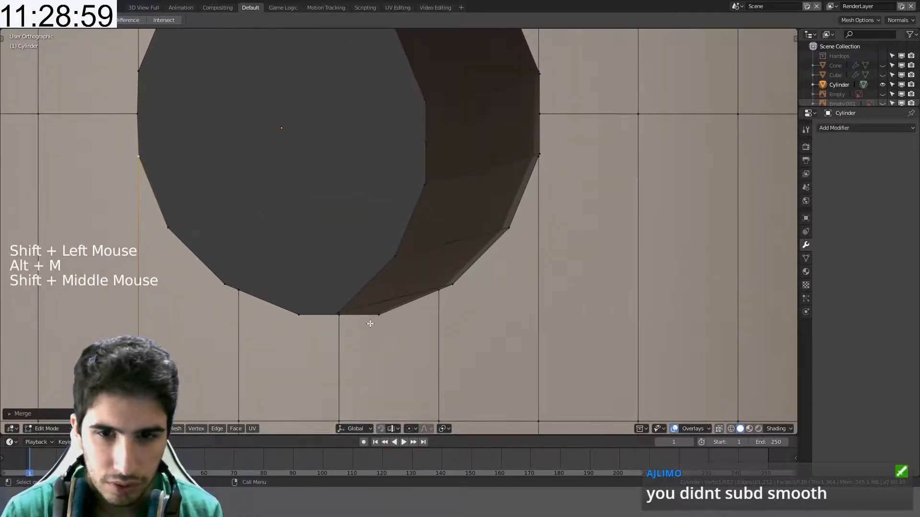
middle_click_drag(370, 324, 465, 229)
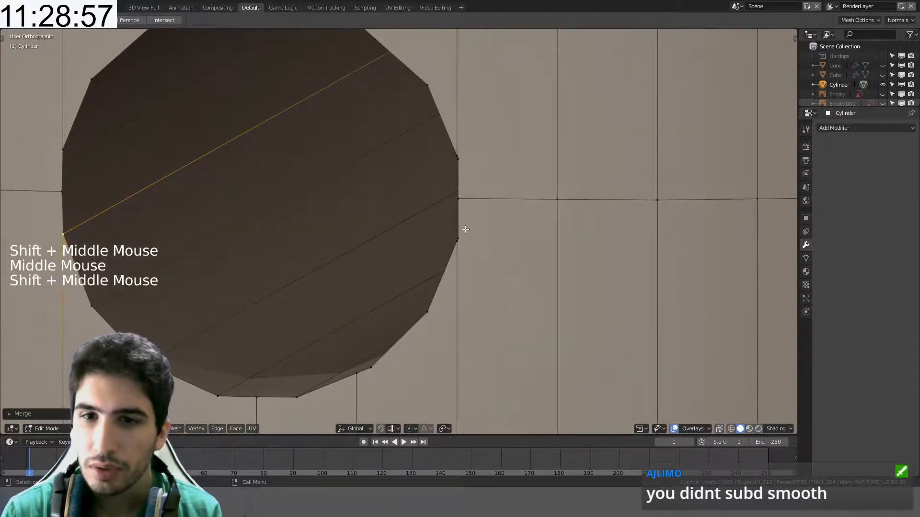
left_click(467, 233)
left_click(458, 244, "shift")
key("alt+m")
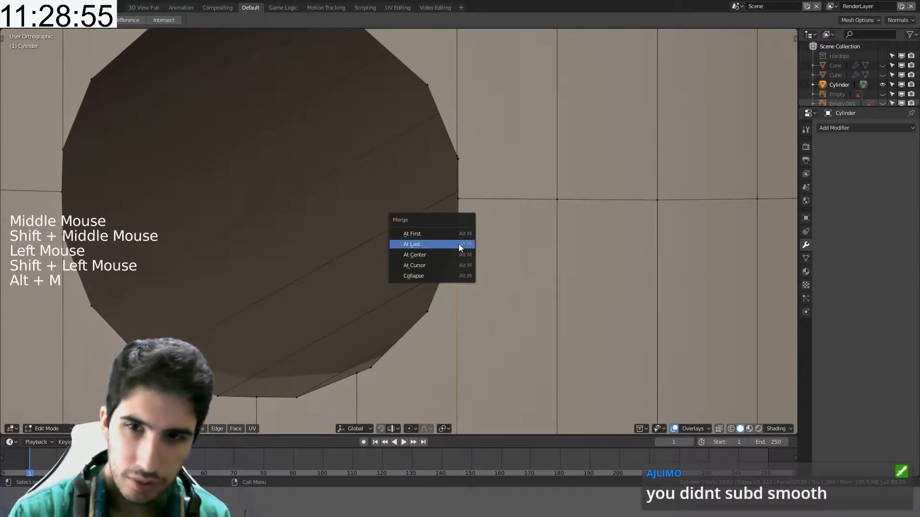
left_click(460, 244)
left_click(464, 156)
left_click(459, 153, "shift")
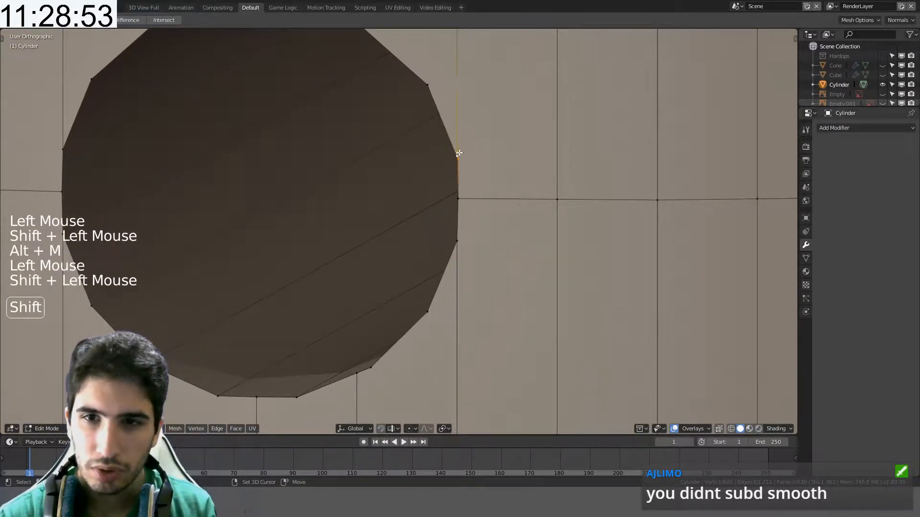
key("alt+m")
left_click(472, 146)
scroll(472, 146, "down", 3)
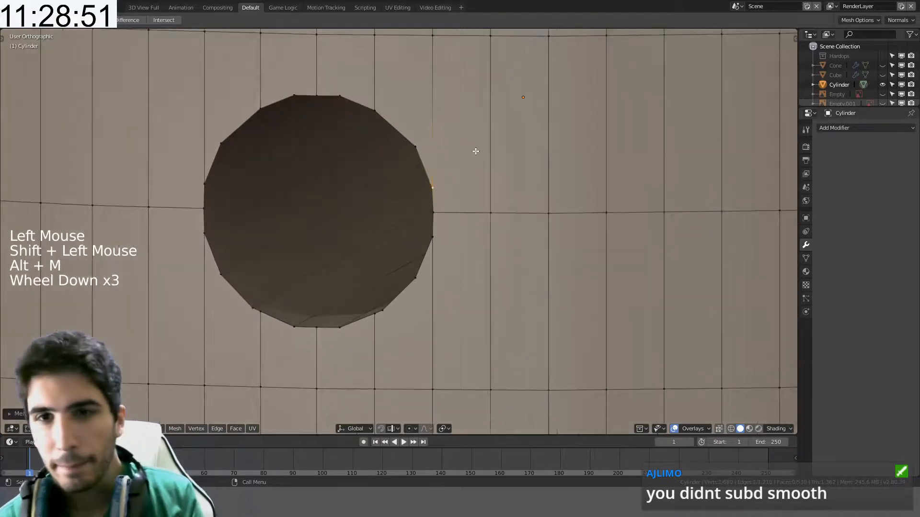
- Select the eight faces directly above and below the hole, triangulate them and convert the triangles back to quads
middle_click_drag(474, 148, 185, 356)
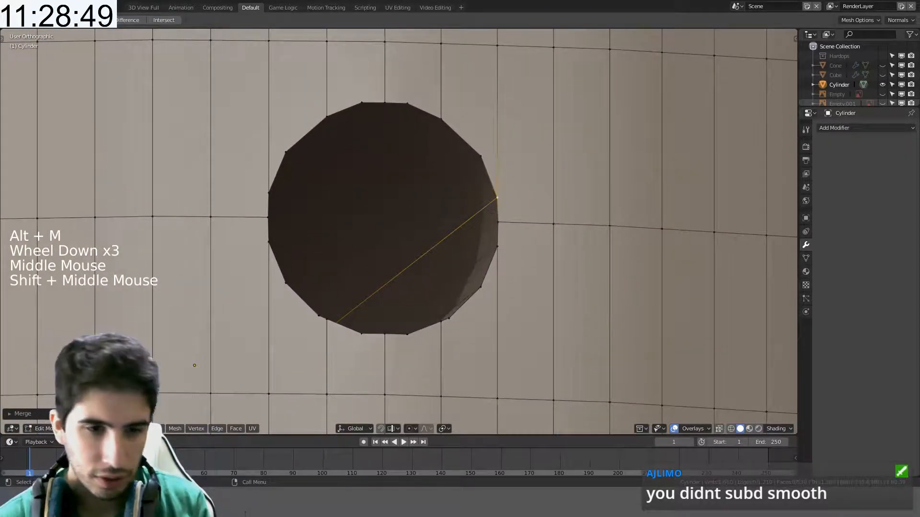
left_click(248, 359)
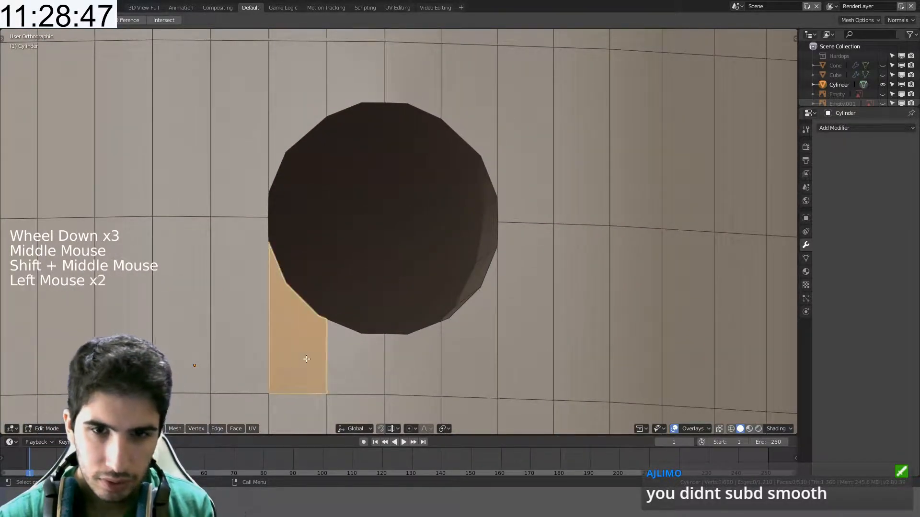
left_click(355, 368, "shift")
left_click(422, 364, "shift")
left_click(456, 114, "shift")
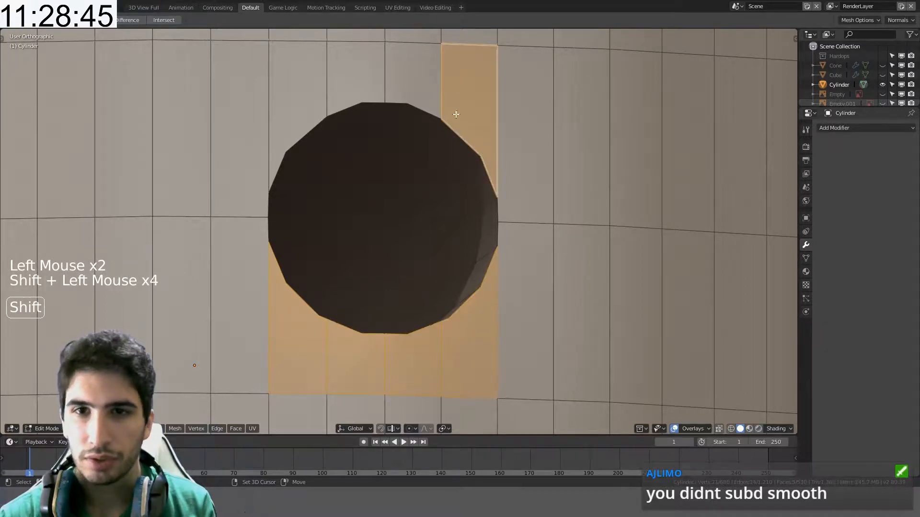
left_click(386, 79, "shift")
left_click(289, 86, "shift")
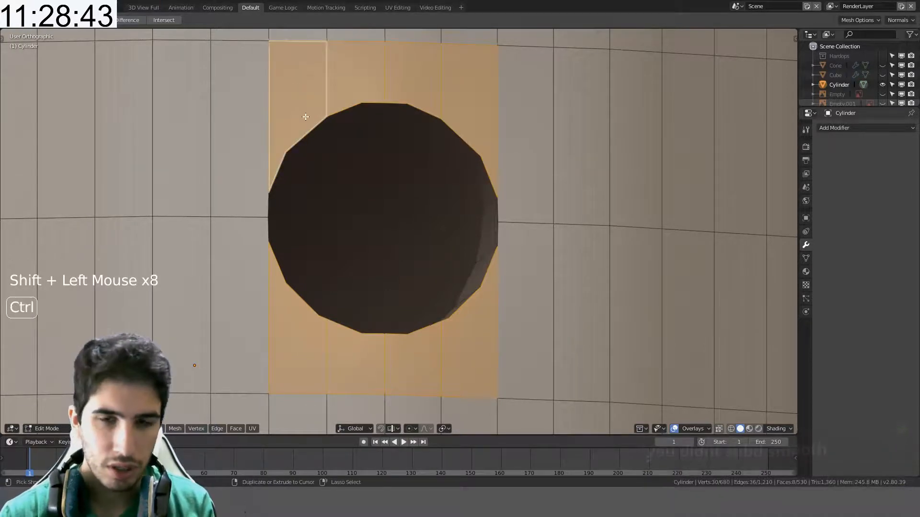
key("ctrl+t")
key("alt+j")
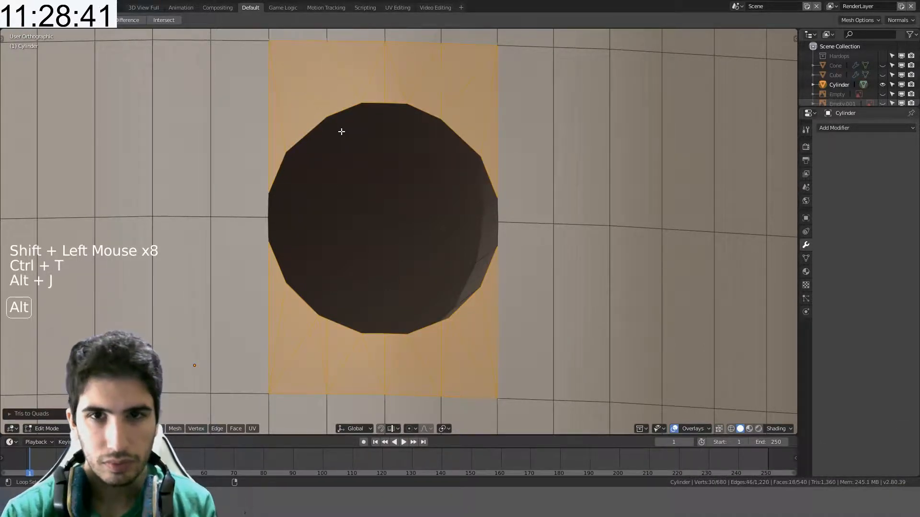
- Leave Edit Mode and examine the shading around the hole close up and from farther away
key("Tab")
middle_click_drag(359, 132, 378, 99)
scroll(312, 139, "down", 6)
middle_click_drag(312, 138, 337, 115)
scroll(430, 142, "down", 5)
- Return to Edit Mode and select the ring of vertical edges around the cylinder's section above the hole
key("Tab")
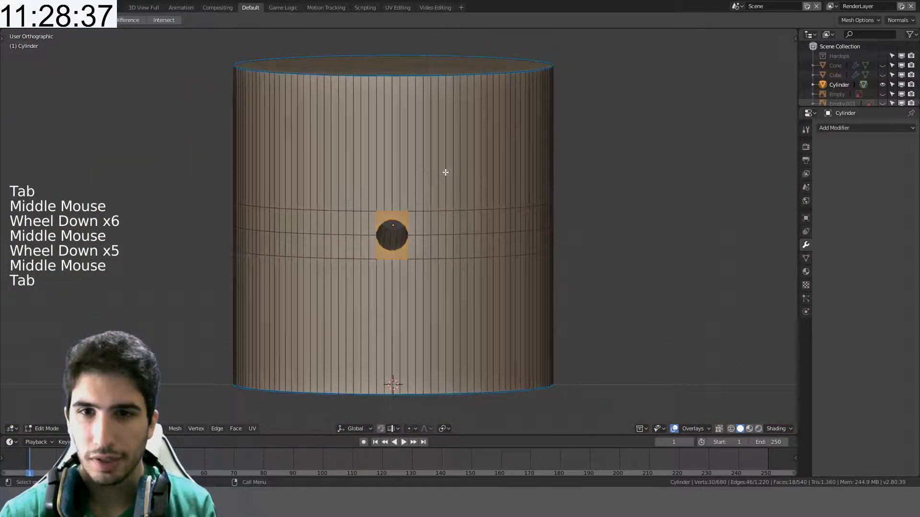
left_click(353, 151)
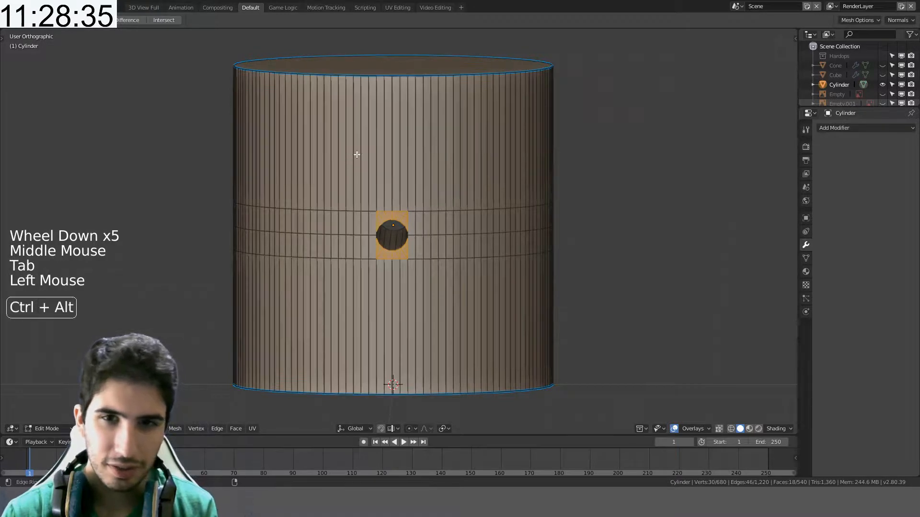
left_click(358, 158, "ctrl+alt")
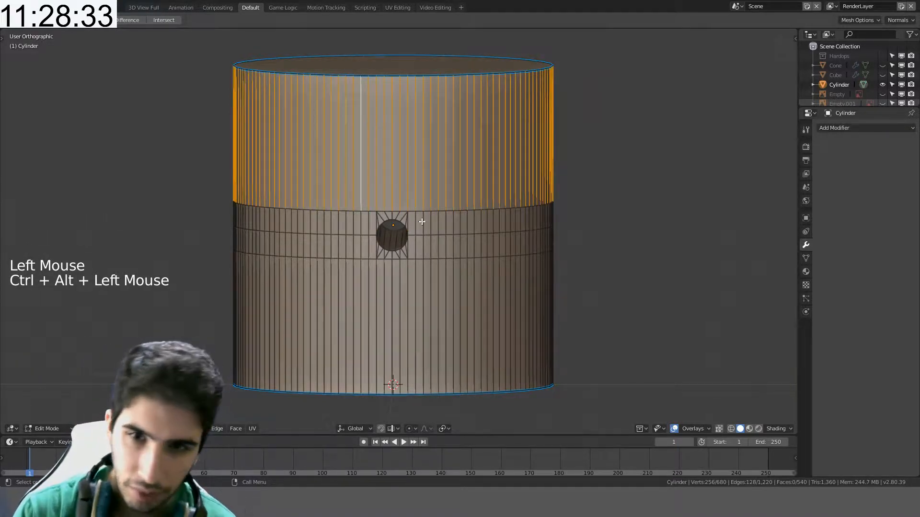
- Thin the ring with Checker Deselect, extend it to full edge loops and dissolve those loops
left_click(136, 428)
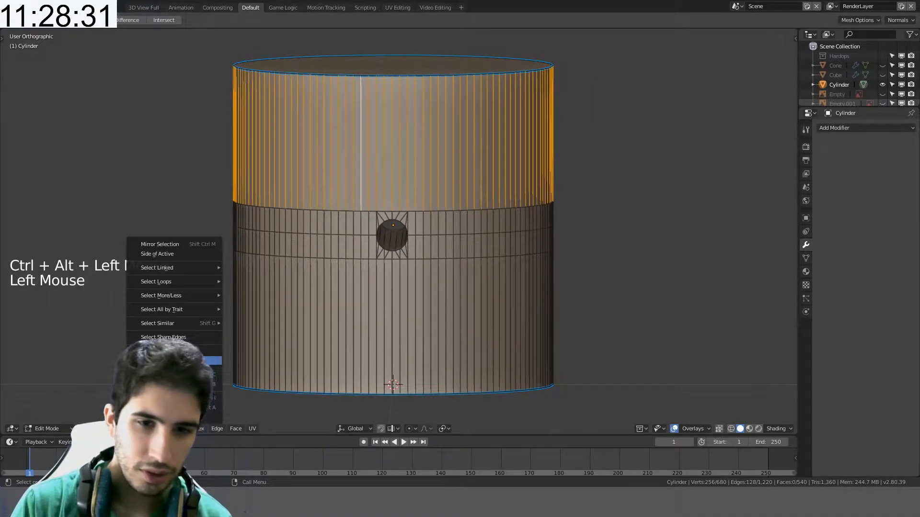
left_click(206, 354)
left_click(136, 428)
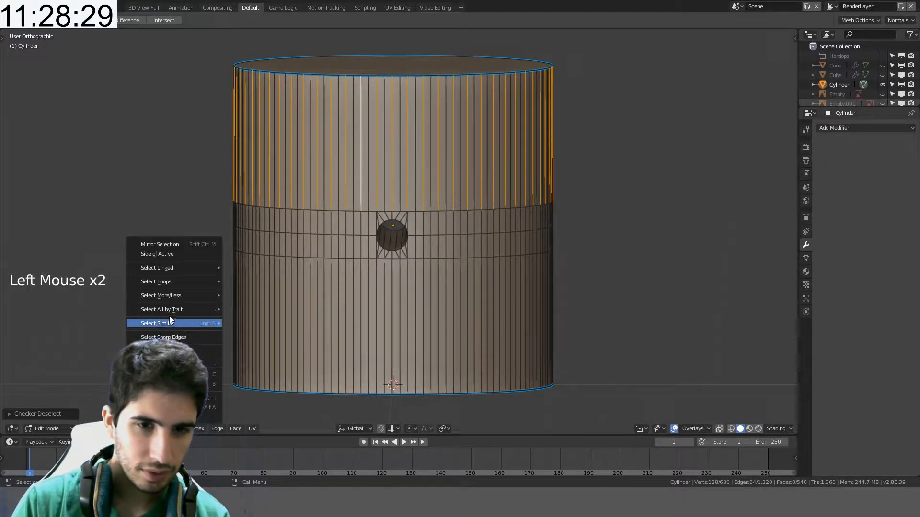
mouse_move(175, 282)
left_click(239, 282)
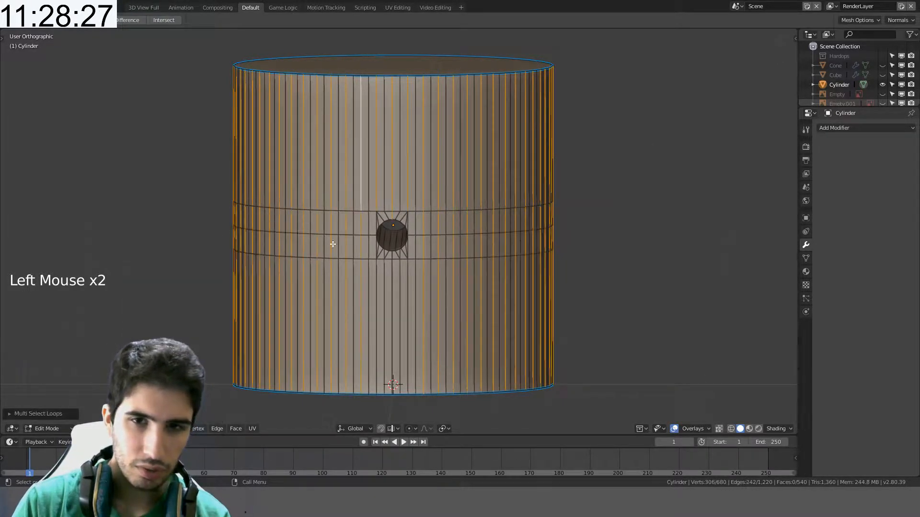
key("ctrl+x")
- Select the remaining vertical edges of the upper section and inspect how they line up with the hole
left_click(397, 157, "ctrl+alt")
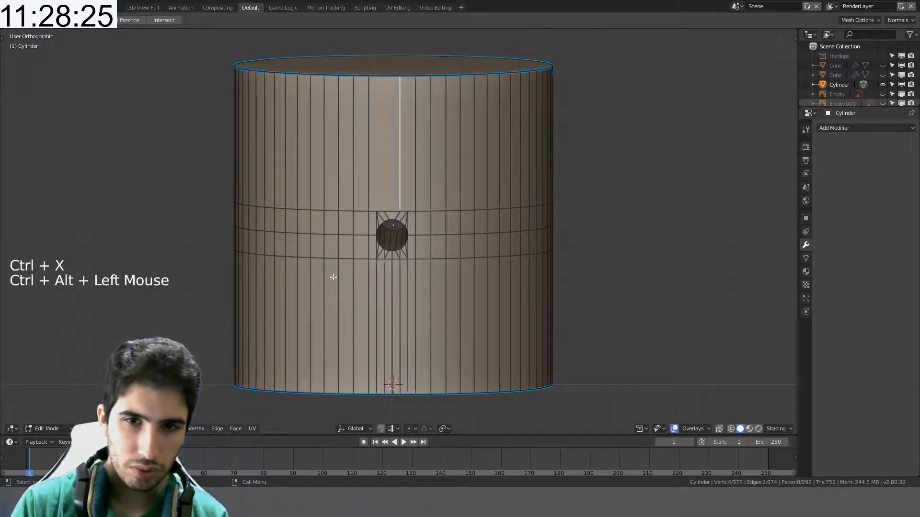
left_click(445, 153)
left_click(445, 150, "ctrl+alt")
scroll(439, 143, "up", 4)
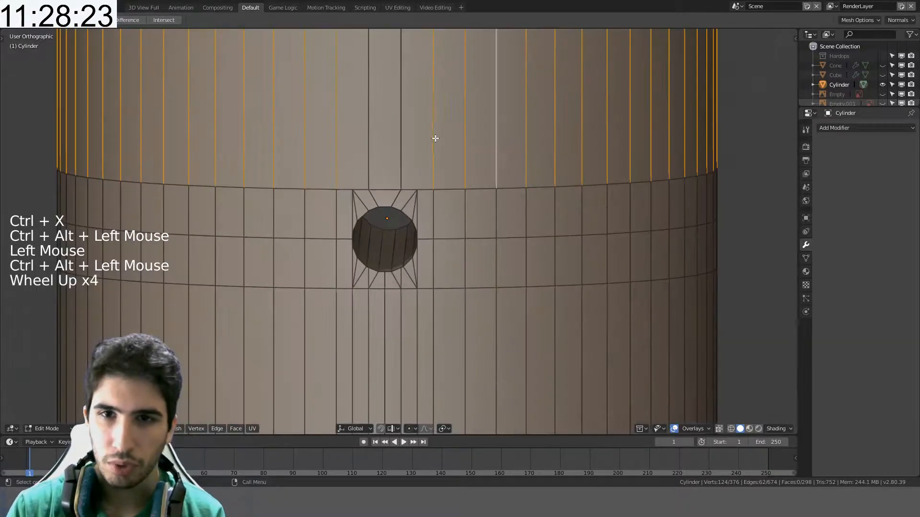
middle_click_drag(433, 138, 417, 211, "shift")
scroll(427, 226, "up", 4)
left_click(388, 236)
scroll(335, 257, "down", 3)
scroll(401, 238, "down", 3)
- Undo the edge dissolve, the loop extension and the Checker Deselect, back to the full upper edge ring selection
key("ctrl+z")
key("ctrl+z")
key("ctrl+z")
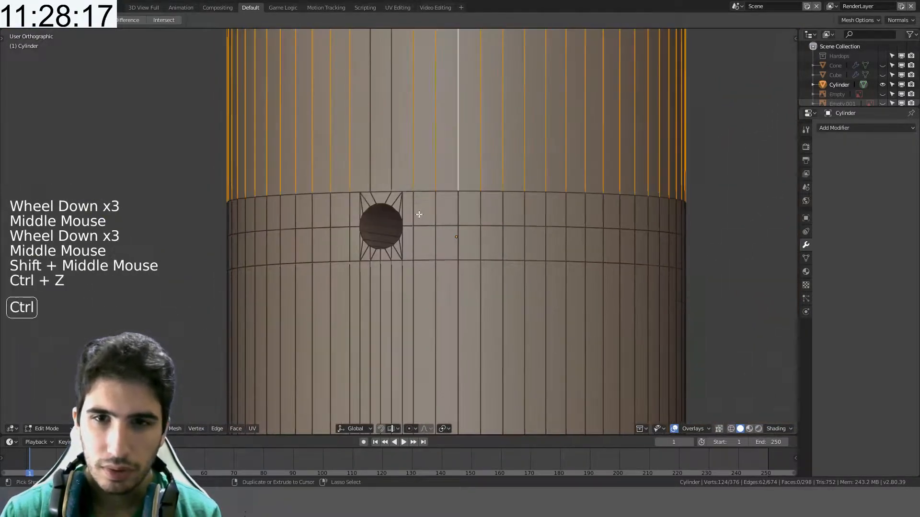
key("ctrl+z")
key("ctrl+z")
key("ctrl+z")
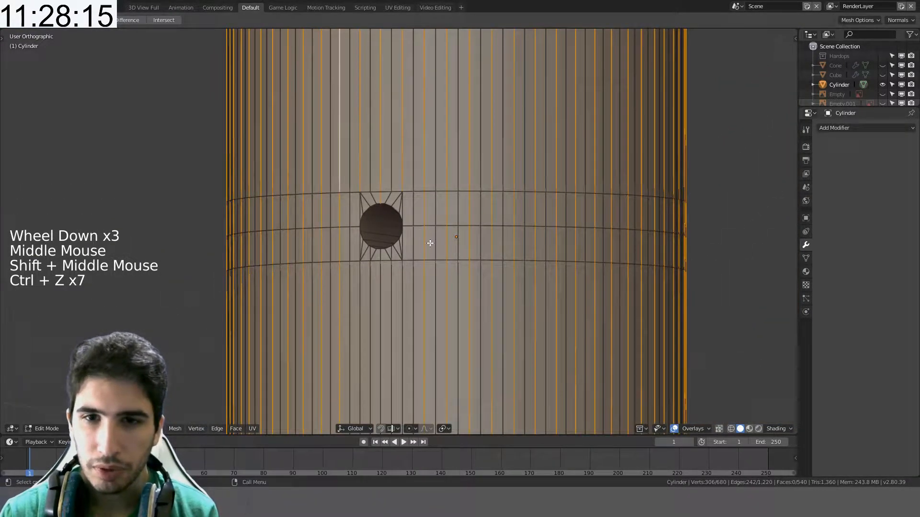
middle_click_drag(429, 242, 415, 269, "shift")
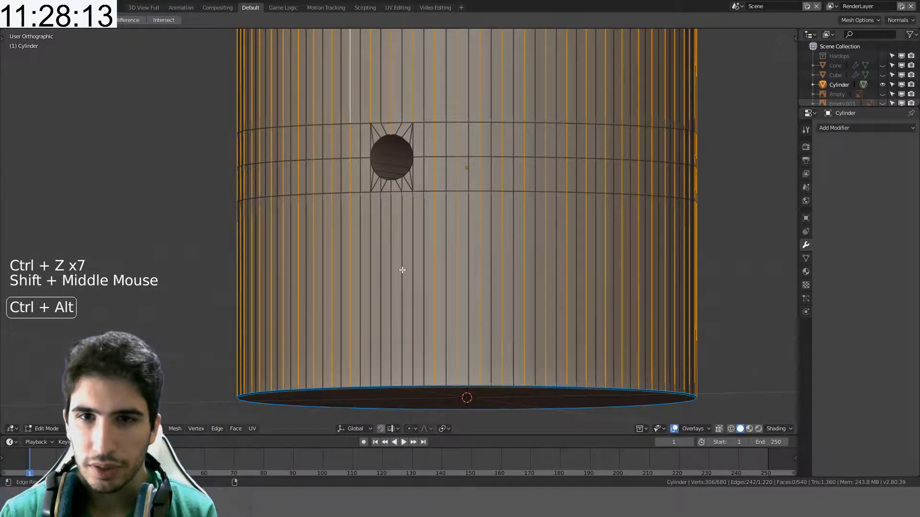
key("ctrl+z")
key("ctrl+z")
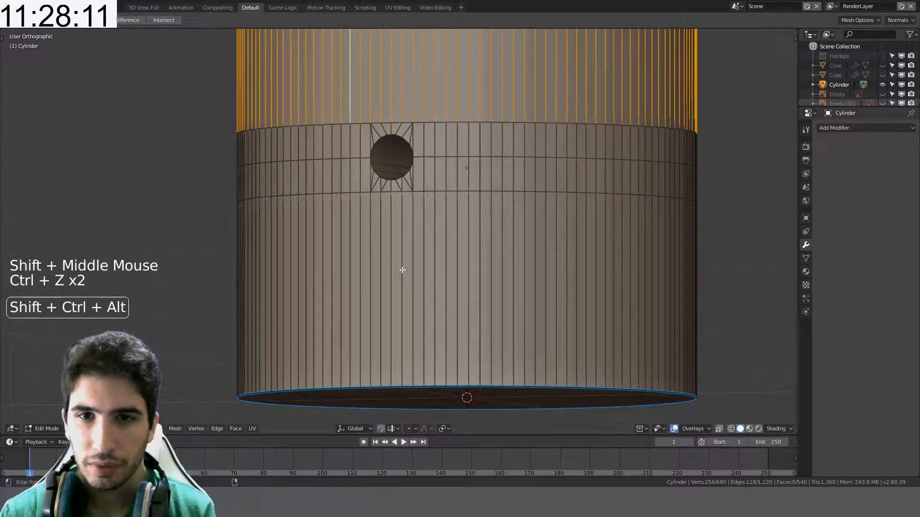
- Add the vertical edge ring below the hole to the selection and apply Checker Deselect to both rings
left_click(402, 270, "ctrl+alt+shift")
left_click(136, 428)
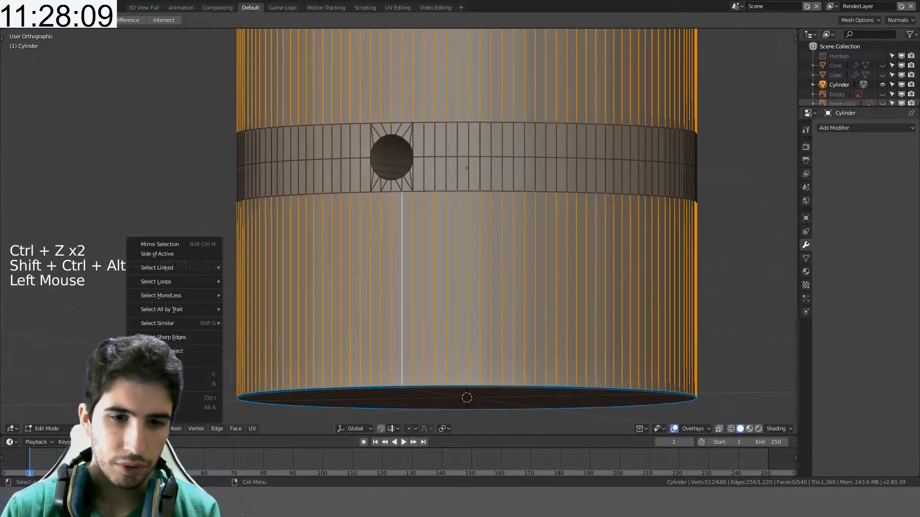
left_click(158, 374)
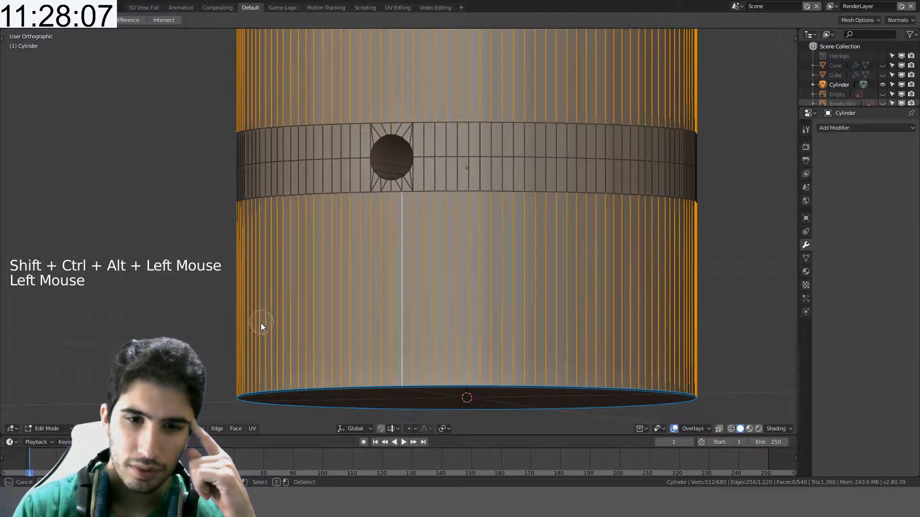
left_click(135, 428)
left_click(191, 351)
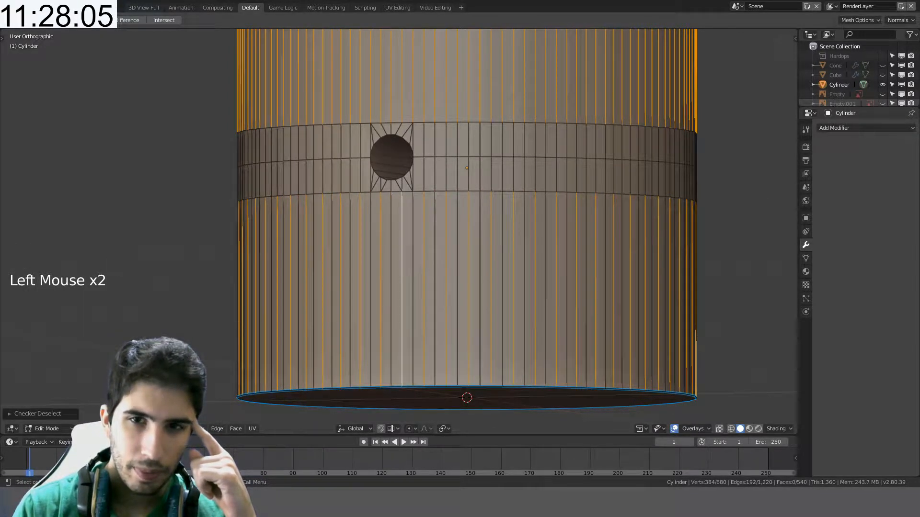
middle_click_drag(391, 150, 416, 161)
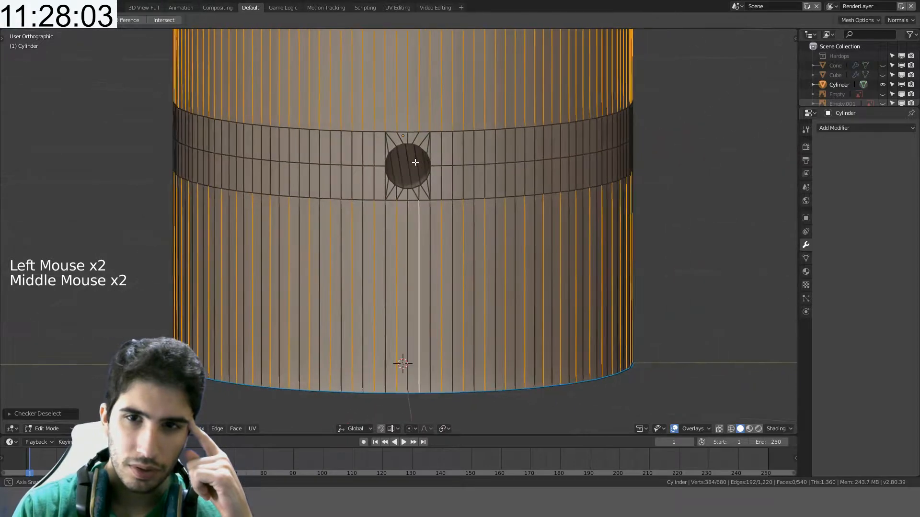
- Undo the Checker Deselect and the added lower ring, keeping only the upper vertical edge ring selected
key("ctrl+z")
key("ctrl+z")
key("ctrl+z")
key("ctrl+z")
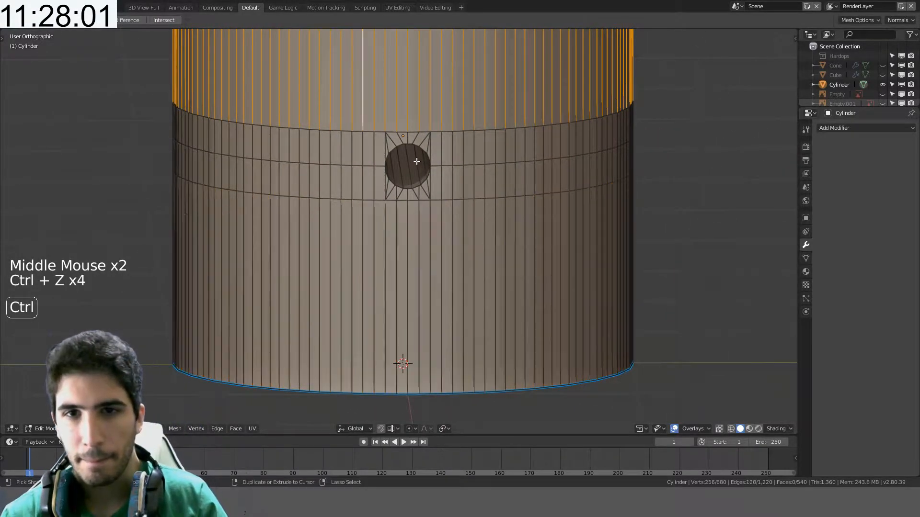
- Apply Checker Deselect to the upper vertical edge ring and dissolve the edges that stay selected
left_click(143, 428)
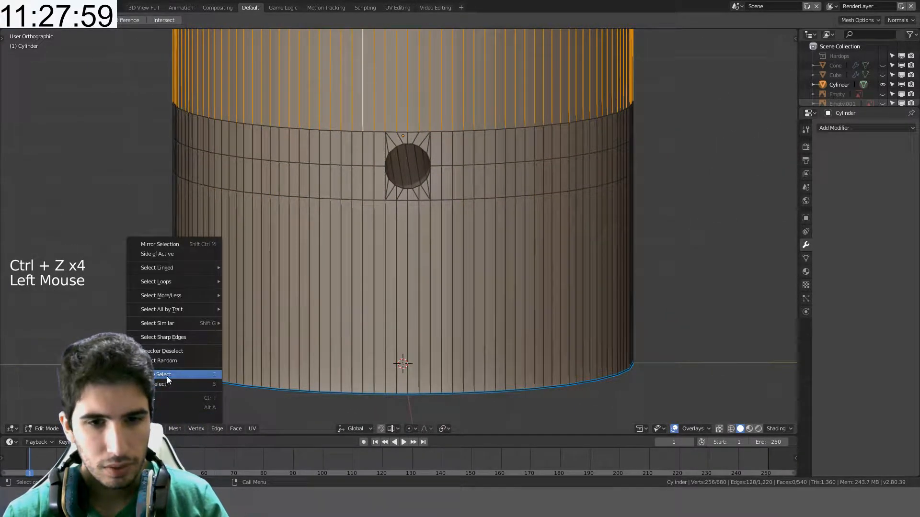
left_click(178, 352)
scroll(431, 250, "down", 3)
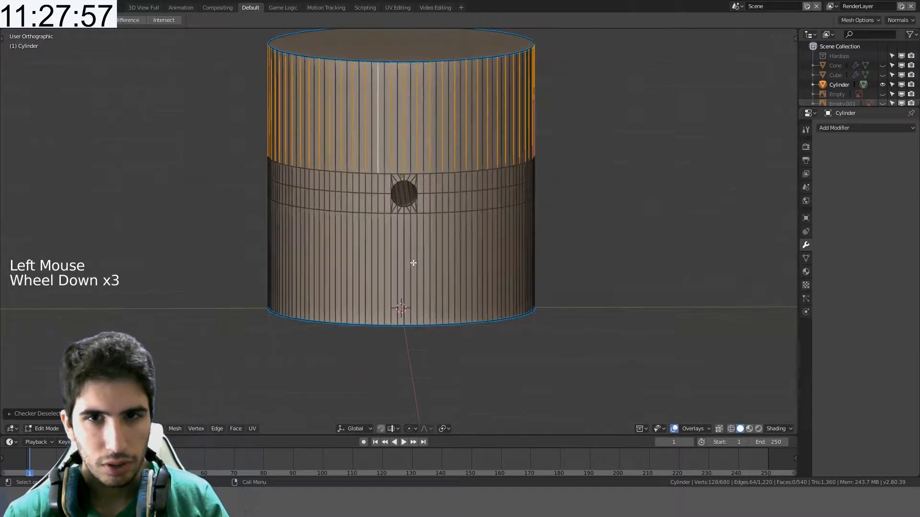
key("ctrl+x")
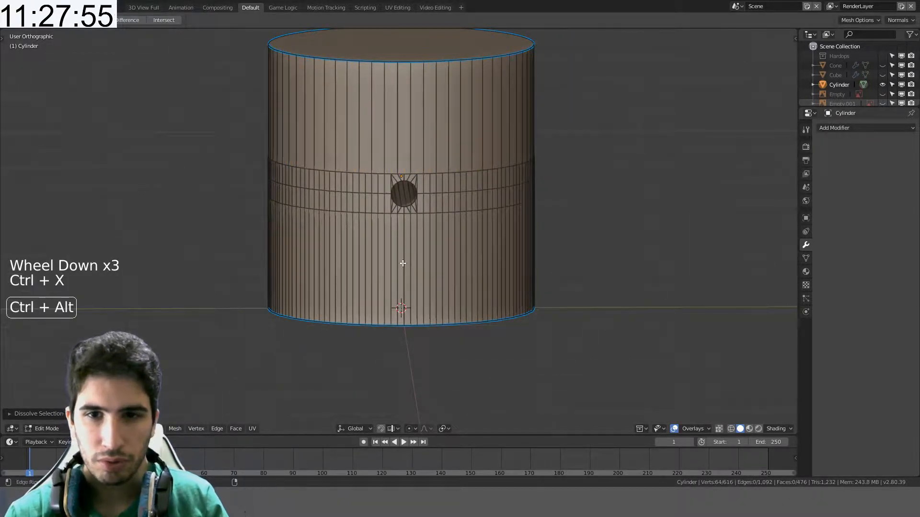
- Select the vertical edge ring below the hole and reduce it to alternate edges with Checker Deselect
left_click(403, 263, "ctrl+alt")
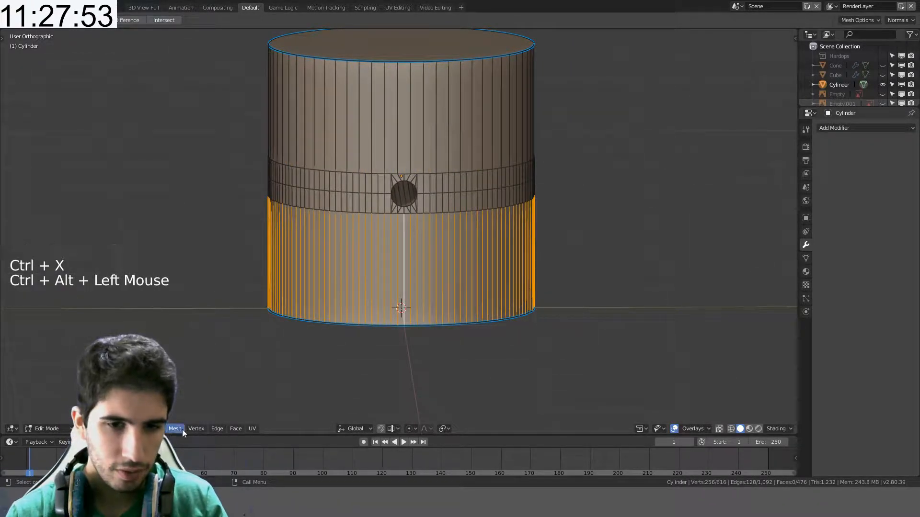
left_click(143, 429)
left_click(167, 352)
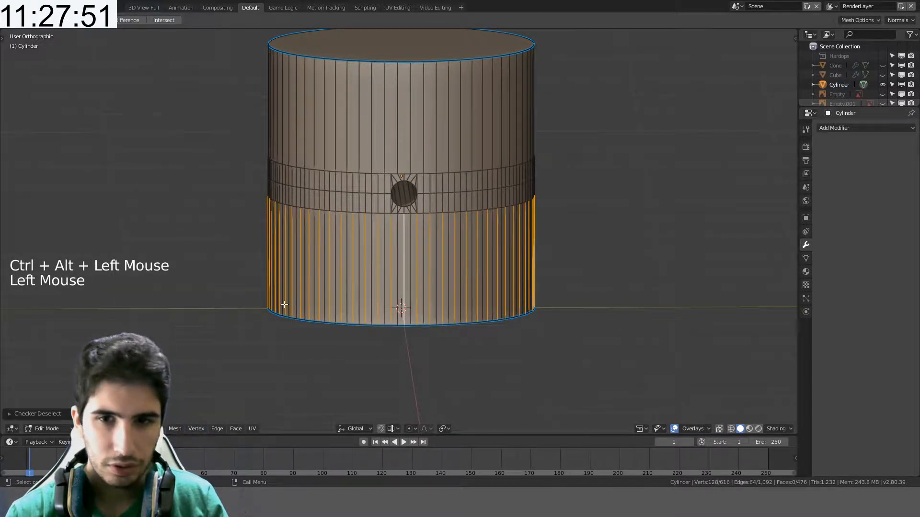
scroll(374, 126, "up", 3)
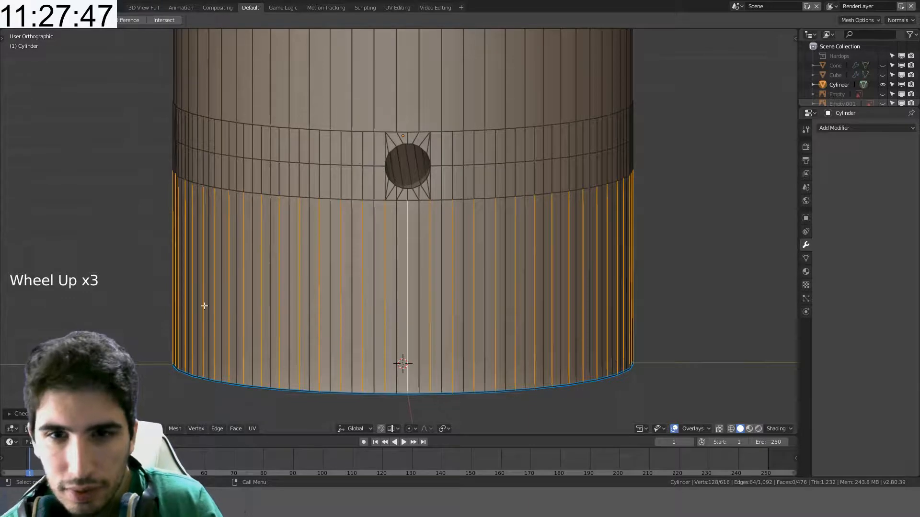
- Extend the alternate lower edges into full edge loops, dissolve them and return to Object Mode
left_click(144, 428)
mouse_move(168, 309)
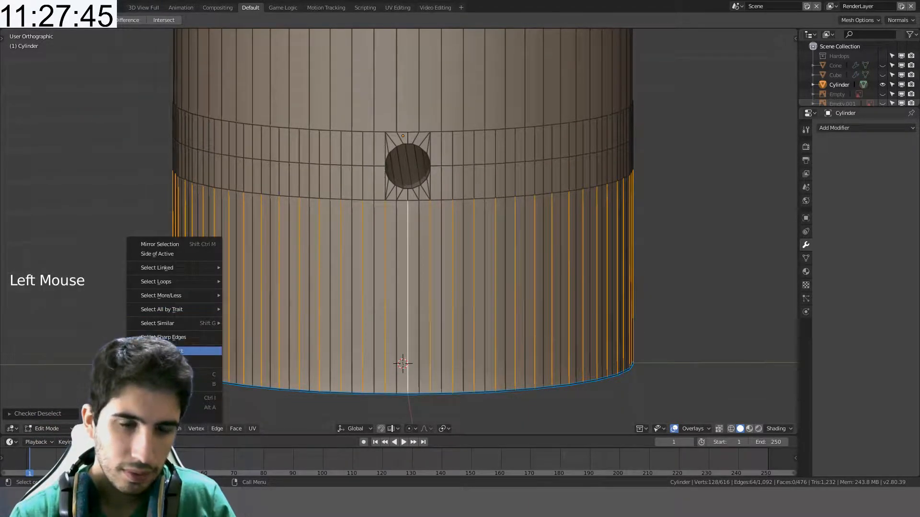
mouse_move(173, 282)
left_click(259, 283)
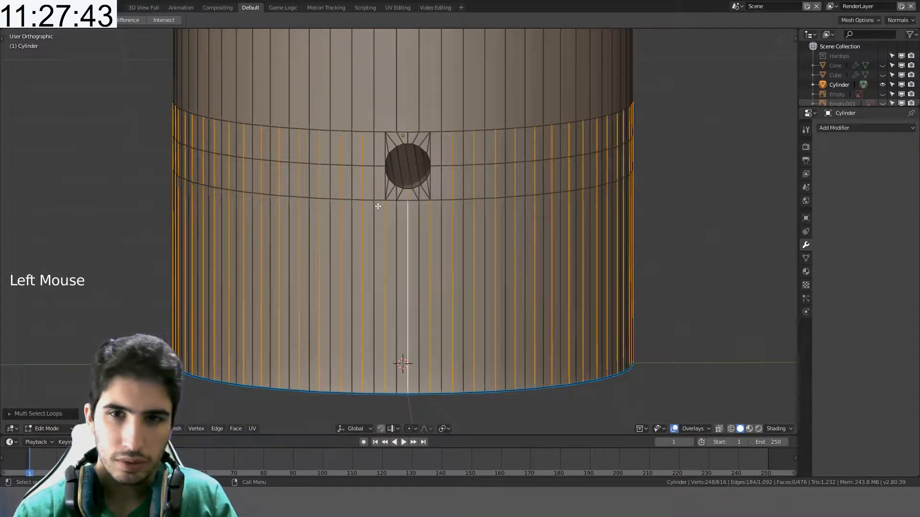
key("ctrl+x")
scroll(422, 158, "down", 4)
key("Tab")
middle_click_drag(421, 158, 282, 263)
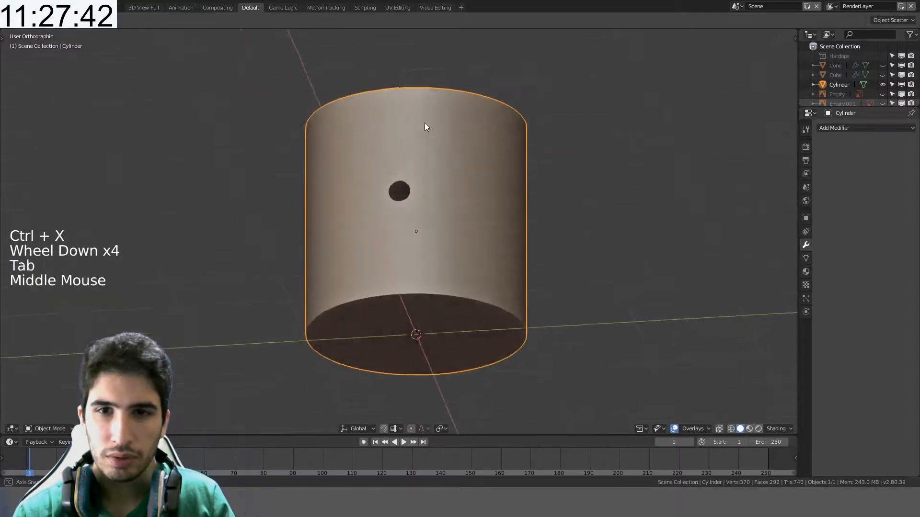
- In Edit Mode, select the four vertical edges flanking the hole, two on each side
scroll(433, 152, "up", 5)
scroll(394, 247, "up", 1)
scroll(394, 243, "up", 4)
key("Tab")
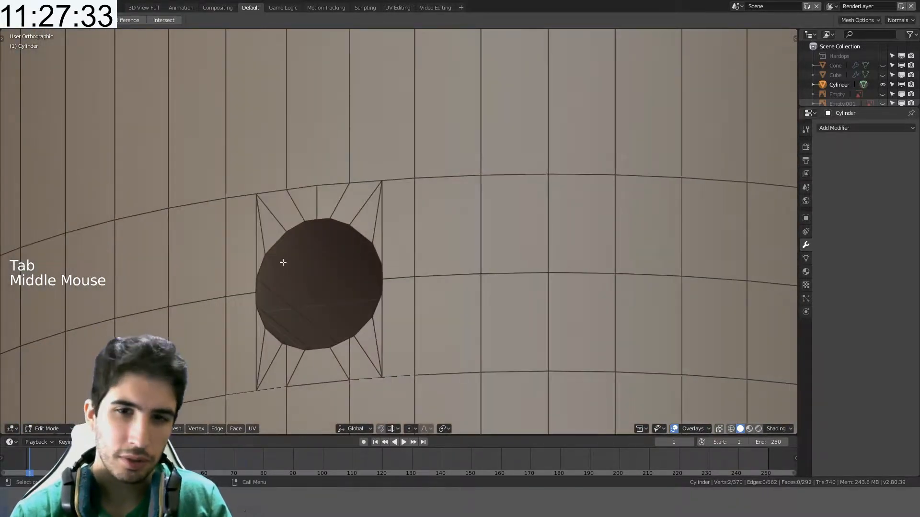
left_click(383, 256)
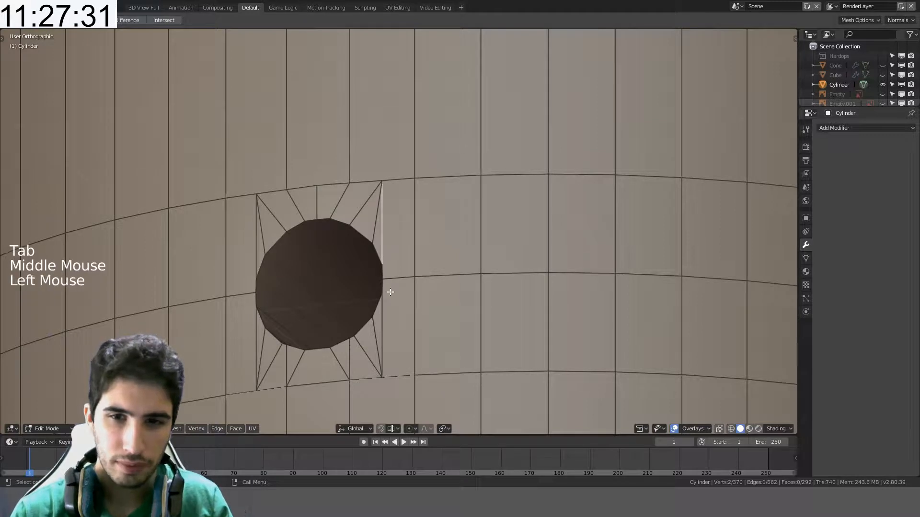
left_click(390, 316, "shift")
left_click(252, 271, "shift")
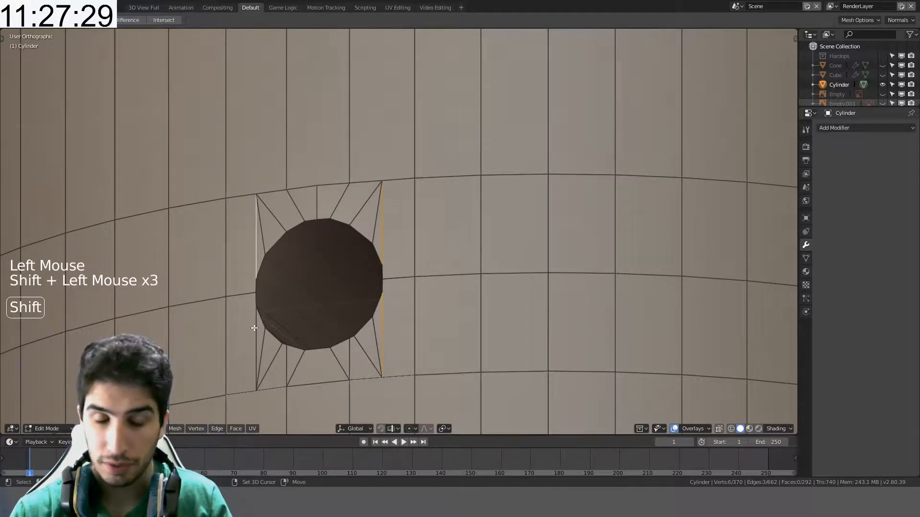
middle_click_drag(511, 206, 530, 212)
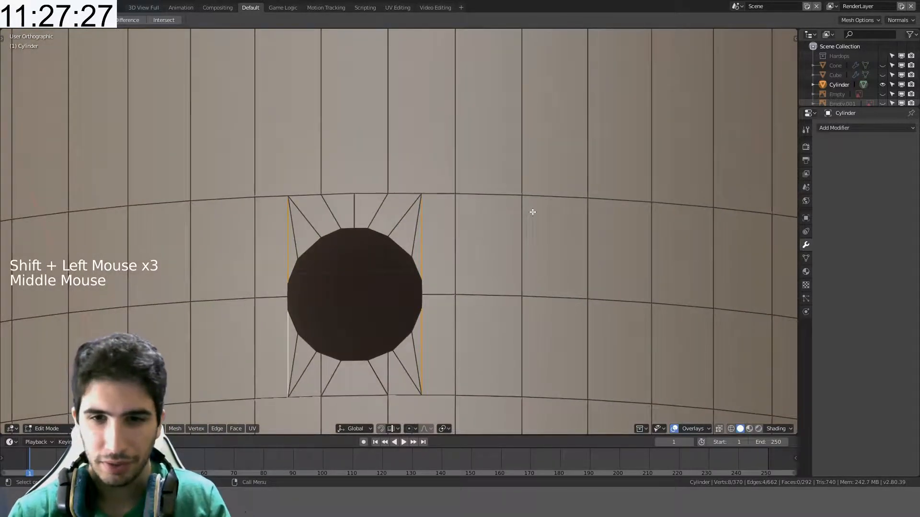
key("s")
key("g")
right_click(597, 222)
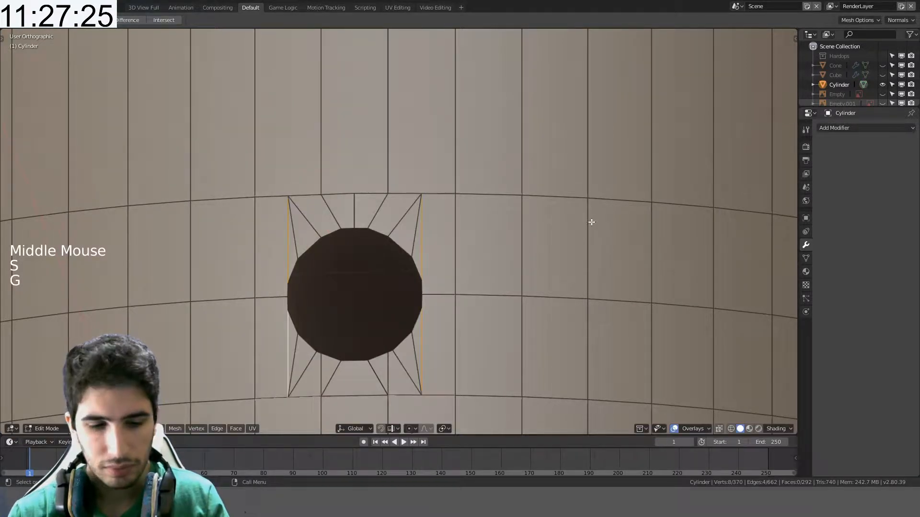
key("s")
key("y")
right_click(623, 220)
- Return to Object Mode and examine the smooth shading around the hole and over the whole cylinder
key("Tab")
scroll(470, 238, "down", 4)
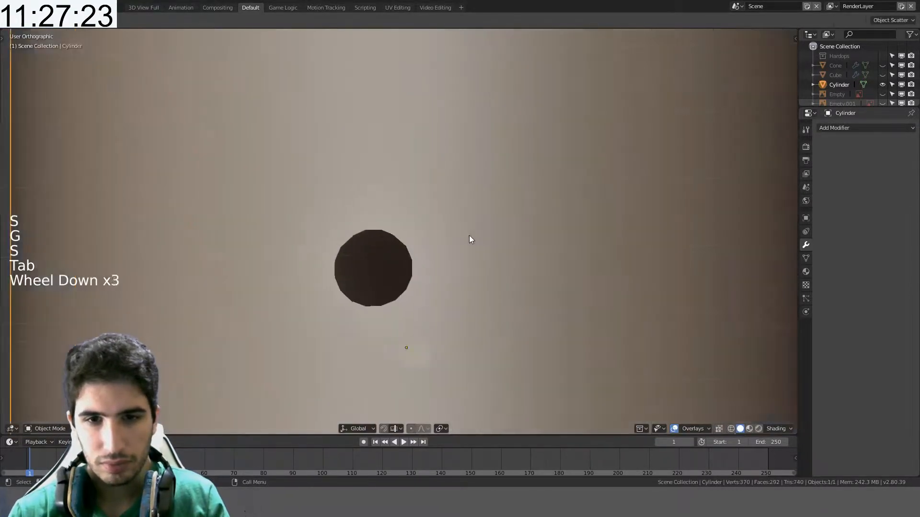
middle_click_drag(479, 245, 500, 273)
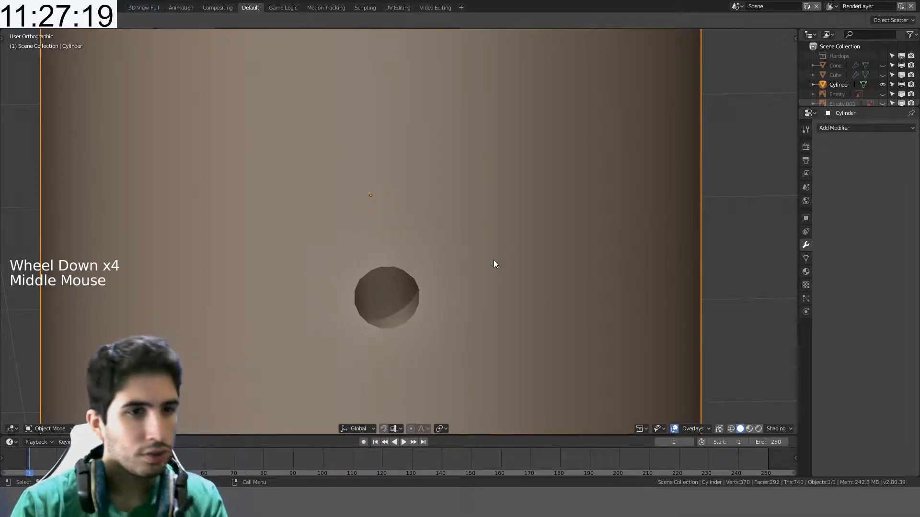
scroll(491, 271, "down", 3)
middle_click_drag(491, 271, 464, 286)
scroll(474, 284, "down", 3)
scroll(484, 285, "down", 2)
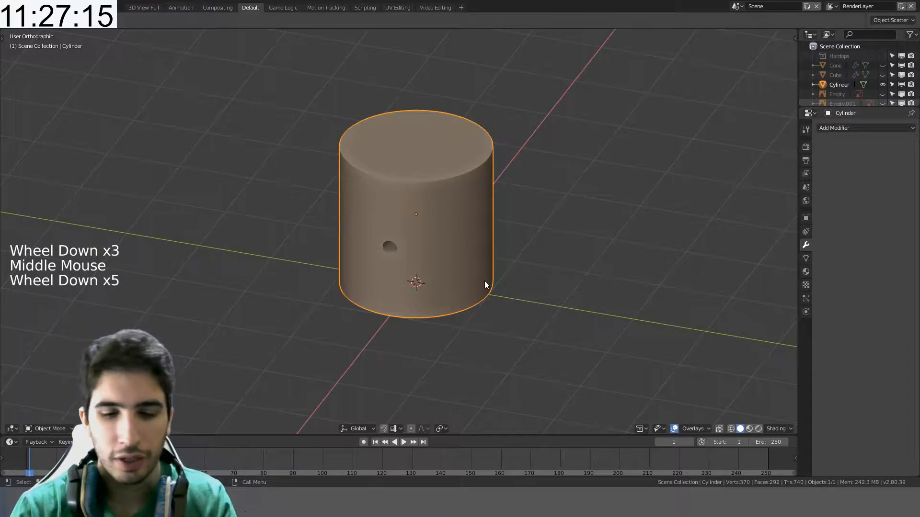
- Delete the cylinder and display the scene in perspective with rendered shading
key("Delete")
mouse_move(501, 280)
middle_mouse_down()
mouse_move(588, 249)
mouse_move(555, 277)
mouse_move(502, 277)
mouse_move(516, 271)
middle_mouse_up()
scroll(593, 244, "down", 3)
scroll(554, 277, "down", 7)
key("KP_5")
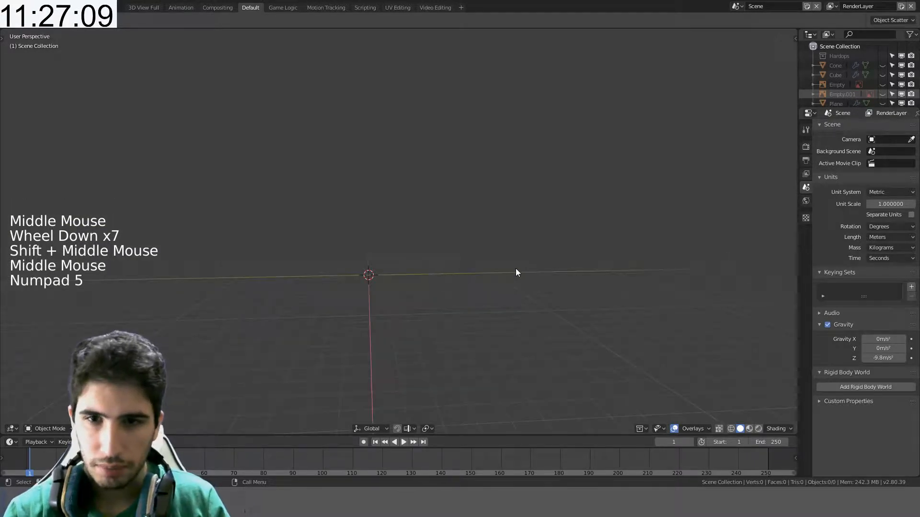
key("z")
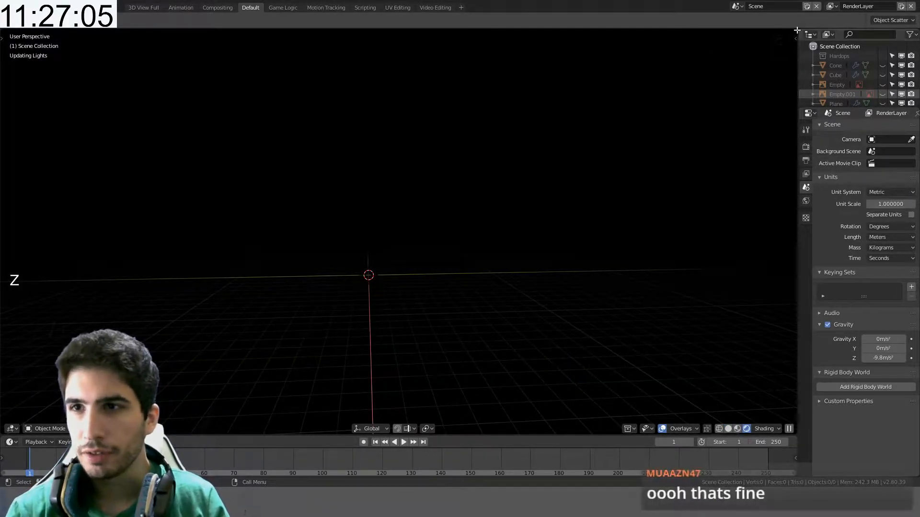
- Split the 3D viewport and set the new area to a Shader Editor showing the World nodes
left_click_drag(795, 29, 450, 142)
key("shift+F3")
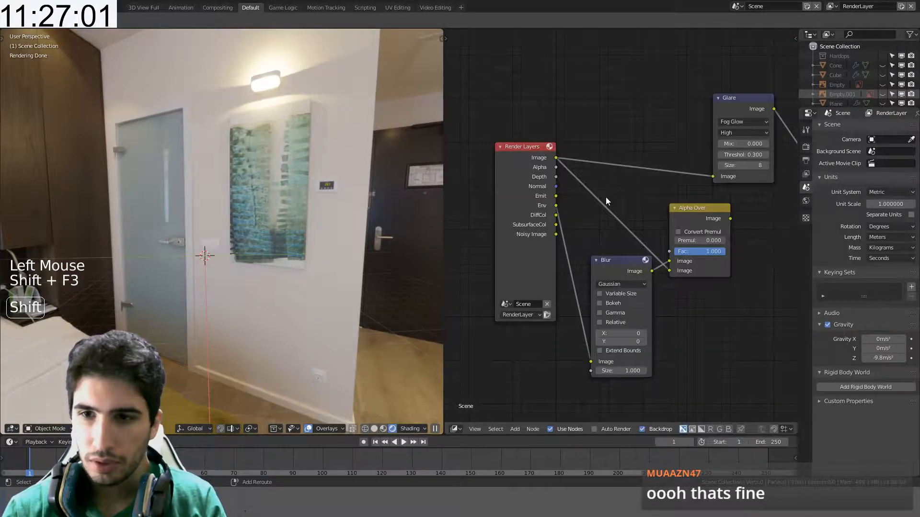
key("shift+F3")
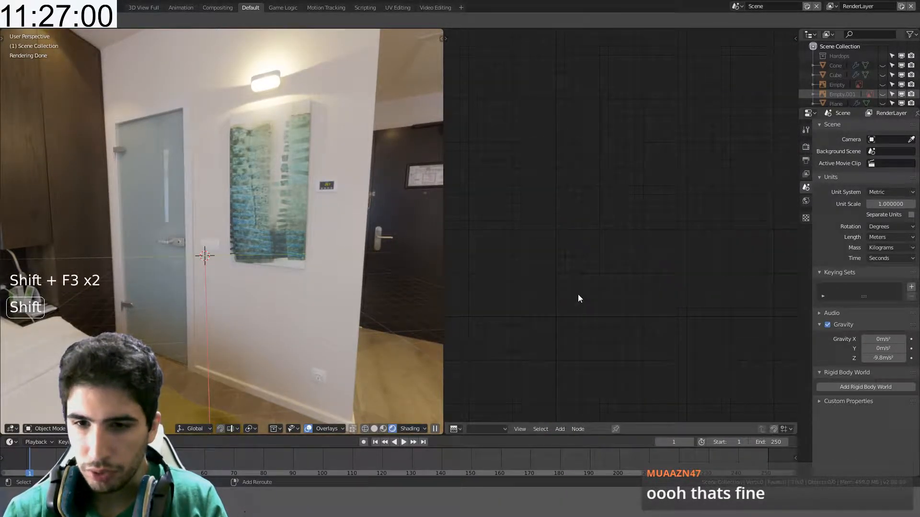
key("shift+F3")
left_click(453, 428)
left_click(476, 429)
left_click(478, 430)
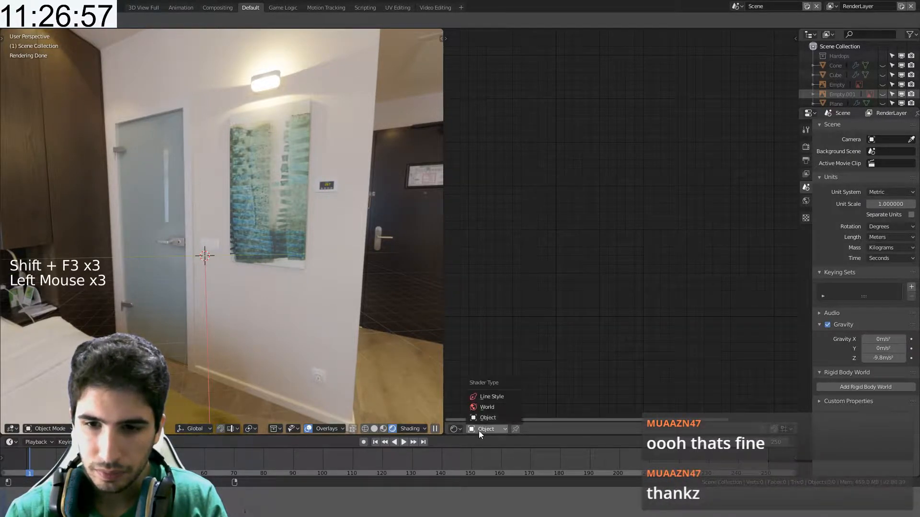
left_click(460, 429)
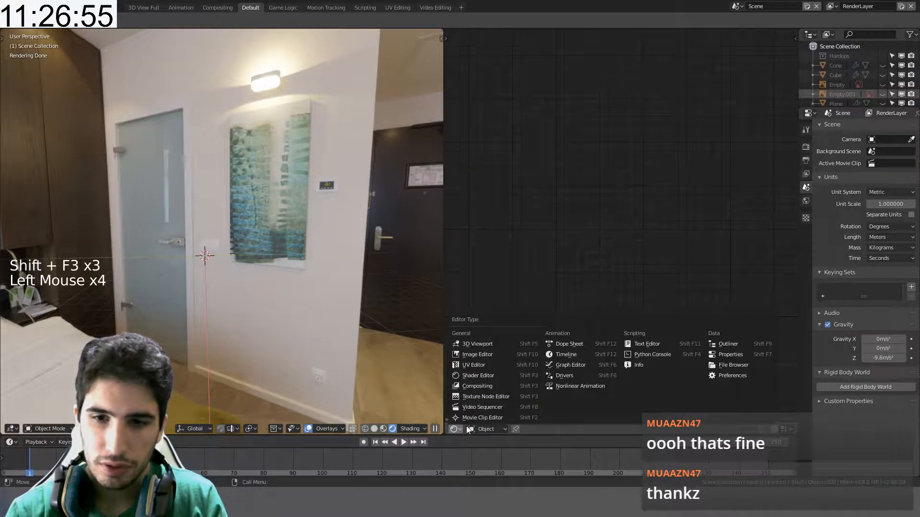
left_click(495, 376)
left_click(487, 429)
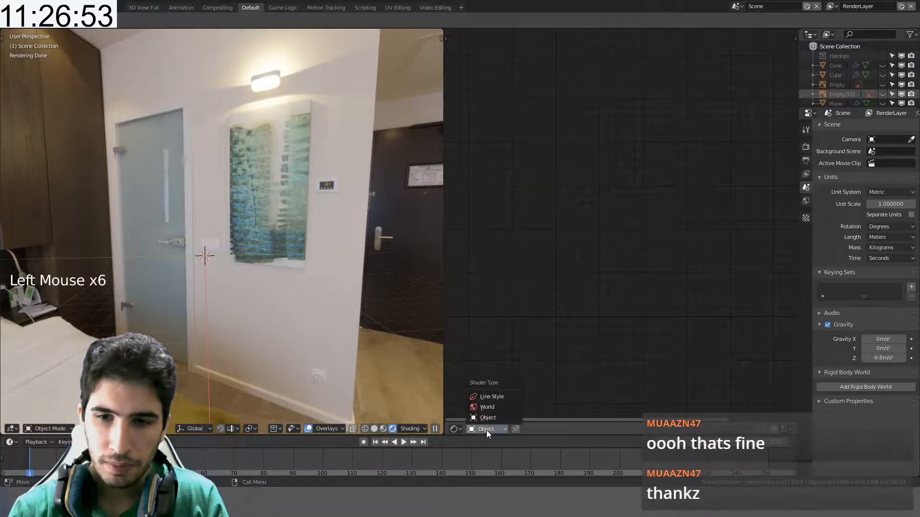
left_click(495, 407)
- Connect the Mapping node's Vector output directly to the Vector input of the hotel_room_4k.hdr environment texture
scroll(557, 306, "down", 9)
middle_click_drag(557, 306, 666, 240)
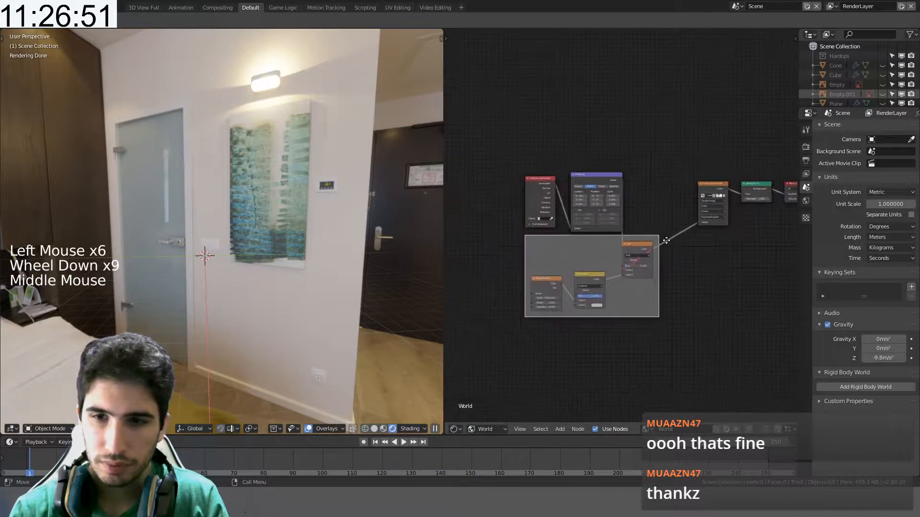
scroll(665, 240, "up", 10)
middle_click_drag(655, 197, 517, 210)
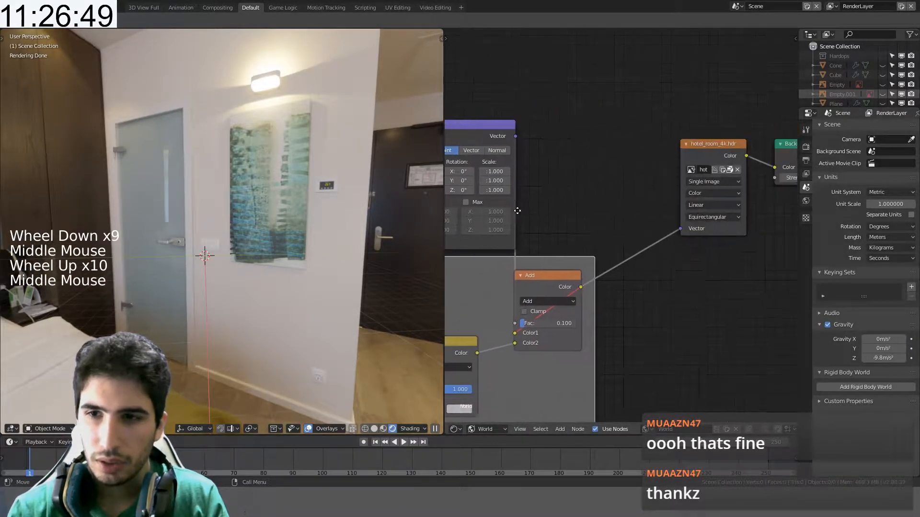
middle_click_drag(611, 183, 496, 238)
left_click(584, 209)
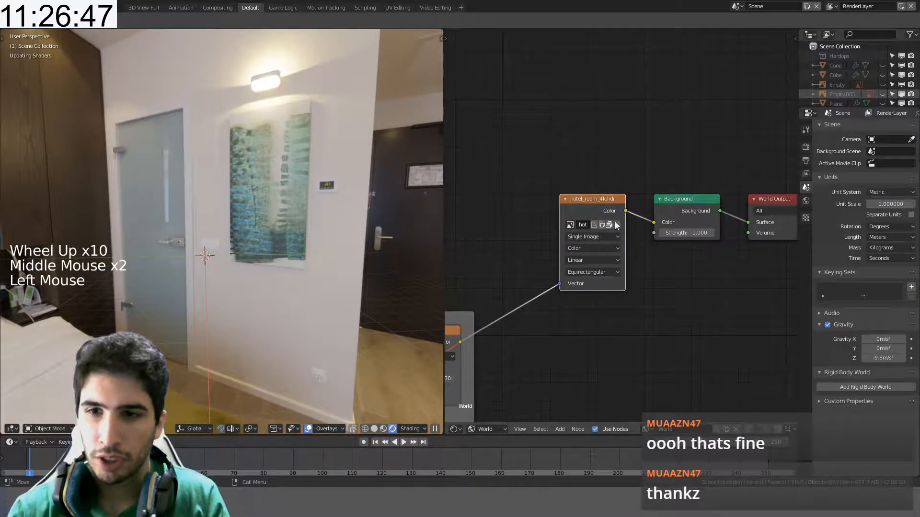
middle_click_drag(616, 225, 688, 197)
middle_click_drag(610, 194, 582, 177)
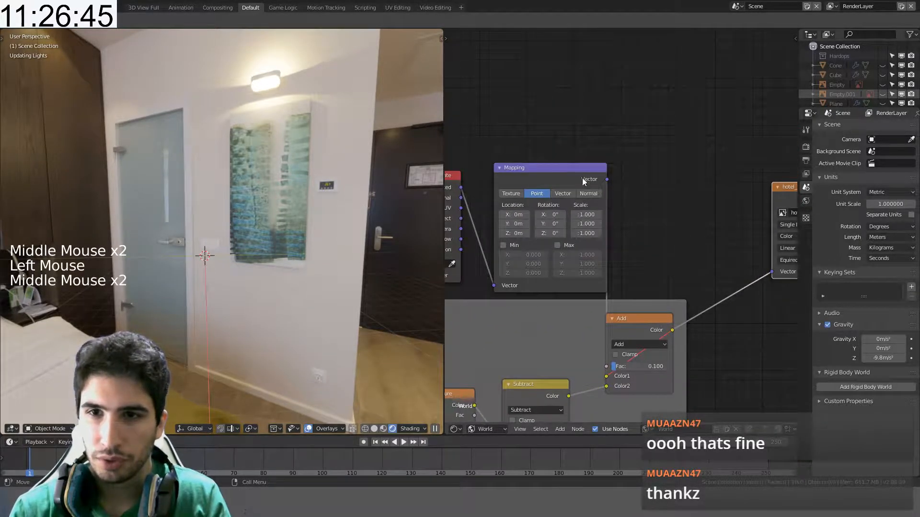
left_click(599, 177)
left_click_drag(607, 179, 771, 271)
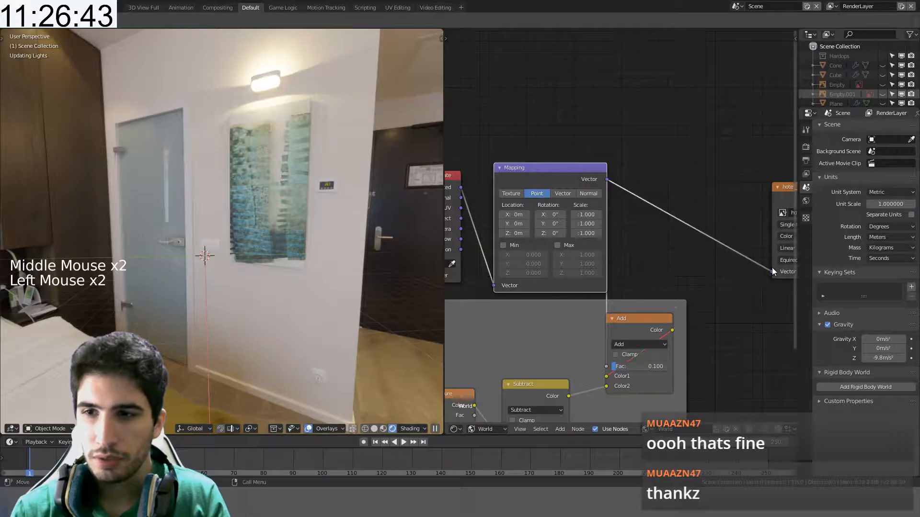
- Try a Z rotation of 5.5° on the Mapping node and reset it to 0°
middle_click_drag(655, 262, 716, 261)
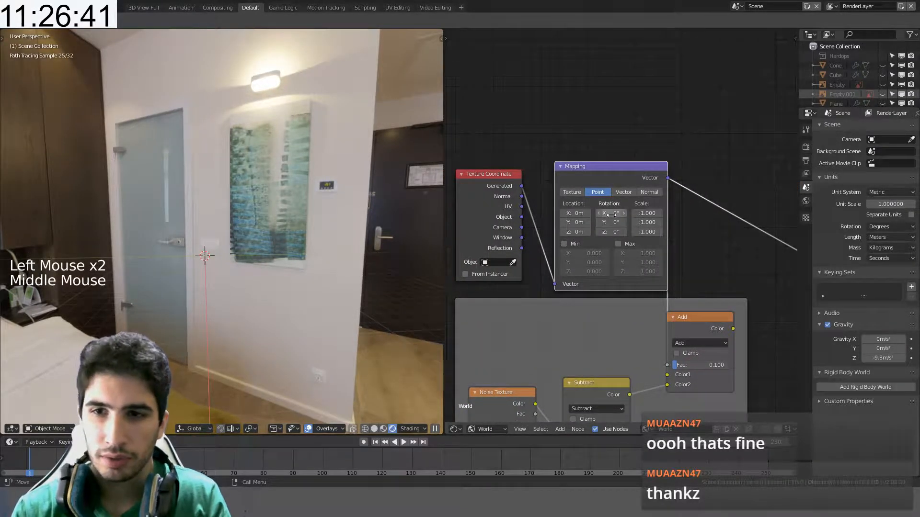
left_click_drag(611, 232, 607, 232)
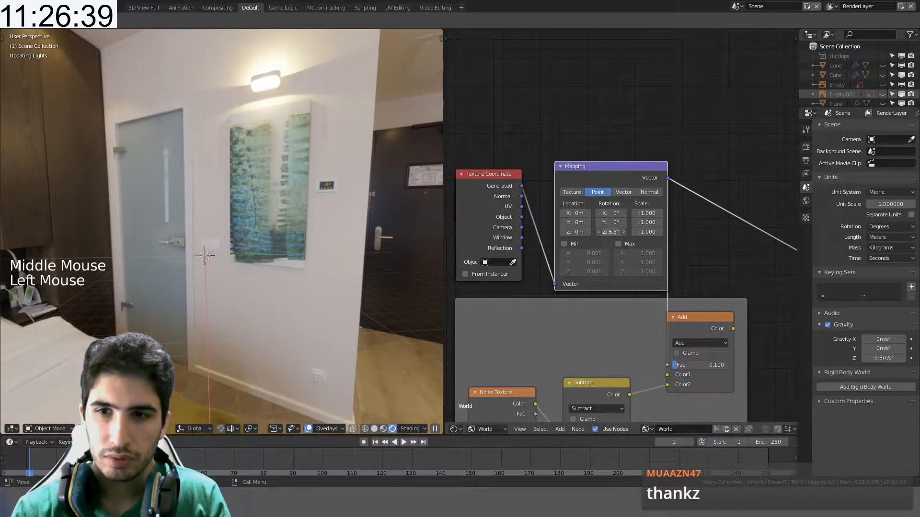
left_click(615, 233)
type("0")
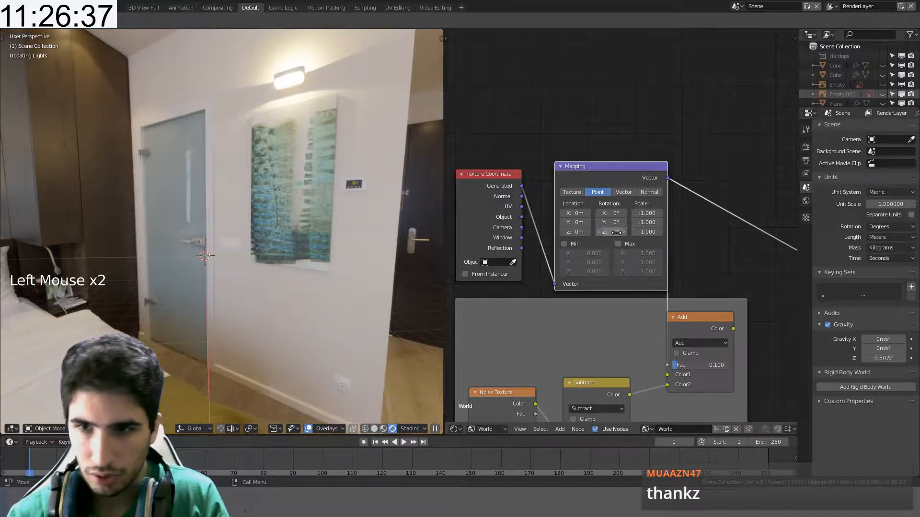
- Raise the Mapping node's Z rotation in small increments to 0.6° and return it to 0°
left_click(622, 232)
double_click(623, 231)
double_click(623, 232)
left_click(623, 232)
double_click(623, 232)
double_click(623, 232)
left_click(622, 232)
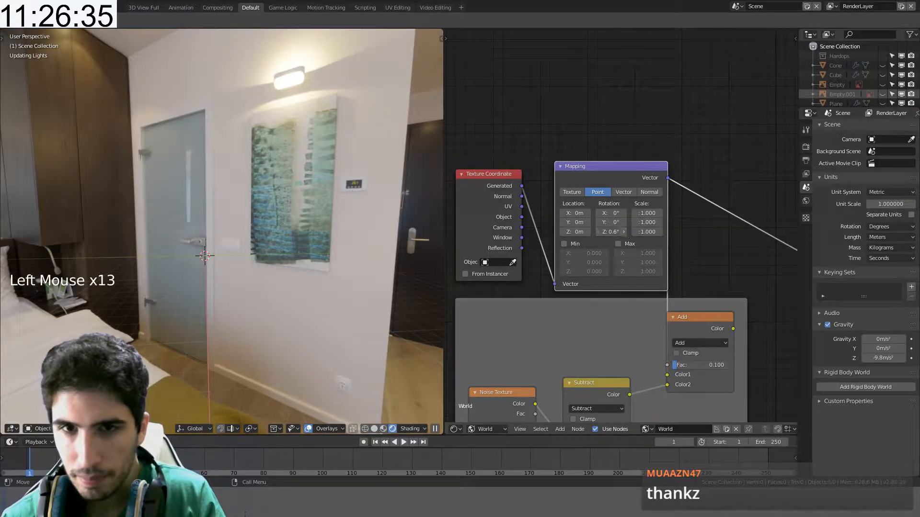
left_click(614, 232)
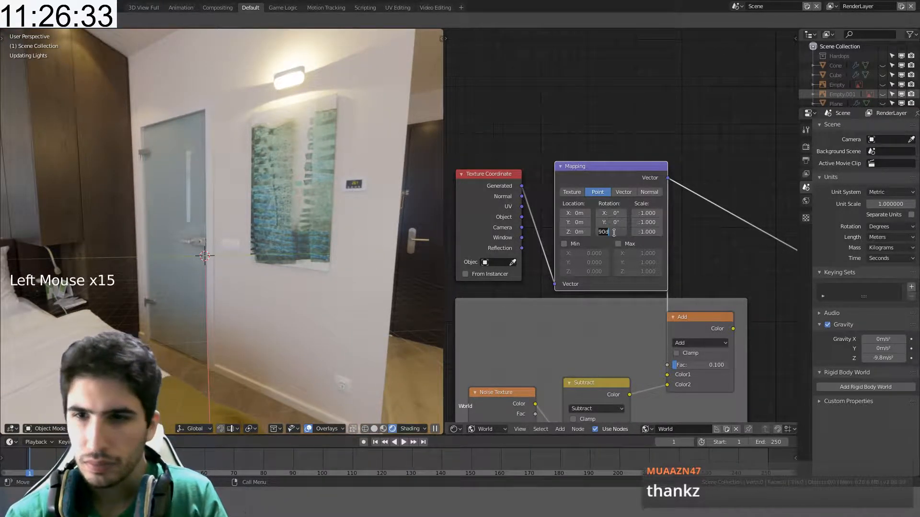
scroll(622, 237, "down", 3)
middle_click_drag(628, 242, 590, 216, "shift")
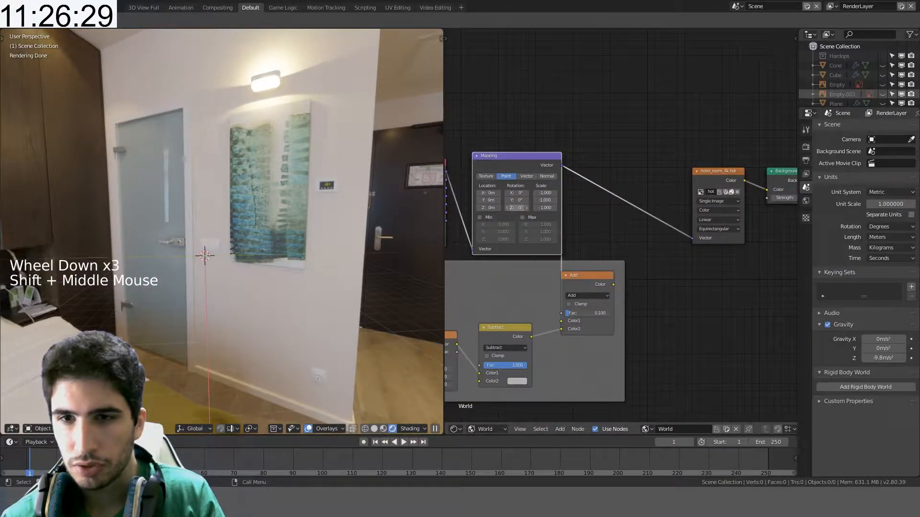
- Set the Mapping node's Z rotation to 90° and switch the render engine from Cycles to Eevee
left_click(519, 207)
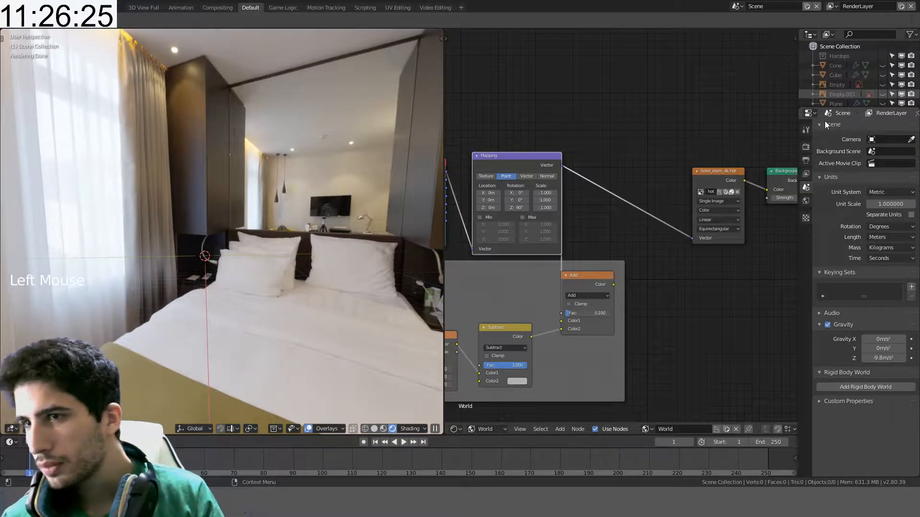
left_click(805, 159)
left_click(805, 146)
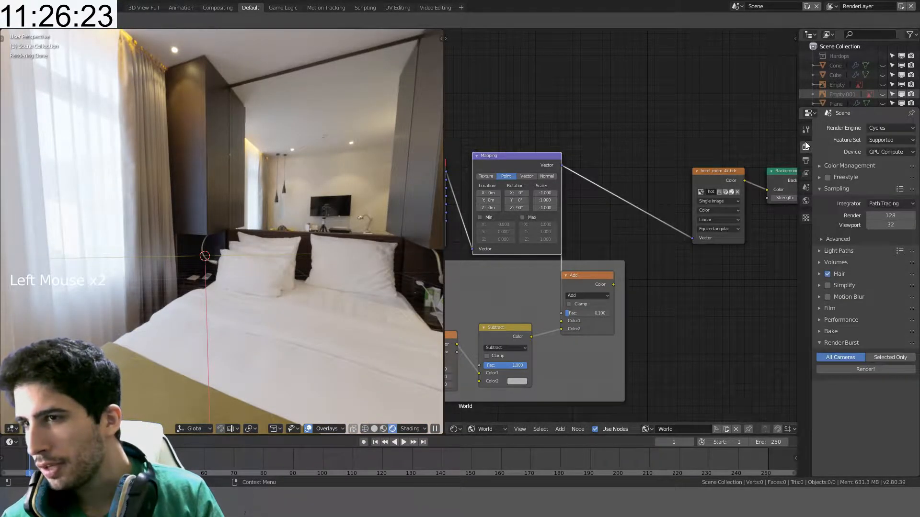
left_click(898, 127)
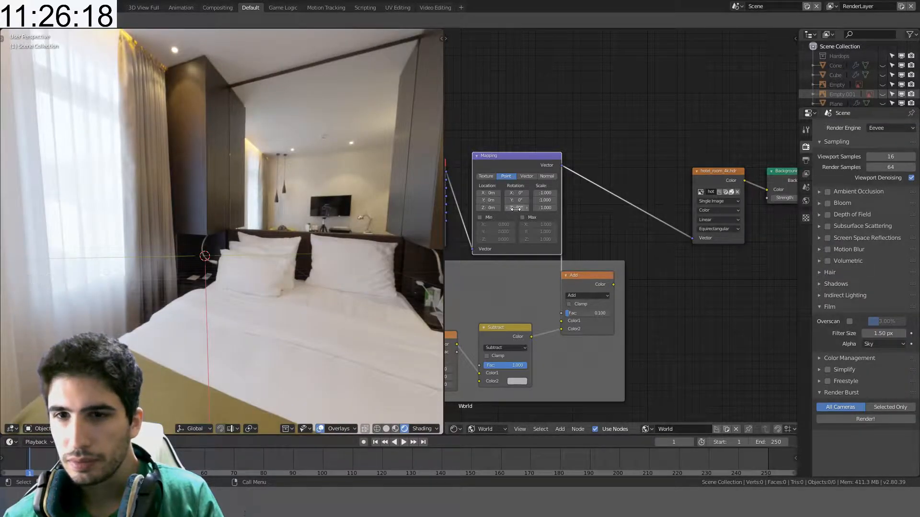
- Set the Mapping node's Z rotation to 45° to turn the HDR background
left_click(516, 209)
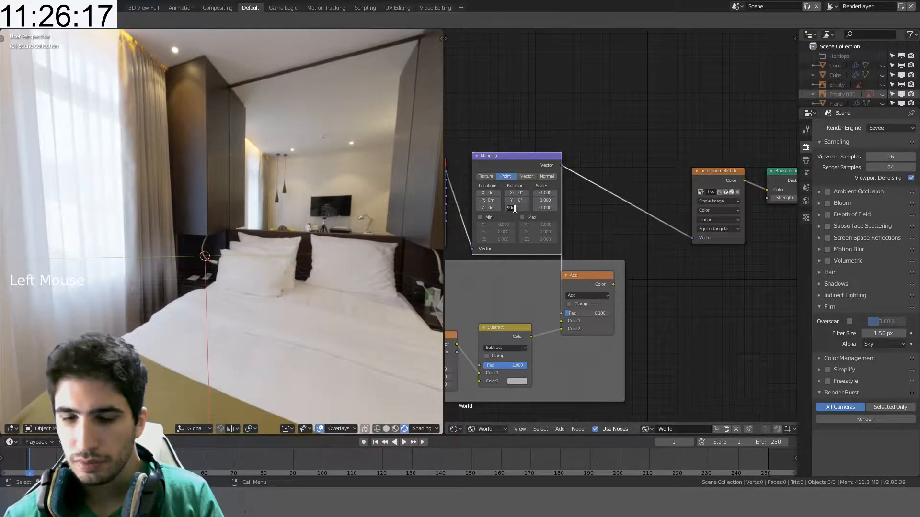
type("45")
key("Return")
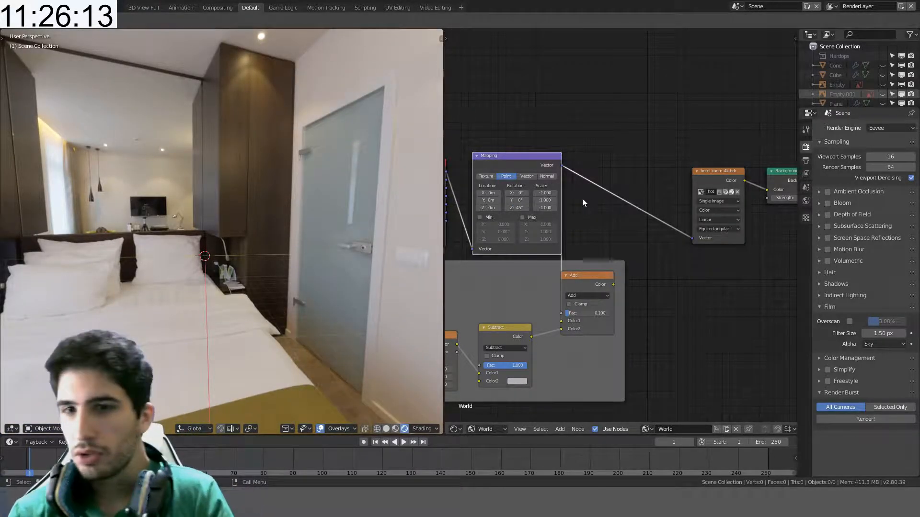
- Connect the Add node's Color output to the Vector input of the hotel_room_4k.hdr environment texture
middle_click_drag(581, 198, 607, 137, "shift")
scroll(624, 186, "up", 4)
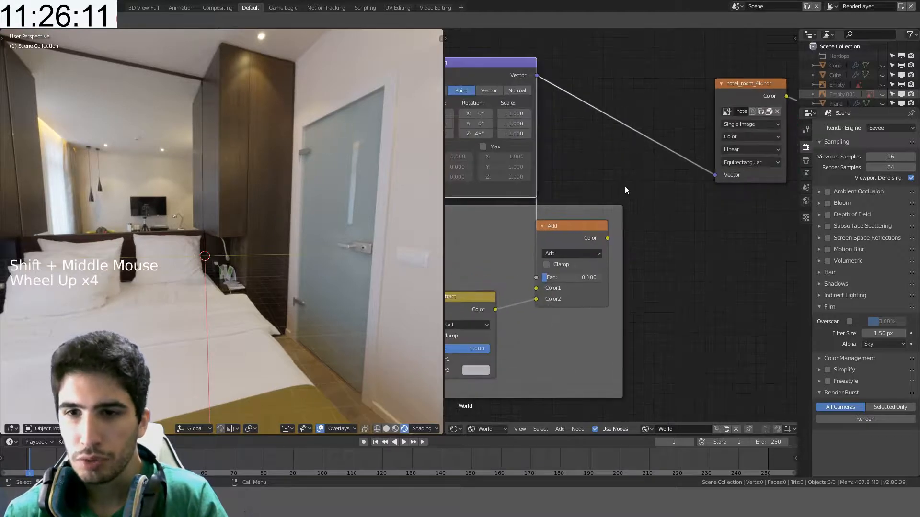
middle_click_drag(625, 186, 623, 230, "shift")
left_click_drag(608, 279, 716, 216)
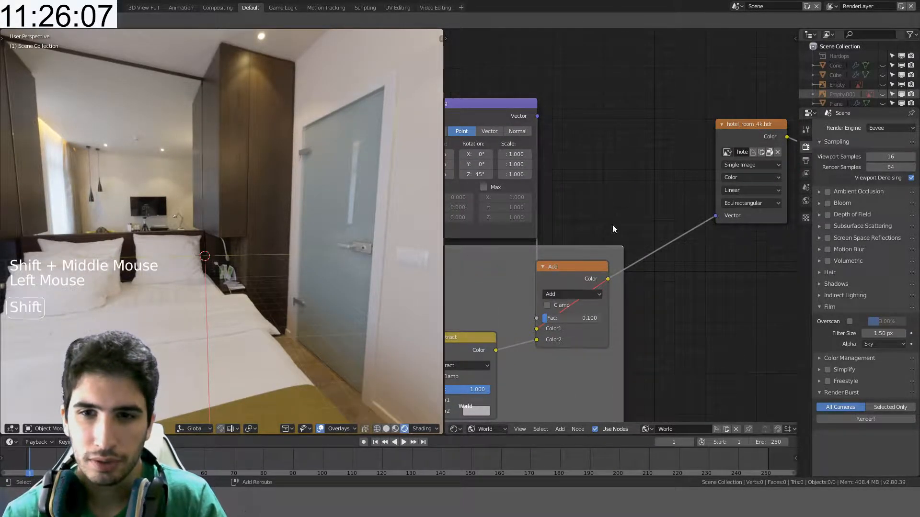
- Unmute the Add node to preview its effect on the HDR background, and mute it again
middle_click_drag(612, 225, 714, 143, "shift")
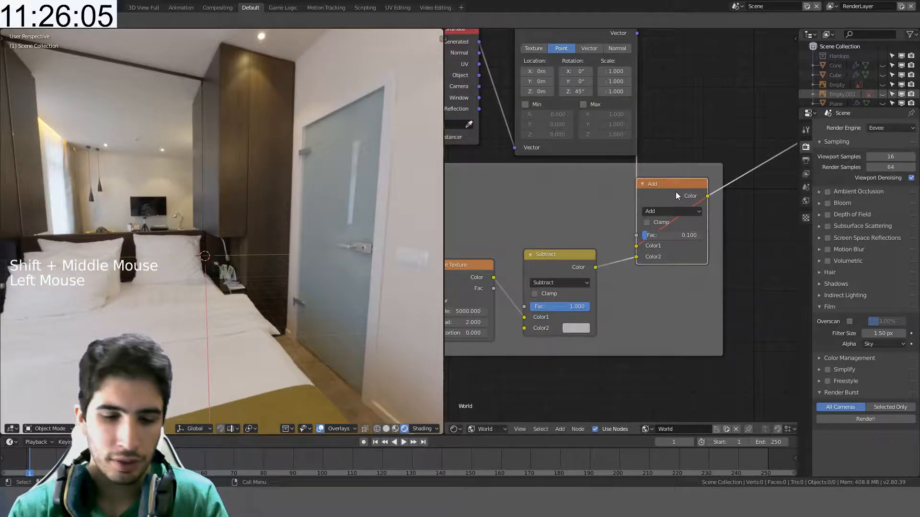
key("m")
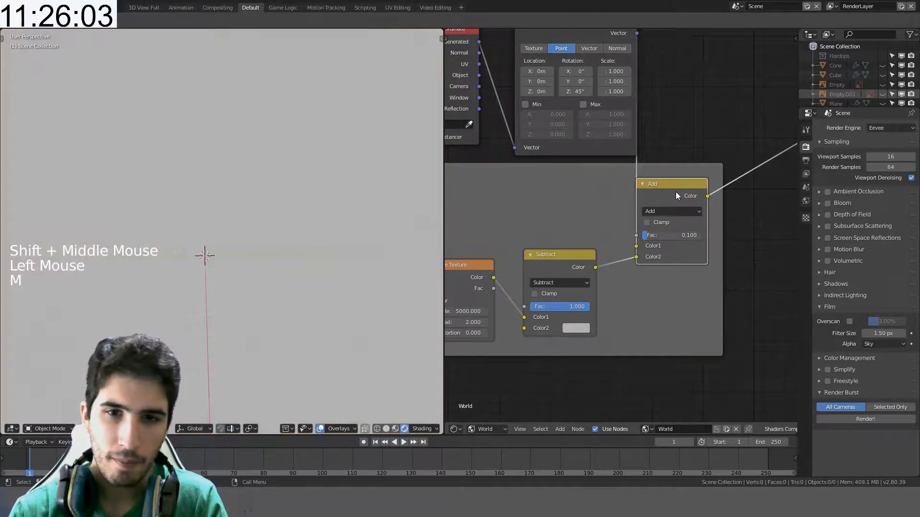
scroll(297, 252, "down", 9)
scroll(297, 256, "down", 2)
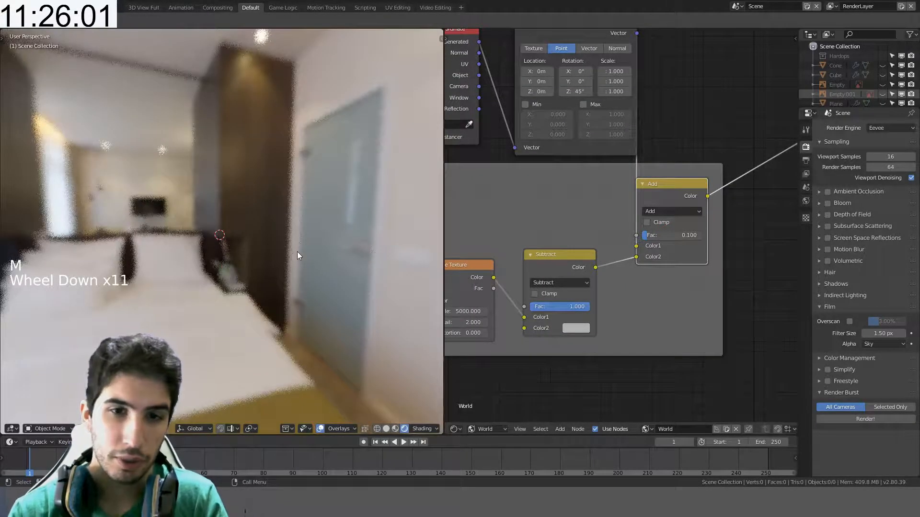
left_click(680, 188)
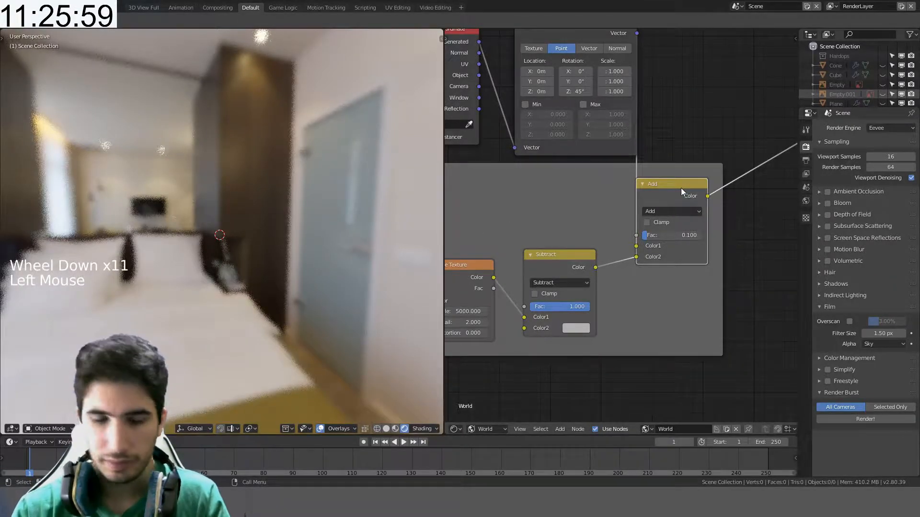
key("m")
scroll(599, 221, "down", 3)
middle_click_drag(697, 192, 583, 212, "shift")
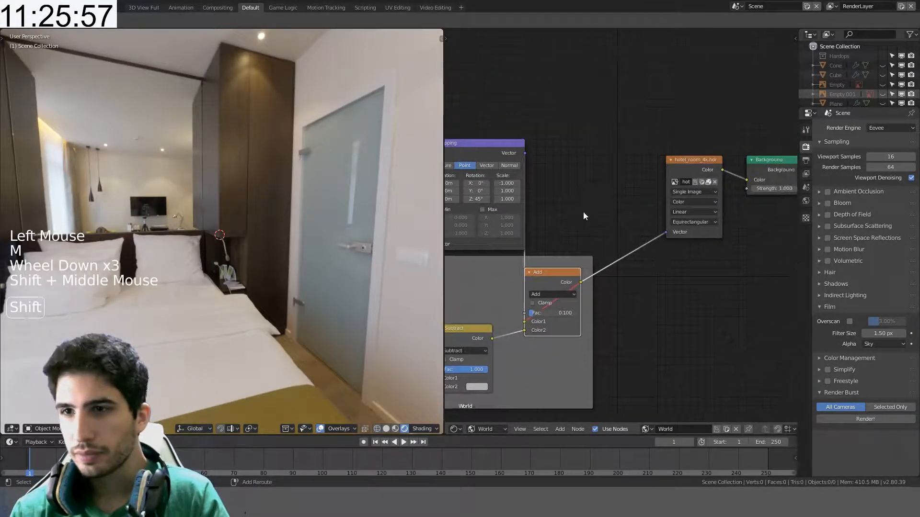
- Merge the Shader Editor area into the 3D viewport and set the viewport shading to LookDev
scroll(556, 225, "down", 3)
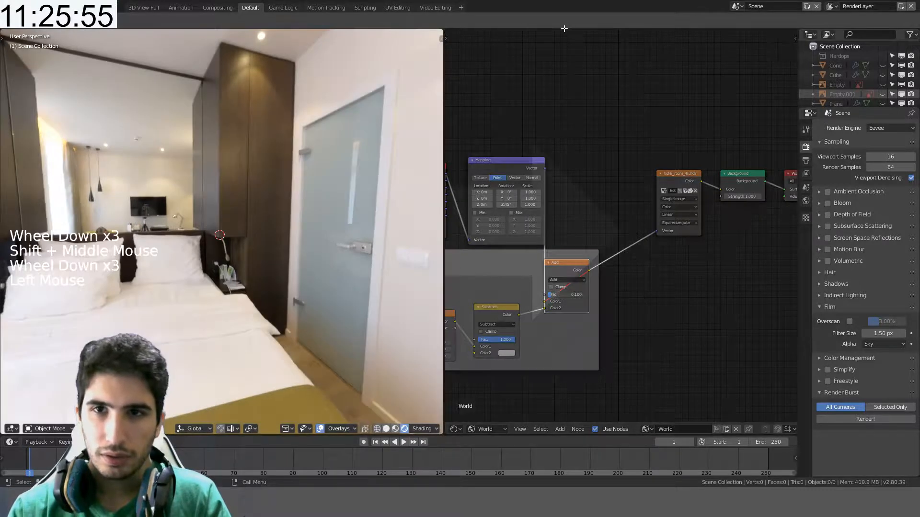
left_click_drag(448, 38, 397, 168)
scroll(397, 182, "down", 4)
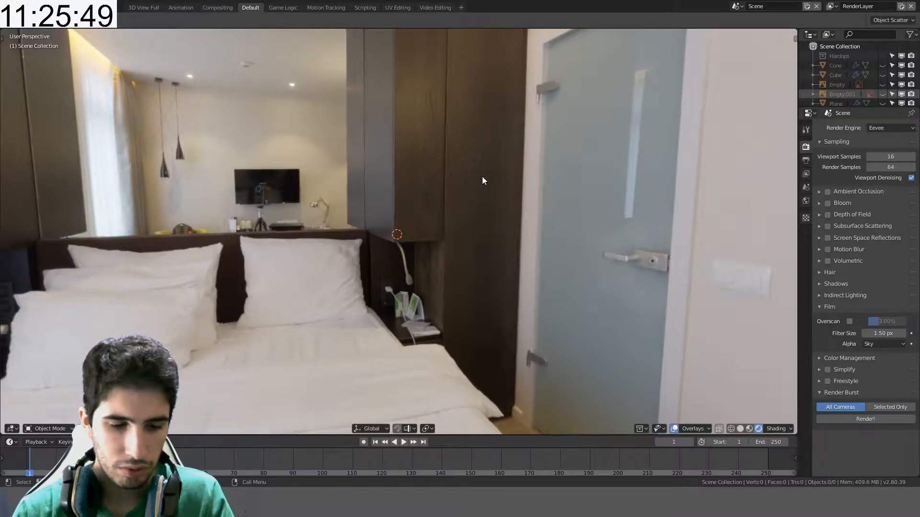
key("z")
left_click(482, 233)
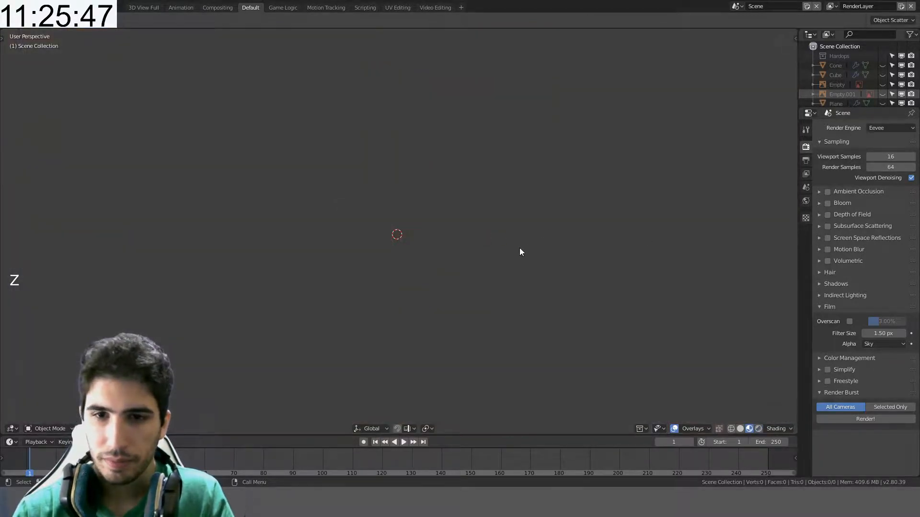
- Switch the view to orthographic and reveal all hidden objects, framing them with the 3D cursor at the world origin
scroll(519, 248, "down", 3)
mouse_move(519, 249)
middle_mouse_down()
mouse_move(441, 228)
mouse_move(464, 246)
middle_mouse_up()
scroll(440, 228, "up", 4)
key("KP_5")
scroll(465, 246, "up", 1)
key("shift+c")
scroll(467, 249, "up", 5)
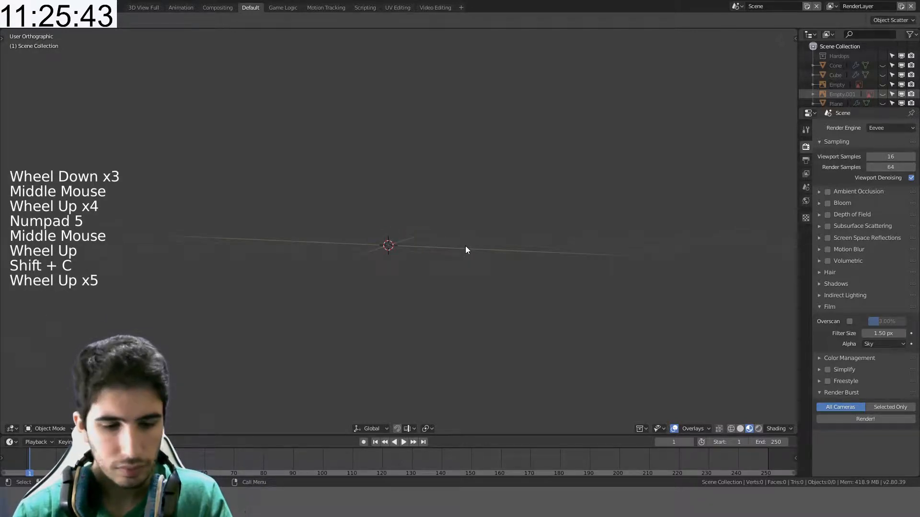
key("alt+h")
key("shift+c")
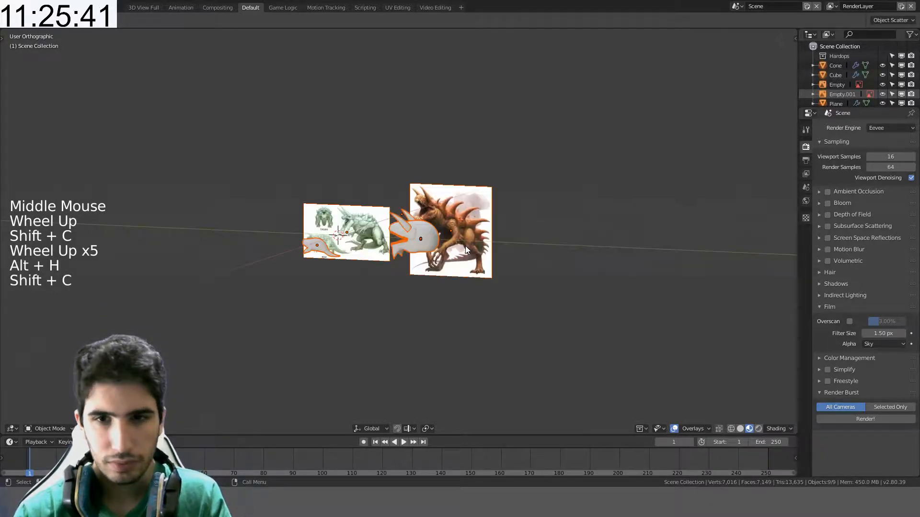
- Select the creature body mesh in front of the green reference image and set the viewport shading to Solid
middle_click_drag(464, 246, 479, 230)
scroll(479, 230, "up", 6)
middle_click_drag(296, 211, 470, 211, "shift")
scroll(309, 261, "up", 4)
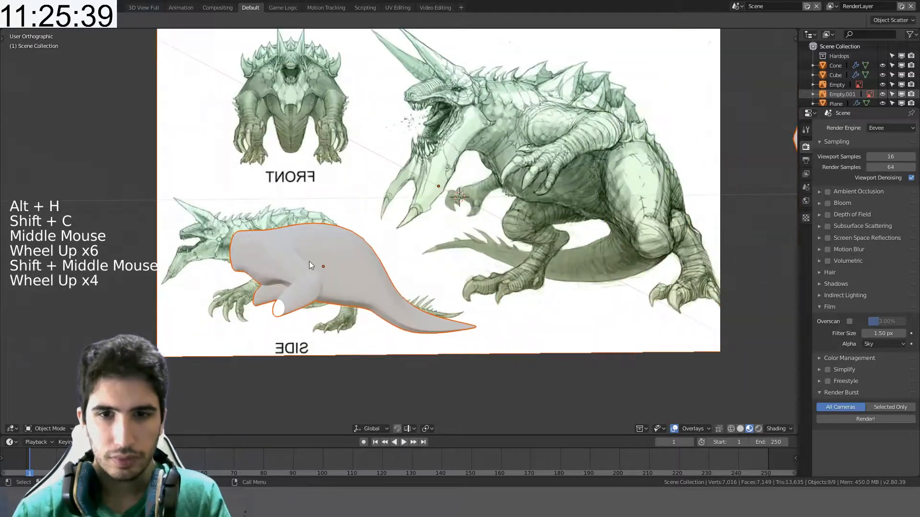
left_click(320, 259)
key("z")
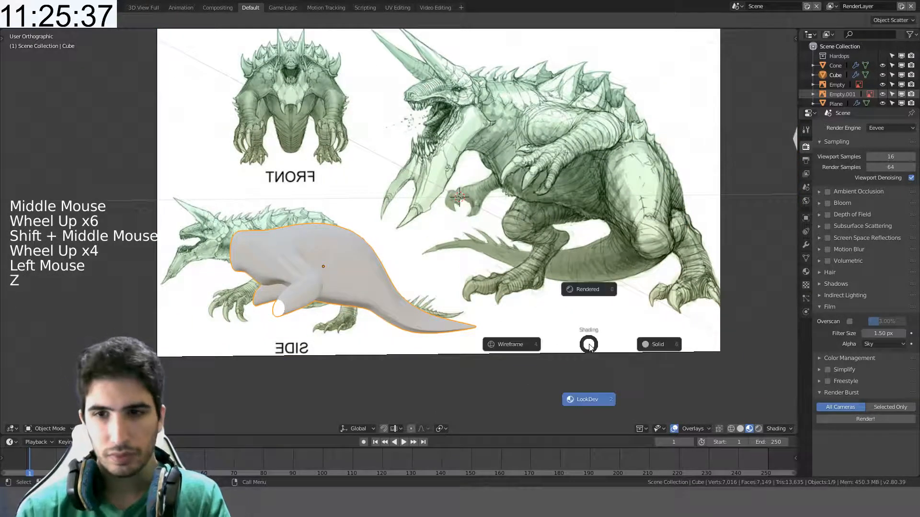
left_click(666, 340)
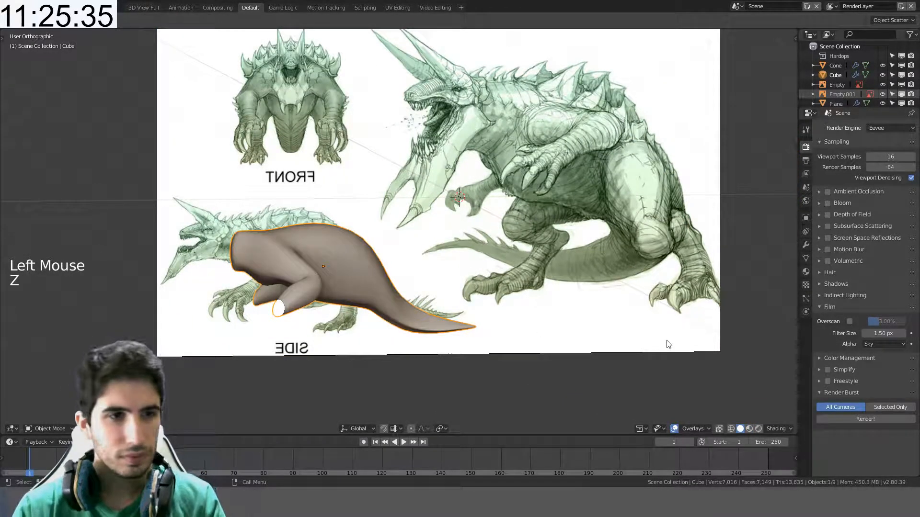
left_click(342, 279)
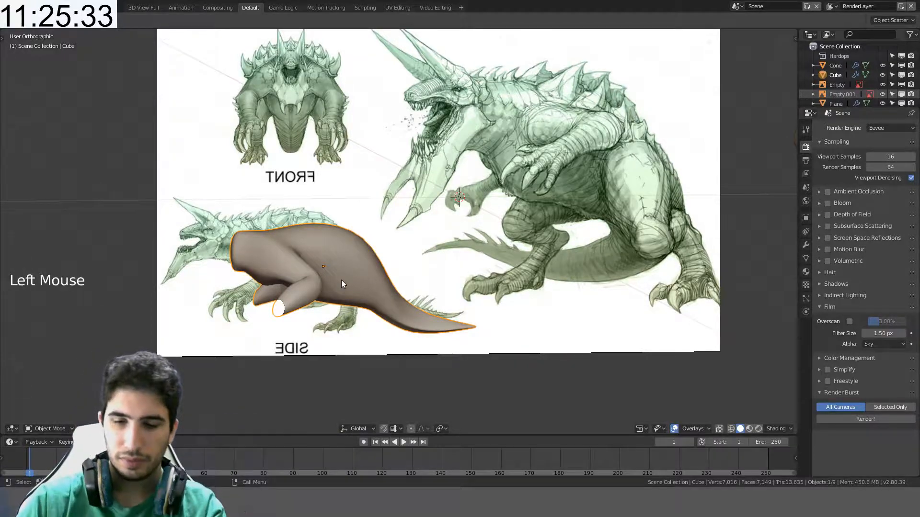
- Display the creature body in wireframe and examine the side drawing of the reference, especially the front leg
key("KP_3")
scroll(491, 234, "up", 3)
mouse_move(489, 234)
middle_mouse_down("shift")
mouse_move(519, 223)
mouse_move(518, 288)
mouse_move(505, 338)
mouse_move(493, 166)
mouse_move(476, 180)
middle_mouse_up("shift")
key("z")
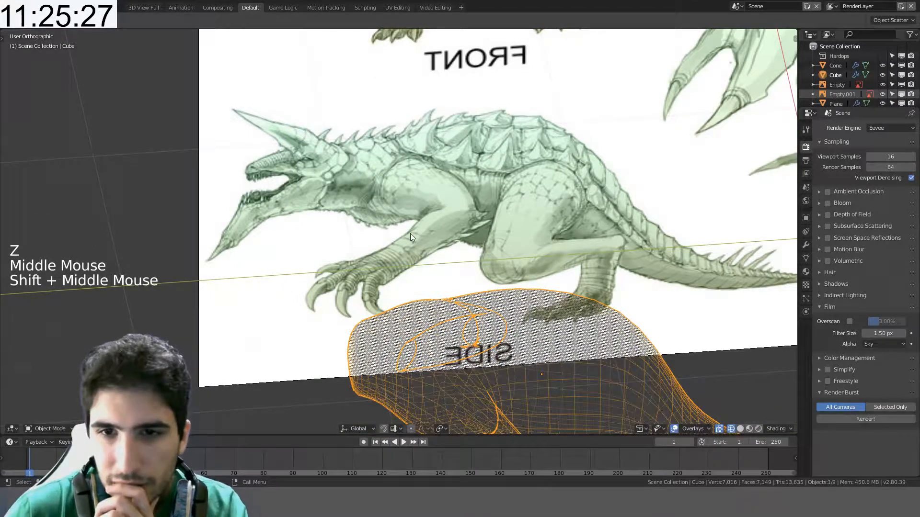
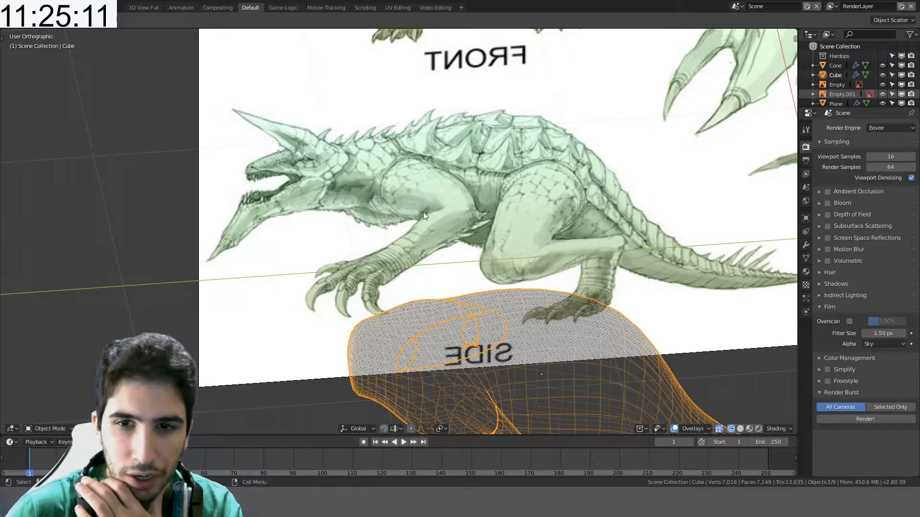
- Enter Edit Mode on the creature body mesh with its bent front leg in view
scroll(418, 206, "down", 3)
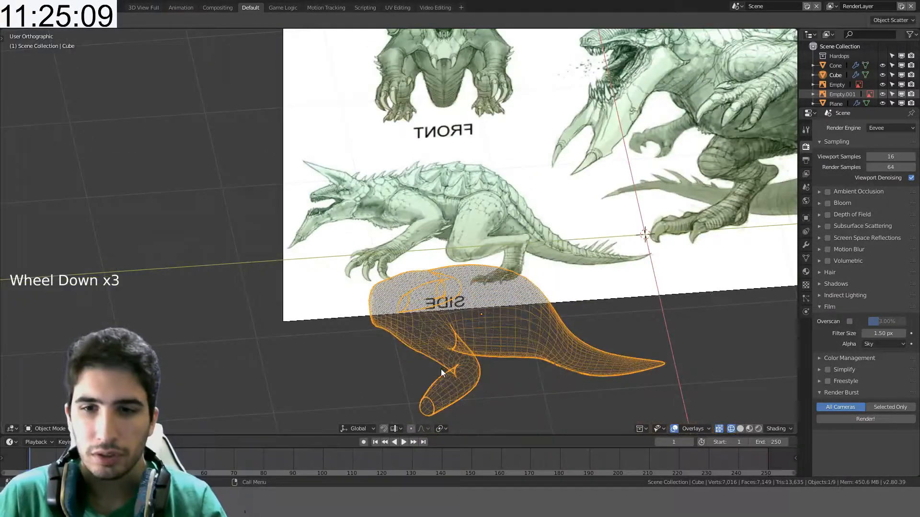
middle_click_drag(440, 369, 517, 401)
left_click(596, 377)
middle_click_drag(597, 376, 543, 268, "shift")
key("Tab")
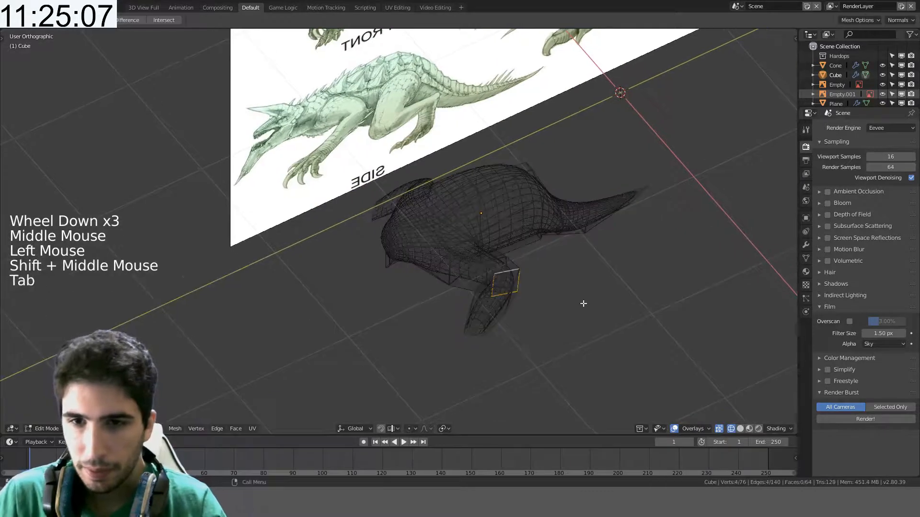
- In the top view with solid shading, move the selected elbow edge loop slightly outward and toward the paw, and deselect everything
scroll(583, 303, "up", 2)
key("KP_7")
scroll(549, 190, "up", 1, "shift")
scroll(549, 190, "up", 4)
mouse_move(717, 222)
middle_mouse_down("shift")
mouse_move(549, 190)
mouse_move(501, 197)
middle_mouse_up("shift")
key("z")
scroll(574, 191, "up", 3)
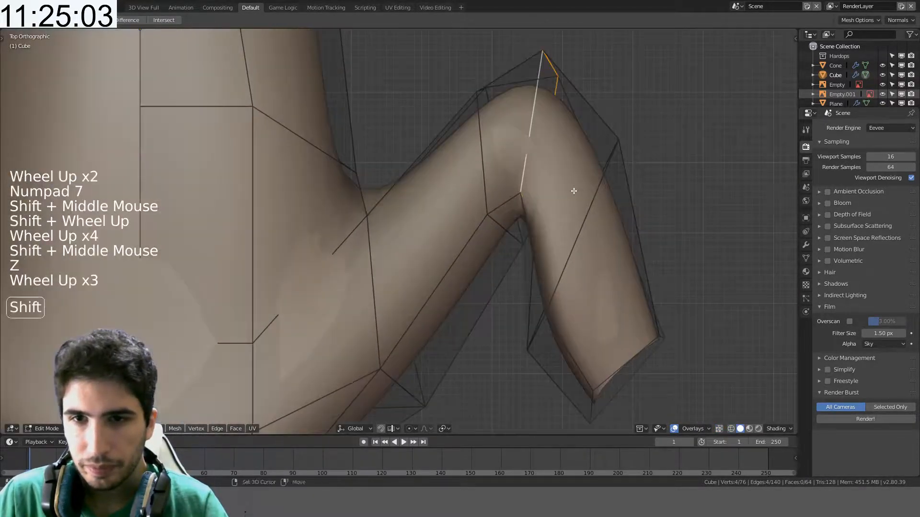
middle_click_drag(574, 190, 516, 203, "shift")
scroll(516, 203, "down", 3)
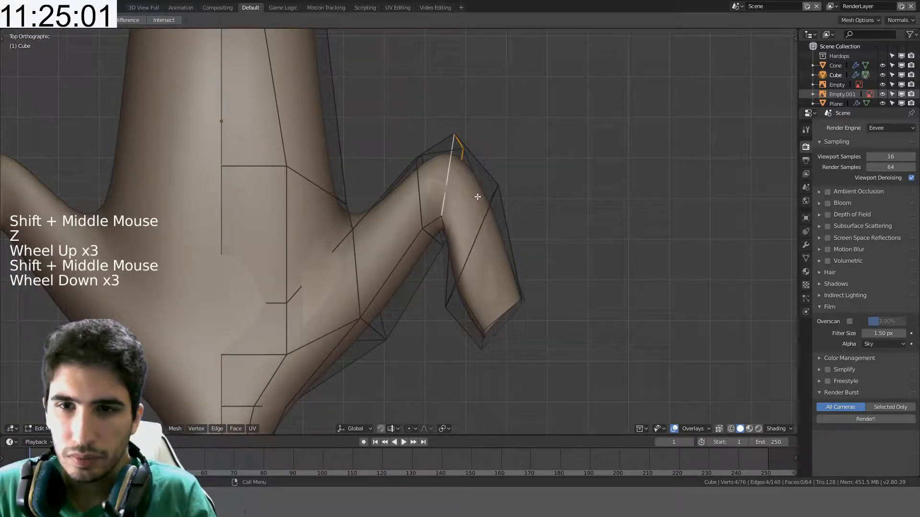
key("g")
left_click(487, 216)
key("a")
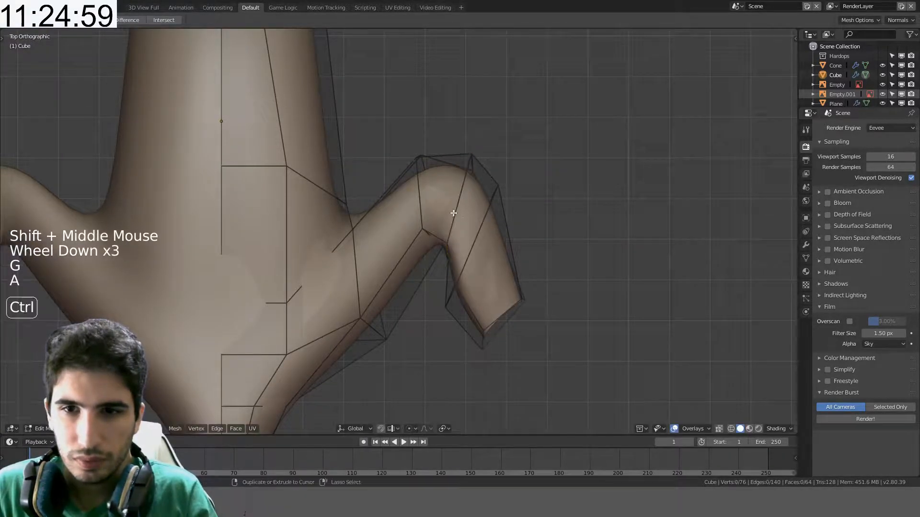
- Add three evenly spaced loop cuts across the creature's elbow segment
key("ctrl+r")
scroll(454, 148, "up", 2)
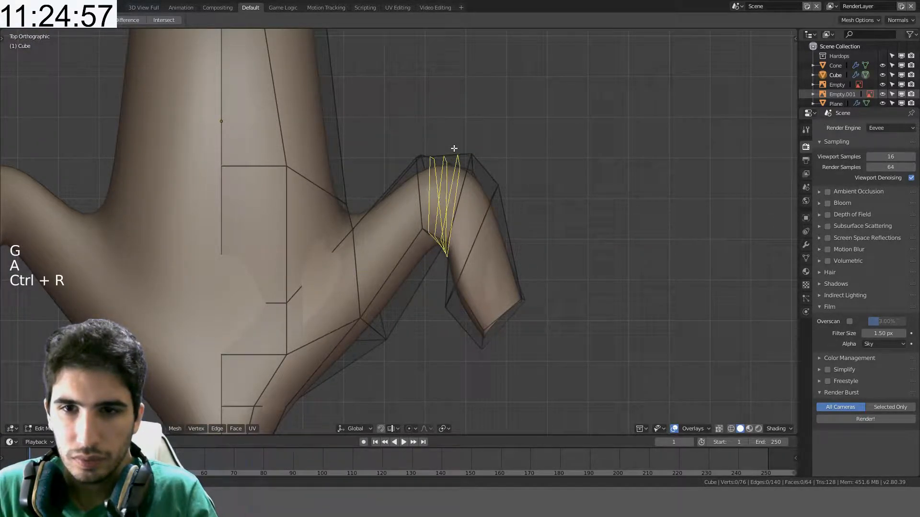
left_click(454, 148)
left_click(454, 148)
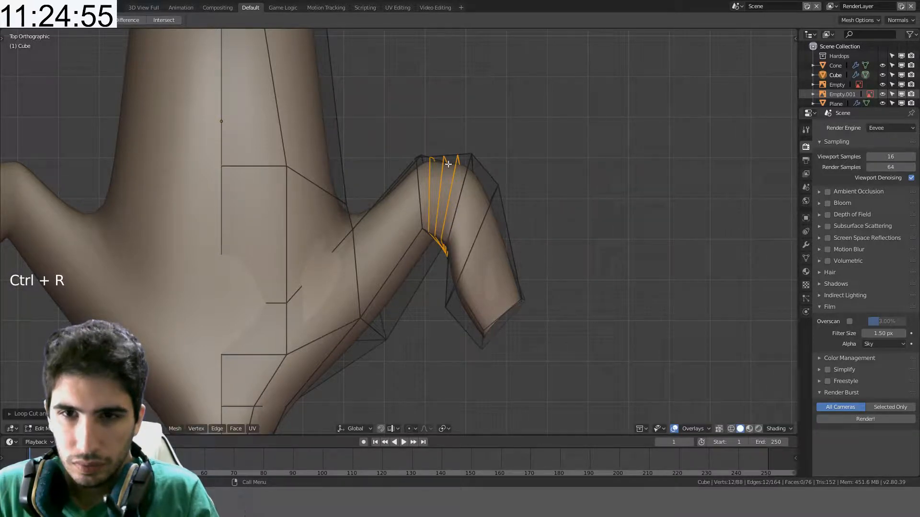
- Select the middle new elbow loop and move it slightly toward the outside of the bend with proportional editing at size 0.10
left_click(450, 161, "alt")
key("g")
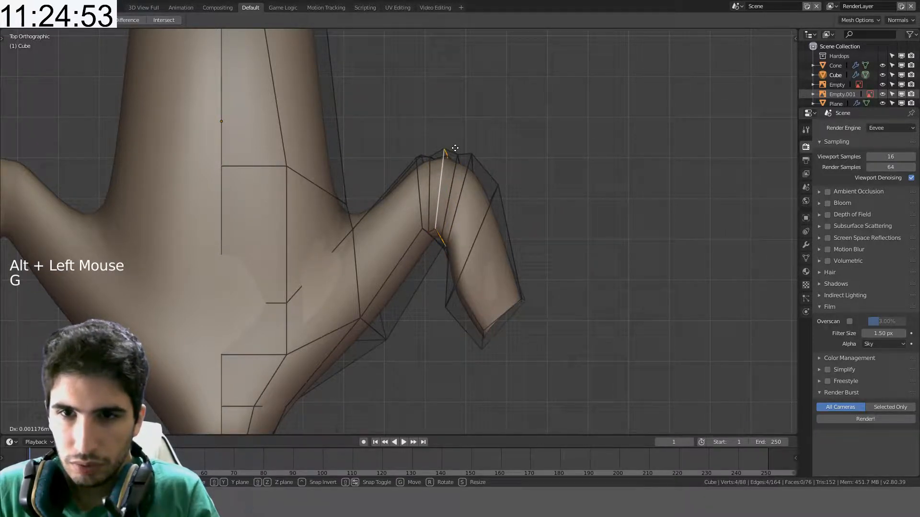
left_click(455, 163)
key("alt+o")
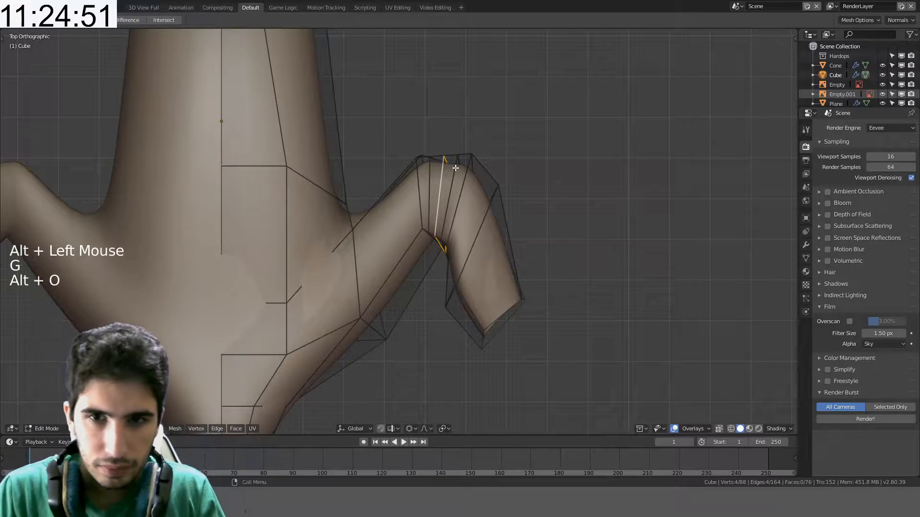
key("KP_7")
key("g")
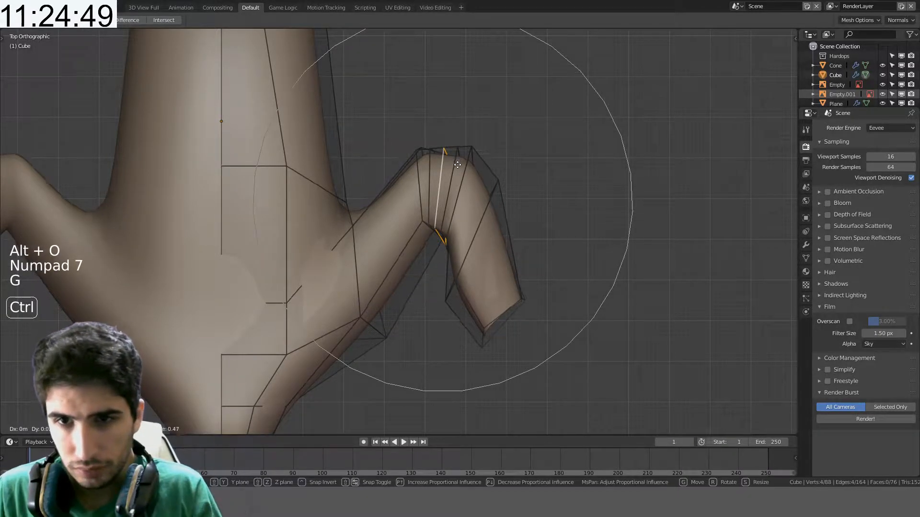
scroll(457, 168, "up", 8)
scroll(459, 159, "up", 2)
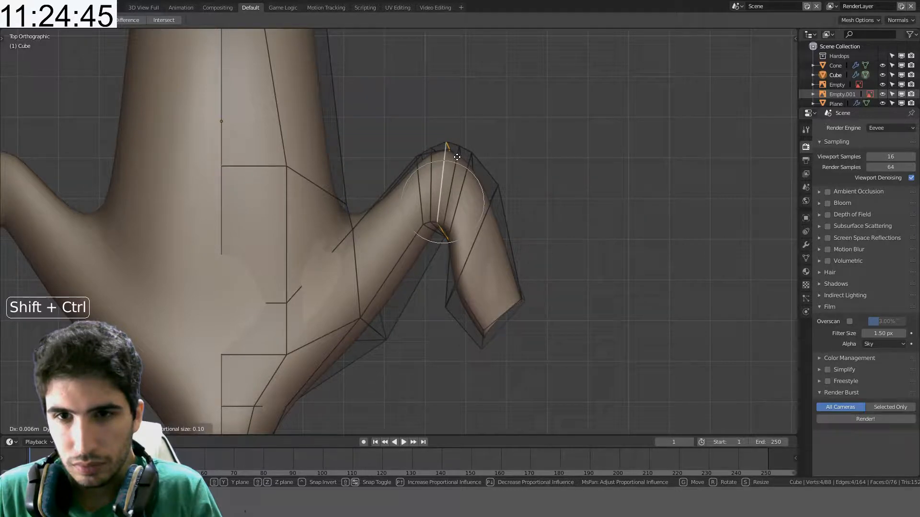
left_click(458, 158)
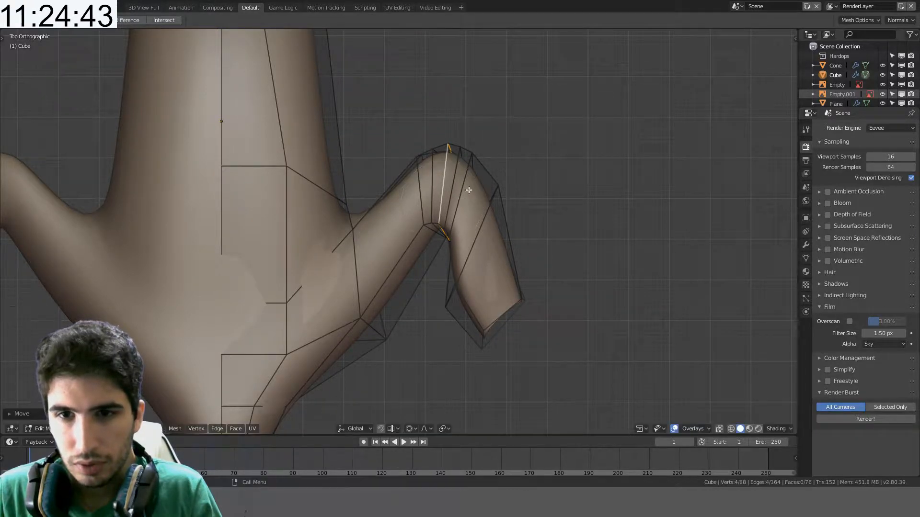
- Examine the creature's reworked elbow and front leg from the front and from oblique angles
middle_click_drag(468, 191, 445, 206)
scroll(449, 235, "up", 2)
scroll(434, 167, "down", 2)
middle_click_drag(446, 206, 440, 270)
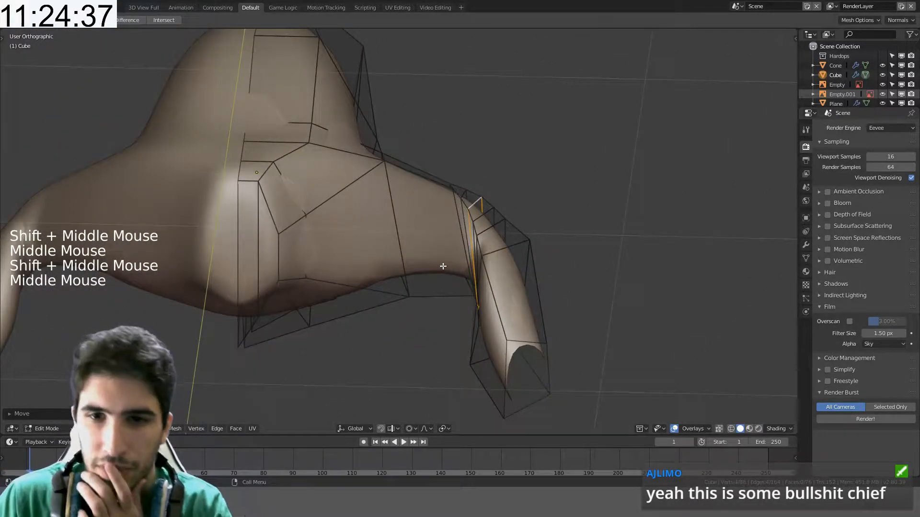
scroll(443, 268, "down", 8)
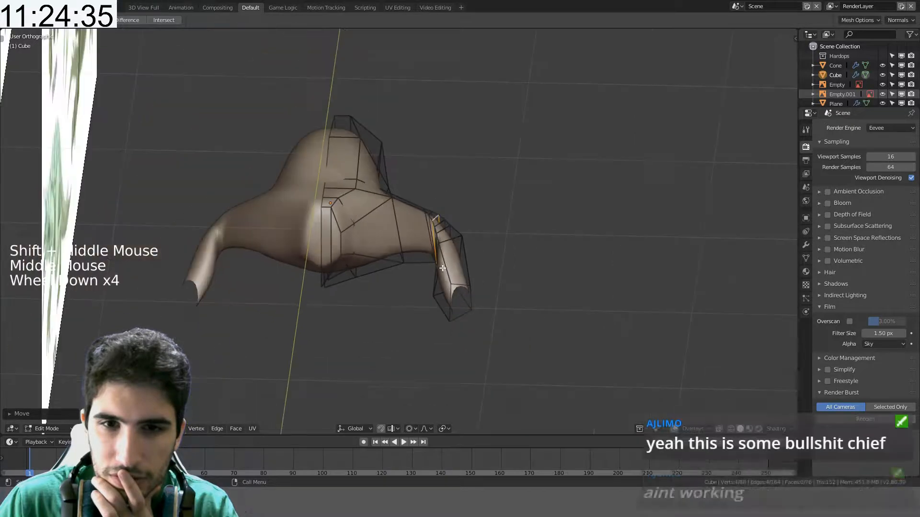
scroll(443, 271, "up", 7)
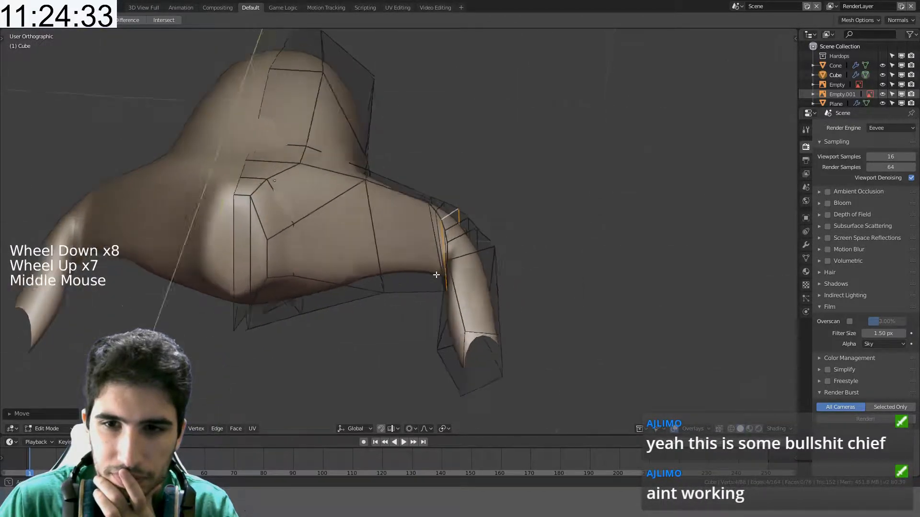
middle_click_drag(429, 279, 417, 283)
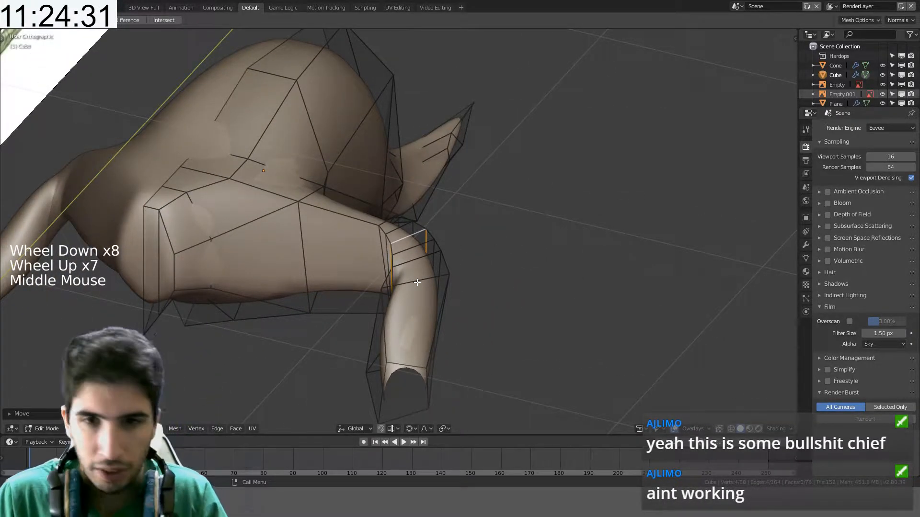
- Undo the recent elbow loop edits and the World background demonstration, back to the hidden-object scene using the Cycles render engine
key("Tab")
key("ctrl+z")
key("ctrl+z")
key("ctrl+z")
key("ctrl+z")
key("ctrl+z")
key("ctrl+z")
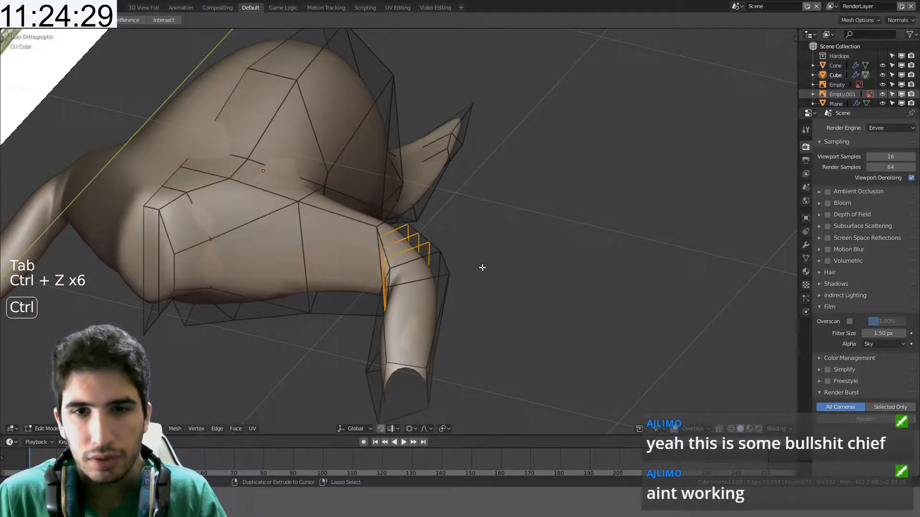
key("ctrl+z")
key("ctrl+z")
key("ctrl+z")
key("ctrl+z")
key("ctrl+z")
key("ctrl+z")
key("ctrl+z")
key("ctrl+z")
key("ctrl+z")
key("ctrl+z")
key("ctrl+z")
key("ctrl+z")
key("ctrl+z")
key("ctrl+z")
key("ctrl+z")
key("ctrl+z")
key("ctrl+z")
key("ctrl+z")
key("ctrl+z")
key("ctrl+z")
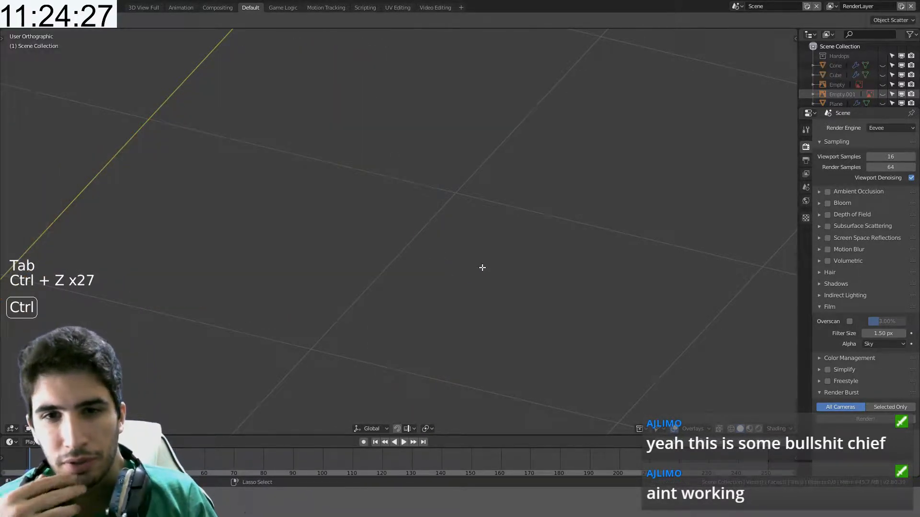
key("ctrl+z")
key("ctrl+z")
key("ctrl+z")
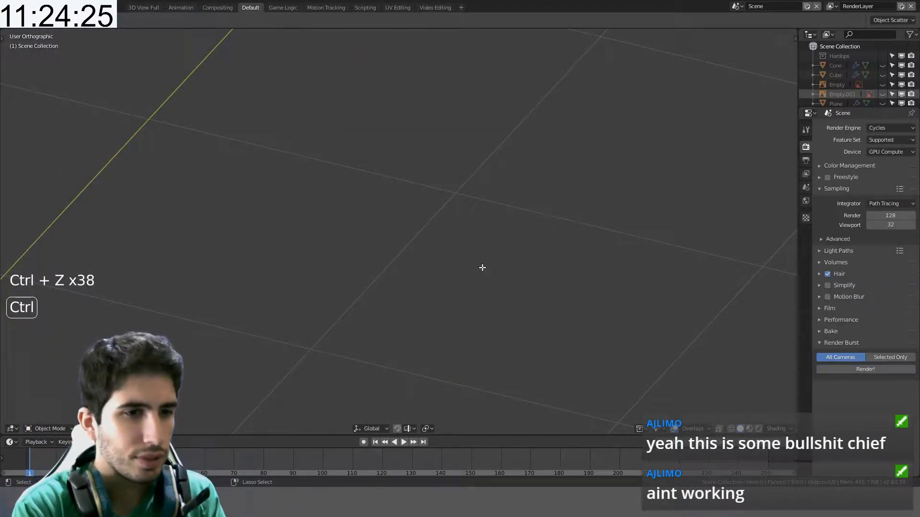
- Undo the cylinder demonstration's mesh edits, back to the separate Cylinder and Cylinder.001 objects in Object Mode
scroll(579, 272, "down", 10)
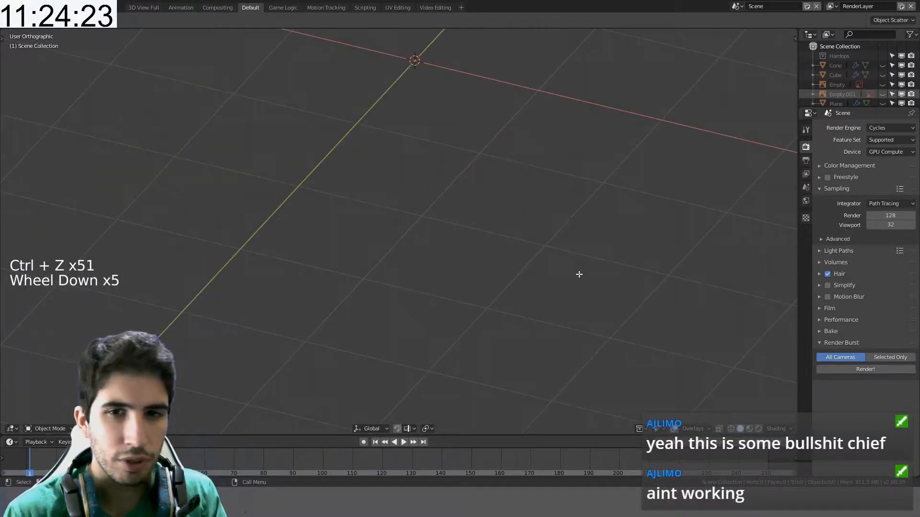
middle_click_drag(579, 271, 495, 249)
scroll(495, 249, "down", 3)
key("ctrl+z")
key("ctrl+z")
key("ctrl+z")
key("ctrl+z")
key("ctrl+z")
key("ctrl+z")
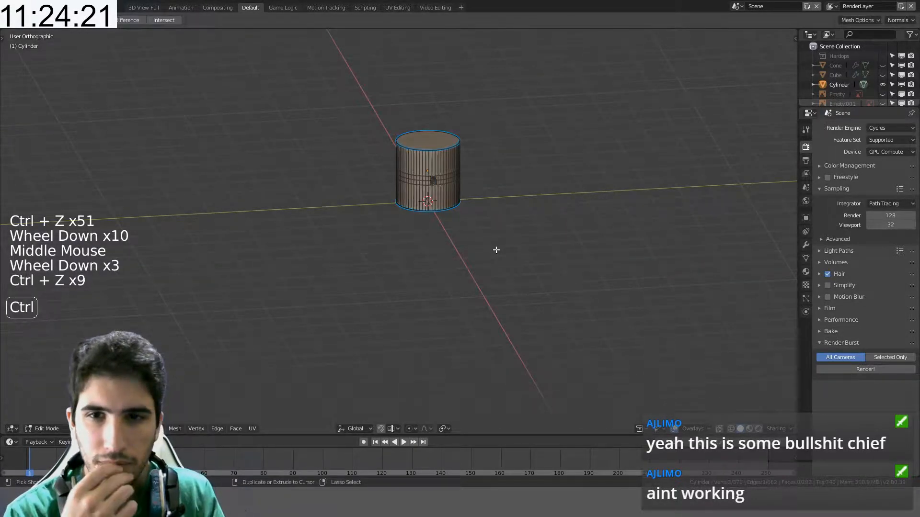
key("ctrl+z")
key("ctrl+z")
key("ctrl+z")
key("ctrl+z")
key("ctrl+z")
key("ctrl+z")
key("ctrl+z")
key("ctrl+z")
key("ctrl+z")
key("ctrl+z")
key("ctrl+z")
key("ctrl+z")
key("ctrl+z")
key("ctrl+z")
key("ctrl+z")
key("ctrl+z")
key("ctrl+z")
key("ctrl+z")
key("ctrl+z")
key("ctrl+z")
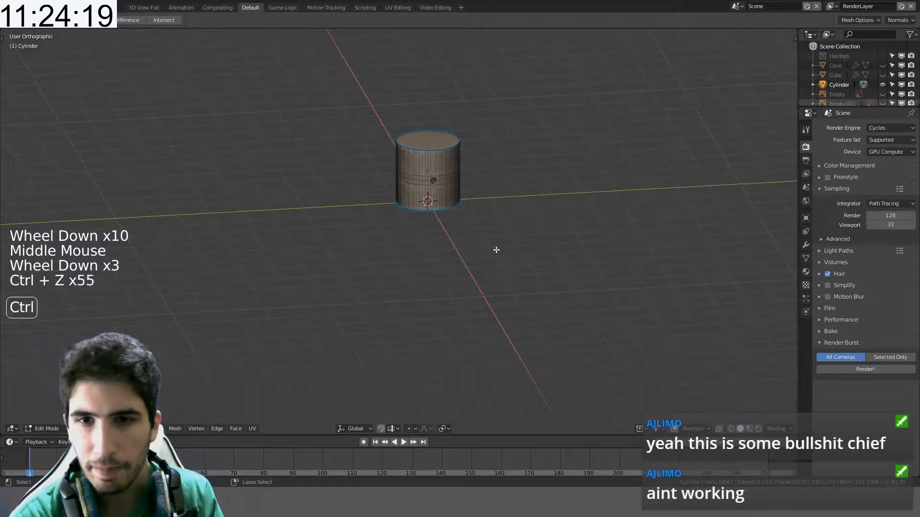
key("ctrl+z")
key("ctrl+z")
key("ctrl+z")
key("ctrl+z")
key("ctrl+z")
key("ctrl+z")
key("ctrl+z")
key("ctrl+z")
key("ctrl+z")
key("ctrl+z")
key("ctrl+z")
key("ctrl+z")
key("ctrl+z")
key("ctrl+z")
key("ctrl+z")
key("ctrl+z")
key("ctrl+z")
key("ctrl+z")
key("ctrl+z")
key("ctrl+z")
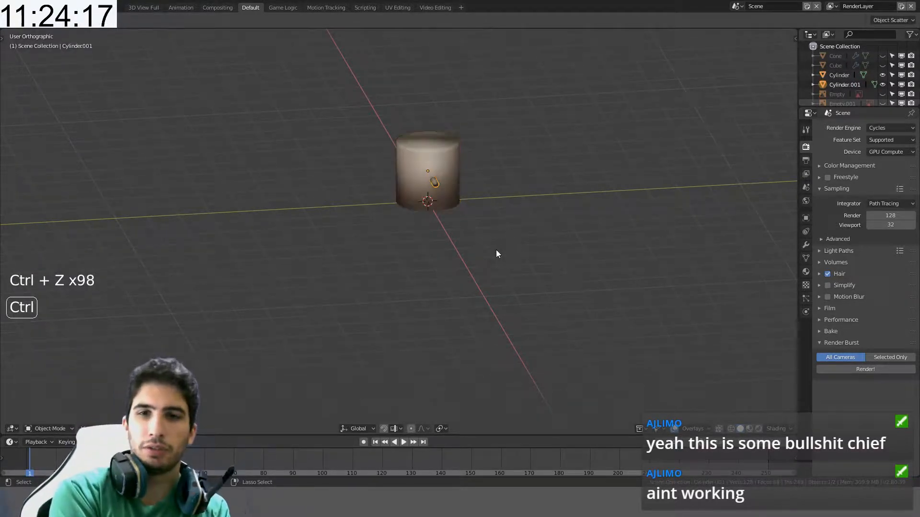
- Undo the rest of the cylinder demonstration, back to the creature body in Edit Mode beside its reference images
key("ctrl+z")
key("ctrl+z")
key("ctrl+z")
key("ctrl+z")
key("ctrl+z")
key("ctrl+z")
key("ctrl+z")
key("ctrl+z")
key("ctrl+z")
key("ctrl+z")
key("ctrl+z")
key("ctrl+z")
key("ctrl+z")
key("ctrl+z")
key("ctrl+z")
key("ctrl+z")
key("ctrl+z")
key("ctrl+z")
key("ctrl+z")
key("ctrl+z")
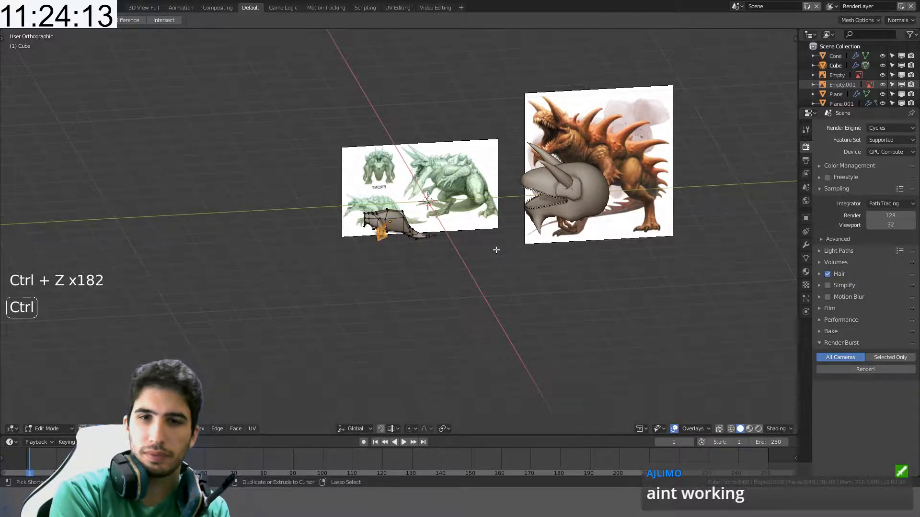
- Undo the earlier body and front leg modelling edits, back to the simple leg with only its end face selected
key("ctrl+z")
key("ctrl+z")
key("ctrl+z")
key("ctrl+z")
key("ctrl+z")
key("ctrl+z")
key("ctrl+z")
key("ctrl+z")
key("ctrl+z")
key("ctrl+z")
key("ctrl+z")
key("ctrl+z")
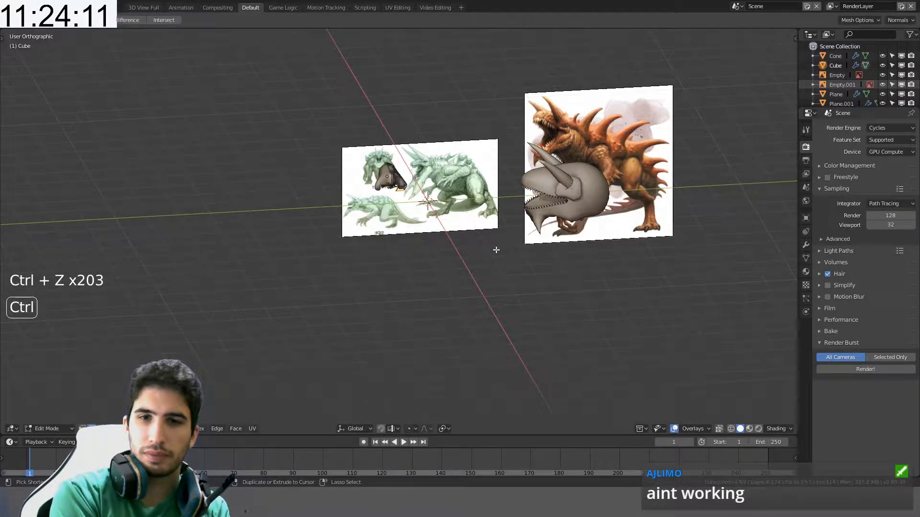
key("ctrl+z")
key("ctrl+z")
key("ctrl+z")
key("ctrl+z")
key("ctrl+z")
key("ctrl+z")
key("ctrl+z")
key("ctrl+z")
key("ctrl+z")
key("ctrl+z")
key("ctrl+z")
key("ctrl+z")
key("ctrl+z")
key("ctrl+z")
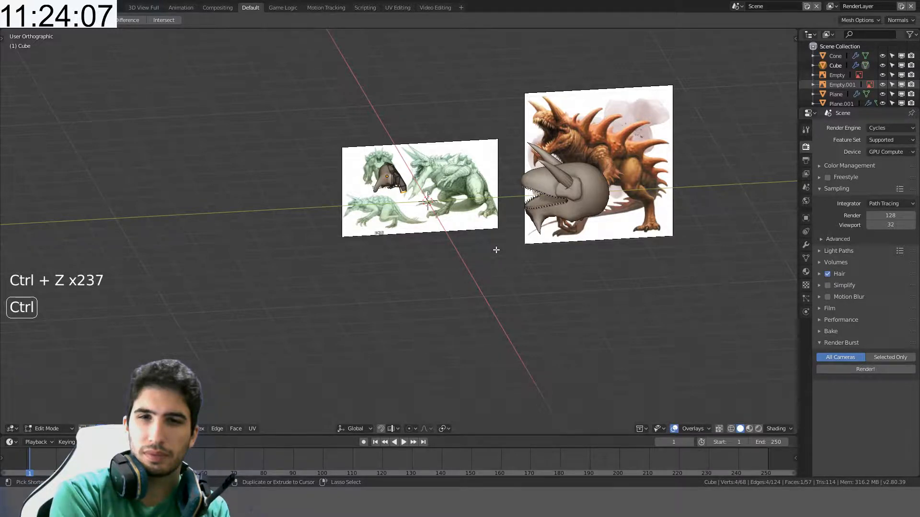
key("ctrl+z")
key("ctrl+z")
key("ctrl+z")
key("ctrl+z")
key("ctrl+z")
scroll(496, 250, "up", 5)
scroll(546, 259, "up", 3)
middle_click_drag(495, 250, 483, 232, "shift")
key("ctrl+z")
- Grow the selection over the whole front leg and delete its faces
key("ctrl+KP_Add")
key("ctrl+KP_Add")
key("ctrl+KP_Add")
scroll(483, 231, "up", 1)
key("Delete")
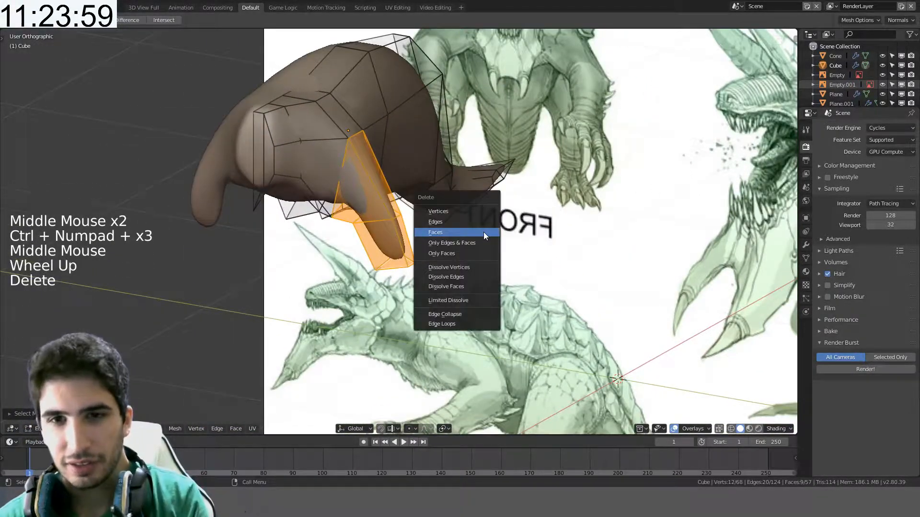
left_click(479, 233)
- Fill the open leg hole in the creature's body with a face and return to Object Mode
left_click(364, 139, "alt")
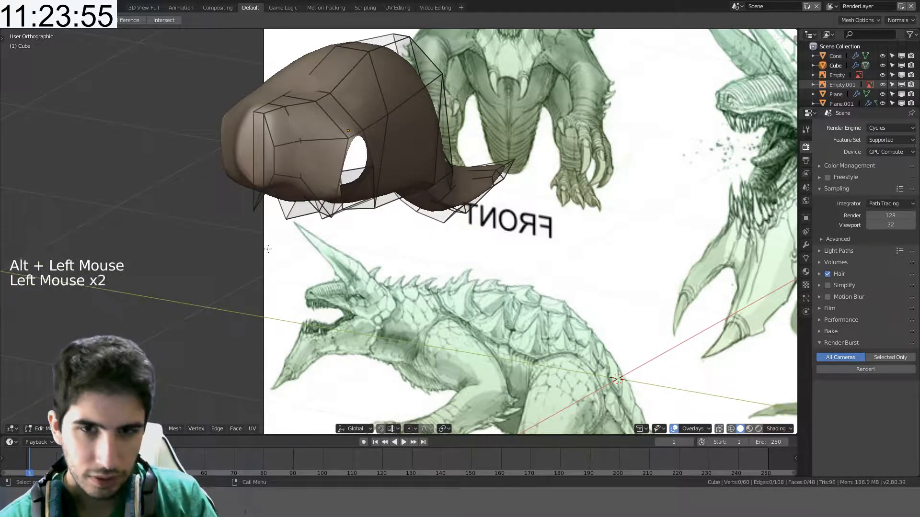
left_click(357, 138, "alt")
key("f")
scroll(358, 138, "down", 5)
key("Tab")
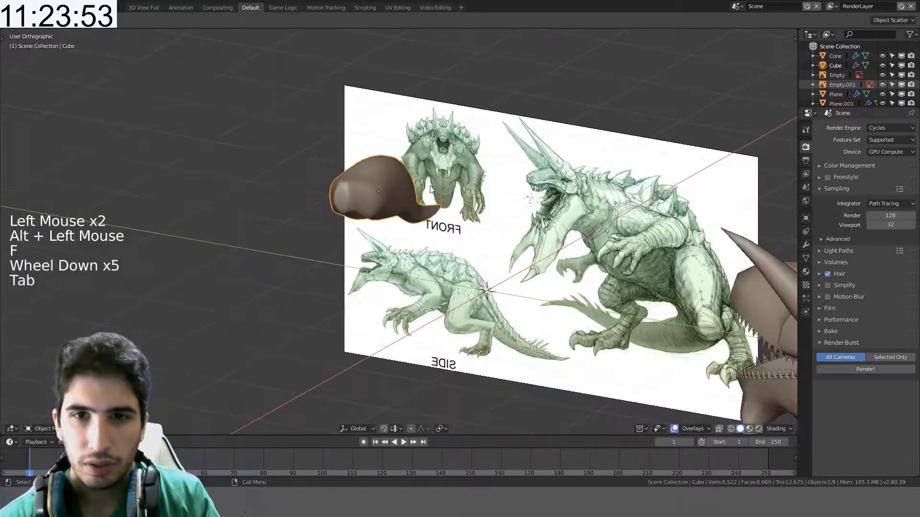
middle_click_drag(364, 144, 479, 192)
scroll(487, 194, "down", 2)
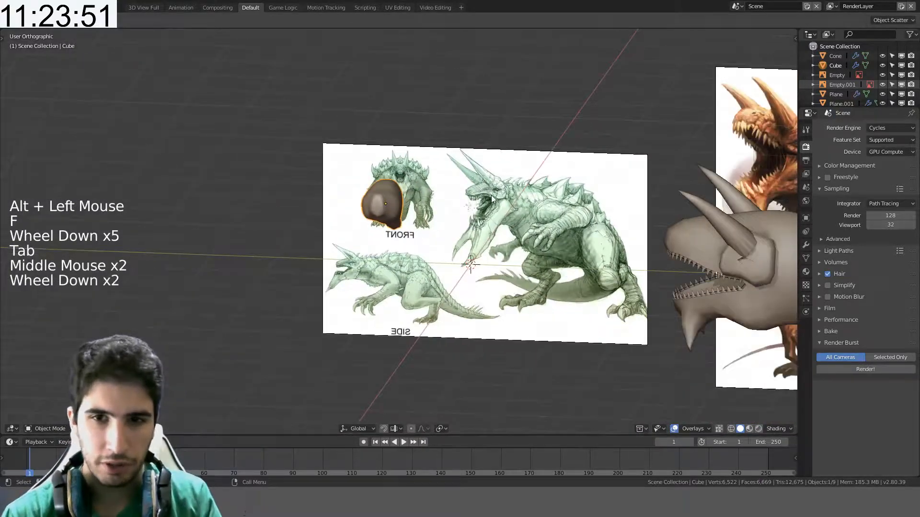
- Save the Tarrasque.blend file with nothing selected, and hide all objects in the scene
key("a")
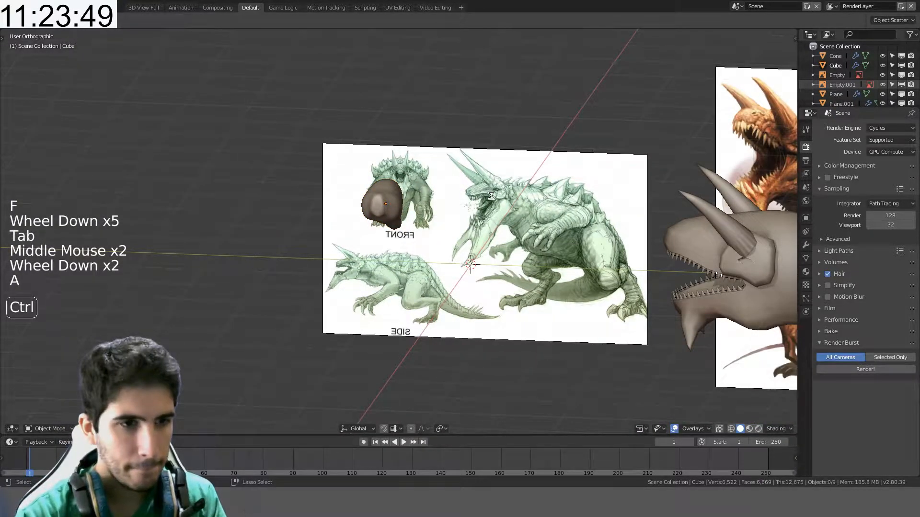
key("ctrl+s")
key("a")
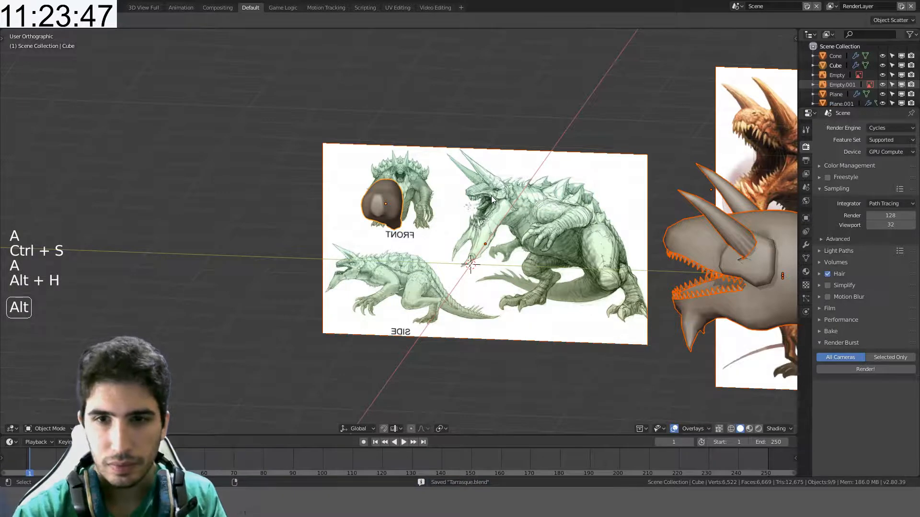
key("h")
middle_click_drag(514, 188, 545, 189)
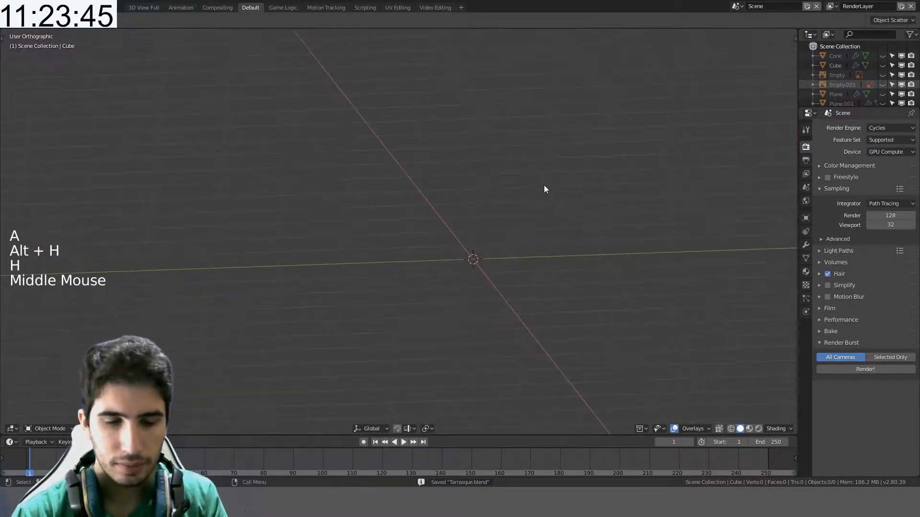
- Switch the viewport to rendered shading and set the render engine to Eevee
key("z")
left_click(493, 187)
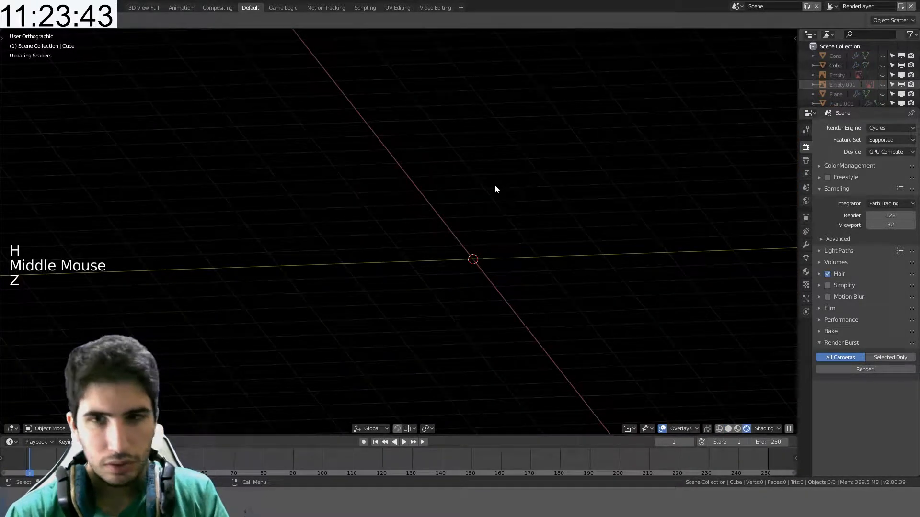
left_click(877, 128)
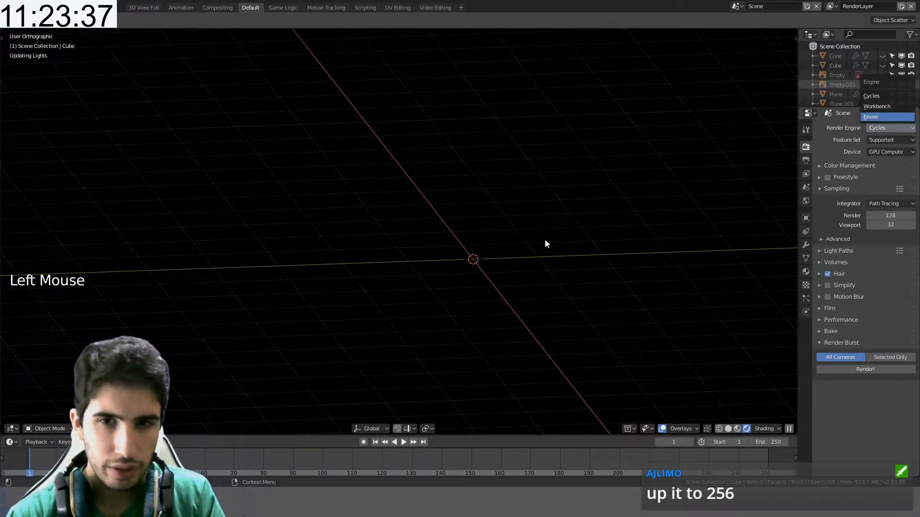
key("Return")
- Add a UV sphere at the 3D cursor and switch the view to perspective
key("shift+a")
mouse_move(519, 239)
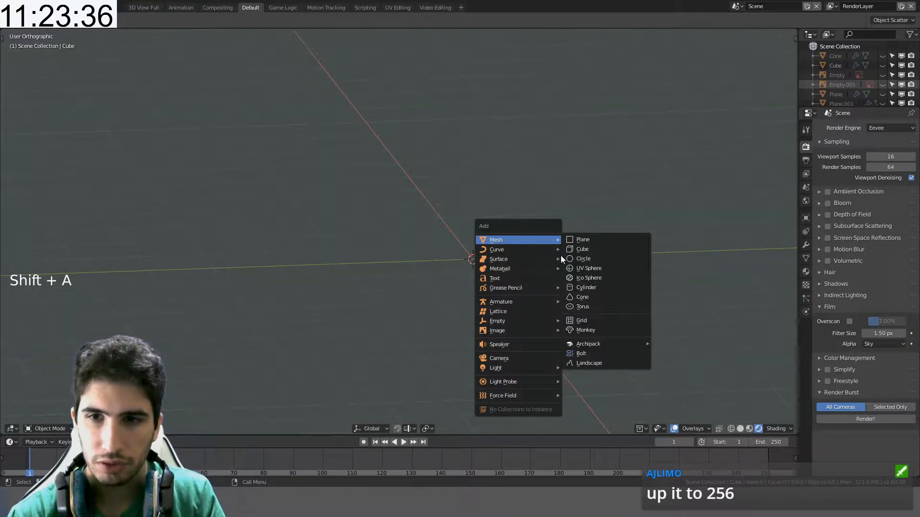
left_click(589, 267)
middle_click_drag(610, 227, 555, 248, "shift")
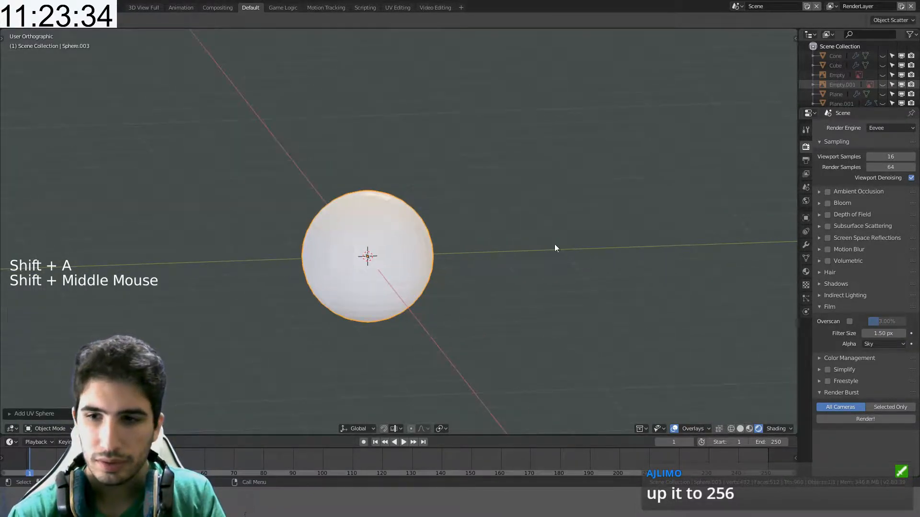
left_click(777, 428)
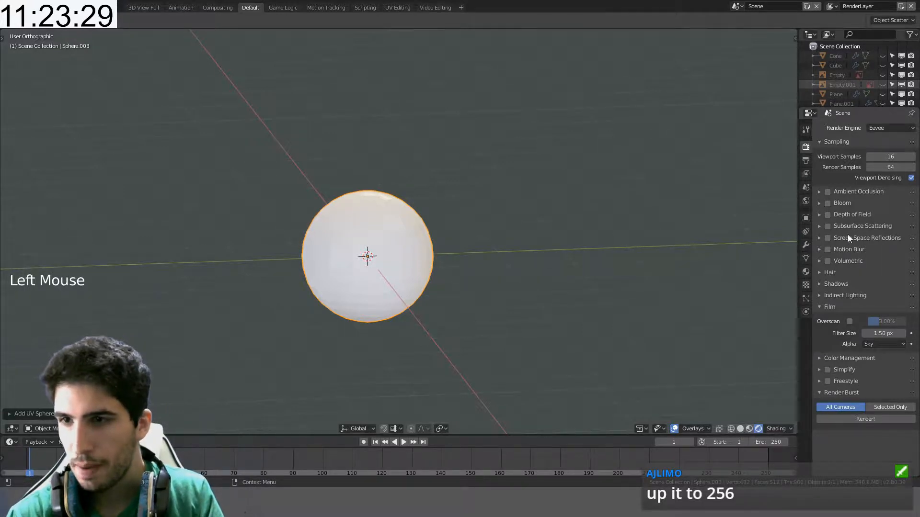
middle_click_drag(611, 250, 534, 229)
scroll(527, 206, "down", 3)
key("KP_5")
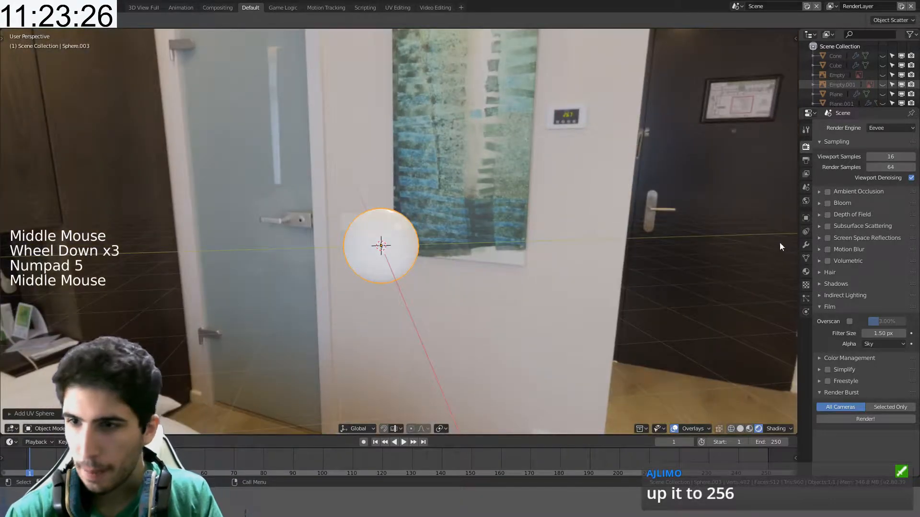
- Create a new material for the sphere and apply the Aluminium metal preset from PBR Materials to it
left_click(803, 271)
left_click(855, 171)
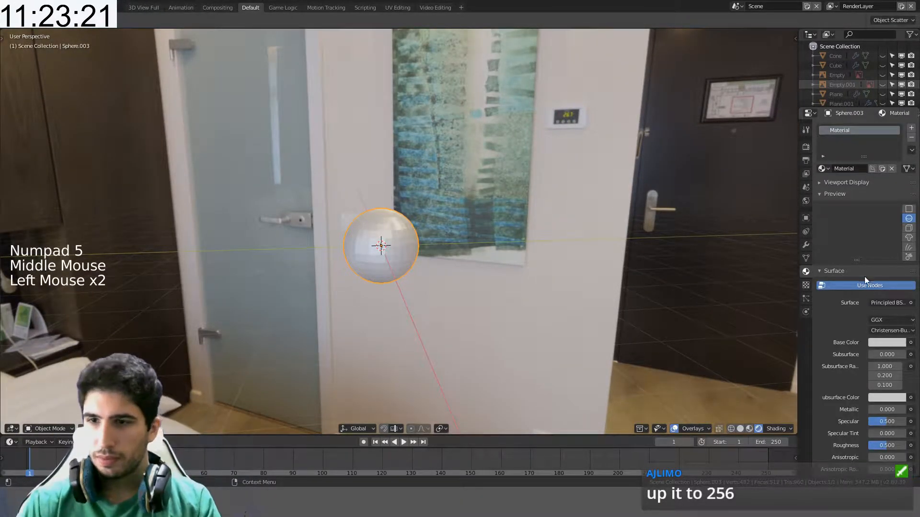
scroll(852, 382, "down", 20)
scroll(881, 376, "up", 3)
scroll(881, 377, "down", 4)
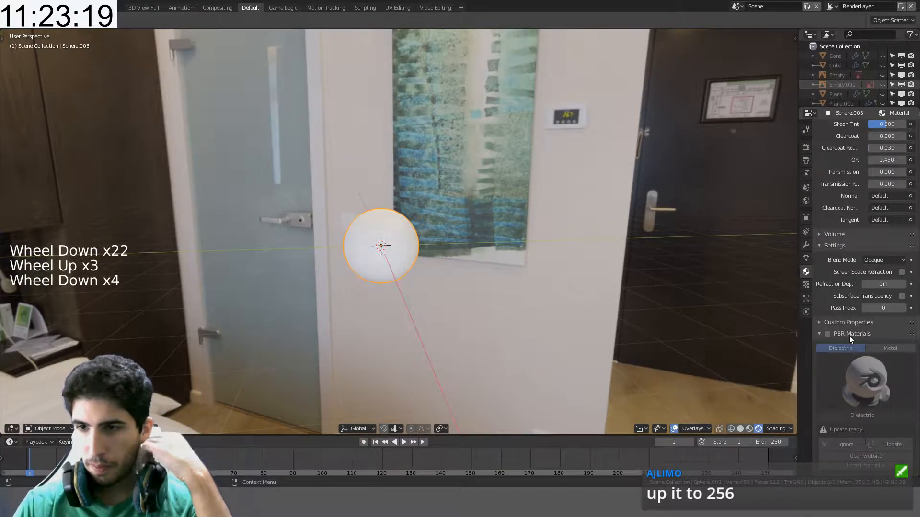
left_click(829, 335)
left_click(884, 348)
left_click(875, 366)
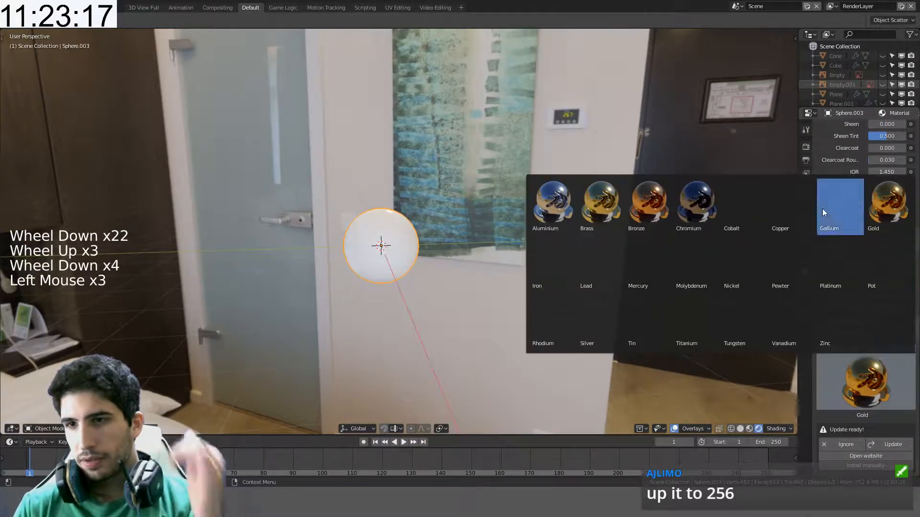
left_click(556, 208)
- Shade all faces of the sphere smooth and return to Object Mode
middle_click_drag(553, 208, 479, 229)
scroll(427, 243, "up", 5)
key("Tab")
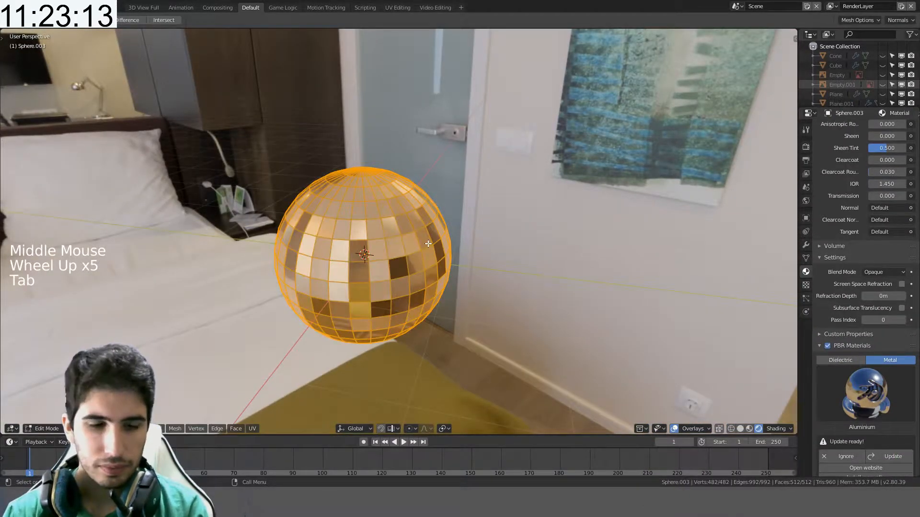
key("ctrl+f")
left_click(412, 243)
key("Tab")
middle_click_drag(413, 244, 737, 15)
scroll(476, 227, "down", 3)
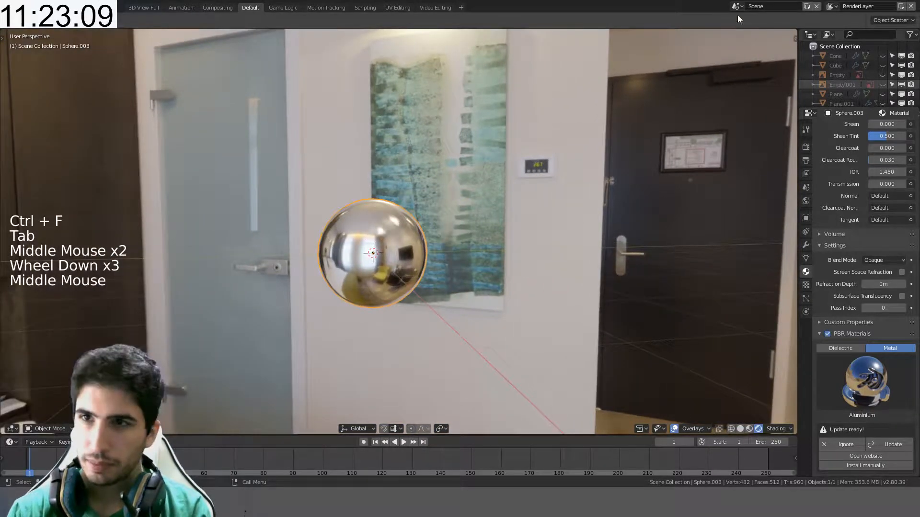
- Split the 3D viewport in two and show the World nodes in a Shader Editor in the new area
left_click(798, 26)
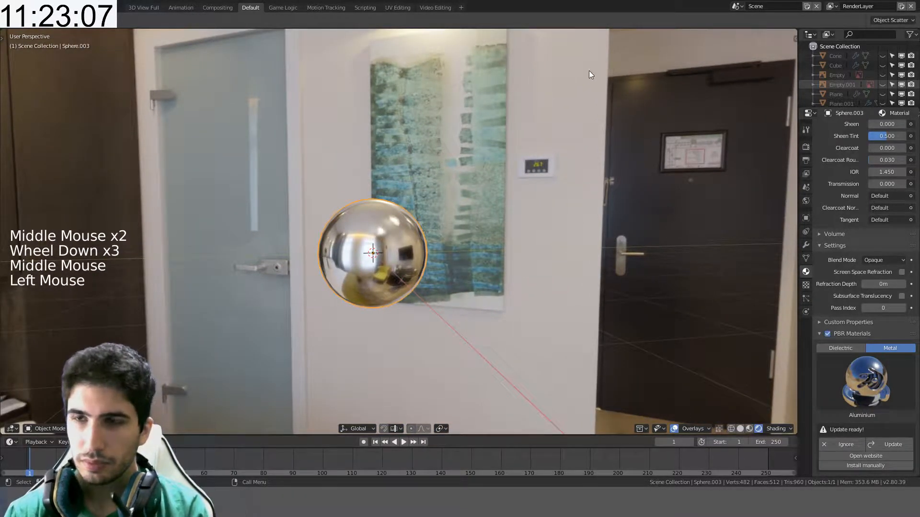
mouse_move(795, 30)
left_mouse_down()
mouse_move(748, 139)
mouse_move(409, 138)
left_mouse_up()
key("shift+F3")
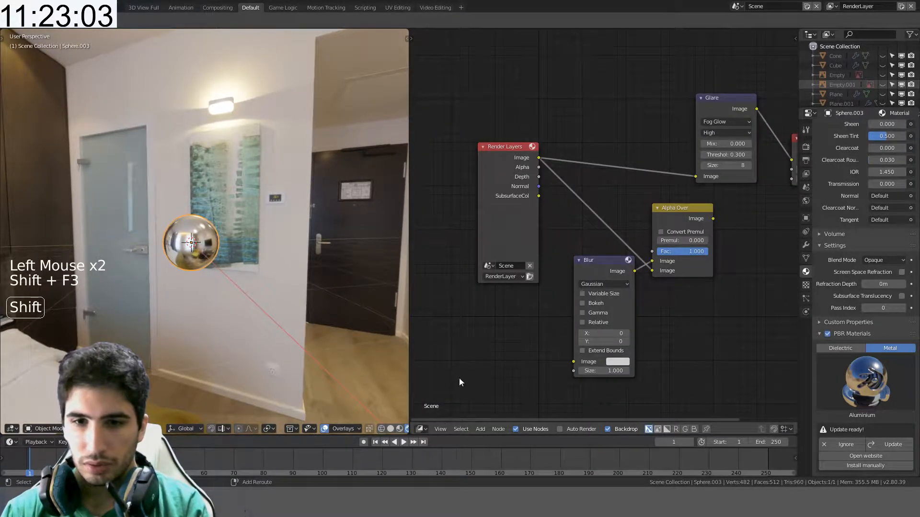
key("shift+F3")
key("shift+F3")
key("shift+F3")
left_click(420, 429)
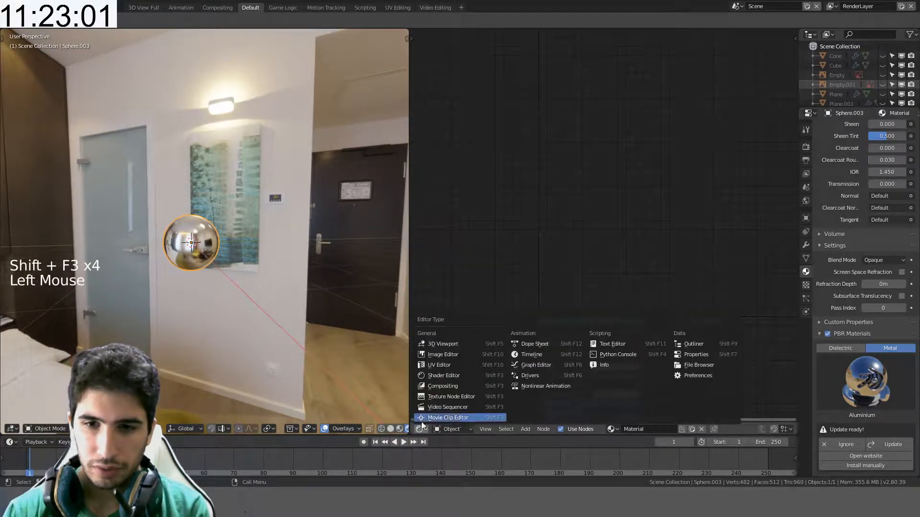
left_click(444, 375)
left_click(445, 429)
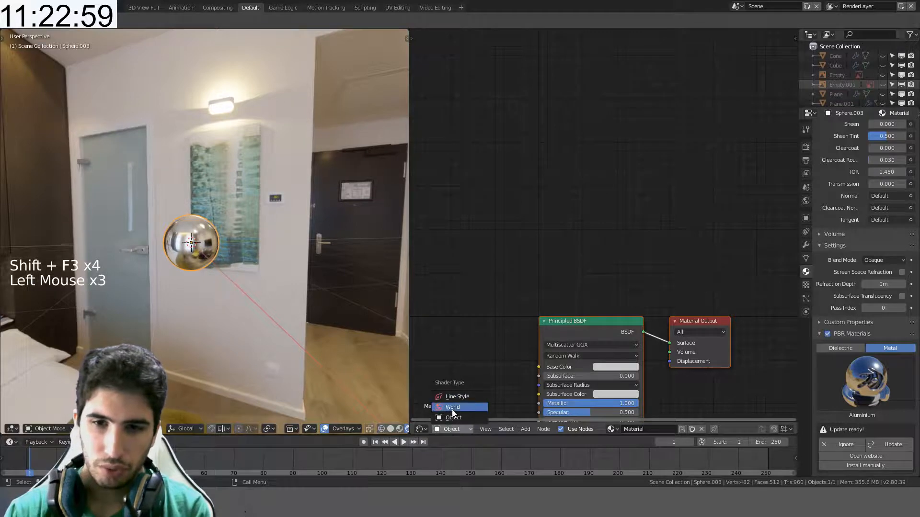
left_click(452, 407)
- Cut the links from the Add node to the hotel_room_4k.hdr texture and from the Mapping node to the Add node
middle_click_drag(451, 411, 576, 246)
scroll(590, 243, "down", 3)
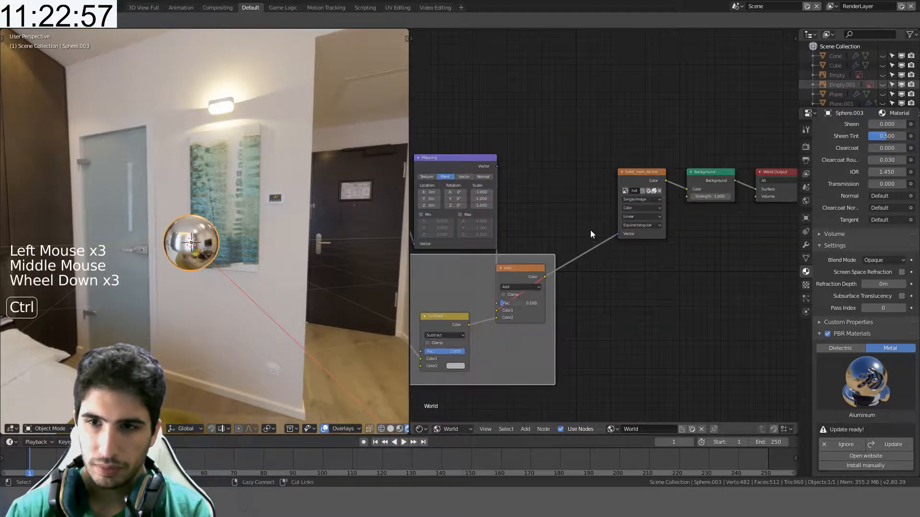
left_click_drag(591, 230, 631, 292, "ctrl")
middle_click_drag(693, 257, 681, 257)
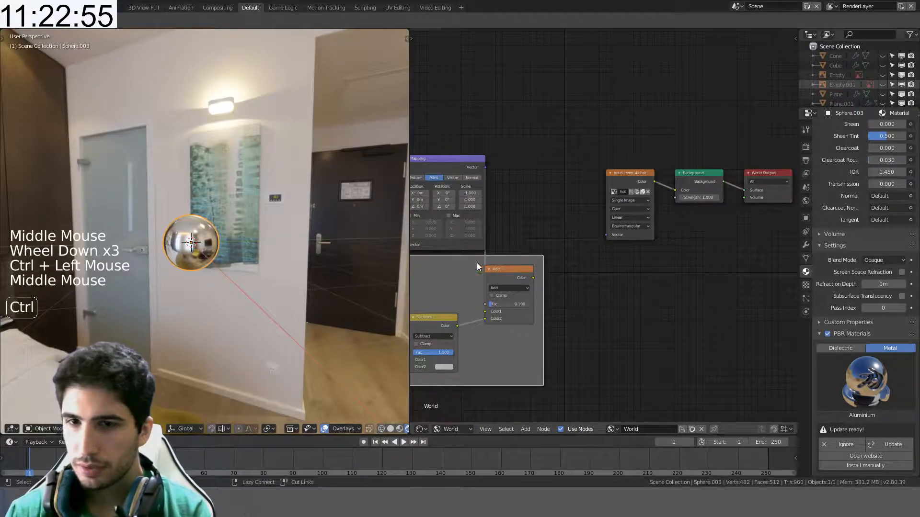
left_click_drag(476, 263, 512, 249, "ctrl")
- Examine the hotel_room_4k.hdr, Background and World Output nodes one after another
left_click(623, 171)
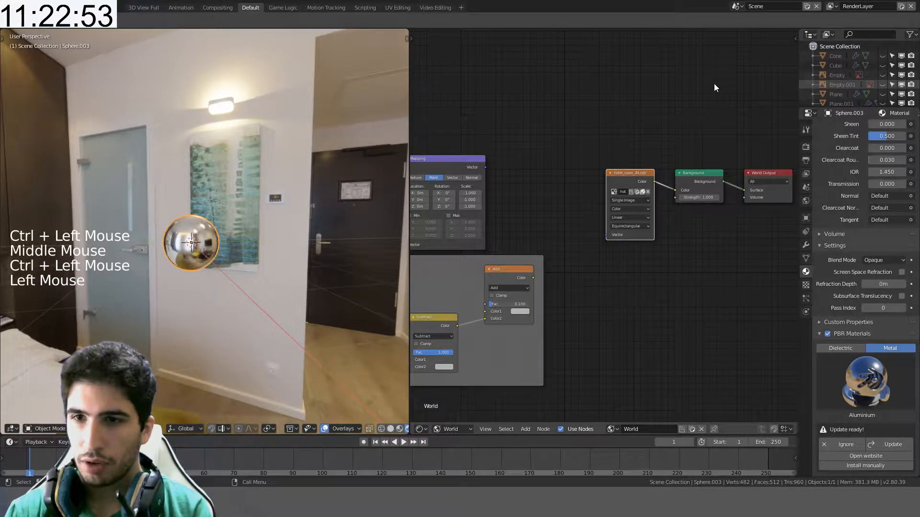
middle_click_drag(714, 83, 668, 128, "shift")
scroll(683, 192, "up", 7)
middle_click_drag(683, 191, 660, 212, "shift")
left_click(683, 184)
scroll(683, 184, "down", 2)
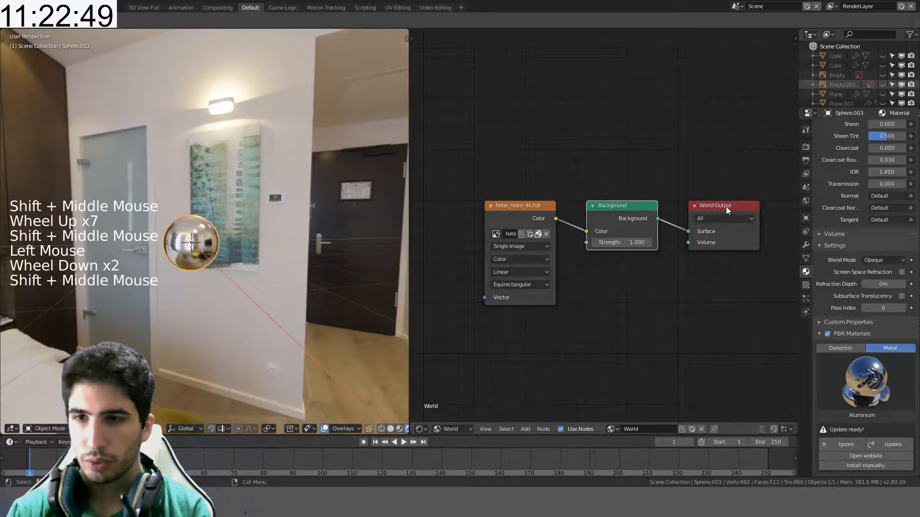
left_click(726, 206)
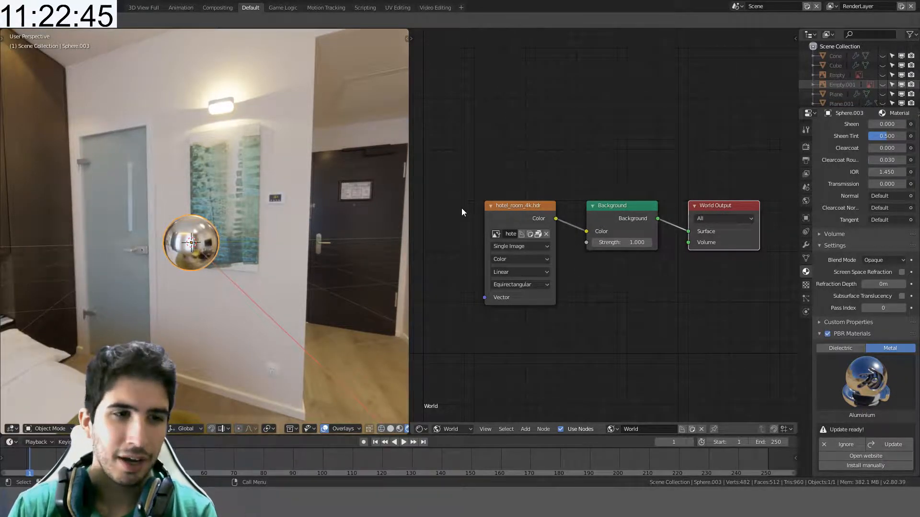
- Add a Mapping node above the existing ones and connect its output to the Vector input of hotel_room_4k.hdr
scroll(484, 173, "down", 4)
middle_click_drag(492, 172, 590, 209, "shift")
scroll(646, 161, "down", 4)
left_click(567, 162)
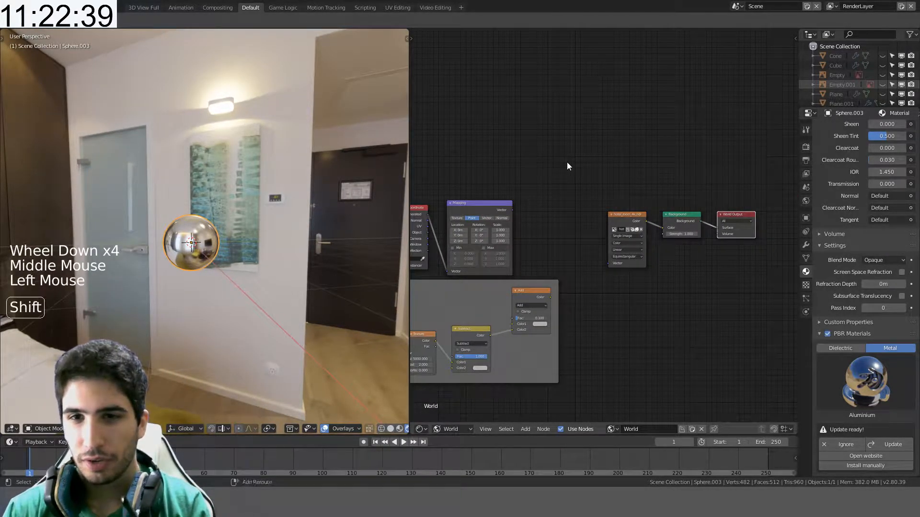
key("shift+a")
type("mappin")
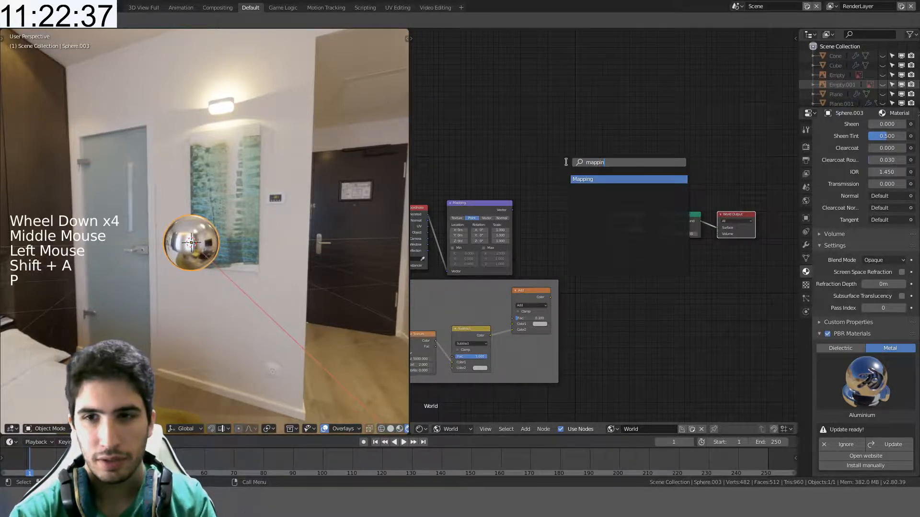
key("Return")
left_click(513, 109)
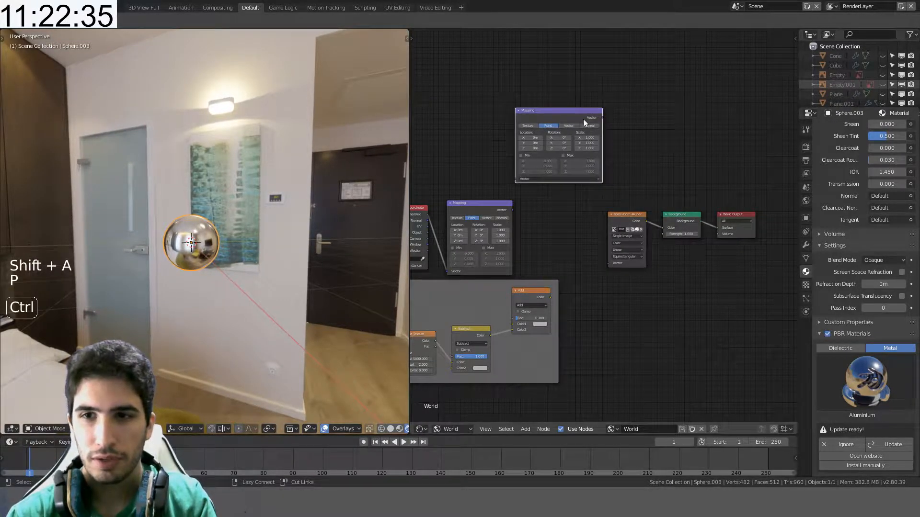
right_click(634, 228, "ctrl")
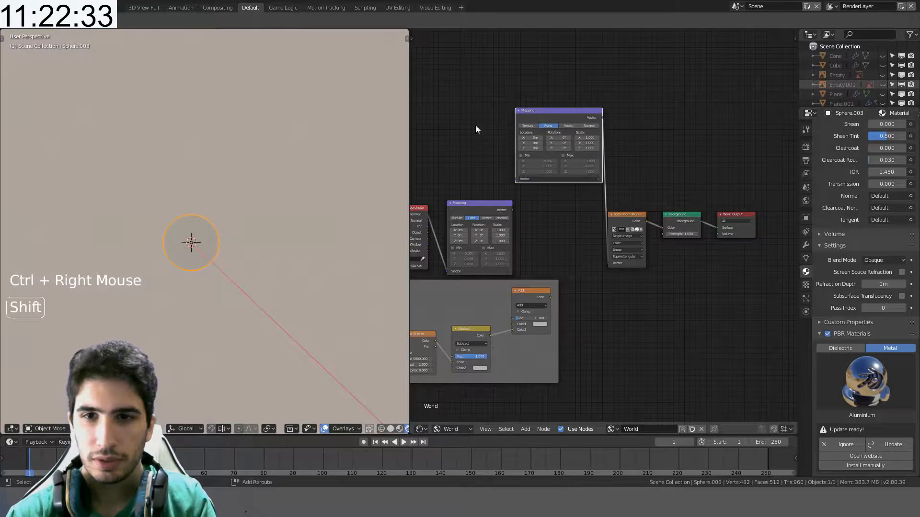
- Add a Texture Coordinate node beside the new Mapping node and connect Generated to the Mapping node's Vector input
middle_click_drag(477, 128, 581, 172, "shift")
scroll(581, 172, "up", 6)
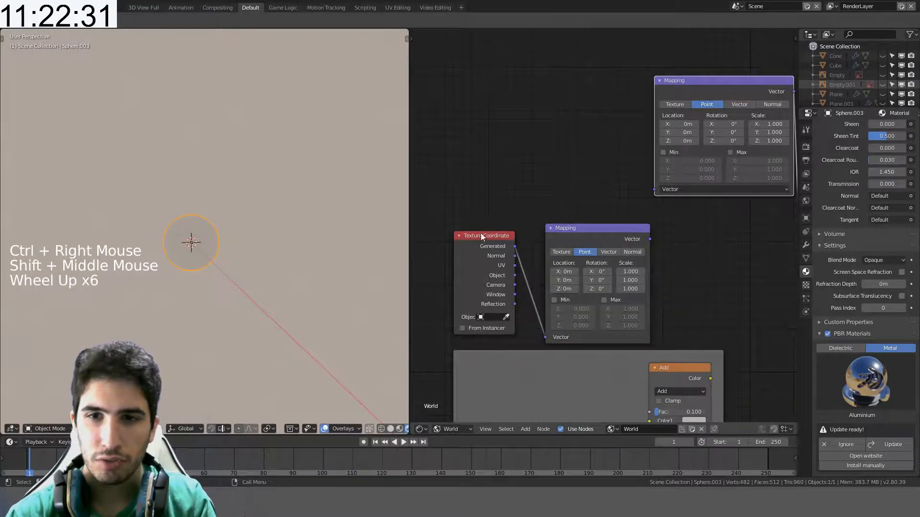
left_click(525, 177)
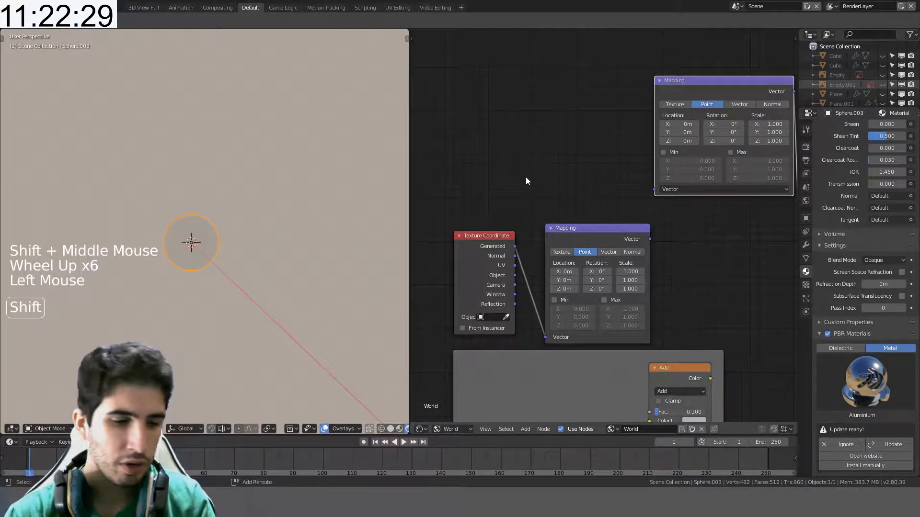
key("shift+a")
left_click(525, 177)
type("textur")
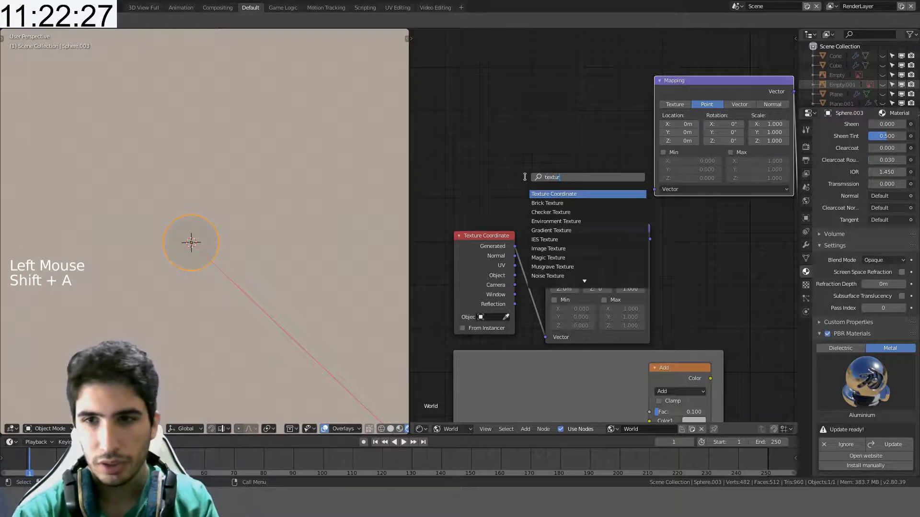
key("Return")
left_click(605, 104)
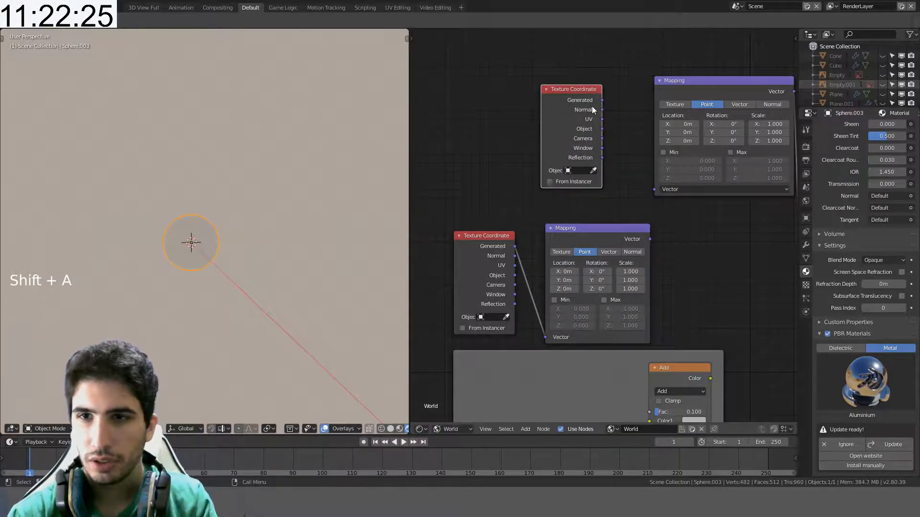
left_click_drag(603, 100, 610, 108)
left_click_drag(654, 183, 655, 189)
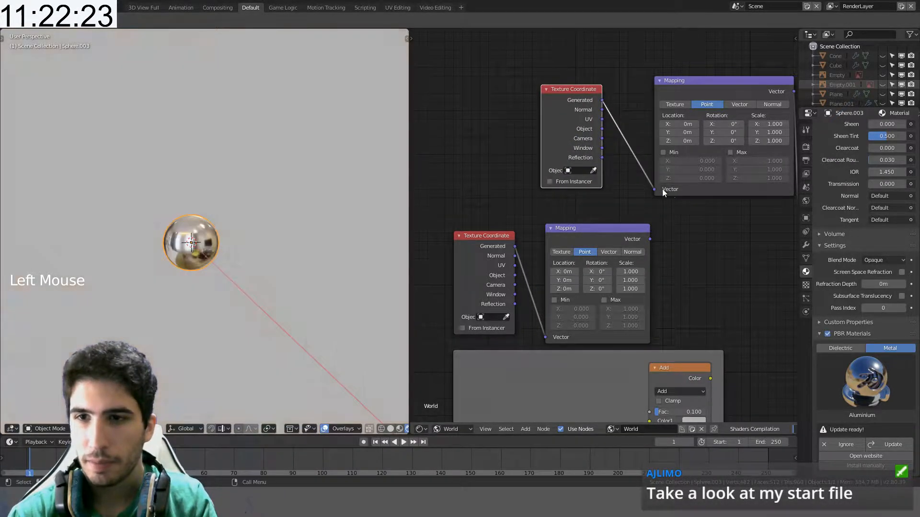
- Set the Z rotation of the new Mapping node to 45°
middle_click_drag(712, 155, 654, 160, "shift")
left_click(664, 146)
type("45")
key("Return")
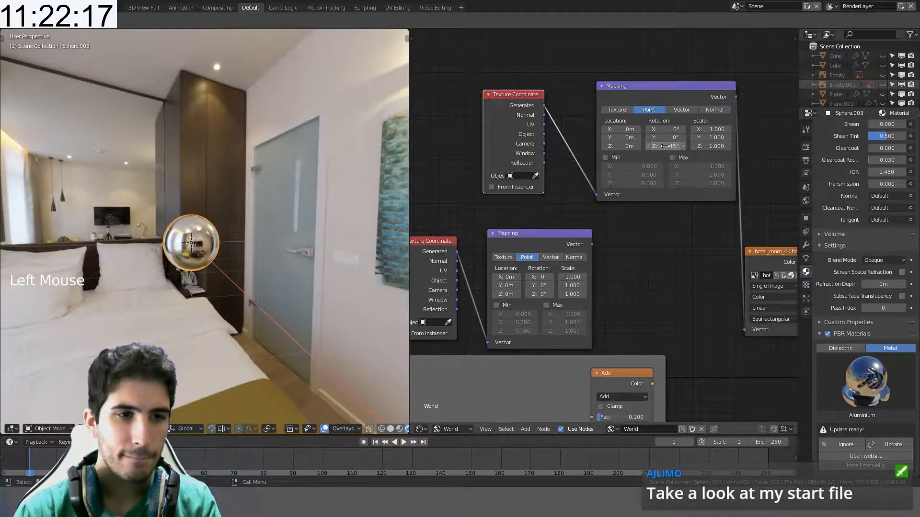
- Delete the newly added Mapping and Texture Coordinate nodes
left_click(664, 86)
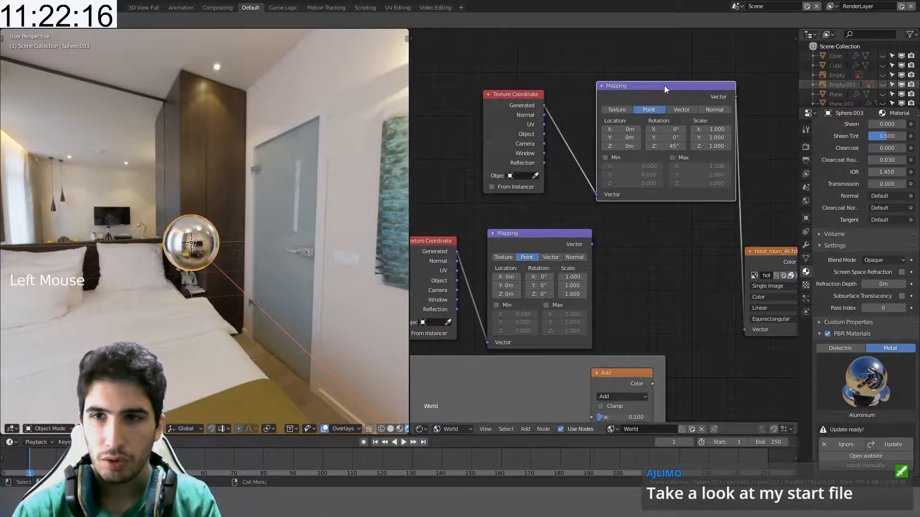
left_click(487, 117, "shift")
key("Delete")
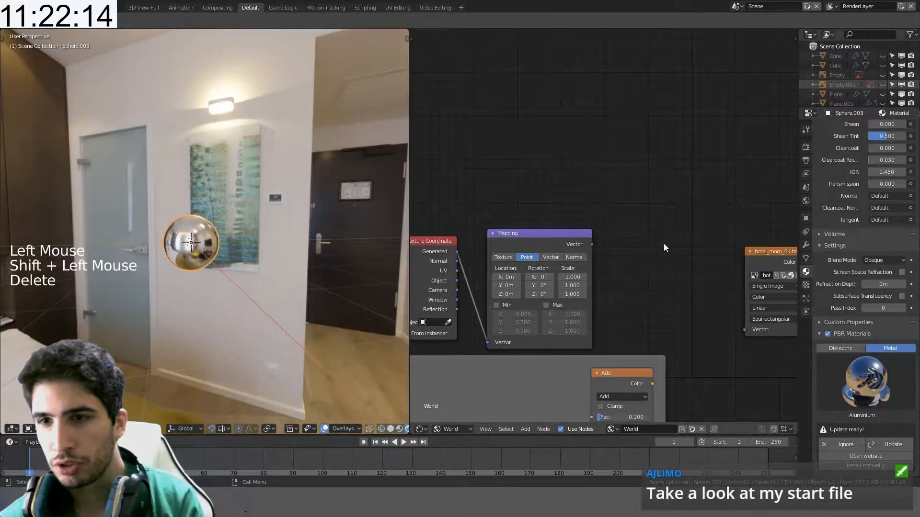
- Generate a linked Texture Coordinate and Mapping setup for the hotel_room_4k.hdr node and place it above the old nodes
left_click(749, 267)
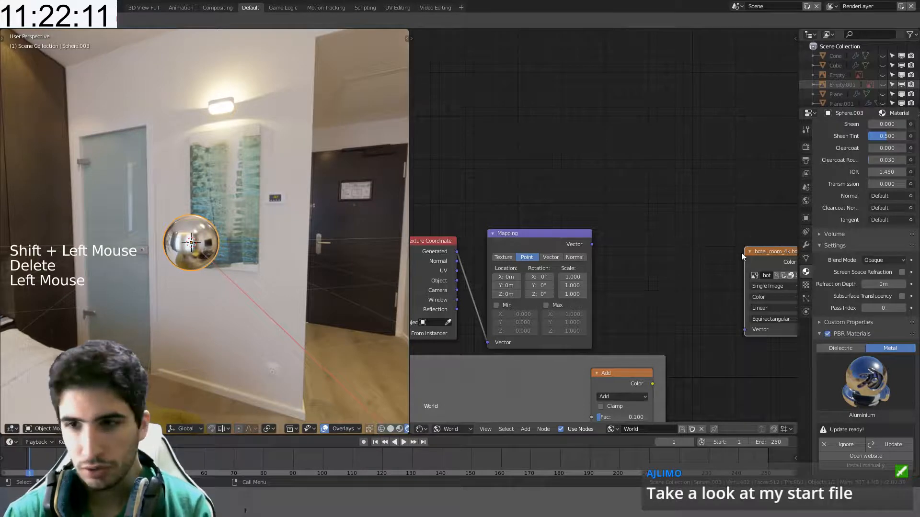
middle_click_drag(741, 252, 657, 211, "shift")
key("ctrl+t")
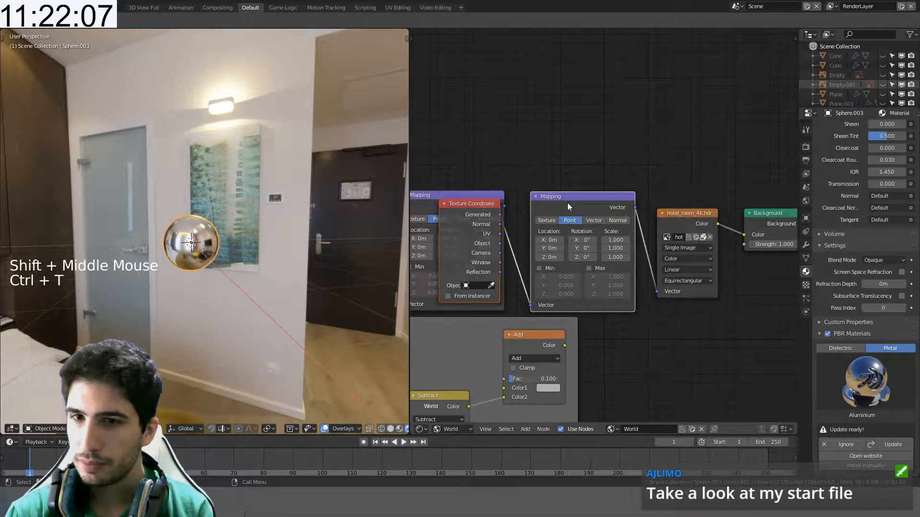
key("g")
left_click(553, 54)
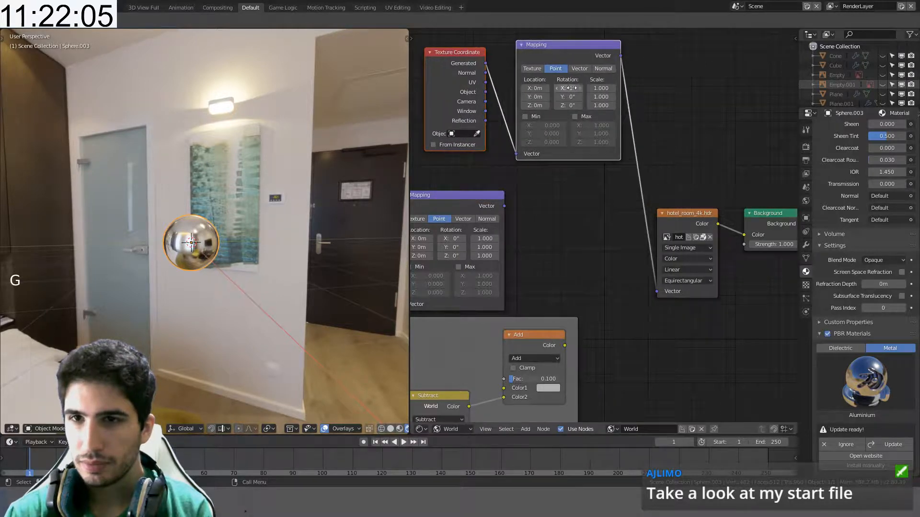
- Set the Z rotation of the new Mapping node to 90° and its Y rotation to 90°
left_click(566, 106)
type("90")
key("Return")
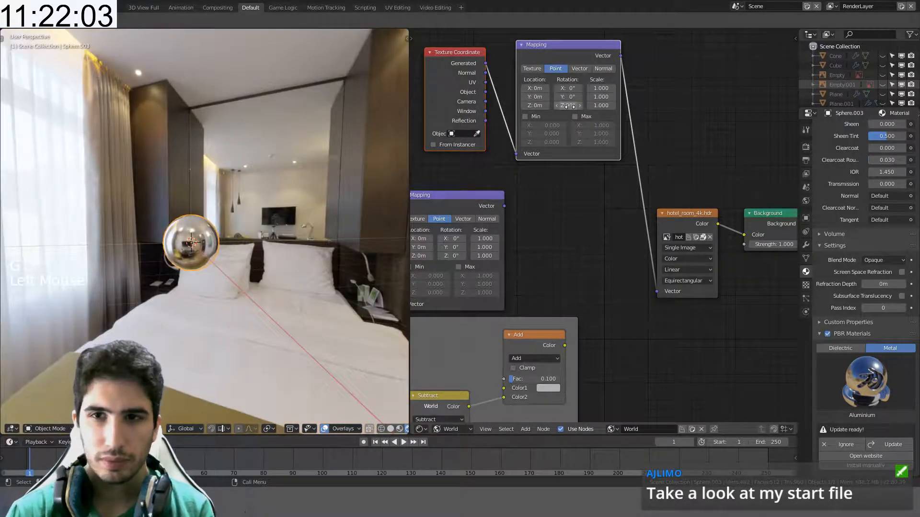
double_click(568, 96)
type("90")
key("Return")
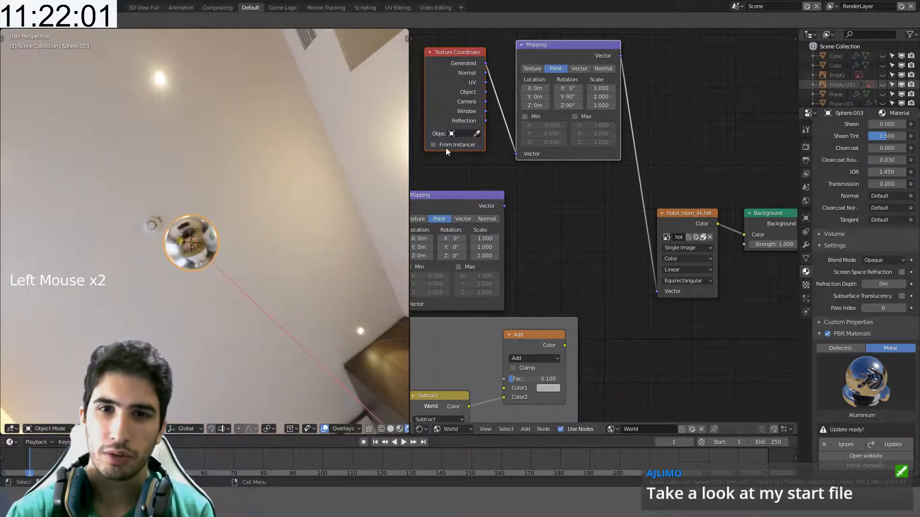
- Reset the new Mapping node's Y rotation to 0°
scroll(293, 205, "down", 4)
middle_click_drag(293, 205, 181, 141)
left_click(563, 97)
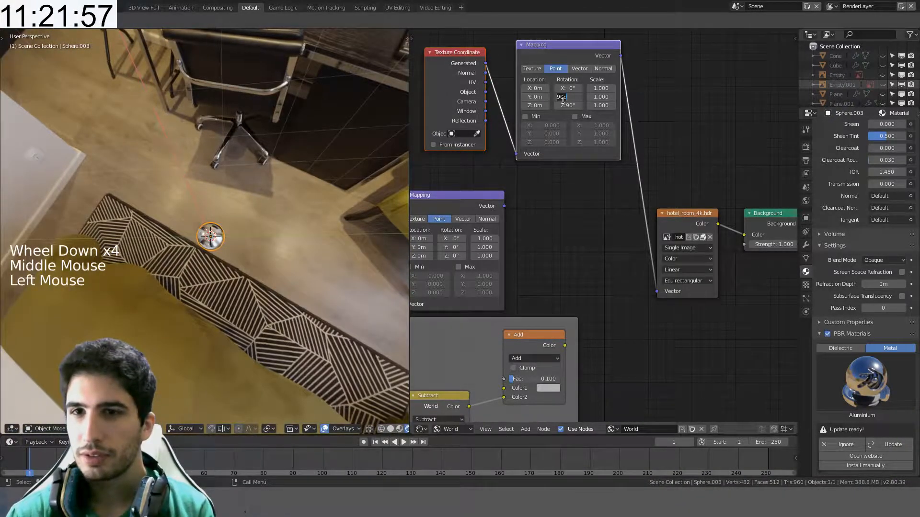
type("0")
key("Return")
- Try Z rotations of 180° and 270° on the new Mapping node to turn the room around the sphere
middle_click_drag(357, 185, 149, 312)
scroll(372, 240, "up", 3)
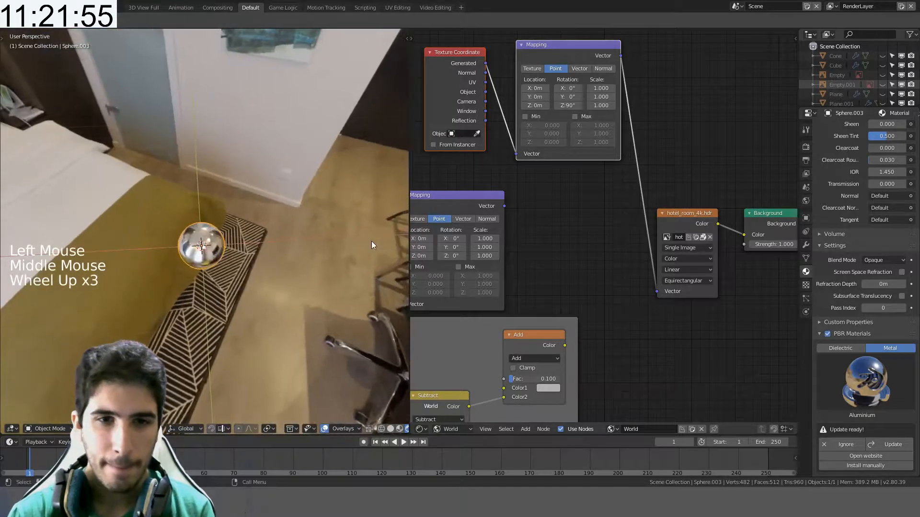
scroll(372, 240, "up", 5)
mouse_move(311, 243)
middle_mouse_down()
mouse_move(289, 208)
mouse_move(347, 152)
middle_mouse_up()
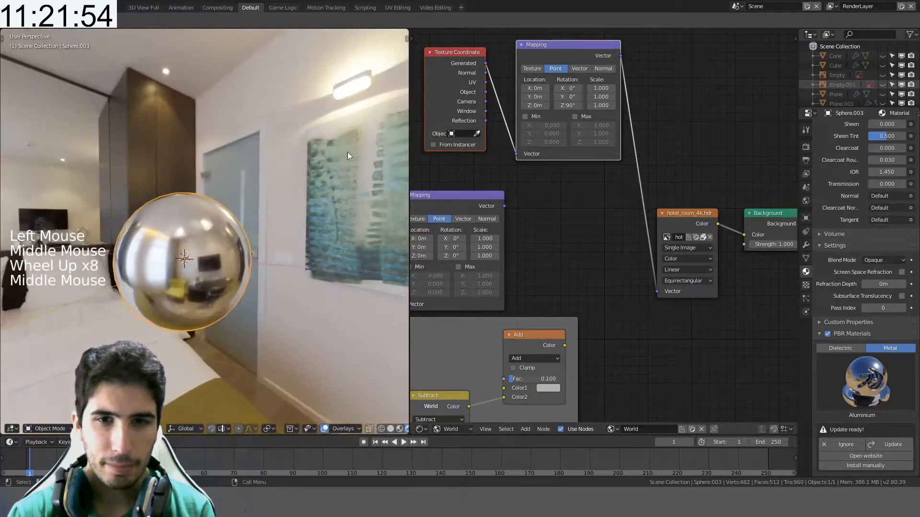
left_click(566, 105)
type("180")
key("Return")
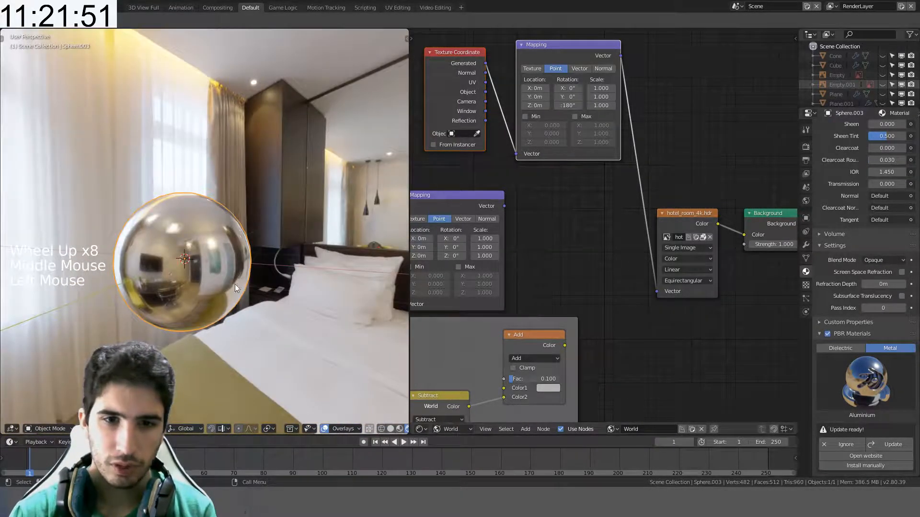
double_click(562, 105)
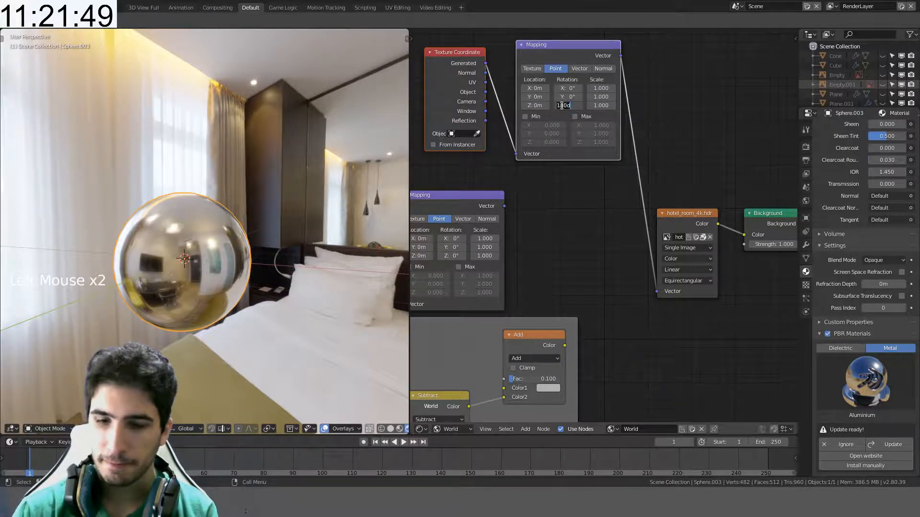
type("-270")
key("Return")
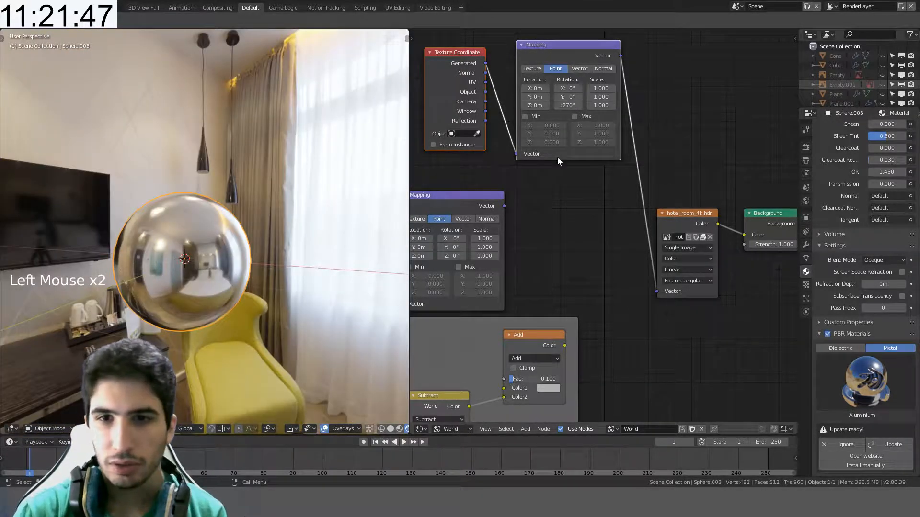
- Delete the generated Mapping and Texture Coordinate nodes above the old nodes
scroll(557, 157, "down", 3)
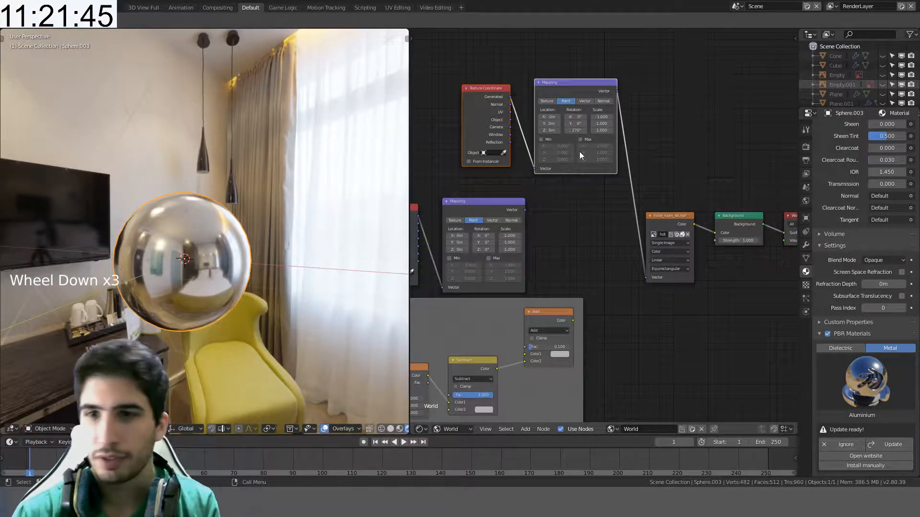
left_click(579, 87)
left_click(482, 96, "shift")
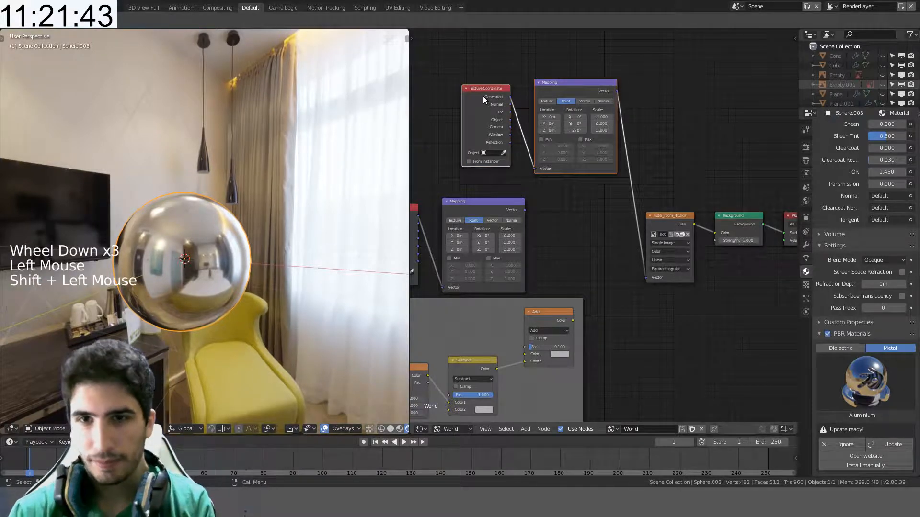
key("Delete")
- Link the Add node's Color output to the hotel_room_4k.hdr Vector input, and the remaining Mapping node's Vector output to Add's Color1
right_click_drag(565, 318, 627, 260, "ctrl")
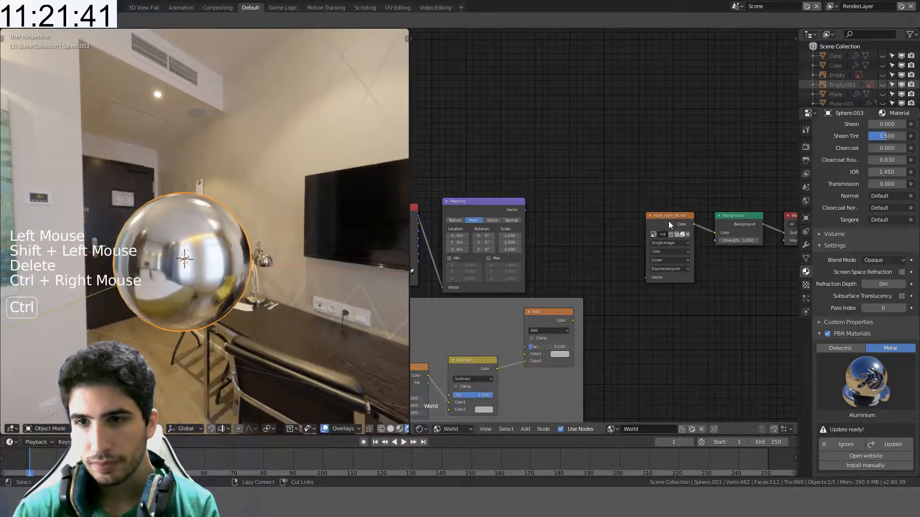
key("ctrl+z")
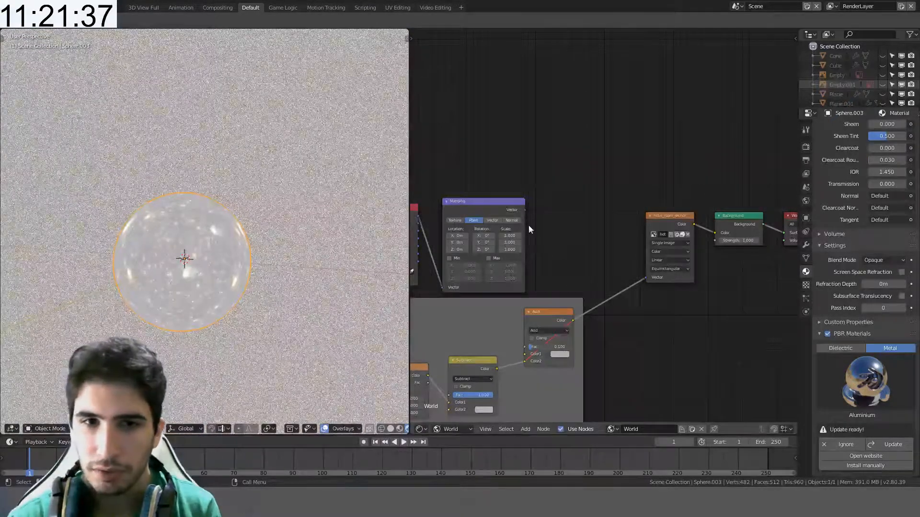
left_click_drag(525, 211, 524, 354)
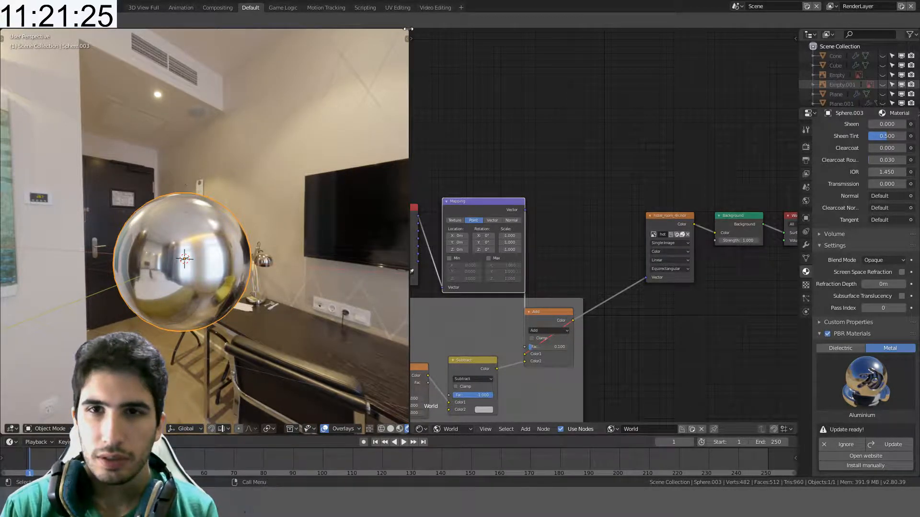
- Merge the node editor area into the 3D viewport and delete the aluminium test sphere
left_click_drag(408, 29, 525, 81)
scroll(525, 80, "down", 3)
middle_click_drag(525, 81, 445, 206)
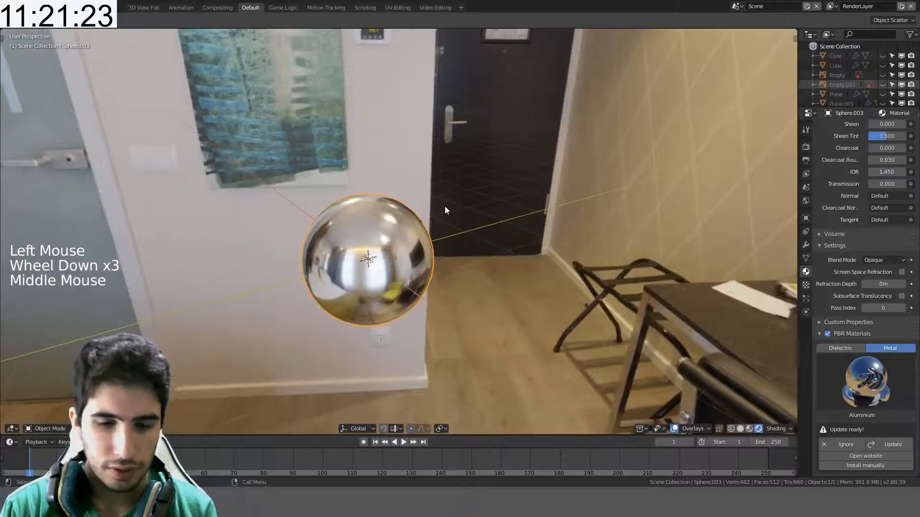
left_click(404, 235)
key("Delete")
scroll(403, 237, "down", 3)
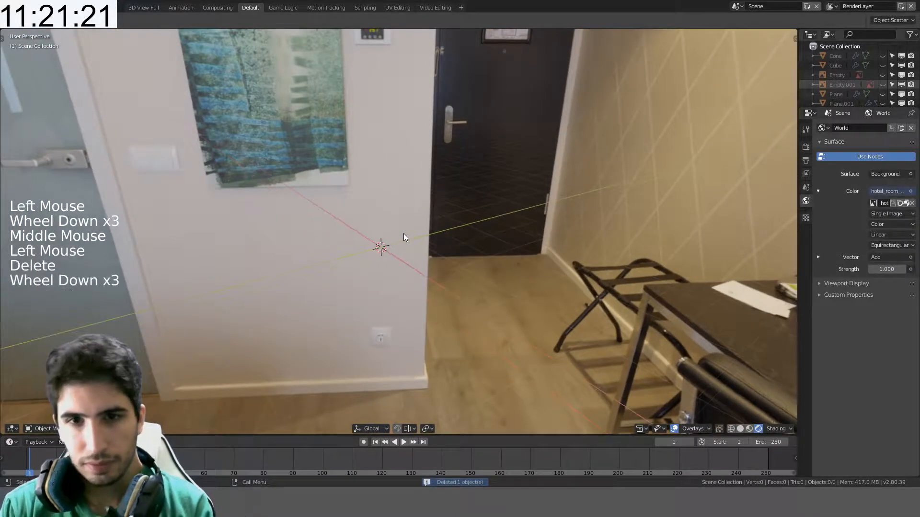
- Reveal all hidden objects in solid shading and save the file
key("z")
scroll(449, 254, "down", 3)
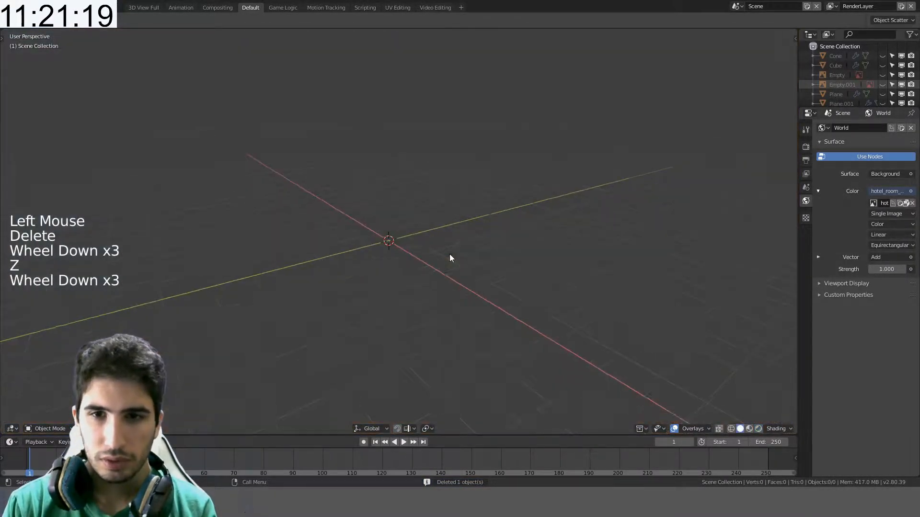
middle_click_drag(449, 254, 427, 254)
key("alt+h")
key("a")
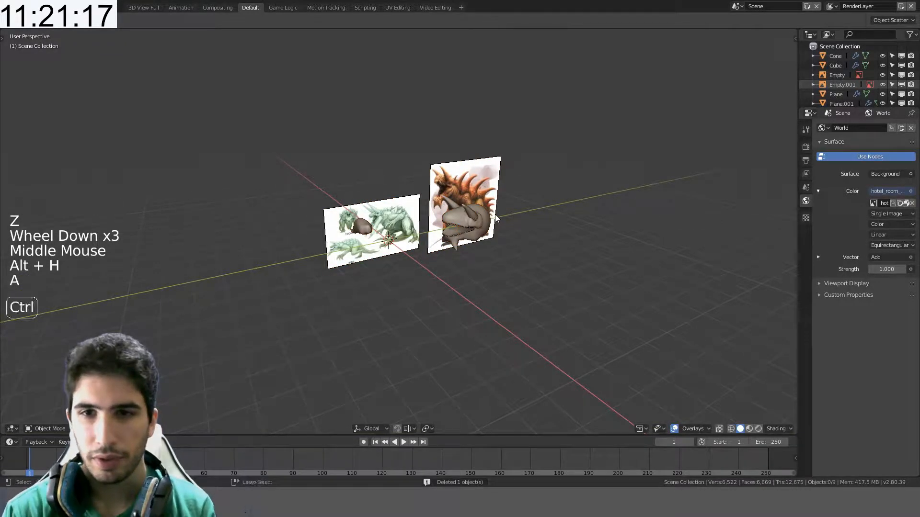
key("ctrl+s")
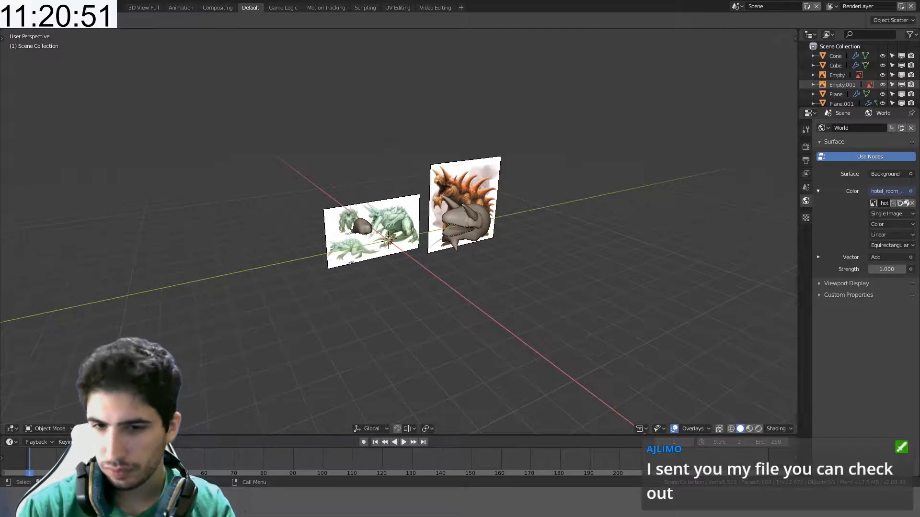
- Open startup.blend from the 3DModels folder inside the •3DArt• bookmark
middle_click_drag(172, 82, 186, 77)
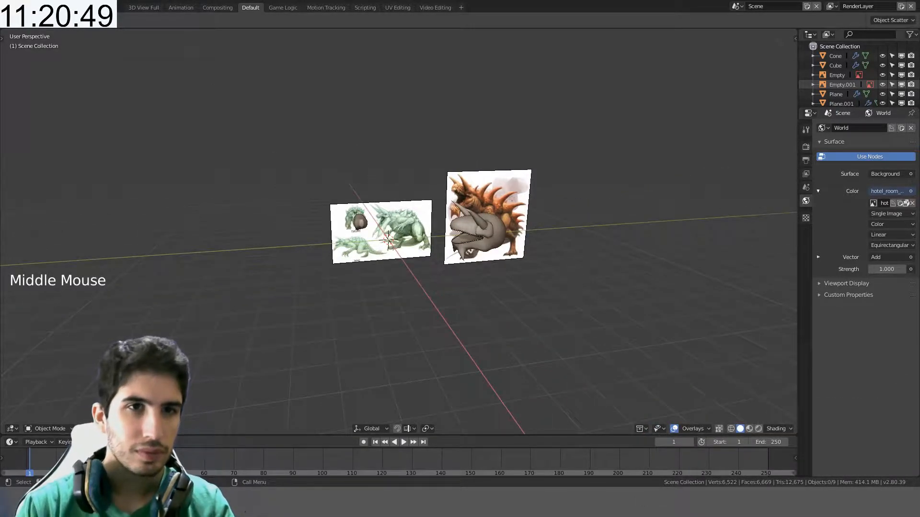
left_click(21, 6)
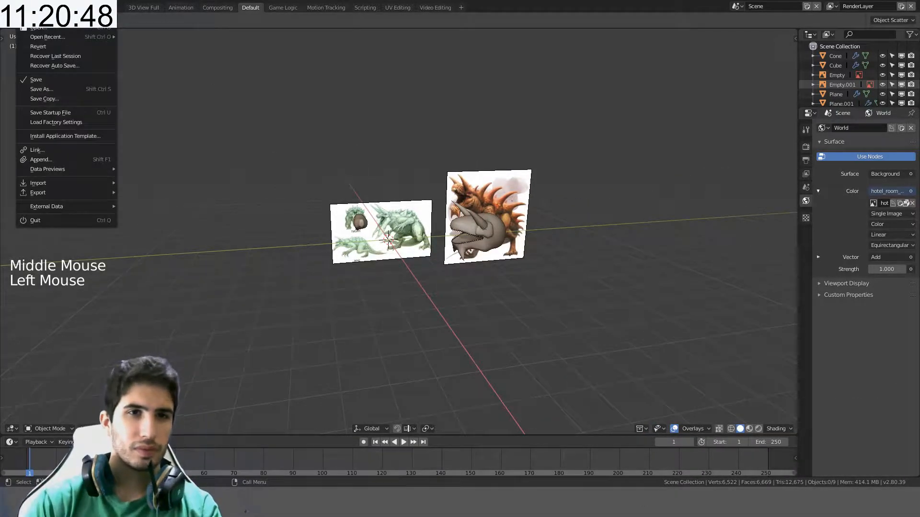
left_click(30, 29)
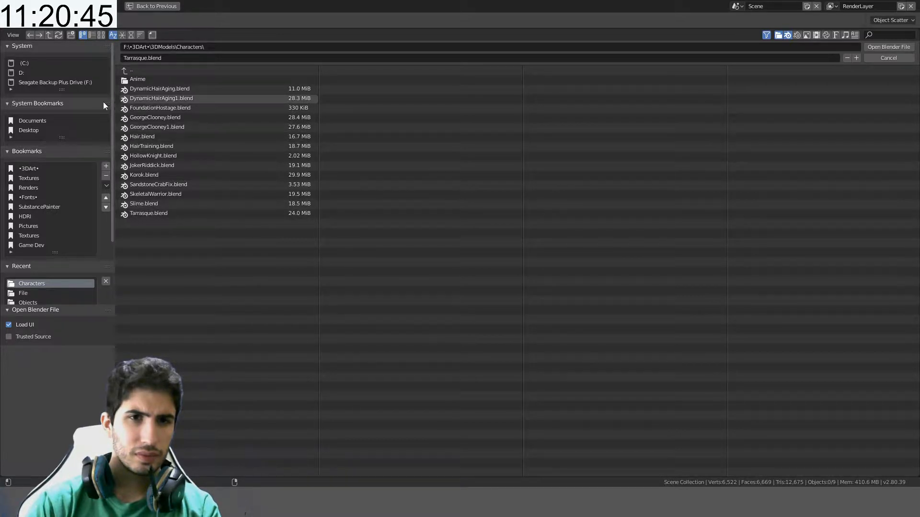
left_click(27, 170)
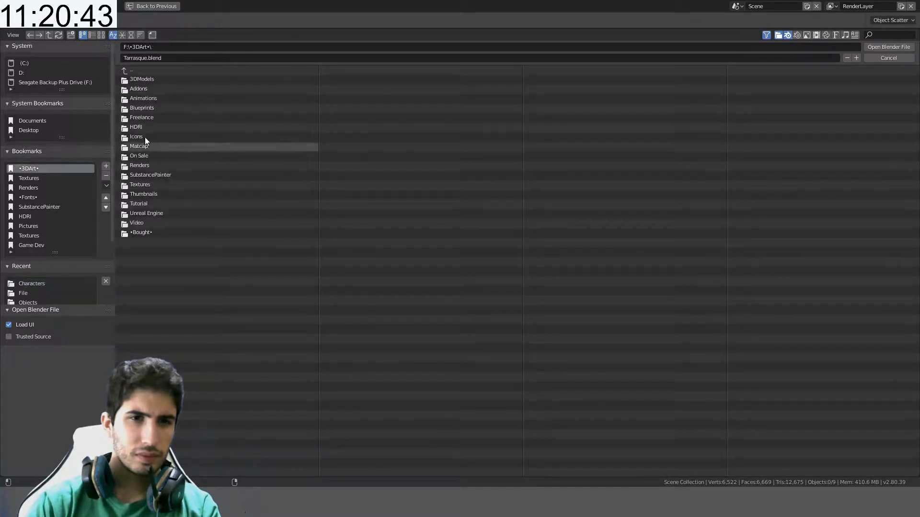
left_click(151, 81)
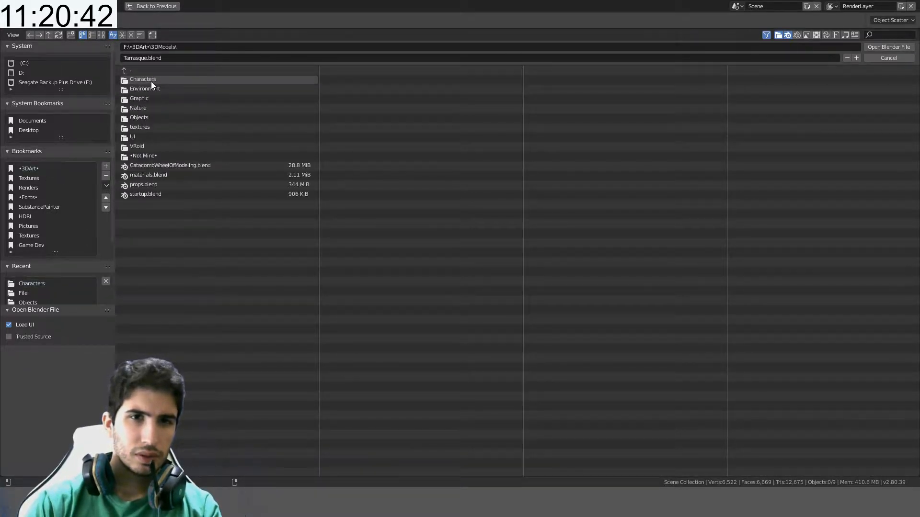
left_click(163, 194)
double_click(162, 194)
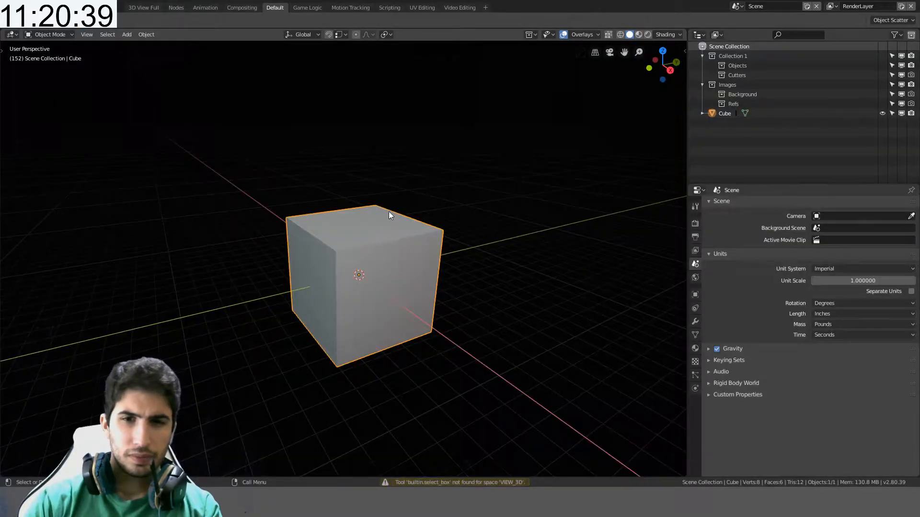
- View the default cube from several angles and open its material settings
scroll(389, 211, "down", 4)
middle_click_drag(377, 219, 473, 214)
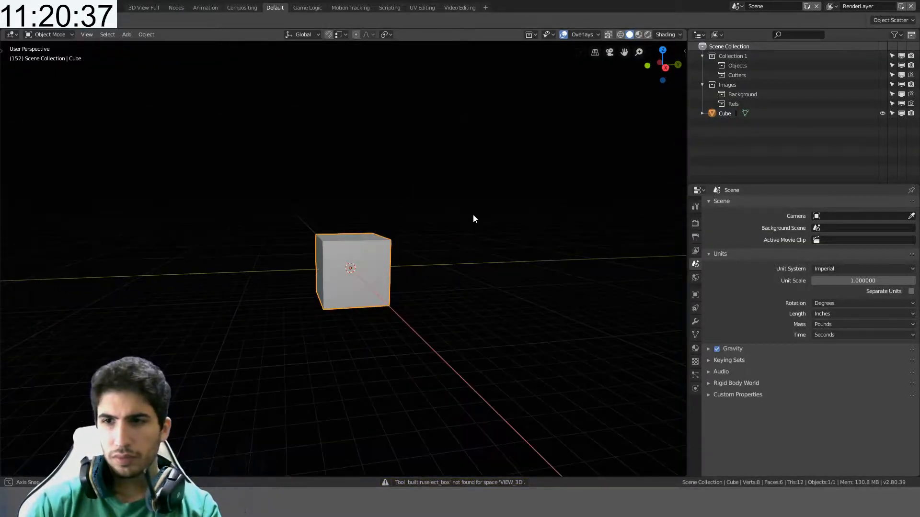
scroll(505, 257, "up", 3)
middle_click_drag(505, 258, 481, 272)
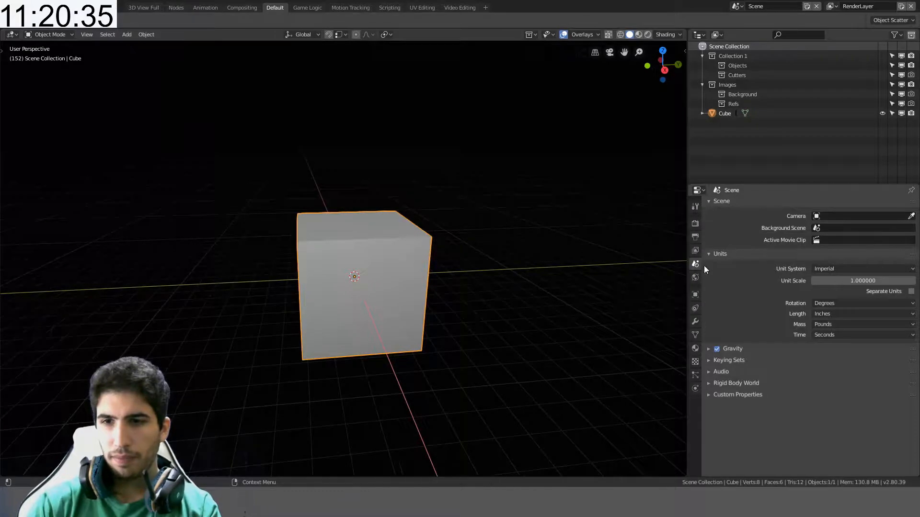
left_click(696, 349)
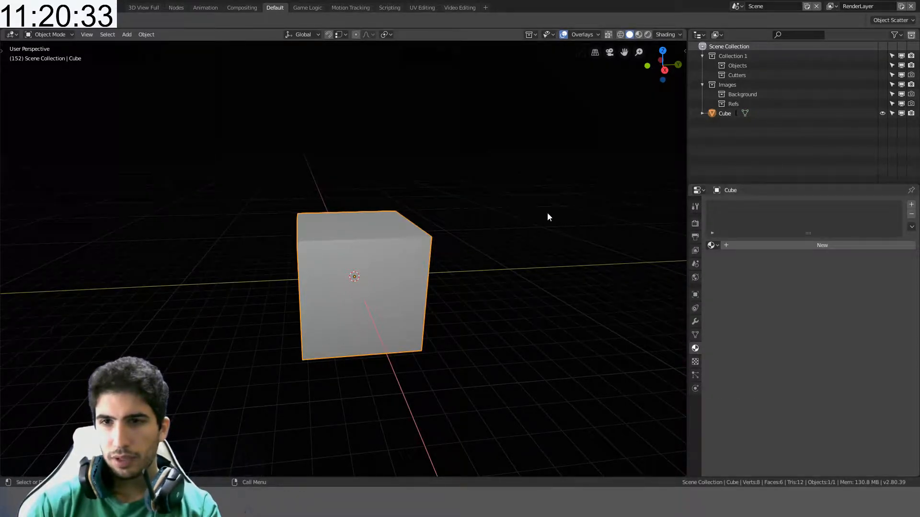
- Switch the viewport to rendered shading with the cube deselected, and turn off the viewport gizmos
middle_click_drag(539, 216, 505, 272)
key("z")
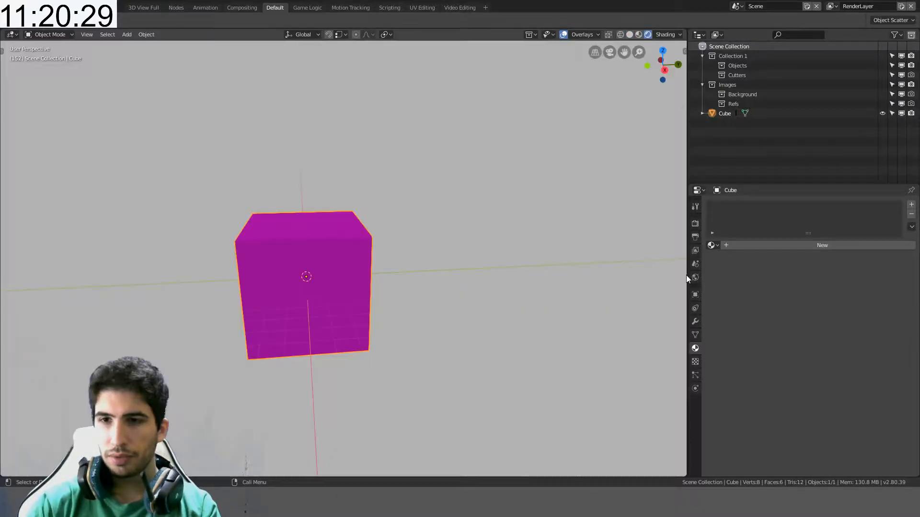
left_click(551, 254)
scroll(477, 251, "down", 3)
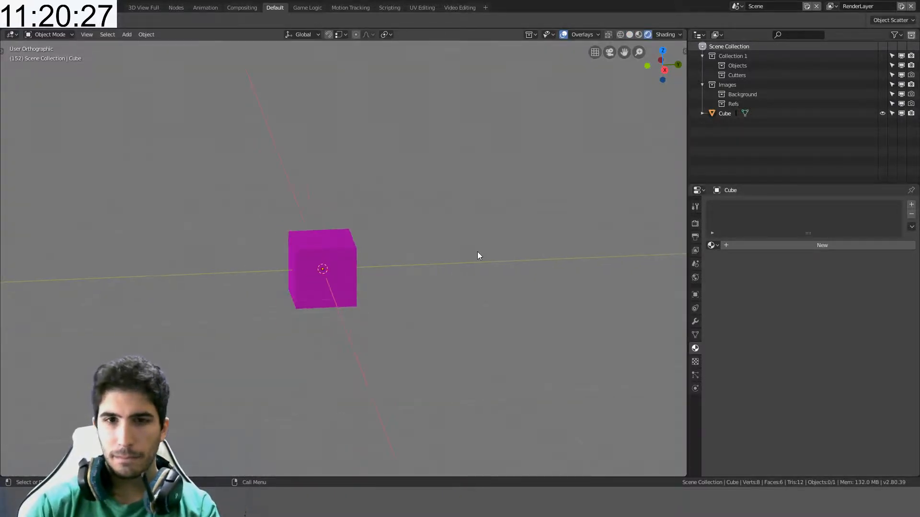
middle_click_drag(477, 252, 613, 219)
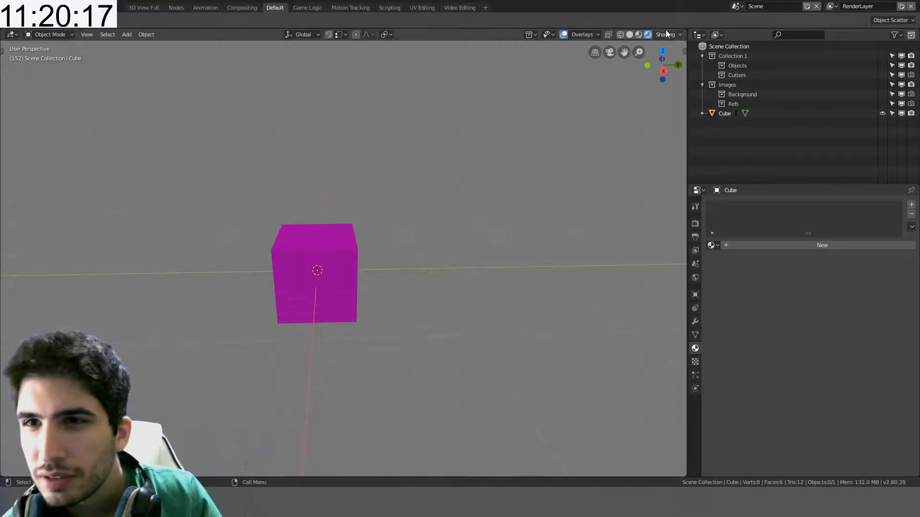
left_click(588, 33)
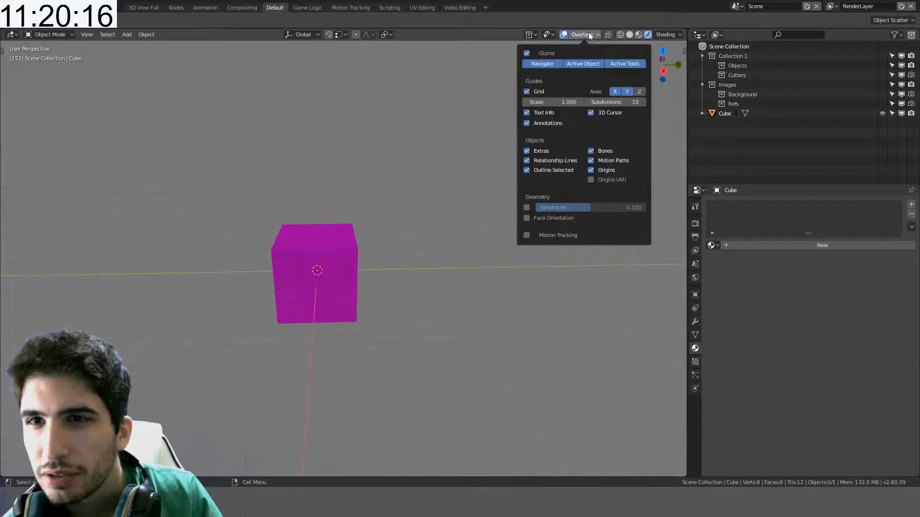
left_click(526, 53)
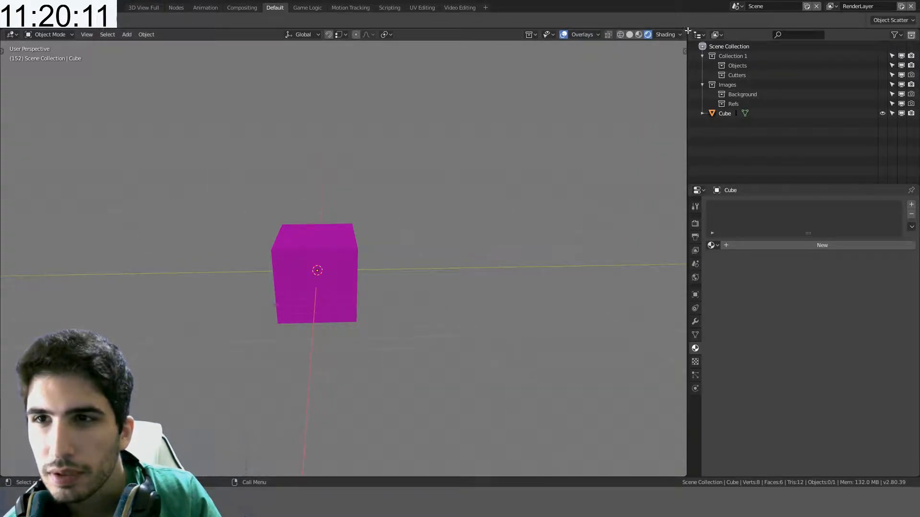
- Split a Shader Editor off beside the 3D viewport and examine the World node tree from end to end
left_click_drag(685, 31, 295, 98)
key("shift+F3")
scroll(447, 240, "down", 4)
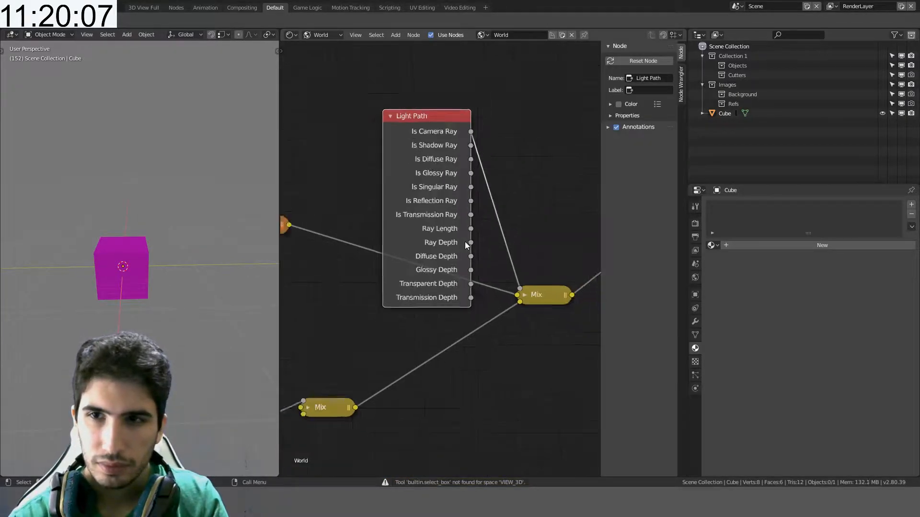
scroll(465, 264, "down", 3)
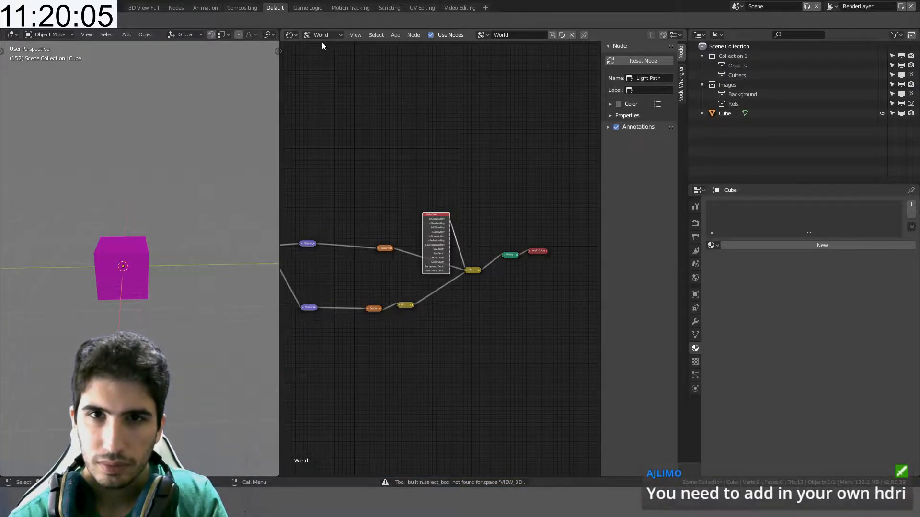
scroll(451, 165, "up", 3)
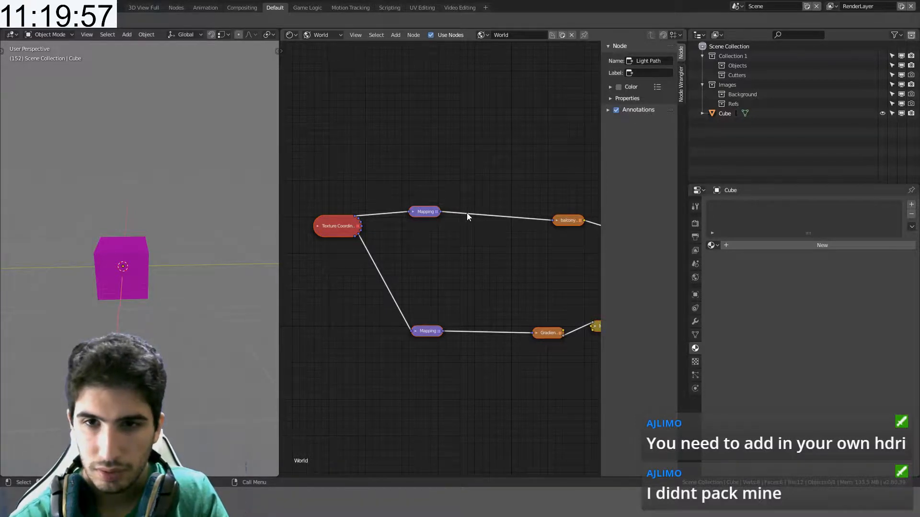
- Expand the collapsed Texture Coordinate, both Mapping, Gradient Texture, balcony_1k.hdr and first Mix nodes in the World node tree
scroll(467, 212, "up", 2)
middle_click_drag(405, 227, 439, 231)
left_click(333, 226)
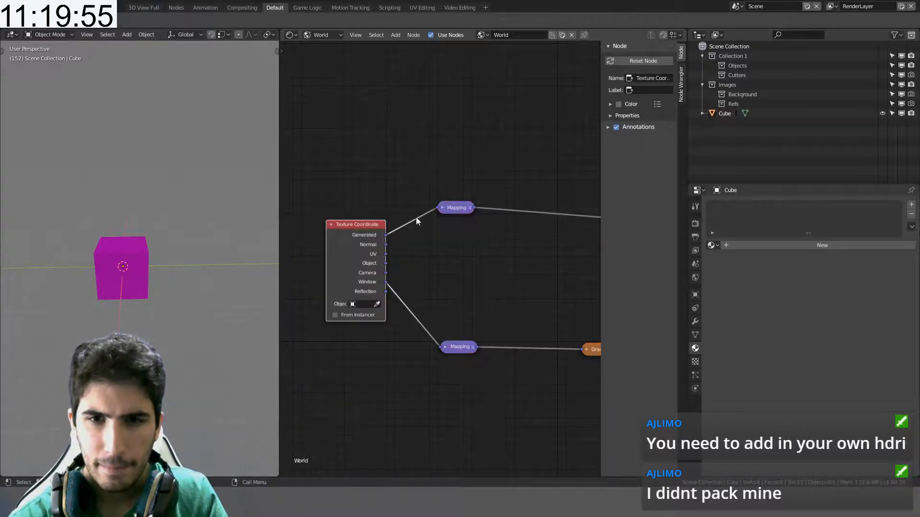
left_click(438, 208)
left_click(446, 347)
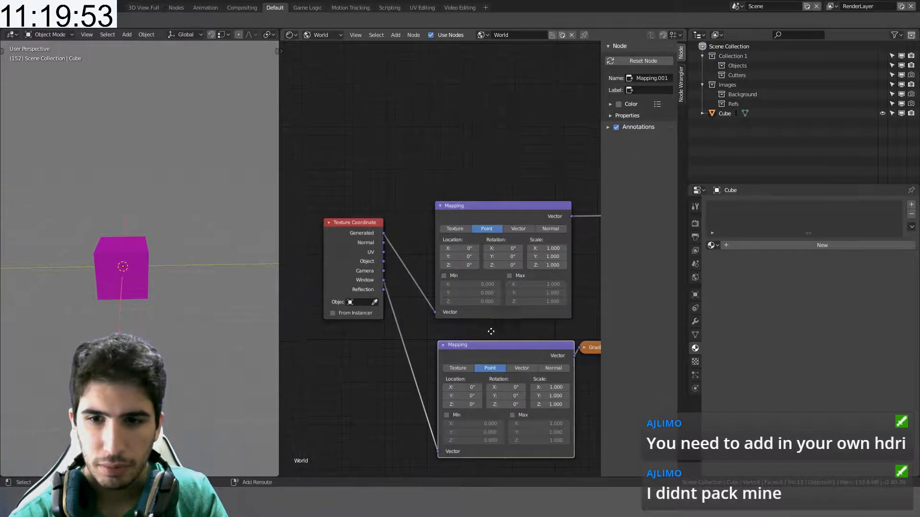
middle_click_drag(600, 362, 468, 332)
left_click(452, 319)
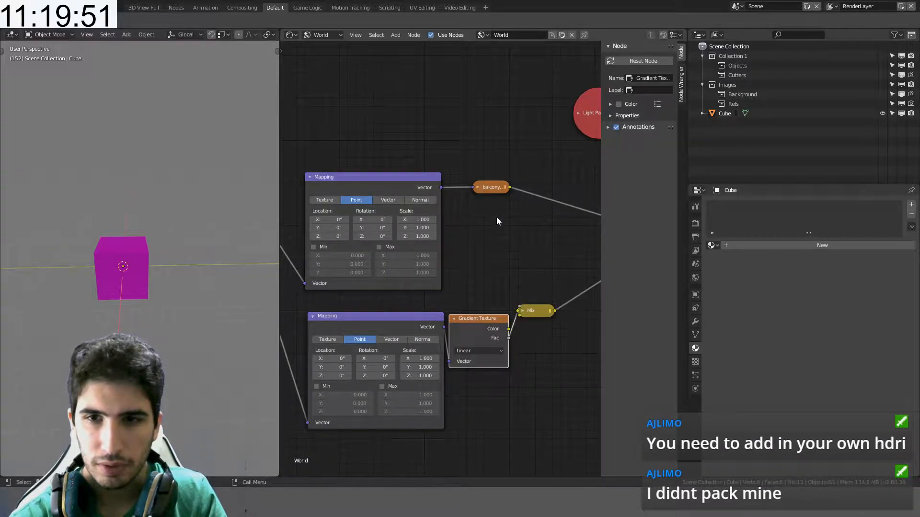
left_click(477, 187)
middle_click_drag(500, 245, 439, 227)
left_click(461, 291)
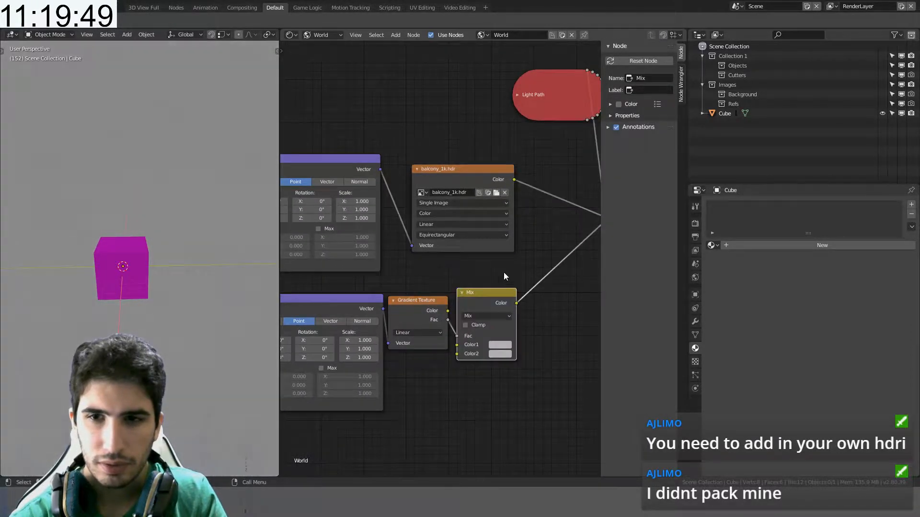
- Expand the final Mix, Light Path, Background and World Output nodes, moving Light Path up above the HDRI texture node
middle_click_drag(504, 276, 406, 283)
left_click(511, 224)
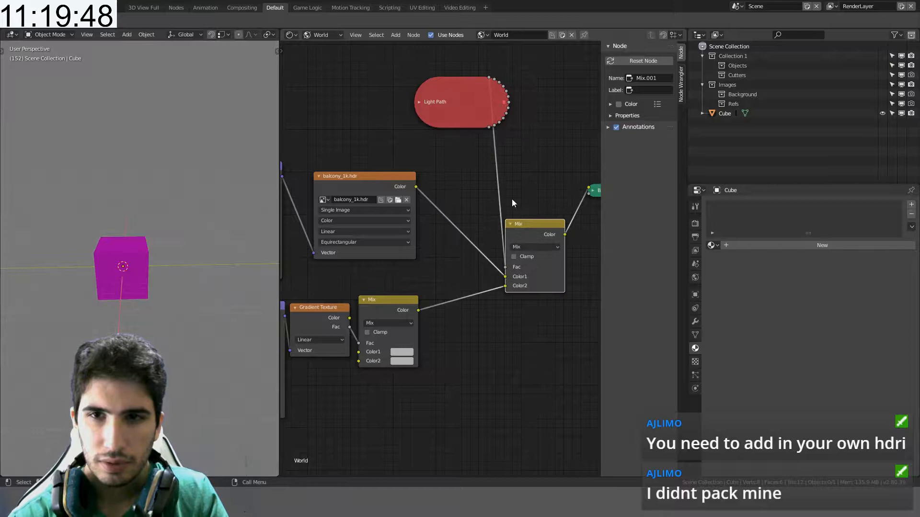
left_click(427, 107)
left_click_drag(449, 122, 411, 56)
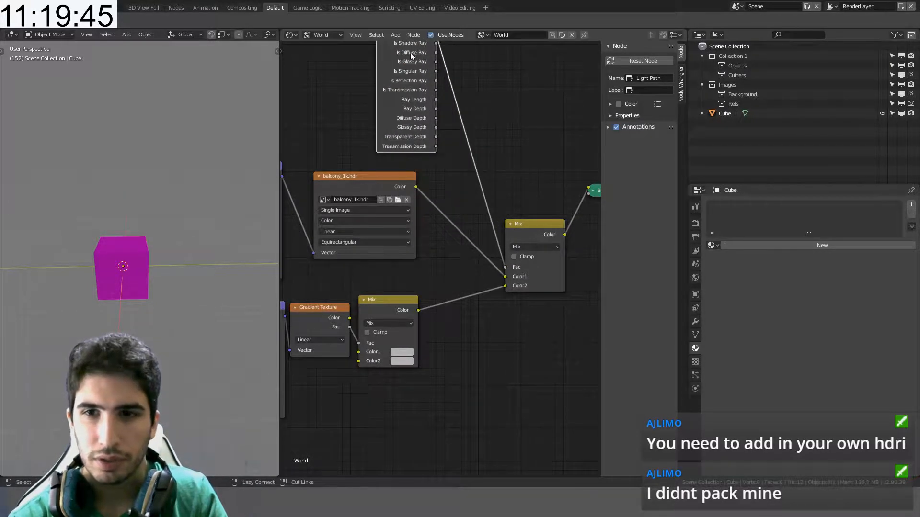
scroll(410, 56, "down", 2)
middle_click_drag(547, 203, 495, 203)
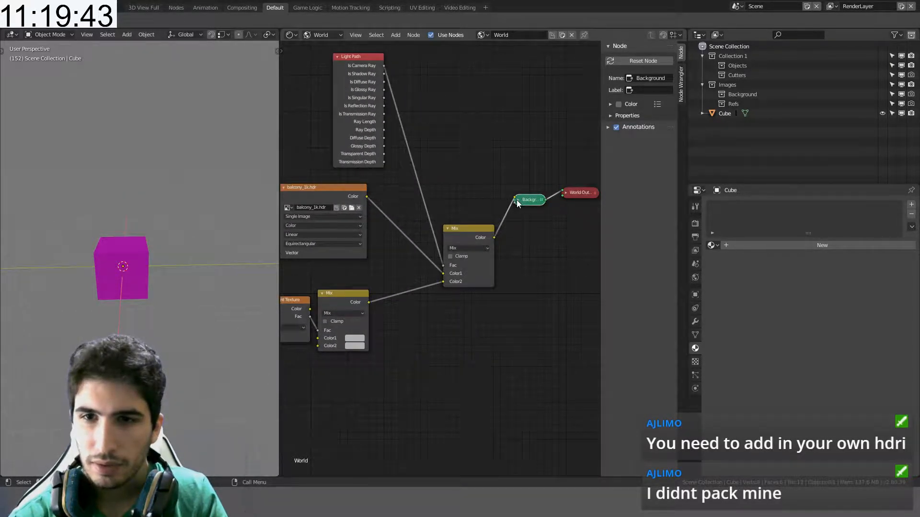
left_click(518, 201)
middle_click_drag(576, 189, 518, 200)
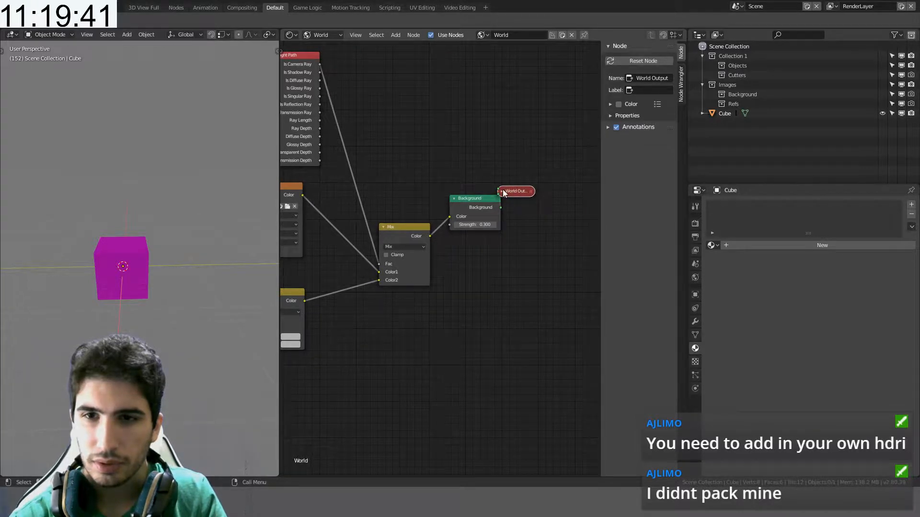
left_click(502, 192)
- Connect the balcony_1k.hdr node's Color output directly to the Background node's Color input and look around the scene
scroll(467, 165, "left", 2, "ctrl")
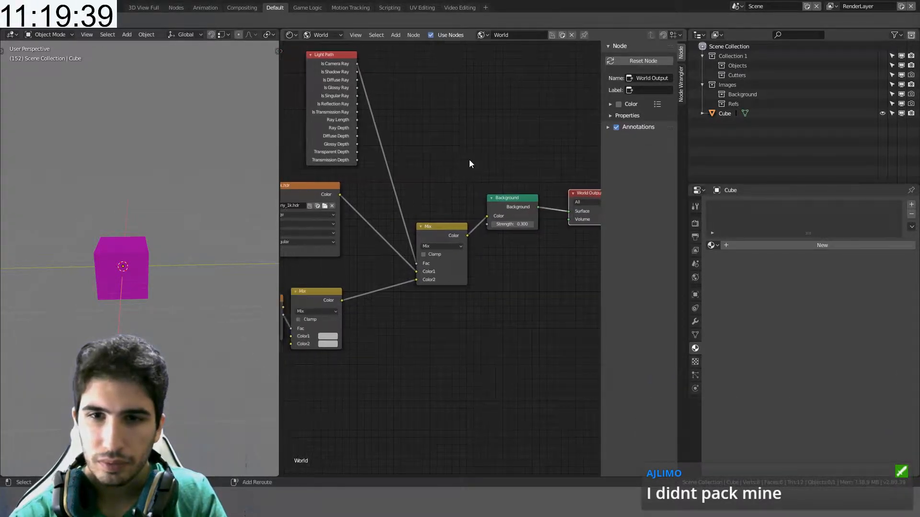
left_click_drag(340, 194, 487, 216)
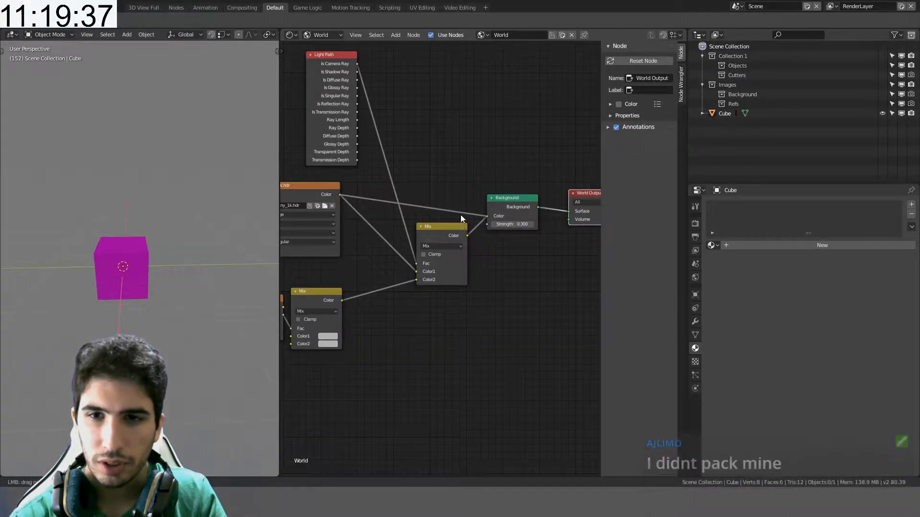
middle_click_drag(325, 171, 482, 140)
middle_click_drag(260, 223, 171, 226)
middle_click_drag(543, 179, 411, 209)
- Replace the missing balcony_1k.hdr image with aerodynamics_workshop_2k.hdr from the HDRI bookmark
scroll(486, 214, "up", 5)
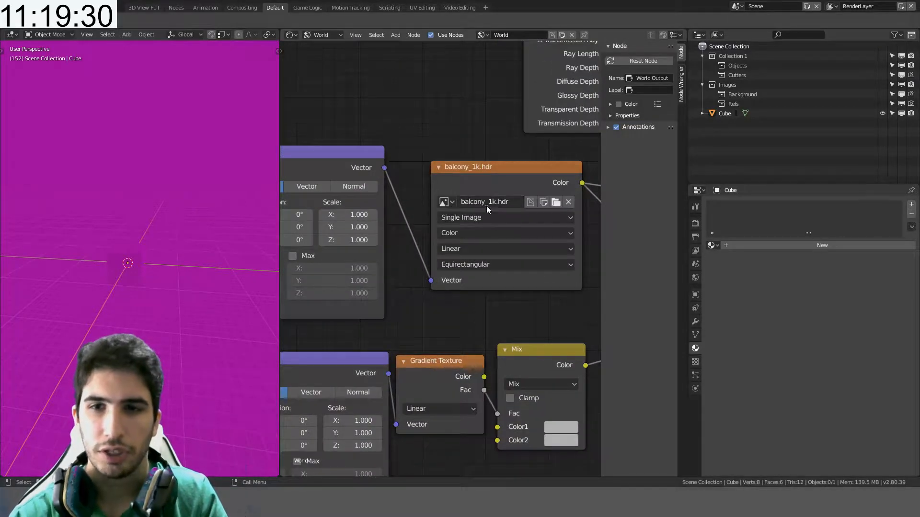
left_click(556, 202)
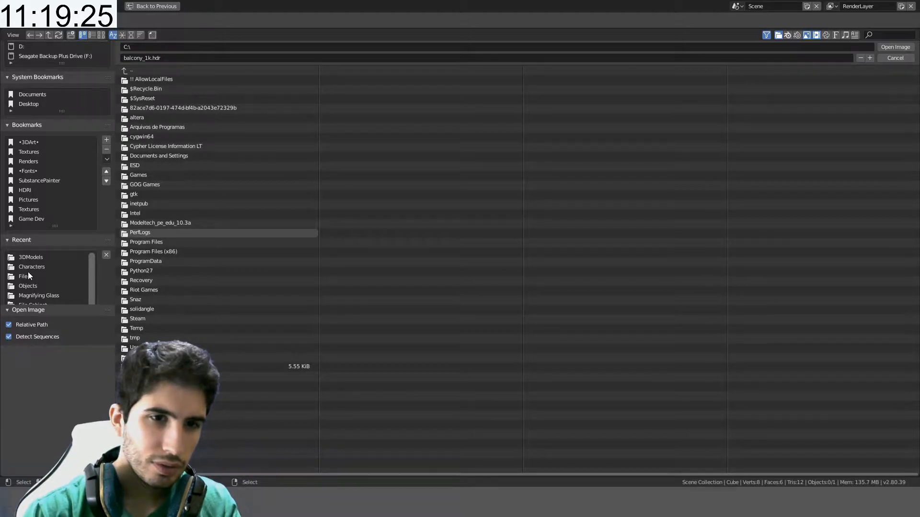
left_click(31, 190)
left_click(142, 110)
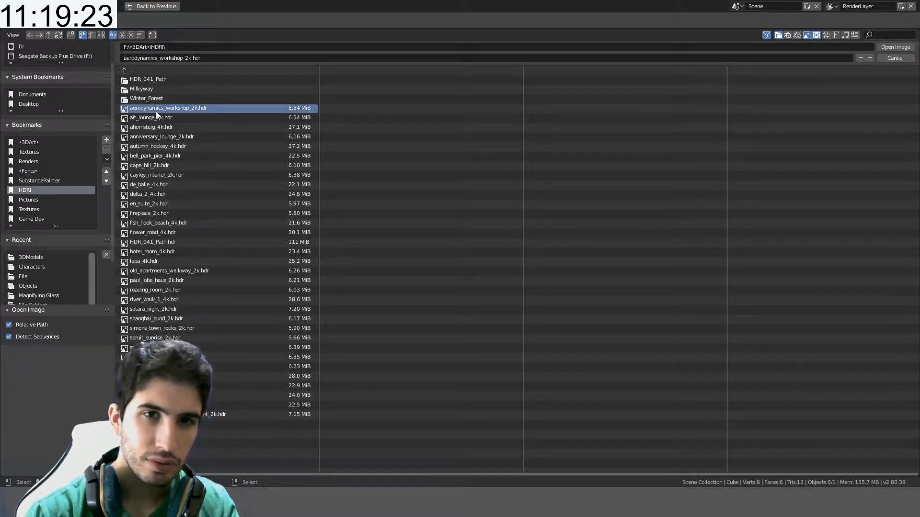
key("Return")
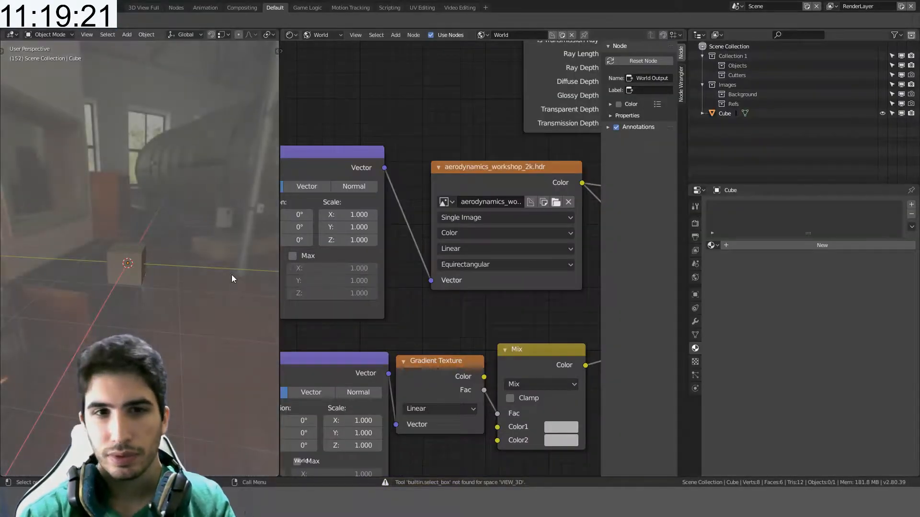
- Rotate the HDRI by setting the upper Mapping node's Z rotation to 90°
middle_click_drag(177, 248, 210, 243)
scroll(211, 244, "up", 2)
middle_click_drag(354, 245, 459, 253)
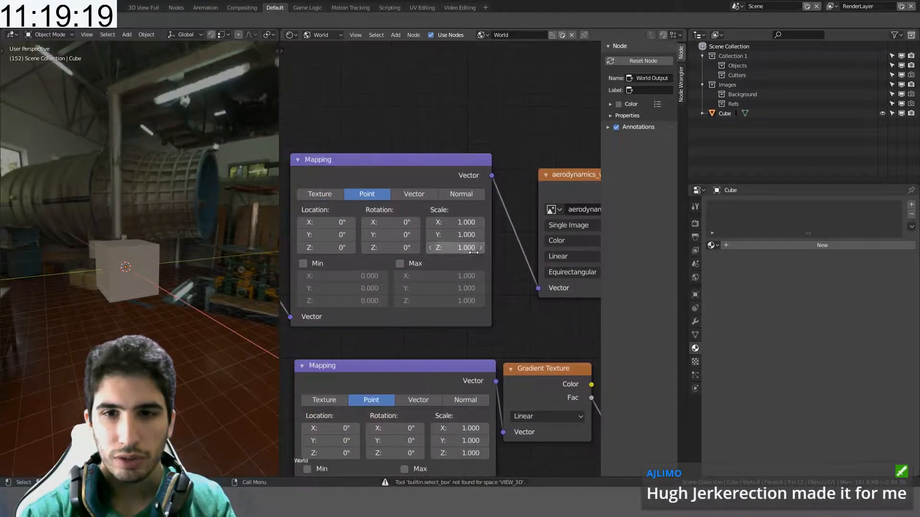
scroll(458, 253, "down", 1)
left_click(383, 250)
type("90")
key("Return")
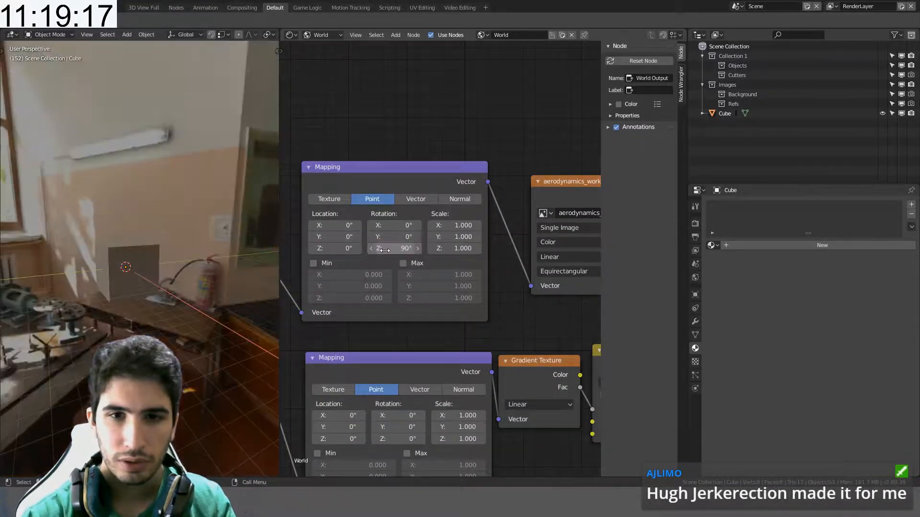
- Examine how the Mapping, Gradient Texture, Light Path and Mix nodes are wired towards the Background node
scroll(454, 259, "down", 3)
middle_click_drag(455, 260, 357, 240)
scroll(453, 244, "up", 2)
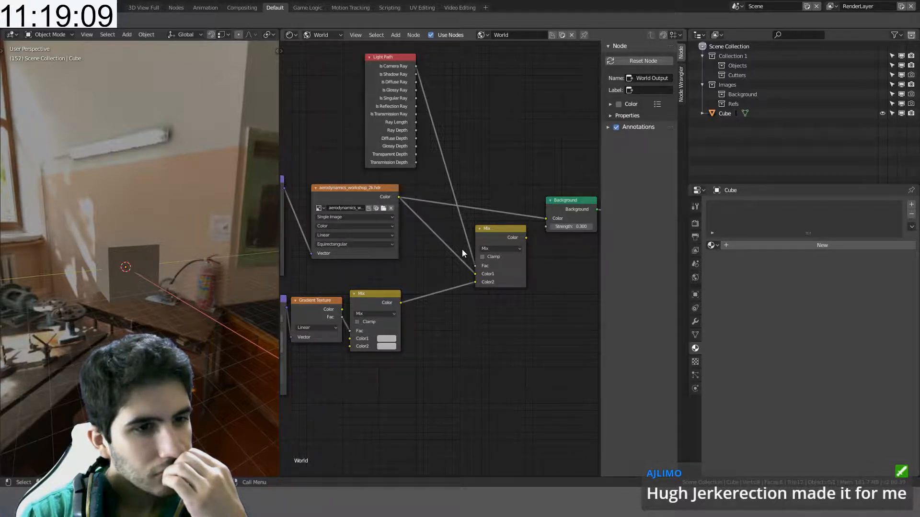
scroll(455, 287, "down", 2)
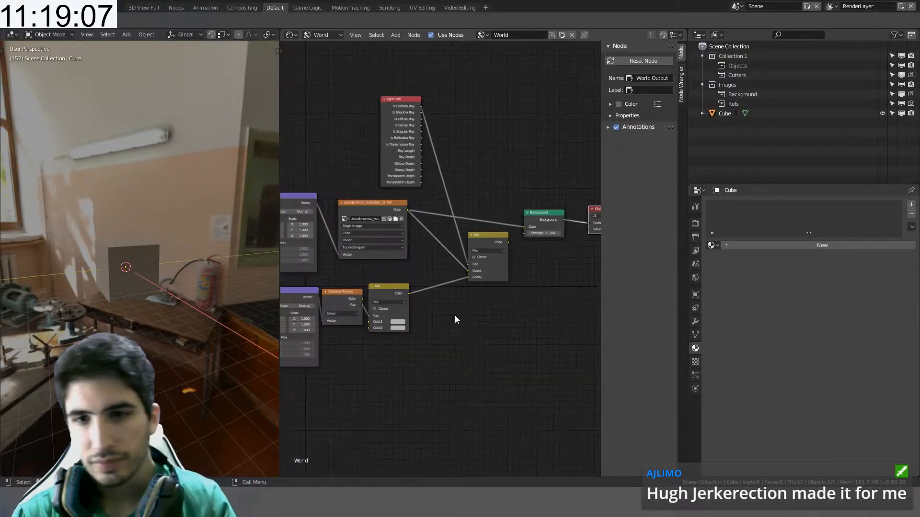
scroll(530, 265, "up", 5)
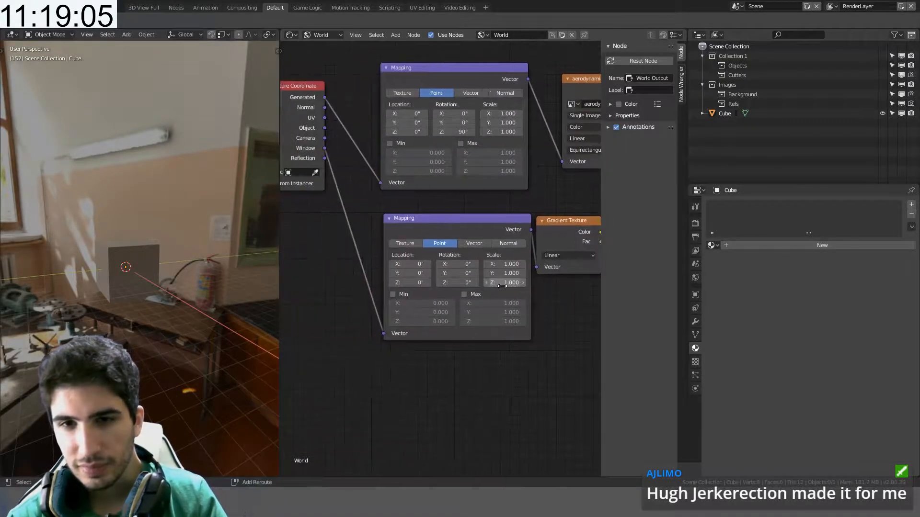
scroll(430, 307, "down", 5)
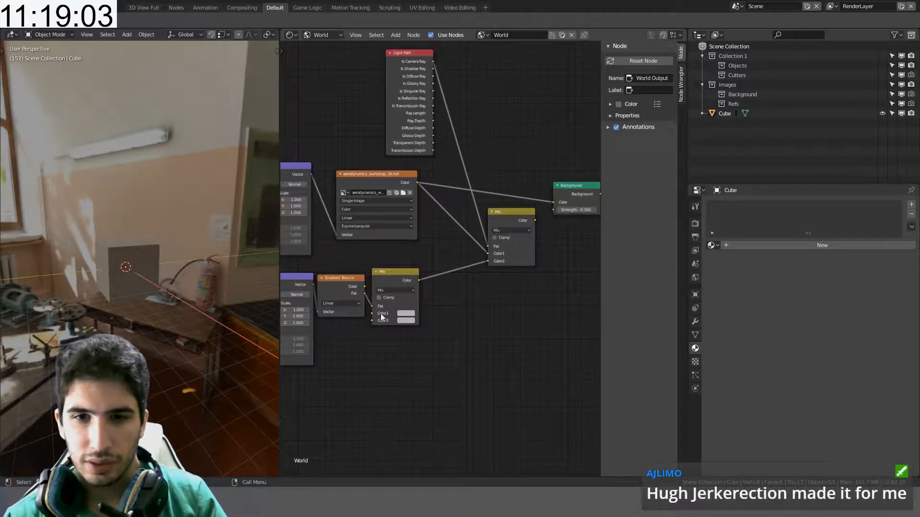
middle_click_drag(376, 308, 366, 327)
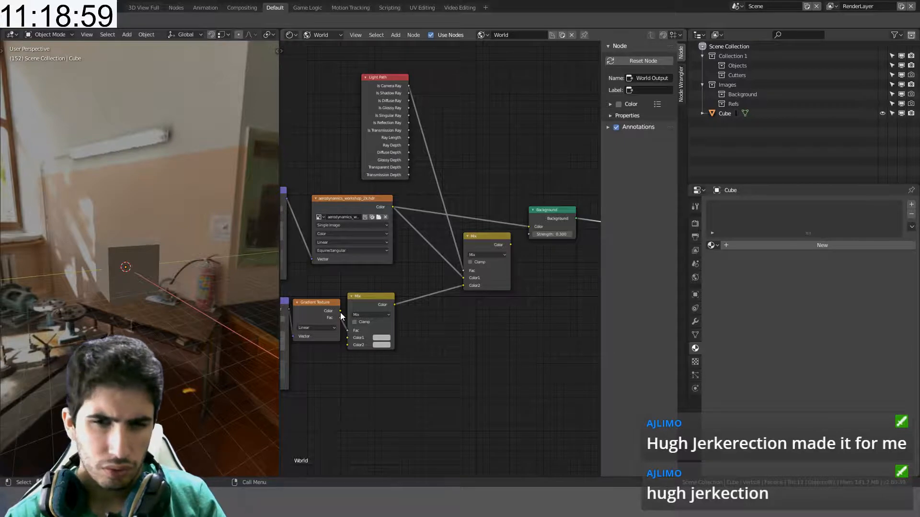
- Connect the Gradient Texture's Color output to the Background's Color input and view the gradient from several angles around the cube
left_click(340, 314)
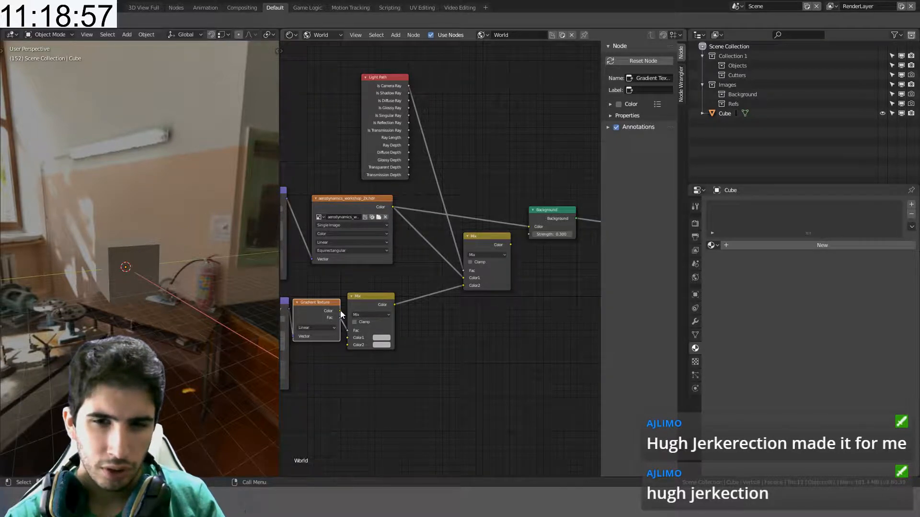
left_click_drag(340, 312, 528, 227)
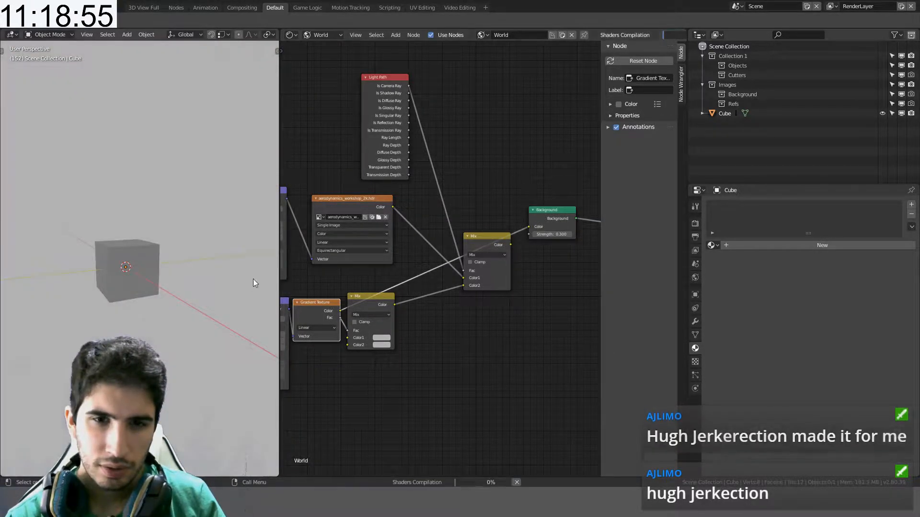
middle_click_drag(377, 361, 477, 344)
middle_click_drag(418, 345, 462, 337)
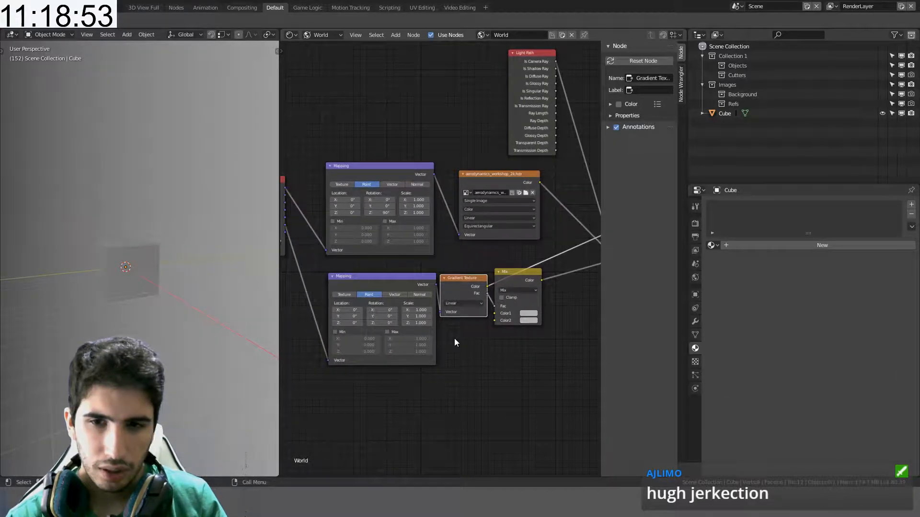
middle_click_drag(125, 302, 268, 327)
middle_click_drag(480, 357, 482, 318)
middle_click_drag(391, 333, 445, 359)
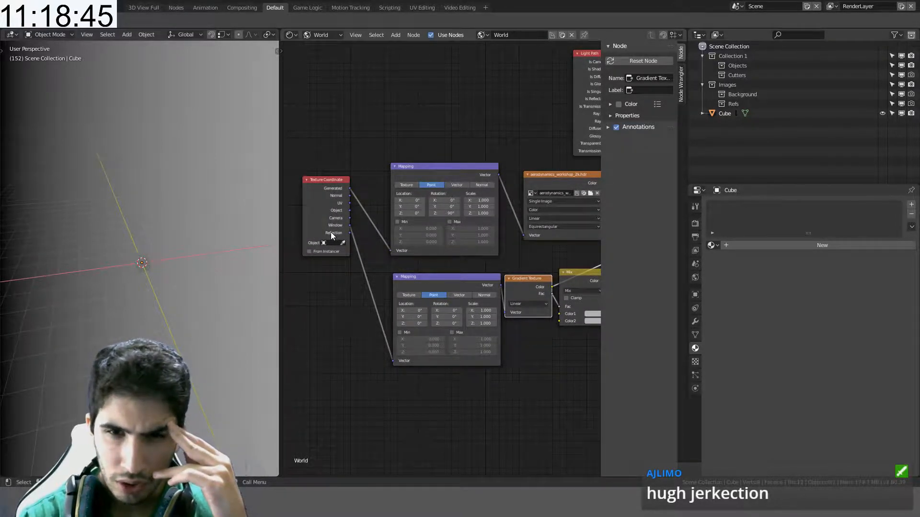
middle_click_drag(259, 244, 95, 222)
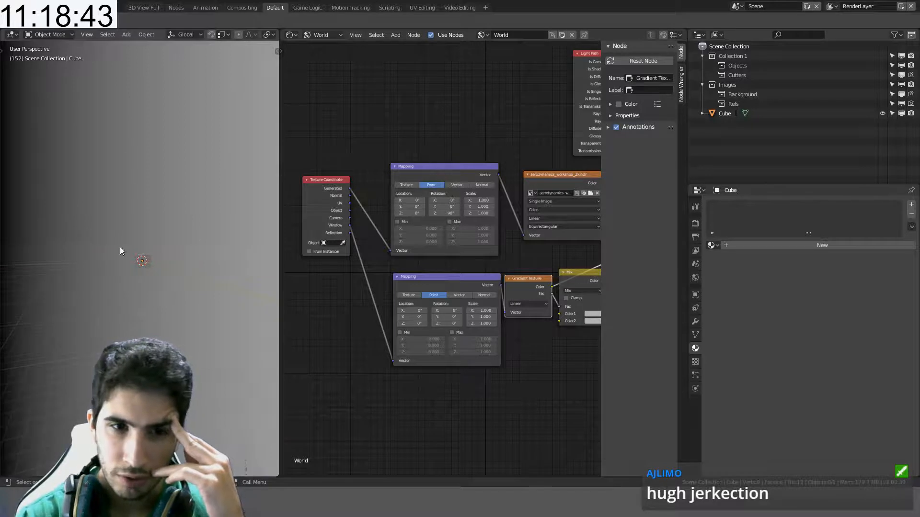
middle_click_drag(97, 257, 164, 261)
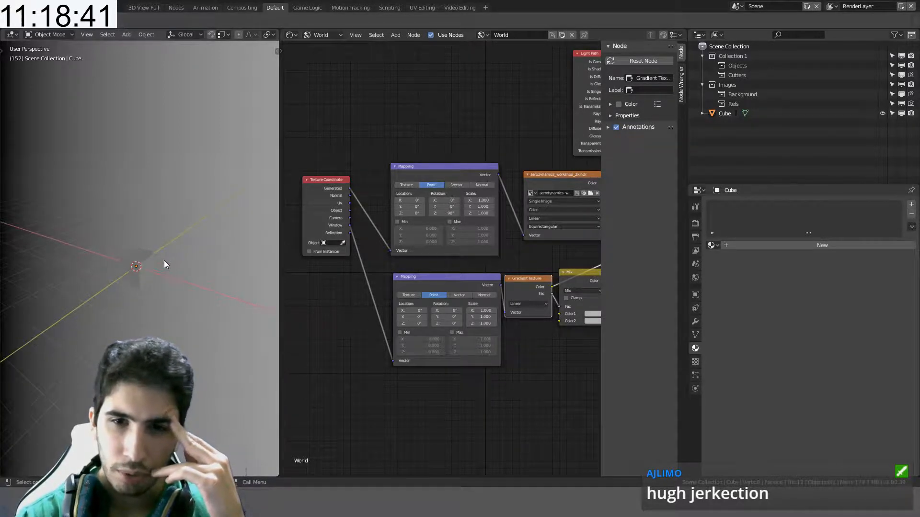
- Connect the Color output of the Mix node following the Gradient Texture to the Background's Color input
scroll(429, 378, "up", 5)
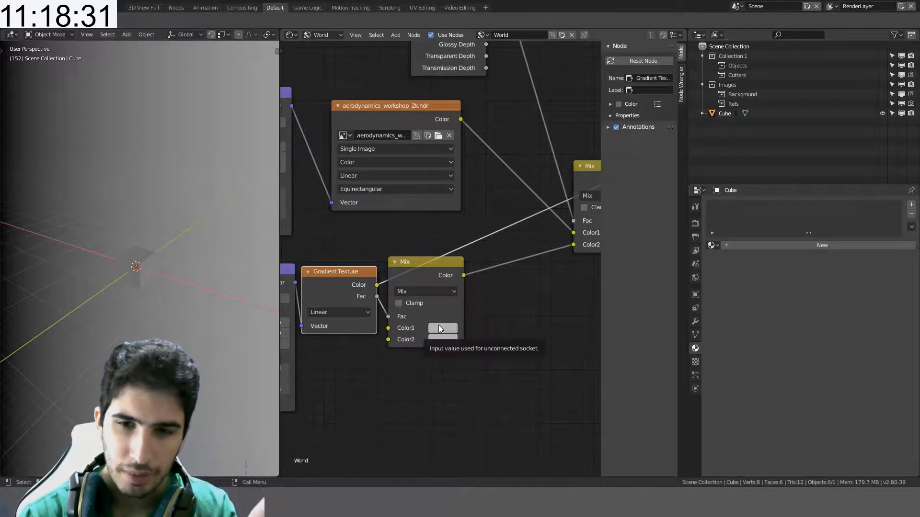
scroll(438, 325, "down", 3)
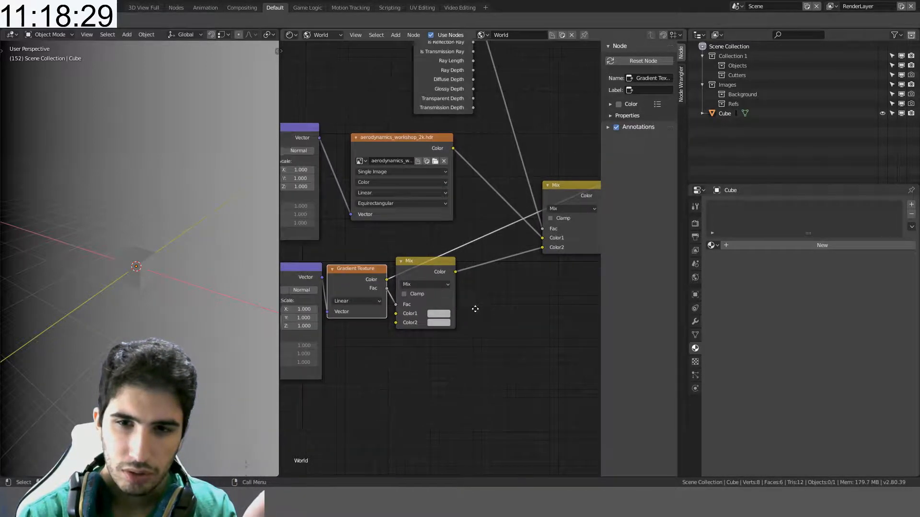
middle_click_drag(474, 308, 330, 359)
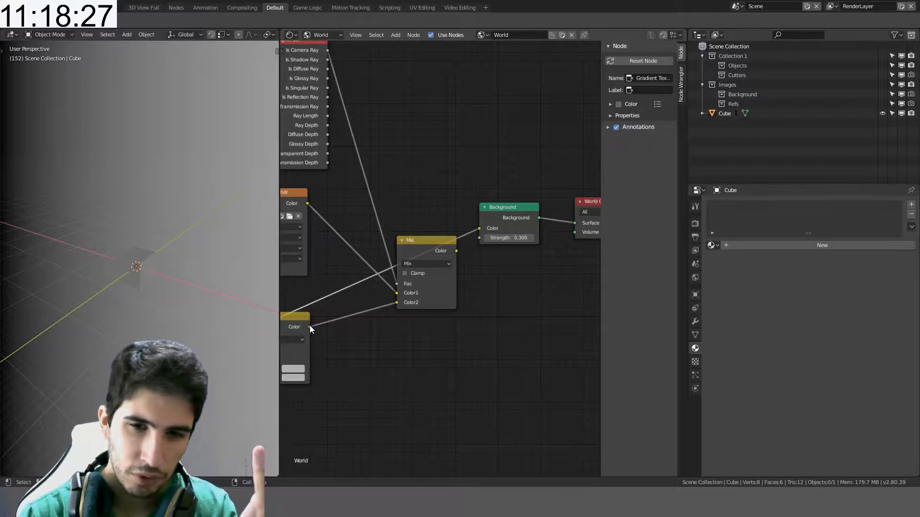
left_click_drag(309, 327, 479, 228)
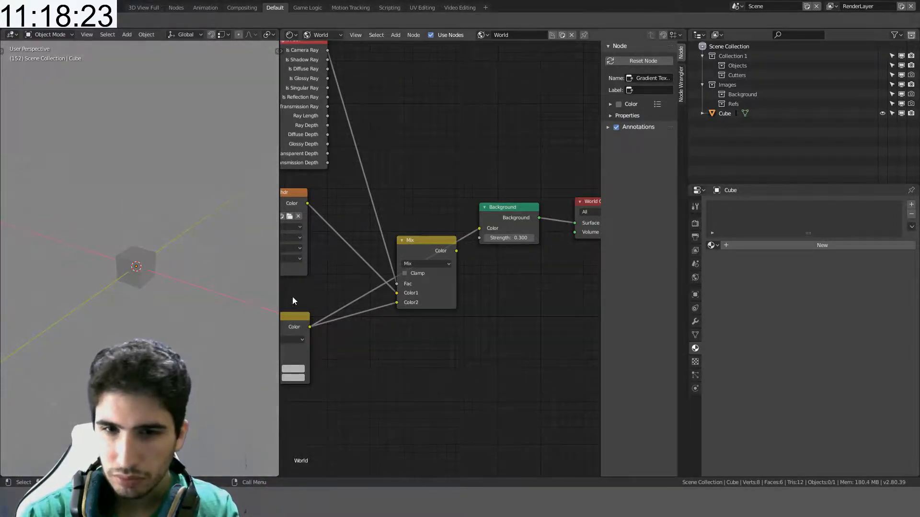
- Reconnect the final Mix node's Color output to the Background's Color input
middle_click_drag(294, 301, 385, 286)
middle_click_drag(435, 313, 378, 351)
middle_click_drag(487, 318, 451, 342)
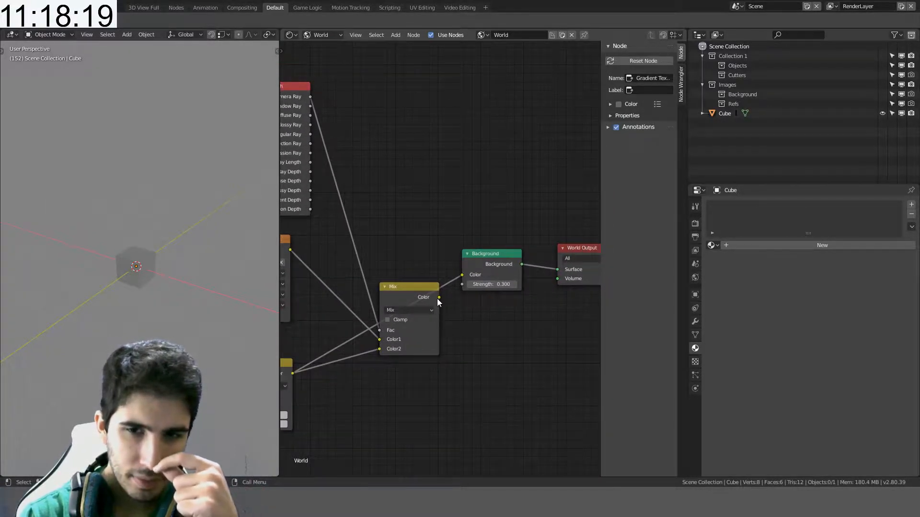
left_click_drag(438, 298, 461, 276)
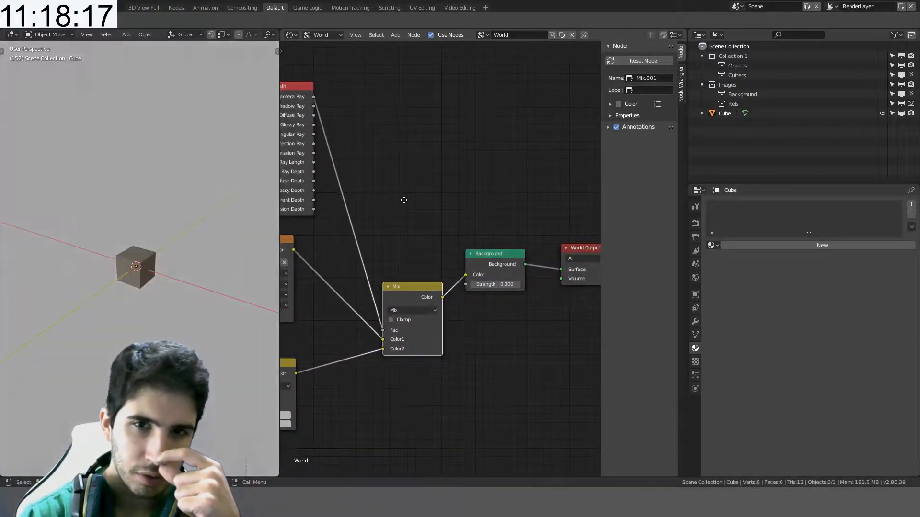
- Connect the Light Path's Is Camera Ray output to the Background's Color input and orbit around the cube
middle_click_drag(402, 200, 468, 218)
left_click_drag(377, 117, 496, 258)
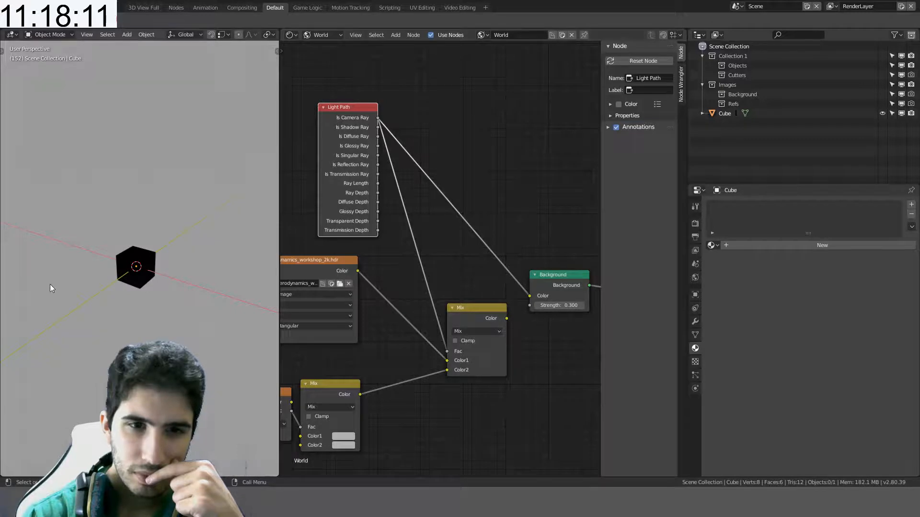
middle_click_drag(86, 263, 185, 265)
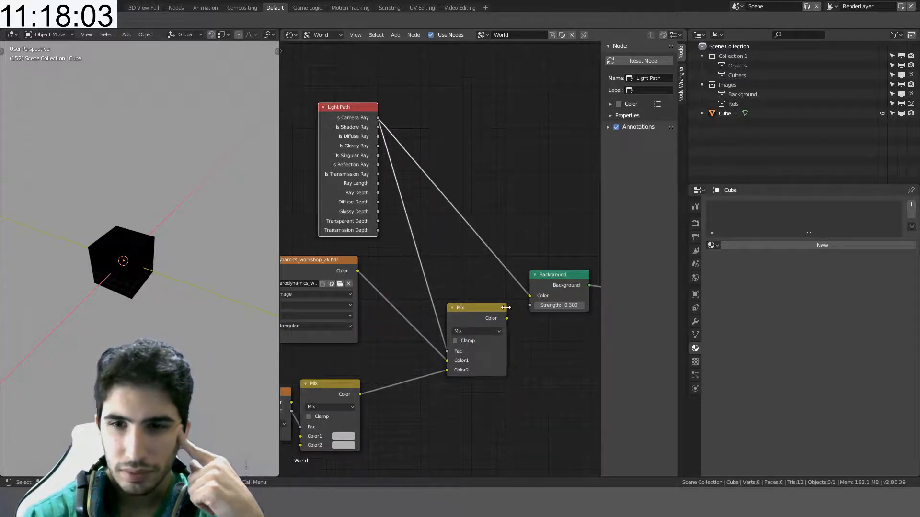
- Reconnect the final Mix node's Color output to the Background's Color input and link the Light Path's Is Shadow Ray output to that Mix node's Fac
left_click_drag(506, 318, 530, 297)
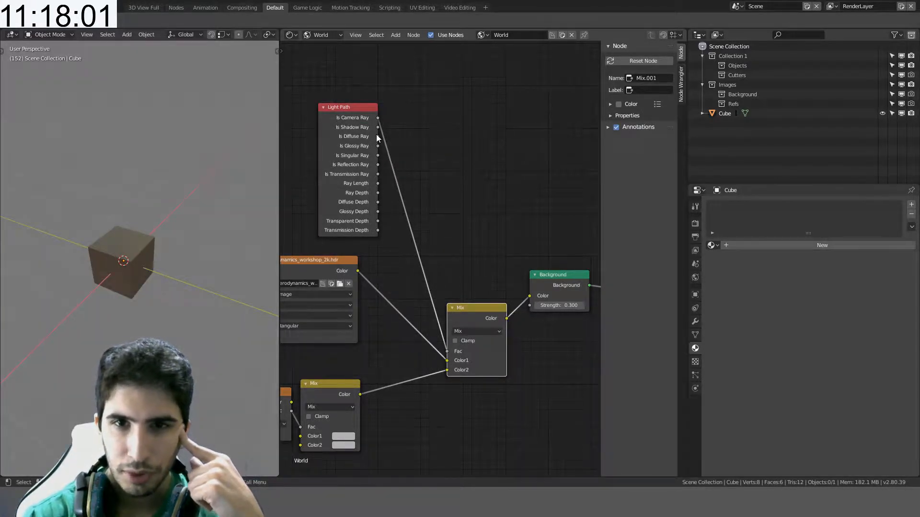
left_click_drag(379, 127, 448, 353)
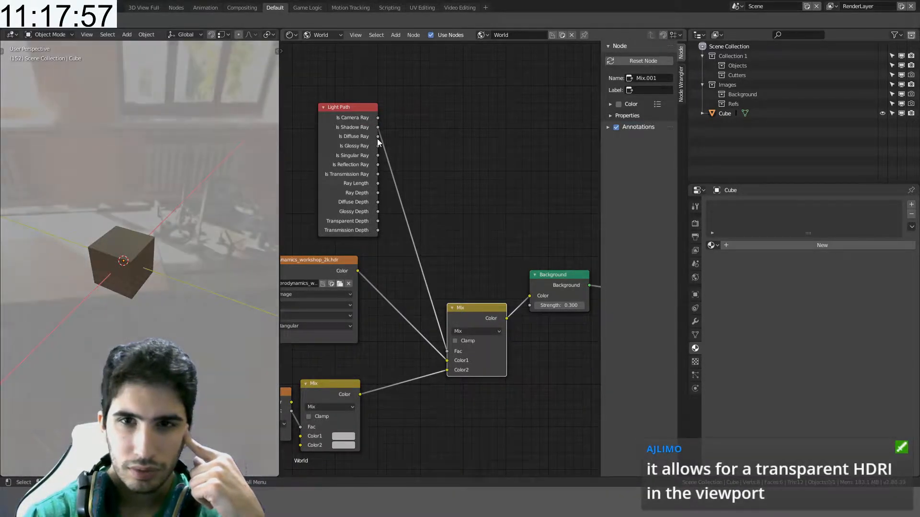
middle_click_drag(167, 252, 186, 283)
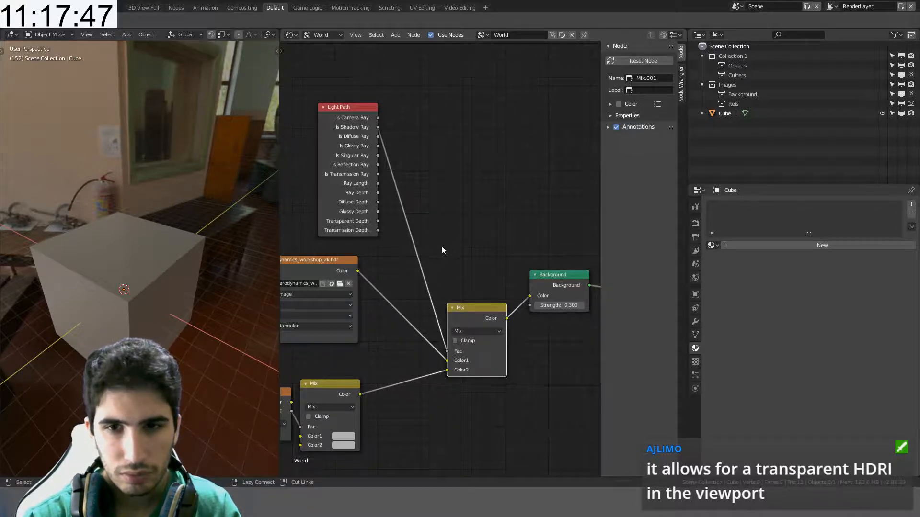
- Unlink the final Mix node's Fac input, reconnect Is Shadow Ray to it, and view the cube against the HDRI
left_click_drag(449, 356, 430, 300)
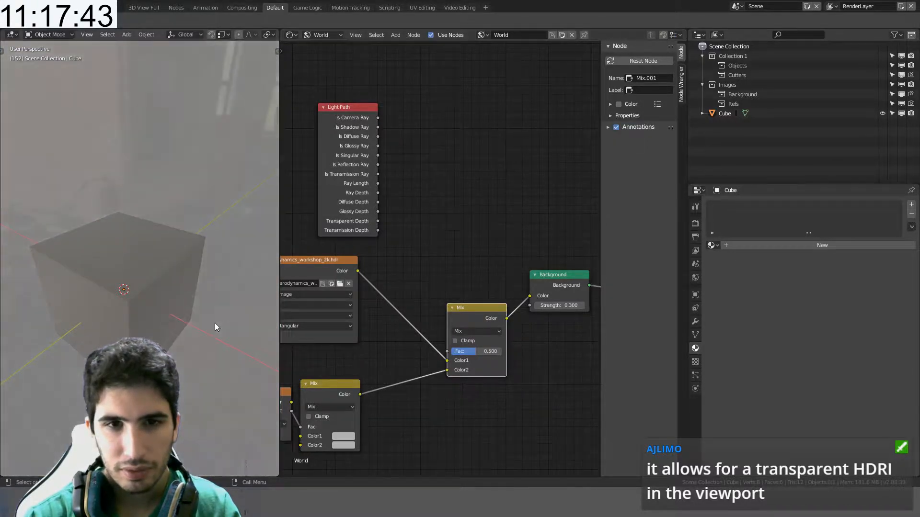
middle_click_drag(215, 322, 201, 278)
left_click_drag(378, 127, 446, 357)
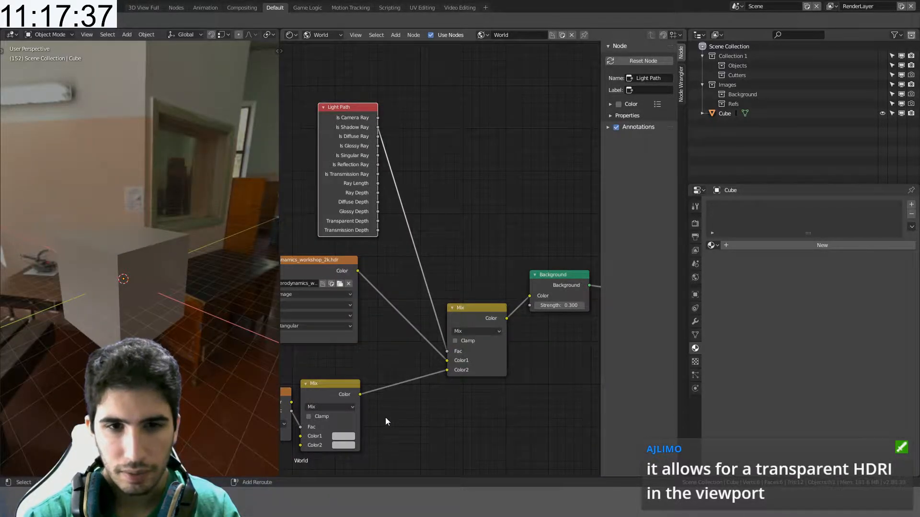
middle_click_drag(385, 418, 472, 366)
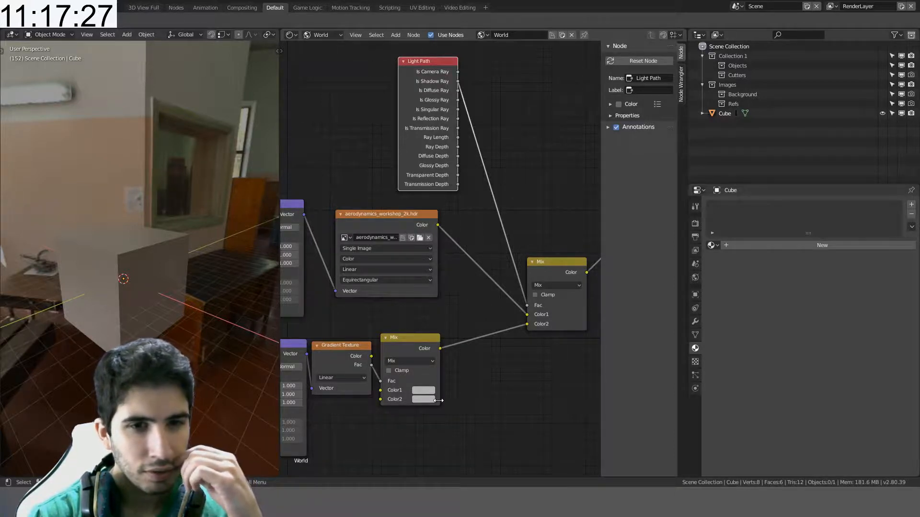
middle_click_drag(229, 371, 171, 370)
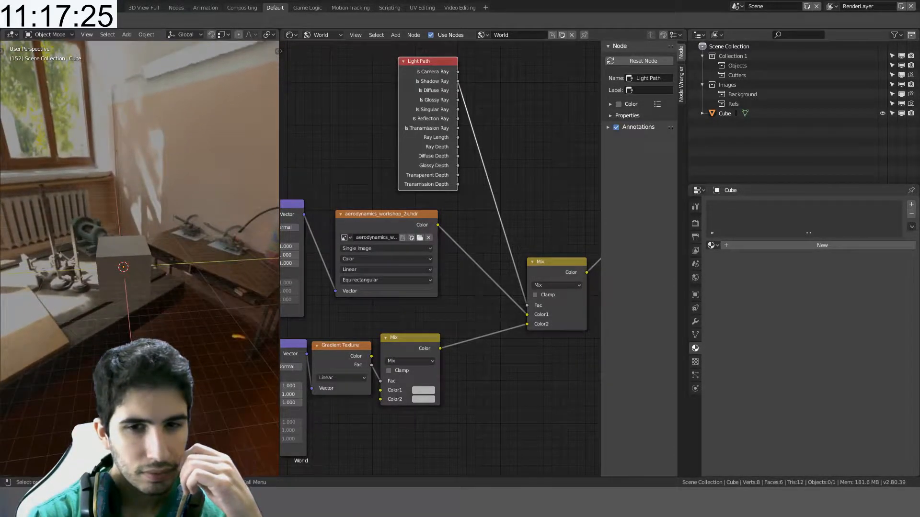
scroll(139, 259, "up", 1)
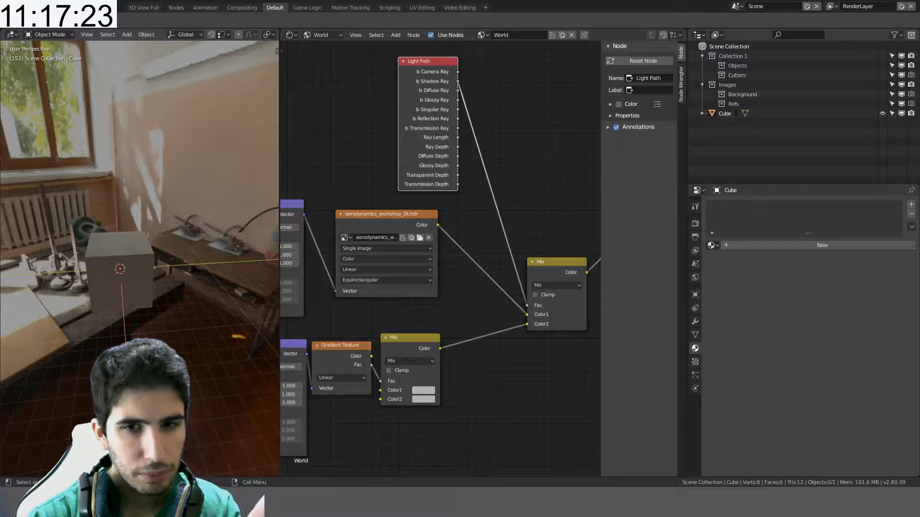
- Switch the 3D viewport to LookDev shading and check the World's Viewport Display color setting
key("z")
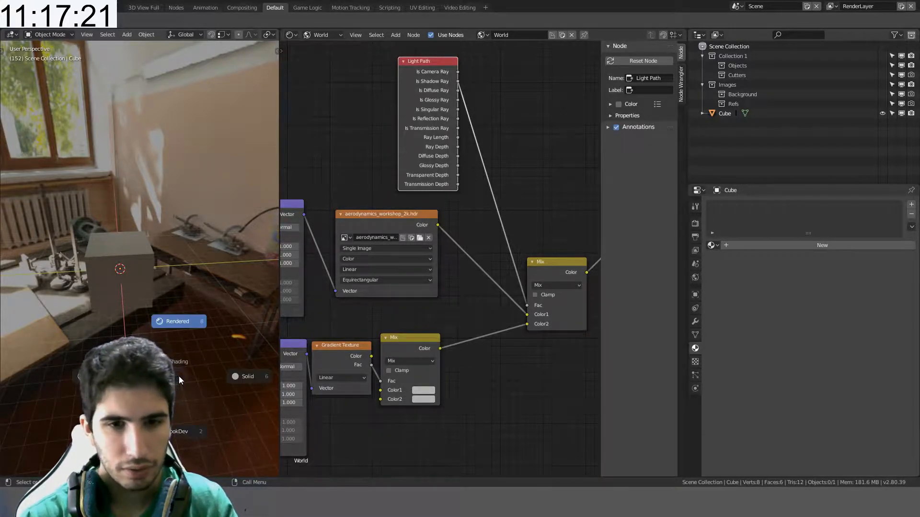
left_click(177, 417)
scroll(176, 399, "down", 3)
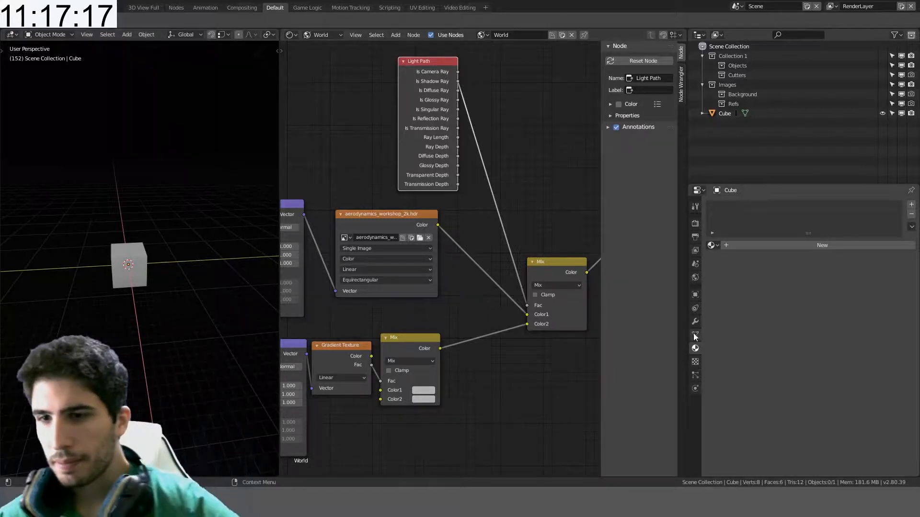
left_click(694, 278)
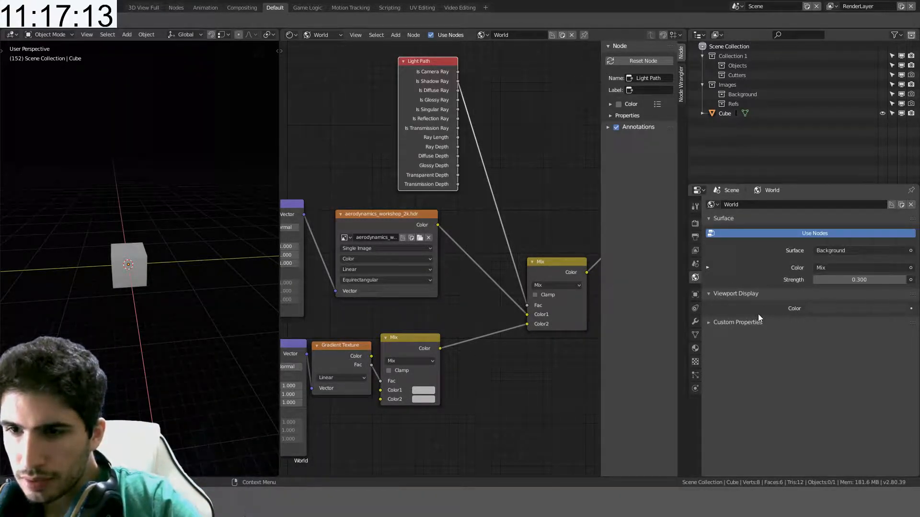
left_click(912, 308)
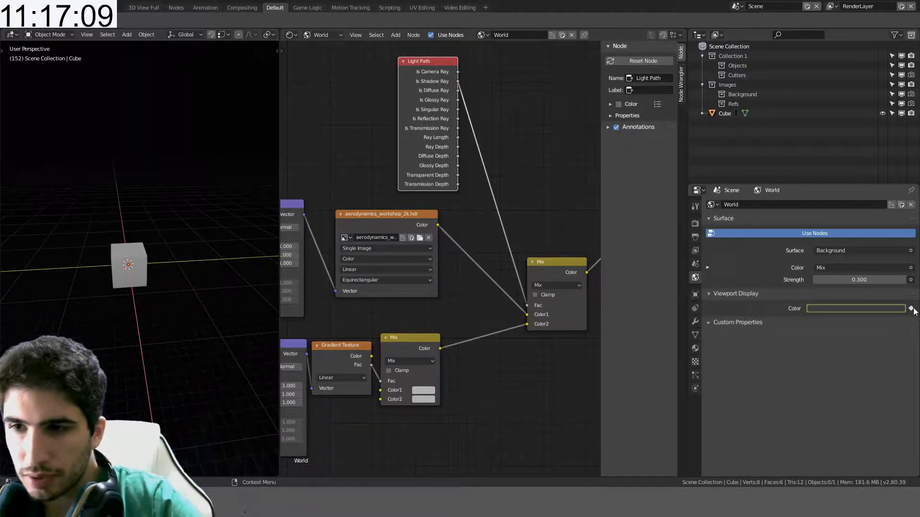
right_click(881, 311)
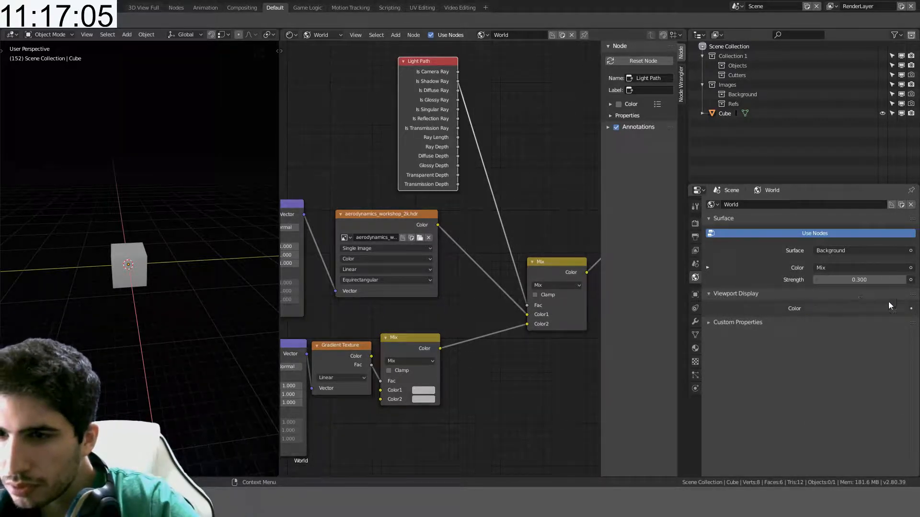
- Switch the render engine to Cycles, inspect the World's Viewport Display color, and restore Eevee
left_click(696, 224)
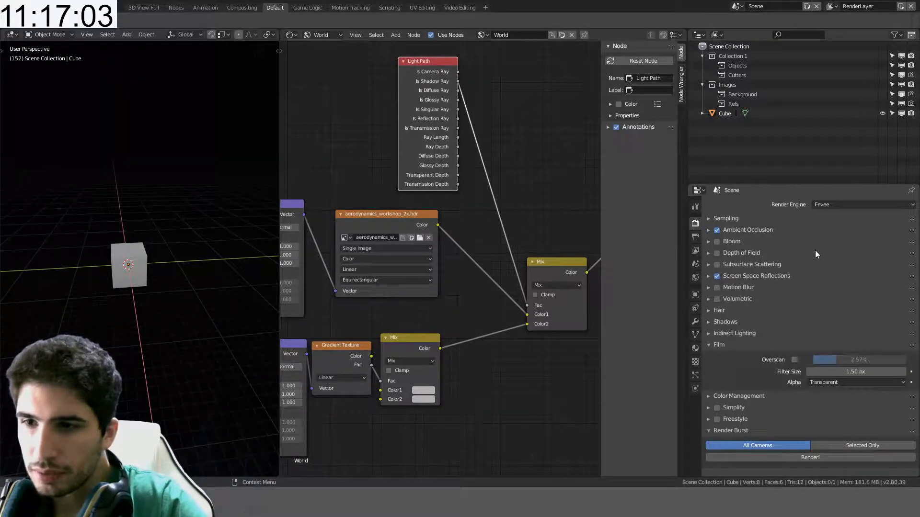
left_click(831, 202)
left_click(824, 171)
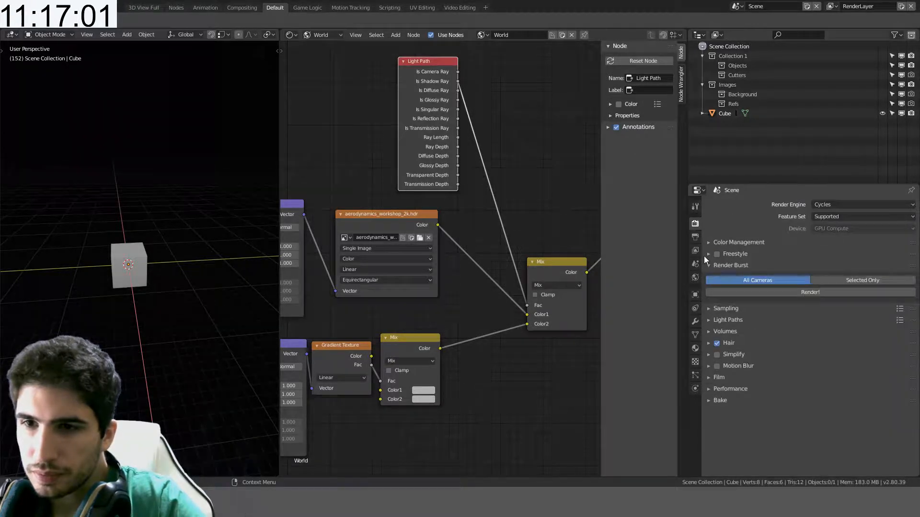
left_click(696, 278)
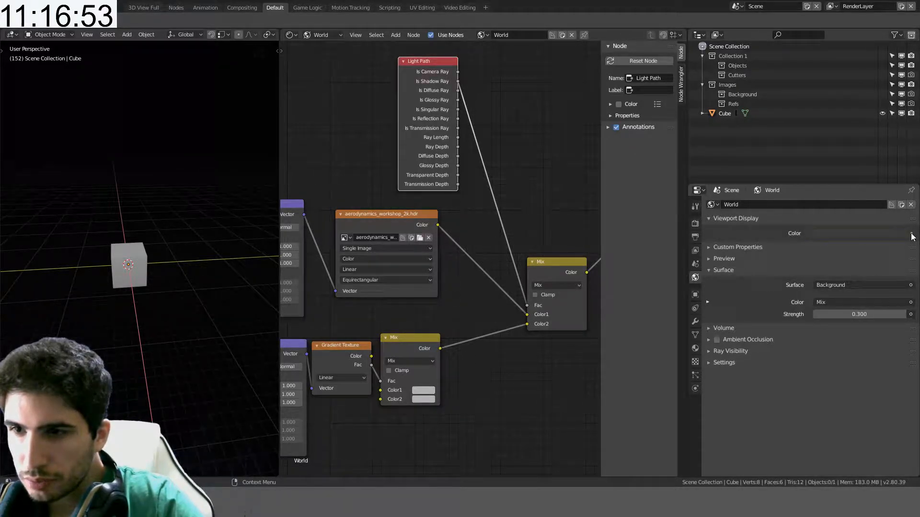
left_click(891, 233)
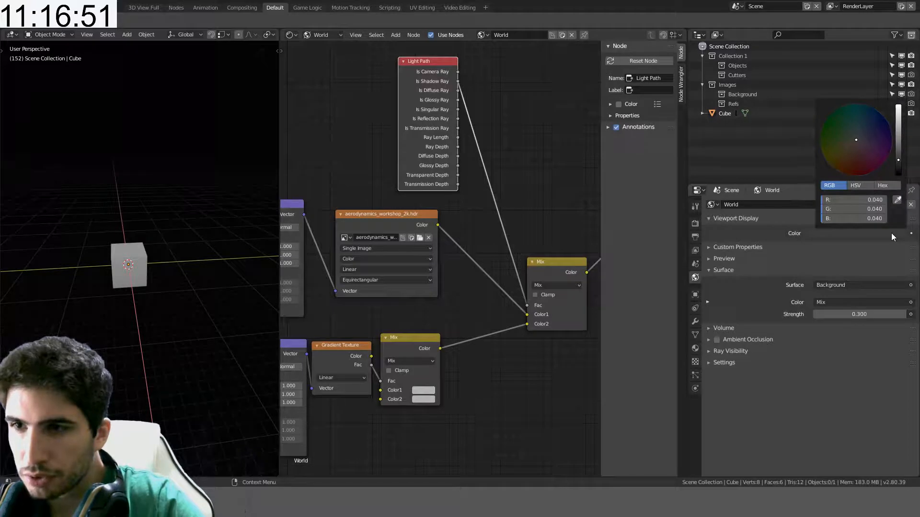
left_click(695, 224)
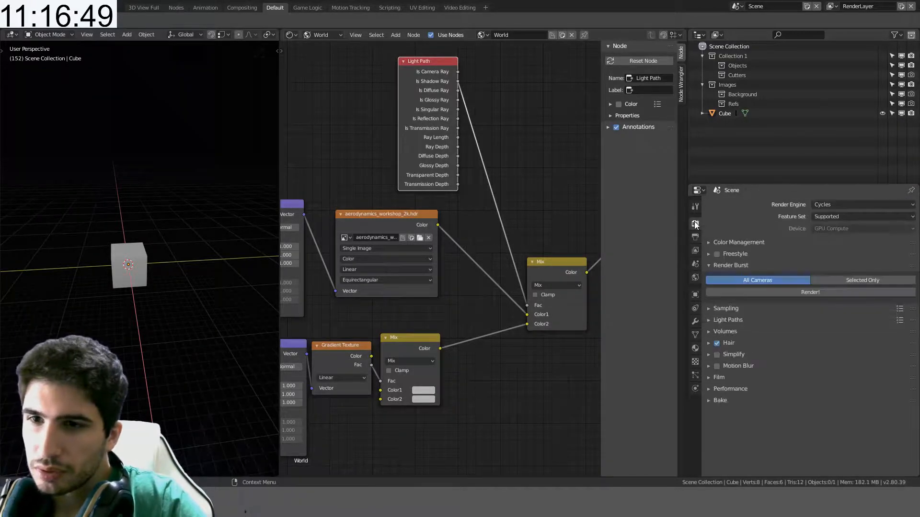
left_click(838, 205)
left_click(831, 187)
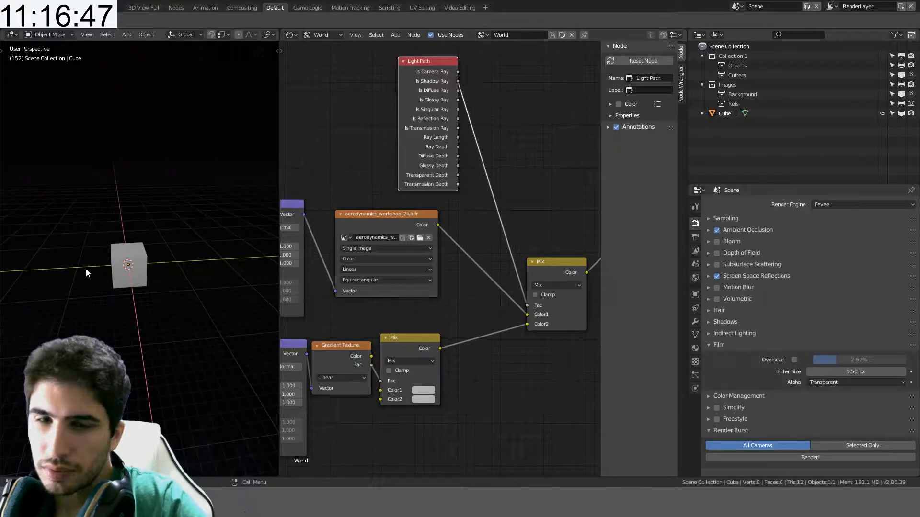
- Set the 3D viewport back to Rendered shading
middle_click_drag(374, 305, 431, 306)
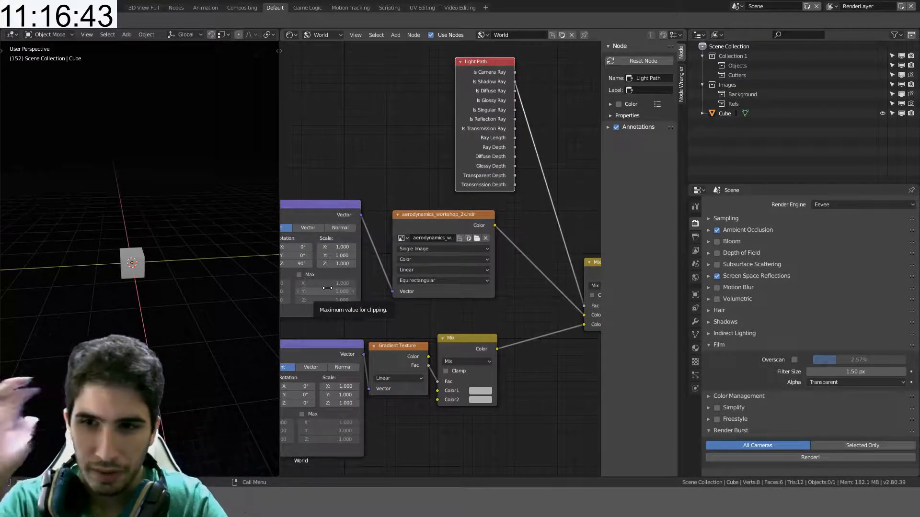
middle_click_drag(538, 232, 484, 230)
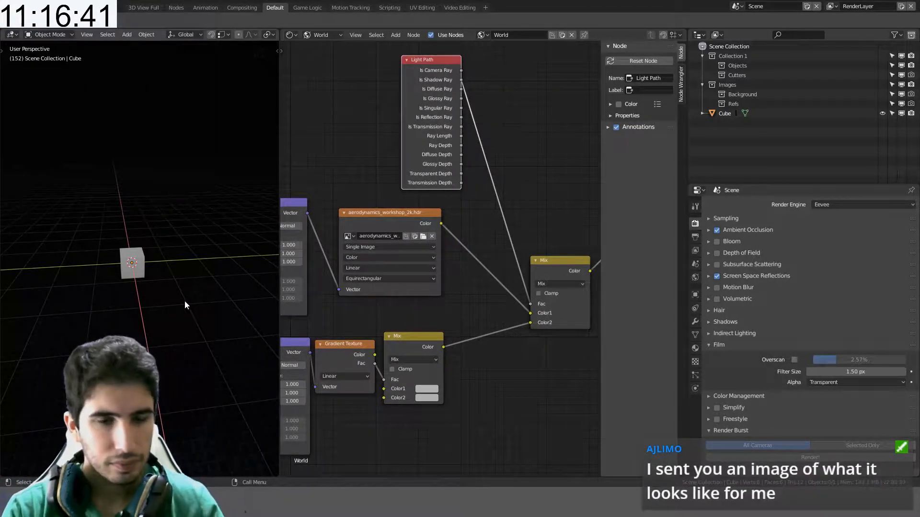
key("z")
left_click(182, 239)
scroll(441, 191, "up", 2)
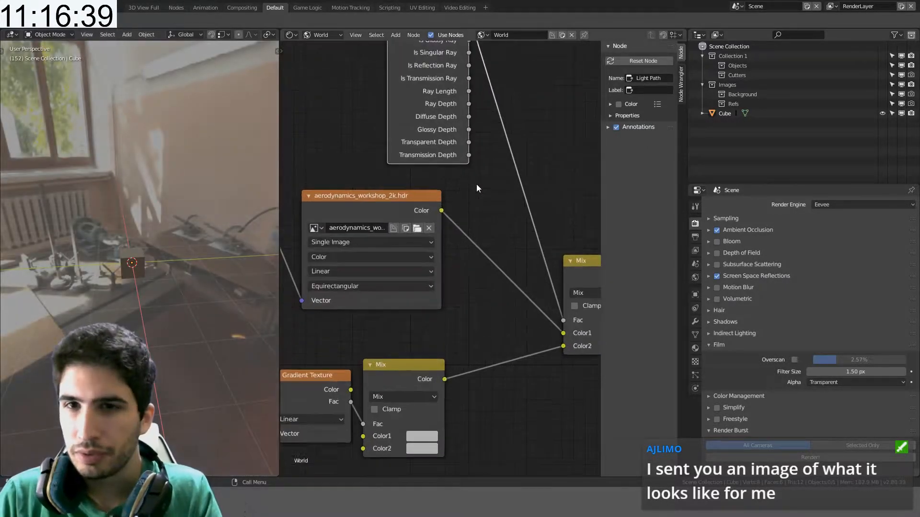
- Connect the Light Path's Is Camera Ray output to the final Mix node's Fac input and view the cube up close
middle_click_drag(477, 184, 386, 278)
scroll(386, 282, "down", 1)
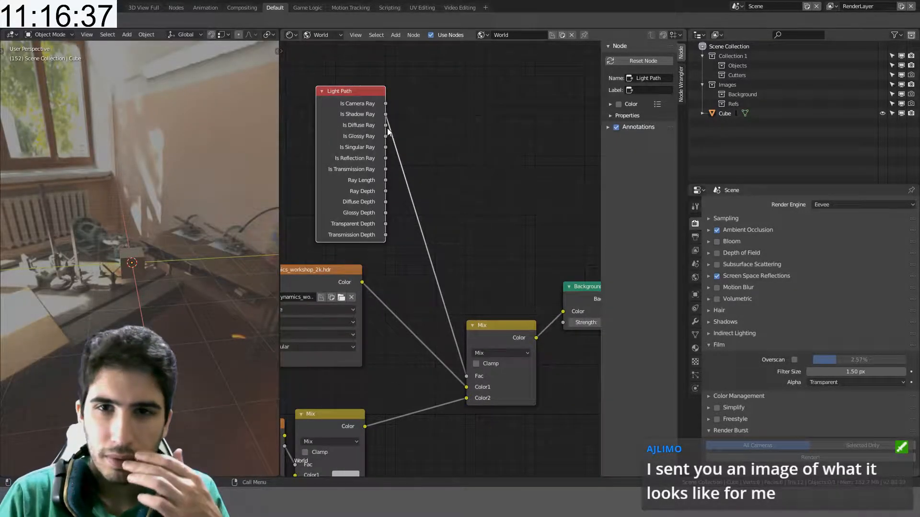
left_click_drag(385, 103, 465, 377)
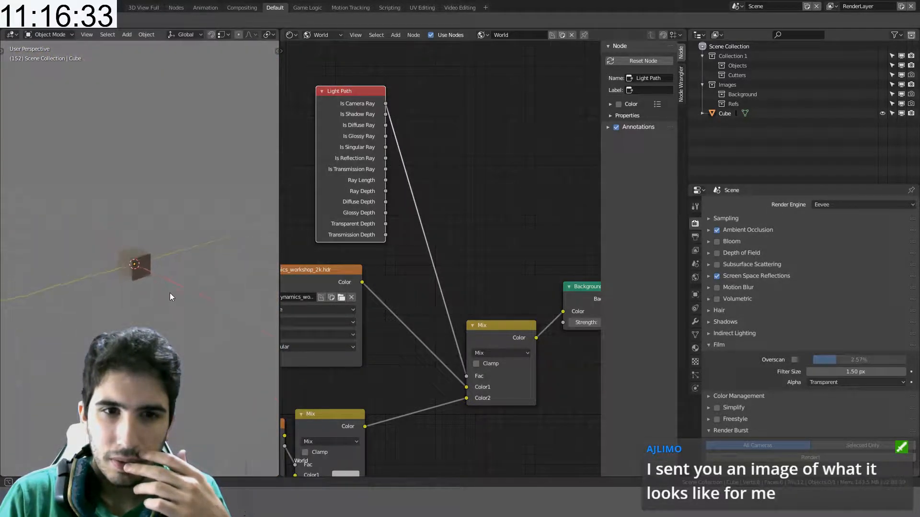
scroll(170, 294, "up", 12)
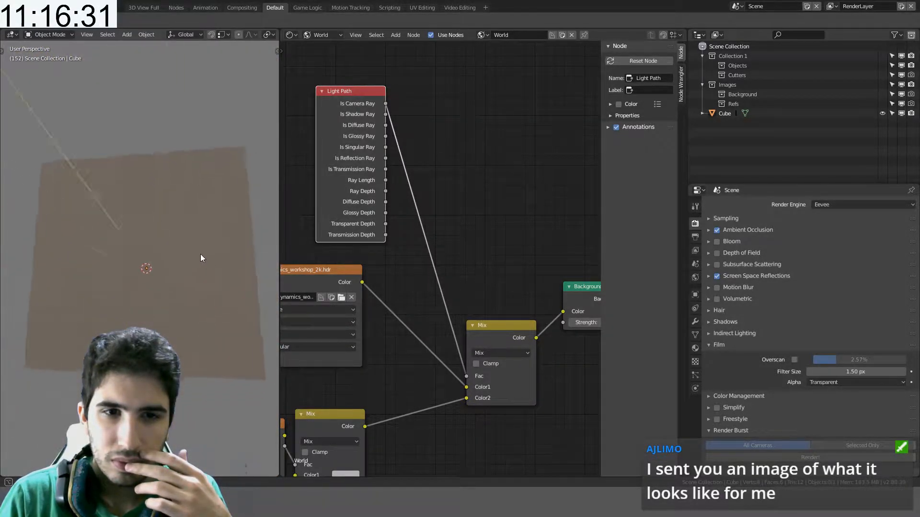
middle_click_drag(200, 254, 182, 243)
scroll(162, 260, "down", 10)
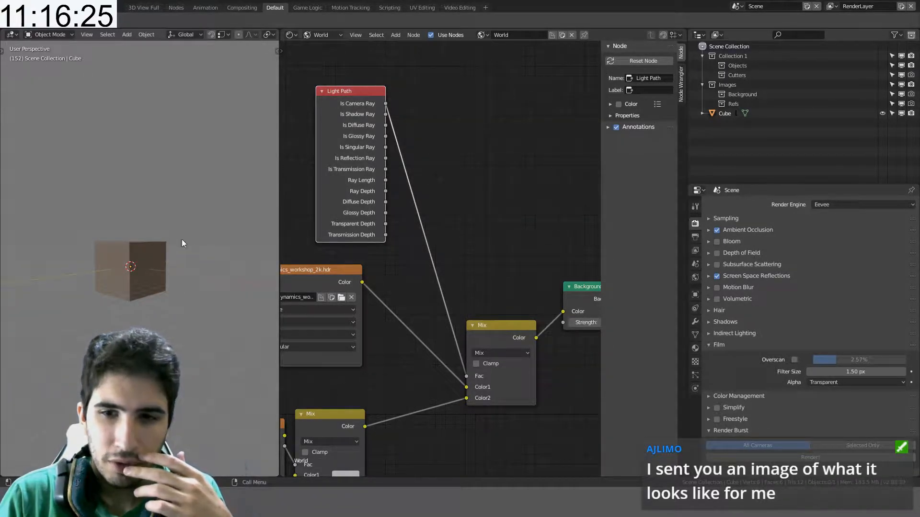
- Cut the link between the Gradient Texture's Fac output and the Fac input of the Mix node beside it
middle_click_drag(389, 406, 438, 348)
scroll(439, 349, "down", 1)
middle_click_drag(303, 398, 325, 384)
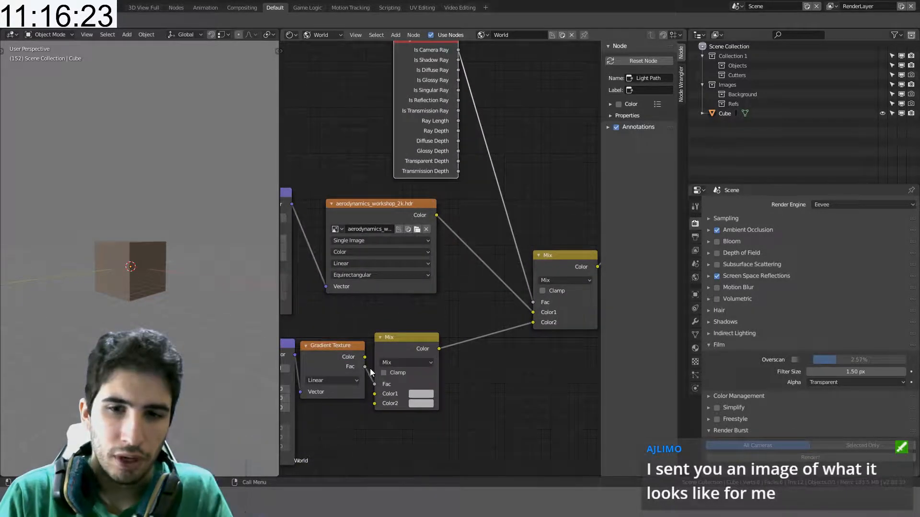
right_click_drag(370, 369, 370, 382, "ctrl")
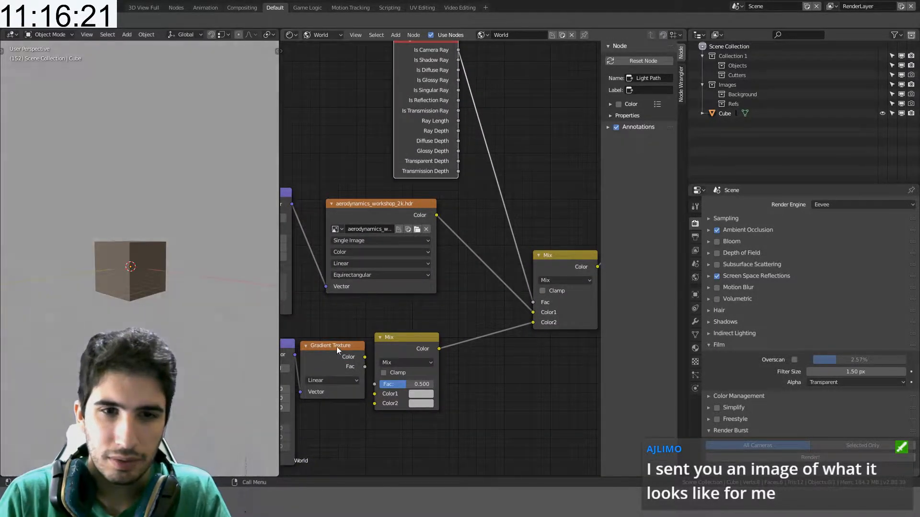
scroll(484, 342, "up", 2)
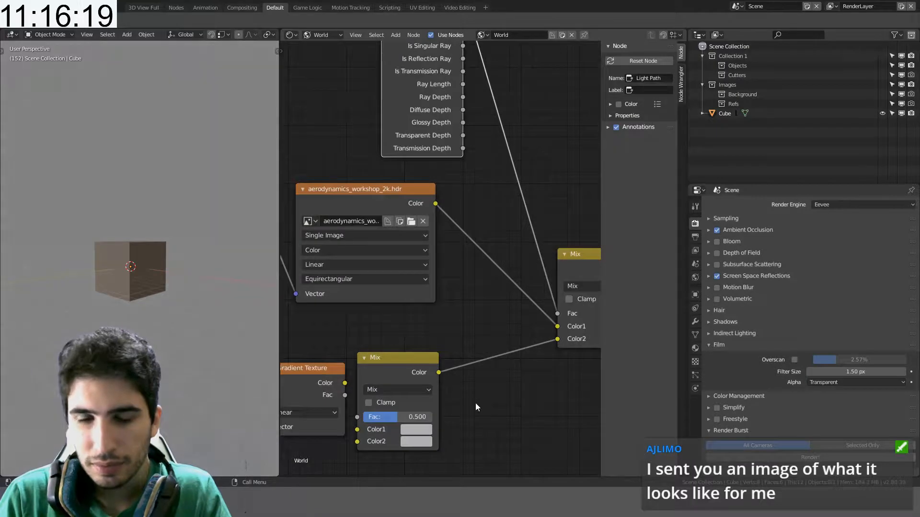
- Disconnect the gradient's Mix node from the final Mix node's Color2 input and inspect the cube's shading
middle_click_drag(476, 395, 468, 377)
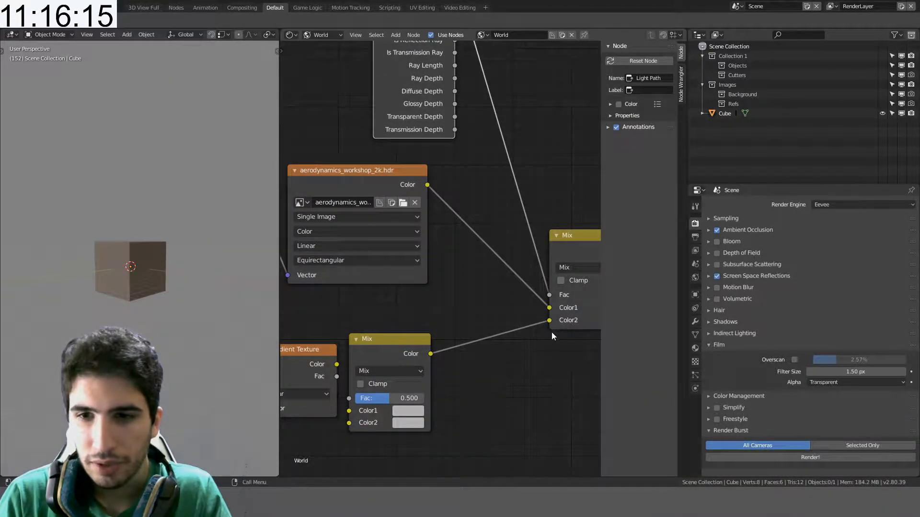
left_click_drag(535, 346, 532, 353)
middle_click_drag(520, 358, 437, 383)
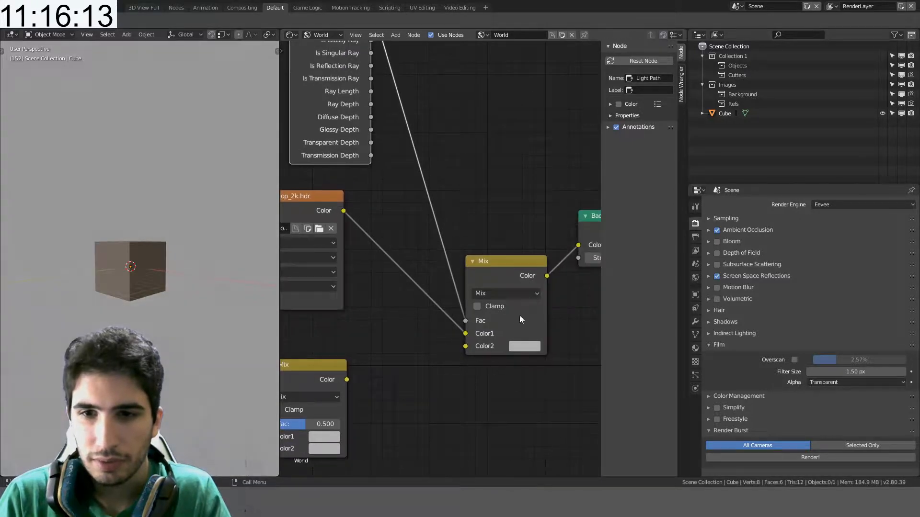
middle_click_drag(173, 237, 171, 272)
scroll(182, 237, "up", 9)
scroll(170, 237, "down", 2)
scroll(185, 233, "down", 5)
- Select the cube and add a new material to it
left_click(178, 240)
left_click(694, 348)
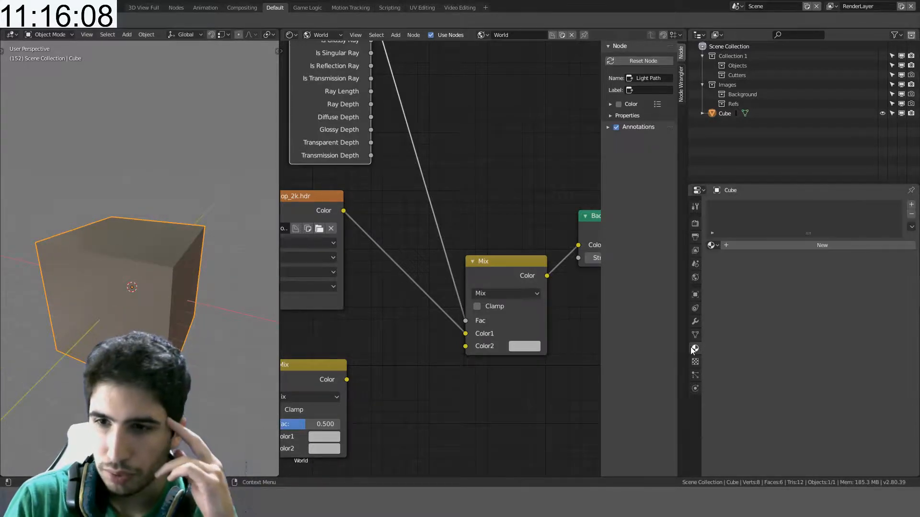
left_click(792, 246)
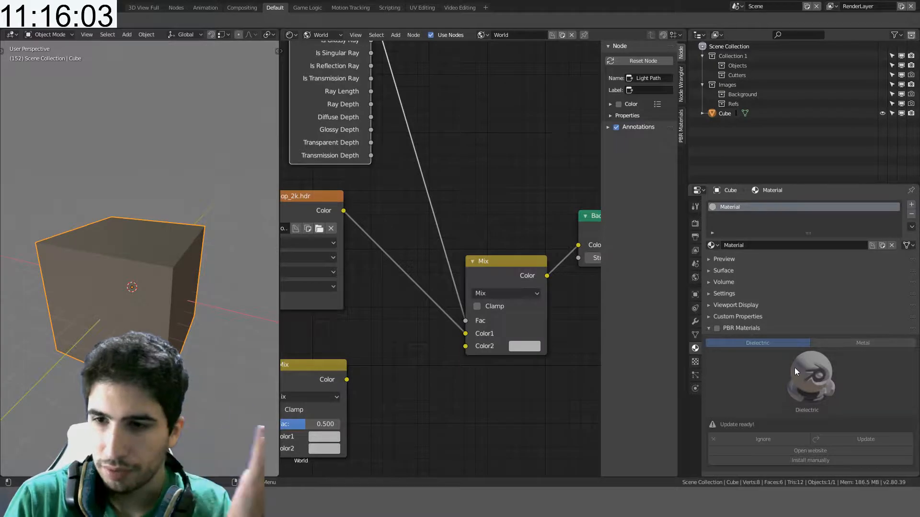
- Enable PBR Materials for the cube's material, apply the Aluminium metal preset, and view the reflections on the cube
left_click(717, 329)
left_click(842, 342)
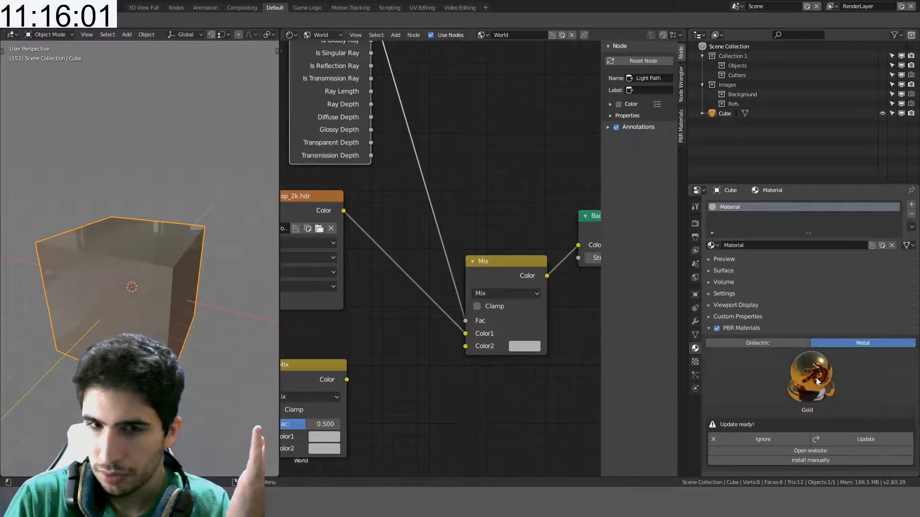
left_click(814, 377)
left_click(560, 204)
middle_click_drag(203, 290, 173, 287)
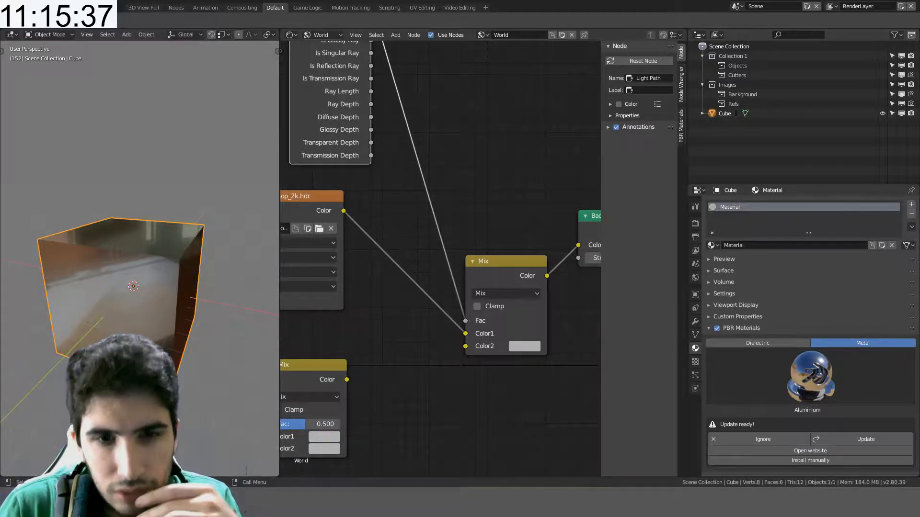
- Inspect the reflections on the metallic cube from several angles and distances
middle_click_drag(241, 220, 197, 219)
scroll(205, 193, "down", 4)
scroll(197, 219, "up", 5)
scroll(389, 297, "down", 3)
scroll(182, 273, "down", 3)
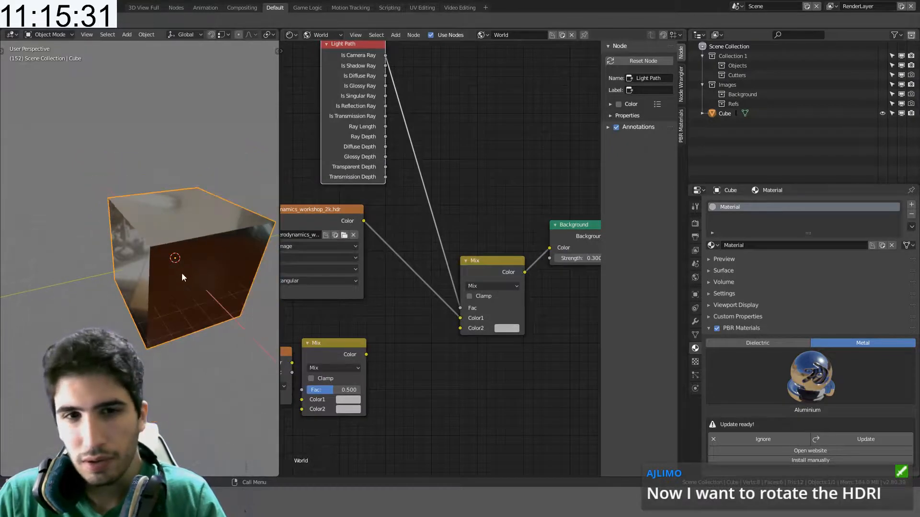
middle_click_drag(182, 272, 162, 280)
- Round off one upper edge of the cube with a wide multi-segment bevel in edge select mode
key("Tab")
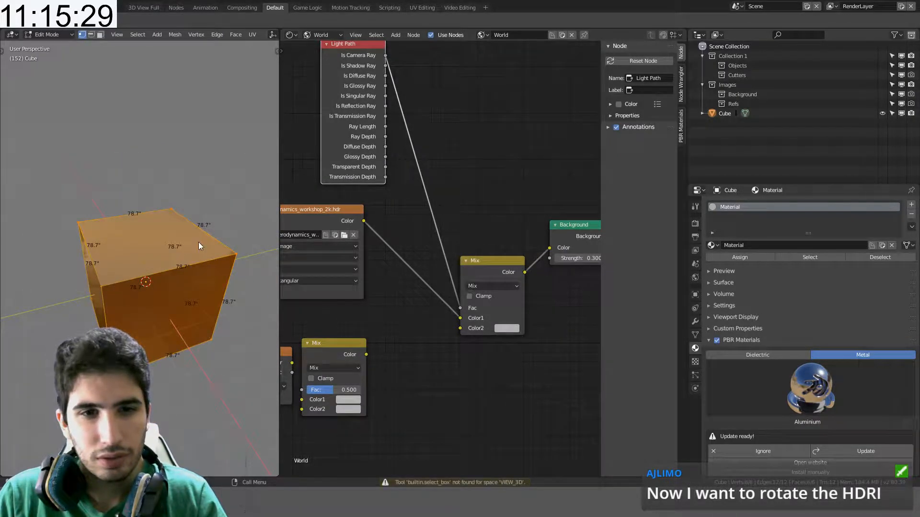
key("Tab")
key("Tab")
middle_click_drag(198, 242, 190, 264)
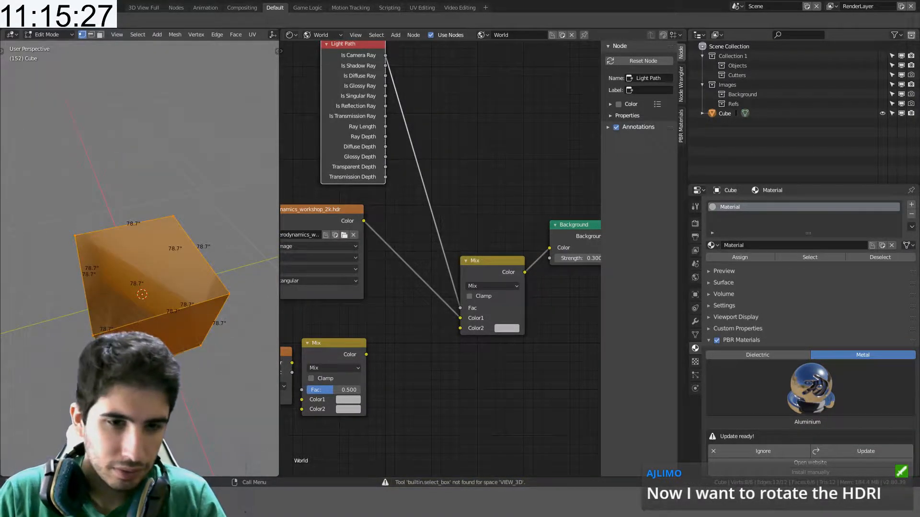
key("Tab")
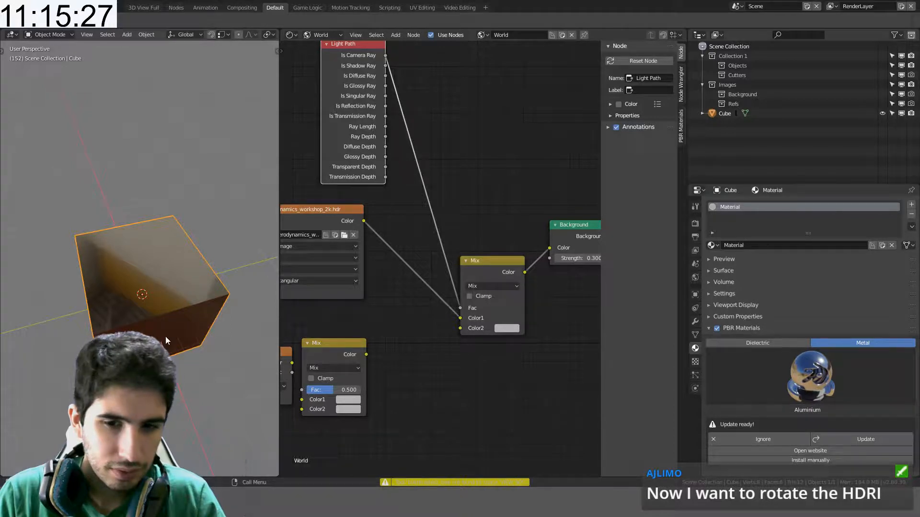
key("Tab")
middle_click_drag(166, 337, 155, 315)
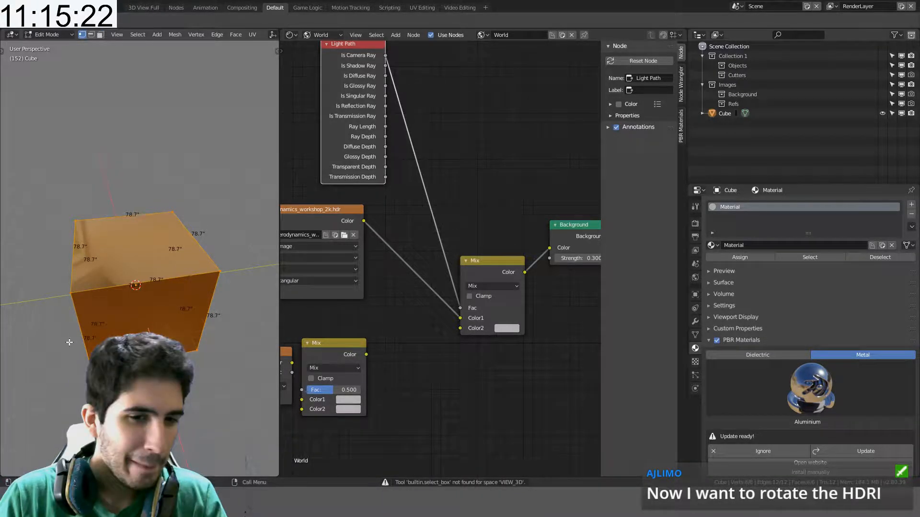
key("2")
left_click(179, 232)
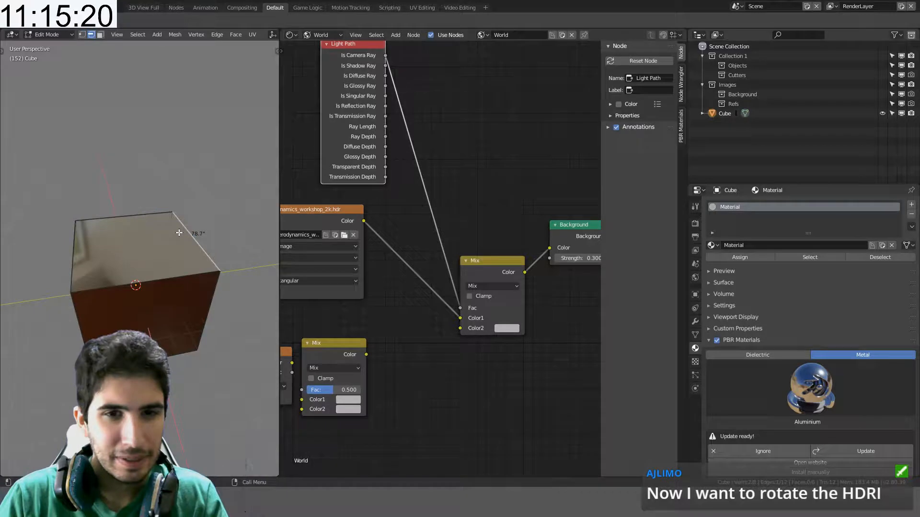
key("ctrl+b")
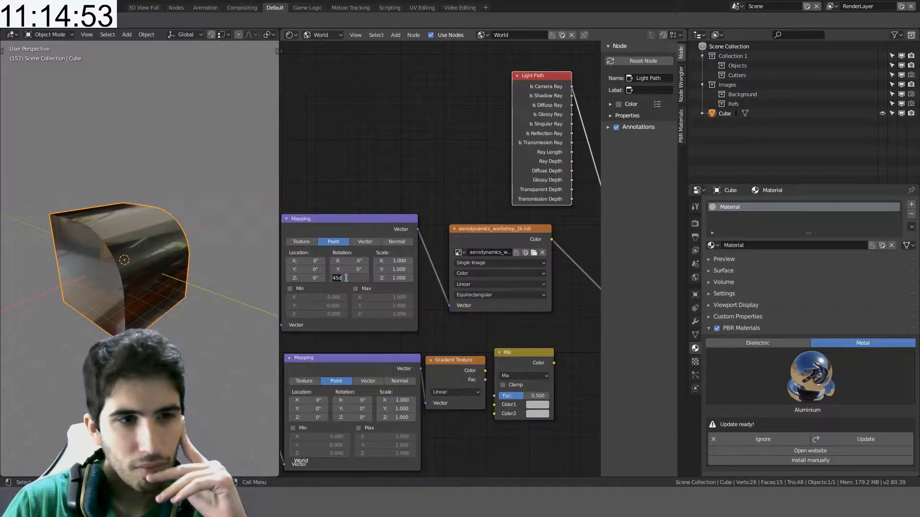
- Try Z rotations of 90° and 180° on the Mapping node that feeds the HDRI texture
key("Return")
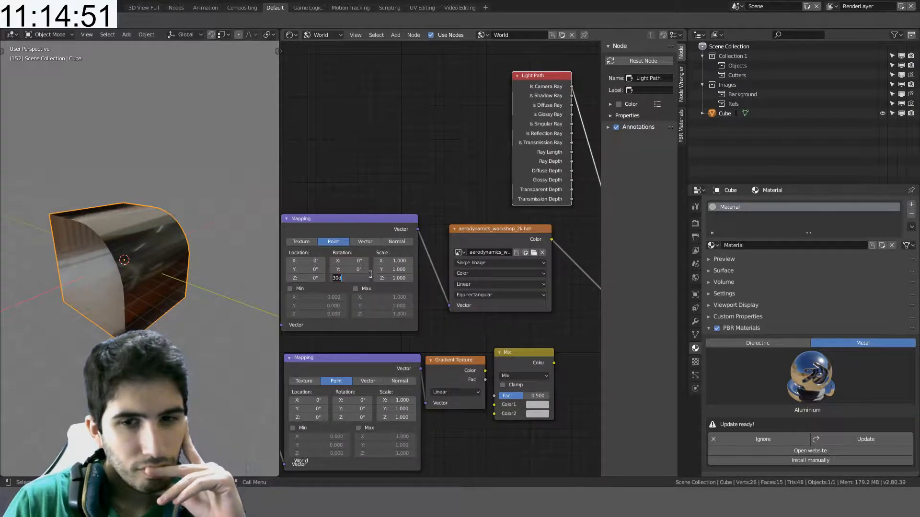
key("Return")
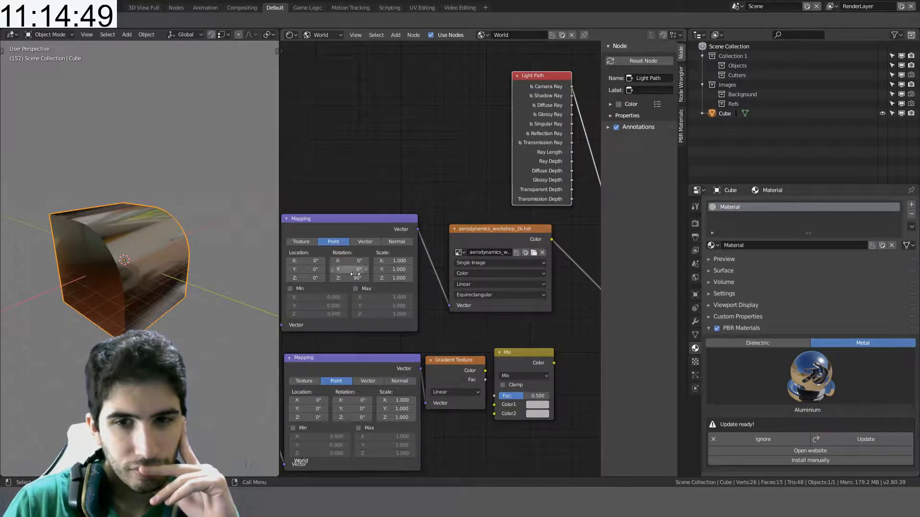
type("0")
key("Return")
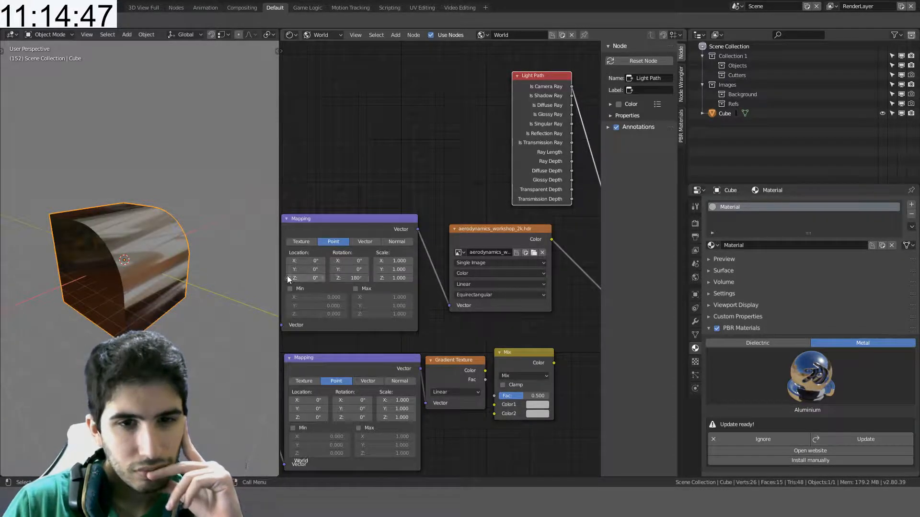
- Set the HDRI Mapping node's Z rotation to 90° and examine the reflections on the bevelled cube from different angles
middle_click_drag(251, 274, 211, 263)
scroll(210, 264, "up", 2)
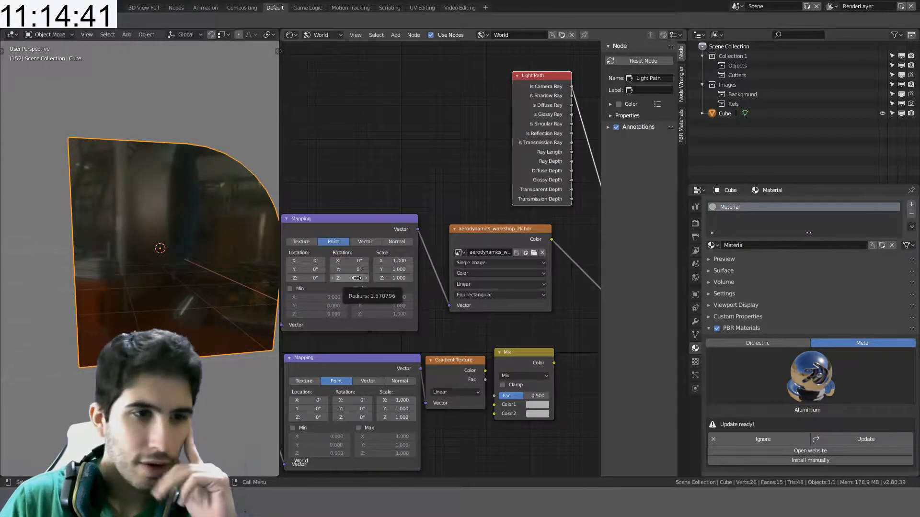
scroll(449, 319, "down", 4)
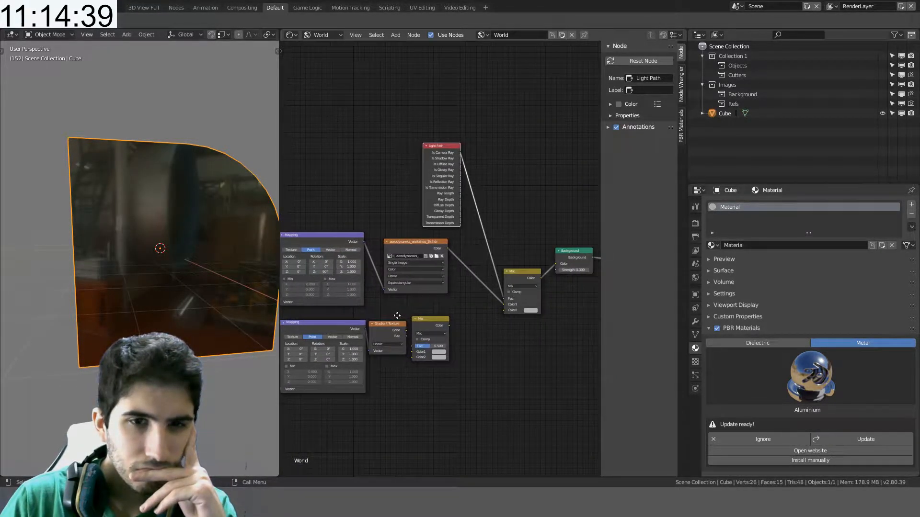
middle_click_drag(202, 312, 174, 304)
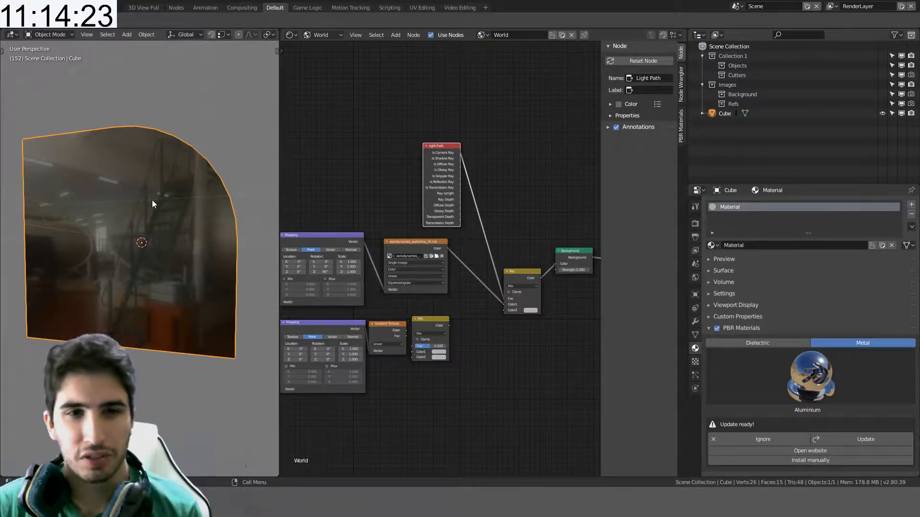
middle_click_drag(407, 275, 424, 278)
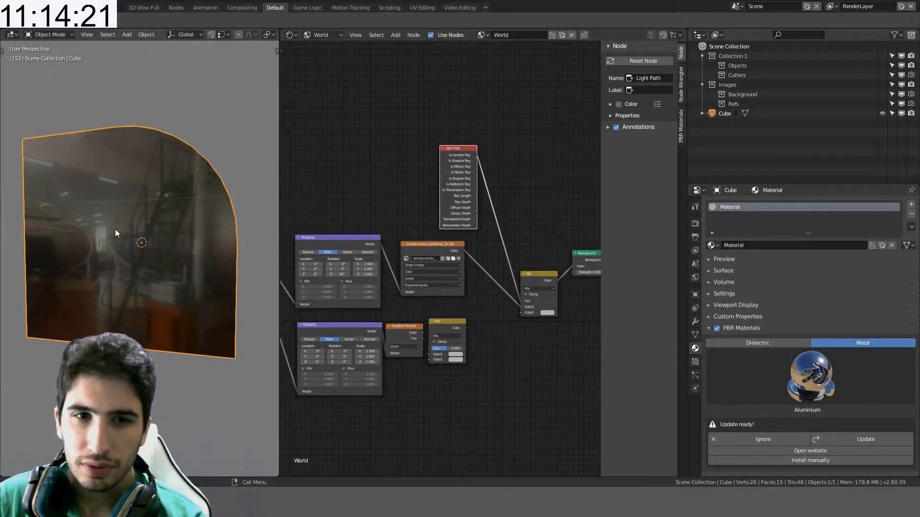
scroll(115, 229, "down", 6)
middle_click_drag(115, 230, 157, 268)
scroll(120, 270, "down", 2)
scroll(157, 269, "up", 8)
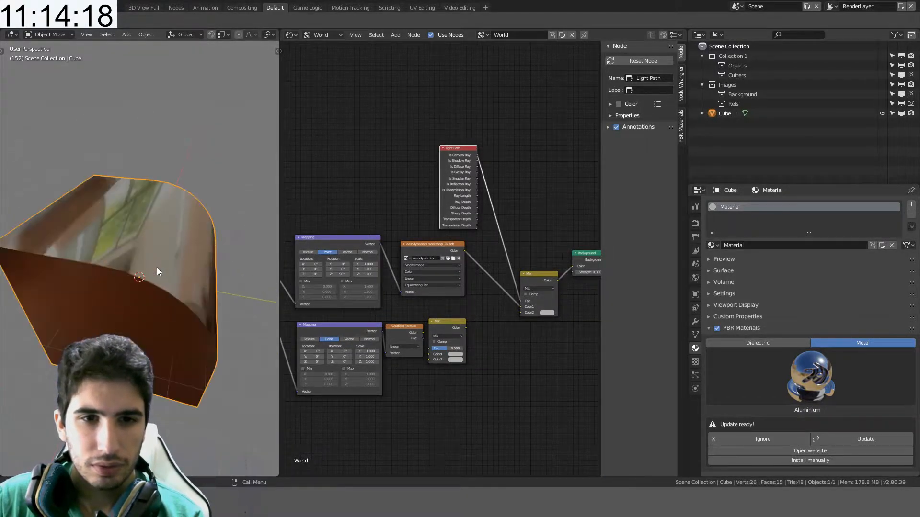
- Switch the cube's PBR material to the dielectric type, trying the Dielectric preset before applying Rubber
left_click(748, 342)
left_click(776, 364)
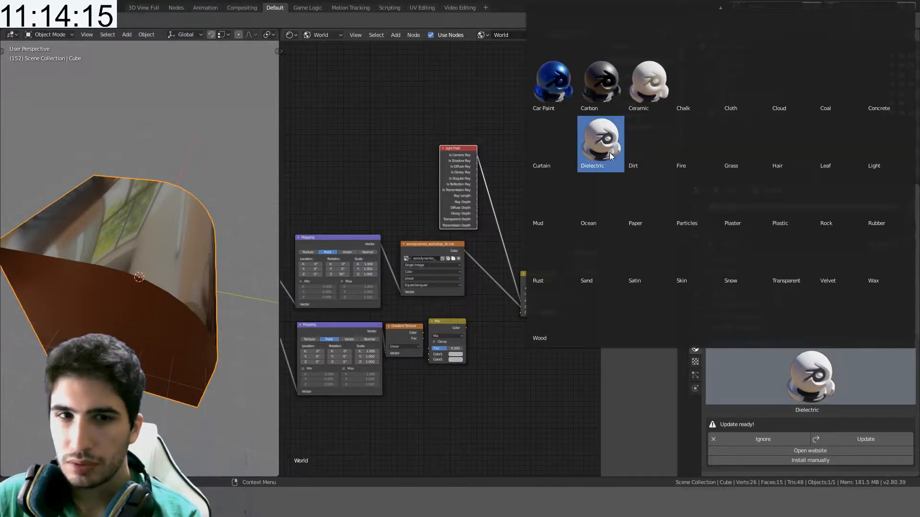
left_click(610, 152)
scroll(113, 229, "down", 4)
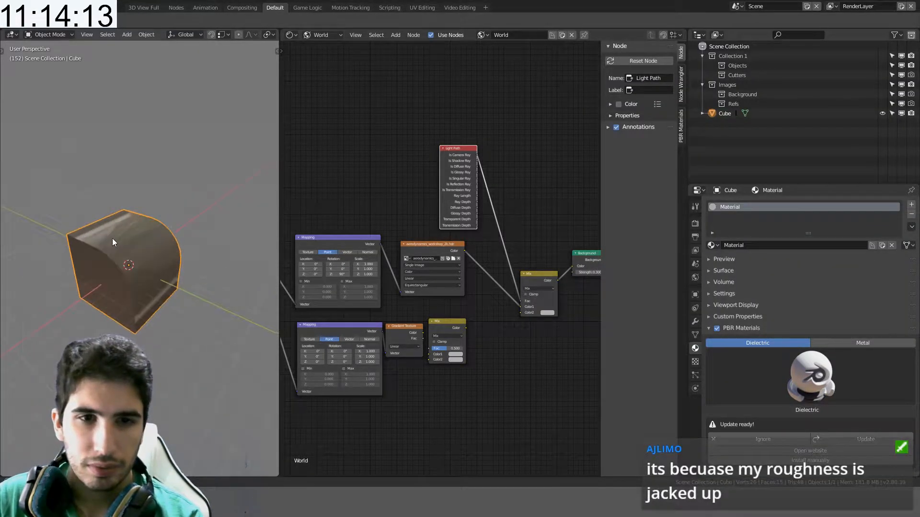
left_click(746, 378)
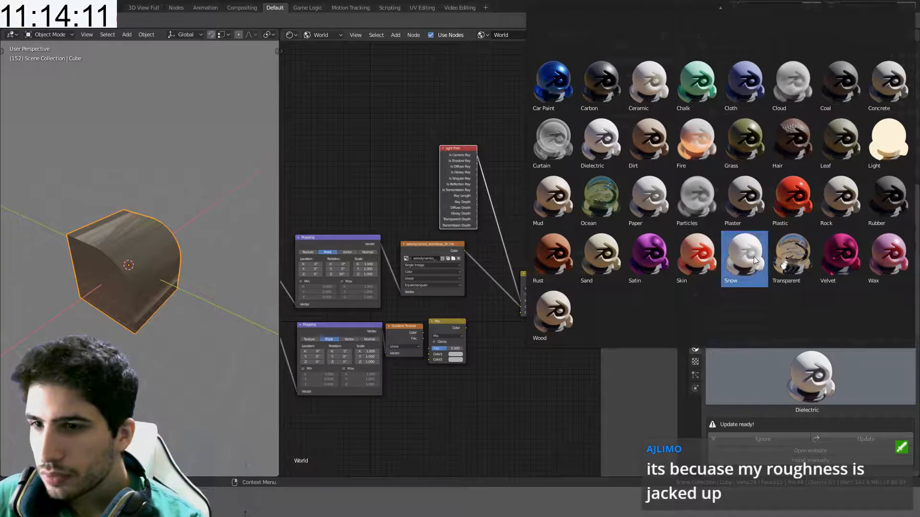
left_click(891, 205)
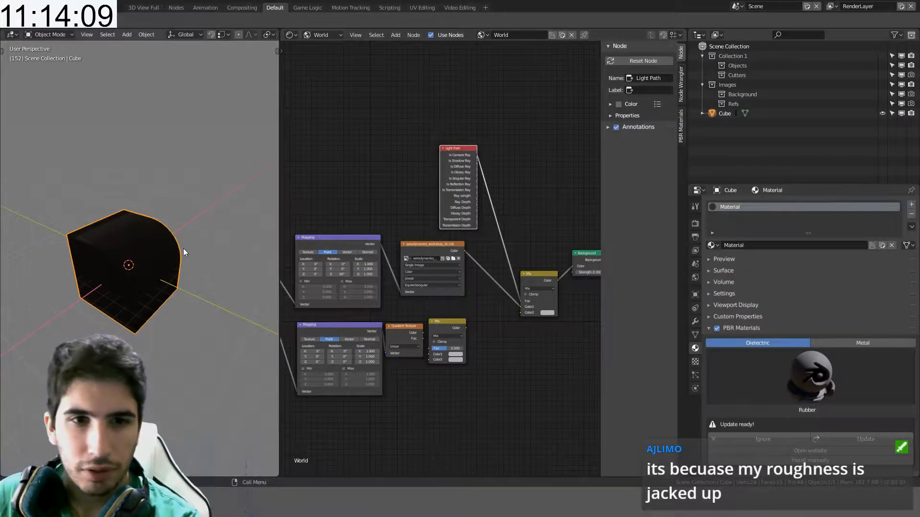
middle_click_drag(159, 232, 271, 246)
- Set the Z rotation of the HDRI's Mapping node to 180°, then to 270°, and check the shading on the cube
scroll(327, 272, "up", 1)
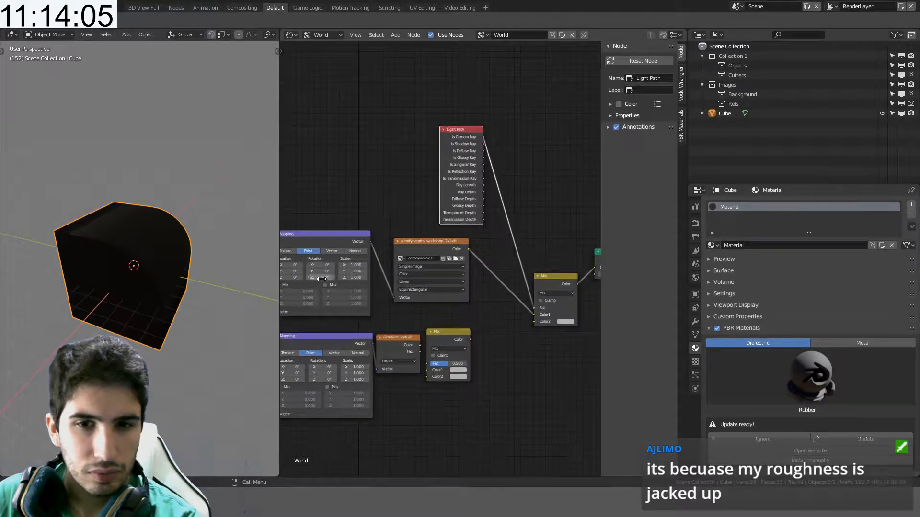
double_click(321, 278)
type("180")
key("Return")
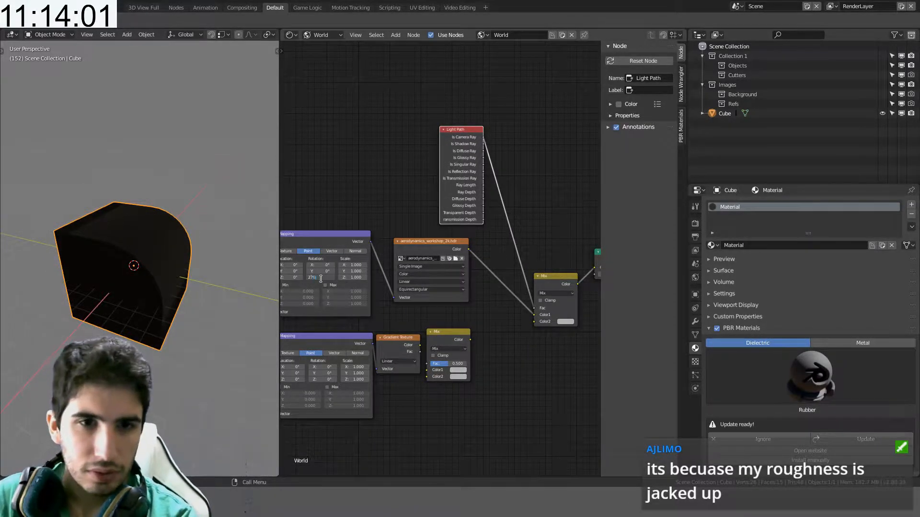
key("Return")
middle_click_drag(177, 254, 201, 254)
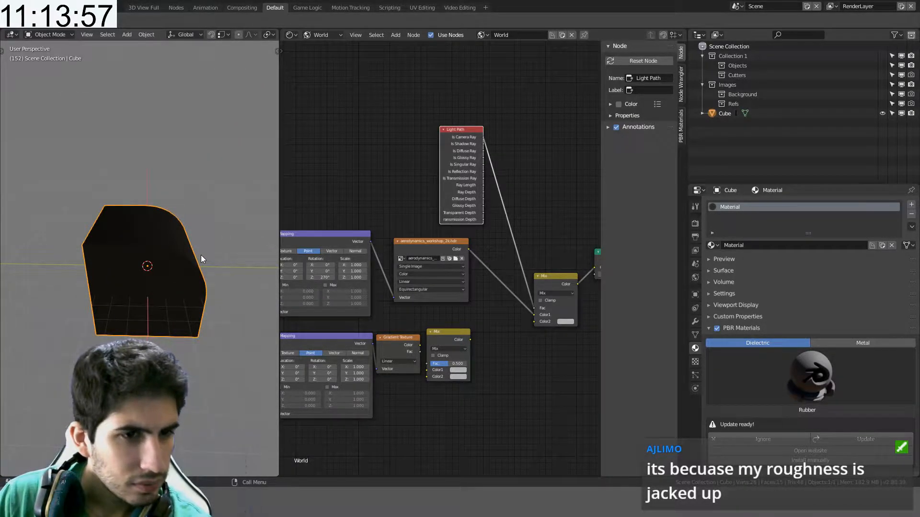
scroll(200, 255, "up", 3)
- Expand the Surface settings of the cube's material and raise Roughness to 1.000
middle_click_drag(365, 326, 412, 314)
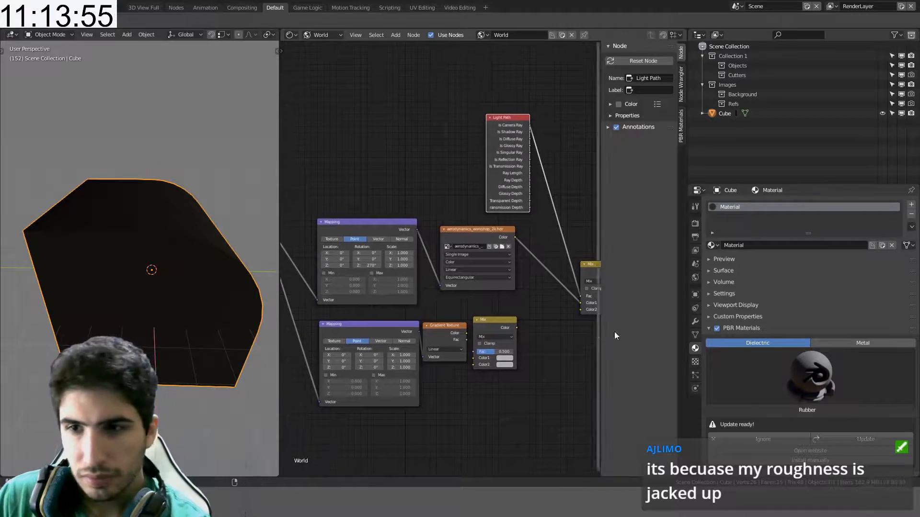
left_click(710, 269)
left_click(710, 268)
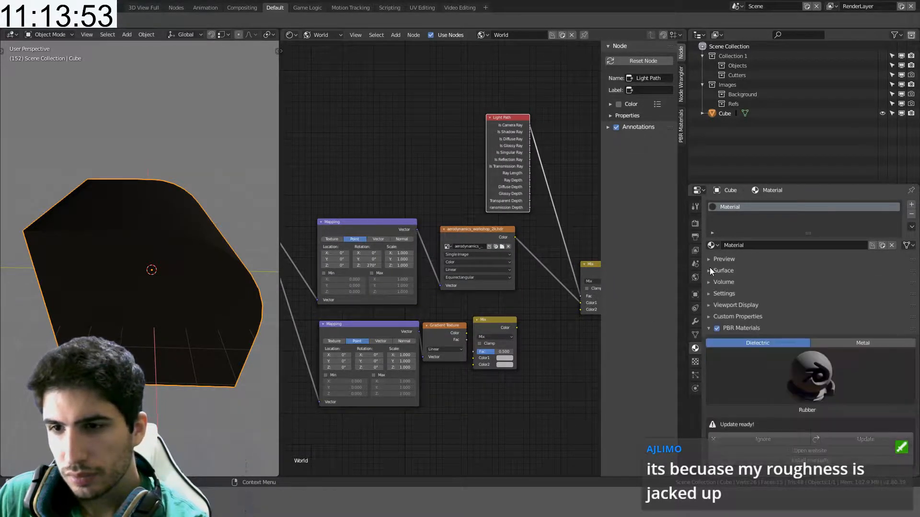
left_click(710, 270)
scroll(747, 303, "down", 4)
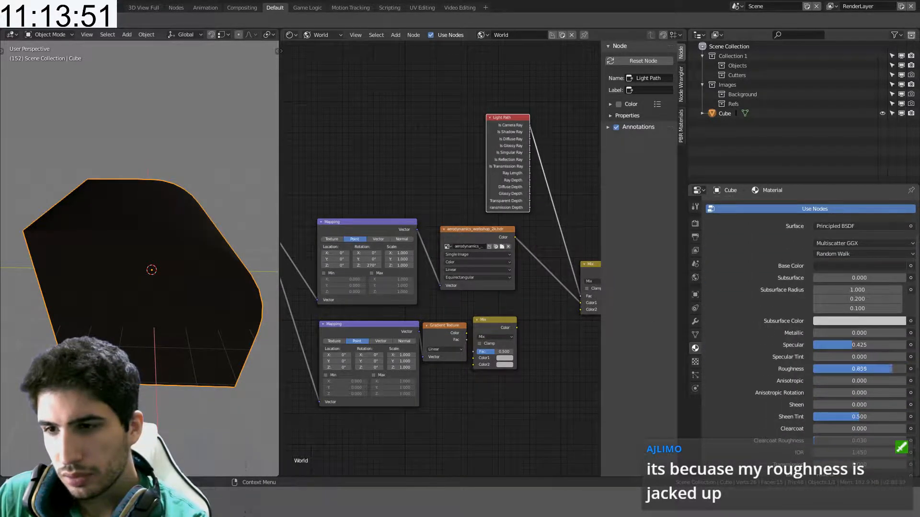
middle_click_drag(206, 309, 168, 283)
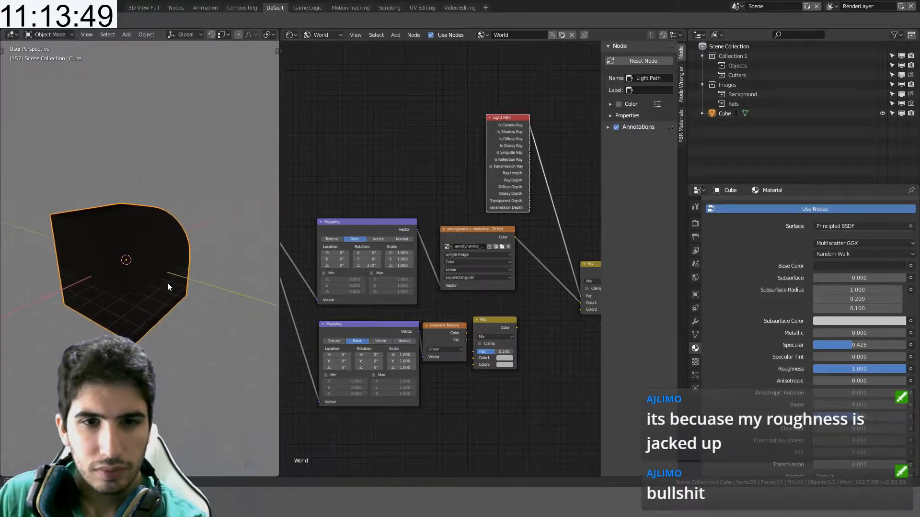
- Cycle the HDRI Mapping node's Z rotation through 90°, 180° and back to 270°, watching the lighting on the rough cube
scroll(168, 283, "up", 2)
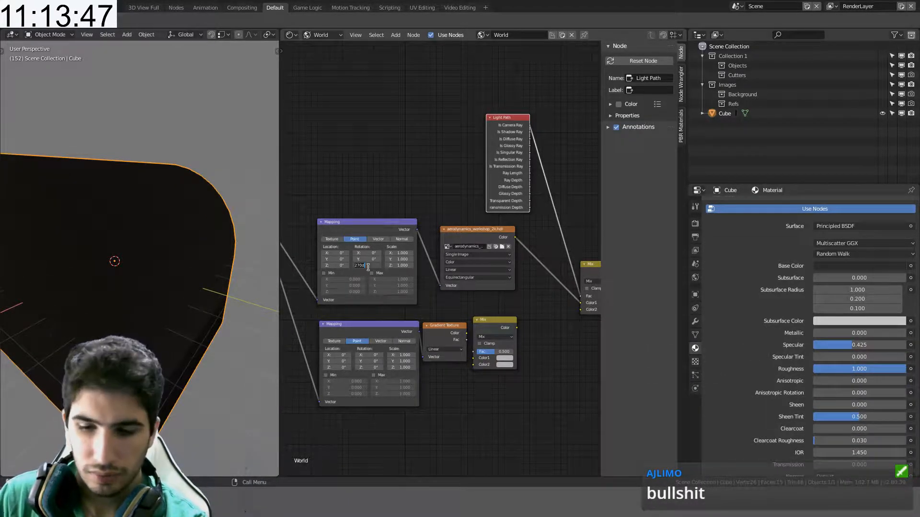
key("ctrl+a")
type("90d")
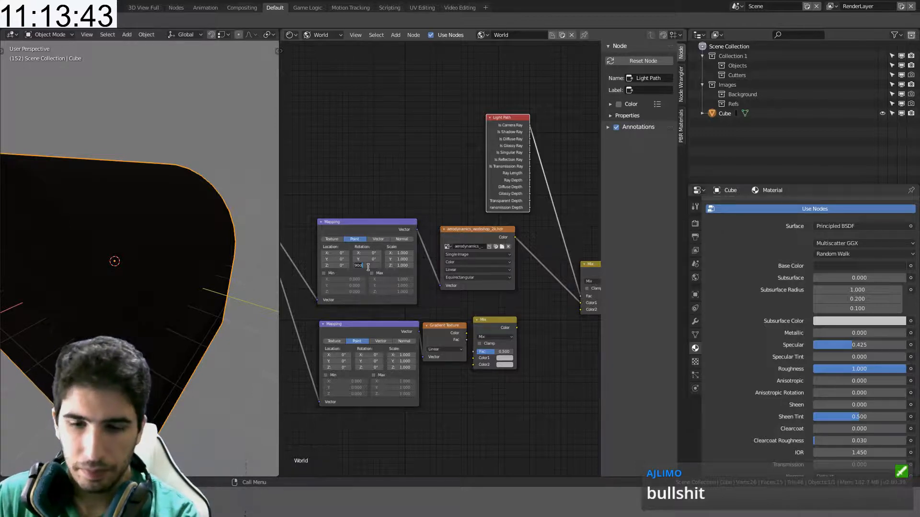
key("ctrl+a")
type("180d")
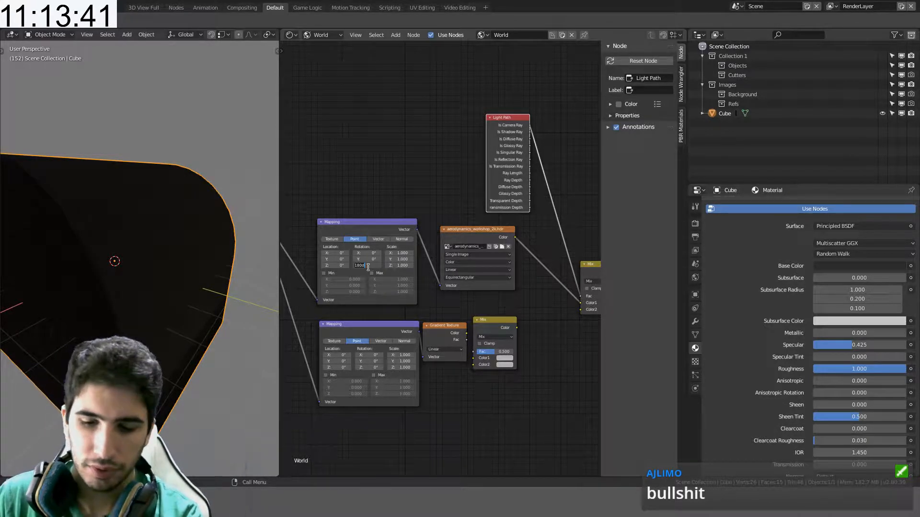
type("270")
key("Return")
scroll(126, 260, "down", 1)
scroll(126, 256, "down", 4)
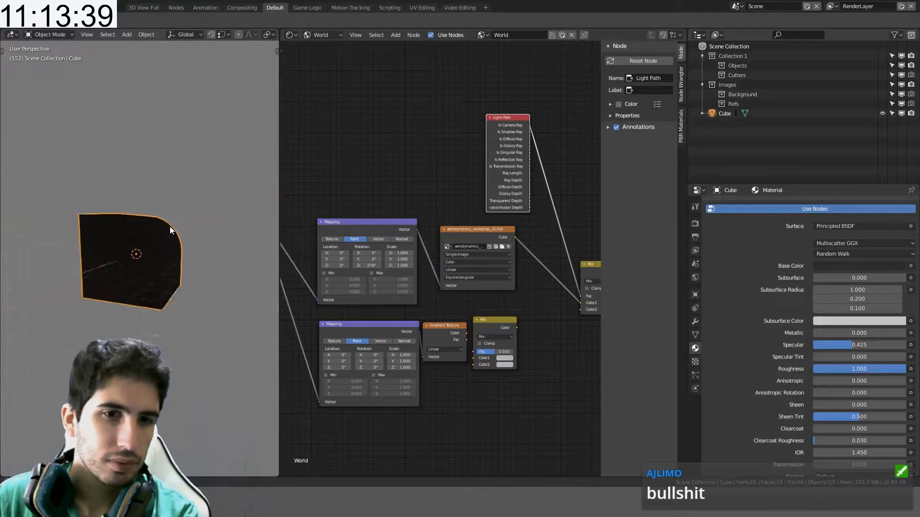
middle_click_drag(171, 230, 291, 263)
scroll(160, 304, "up", 3)
scroll(402, 257, "up", 1)
- Examine the World node tree from the Texture Coordinate node through both Mapping branches to the World Output
middle_click_drag(401, 257, 449, 249)
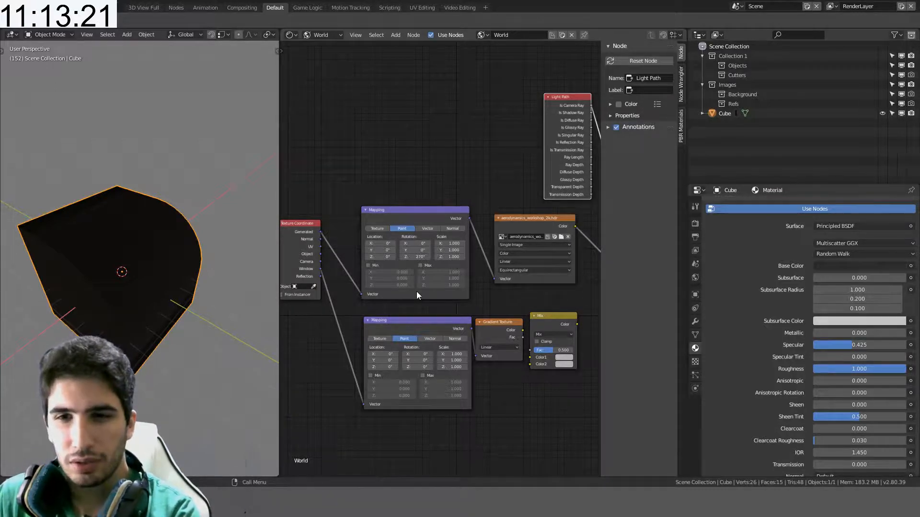
middle_click_drag(519, 302, 407, 294)
scroll(479, 264, "up", 3)
middle_click_drag(479, 264, 418, 287)
scroll(432, 273, "up", 3)
middle_click_drag(465, 223, 376, 253)
scroll(446, 249, "down", 2)
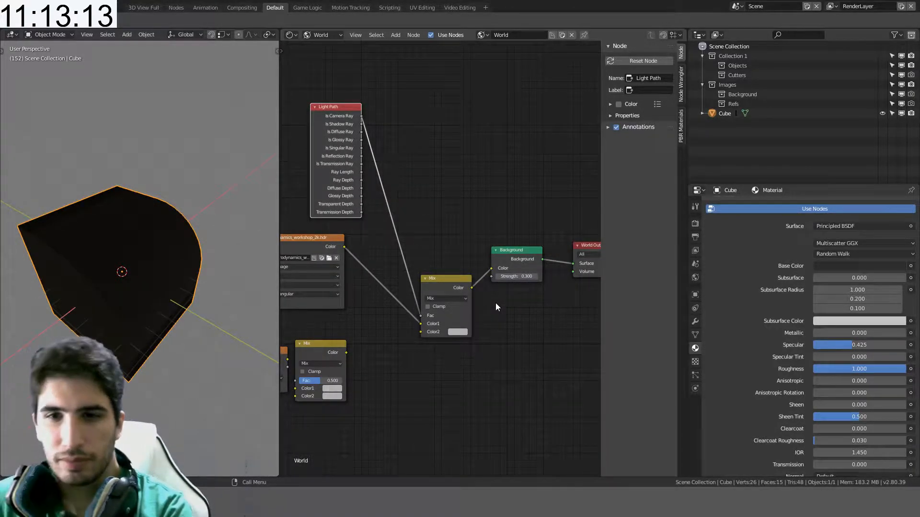
scroll(496, 303, "down", 5)
middle_click_drag(356, 339, 435, 285)
scroll(507, 290, "up", 4)
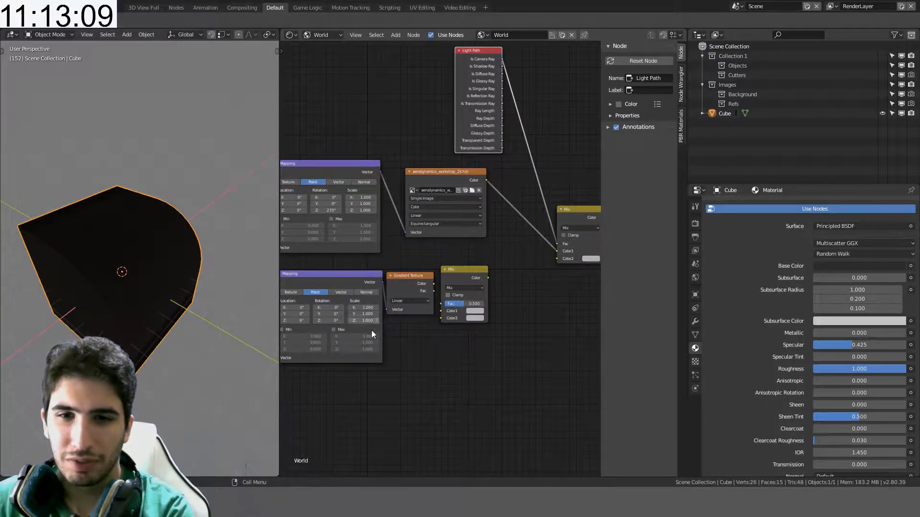
middle_click_drag(485, 282, 482, 321)
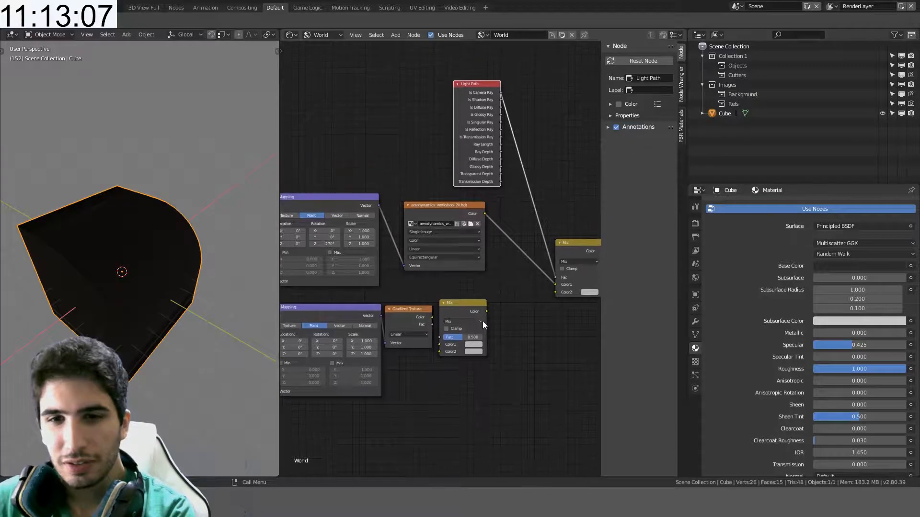
- Move the Mix node beside the Gradient Texture slightly away and connect the gradient's Color output to its Fac input
scroll(507, 357, "up", 4)
middle_click_drag(507, 358, 479, 310)
scroll(449, 284, "up", 1)
scroll(449, 285, "up", 2)
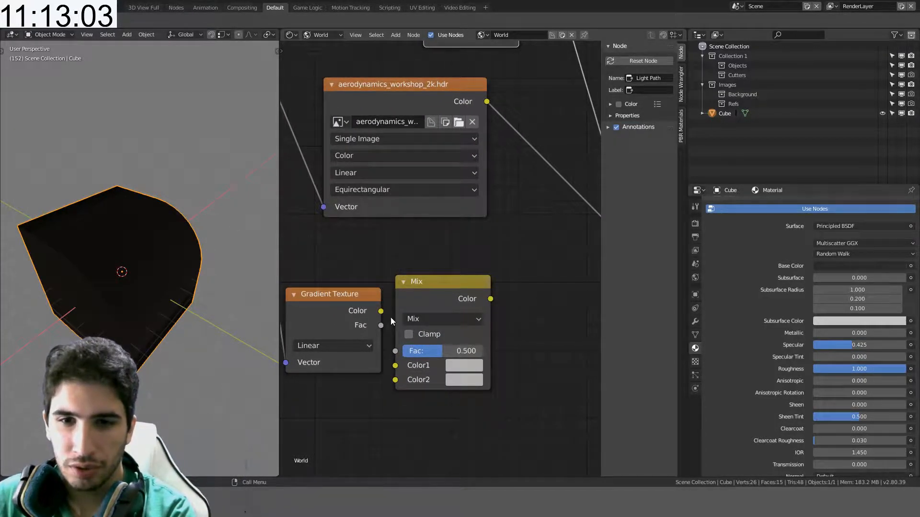
left_click_drag(381, 312, 400, 359)
left_click_drag(391, 286, 431, 351)
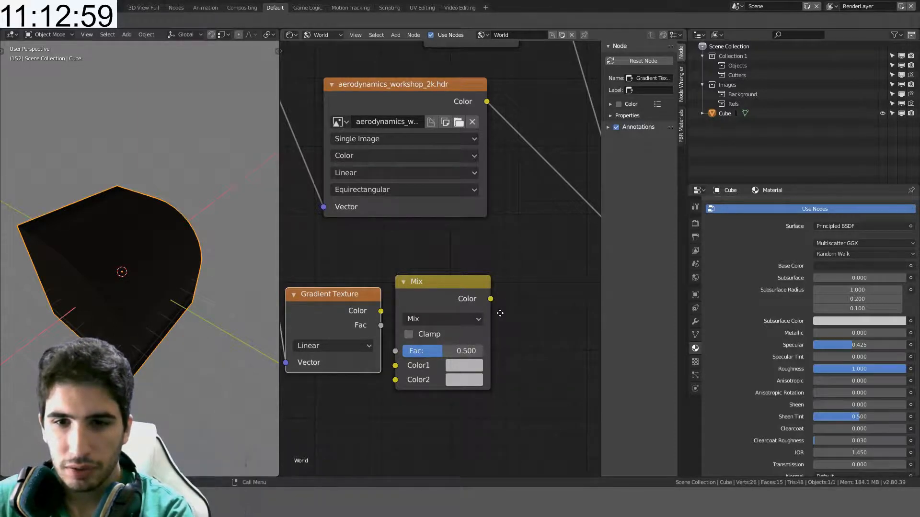
middle_click_drag(498, 312, 478, 313)
left_click_drag(360, 311, 374, 352)
left_click_drag(405, 293, 431, 290)
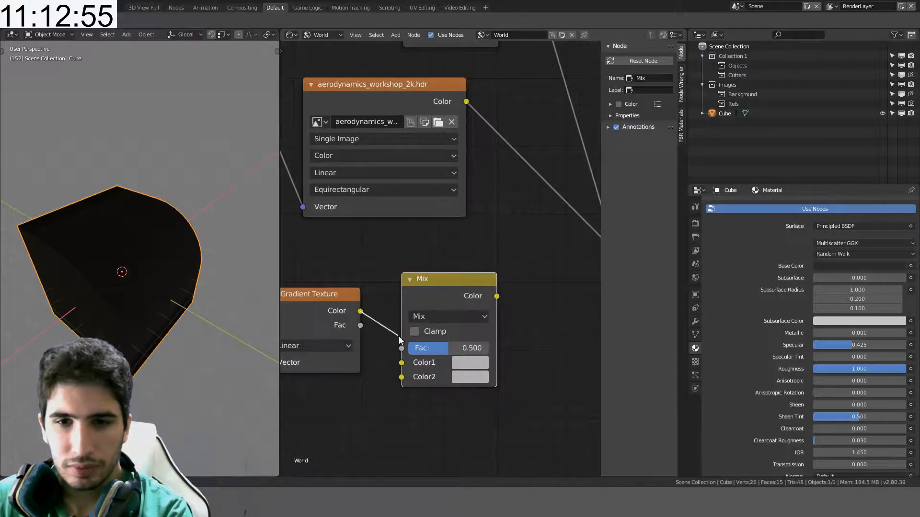
- Connect the gradient's Mix node Color output to the Color2 input of the final Mix node
scroll(403, 350, "down", 2)
middle_click_drag(481, 318, 433, 313)
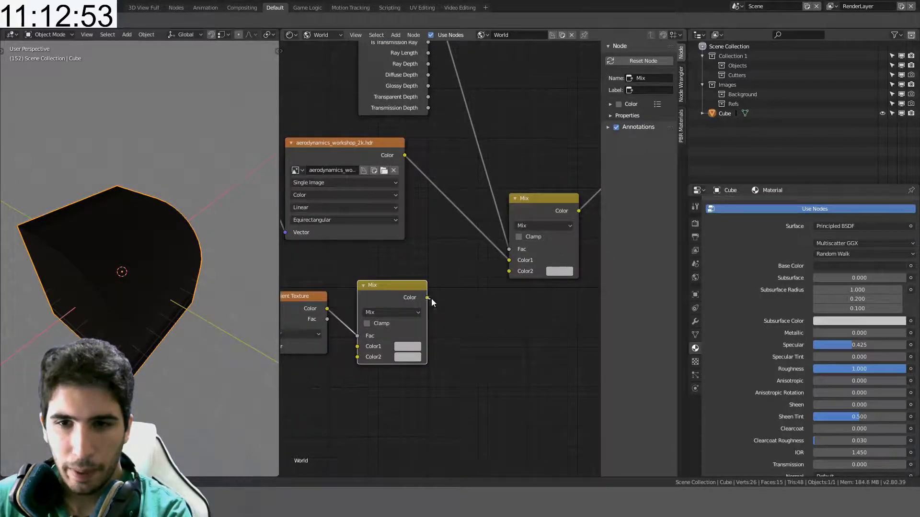
left_click_drag(428, 297, 515, 275)
- Set Color2 of the gradient's Mix node to red and open its Color1 for editing
left_click(405, 359)
left_click(437, 283)
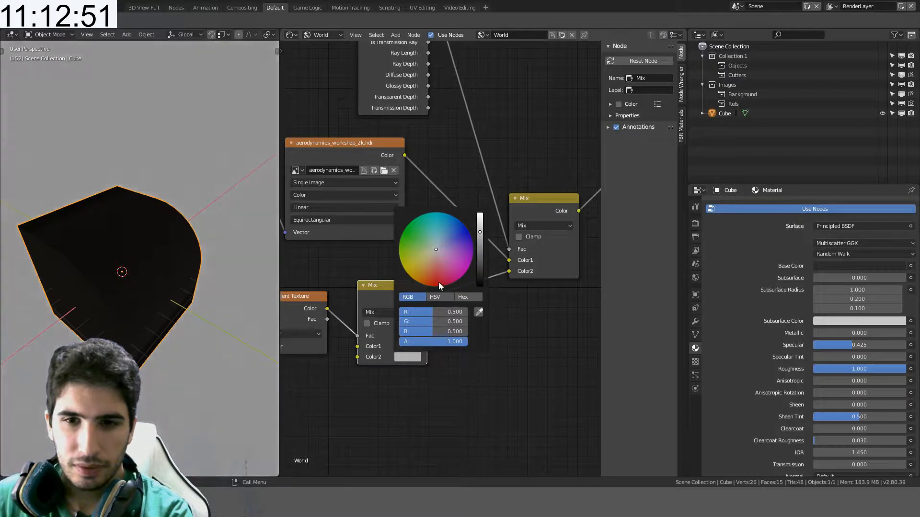
left_click(408, 346)
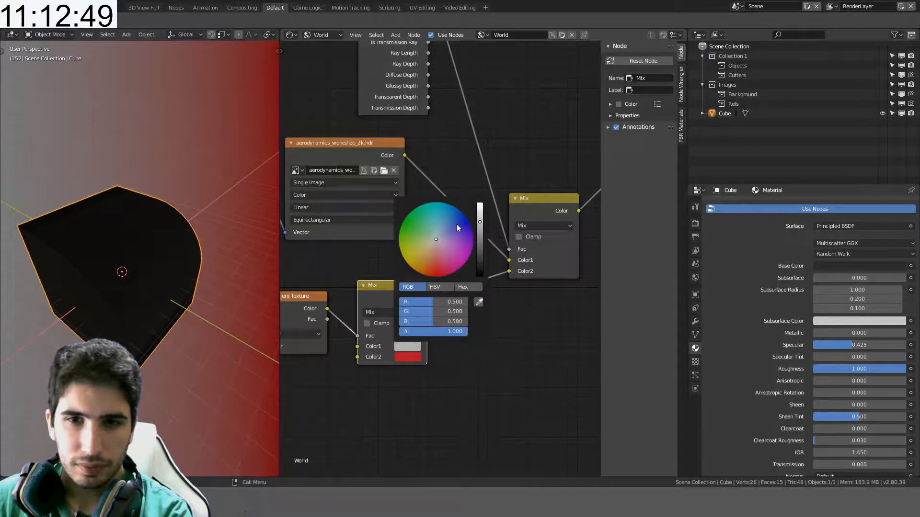
- Set Color1 of the Mix node fed by the Gradient Texture to a saturated blue
left_click(469, 225)
middle_click_drag(200, 274, 145, 298)
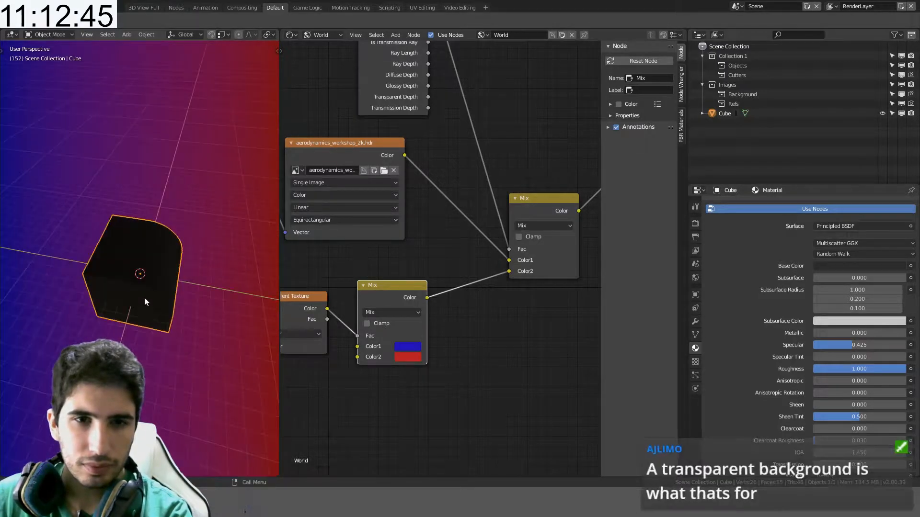
scroll(163, 284, "up", 4)
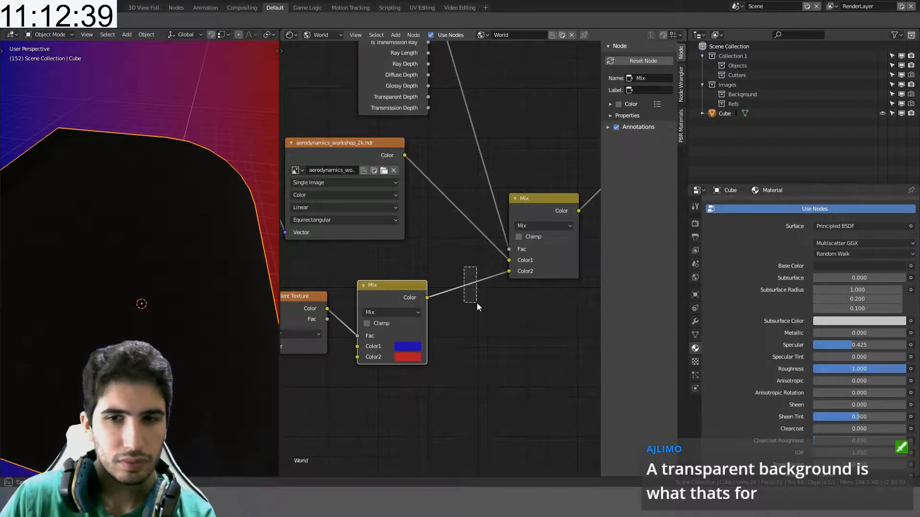
- Disconnect the gradient's Mix node from the Color2 input of the final Mix node
mouse_move(507, 272)
left_mouse_down()
mouse_move(492, 281)
mouse_move(501, 284)
left_mouse_up()
scroll(500, 280, "down", 4)
scroll(231, 296, "down", 8)
middle_click_drag(232, 295, 180, 250)
scroll(180, 250, "up", 2)
scroll(180, 250, "up", 1)
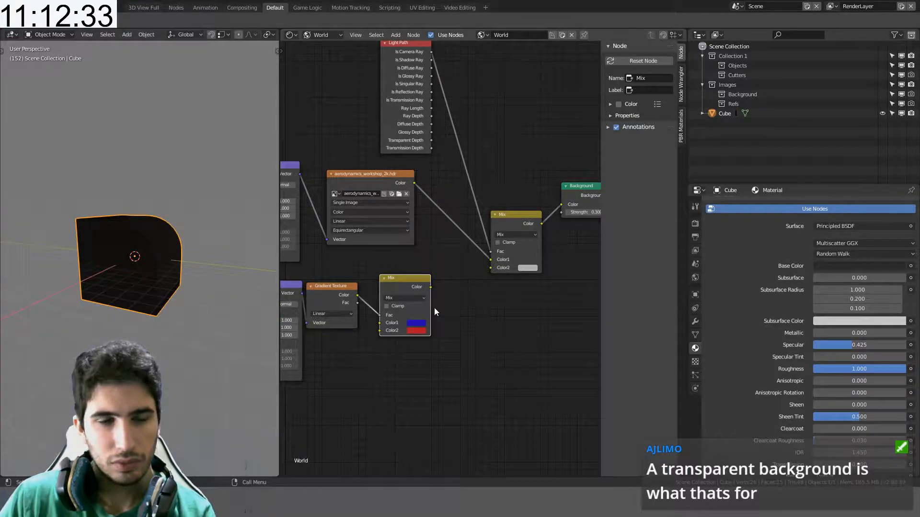
middle_click_drag(433, 311, 446, 320)
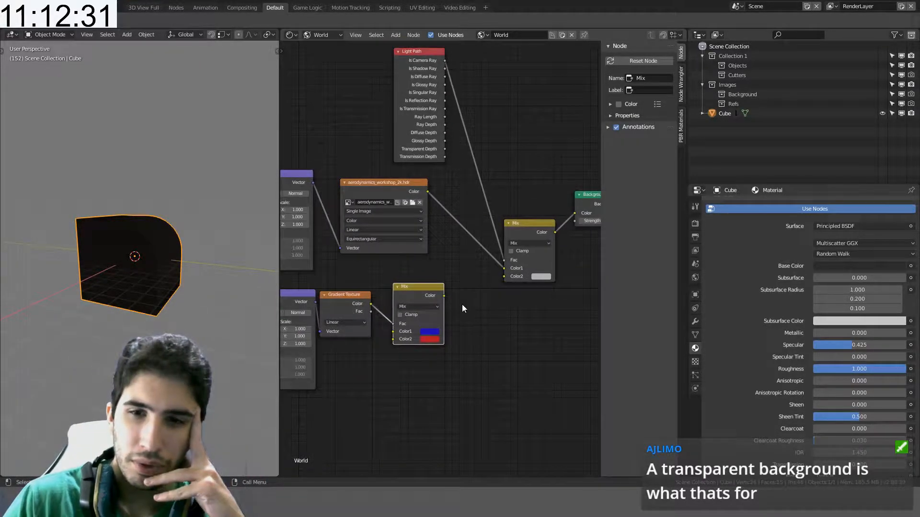
- Darken both colors of the gradient's Mix node to black and try feeding it into Color2 of the final Mix node
left_click(429, 331)
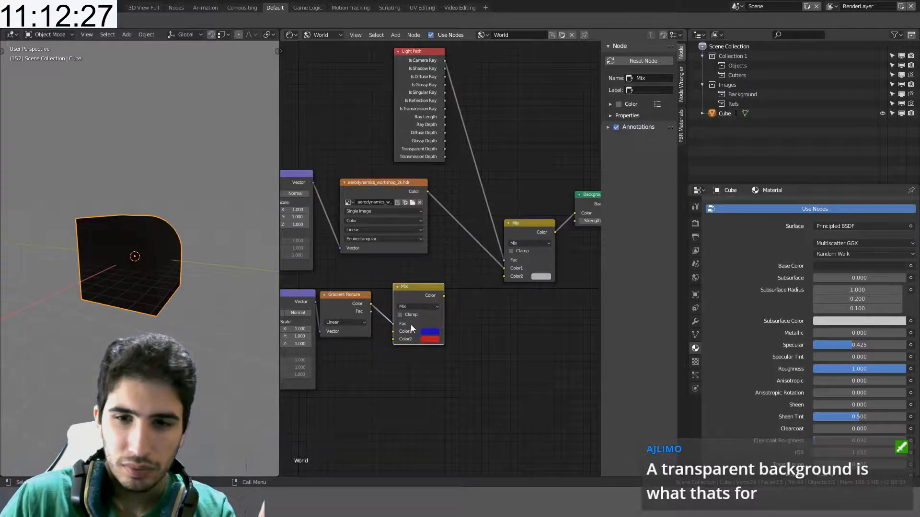
left_click(430, 332)
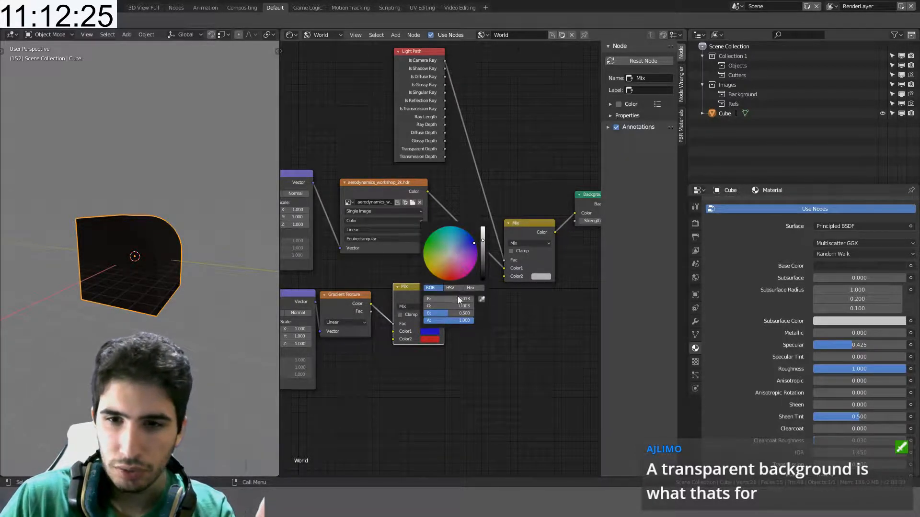
left_click_drag(480, 270, 482, 282)
left_click(423, 341)
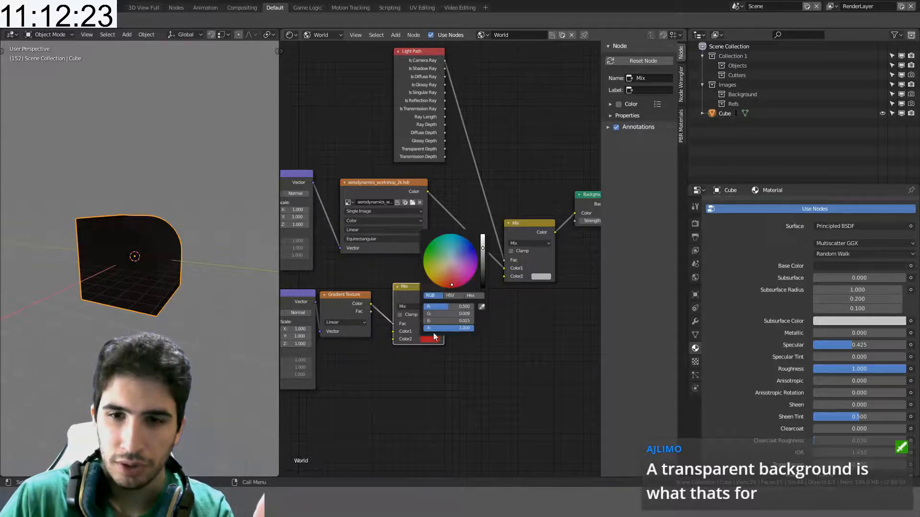
left_click_drag(482, 248, 504, 277)
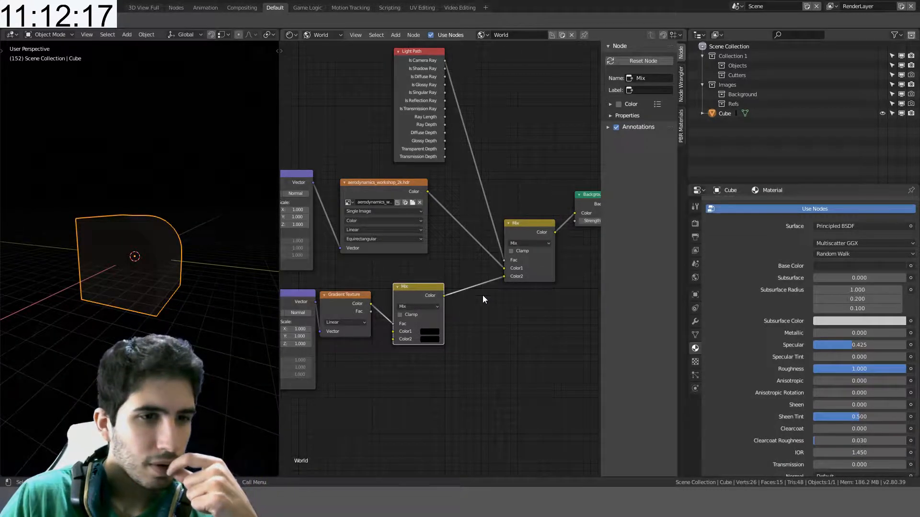
left_click_drag(504, 277, 455, 287)
- Preview the Gradient Texture node directly as the world background
middle_click_drag(463, 324, 514, 314)
scroll(453, 352, "up", 2)
left_click(384, 306)
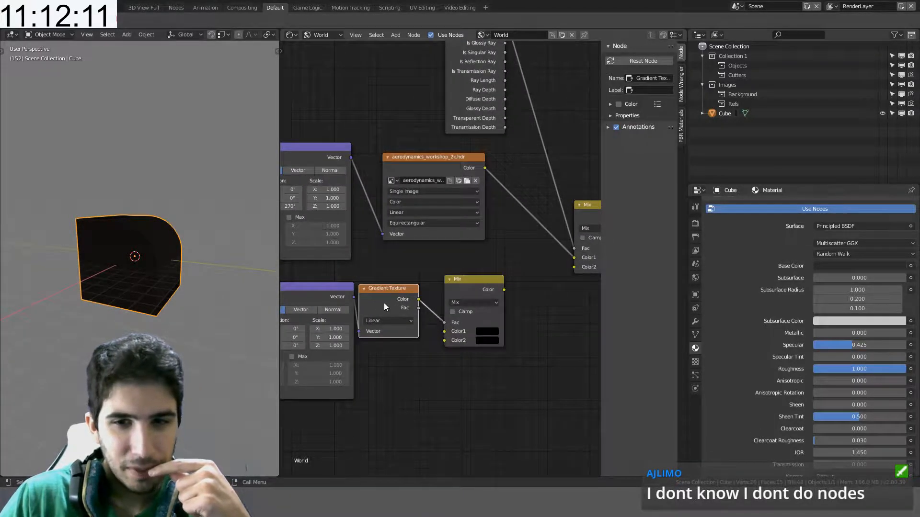
left_click(386, 300, "ctrl+shift")
scroll(429, 317, "down", 6)
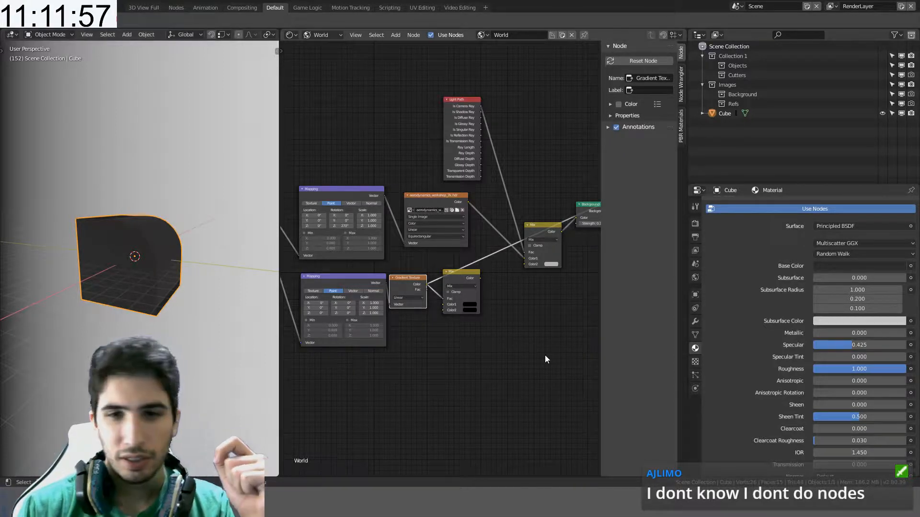
scroll(446, 342, "up", 2)
scroll(522, 376, "up", 2)
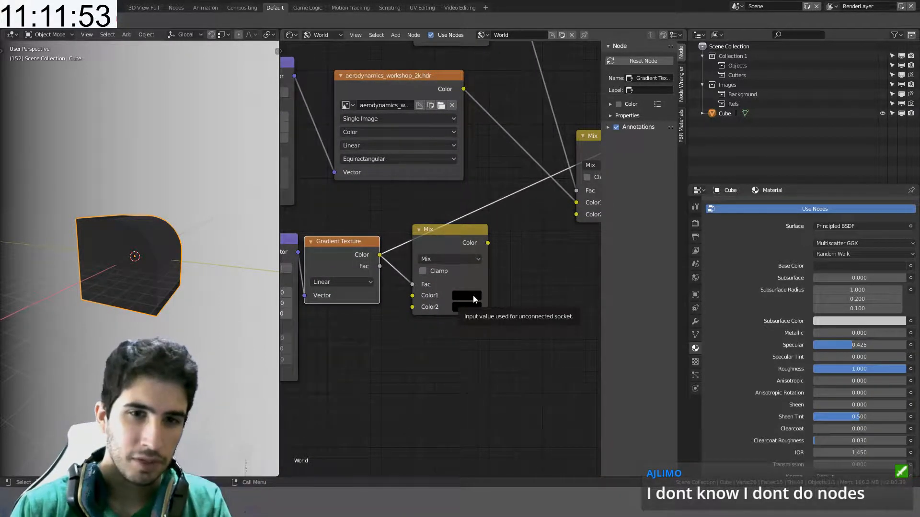
- Set Color1 of the gradient's Mix node to bright blue and preview that Mix node as the world background
left_click(468, 297)
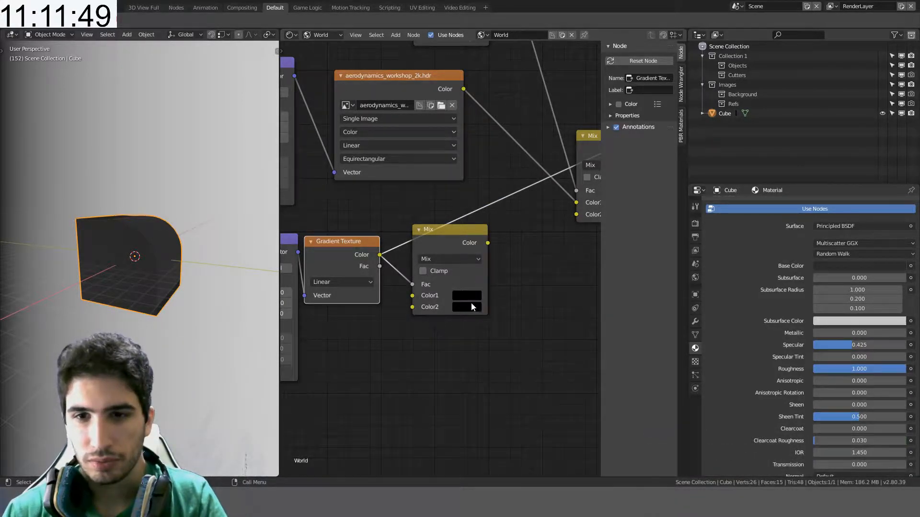
left_click(469, 297)
left_click_drag(543, 166, 544, 152)
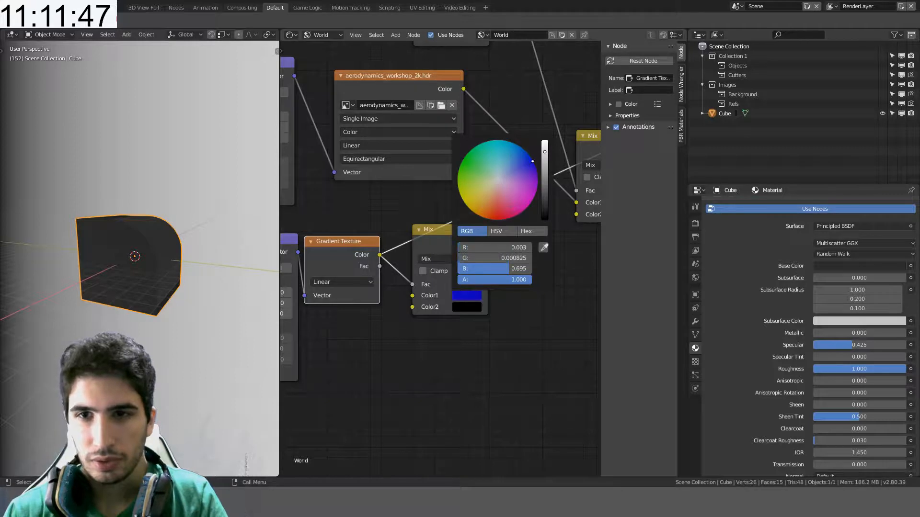
left_click(473, 234)
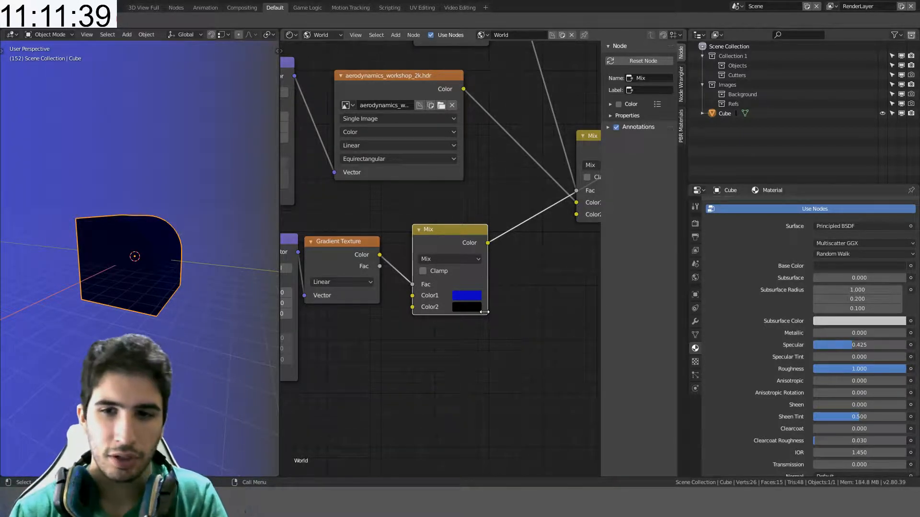
- Set Color2 of the gradient's Mix node to a saturated green
left_click(462, 308)
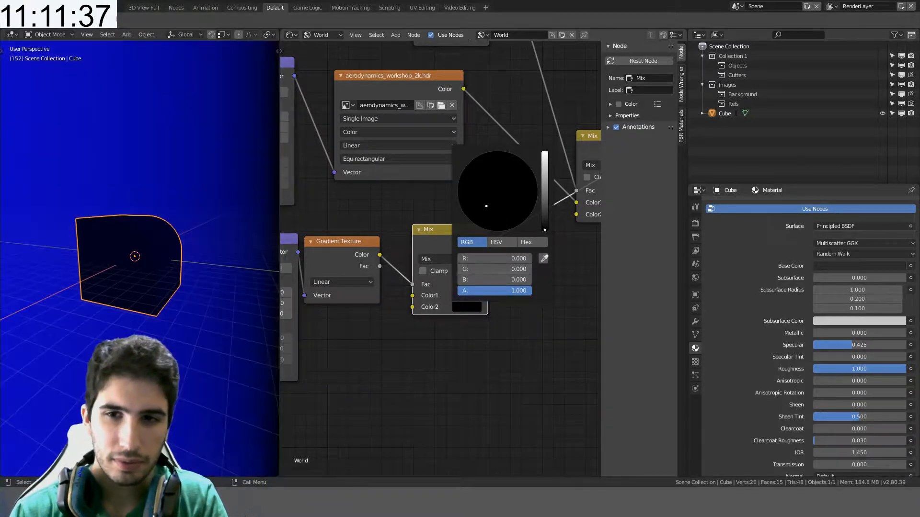
left_click_drag(545, 207, 543, 192)
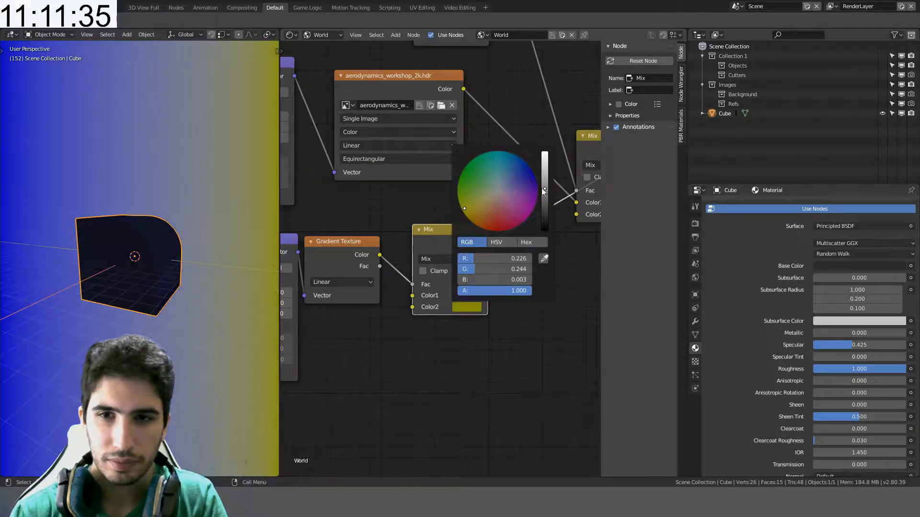
left_click(467, 169)
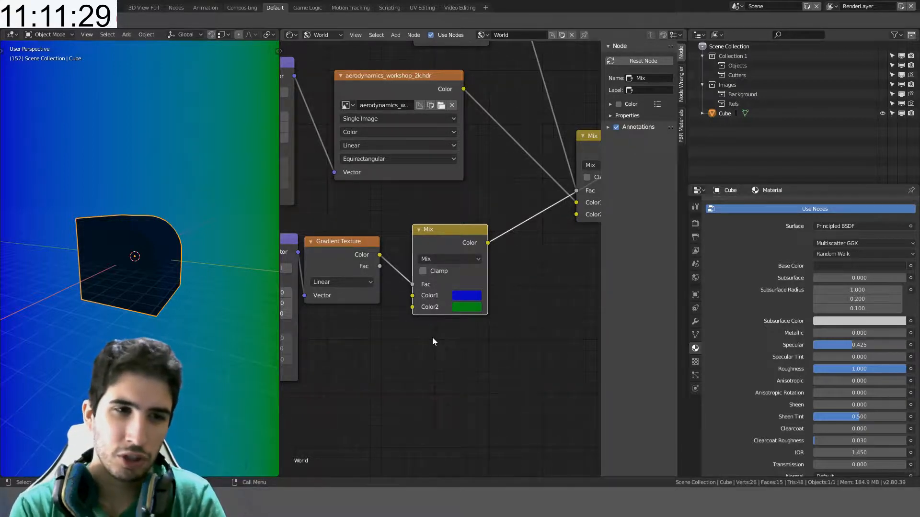
scroll(432, 337, "down", 4)
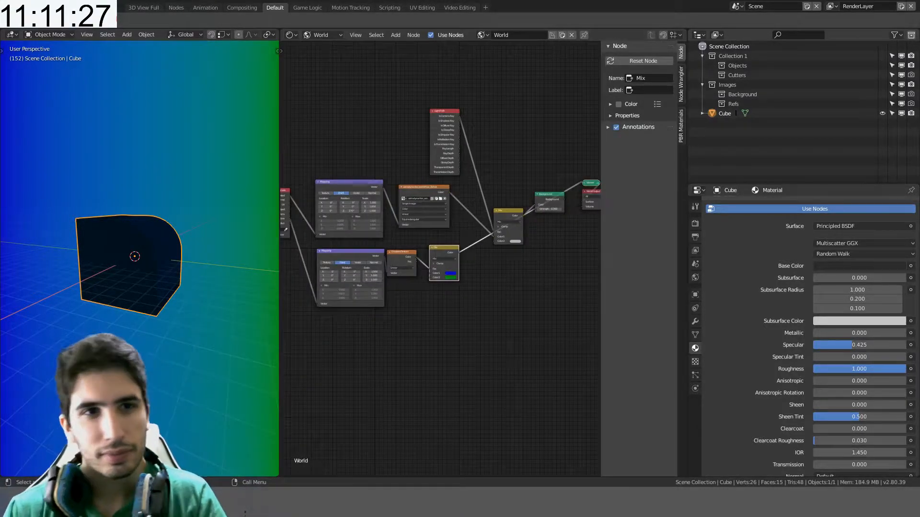
- Open the recent file Tarrasque.blend
left_click(20, 8)
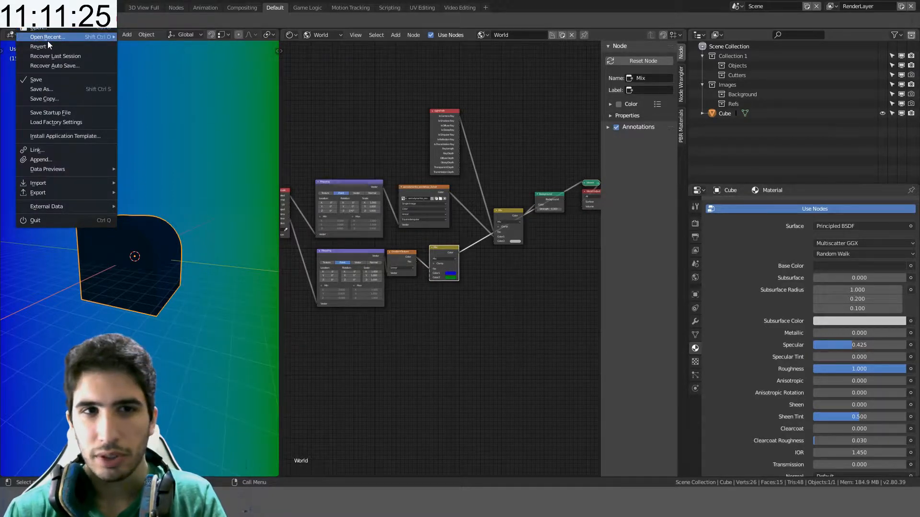
mouse_move(47, 40)
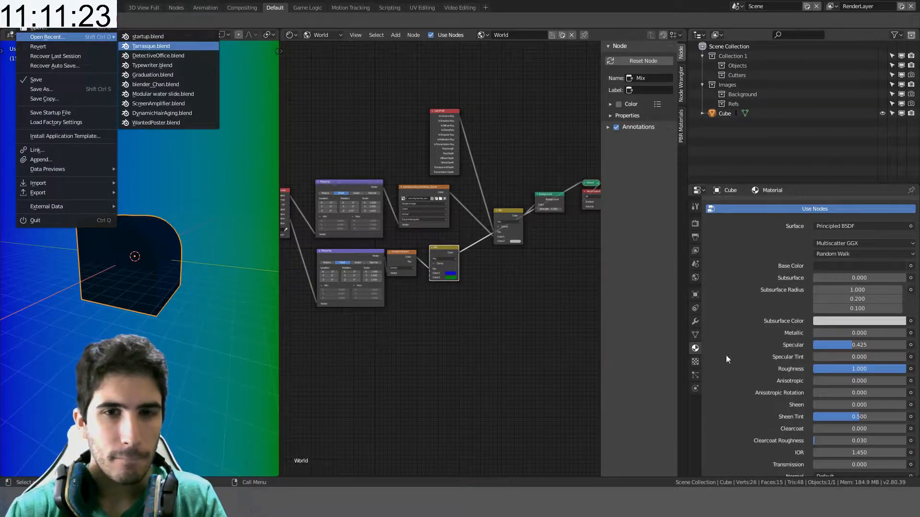
left_click(175, 46)
middle_click_drag(457, 272, 503, 275)
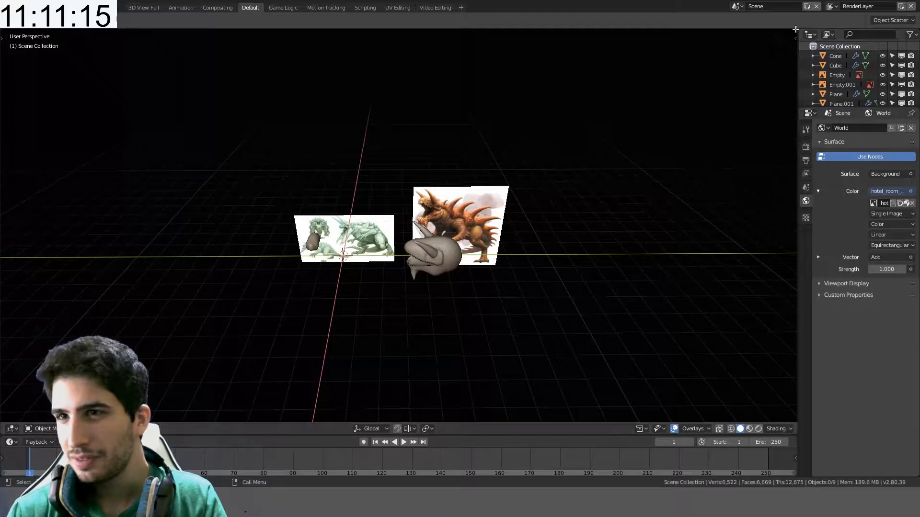
- Split the 3D viewport in two and show the scene's compositing nodes in the new area
left_click_drag(794, 36, 454, 91)
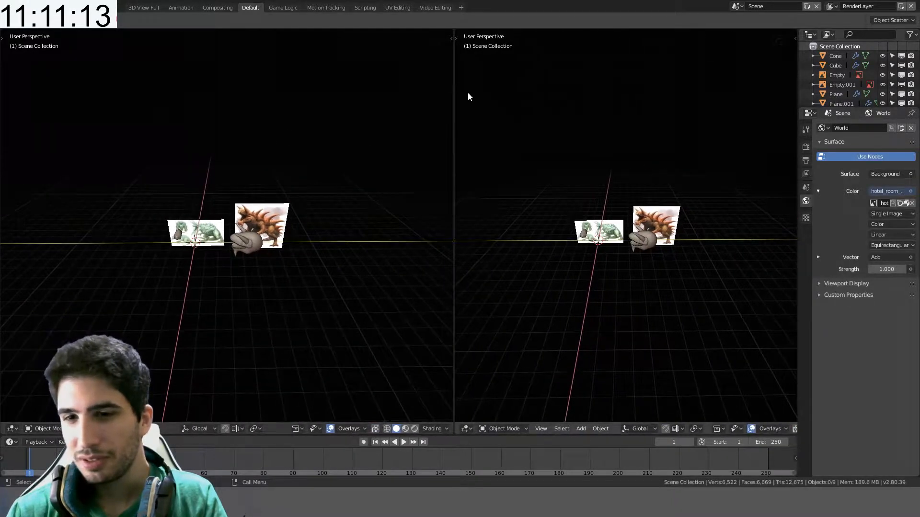
key("shift+F3")
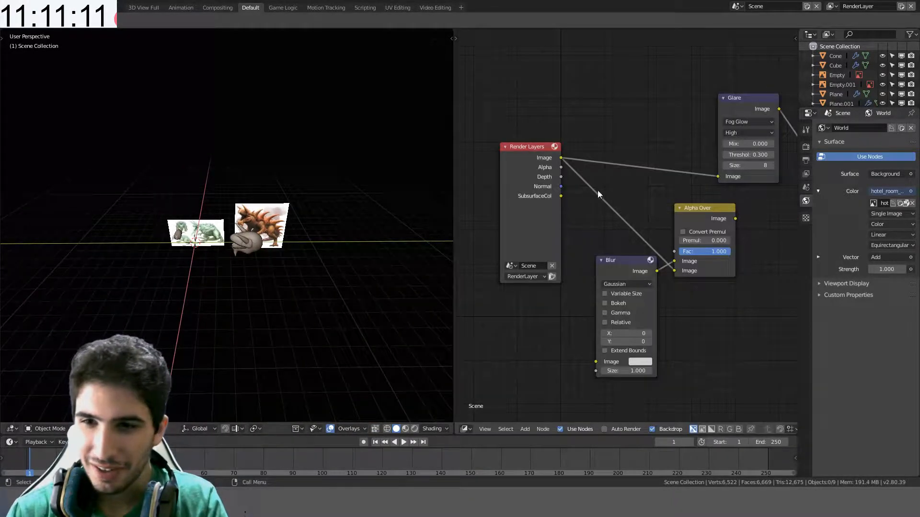
key("shift+F3")
key("shift+F3")
key("shift+F3")
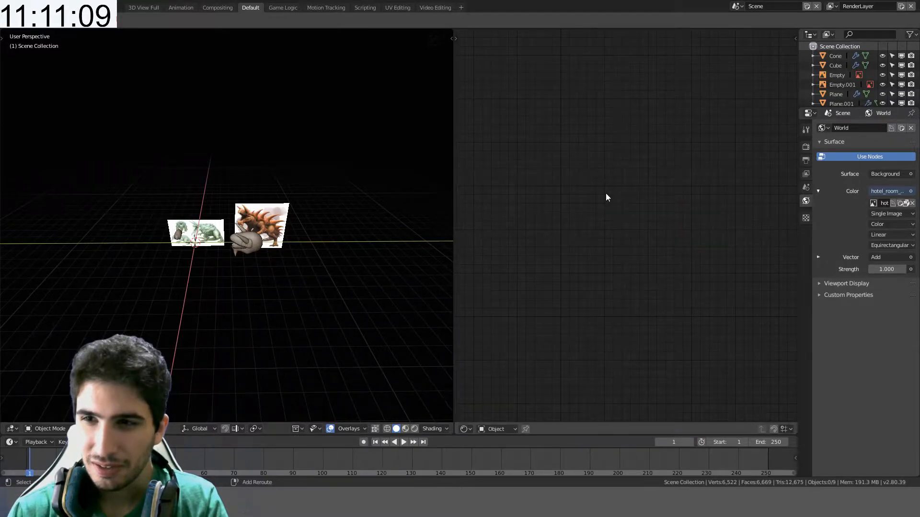
middle_click_drag(605, 193, 567, 235)
scroll(694, 235, "down", 2)
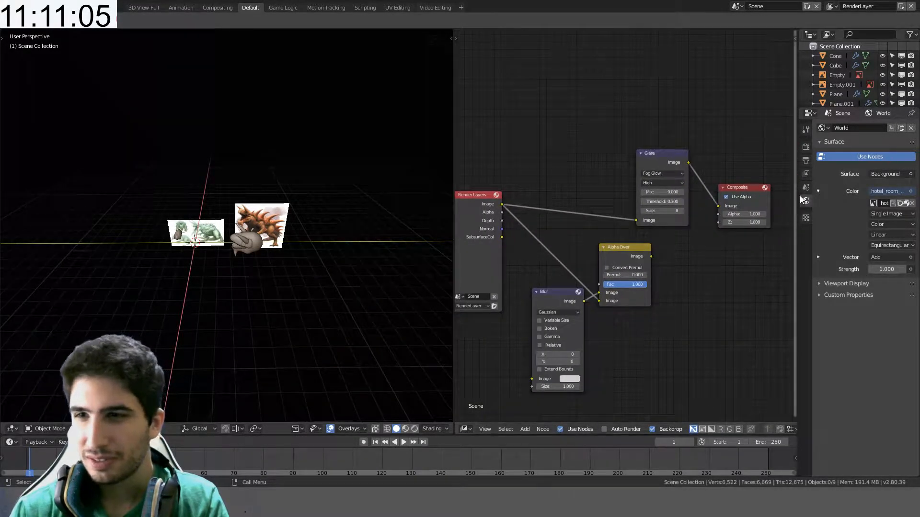
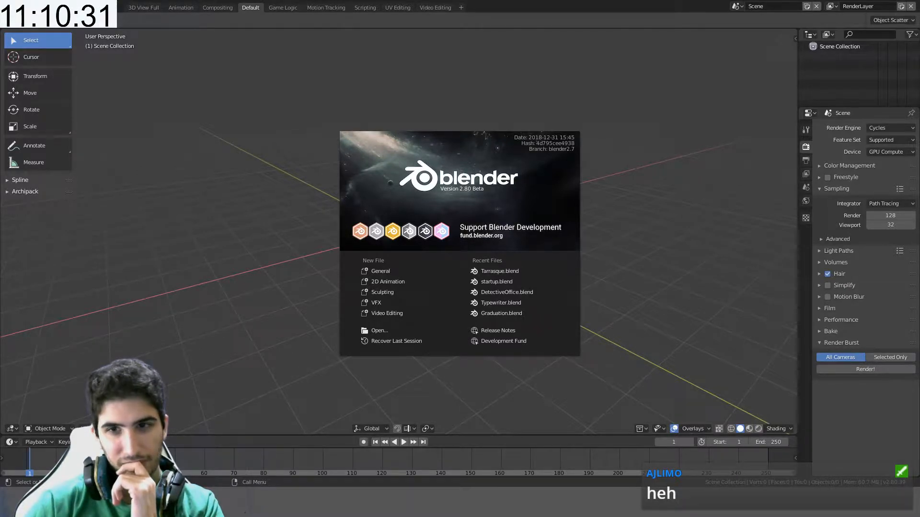
- Reopen Tarrasque.blend and view the creature head beside its reference images from several angles
left_click(516, 272)
scroll(479, 282, "up", 5)
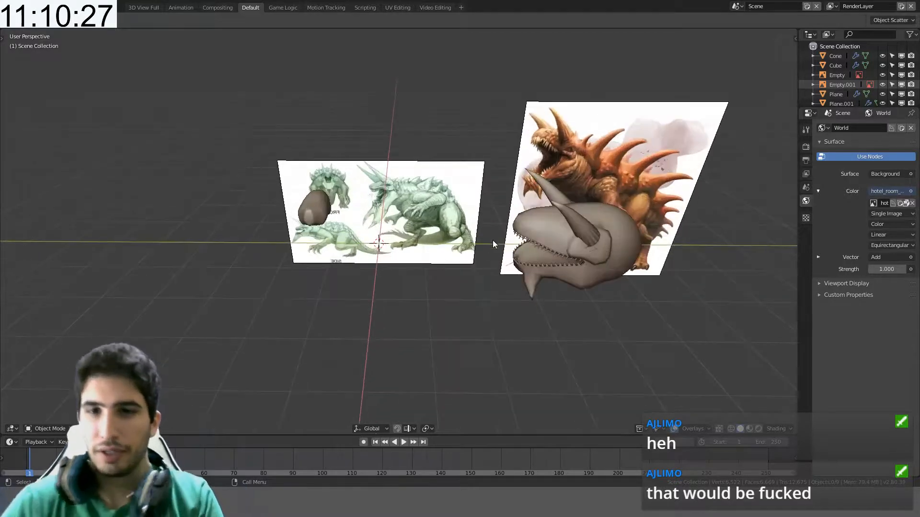
middle_click_drag(480, 234, 318, 166)
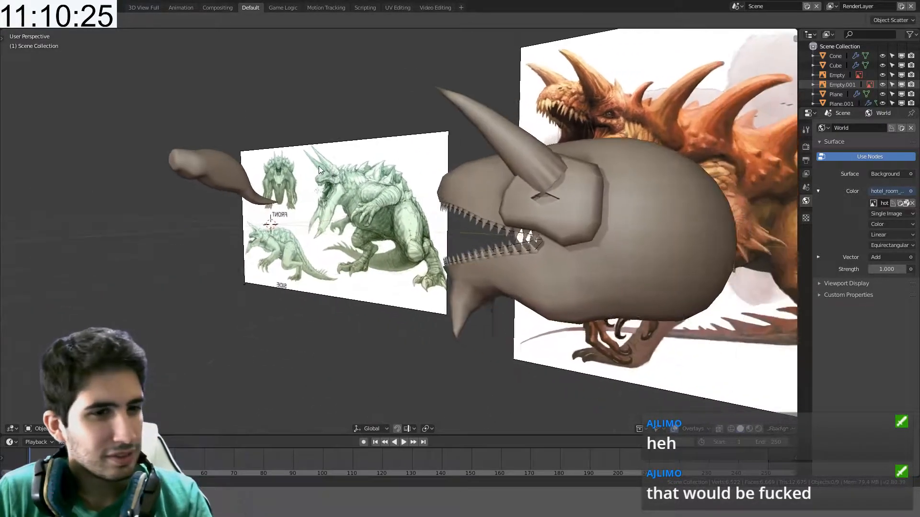
scroll(320, 177, "down", 3)
middle_click_drag(383, 206, 492, 225)
middle_click_drag(642, 228, 590, 235, "shift")
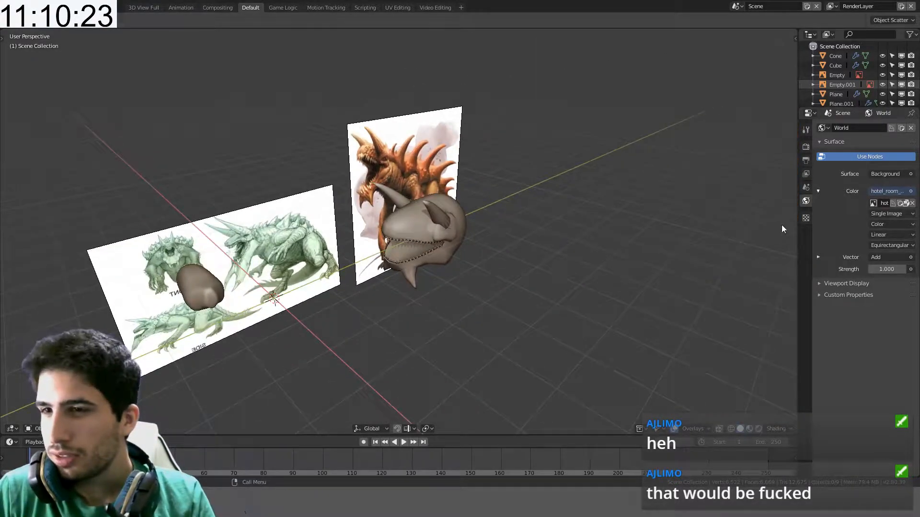
- Turn on the Screencast Keys display in the 3D viewport
key("n")
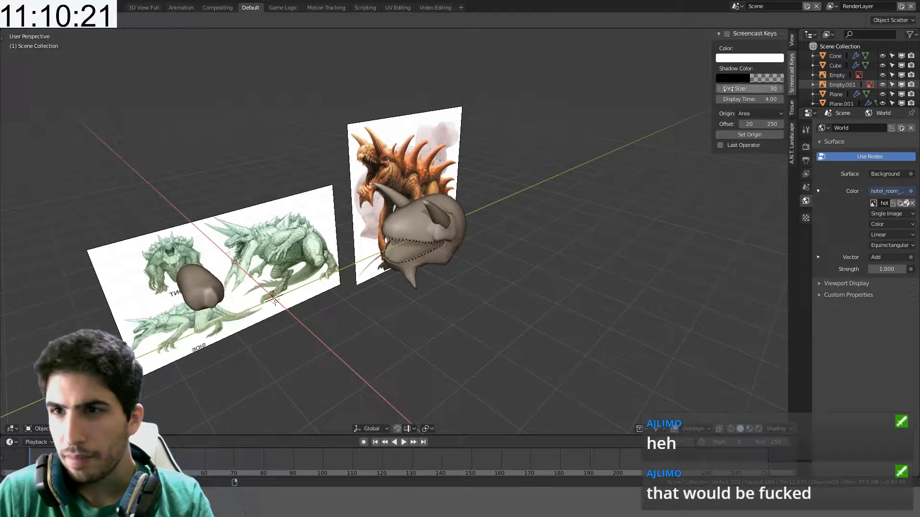
middle_click_drag(622, 77, 449, 241)
key("n")
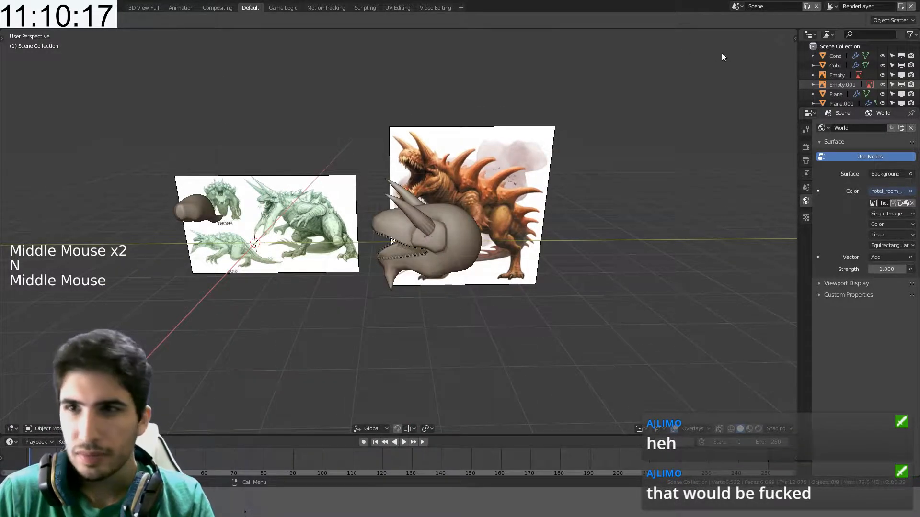
- In a temporary compositor area beside the viewport, cut and relink the Render Layers Image output to the Glare node's Image input
left_click_drag(796, 31, 474, 89)
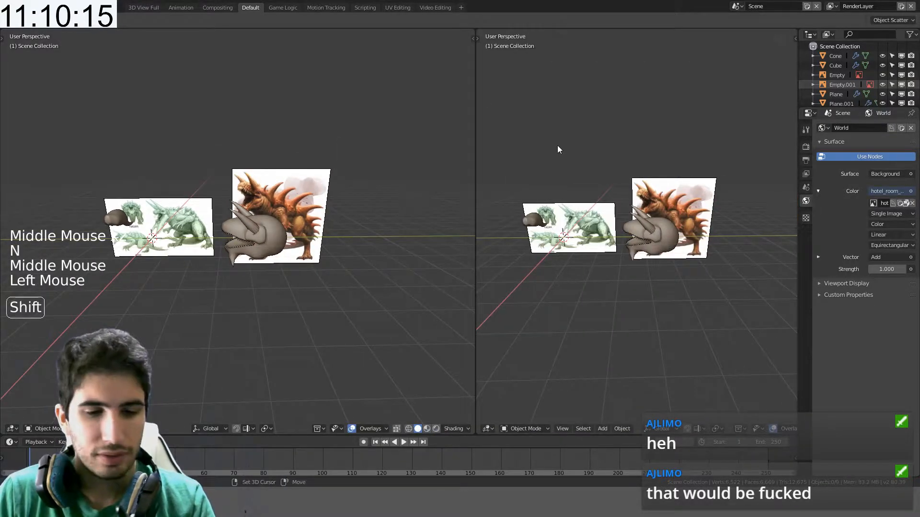
key("shift+F3")
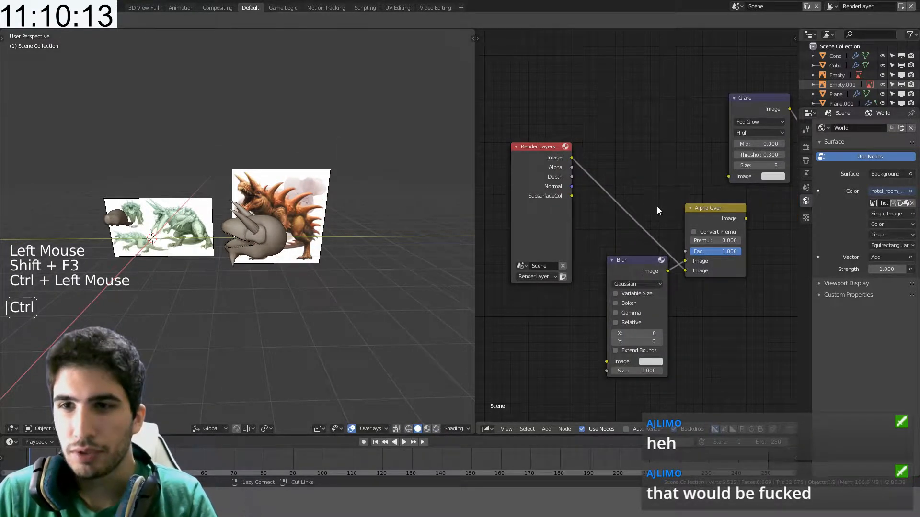
left_click_drag(573, 158, 688, 167)
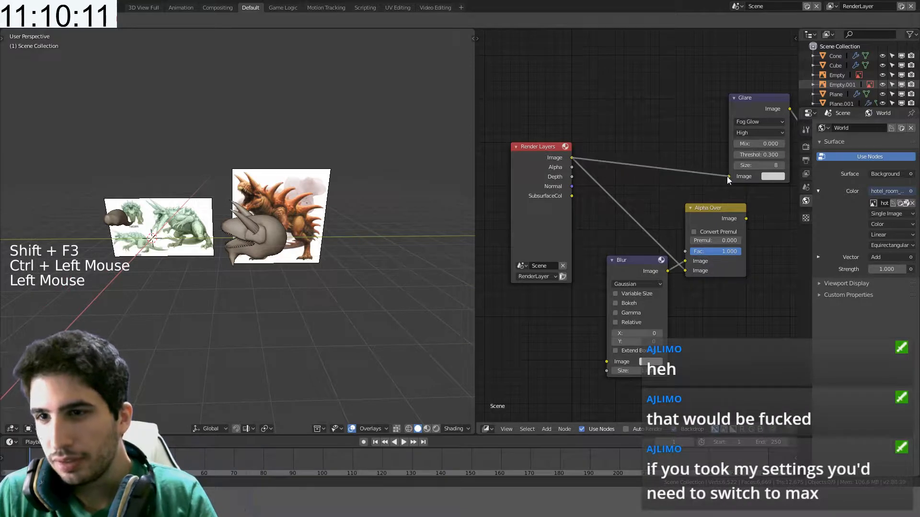
left_click_drag(472, 31, 574, 52)
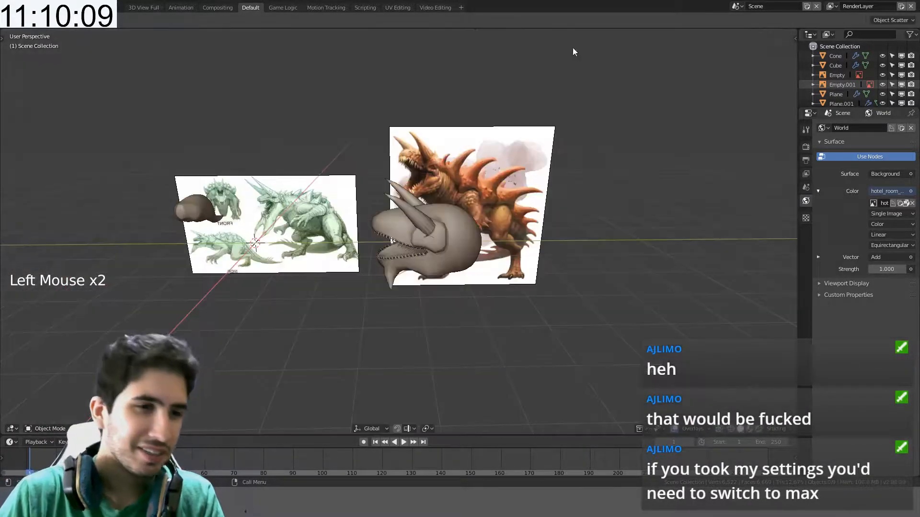
- Select the creature's head mesh in front of the reference image and enter Edit Mode
scroll(434, 161, "up", 3)
middle_click_drag(434, 161, 383, 156)
scroll(383, 156, "down", 2)
scroll(384, 157, "up", 2)
middle_click_drag(332, 180, 536, 195, "shift")
middle_click_drag(467, 209, 415, 294)
scroll(396, 267, "up", 3)
middle_click_drag(265, 126, 287, 144, "shift")
middle_click_drag(287, 144, 256, 160)
middle_click_drag(450, 364, 420, 289)
left_click(428, 297)
key("Tab")
mouse_move(505, 309)
middle_mouse_down()
mouse_move(452, 349)
mouse_move(476, 388)
mouse_move(513, 372)
mouse_move(518, 322)
mouse_move(504, 289)
mouse_move(501, 194)
mouse_move(476, 329)
mouse_move(533, 332)
mouse_move(422, 288)
mouse_move(466, 292)
middle_mouse_up()
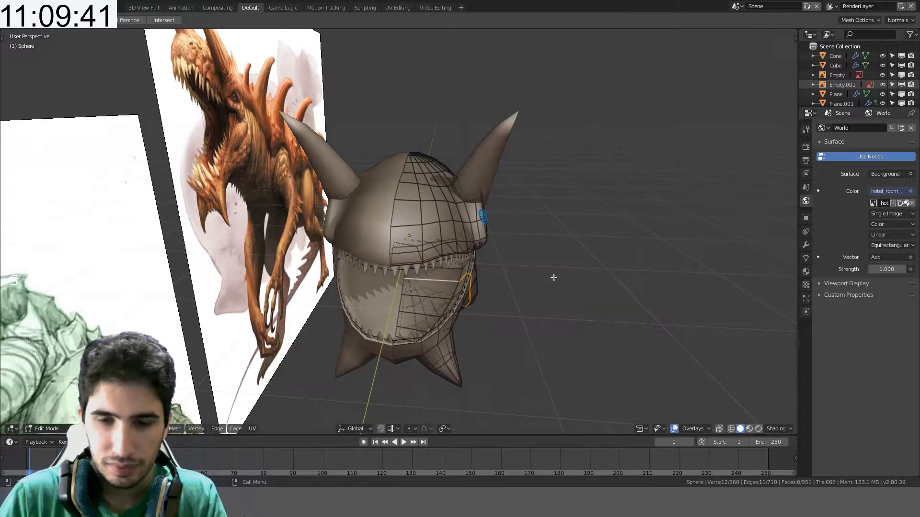
- Move the selected lower-jaw edge loop inward along X with proportional editing at size 1.10, and adjust its position once more
key("s")
key("x")
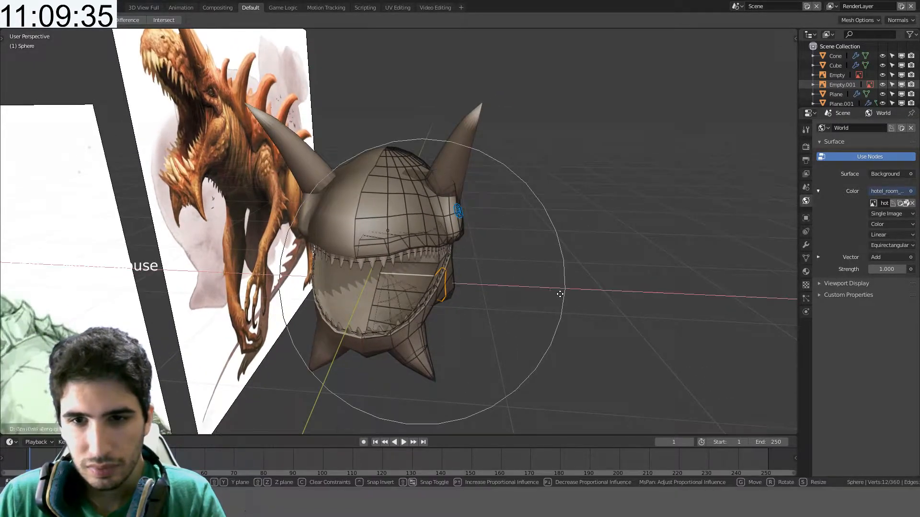
scroll(530, 294, "up", 4)
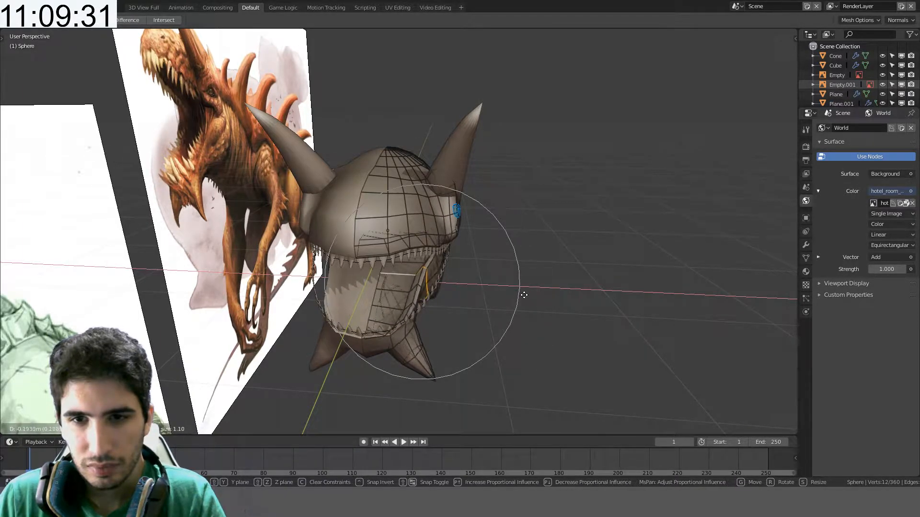
left_click(527, 296)
middle_click_drag(528, 295, 472, 300)
key("g")
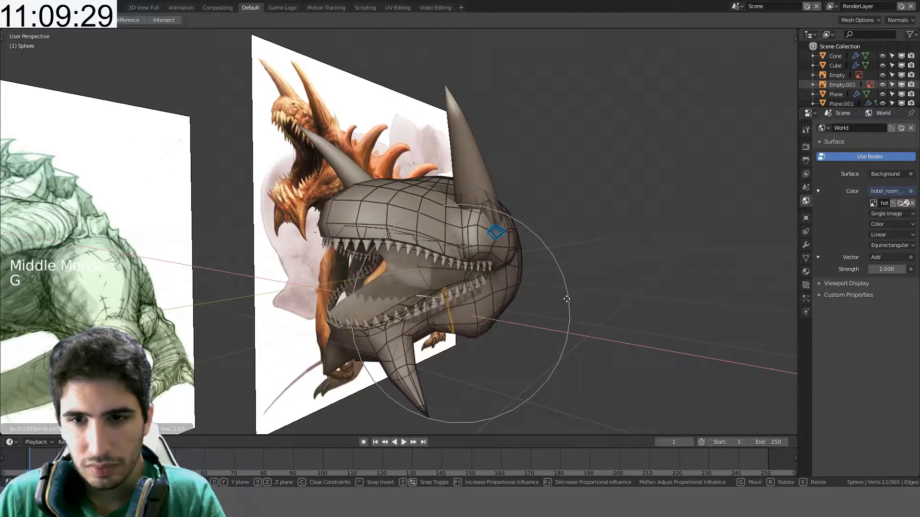
left_click(571, 300)
middle_click_drag(571, 299, 585, 327)
key("g")
key("x")
right_click(554, 321)
key("g")
key("x")
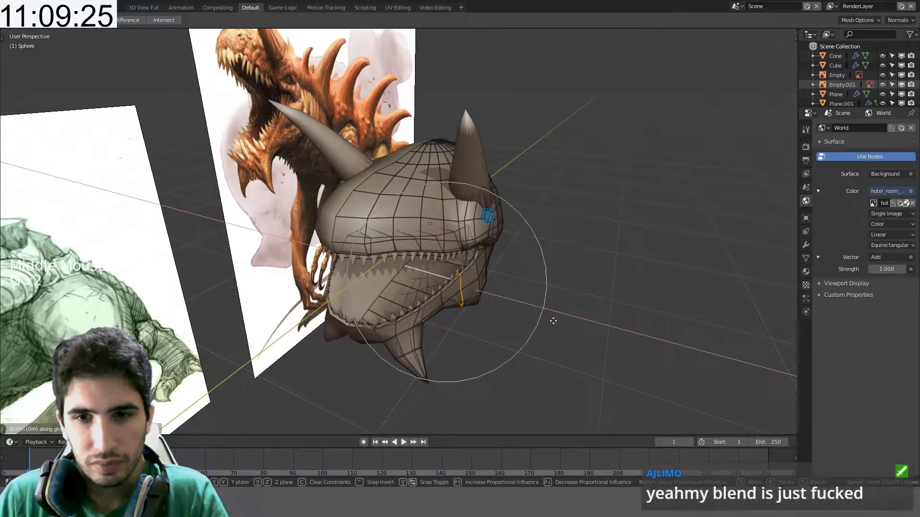
right_click(535, 318)
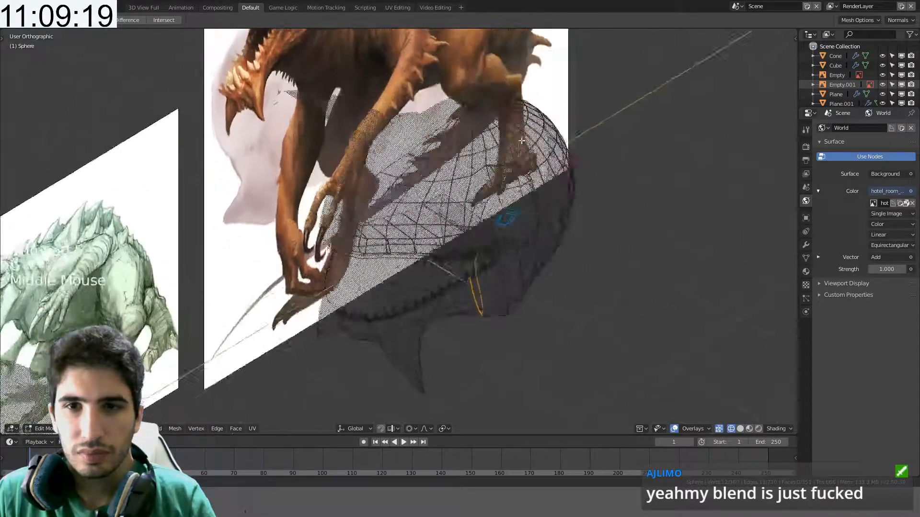
- Deselect the underside vertices of the lower-jaw edge loop, keeping its side and inner-mouth part selected
key("KP_5")
middle_click_drag(504, 308, 363, 240)
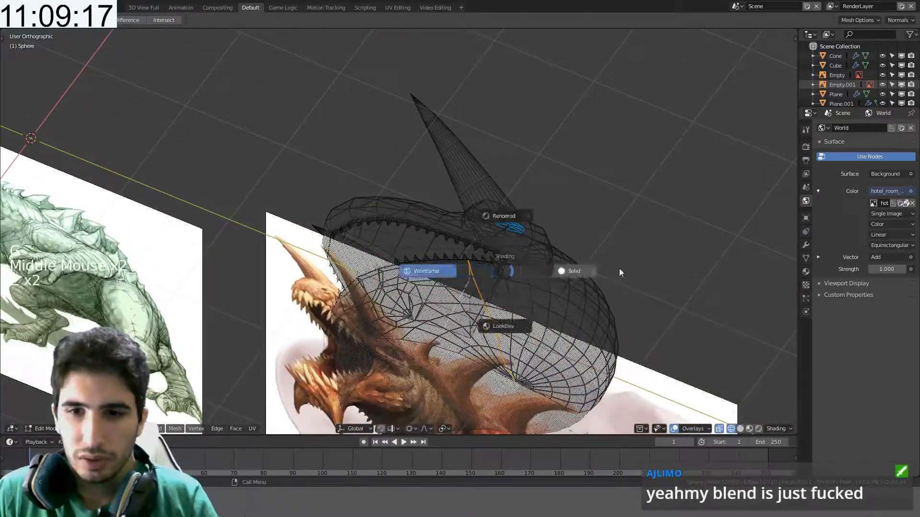
middle_click_drag(584, 317, 564, 236, "shift")
scroll(541, 246, "up", 3)
key("c")
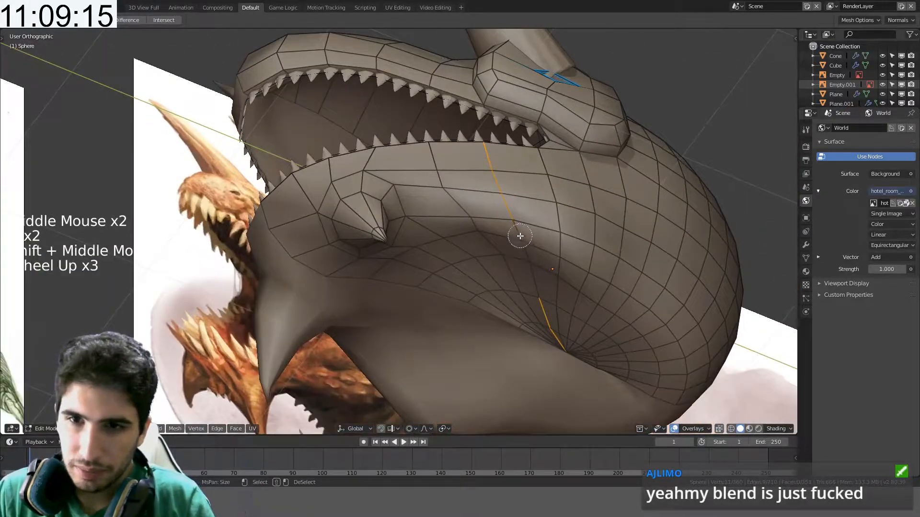
mouse_move(578, 378)
middle_mouse_down()
mouse_move(574, 304)
mouse_move(632, 366)
mouse_move(568, 346)
middle_mouse_up()
key("c")
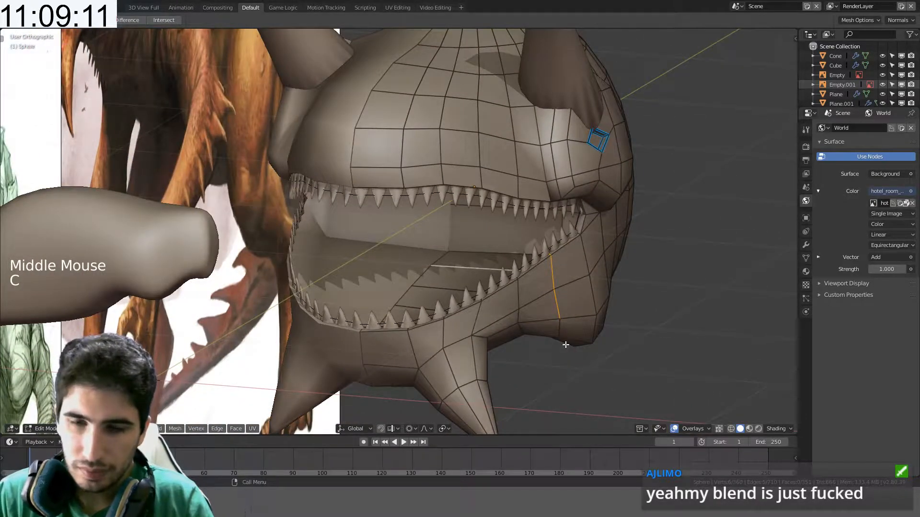
key("KP_7")
key("z")
key("g")
key("ctrl")
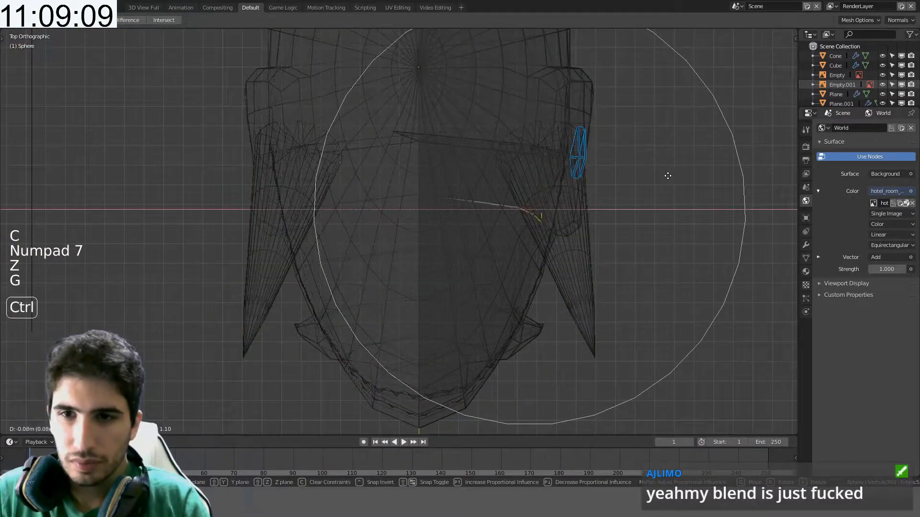
left_click(631, 203)
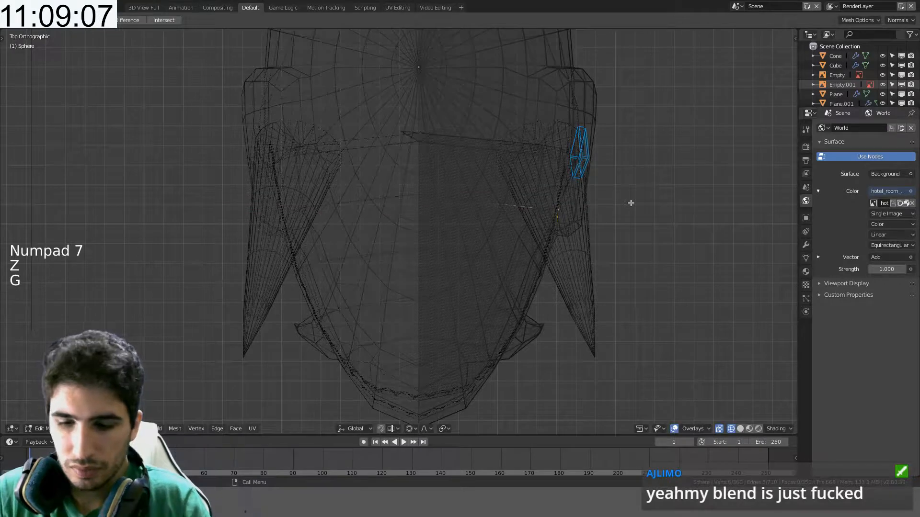
- In the orthographic top view, move the selected jaw vertices toward the head's centre with proportional editing, and return to Object Mode in solid shading
scroll(631, 203, "down", 3)
key("KP_7")
key("KP_5")
key("KP_5")
key("KP_5")
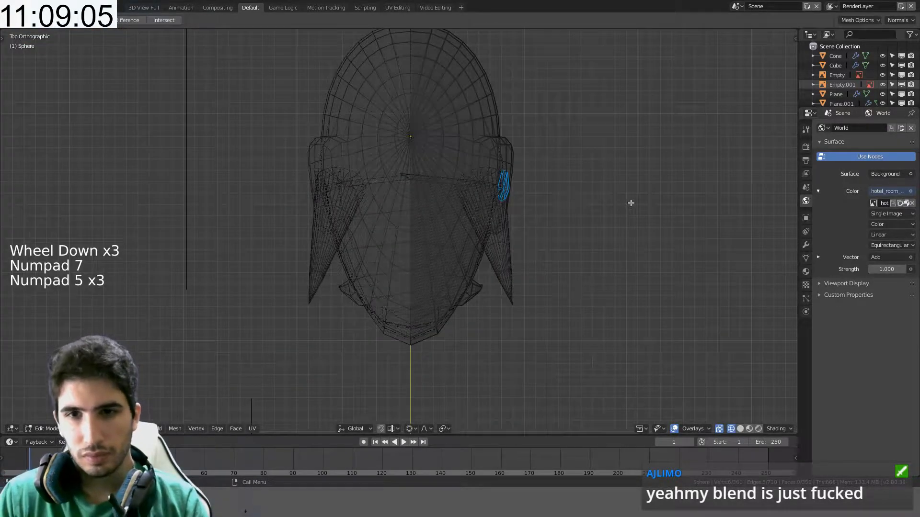
key("g")
key("ctrl")
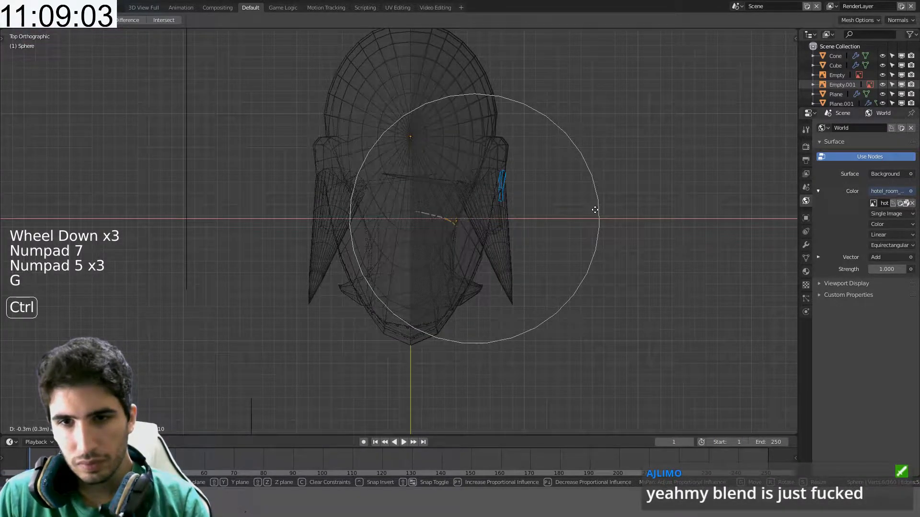
left_click(603, 210, "ctrl")
mouse_move(603, 210)
middle_mouse_down()
mouse_move(536, 240)
mouse_move(536, 211)
mouse_move(583, 235)
mouse_move(530, 207)
mouse_move(556, 218)
mouse_move(582, 256)
middle_mouse_up()
key("z")
left_click(599, 218)
scroll(515, 274, "up", 4)
key("Tab")
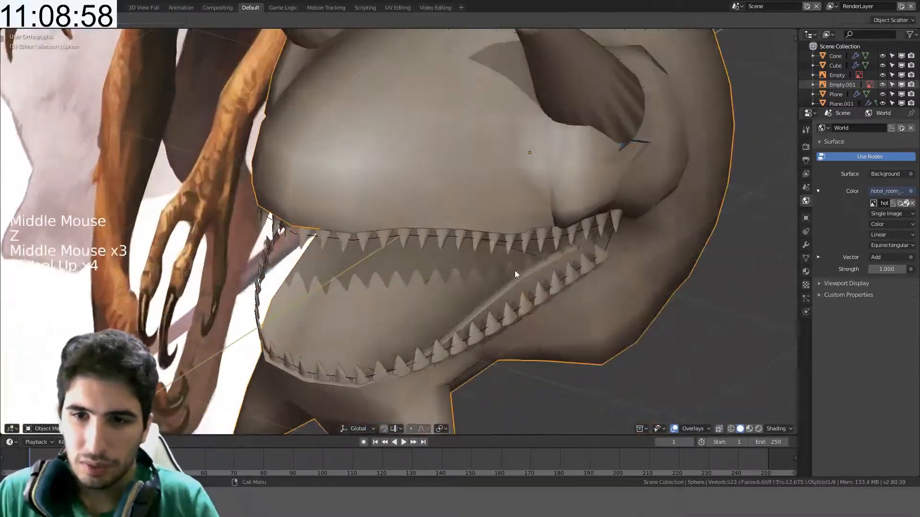
key("Tab")
left_click(533, 301)
scroll(538, 313, "down", 4)
scroll(525, 312, "up", 4)
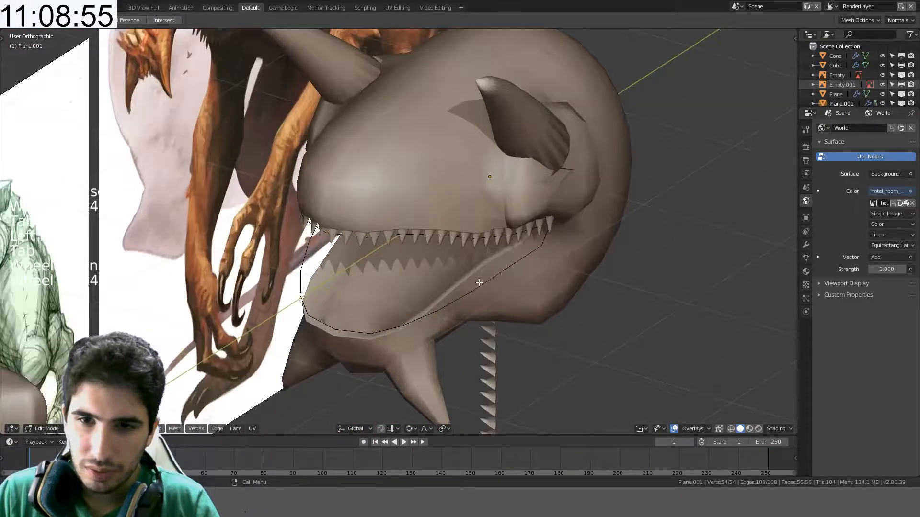
middle_click_drag(483, 286, 502, 287)
key("a")
key("Tab")
- Open the curve that guides the lower teeth for editing and select a control point on its side
left_click(474, 293)
left_click(469, 294)
left_click(468, 294)
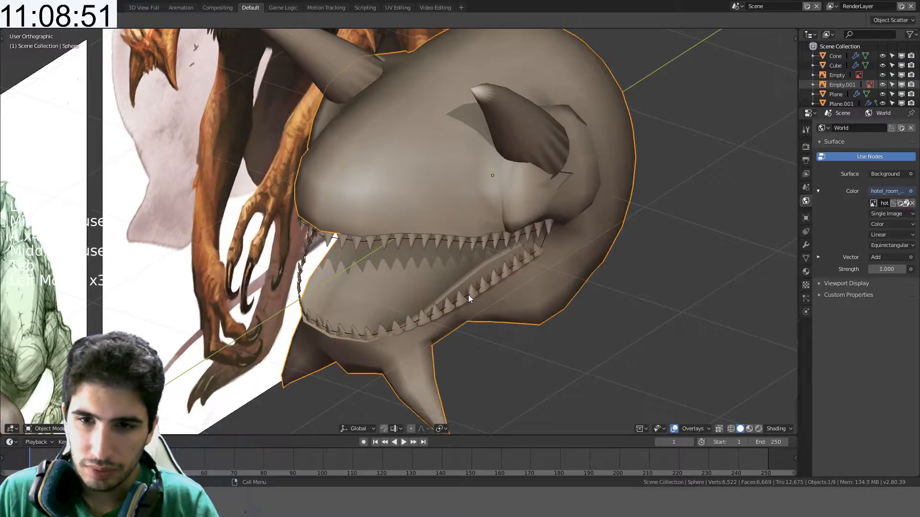
left_click(468, 294)
key("Tab")
middle_click_drag(479, 295, 510, 277)
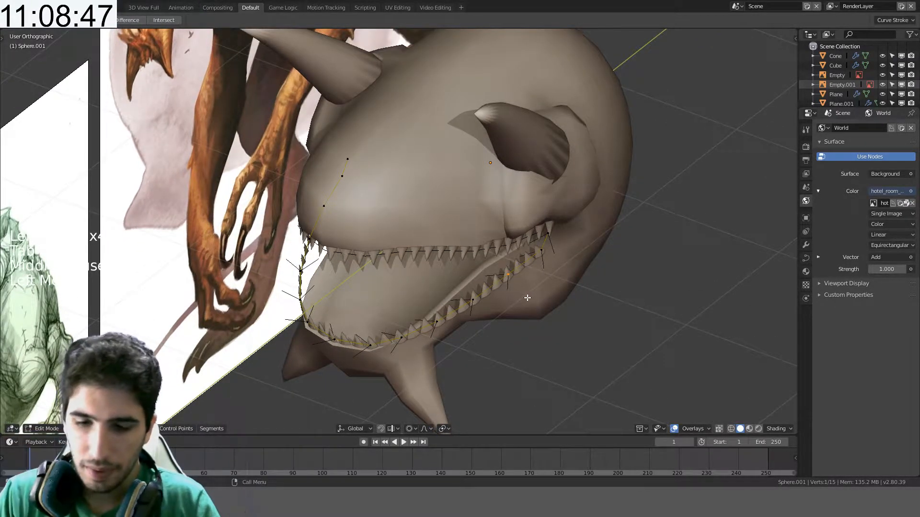
- Narrow the teeth curve by scaling a matching pair of its side control points inward along X with proportional editing, and leave Edit Mode
key("KP_7")
key("z")
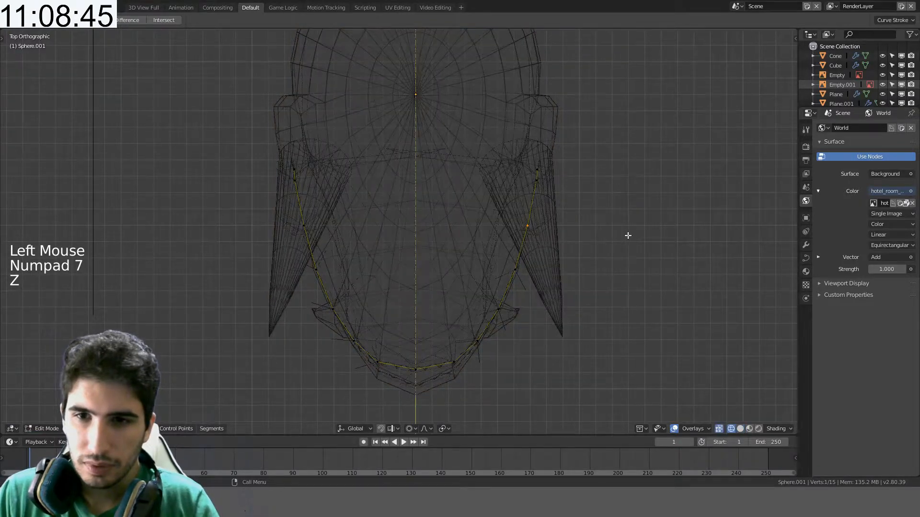
key("g")
right_click(599, 237, "ctrl")
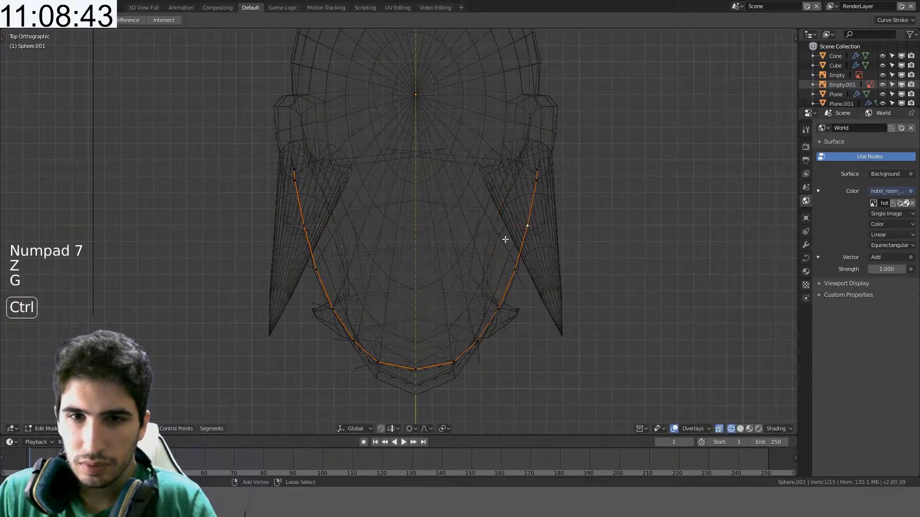
key("s")
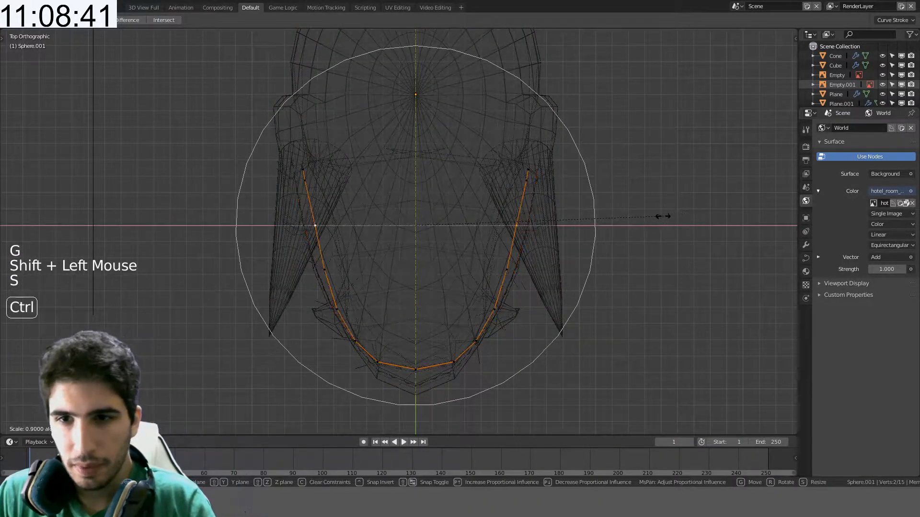
left_click(599, 223)
key("z")
mouse_move(656, 226)
middle_mouse_down()
mouse_move(593, 128)
mouse_move(663, 146)
mouse_move(608, 232)
mouse_move(585, 236)
mouse_move(636, 281)
mouse_move(513, 245)
mouse_move(508, 188)
mouse_move(497, 179)
mouse_move(533, 166)
mouse_move(527, 180)
middle_mouse_up()
key("Tab")
key("a")
- Examine the head's mouth and lower teeth from several angles and compare them with the reference creature's jaw
scroll(611, 252, "down", 2)
scroll(635, 278, "up", 4)
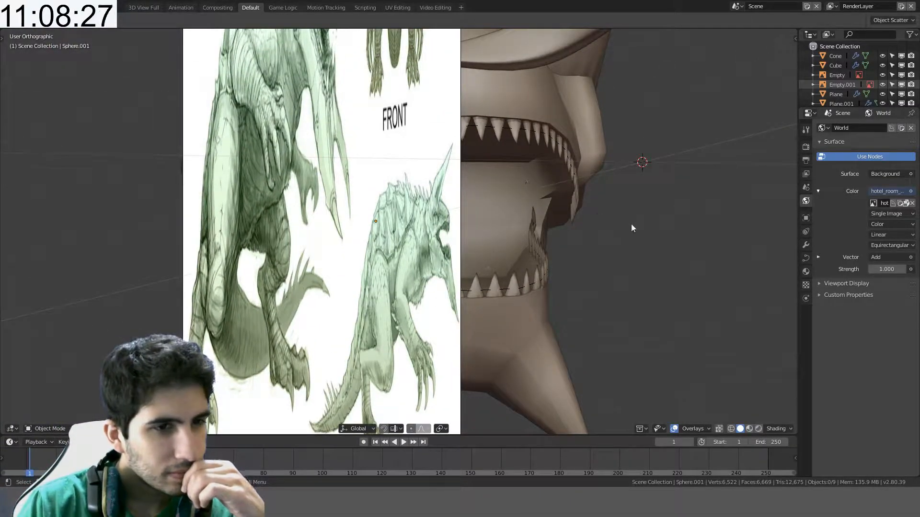
middle_click_drag(631, 226, 540, 253)
scroll(539, 287, "down", 7)
middle_click_drag(538, 314, 455, 296)
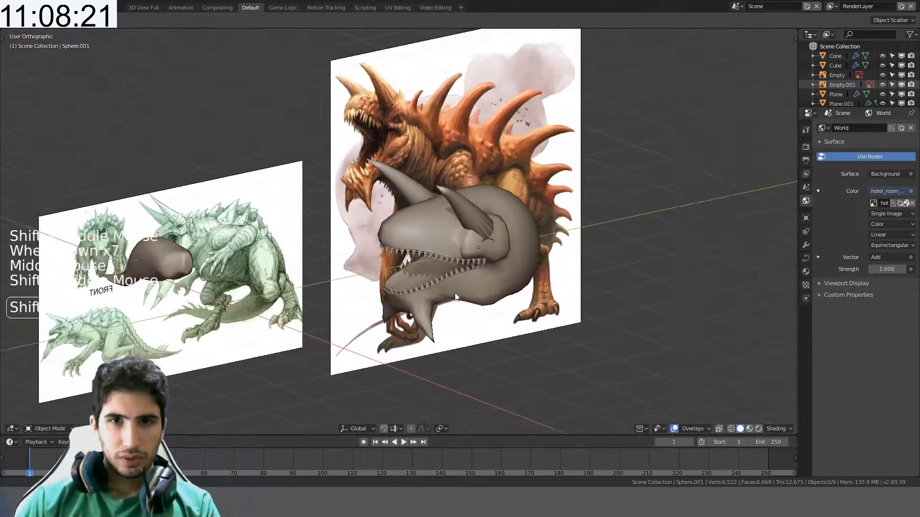
scroll(365, 200, "up", 3)
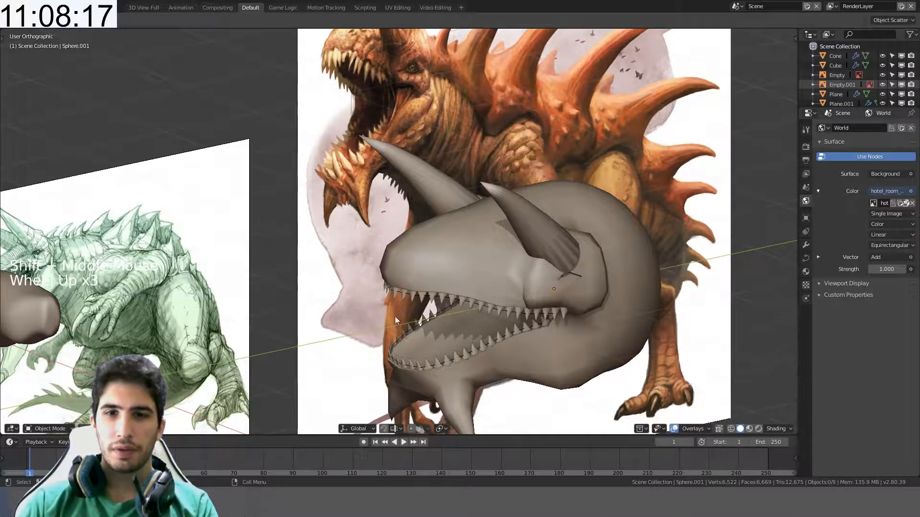
middle_click_drag(396, 318, 446, 346, "shift")
middle_click_drag(458, 289, 364, 194, "shift")
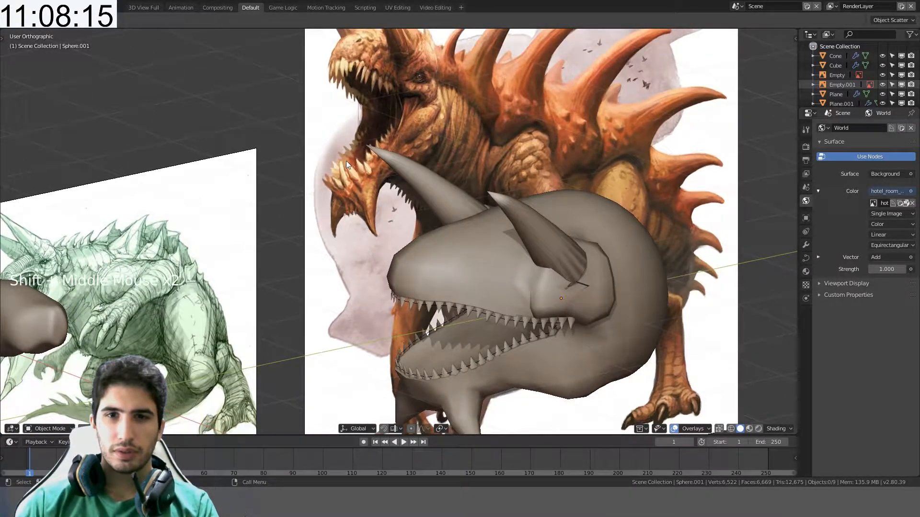
middle_click_drag(363, 253, 505, 267, "shift")
scroll(519, 309, "up", 3)
- Enter Edit Mode on the head mesh and select the edge loop near the front of the lower jaw
left_click(527, 382)
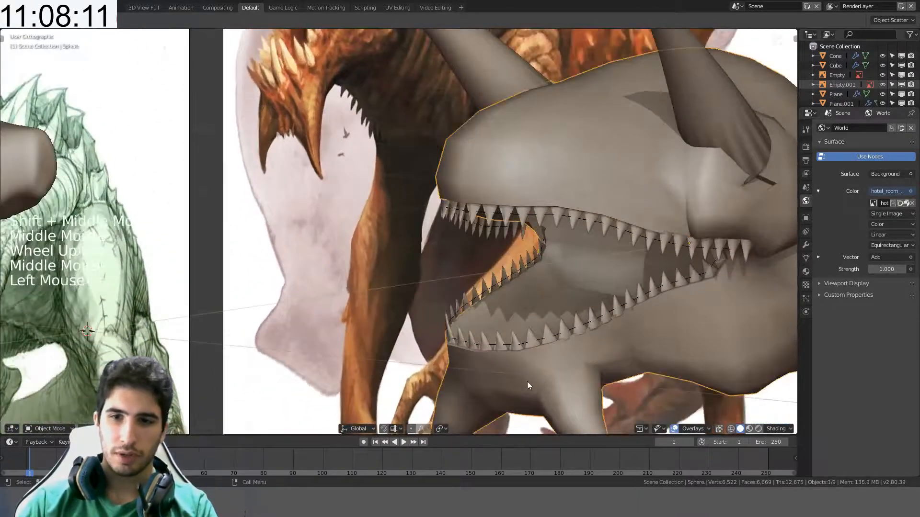
key("Tab")
middle_click_drag(534, 368, 568, 351, "shift")
left_click(493, 323)
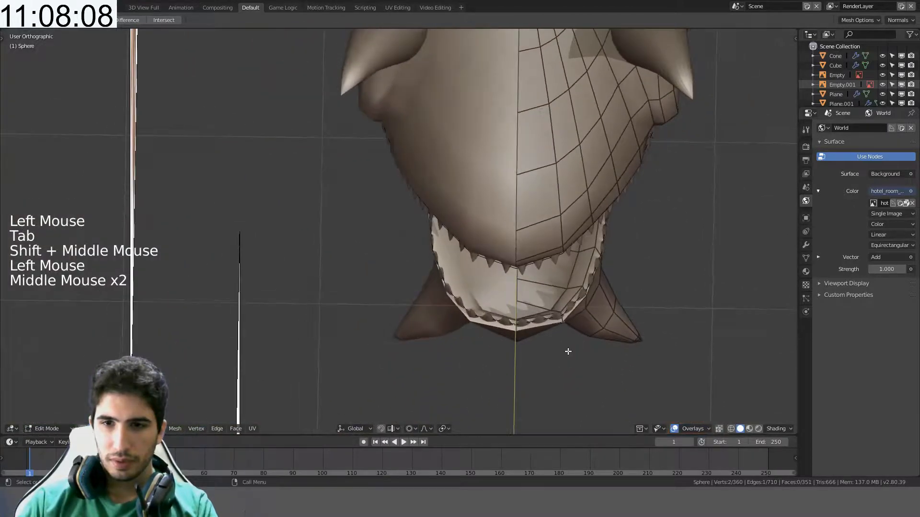
left_click(540, 309)
middle_click_drag(658, 270, 688, 240)
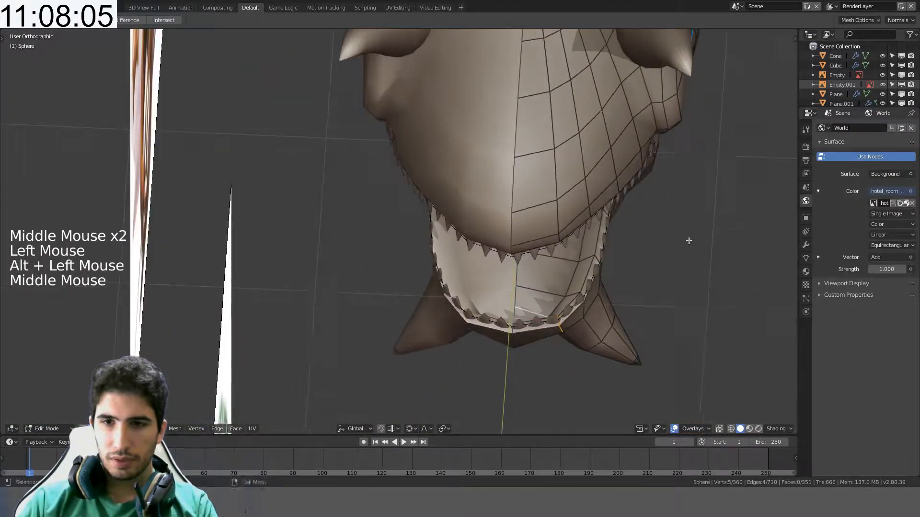
- Move the front jaw loop inward along X by about 0.06 m in the top wireframe view, with proportional size about 0.51
key("g")
key("g")
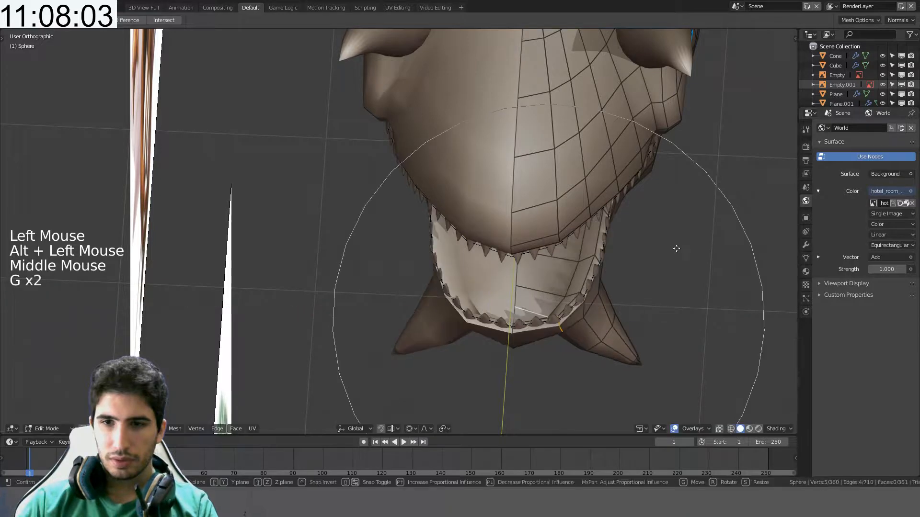
left_click(664, 250)
key("KP_7")
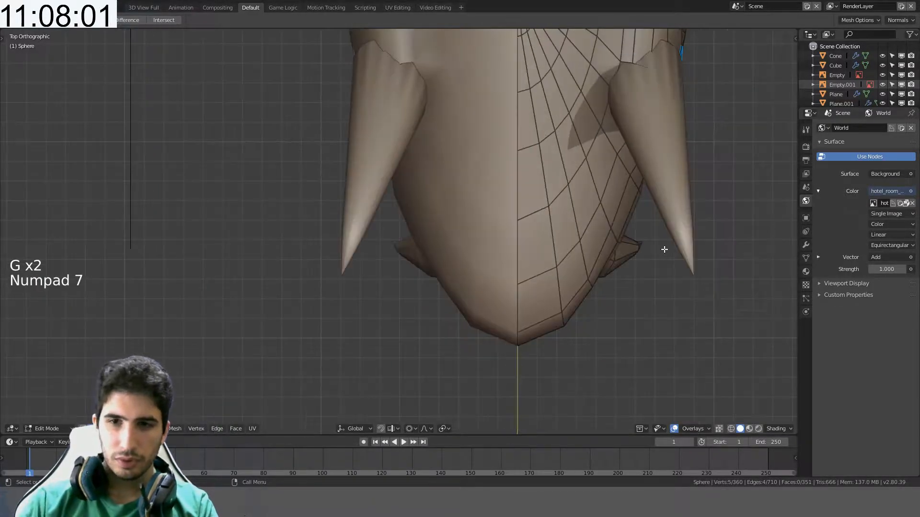
left_click(594, 249)
key("g")
key("x")
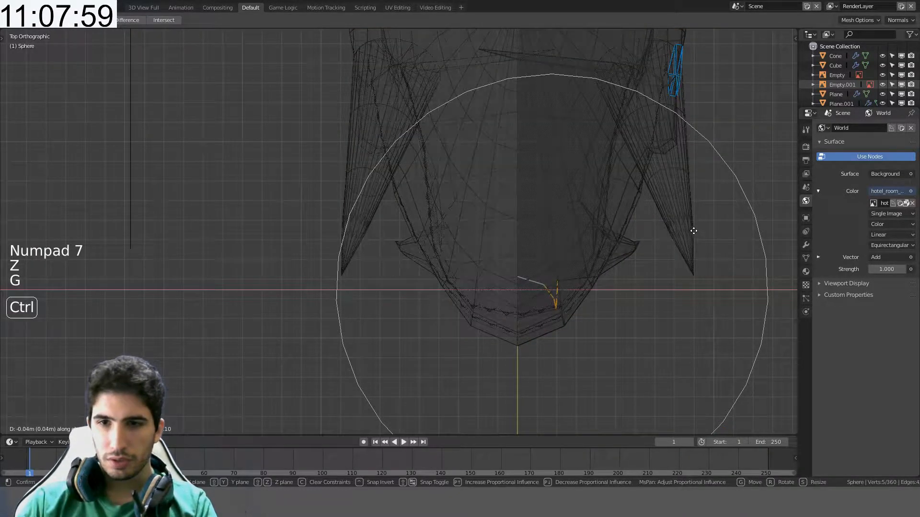
scroll(689, 231, "up", 3)
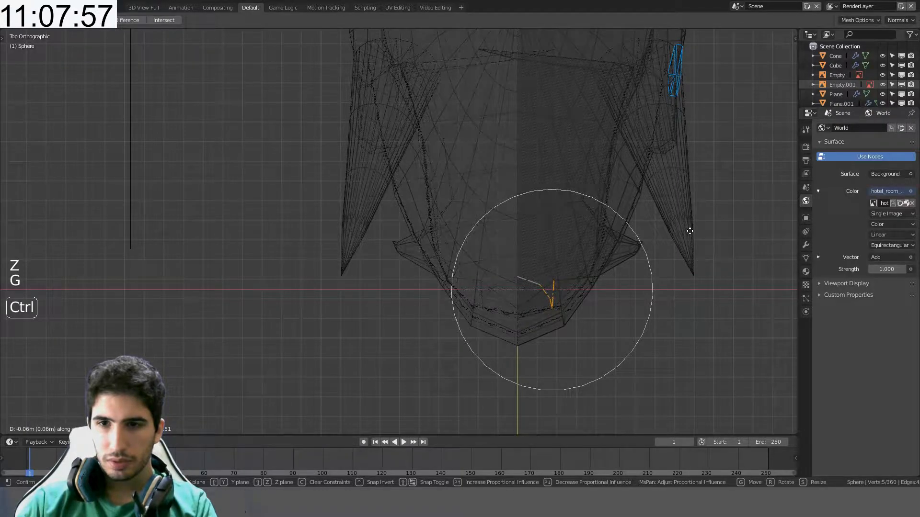
left_click(687, 231)
mouse_move(665, 285)
middle_mouse_down()
mouse_move(653, 215)
mouse_move(674, 217)
mouse_move(667, 212)
mouse_move(628, 260)
mouse_move(605, 260)
mouse_move(571, 325)
middle_mouse_up()
key("z")
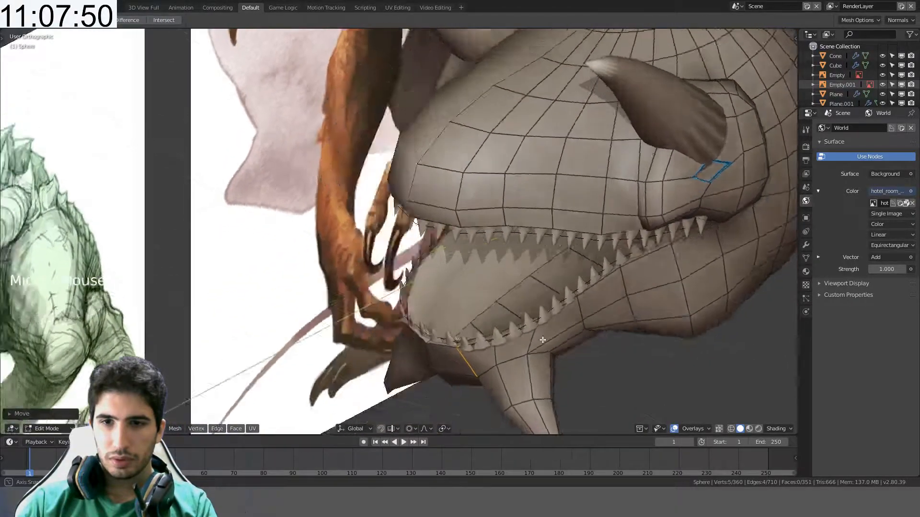
middle_click_drag(551, 321, 574, 309)
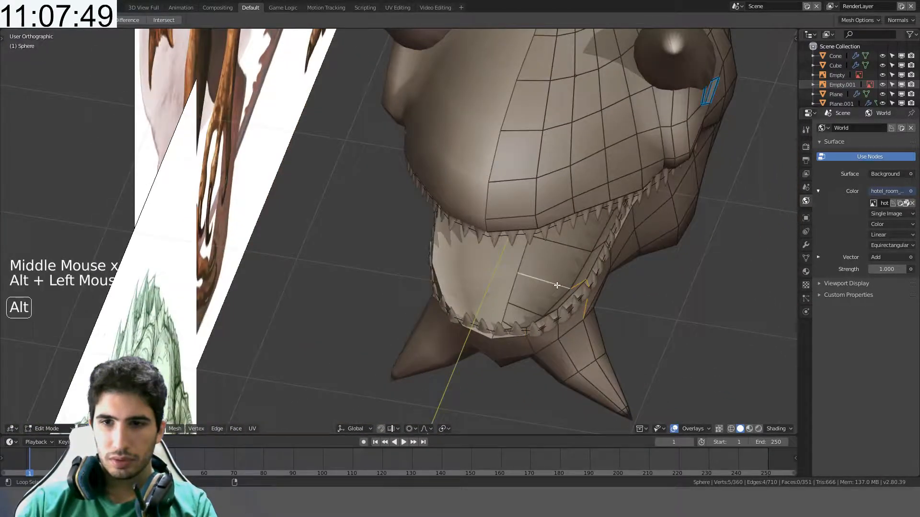
key("g")
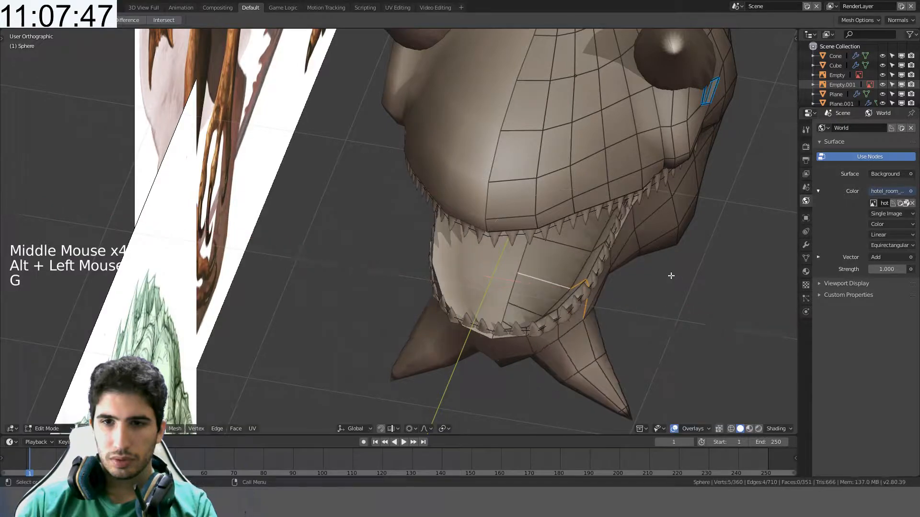
key("g")
left_click(671, 275)
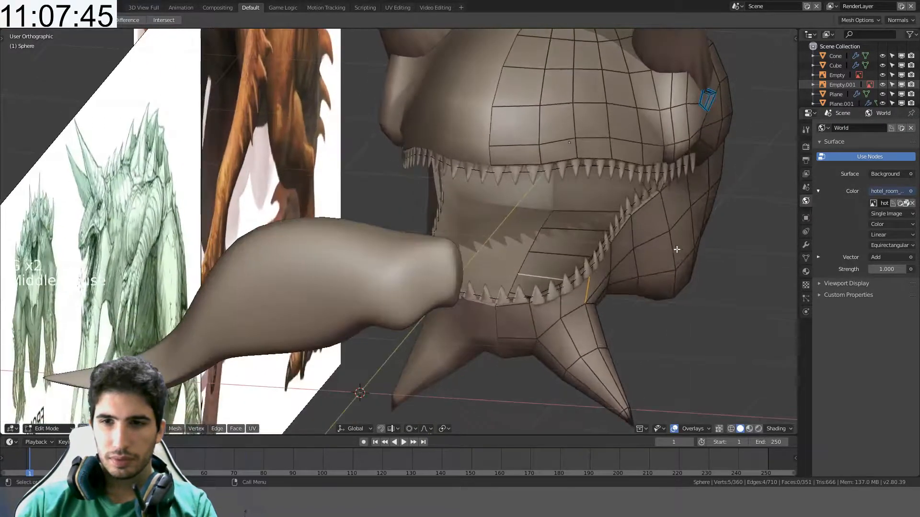
- Switch from the head mesh to the lower teeth curve, enter Edit Mode, and select a control point near the jaw's front corner
scroll(629, 268, "up", 3)
left_click(659, 327)
key("Tab")
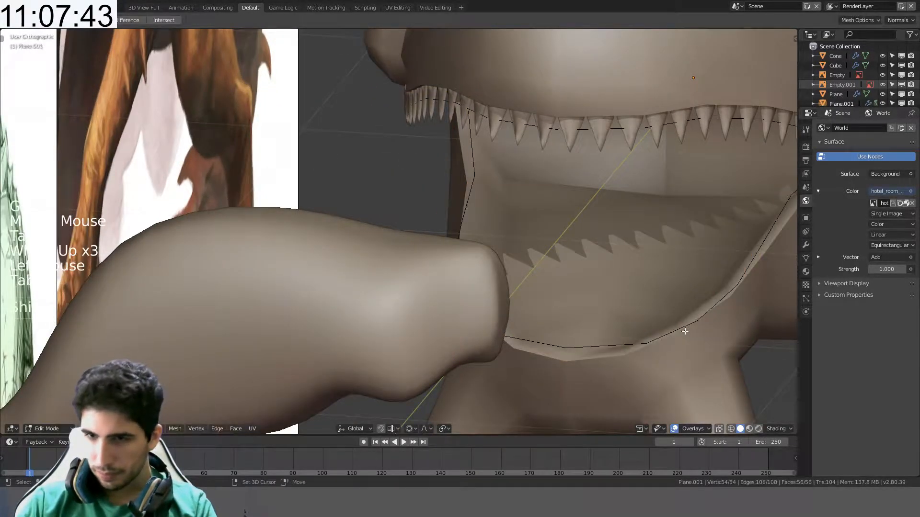
middle_click_drag(680, 329, 591, 304, "shift")
key("Tab")
left_click(576, 321)
left_click(572, 321)
left_click(571, 321)
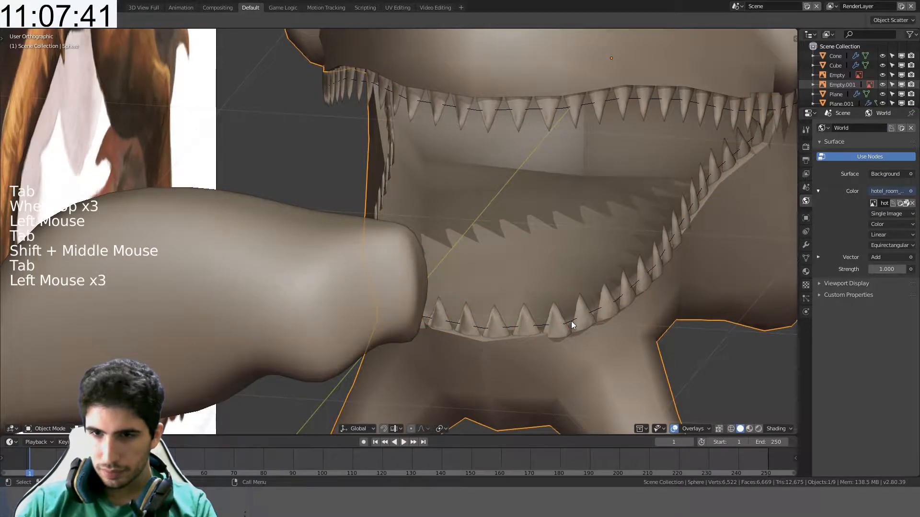
left_click(571, 321)
key("Tab")
left_click(585, 319)
- Scale the matching pair of front side control points on the lower teeth curve along X with proportional editing, and leave Edit Mode
middle_click_drag(586, 319, 642, 332)
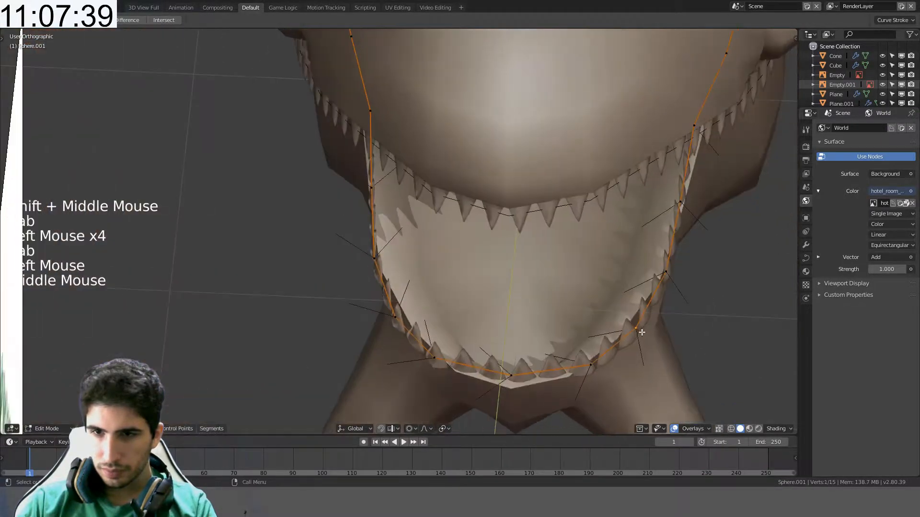
key("s")
key("x")
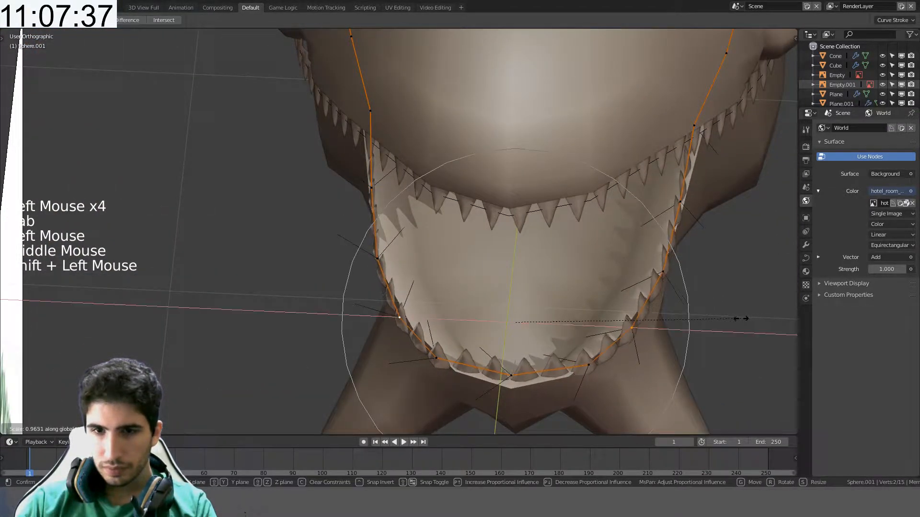
right_click(720, 323)
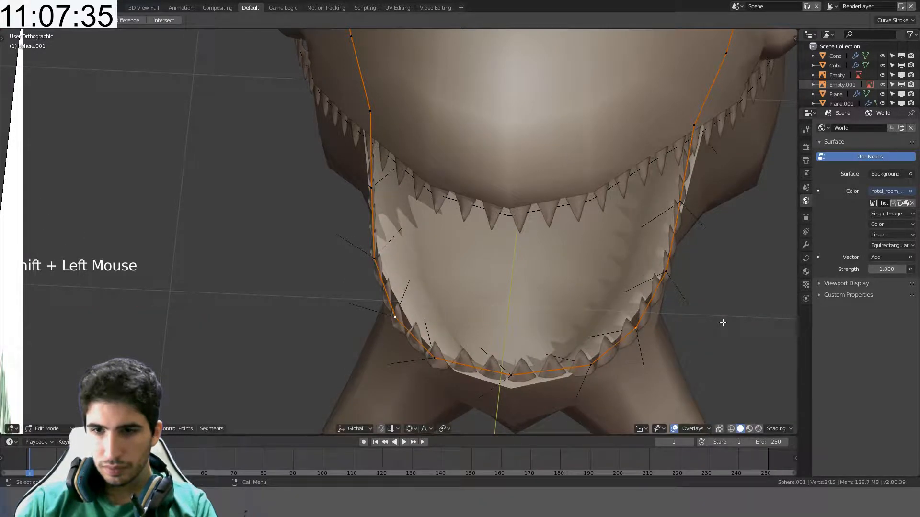
key("s")
key("x")
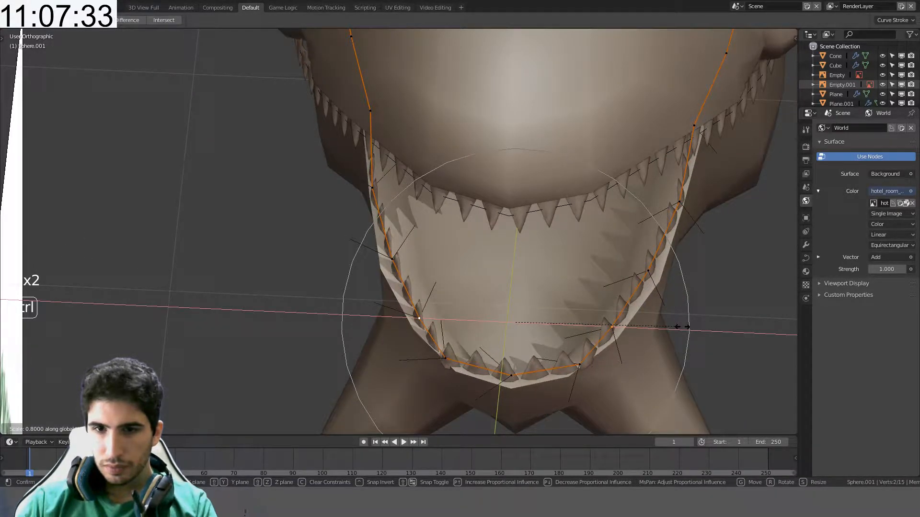
left_click(721, 327)
middle_click_drag(624, 362, 597, 308)
scroll(593, 308, "down", 2)
key("Tab")
- Compare the modelled head, jaws and tongue with the front and side reference drawings from several angles
scroll(549, 307, "down", 2)
scroll(551, 293, "down", 1)
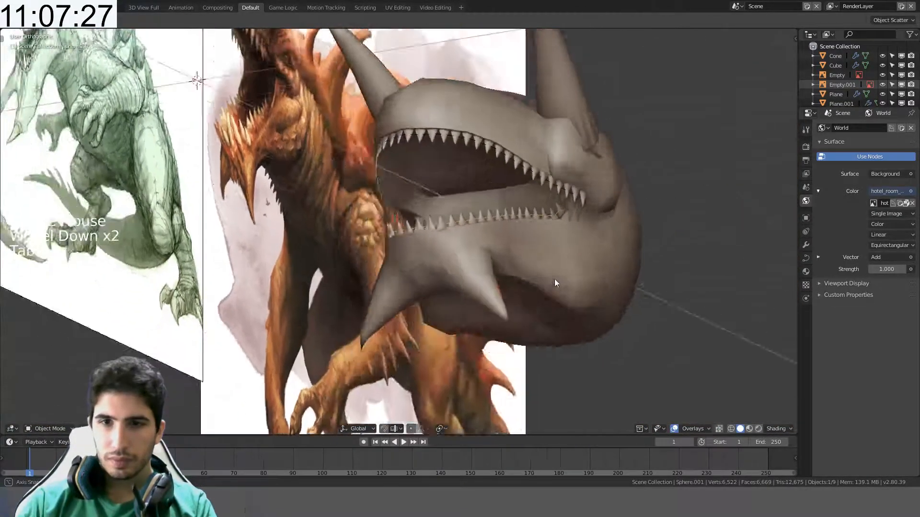
mouse_move(554, 281)
middle_mouse_down()
mouse_move(622, 205)
mouse_move(520, 253)
mouse_move(468, 229)
mouse_move(494, 318)
mouse_move(560, 320)
mouse_move(570, 372)
mouse_move(473, 249)
mouse_move(474, 234)
middle_mouse_up()
middle_click_drag(474, 234, 498, 364, "shift")
mouse_move(498, 364)
middle_mouse_down()
mouse_move(393, 193)
mouse_move(668, 97)
middle_mouse_up()
scroll(393, 193, "down", 4)
scroll(668, 98, "up", 6)
middle_click_drag(444, 275, 439, 284, "shift")
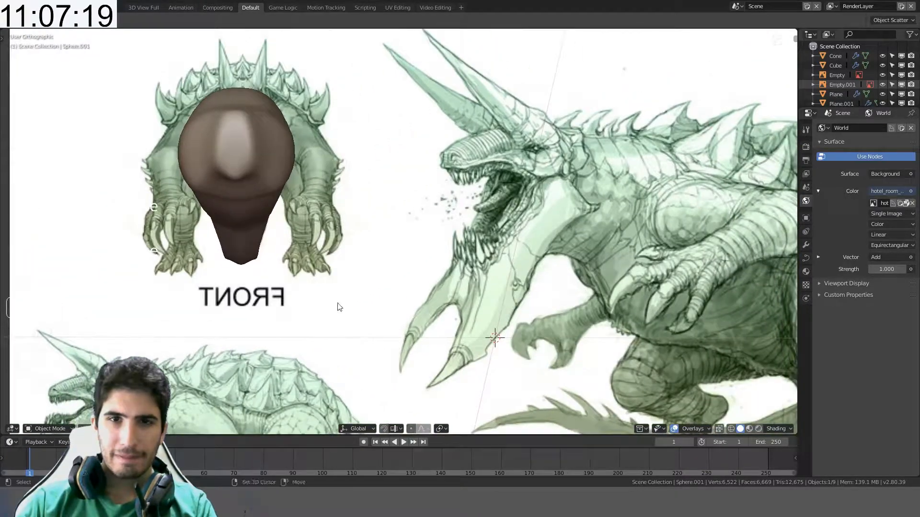
key("g")
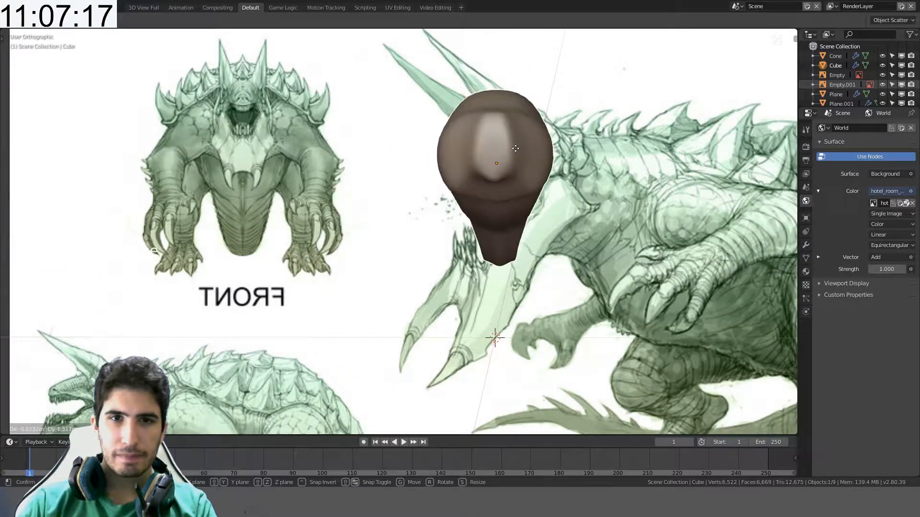
key("Escape")
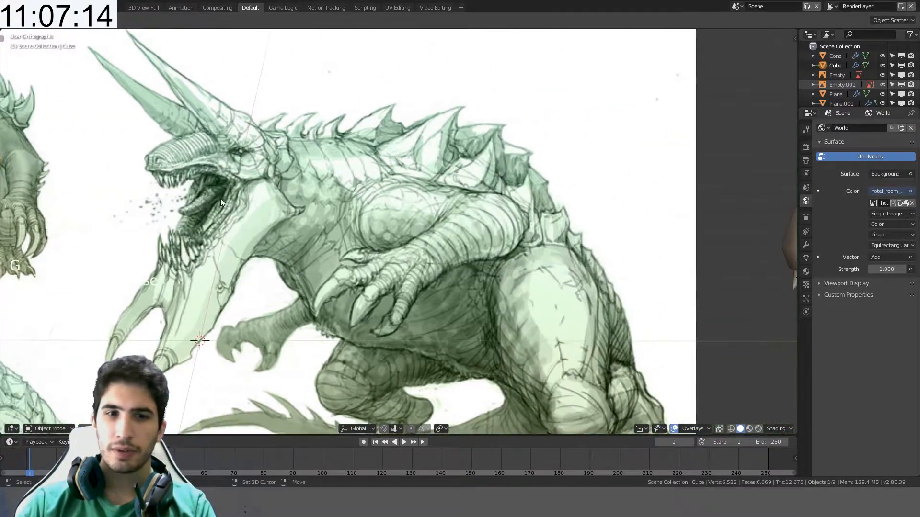
mouse_move(482, 226)
middle_mouse_down("shift")
mouse_move(372, 225)
mouse_move(426, 226)
middle_mouse_up("shift")
middle_click_drag(594, 262, 123, 255, "shift")
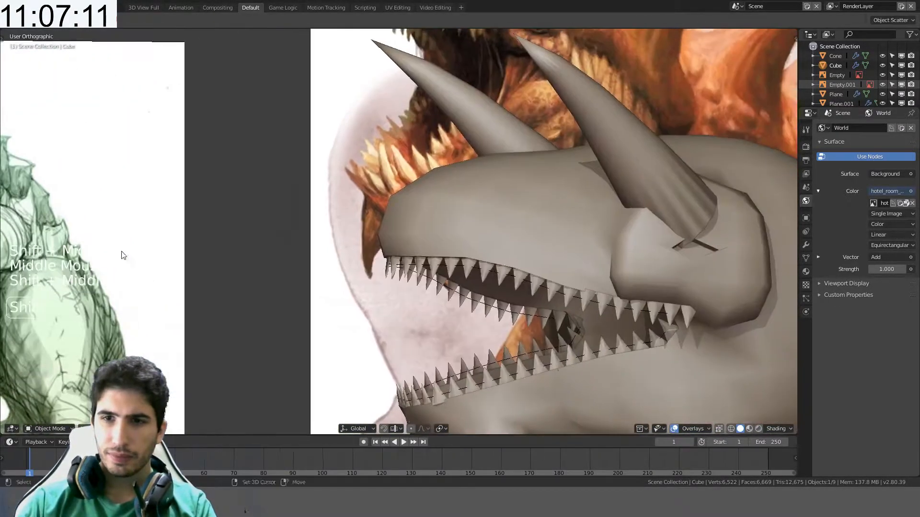
middle_click_drag(422, 240, 277, 230, "shift")
- Enter Edit Mode on the head mesh and select the edge loop crossing the inside of the upper jaw
left_click(343, 209)
mouse_move(343, 210)
middle_mouse_down()
mouse_move(397, 156)
mouse_move(435, 139)
mouse_move(434, 211)
middle_mouse_up()
middle_click_drag(433, 211, 433, 221)
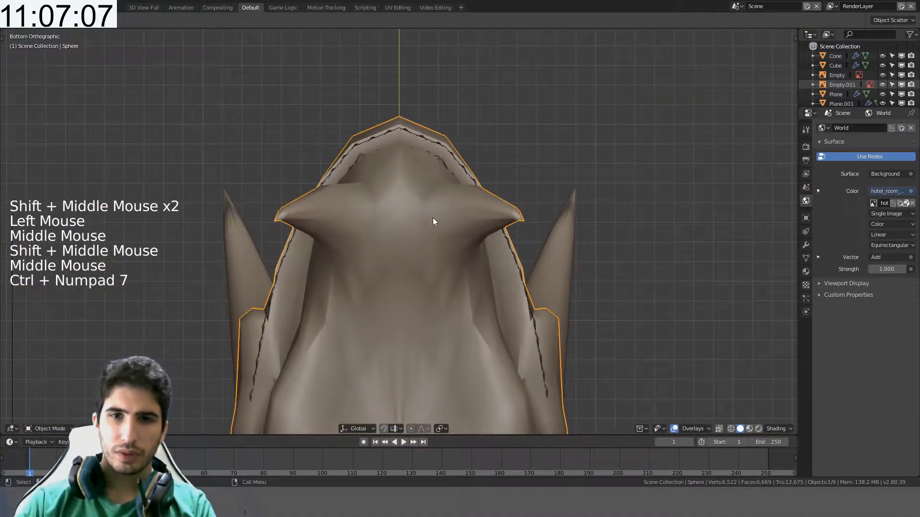
key("Tab")
key("Tab")
middle_click_drag(496, 280, 491, 325)
key("Tab")
middle_click_drag(456, 284, 493, 265)
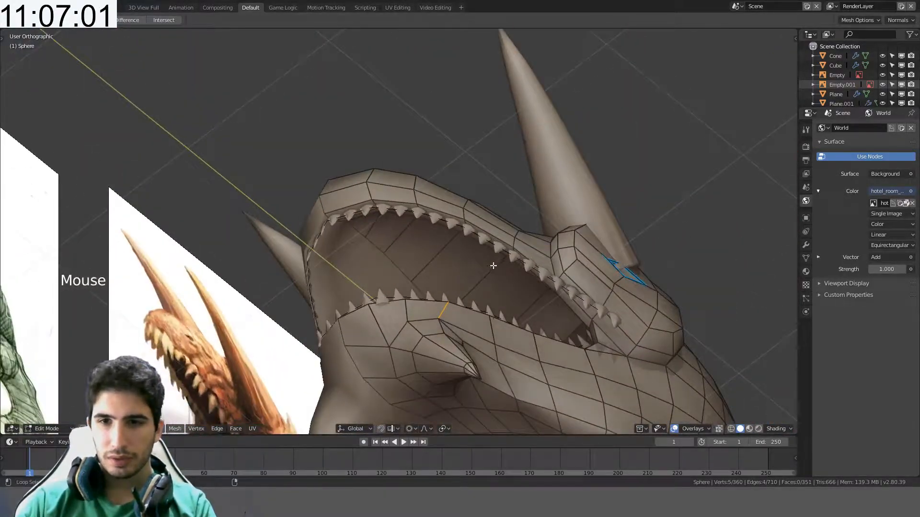
middle_click_drag(558, 267, 558, 364)
key("c")
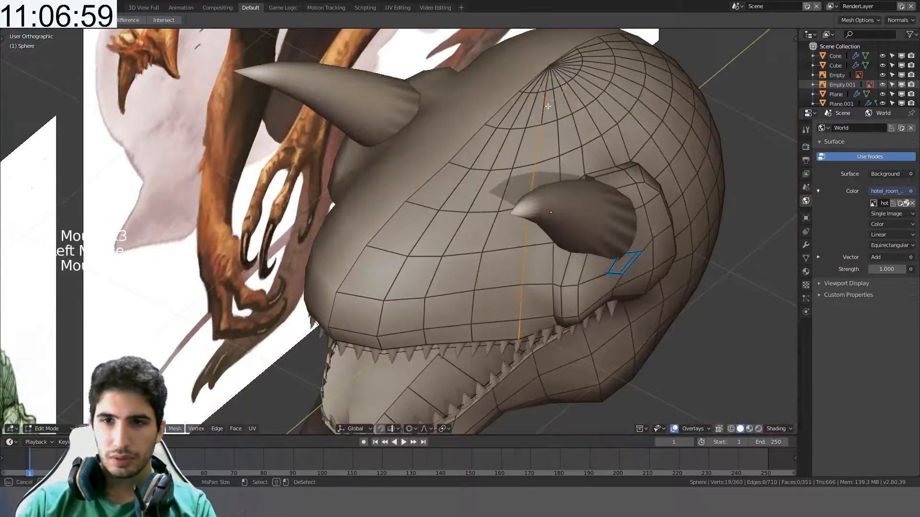
middle_click_drag(518, 286, 602, 189)
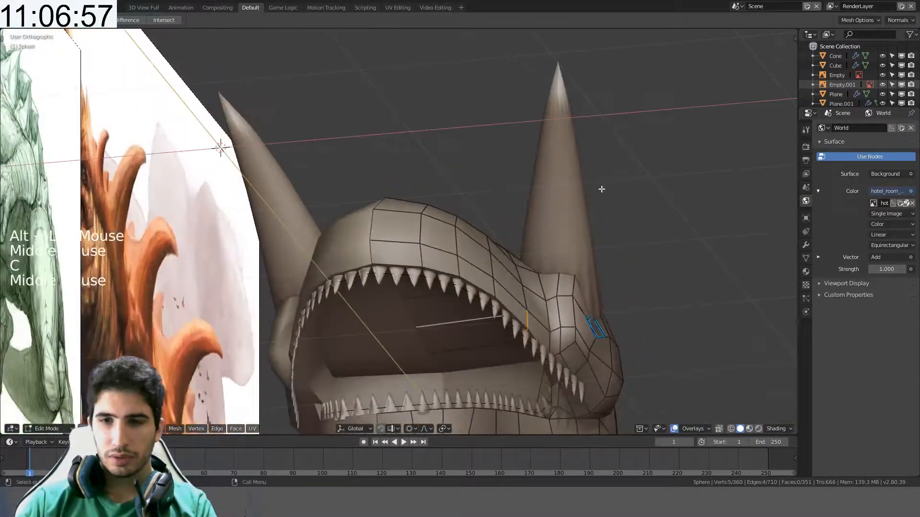
- Move the upper-jaw edge loop along X in the bottom view, with proportional editing size about 0.68
key("ctrl+KP_7")
key("g")
key("x")
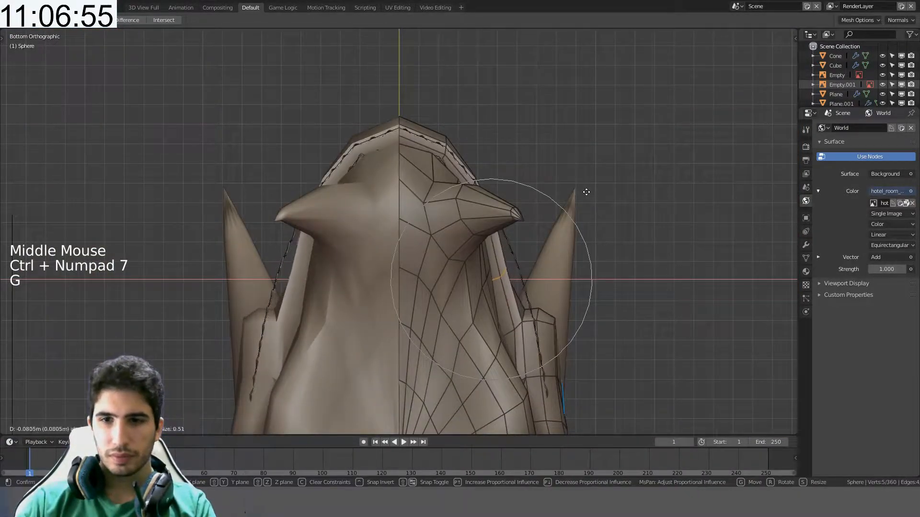
scroll(582, 192, "down", 2)
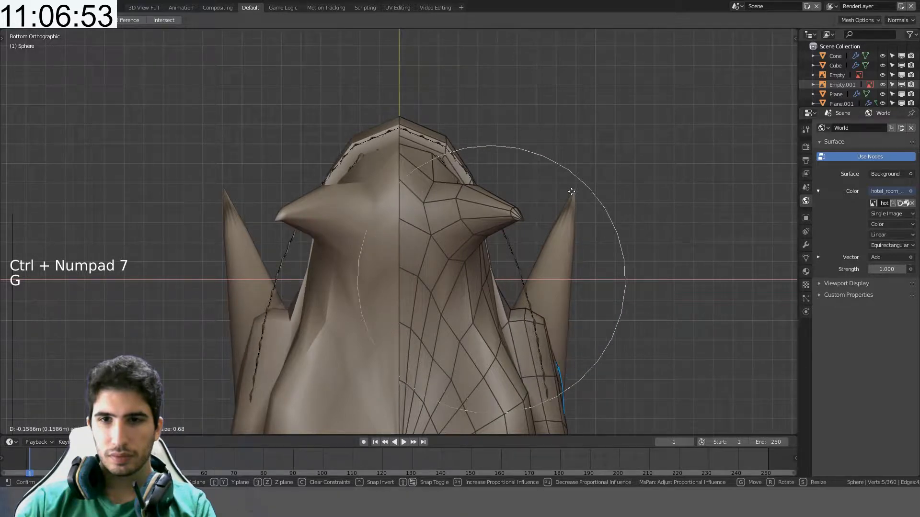
right_click(580, 191)
key("g")
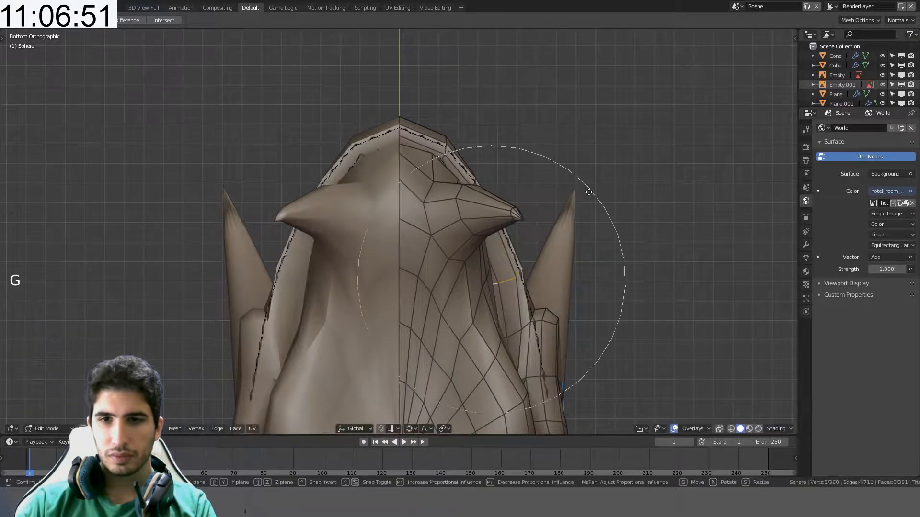
middle_click(585, 192)
scroll(565, 202, "down", 4)
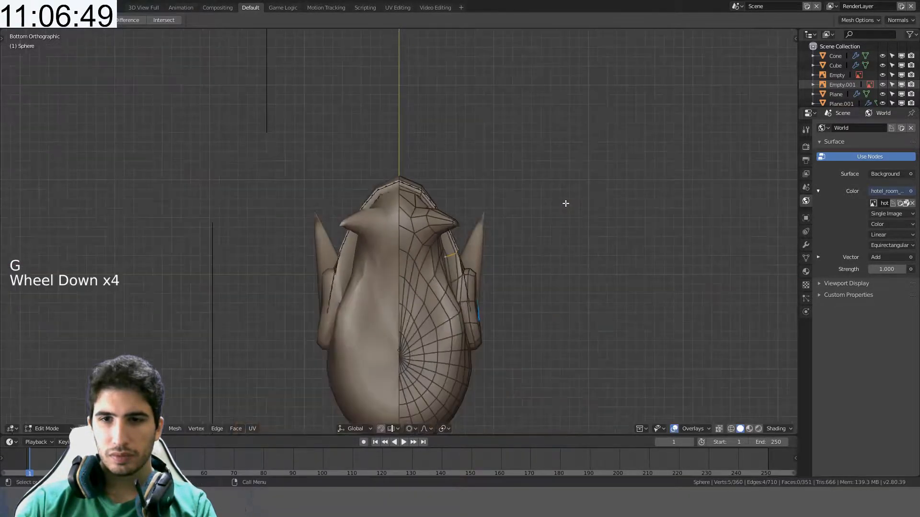
key("g")
key("ctrl")
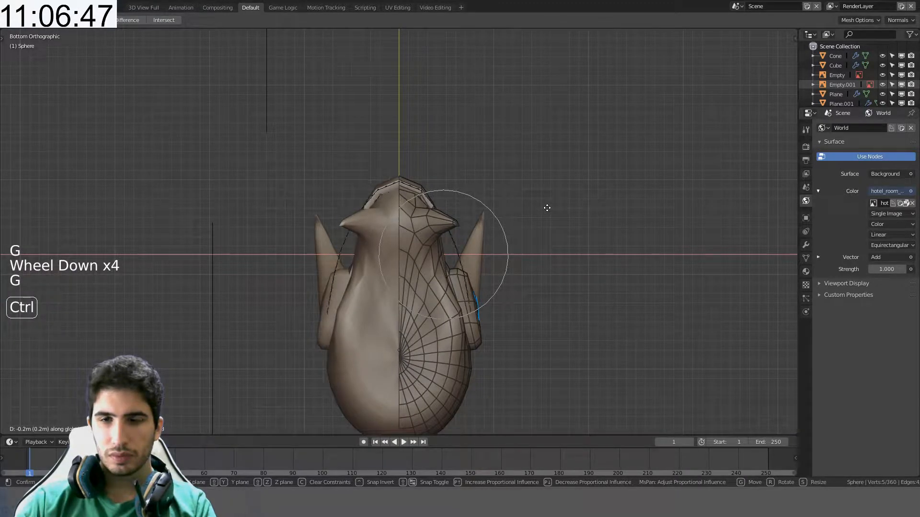
left_click(608, 208)
middle_click_drag(607, 208, 500, 212)
scroll(503, 221, "up", 4)
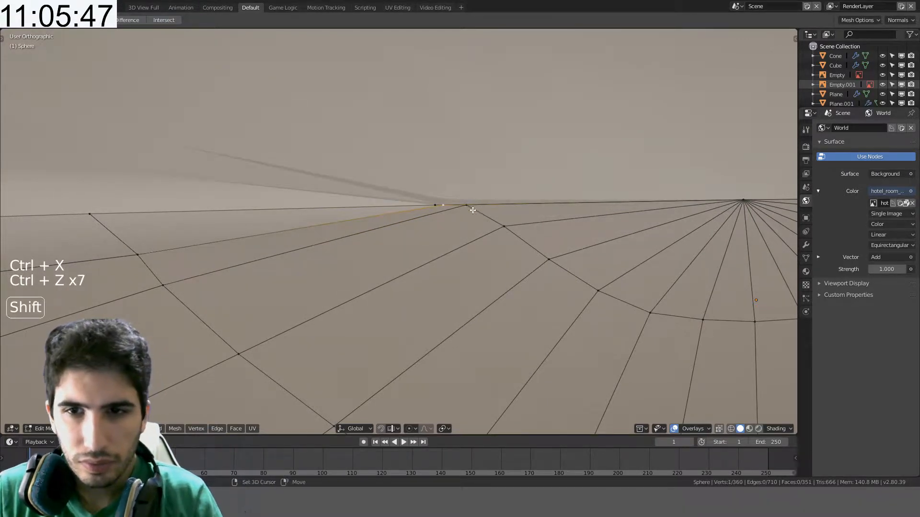
- Select the two vertices crowded against the head's centre seam and try to slide or move them away from it
left_click(466, 207, "shift")
key("g")
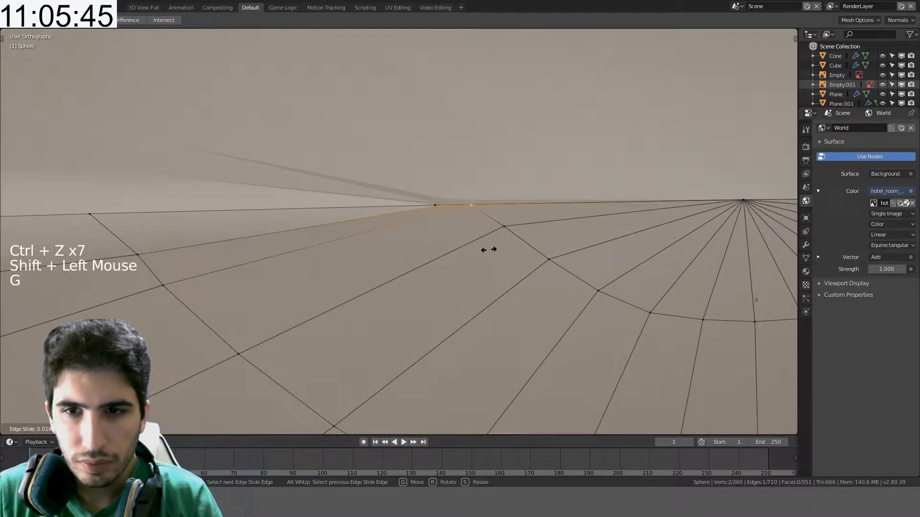
right_click(492, 252)
key("g")
key("g")
right_click(498, 288)
key("g")
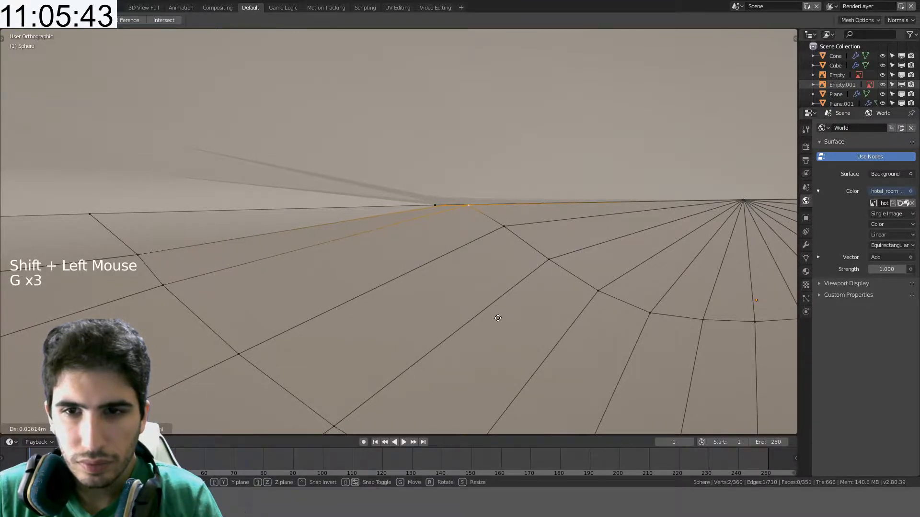
right_click(498, 319)
key("g")
right_click(506, 267)
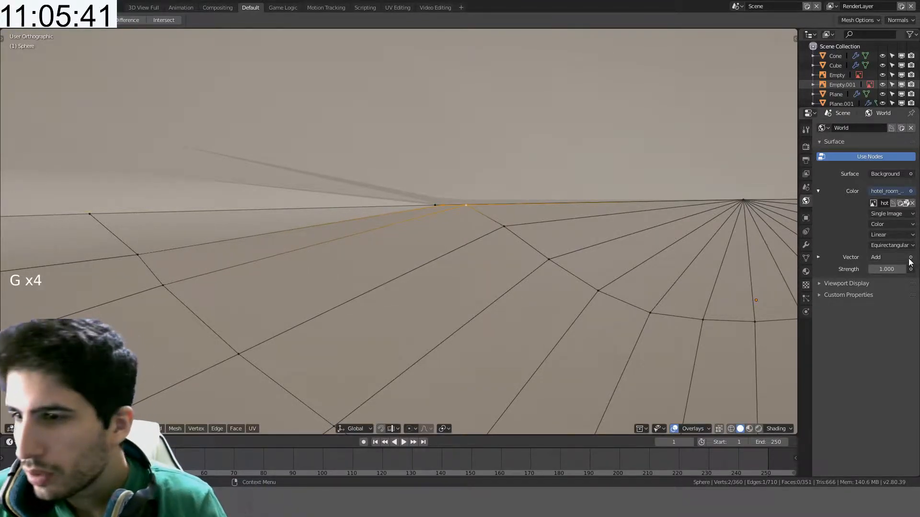
- Turn off Clipping in the head's Mirror modifier and move the two selected vertices away from the centre seam along X
left_click(805, 252)
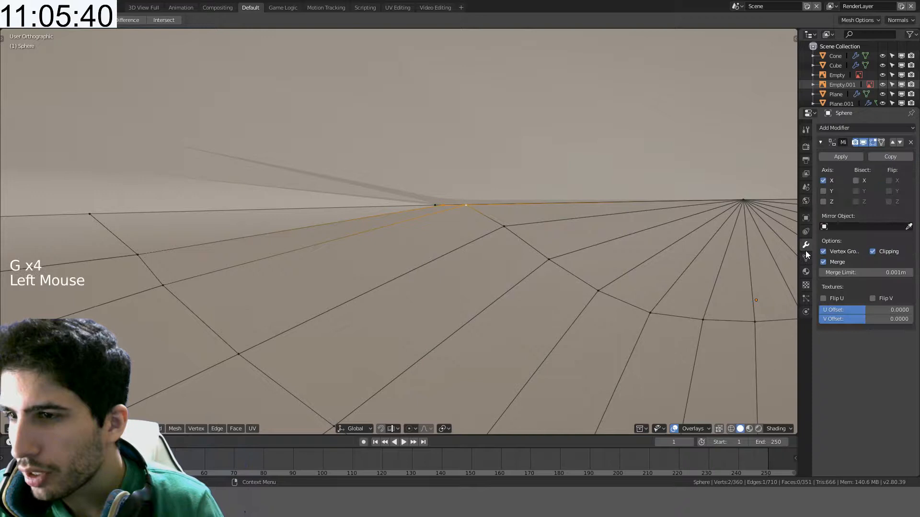
left_click(883, 250)
key("g")
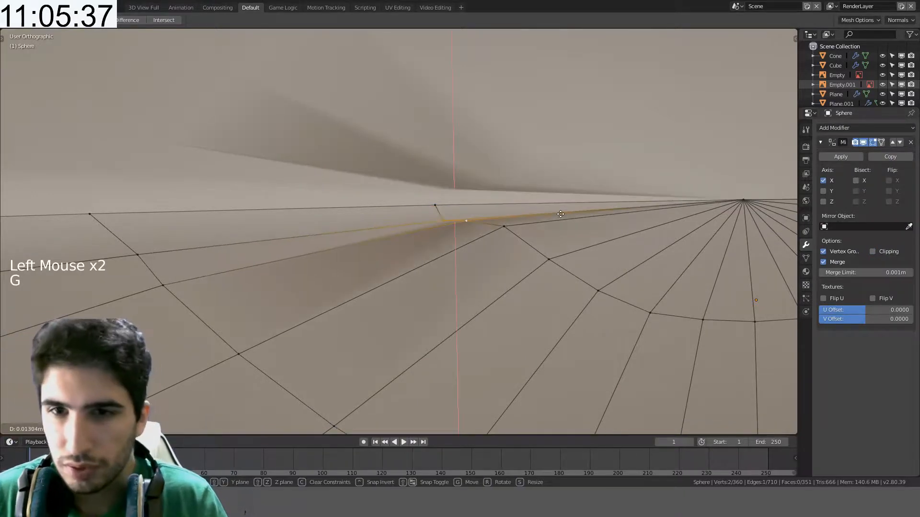
- Slide the outer of the two seam vertices along its edge toward the next ring vertex, and leave Edit Mode
left_click(471, 219)
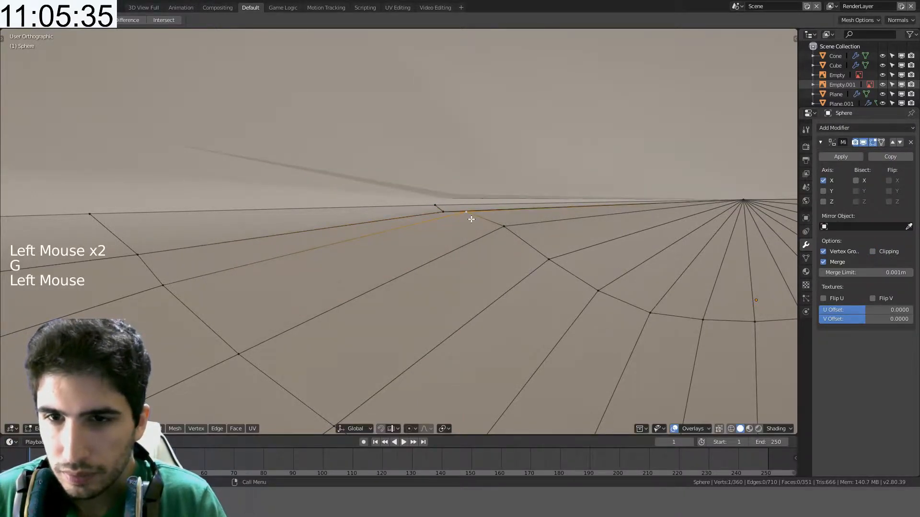
key("g")
key("g")
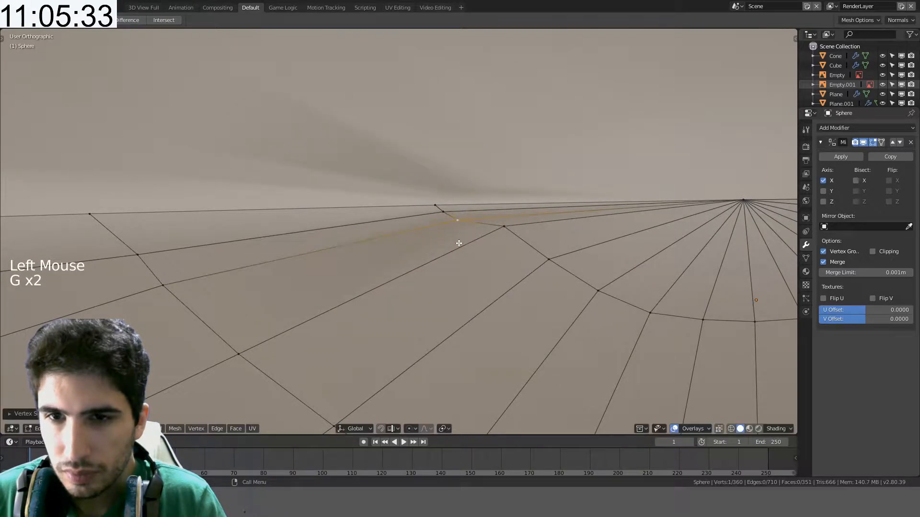
left_click(516, 232)
key("g")
scroll(549, 235, "down", 4)
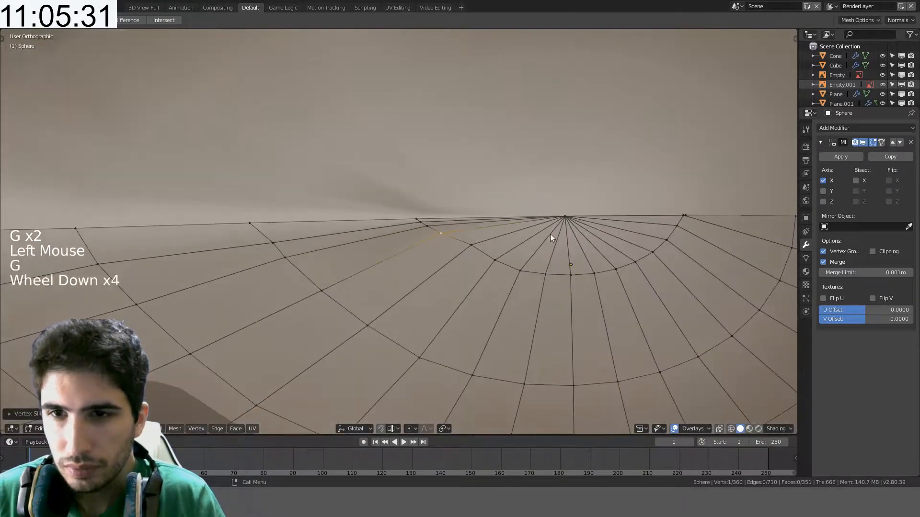
key("Tab")
middle_click_drag(550, 234, 542, 211)
scroll(488, 187, "down", 4)
middle_click_drag(488, 186, 410, 128)
- In the top view, move the two ring vertices crowded beside the head's centre seam outward, away from the seam along X
key("Tab")
scroll(399, 167, "up", 4)
scroll(416, 268, "up", 4)
left_click(355, 211)
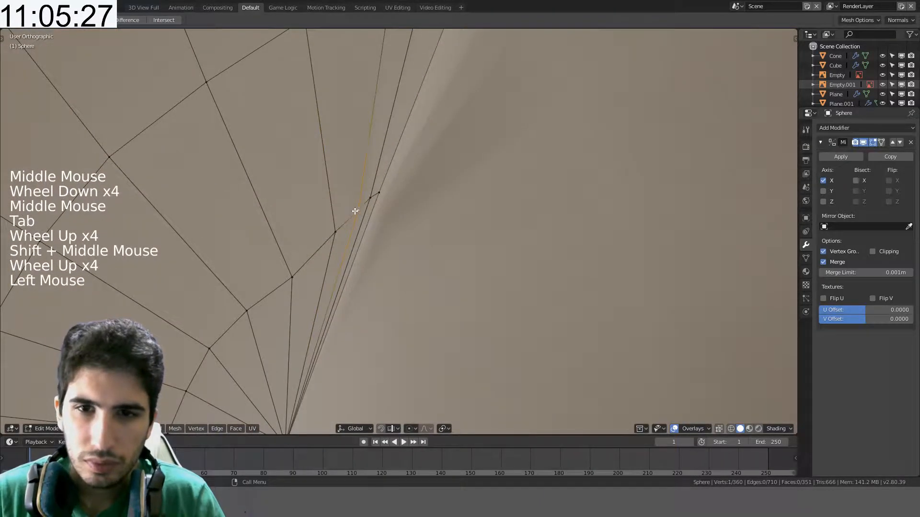
key("KP_7")
scroll(367, 195, "down", 3)
middle_click_drag(367, 195, 334, 262, "shift")
scroll(380, 256, "up", 1)
scroll(380, 256, "up", 2)
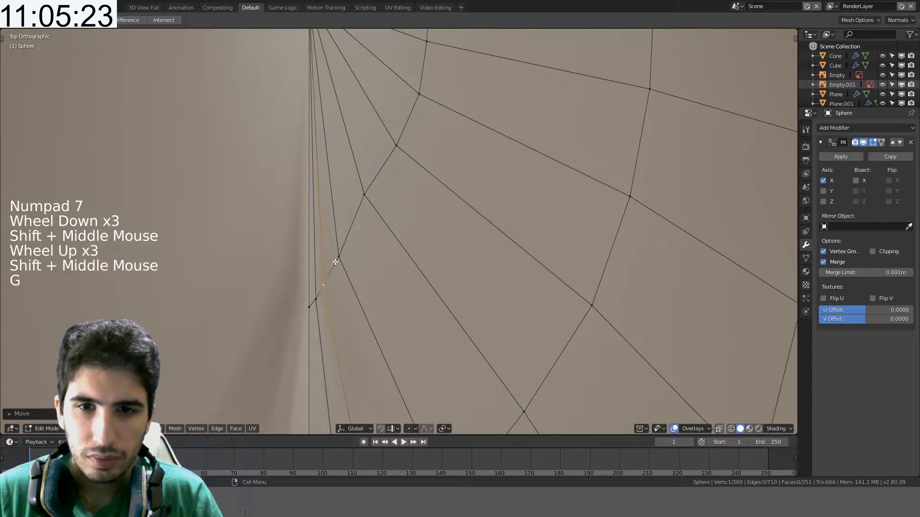
key("g")
key("shift")
key("g")
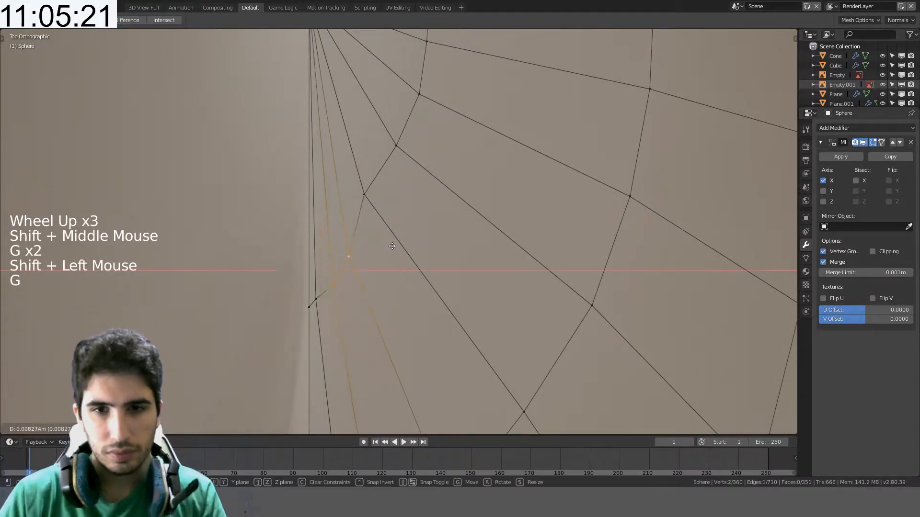
left_click(399, 248)
- Move the remaining off-seam ring vertex closest to the centre line outward, and leave Edit Mode
left_click(316, 300)
key("g")
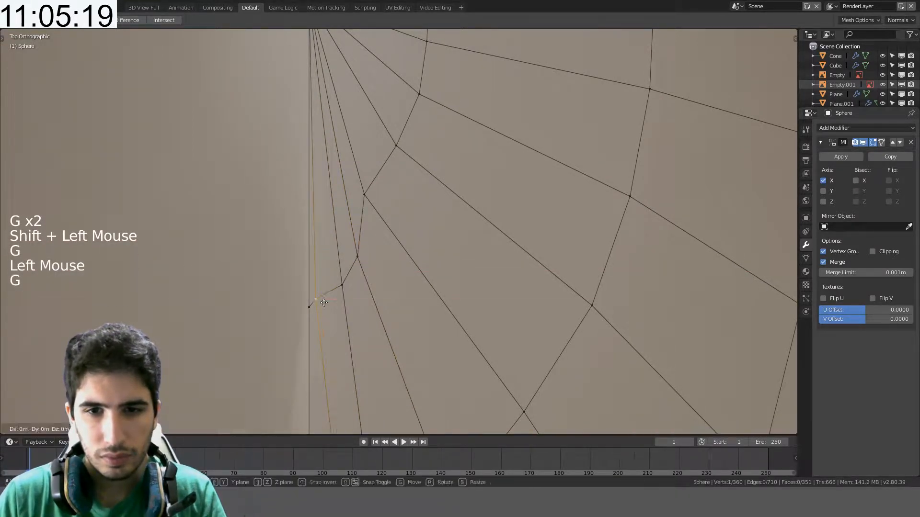
left_click(416, 256)
middle_click_drag(415, 255, 259, 282)
scroll(345, 178, "down", 7)
key("Tab")
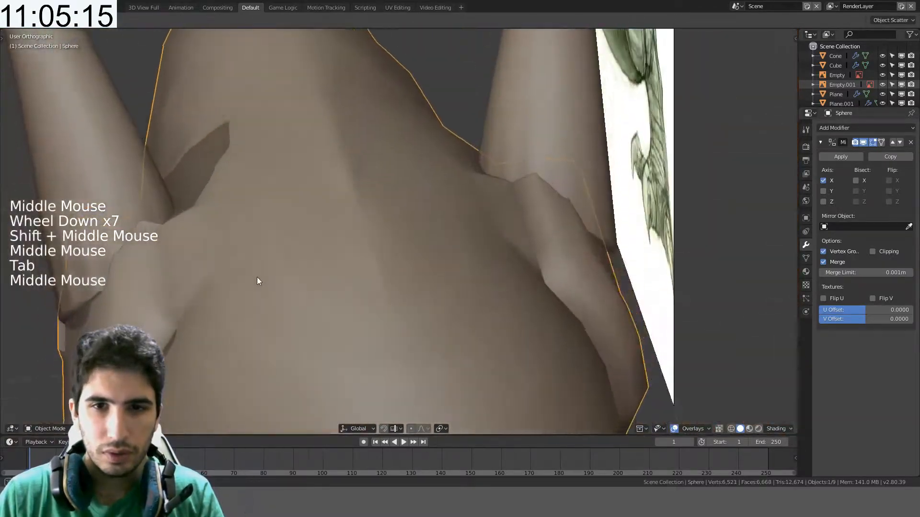
- Examine the whole head from several angles and compare its shape with the orange Tarrasque painting
scroll(378, 252, "down", 4)
middle_click_drag(378, 252, 375, 211)
scroll(444, 157, "down", 1)
middle_click_drag(375, 155, 445, 223, "shift")
scroll(479, 235, "down", 4)
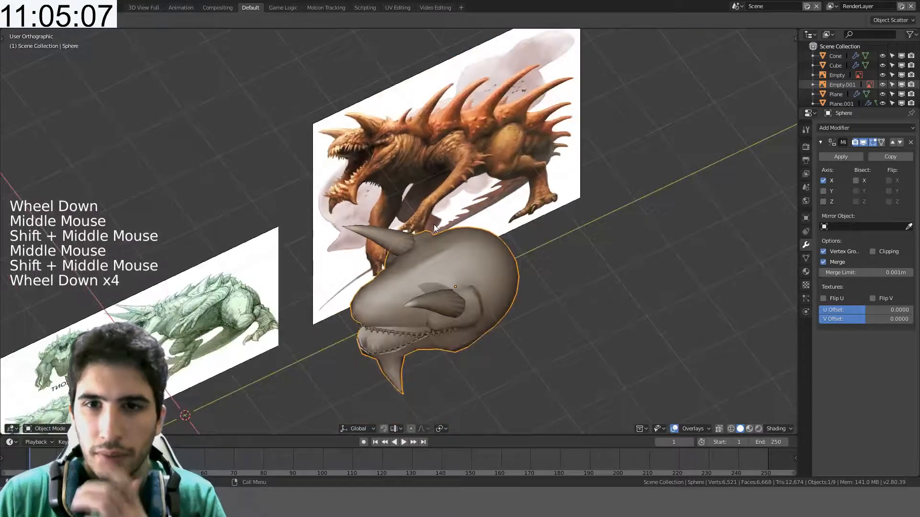
scroll(433, 224, "up", 2)
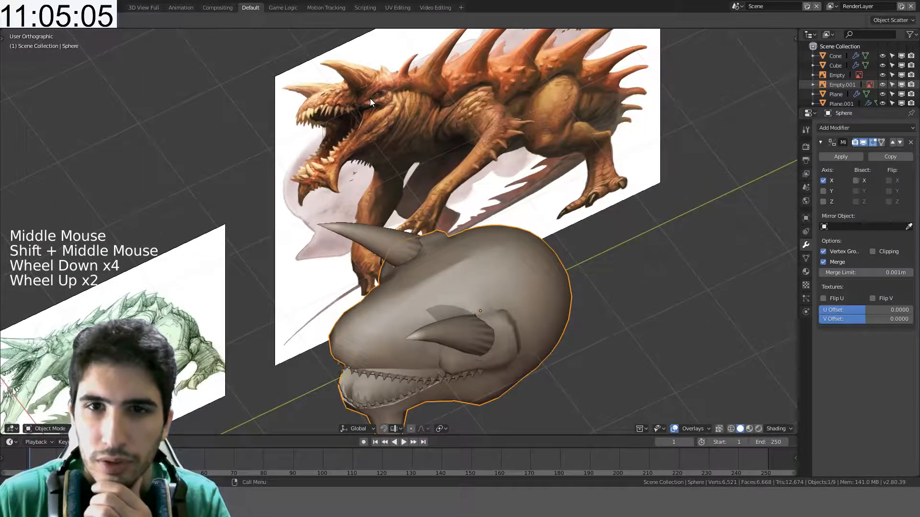
middle_click_drag(370, 99, 422, 270)
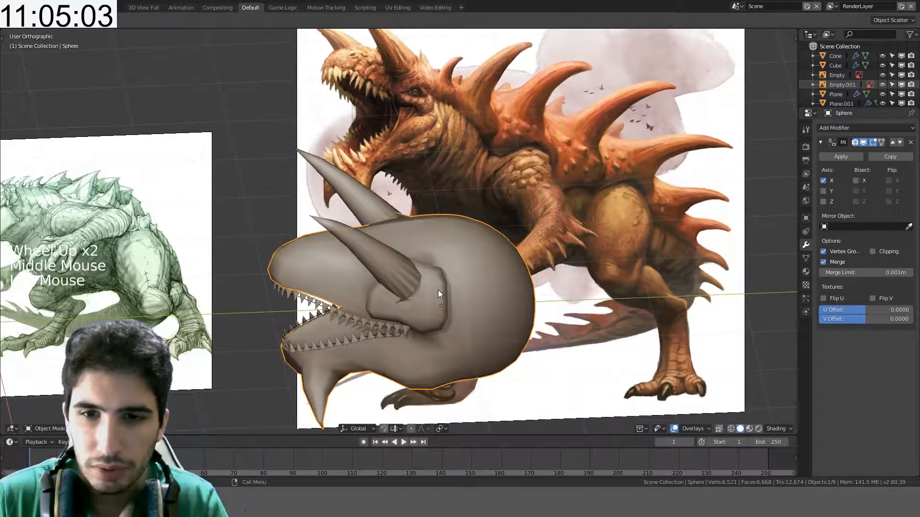
- Inspect the head's mesh topology around the cheek and horn base in Edit Mode, and return to Object Mode
key("Tab")
scroll(438, 293, "up", 4)
middle_click_drag(460, 312, 437, 238, "shift")
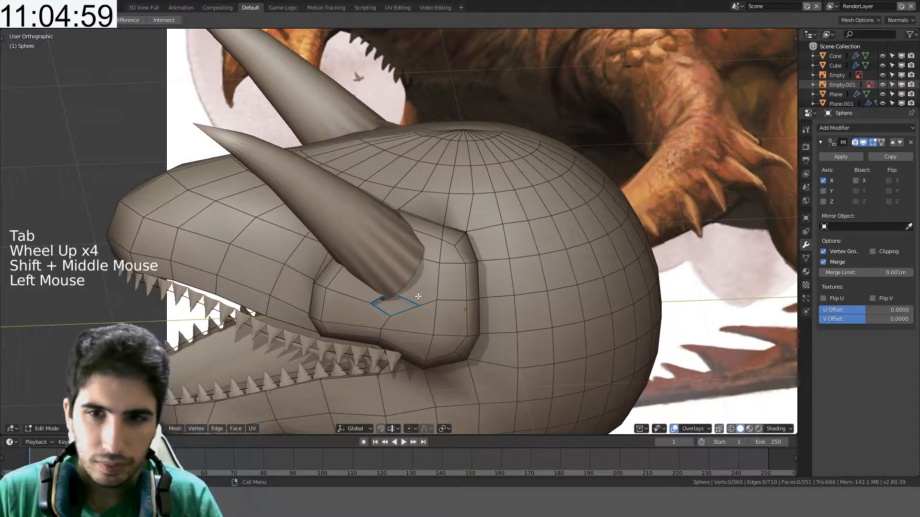
middle_click_drag(419, 296, 302, 333)
scroll(251, 330, "down", 4)
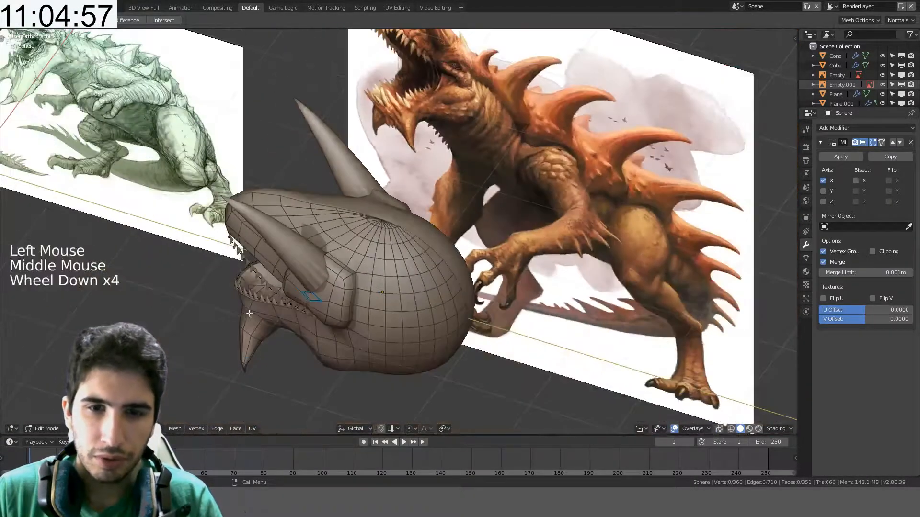
scroll(315, 320, "up", 3)
middle_click_drag(315, 319, 439, 254, "shift")
left_click(421, 265, "alt")
key("a")
scroll(439, 254, "down", 5)
key("Tab")
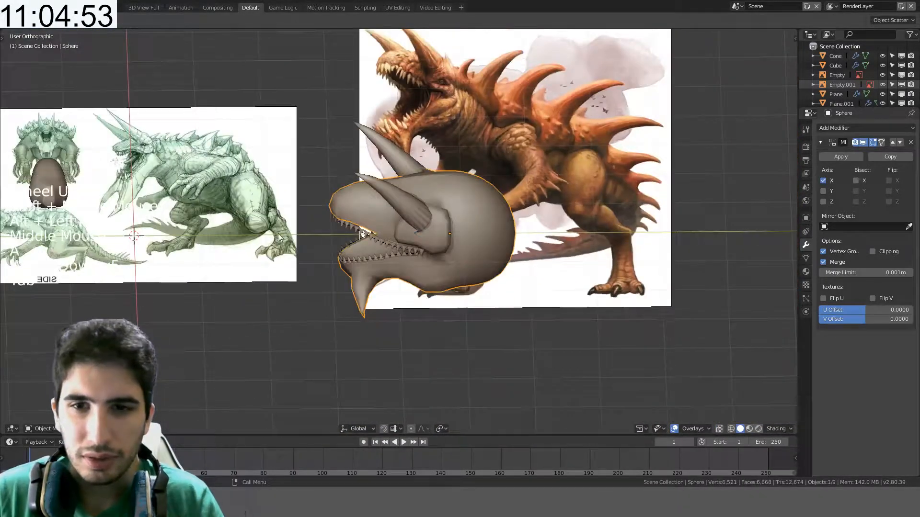
- Review the green concept sheet and the body mesh in front of it, resetting the 3D cursor to the world origin
middle_click_drag(285, 239, 583, 238, "shift")
key("KP_1")
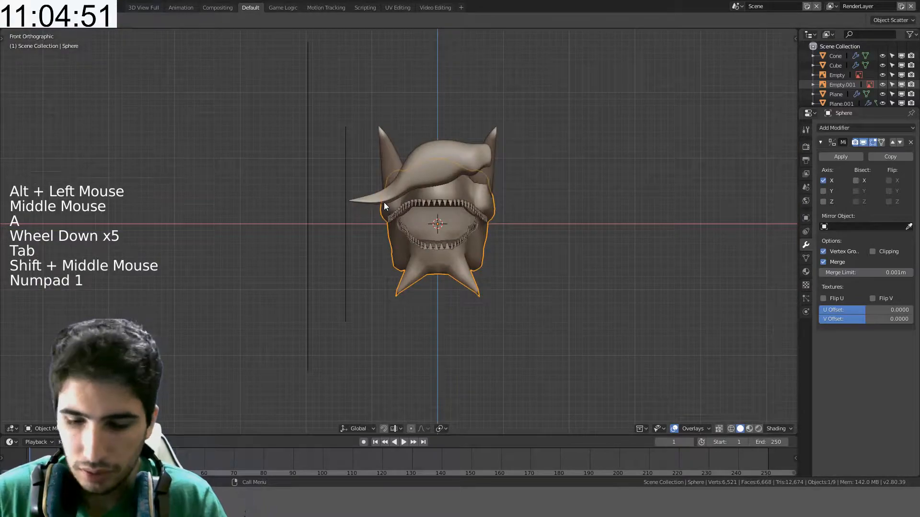
key("KP_3")
scroll(399, 167, "up", 4)
middle_click_drag(399, 165, 379, 207, "shift")
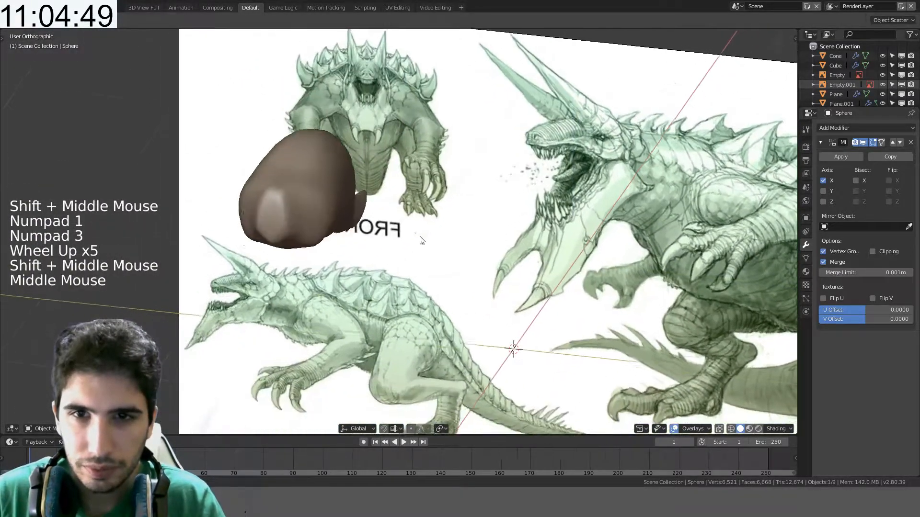
scroll(378, 207, "down", 7)
left_click(378, 206)
middle_click_drag(459, 222, 473, 228)
key("shift+c")
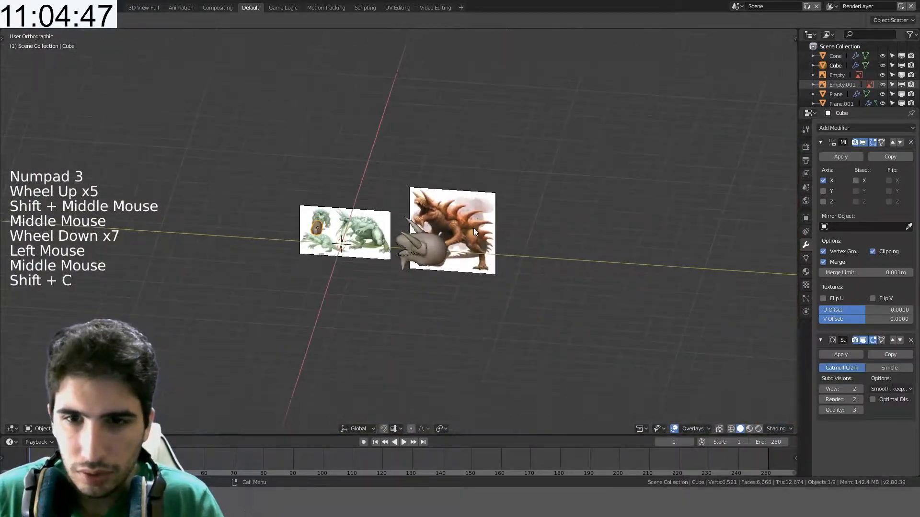
scroll(474, 228, "up", 9)
scroll(331, 221, "up", 1, "shift")
mouse_move(292, 220)
middle_mouse_down("shift")
mouse_move(424, 215)
mouse_move(468, 241)
middle_mouse_up("shift")
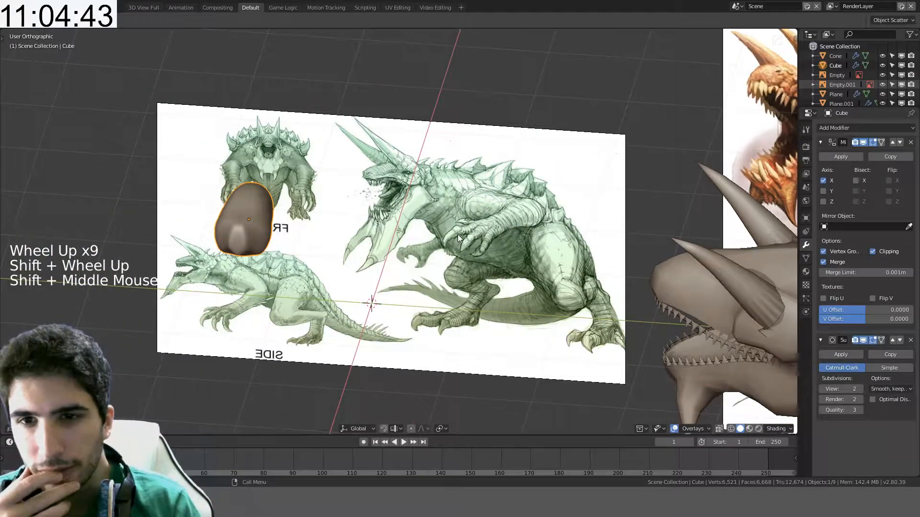
- Add a cube at the world origin and scale it down to about 0.1
key("shift+a")
mouse_move(458, 234)
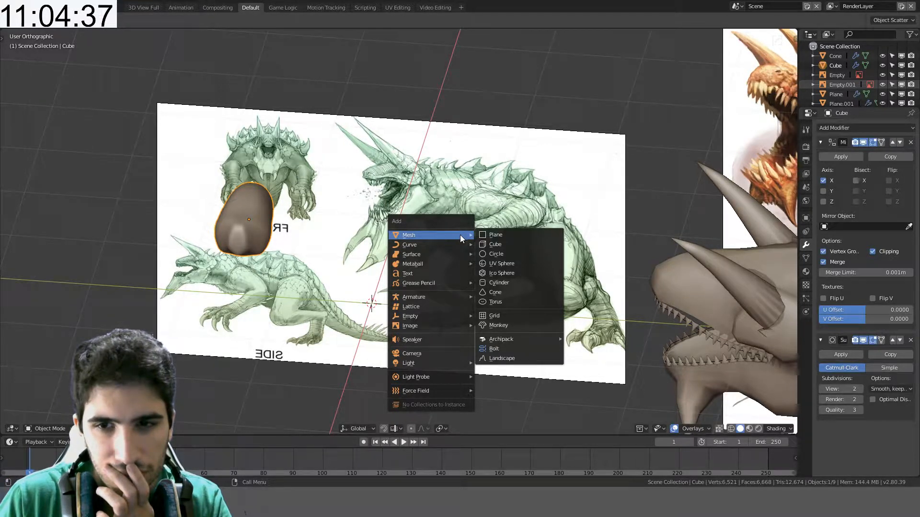
left_click(498, 245)
scroll(491, 261, "down", 4)
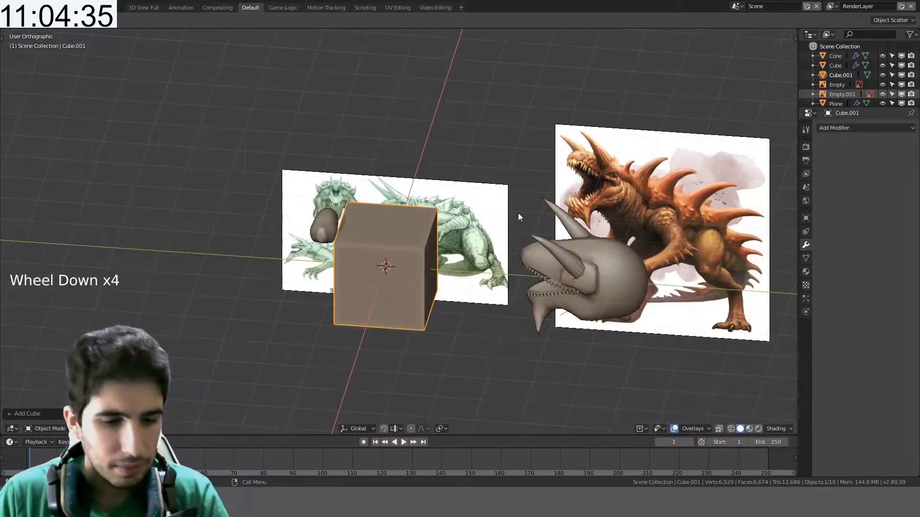
key("s")
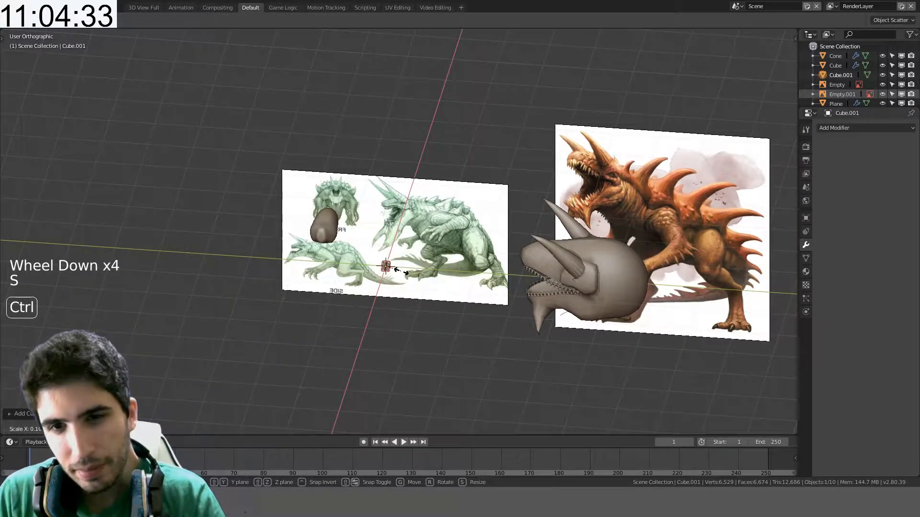
left_click(401, 271)
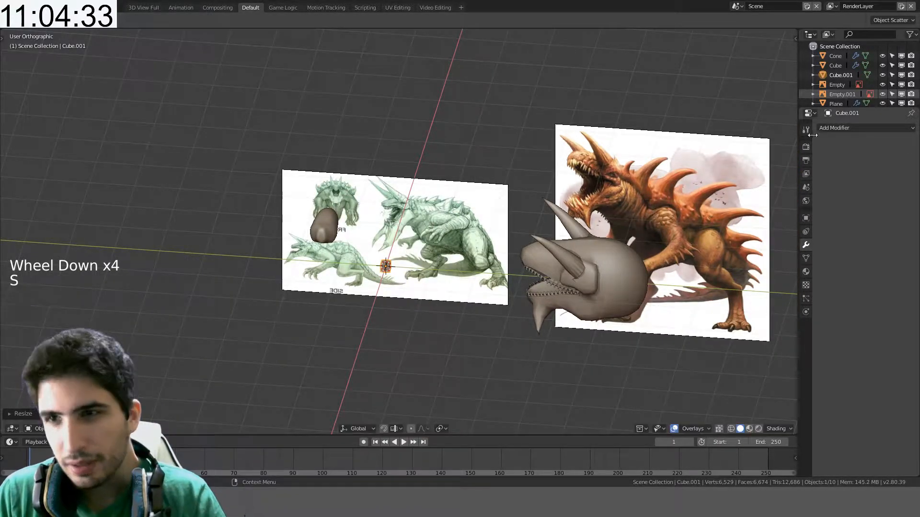
- Add a Mirror modifier to the small cube and enter Edit Mode
left_click(849, 128)
left_click(734, 223)
scroll(521, 239, "up", 4)
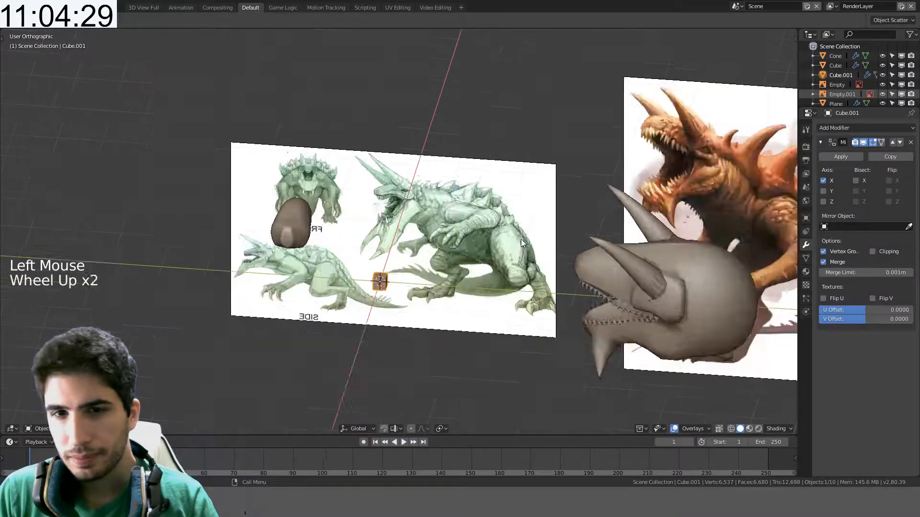
key("Tab")
key("g")
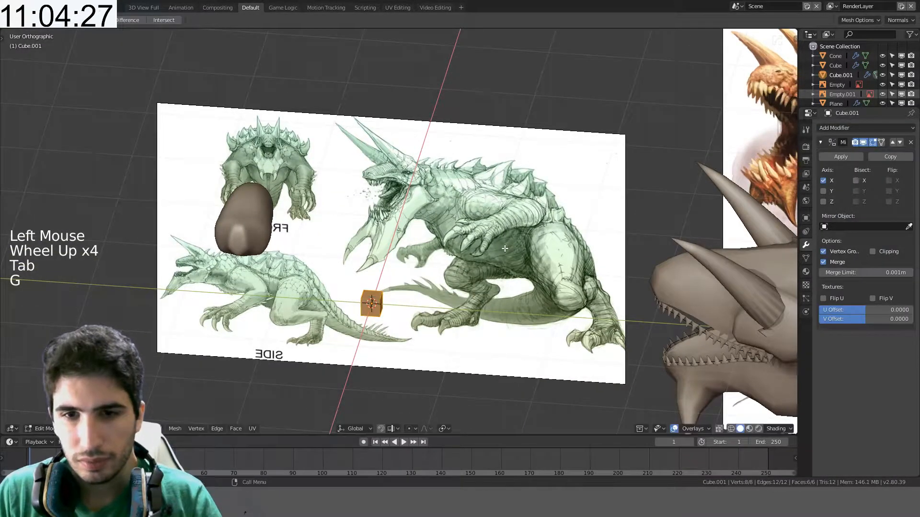
key("g")
key("g")
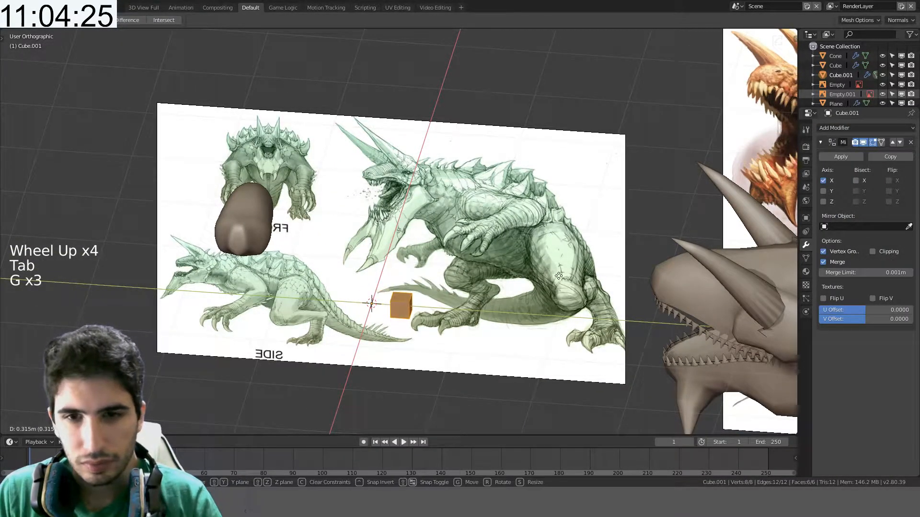
right_click(552, 277)
- In the right view, move the cube's mesh along Y with snapping, away from its object origin
key("KP_2")
key("KP_3")
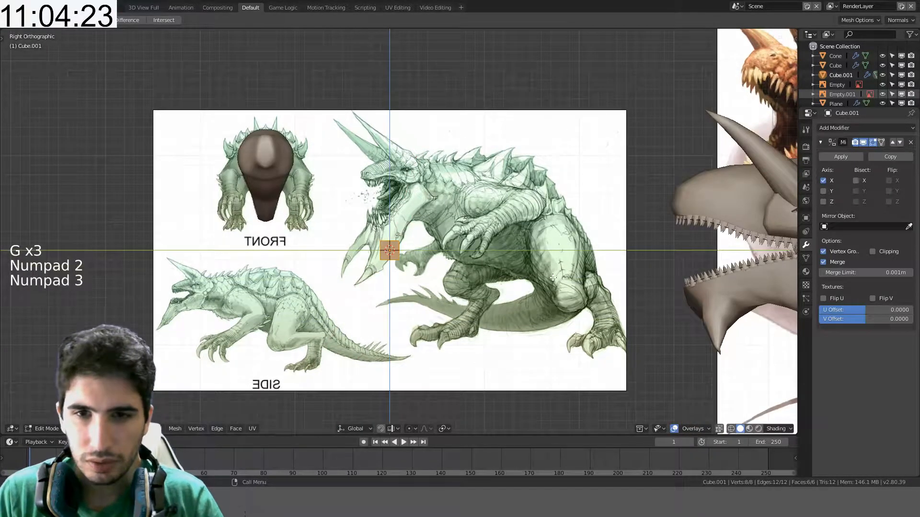
key("KP_3")
key("g")
key("ctrl")
left_click(582, 281)
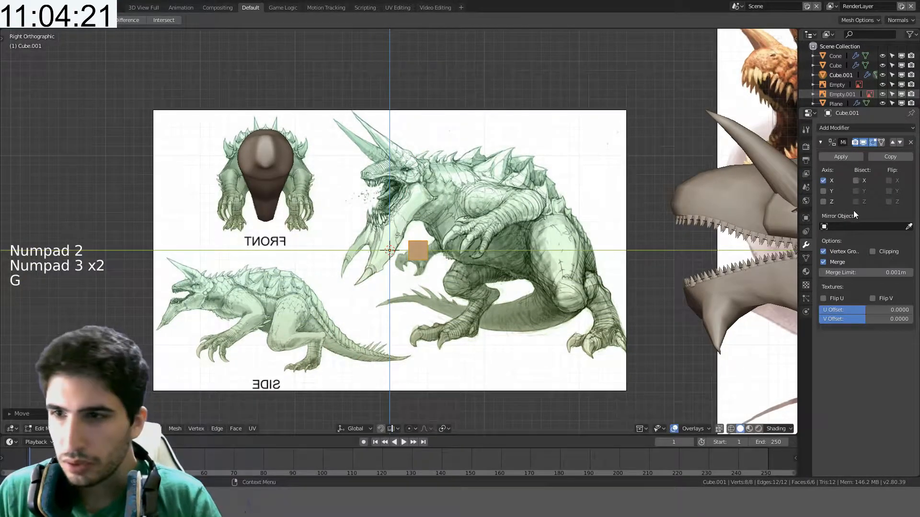
- Switch the cube's Mirror axis from X to Y and leave Edit Mode
left_click(823, 191)
left_click(824, 180)
scroll(515, 229, "up", 2)
key("Tab")
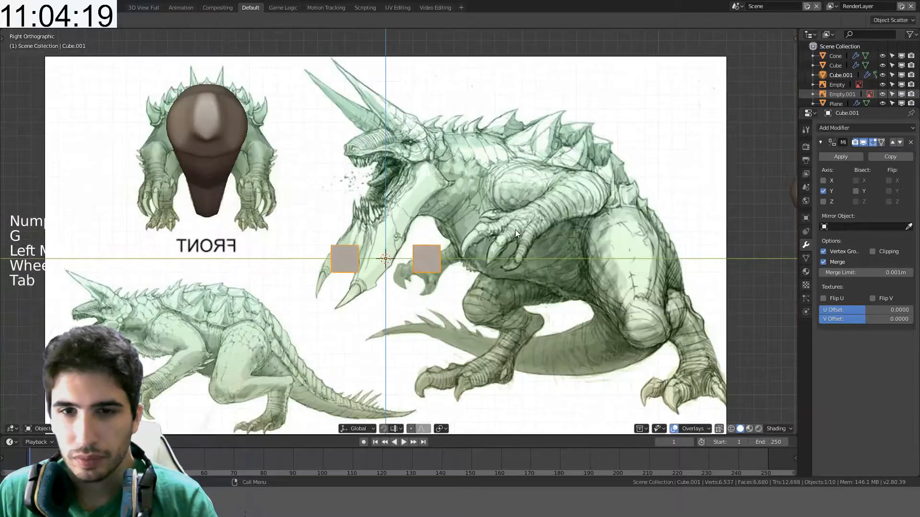
middle_click_drag(516, 229, 522, 277, "shift")
key("g")
key("ctrl")
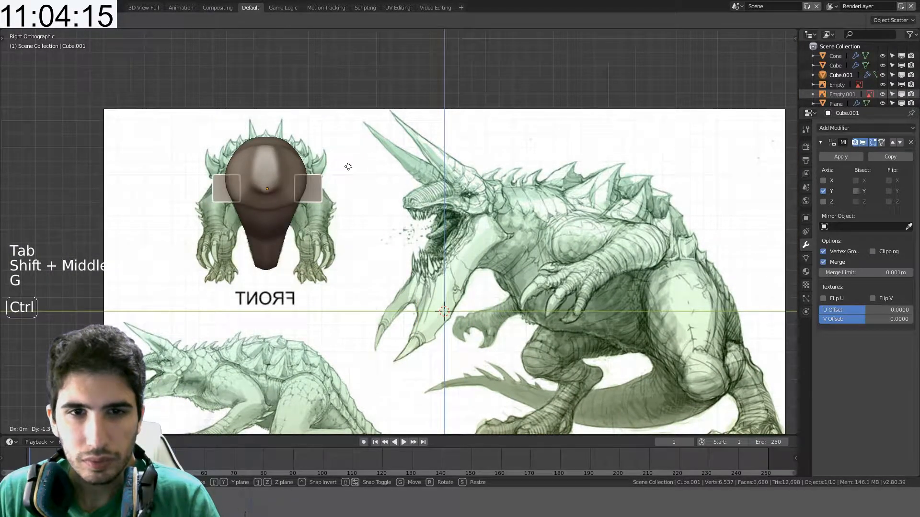
right_click(348, 167)
- Snap the 3D cursor to the brown body mesh's origin and snap the mirrored cubes to the cursor
left_click(266, 172)
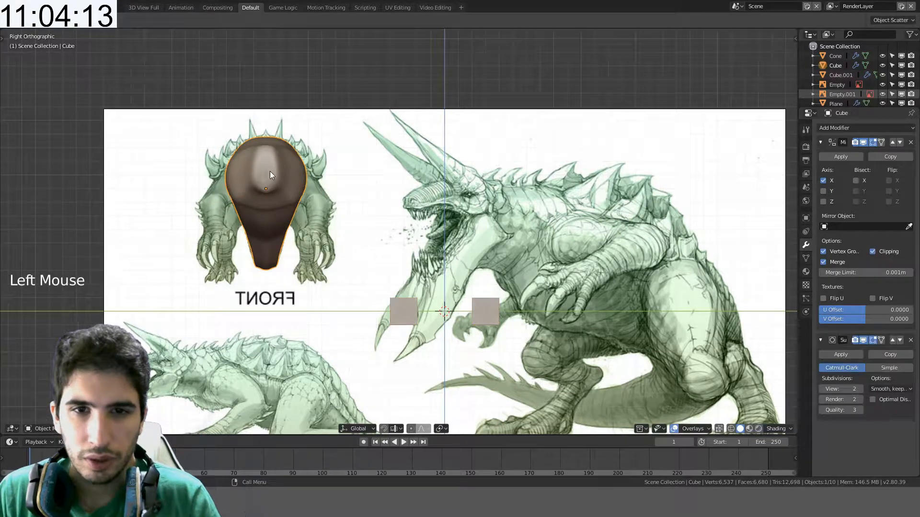
key("shift+s")
left_click(391, 306)
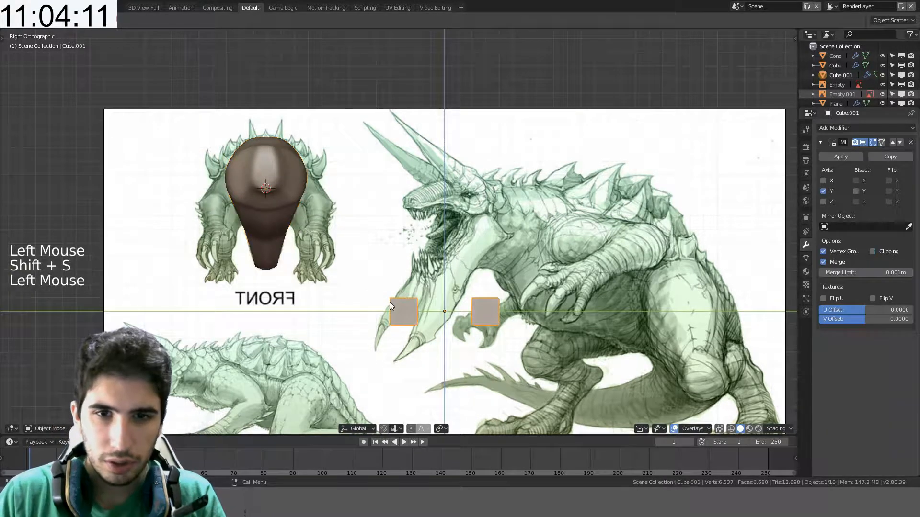
key("shift+s")
key("shift+s")
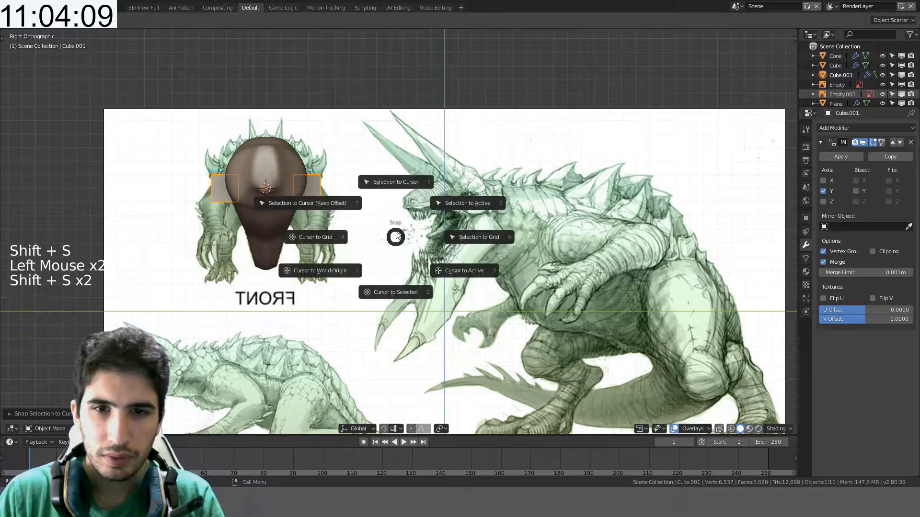
- Parent the mirrored cubes to the brown body mesh with Object (Keep Transform), and test the link with a cancelled move
middle_click_drag(338, 153, 376, 183, "shift")
scroll(389, 171, "up", 4)
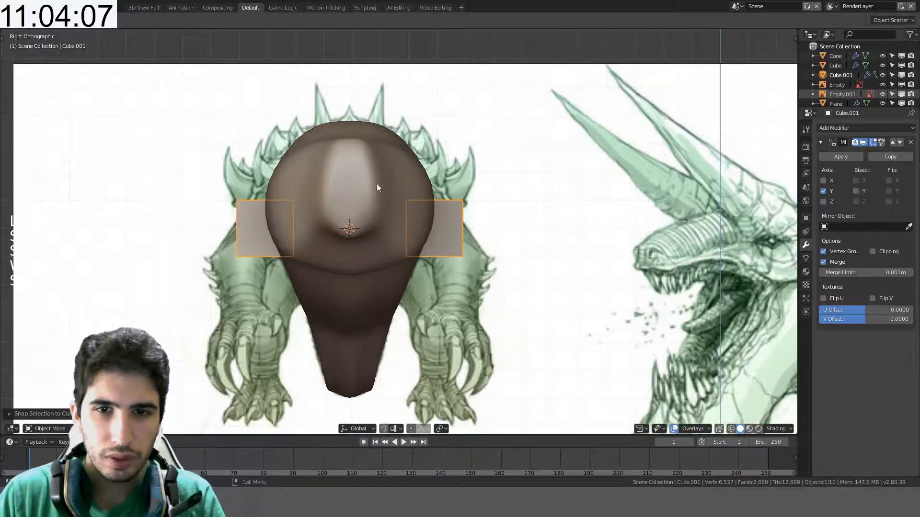
left_click(369, 173, "shift")
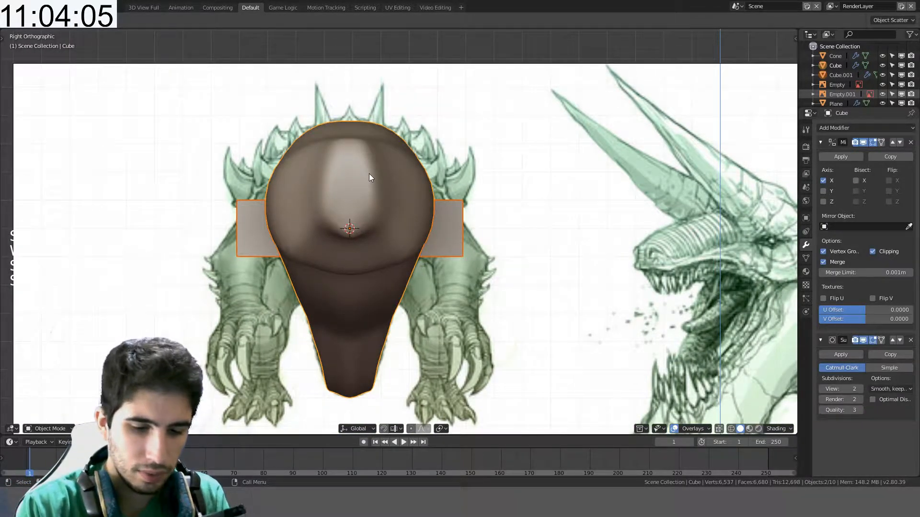
key("ctrl+p")
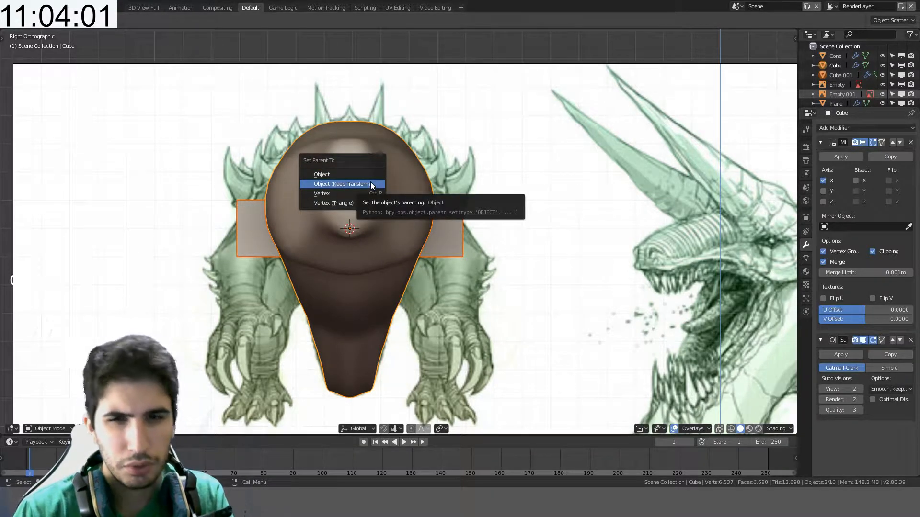
left_click(371, 184)
left_click(371, 183)
key("g")
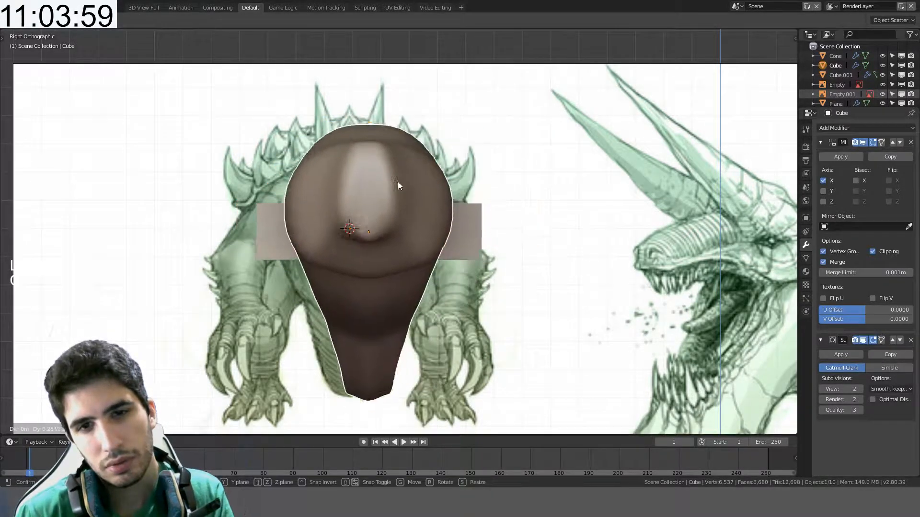
right_click(397, 182)
- Select the mirrored arm cubes, enter Edit Mode, and delete the cube's inner face on the body side using wireframe shading
left_click(438, 210)
middle_click_drag(438, 210, 445, 176)
key("KP_2")
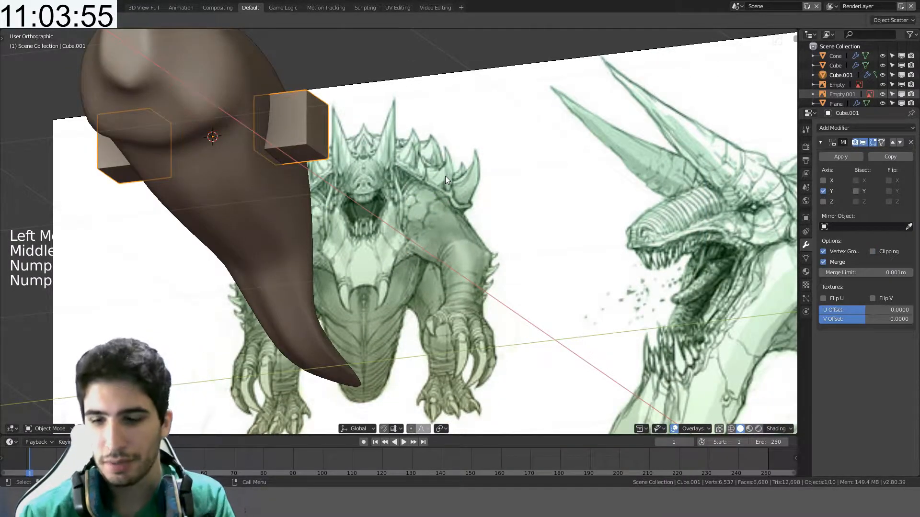
key("KP_3")
scroll(450, 170, "up", 1)
middle_click_drag(478, 183, 458, 203)
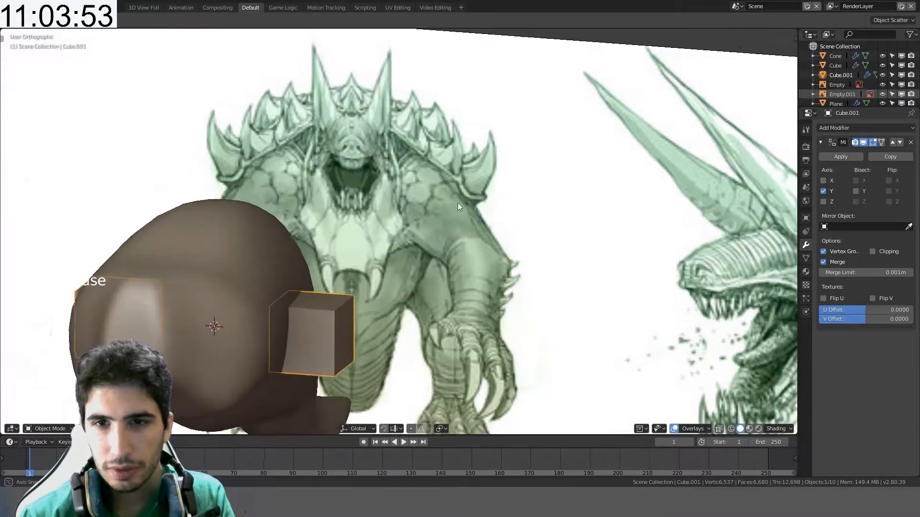
scroll(426, 220, "down", 1)
left_click(336, 292)
key("Tab")
middle_click_drag(335, 292, 431, 208, "shift")
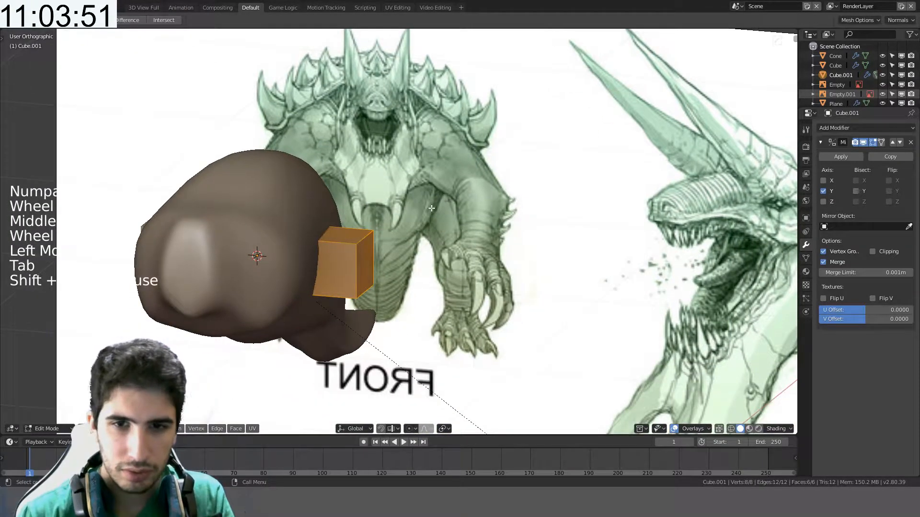
scroll(431, 209, "up", 3)
scroll(431, 209, "down", 2)
key("z")
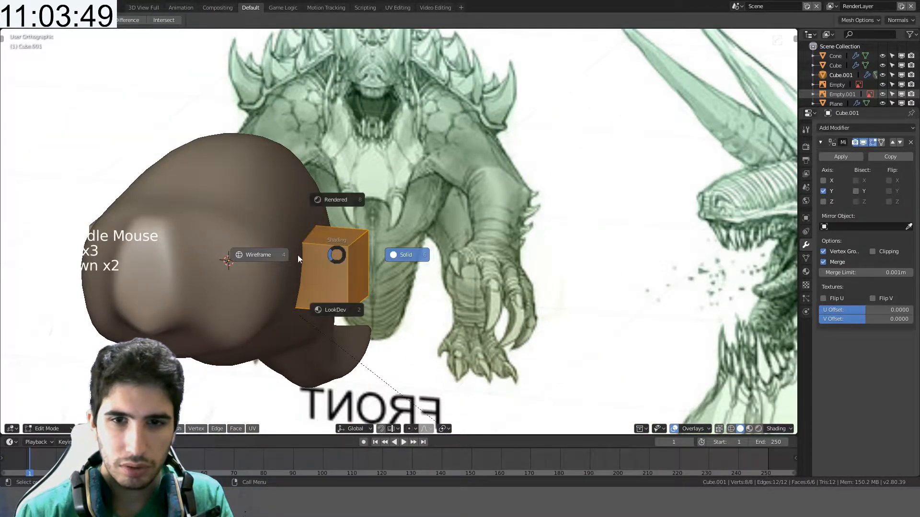
left_click(298, 259)
left_click(292, 274)
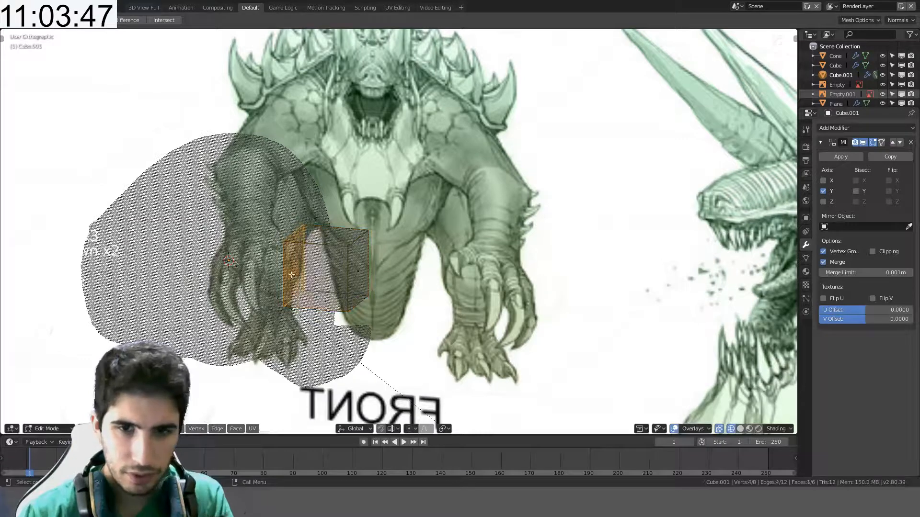
key("x")
left_click(271, 297)
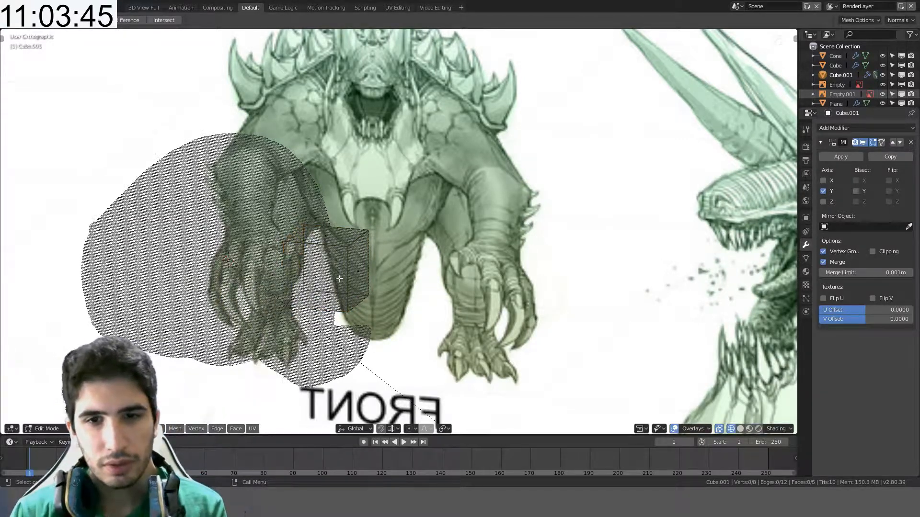
- Add a level 1 Subdivision Surface modifier to the arm cubes and shade all their faces smooth
key("Tab")
key("ctrl+1")
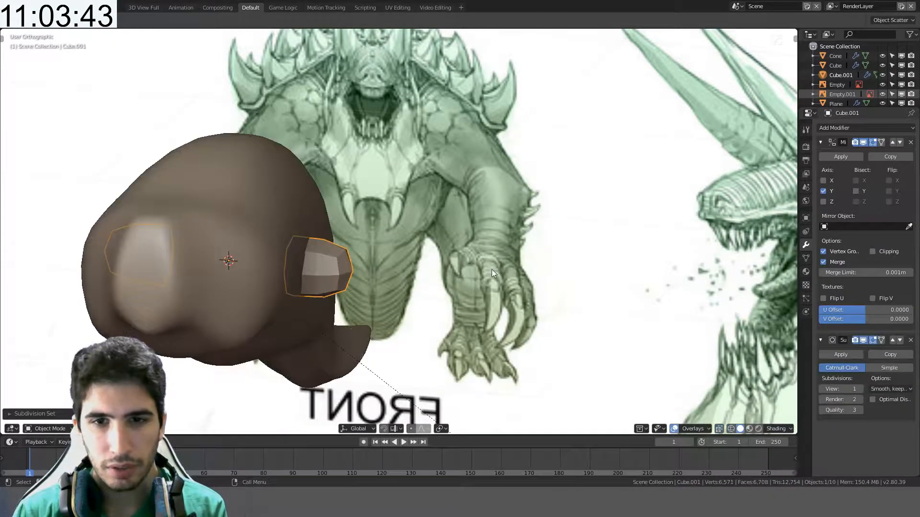
middle_click_drag(492, 269, 160, 242)
key("Tab")
key("a")
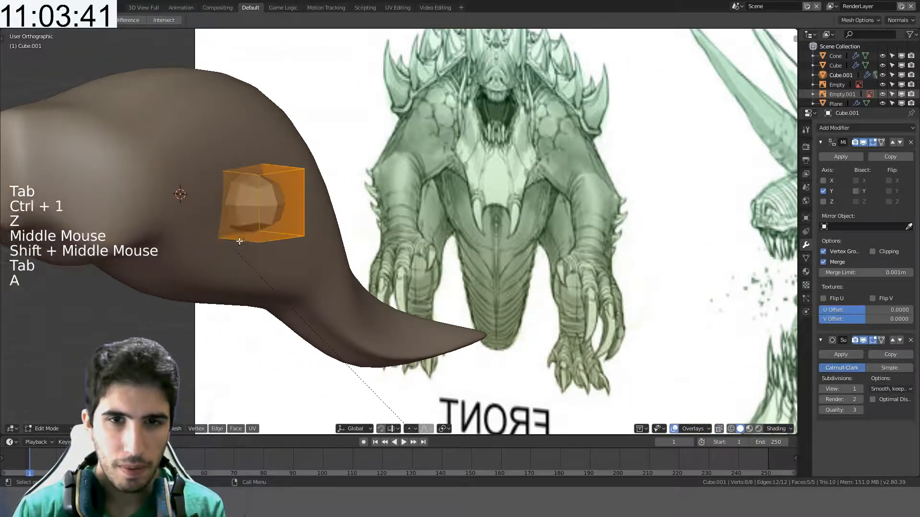
key("ctrl+f")
left_click(206, 407)
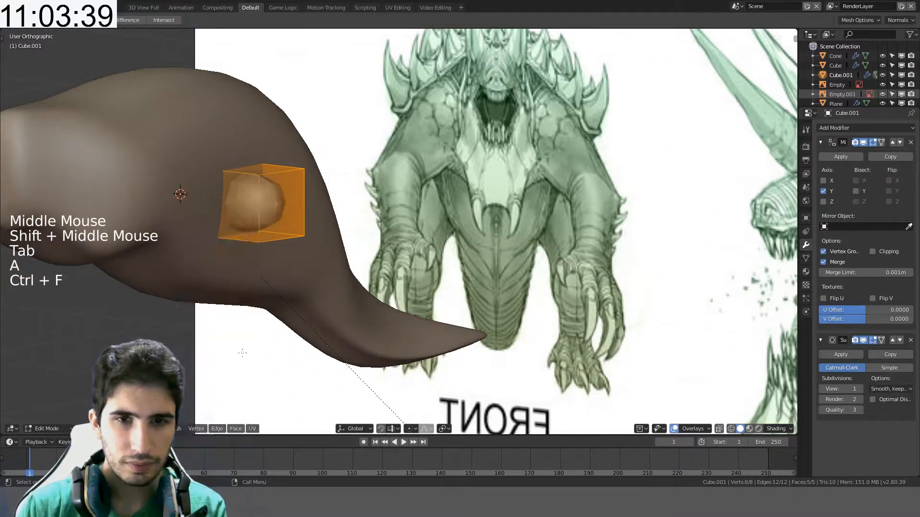
key("Tab")
- Scale up the arm block's whole mesh in Edit Mode and return to Object Mode in the right view
middle_click_drag(249, 311, 404, 232)
scroll(410, 229, "down", 2)
scroll(410, 229, "down", 1)
key("Tab")
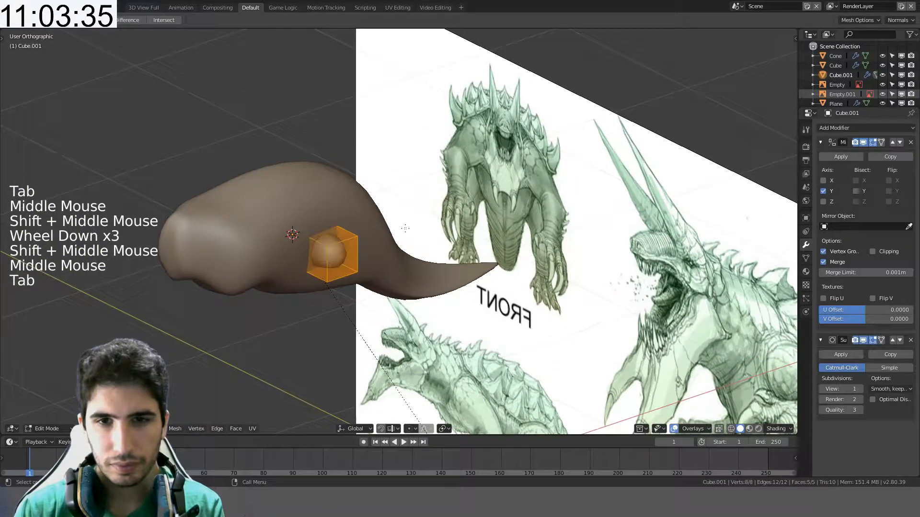
key("s")
left_click(452, 220)
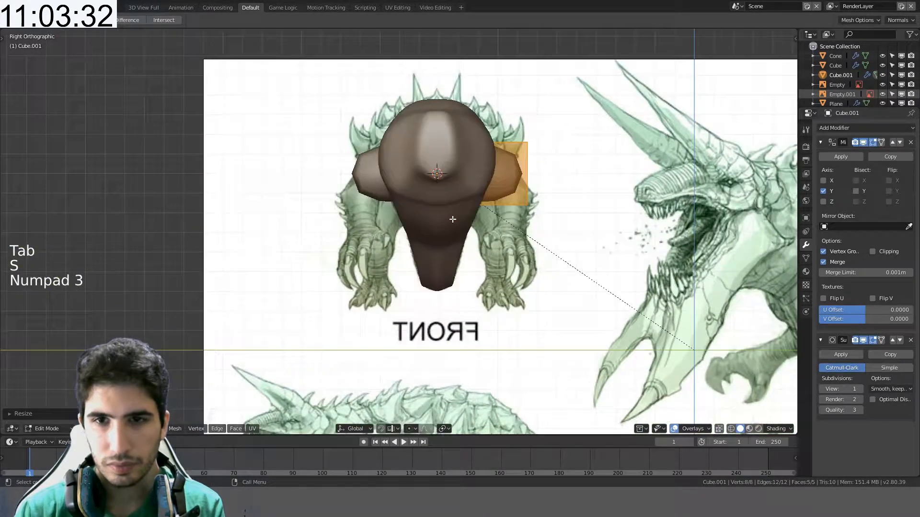
key("KP_3")
key("Tab")
- Hide the brown body mesh so only the arm blocks cover the FRONT reference
left_click(451, 169)
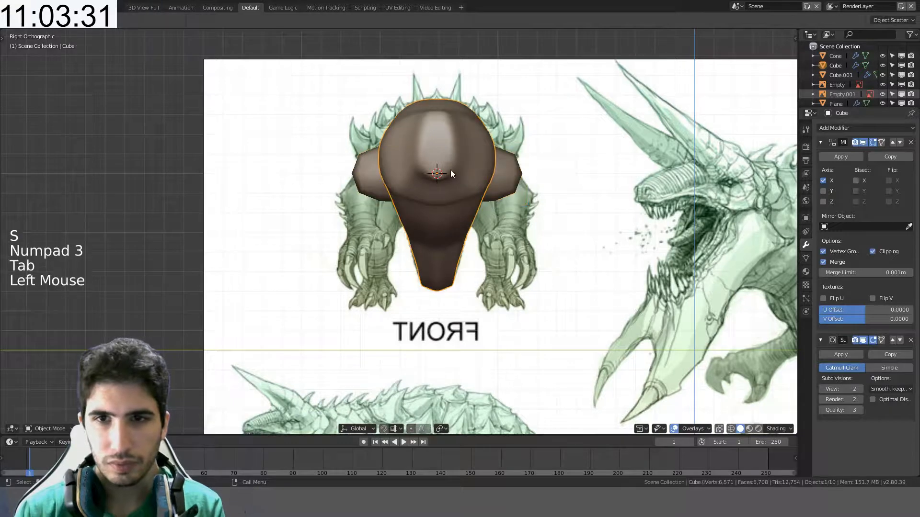
key("h")
scroll(475, 163, "up", 2)
middle_click_drag(475, 163, 418, 240, "shift")
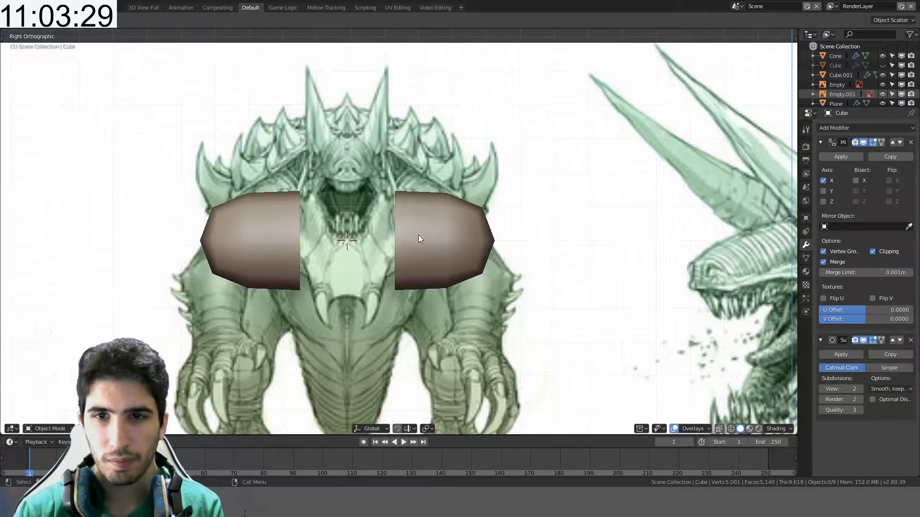
- Rotate and scale the arm block's mesh in Edit Mode to follow the sloping shoulder in the FRONT reference
left_click(419, 240)
key("Tab")
key("a")
key("r")
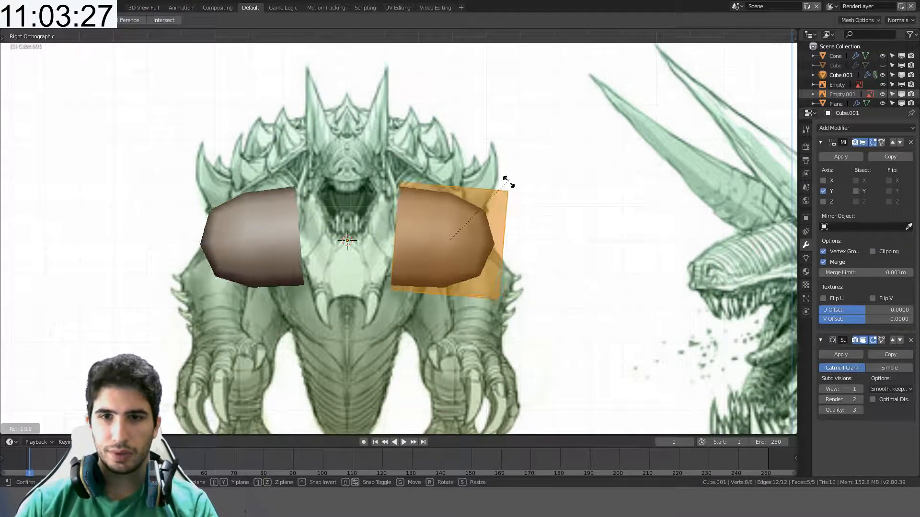
left_click(503, 208)
key("s")
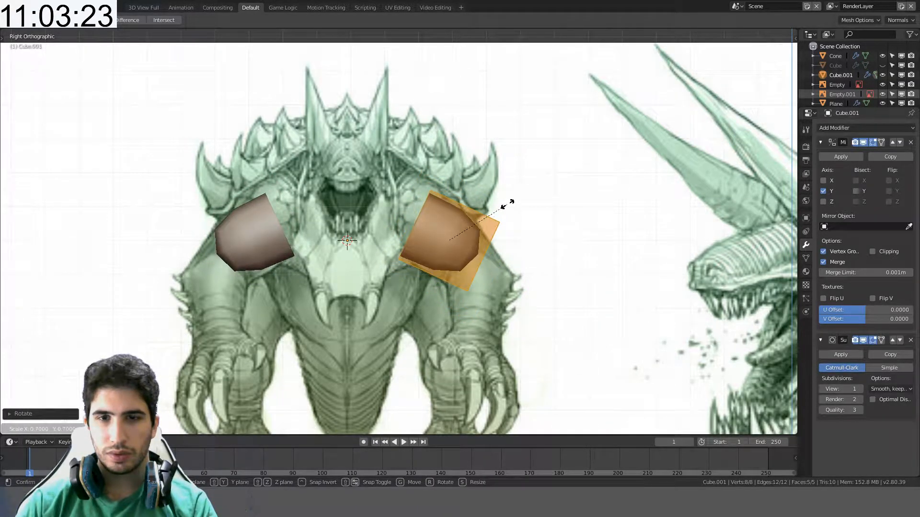
left_click(526, 203)
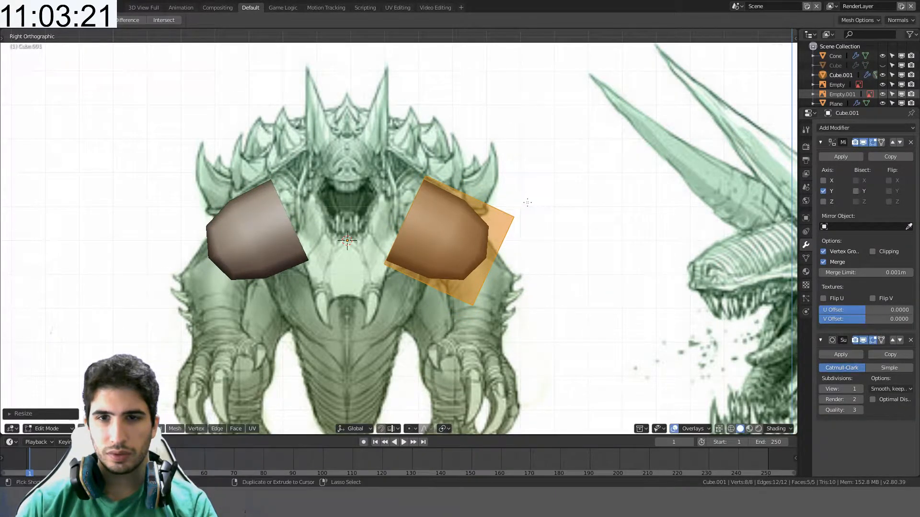
key("r")
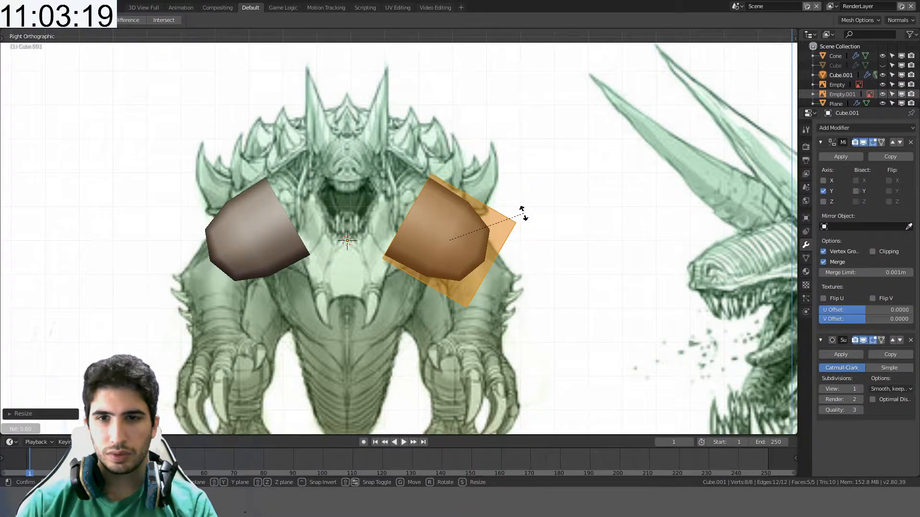
left_click(524, 212)
scroll(524, 225, "up", 2)
mouse_move(525, 233)
middle_mouse_down("shift")
mouse_move(436, 192)
mouse_move(417, 231)
middle_mouse_up("shift")
scroll(441, 209, "down", 1)
key("Tab")
- Unhide the brown body mesh and select only it in the right view
scroll(417, 233, "down", 7)
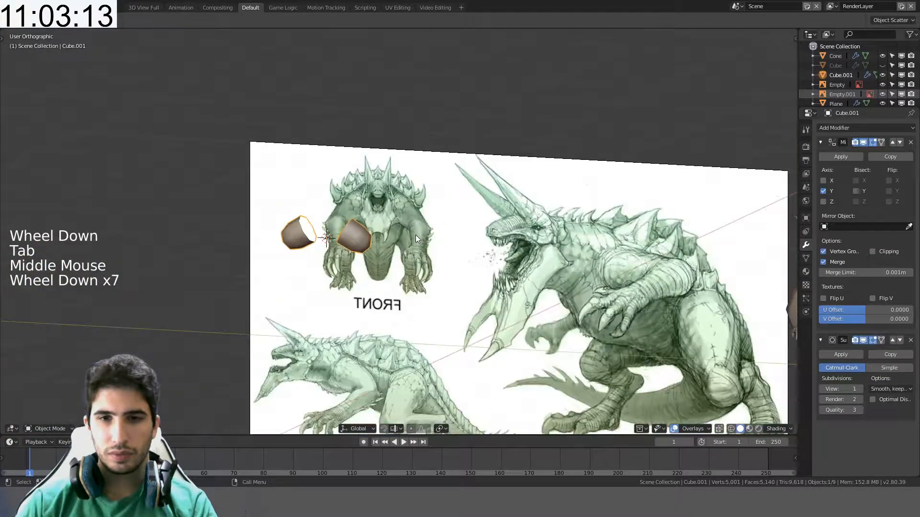
key("z")
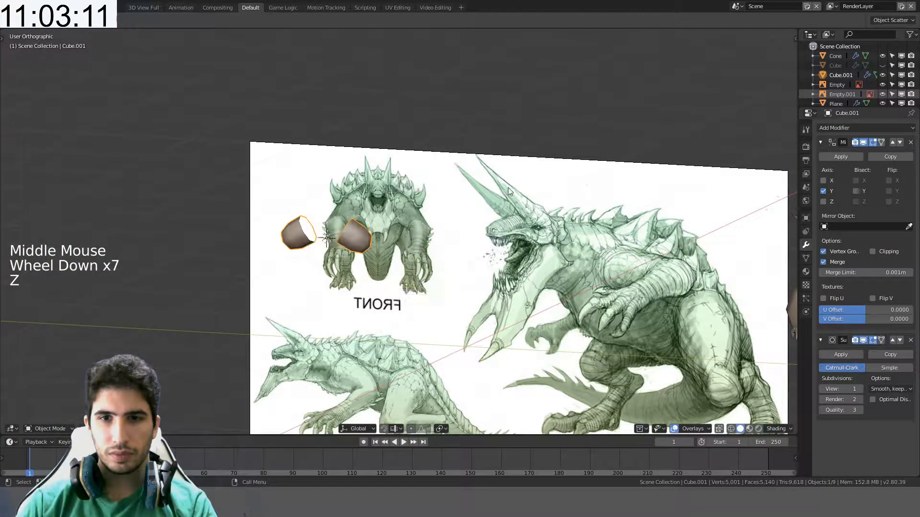
key("alt+h")
middle_click_drag(385, 246, 463, 228, "shift")
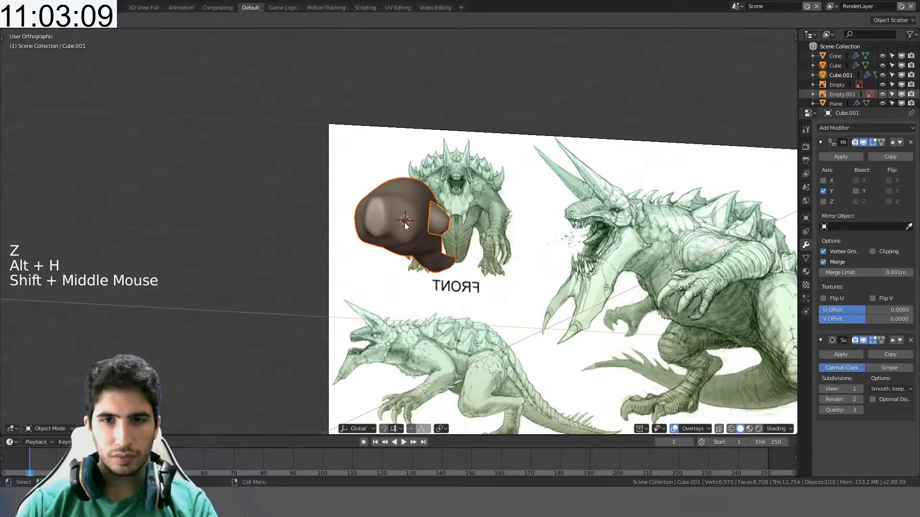
left_click(405, 225)
key("KP_3")
key("r")
key("z")
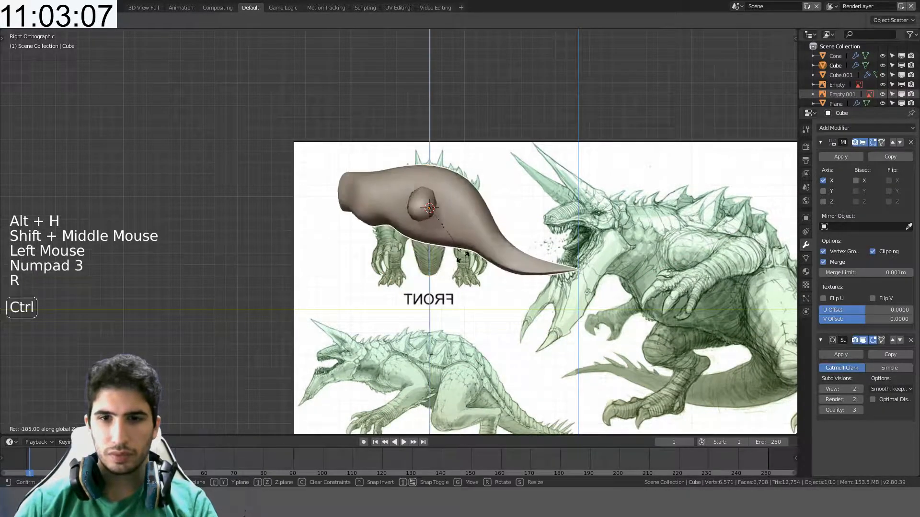
right_click(478, 252)
- Rotate the body a quarter turn about Z, neck toward the SIDE reference's head, and move it down and 0.1 m along Y onto that drawing
middle_click_drag(478, 252, 479, 209, "shift")
type("rz90")
key("Return")
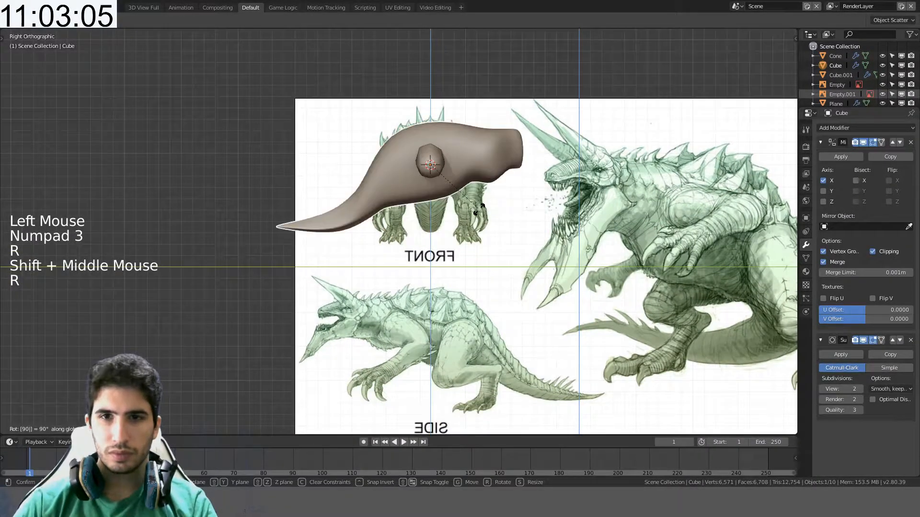
key("g")
key("y")
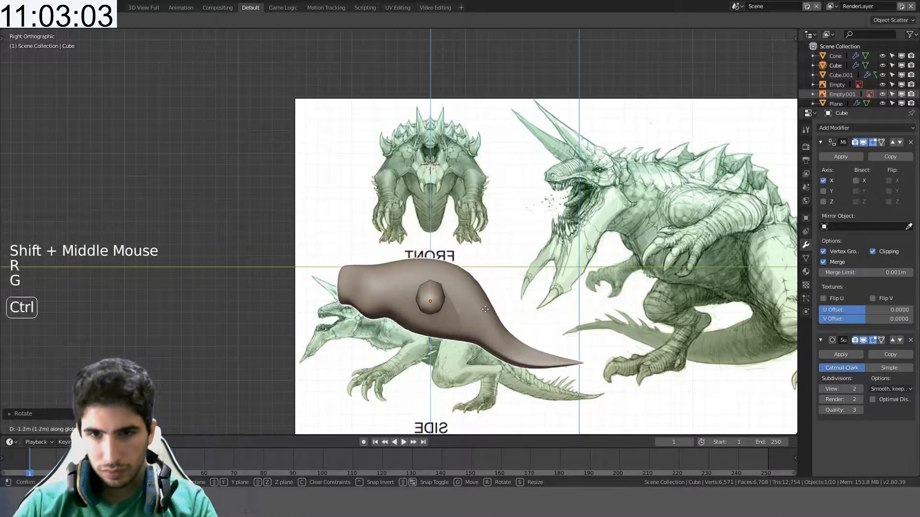
left_click(486, 343, "ctrl")
key("g")
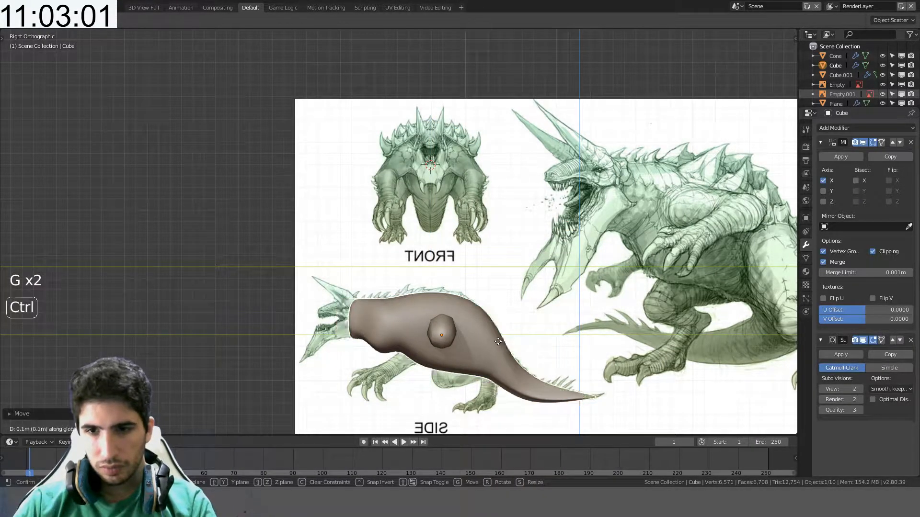
left_click(499, 341, "ctrl")
- In wireframe shading, move the arm blocks about 0.4 m along Y to the SIDE reference's shoulder and enter Edit Mode
scroll(475, 353, "up", 3)
middle_click_drag(475, 353, 482, 242, "shift")
left_click(468, 235)
key("z")
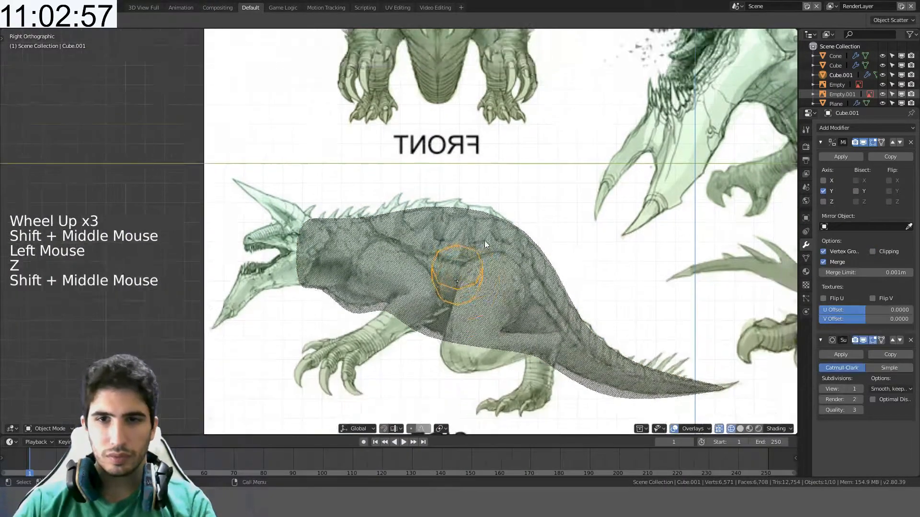
scroll(482, 242, "up", 3)
key("g")
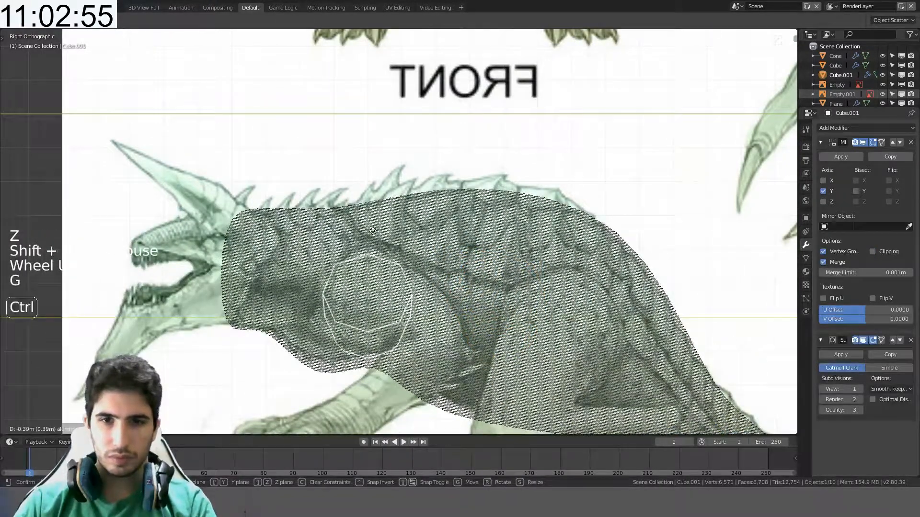
left_click(376, 231, "ctrl")
key("Tab")
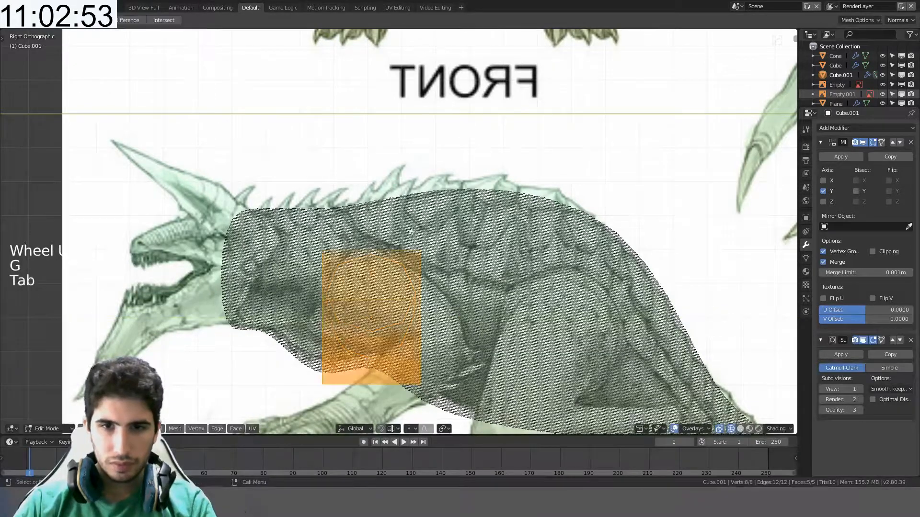
key("r")
right_click(405, 225, "ctrl")
key("z")
key("z")
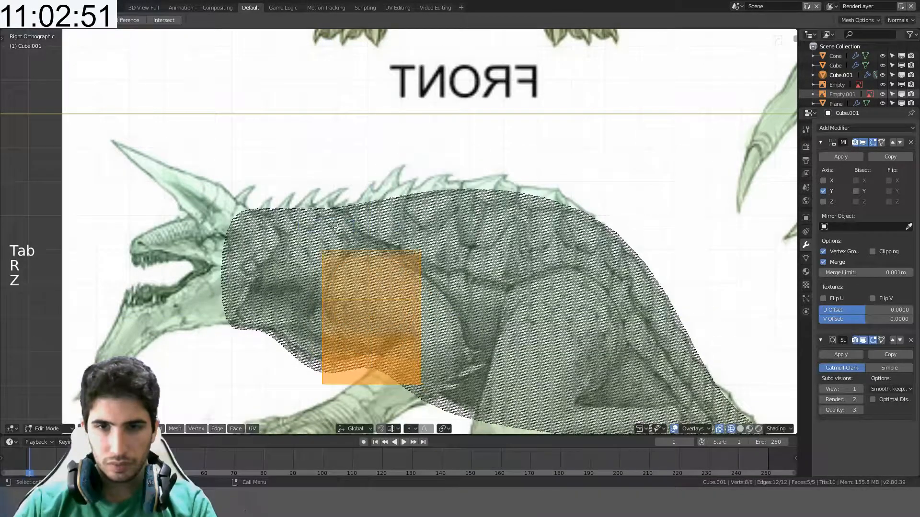
key("r")
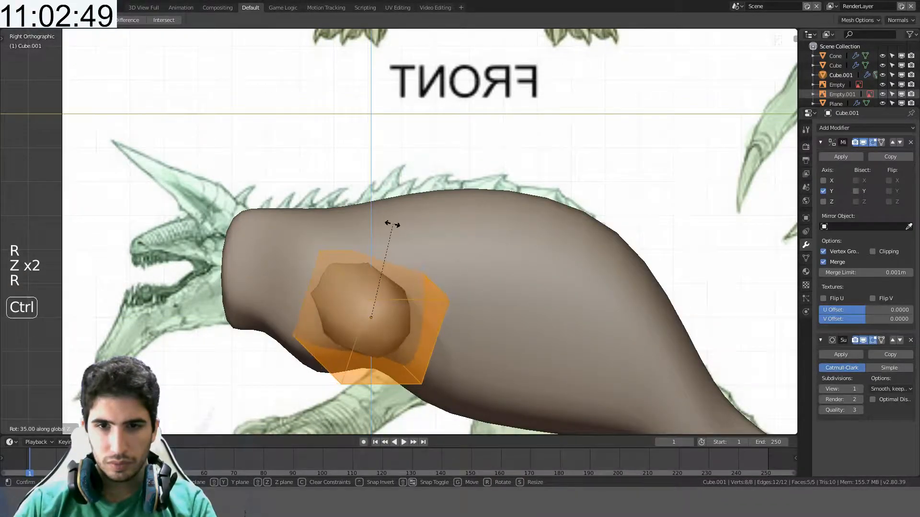
right_click(390, 229)
- In the top view, rotate the arm block's mesh counter-clockwise and nudge it slightly along Y
middle_click_drag(422, 233, 442, 213)
scroll(530, 283, "down", 1)
scroll(531, 283, "down", 2)
key("KP_7")
scroll(441, 214, "up", 4)
key("r")
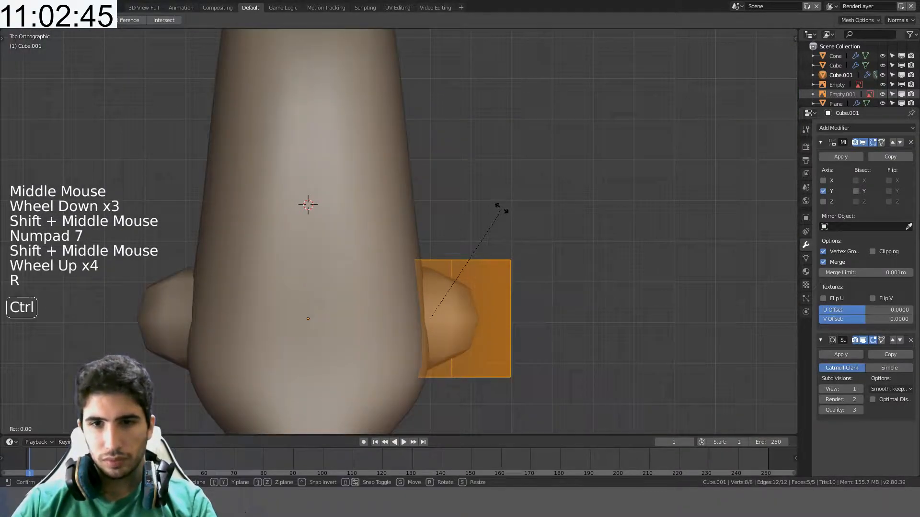
left_click(436, 197)
key("g")
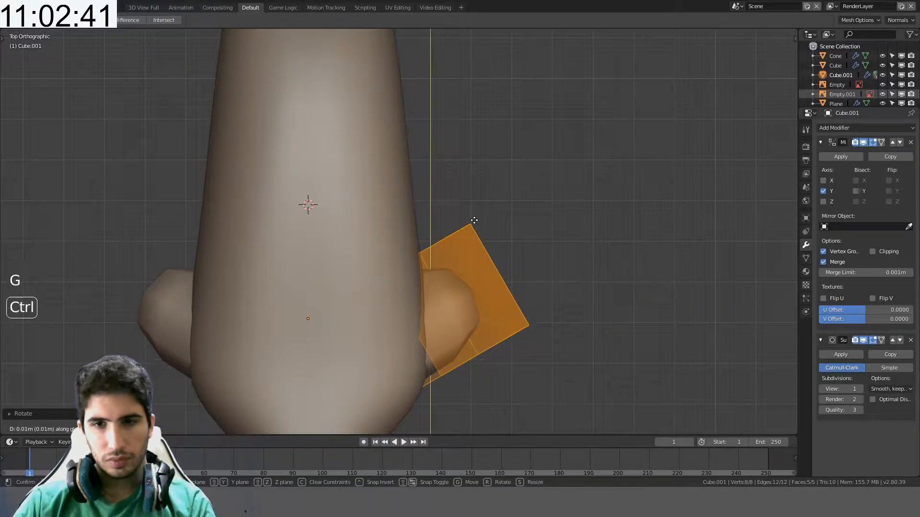
left_click(474, 212)
- In the right view with wireframe shading, leave Edit Mode, hide the brown body mesh, and select the arm blocks
key("KP_3")
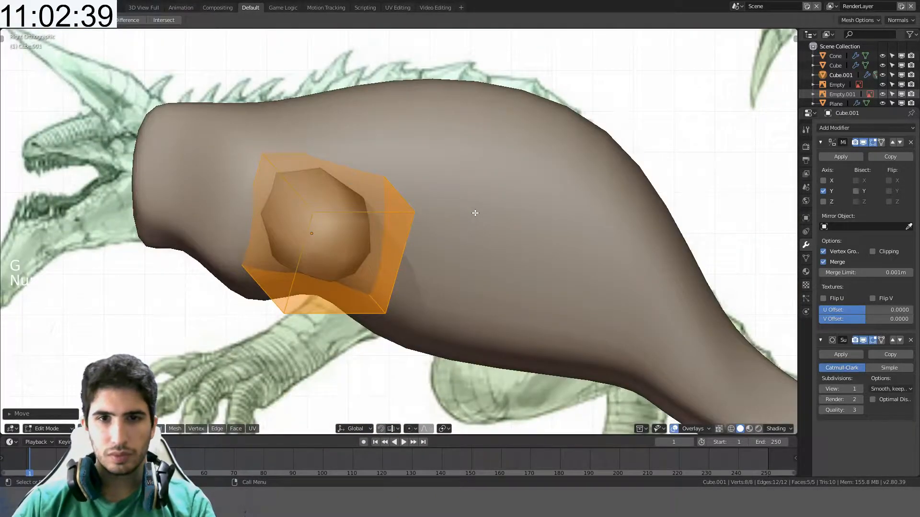
key("z")
scroll(352, 199, "up", 2)
middle_click_drag(352, 200, 455, 221, "shift")
scroll(455, 221, "up", 2)
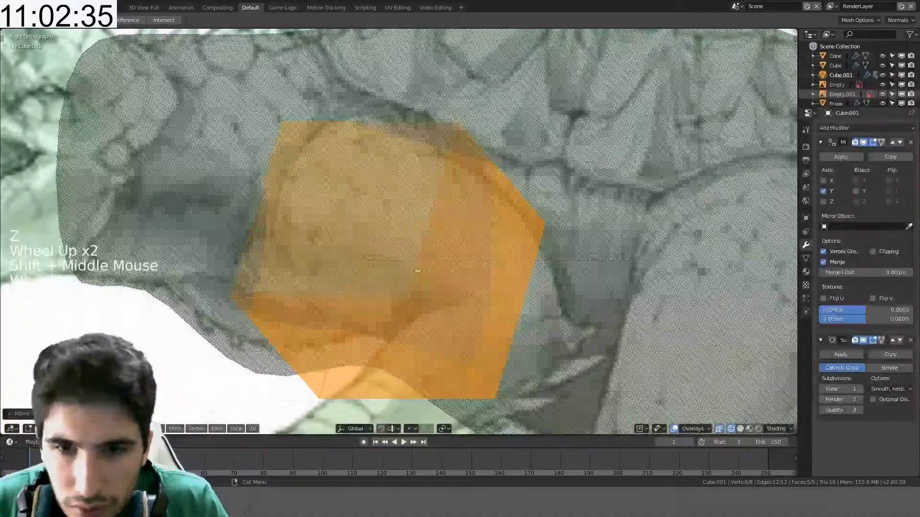
scroll(390, 263, "down", 3)
key("Tab")
left_click(300, 210)
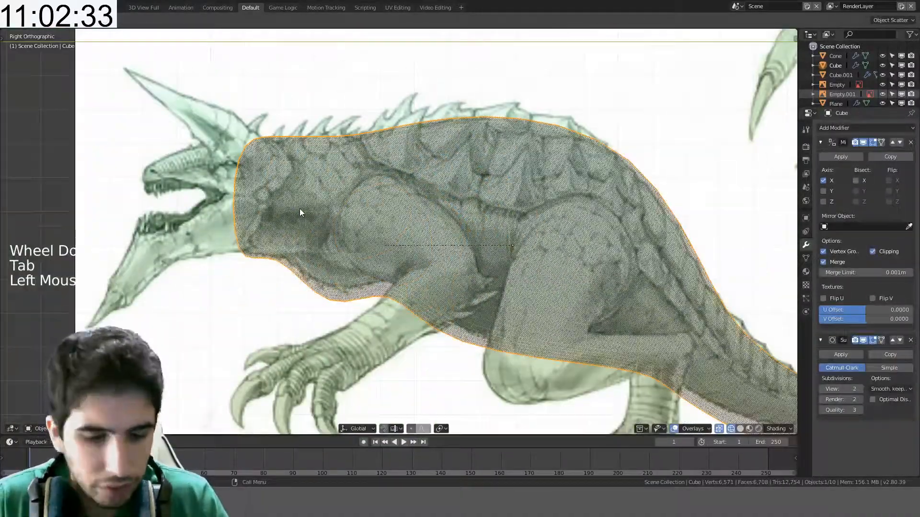
key("h")
left_click(392, 220)
left_click(393, 220)
left_click(393, 220)
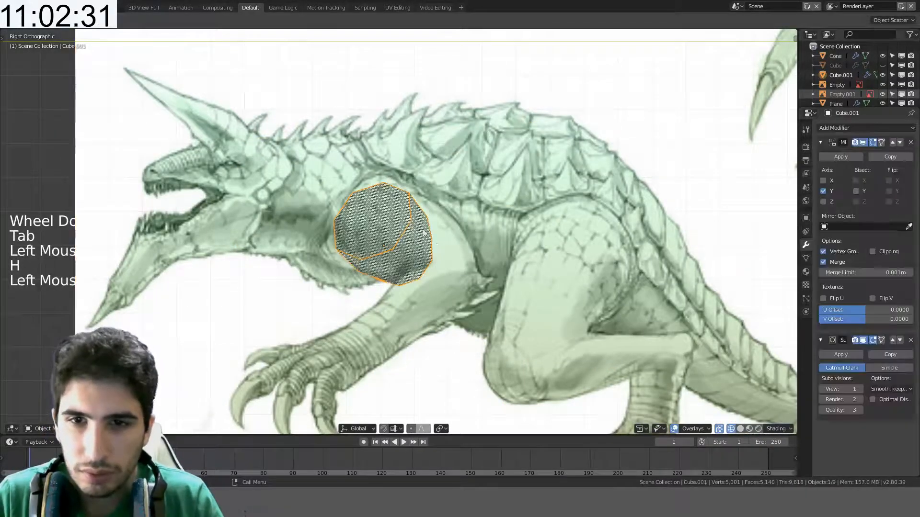
- Move the arm blocks slightly back and up onto the SIDE reference's shoulder, and enter Edit Mode
key("Tab")
key("Tab")
scroll(451, 242, "up", 4)
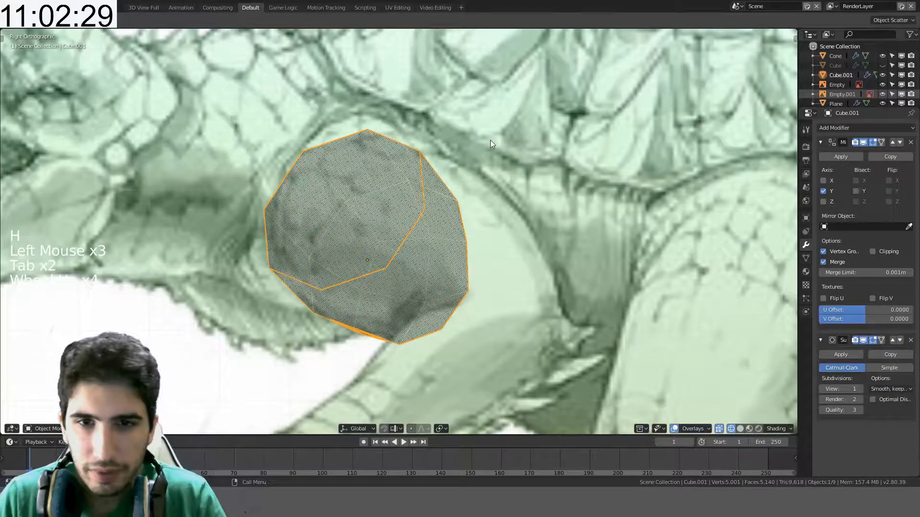
key("g")
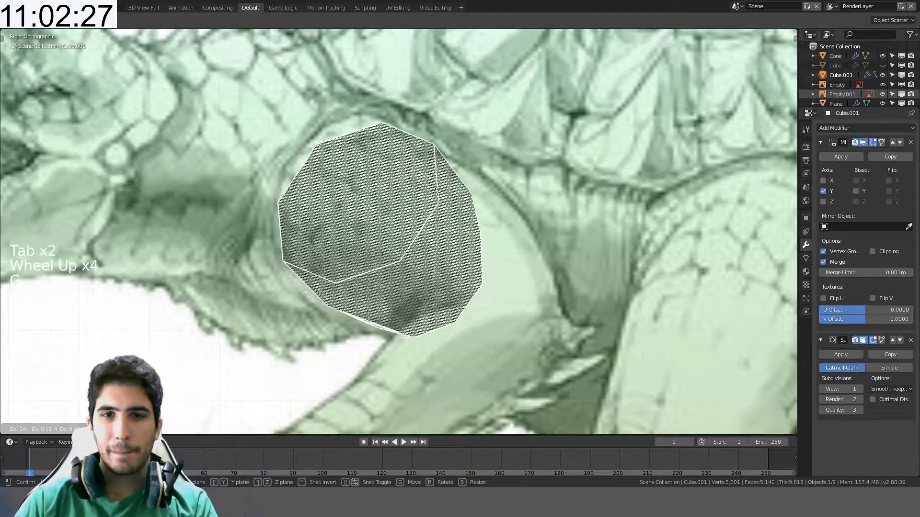
left_click(438, 194)
key("Tab")
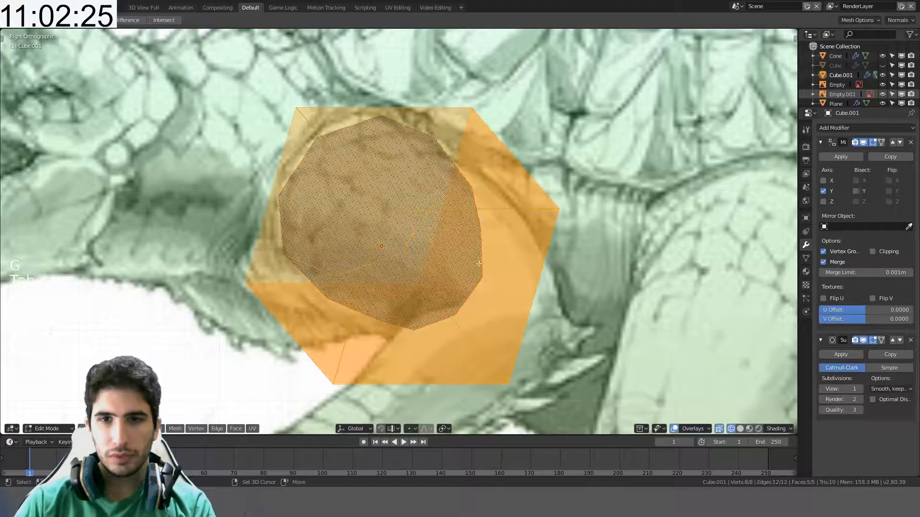
- Select only the arm block's lower end face and set the transform orientation to Normal
middle_click_drag(479, 263, 463, 240, "shift")
key("alt+a")
left_click(432, 297)
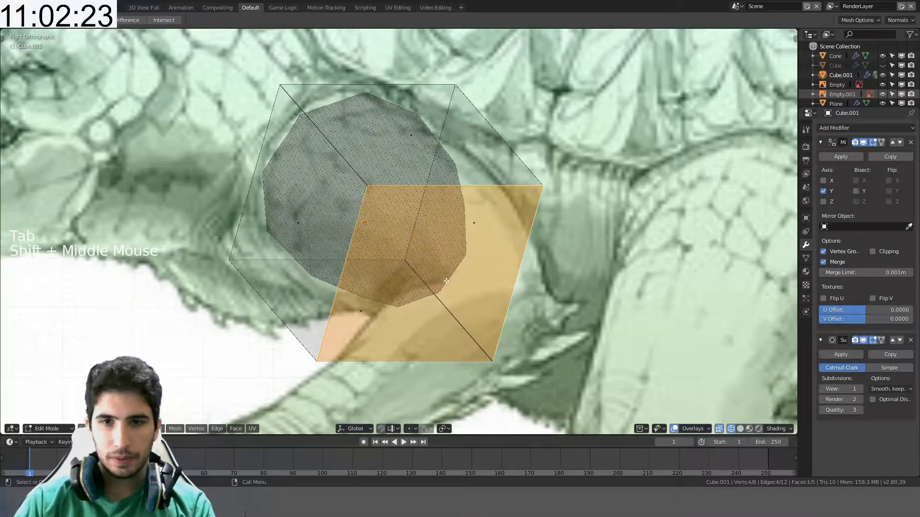
middle_click_drag(447, 282, 413, 204, "shift")
key("g")
key("g")
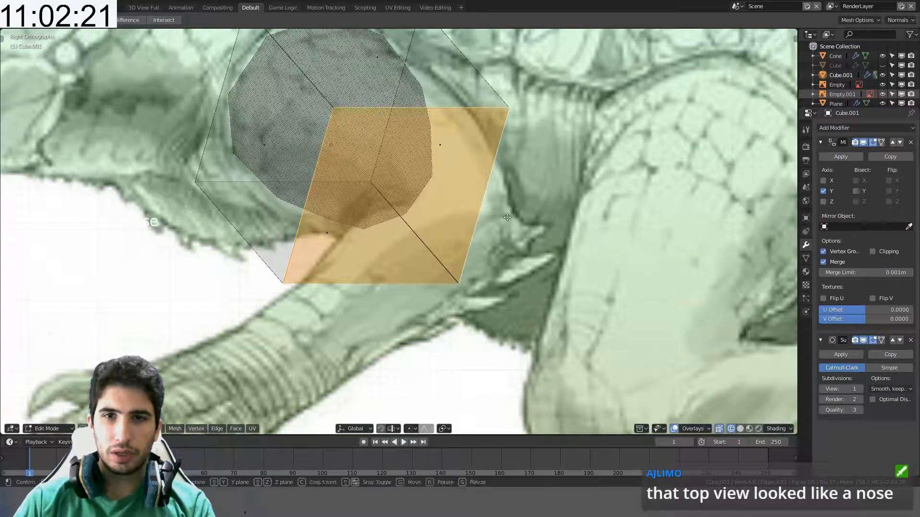
left_click(505, 235)
left_click(351, 430)
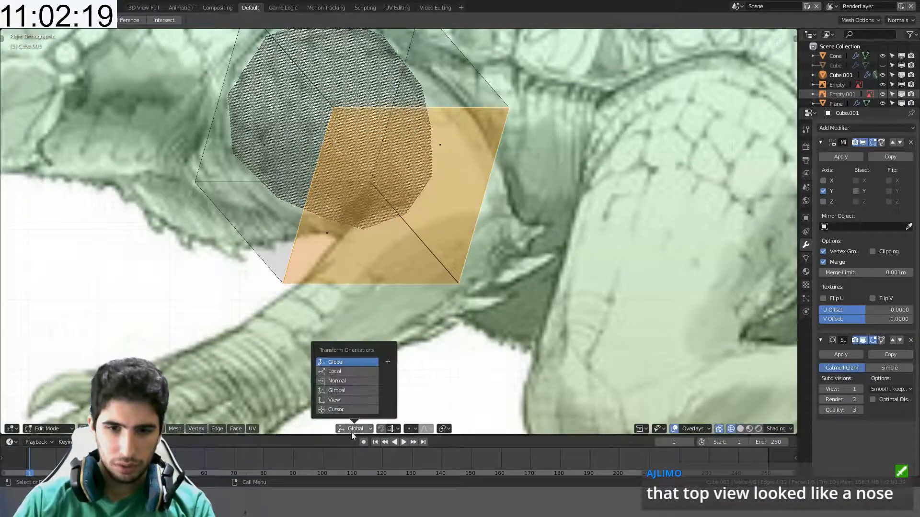
left_click(341, 380)
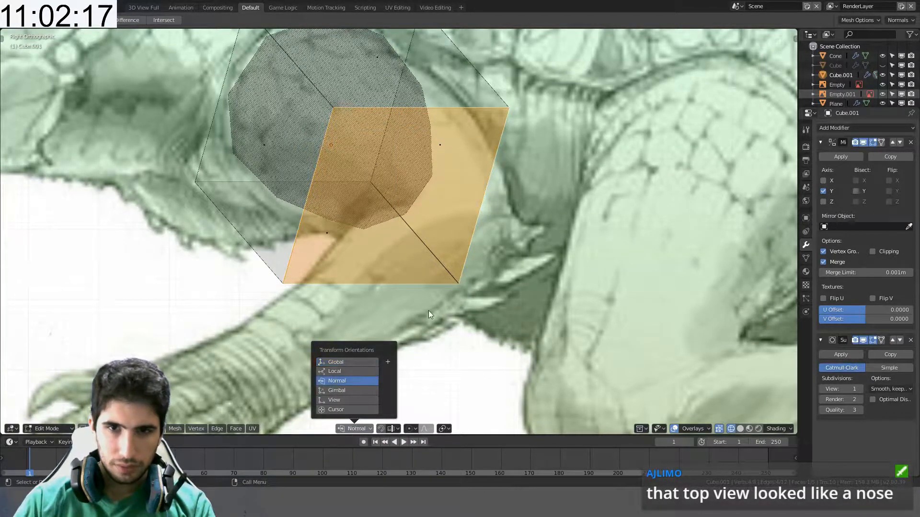
- In the right view, move the lower end face outward along its normal to lengthen the upper arm toward the drawn elbow
mouse_move(493, 262)
middle_mouse_down()
mouse_move(530, 279)
mouse_move(480, 254)
middle_mouse_up()
scroll(508, 268, "down", 4)
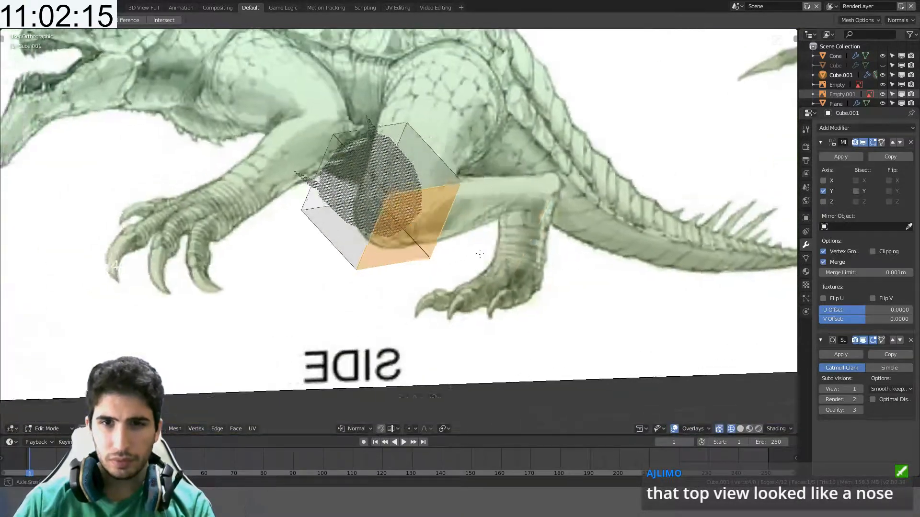
scroll(481, 254, "up", 1)
key("KP_3")
key("g")
key("z")
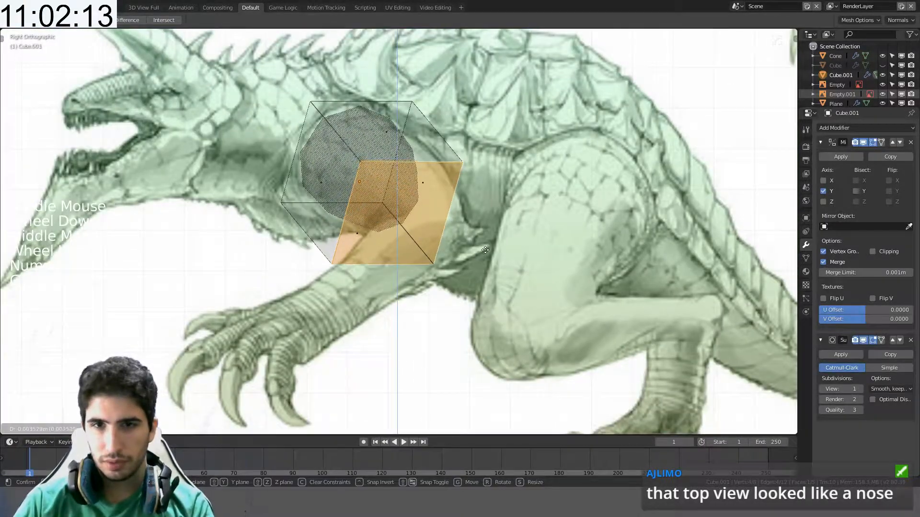
right_click(490, 254)
key("g")
key("z")
key("z")
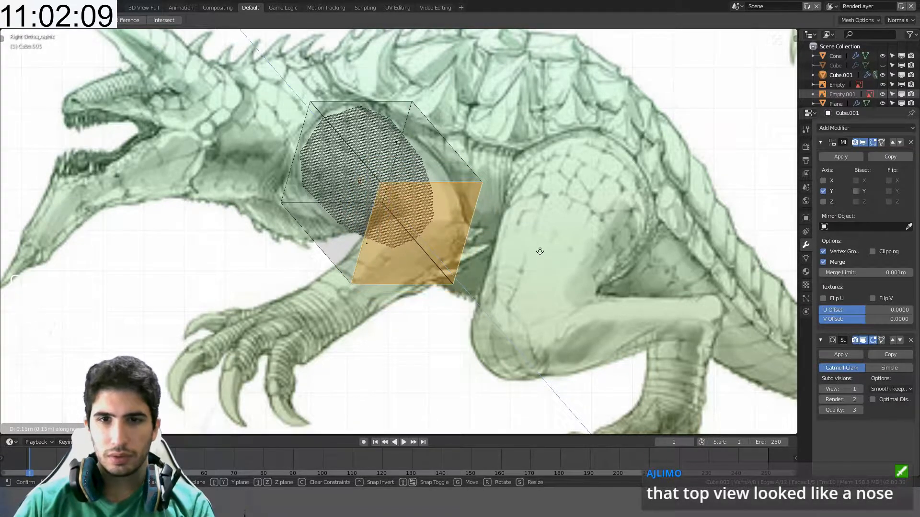
left_click(573, 253)
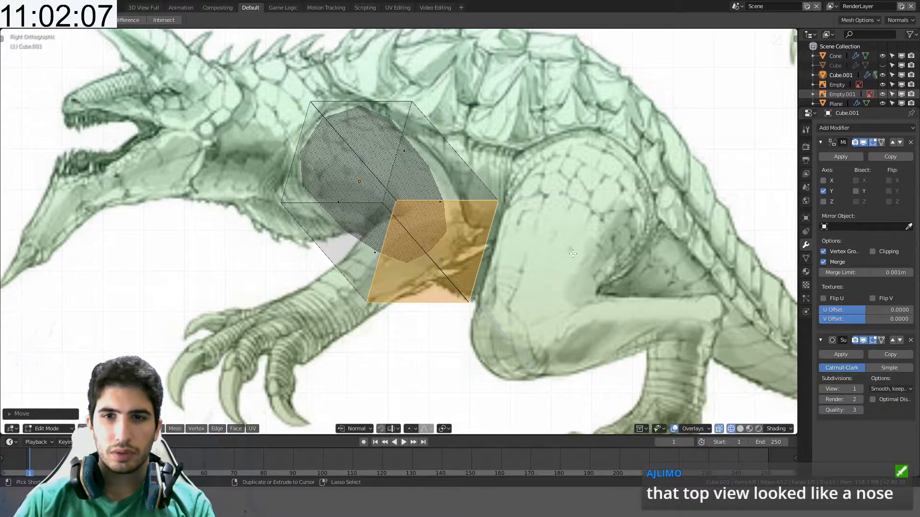
- Select the whole arm block mesh and trackball-rotate it to follow the slant of the drawn upper arm
key("a")
key("a")
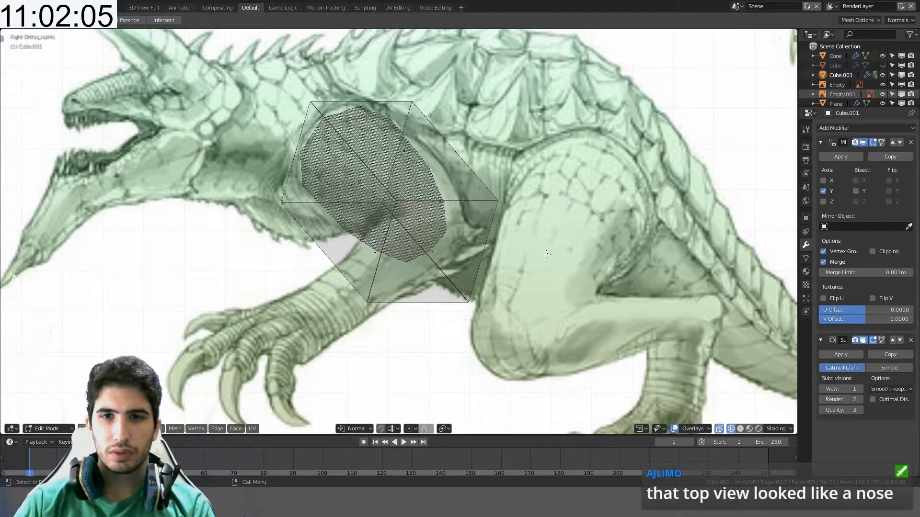
key("a")
key("r")
key("r")
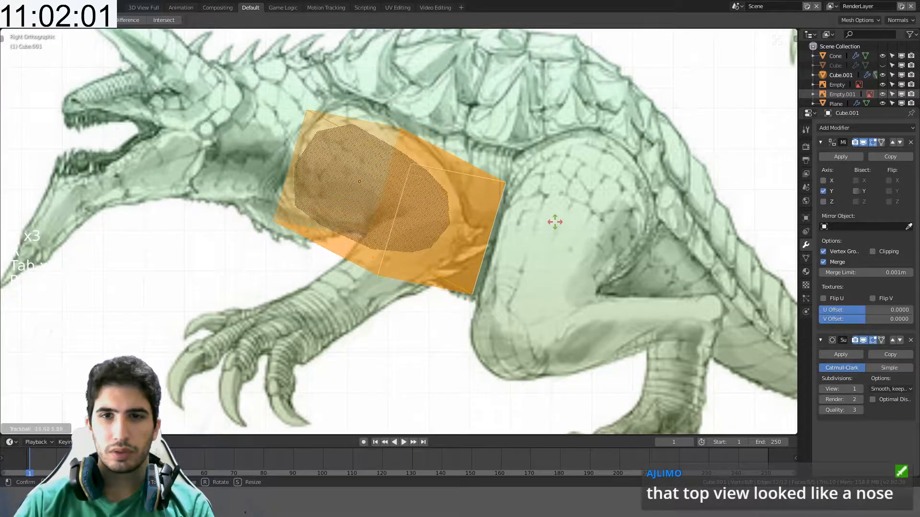
right_click(537, 227)
key("r")
key("r")
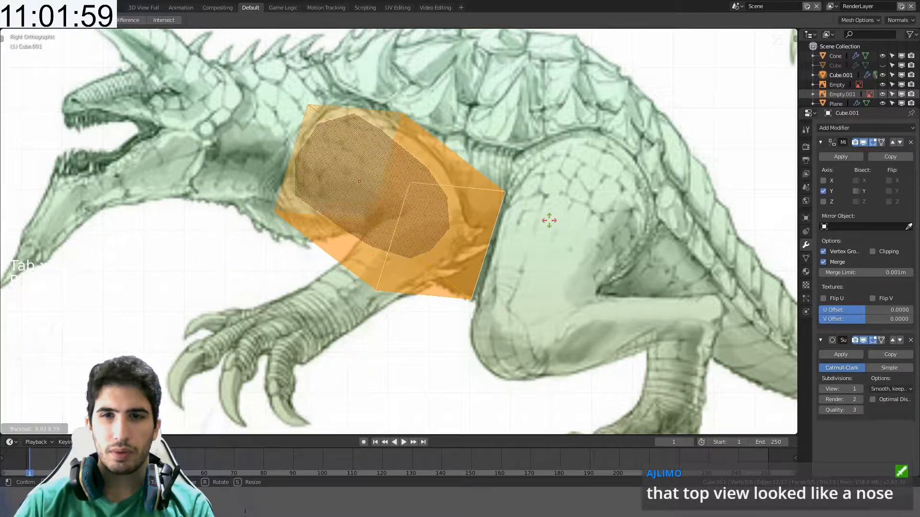
left_click(549, 221)
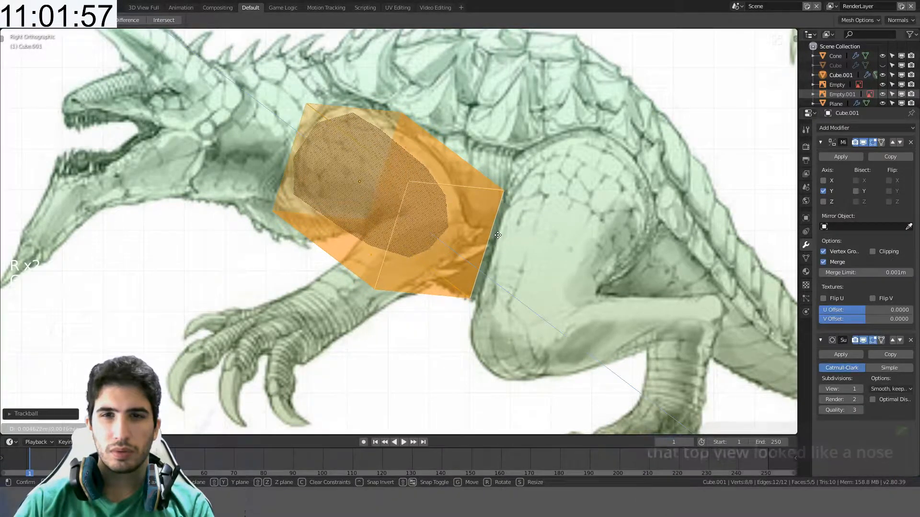
- Move the whole block up about 0.03 m along Z and about 0.01 m along its normal X axis onto the drawn shoulder
key("g")
key("z")
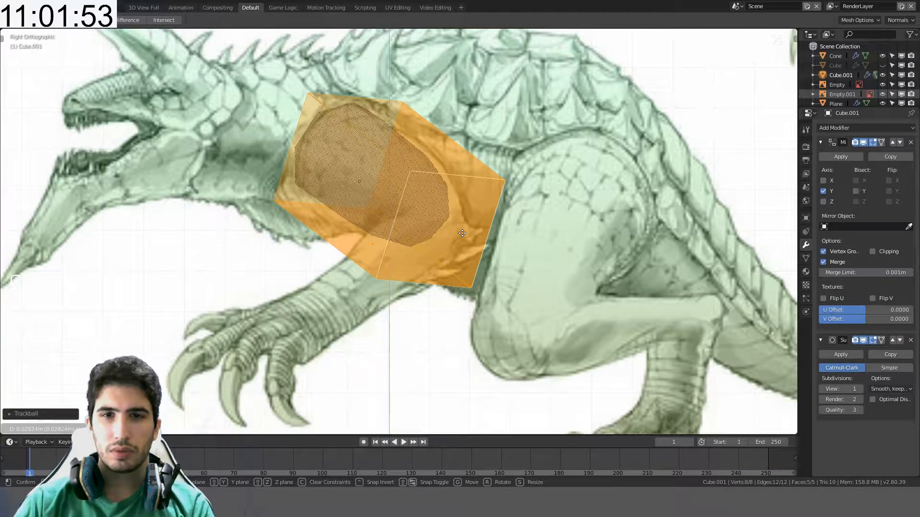
left_click(462, 233)
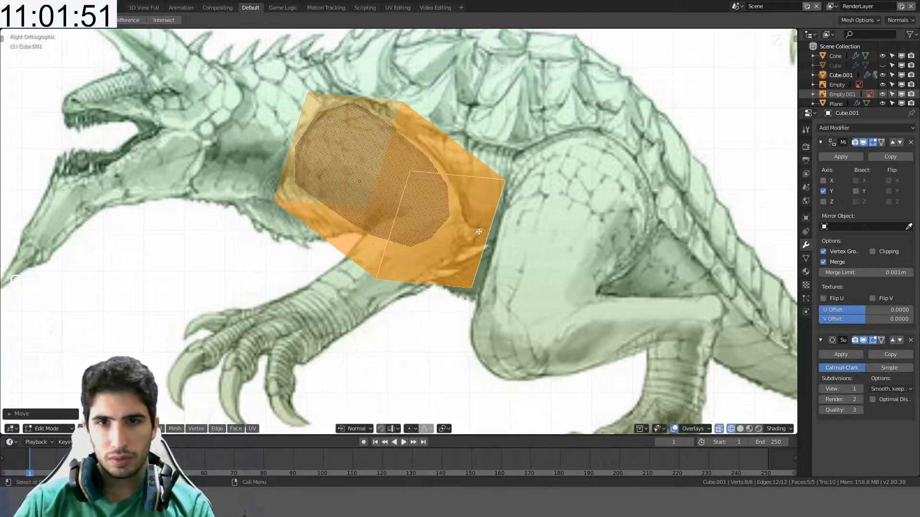
key("g")
key("x")
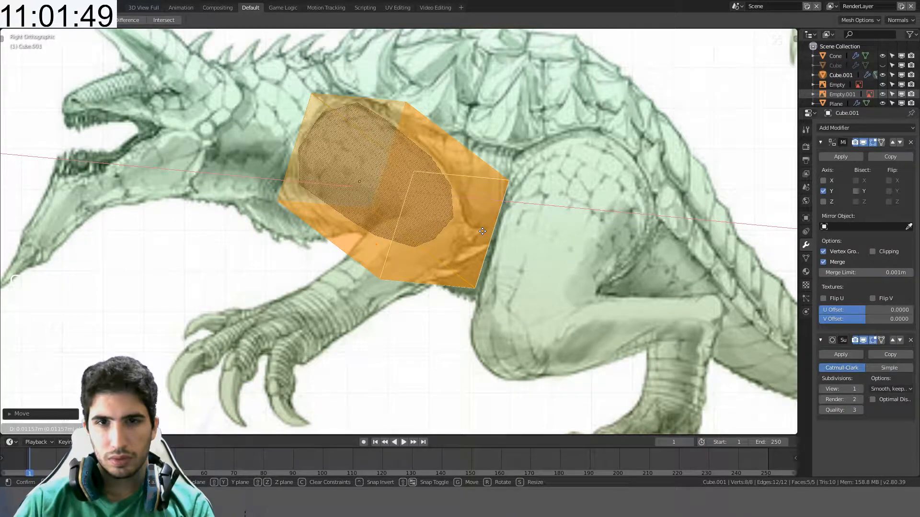
left_click(484, 232)
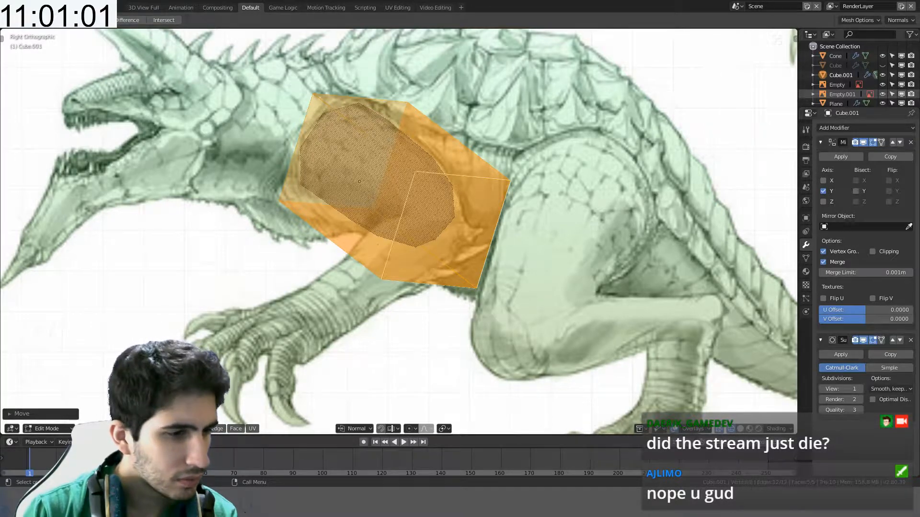
- Switch to solid shading, leave Edit Mode and check the upper arm blocks at an angle and against the SIDE reference
mouse_move(360, 181)
middle_mouse_down()
mouse_move(501, 233)
mouse_move(479, 215)
mouse_move(529, 246)
mouse_move(610, 275)
mouse_move(521, 239)
mouse_move(509, 211)
middle_mouse_up()
left_click(447, 216)
key("z")
scroll(479, 215, "down", 5)
key("Tab")
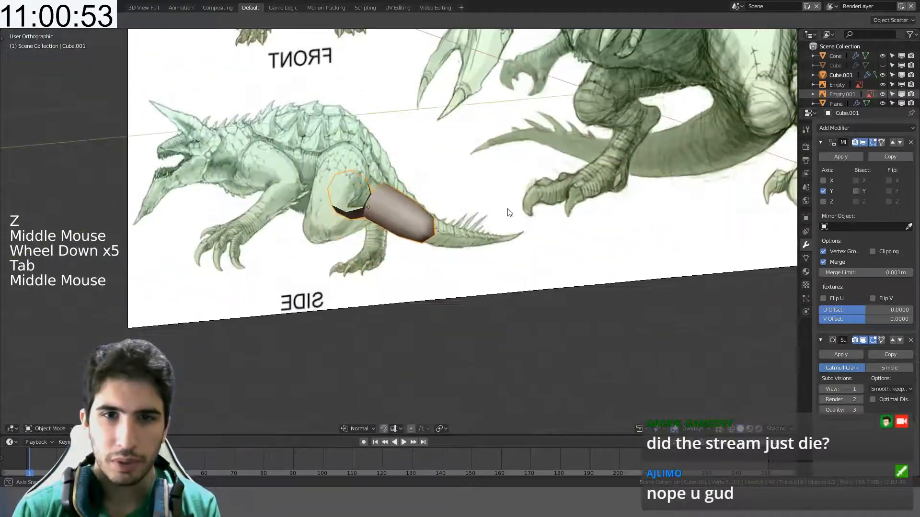
key("KP_3")
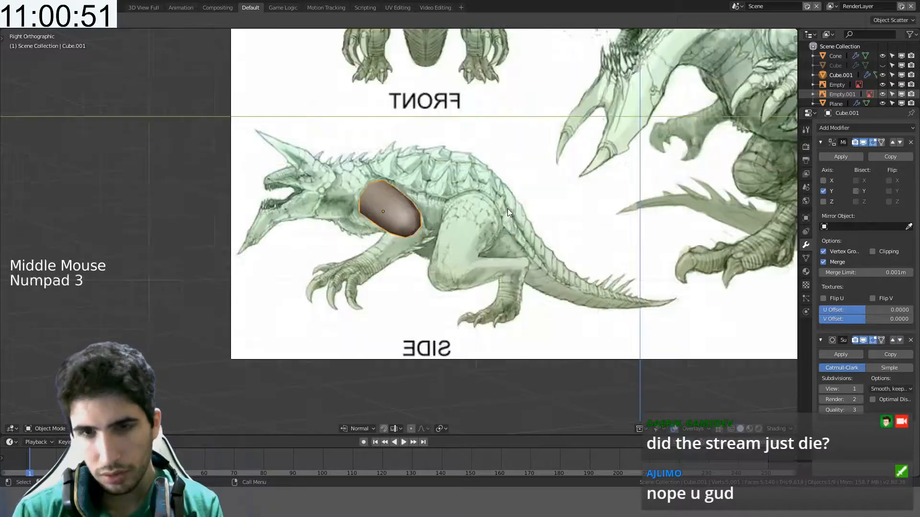
- In Edit Mode and the top view, duplicate the whole upper arm mesh and place the copy at its outer end
key("Tab")
key("a")
key("a")
key("a")
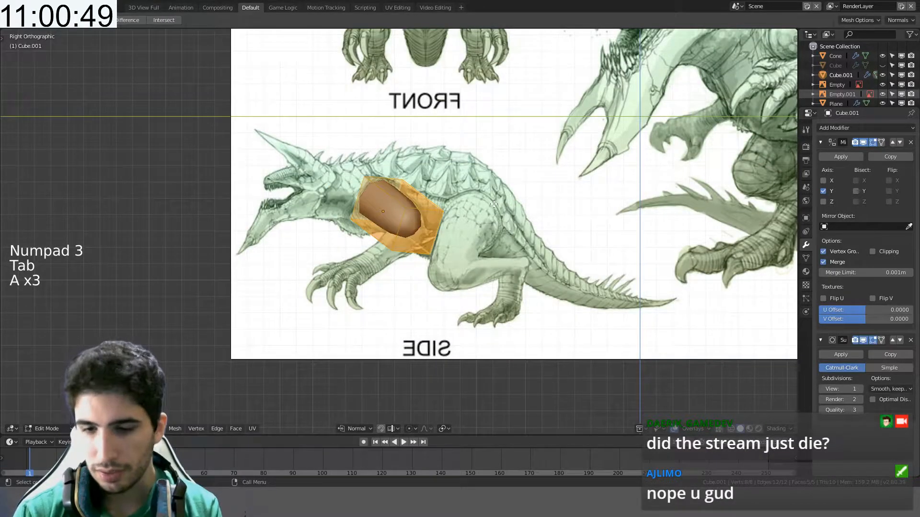
key("KP_7")
key("shift+d")
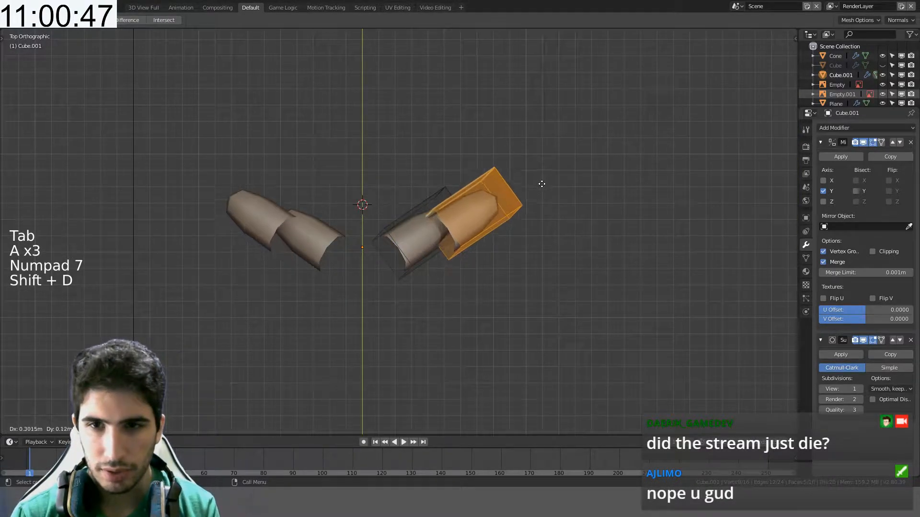
left_click(536, 176, "ctrl")
- Rotate the duplicated block clockwise about a quarter turn and move it to the upper arm's outer end as a forearm
key("r")
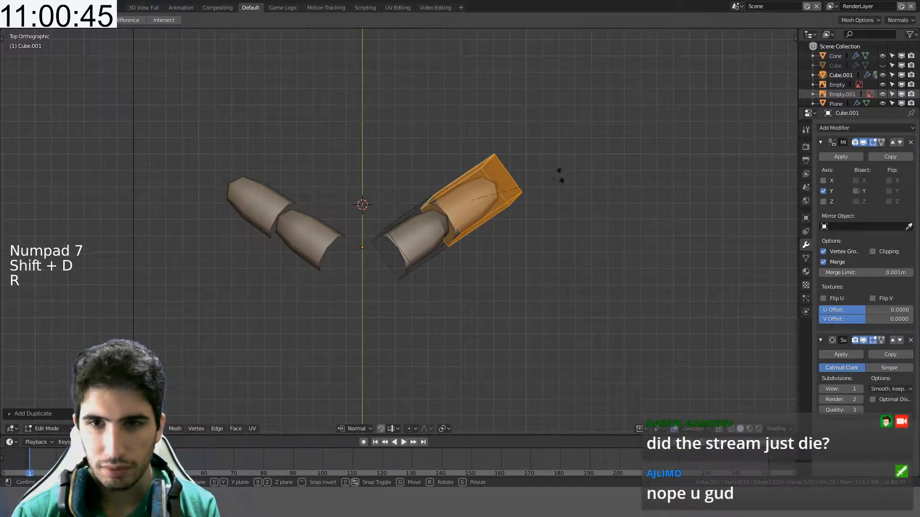
left_click(498, 280, "ctrl")
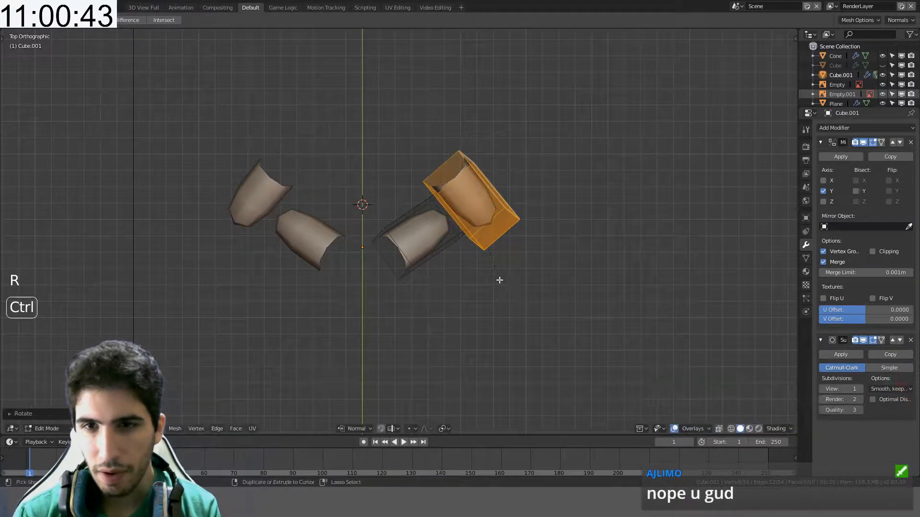
key("g")
left_click(524, 337, "ctrl")
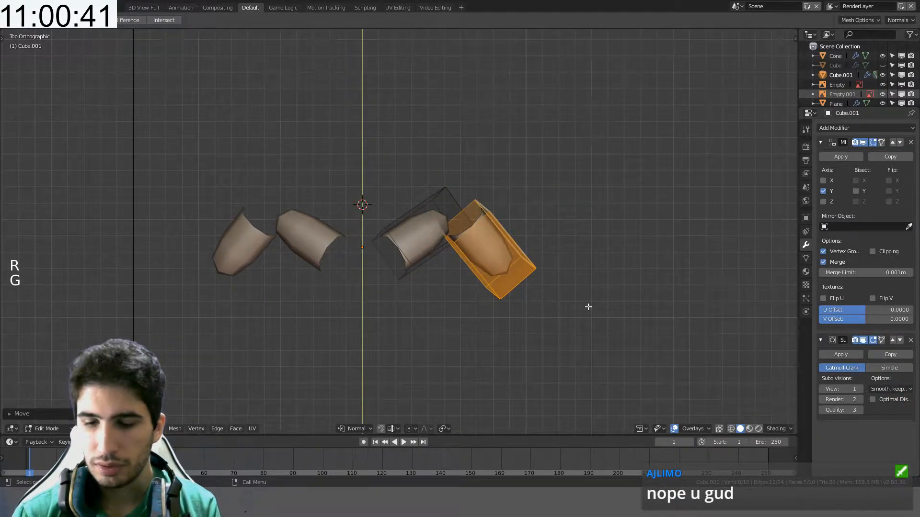
- In the right view with wireframe shading, move the forearm block down about 0.24 m along Z onto the drawn forearm
key("KP_3")
scroll(588, 306, "up", 3)
key("z")
left_click(395, 211)
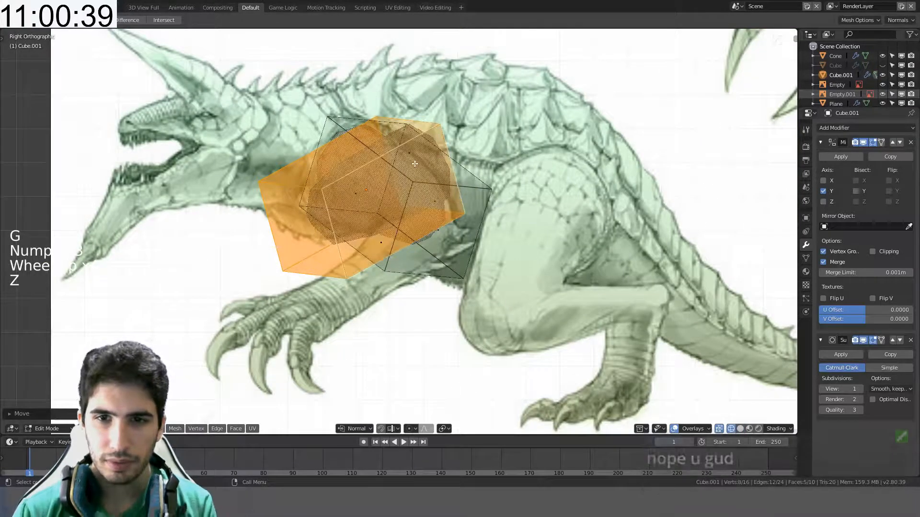
key("g")
key("g")
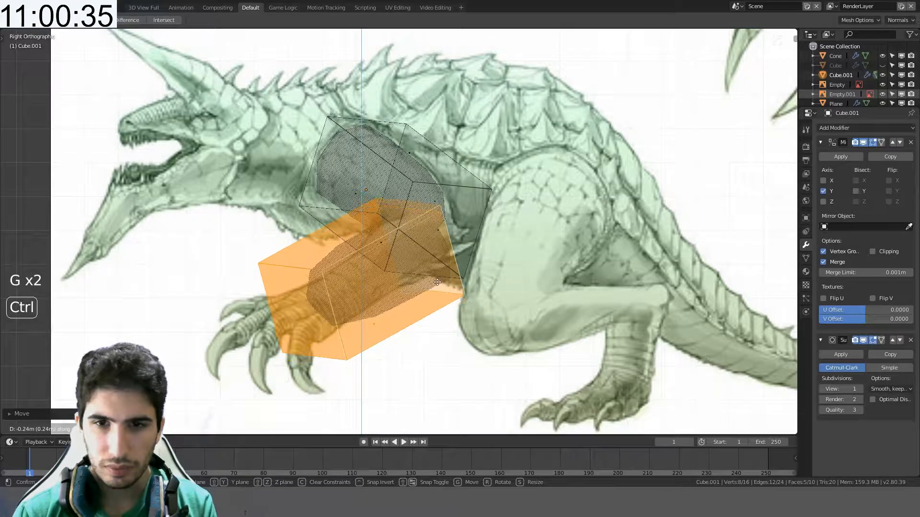
left_click(437, 283)
- Add a loop cut around the middle of the forearm block and scale the loop down to narrow the forearm
key("ctrl+r")
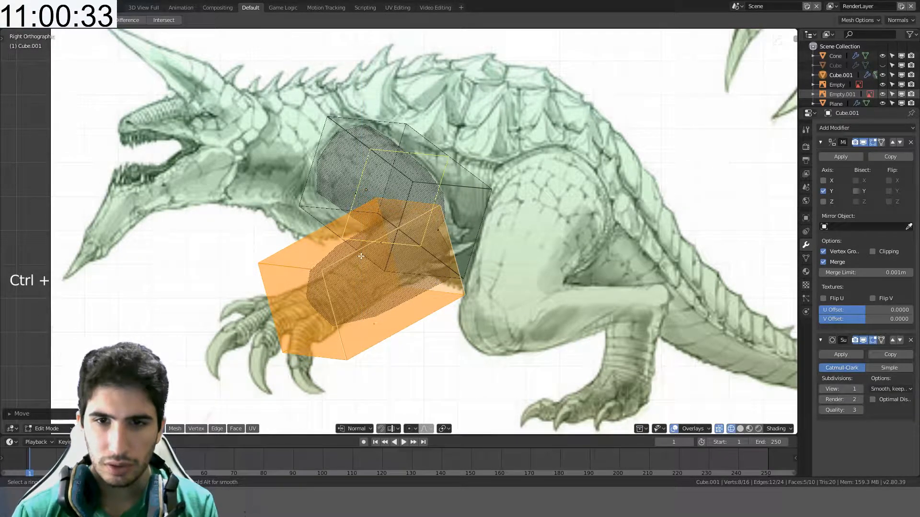
left_click(348, 277)
key("s")
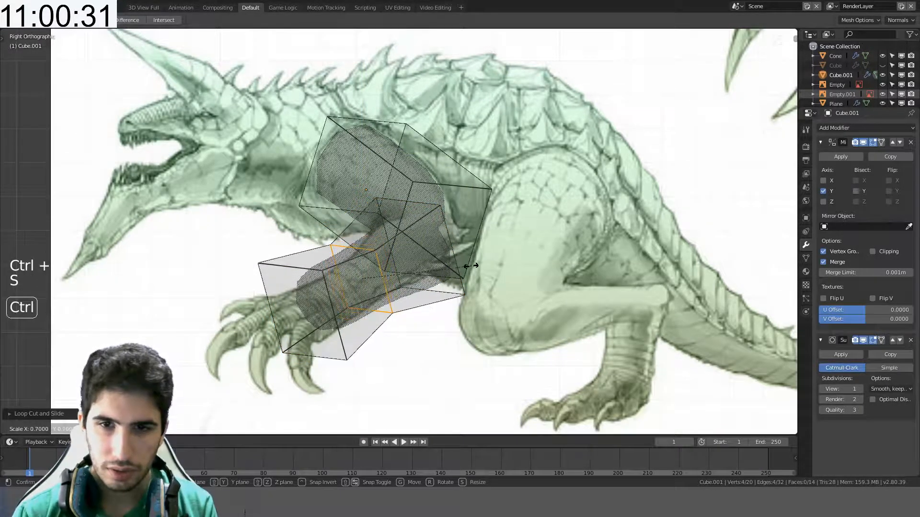
left_click(431, 273)
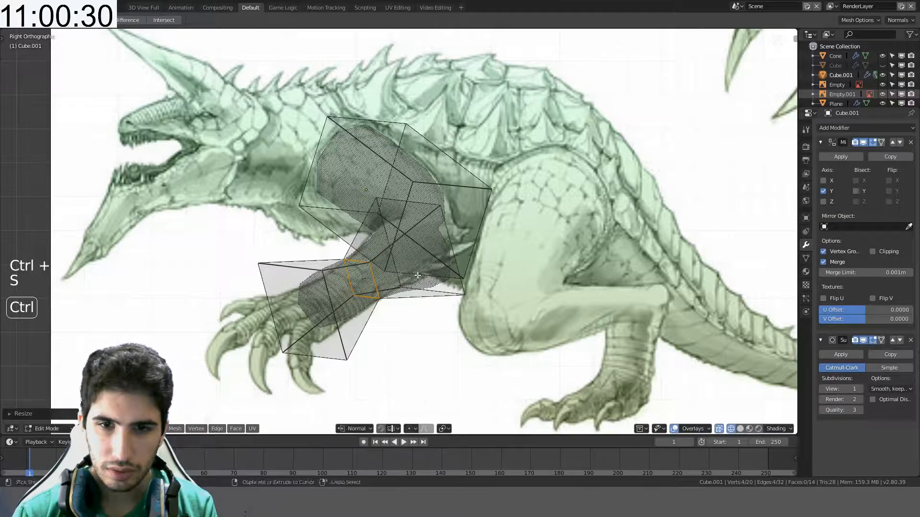
- Scale the forearm's wrist-end face to 0.7, move it down toward the drawn hand, and enlarge it slightly
left_click(326, 298, "alt")
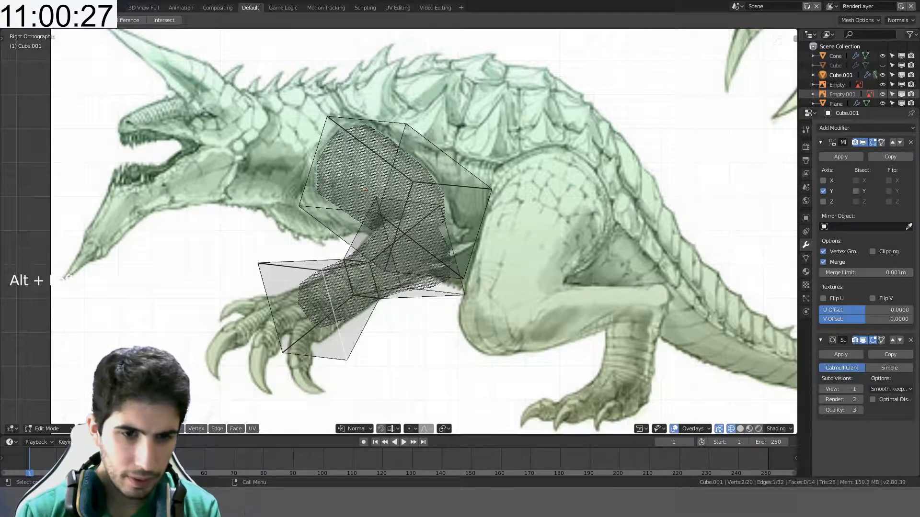
left_click(307, 316, "alt")
key("s")
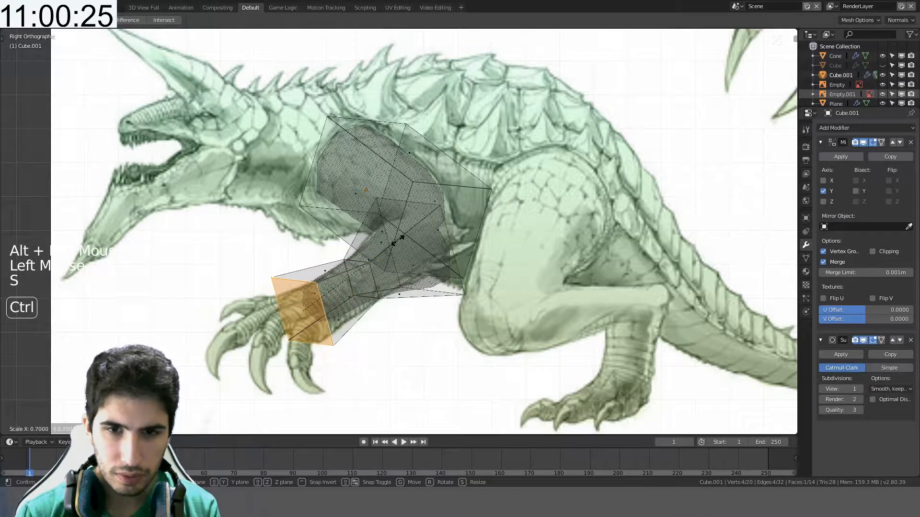
left_click(388, 251)
key("g")
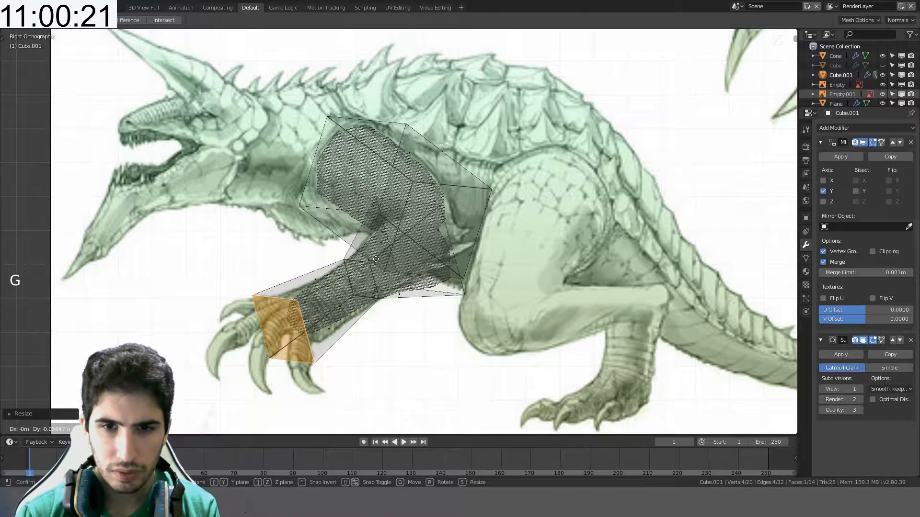
left_click(376, 259)
key("s")
left_click(398, 256)
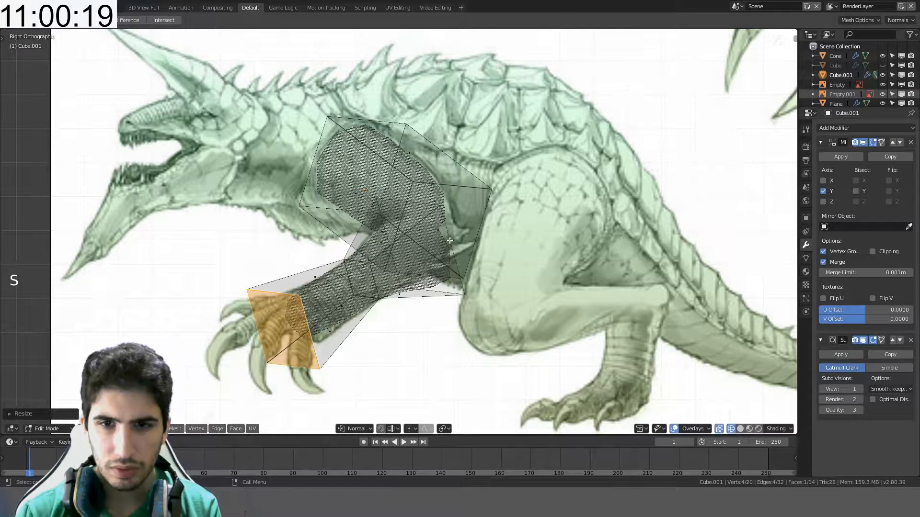
- Hide the upper arm block's linked geometry so only the forearm block remains for editing
middle_click_drag(435, 218, 386, 248, "shift")
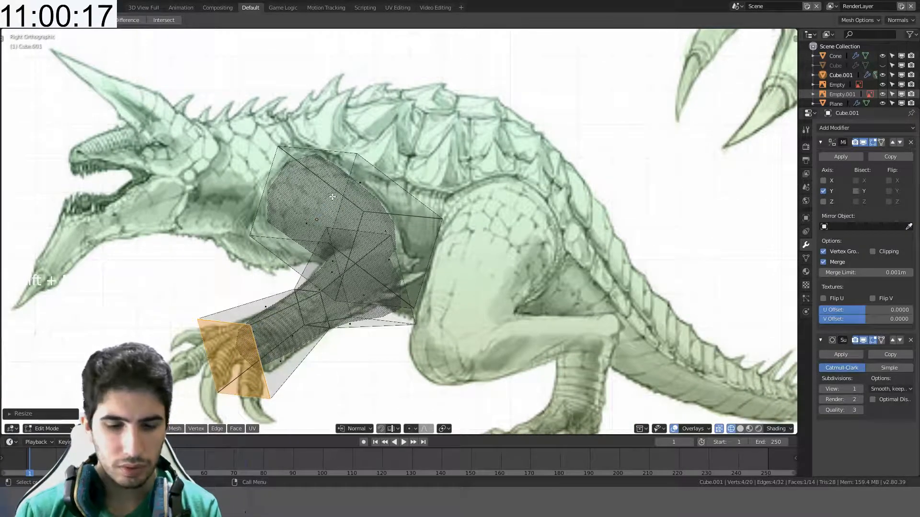
key("alt+a")
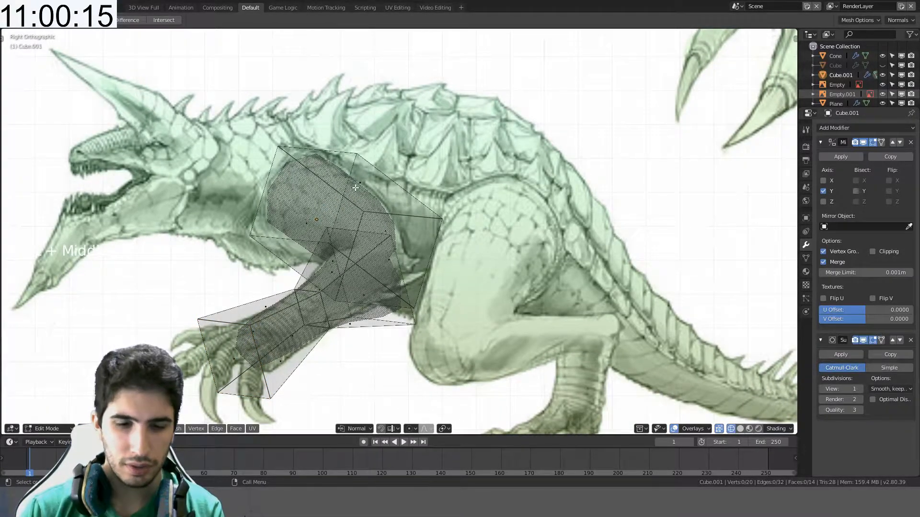
key("l")
key("h")
scroll(378, 257, "up", 2)
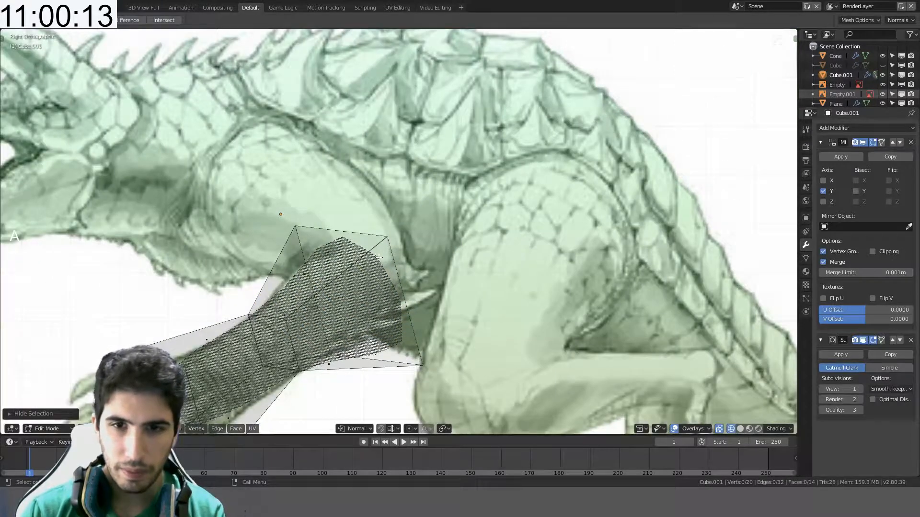
middle_click_drag(356, 268, 372, 225, "shift")
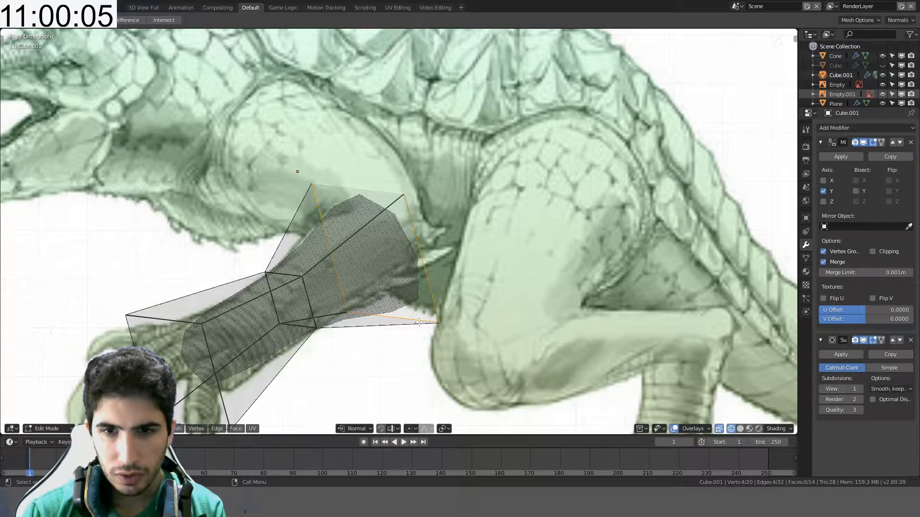
- Slide the lower rear vertex of the forearm's elbow end up along its edge to fit the drawn elbow
key("g")
key("g")
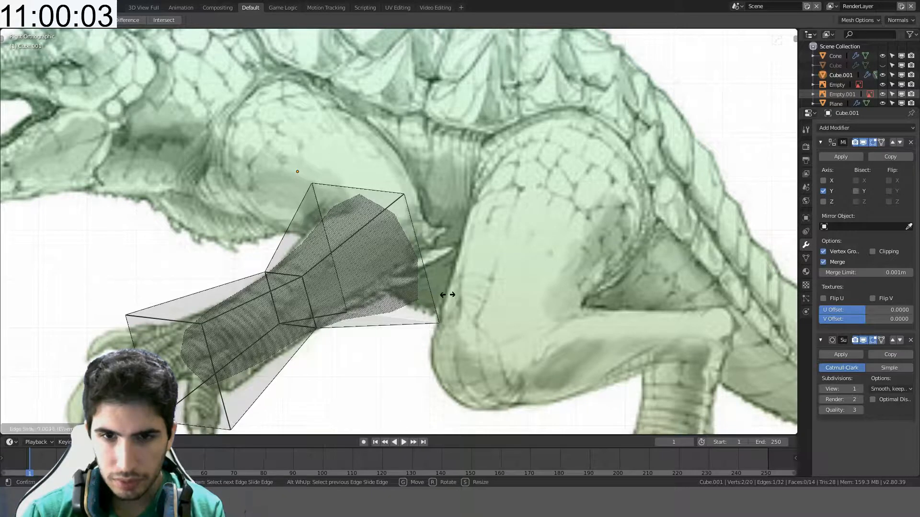
left_click(462, 231)
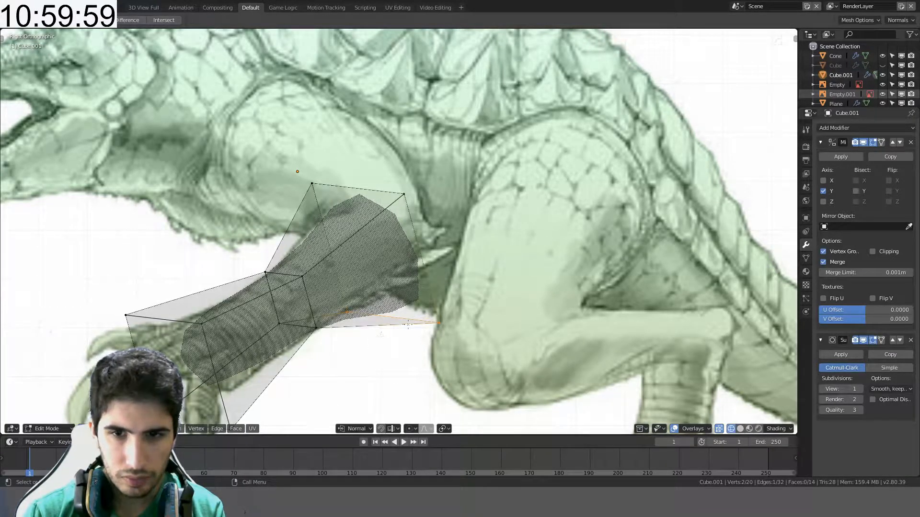
key("g")
key("g")
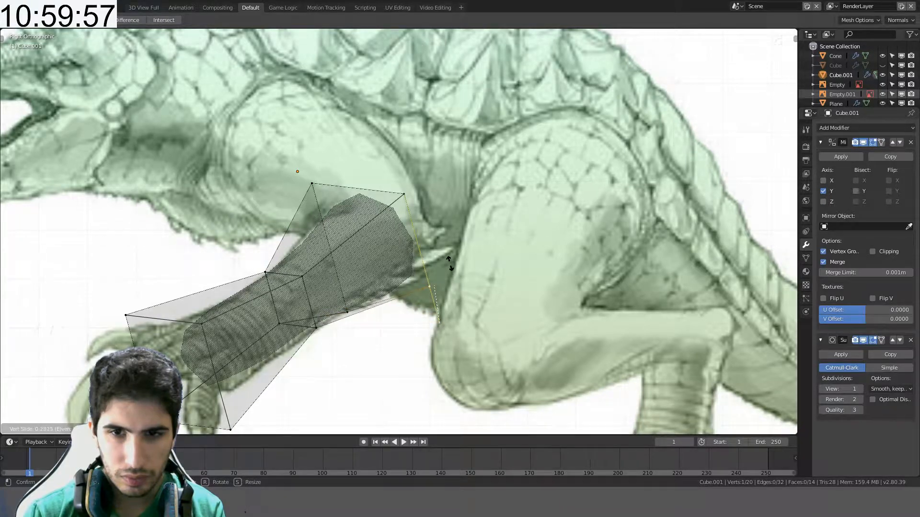
left_click(449, 267)
mouse_move(449, 268)
middle_mouse_down()
mouse_move(401, 296)
mouse_move(516, 304)
mouse_move(555, 322)
mouse_move(376, 298)
mouse_move(415, 311)
mouse_move(431, 304)
middle_mouse_up()
key("z")
scroll(488, 277, "down", 3)
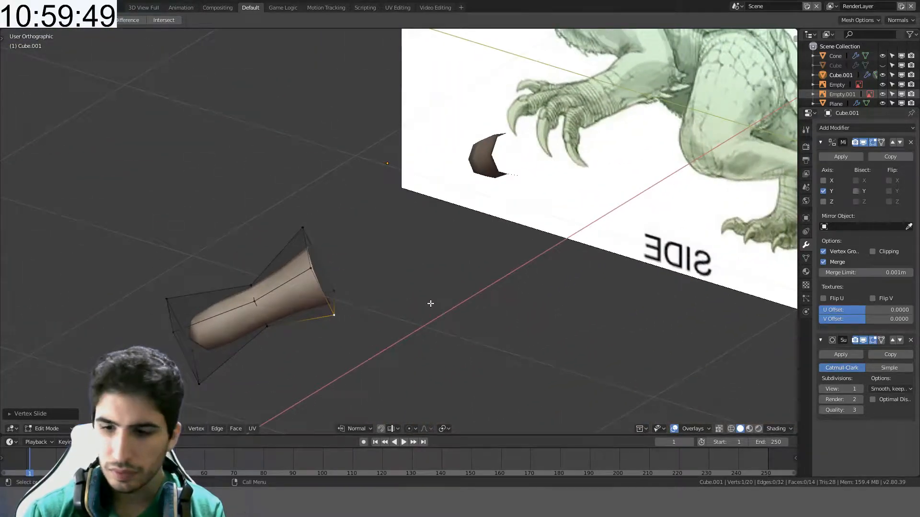
- In the right wireframe view, slide the front edge of the forearm's middle loop outward toward the drawn outline
key("KP_3")
scroll(430, 303, "up", 3)
key("z")
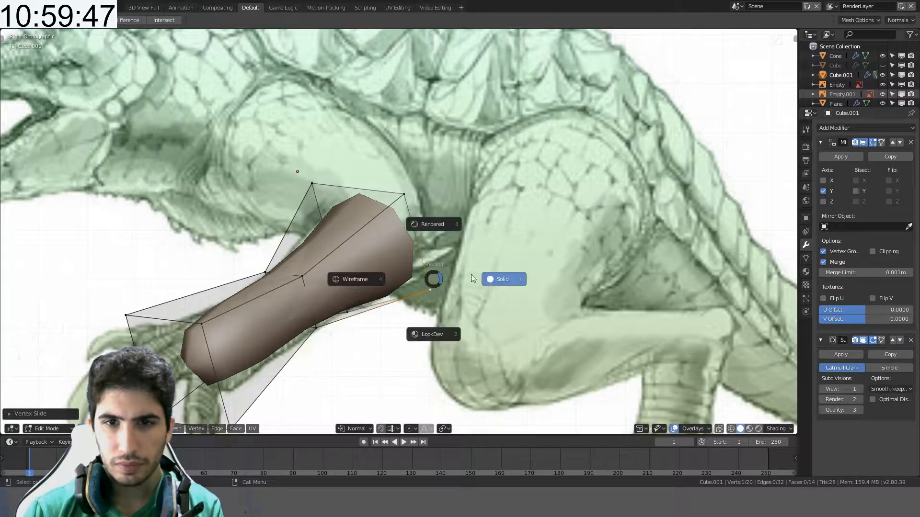
left_click(387, 286)
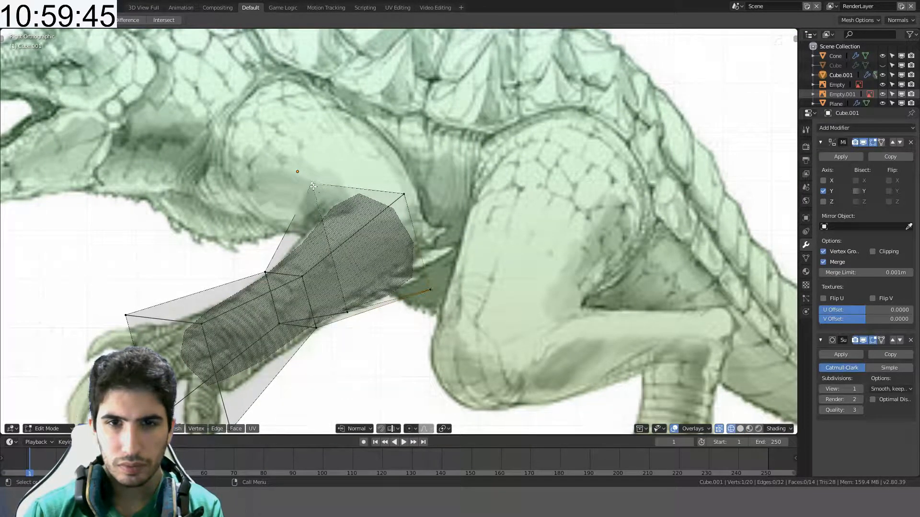
key("shift+v")
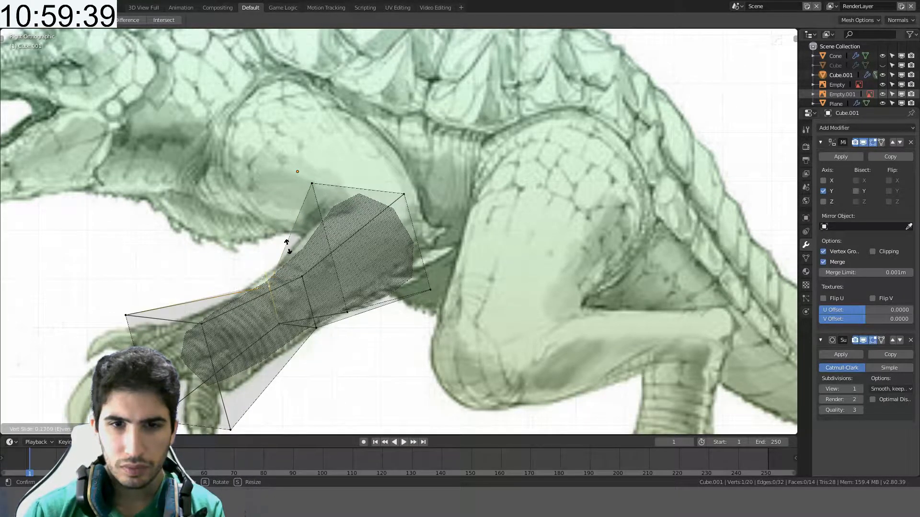
right_click(288, 245)
key("g")
key("g")
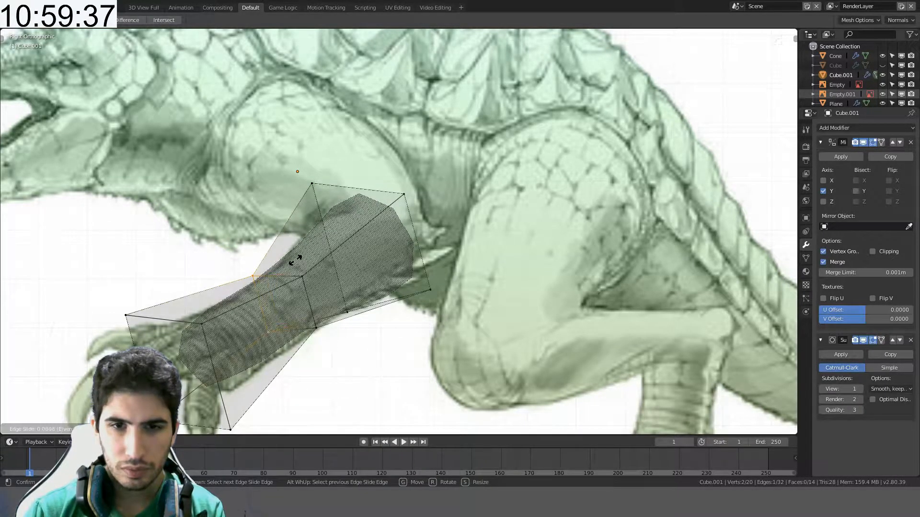
left_click(296, 269)
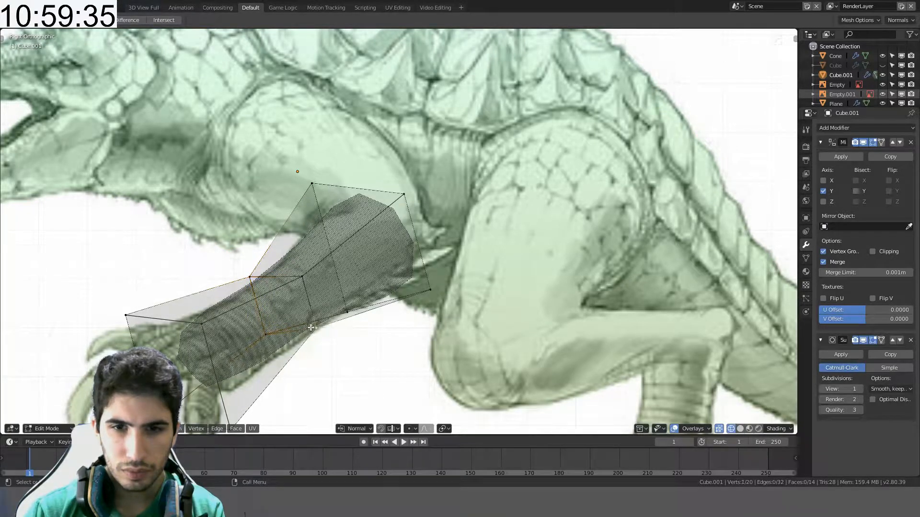
- Move the lower rear vertex of the forearm's middle loop slightly outward along its normal
key("g")
key("g")
key("g")
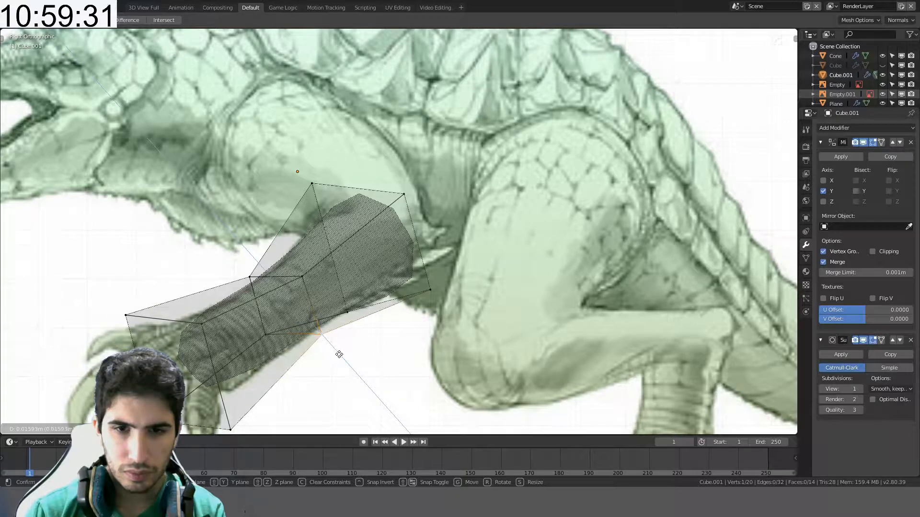
left_click(339, 354)
- Move the wrist end's lower rear vertex down along its normal, and slide the middle loop's lower rear vertex inward
middle_click_drag(339, 355, 361, 292, "shift")
left_click(252, 365)
key("g")
key("z")
key("z")
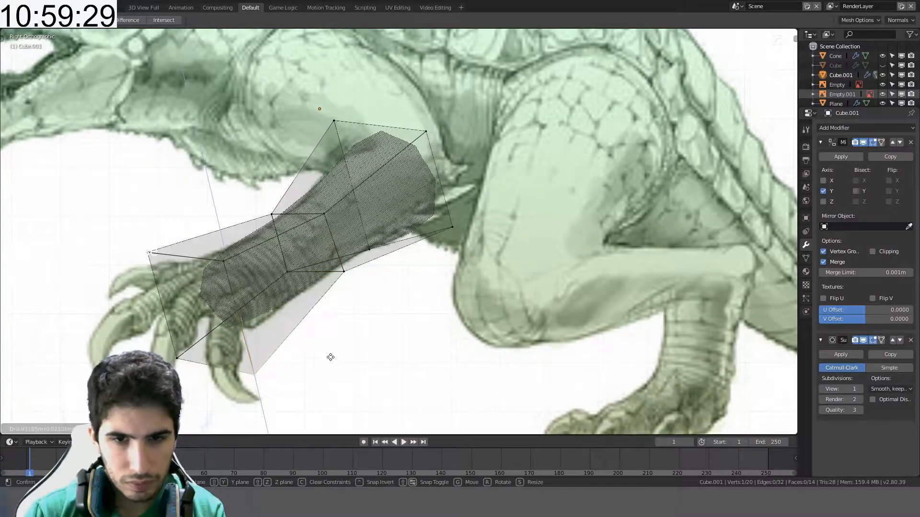
left_click(347, 371)
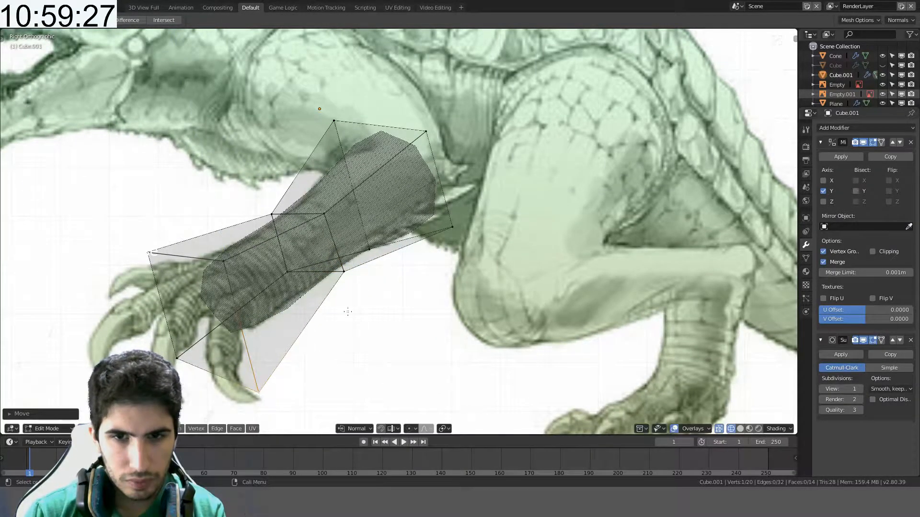
key("shift+v")
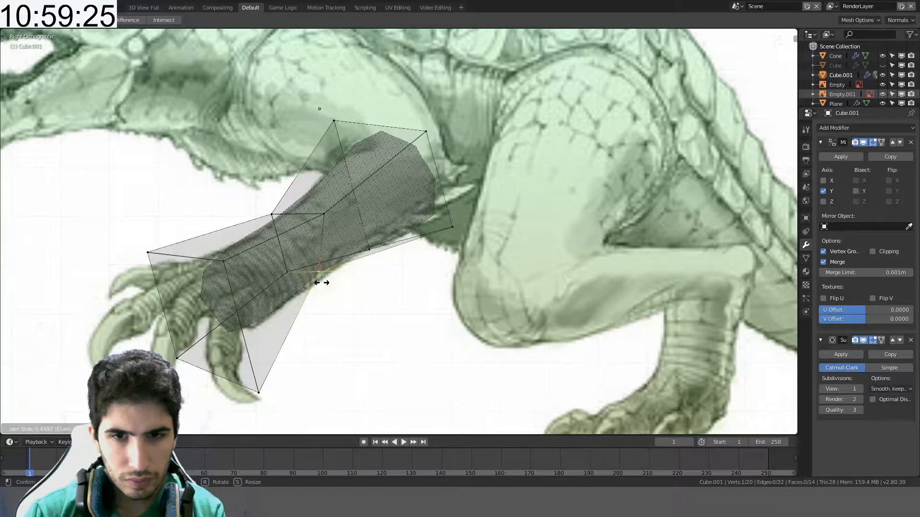
left_click(329, 286)
- Reveal the hidden upper arm block and return to solid shading, with nothing selected
mouse_move(421, 149)
middle_mouse_down("shift")
mouse_move(392, 223)
mouse_move(604, 187)
mouse_move(549, 223)
mouse_move(390, 263)
mouse_move(302, 261)
mouse_move(308, 290)
middle_mouse_up("shift")
key("a")
key("alt+h")
key("a")
key("z")
left_click(295, 283)
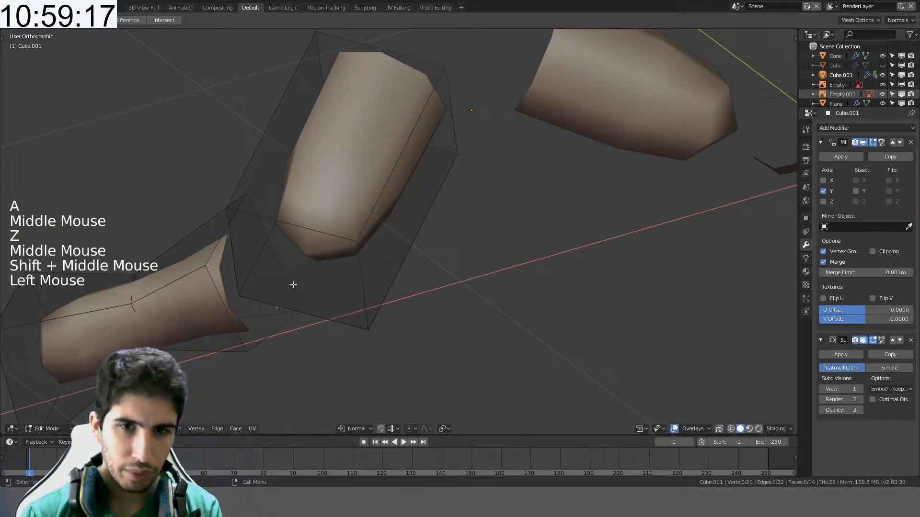
- Delete the end face of the upper arm block that faces the forearm
left_click(303, 274)
key("Delete")
left_click(304, 273)
middle_click_drag(304, 273, 345, 288)
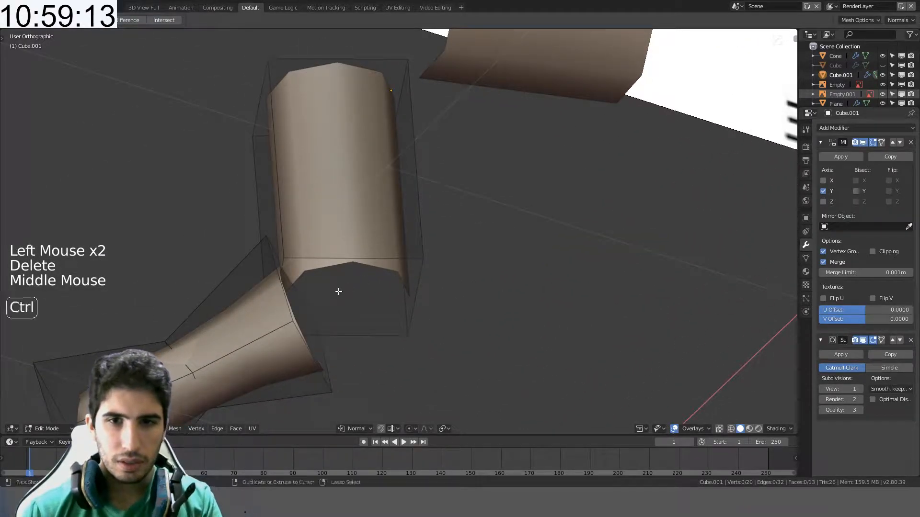
key("ctrl+z")
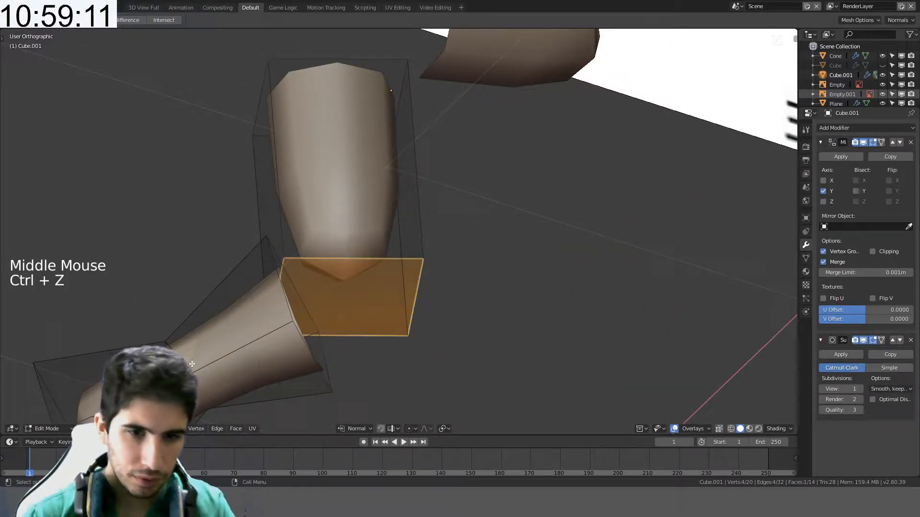
key("Delete")
left_click(299, 294)
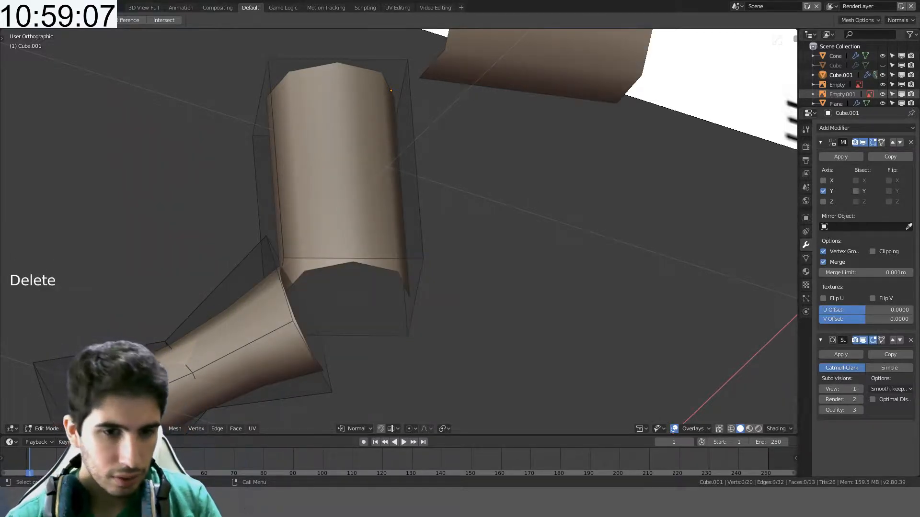
- Slide the upper arm's open elbow-end edge loop back by 0.3, away from the forearm
left_click(304, 321)
left_click(285, 309, "alt")
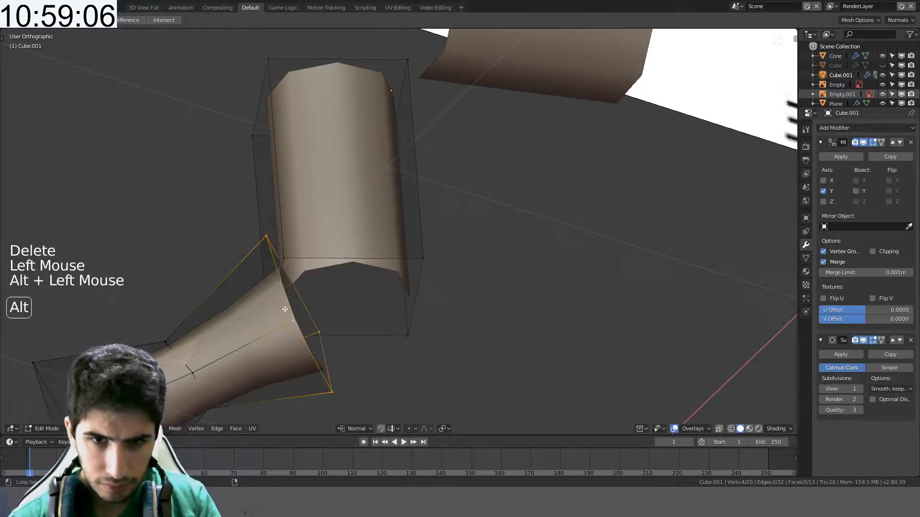
left_click(330, 263, "alt+shift")
middle_click_drag(329, 262, 541, 282)
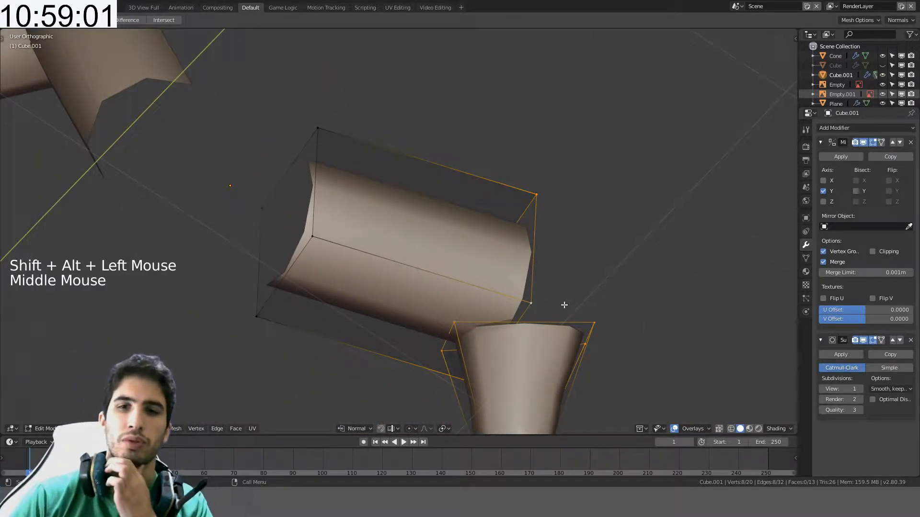
left_click(533, 277)
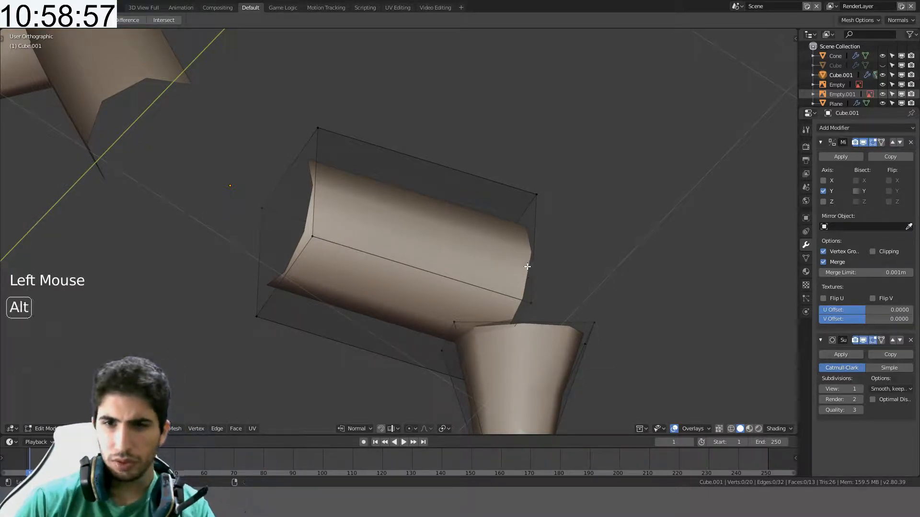
left_click(527, 266, "alt")
key("g")
key("g")
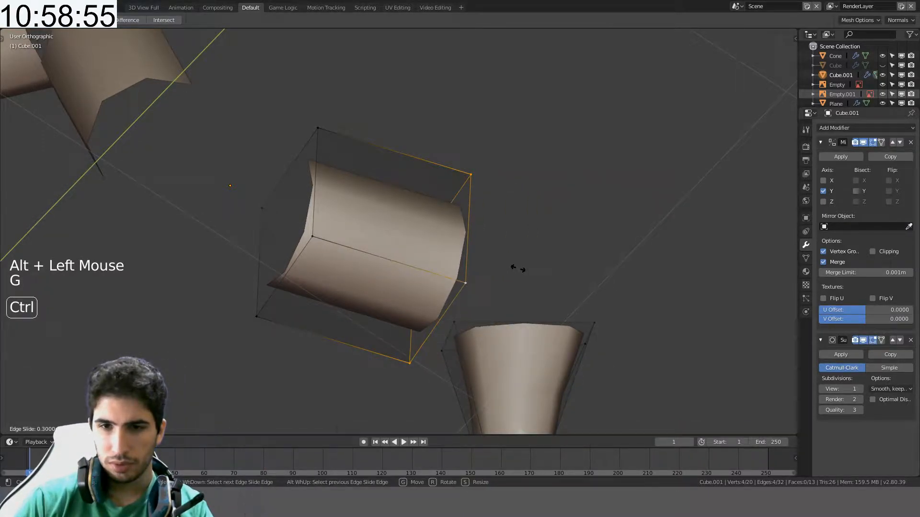
middle_click_drag(517, 268, 493, 263)
- Bridge the upper arm's elbow-end loop with the forearm's open loop to form the elbow
left_click(462, 318, "alt+shift")
middle_click_drag(462, 318, 398, 300)
key("ctrl+e")
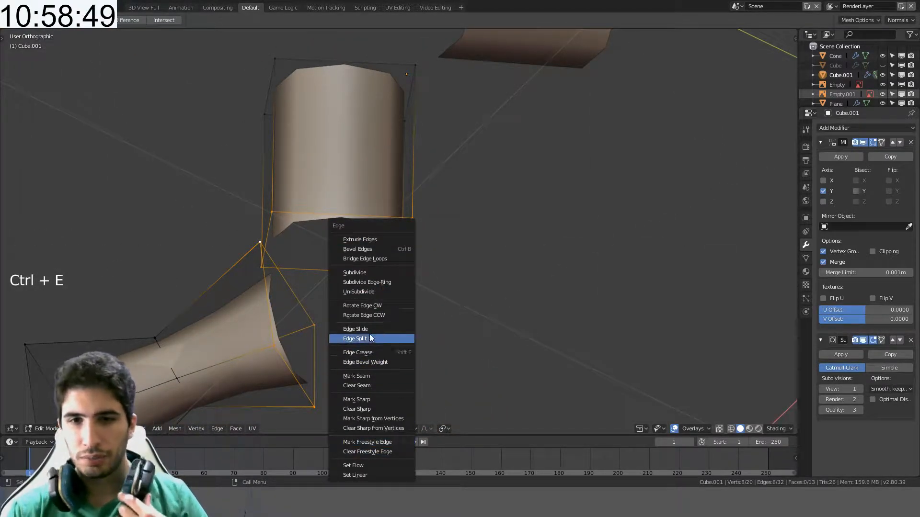
left_click(366, 259)
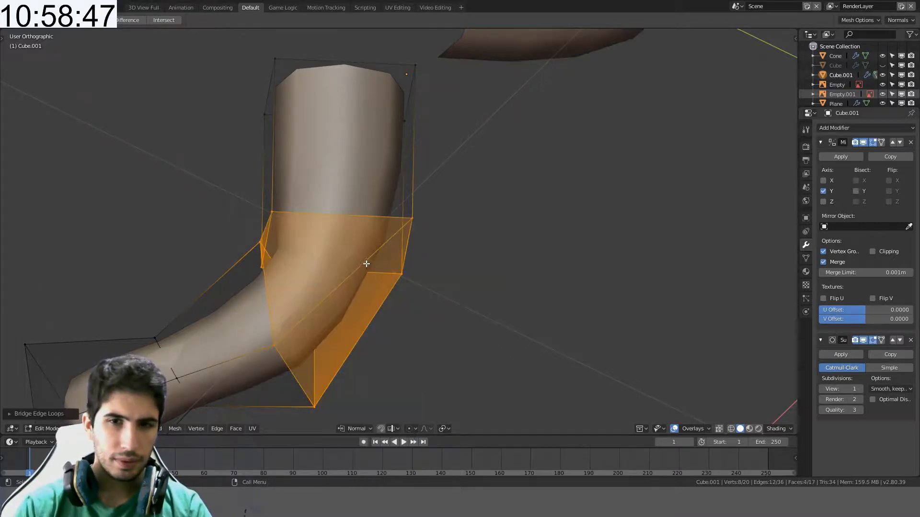
middle_click_drag(365, 263, 486, 252)
- Select the inner elbow edge and try a free trackball rotation on it
key("a")
left_click(481, 240)
left_click(459, 339, "shift")
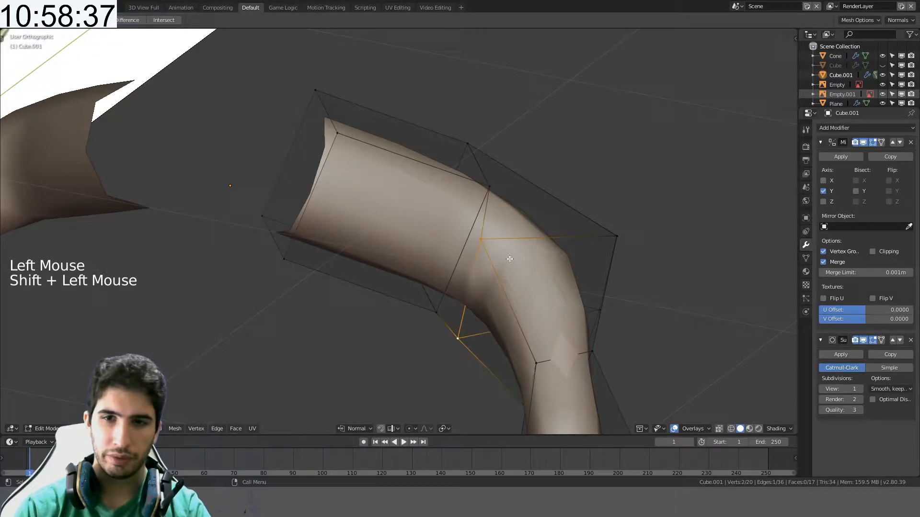
middle_click_drag(466, 343, 462, 261)
key("r")
key("r")
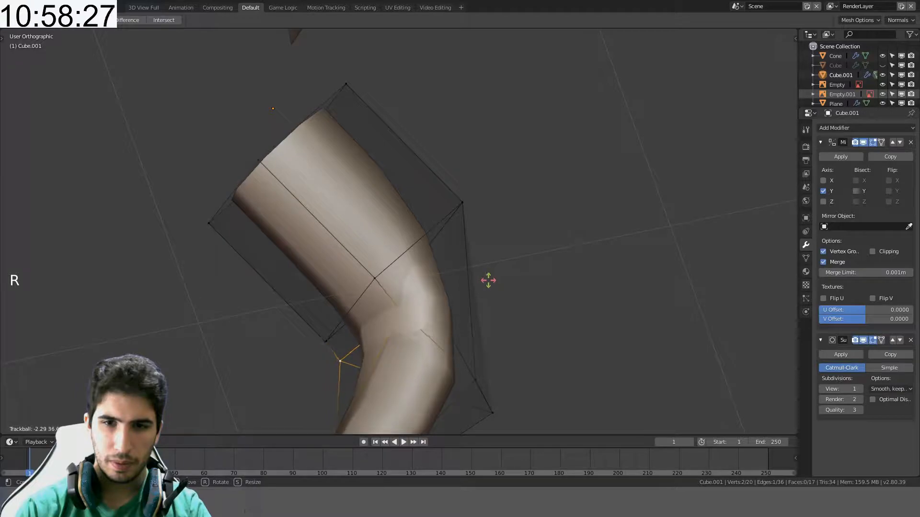
left_click(485, 280)
middle_click_drag(491, 275, 570, 170)
key("ctrl+z")
- Try to raise the inner elbow edge about 0.067 m along Z in the Normal orientation
key("g")
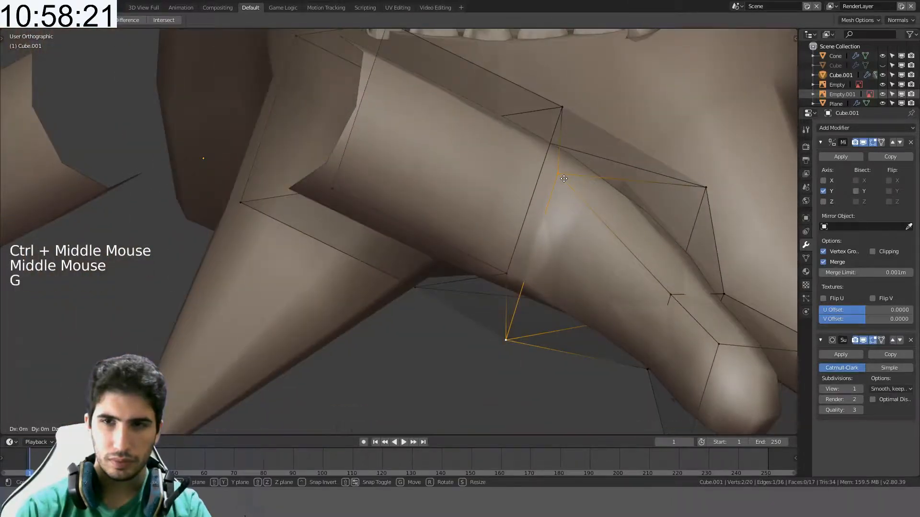
key("z")
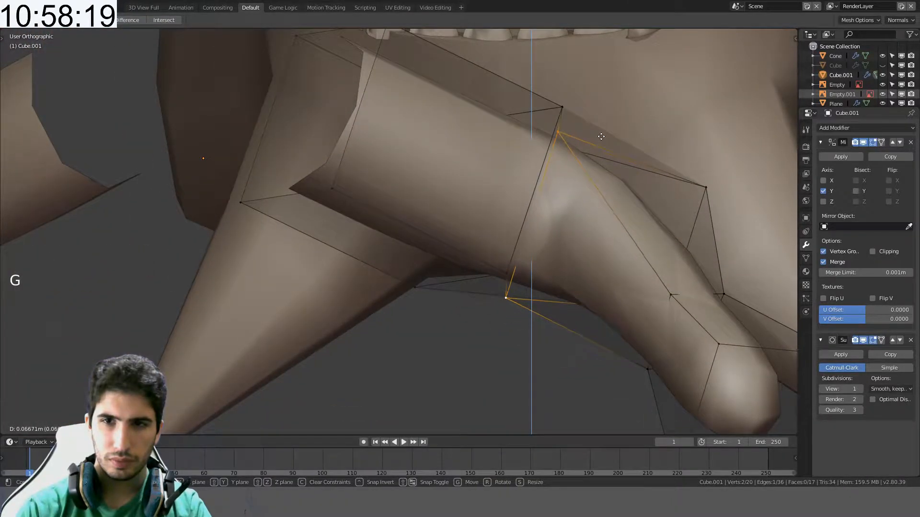
left_click(602, 137)
middle_click_drag(602, 138, 577, 150)
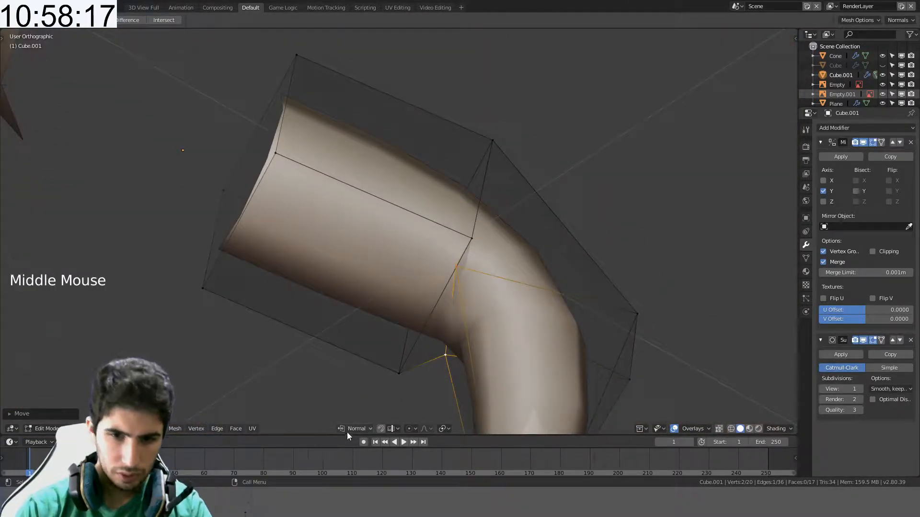
key("ctrl+z")
- Set the transform orientation to Global and move the inner elbow edge up about 0.068 m along Z
left_click(344, 429)
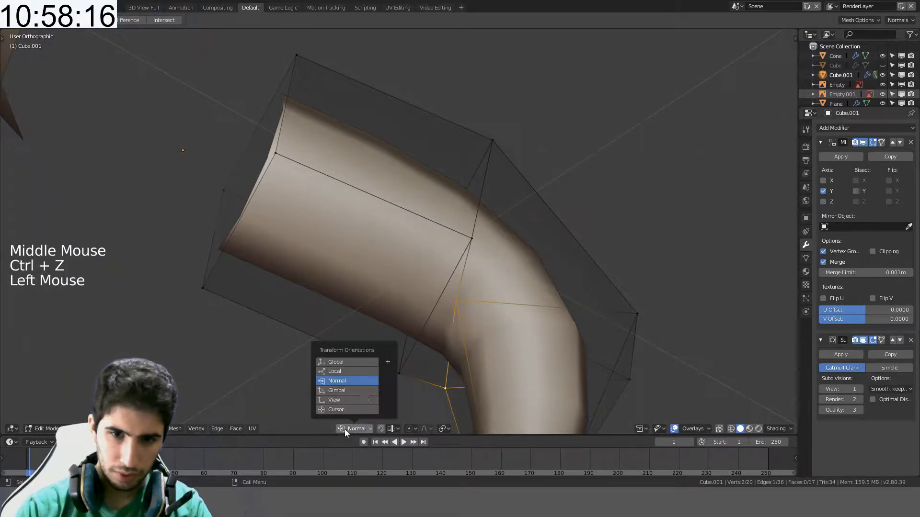
left_click(370, 364)
middle_click_drag(498, 296, 526, 257)
key("g")
key("z")
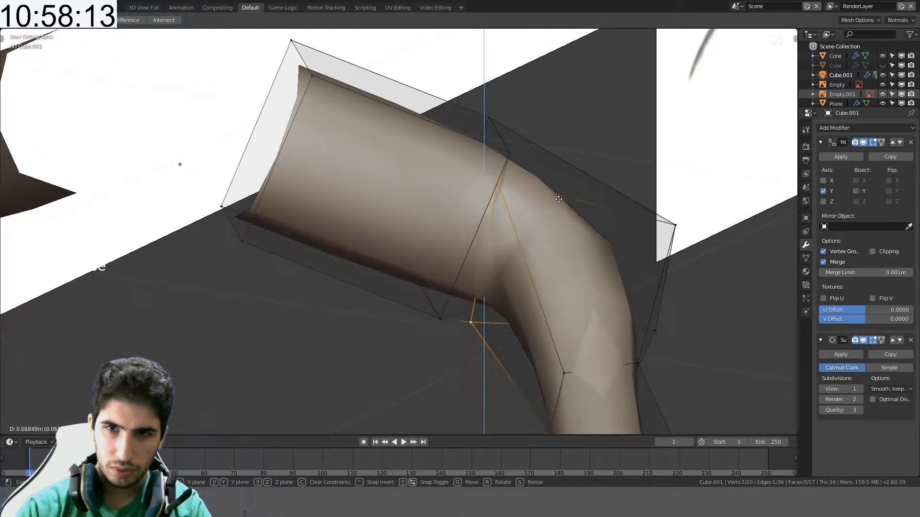
left_click(556, 199)
- Reposition the inner elbow edge, then rotate it about 14° around global Y and about 10° around global X
key("g")
middle_click(546, 226)
middle_click_drag(556, 201, 523, 260)
key("g")
key("r")
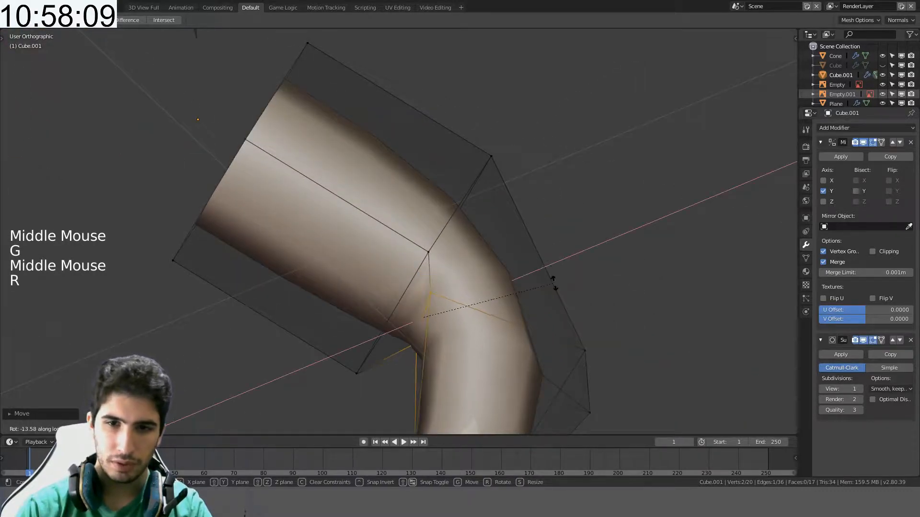
key("r")
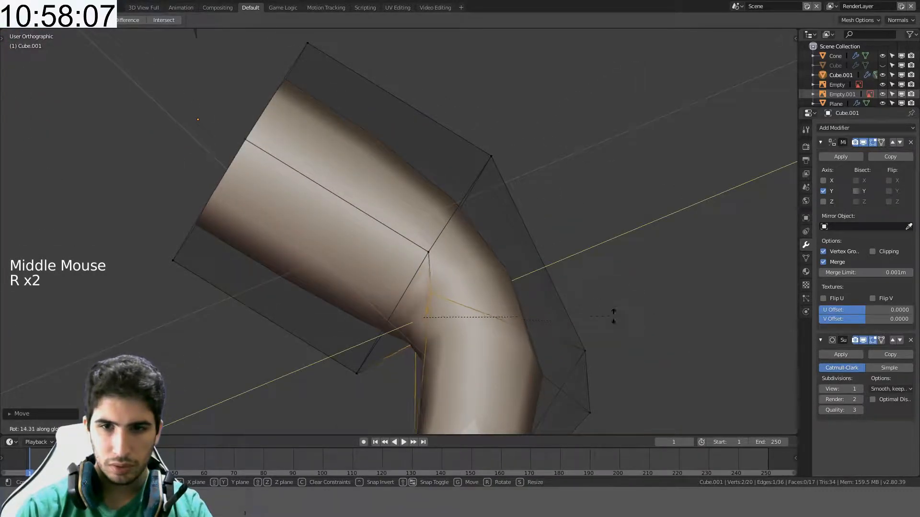
key("r")
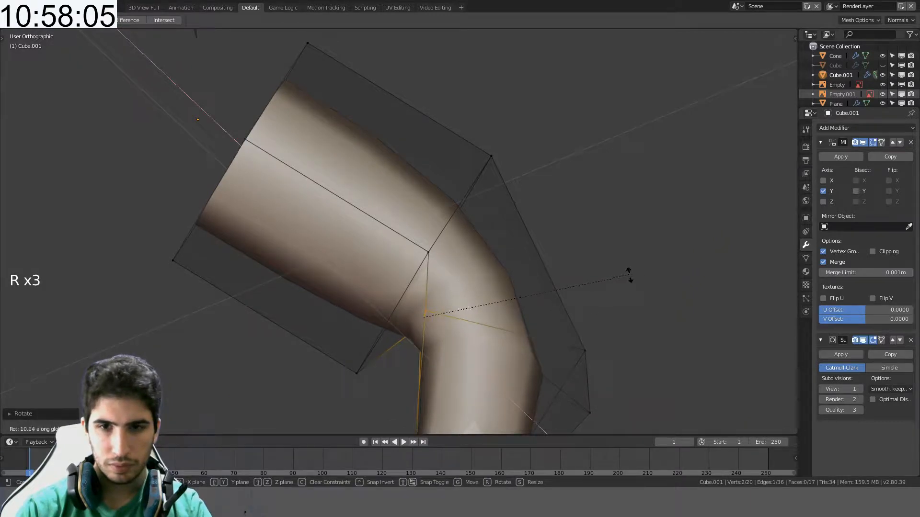
- Shift the inner elbow edge along global X and tilt it with a free trackball rotation
middle_click_drag(484, 362, 494, 345)
key("g")
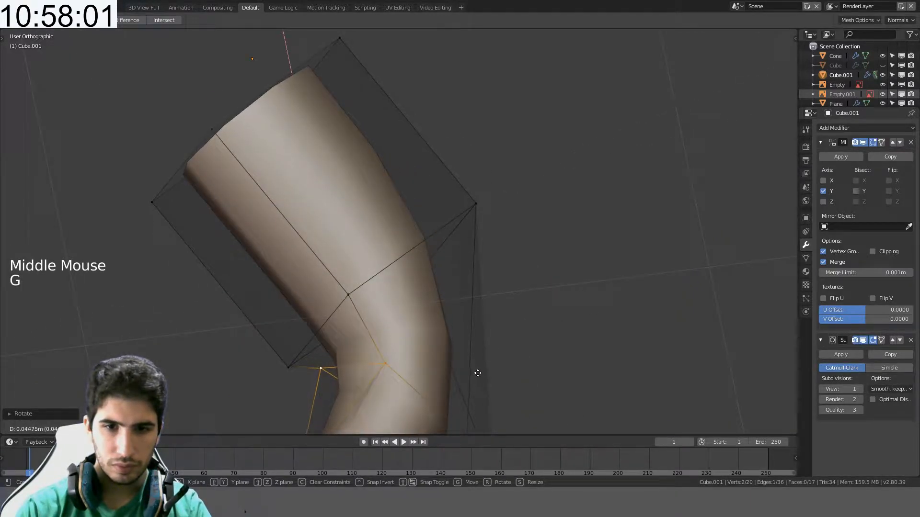
key("g")
left_click(464, 380)
middle_click_drag(464, 380, 554, 345)
key("r")
key("r")
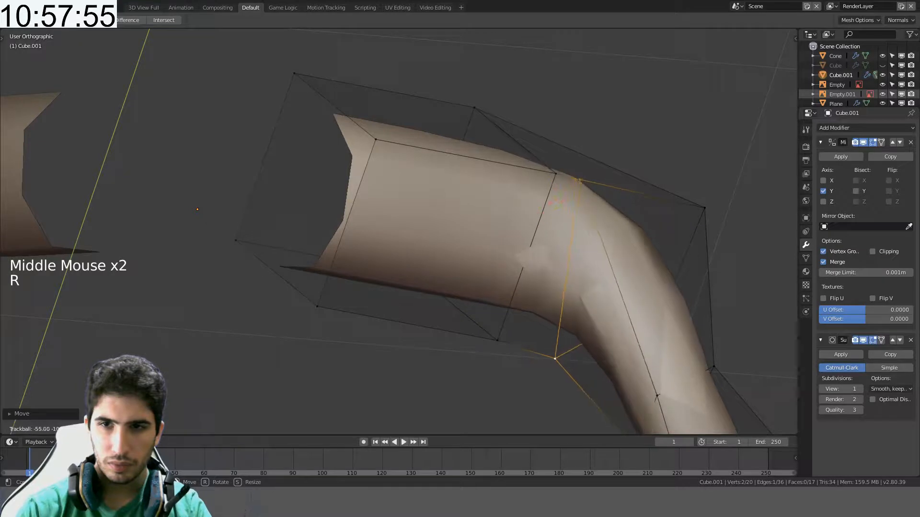
left_click(570, 192)
- Insert one loop cut around the elbow between the upper arm's end loop and the forearm loop
middle_click_drag(570, 192, 410, 196)
scroll(399, 252, "down", 2)
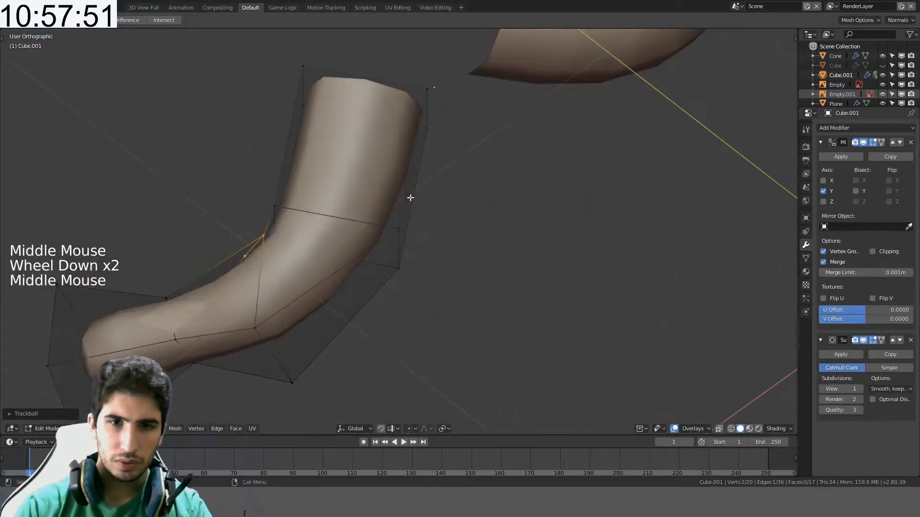
key("a")
middle_click_drag(308, 242, 312, 266)
key("ctrl+r")
left_click(327, 299)
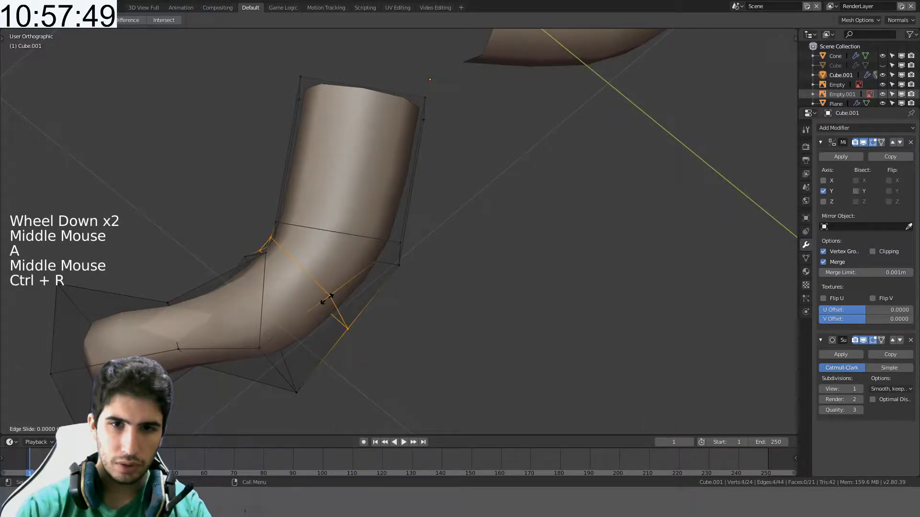
left_click(353, 302)
- Select the two outer corner vertices of the elbow's lower loop and move them to reshape the bend
middle_click_drag(353, 301, 314, 236)
left_click(342, 316)
left_click(364, 338, "shift")
left_click(272, 231)
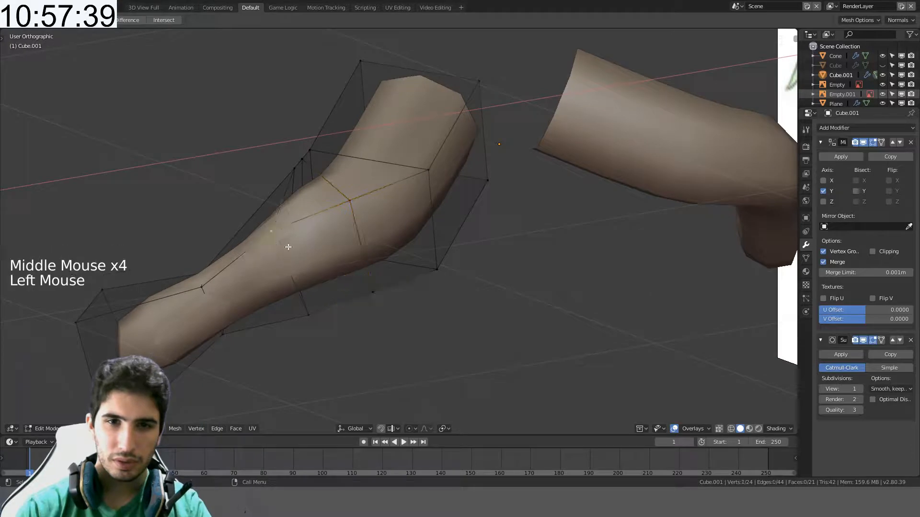
left_click(303, 315, "shift")
key("g")
left_click(368, 286)
- Select the elbow's whole lower edge loop, move it freely into place and lower it along Z
middle_click_drag(367, 286, 243, 199)
left_click(240, 206, "alt")
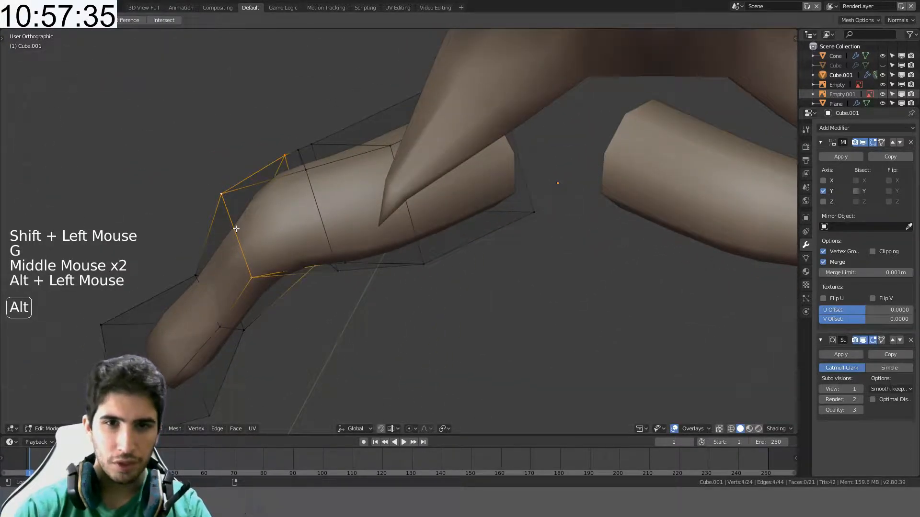
key("g")
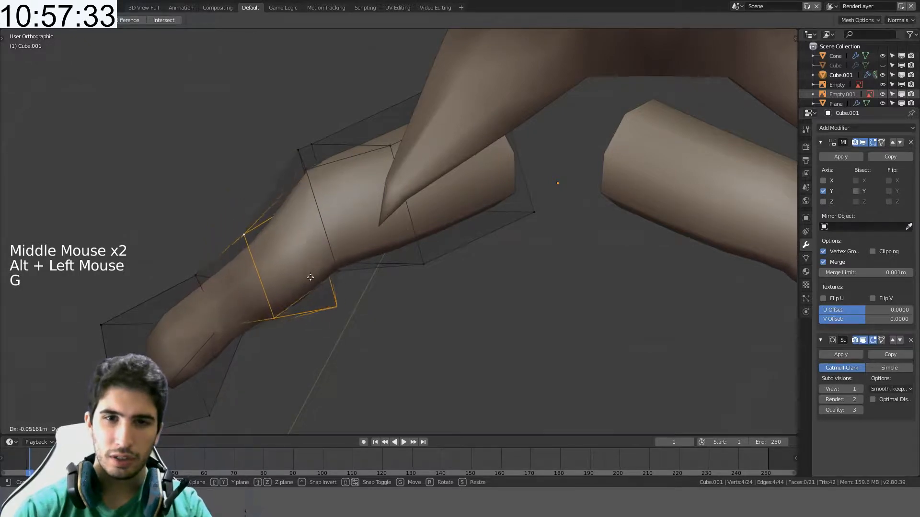
left_click(288, 258)
key("KP_1")
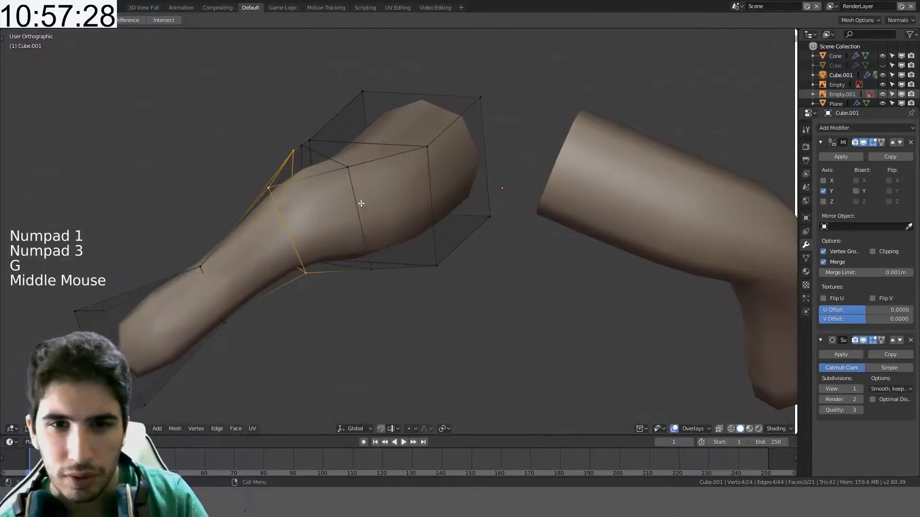
middle_click_drag(268, 169, 267, 178)
key("g")
key("z")
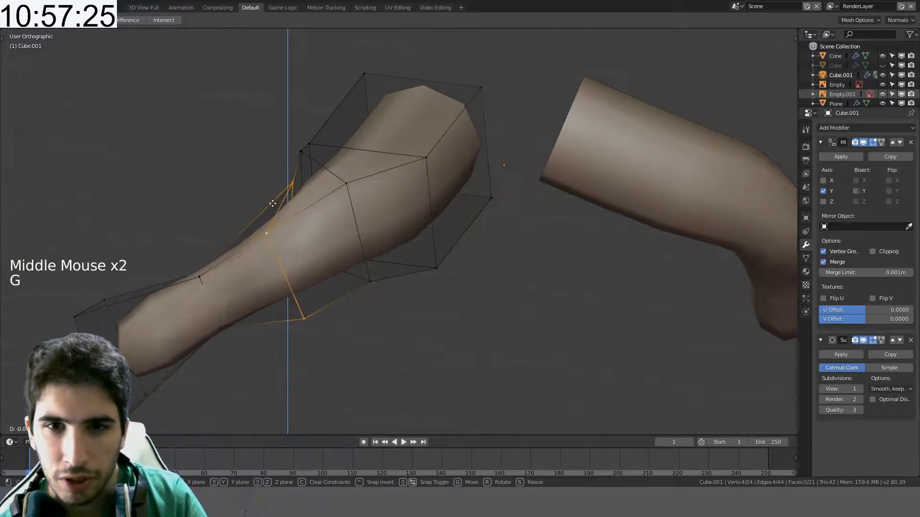
left_click(273, 200)
- Try to slide the outer elbow vertex of the lower loop along its edge
middle_click_drag(424, 190, 426, 271)
key("Tab")
key("Tab")
left_click(425, 271)
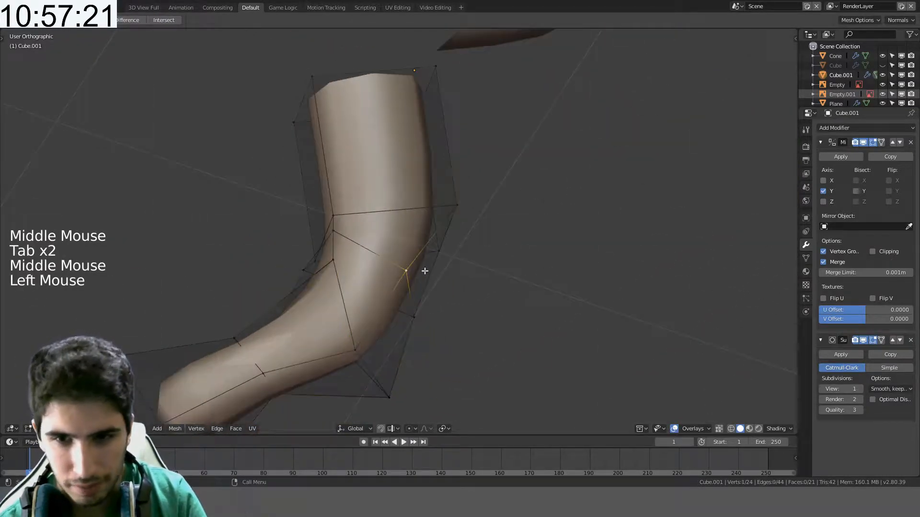
left_click(419, 317, "shift")
middle_click_drag(420, 317, 328, 290)
key("KP_7")
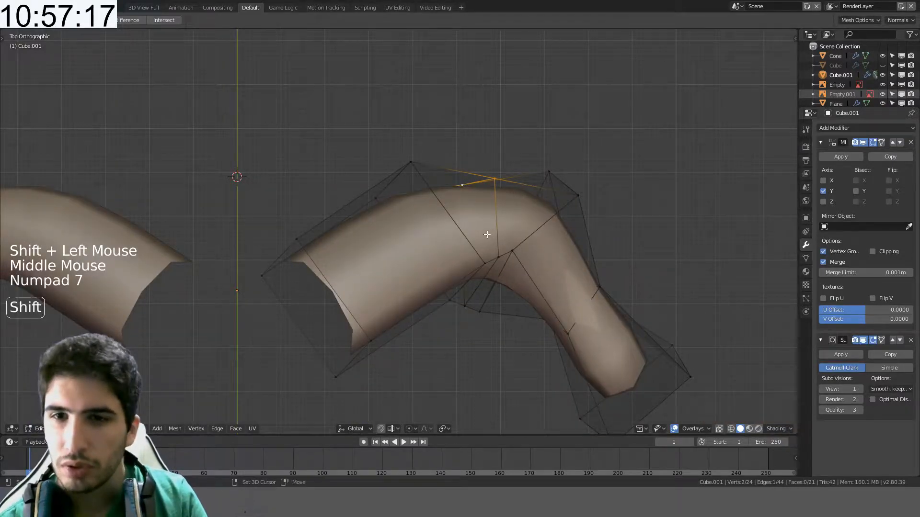
middle_click_drag(487, 234, 476, 242, "shift")
middle_click_drag(476, 242, 471, 222)
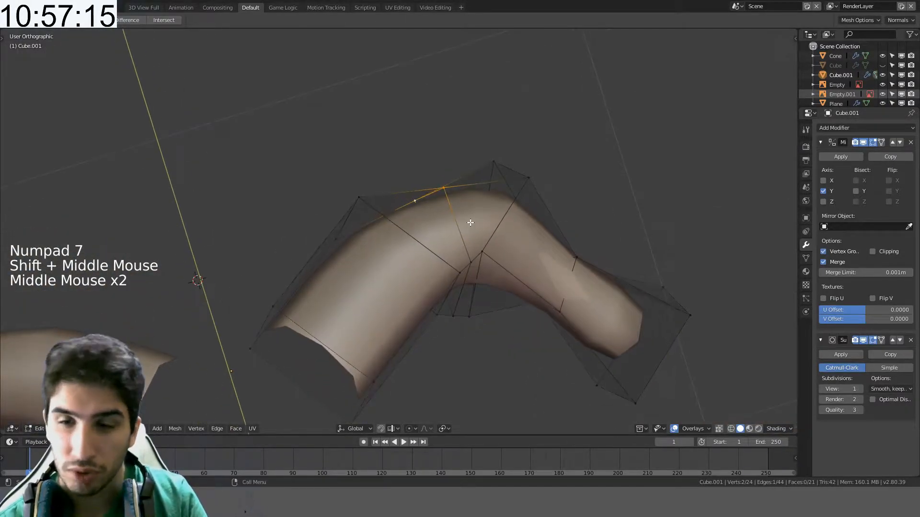
left_click(492, 167)
key("g")
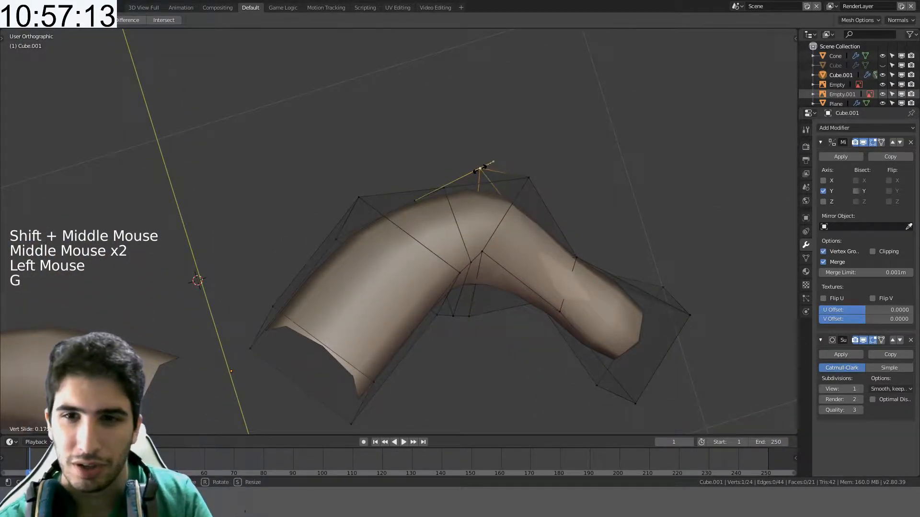
left_click(484, 173)
- Move the new elbow loop's outer vertex outward in top view to round the back of the bend
middle_click_drag(484, 172, 428, 206)
left_click(432, 196)
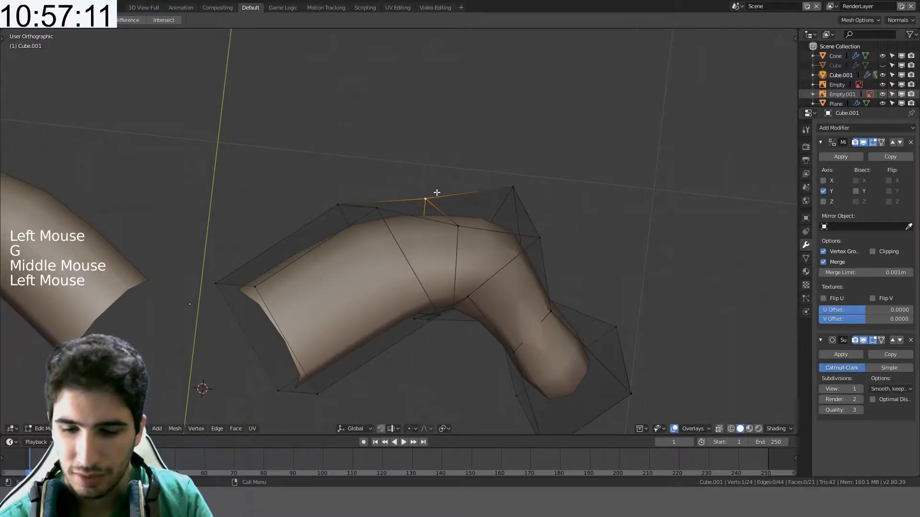
key("KP_7")
key("g")
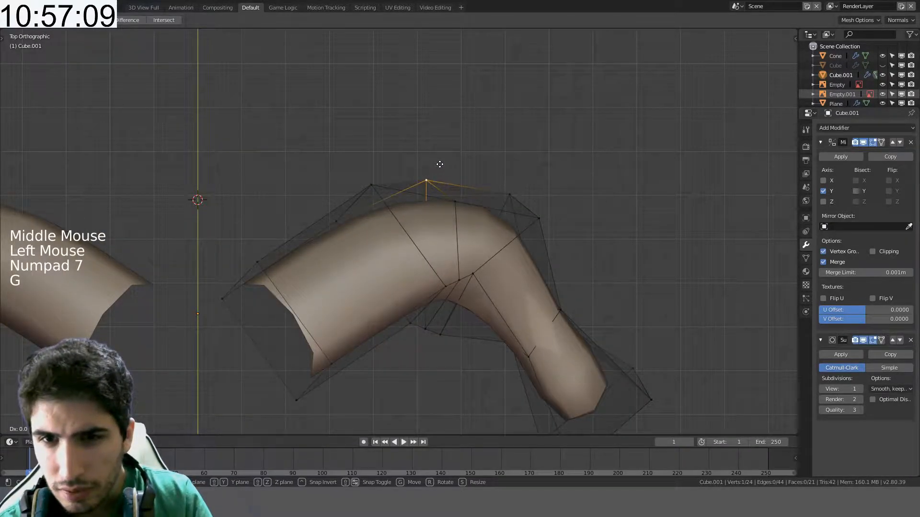
left_click(458, 161)
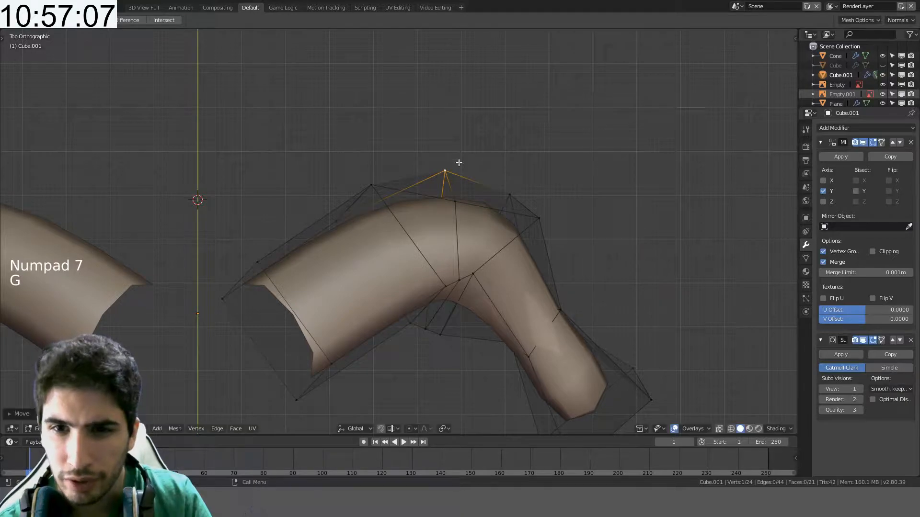
- Compare the arm's silhouette with the side-view reference in both wireframe and solid shading
mouse_move(458, 163)
middle_mouse_down()
mouse_move(427, 99)
mouse_move(449, 168)
mouse_move(364, 143)
mouse_move(364, 152)
middle_mouse_up()
key("Tab")
key("KP_3")
key("z")
left_click(462, 187)
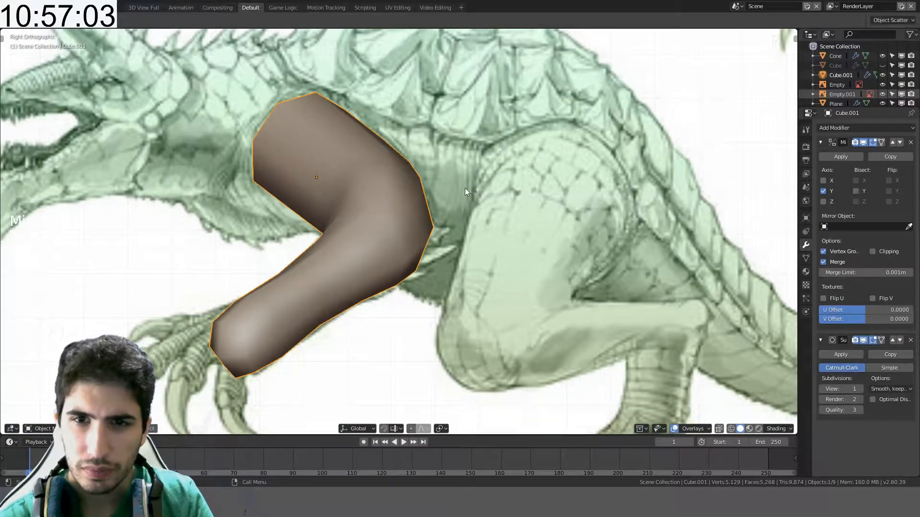
key("z")
left_click(376, 192)
key("z")
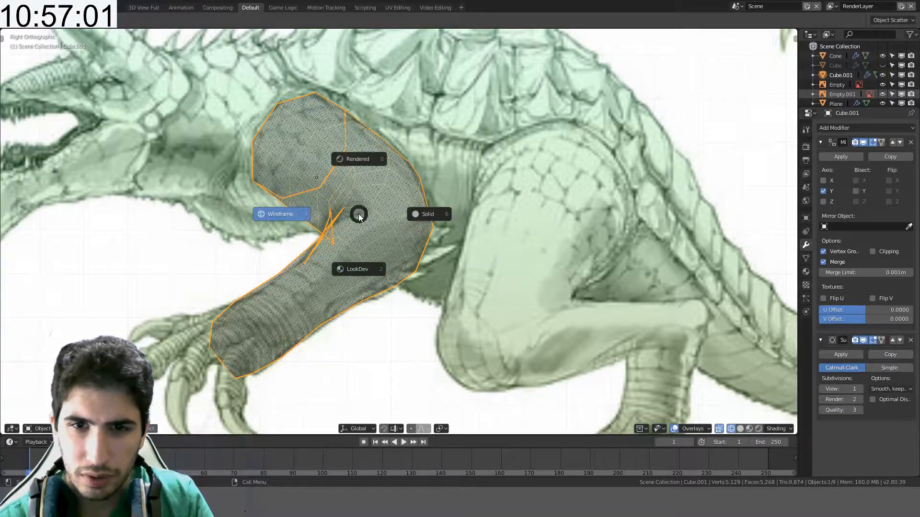
left_click(425, 215)
- Move the new elbow loop's two inner vertices farther into the bend in top view, and adjust the neighbouring inner vertex
middle_click_drag(424, 215, 374, 249)
key("Tab")
left_click(375, 249)
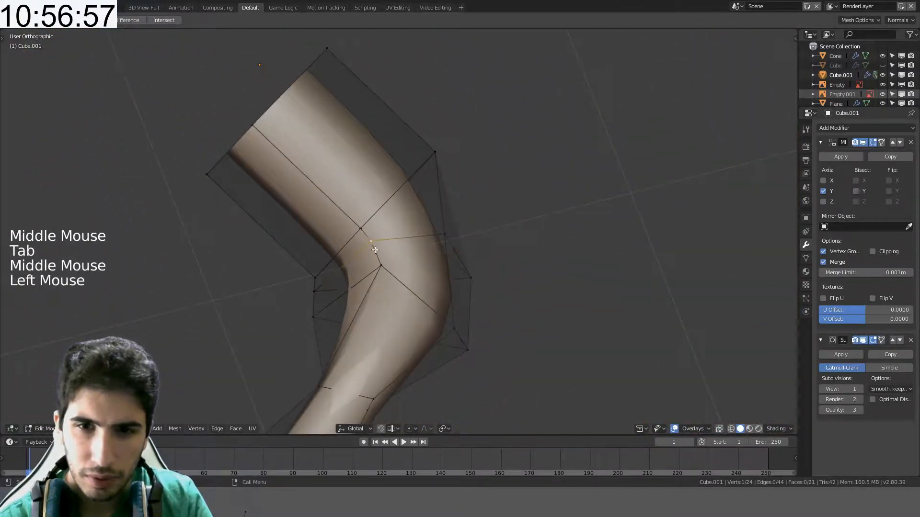
left_click(315, 278, "shift")
key("KP_7")
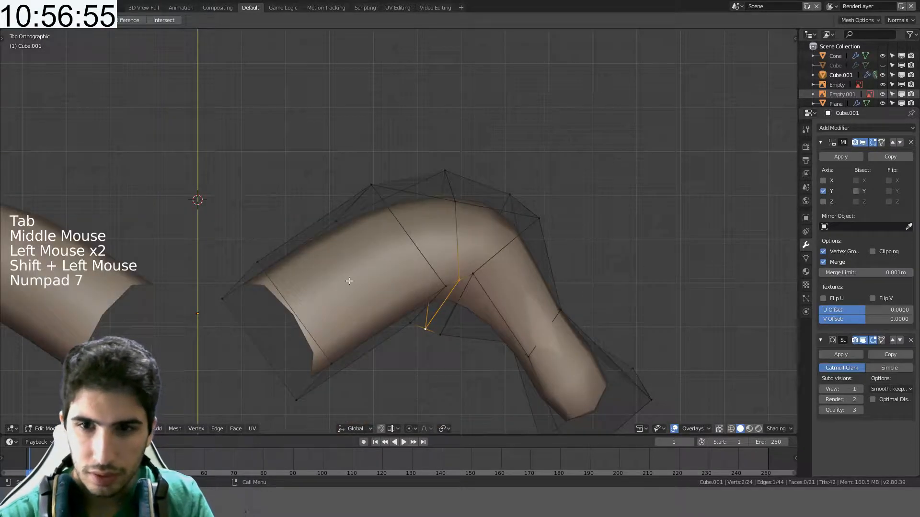
key("g")
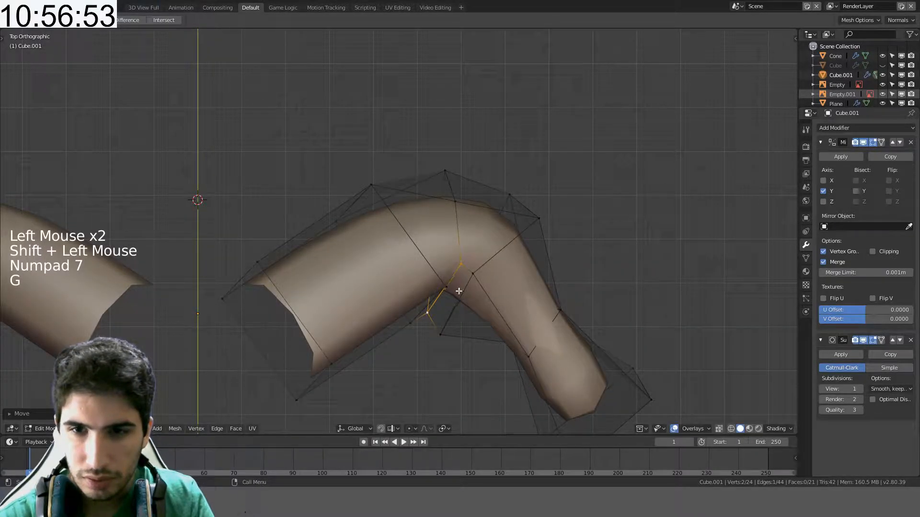
left_click(453, 307)
left_click(439, 329)
key("g")
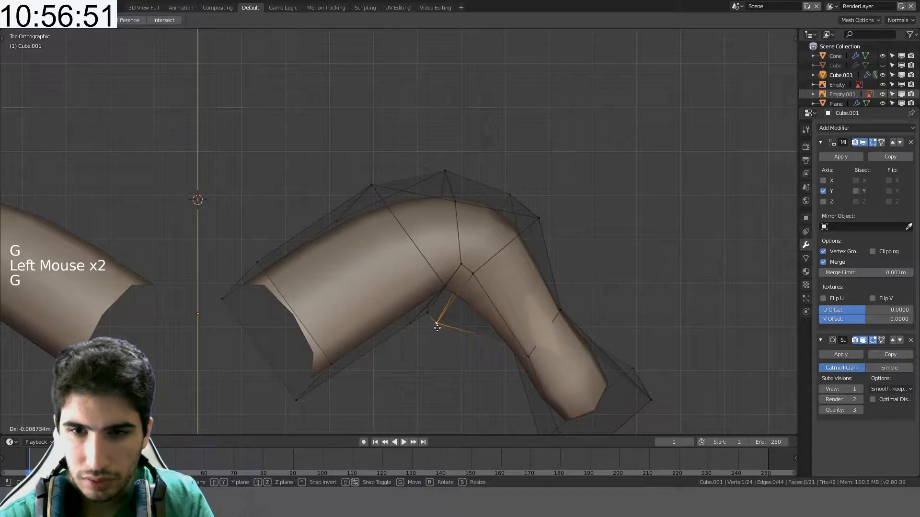
- Leave mesh editing, unhide the body, and check it with the arms against the side reference from the right
middle_click_drag(437, 328, 456, 227)
key("Tab")
scroll(366, 268, "down", 3)
scroll(397, 235, "down", 1)
scroll(396, 236, "down", 2)
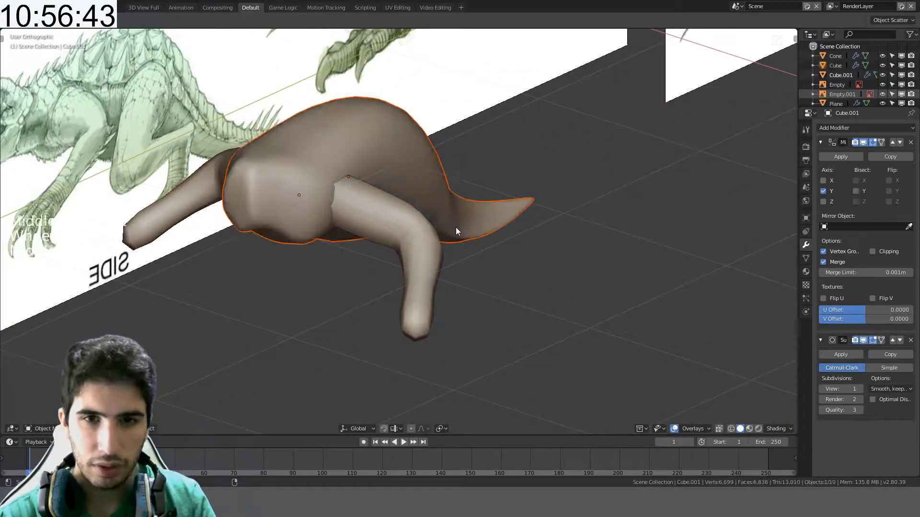
key("Tab")
key("Tab")
middle_click_drag(456, 227, 401, 179)
key("KP_3")
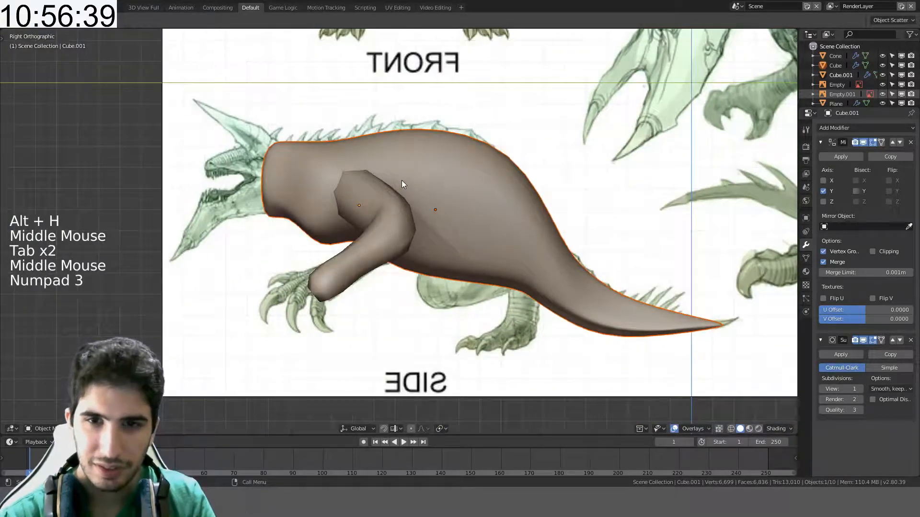
- Rotate the body 90° around Z and move it over the FRONT reference drawing
left_click(433, 174)
key("r")
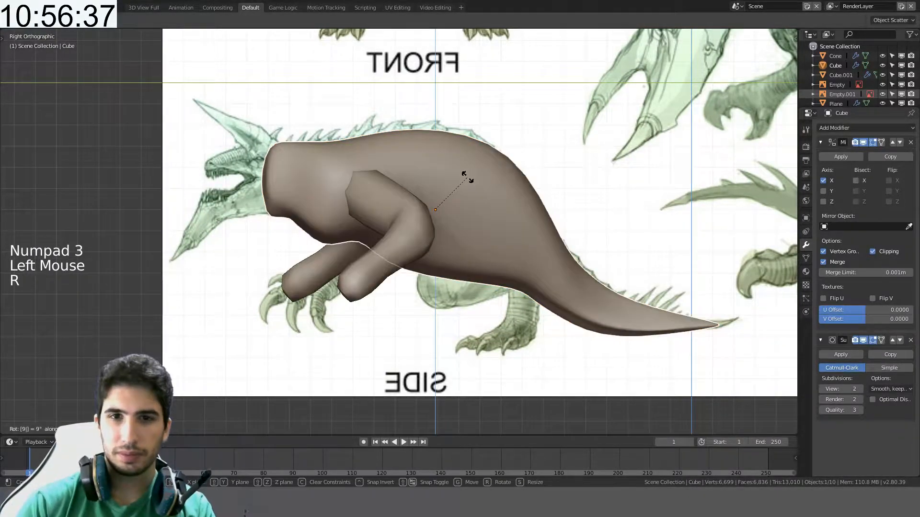
scroll(468, 177, "down", 3)
middle_click_drag(467, 176, 431, 326, "shift")
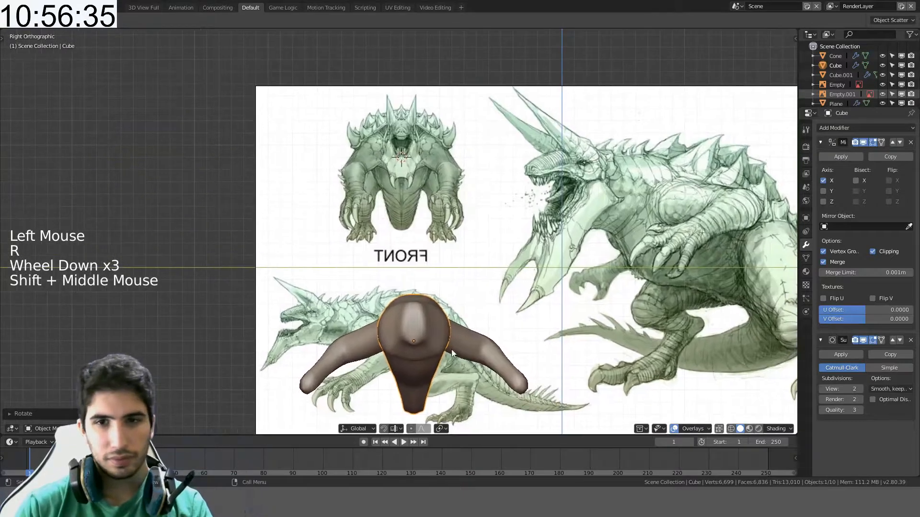
key("g")
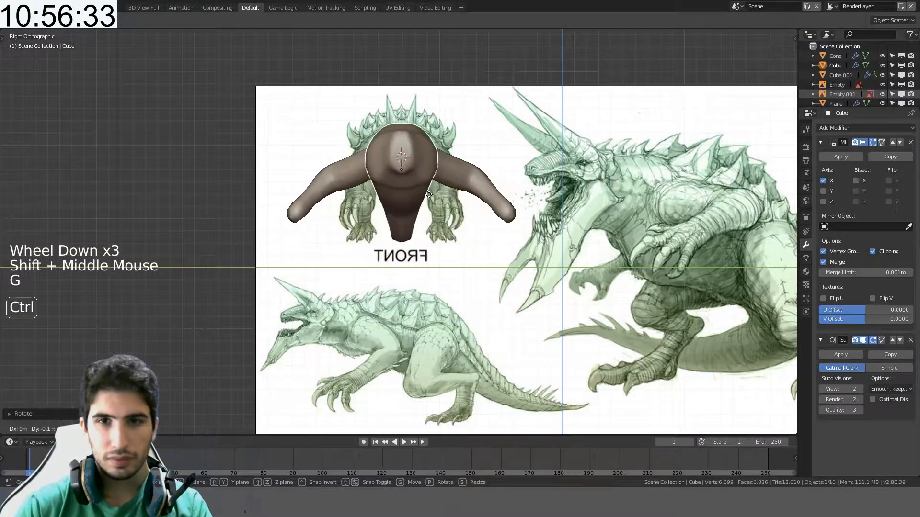
left_click(429, 194)
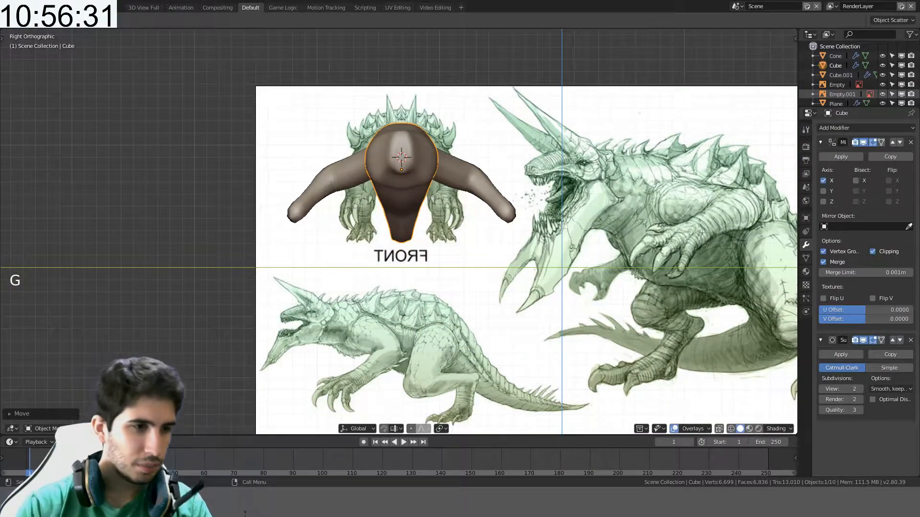
- Show the model in wireframe and move the body with its arms up to fit the torso in the FRONT drawing
scroll(479, 240, "up", 5)
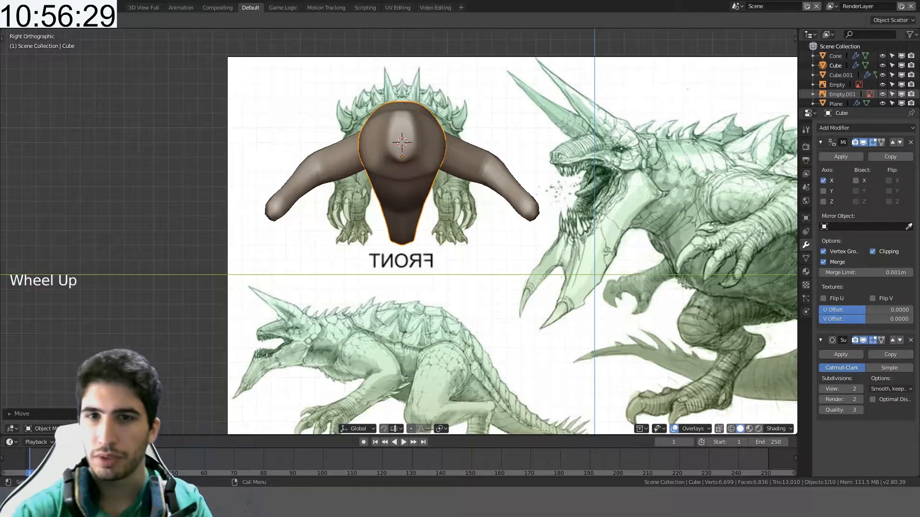
middle_click_drag(479, 239, 492, 201)
key("KP_3")
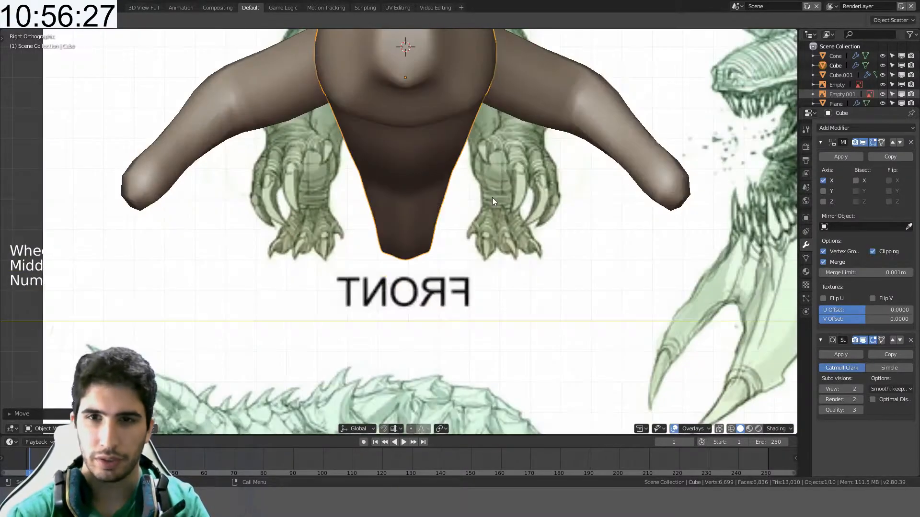
middle_click_drag(495, 270, 501, 253, "shift")
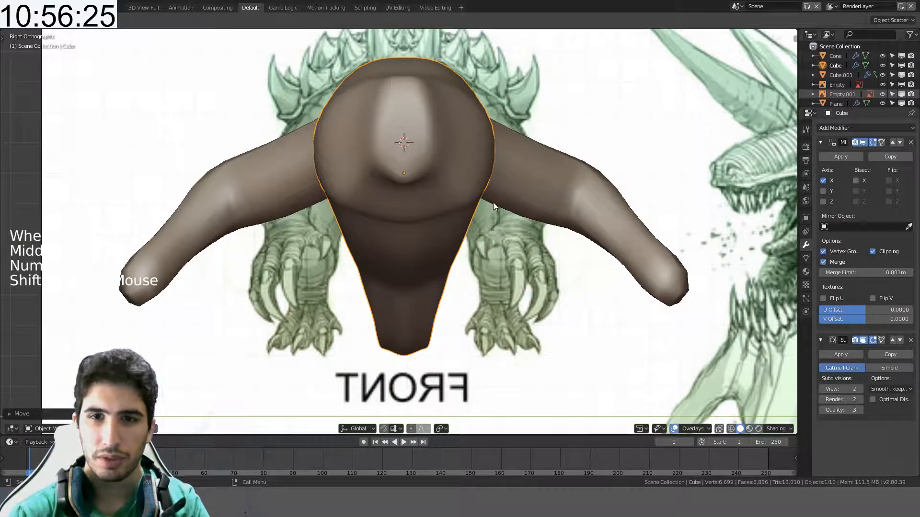
key("z")
key("g")
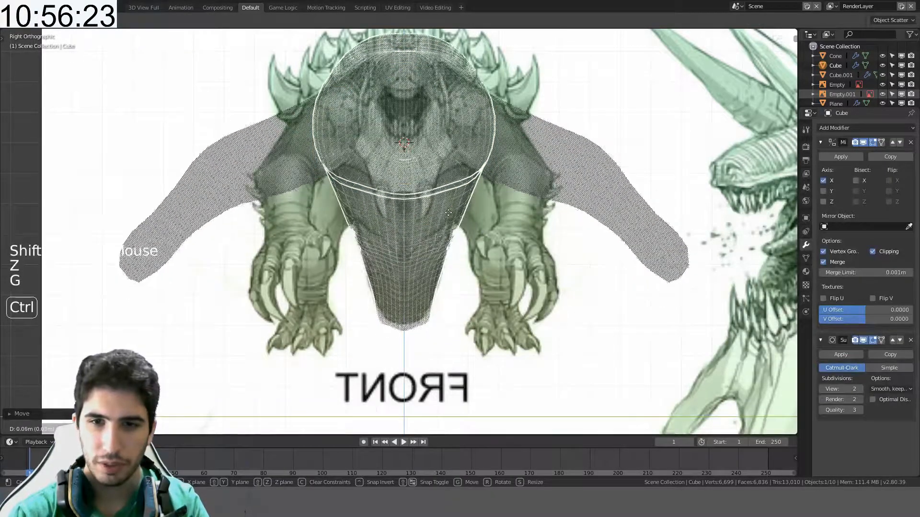
left_click(448, 208)
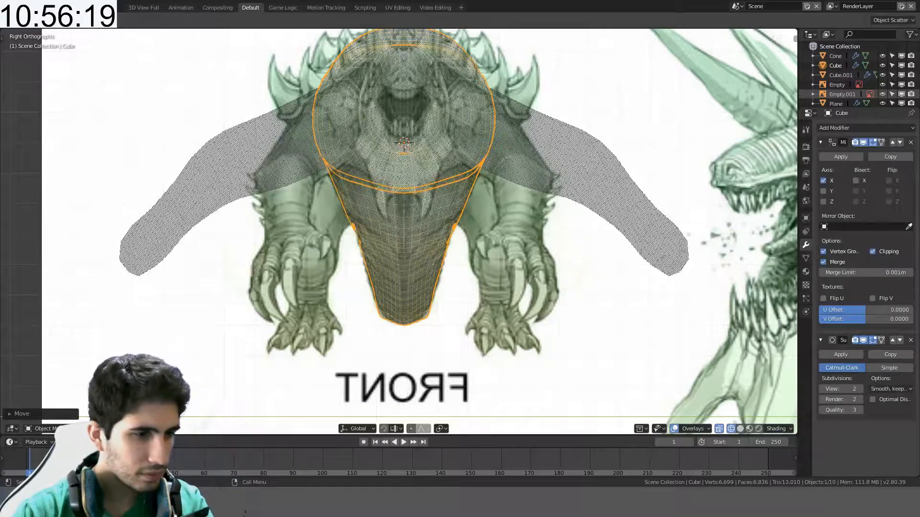
middle_click_drag(448, 208, 387, 242)
key("KP_3")
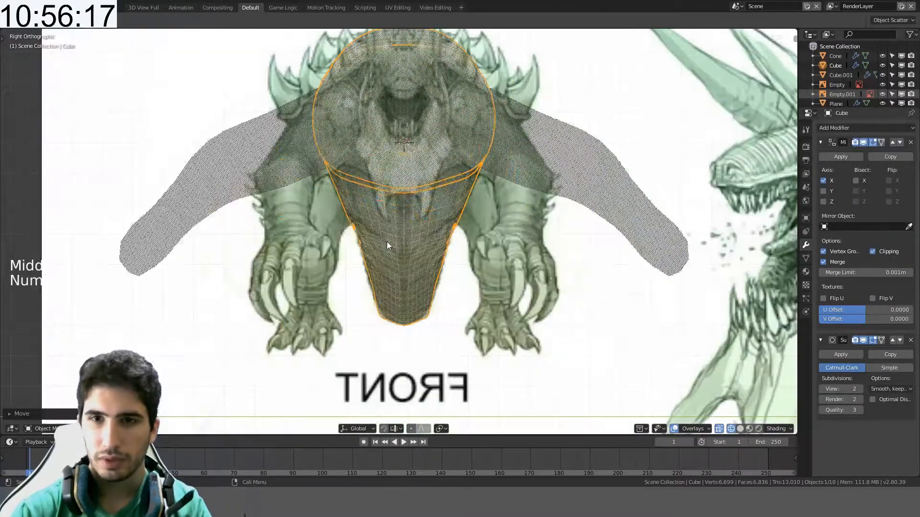
- Edit the arm mesh and move its end face inward with a large proportional falloff, so the arm hangs over the drawn foreleg
left_click(558, 163)
middle_click_drag(560, 160, 494, 208, "shift")
left_click(521, 199)
key("Tab")
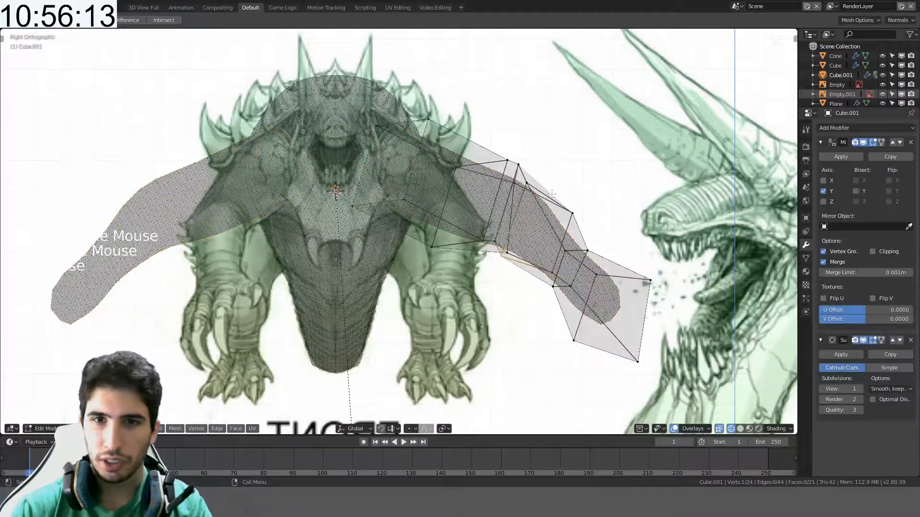
key("z")
left_click(635, 194)
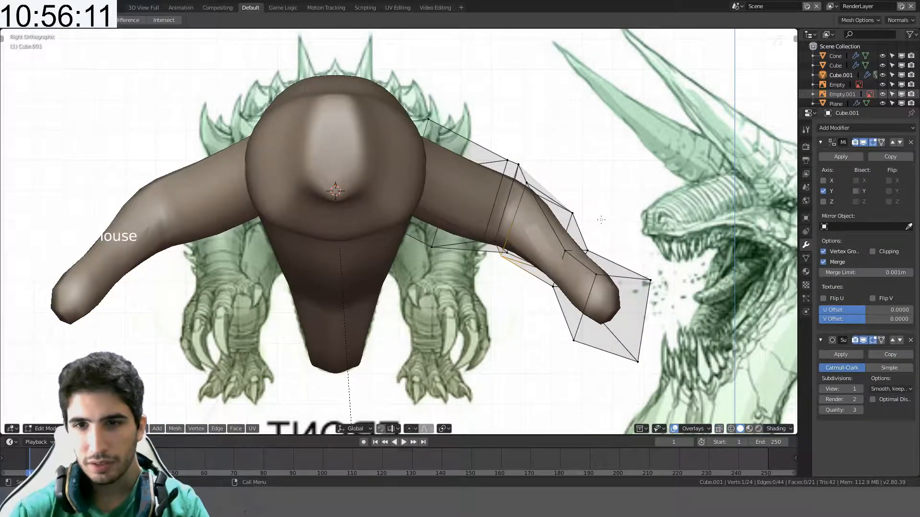
key("alt+z")
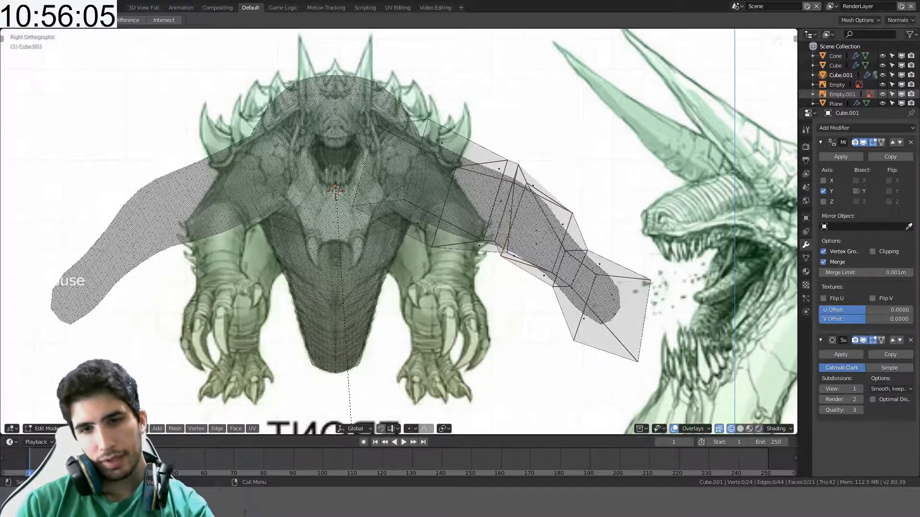
left_click(616, 303)
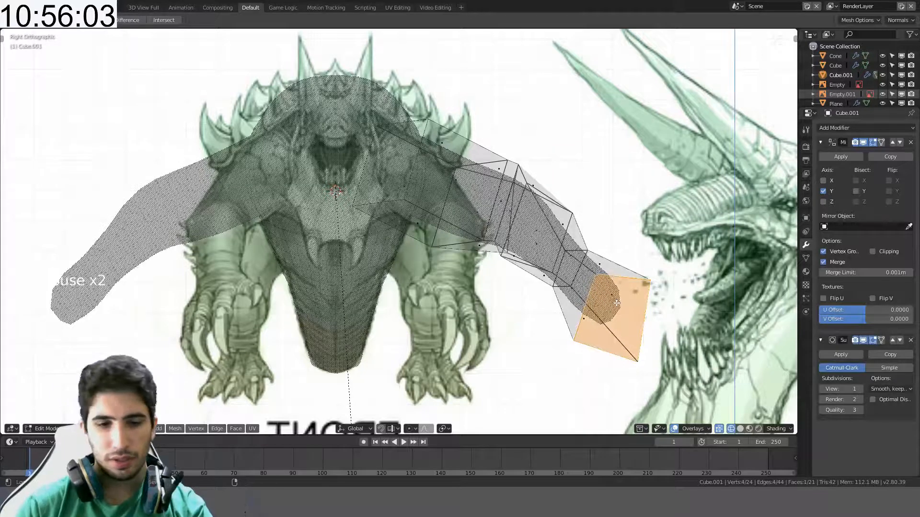
key("g")
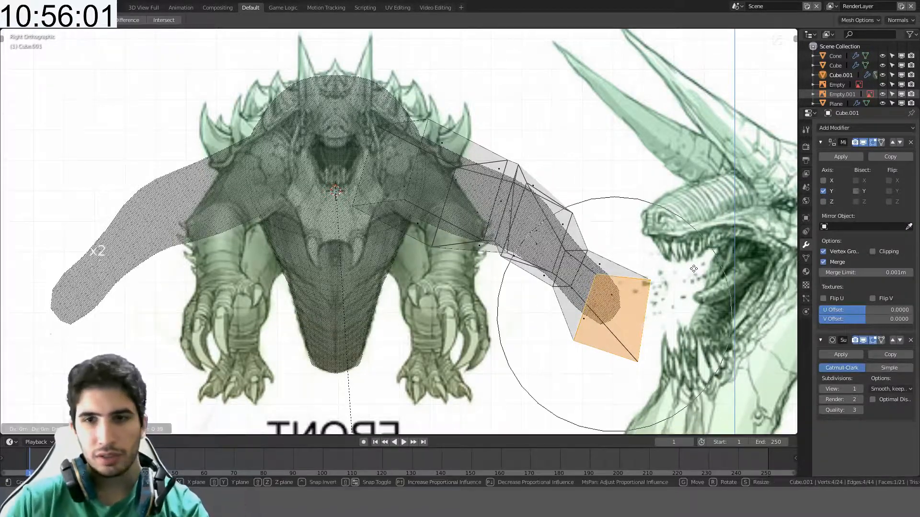
scroll(642, 268, "down", 10)
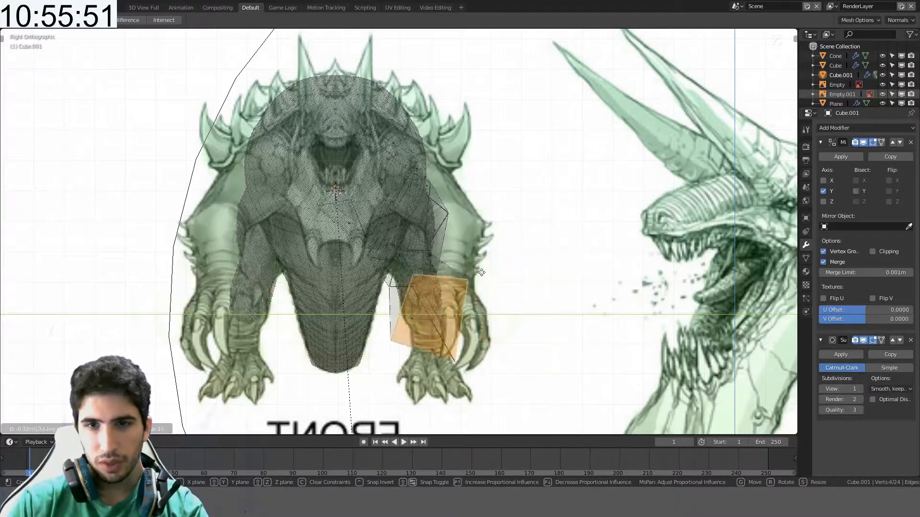
left_click(520, 236)
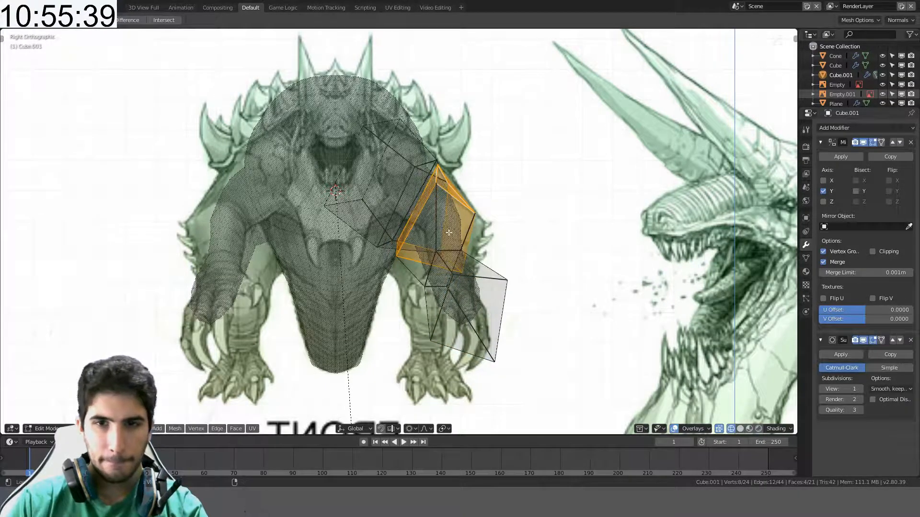
middle_click_drag(461, 202, 450, 219)
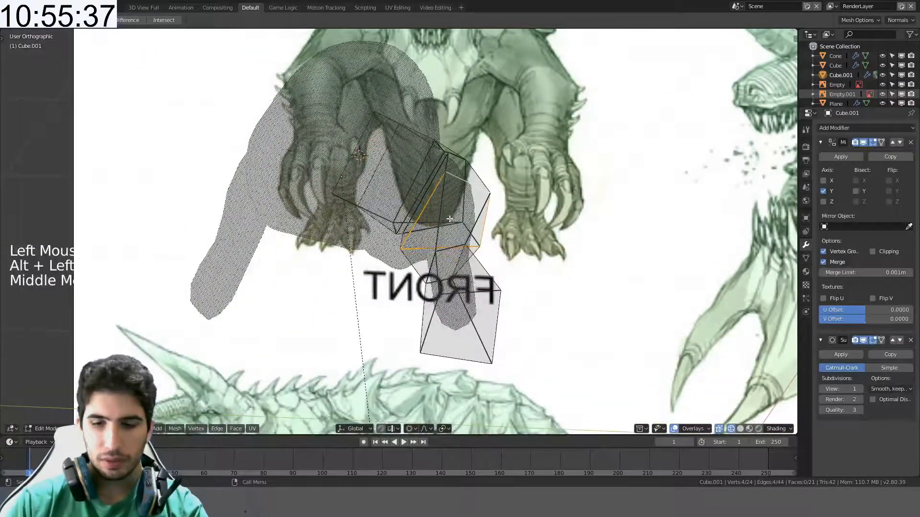
middle_click_drag(499, 191, 485, 206)
left_click(491, 197, "alt+shift")
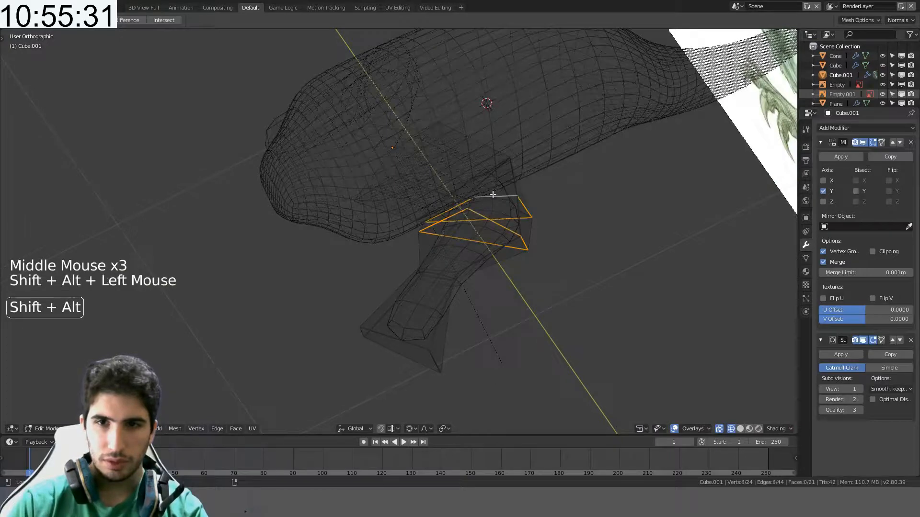
left_click(495, 177, "alt+shift")
left_click(498, 179, "alt+shift")
key("ctrl+z")
key("ctrl+z")
key("ctrl+z")
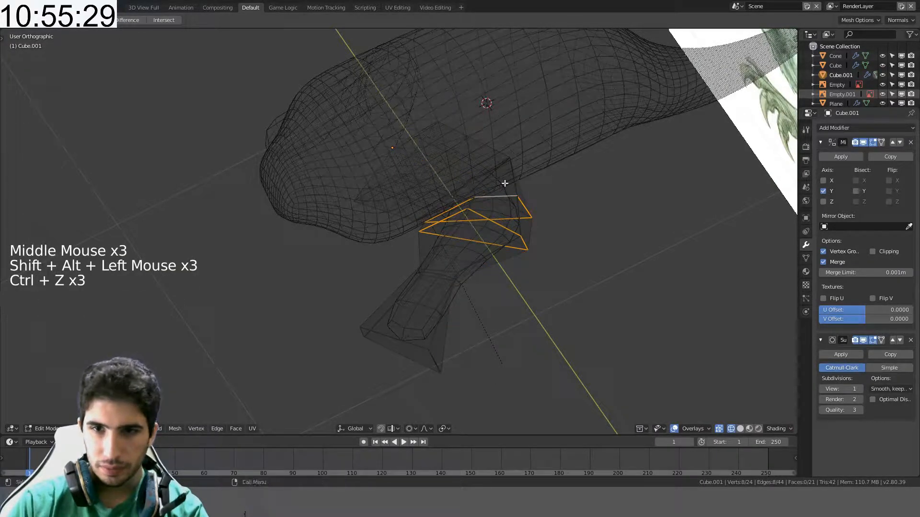
left_click(503, 182, "alt+shift")
key("ctrl+z")
left_click(509, 184, "alt+shift")
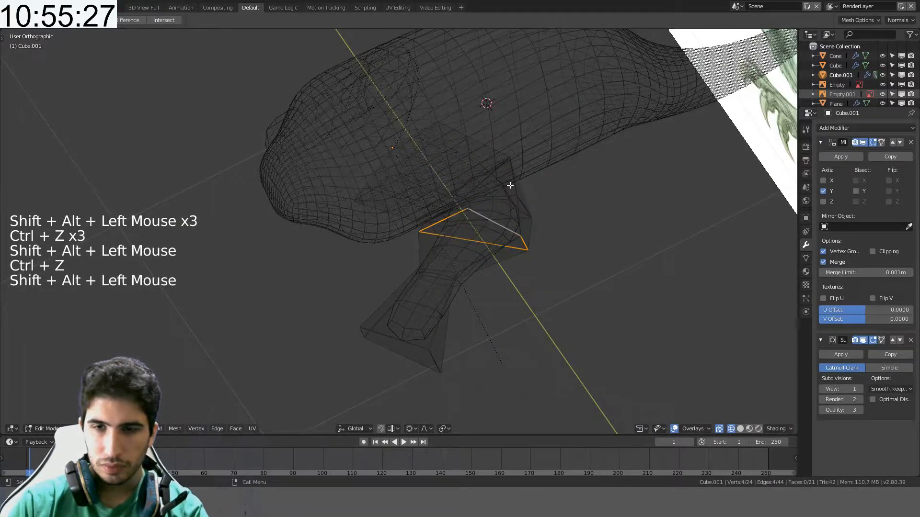
- Select the three edge loops around the elbow and move them outward along Y by about 0.05 m in the side-on orthographic view
middle_click_drag(510, 185, 455, 178)
left_click(462, 207, "alt+shift")
left_click(464, 227, "alt+shift")
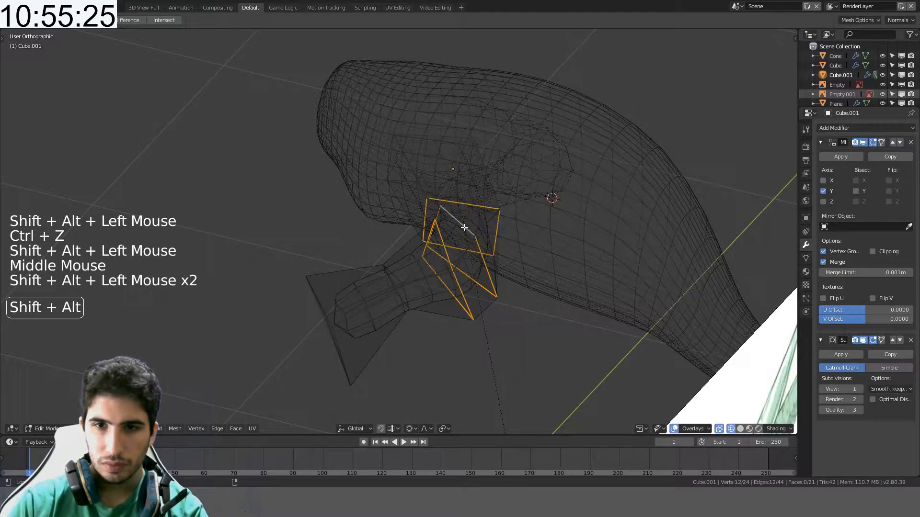
middle_click_drag(464, 227, 498, 223)
scroll(499, 223, "up", 2)
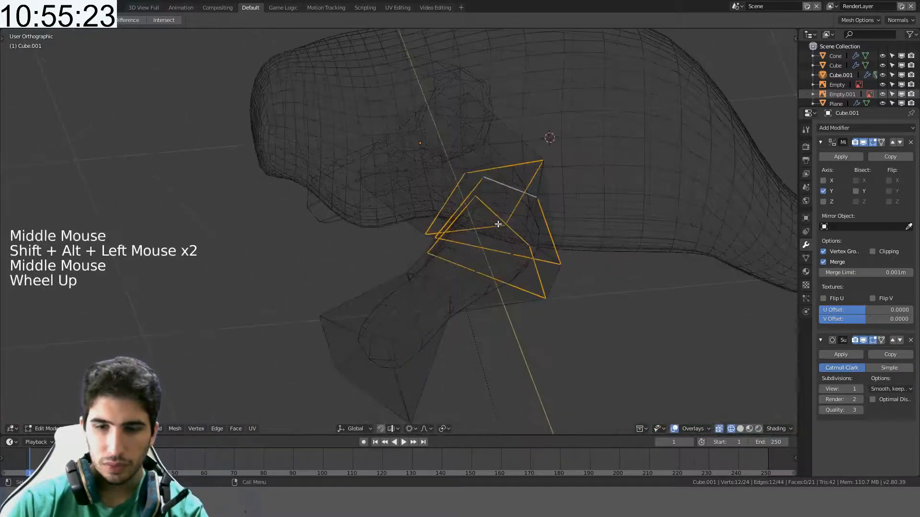
key("KP_1")
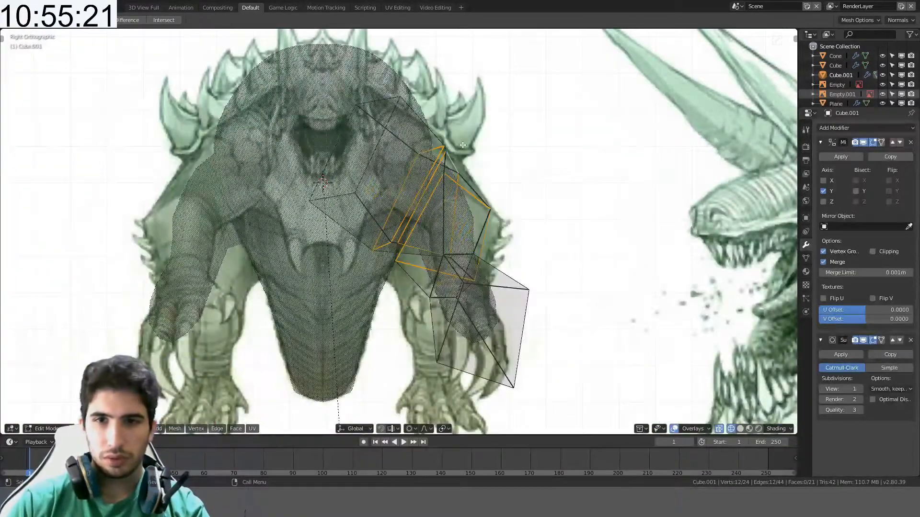
key("g")
key("y")
left_click(516, 184)
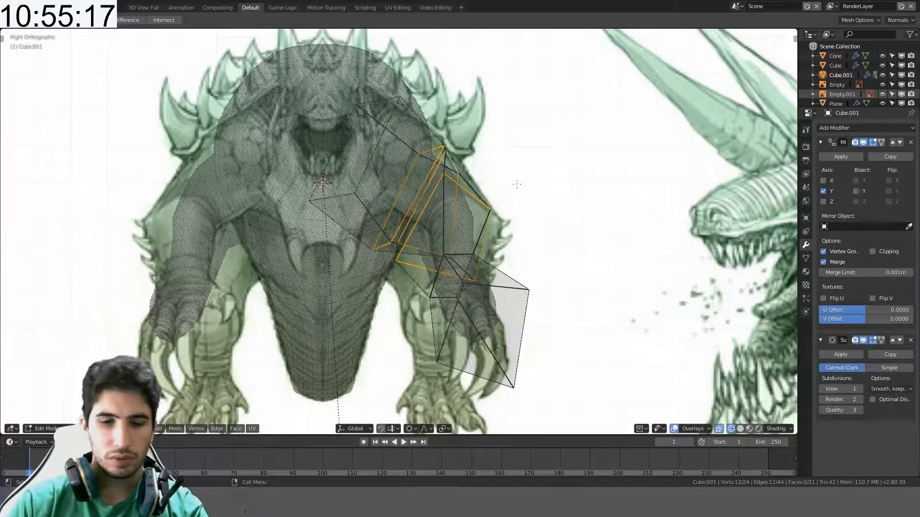
key("g")
key("y")
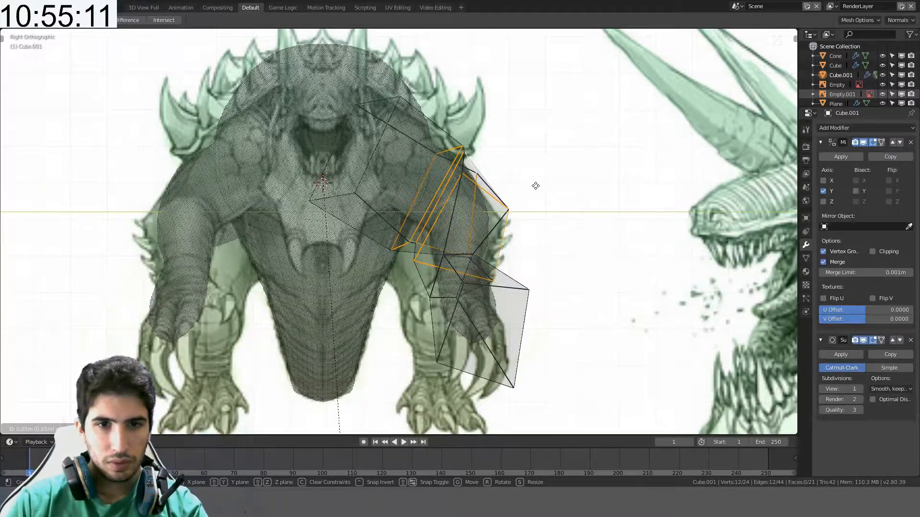
left_click(535, 186)
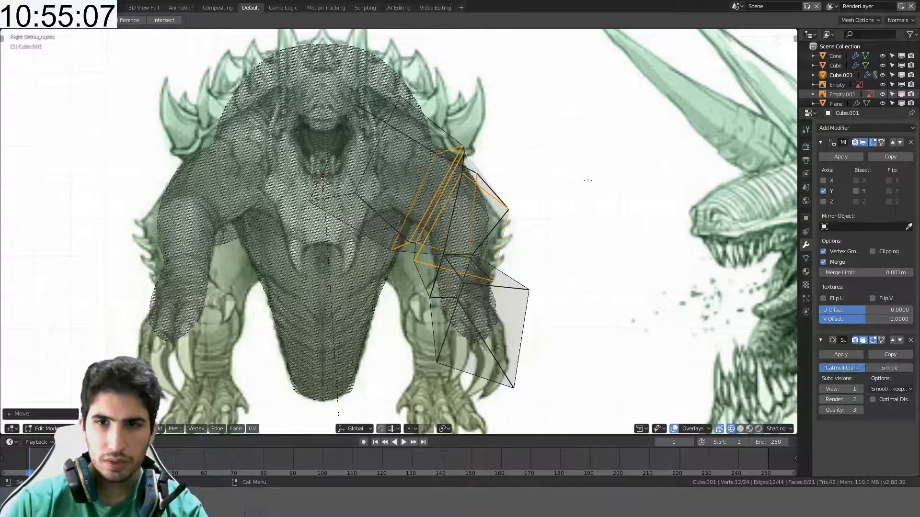
- Narrow the selection to the elbow loop nearest the forearm and move it farther outward along Y to the drawn elbow's outline
middle_click_drag(588, 181, 512, 173)
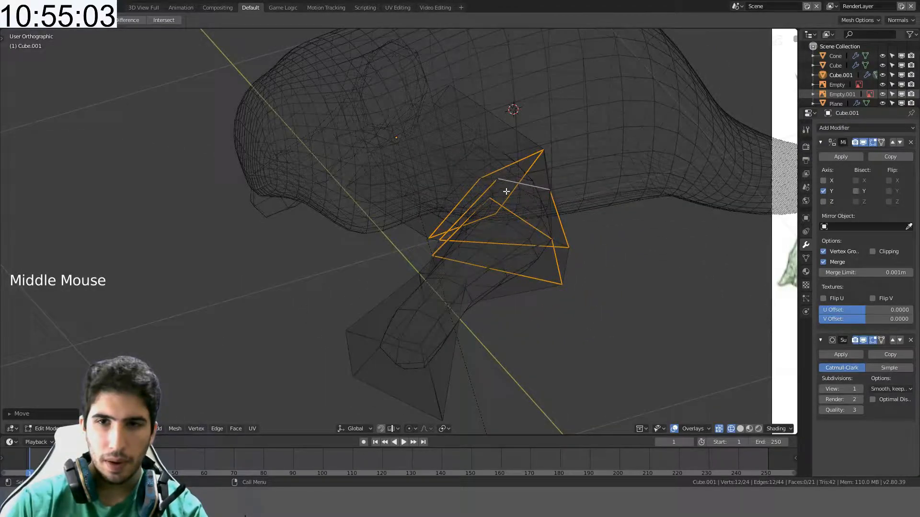
left_click(509, 165, "alt+shift")
left_click(509, 165, "alt+shift")
key("KP_3")
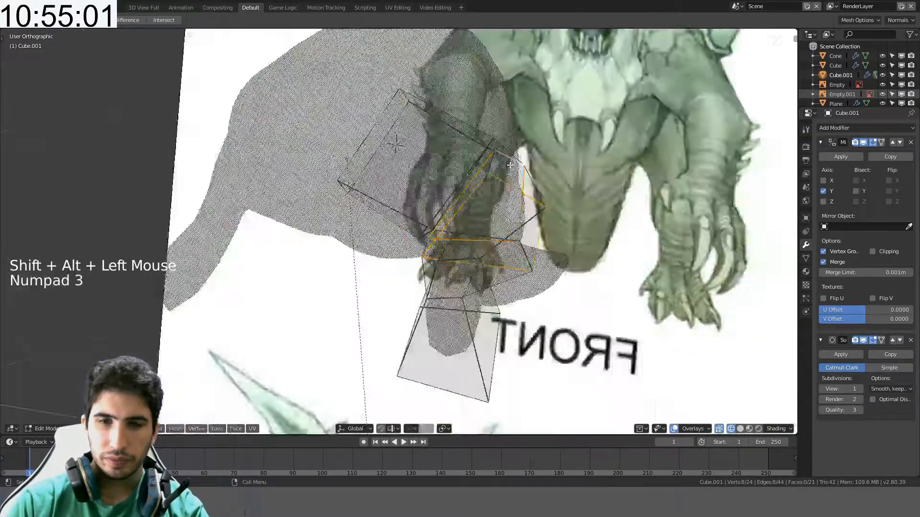
key("g")
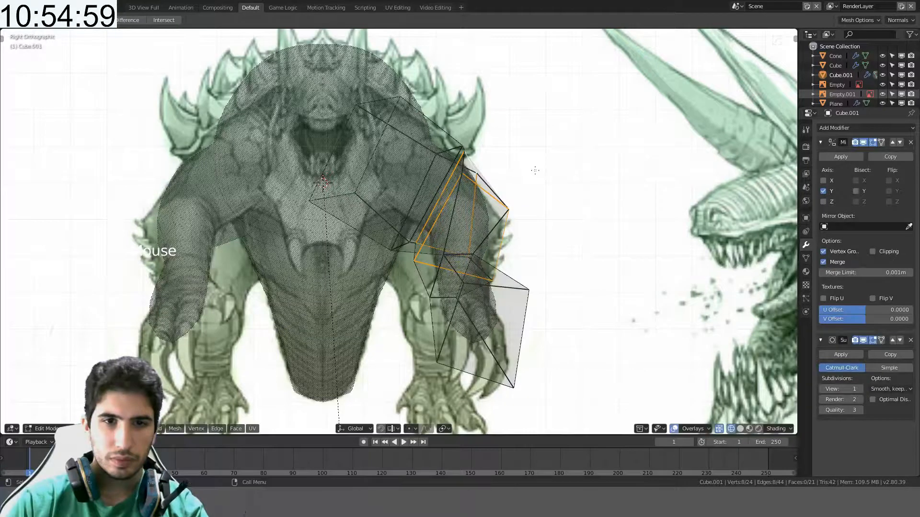
key("y")
key("Escape")
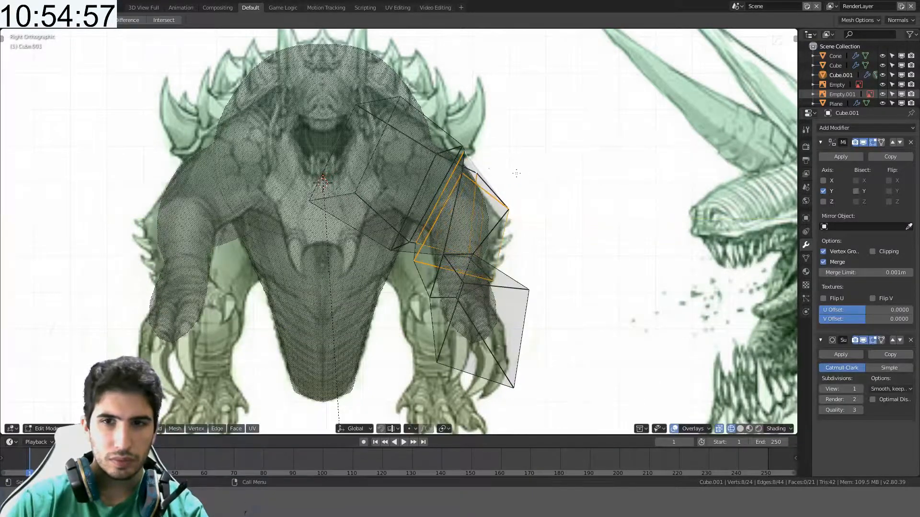
key("g")
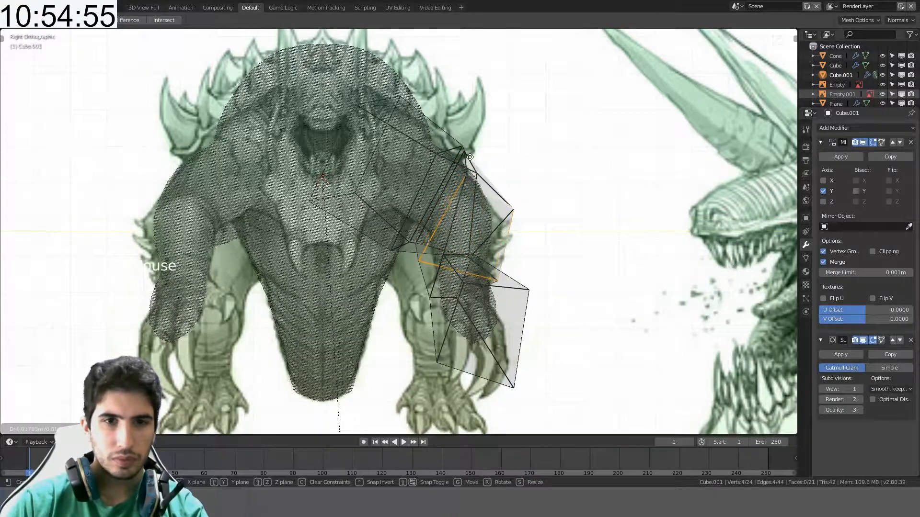
key("y")
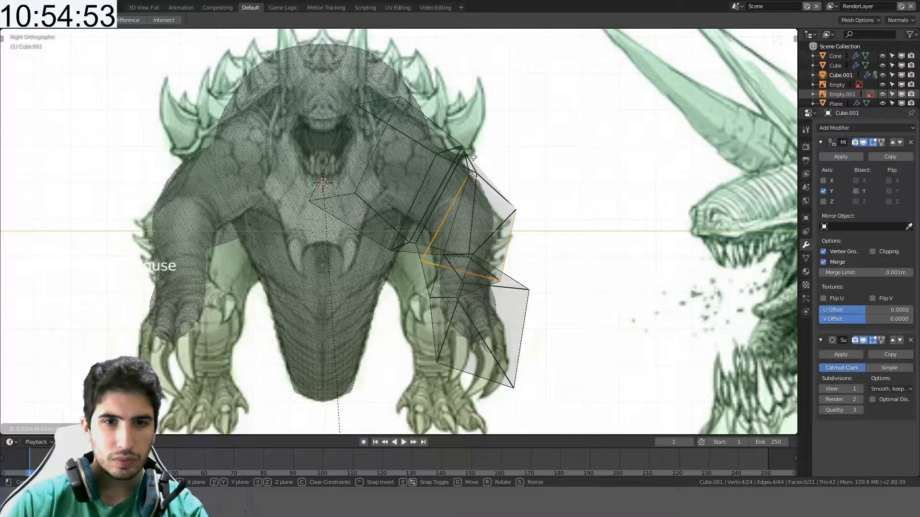
left_click(482, 158)
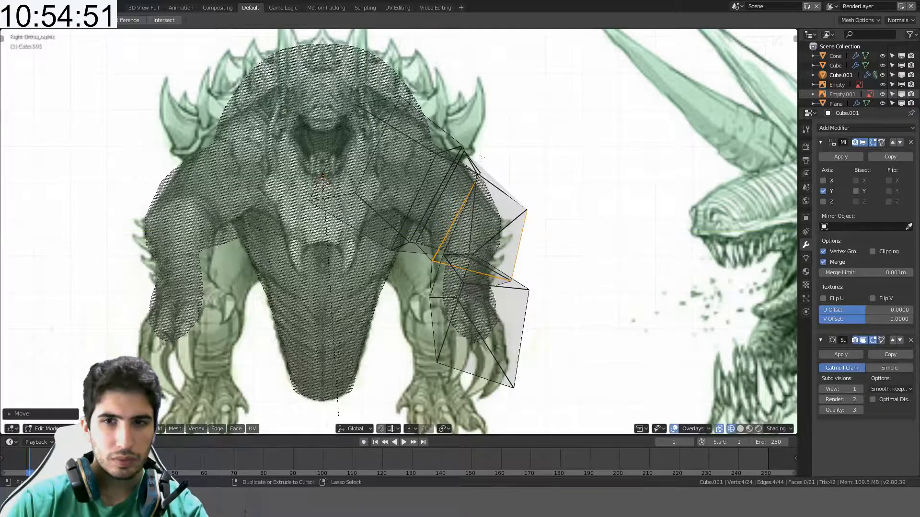
- Slide the middle elbow edge loop toward the upper arm and dissolve it
middle_click_drag(482, 157, 519, 185)
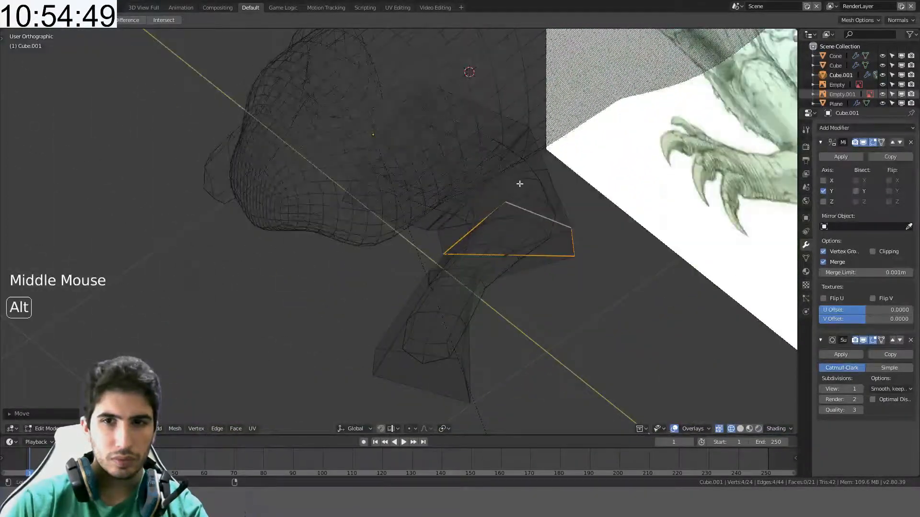
left_click_drag(520, 185, 521, 174, "alt")
key("g")
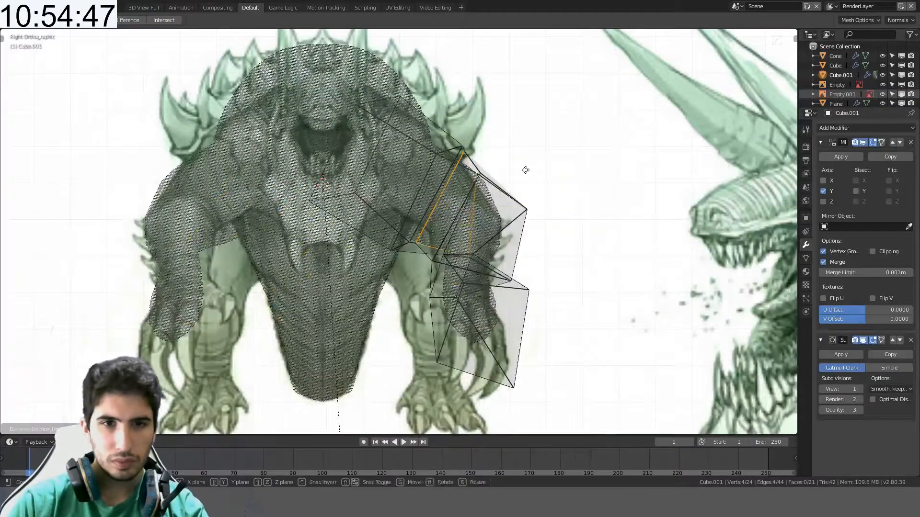
key("y")
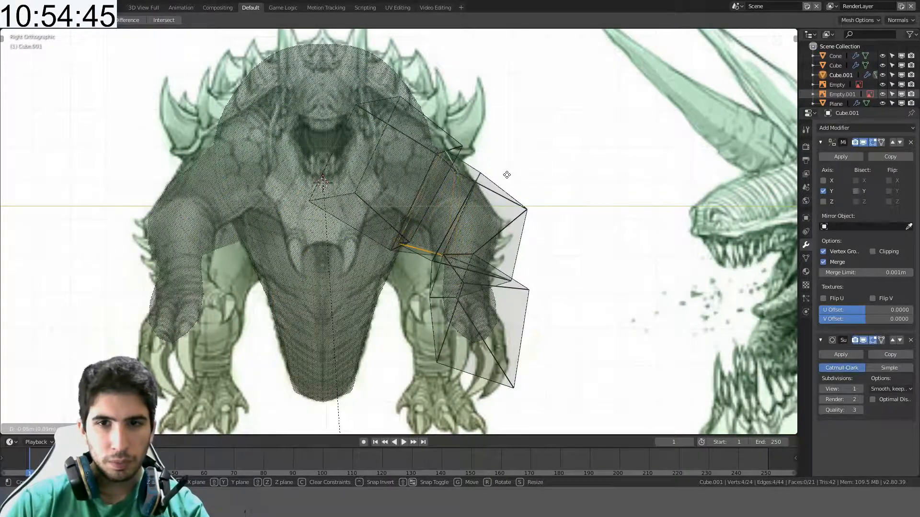
right_click(512, 175)
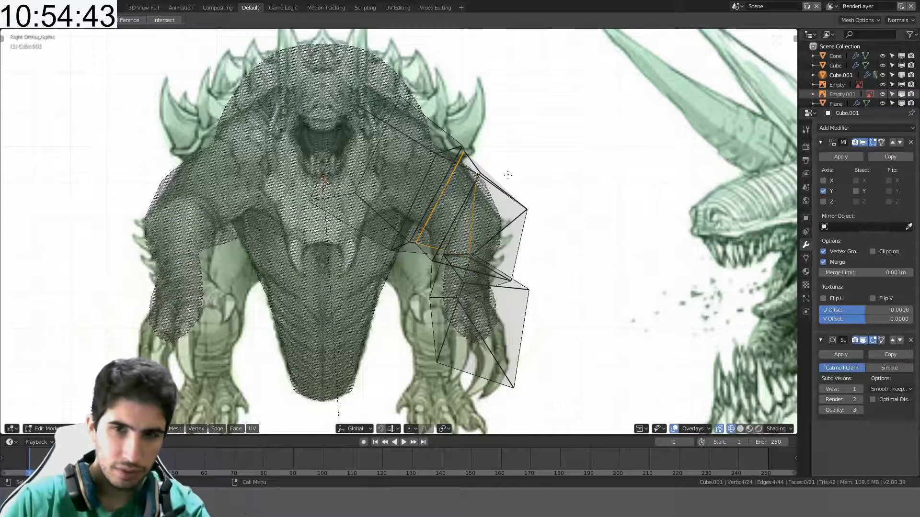
key("g")
key("g")
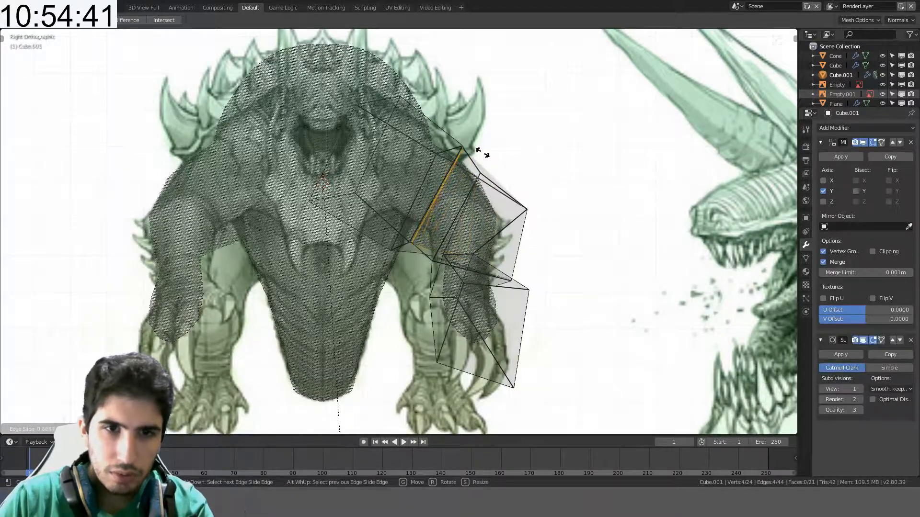
left_click(482, 152)
key("ctrl+x")
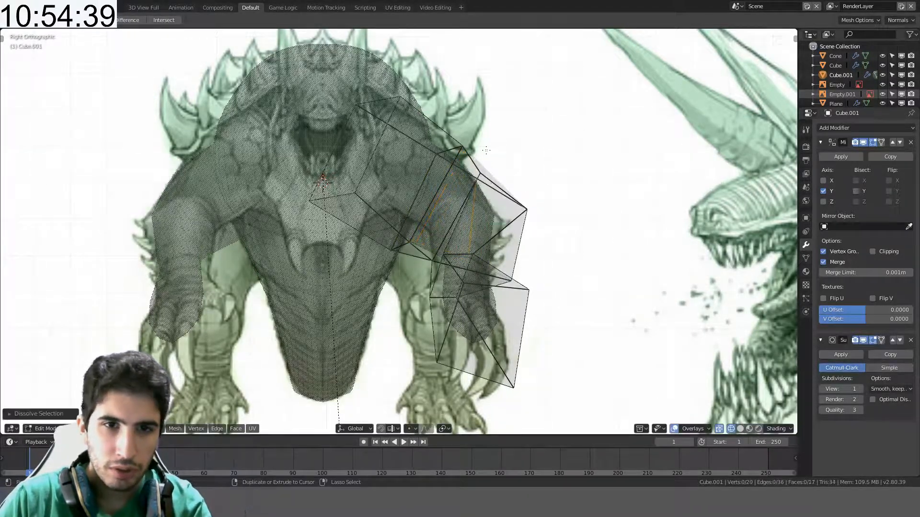
middle_click_drag(493, 188, 506, 214)
left_click(526, 187, "alt")
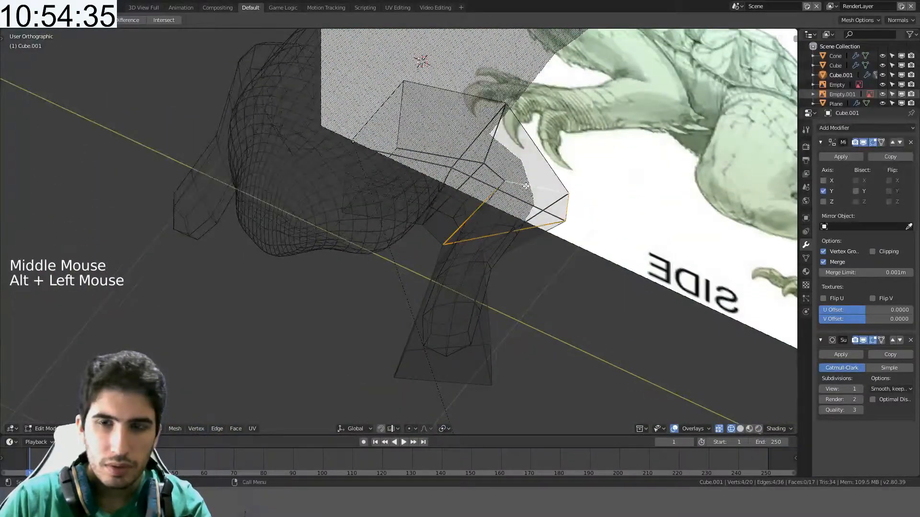
key("KP_3")
key("g")
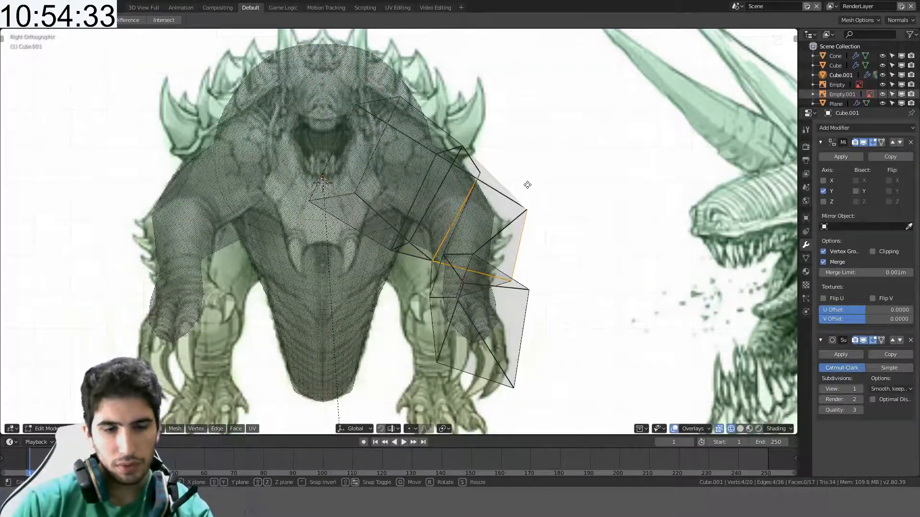
key("y")
key("Escape")
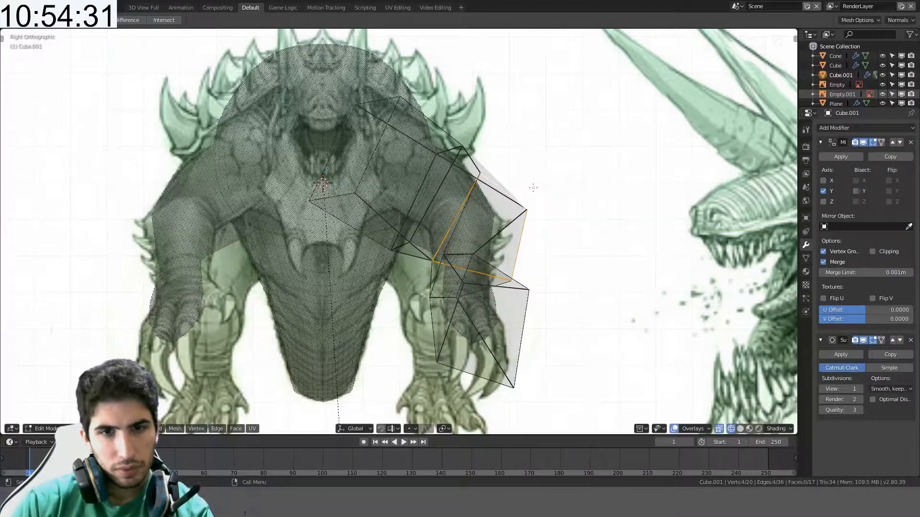
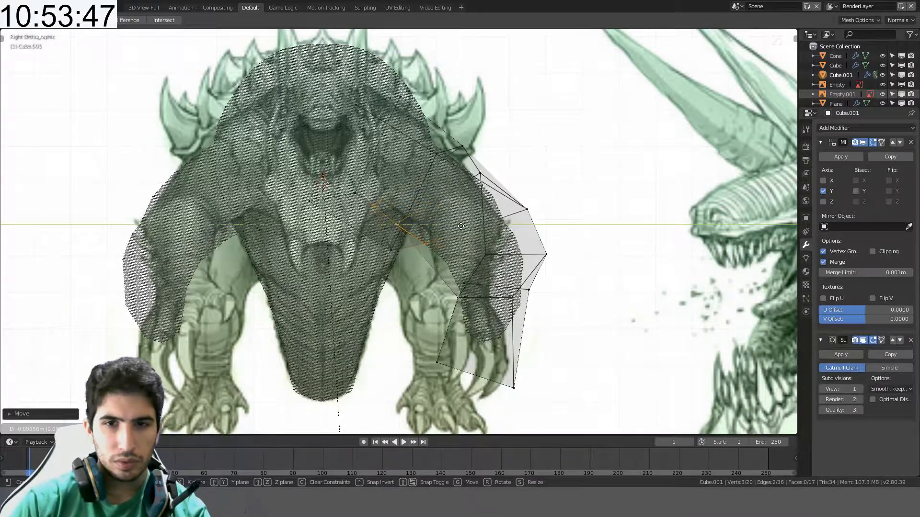
- Move the vertices under the upper arm and inner elbow along Y and Z to fit the underside of the drawn arm
left_click(461, 227)
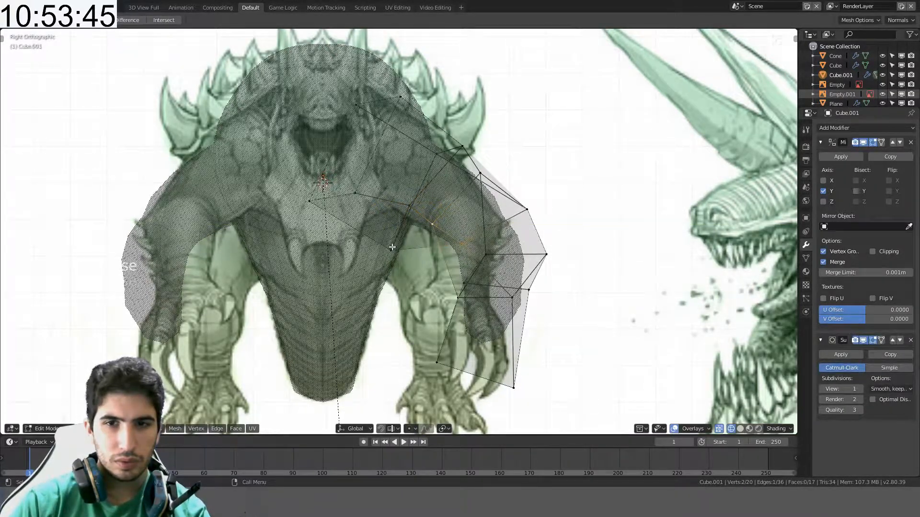
key("g")
key("y")
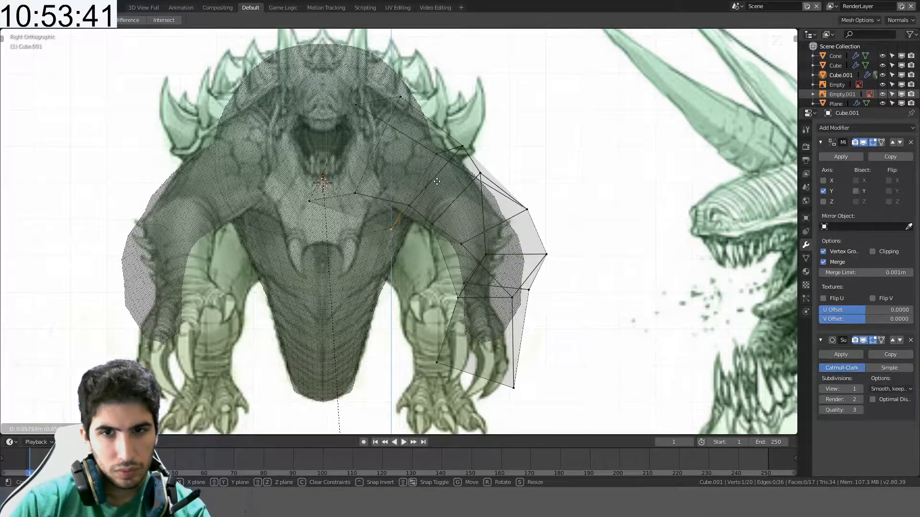
left_click(435, 186)
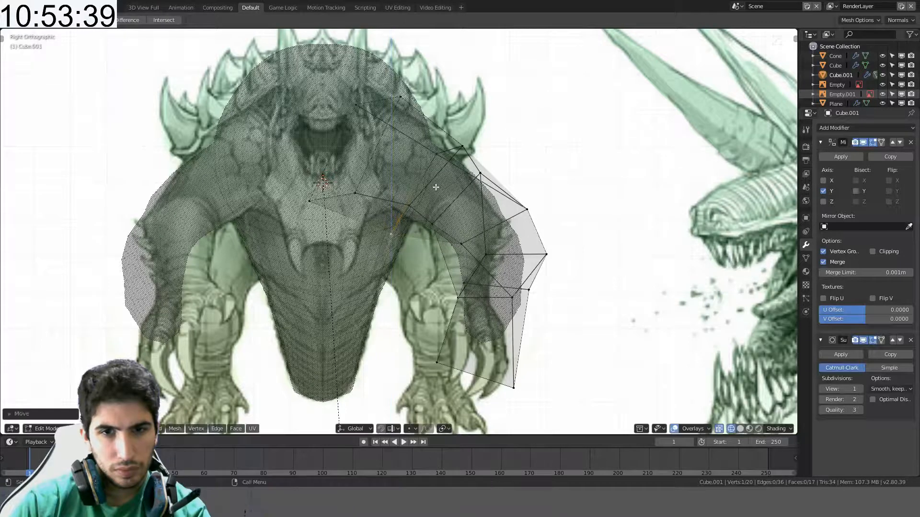
key("g")
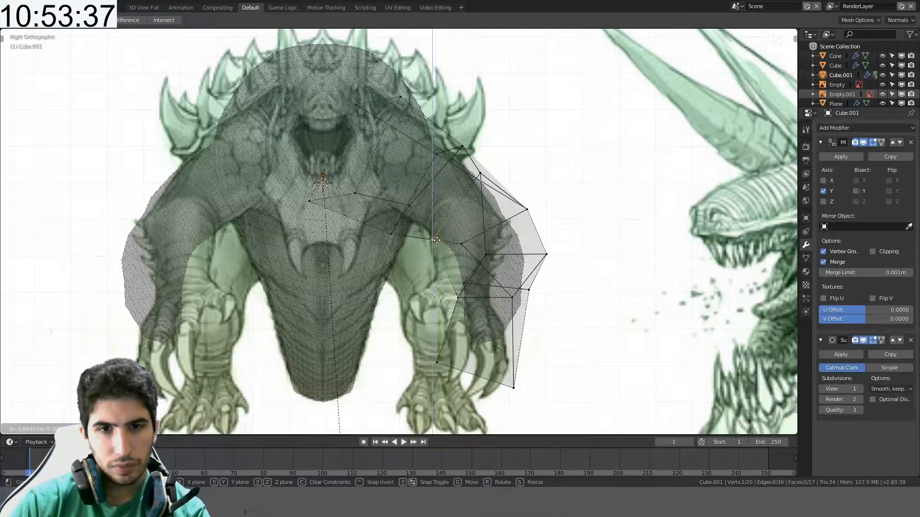
left_click(444, 277)
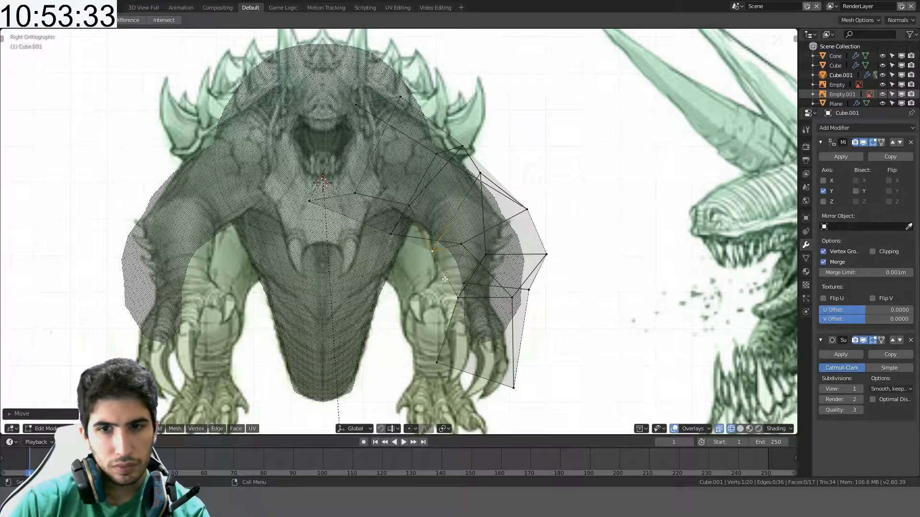
key("g")
right_click(439, 300)
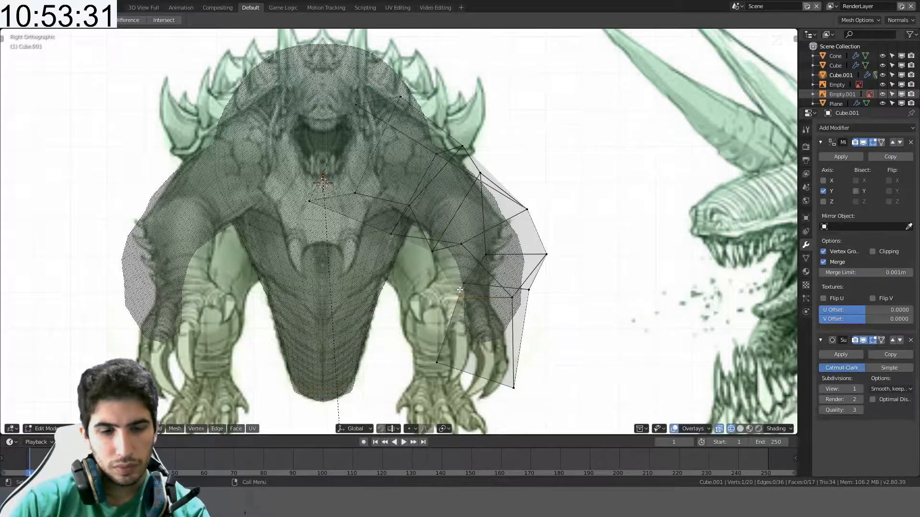
- Move the inner forearm vertex inward along Y by about 0.14 m, and shift the inner-elbow vertex above it slightly inward
key("g")
key("y")
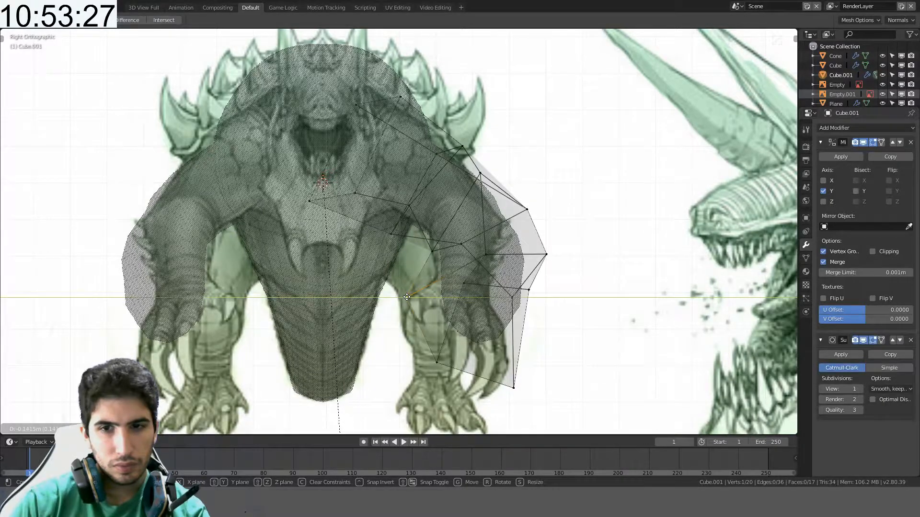
left_click(406, 297)
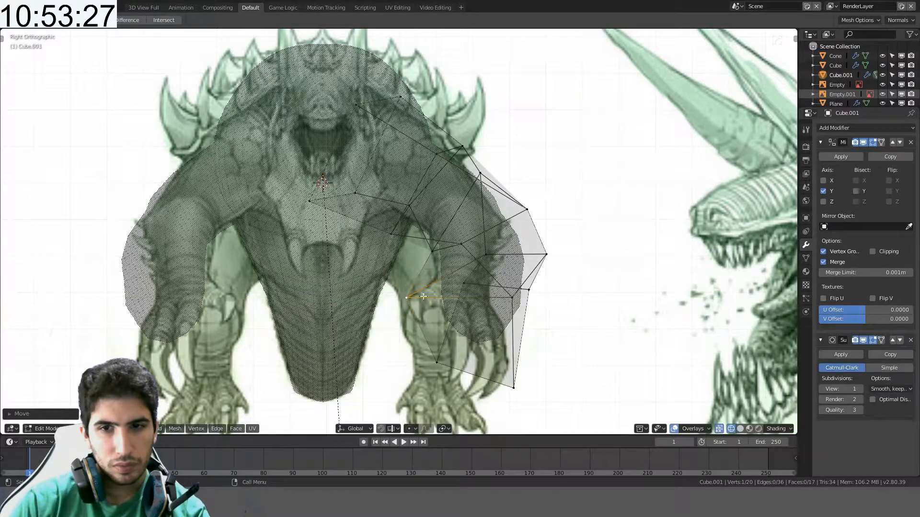
key("g")
key("y")
left_click(428, 257)
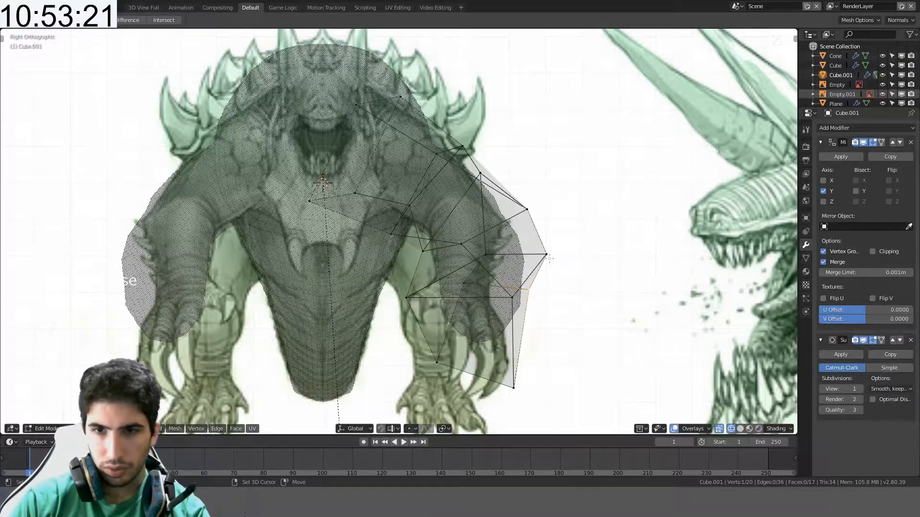
- Move the outer forearm edge inward along Y by about 0.125 m to the drawn outline and show the model in solid shading
key("g")
key("y")
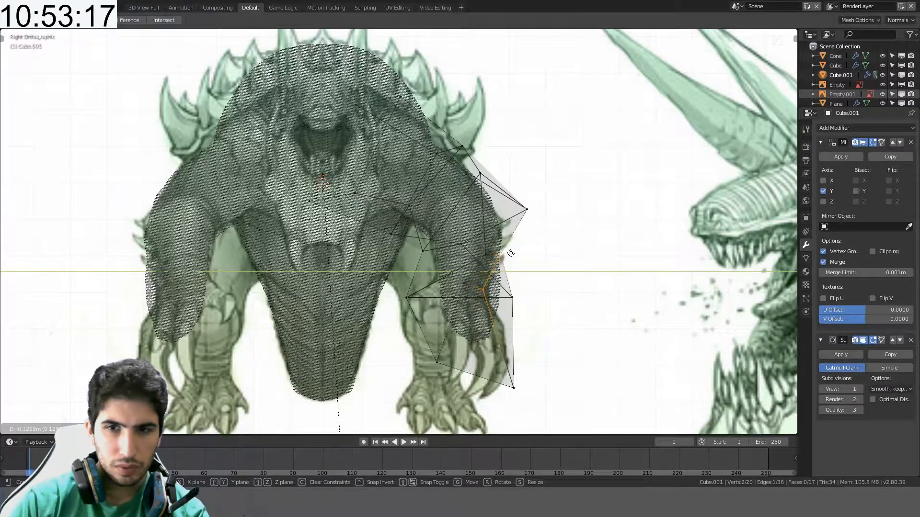
left_click(510, 253)
key("Tab")
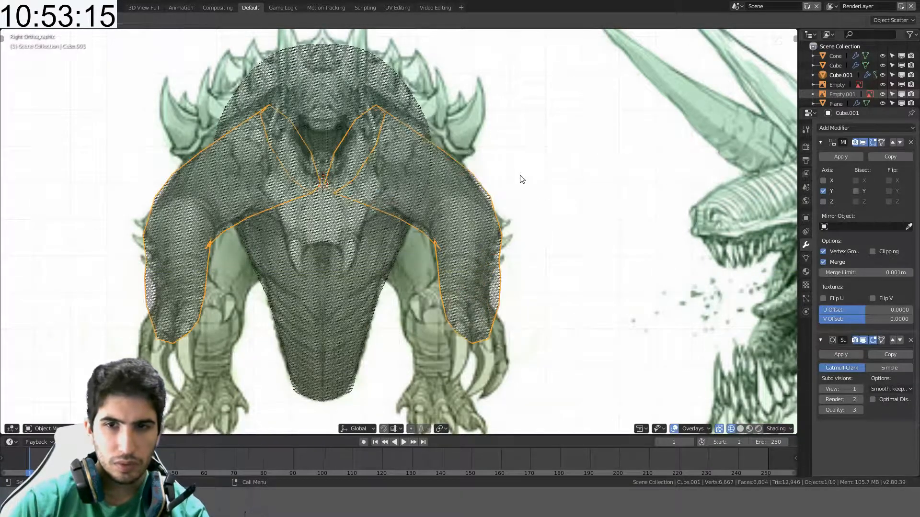
key("z")
mouse_move(598, 185)
middle_mouse_down()
mouse_move(528, 195)
mouse_move(495, 240)
mouse_move(534, 287)
mouse_move(573, 168)
mouse_move(723, 137)
mouse_move(715, 189)
mouse_move(670, 214)
mouse_move(564, 200)
mouse_move(485, 273)
middle_mouse_up()
- Edit the arm mesh and reposition the vertex on the front of the forearm in the top view
key("Tab")
left_click(499, 256)
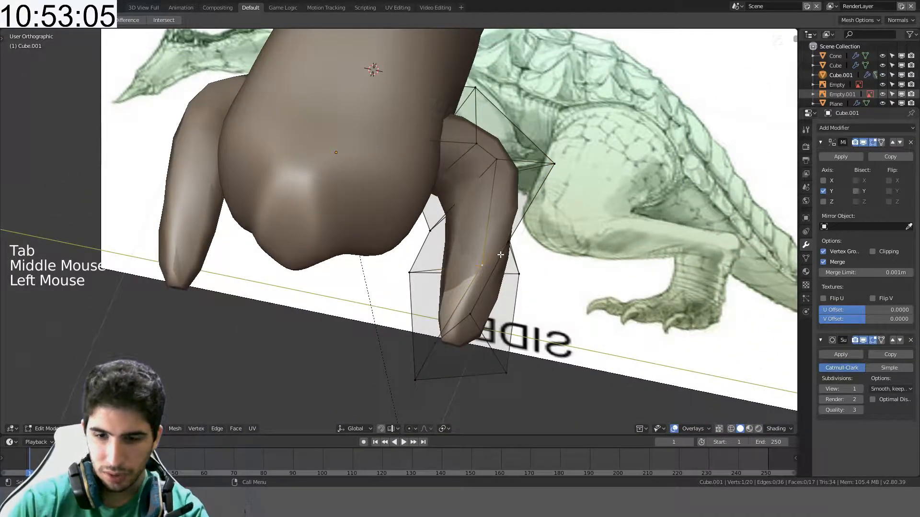
key("KP_7")
key("g")
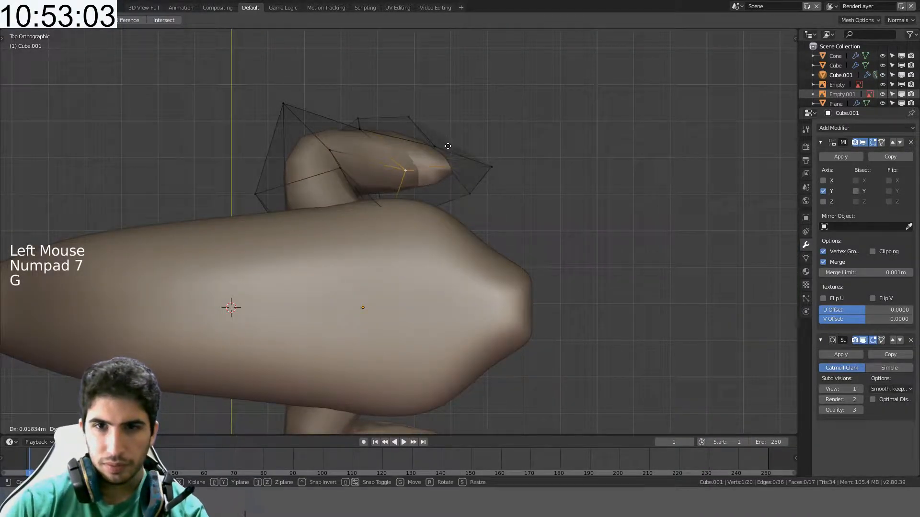
left_click(447, 146)
- Examine the reshaped arm from several angles, against the reference drawings and with and without its editing cage
middle_click_drag(448, 147, 338, 119)
middle_click_drag(551, 201, 461, 179)
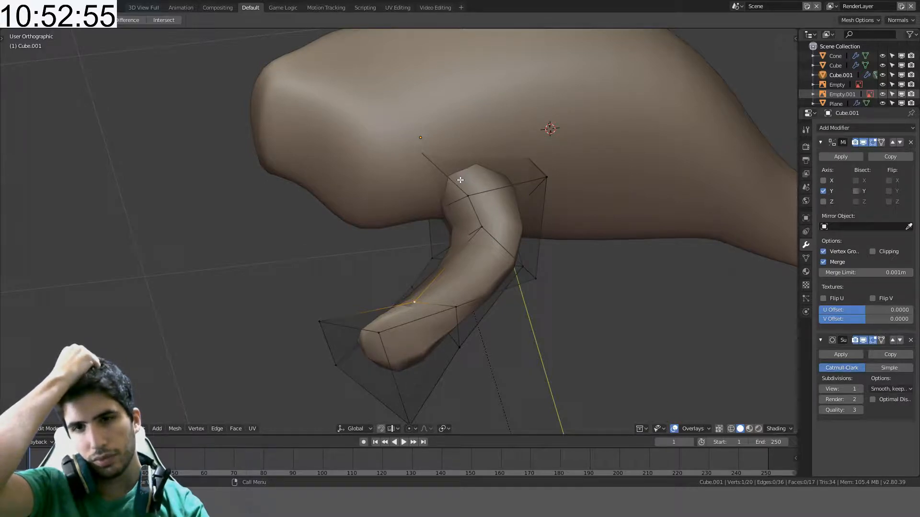
key("KP_3")
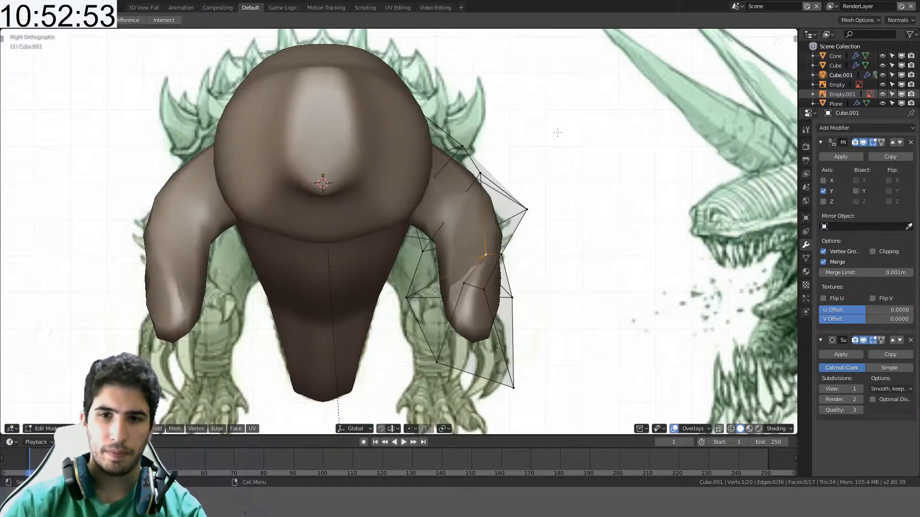
scroll(426, 193, "down", 7)
middle_click_drag(426, 193, 530, 178)
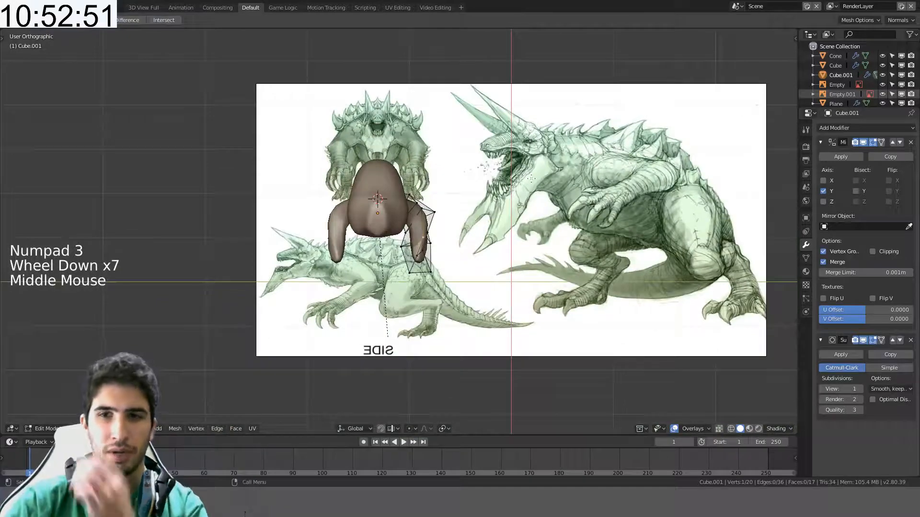
scroll(531, 178, "up", 8)
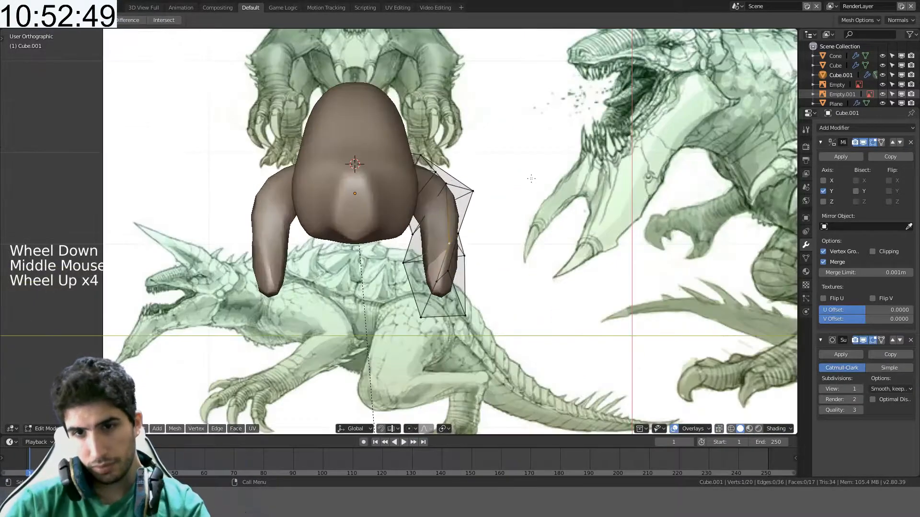
middle_click_drag(531, 178, 453, 249, "shift")
scroll(492, 250, "up", 2)
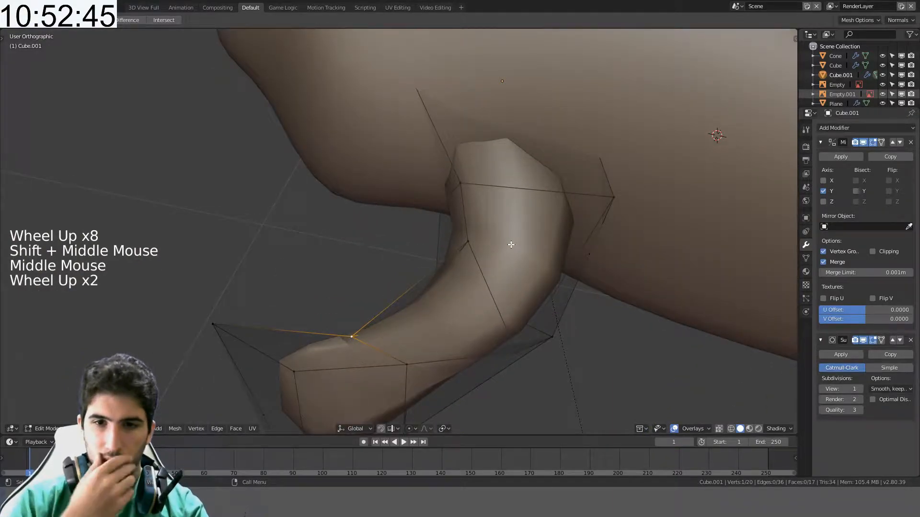
key("Tab")
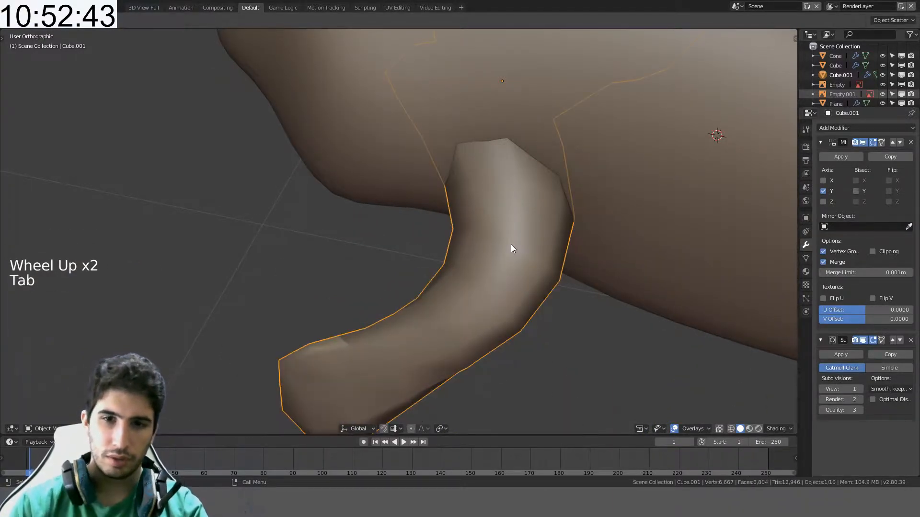
middle_click_drag(511, 244, 477, 258)
scroll(605, 183, "down", 6)
scroll(494, 234, "up", 4)
key("Tab")
key("Tab")
key("Tab")
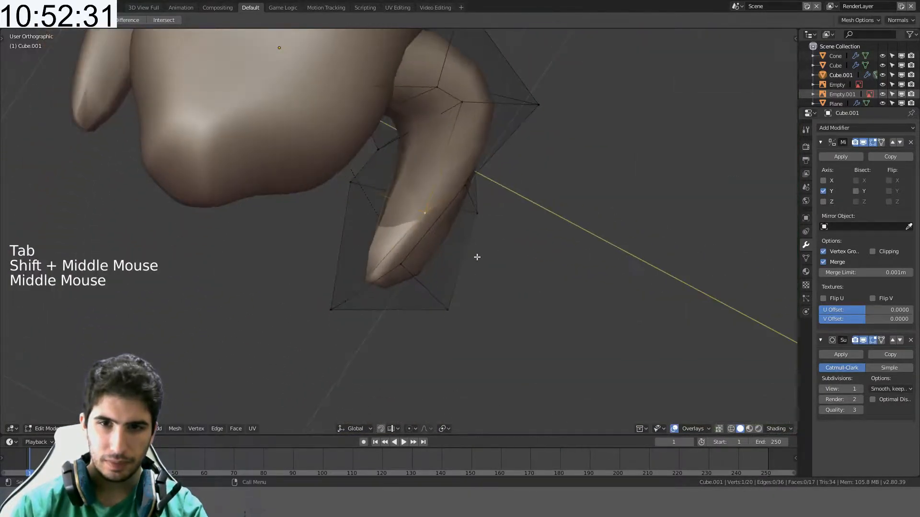
- Move the front forearm vertex along Y and adjust a neighbouring forearm vertex to even out the lower arm
key("g")
key("y")
left_click(463, 211)
middle_click_drag(463, 211, 485, 283)
left_click(478, 263)
key("g")
left_click(485, 282)
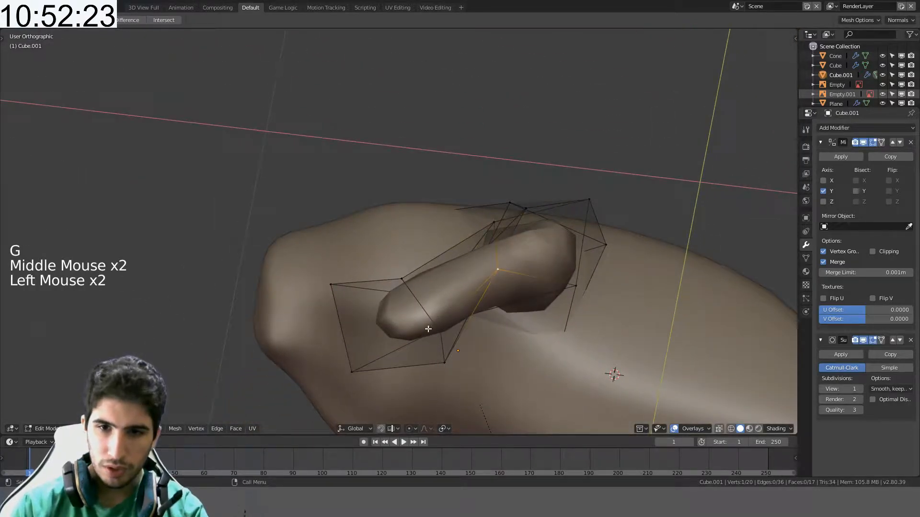
- Move the outer upper vertex of the forearm's end face forward and outward in the top view
middle_click_drag(443, 323, 497, 401)
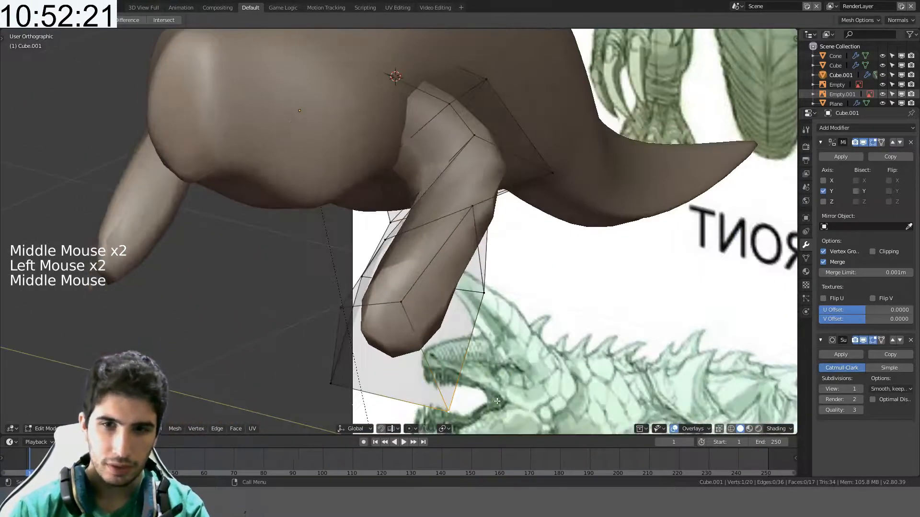
left_click(405, 309)
middle_click_drag(406, 309, 495, 312)
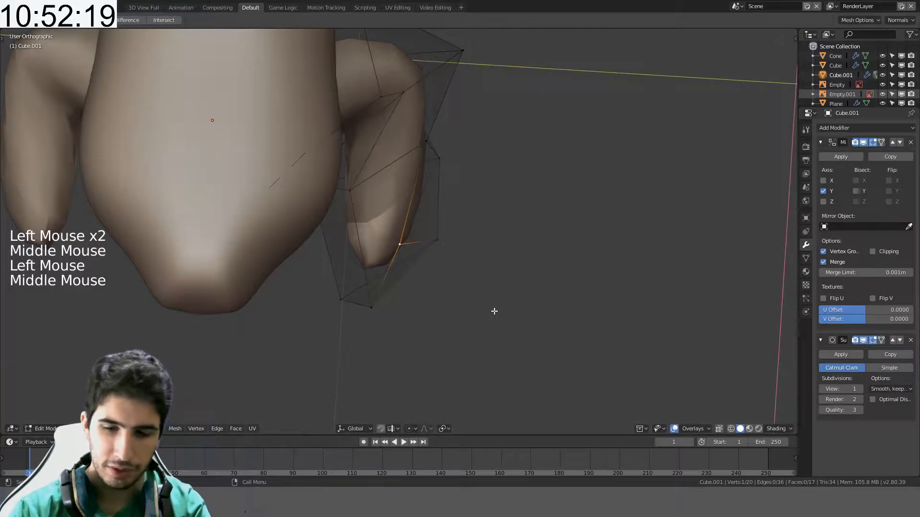
key("KP_7")
key("g")
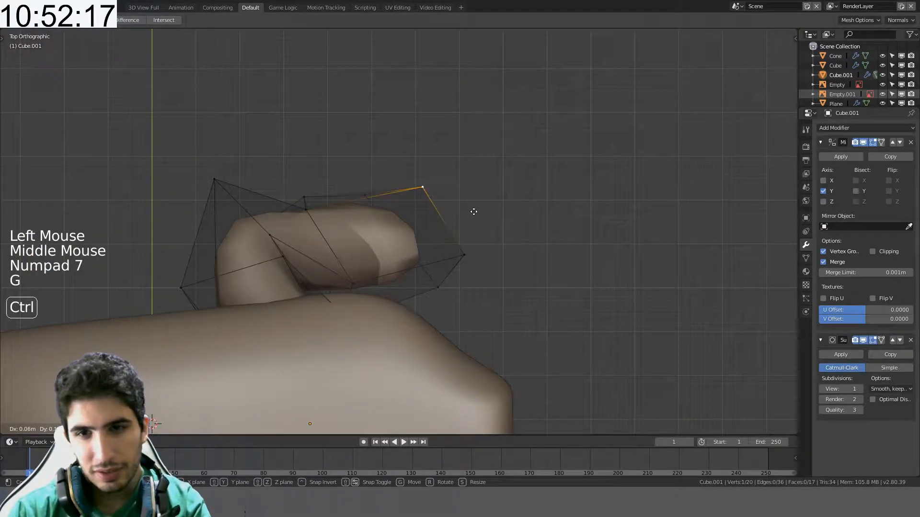
left_click(490, 204, "ctrl")
middle_click_drag(490, 204, 475, 260)
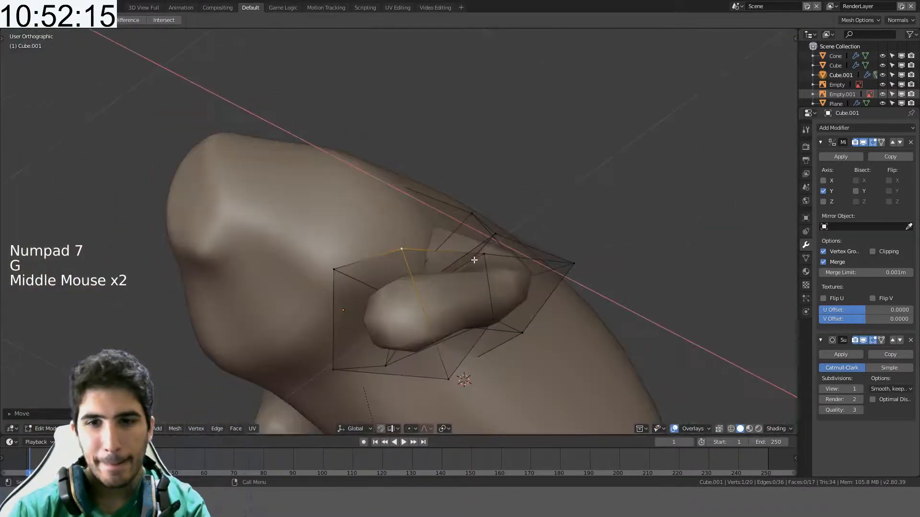
- Slide the lower vertex of the forearm's middle loop along its edge, in toward the arm surface
left_click(448, 381)
key("g")
key("g")
left_click(421, 350)
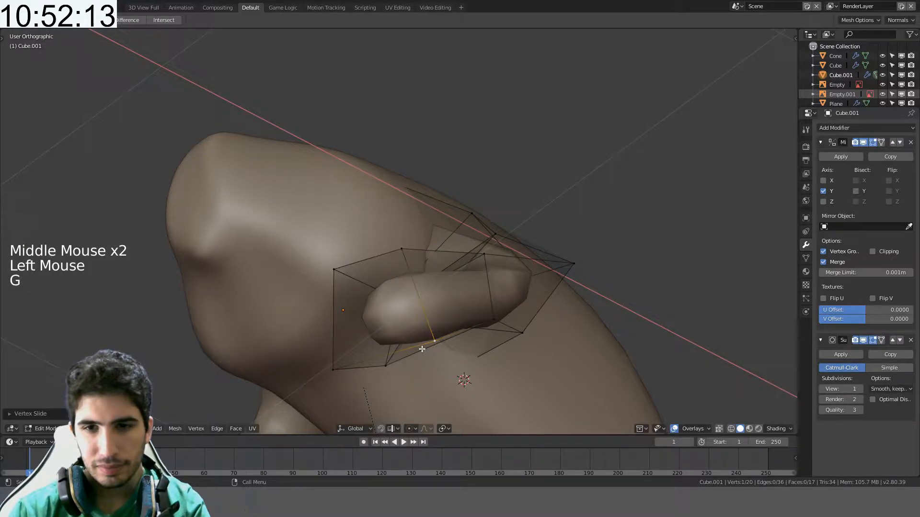
- Select the neighbouring vertex on the body side of the arm and slide it along its edge
middle_click_drag(422, 349, 480, 281)
left_click(418, 332)
key("g")
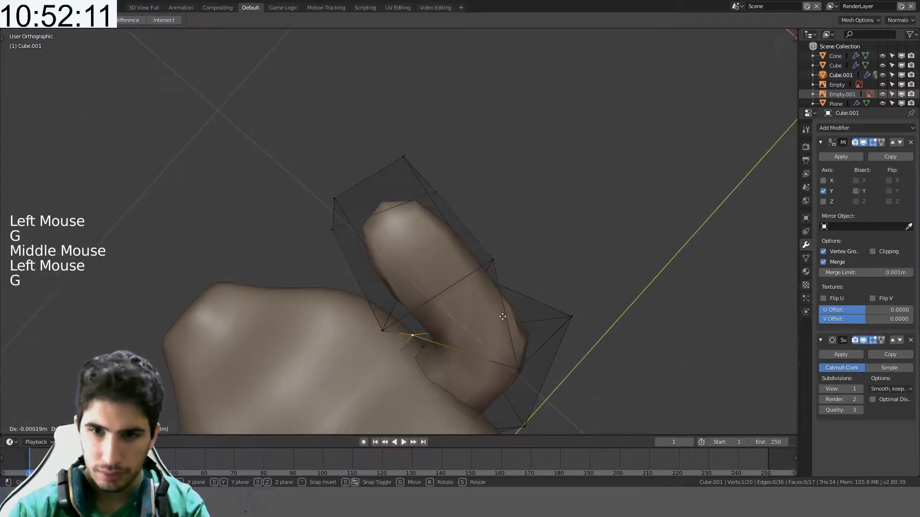
right_click(501, 354)
middle_click_drag(501, 354, 464, 27)
middle_click_drag(497, 161, 493, 174)
key("g")
key("g")
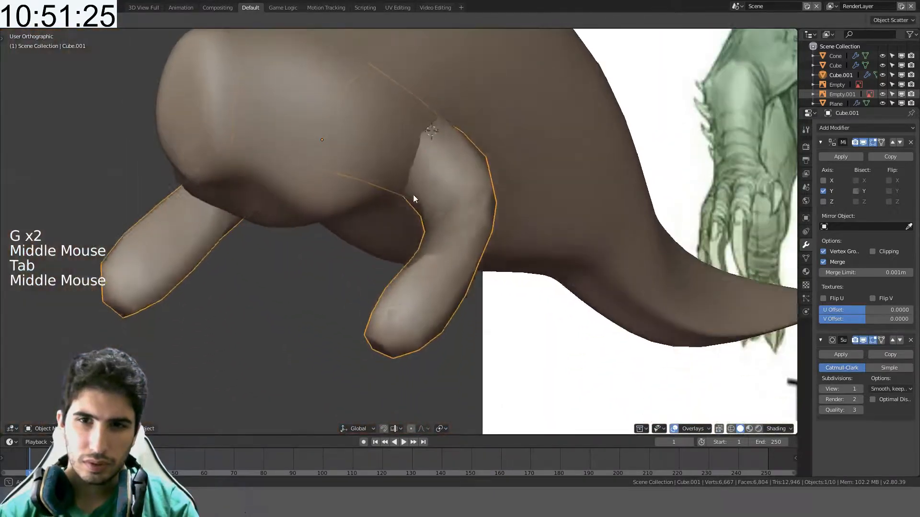
- Edit the arm mesh and set its Subdivision Surface viewport level to 2
middle_click_drag(415, 198, 457, 229)
key("Tab")
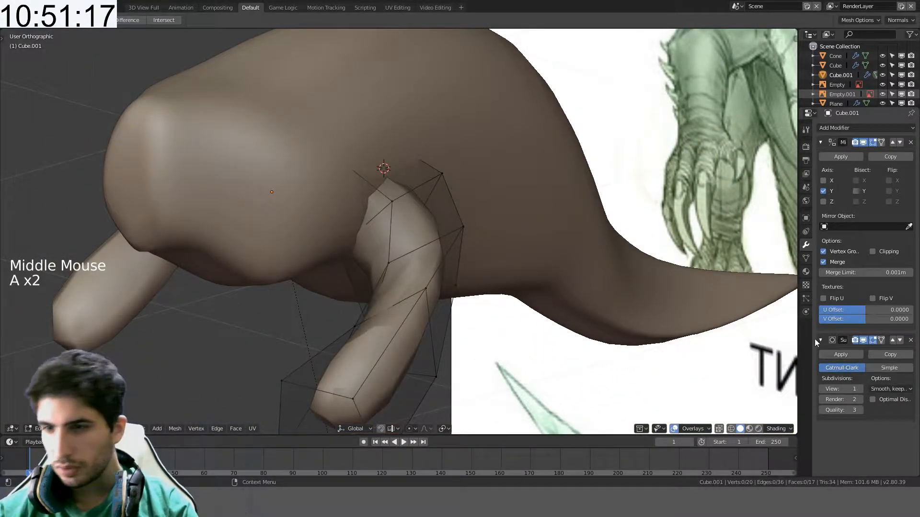
left_click(861, 390)
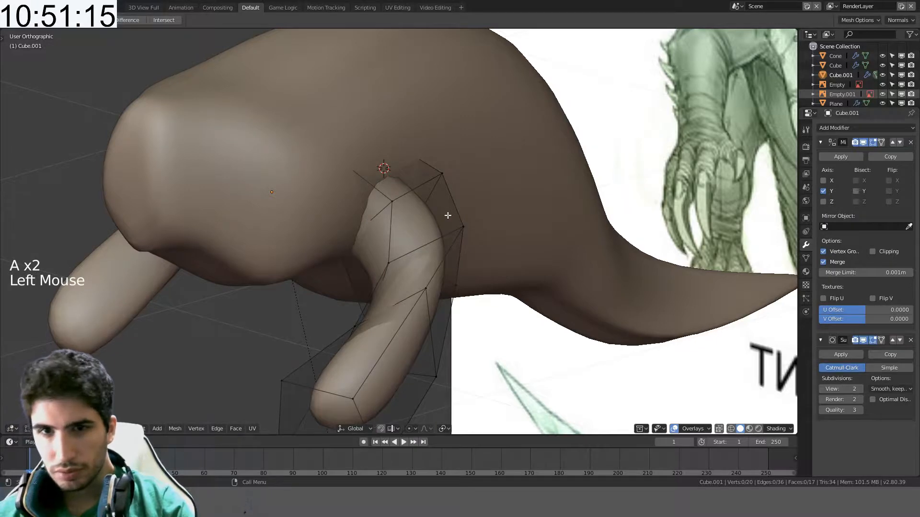
- Add a loop cut around the upper arm just above the elbow and scale it down to pinch the joint
middle_click_drag(448, 216, 393, 265)
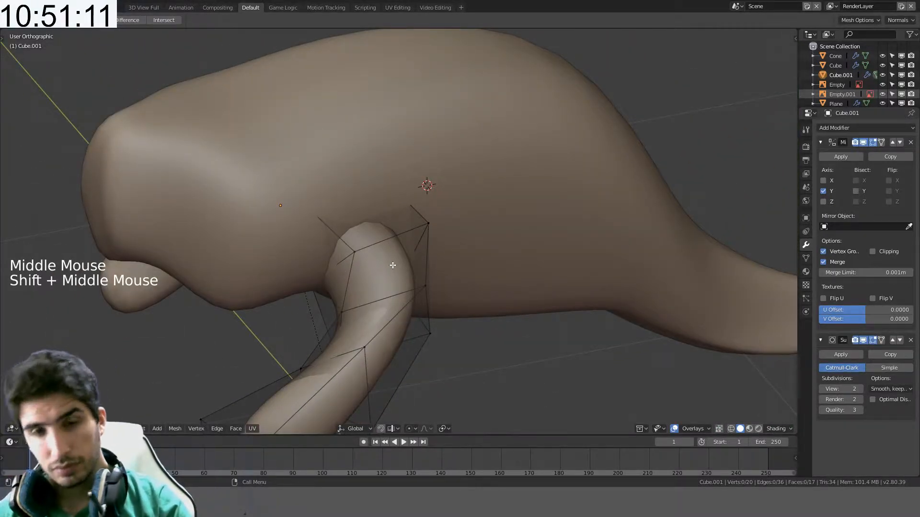
key("a")
key("a")
key("a")
key("ctrl+r")
left_click(442, 261)
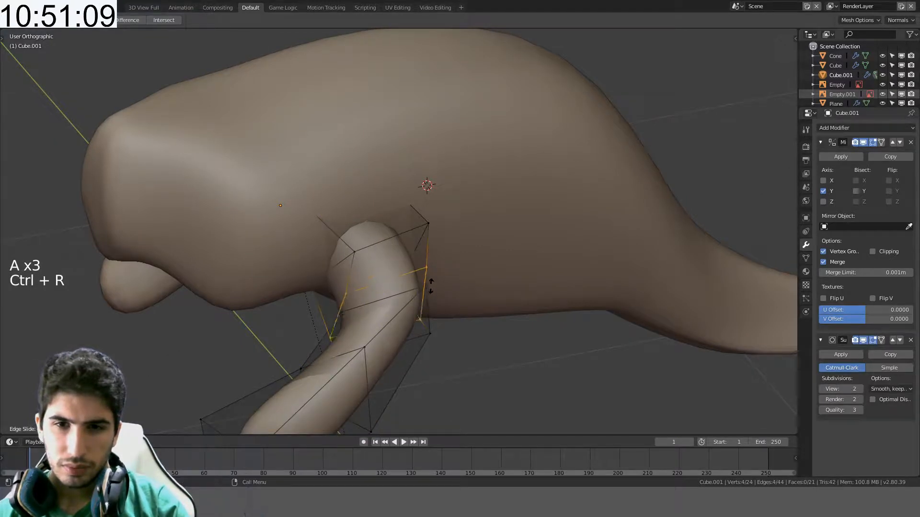
key("s")
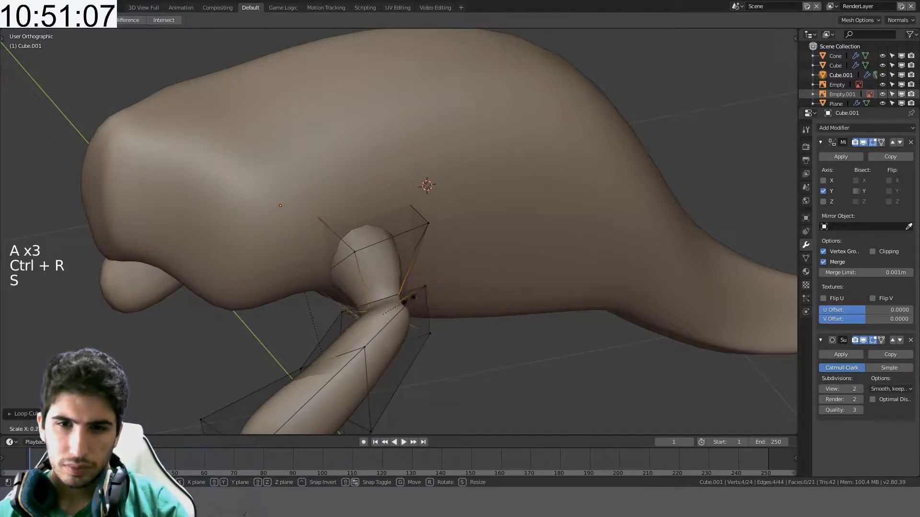
left_click(408, 300)
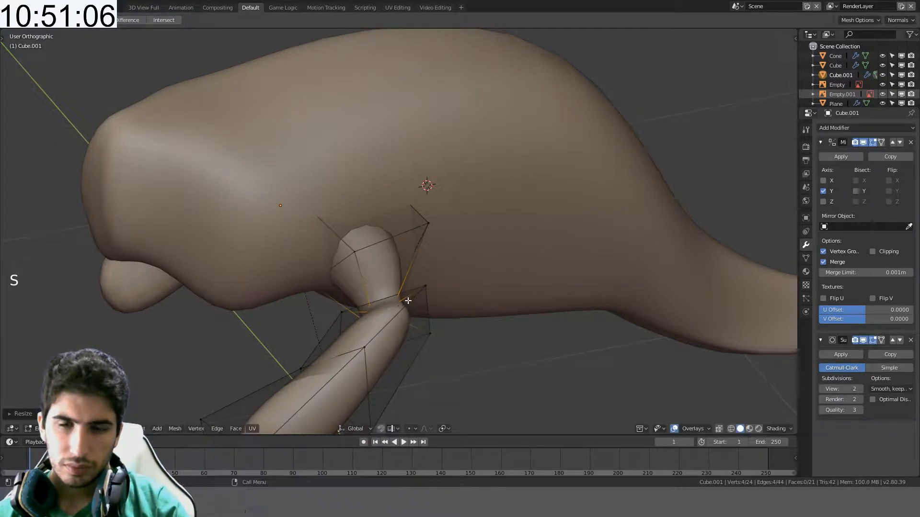
- Add a loop cut near the shoulder and another across the middle of the upper arm, scaling the second up about 1.58 times
left_click(357, 235)
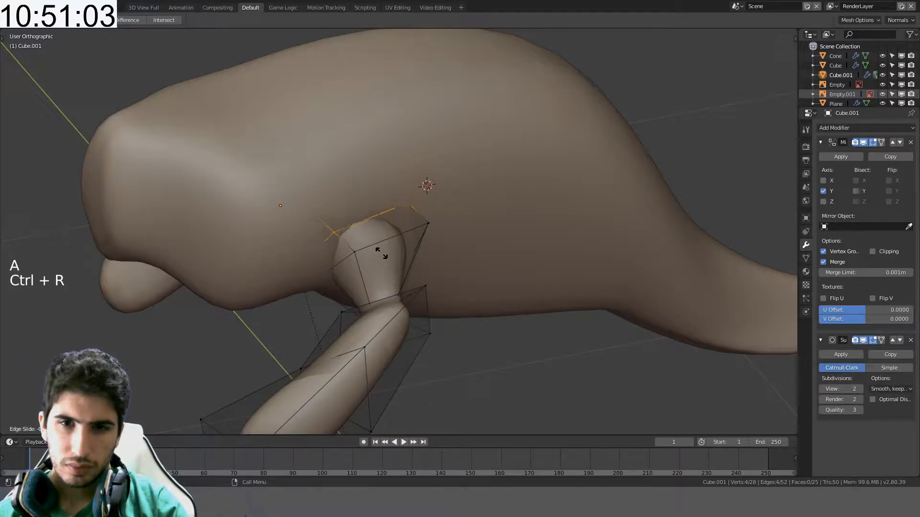
left_click(381, 254)
key("ctrl+r")
left_click(386, 270)
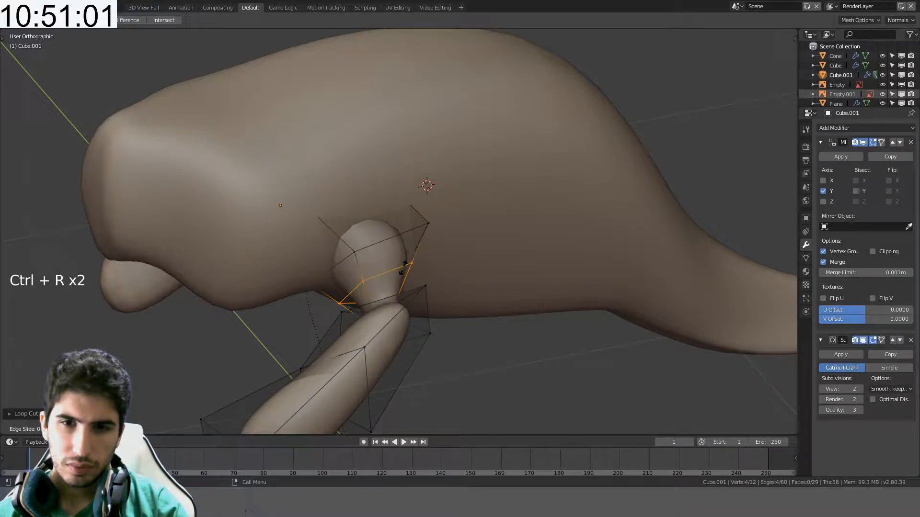
left_click(406, 266)
key("s")
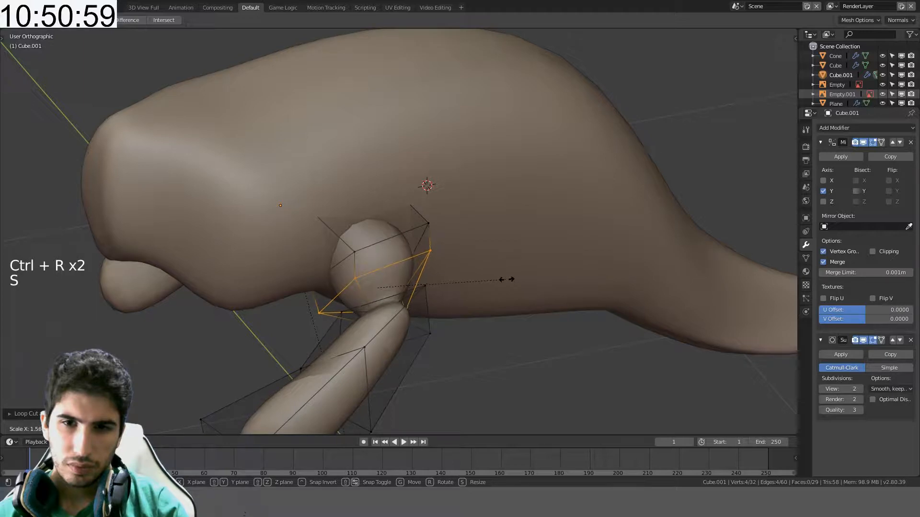
left_click(503, 279)
- Select the pinched edge loop at the elbow and scale it up slightly
middle_click_drag(498, 277, 437, 287, "shift")
left_click(341, 240, "alt")
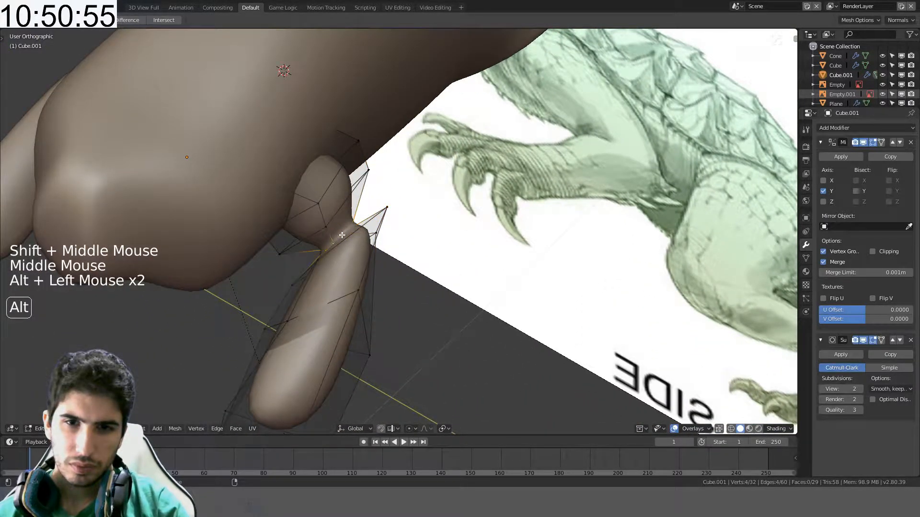
key("s")
left_click(353, 233)
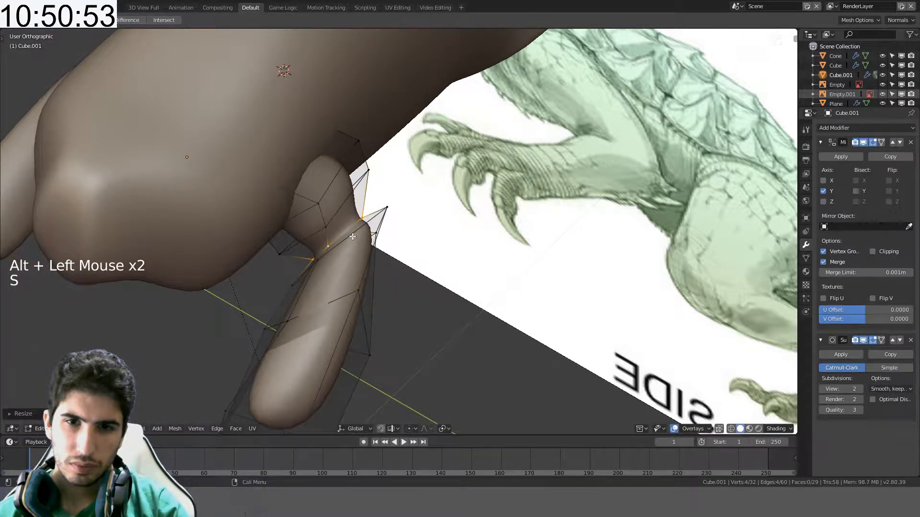
- Select the whole forearm by growing from its end face and move it along Y and X, away from the upper arm
mouse_move(354, 233)
middle_mouse_down("shift")
mouse_move(348, 216)
mouse_move(376, 255)
mouse_move(369, 235)
middle_mouse_up("shift")
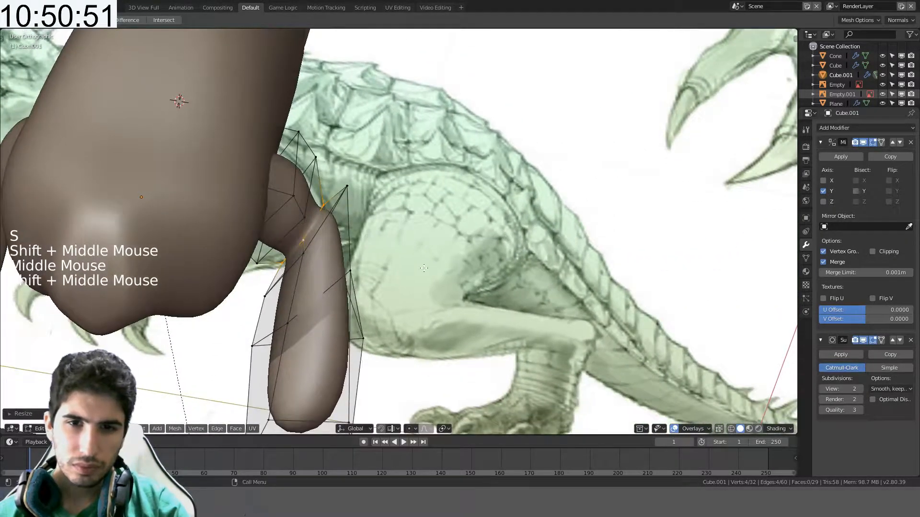
middle_click_drag(438, 342, 355, 197)
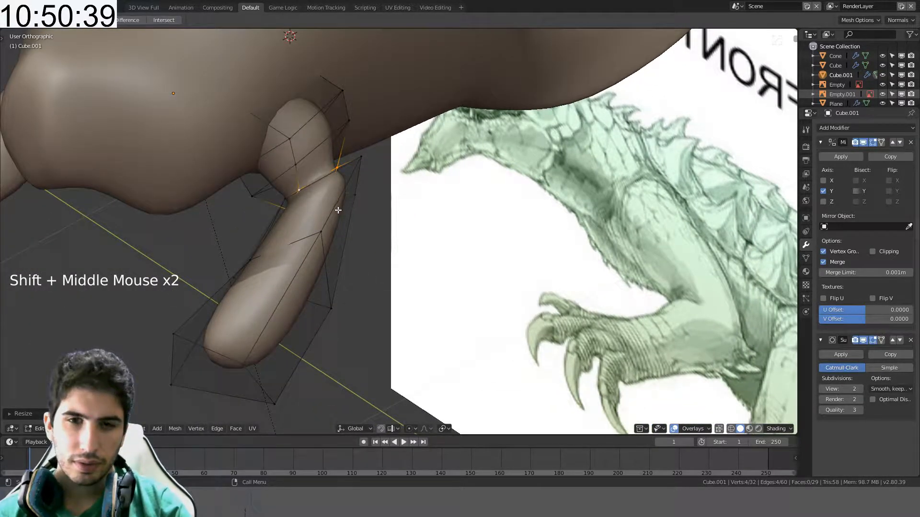
key("a")
left_click(228, 358, "alt")
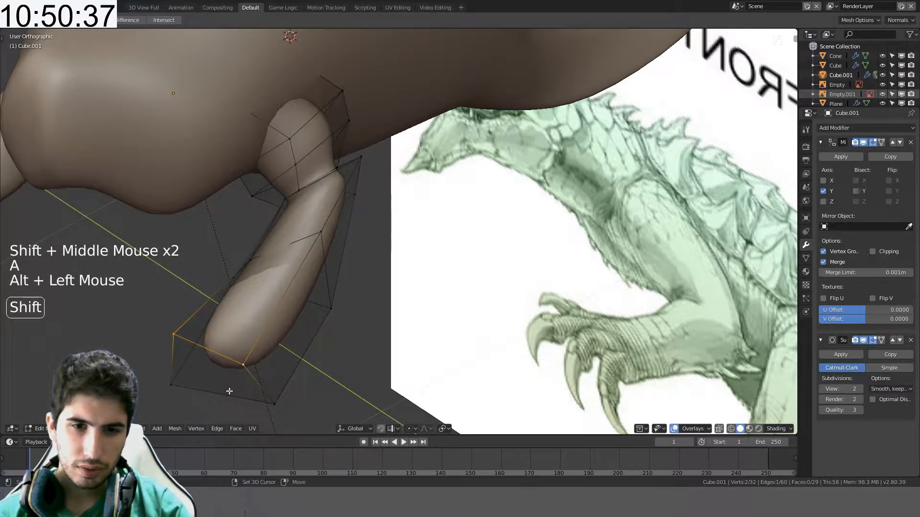
left_click(171, 384, "shift")
left_click(272, 400, "shift")
key("ctrl+KP_Add")
key("ctrl+KP_Add")
key("ctrl+KP_Add")
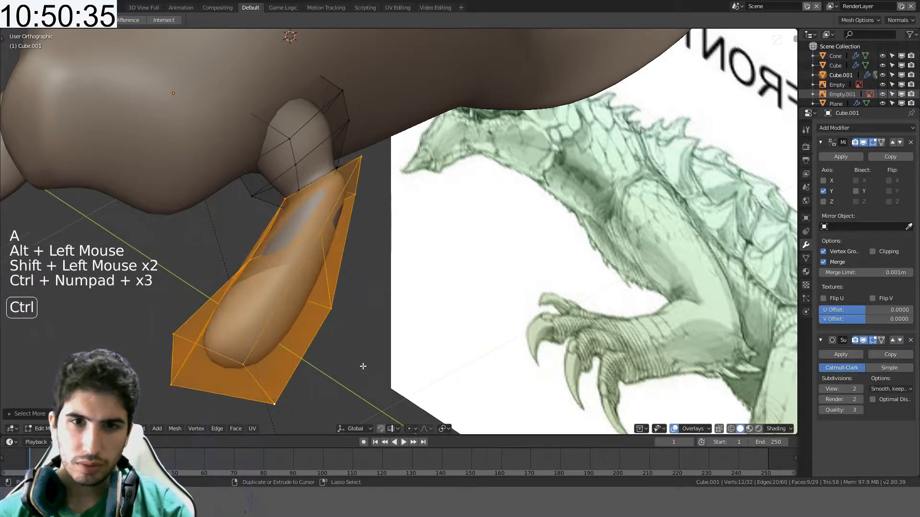
key("g")
key("g")
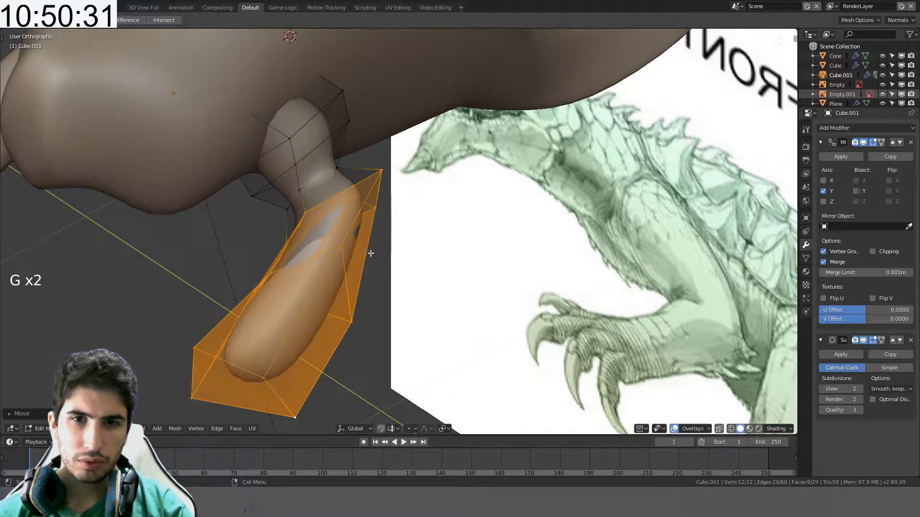
key("g")
key("g")
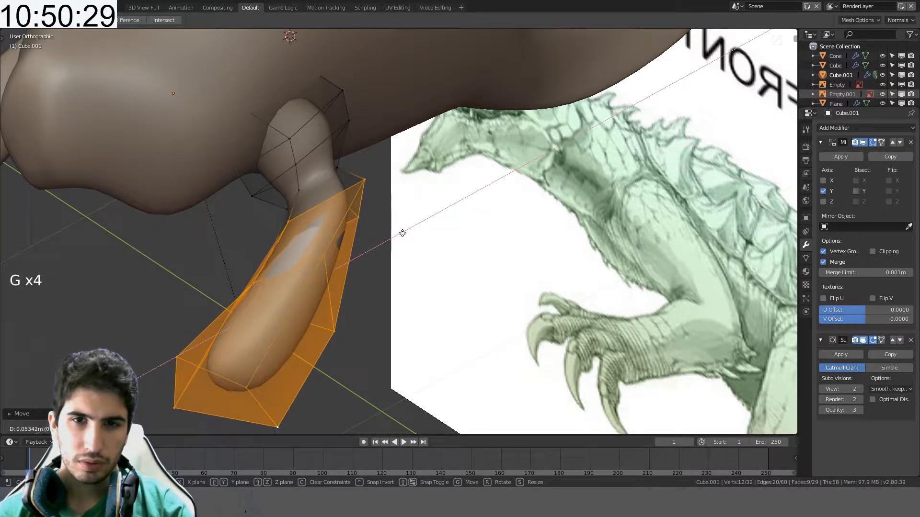
left_click(403, 233)
- Widen the elbow edge loop, slide it down toward the forearm, and scale it to about 0.73 to narrow the joint
left_click(333, 219, "alt")
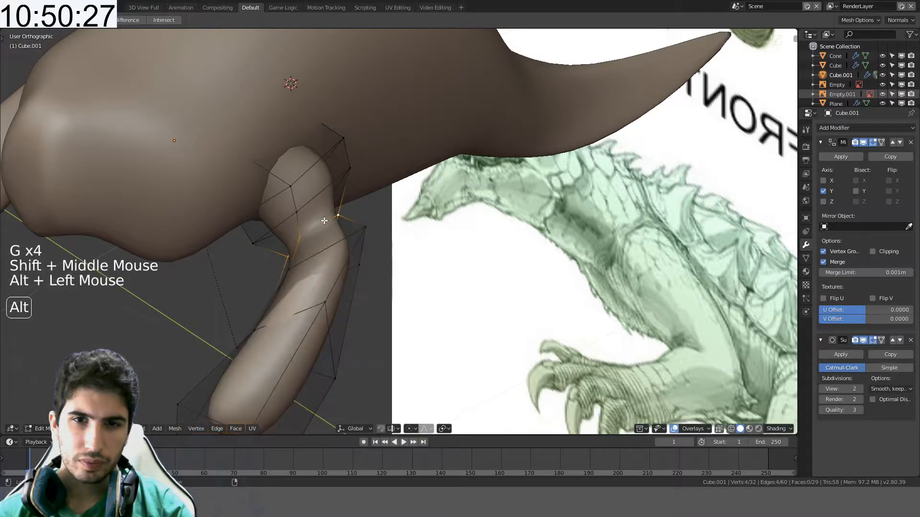
key("s")
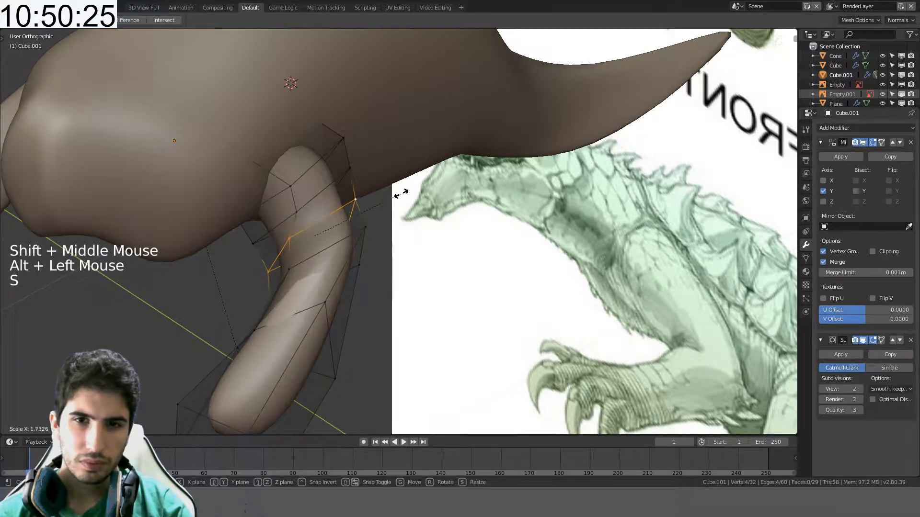
left_click(387, 205)
middle_click_drag(387, 207, 390, 223)
key("g")
key("g")
left_click(400, 229)
key("s")
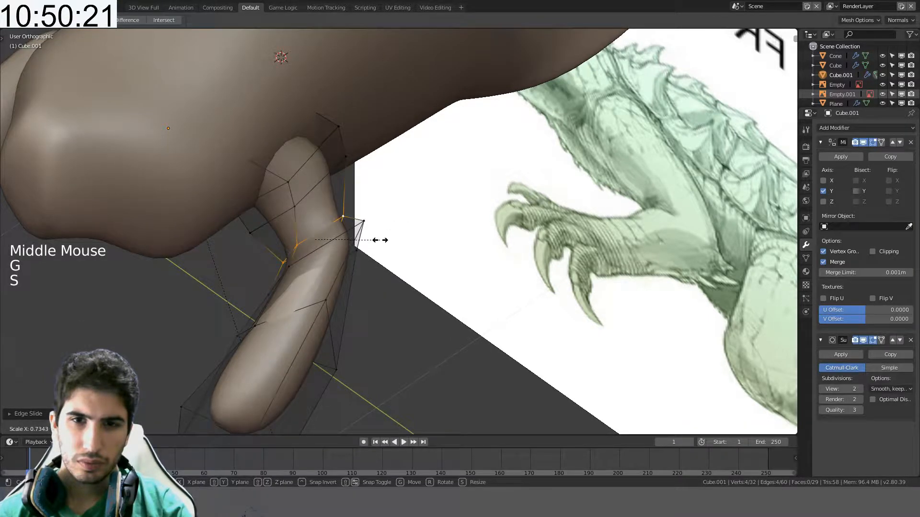
left_click(371, 245)
- Slide the upper arm's middle edge loop down toward the elbow and scale it up about 1.23 times
left_click(313, 188, "alt")
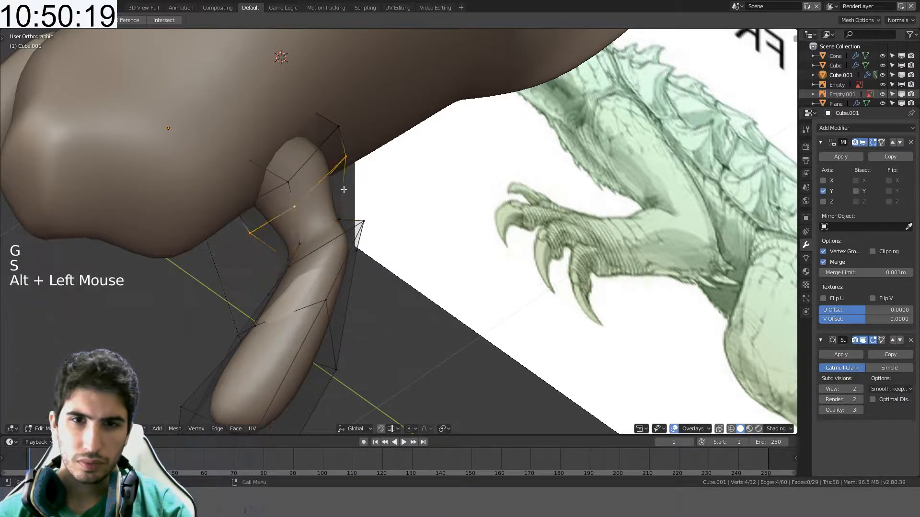
key("g")
key("g")
left_click(351, 208)
key("s")
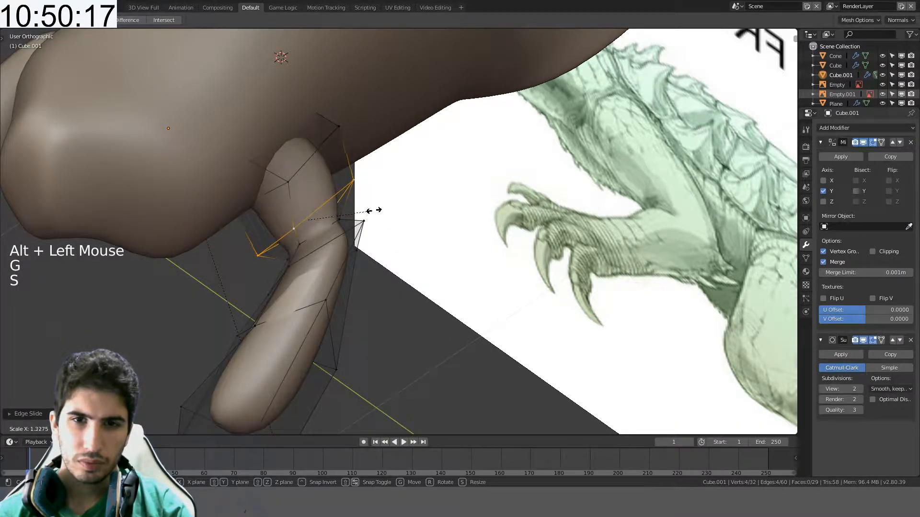
left_click(373, 210)
- Add a lengthwise loop cut along the whole arm and fatten it outward along the normals
middle_click_drag(355, 233, 376, 209, "shift")
middle_click_drag(376, 209, 339, 214)
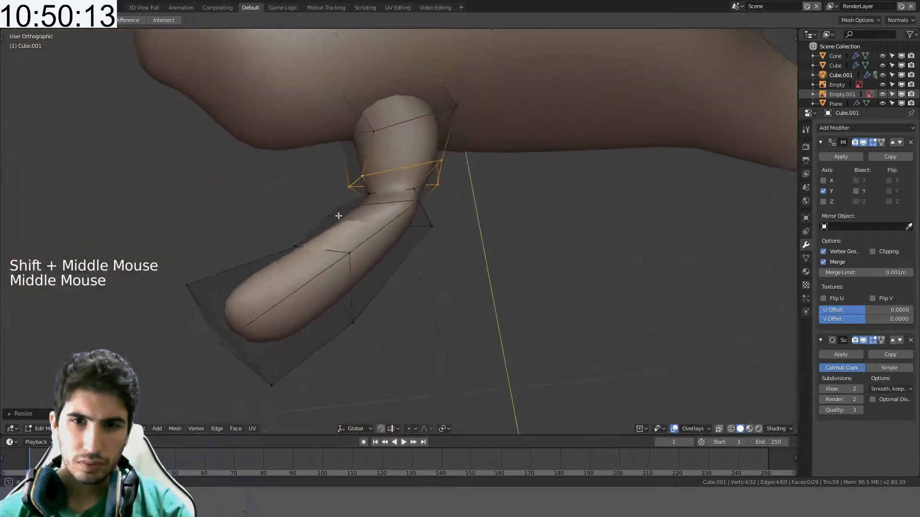
key("a")
key("ctrl+r")
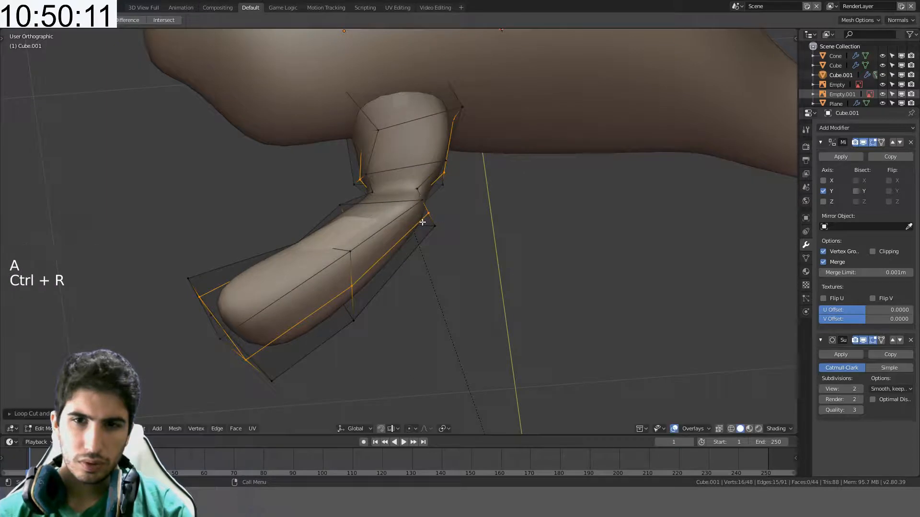
middle_click_drag(421, 219, 418, 229)
left_click(448, 231)
key("s")
left_click(480, 244)
key("alt+s")
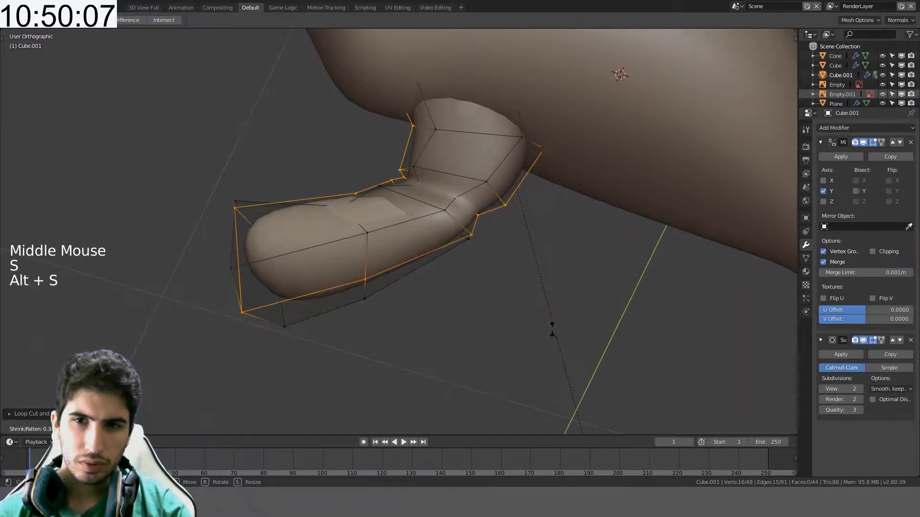
left_click(538, 318)
- Select the four vertices down the back of the upper arm in wireframe, shrink them inward along the normals, and return to solid shading
mouse_move(538, 318)
middle_mouse_down()
mouse_move(436, 231)
mouse_move(410, 290)
mouse_move(388, 275)
mouse_move(365, 281)
mouse_move(393, 246)
mouse_move(394, 277)
middle_mouse_up()
left_click(404, 251)
key("z")
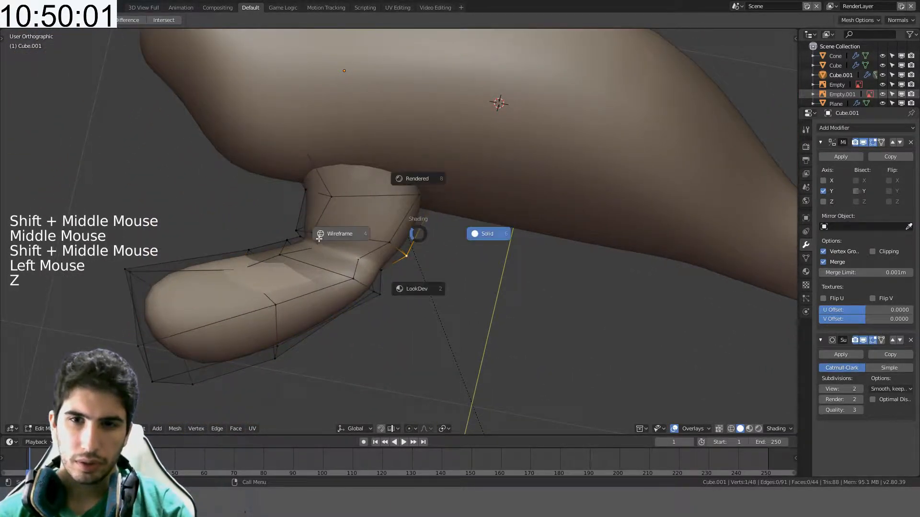
left_click(437, 194, "shift")
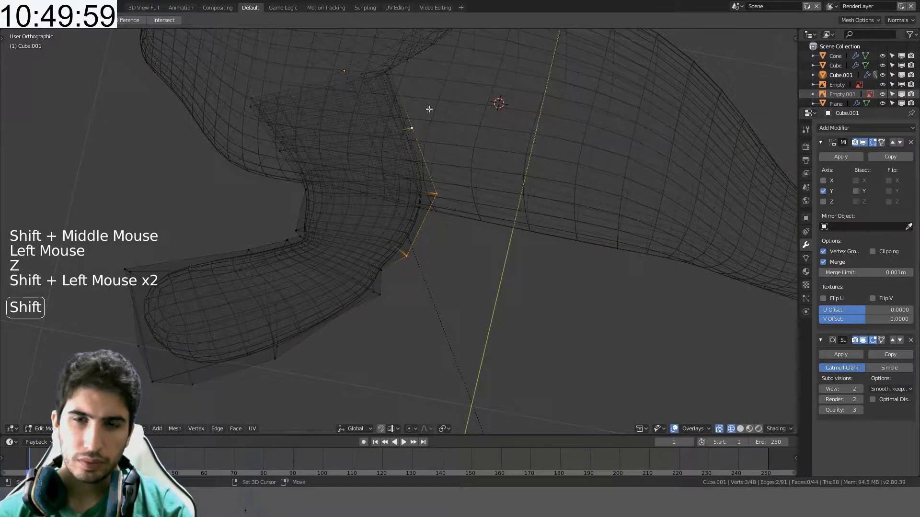
left_click(392, 69, "shift")
key("alt+s")
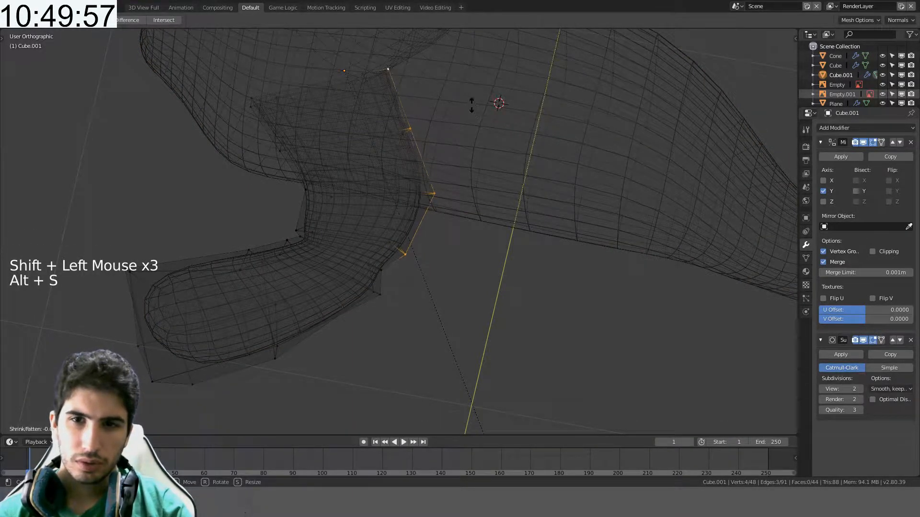
left_click(417, 65)
middle_click_drag(326, 158, 353, 148)
key("z")
left_click(395, 148)
- Select the front vertex on the side of the upper arm and set the Subdivision Surface viewport level to 1
middle_click_drag(351, 224, 421, 192, "shift")
middle_click_drag(421, 192, 511, 223)
middle_click_drag(437, 224, 355, 237)
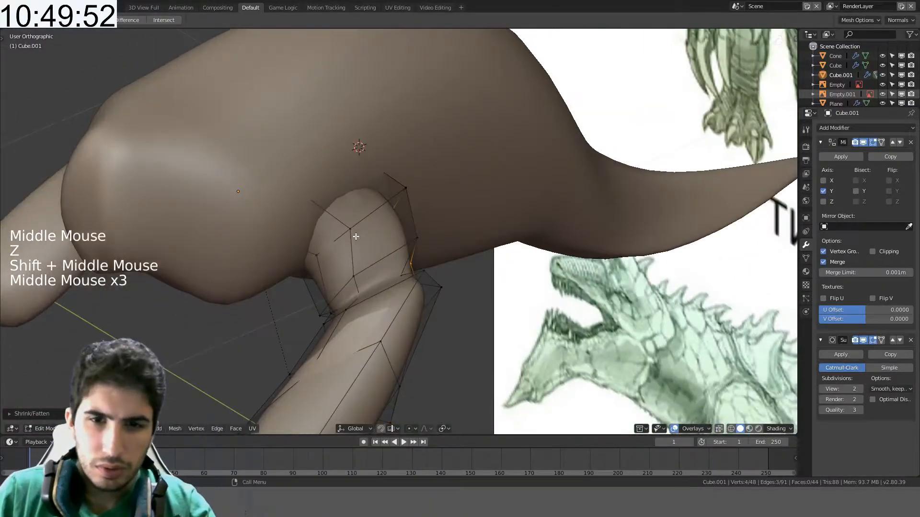
left_click(316, 262)
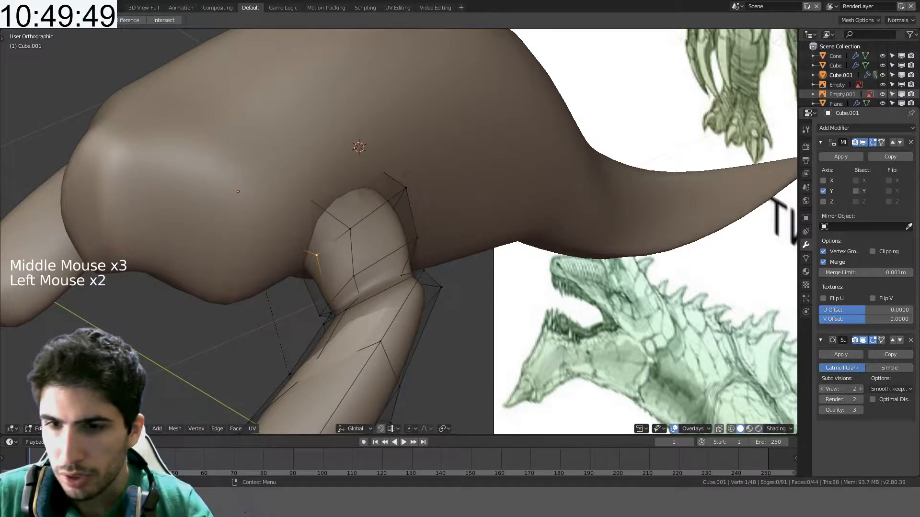
left_click(822, 389)
- Select the vertex on the front edge of the forearm and move it to adjust the lower arm's outline in solid shading
middle_click_drag(434, 273, 450, 203)
scroll(451, 176, "down", 3)
middle_click_drag(474, 153, 373, 253)
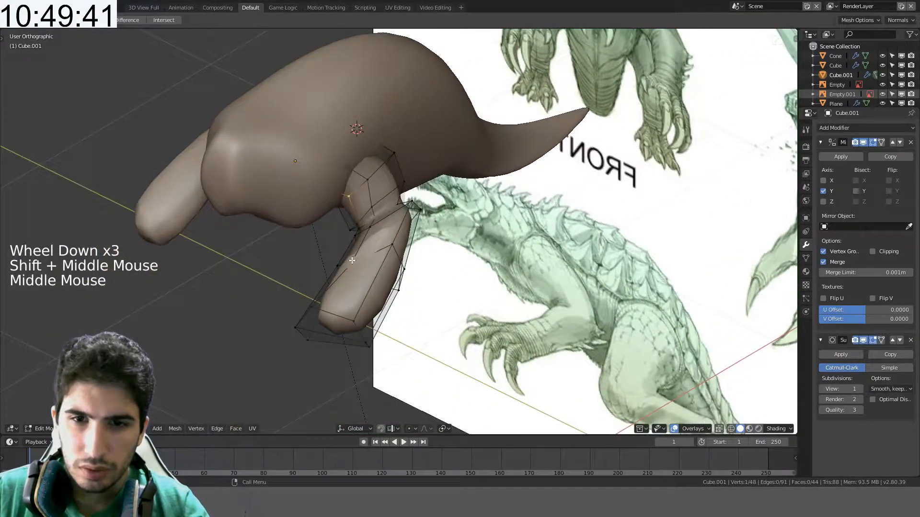
left_click(373, 253)
key("z")
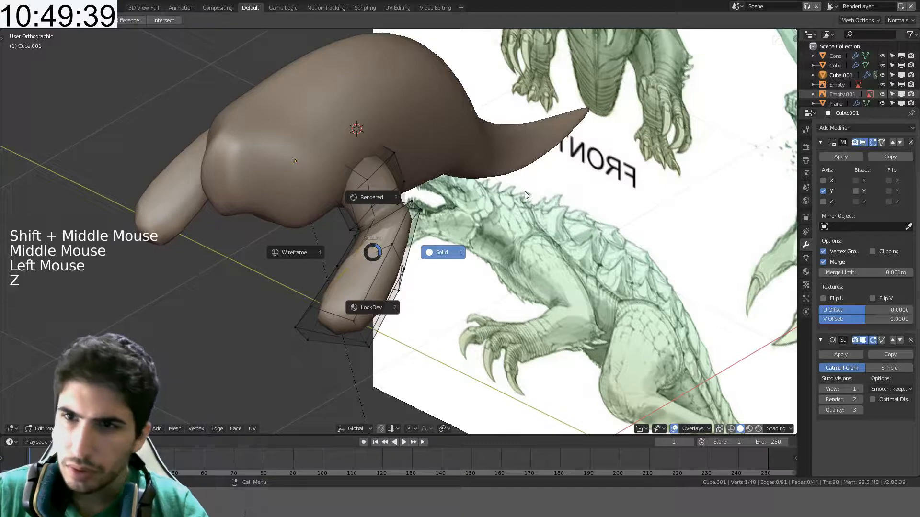
mouse_move(440, 222)
middle_mouse_down()
mouse_move(456, 226)
mouse_move(412, 229)
mouse_move(335, 272)
middle_mouse_up()
key("g")
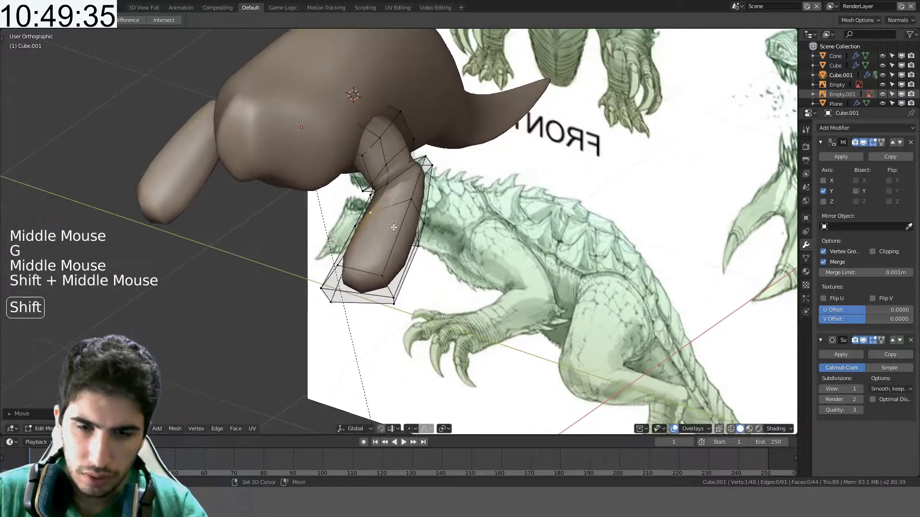
- Select all six vertices at the free end of the forearm and scale them to 0.4 to taper the wrist
left_click(336, 272)
left_click(337, 267, "shift")
key("c")
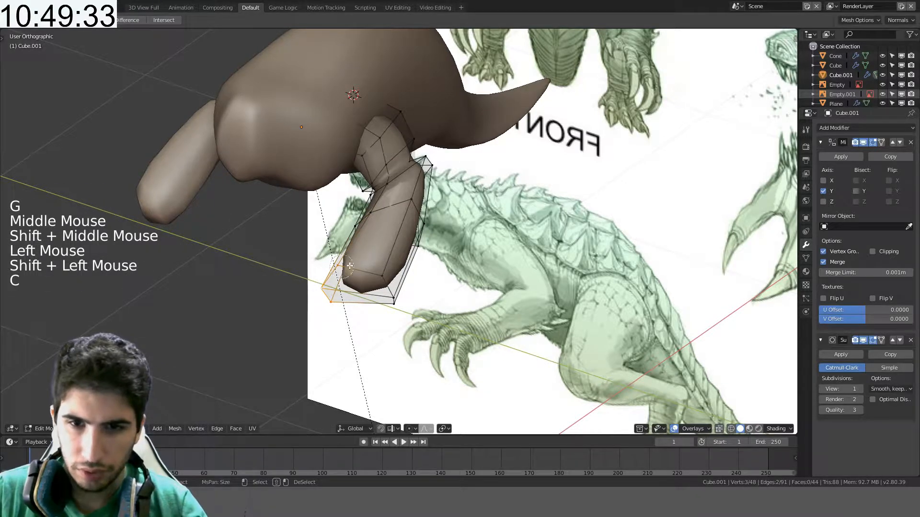
left_click_drag(350, 266, 396, 296)
right_click(396, 296)
key("s")
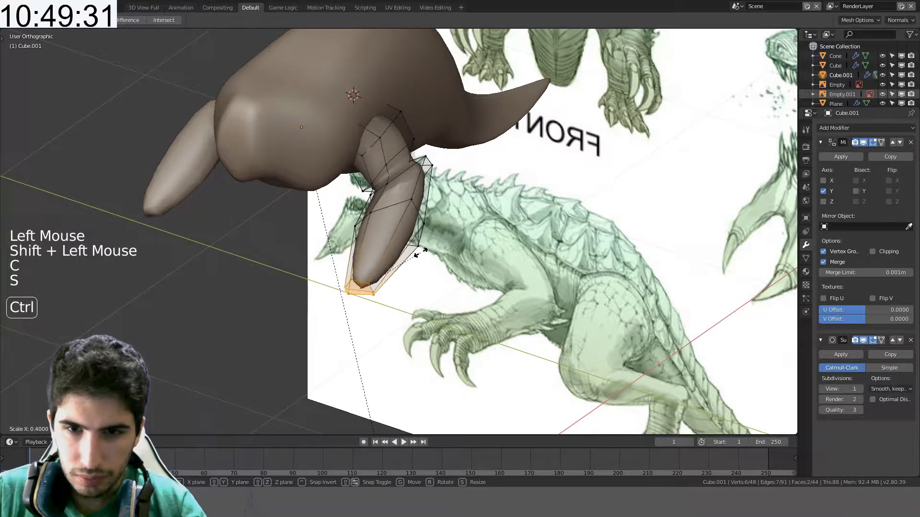
left_click(419, 252, "ctrl")
middle_click_drag(420, 253, 383, 319, "shift")
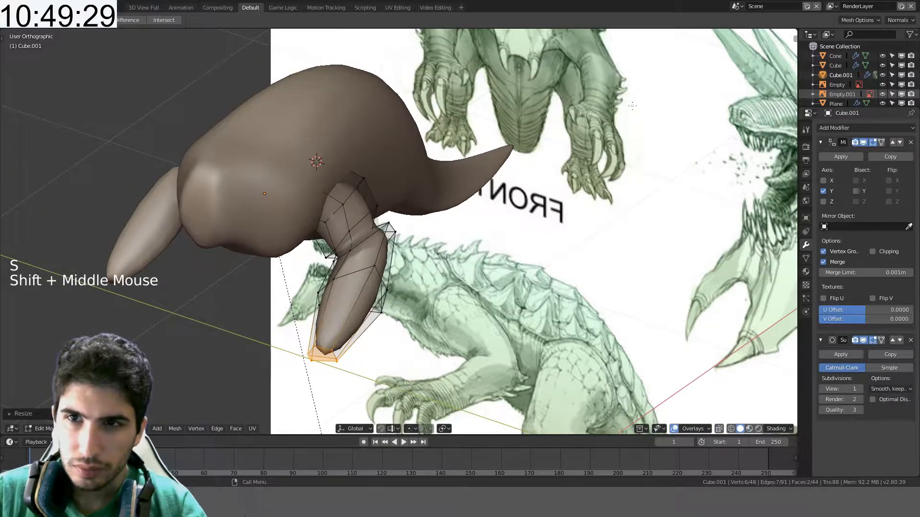
- Select the edge loop just below the elbow crease and scale it down to about 0.79
middle_click_drag(420, 209, 364, 251)
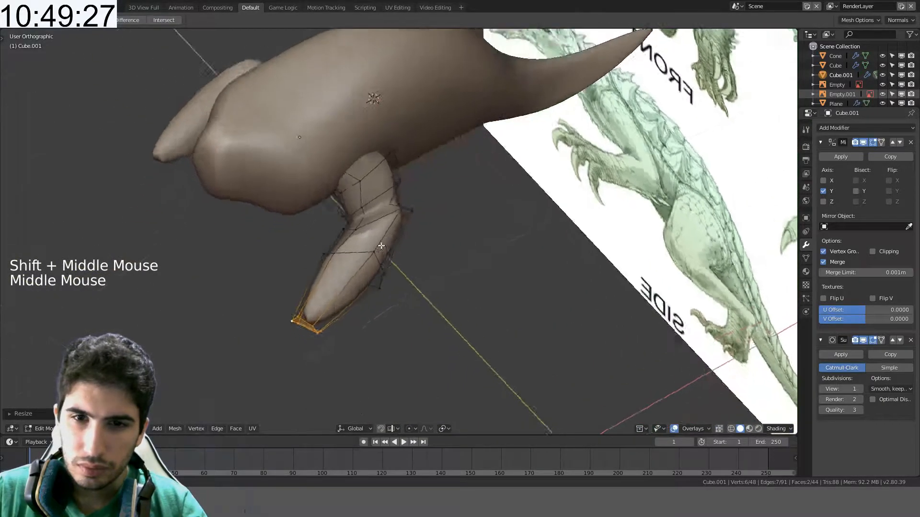
scroll(359, 256, "up", 2)
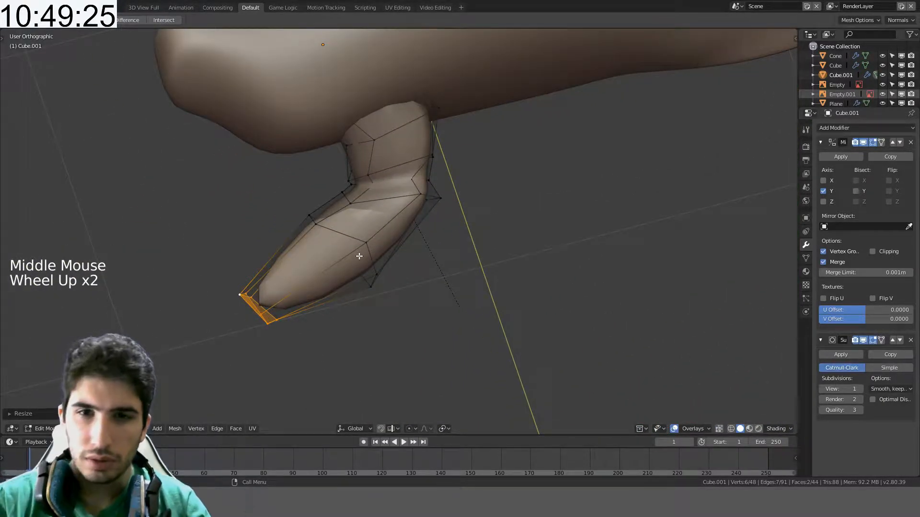
left_click(378, 201, "alt")
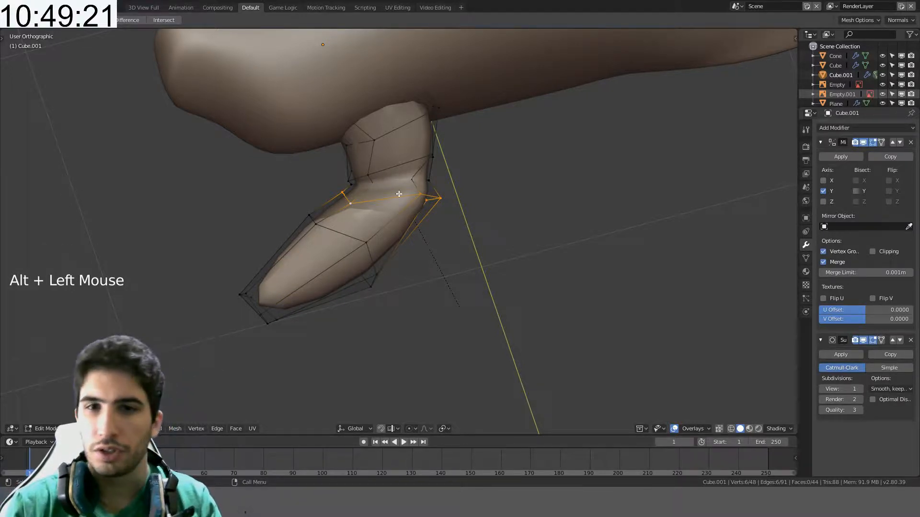
scroll(399, 193, "up", 2)
middle_click_drag(402, 188, 444, 248, "shift")
key("s")
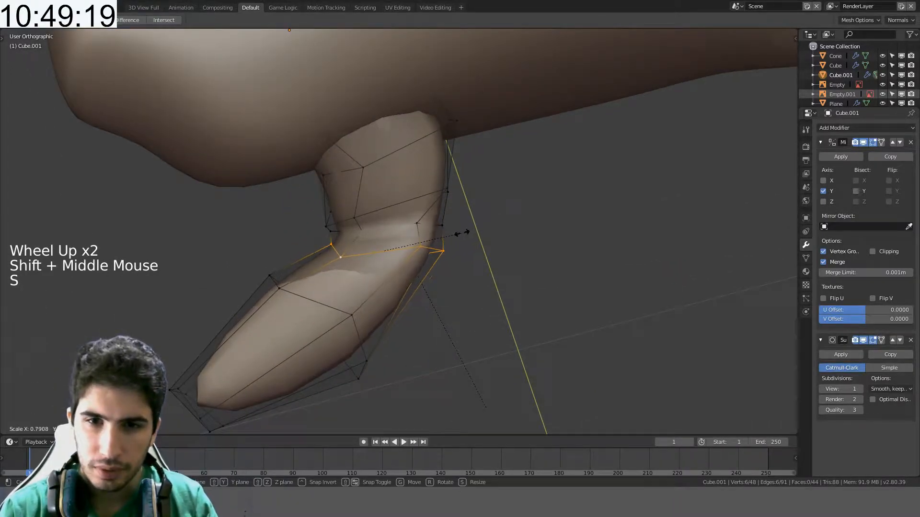
- Scale the elbow edge loop and slide the mid-forearm edge loop closer to the elbow
left_click(458, 233)
left_click(306, 307, "alt")
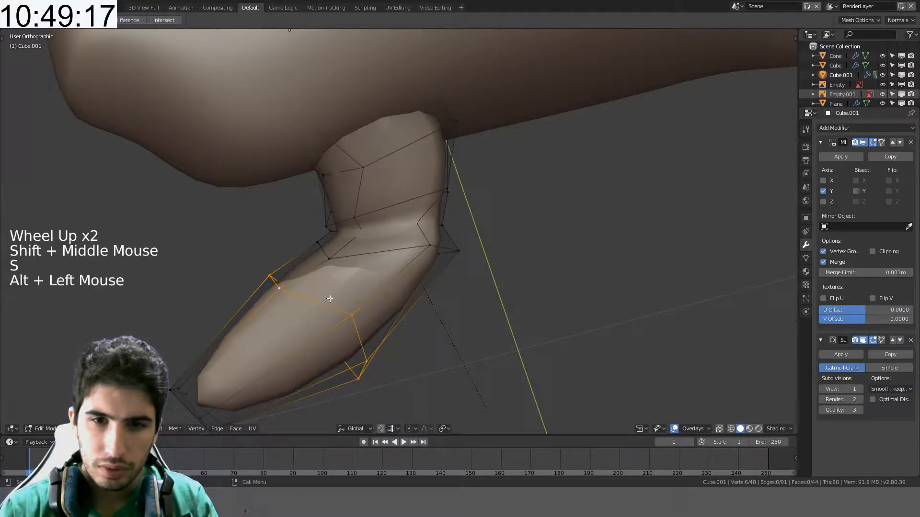
key("g")
key("g")
left_click(375, 270)
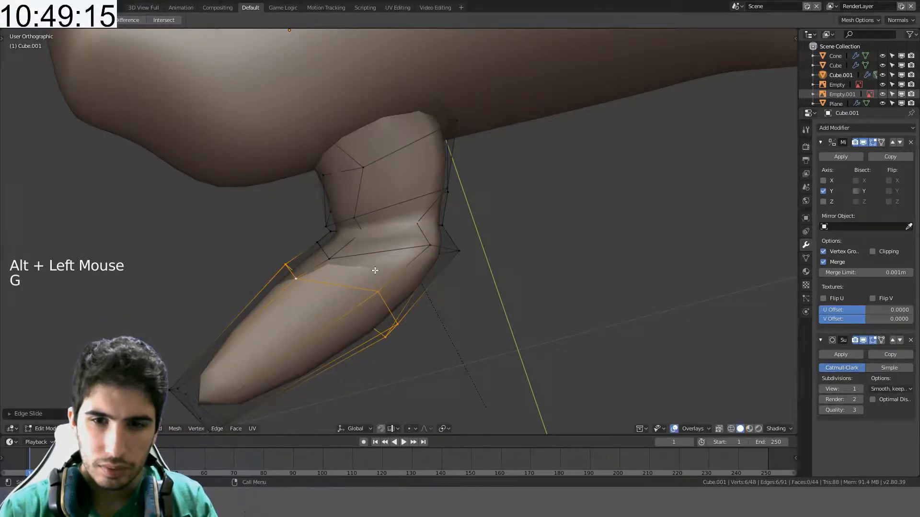
- Try rounding the mid-forearm edge loop with LoopTools Circle, and undo it
middle_click_drag(424, 272, 461, 279)
right_click(462, 279)
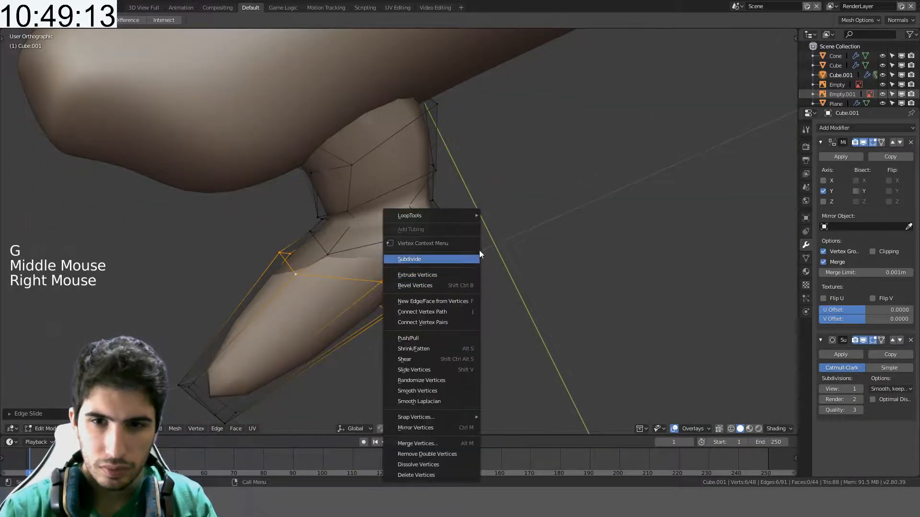
mouse_move(467, 216)
left_click(509, 225)
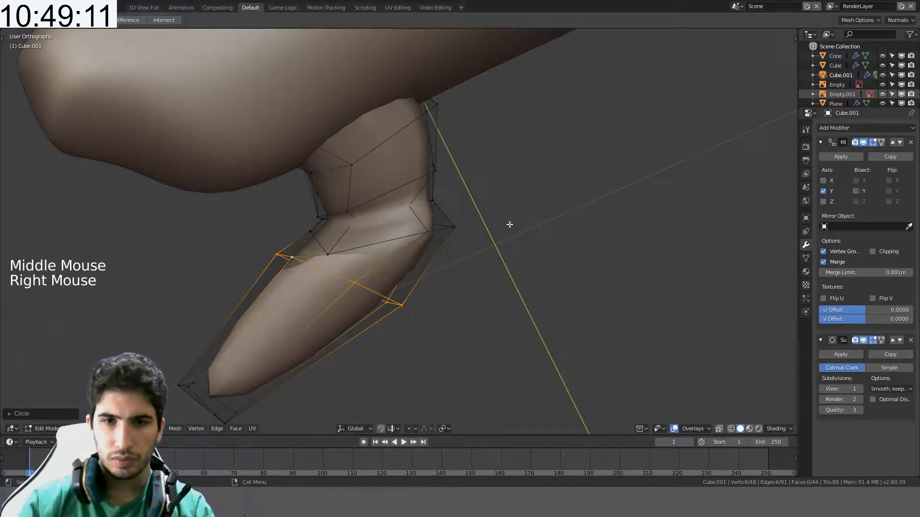
middle_click_drag(507, 222, 435, 243)
key("ctrl+z")
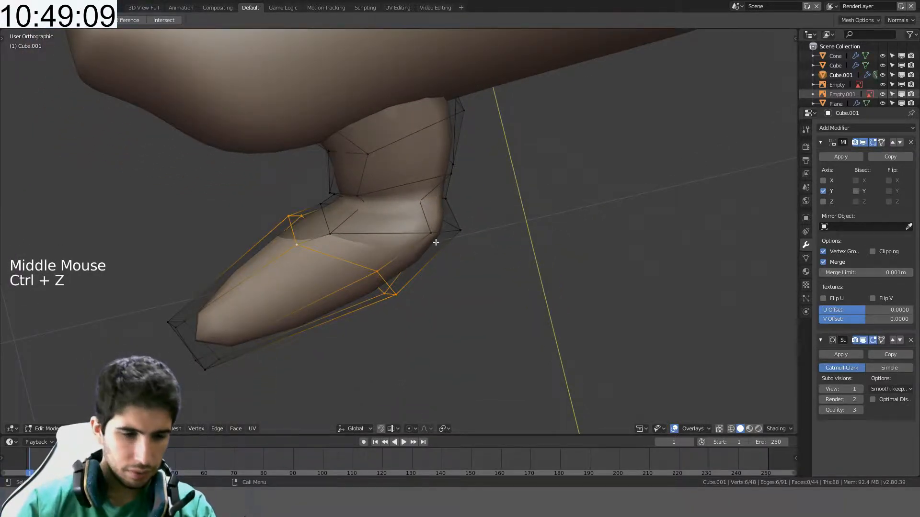
- Switch the mesh selection to edge mode
key("ctrl+e")
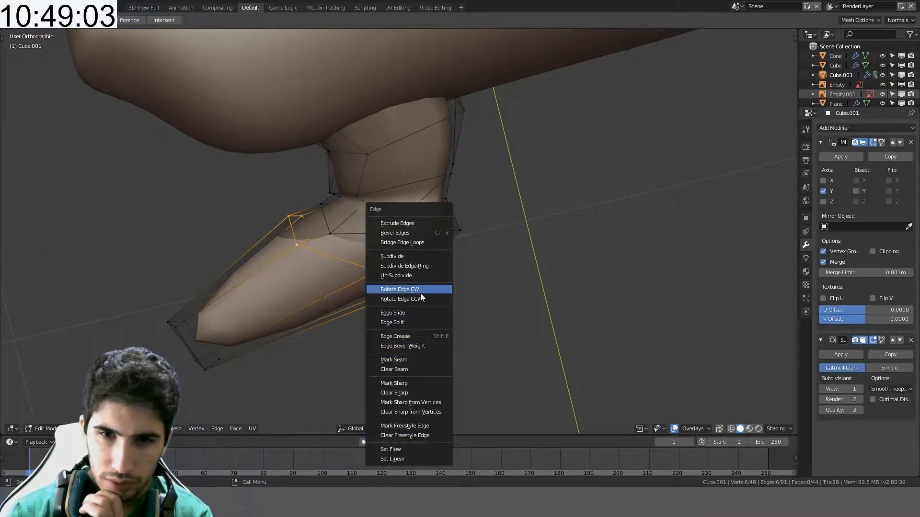
right_click(561, 194)
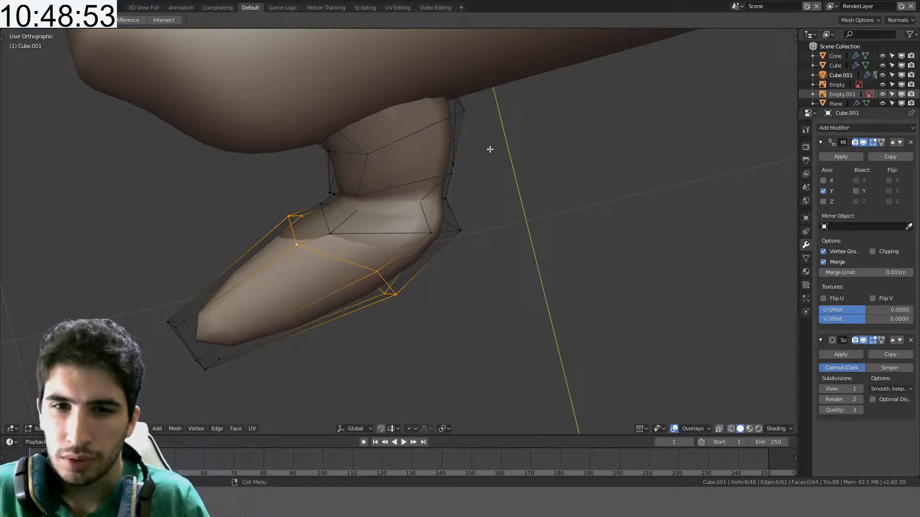
middle_click_drag(357, 252, 356, 260)
left_click(90, 428)
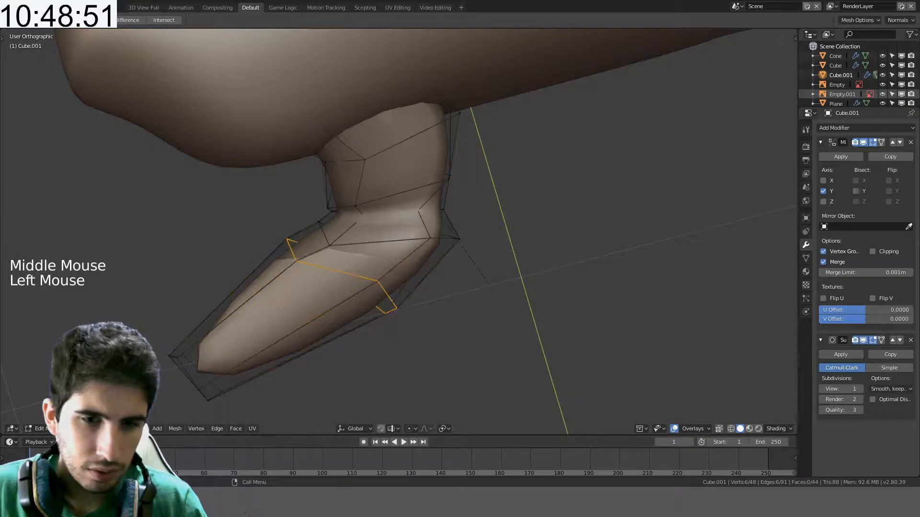
key("ctrl+e")
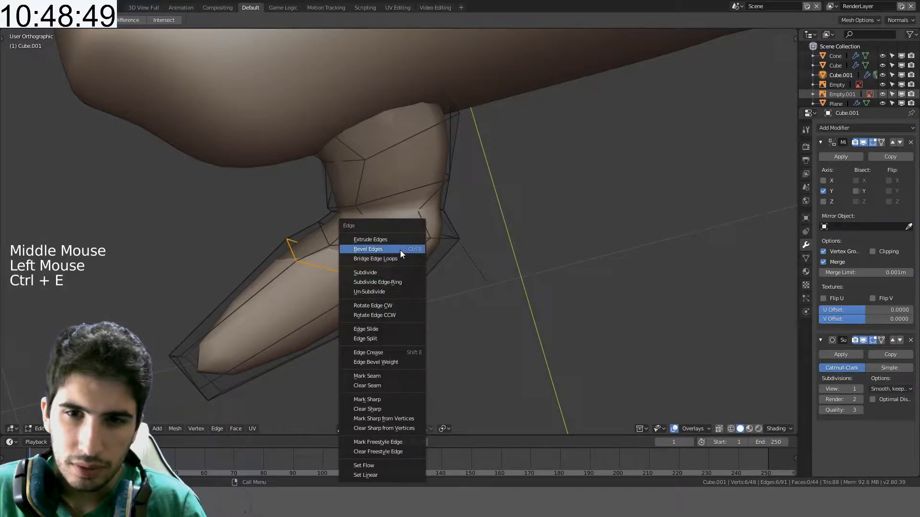
left_click(401, 272)
right_click(460, 226)
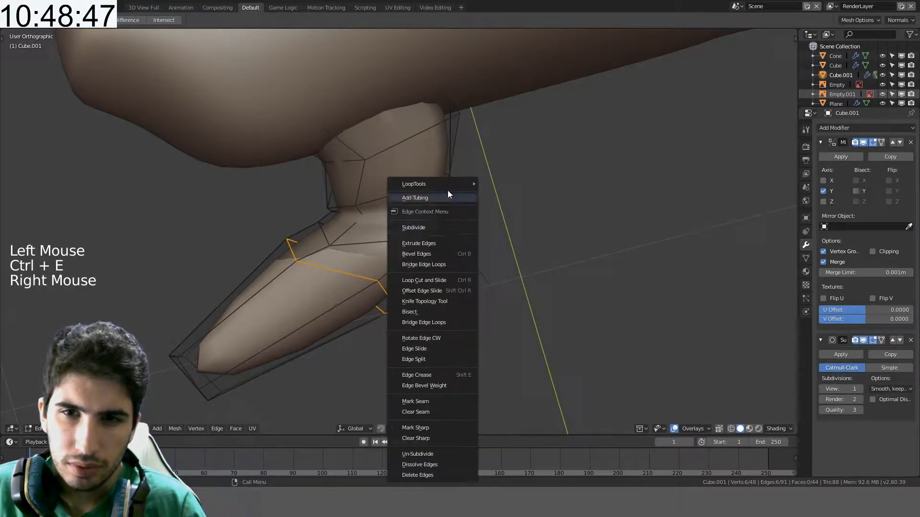
mouse_move(445, 186)
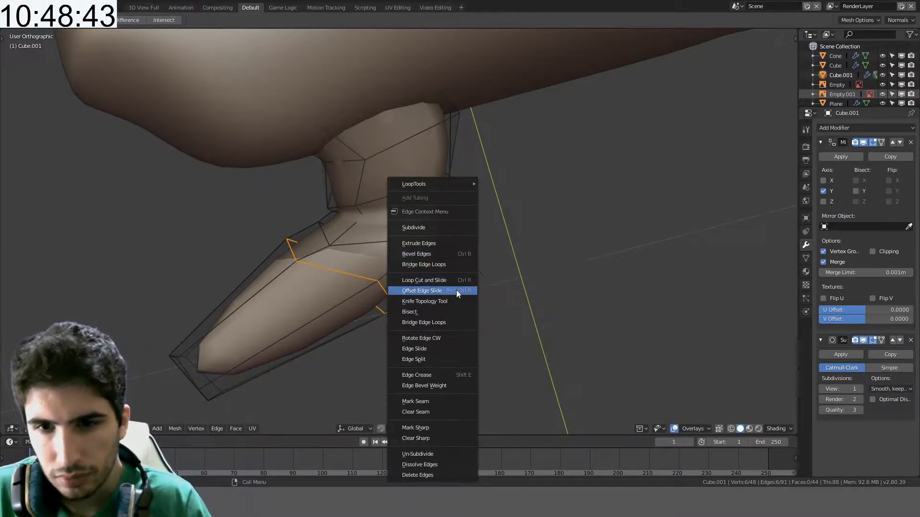
left_click(558, 294)
- Try Set Linear on the mid-forearm and elbow edge loops together, and undo it
left_click(328, 271, "alt")
left_click(356, 245, "alt+shift")
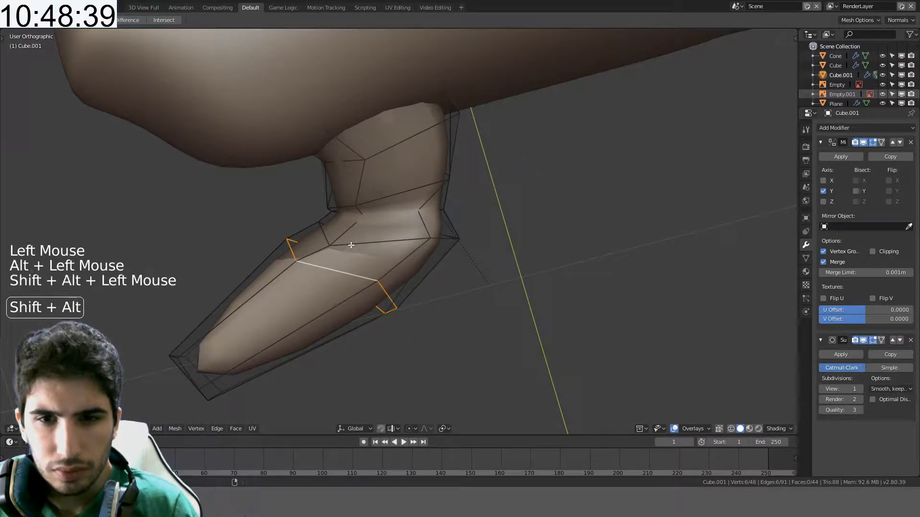
key("ctrl+e")
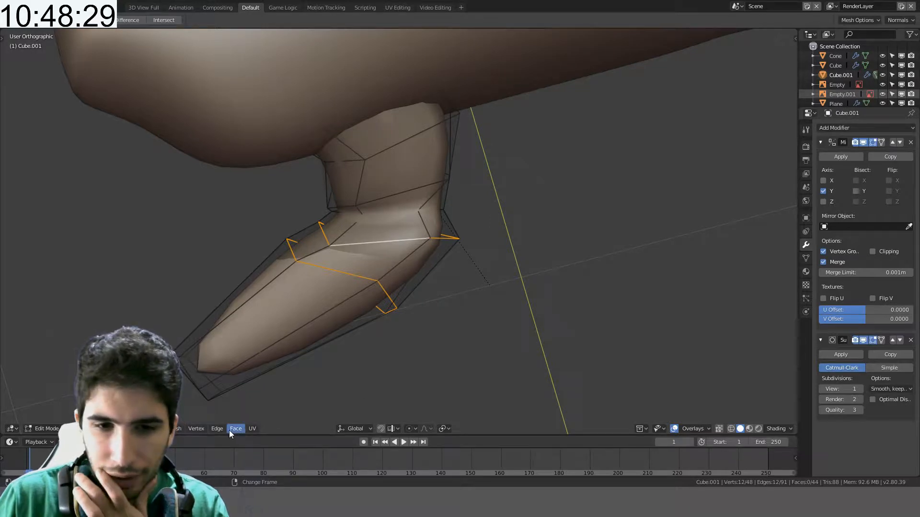
left_click(213, 430)
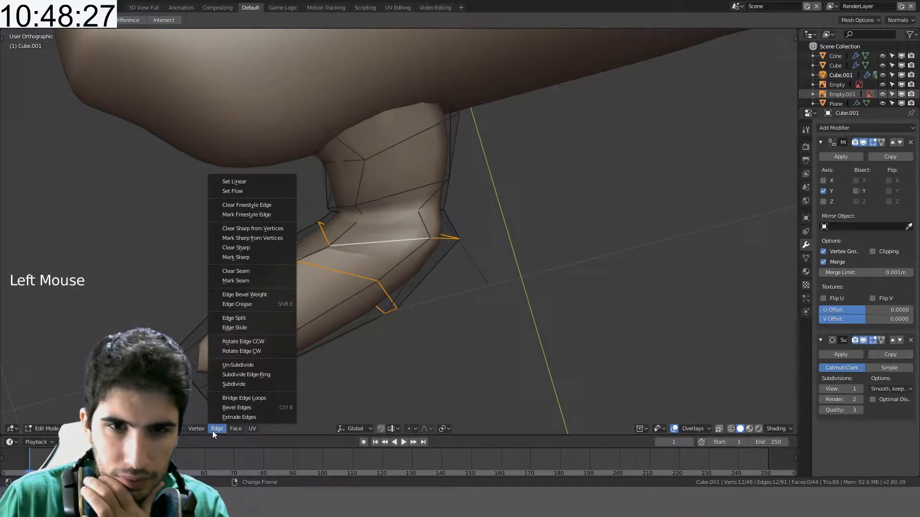
left_click(253, 181)
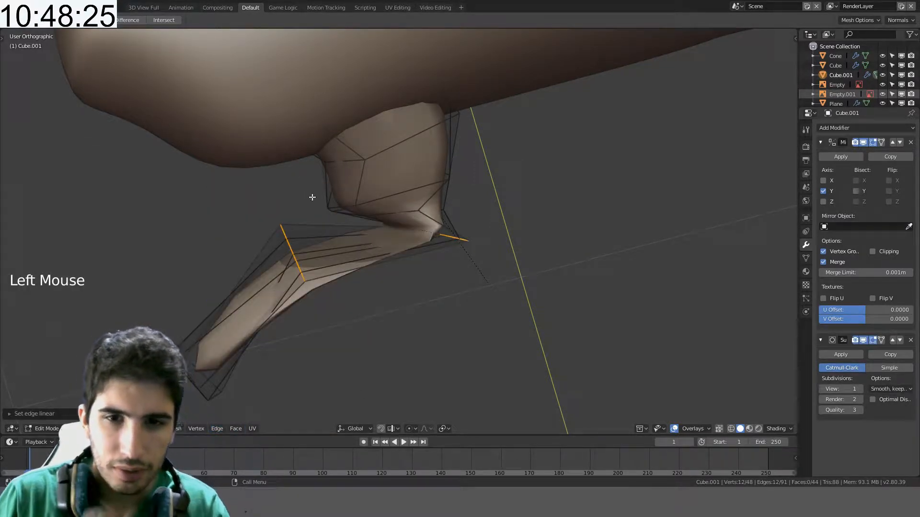
key("ctrl+z")
- Select only the mid-forearm edge loop, try Set Flow on it, and undo the change
key("a")
left_click(354, 268, "alt")
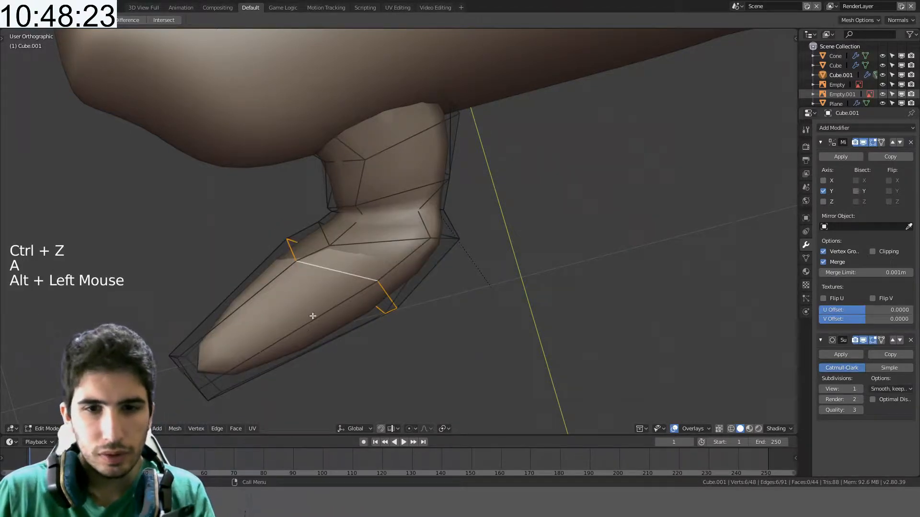
key("ctrl+e")
left_click(217, 428)
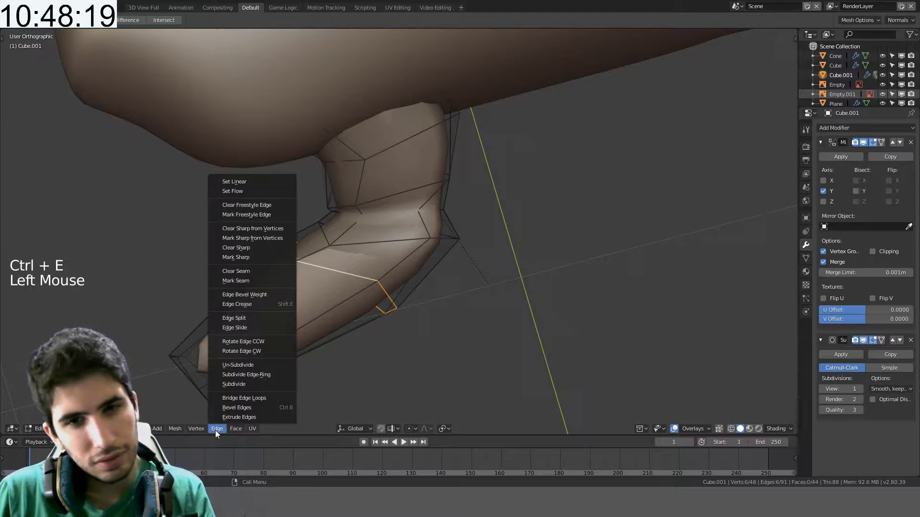
left_click(232, 191)
middle_click_drag(232, 191, 376, 206)
key("ctrl+z")
- Try Set Flow on the edge ring running along the arm, undo it and deselect everything
left_click(364, 255, "ctrl+alt")
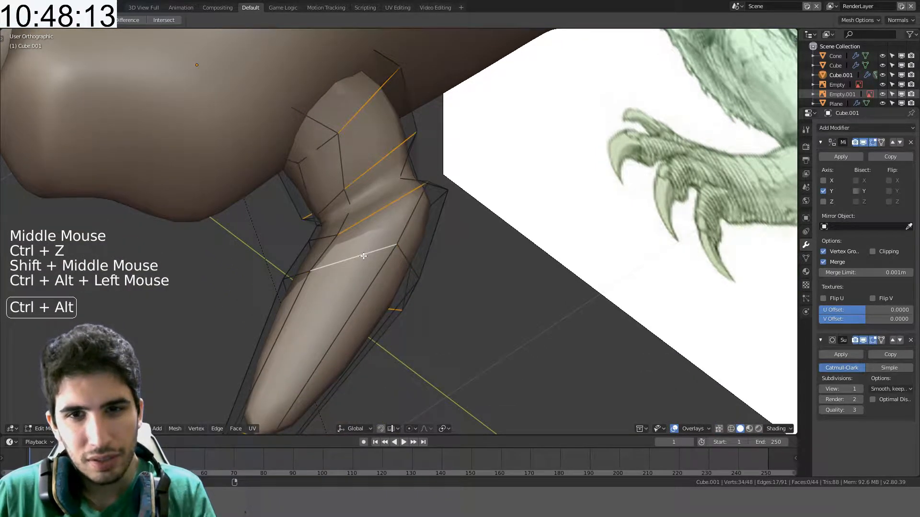
key("ctrl+e")
right_click(307, 167)
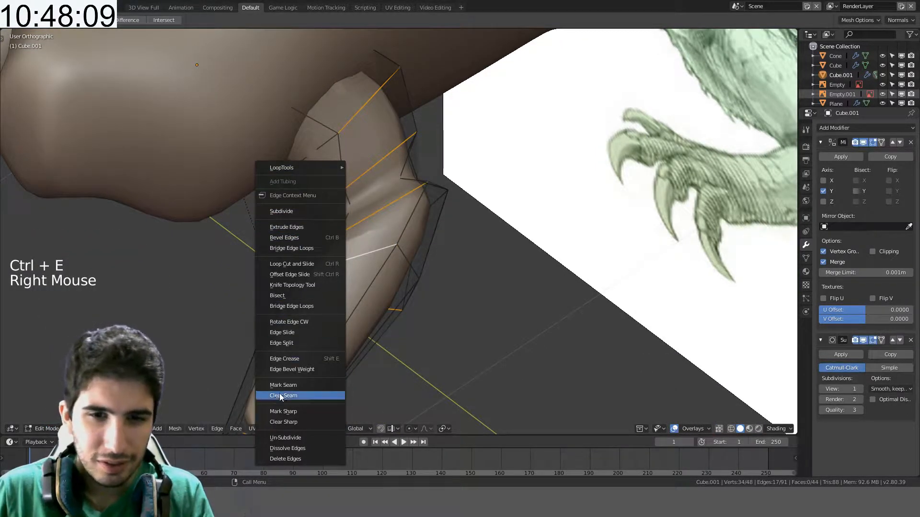
left_click(218, 429)
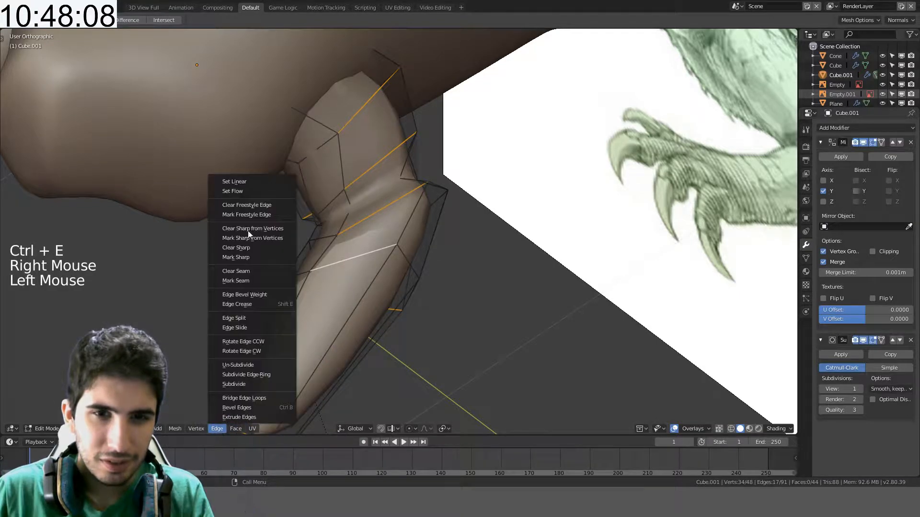
left_click(249, 190)
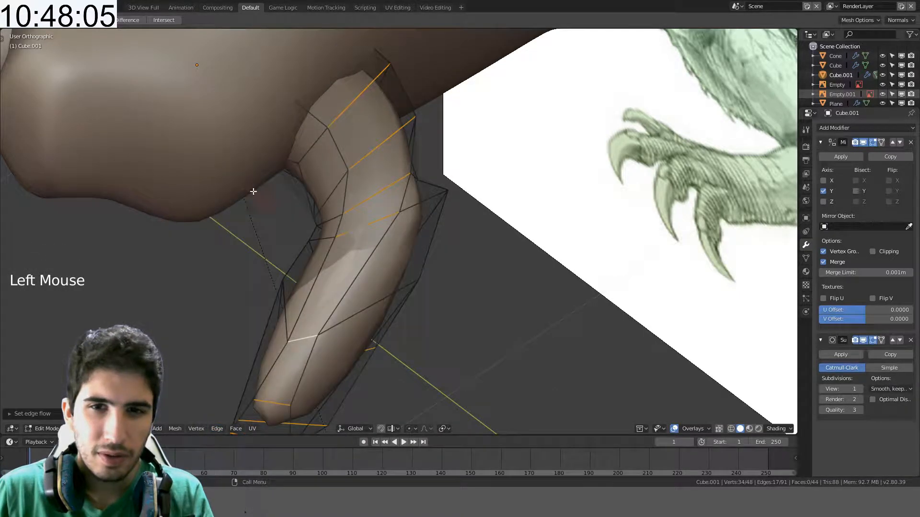
scroll(252, 191, "down", 1)
middle_click_drag(253, 191, 322, 174)
key("ctrl+z")
key("a")
- Try Set Flow again on the single mid-forearm edge loop, and undo it
middle_click_drag(359, 245, 339, 283)
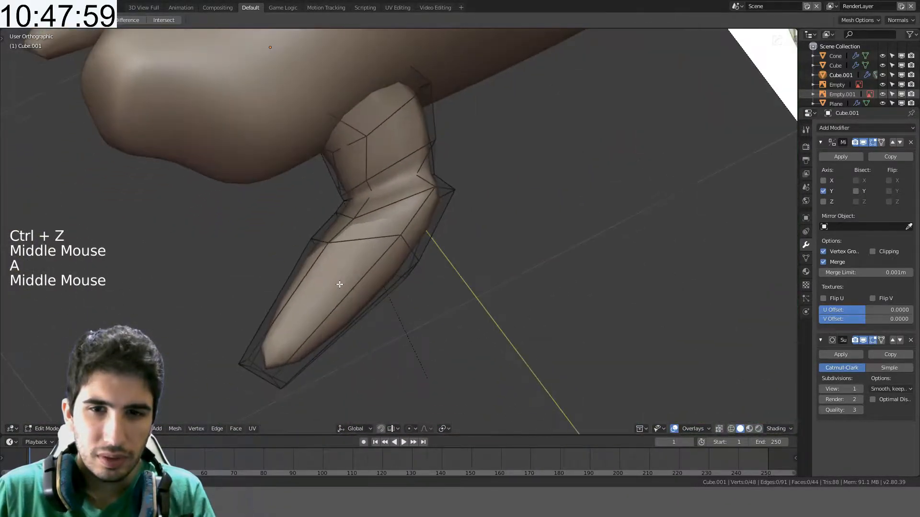
left_click(371, 239, "alt")
key("ctrl+e")
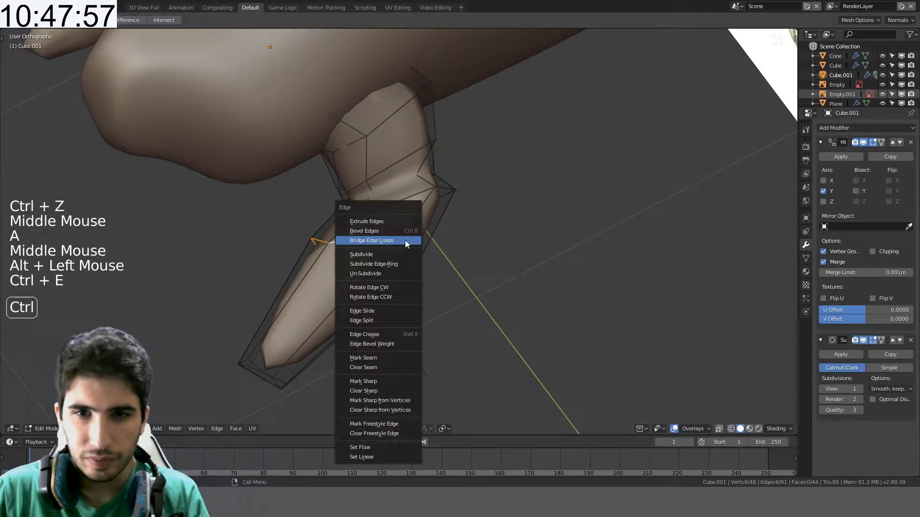
left_click(217, 428)
left_click(263, 191)
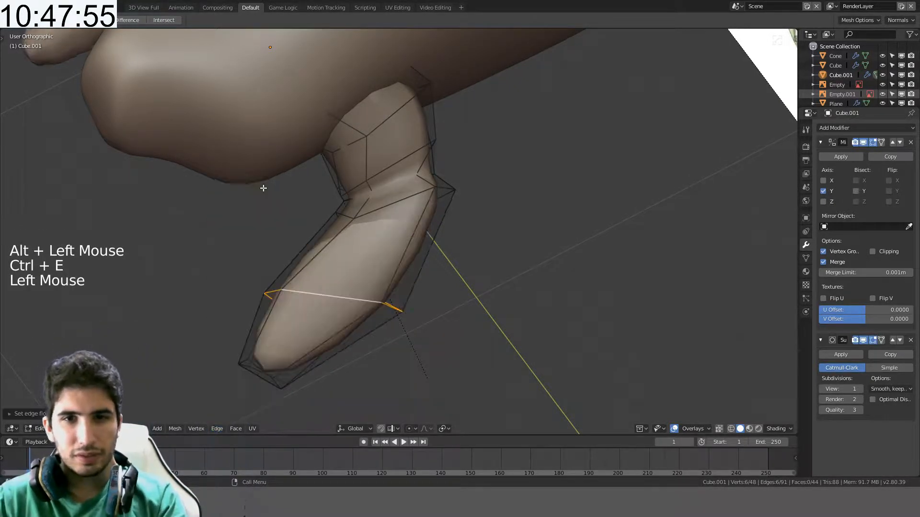
key("ctrl+z")
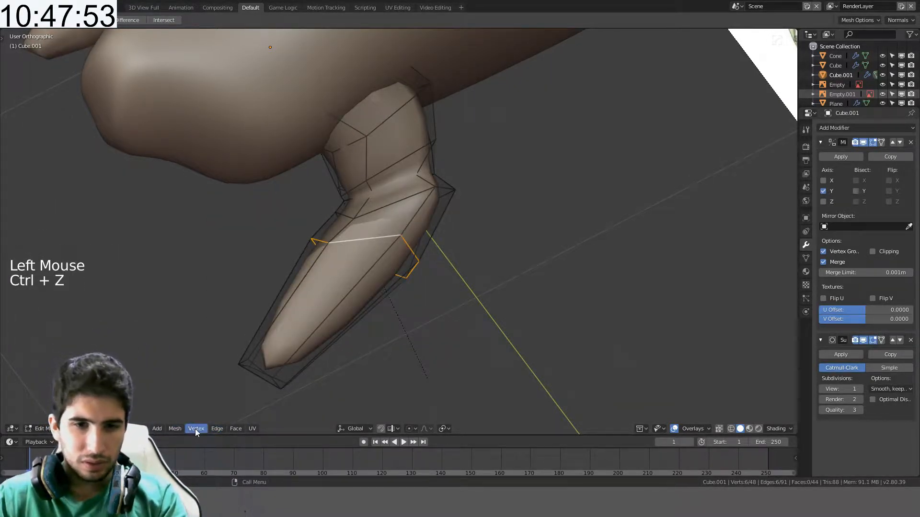
- Try Set Linear on the mid-forearm edge loop alone, and undo it
left_click(217, 428)
left_click(234, 179)
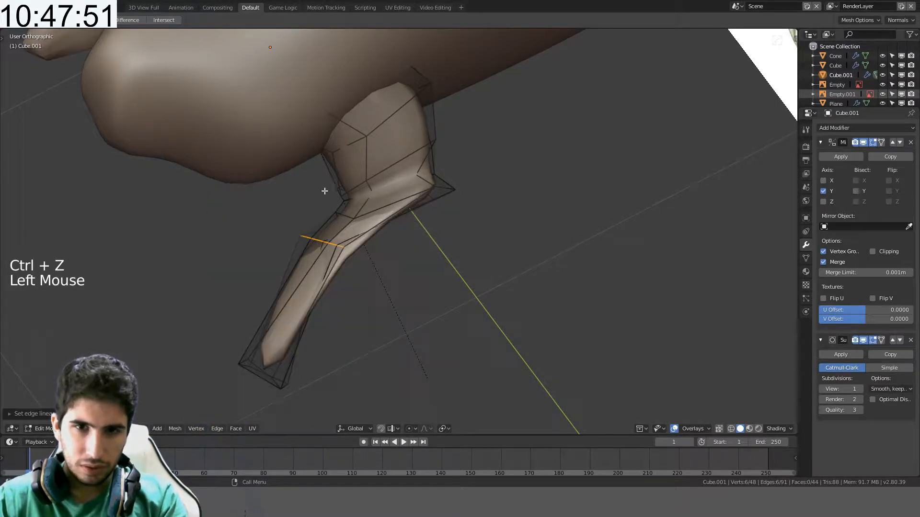
middle_click_drag(324, 191, 263, 261)
key("ctrl+z")
middle_click_drag(413, 261, 419, 318)
key("s")
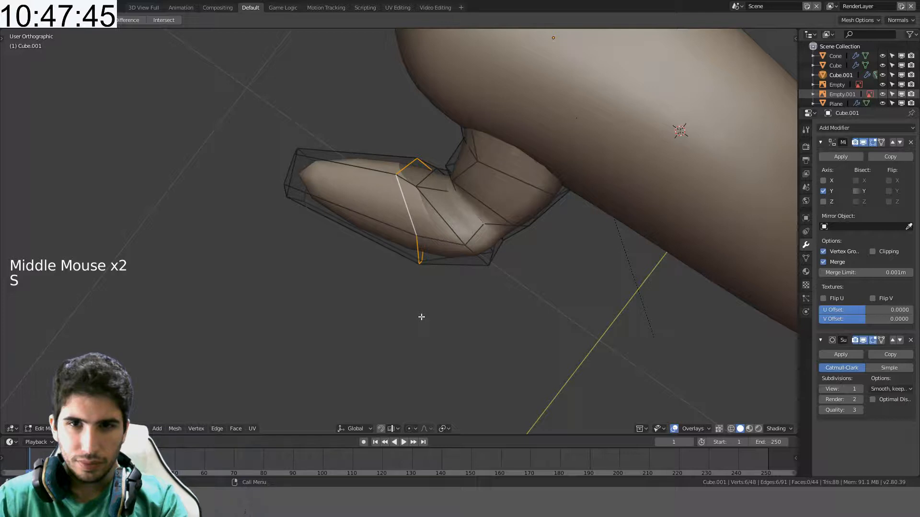
middle_click_drag(422, 316, 502, 296)
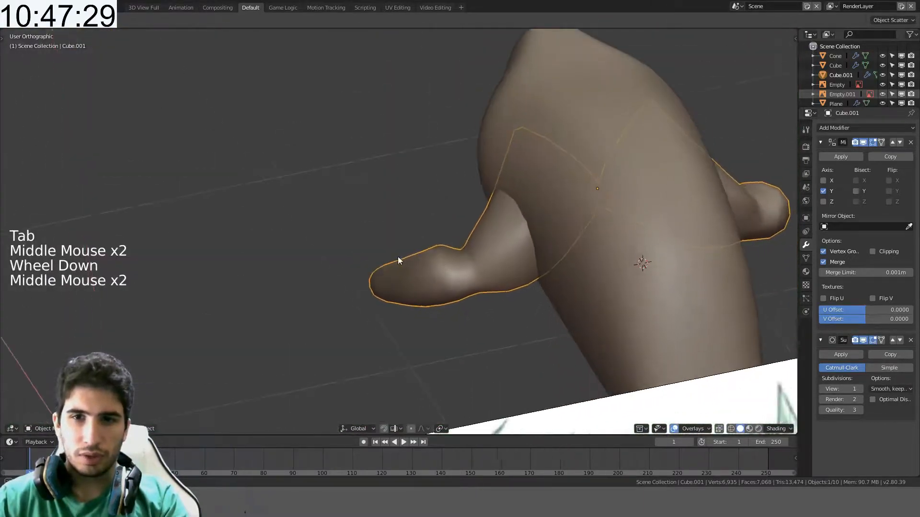
- In Edit Mode, scale the narrow edge loop above the elbow along the global Z axis by about 1.56
key("Tab")
scroll(503, 267, "up", 3)
left_click(518, 292, "alt")
middle_click_drag(527, 312, 491, 251, "shift")
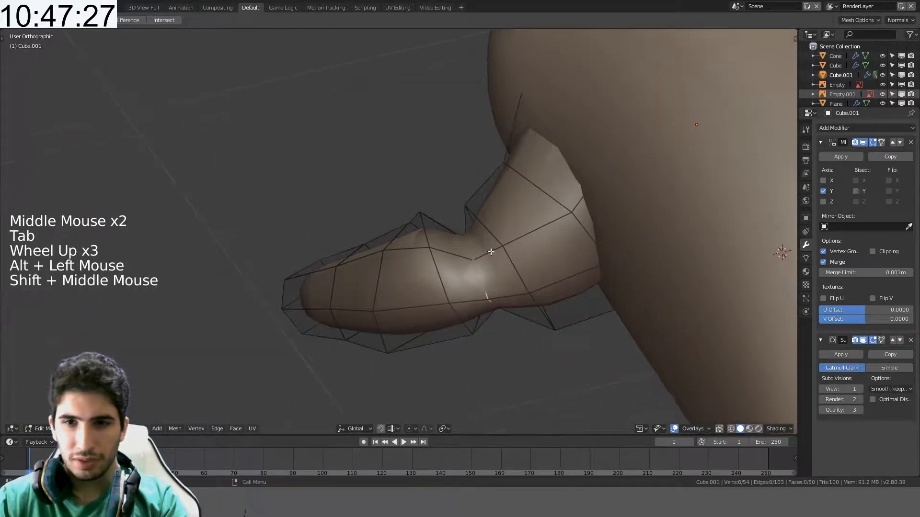
key("s")
key("s")
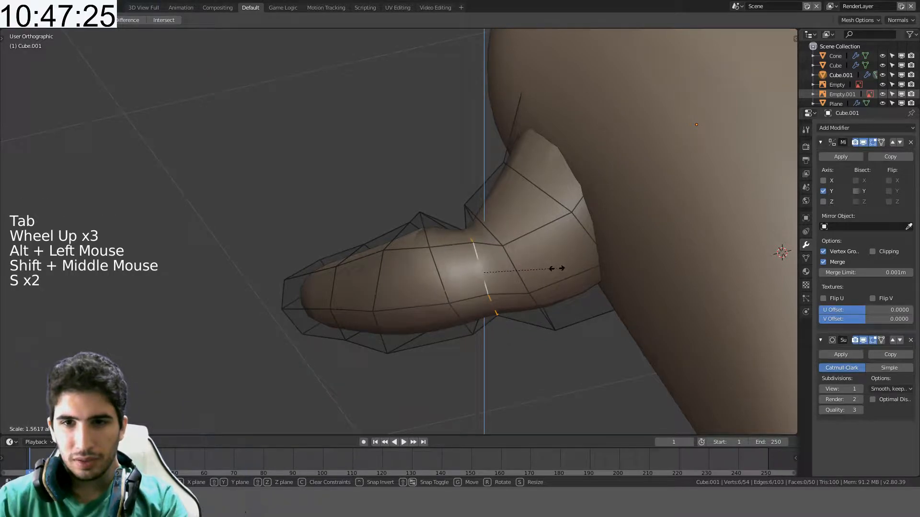
left_click(558, 269)
- From the top view, reposition the loop above the elbow and the neighbouring upper-arm loop to smooth the bend
middle_click_drag(573, 261, 530, 296)
key("KP_7")
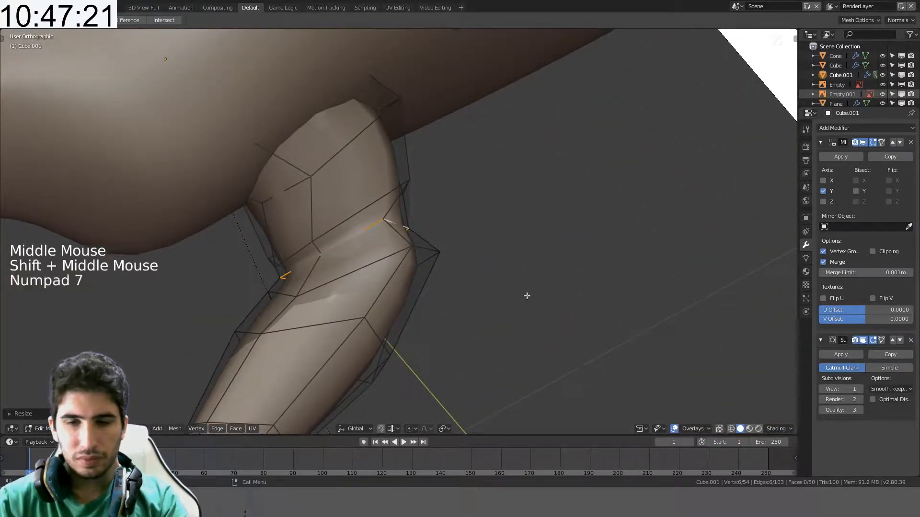
key("g")
left_click(515, 293)
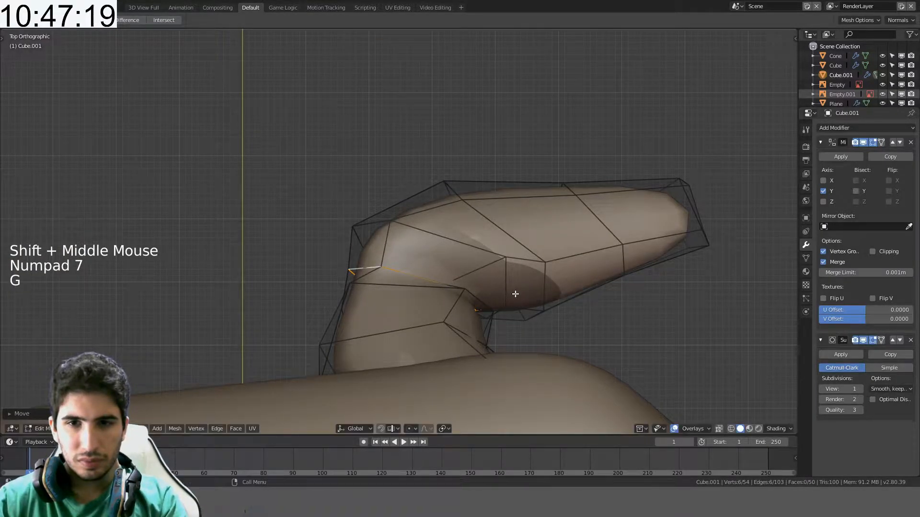
left_click(437, 269, "alt")
key("g")
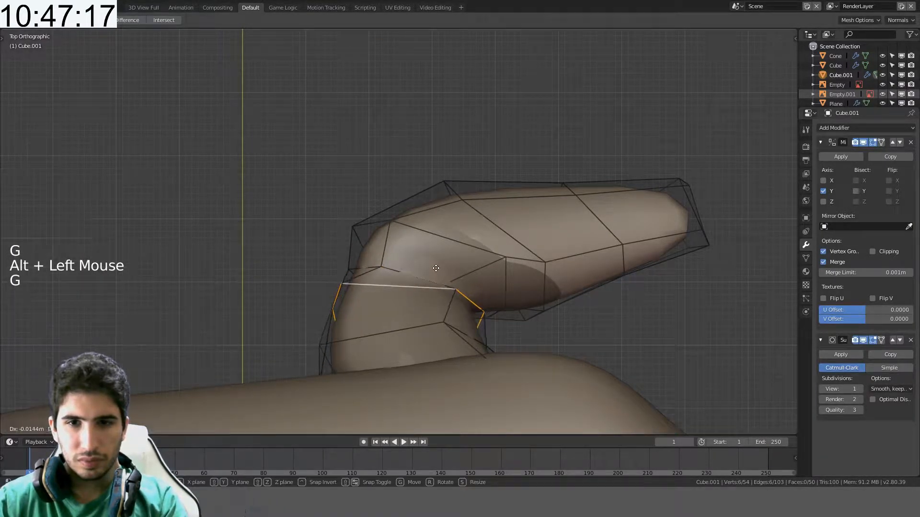
left_click(433, 270)
- Leave Edit Mode and check the arms against the reference drawing in the right orthographic view
left_click(407, 272, "alt")
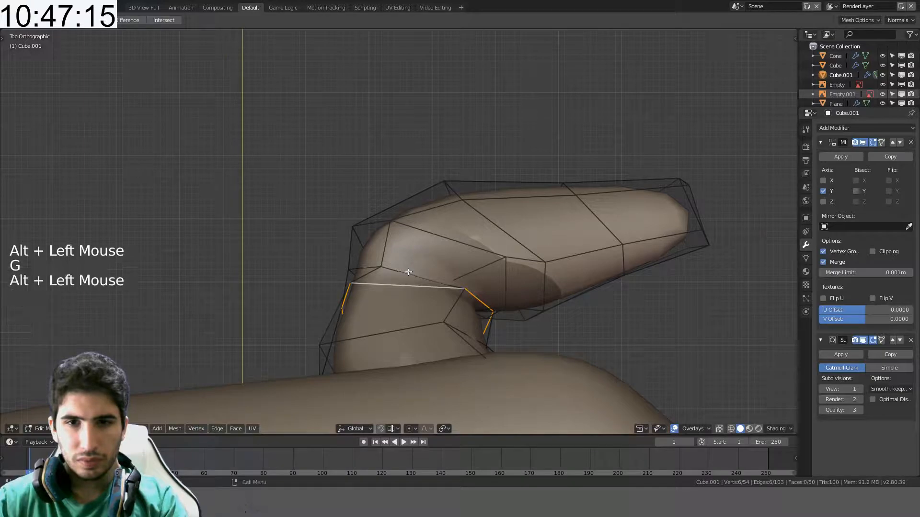
middle_click_drag(426, 268, 449, 130)
key("Tab")
scroll(380, 186, "down", 4)
key("KP_3")
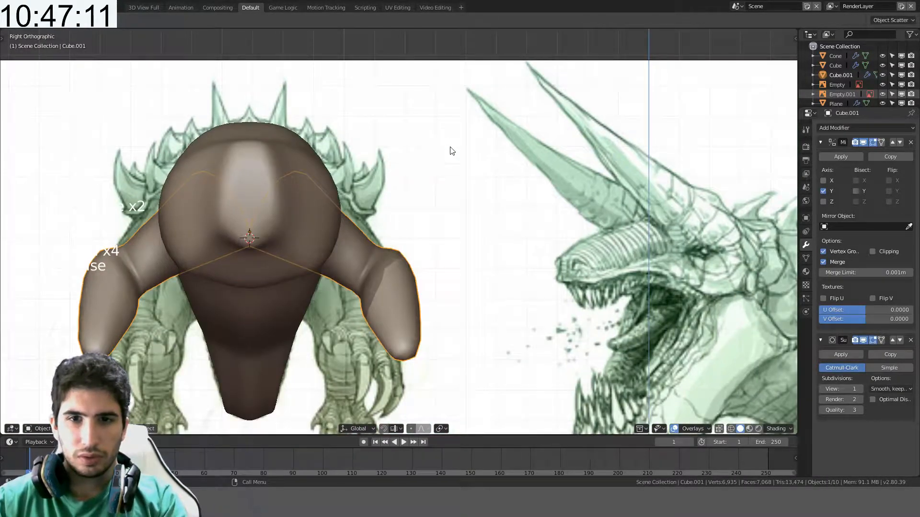
- In Edit Mode, clear the selection and select the whole forearm by growing the selection four times from its tip
middle_click_drag(429, 224, 463, 199, "shift")
scroll(437, 235, "up", 3)
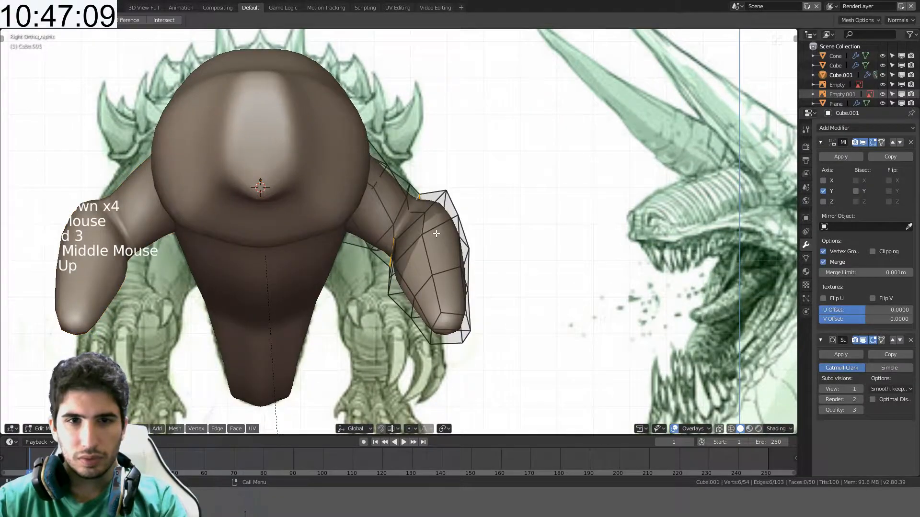
key("Tab")
key("alt+a")
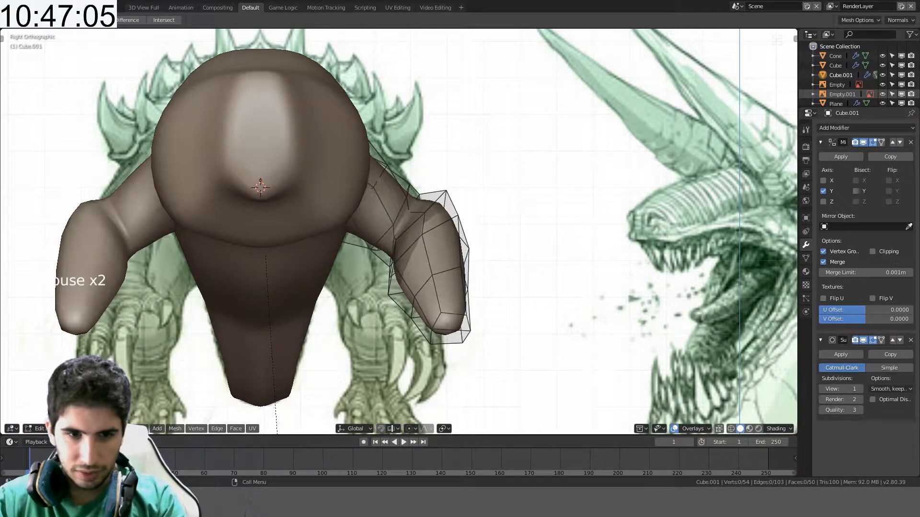
left_click(443, 340, "shift")
key("ctrl+KP_Add")
key("ctrl+KP_Add")
key("ctrl+KP_Add")
key("ctrl+KP_Add")
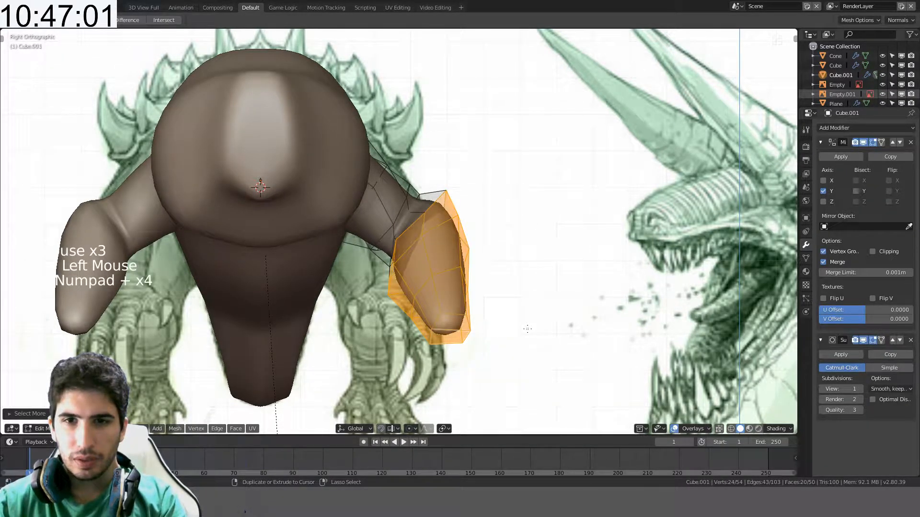
key("g")
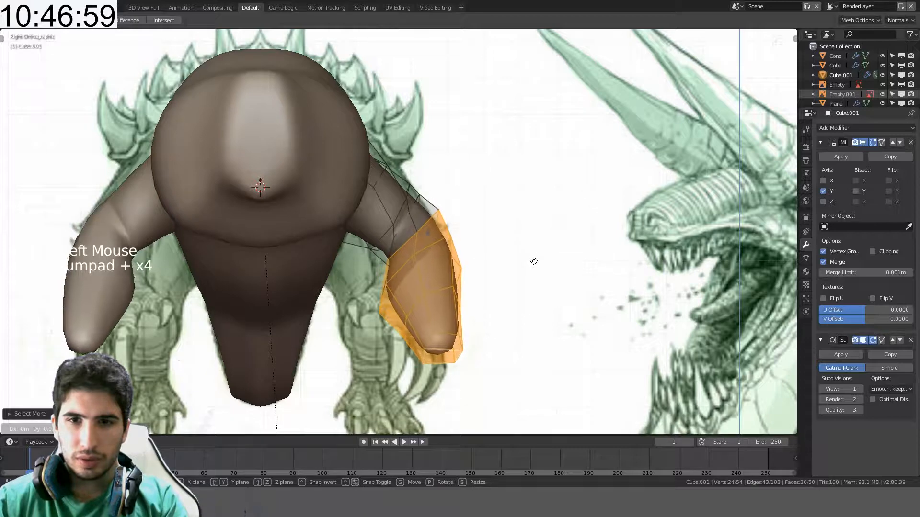
right_click(538, 264)
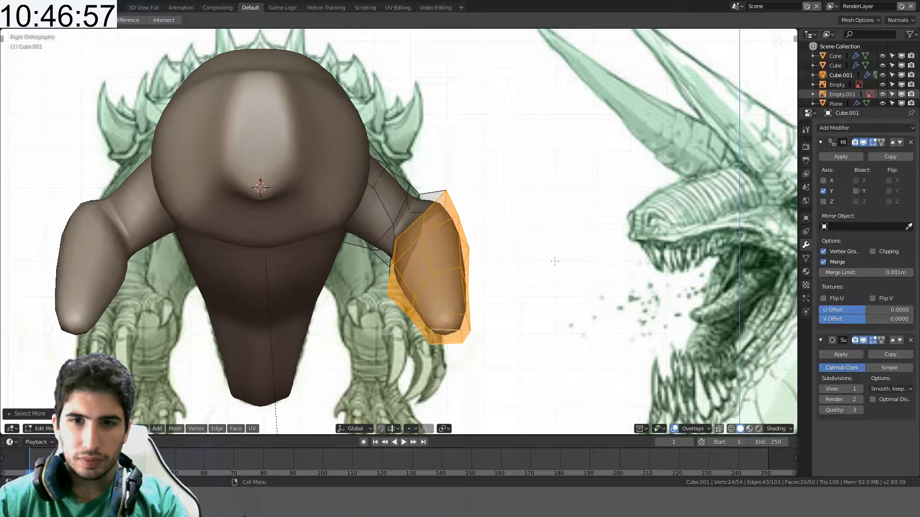
key("g")
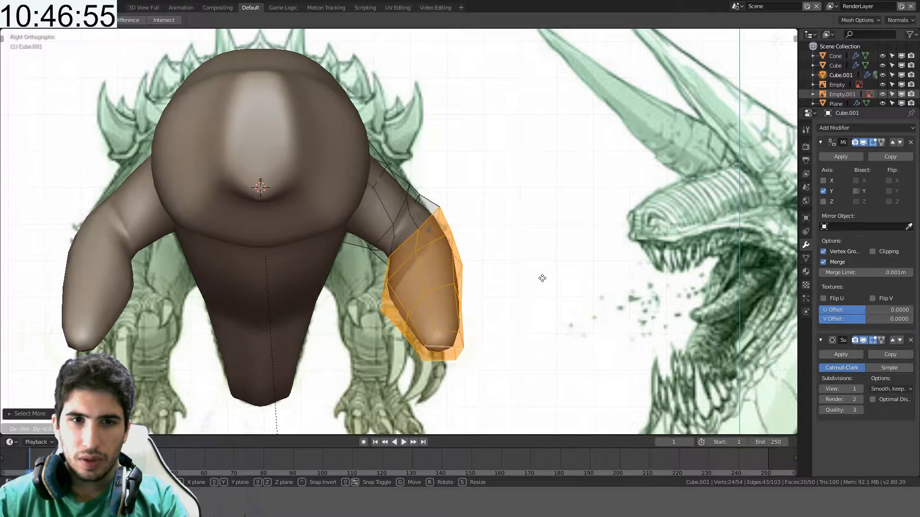
right_click(542, 278)
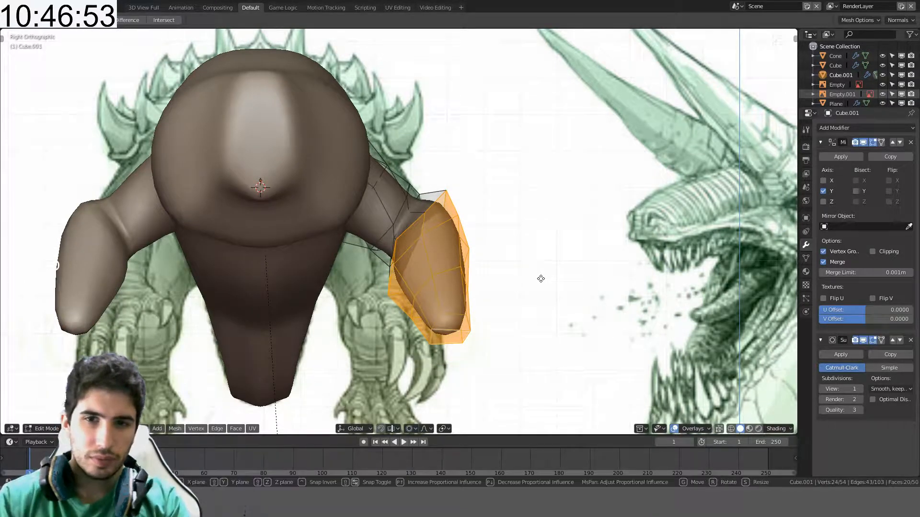
- With proportional editing at size 0.15, move the forearm down and inward and rotate it about the global Z axis to follow the reference
key("g")
key("o")
scroll(528, 286, "up", 12)
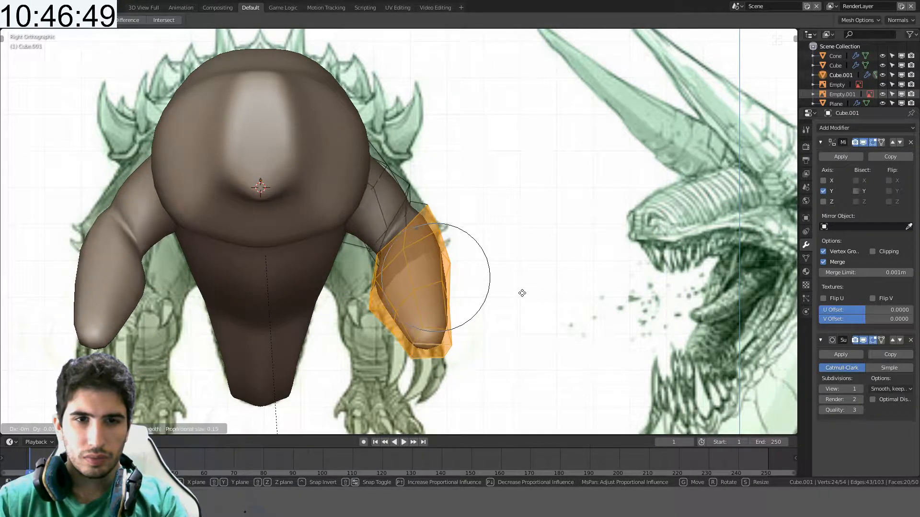
left_click(522, 292)
key("r")
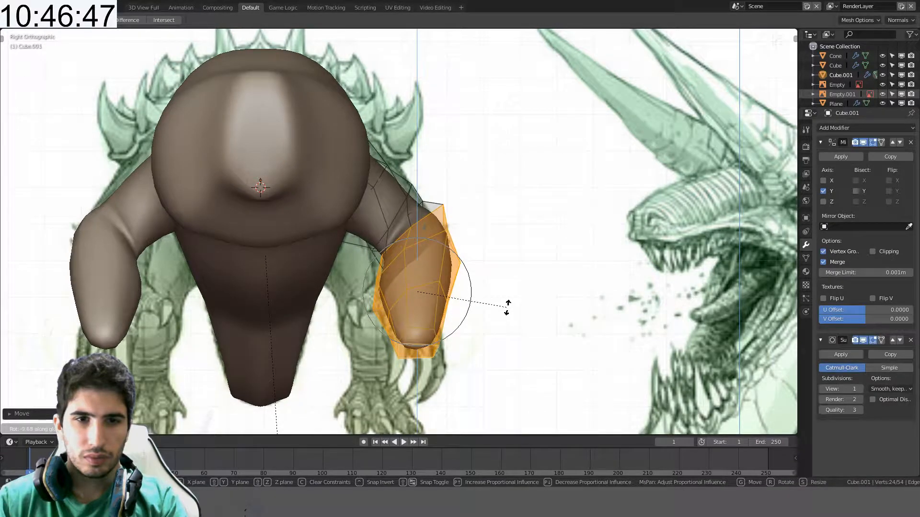
left_click(508, 308)
key("g")
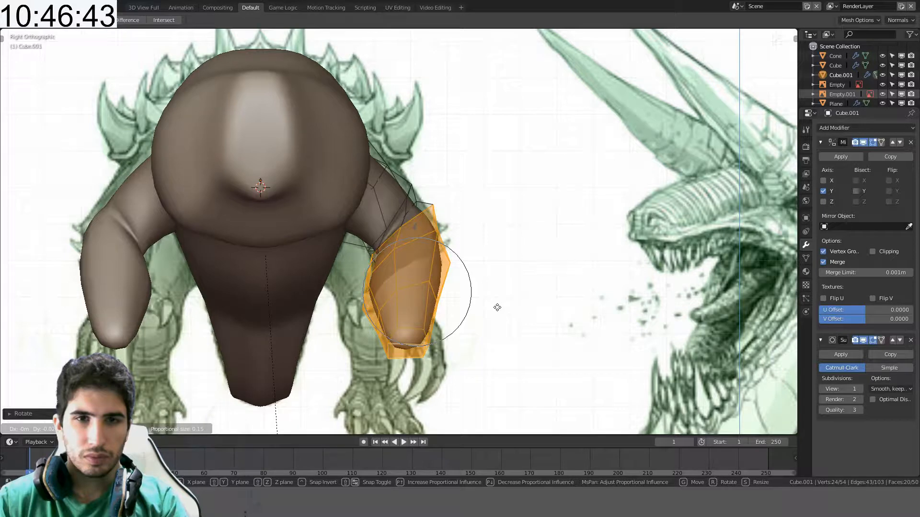
left_click(497, 307)
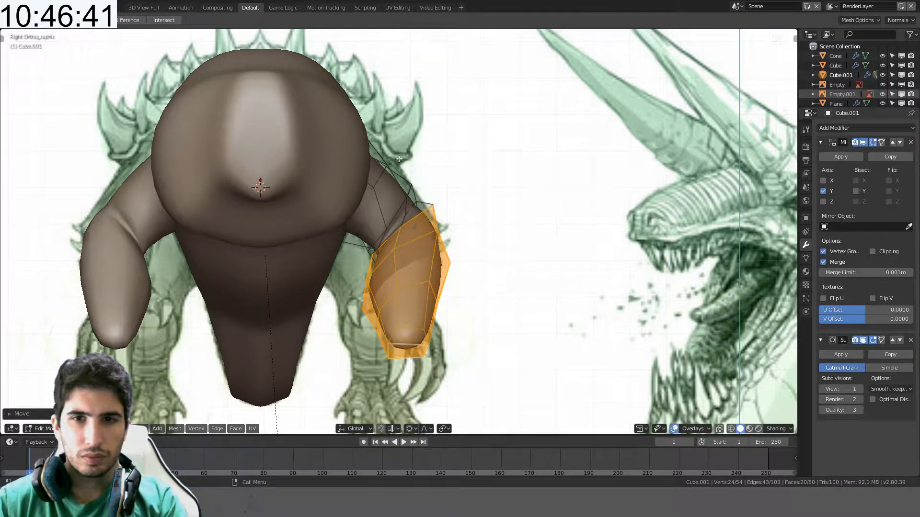
- Select the upper-arm edge loop nearest the shoulder and raise it along the global Z axis with proportional editing
left_click(383, 174, "alt")
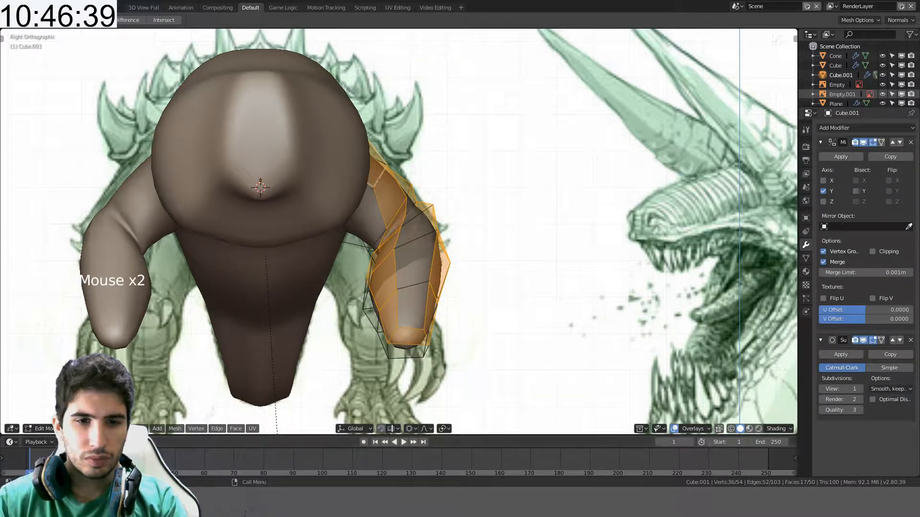
left_click(381, 173, "alt")
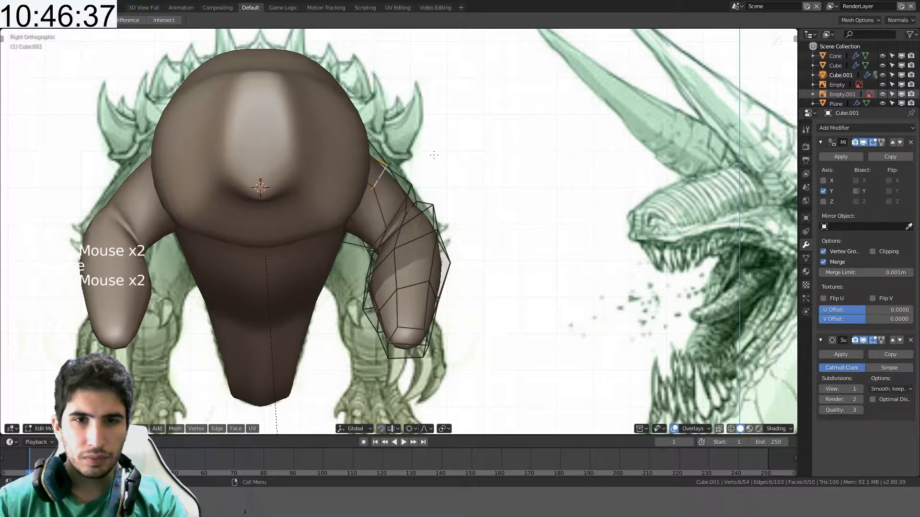
key("g")
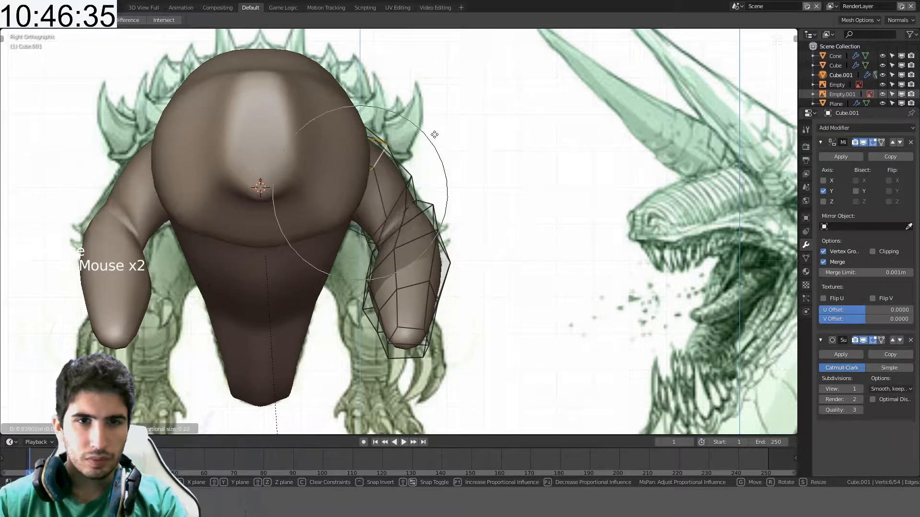
scroll(434, 135, "down", 4)
scroll(434, 135, "up", 5)
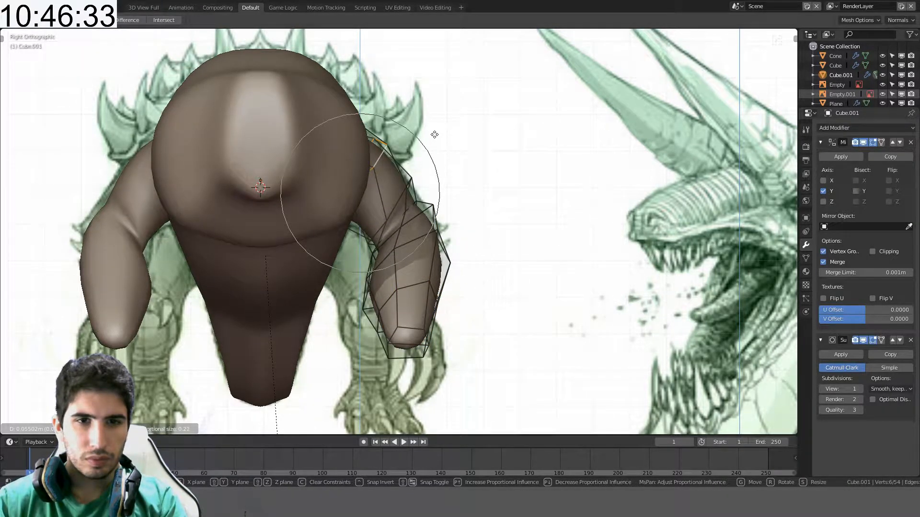
scroll(434, 132, "down", 2)
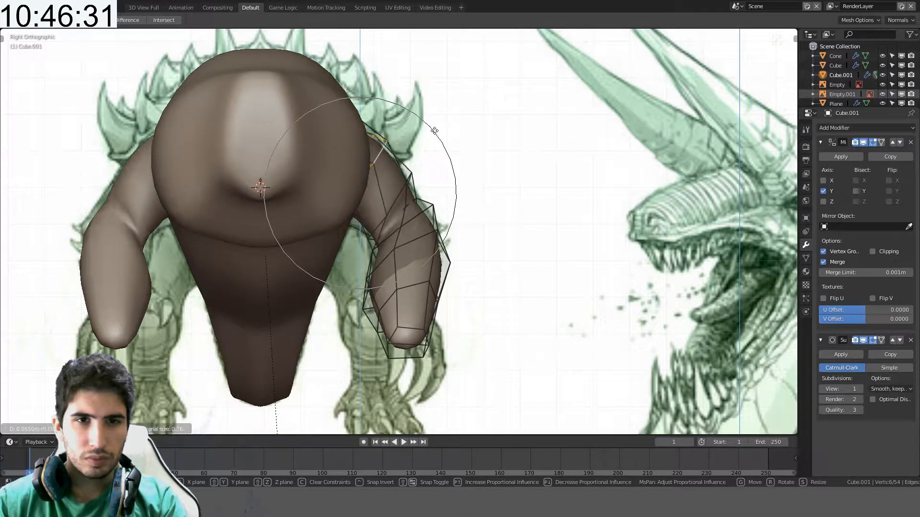
left_click(435, 130)
- Scale the shoulder-side upper-arm loop up by about 1.2 with proportional editing
key("s")
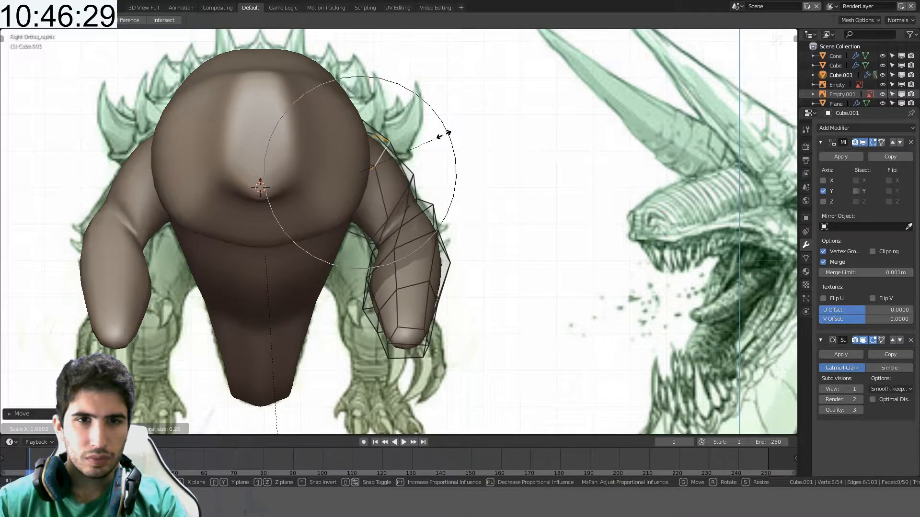
scroll(452, 135, "down", 2)
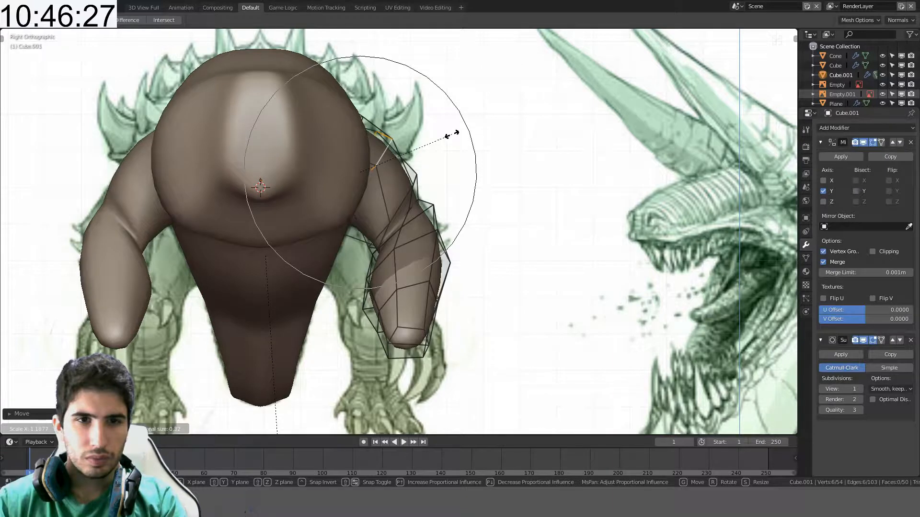
scroll(452, 133, "up", 2)
left_click(452, 134)
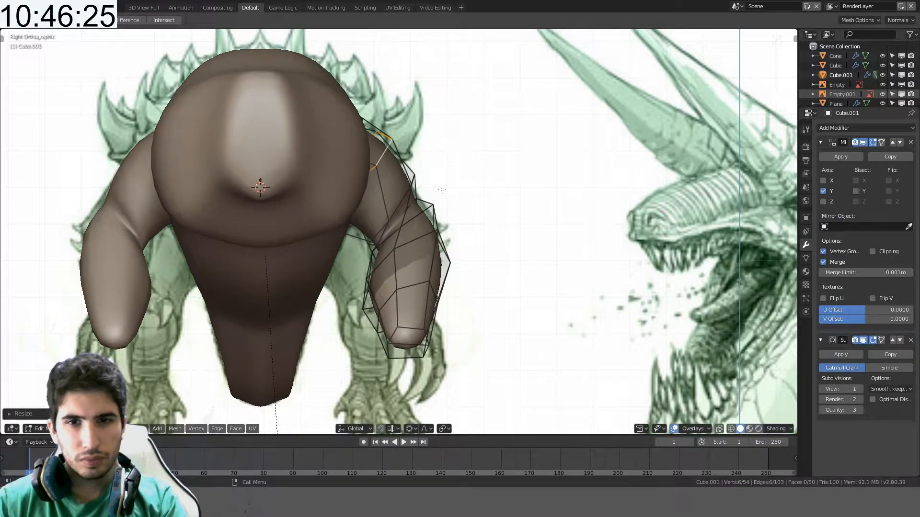
- Try to scale up the edge loop just above the elbow with a smaller proportional influence
left_click(384, 228)
key("s")
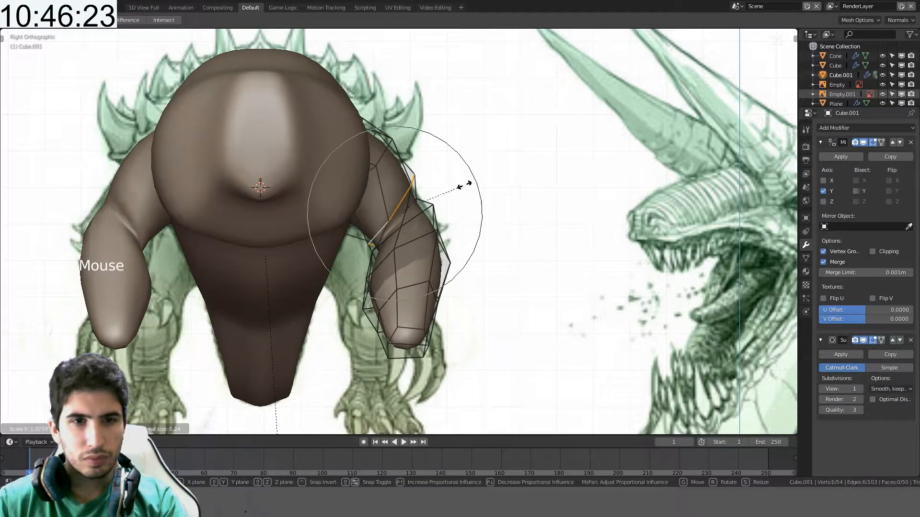
scroll(472, 183, "up", 5)
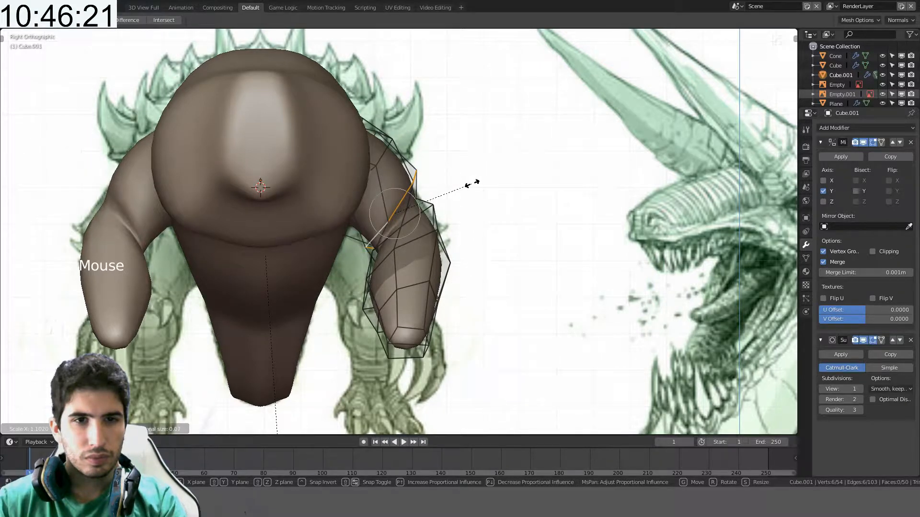
left_click(457, 192)
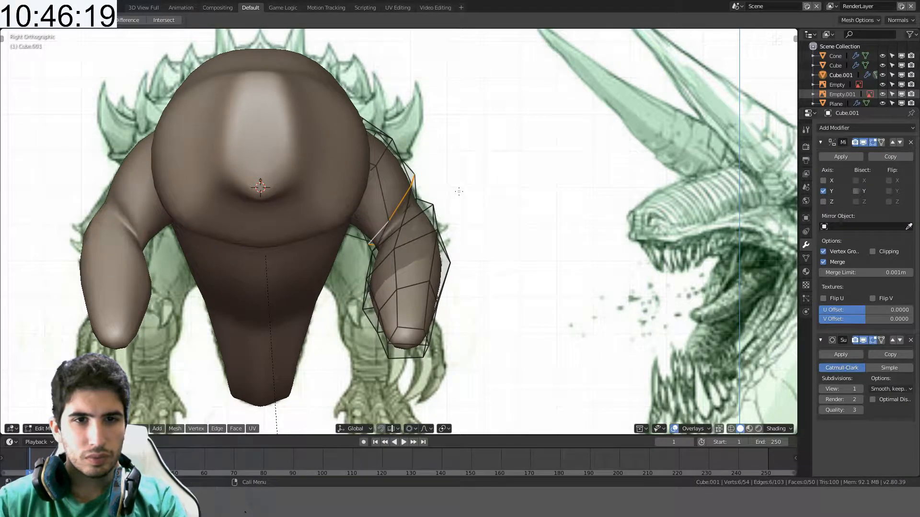
- Select the edge loop at the elbow crease and scale it by about 1.2 in the right orthographic view
mouse_move(434, 214)
middle_mouse_down()
mouse_move(399, 216)
mouse_move(442, 216)
middle_mouse_up()
left_click(411, 203, "alt")
left_click(410, 204, "alt")
left_click(410, 204, "alt")
left_click(400, 214, "alt")
key("KP_3")
key("s")
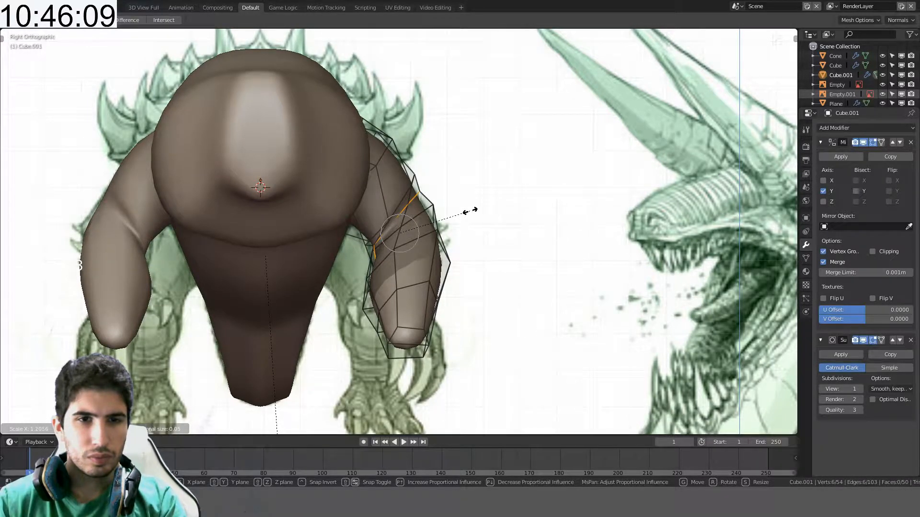
left_click(470, 211)
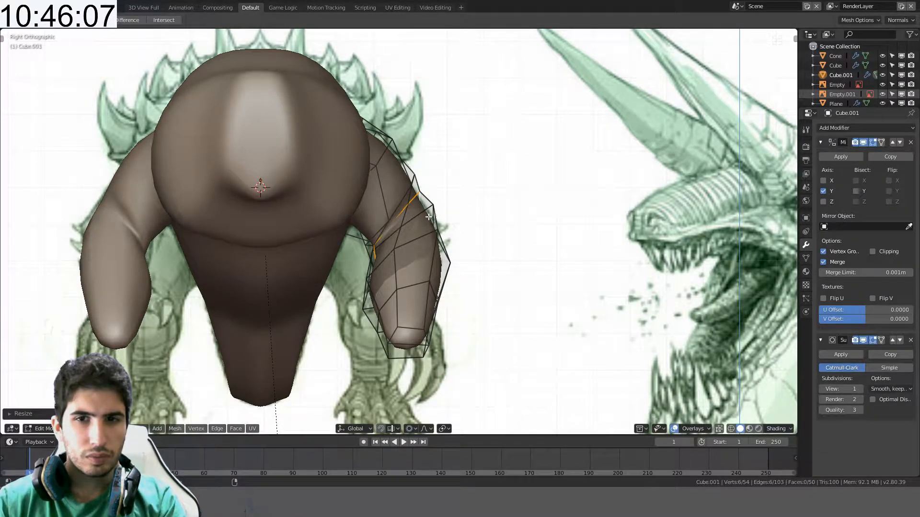
- Select the forearm edge loop just below the elbow crease, and try moving it and scaling it up
left_click_drag(432, 213, 438, 211)
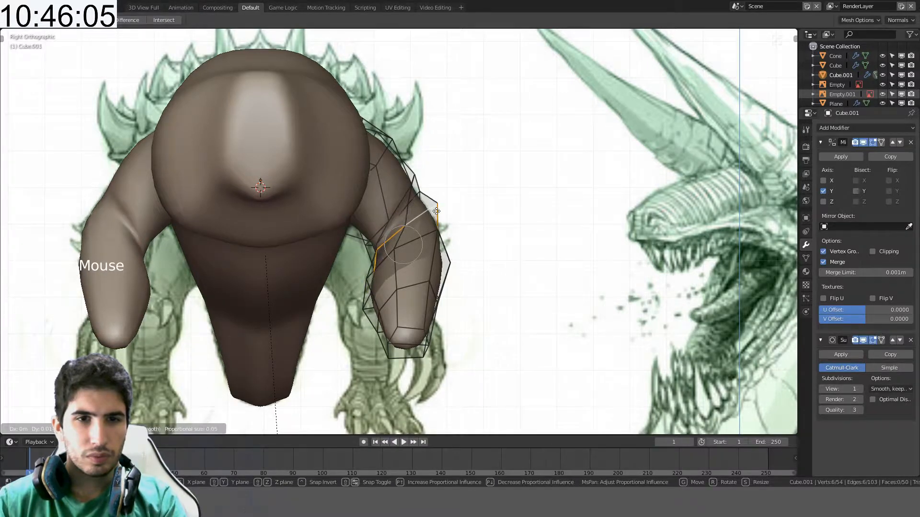
key("s")
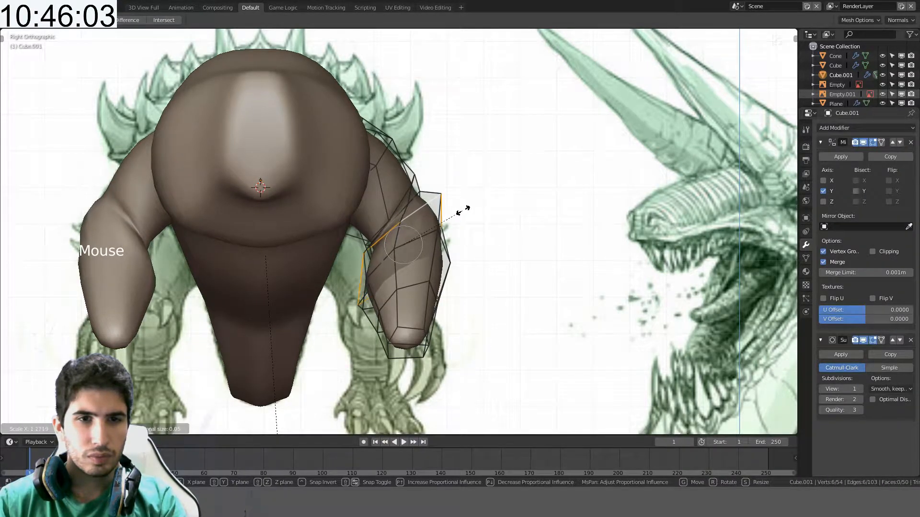
left_click(462, 211)
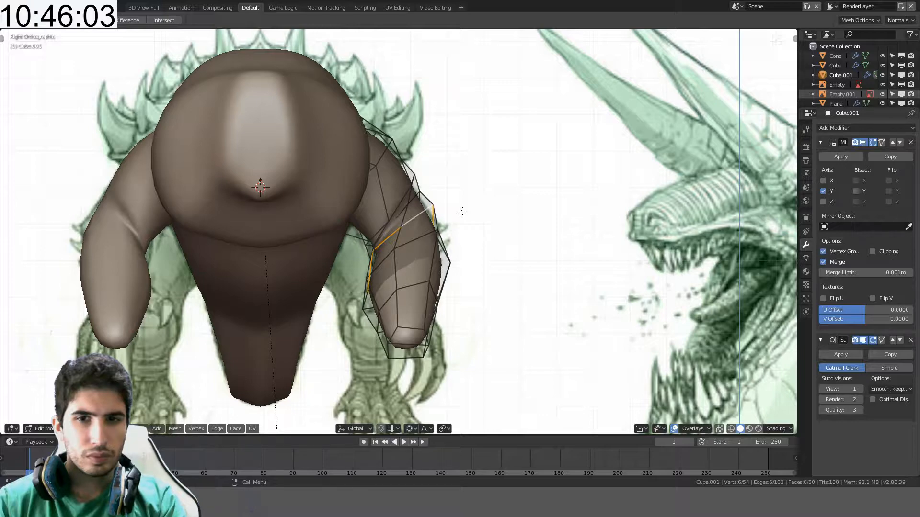
- Try rotating the loop below the elbow by about -29.5° around the global Z axis, undo it, and inspect the arm from below
key("r")
key("z")
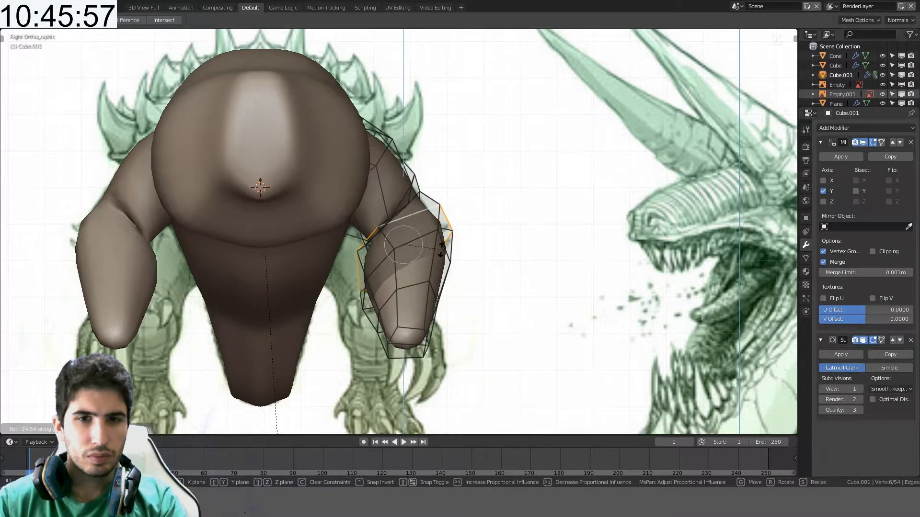
left_click(441, 247)
middle_click_drag(442, 246, 396, 294)
key("ctrl+z")
key("r")
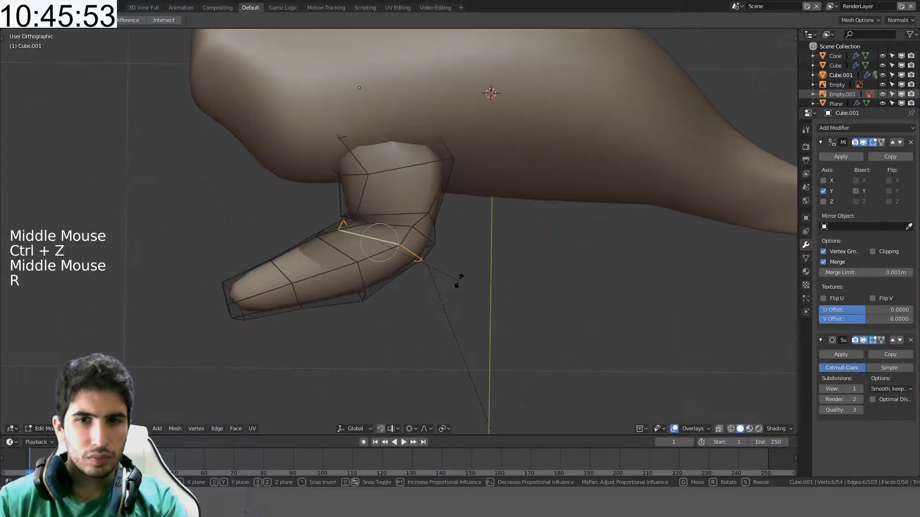
key("z")
right_click(455, 302)
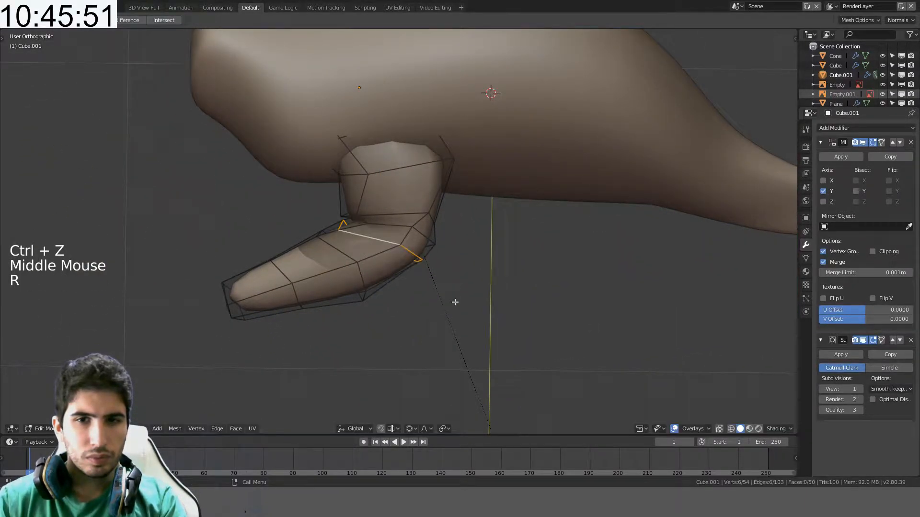
middle_click_drag(455, 303, 527, 265)
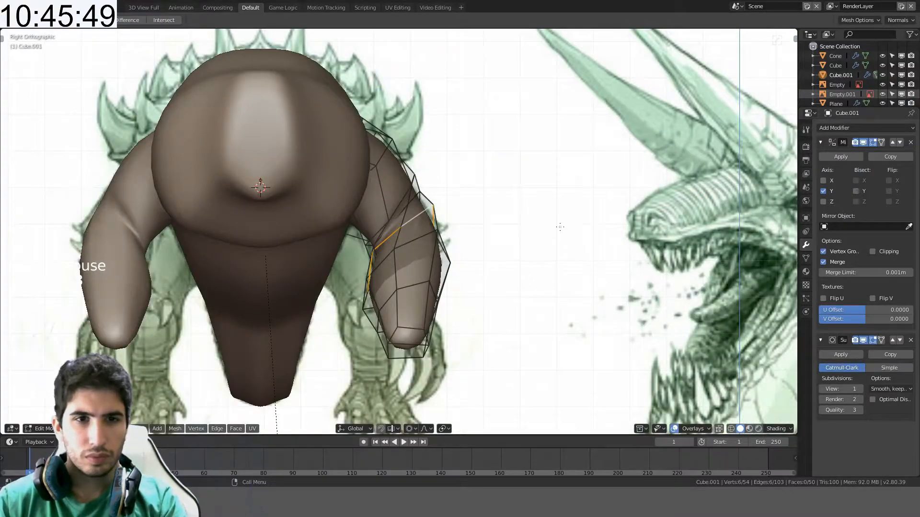
- Rotate the loop below the elbow by about -19.6° around the global Z axis
key("r")
key("z")
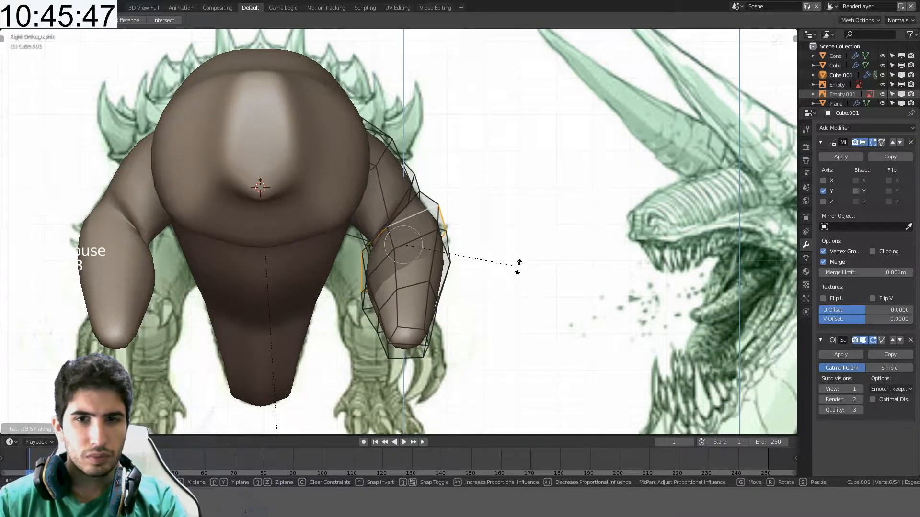
left_click(518, 267)
- Slide the single vertex at the back tip of the elbow along its edge, with proportional editing enabled
middle_click_drag(518, 267, 322, 304)
scroll(170, 397, "up", 3)
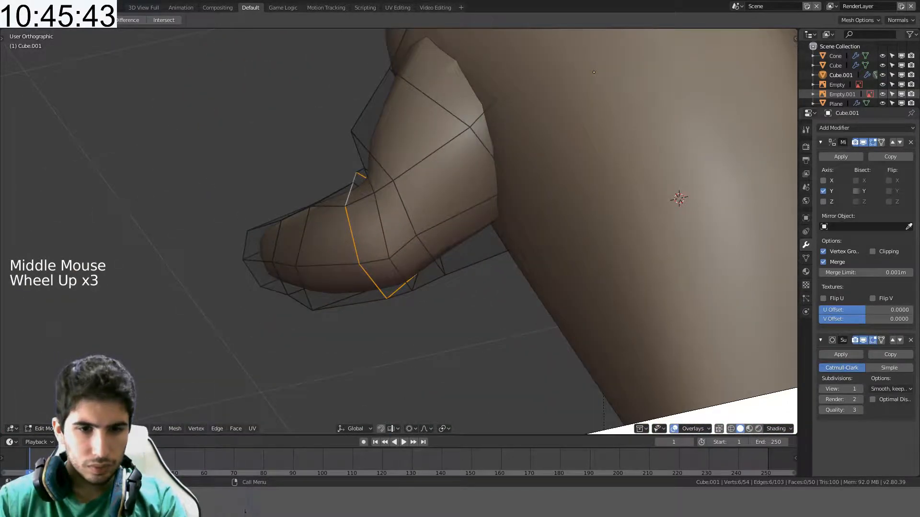
left_click(281, 328)
left_click(387, 299)
middle_click_drag(386, 299, 471, 311)
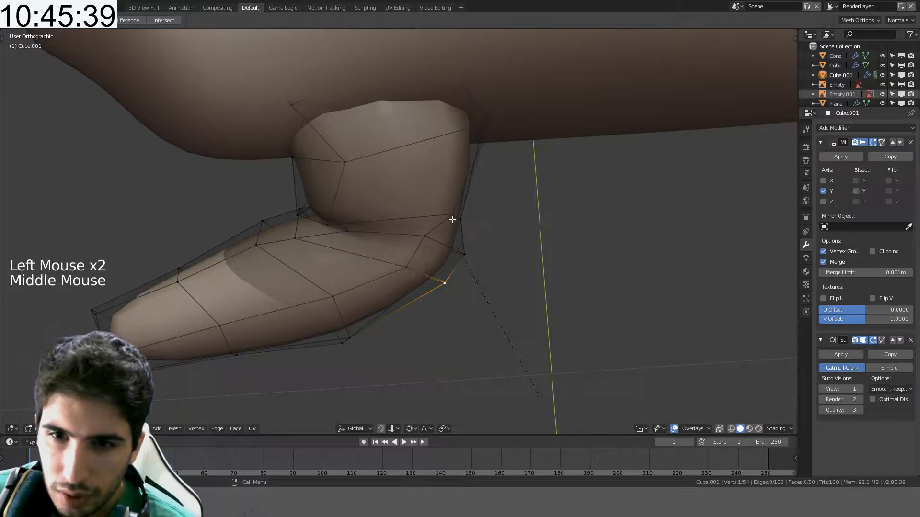
left_click(464, 254)
key("g")
key("g")
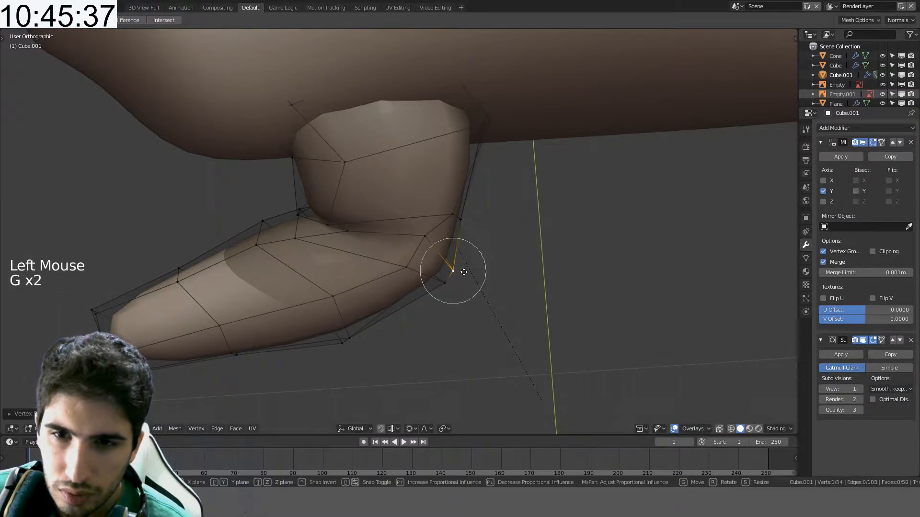
left_click(463, 272)
- Turn off proportional editing and move the two outer back elbow vertices in the top orthographic view to sharpen the elbow
key("KP_7")
key("alt+o")
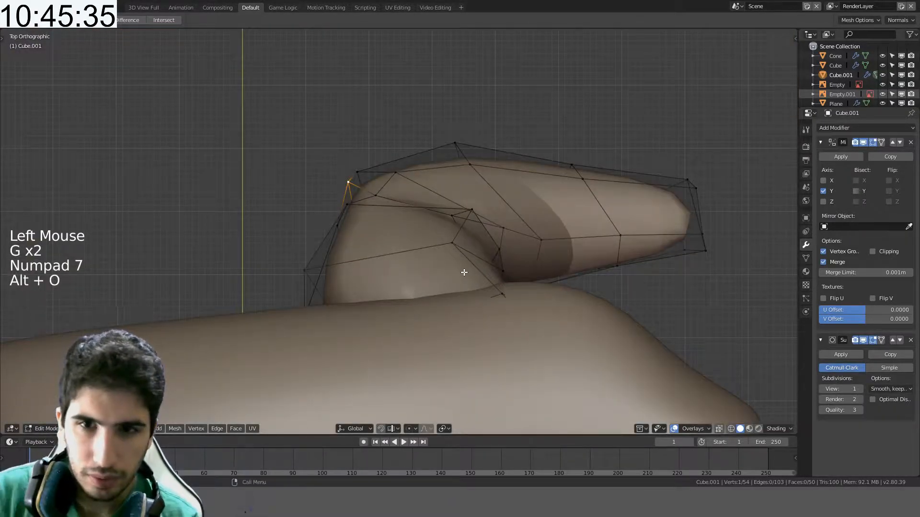
key("g")
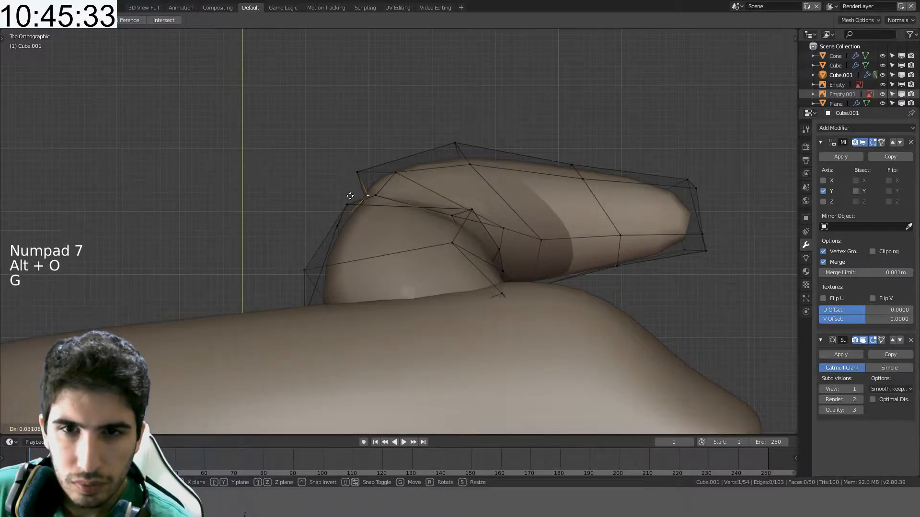
left_click(364, 172)
key("g")
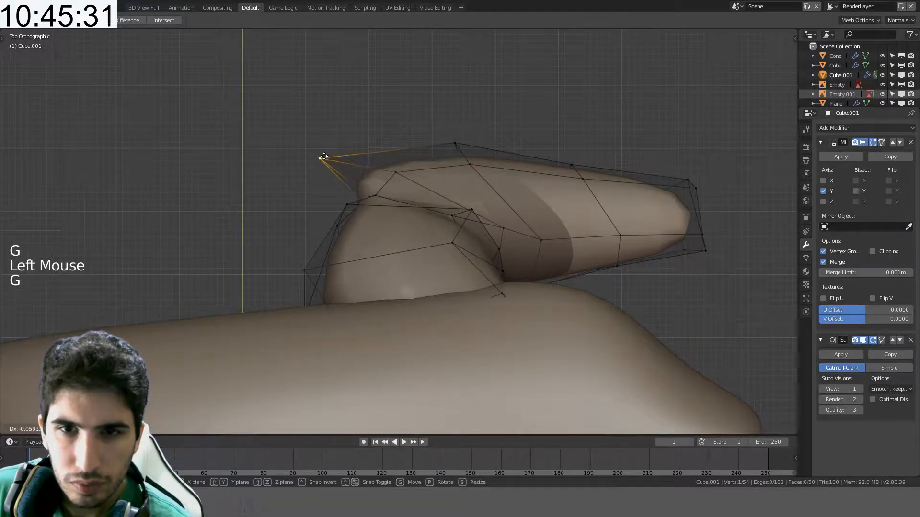
left_click(320, 158)
- Check the arm outside edit mode and slide another vertex near the elbow along its edge
middle_click_drag(563, 158, 365, 68)
middle_click_drag(510, 91, 470, 62)
key("Tab")
key("Tab")
middle_click_drag(457, 198, 518, 251)
left_click(427, 264)
key("g")
key("g")
left_click(494, 347)
key("g")
- Try scaling the lower forearm edge loop against the front reference in wireframe shading
key("z")
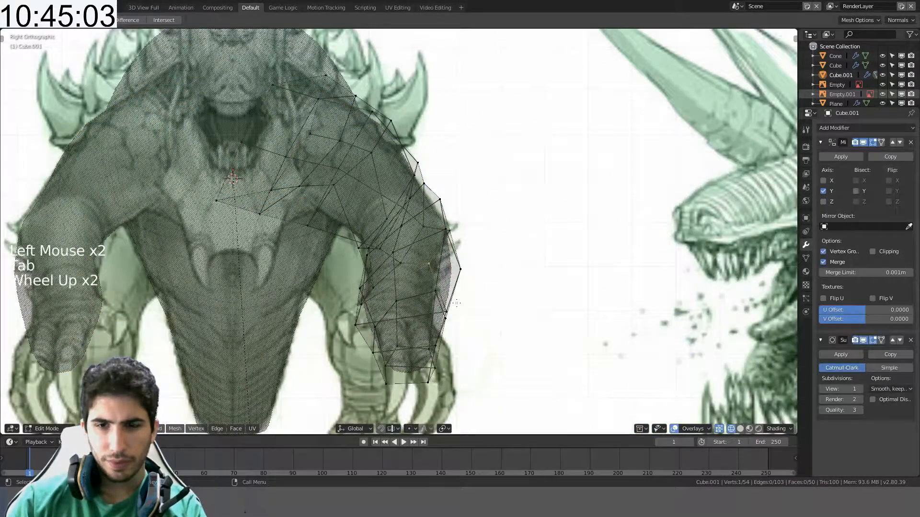
key("z")
left_click(448, 302, "alt")
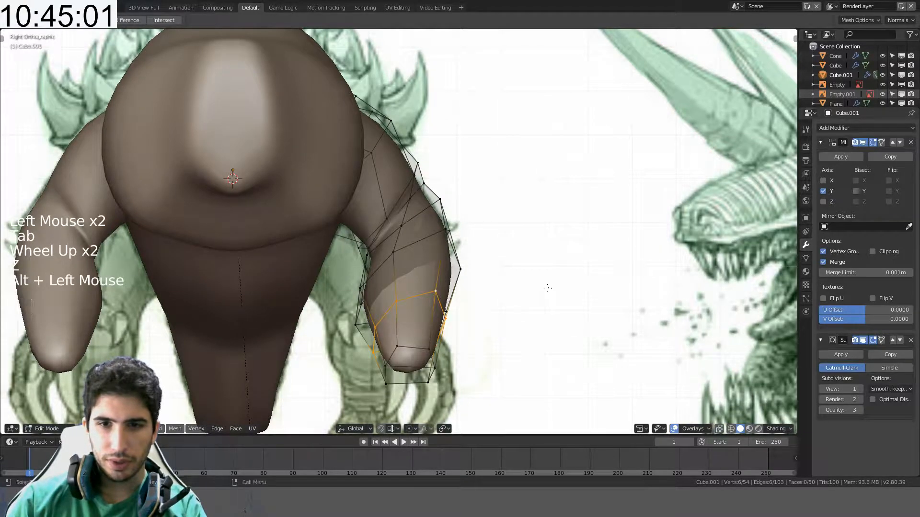
key("s")
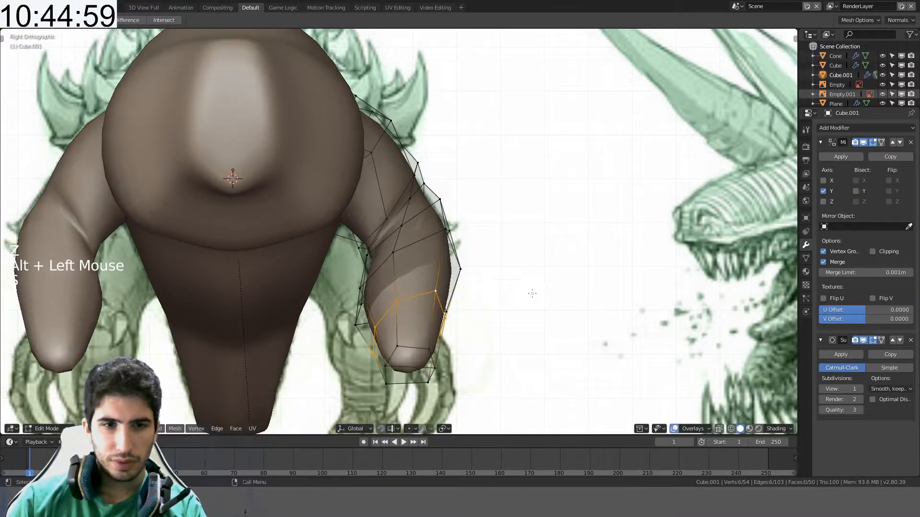
key("z")
left_click(550, 292)
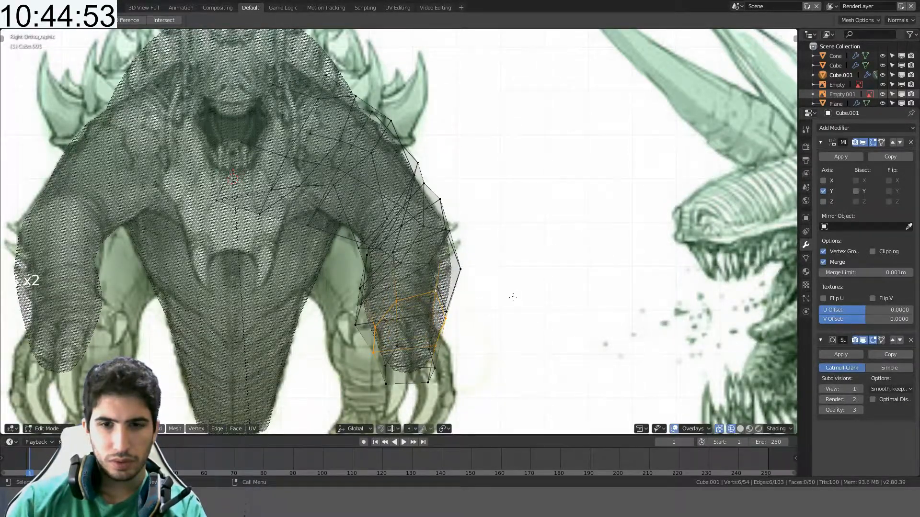
key("s")
right_click(499, 300)
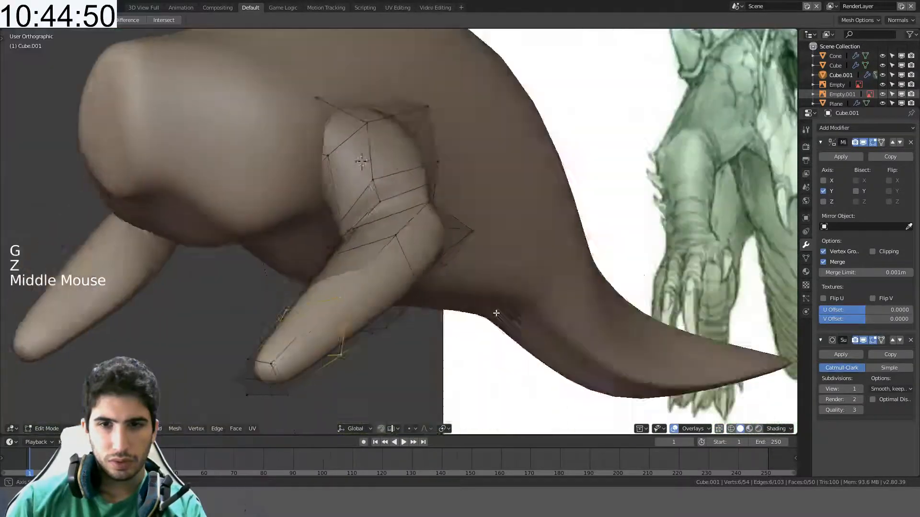
- Circle-select the vertices at the forearm's tip and delete the end-cap faces, leaving the arm open
scroll(441, 320, "down", 2)
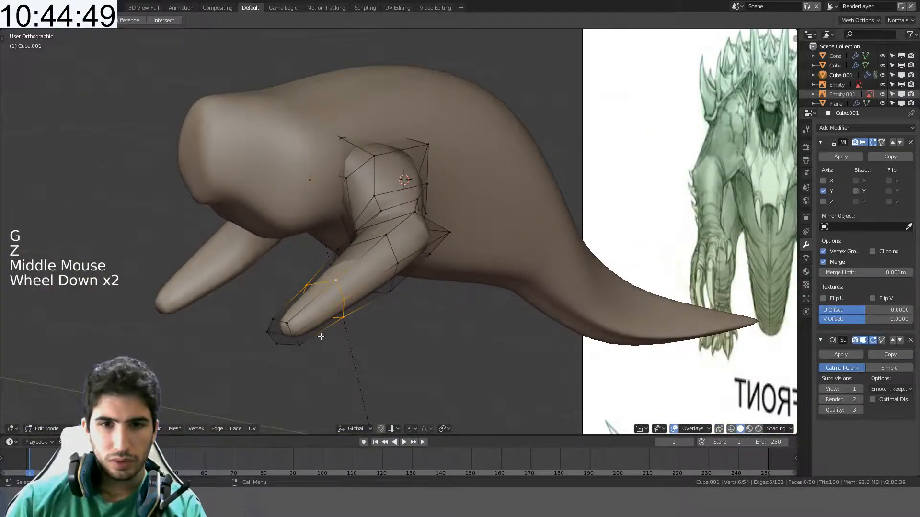
middle_click_drag(321, 337, 342, 324, "shift")
left_click(342, 323)
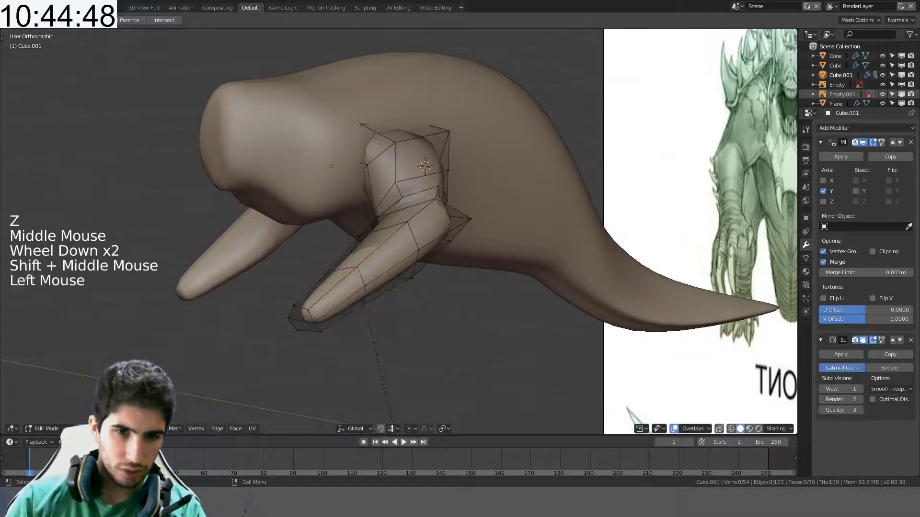
key("c")
left_click(301, 324)
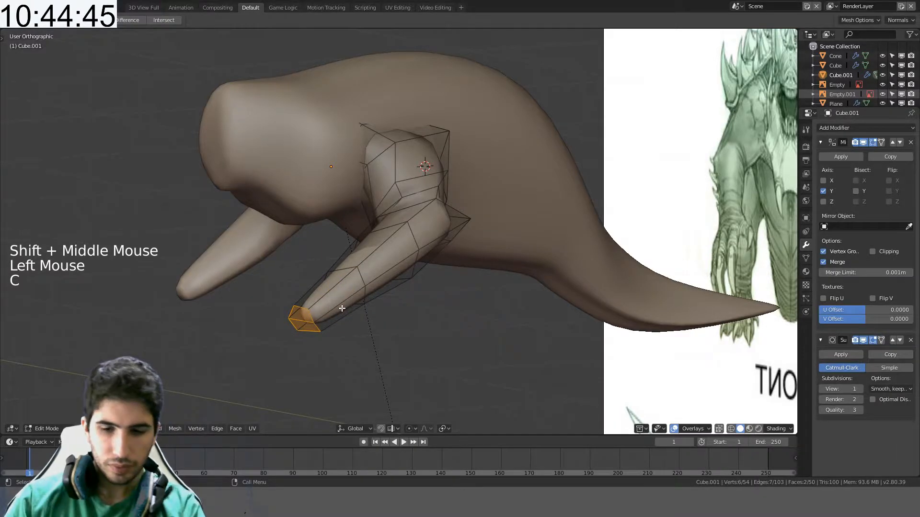
key("Delete")
left_click(342, 309)
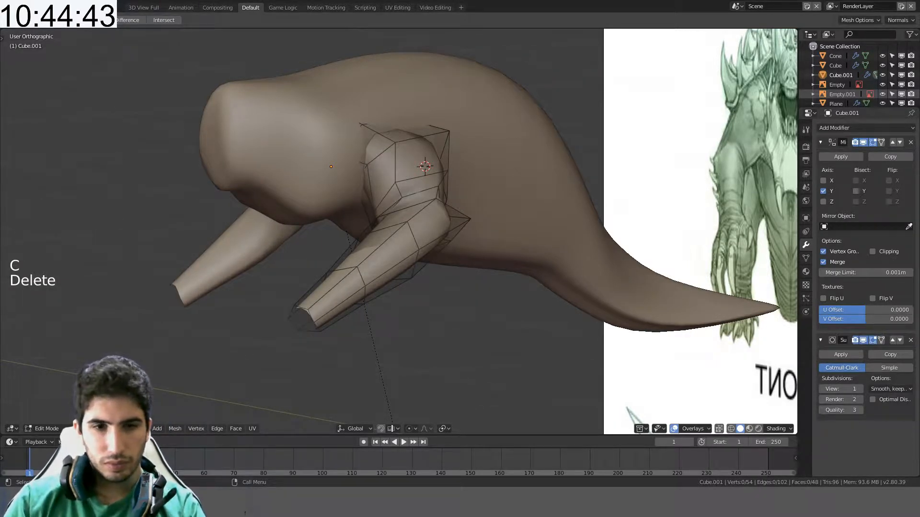
- Select the boundary edge loop at the forearm's open end and slide it up the arm by about 0.66
left_click(279, 324, "alt")
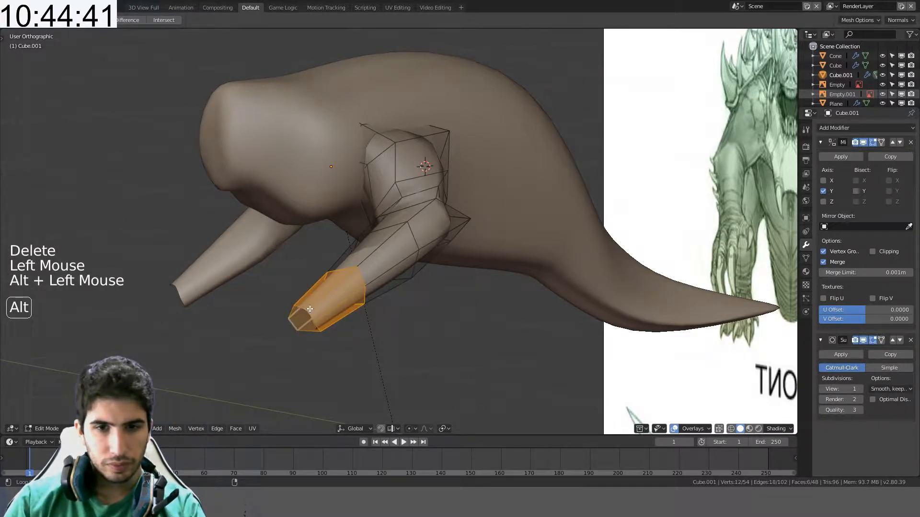
left_click(279, 324, "alt")
left_click(279, 324)
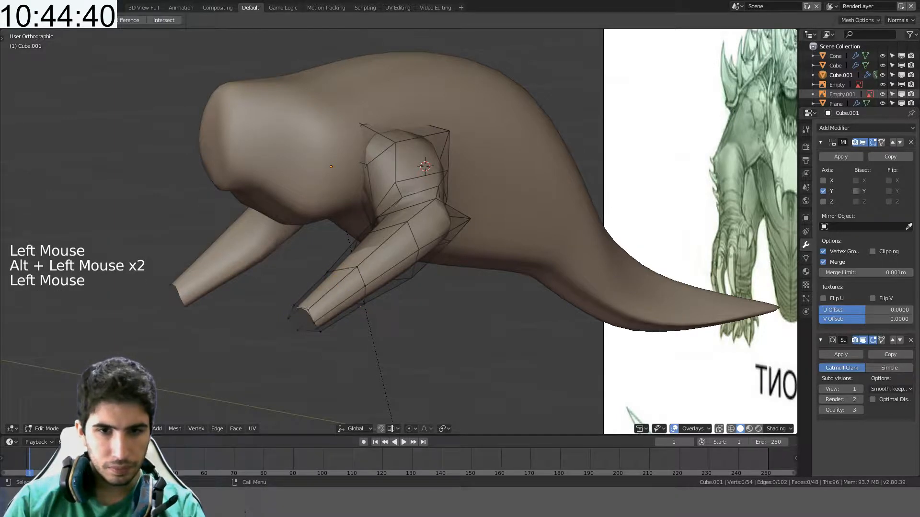
left_click(315, 318, "alt")
key("g")
key("g")
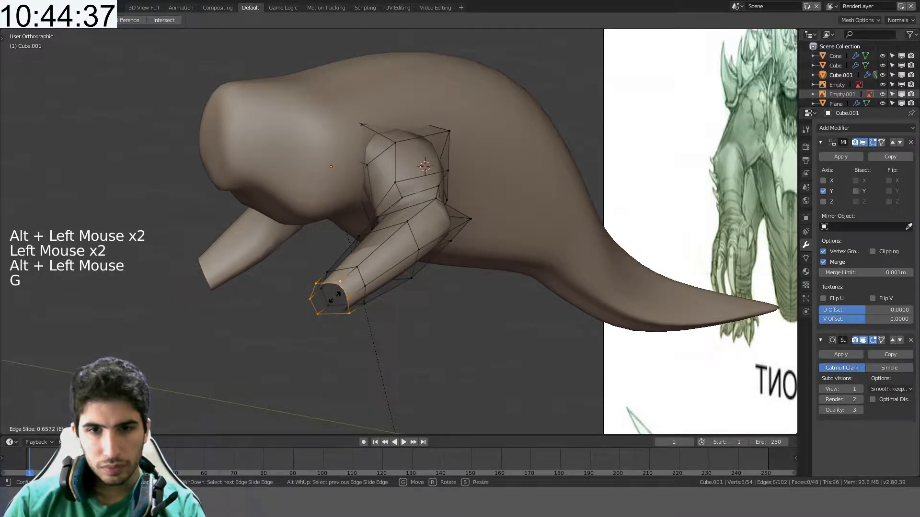
left_click(335, 297)
- Scale the open-end loop of the forearm down to about 0.72
middle_click_drag(334, 297, 452, 288)
key("s")
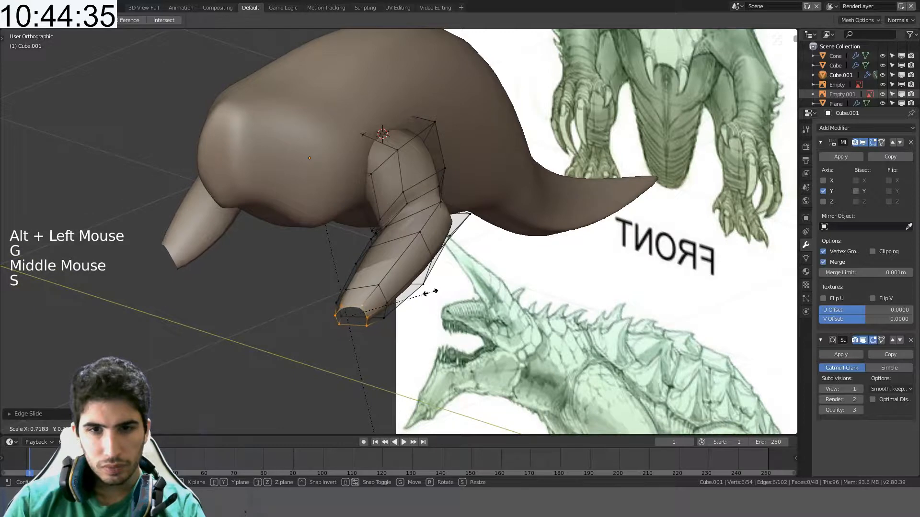
left_click(426, 292)
- Slide the edge loop just above the forearm's open end upward and scale it down in the right orthographic view
key("KP_3")
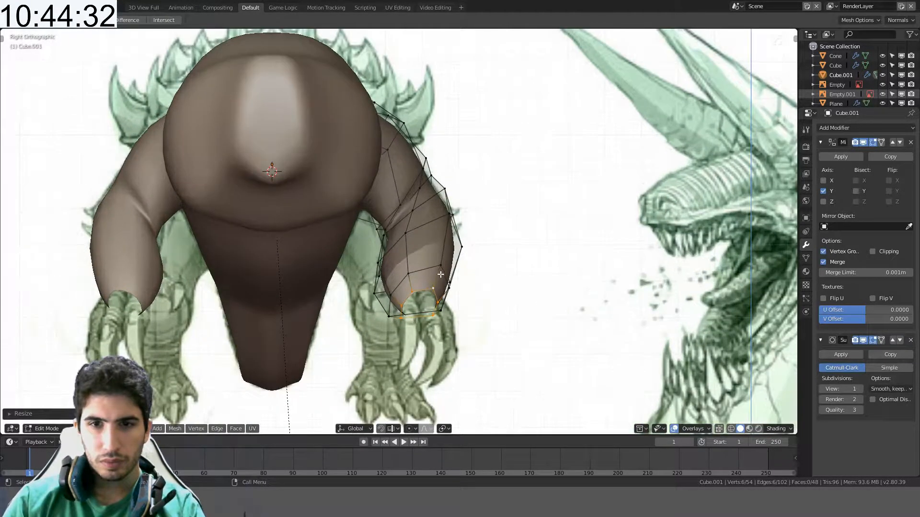
left_click(436, 268, "alt")
key("s")
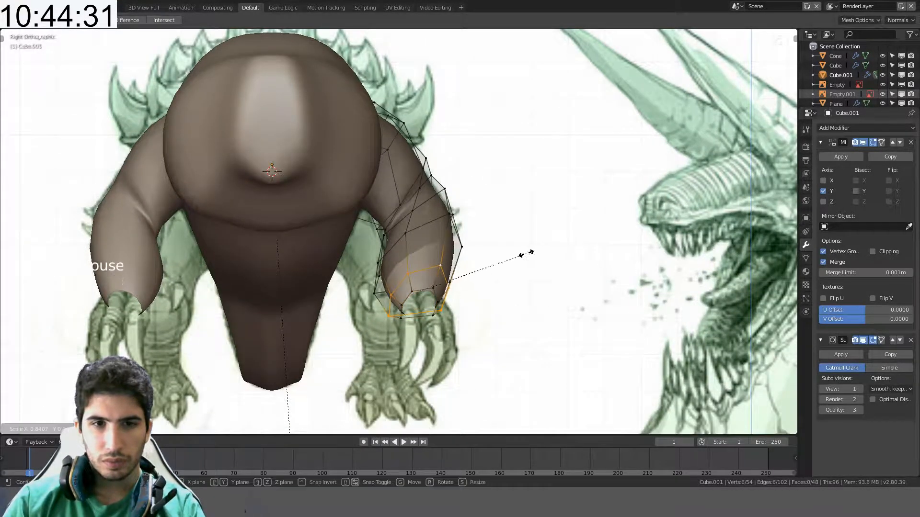
right_click(499, 257)
key("g")
key("g")
left_click(499, 244)
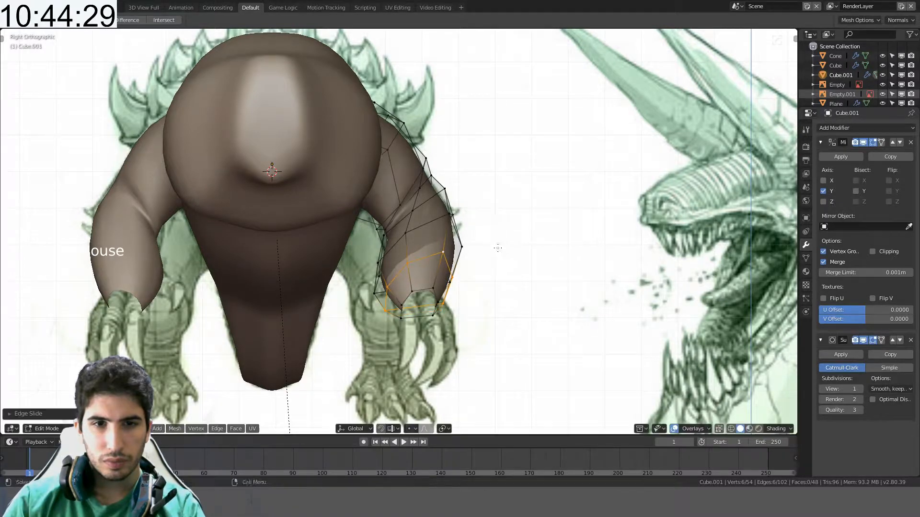
key("s")
left_click(483, 249)
- Narrow the mid-forearm edge loop along the global Y axis to match the reference, checking it in wireframe shading
key("z")
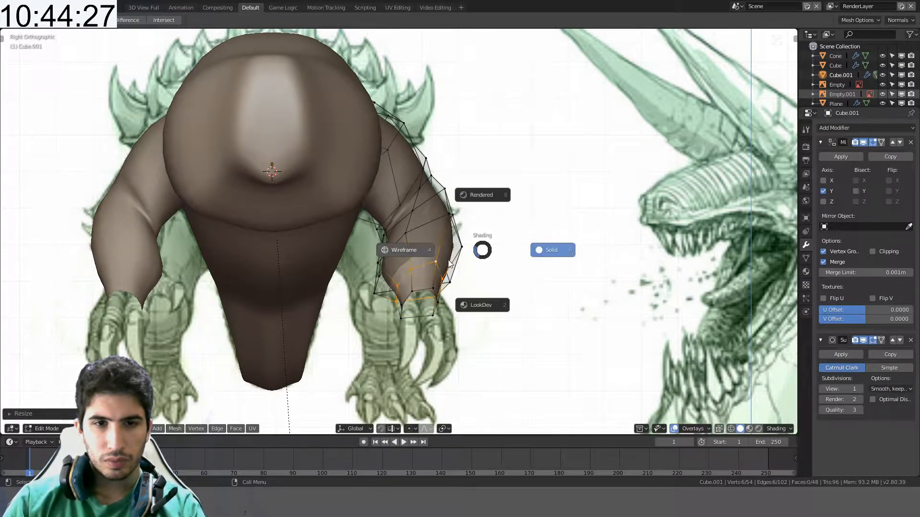
left_click(447, 261)
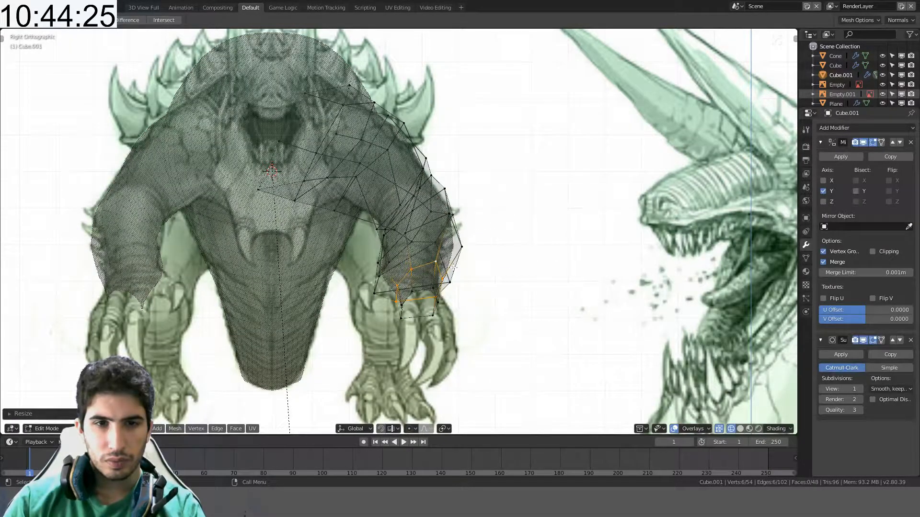
left_click(432, 242, "alt")
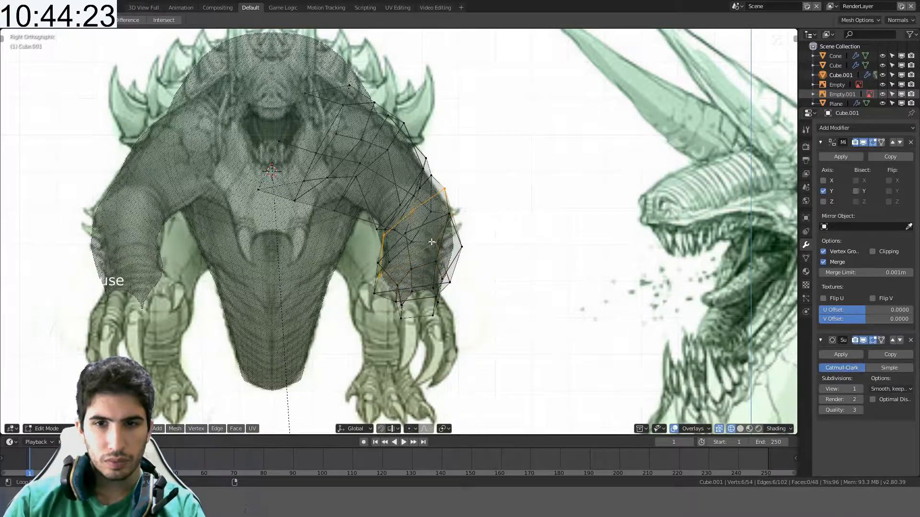
left_click(457, 242, "alt")
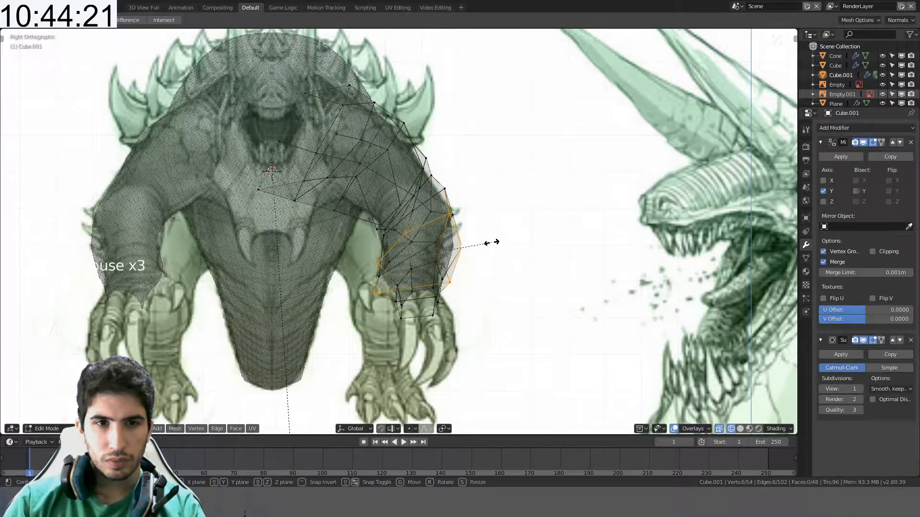
key("s")
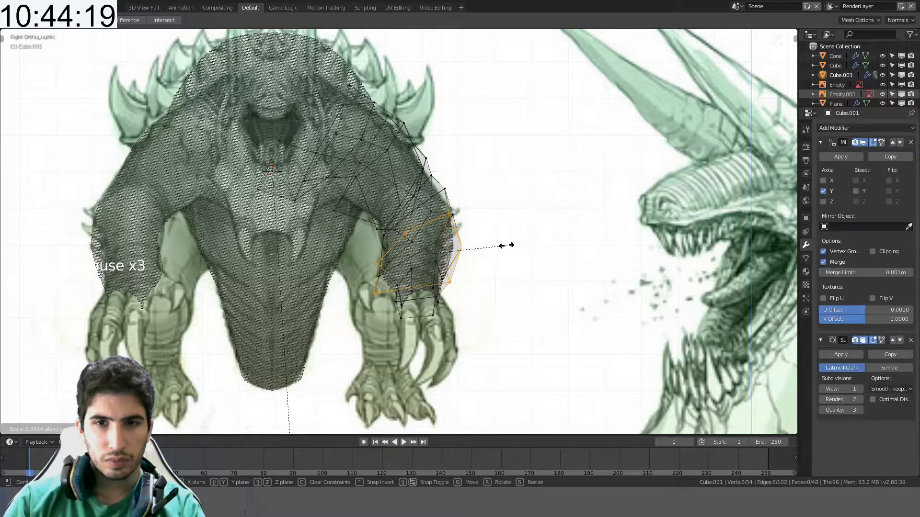
key("y")
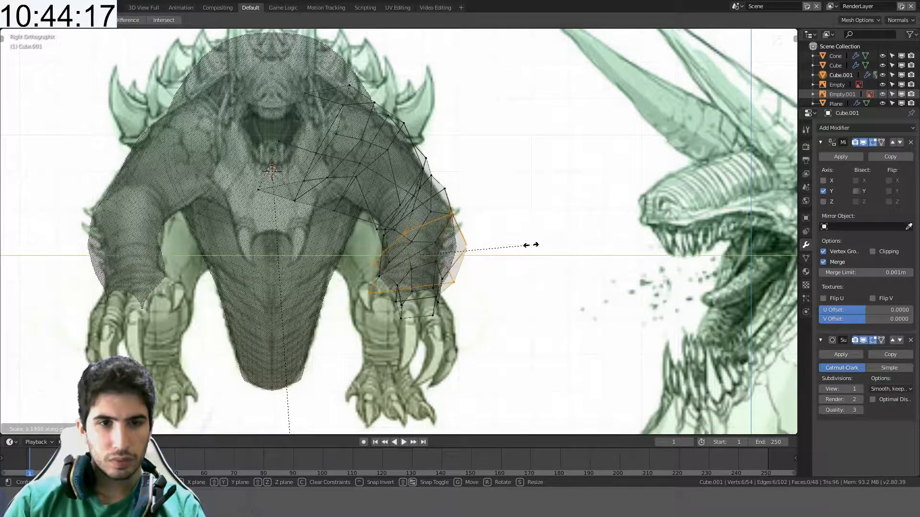
left_click(490, 252)
key("z")
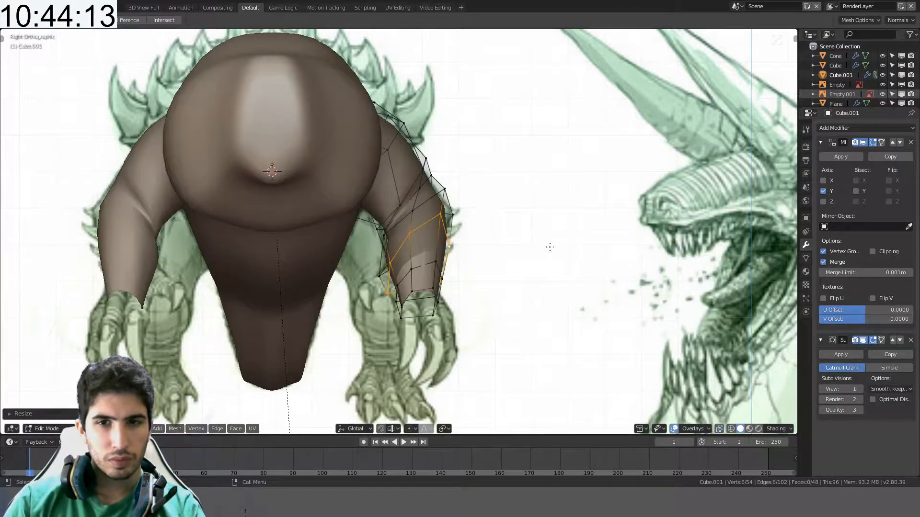
- Move the mid-forearm loop about 0.013 m along the Y axis in the top orthographic view and leave edit mode
mouse_move(489, 252)
middle_mouse_down()
mouse_move(429, 308)
mouse_move(513, 320)
middle_mouse_up()
key("Tab")
key("Tab")
key("KP_7")
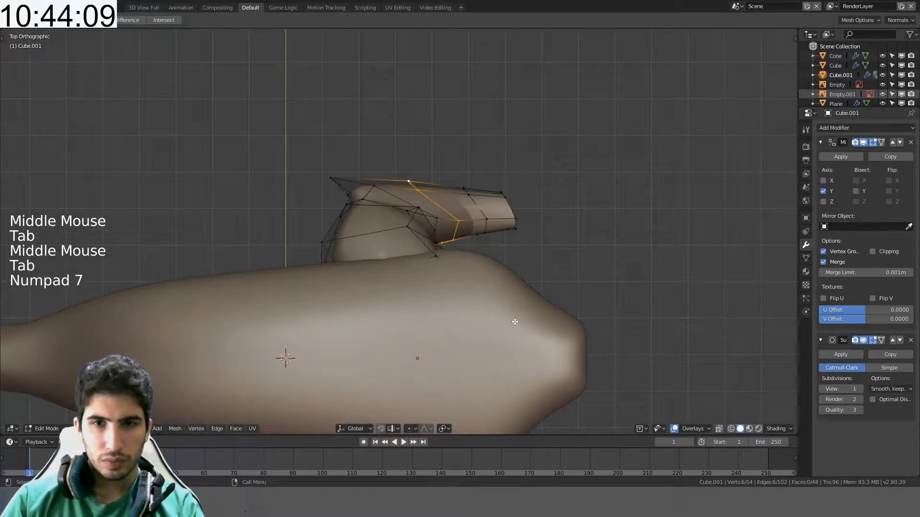
key("g")
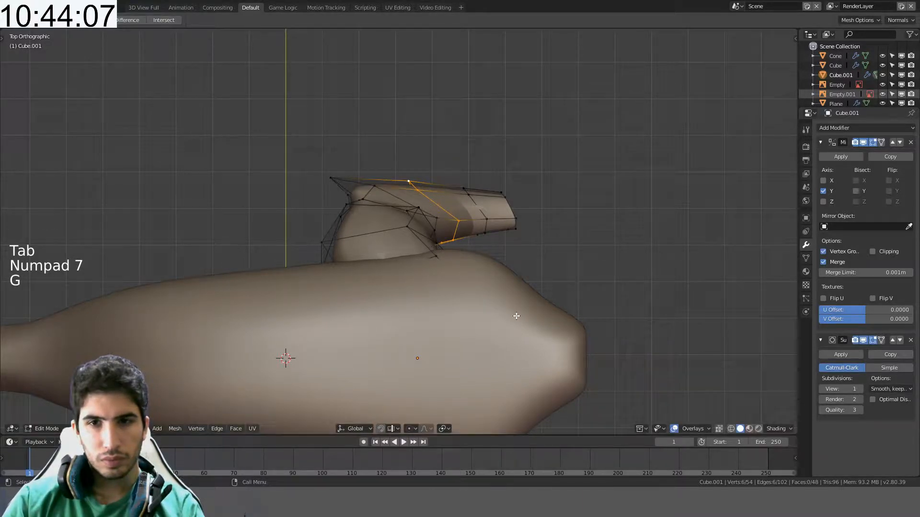
key("g")
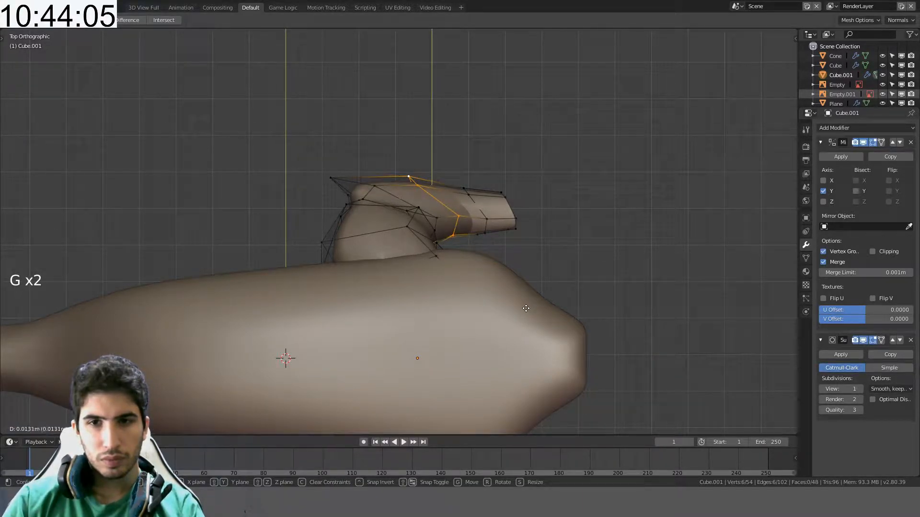
key("Tab")
- Select the creature's body and rotate it about the vertical axis so its side profile faces the right orthographic view
middle_click_drag(527, 308, 452, 203)
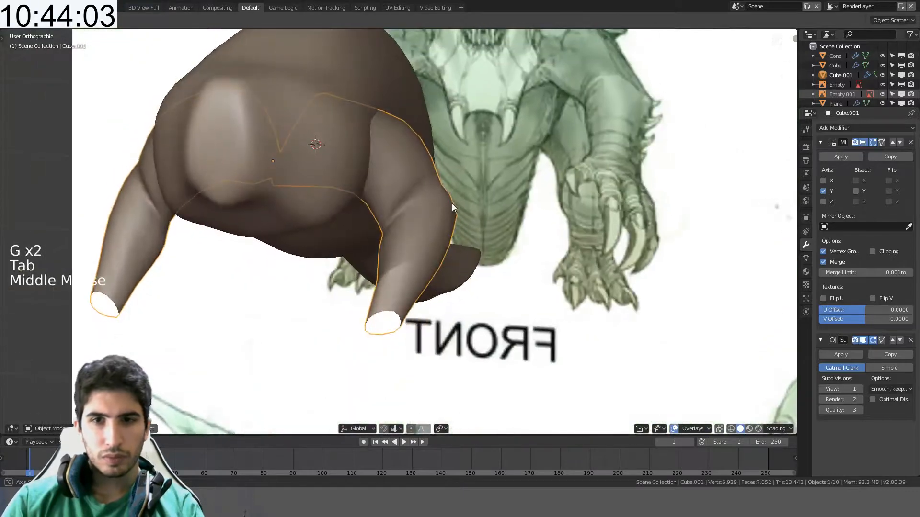
key("a")
scroll(395, 155, "down", 4)
left_click(381, 145)
key("r")
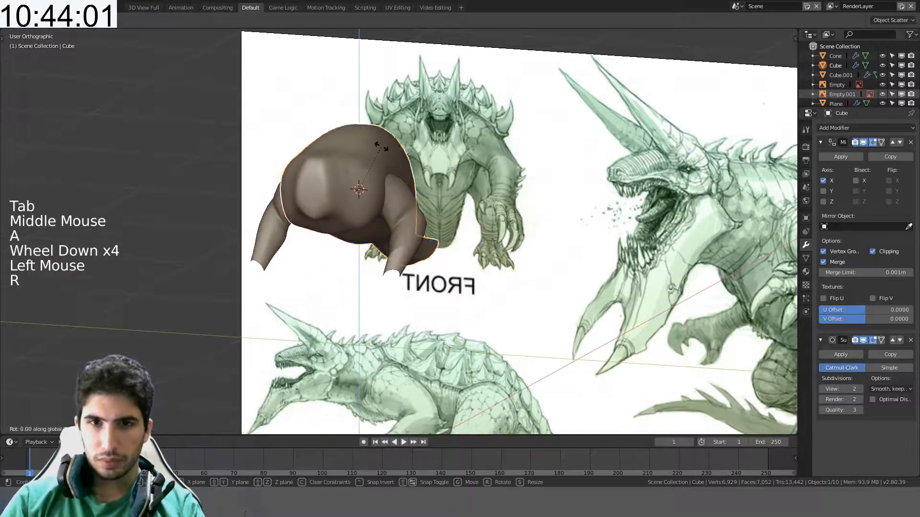
left_click(381, 146)
key("KP_3")
scroll(402, 145, "down", 2)
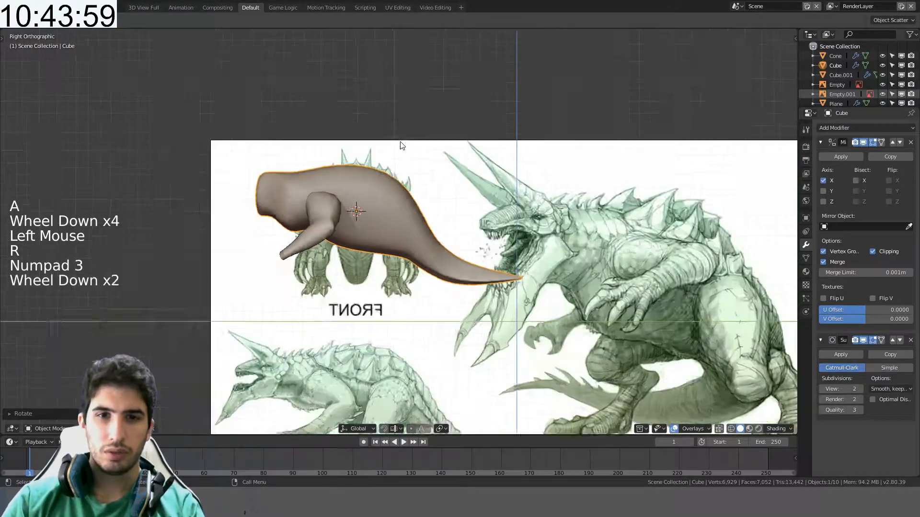
- Move the body 1.5 m down along Z, and shift it along Y onto the side-view drawing
scroll(402, 145, "down", 1)
key("g")
key("ctrl")
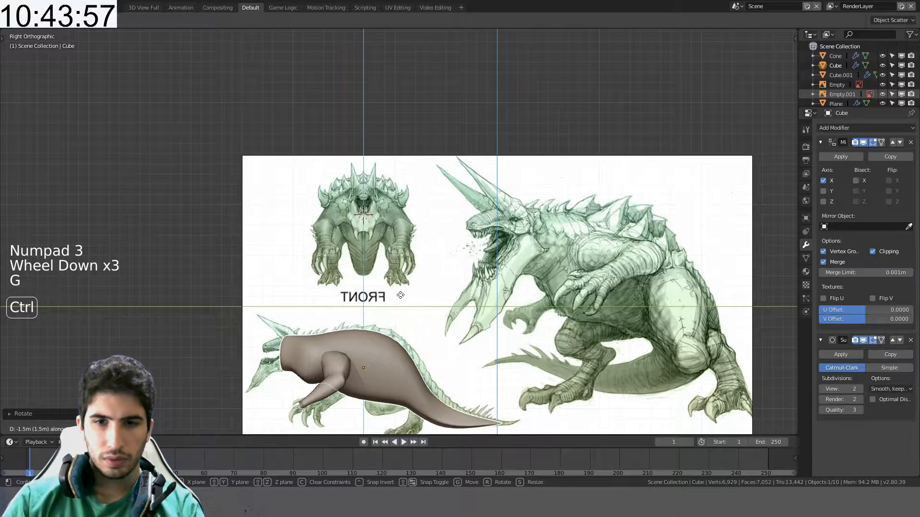
left_click(401, 295, "ctrl")
middle_click_drag(435, 331, 443, 277, "shift")
scroll(442, 267, "up", 2)
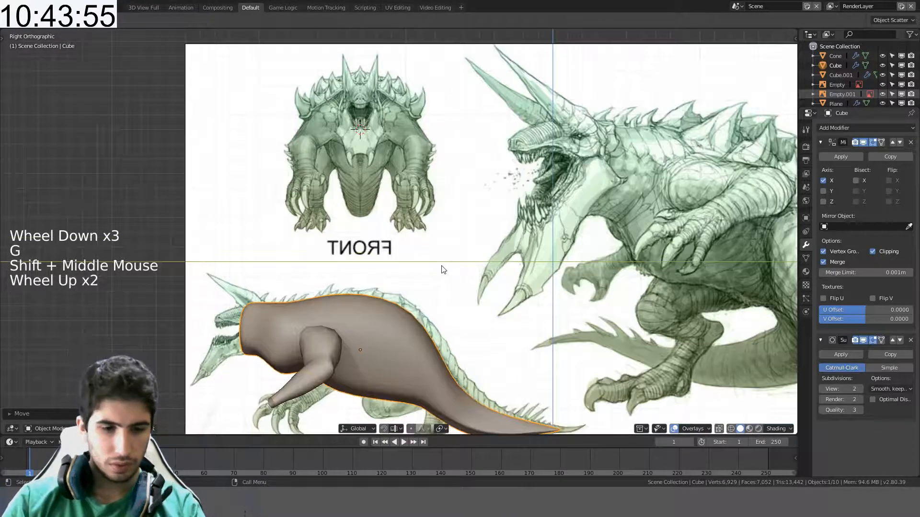
key("g")
key("ctrl")
left_click(456, 270)
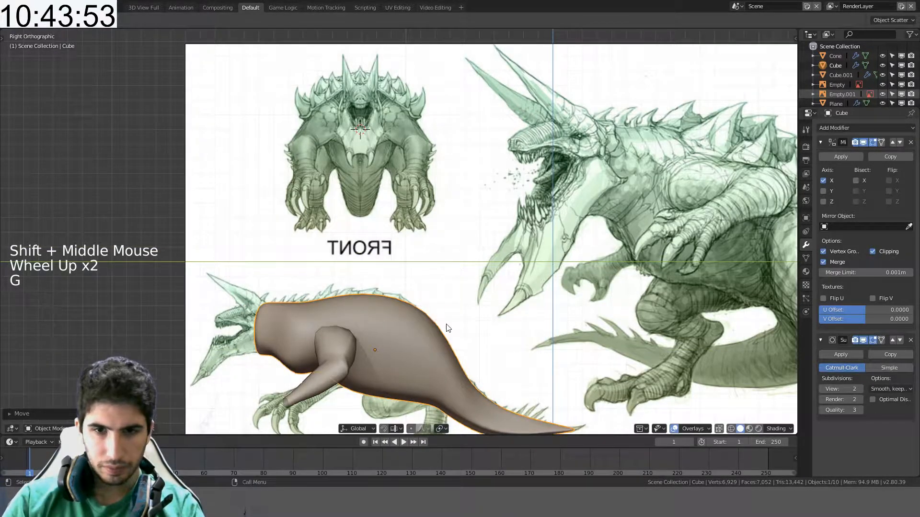
- Compare the body with the side drawing in wireframe shading and hide it, leaving the arm over the reference
middle_click_drag(456, 270, 485, 164, "shift")
scroll(419, 144, "up", 2)
middle_click_drag(419, 144, 435, 211, "shift")
scroll(383, 230, "up", 3)
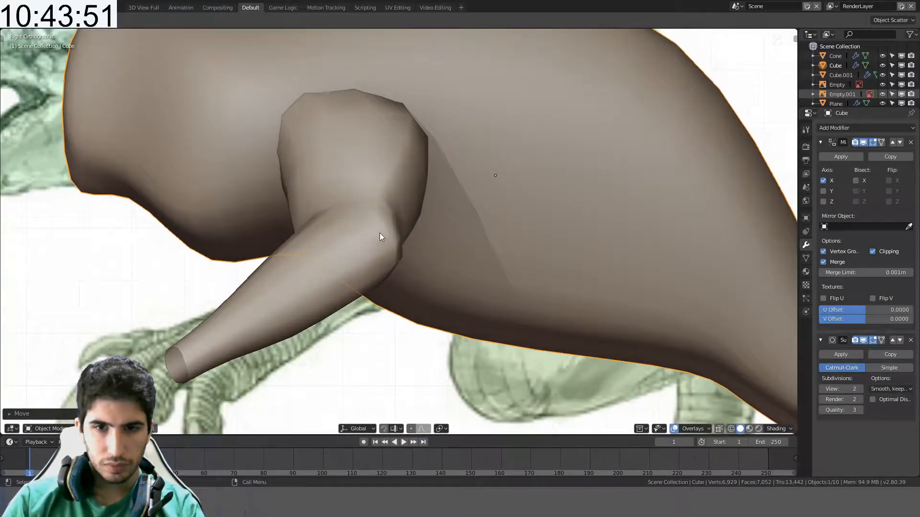
key("z")
left_click(343, 235)
scroll(476, 204, "down", 4)
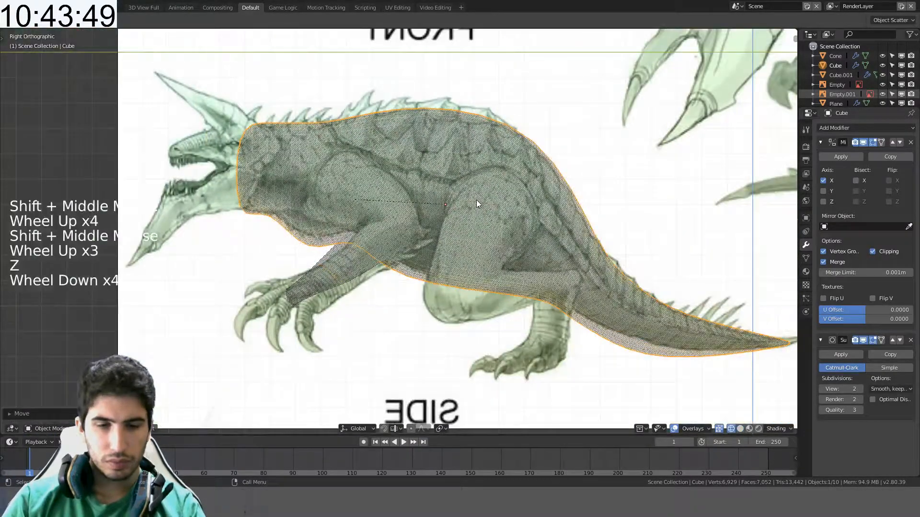
key("h")
scroll(405, 232, "up", 3)
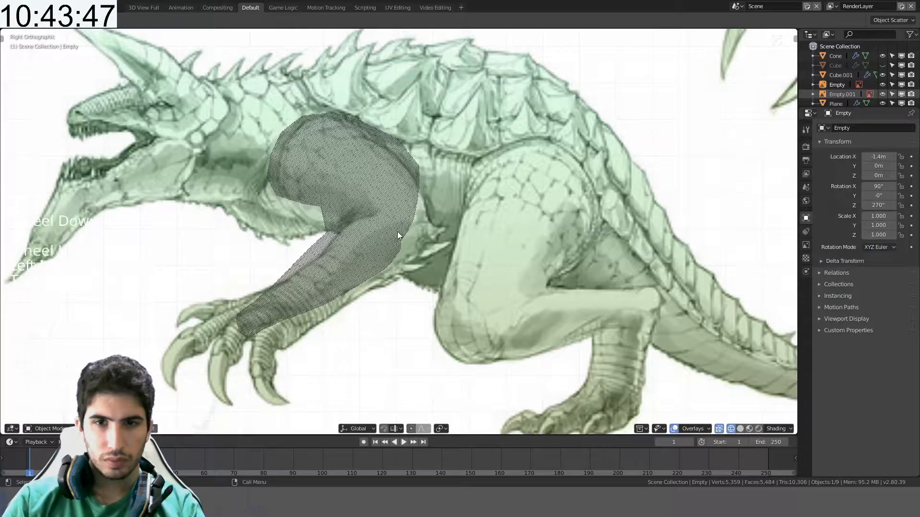
- Select the arm mesh and open it for editing with its upper-arm edge loop selected
left_click(398, 234)
key("Tab")
key("Tab")
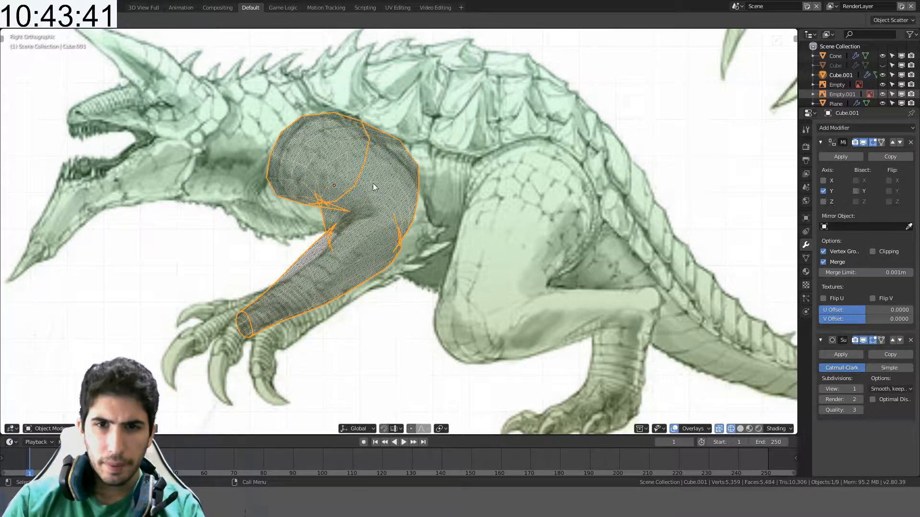
key("Tab")
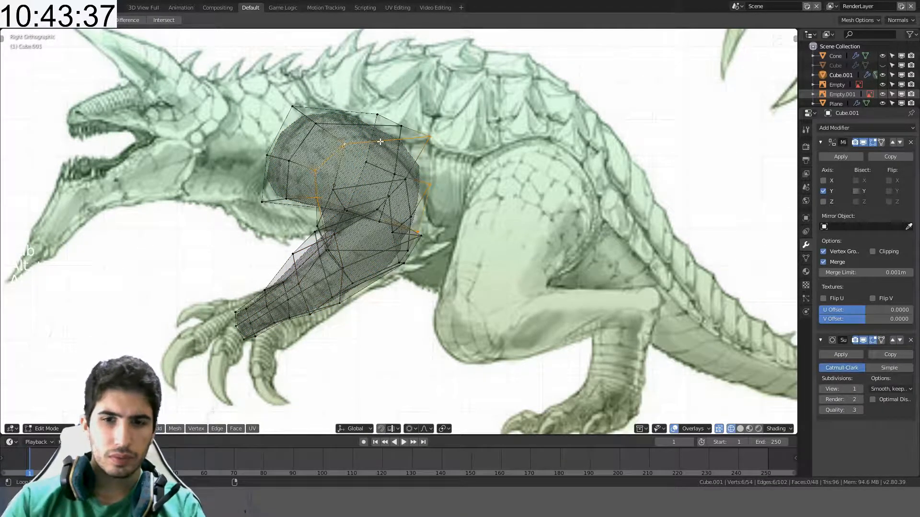
key("g")
key("z")
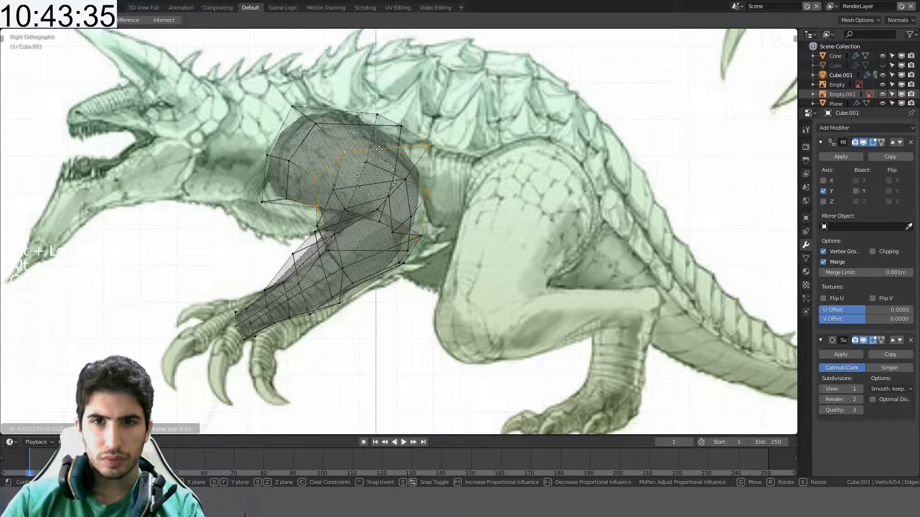
scroll(379, 149, "down", 6)
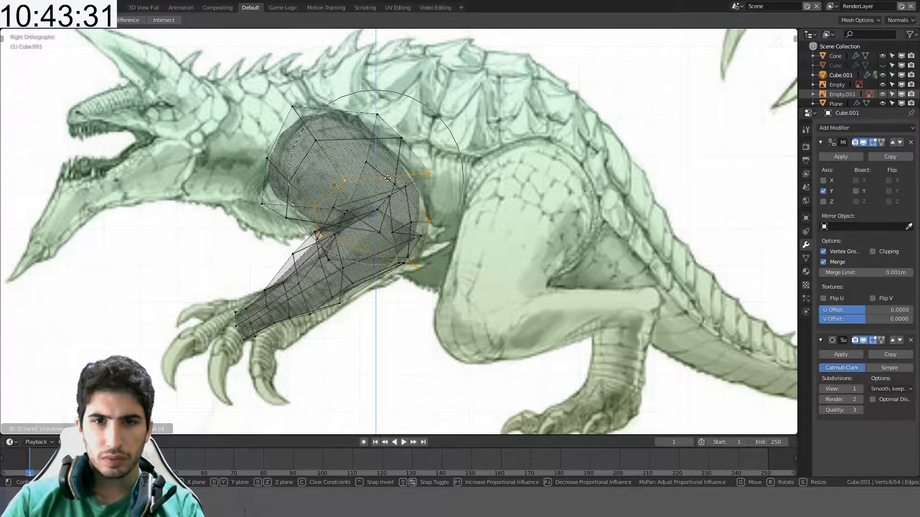
right_click(388, 173)
- Lower the upper-arm edge loop about 0.058 m along Z in solid shading, with a proportional size of 0.12
middle_click_drag(416, 178, 425, 180)
key("z")
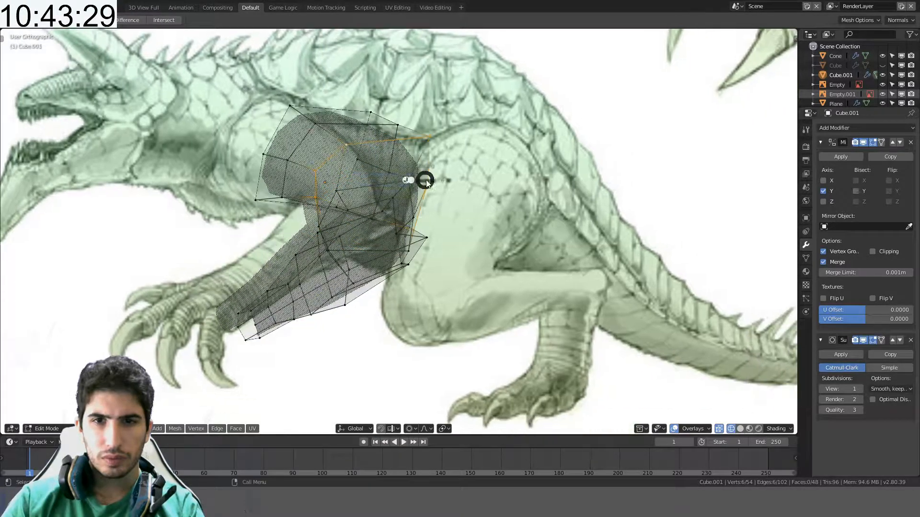
mouse_move(339, 187)
middle_mouse_down()
mouse_move(354, 222)
mouse_move(391, 221)
mouse_move(462, 191)
middle_mouse_up()
key("Tab")
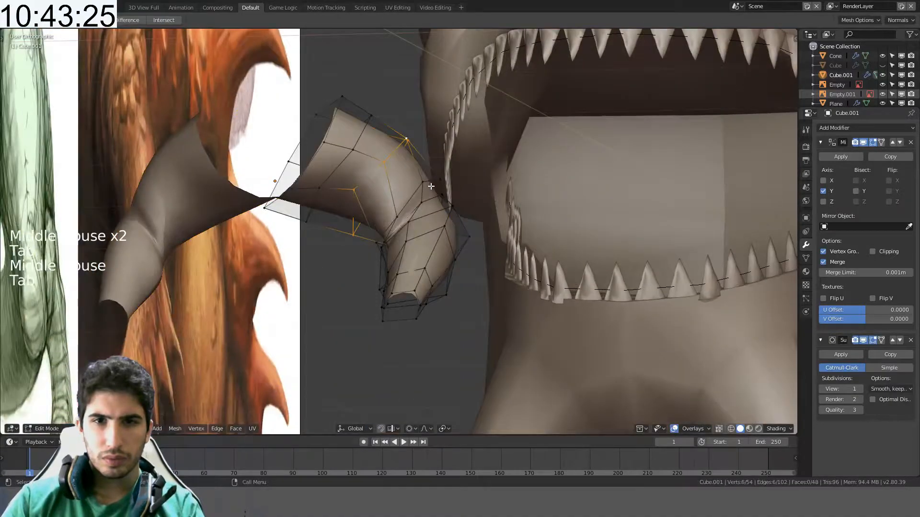
key("g")
scroll(412, 211, "up", 7)
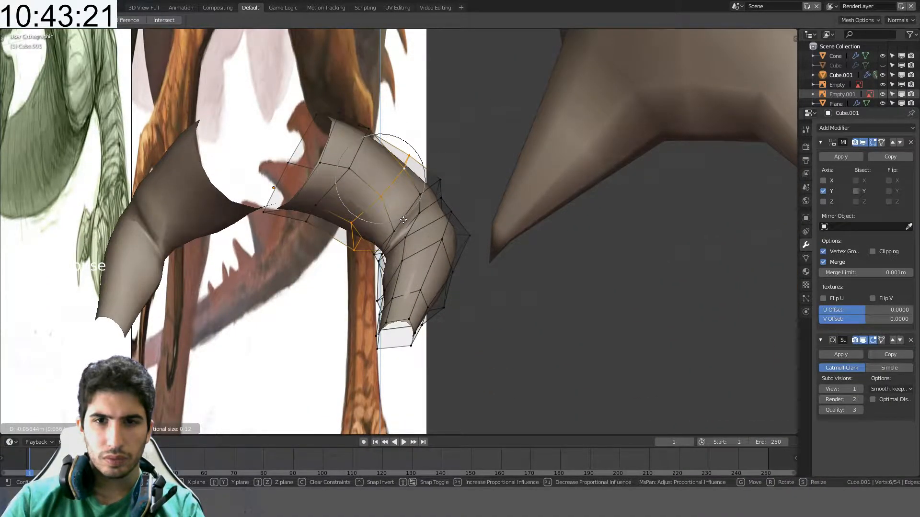
left_click(403, 219)
- Scale the upper-arm edge loop, reposition it in the bottom orthographic view, and check the arm's smoothed shape
middle_click_drag(403, 219, 455, 136)
key("Tab")
key("Tab")
key("s")
left_click(451, 124)
key("ctrl+KP_7")
key("g")
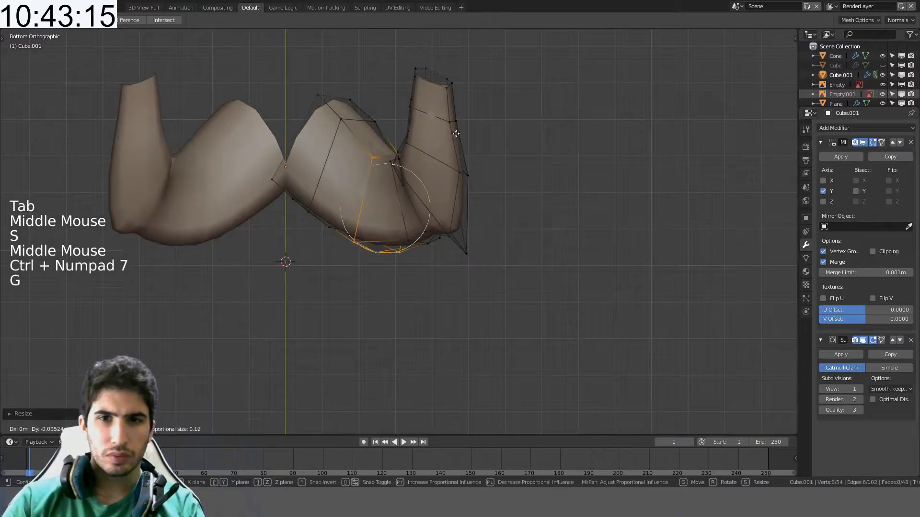
left_click(461, 126)
middle_click_drag(460, 125, 427, 147)
key("Tab")
key("Tab")
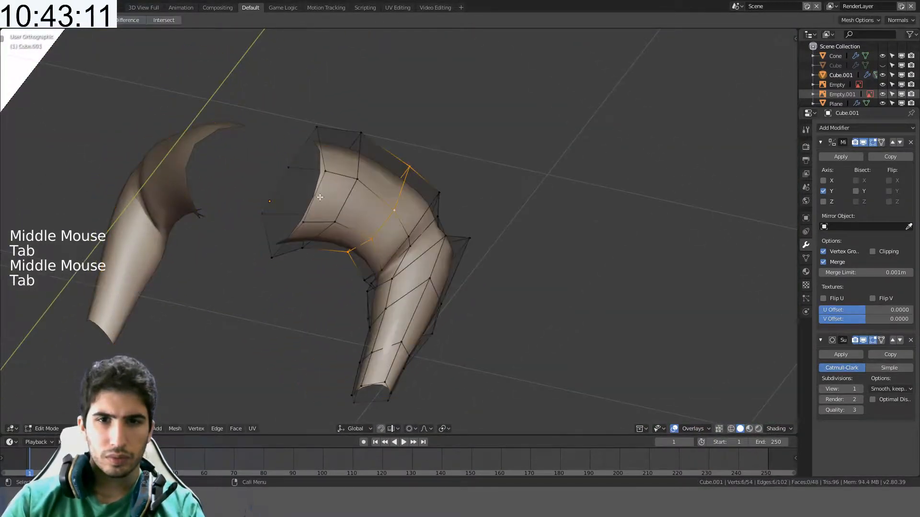
- Scale down the open edge loop at the shoulder end of the arm with a proportional size of 0.12
key("a")
left_click(302, 149, "alt")
key("s")
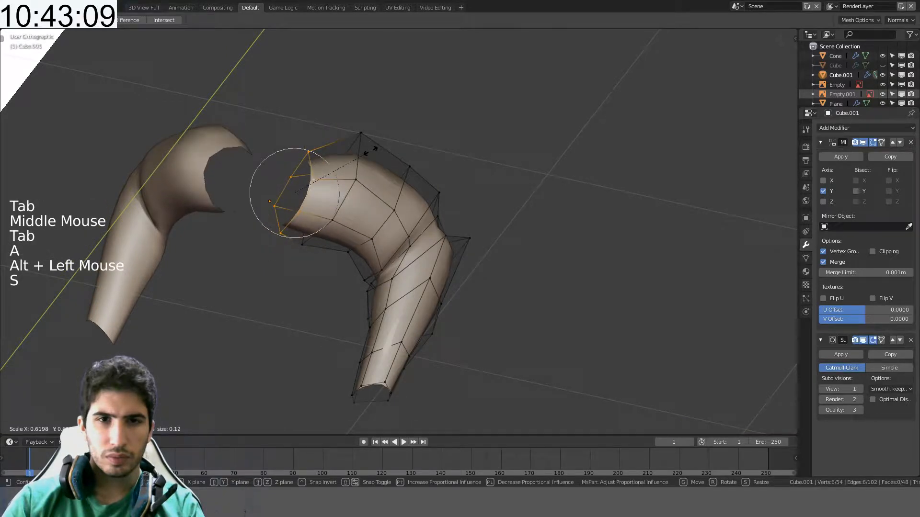
left_click(376, 149)
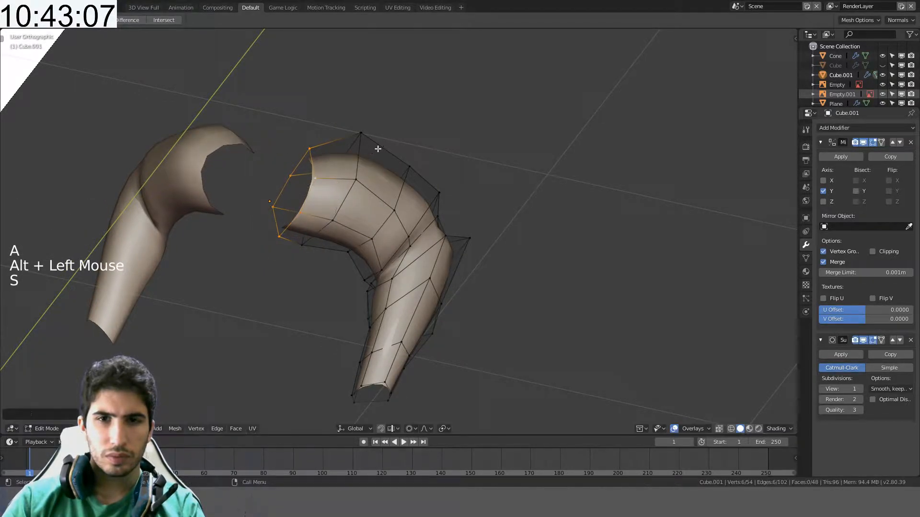
middle_click_drag(377, 149, 506, 196)
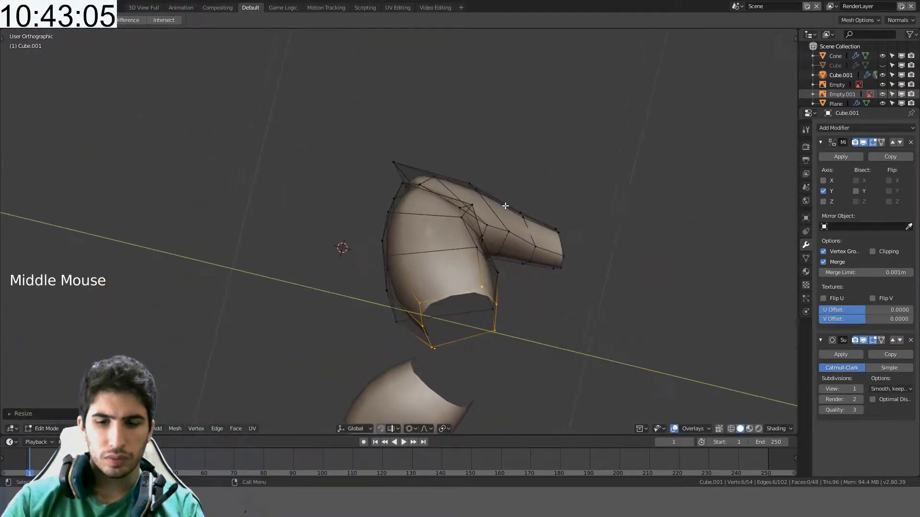
- Try repositioning the shoulder opening loop in the top orthographic view, check it from the right side, and undo the move
key("KP_7")
key("g")
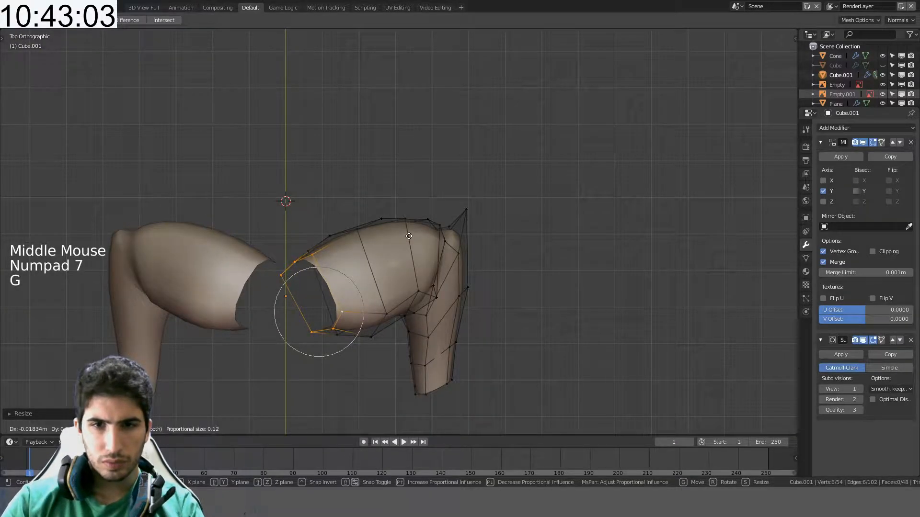
left_click(409, 233)
mouse_move(408, 233)
middle_mouse_down()
mouse_move(431, 192)
mouse_move(424, 180)
mouse_move(420, 247)
middle_mouse_up()
key("Tab")
scroll(424, 180, "up", 1)
key("KP_3")
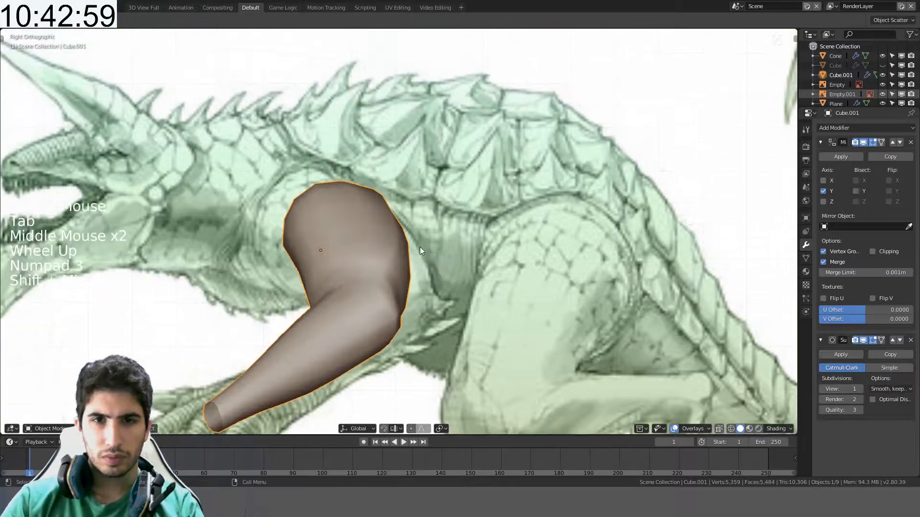
key("ctrl+z")
- Scale up the shoulder opening loop in the right orthographic view and enlarge the adjacent upper-arm loop
key("s")
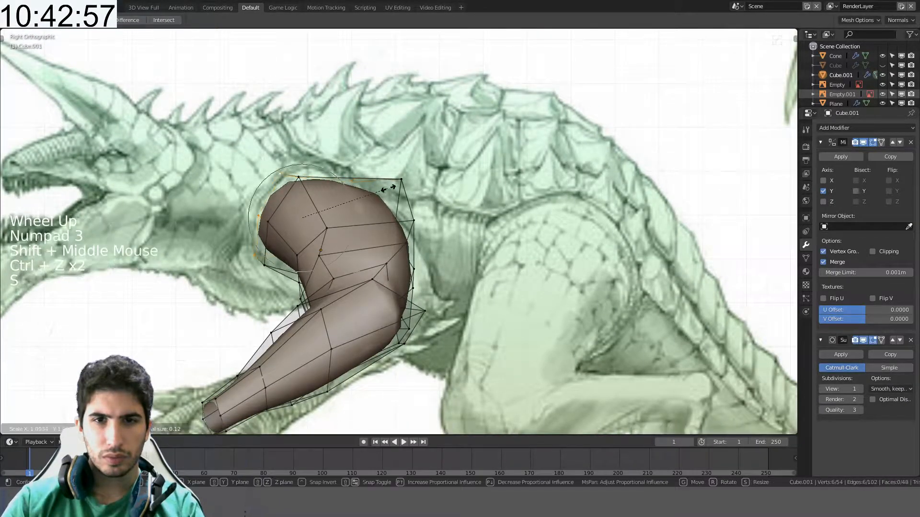
left_click(409, 180)
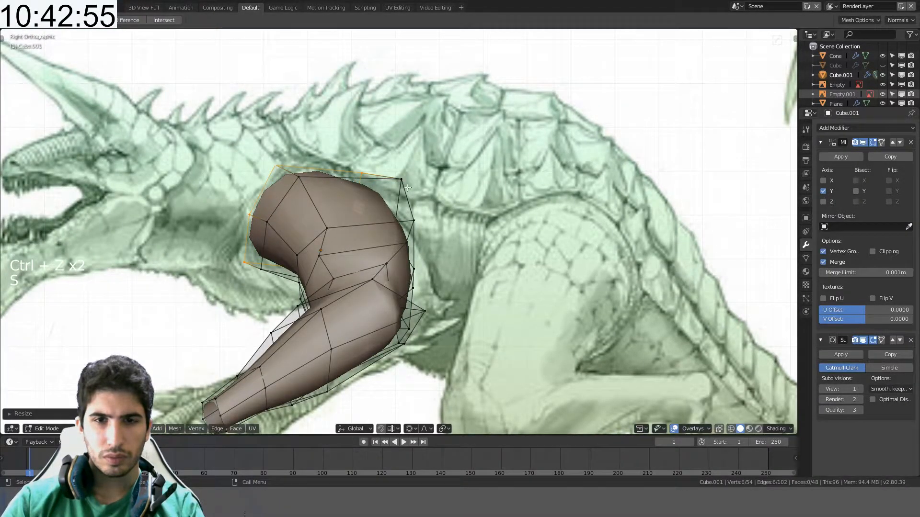
middle_click_drag(410, 180, 386, 222)
left_click(391, 163, "alt")
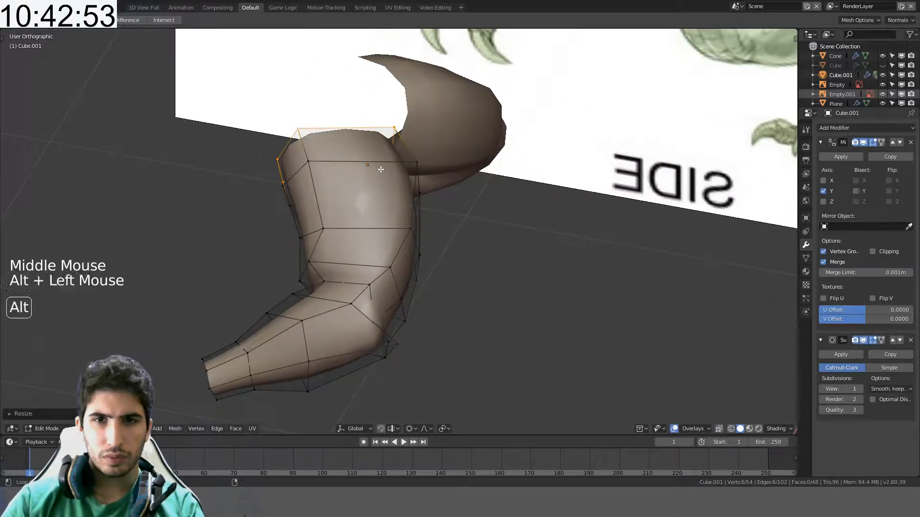
key("s")
left_click(404, 175)
- Enlarge the middle upper-arm loop, slide it along the arm toward the shoulder, and scale it back to about 0.94
left_click(415, 228, "alt")
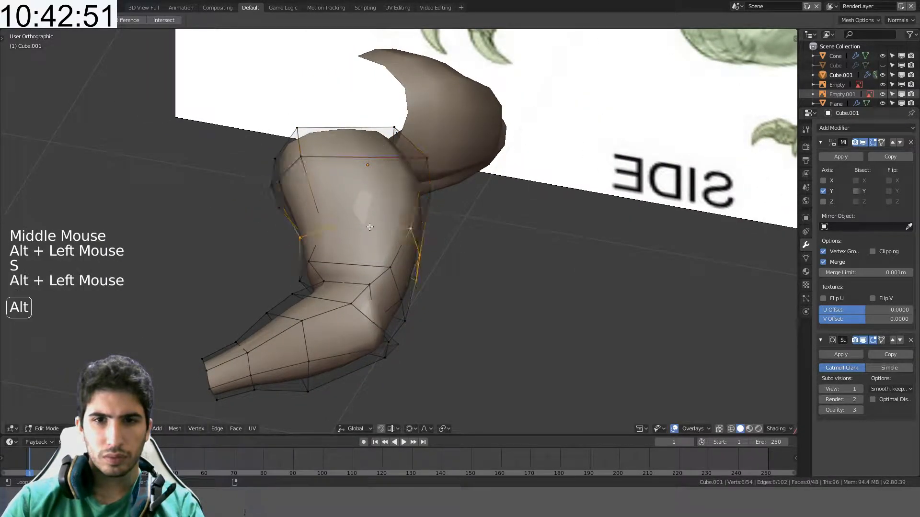
key("s")
key("g")
key("g")
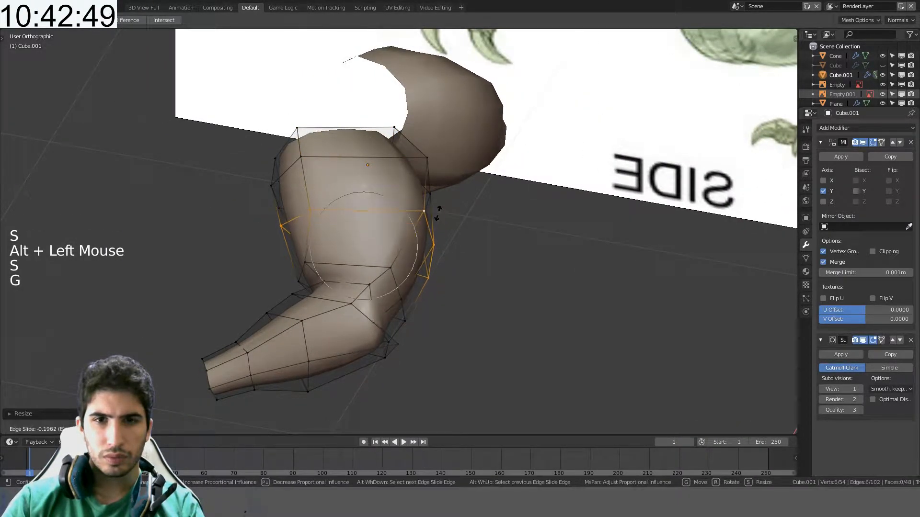
left_click(452, 203)
key("s")
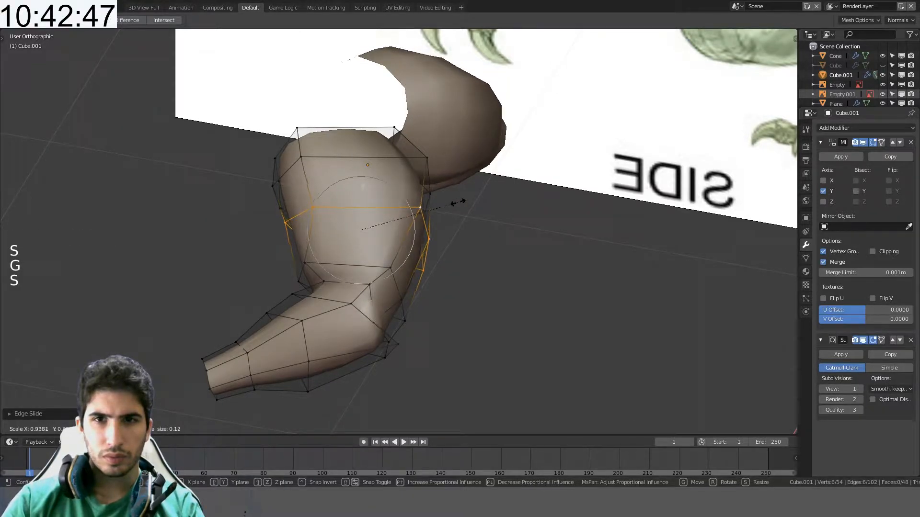
left_click(455, 201)
- Move the two upper-arm loops below the shoulder opening about 0.04 m down along Z and 0.013 m along Y
mouse_move(460, 200)
middle_mouse_down()
mouse_move(555, 164)
mouse_move(478, 207)
mouse_move(453, 187)
middle_mouse_up()
key("KP_3")
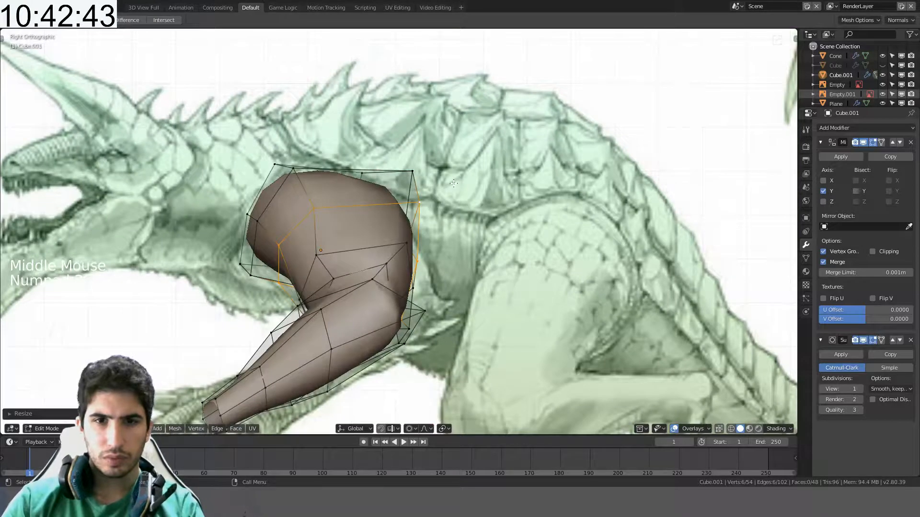
key("g")
left_click(370, 181, "alt+shift")
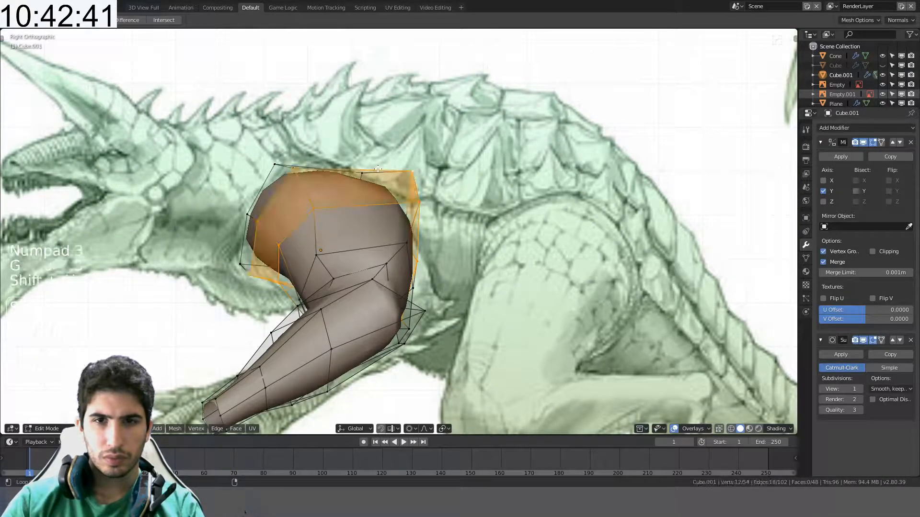
key("g")
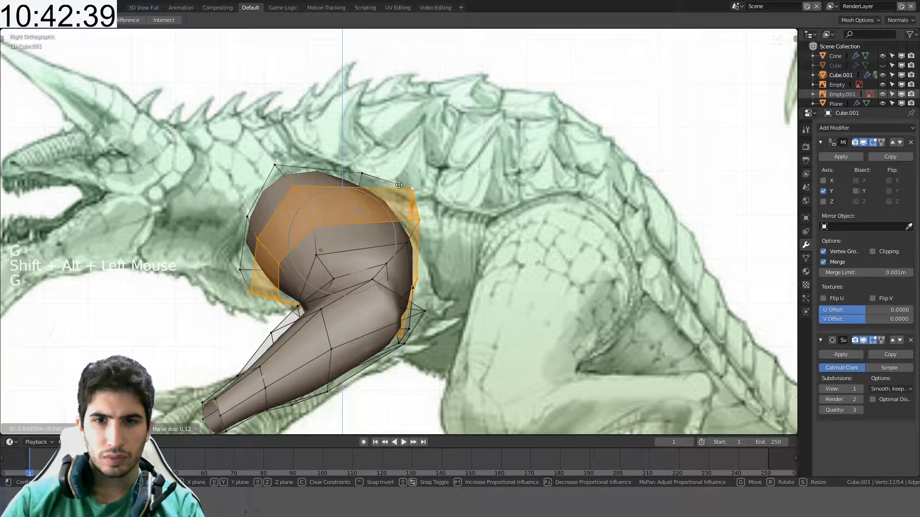
left_click(399, 184)
key("g")
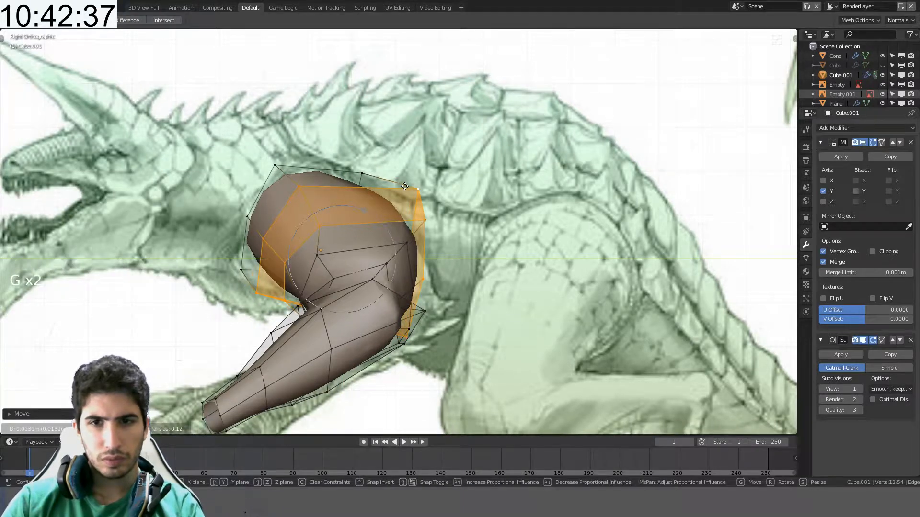
left_click(405, 186)
- Move the edge loop just above the elbow backward along Y to match the drawing, checking it in wireframe shading
left_click(403, 248, "alt")
key("g")
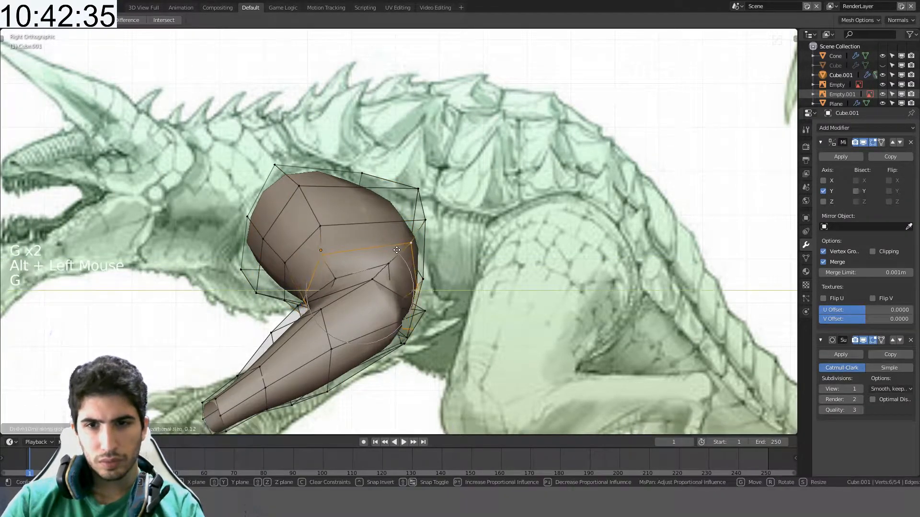
left_click(403, 249)
key("z")
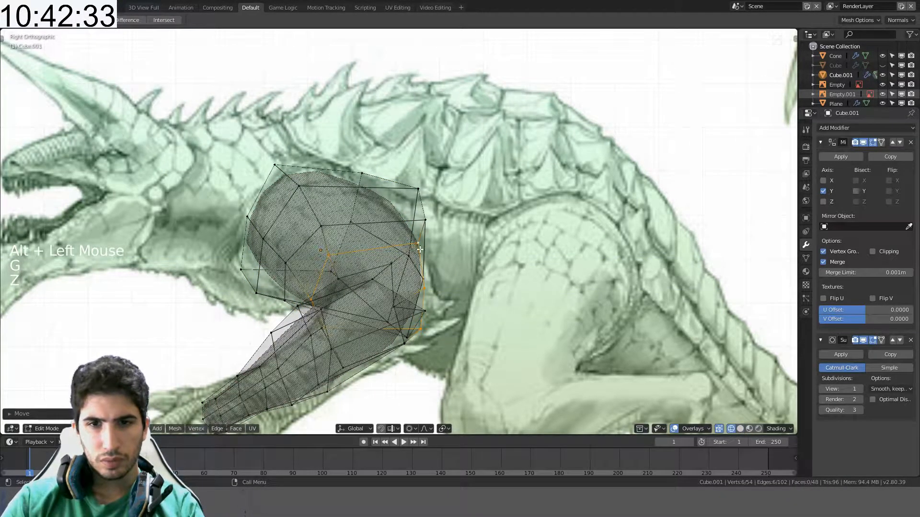
key("z")
left_click(502, 251)
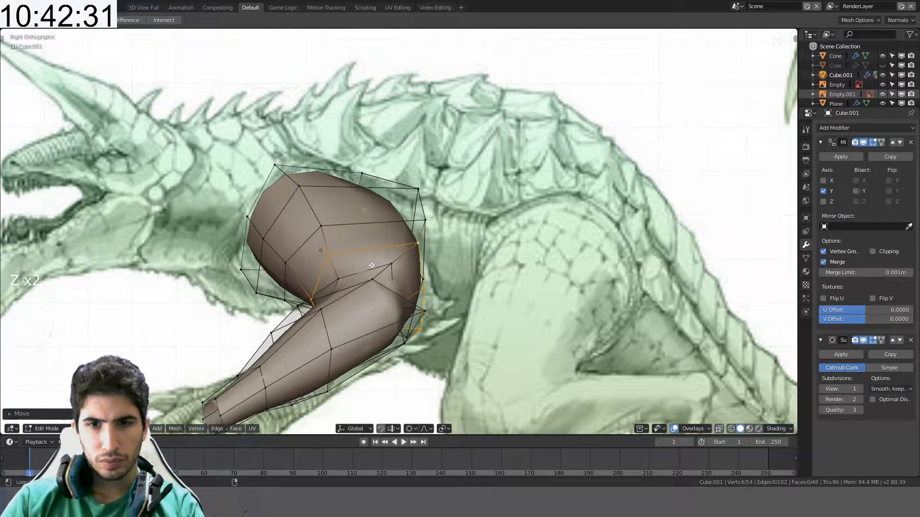
- Move the elbow edge loop backward along Y with proportional editing to follow the side-view drawing
key("g")
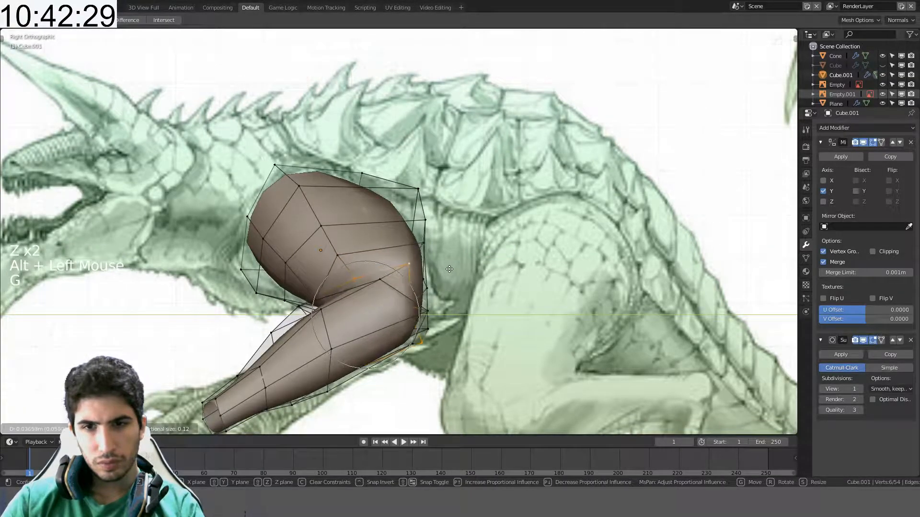
scroll(462, 269, "down", 5)
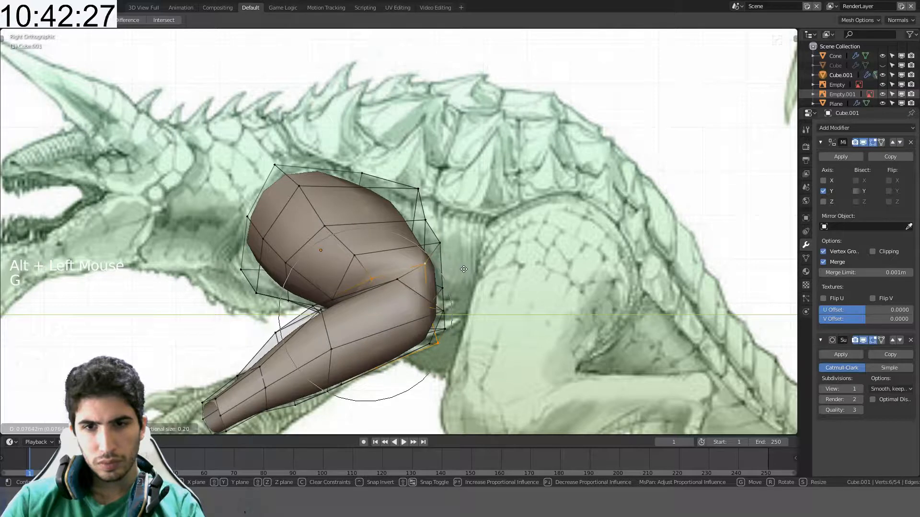
scroll(463, 270, "down", 3)
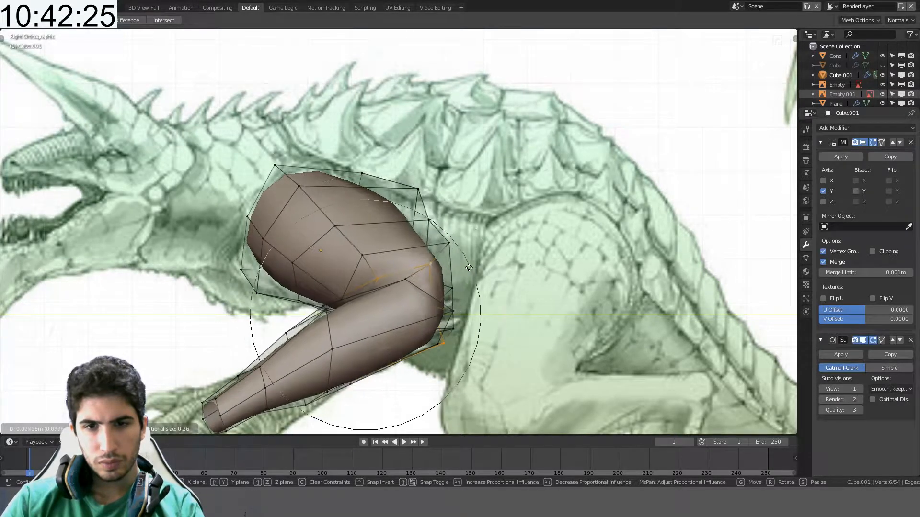
left_click(444, 269)
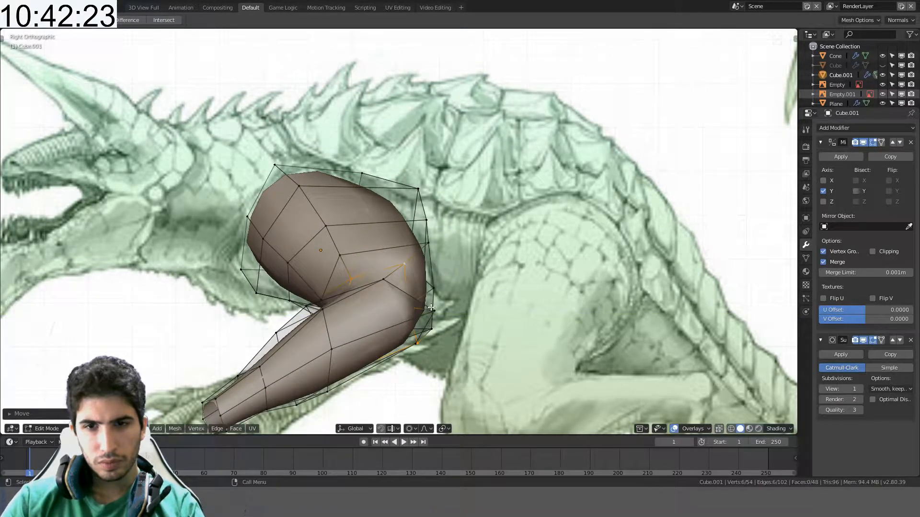
- Turn off proportional editing and move the single edge at the back of the elbow backward along Y in the right orthographic view
middle_click_drag(444, 311, 351, 286, "shift")
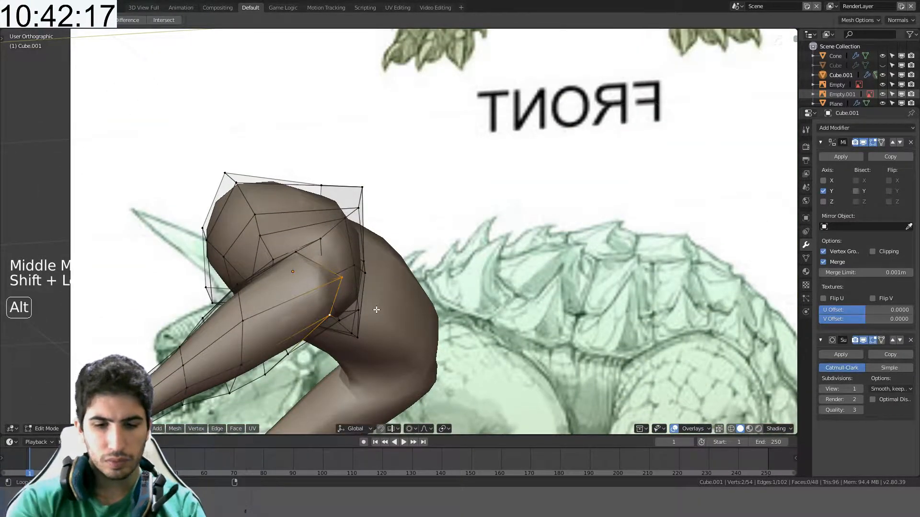
key("KP_3")
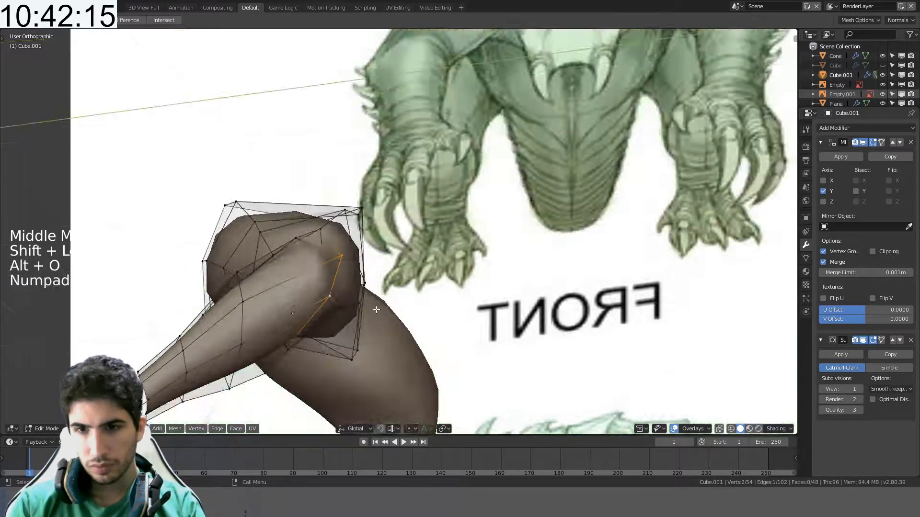
key("g")
key("y")
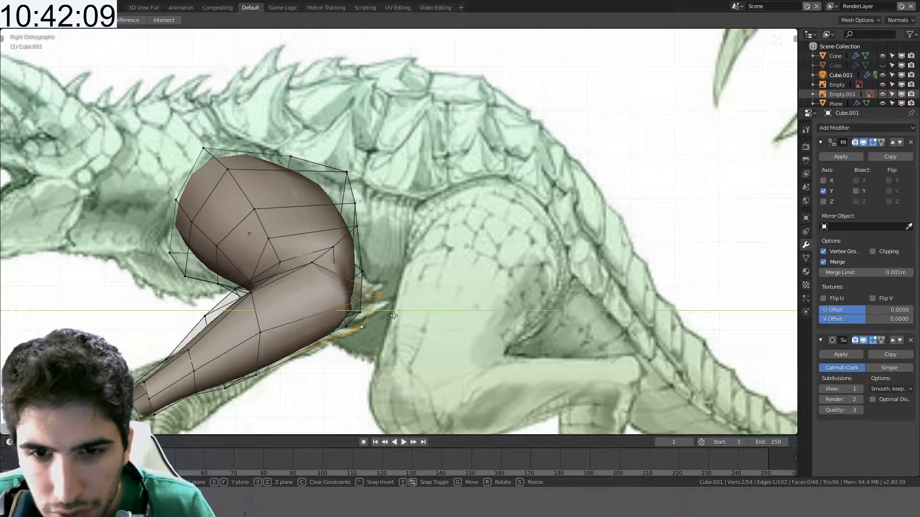
left_click(393, 316)
- Slide the vertex beside the elbow tip along its edge to even out the elbow's outer side
middle_click_drag(332, 269, 282, 302)
middle_click_drag(334, 270, 426, 330)
key("g")
key("g")
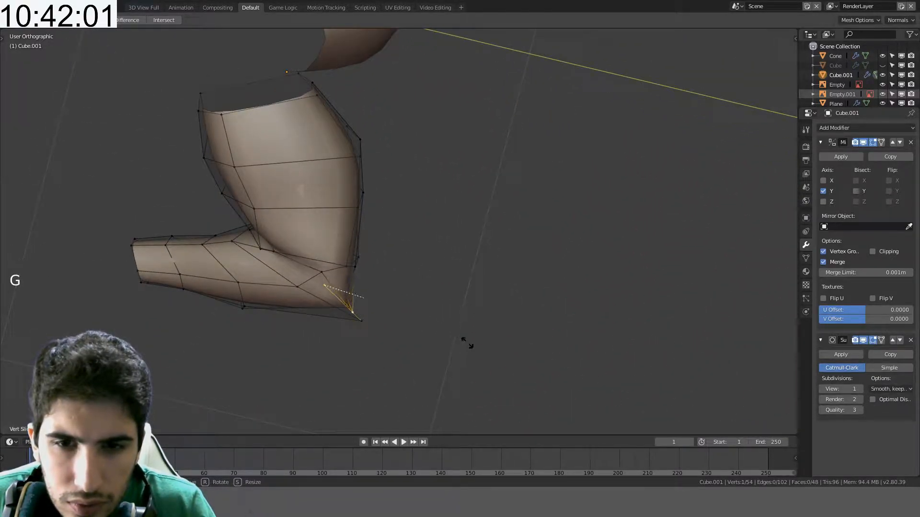
left_click(448, 340)
- Slide the vertices at the front of the elbow bend along their edges to smooth the transition into the forearm
middle_click_drag(445, 338, 385, 260)
middle_click_drag(296, 288, 392, 334)
left_click(390, 336)
left_click(438, 314)
key("g")
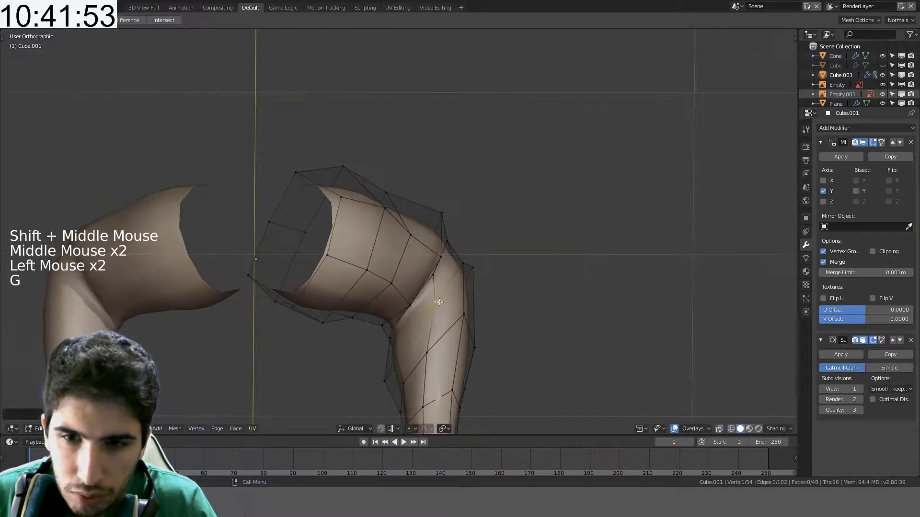
left_click(397, 332)
key("g")
key("g")
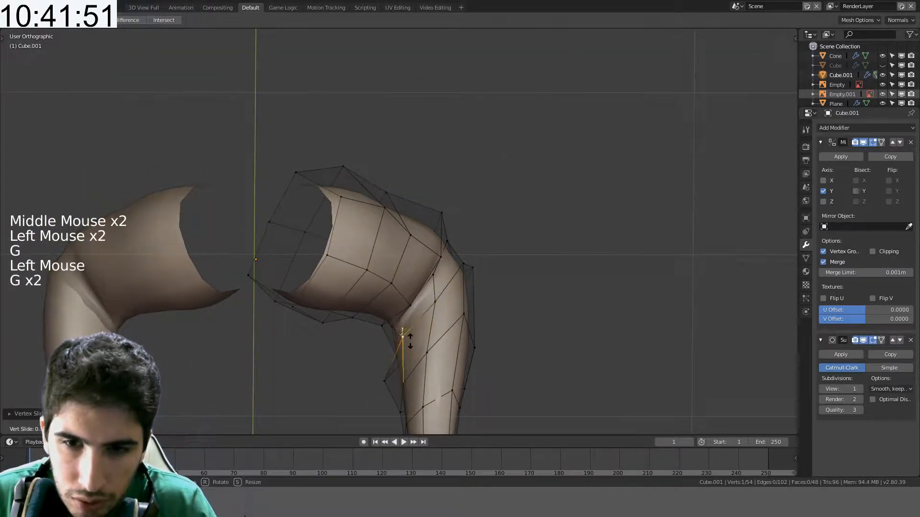
middle_click(419, 328)
- Reposition the vertices on the inner side of the elbow crease, checking the arm from its inner side
middle_click_drag(420, 328, 487, 265)
left_click(441, 302)
key("g")
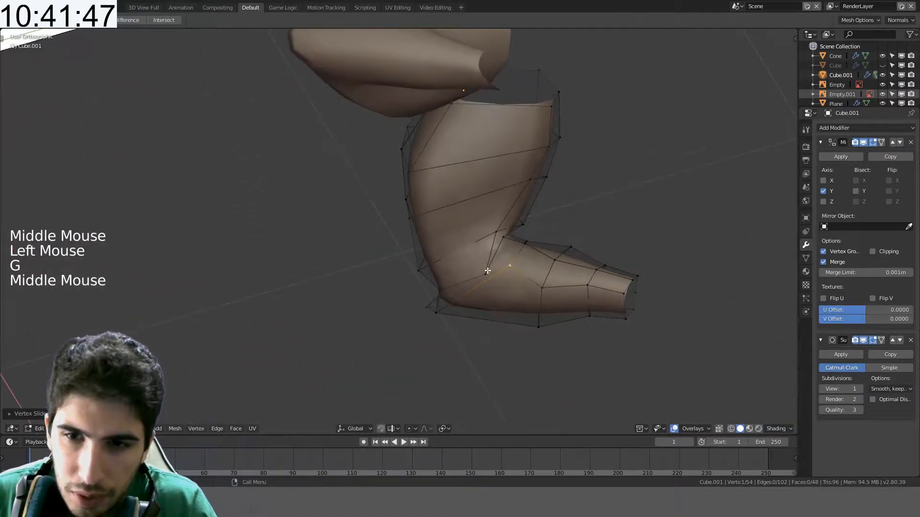
left_click(483, 271)
key("g")
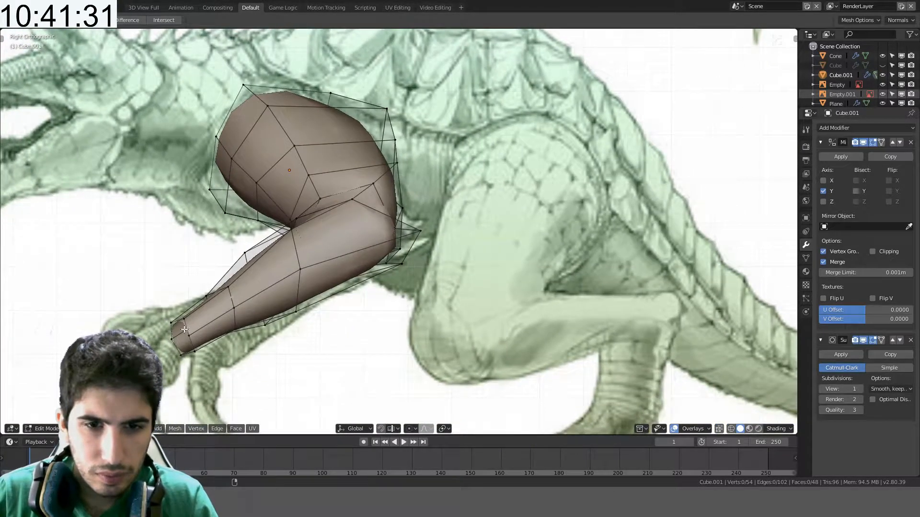
- Move the wrist opening loop about 0.05 m along Y with proportional editing and scale it up toward the drawing's wrist width
key("r")
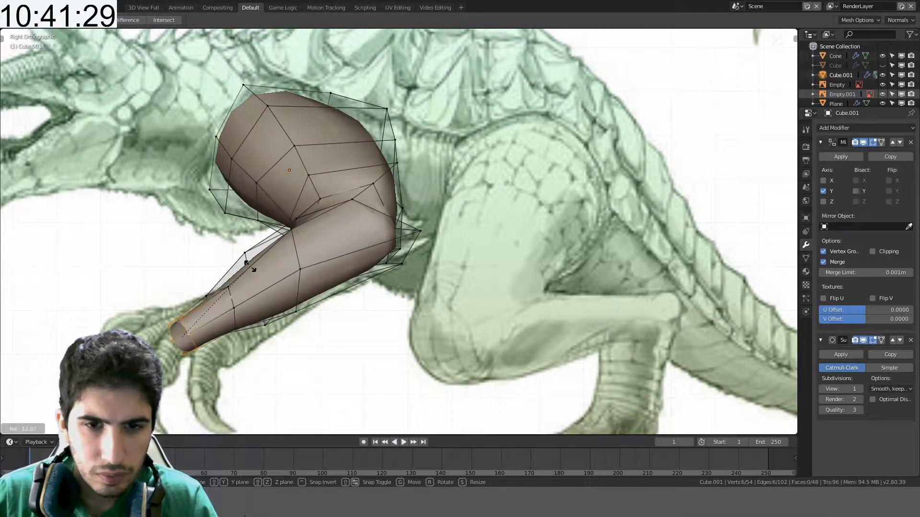
left_click(247, 264)
key("g")
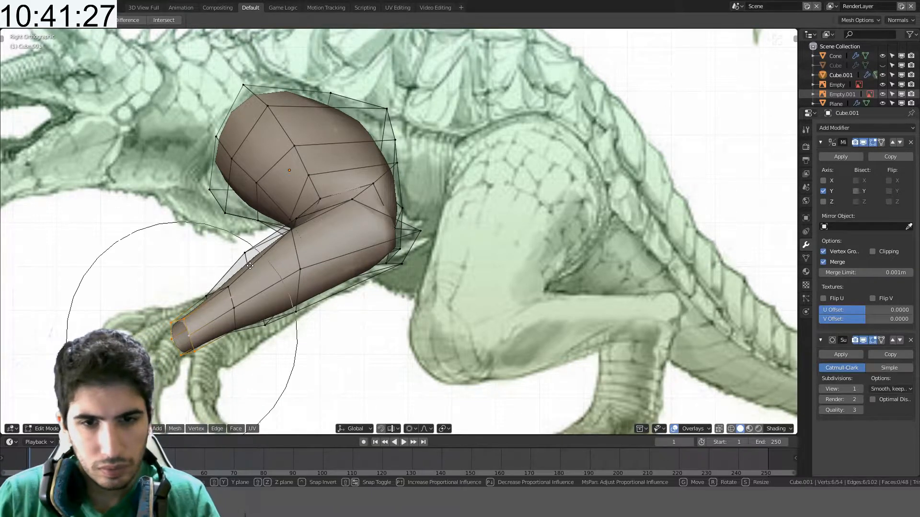
scroll(270, 271, "down", 6)
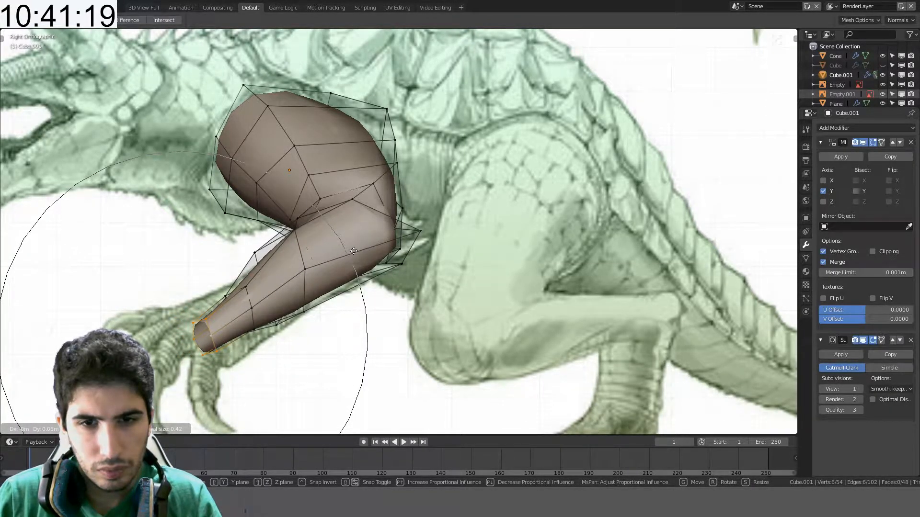
left_click(353, 251)
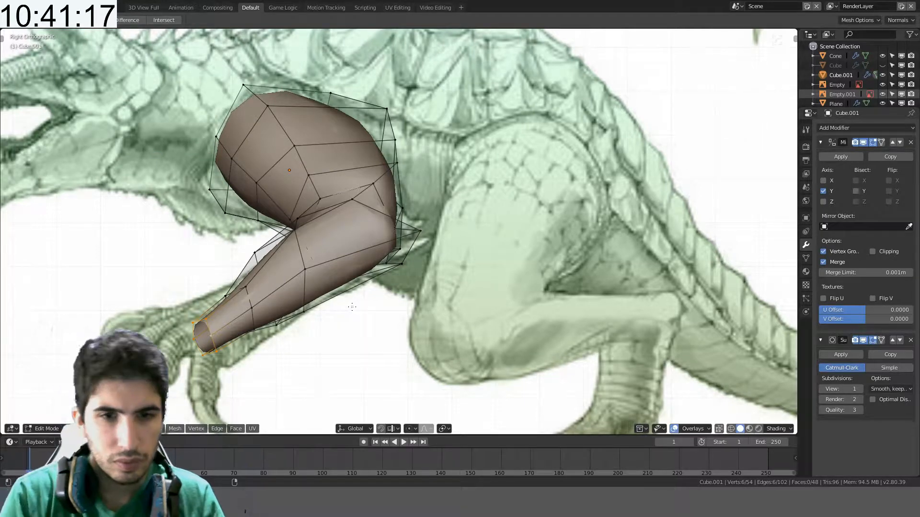
key("s")
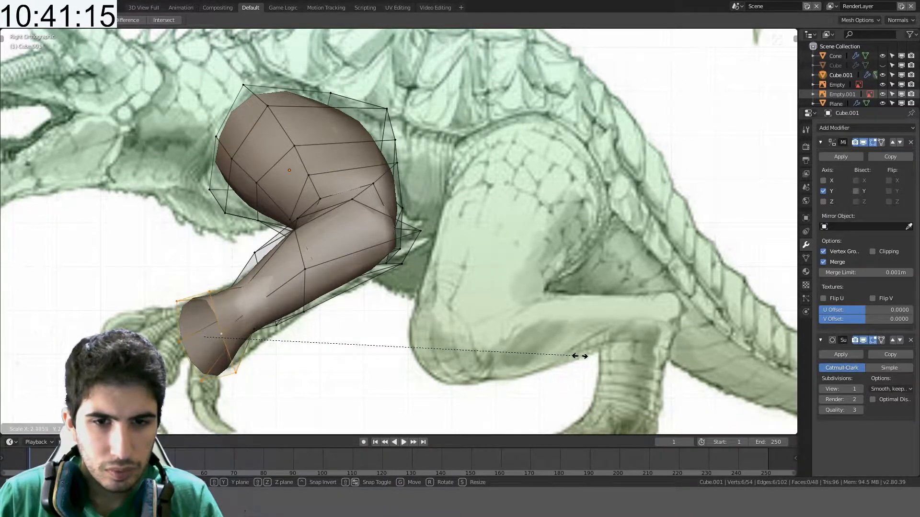
left_click(544, 355)
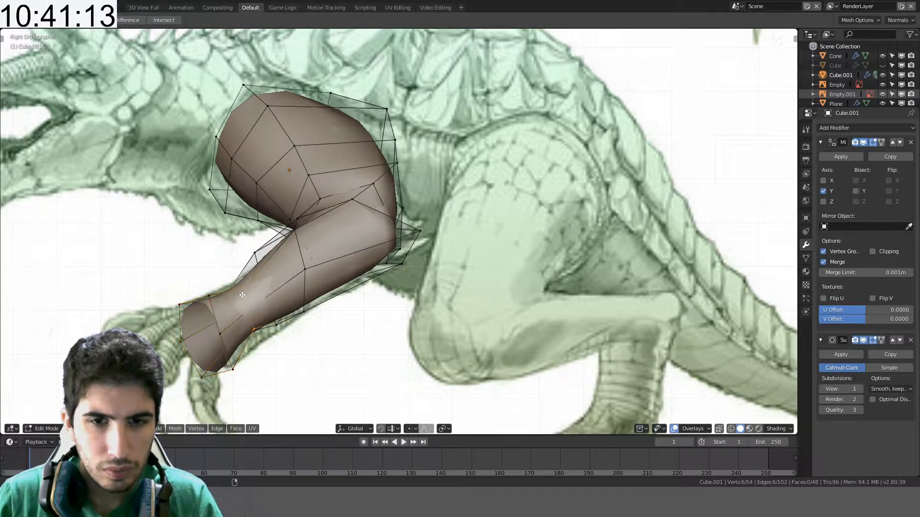
key("s")
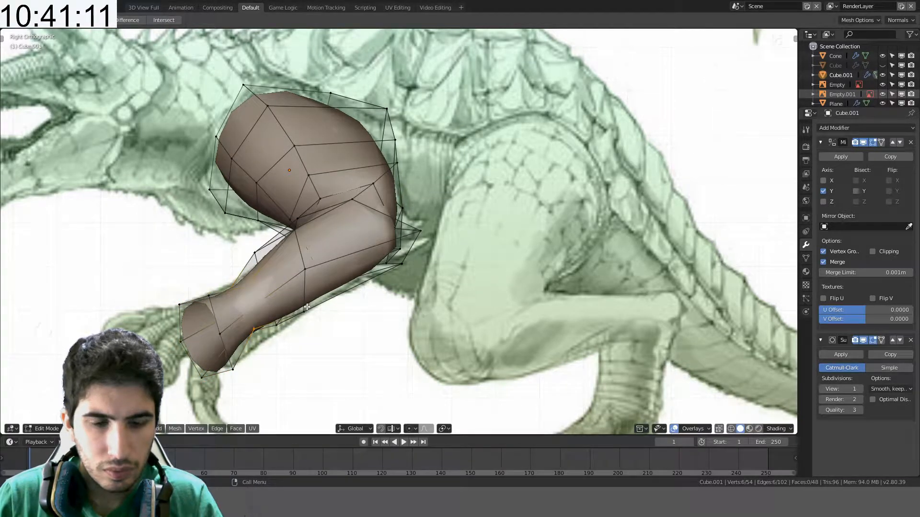
key("y")
key("Escape")
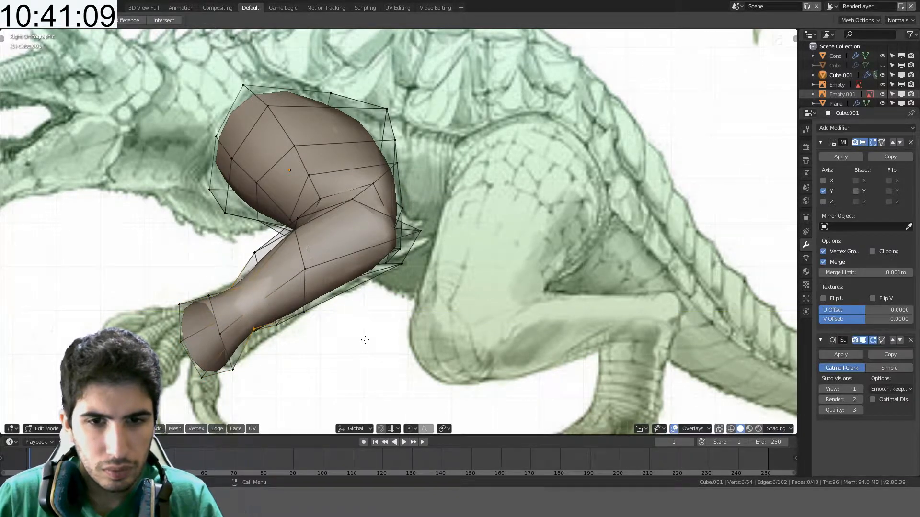
key("y")
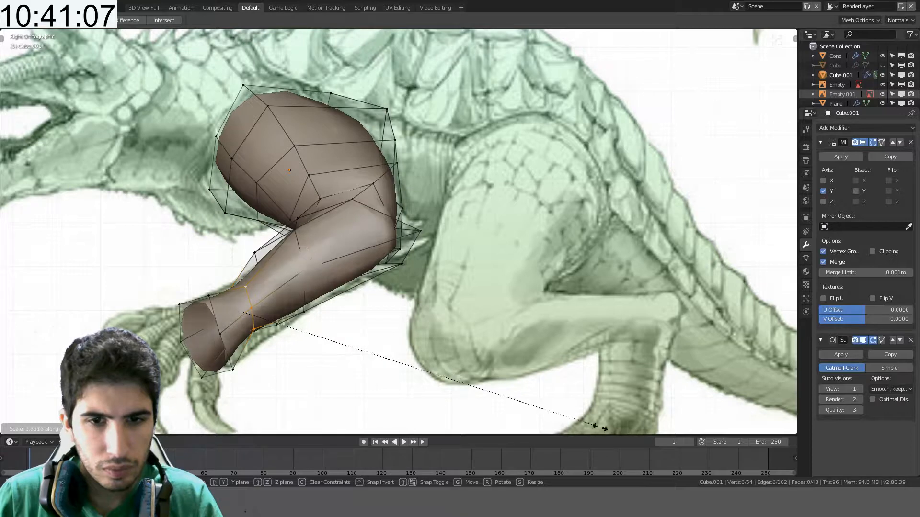
right_click(153, 342)
key("s")
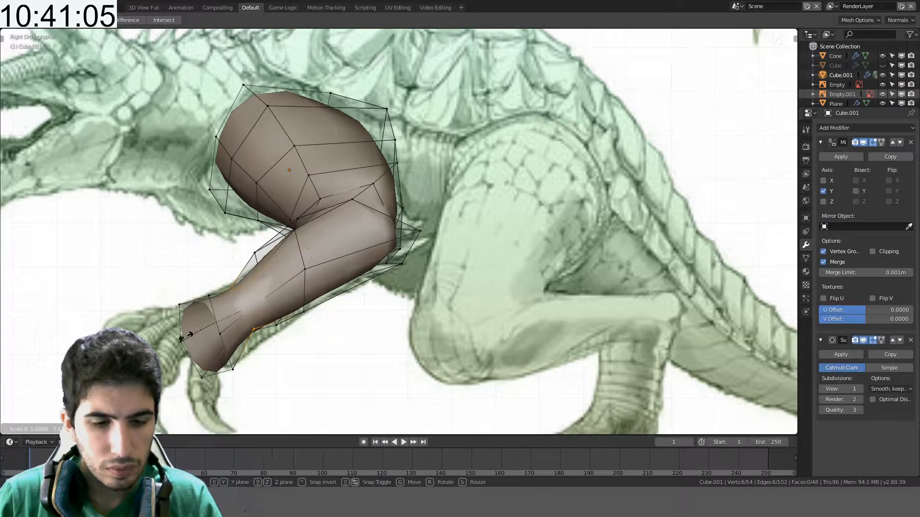
key("y")
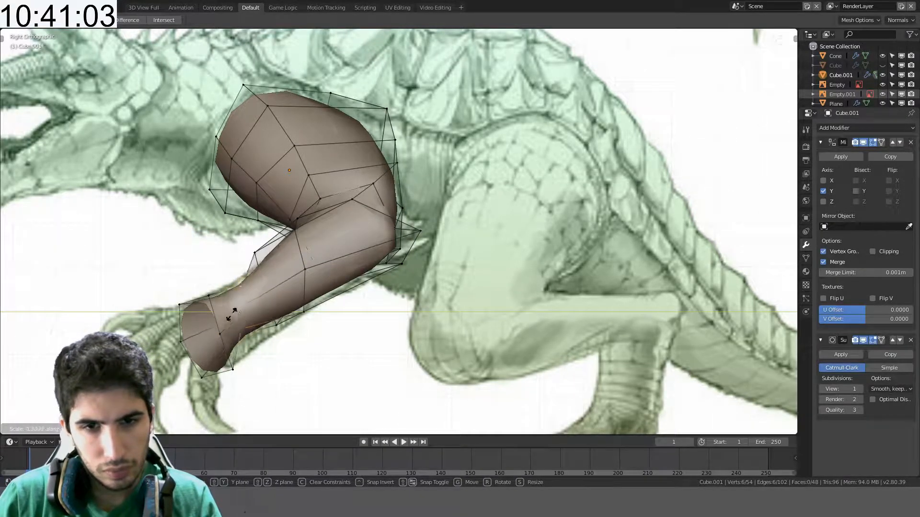
left_click(192, 249)
middle_click_drag(201, 259, 253, 304)
middle_click_drag(253, 305, 435, 328)
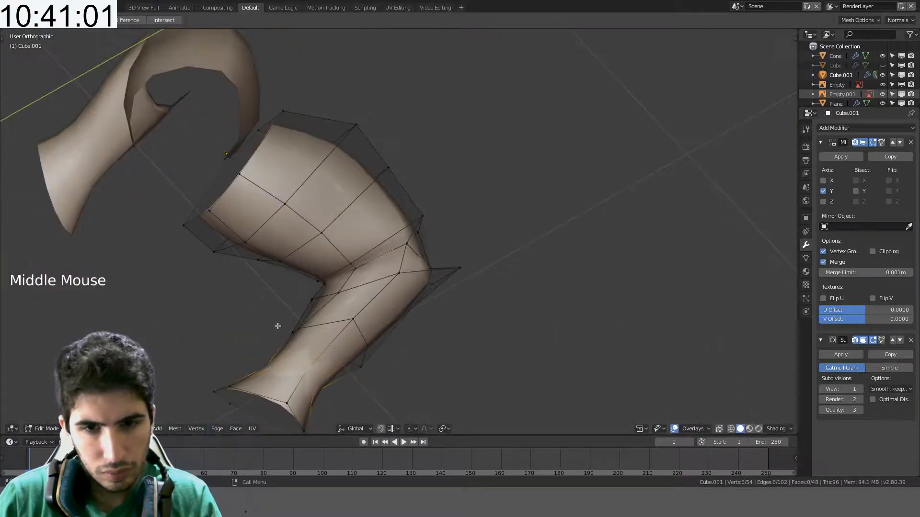
key("KP_7")
key("alt+s")
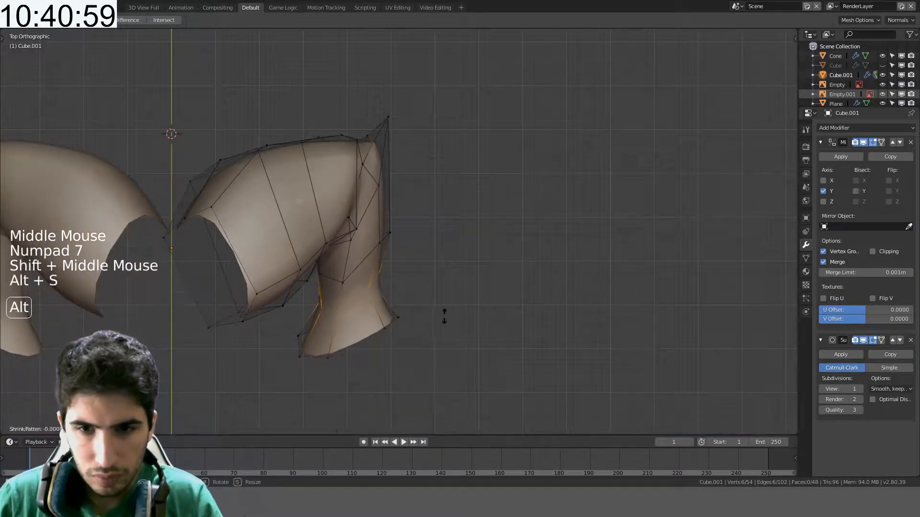
left_click(472, 327)
key("KP_3")
key("alt+s")
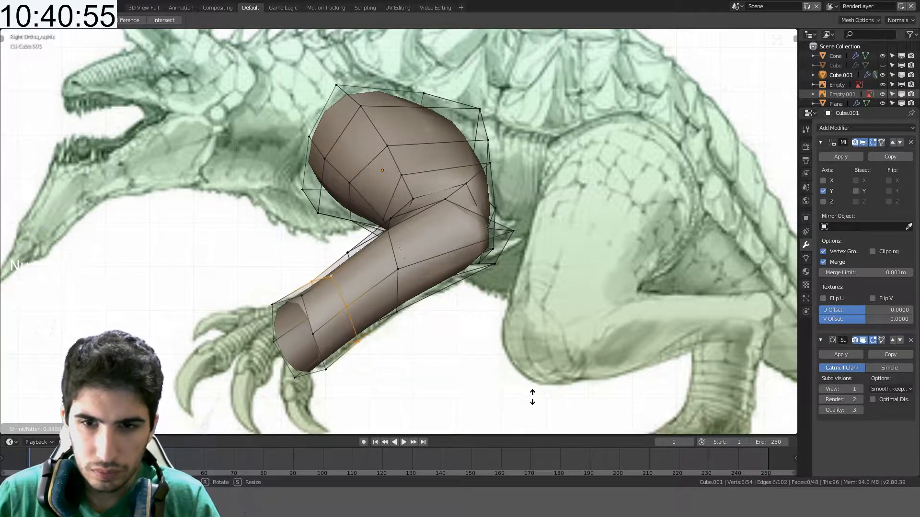
left_click(516, 400)
- Widen the forearm loop above the wrist with Shrink/Fatten in wireframe shading, then return to solid shading and leave Edit Mode
key("z")
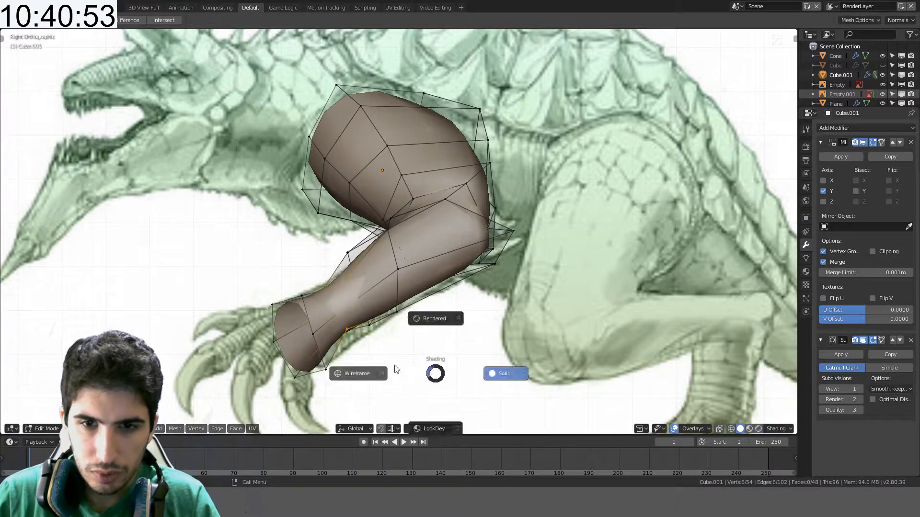
left_click(357, 364)
scroll(351, 329, "up", 2)
scroll(351, 329, "down", 3)
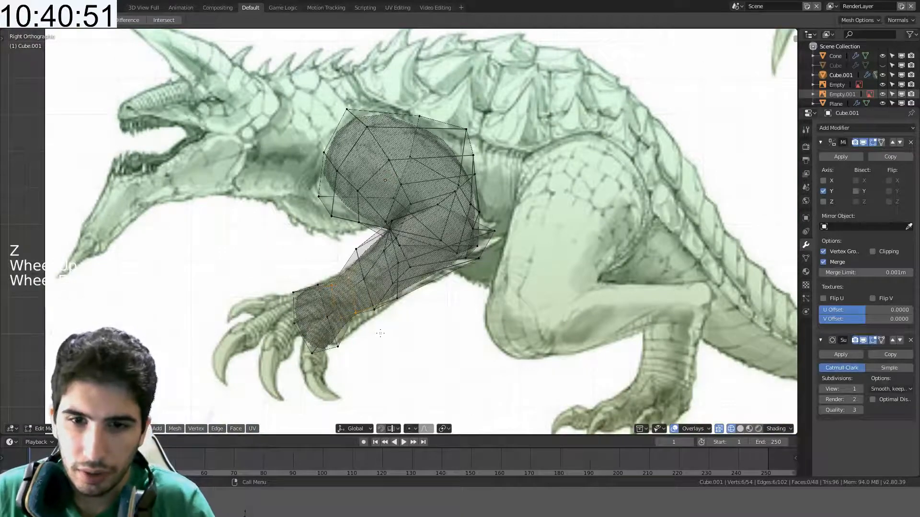
key("alt+s")
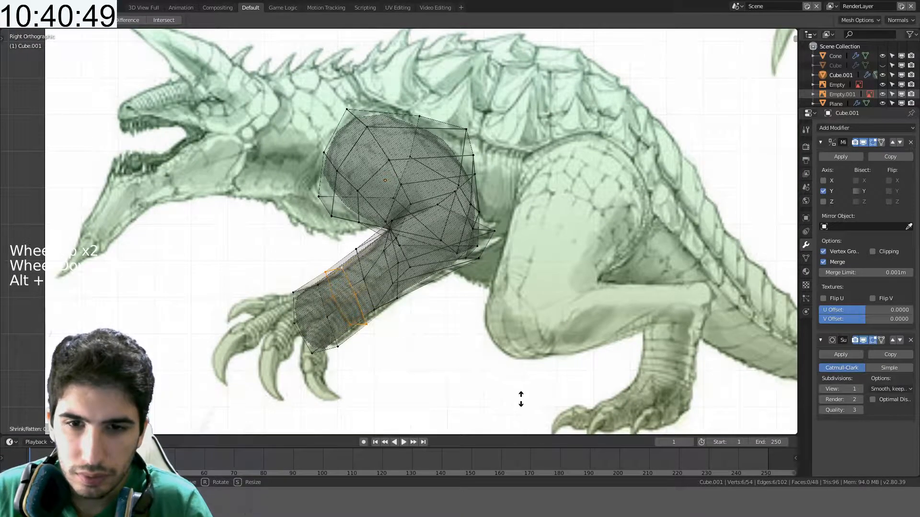
left_click(521, 399)
key("z")
key("Tab")
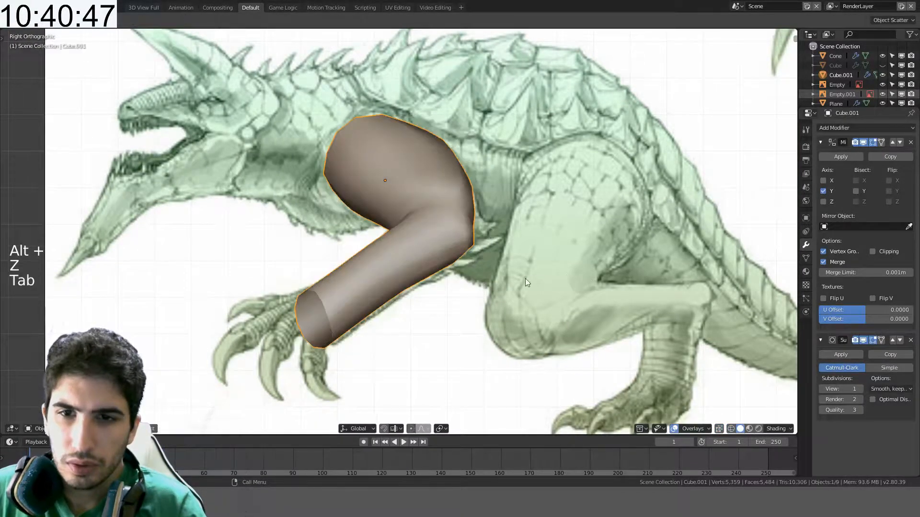
- Select the edge loop around the wrist opening of the arm mesh in Edit Mode
scroll(525, 278, "down", 4)
mouse_move(525, 278)
middle_mouse_down()
mouse_move(585, 302)
mouse_move(611, 334)
middle_mouse_up()
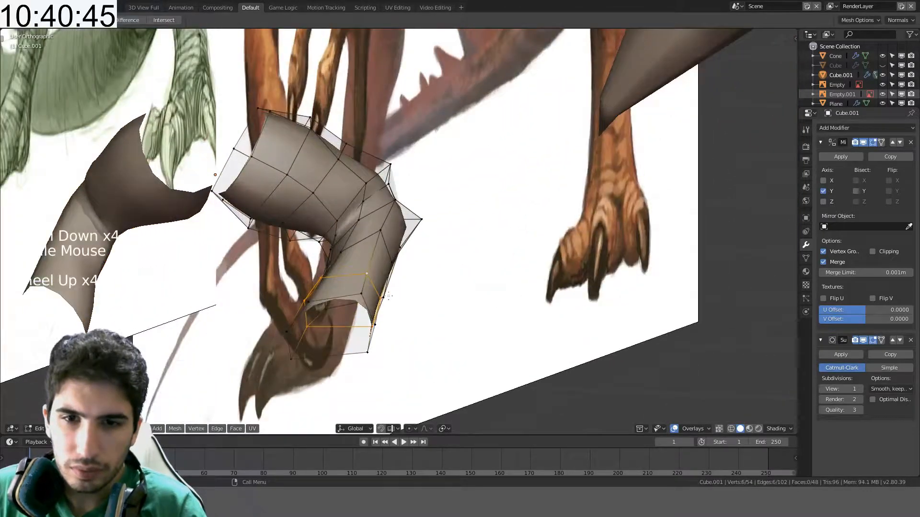
left_click(341, 295, "alt+shift")
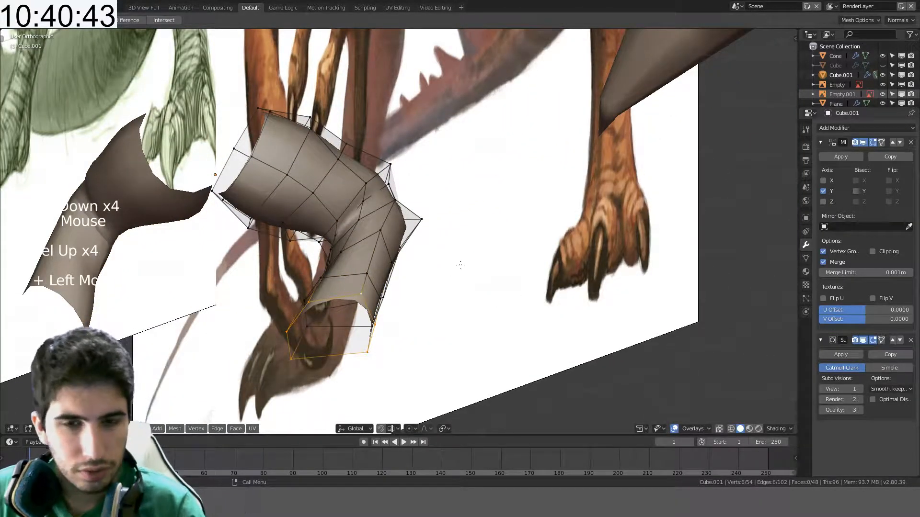
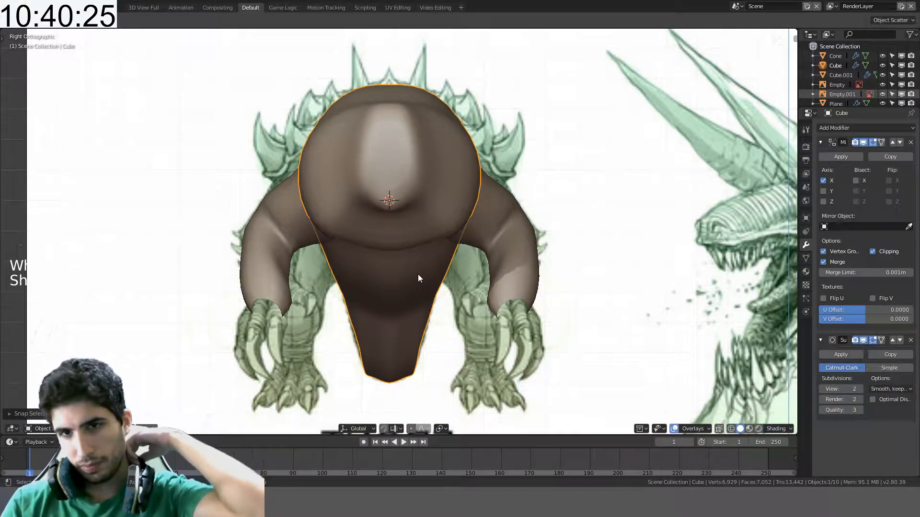
- Move the two outer upper shoulder vertices of the arm mesh up and outward toward the front-view drawing in Edit Mode
left_click(494, 204)
middle_click_drag(517, 172, 458, 232, "shift")
scroll(458, 209, "up", 3)
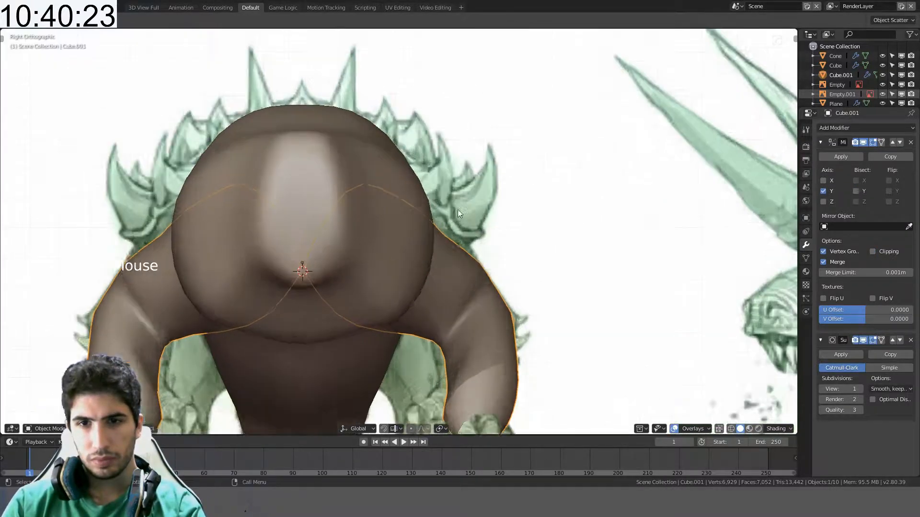
key("Tab")
left_click(467, 238)
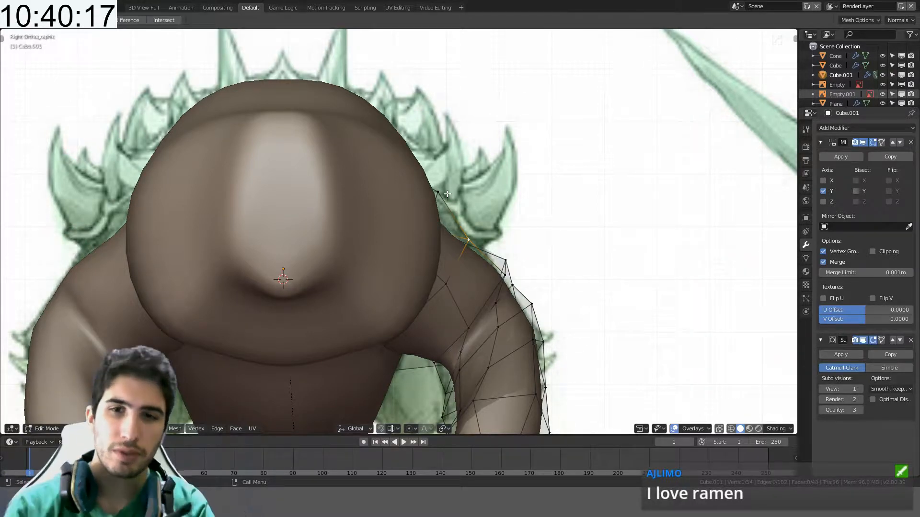
left_click(468, 240, "shift")
key("g")
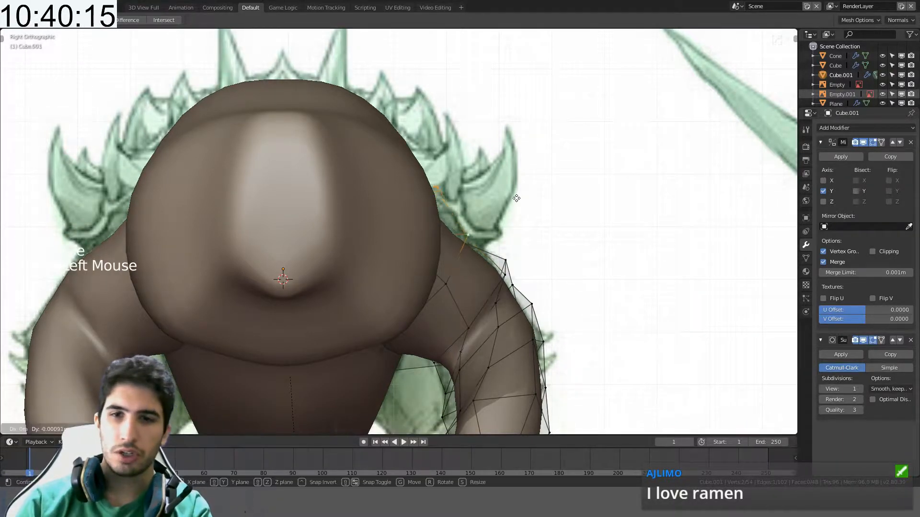
middle_click_drag(528, 189, 585, 207)
left_click(552, 157)
- Raise the two rear shoulder vertices about 0.03 m along Z in wireframe shading, then return to solid shading and leave Edit Mode
left_click(615, 220)
middle_click_drag(615, 178, 618, 150)
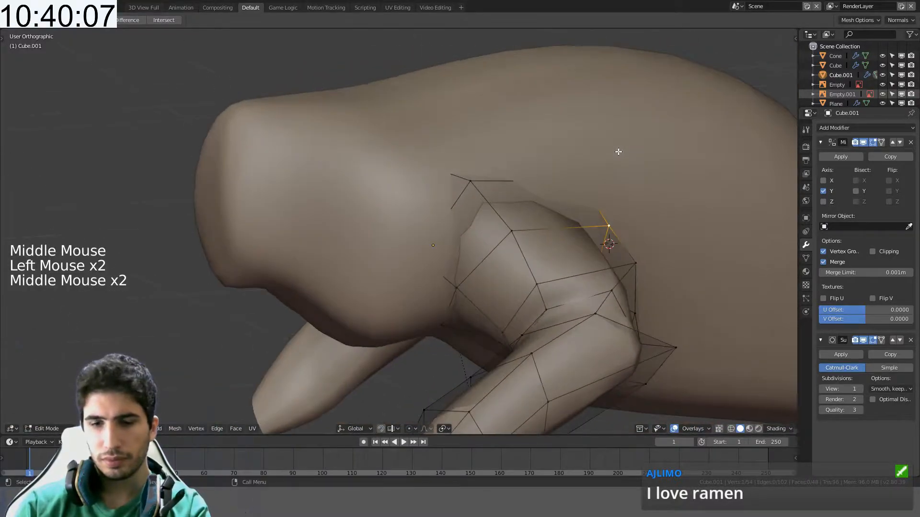
key("KP_3")
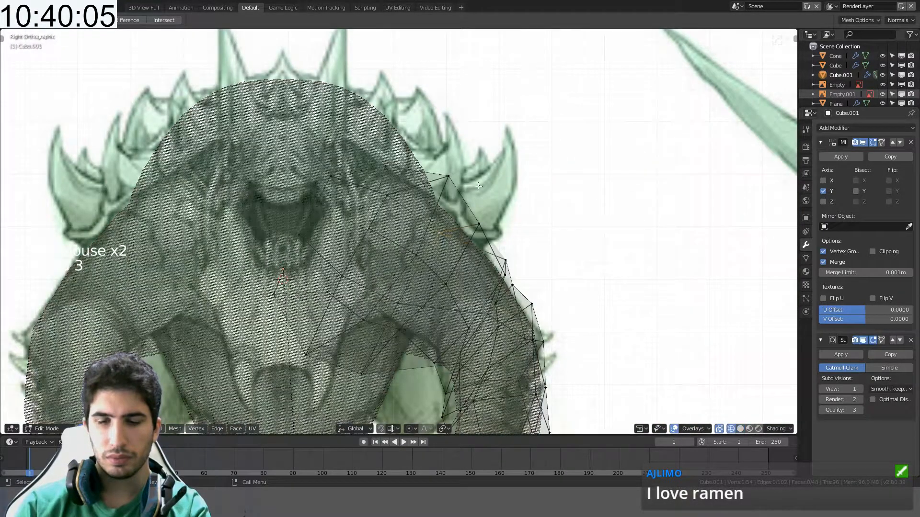
key("z")
key("KP_1")
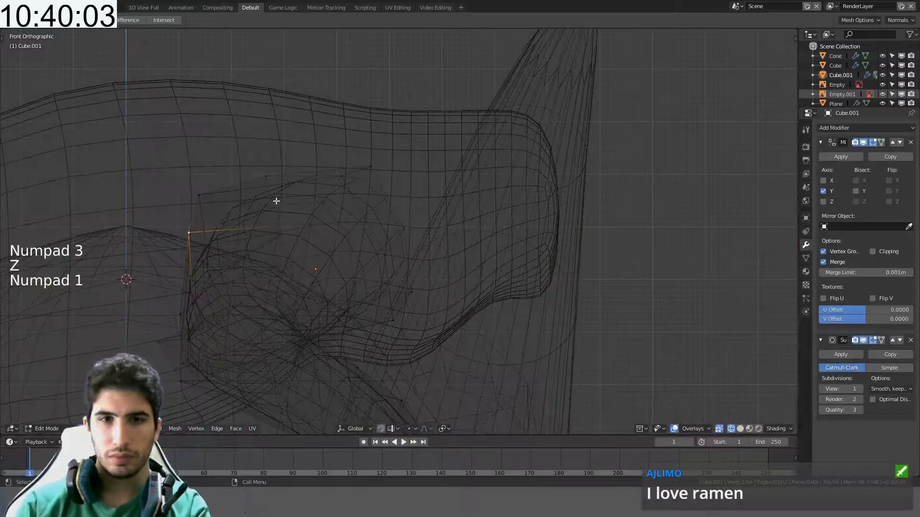
left_click(199, 194, "shift")
key("g")
key("ctrl")
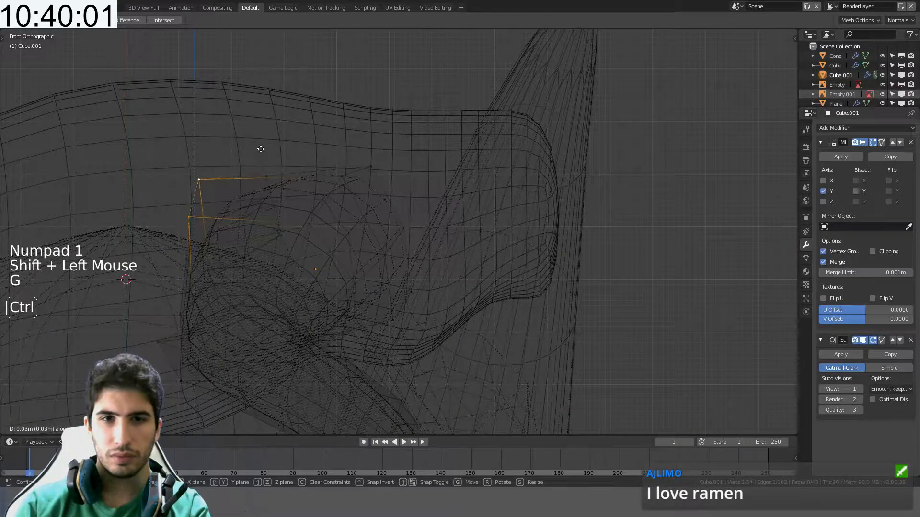
left_click(260, 149)
key("z")
key("Tab")
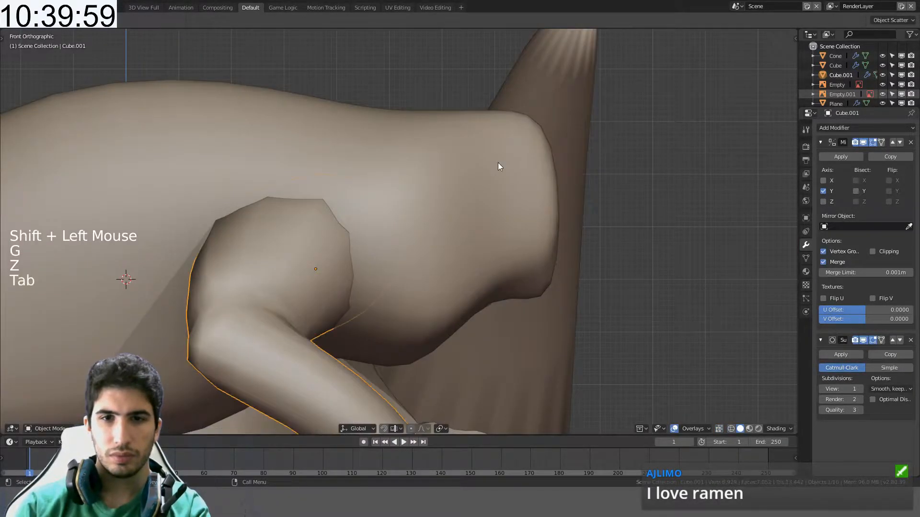
- Compare the arm mesh with the full front-view and side-view reference drawings, ending in Object Mode
key("Tab")
key("KP_3")
scroll(459, 260, "down", 2)
middle_click_drag(459, 261, 470, 233, "shift")
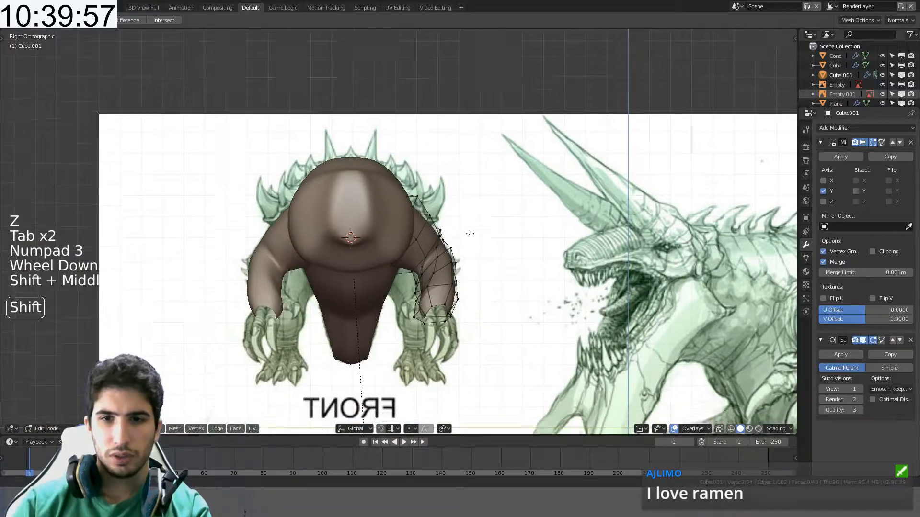
scroll(470, 233, "down", 7)
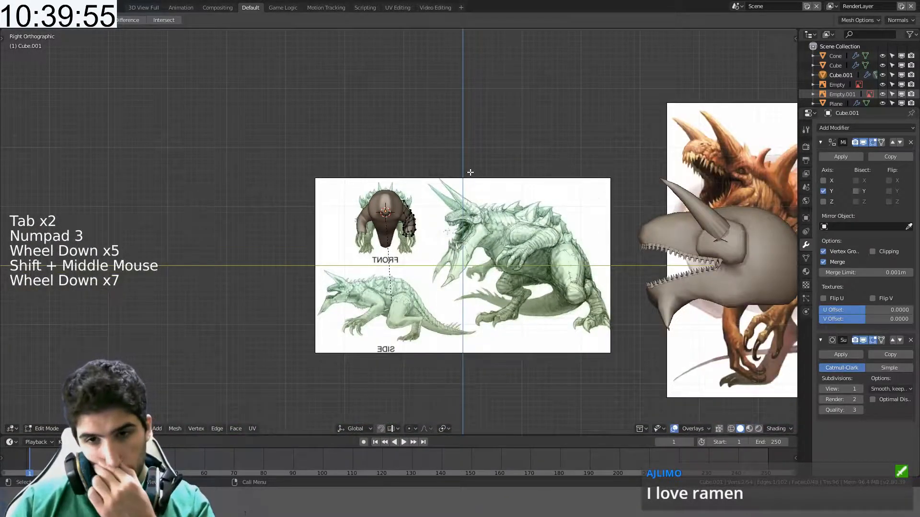
scroll(470, 172, "up", 7)
key("a")
middle_click_drag(517, 228, 453, 113, "shift")
key("a")
scroll(453, 112, "down", 4)
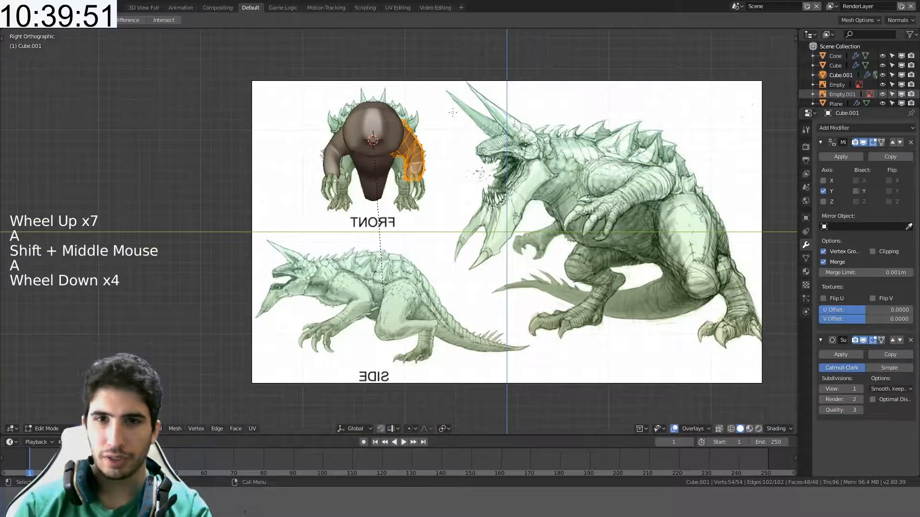
key("Tab")
- Move the creature's body straight down along Z from the FRONT drawing onto the SIDE drawing
left_click(390, 107)
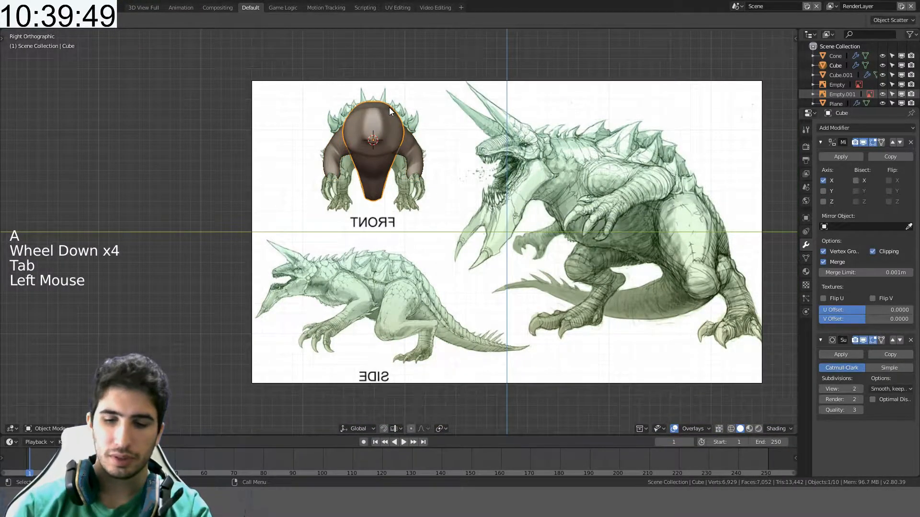
key("KP_3")
key("r")
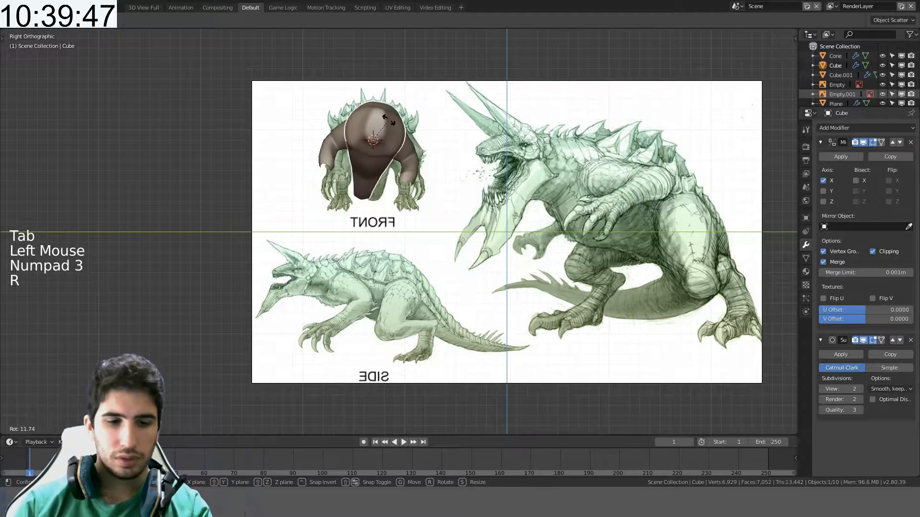
right_click(390, 124)
key("g")
key("z")
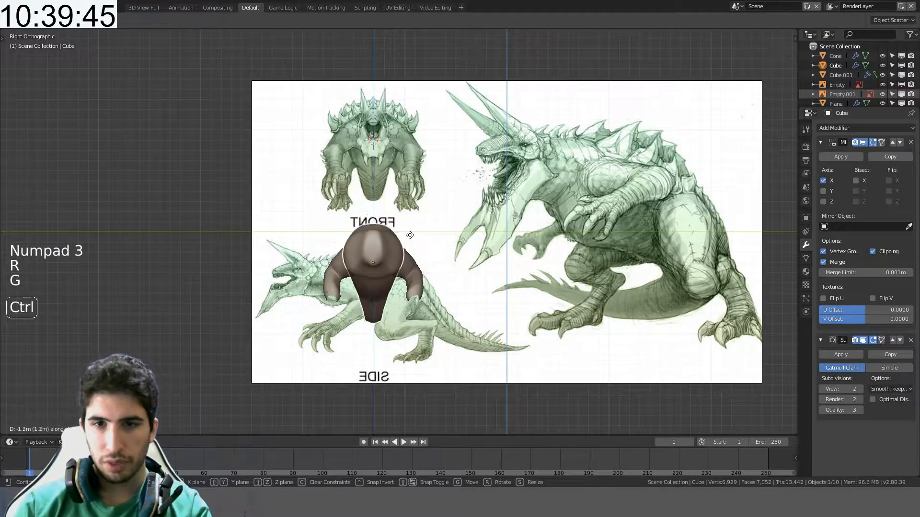
left_click(410, 262, "ctrl")
- Rotate the body -90° about Z and move it 0.1 m along Y to line up with the side drawing
type("rz90")
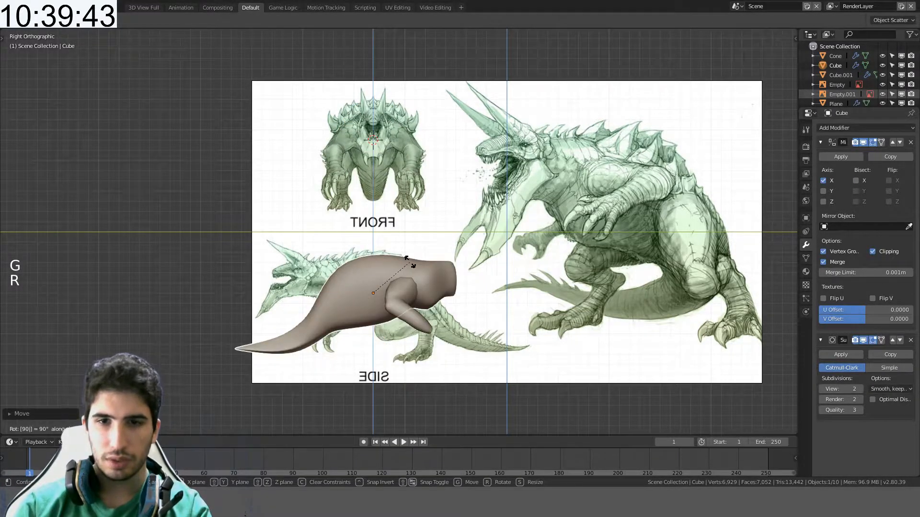
type("-")
left_click(410, 262)
scroll(410, 261, "up", 3)
key("g")
key("y")
key("ctrl")
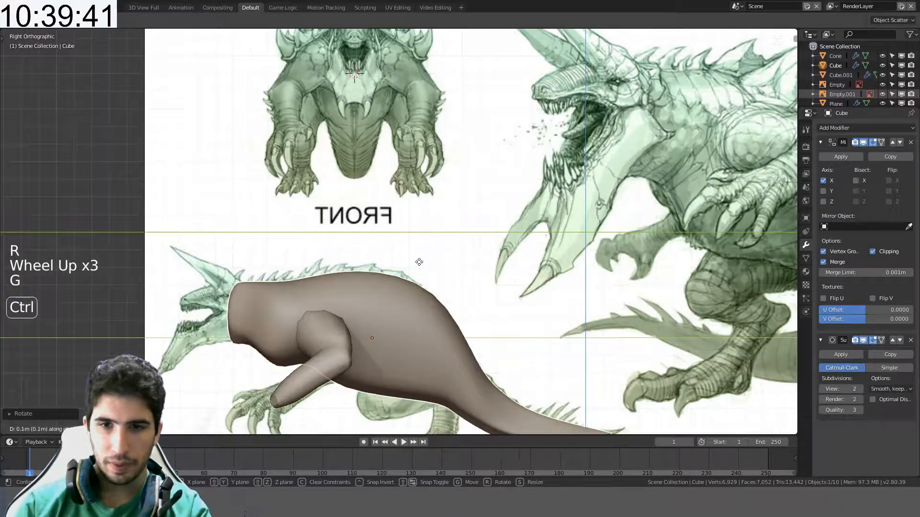
left_click(432, 318)
- Duplicate the arm and place the copy about 0.6 m along Y over the hind leg of the side drawing
middle_click_drag(432, 318, 398, 147, "shift")
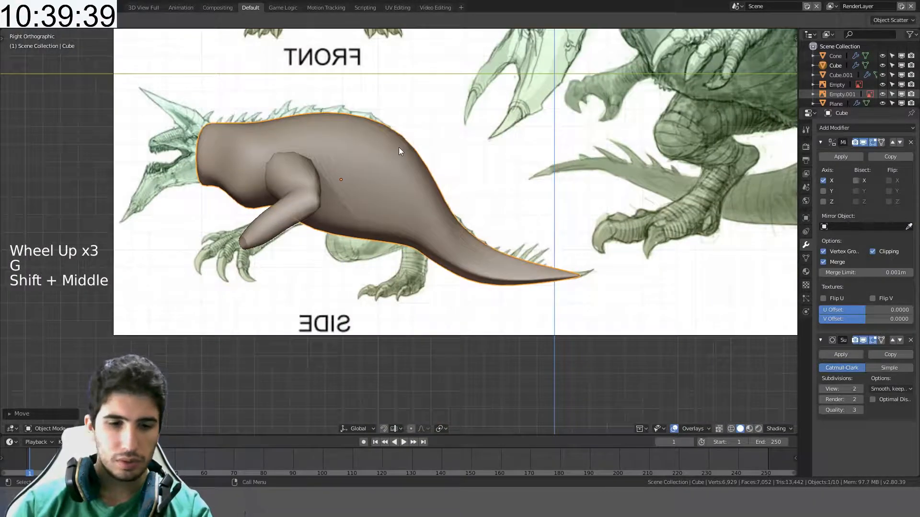
left_click(311, 175)
key("shift+d")
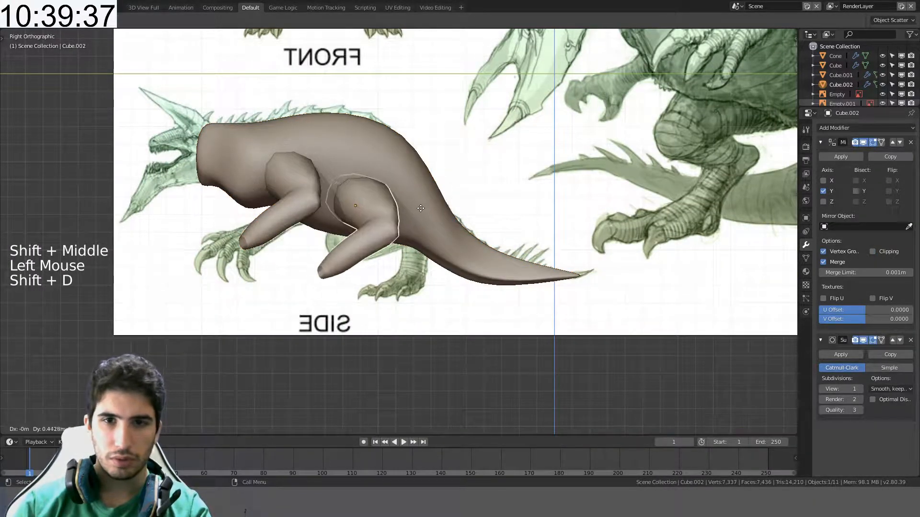
key("ctrl")
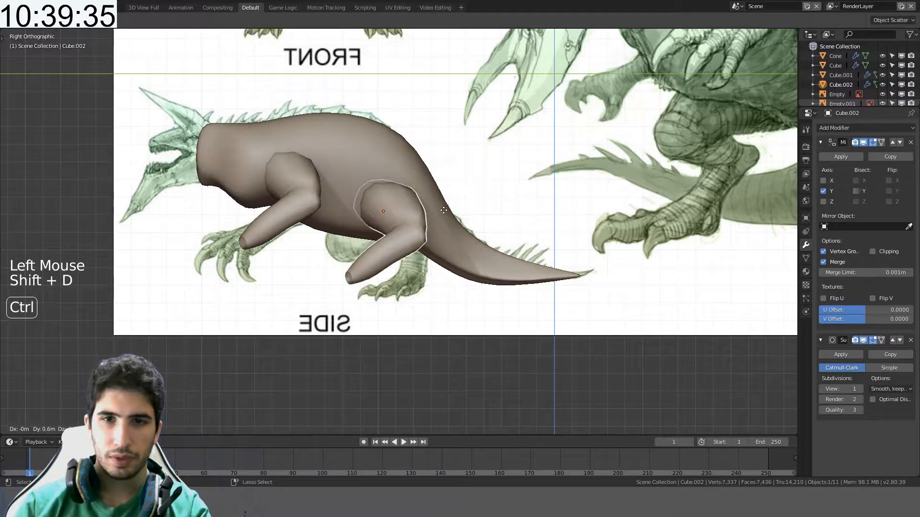
left_click(435, 205)
- Hide the body and shift the duplicated limb onto the thigh in the side drawing
left_click(385, 169)
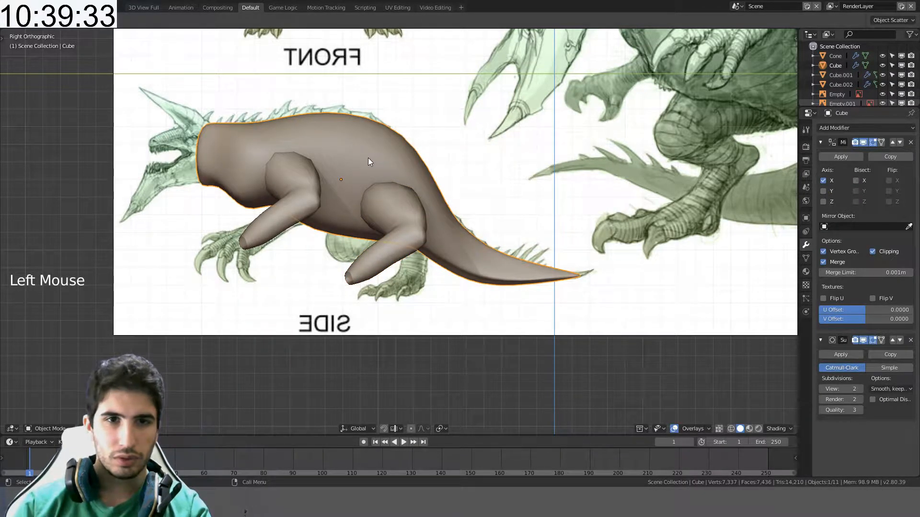
key("h")
scroll(385, 193, "up", 3)
left_click(413, 174)
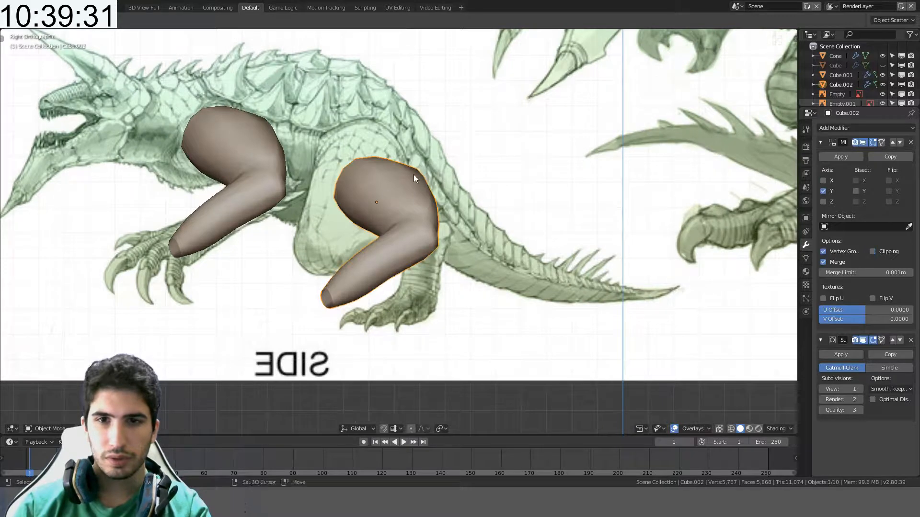
scroll(427, 225, "up", 1)
key("g")
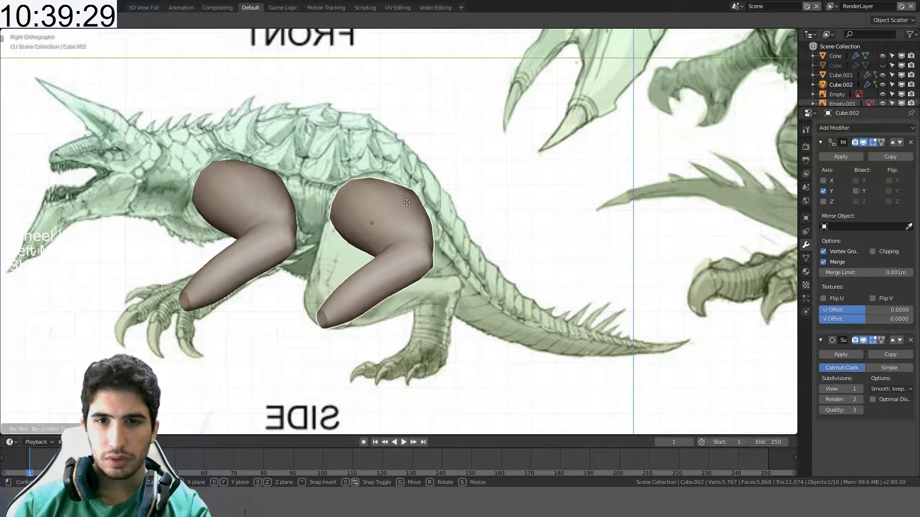
left_click(406, 202)
- Flip the duplicated limb along Y with a negative scale and move it 0.02 m along Y over the thigh
key("s")
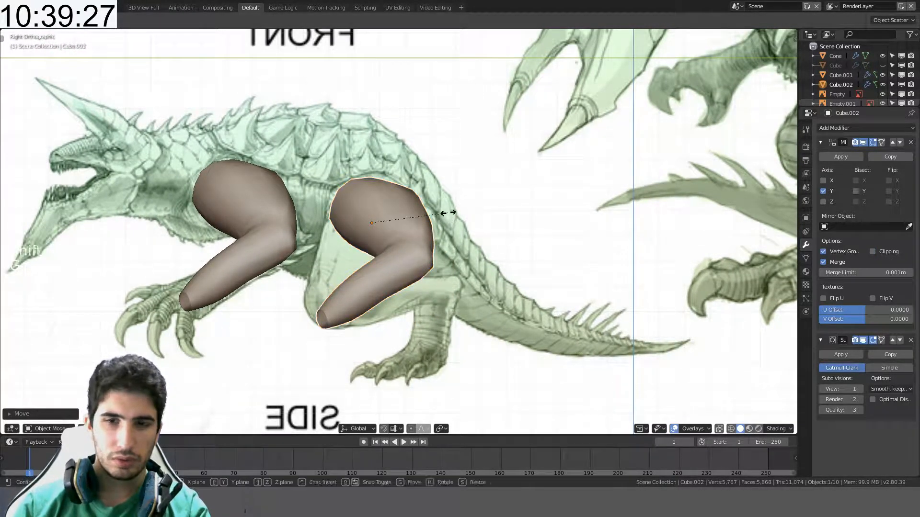
key("y")
key("Return")
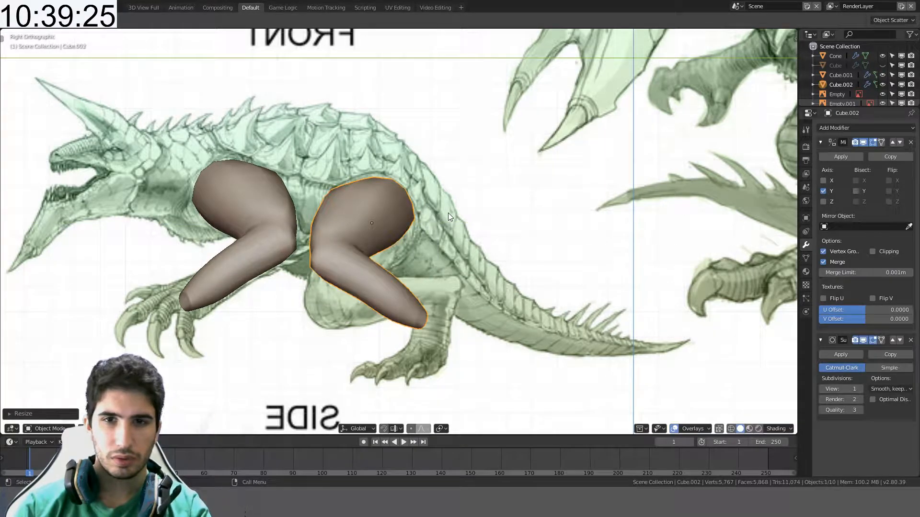
middle_click_drag(448, 214, 424, 149, "ctrl")
key("g")
key("y")
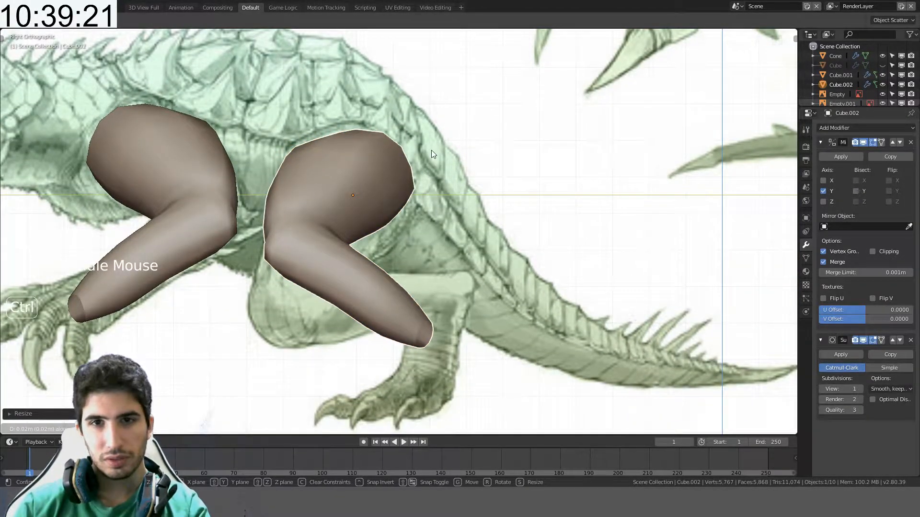
left_click(431, 150)
- Scale up the edge loop at the hip opening of the hind leg and lower the neighbouring face loop down the thigh
key("Tab")
key("a")
left_click(406, 133, "alt")
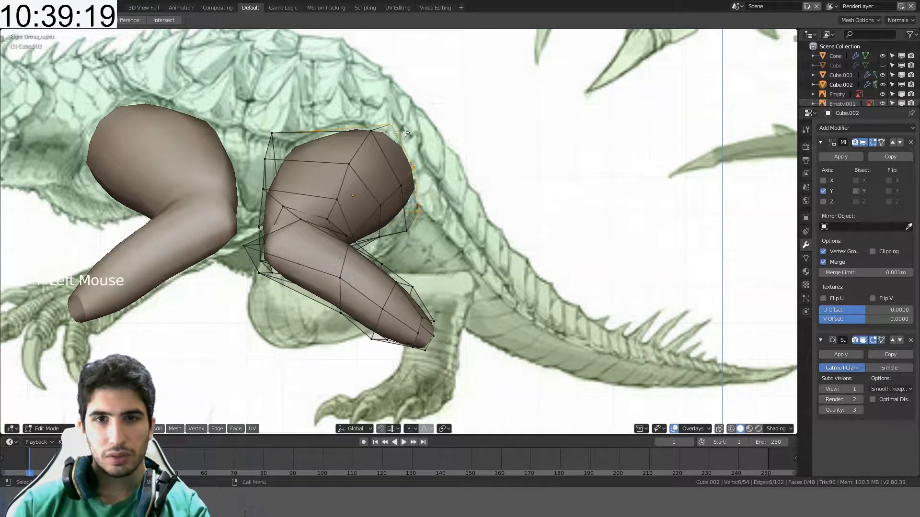
key("s")
left_click(421, 137)
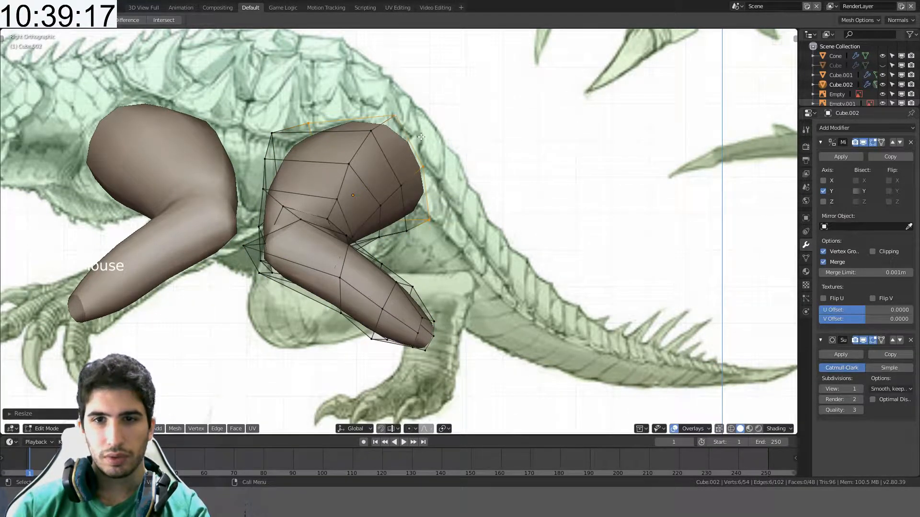
left_click(385, 154, "alt+shift")
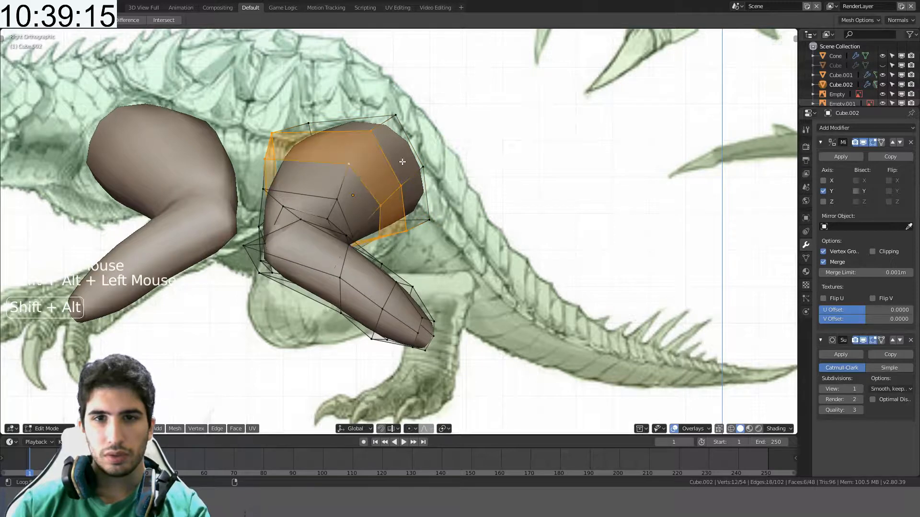
key("g")
left_click(406, 177)
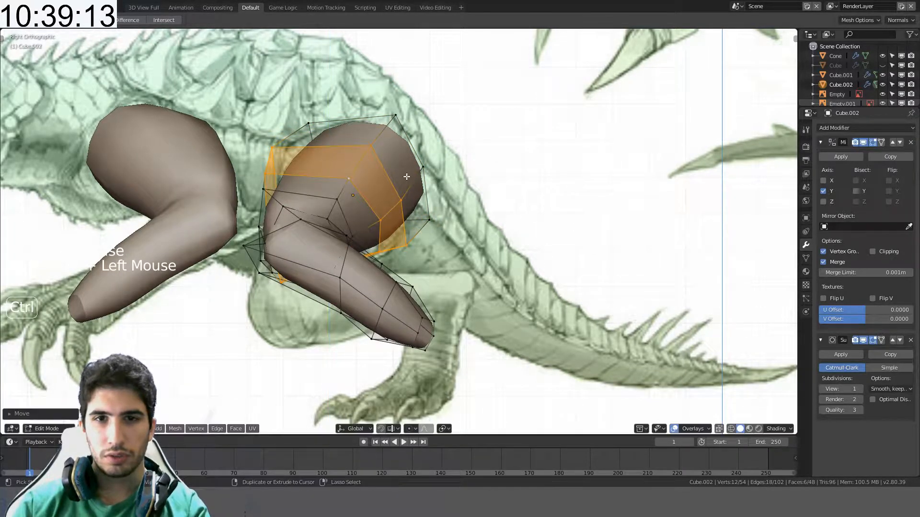
- Move the hind leg's knee loops down and forward toward the knee in the side drawing
left_click(346, 214, "alt")
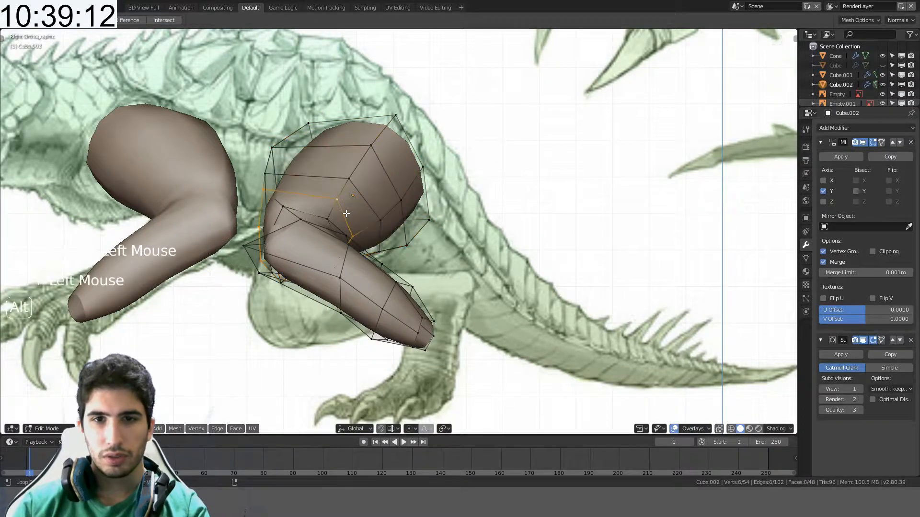
left_click(305, 222, "alt+shift")
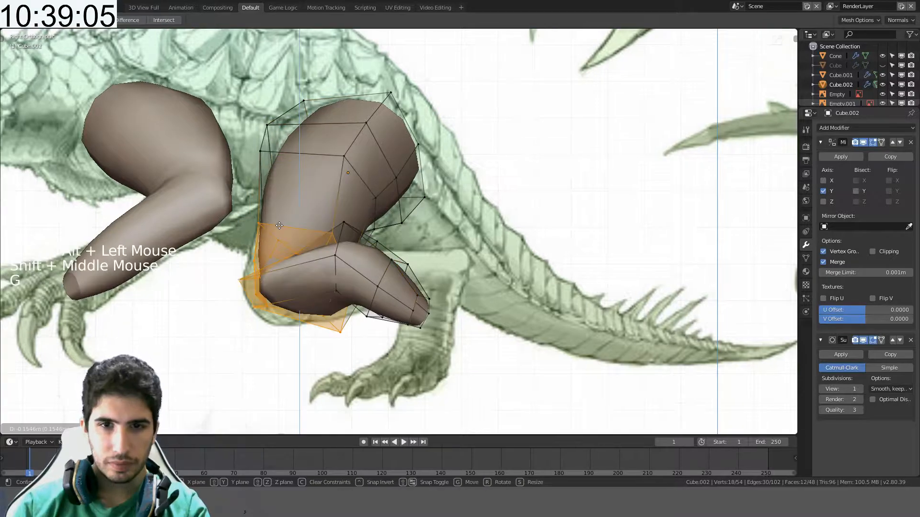
key("g")
left_click(277, 222)
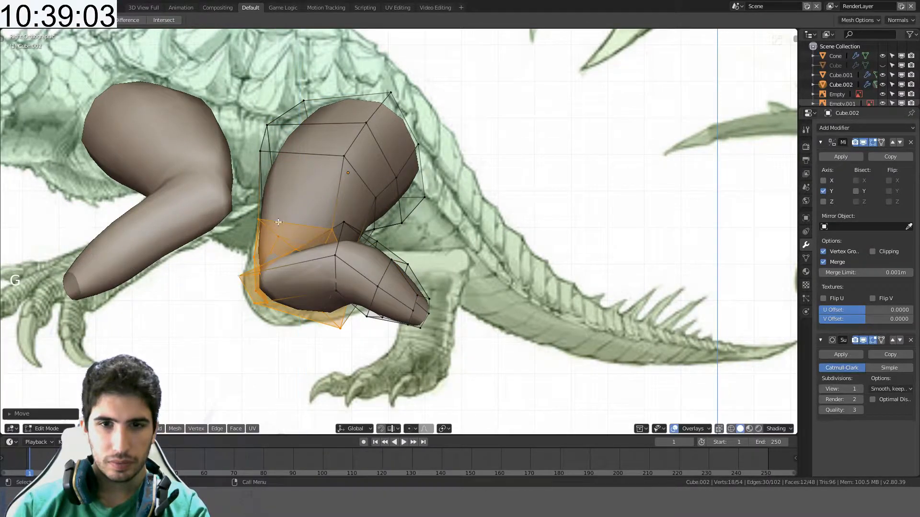
key("g")
left_click(279, 229)
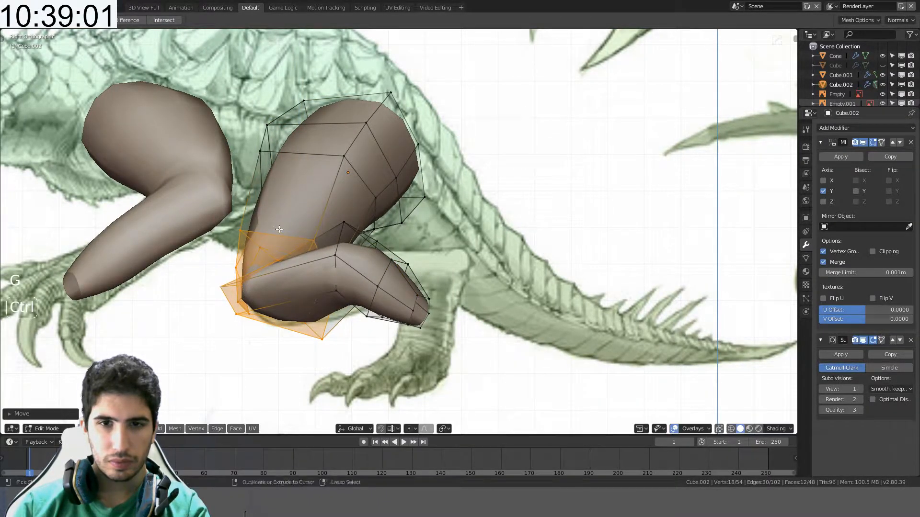
- Rotate the hind leg's lower-leg loops upward and move them back toward the heel in the side drawing
left_click(339, 241, "alt+shift")
left_click(388, 265, "alt+shift")
key("a")
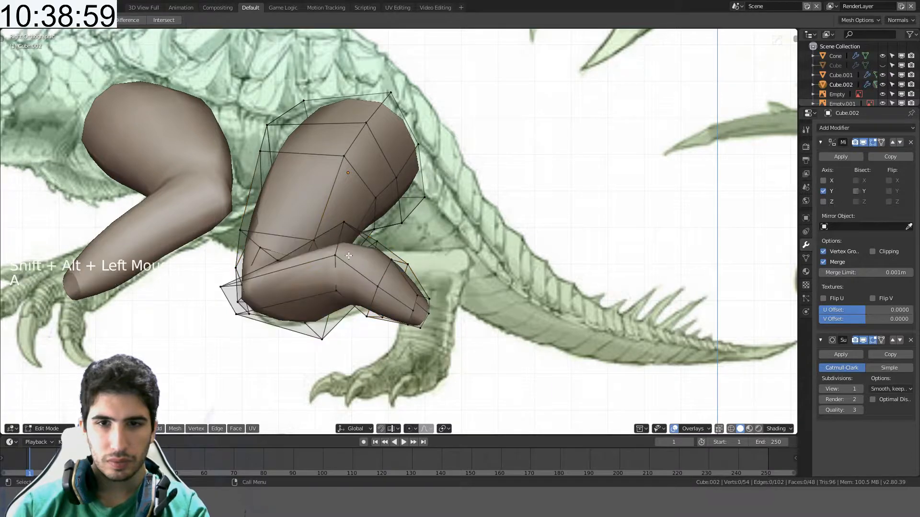
left_click(339, 242, "alt+shift")
left_click(387, 276, "alt+shift")
left_click(407, 293, "alt+shift")
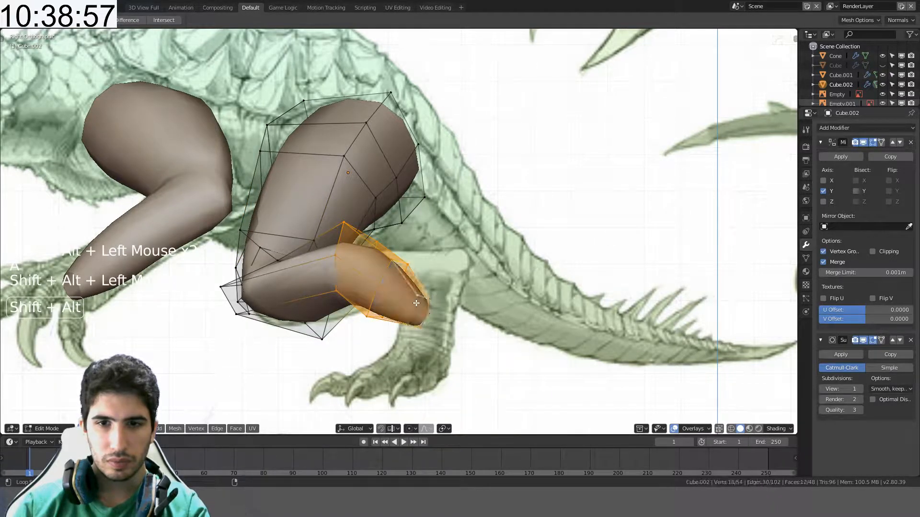
key("r")
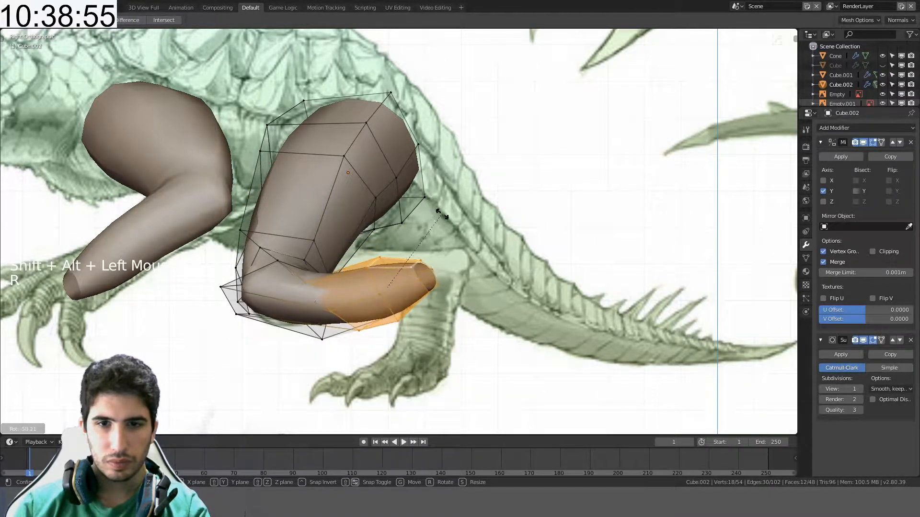
left_click(463, 268)
key("g")
left_click(460, 273)
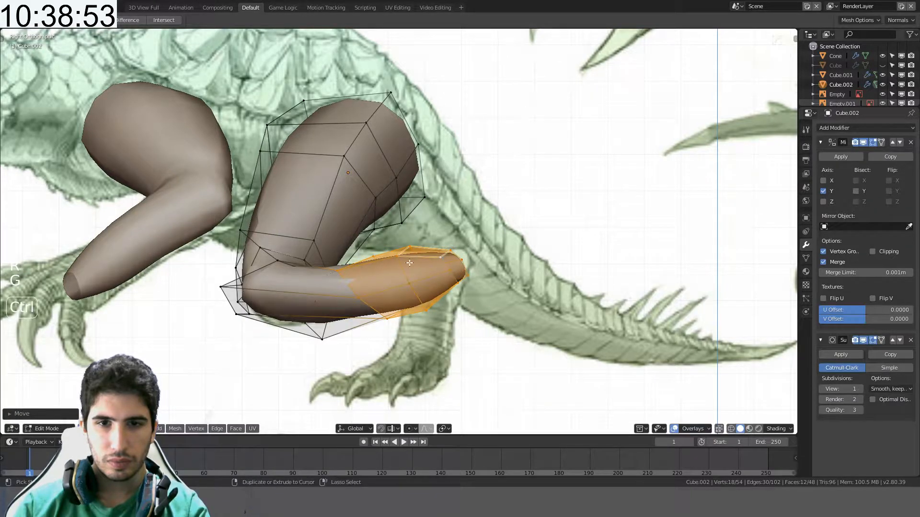
- Move the three vertices at the rear of the thigh's hip opening forward and down in the wireframe side view
mouse_move(460, 273)
middle_mouse_down()
mouse_move(382, 268)
mouse_move(366, 253)
middle_mouse_up()
key("KP_3")
key("z")
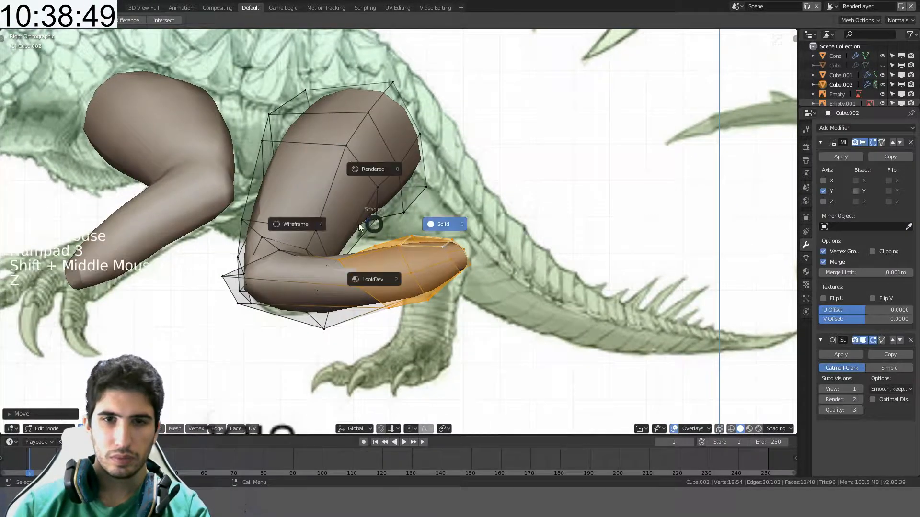
left_click(304, 220)
key("a")
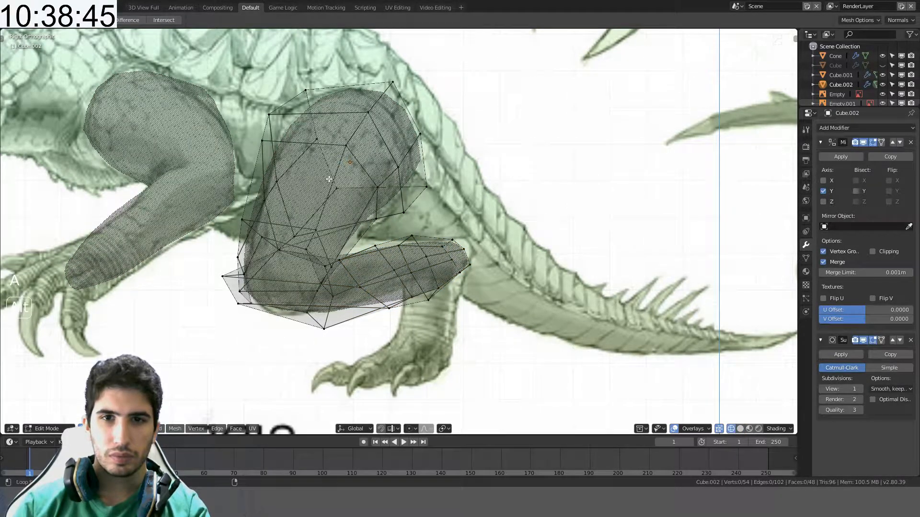
left_click(339, 189)
left_click(389, 202, "shift")
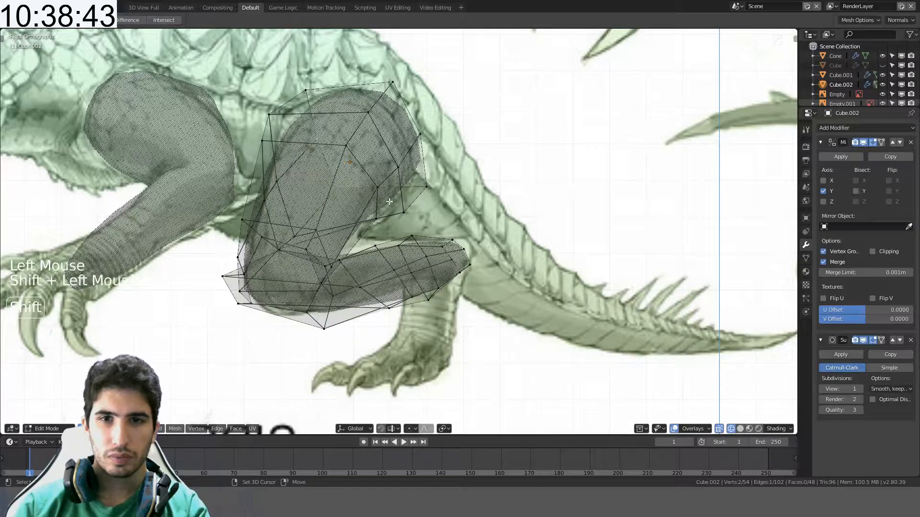
key("g")
key("z")
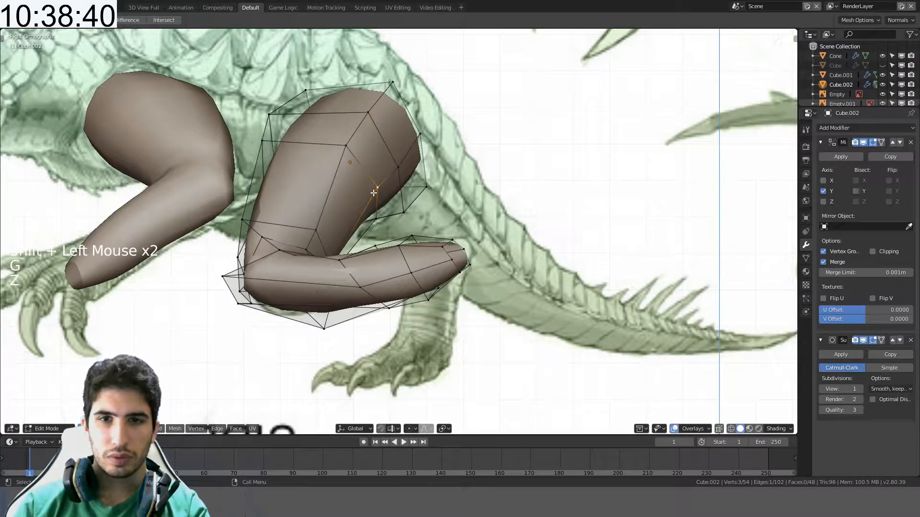
left_click(376, 189, "shift")
mouse_move(377, 188)
middle_mouse_down()
mouse_move(321, 185)
mouse_move(292, 211)
mouse_move(287, 240)
mouse_move(528, 286)
middle_mouse_up()
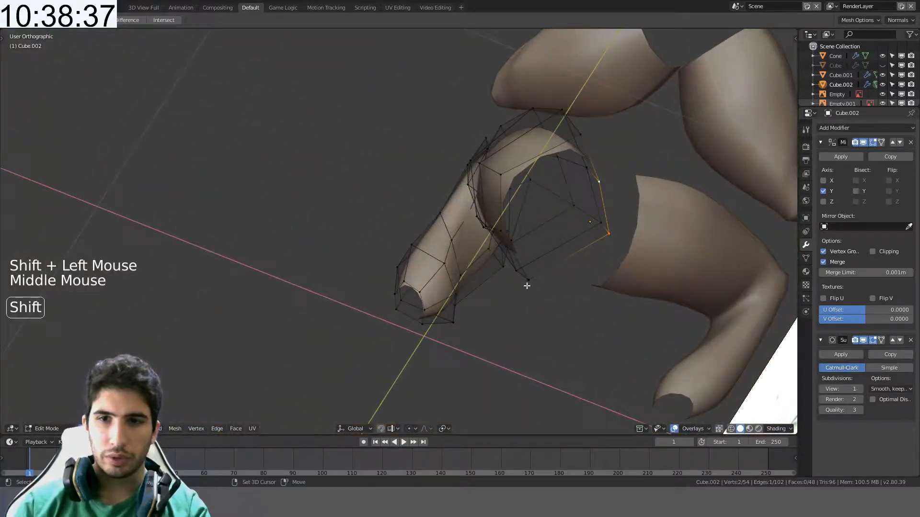
left_click(529, 282, "shift")
key("KP_3")
key("z")
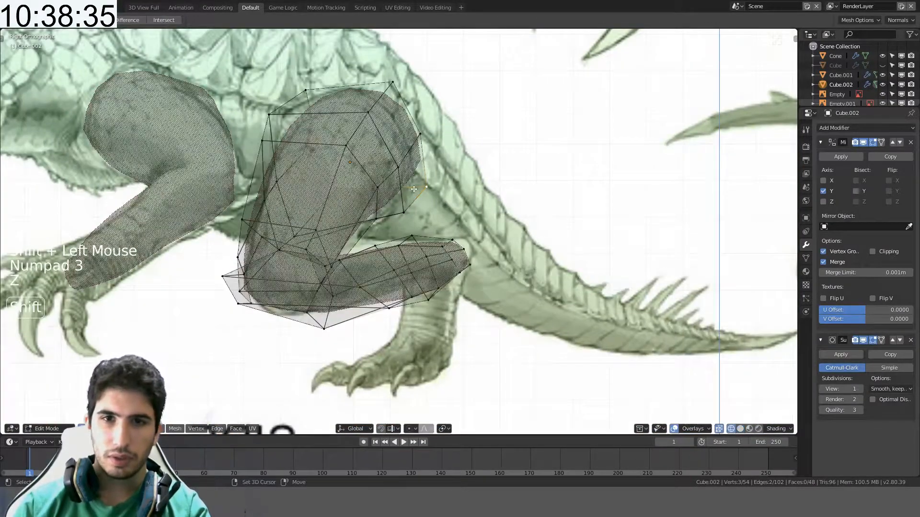
middle_click_drag(367, 180, 373, 218, "shift")
key("g")
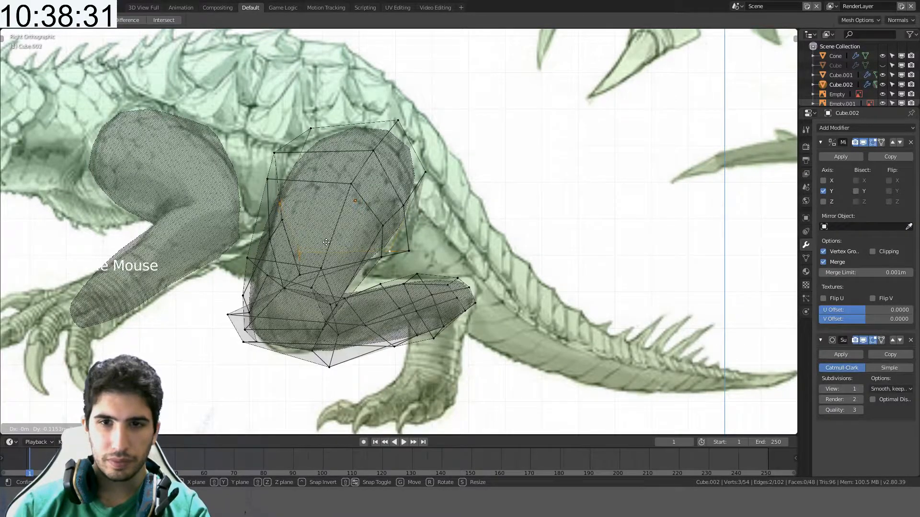
left_click(325, 243)
- Move the two vertices at the top of the thigh onto the hip outline in the side drawing
left_click(311, 128)
key("g")
left_click(293, 142)
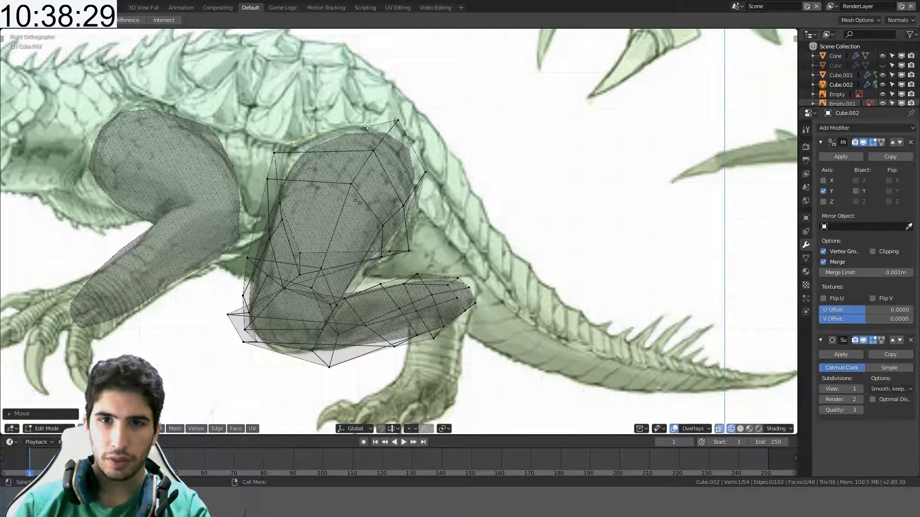
left_click(367, 127)
key("g")
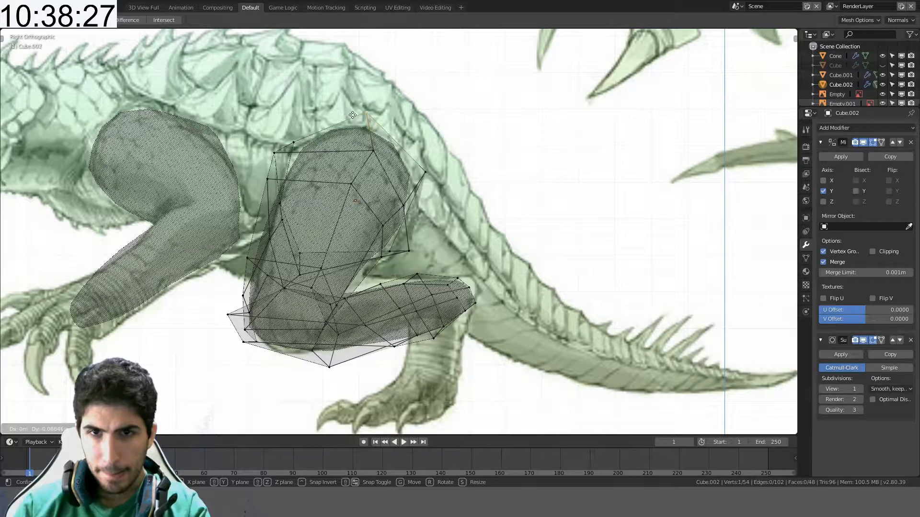
left_click(353, 115)
- Lower the upper front vertices of the thigh along the front contour in the side drawing
key("g")
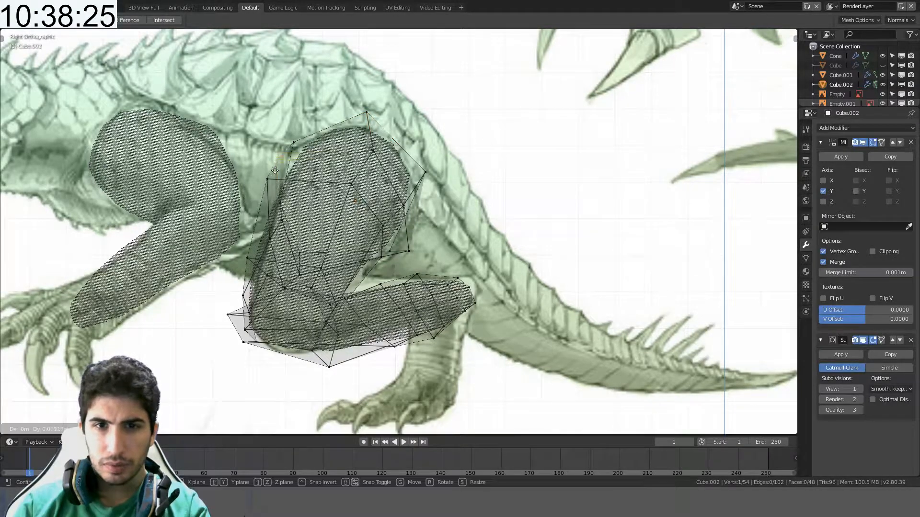
left_click(282, 166)
key("g")
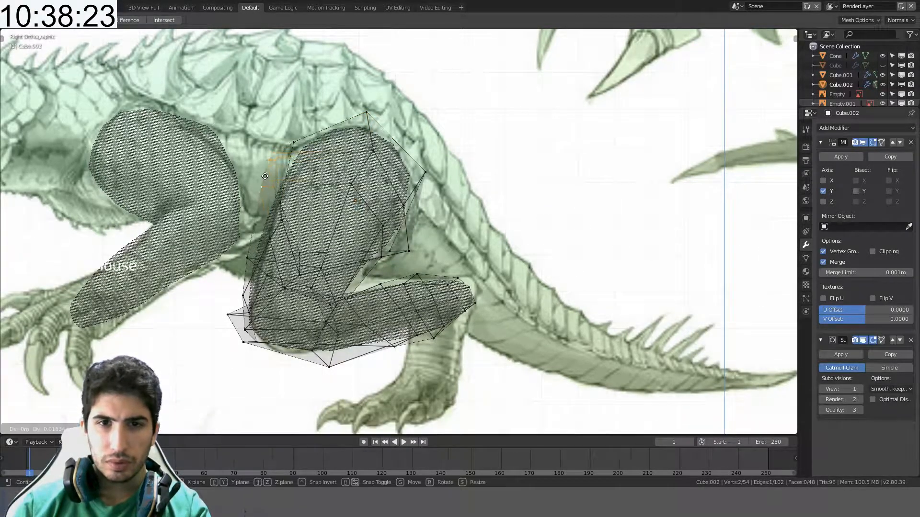
left_click(260, 215)
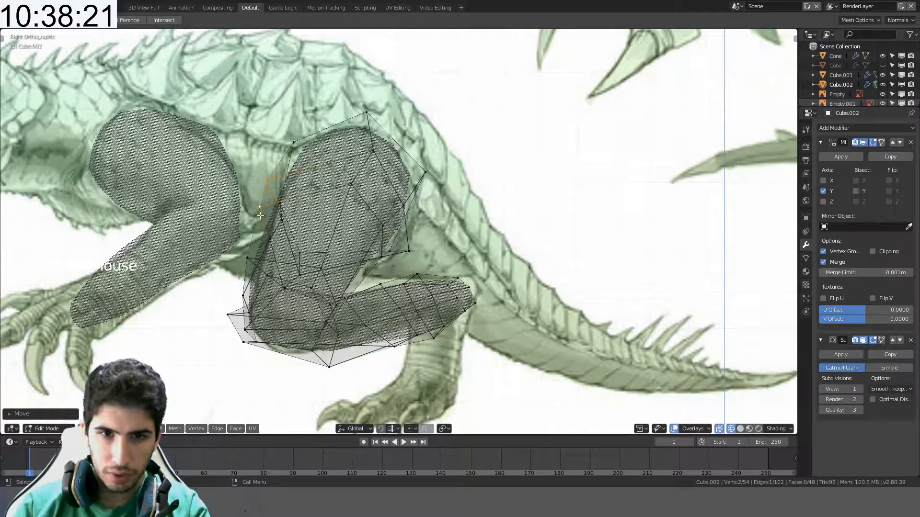
left_click(242, 254, "shift")
left_click(254, 256)
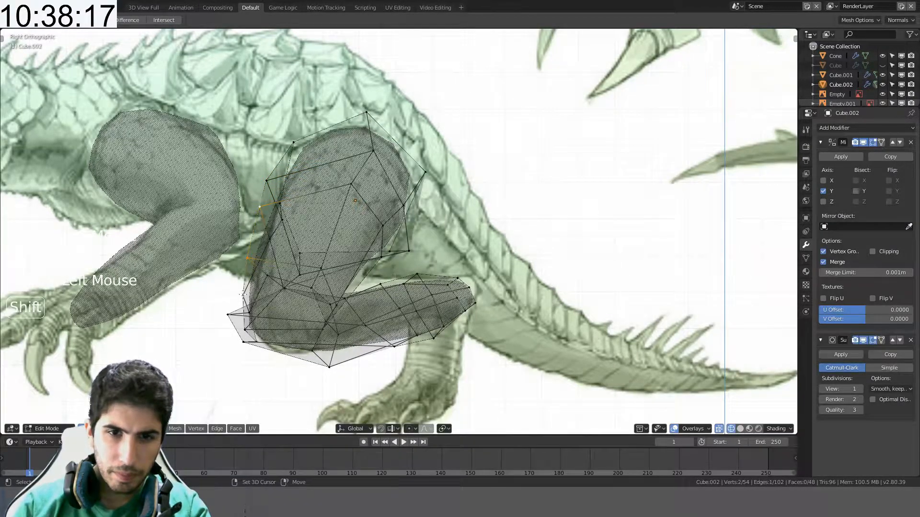
left_click(244, 294, "shift")
key("g")
left_click(261, 263)
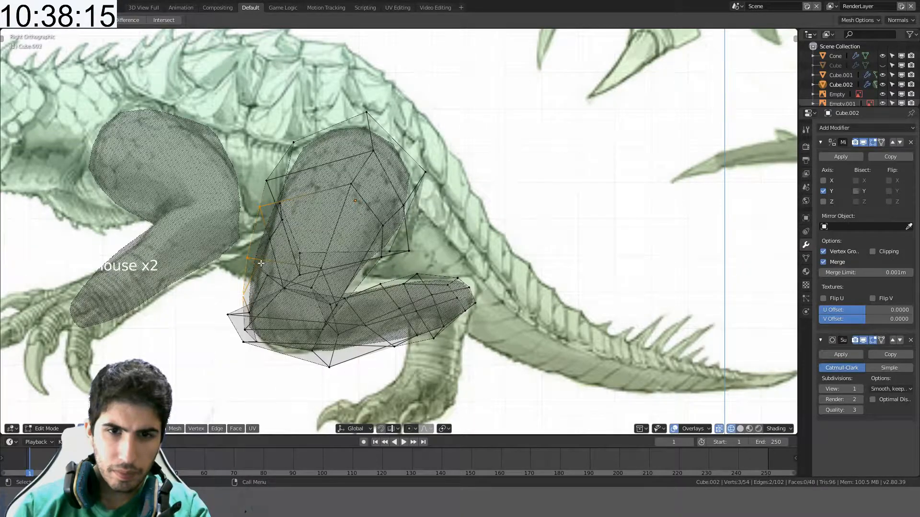
- Select three vertices along the front of the thigh and shift them sideways along the X axis
key("z")
middle_click_drag(345, 244, 302, 250)
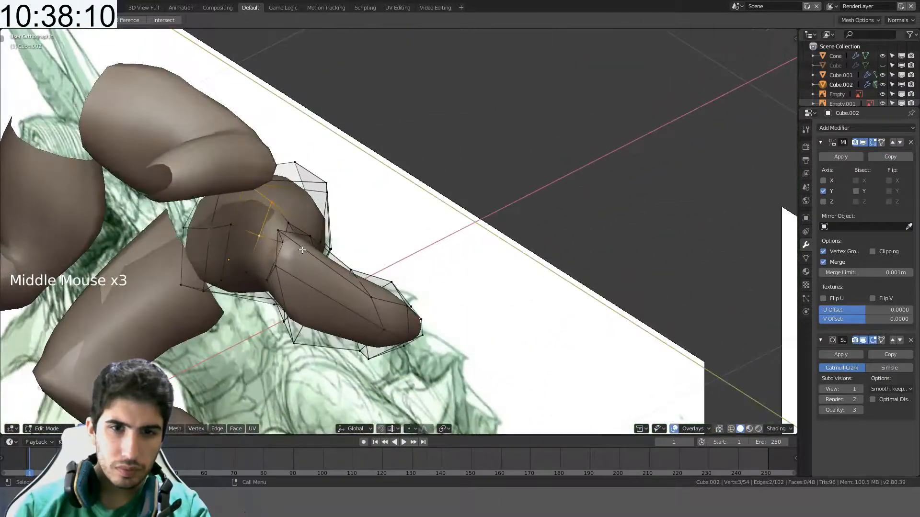
left_click(231, 225)
left_click(264, 235, "shift")
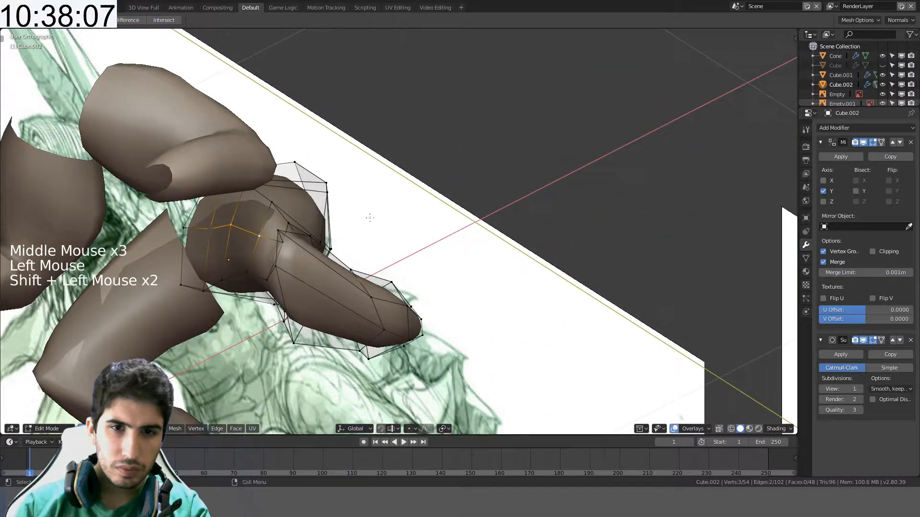
middle_click_drag(369, 218, 335, 223)
key("g")
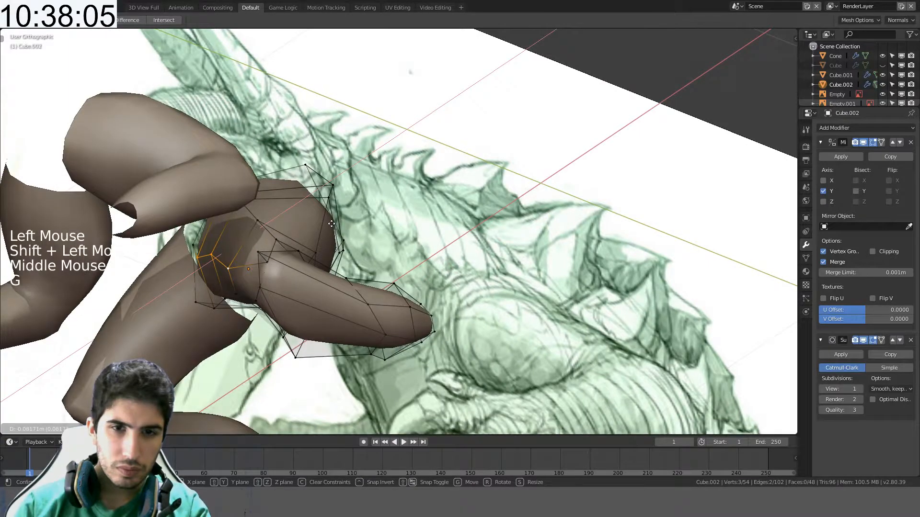
left_click(330, 225)
key("g")
left_click(333, 217)
mouse_move(333, 218)
middle_mouse_down()
mouse_move(297, 243)
mouse_move(308, 263)
middle_mouse_up()
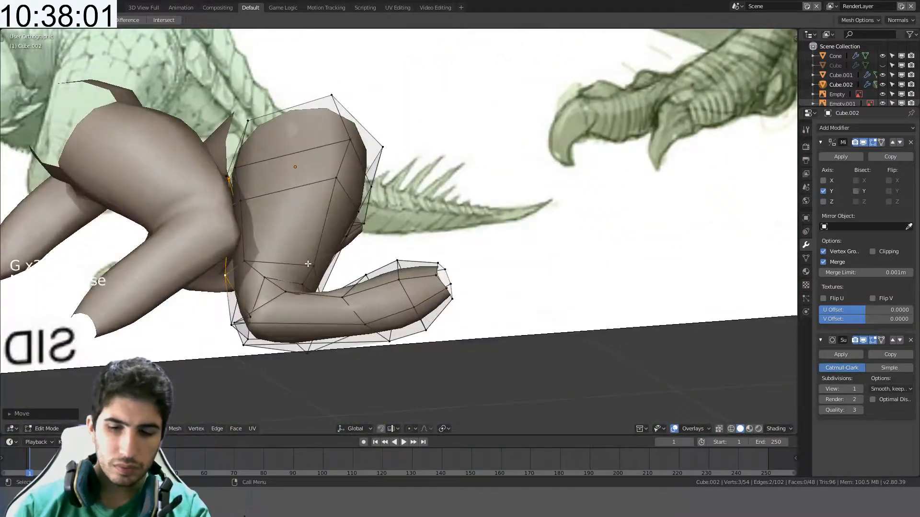
- Edge-slide the front edges of the thigh backward to follow the contour in the side drawing
key("KP_3")
key("shift+z")
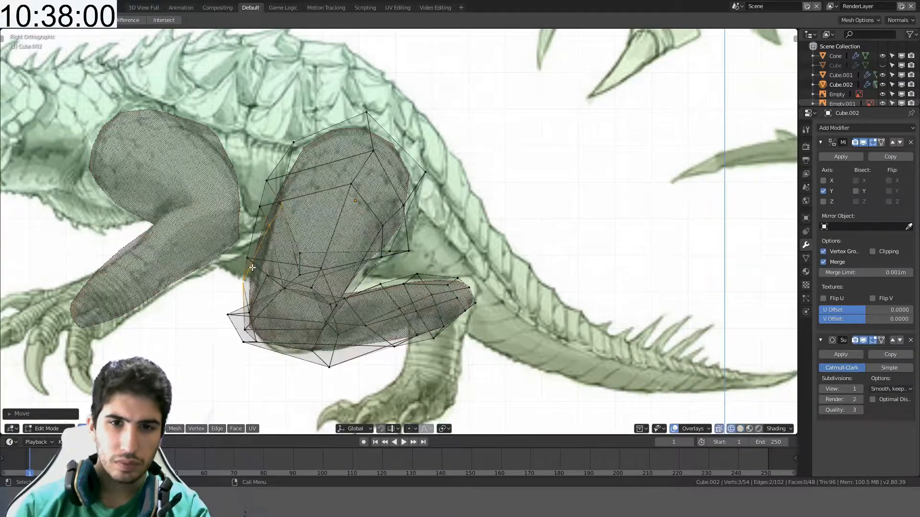
left_click(261, 207)
left_click(265, 183, "shift")
key("g")
key("g")
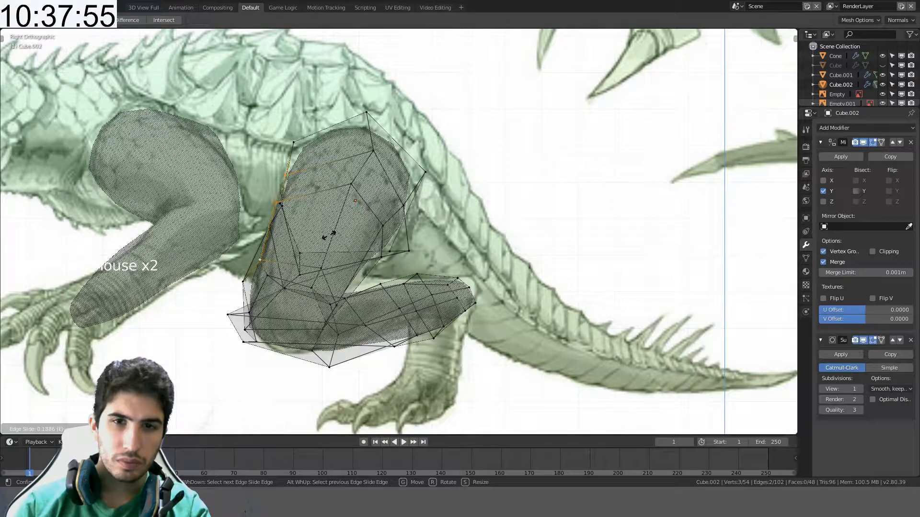
left_click(329, 235)
- Move the uppermost front vertex of the thigh forward onto the flank in the side drawing
left_click(289, 143)
key("g")
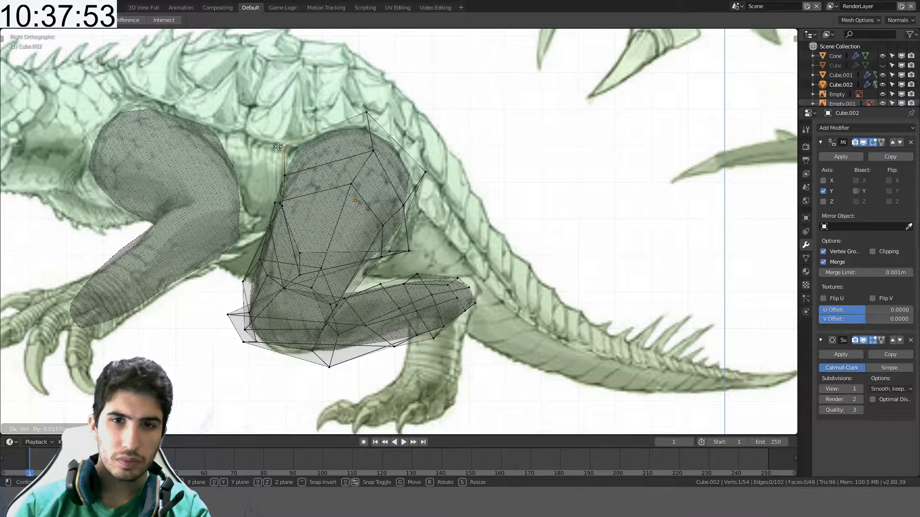
left_click(273, 147)
- Reposition the vertices on the underside of the thigh behind the knee to smooth the bend
mouse_move(352, 260)
middle_mouse_down("shift")
mouse_move(311, 225)
mouse_move(325, 214)
mouse_move(336, 235)
mouse_move(321, 253)
middle_mouse_up("shift")
scroll(311, 225, "up", 2)
key("shift+z")
left_click(367, 171, "shift")
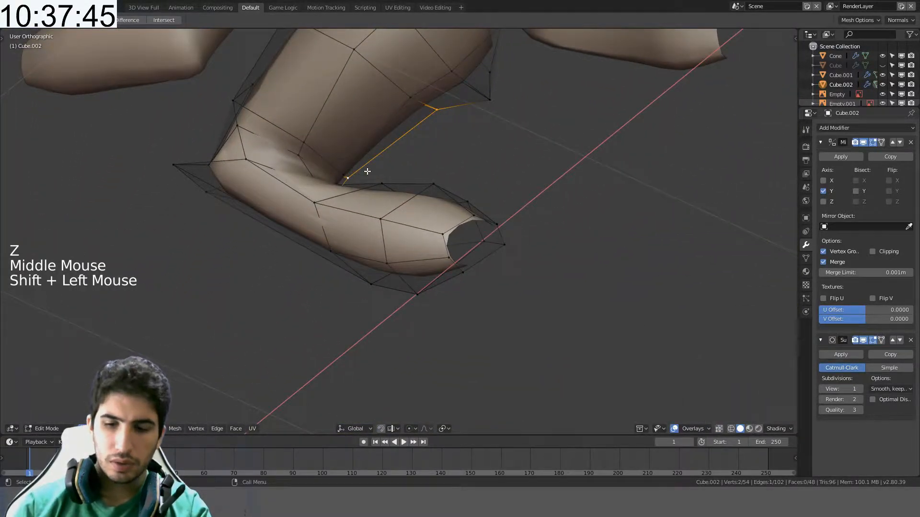
key("KP_3")
key("shift+z")
key("g")
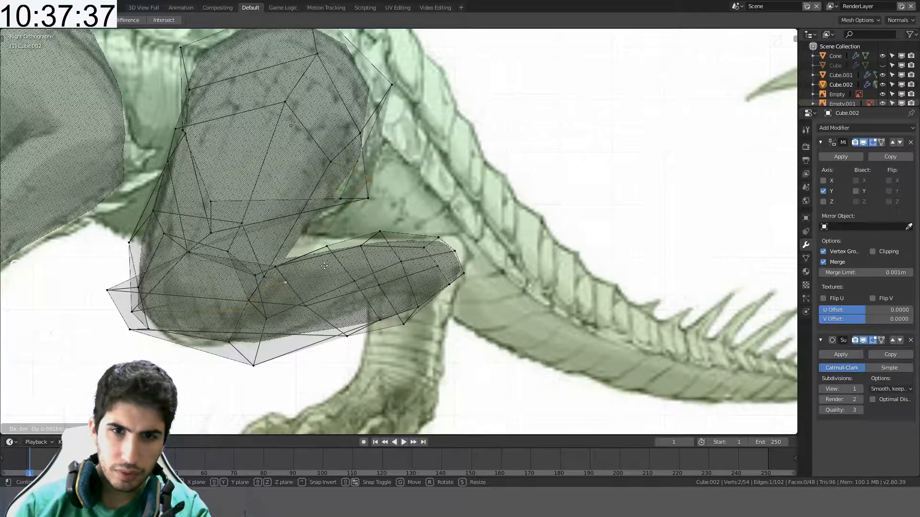
key("g")
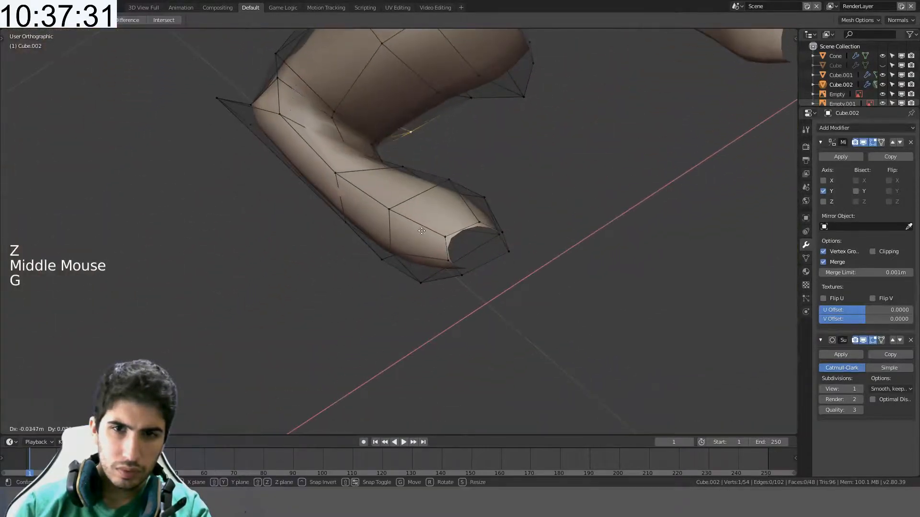
left_click(446, 239)
- Select the edge loop around the knee and show the leg in wireframe over the side drawing
middle_click_drag(399, 153, 329, 147)
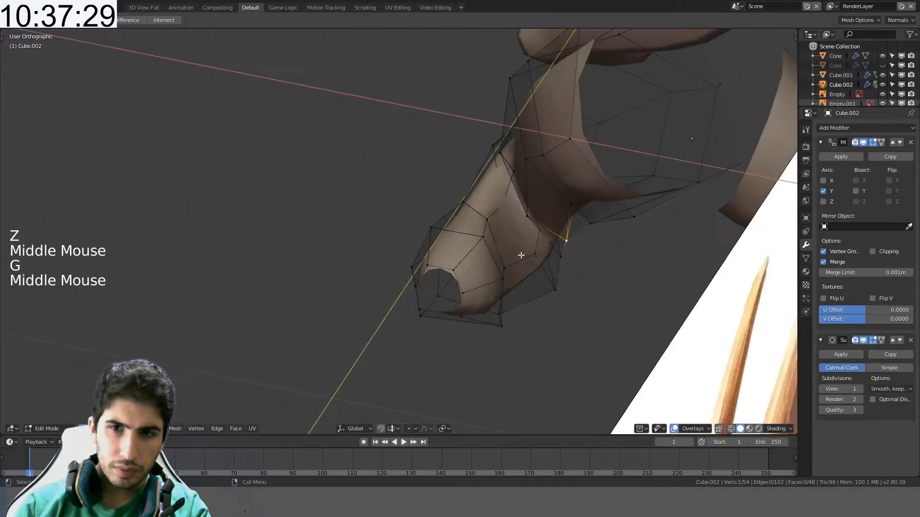
middle_click_drag(525, 242, 398, 169, "shift")
right_click(252, 175, "alt+shift")
left_click(251, 176, "alt+shift")
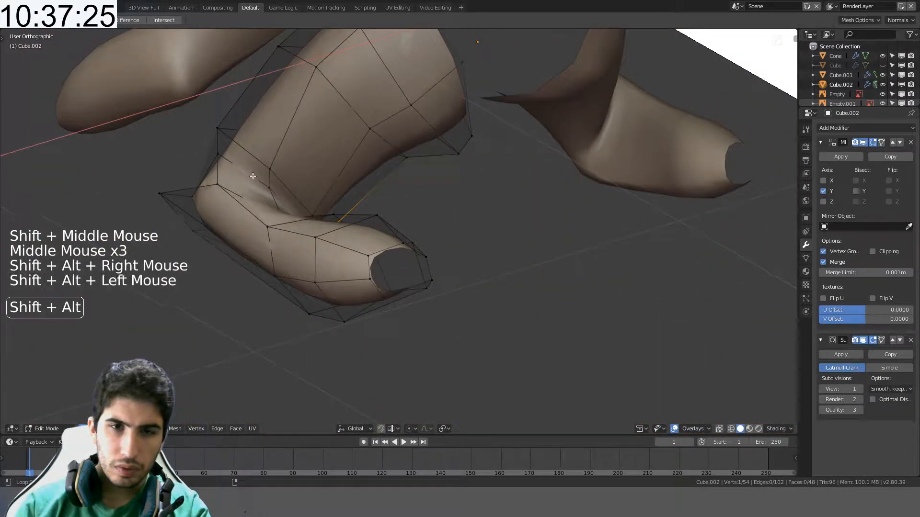
key("a")
left_click(249, 177, "alt")
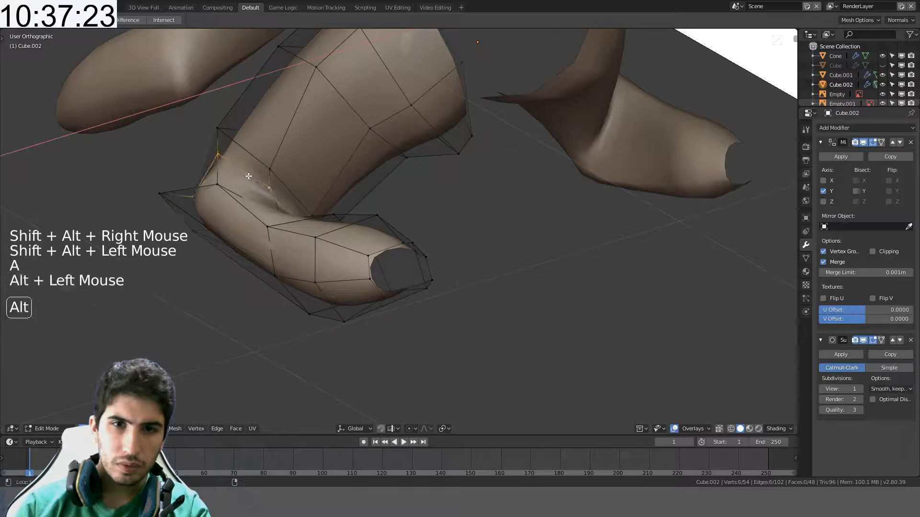
key("KP_3")
key("z")
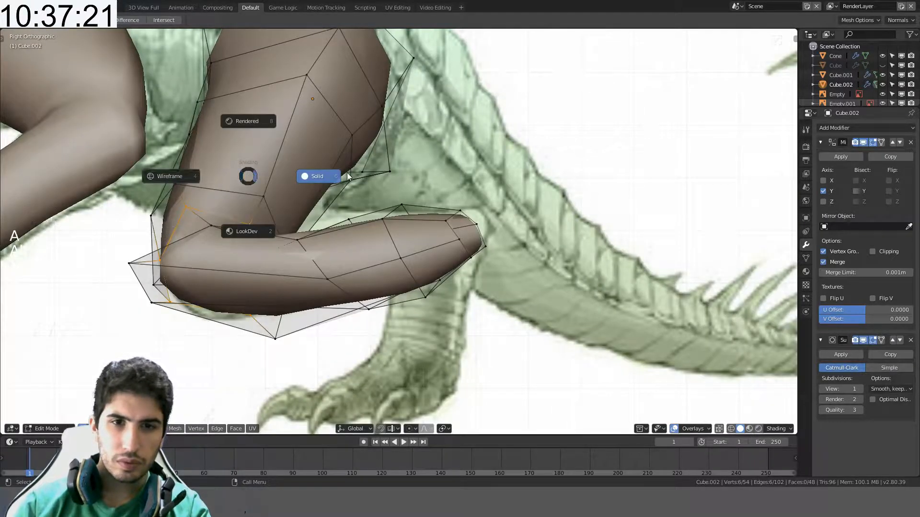
left_click(155, 170)
key("g")
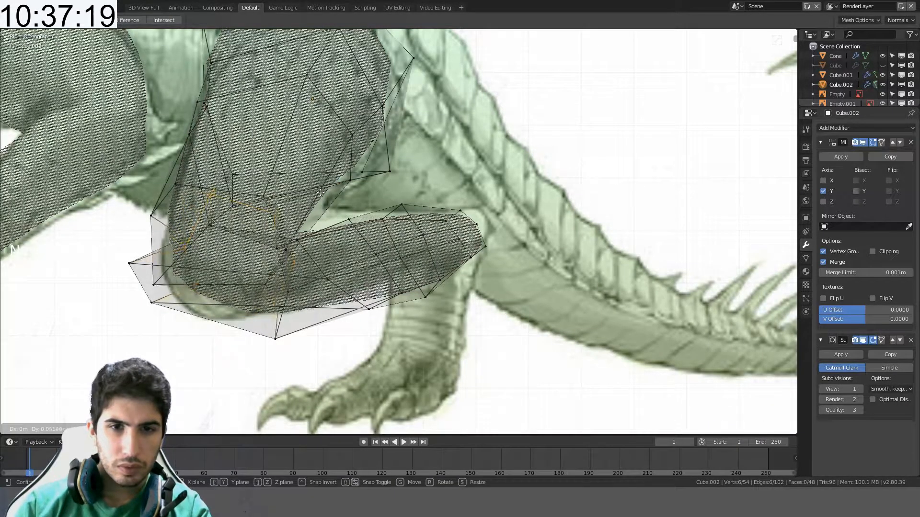
right_click(305, 203)
key("g")
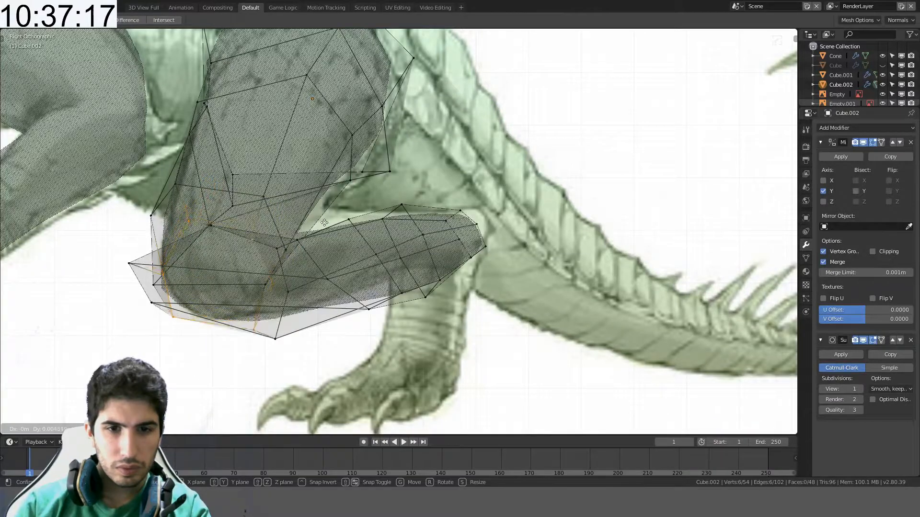
right_click(318, 234)
key("s")
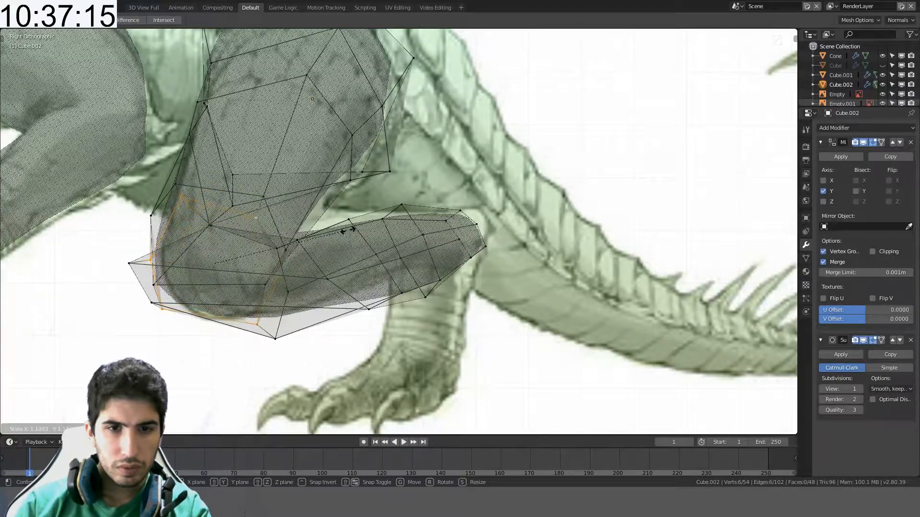
right_click(362, 232)
key("s")
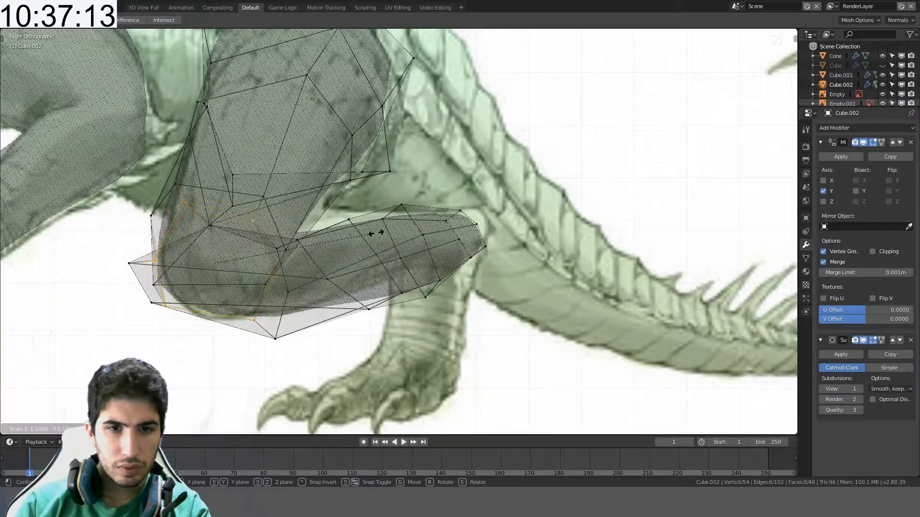
right_click(363, 233)
- Round the selected knee loop with the LoopTools Circle operation and shift it to fit the knee in the side drawing
right_click(364, 231)
mouse_move(364, 216)
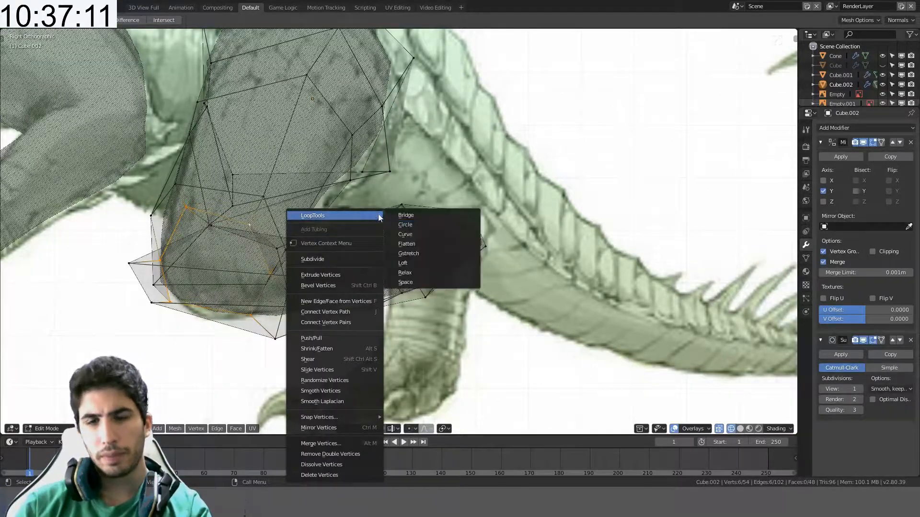
left_click(414, 226)
key("g")
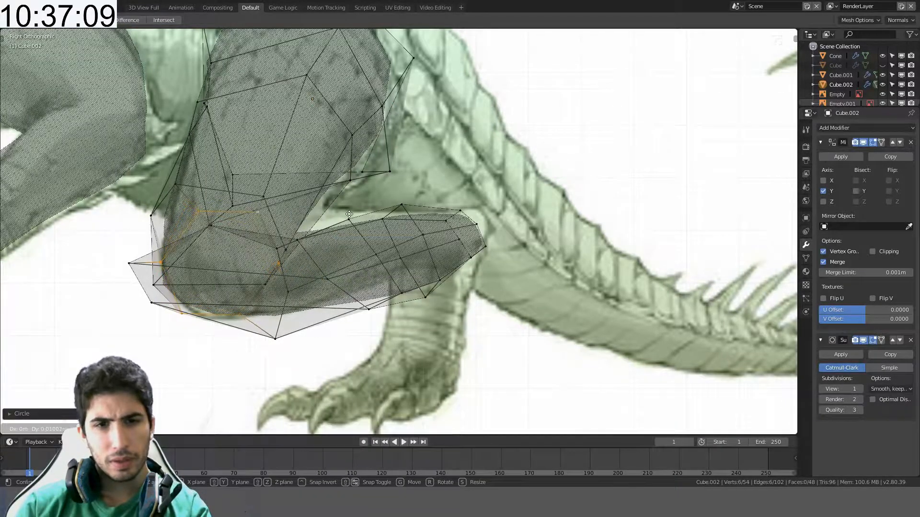
left_click(349, 214)
middle_click_drag(356, 219, 351, 271)
- Edge-slide the first edge loop below the knee along the lower leg
key("ctrl+shift+z")
left_click(372, 225, "alt")
key("g")
key("g")
left_click(403, 238)
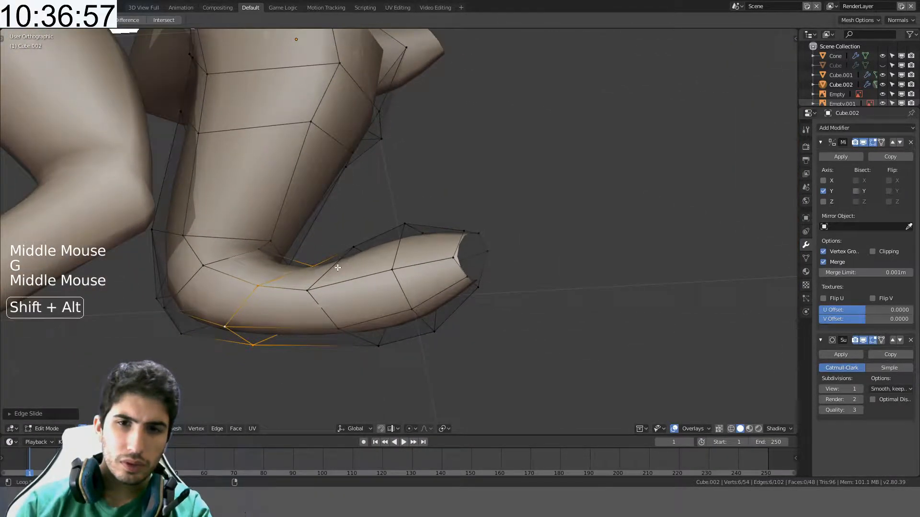
- Delete the vertices of all lower-leg edge loops below the knee, leaving the leg open at the knee
left_click(338, 268, "alt+shift")
left_click(402, 245, "alt+shift")
left_click(459, 240, "alt+shift")
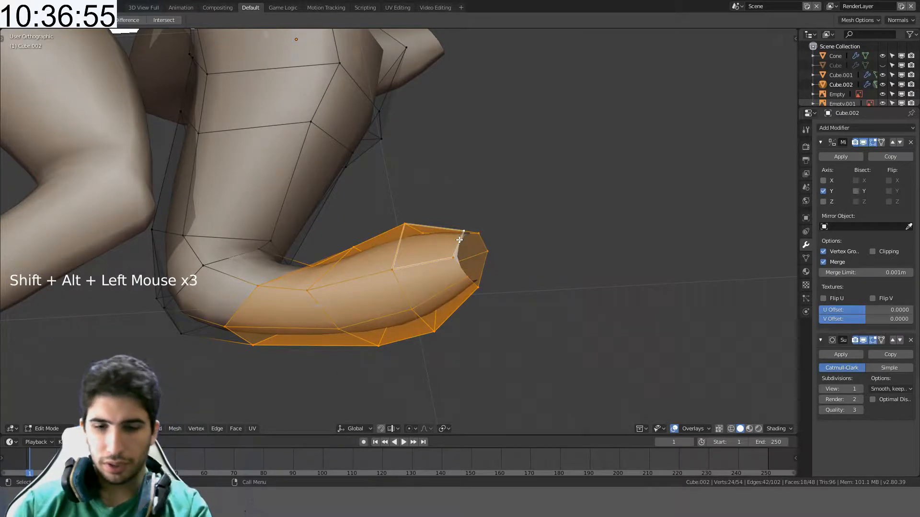
key("x")
left_click(438, 220)
- Move the four vertices at the back of the open knee up and backward toward the knee bend in the side drawing
middle_click_drag(355, 240, 335, 213)
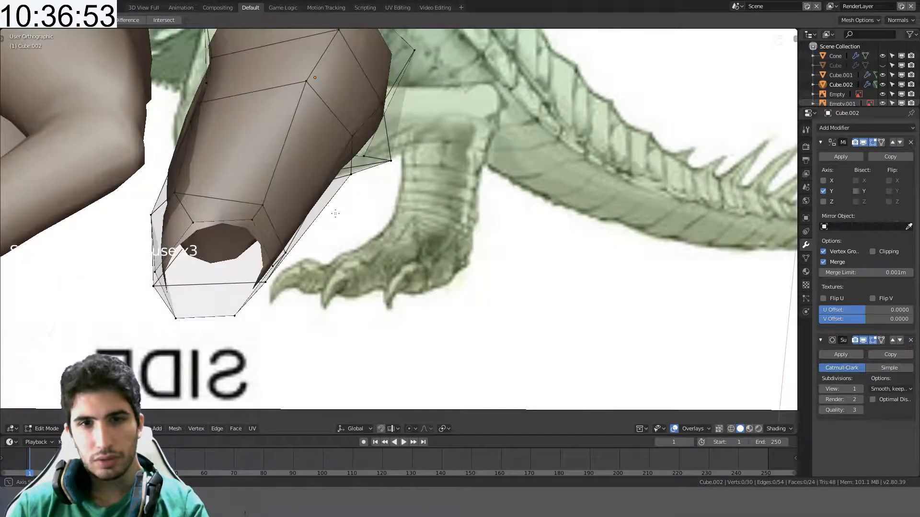
key("KP_3")
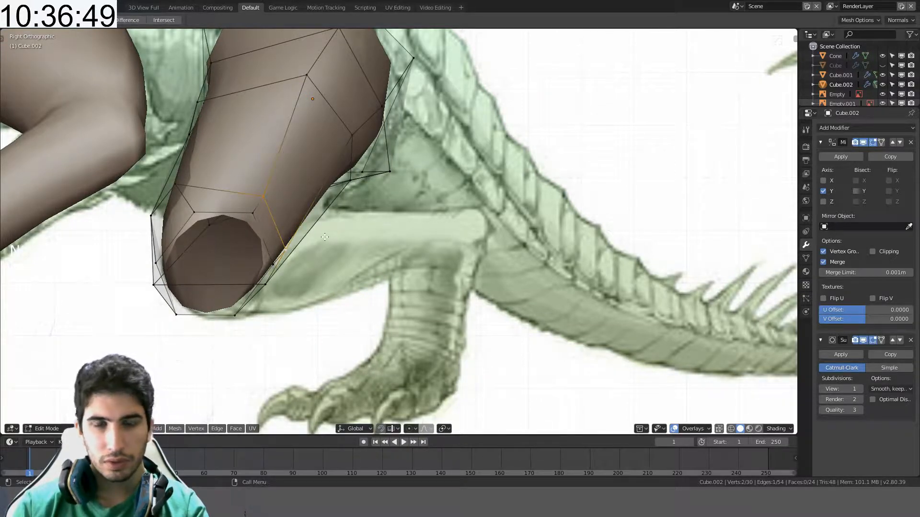
key("g")
left_click(271, 227)
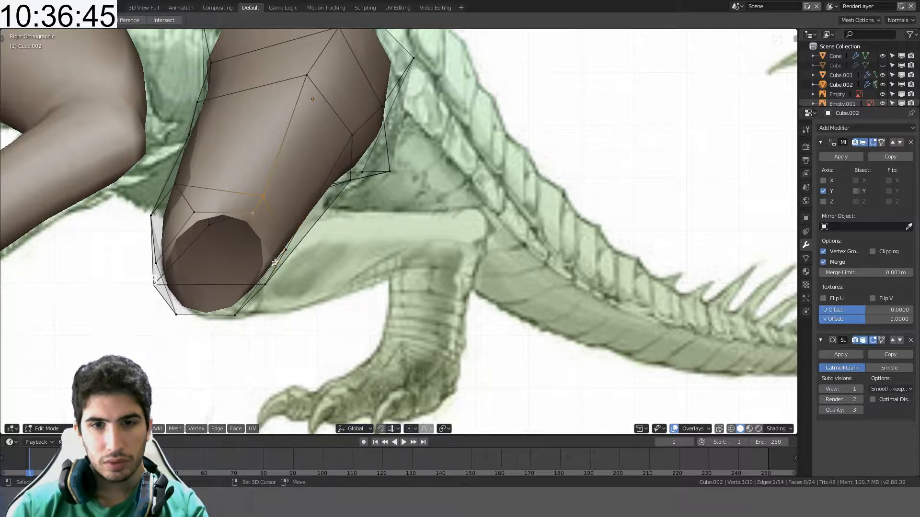
key("g")
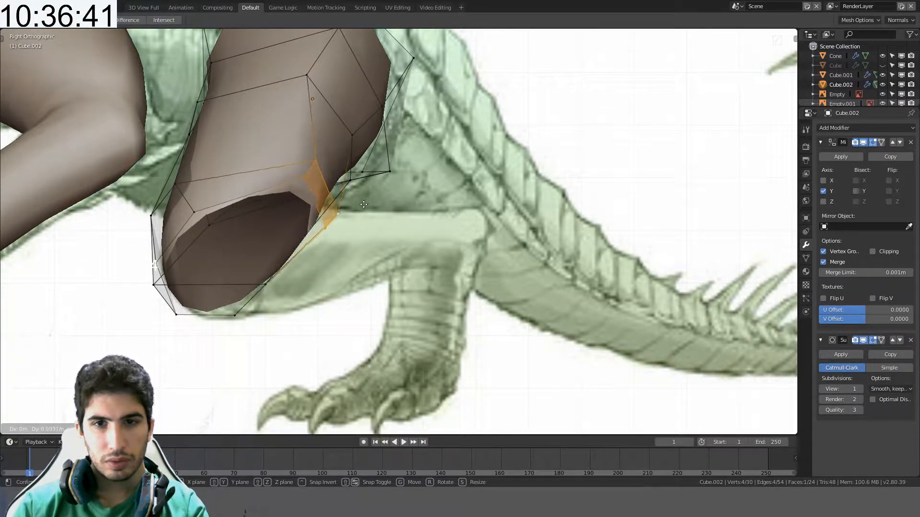
left_click(363, 205)
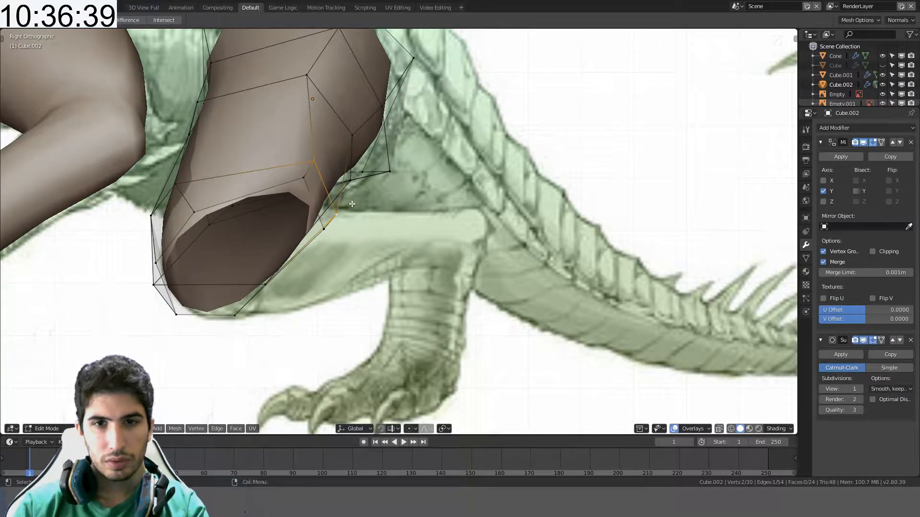
- Shift the upper pair of back-of-knee vertices forward and the open-edge pair backward to shape the bend
key("g")
left_click(323, 203)
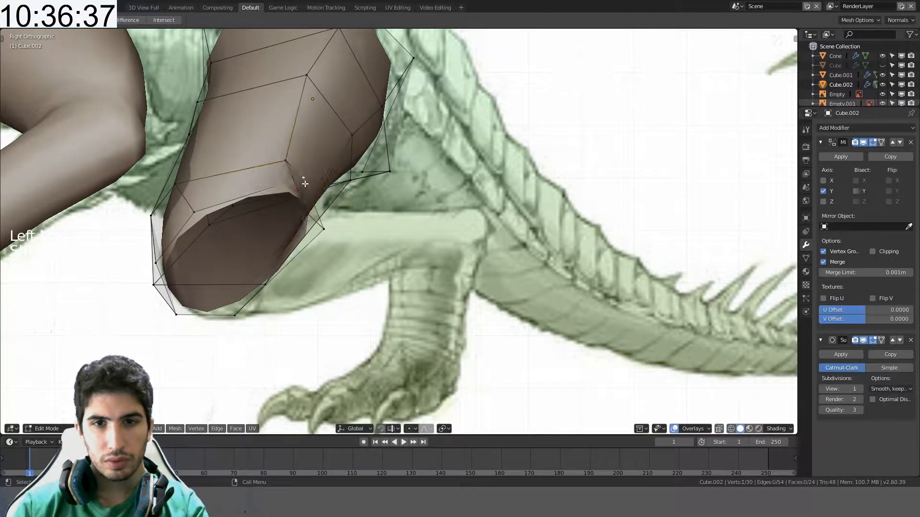
key("g")
left_click(268, 225)
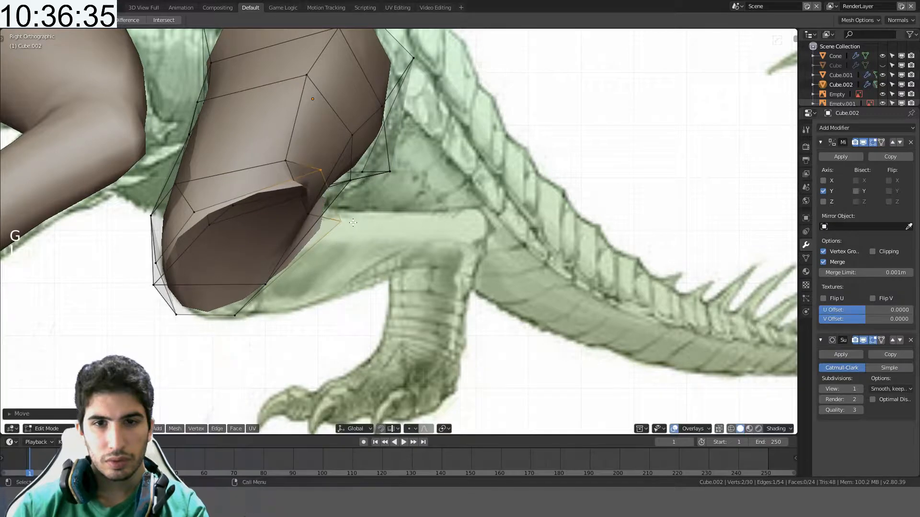
- Extrude the open knee loop backward to the ankle in the side drawing and scale its end down
middle_click_drag(267, 225, 294, 246)
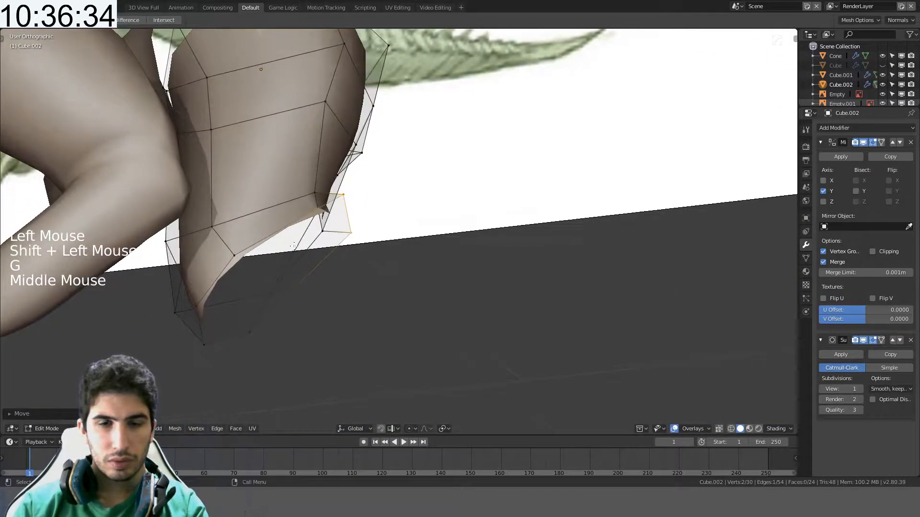
left_click(270, 236, "alt")
key("KP_3")
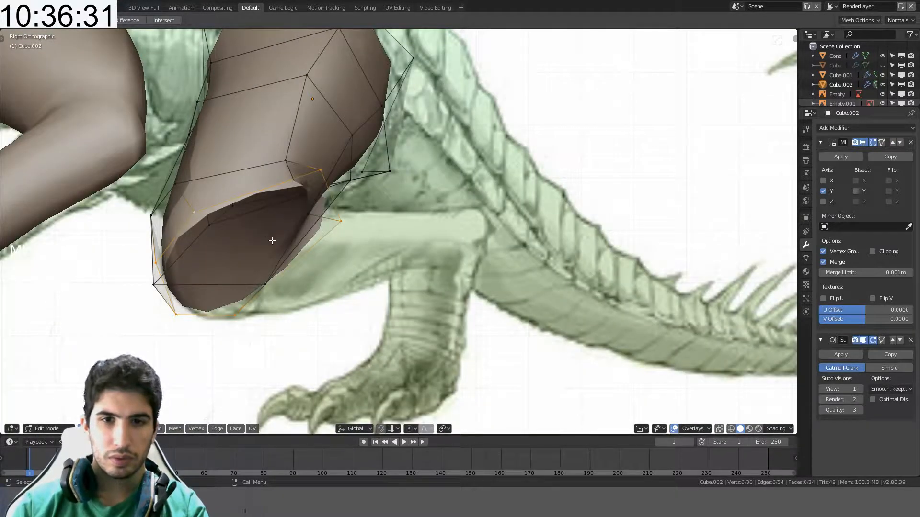
key("e")
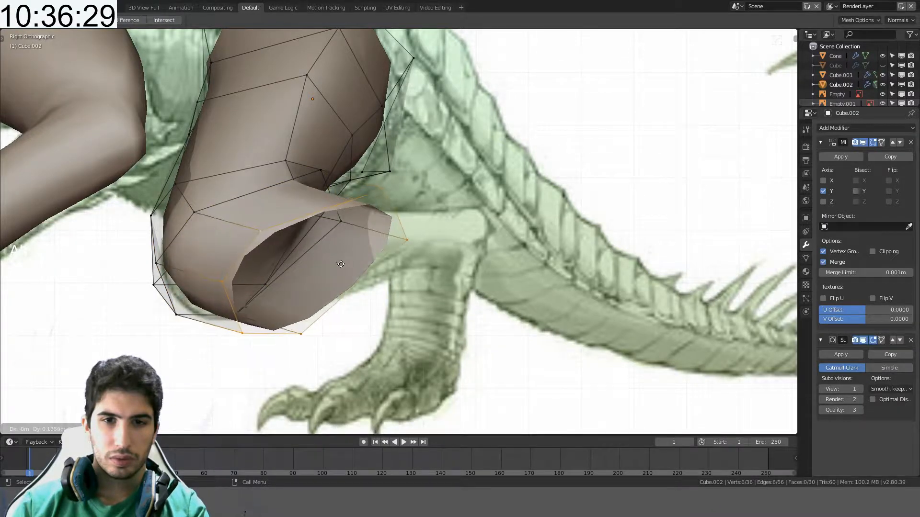
left_click(440, 243)
key("s")
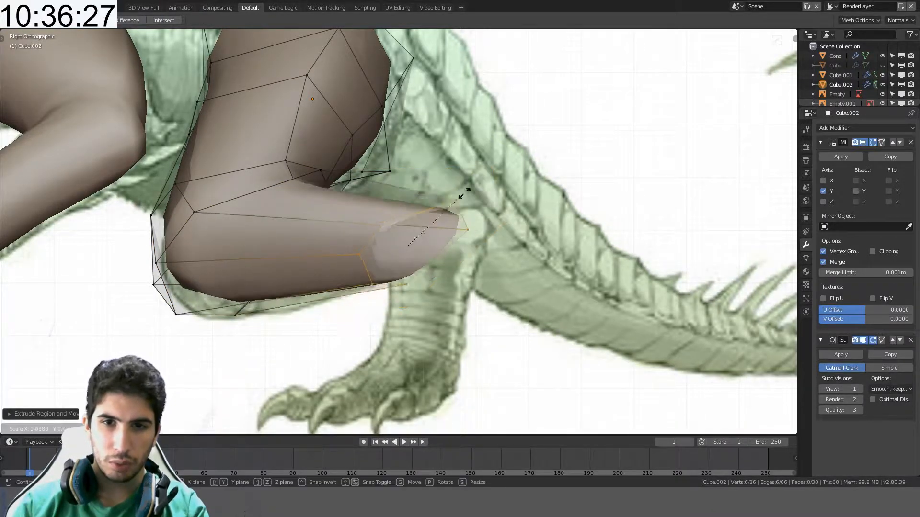
left_click(441, 200)
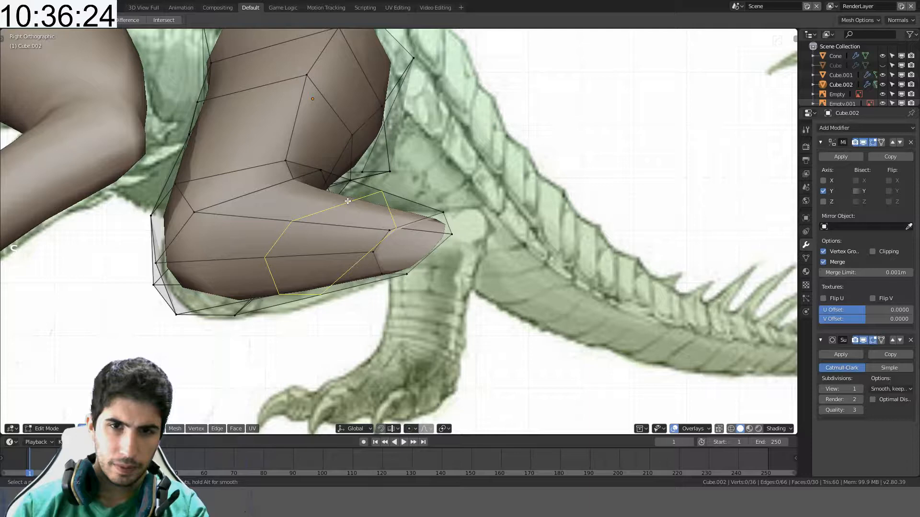
- Add one edge loop around the middle of the lower leg and adjust the position of one of its vertices
left_click(347, 201)
left_click(291, 234)
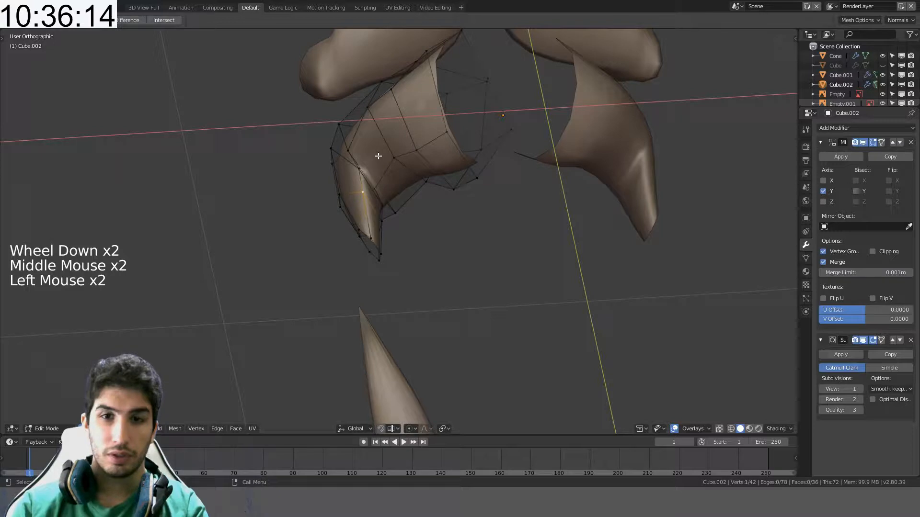
middle_click_drag(378, 156, 385, 200, "shift")
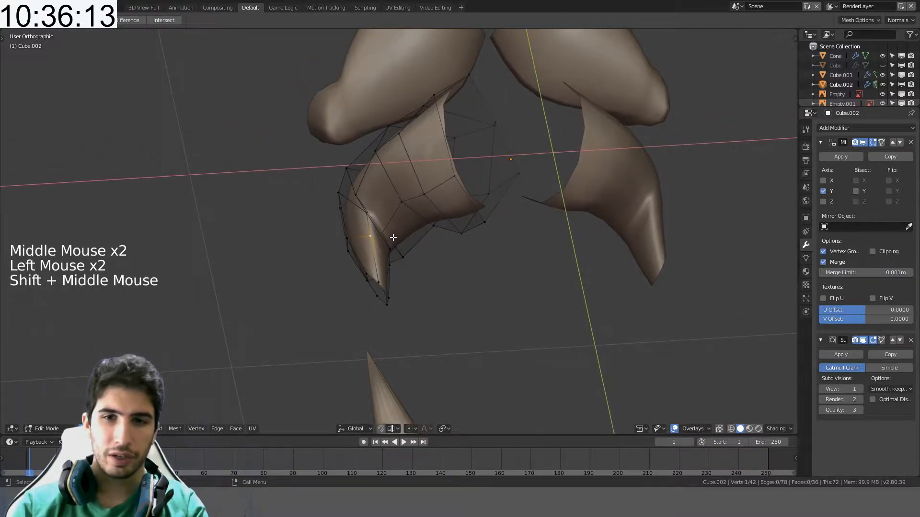
key("g")
scroll(377, 235, "up", 4)
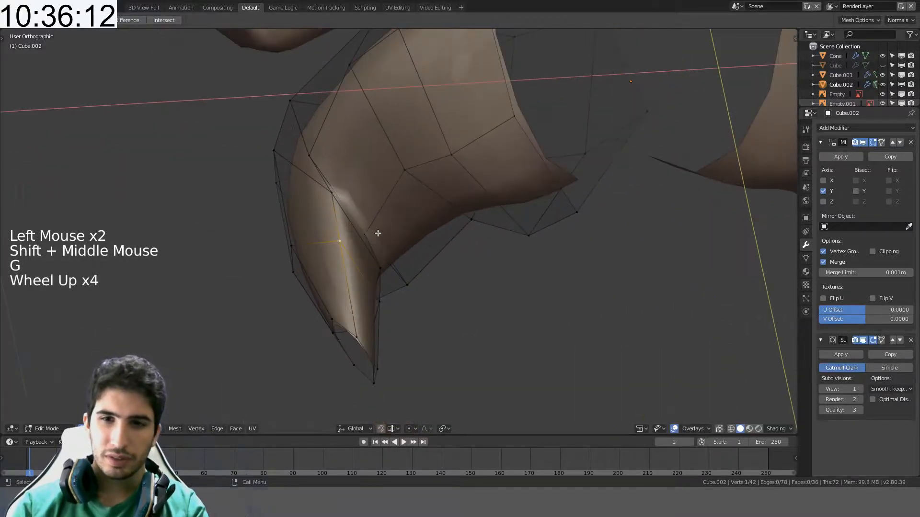
- Rotate the open end loop of the lower leg about the global Z axis and scale it down
left_click(348, 328, "alt")
key("r")
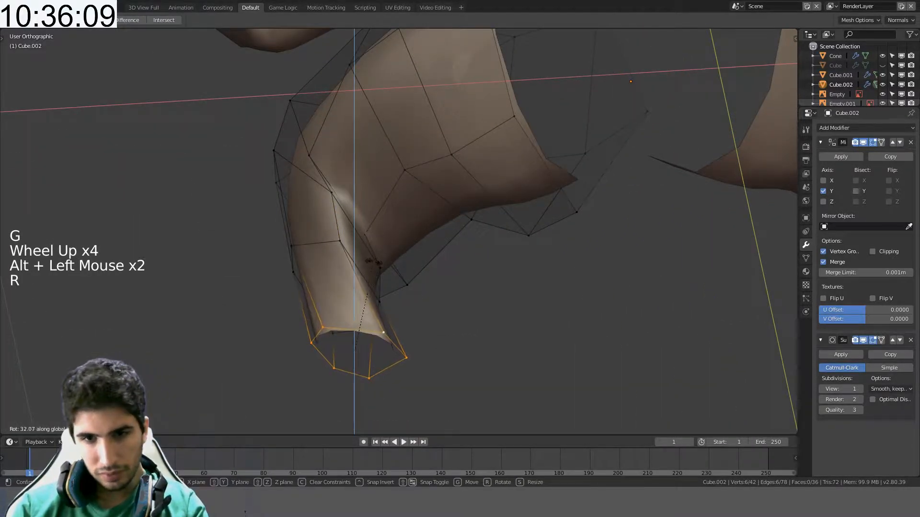
key("s")
left_click(386, 280)
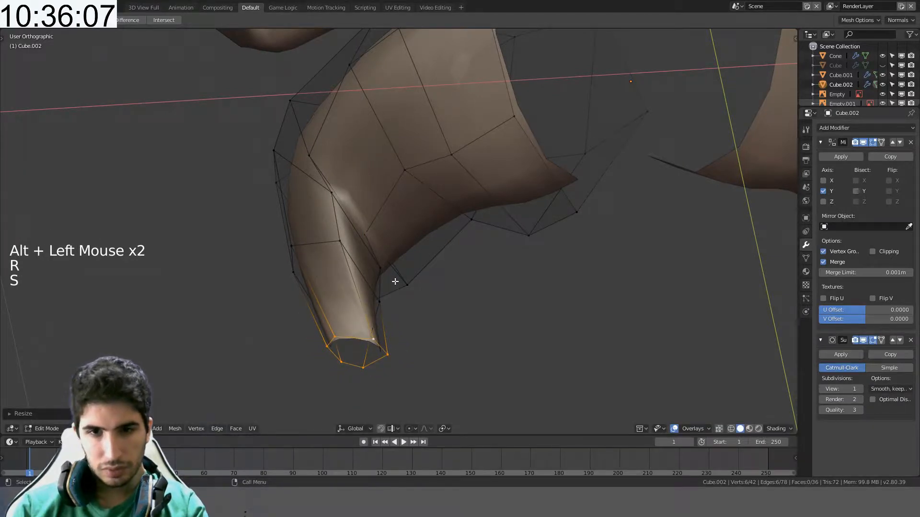
- Tilt the lower leg's open end loop with free trackball rotation
mouse_move(395, 281)
middle_mouse_down()
mouse_move(374, 263)
mouse_move(384, 277)
middle_mouse_up()
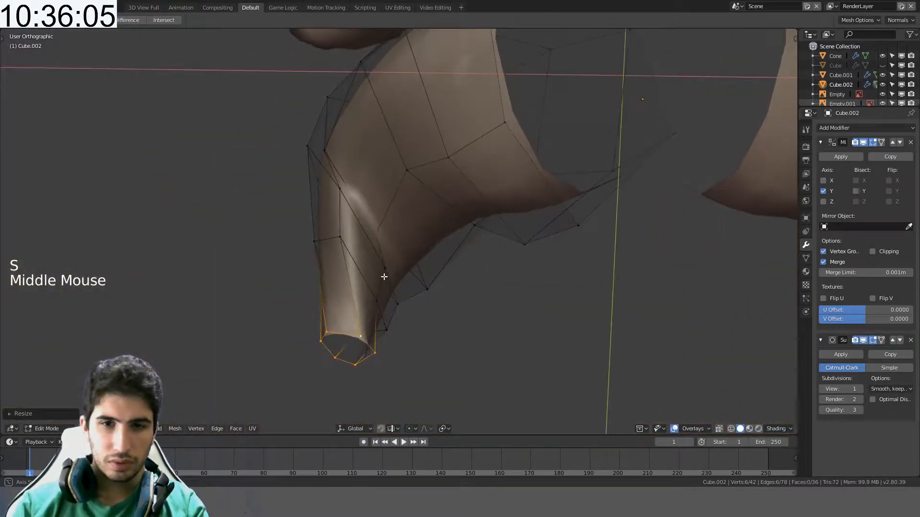
key("r")
key("r")
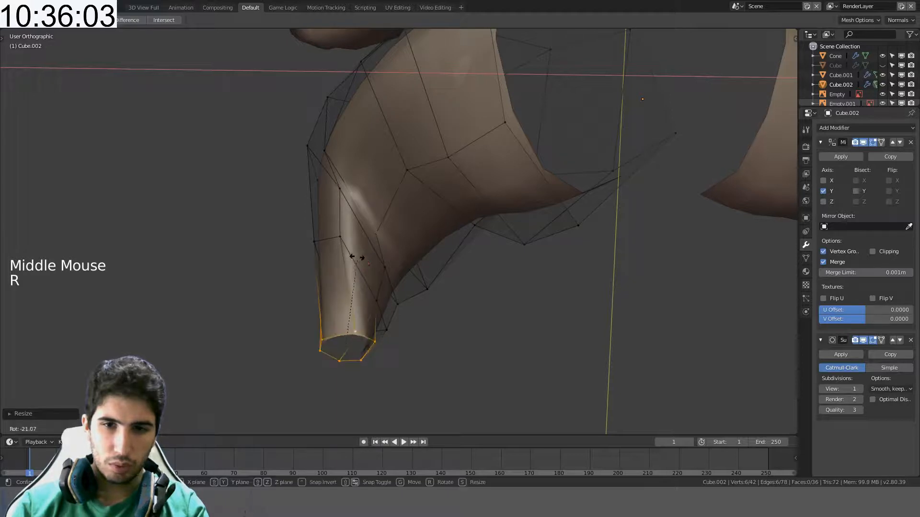
key("r")
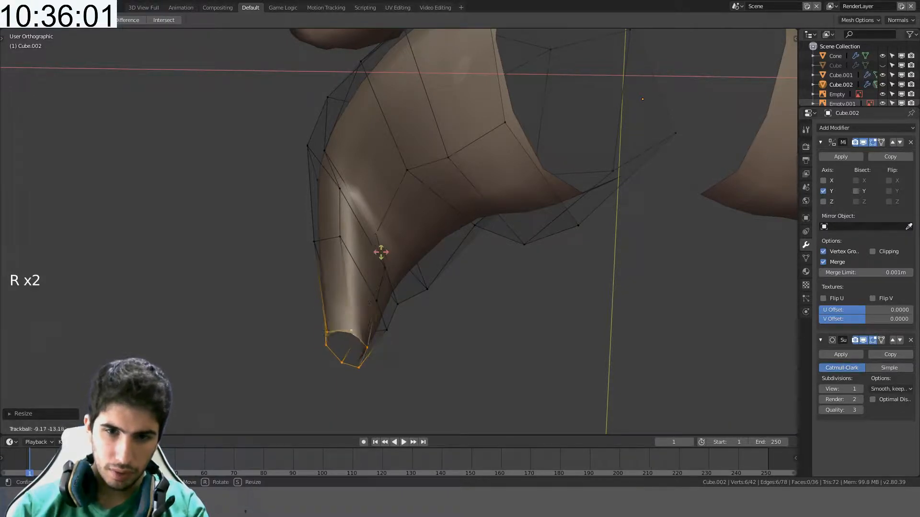
- Scale up the lower leg's open end loop and try rotating it about the global Z axis
middle_click_drag(357, 230, 409, 288)
key("s")
key("s")
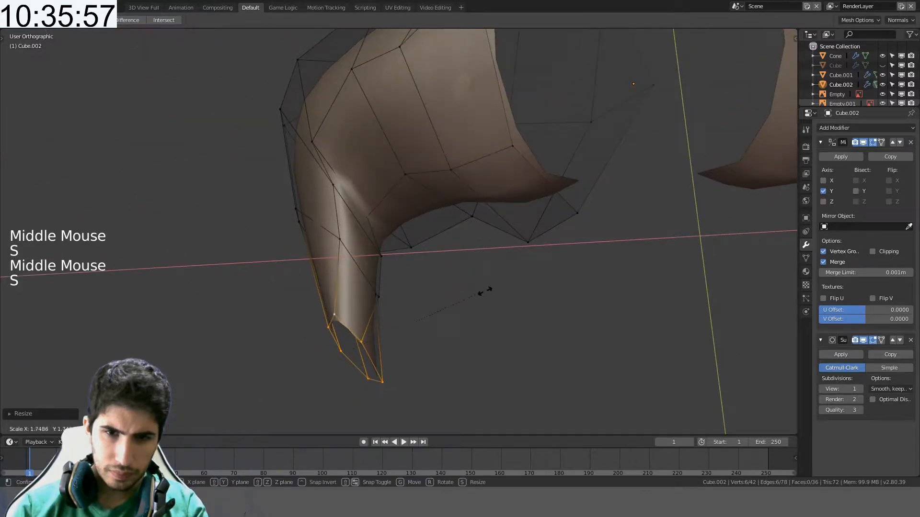
left_click(476, 290)
key("r")
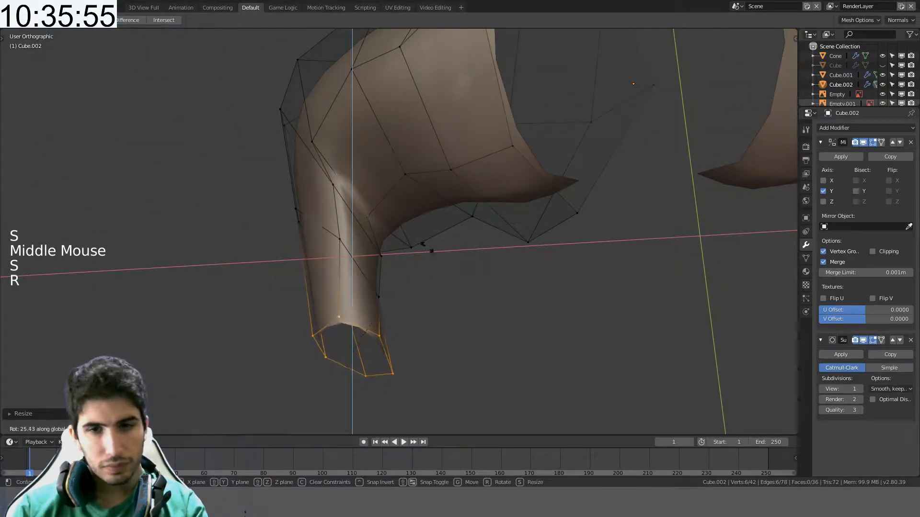
left_click(429, 236)
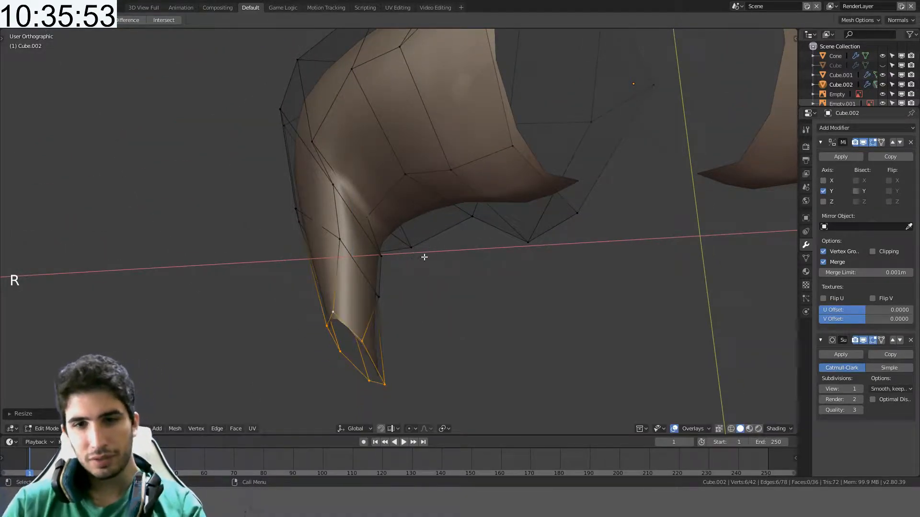
- Rotate the lower leg's open end loop in top view and scale it down slightly
middle_click_drag(424, 257, 468, 302)
key("KP_7")
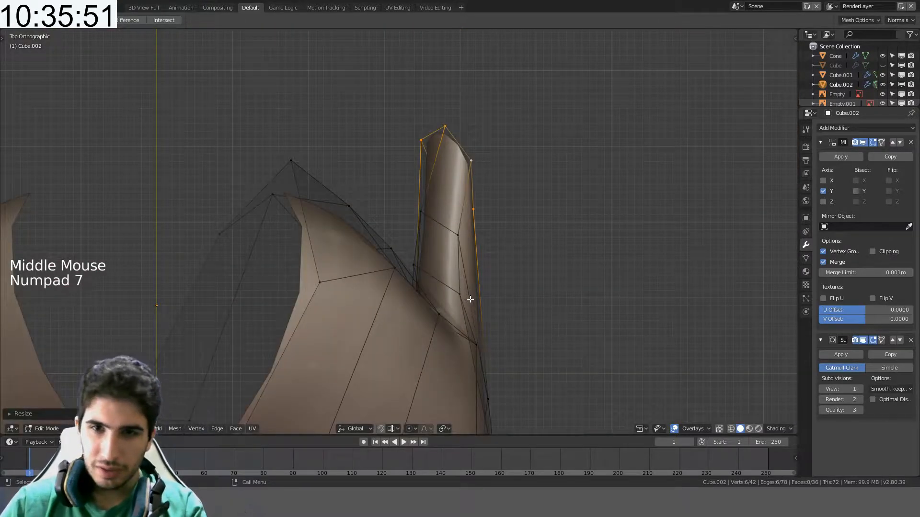
key("r")
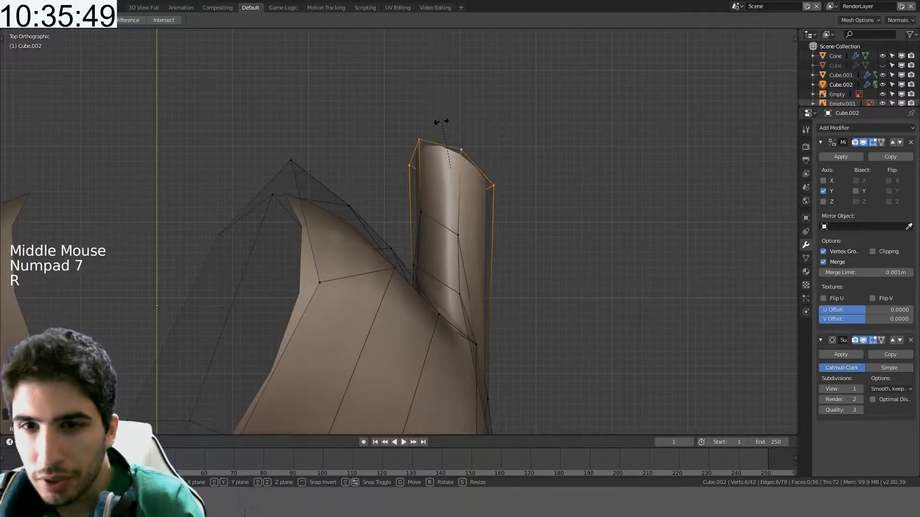
left_click(513, 158)
key("s")
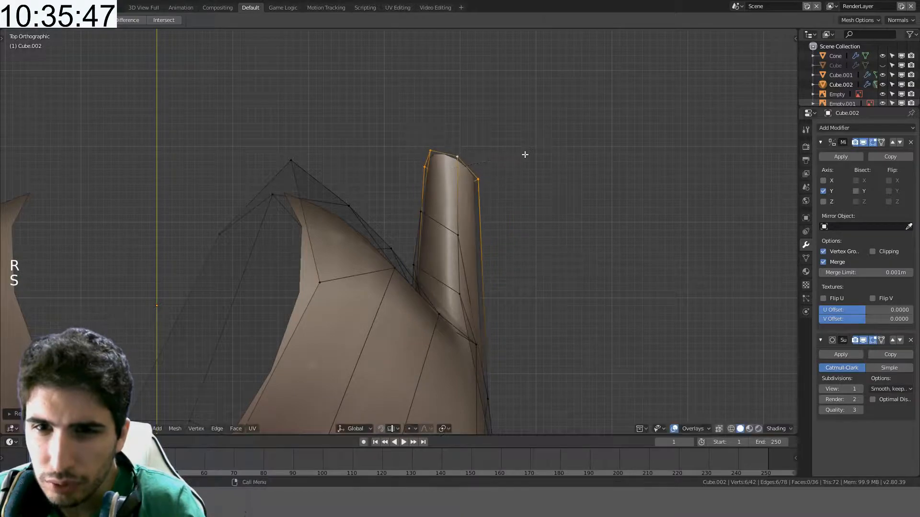
left_click(523, 153)
- Select two neighbouring vertices on the outer side of the knee and move them outward along the X axis in top view
middle_click_drag(524, 154, 324, 226)
left_click(341, 238)
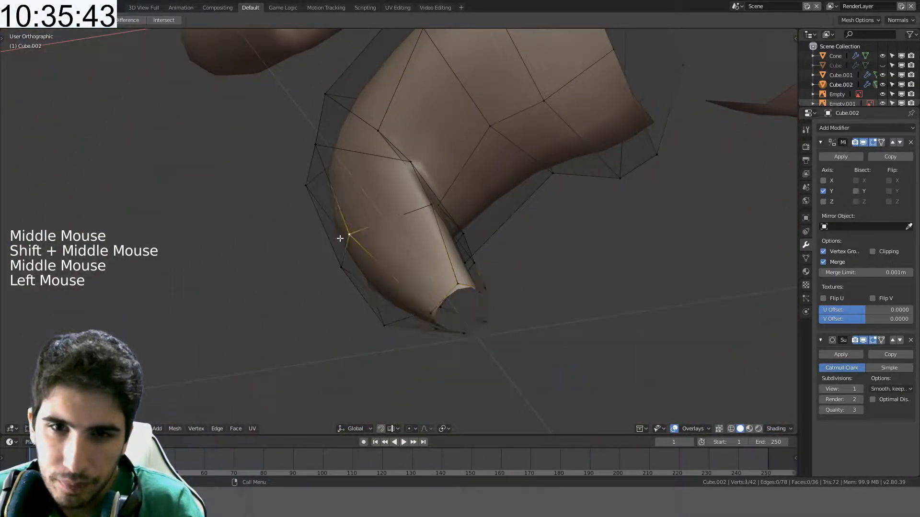
middle_click_drag(349, 266, 411, 267, "shift")
left_click(329, 345, "shift")
middle_click_drag(329, 344, 521, 327)
key("KP_7")
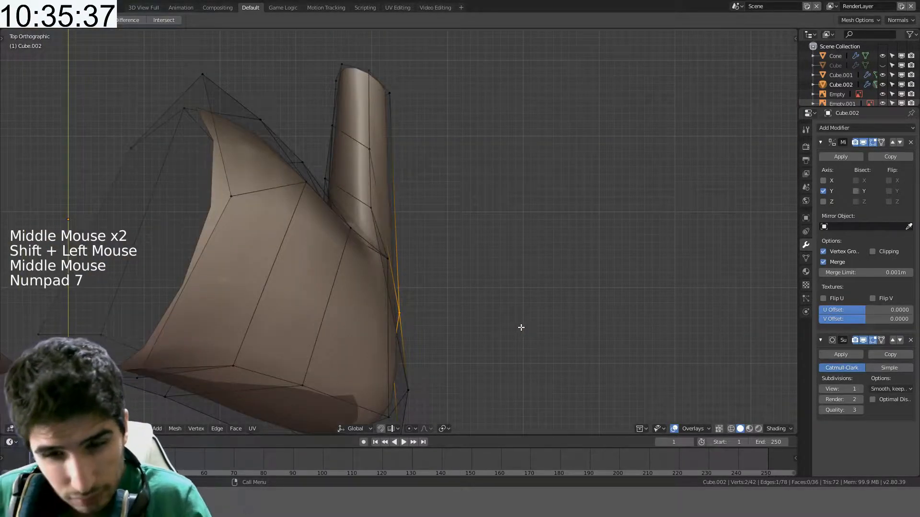
key("g")
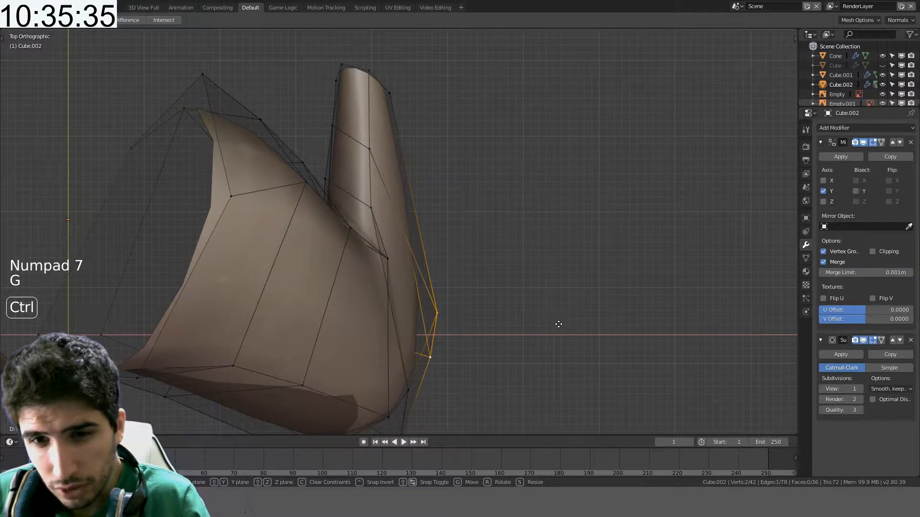
- Move the vertex at the knee crease outward along the X axis, then adjust its position toward the knee in top view
middle_click_drag(559, 324, 422, 223)
left_click(421, 223)
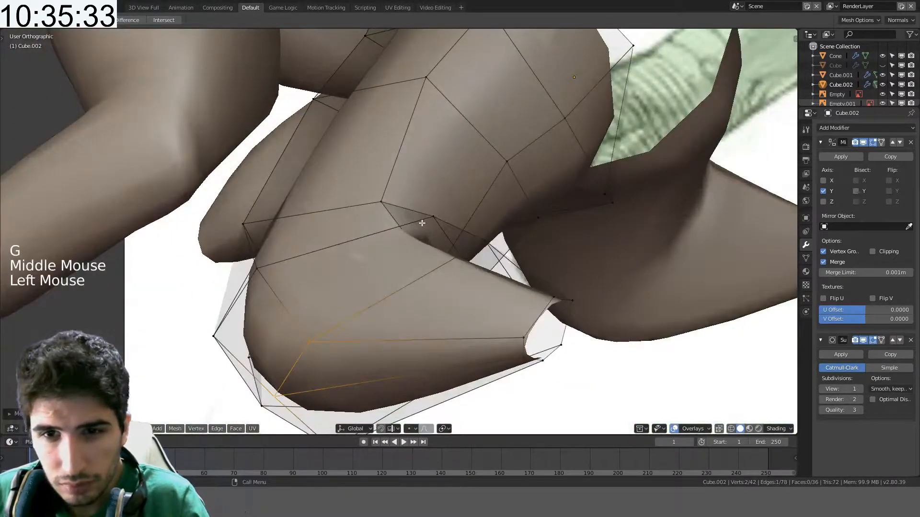
key("KP_7")
key("g")
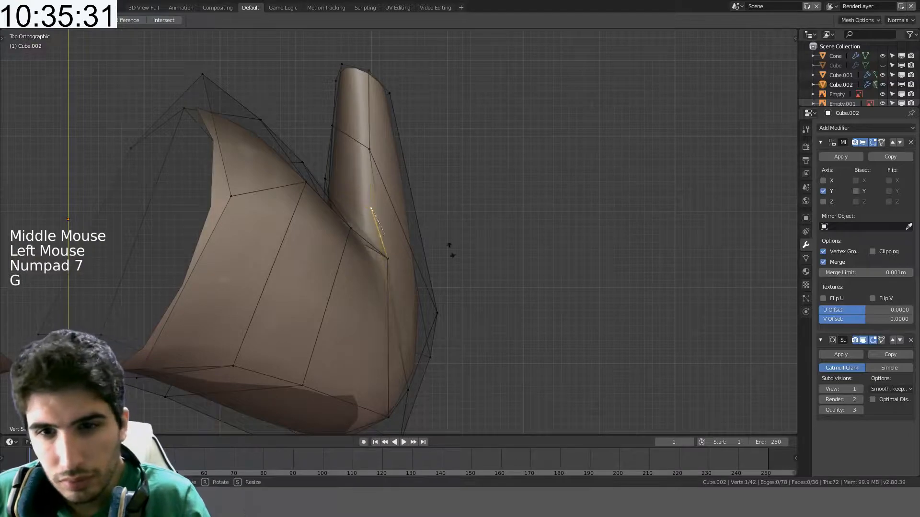
right_click(462, 276)
key("g")
key("x")
left_click(487, 280)
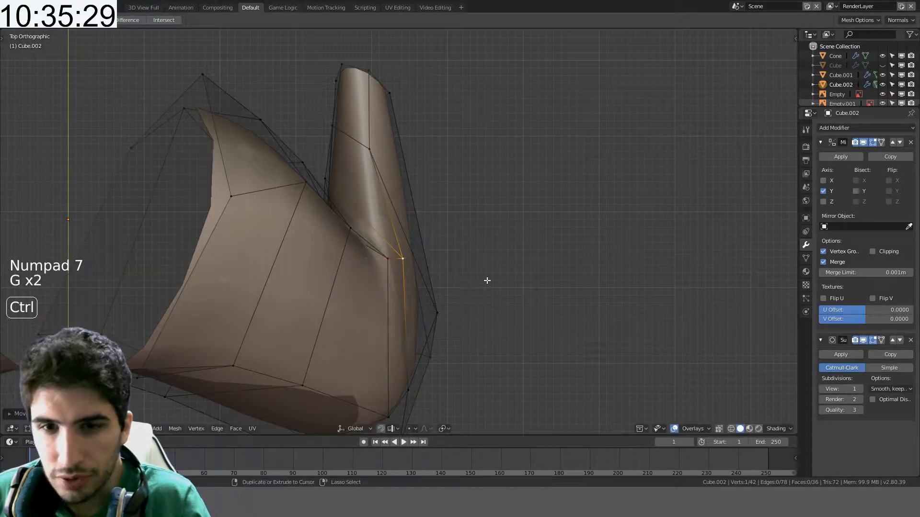
middle_click_drag(486, 280, 327, 207)
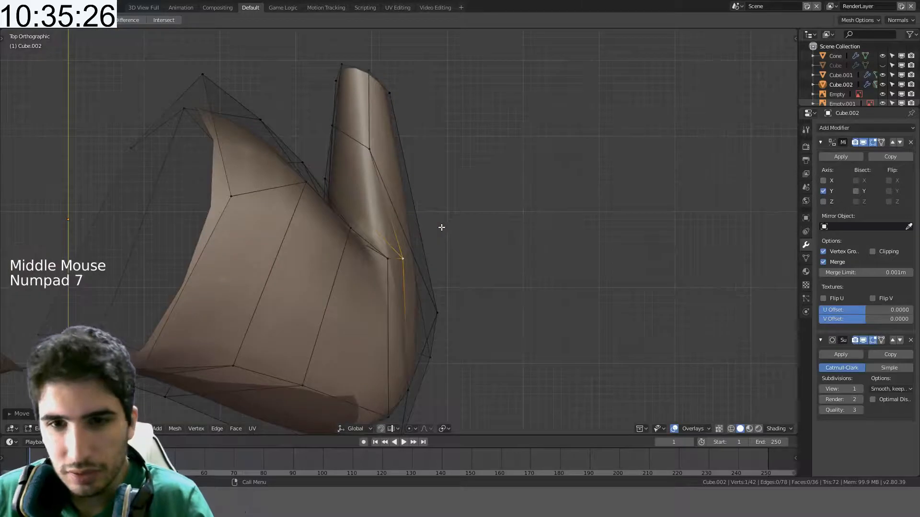
key("g")
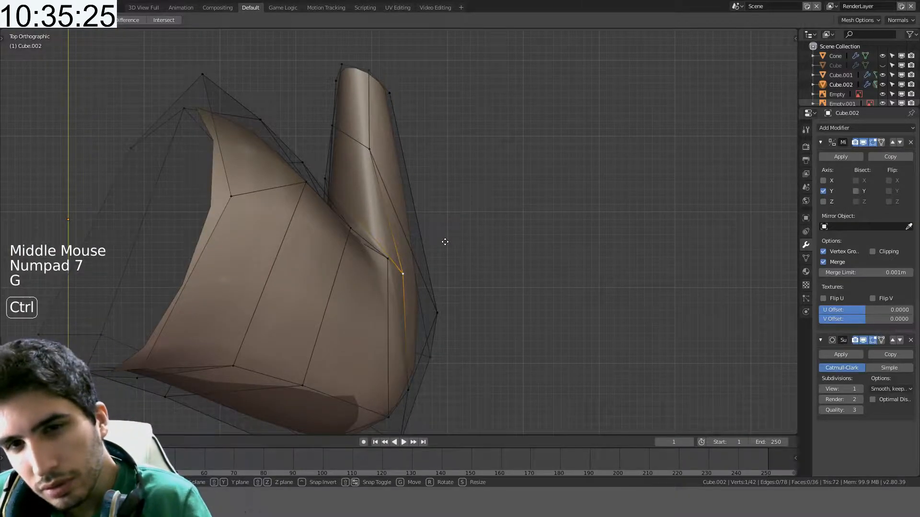
left_click(445, 242)
- Move the lower leg's middle-loop vertex and the two outer vertices of its open end loop outward in top view
left_click(371, 150)
key("g")
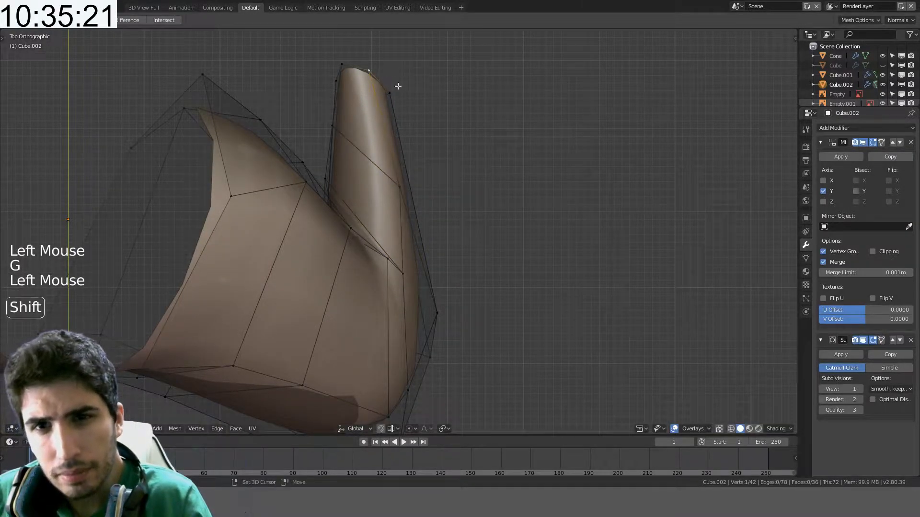
left_click(398, 89, "shift")
key("g")
left_click(418, 96)
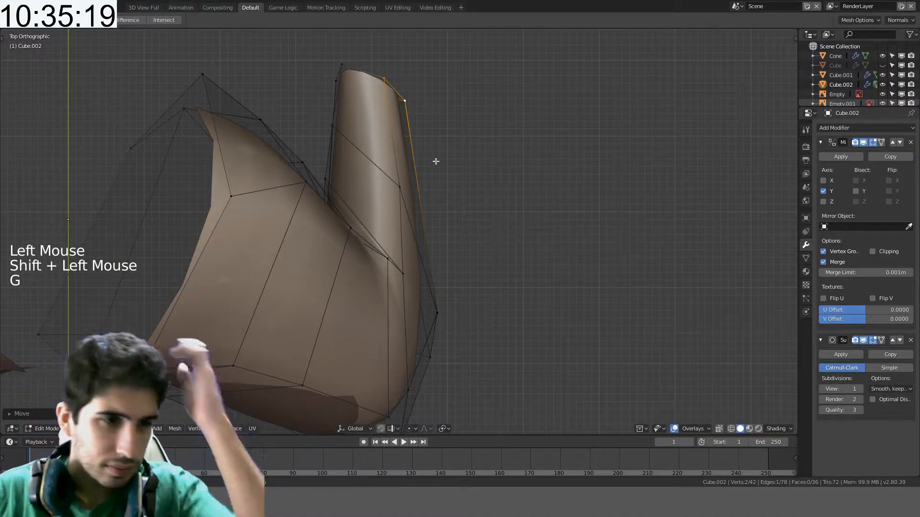
- Slide a knee vertex along its edge toward the thigh and reposition the adjacent vertex on the same loop
middle_click_drag(436, 306, 402, 178)
left_click(403, 178)
key("g")
key("g")
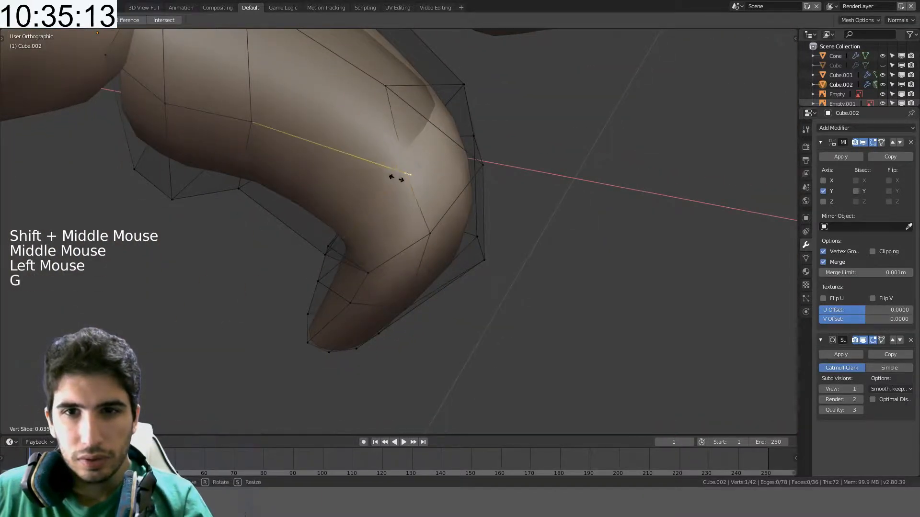
left_click(382, 94)
key("g")
left_click(413, 123)
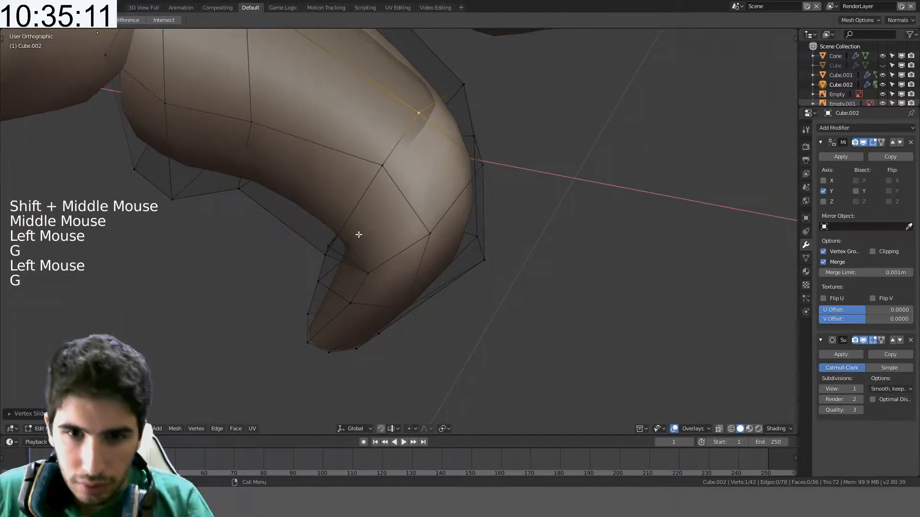
- Slide three vertices on the side of the knee and lower leg along their edges to even out the loops
middle_click_drag(357, 234, 516, 283)
left_click(516, 283)
key("g")
key("g")
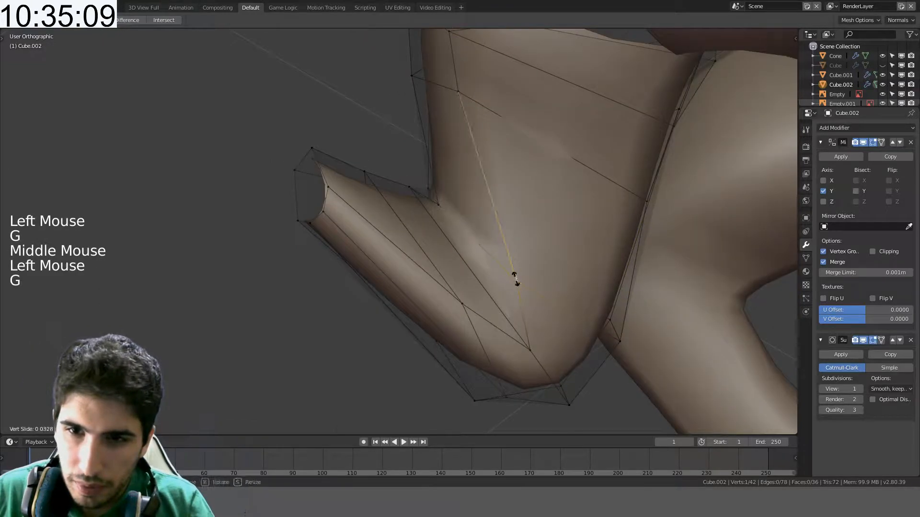
left_click(506, 250)
left_click(513, 339)
key("g")
key("g")
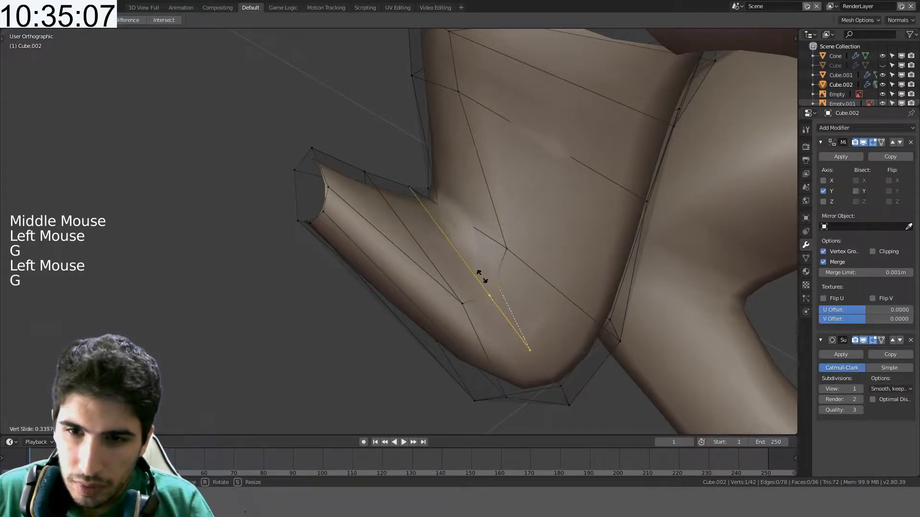
left_click(479, 274)
left_click(455, 302)
key("g")
key("g")
left_click(449, 285)
- Reposition two vertices of the lower leg's top loop just below the knee crease
middle_click_drag(480, 290, 513, 275)
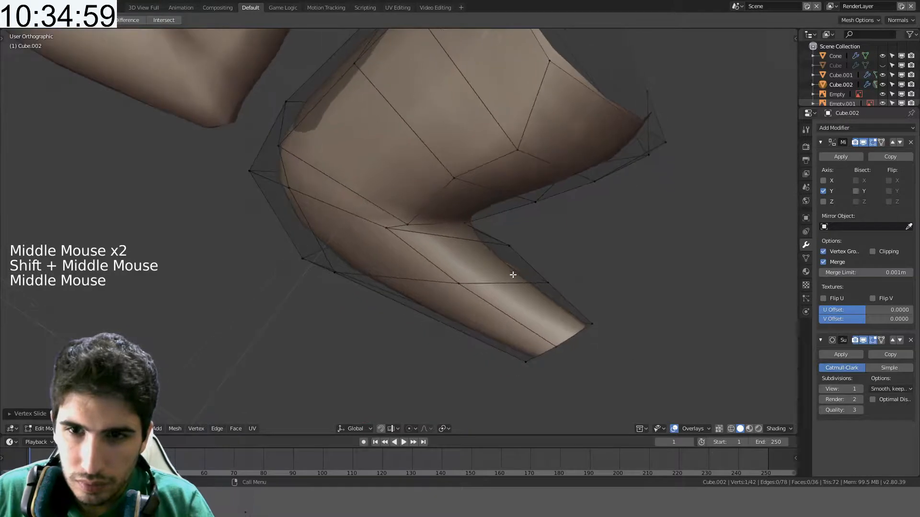
left_click(389, 229)
key("g")
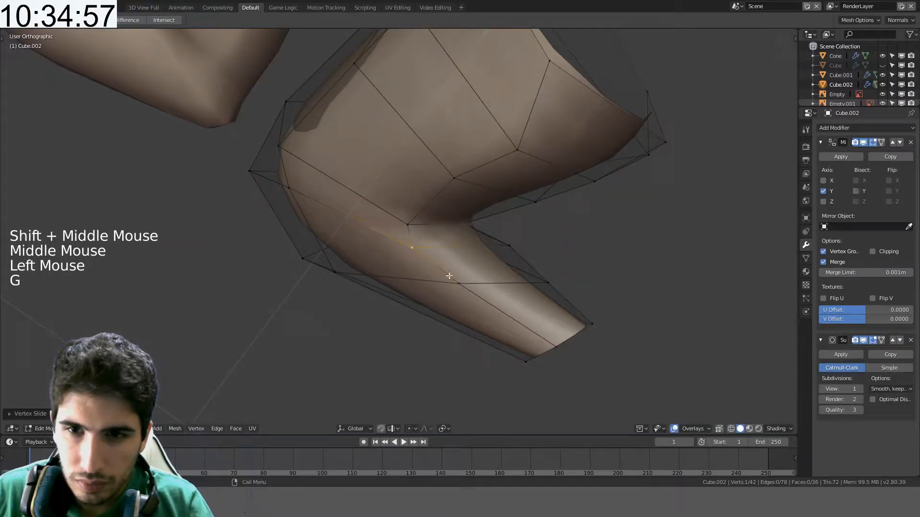
left_click(516, 243)
key("g")
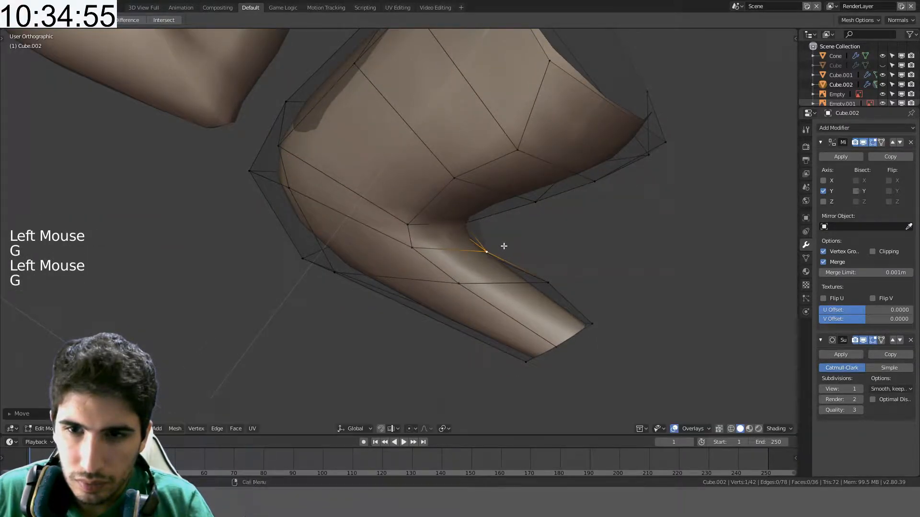
- Adjust the positions of two vertices around the inner bend between the thigh and lower leg
middle_click_drag(489, 246, 441, 197)
left_click(462, 251)
key("g")
left_click(487, 248)
left_click(411, 202)
key("g")
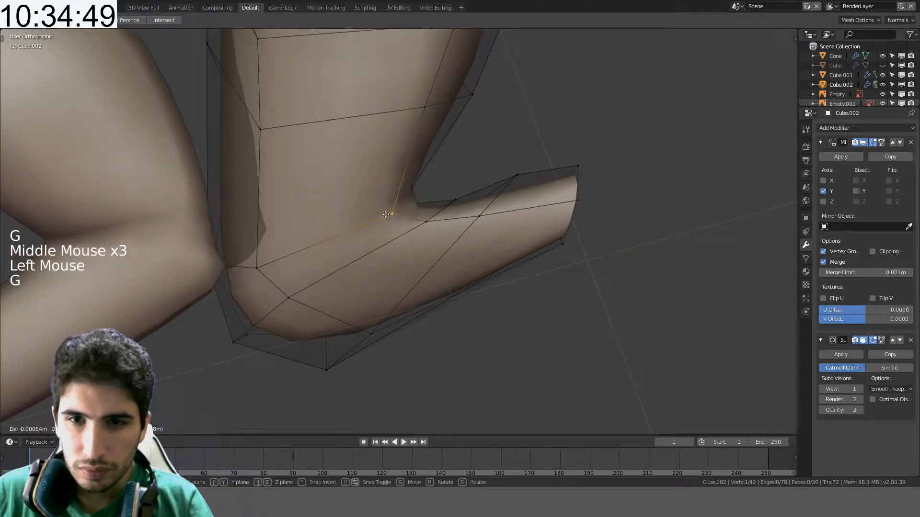
left_click(336, 234)
- Move the vertex behind the knee and reposition another vertex near the knee bend
middle_click_drag(335, 236, 446, 318)
middle_click_drag(517, 339, 543, 349)
key("g")
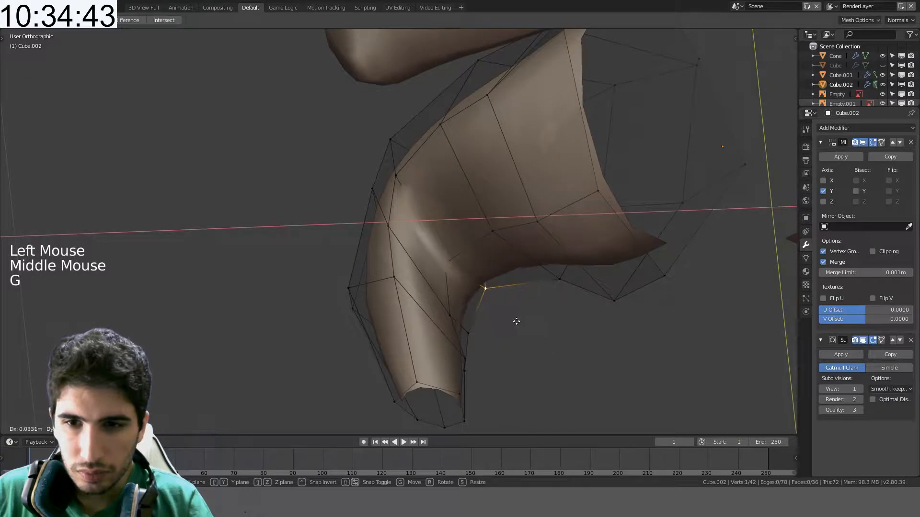
left_click(512, 321)
middle_click_drag(536, 316, 406, 240)
mouse_move(406, 239)
middle_mouse_down()
mouse_move(449, 190)
mouse_move(381, 317)
mouse_move(422, 265)
mouse_move(408, 230)
middle_mouse_up()
key("g")
key("g")
left_click(384, 199)
- Pull three vertices on the underside of the knee downward to make the knee fuller
middle_click_drag(384, 200, 340, 262)
key("g")
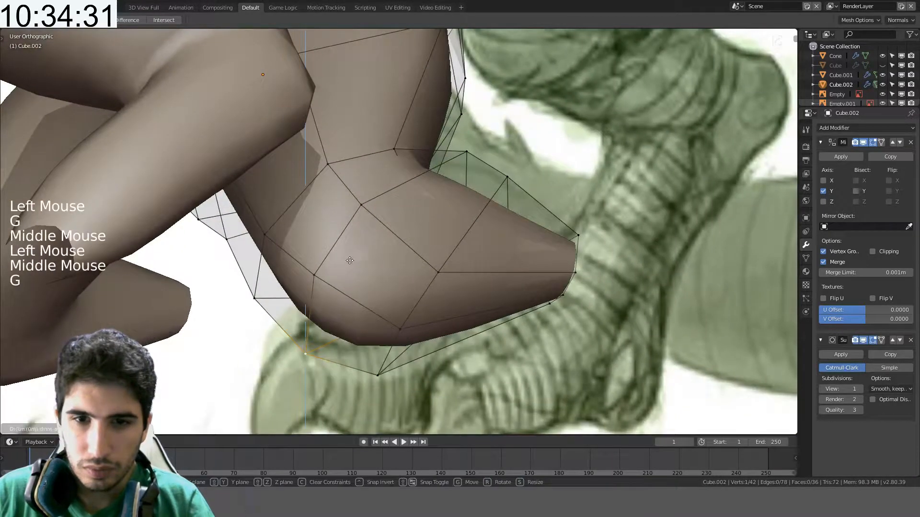
left_click(346, 278)
key("g")
left_click(325, 299)
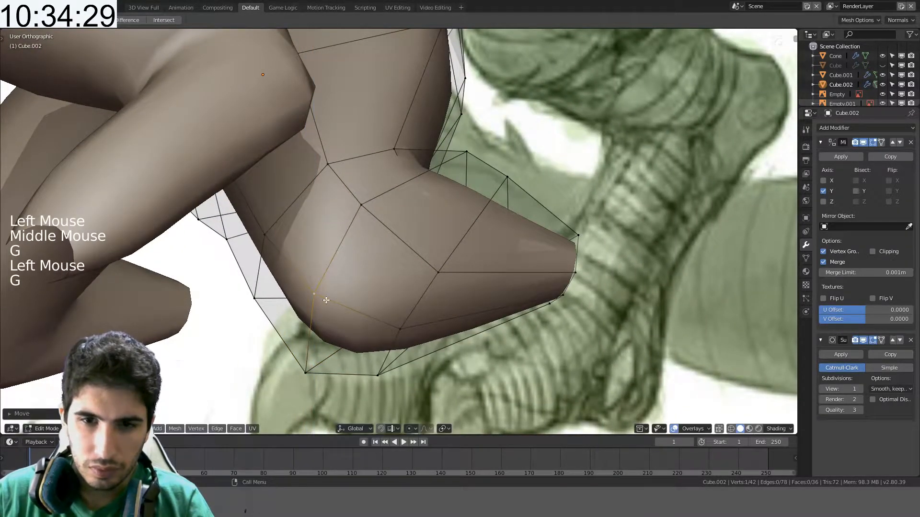
key("g")
left_click(388, 333)
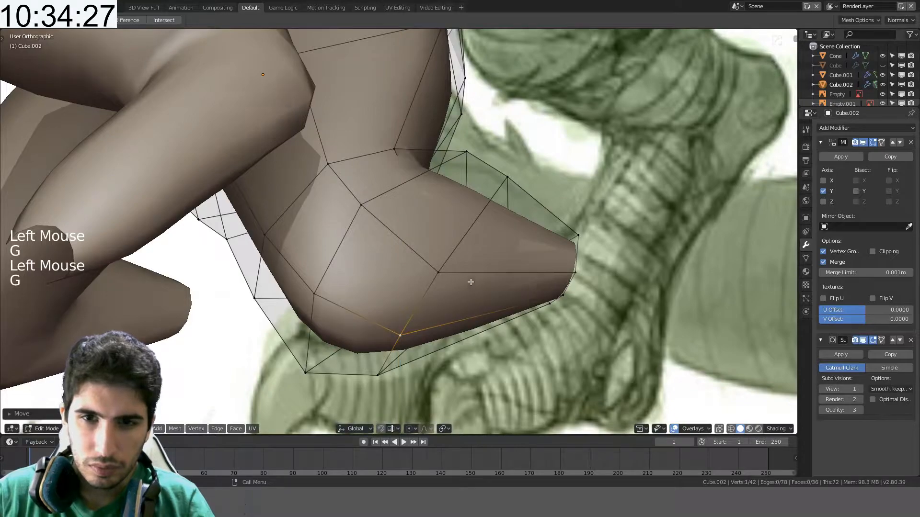
- Adjust a vertex on the knee and slide two neighbouring knee vertices along their edges
middle_click_drag(470, 282, 252, 333)
key("g")
middle_click_drag(259, 370, 349, 248)
key("g")
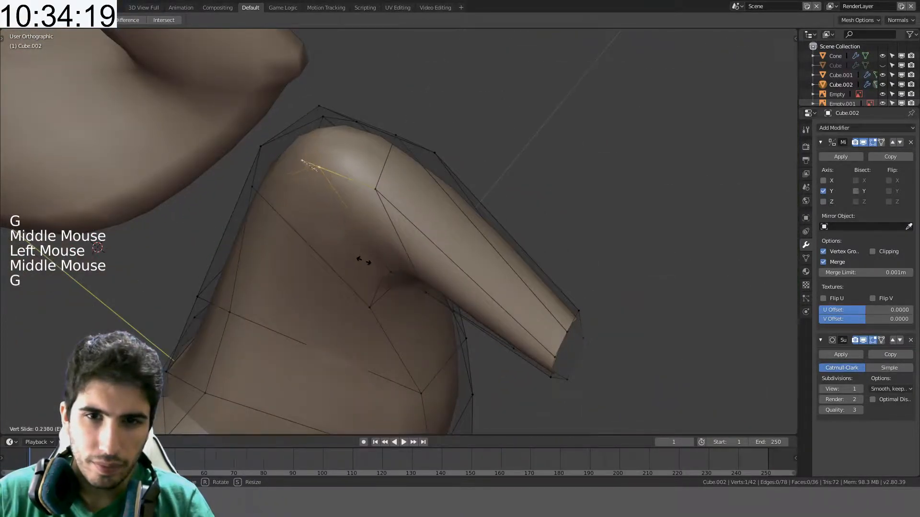
left_click(266, 205)
key("g")
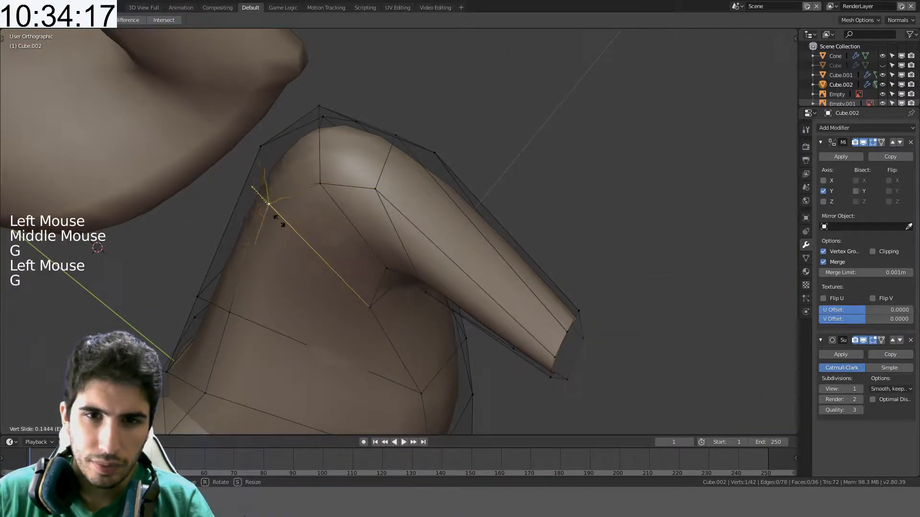
middle_click_drag(308, 208, 414, 192)
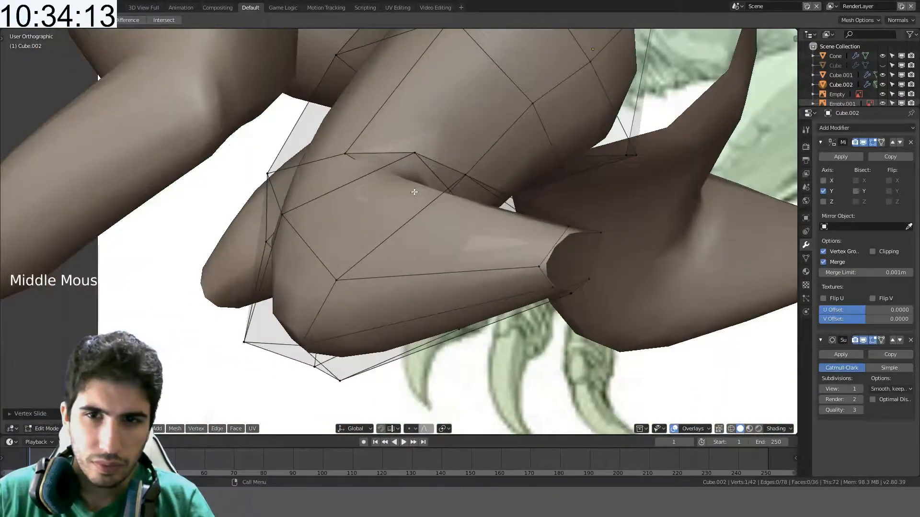
- Reposition two vertices along the knee crease where the thigh meets the lower leg
key("g")
left_click(388, 179)
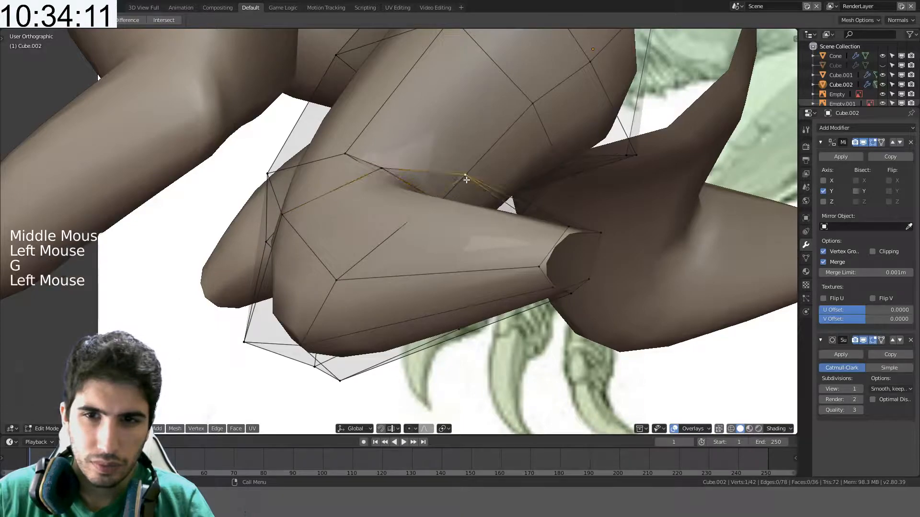
key("g")
- Examine the reshaped hind leg's overall form in Object Mode from several angles and distances
mouse_move(437, 199)
middle_mouse_down()
mouse_move(437, 211)
mouse_move(365, 225)
mouse_move(361, 207)
mouse_move(417, 205)
mouse_move(515, 232)
mouse_move(529, 165)
mouse_move(415, 160)
mouse_move(454, 194)
middle_mouse_up()
scroll(515, 233, "down", 2)
key("Tab")
scroll(415, 160, "down", 2)
scroll(454, 194, "down", 3)
middle_click_drag(382, 202, 367, 268)
middle_click_drag(367, 268, 357, 227)
scroll(409, 211, "down", 1)
scroll(397, 237, "up", 2)
scroll(383, 241, "down", 6)
scroll(321, 235, "up", 8)
middle_click_drag(357, 228, 343, 119)
- Return to editing the hind leg mesh and reposition the vertices on the inner edge of the thigh's open top
left_click(376, 188)
key("Tab")
scroll(375, 189, "up", 2)
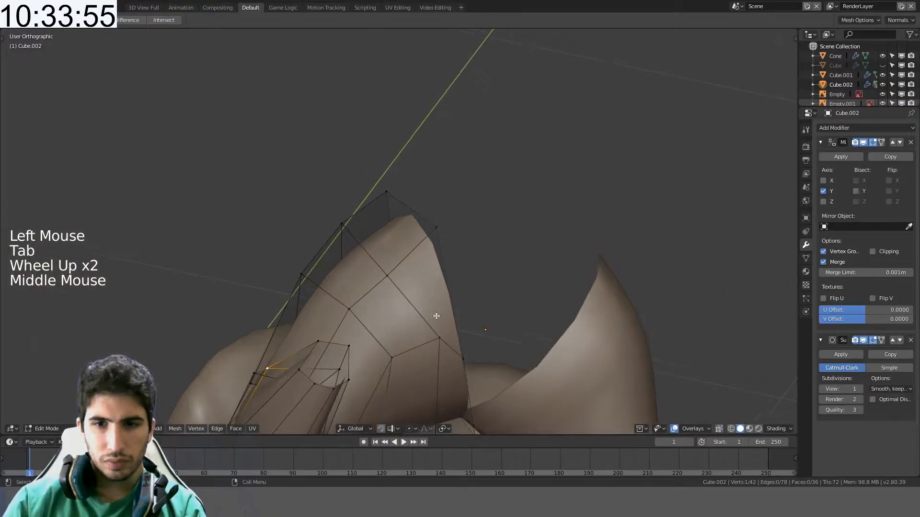
key("z")
left_click(472, 325)
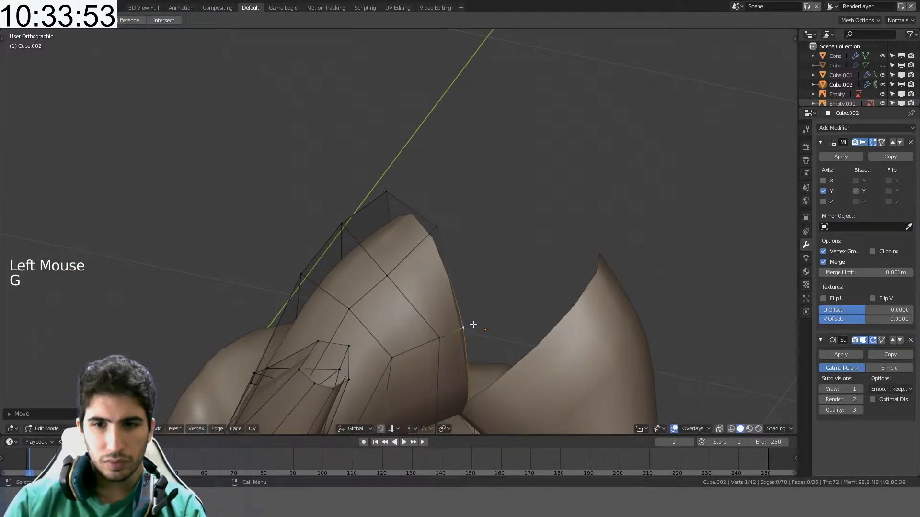
mouse_move(472, 325)
middle_mouse_down()
mouse_move(515, 373)
mouse_move(500, 335)
middle_mouse_up()
key("g")
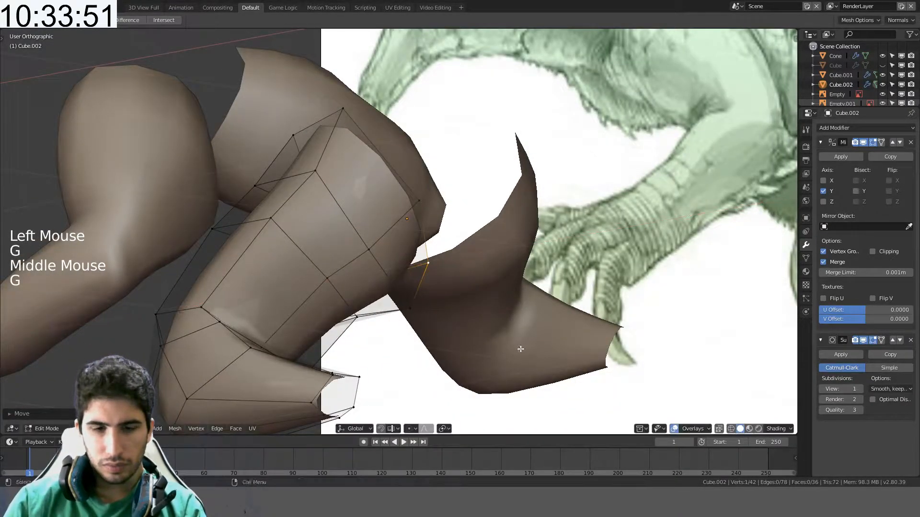
key("g")
left_click(530, 363)
- Refine the position of the thigh opening's rim vertex nearest the mirror centre line
middle_click_drag(531, 363, 483, 222)
middle_click_drag(514, 313, 496, 232, "shift")
key("g")
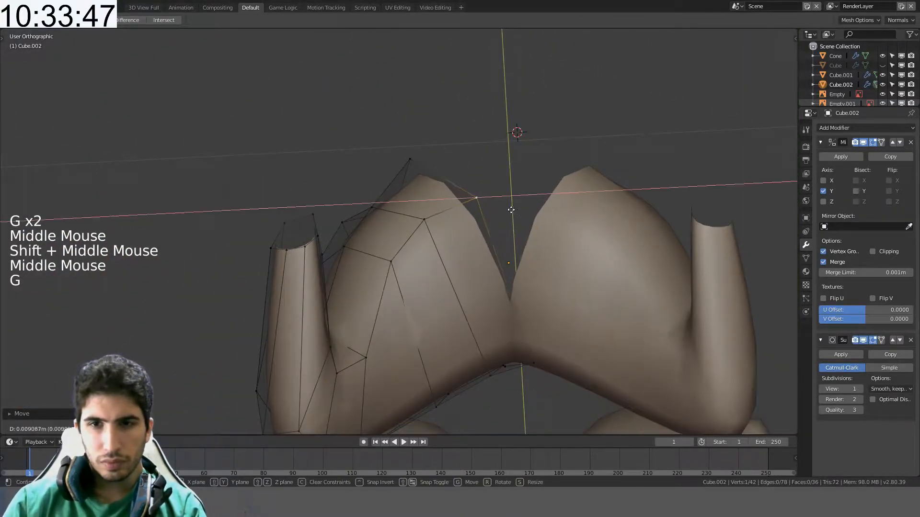
middle_click_drag(501, 207, 482, 267)
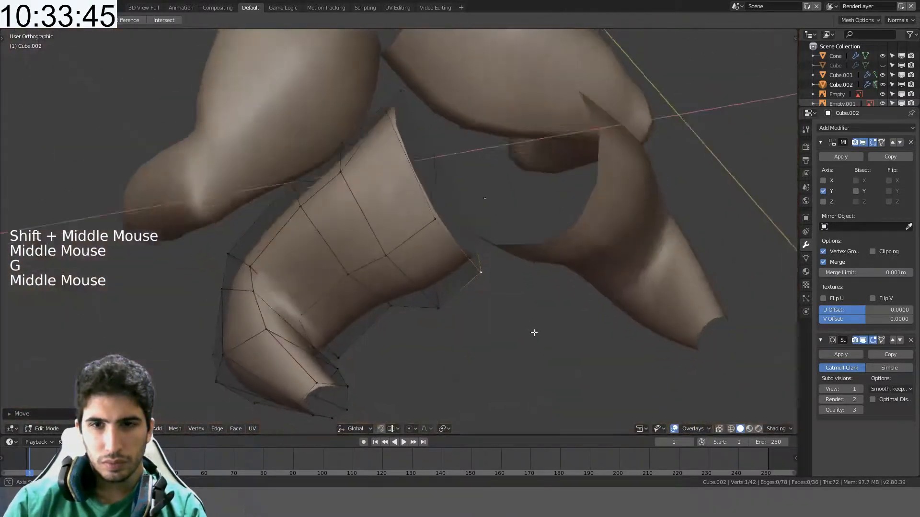
mouse_move(533, 332)
middle_mouse_down()
mouse_move(562, 366)
mouse_move(489, 260)
mouse_move(538, 265)
middle_mouse_up()
key("g")
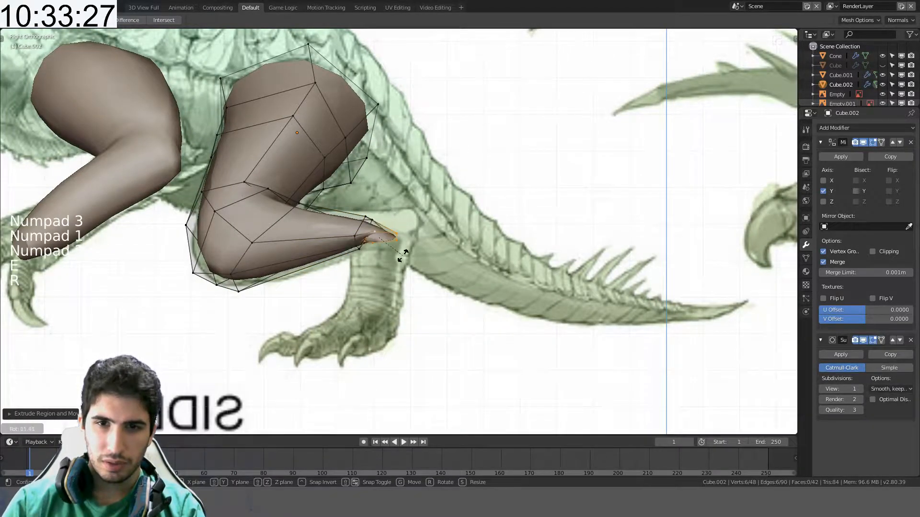
- Extrude the lower leg's open end around the heel, then rotate and move the new end loop down along the drawn shank
key("e")
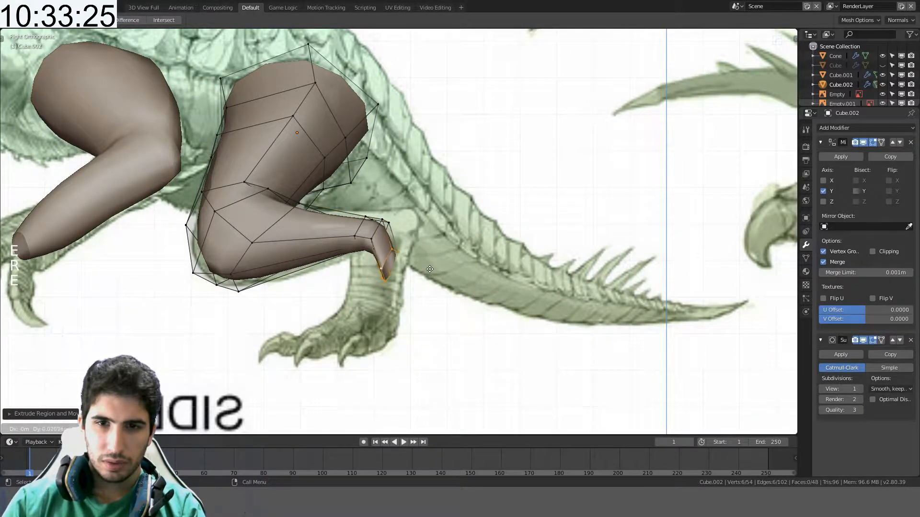
key("r")
left_click(425, 304)
key("g")
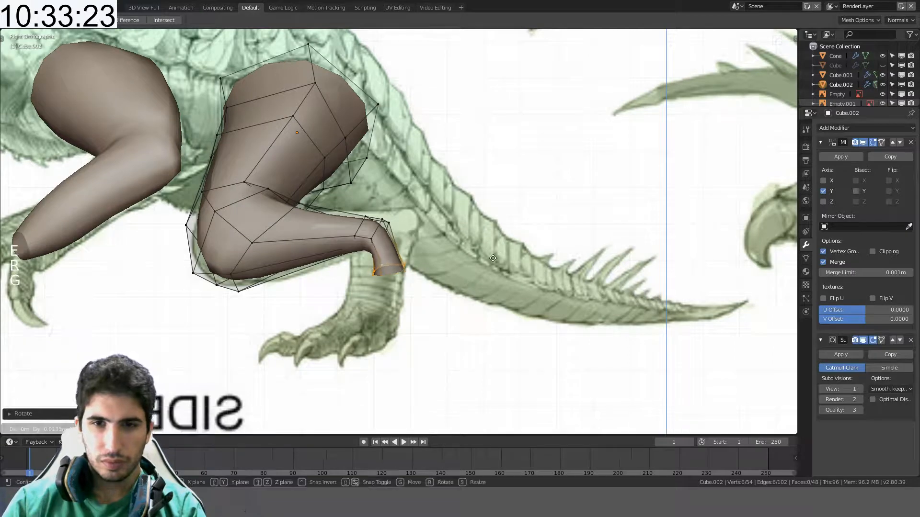
left_click(482, 243)
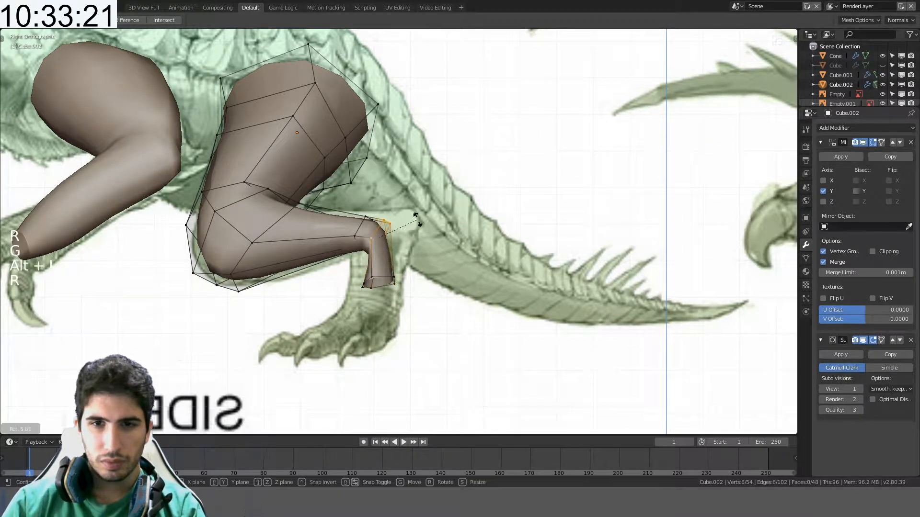
- Rotate the edge loop at the heel bend and shift it toward the inside of the bend
left_click(373, 235, "alt")
key("g")
left_click(405, 246)
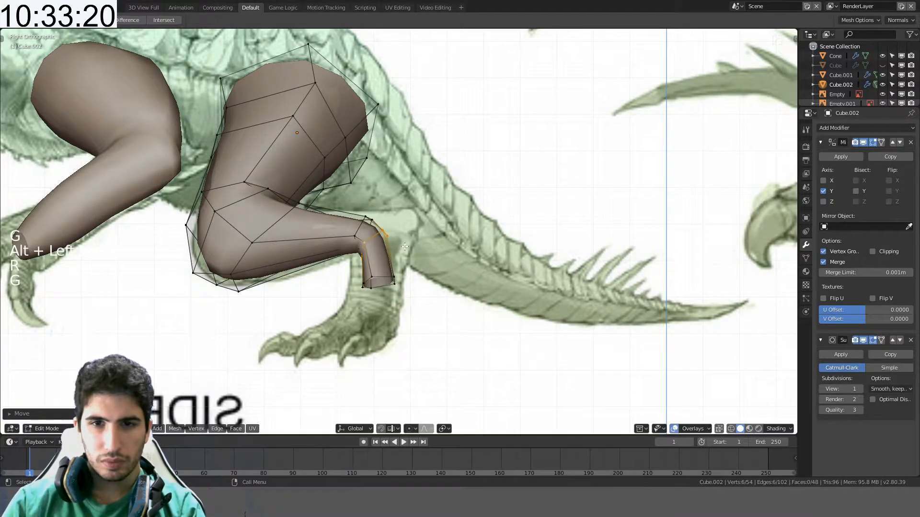
- Select the open end loop below the heel and scale it up, checking its width on both mirrored legs
left_click(381, 274, "alt")
key("s")
left_click(481, 273)
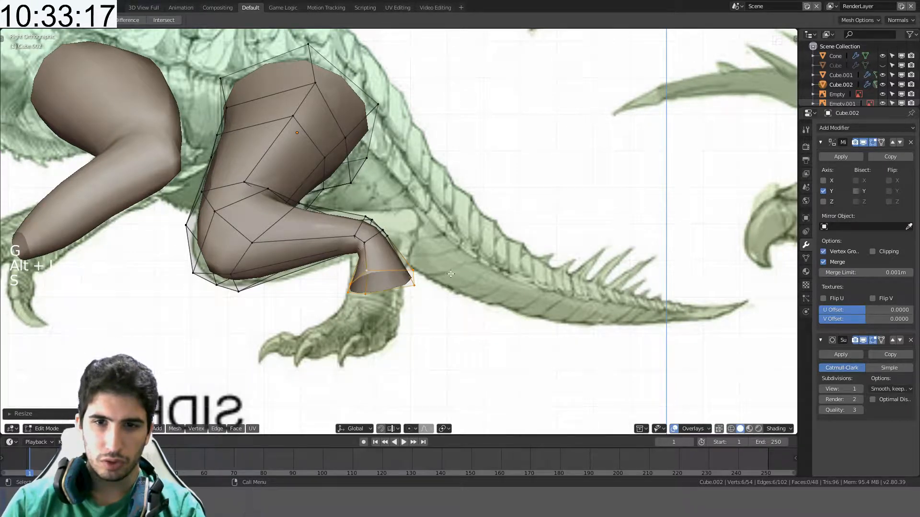
middle_click_drag(472, 263, 390, 314)
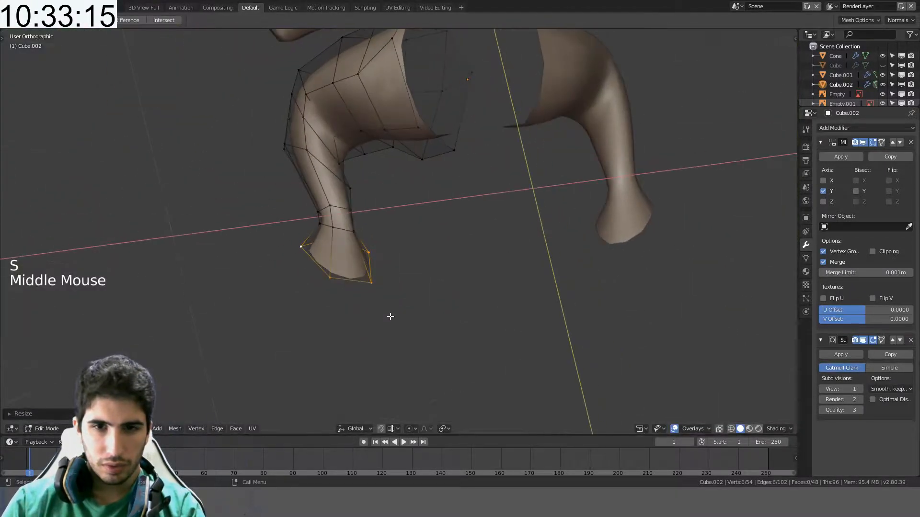
key("s")
left_click(432, 250)
- Scale the open end loop to 0.6 along Y, then rescale it uniformly to refine its proportions
mouse_move(457, 250)
middle_mouse_down("ctrl")
mouse_move(470, 252)
mouse_move(464, 261)
middle_mouse_up("ctrl")
middle_click_drag(450, 264, 522, 273)
key("s")
key("y")
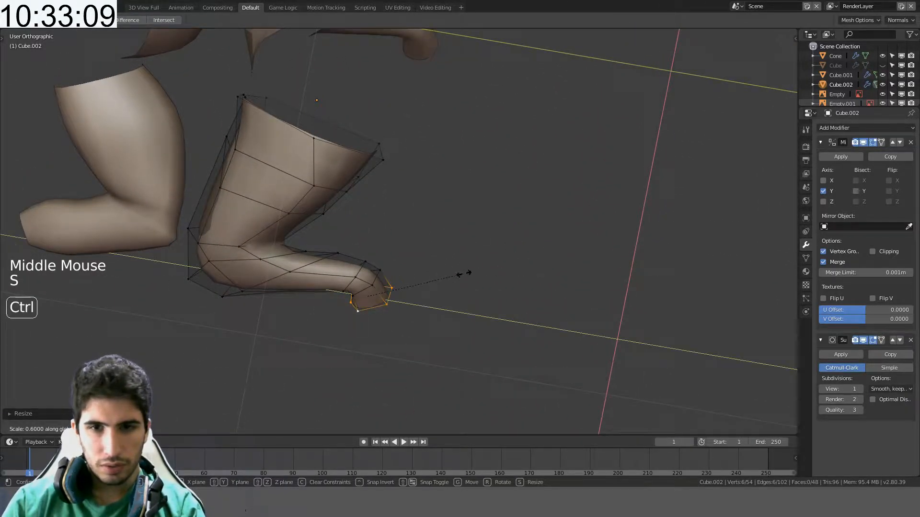
left_click(460, 275, "ctrl")
middle_click_drag(460, 275, 551, 223)
key("s")
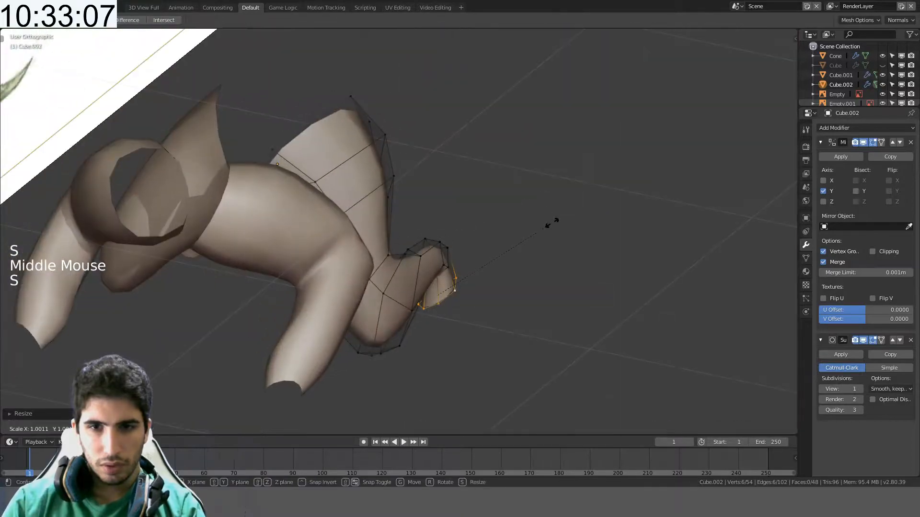
left_click(637, 242, "ctrl")
middle_click_drag(637, 242, 602, 195, "ctrl")
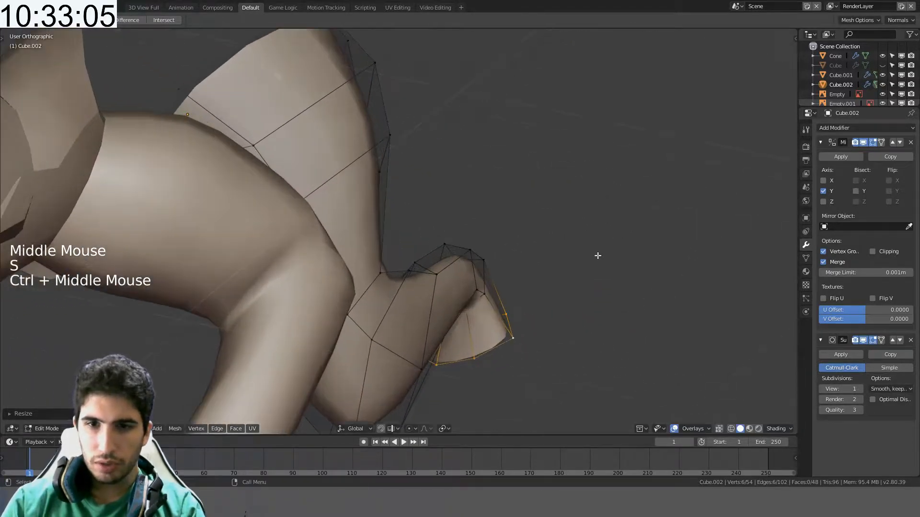
middle_click_drag(598, 255, 468, 283)
scroll(468, 230, "down", 5)
scroll(468, 284, "up", 3)
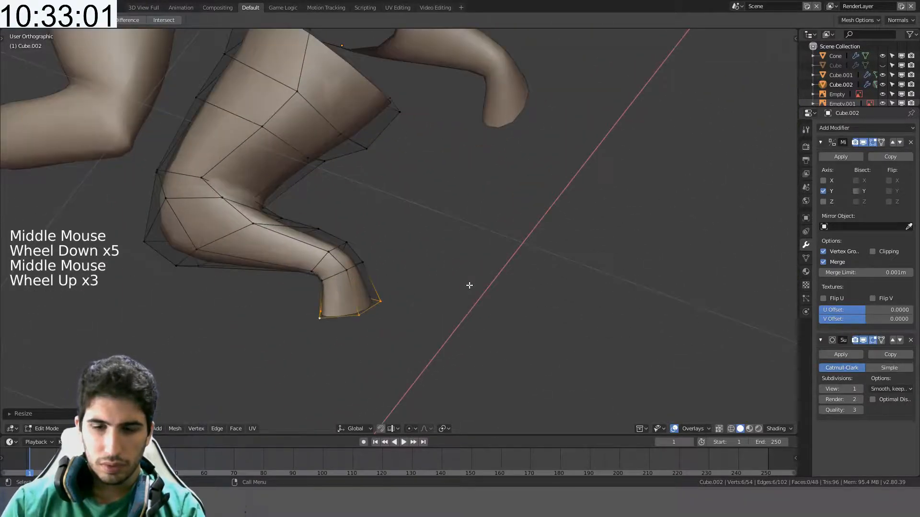
- From the top view, rotate the open end loop by -15° and twist the edge loop above it to follow
key("KP_7")
key("r")
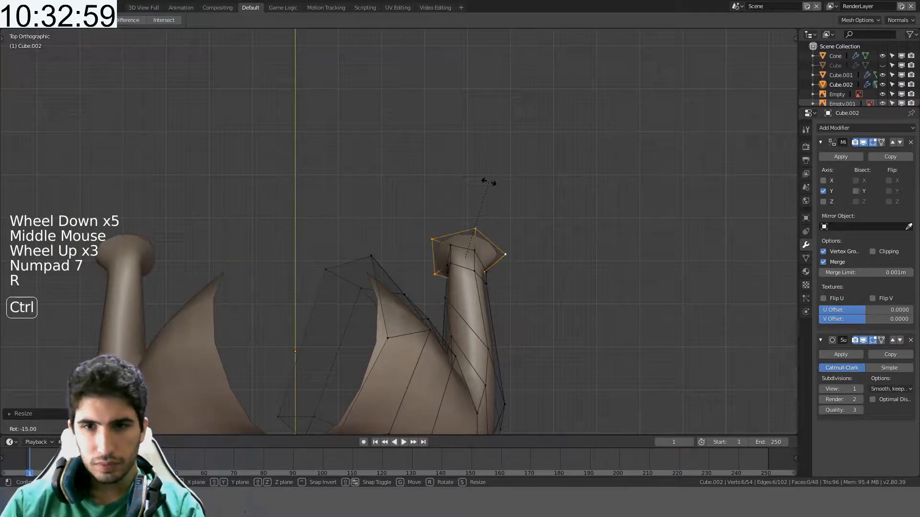
left_click(488, 183)
left_click(468, 250, "alt")
key("r")
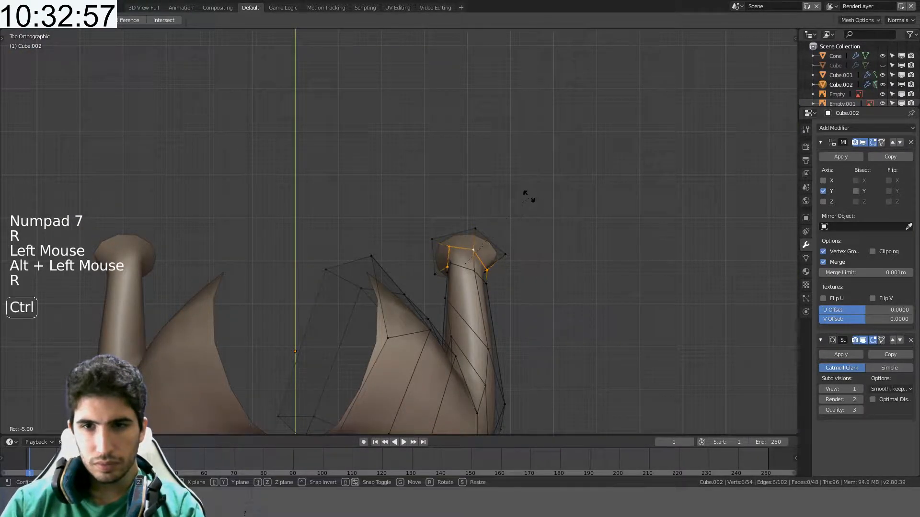
left_click(504, 190)
- Extrude the open end loop straight down along Z by about 0.18 m, to the base of the drawn foot
middle_click_drag(515, 270, 424, 293)
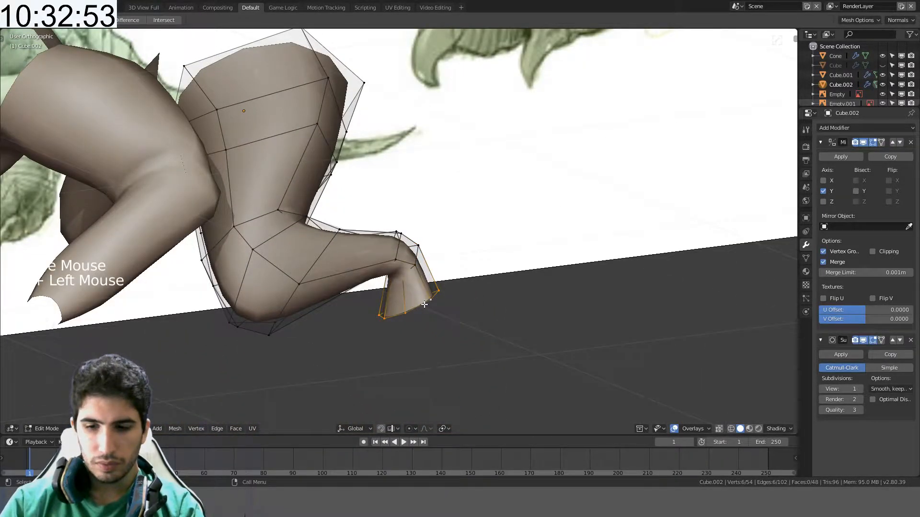
key("KP_3")
middle_click_drag(436, 244, 447, 197, "shift")
key("e")
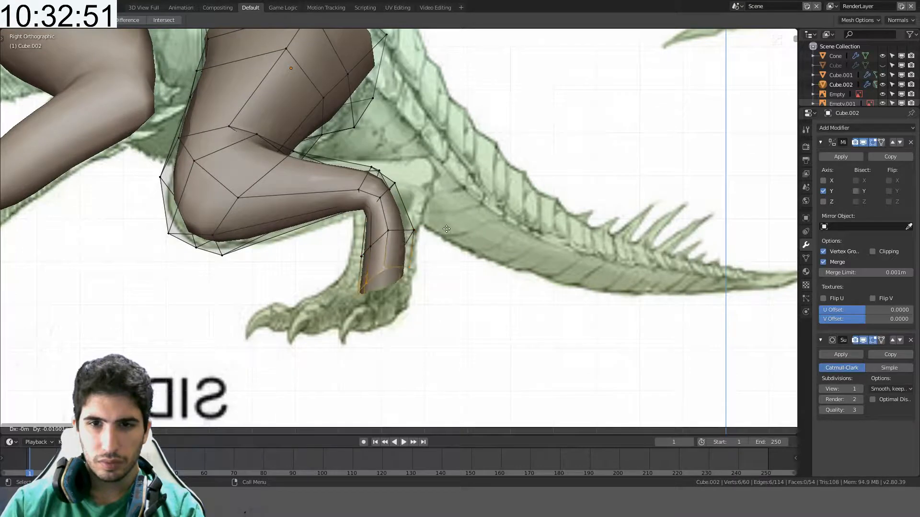
key("z")
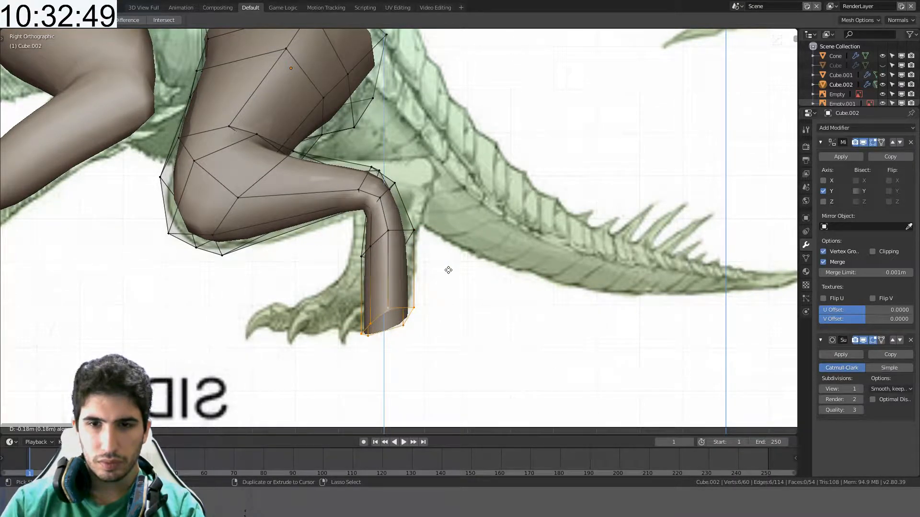
left_click(448, 270)
- Check the leg in Object Mode, then push the knee's front and underside vertices outward in Edit Mode toward the drawn outline
middle_click_drag(460, 270, 484, 263)
key("Tab")
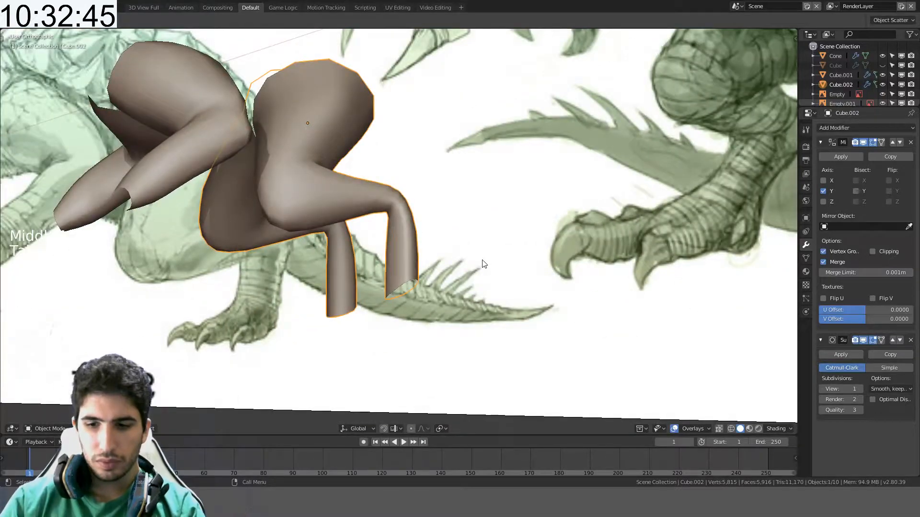
key("KP_3")
middle_click_drag(427, 197, 339, 248, "shift")
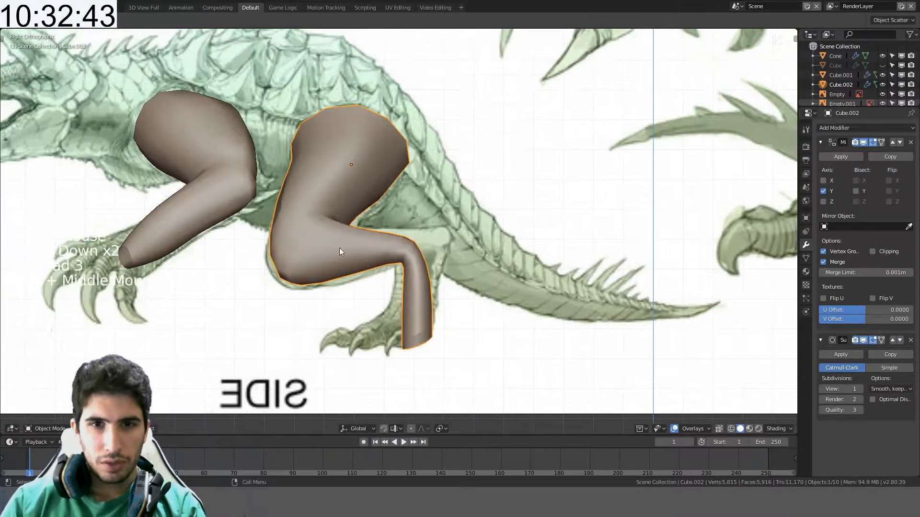
left_click(297, 243)
key("Tab")
scroll(261, 251, "up", 2)
middle_click_drag(261, 251, 328, 239, "shift")
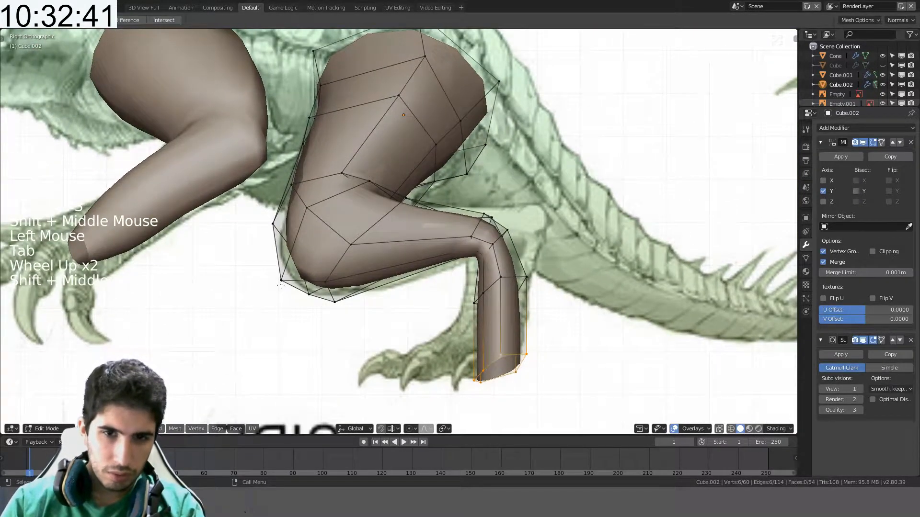
left_click(281, 280)
left_click(273, 224, "shift")
key("g")
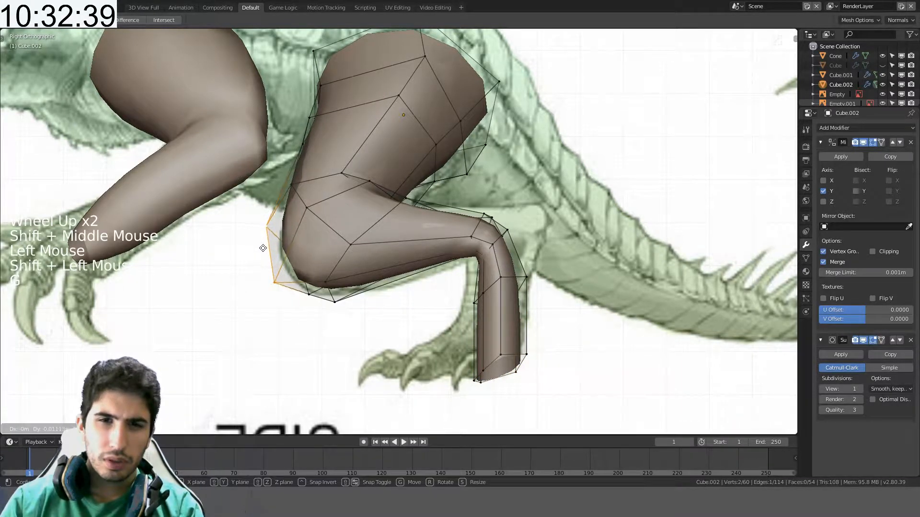
left_click(309, 294)
key("g")
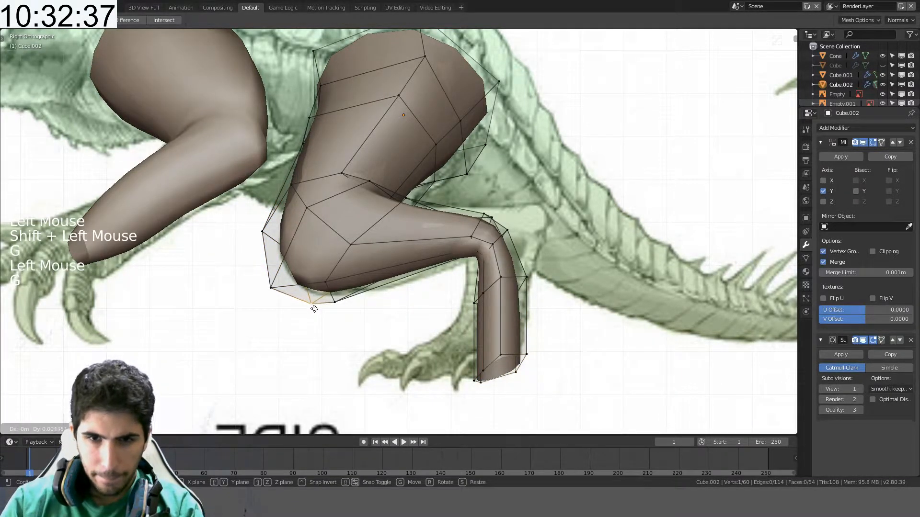
left_click(343, 314)
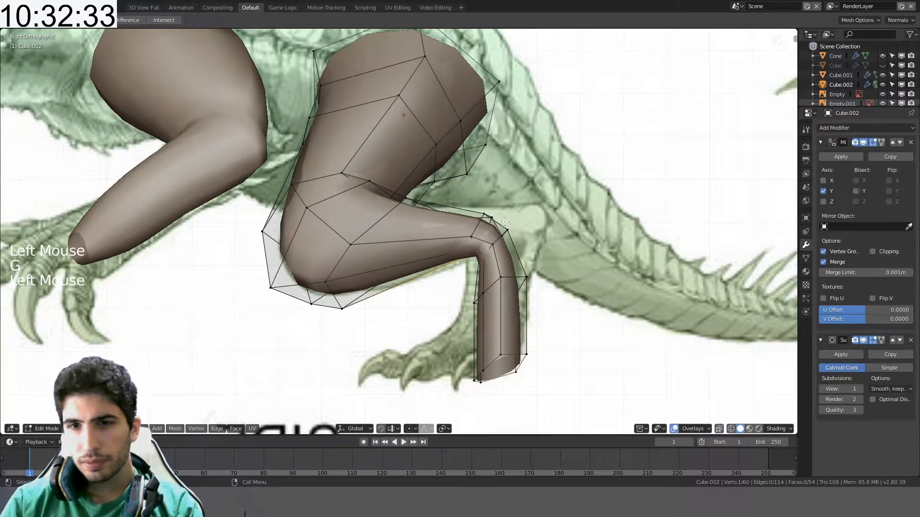
- Select the four vertices at the back of the heel and move them up and back to the drawn heel point
middle_click_drag(526, 227, 431, 283)
left_click(467, 247, "shift")
left_click(454, 250, "shift")
left_click(477, 266, "shift")
key("KP_3")
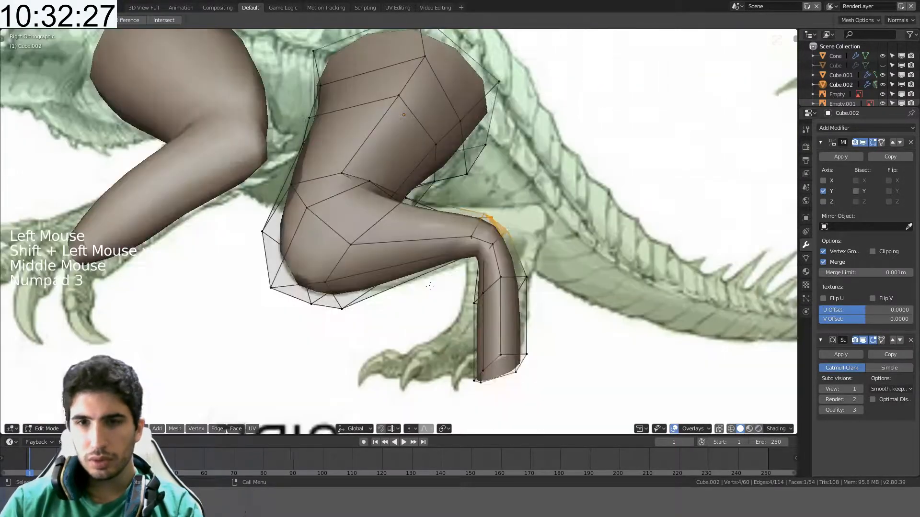
key("g")
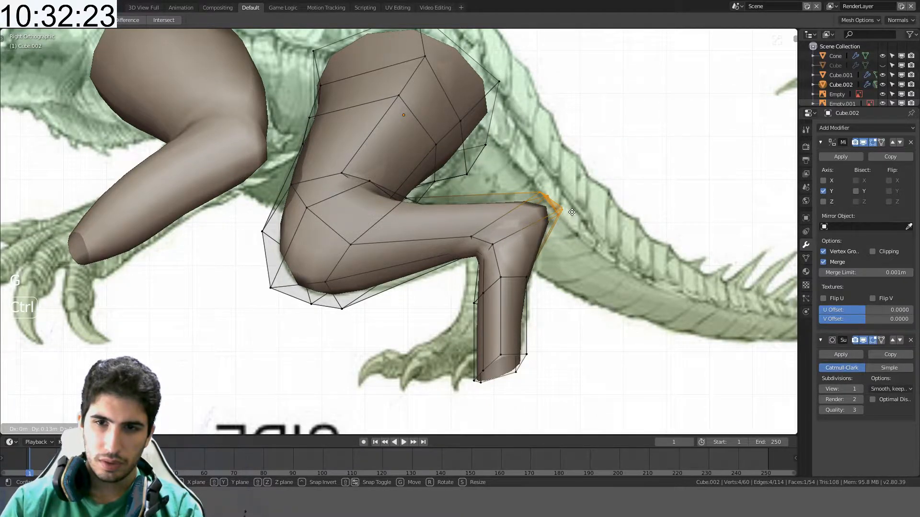
left_click(572, 212)
middle_click_drag(572, 213, 511, 263)
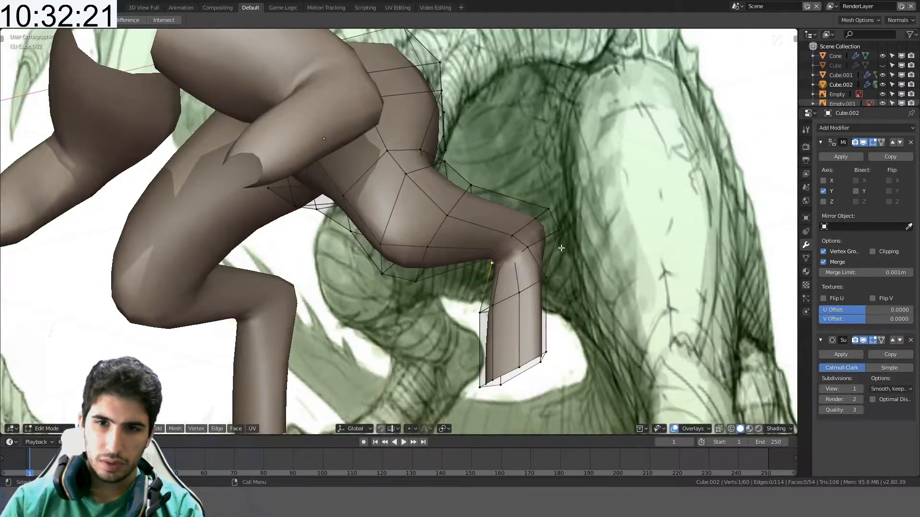
mouse_move(561, 248)
middle_mouse_down()
mouse_move(612, 240)
mouse_move(637, 251)
mouse_move(463, 261)
middle_mouse_up()
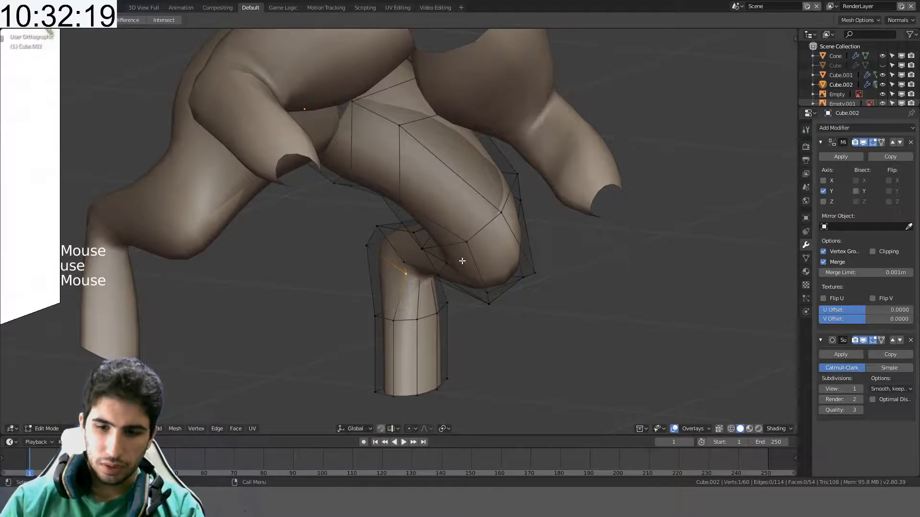
key("KP_3")
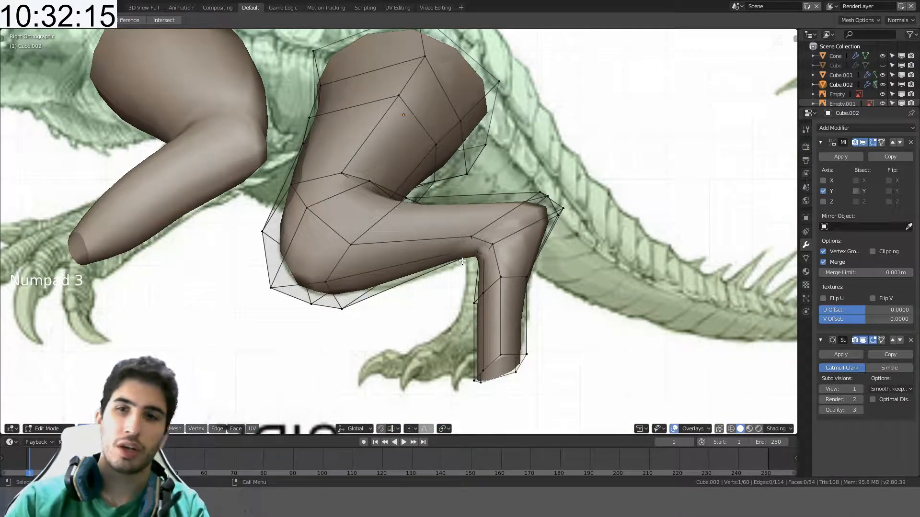
scroll(533, 217, "down", 2)
scroll(429, 229, "up", 2)
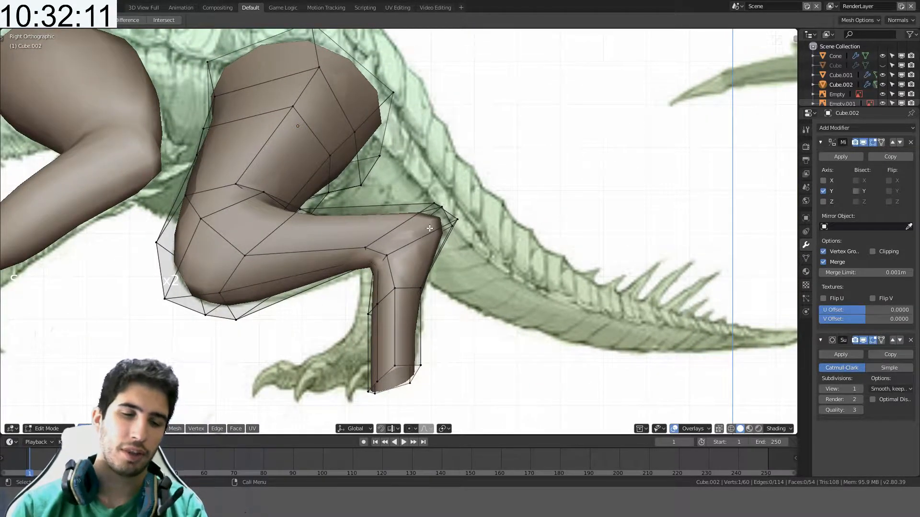
key("g")
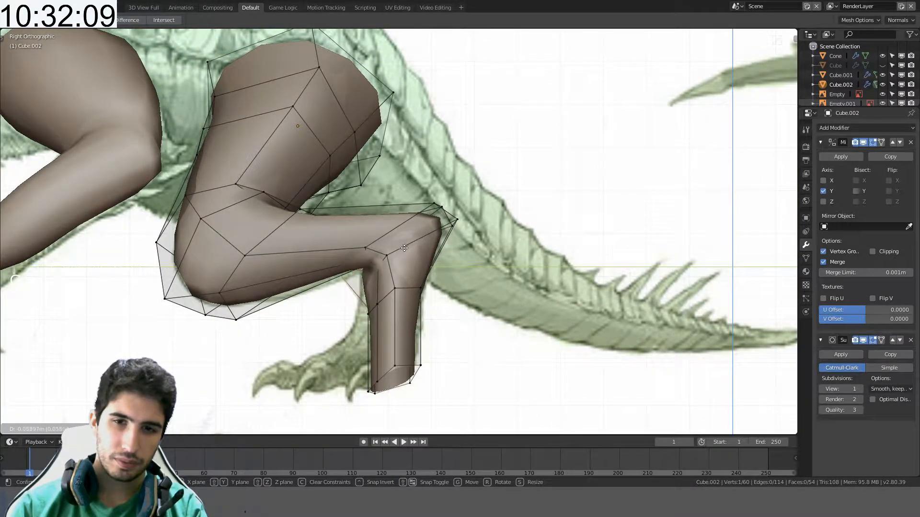
right_click(402, 249)
- Select the upright segment from its open end up to the bend, excluding the rear heel vertices, and rotate it about global Z
scroll(382, 304, "up", 3)
middle_click_drag(372, 303, 450, 165, "shift")
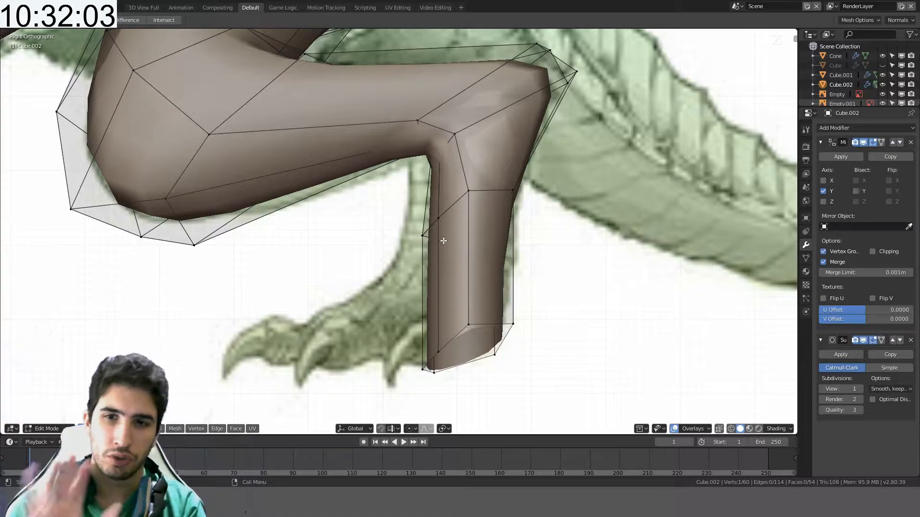
middle_click_drag(443, 241, 486, 210)
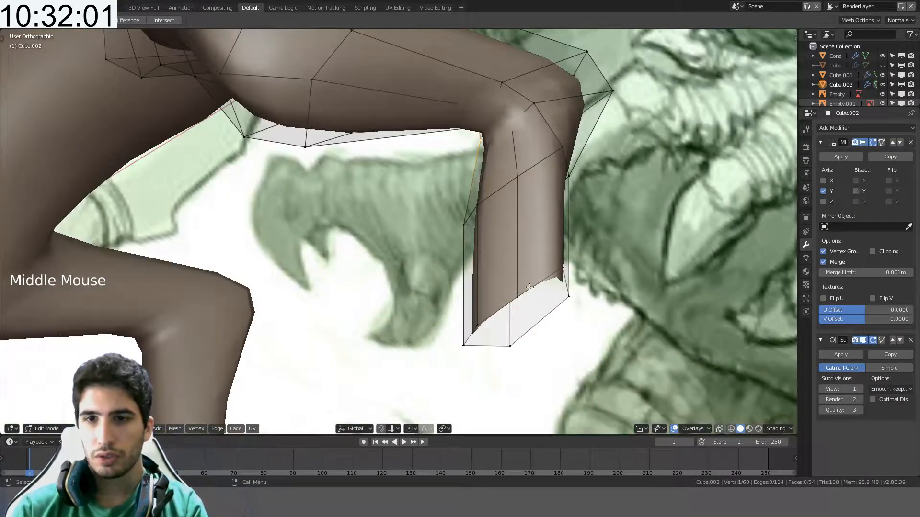
left_click(527, 315, "alt")
key("ctrl+KP_Add")
key("ctrl+KP_Add")
key("ctrl+KP_Add")
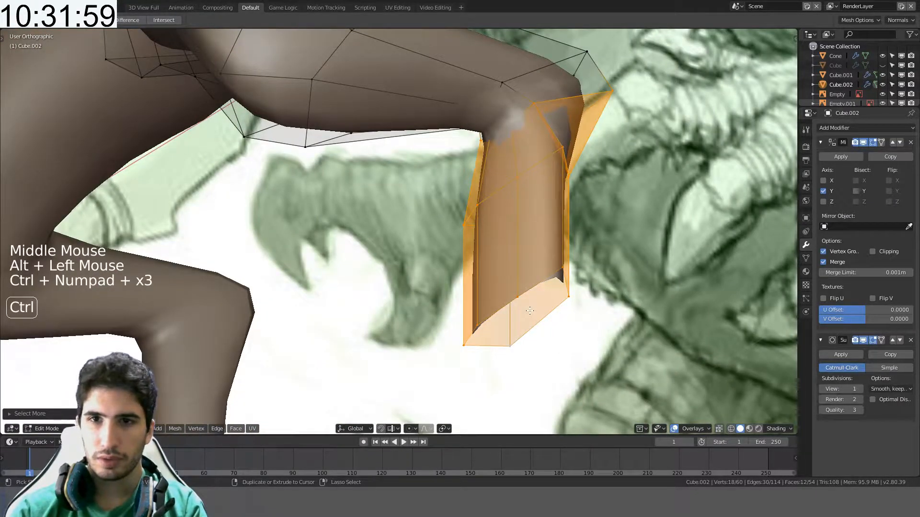
key("KP_3")
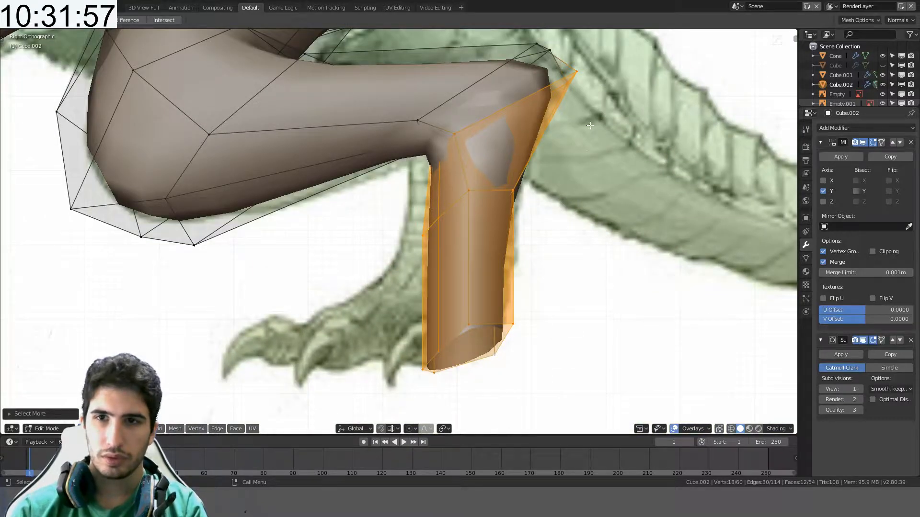
key("c")
middle_click(581, 77)
key("alt+z")
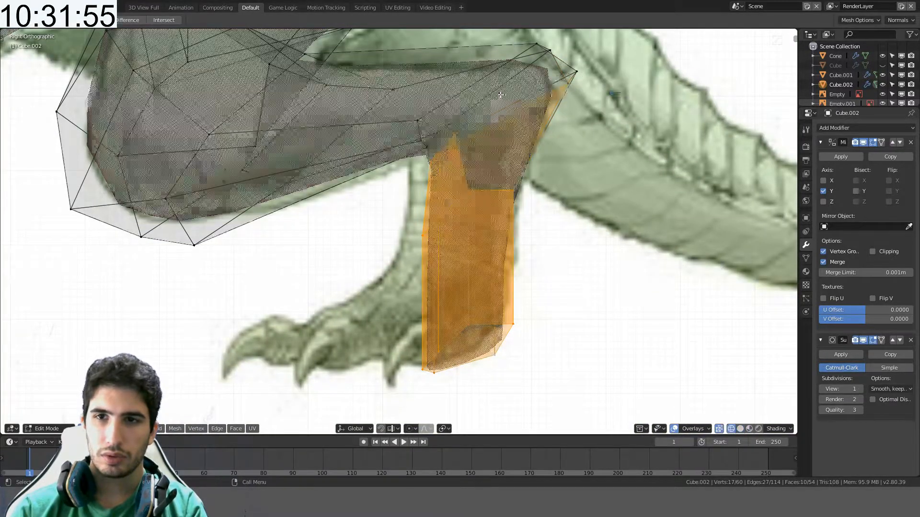
key("alt+z")
key("r")
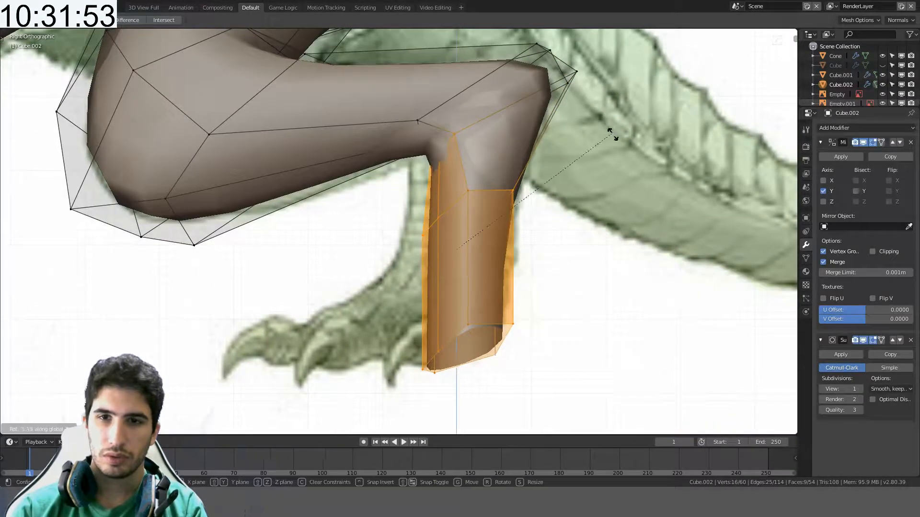
left_click(410, 127)
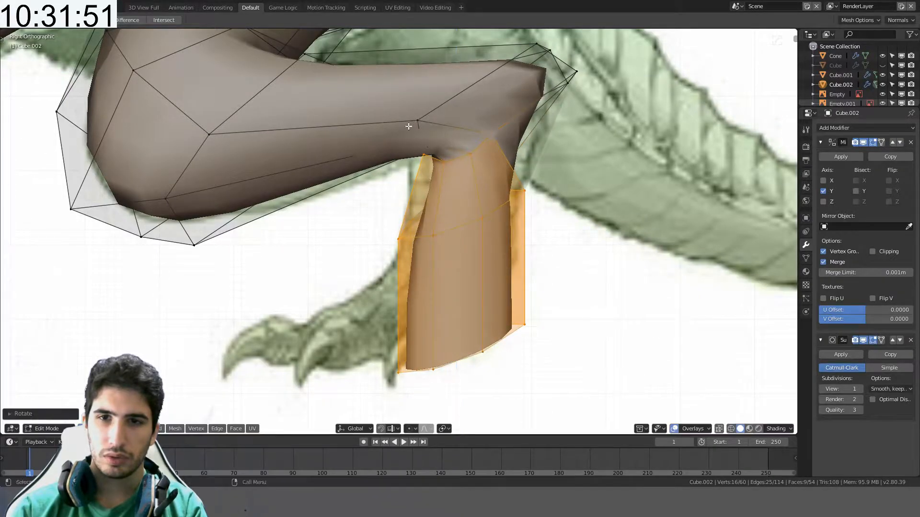
- Examine the mesh around the heel bend and upper shank from several angles
middle_click_drag(409, 125, 554, 89)
left_click(484, 182)
middle_click_drag(484, 182, 505, 240)
scroll(562, 169, "up", 1)
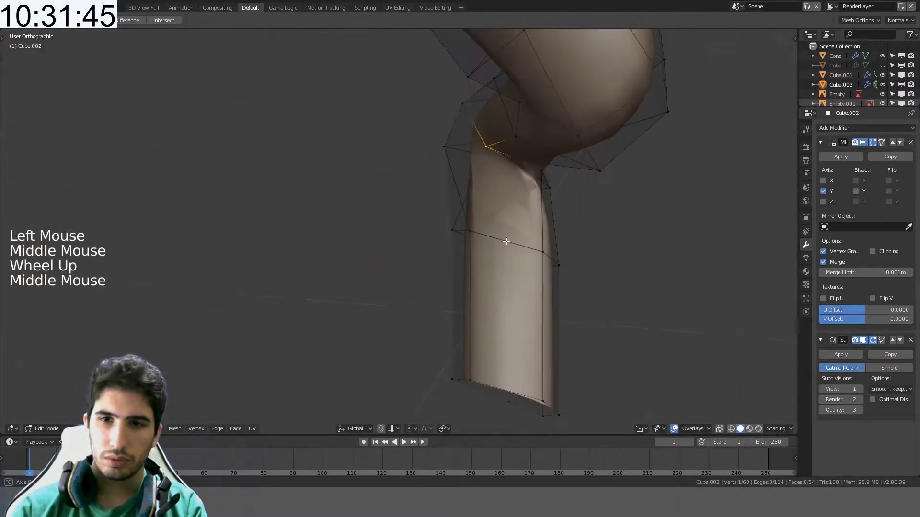
scroll(534, 160, "up", 2)
middle_click_drag(534, 160, 507, 249)
left_click(513, 241)
middle_click_drag(508, 249, 543, 285)
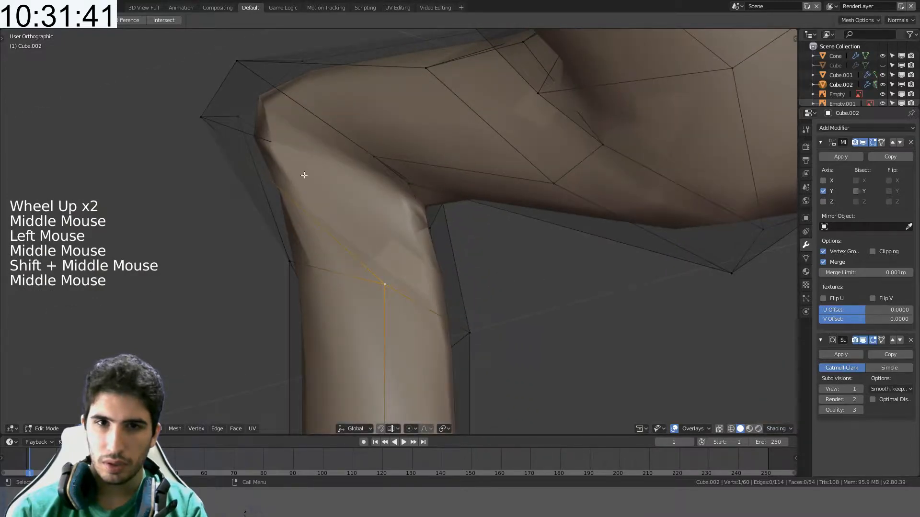
middle_click_drag(304, 175, 412, 189)
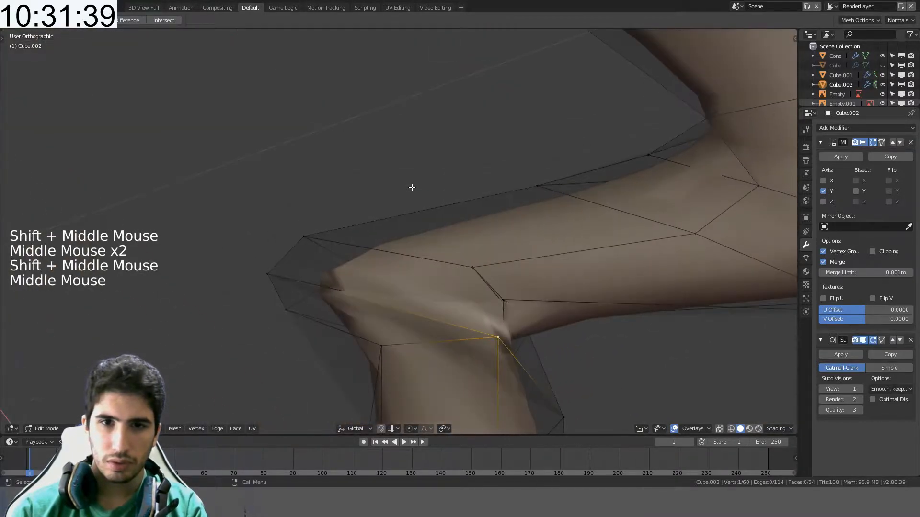
- Try to slide the rear heel vertex forward along its edge and reposition it beside the shank
left_click(276, 273)
key("g")
key("g")
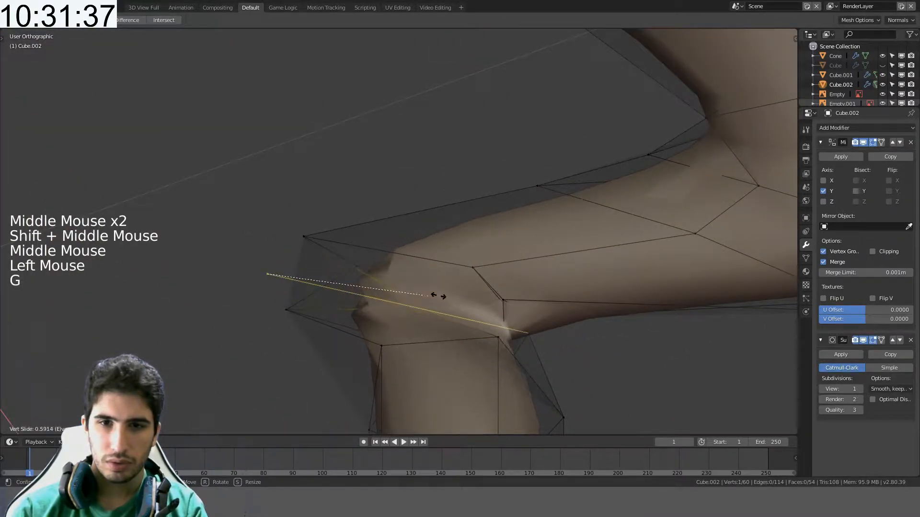
left_click(494, 303)
middle_click_drag(495, 303, 431, 314)
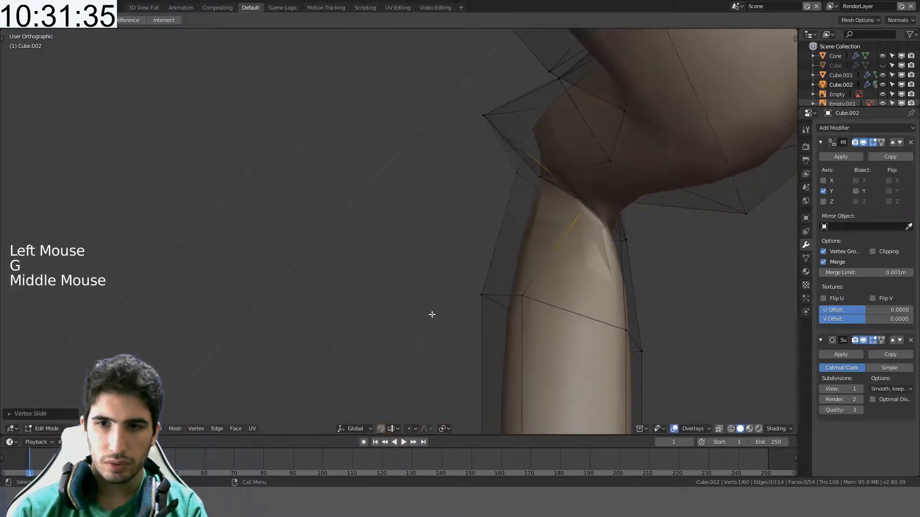
middle_click_drag(637, 194, 622, 204)
key("g")
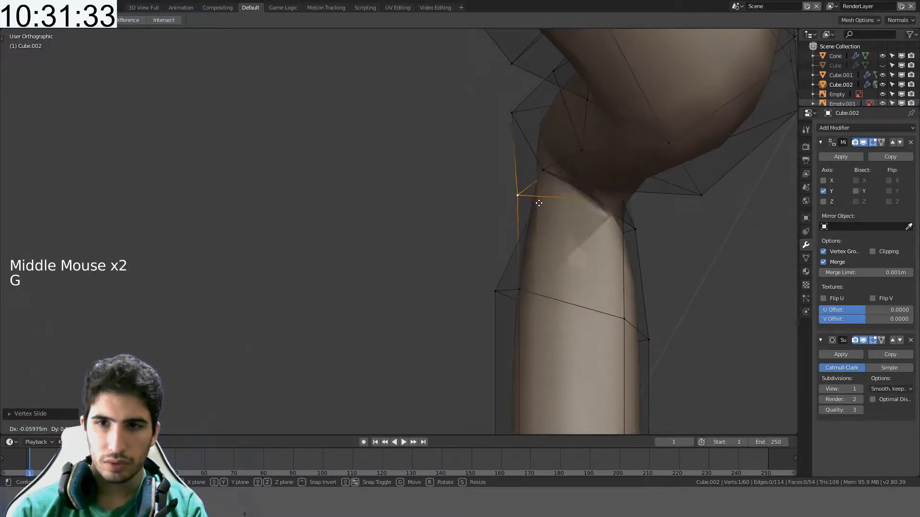
left_click(539, 204)
middle_click_drag(539, 203, 575, 188)
middle_click_drag(247, 172, 365, 231, "shift")
mouse_move(365, 231)
middle_mouse_down()
mouse_move(460, 273)
mouse_move(451, 254)
mouse_move(456, 276)
mouse_move(438, 293)
mouse_move(437, 321)
mouse_move(431, 314)
middle_mouse_up()
key("ctrl+z")
mouse_move(431, 283)
middle_mouse_down()
mouse_move(364, 160)
mouse_move(80, 79)
middle_mouse_up()
key("ctrl+z")
- Try to connect the upper shank vertex to the vertex at the inside of the heel bend with a new edge
middle_click_drag(307, 191, 397, 240)
mouse_move(460, 280)
middle_mouse_down("shift")
mouse_move(353, 218)
mouse_move(388, 197)
mouse_move(396, 164)
mouse_move(396, 188)
mouse_move(372, 197)
middle_mouse_up("shift")
left_click(351, 313)
left_click(375, 219, "shift")
key("j")
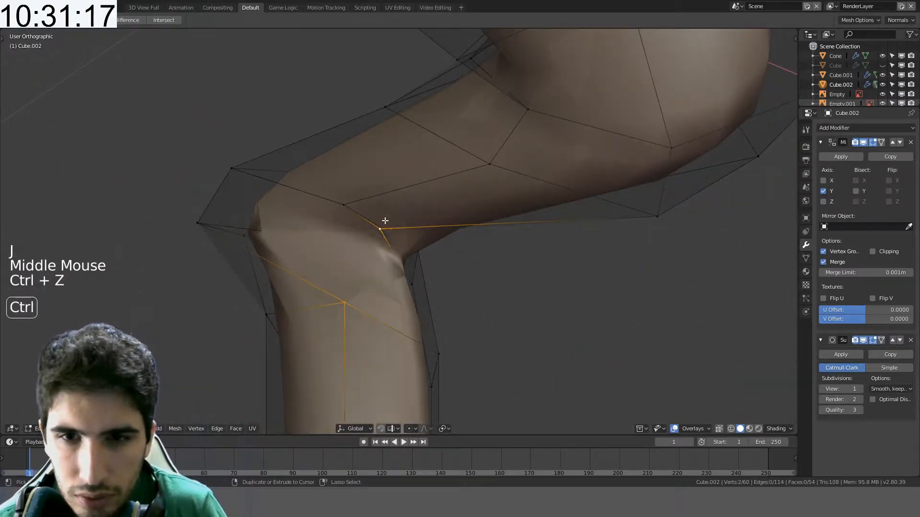
- Reposition the three vertices around the inner heel bend to even out the transition from shin to shank
key("g")
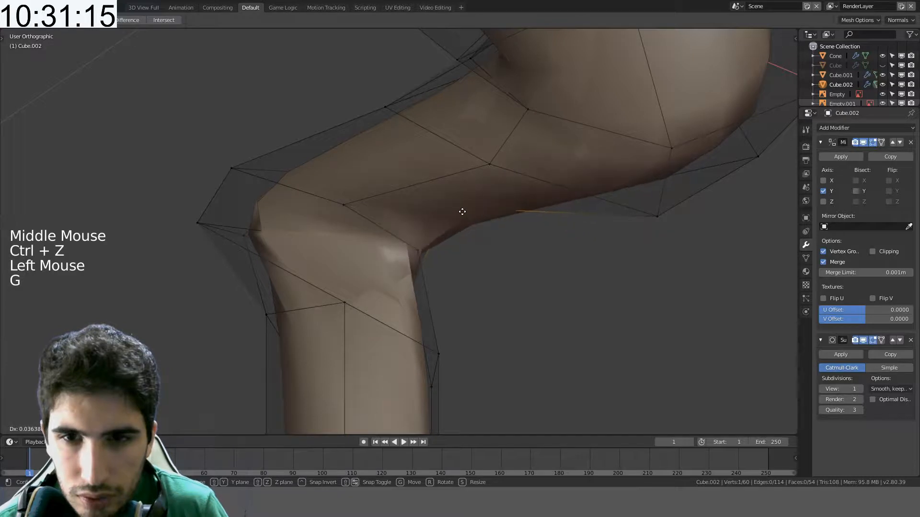
middle_click_drag(518, 252, 436, 256)
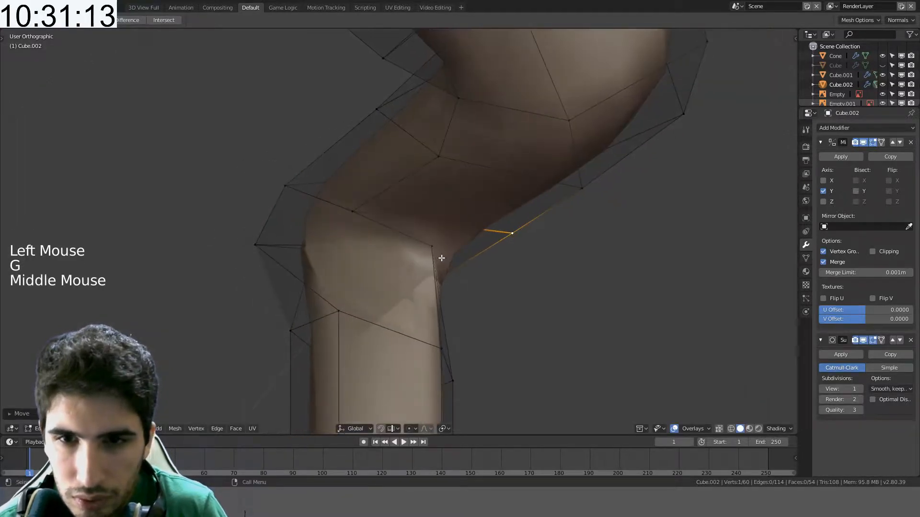
left_click(424, 249)
key("g")
left_click(340, 253)
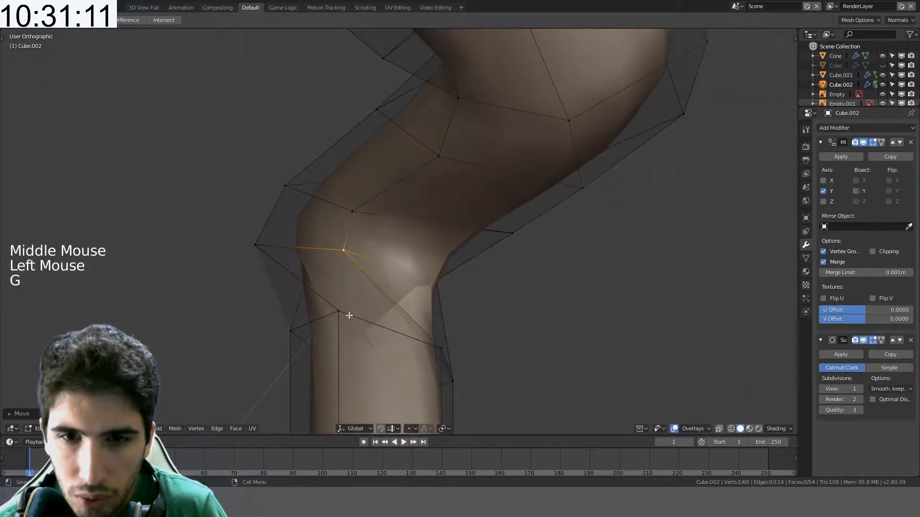
left_click(341, 313)
key("g")
left_click(316, 311)
- Select the edge loop around the shank just below the heel and rotate it around the shank
middle_click_drag(378, 316, 400, 334)
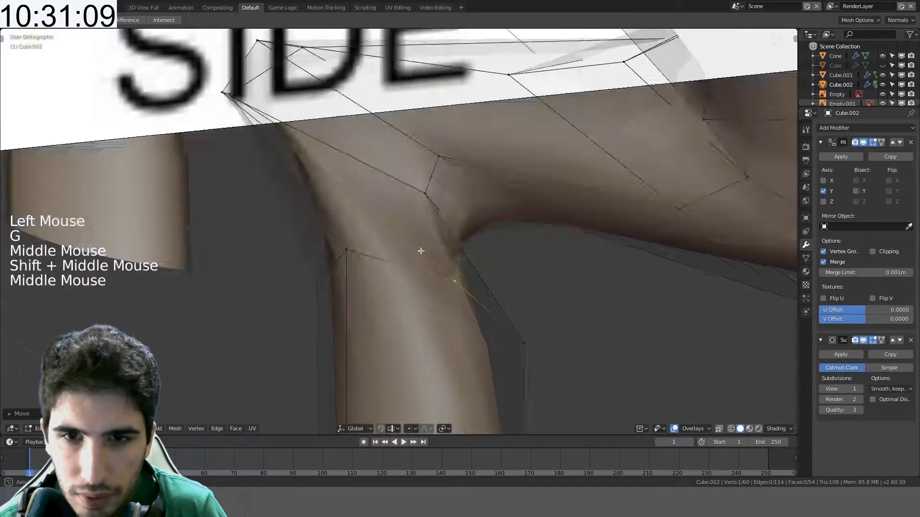
middle_click_drag(421, 251, 487, 277)
left_click(389, 262, "alt")
key("r")
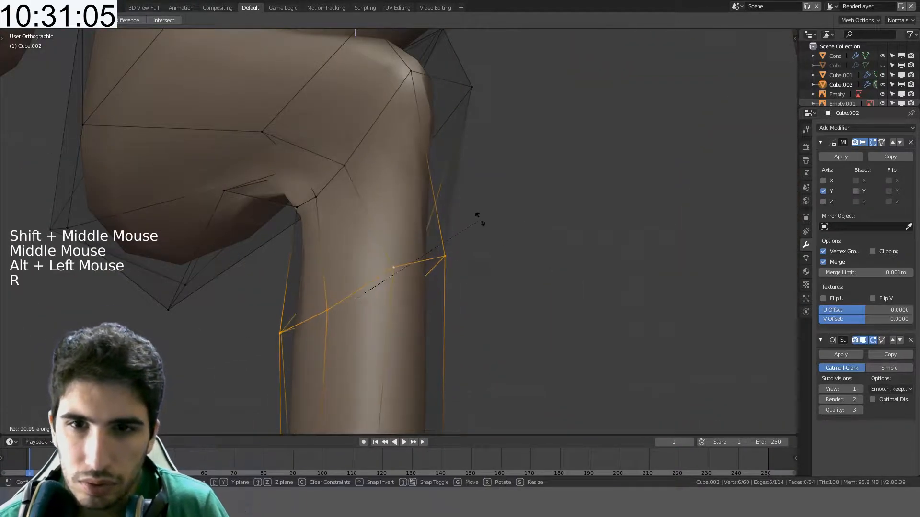
left_click(409, 322)
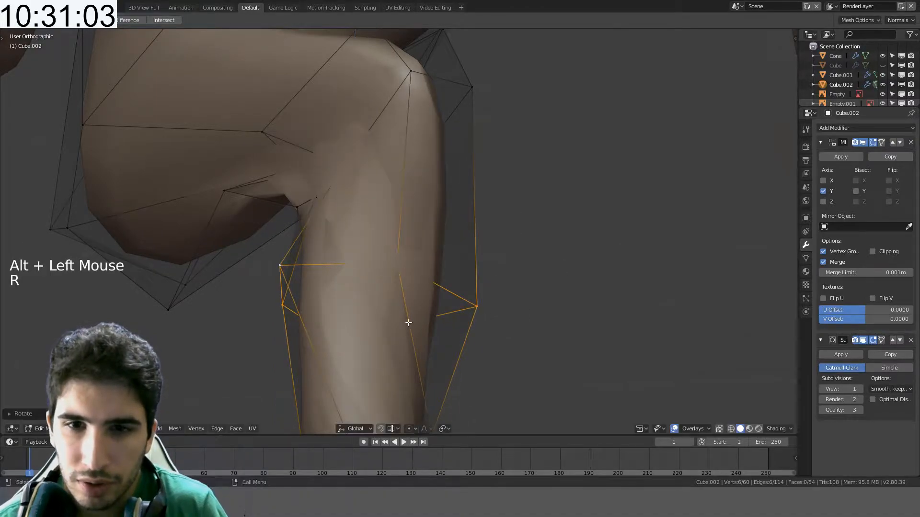
- Slide the vertex beside the heel bend, just above the rotated loop, along its edge
middle_click_drag(409, 322, 406, 164)
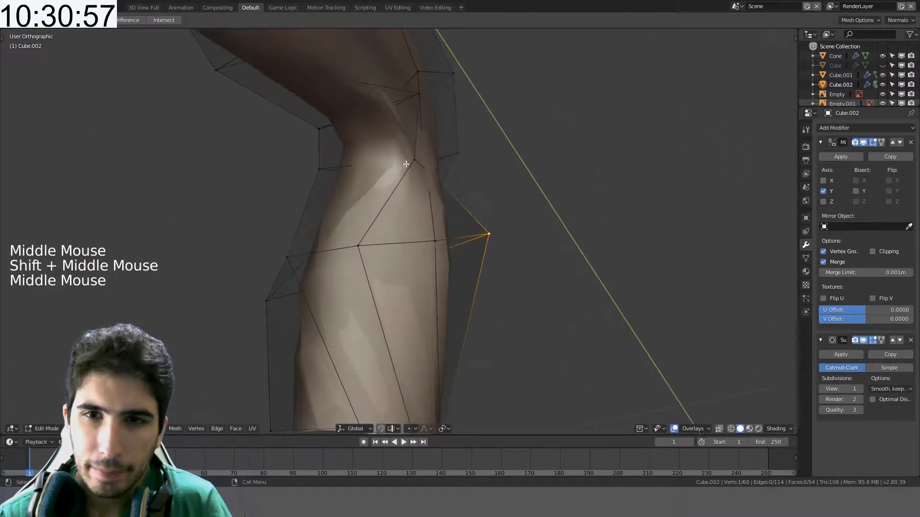
left_click(406, 164)
key("g")
key("g")
left_click(411, 162)
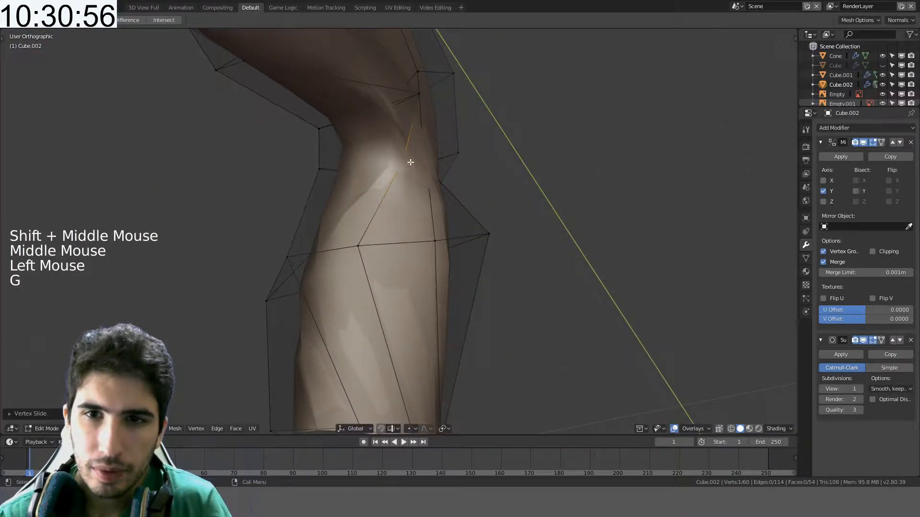
- Slide the neighbouring vertex above the heel bend along its edge and reposition it to smooth the crease
left_click(419, 96)
middle_click_drag(421, 97, 355, 151)
key("g")
key("g")
left_click(376, 119)
key("g")
left_click(373, 126)
key("g")
left_click(452, 138)
left_click(382, 128)
- Move the vertex at the rear side of the heel along X
left_click(438, 119)
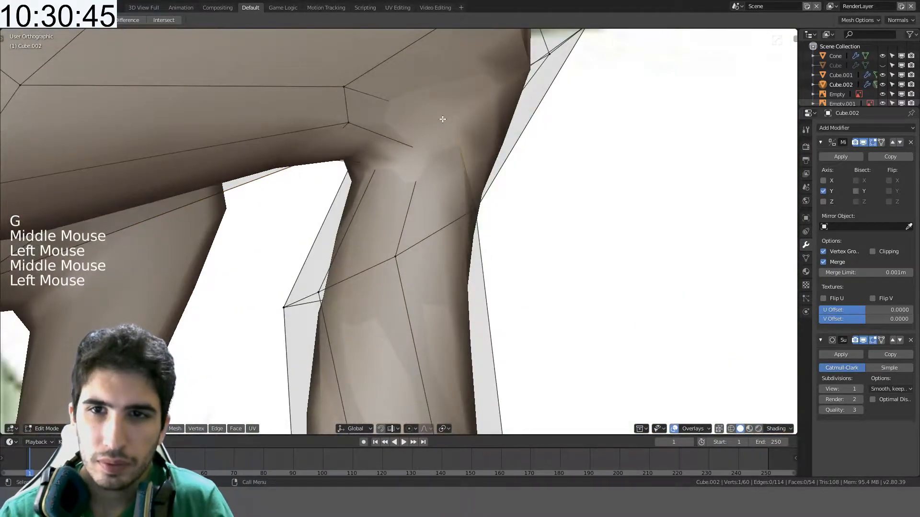
middle_click_drag(441, 119, 462, 118)
key("g")
key("x")
left_click(522, 116)
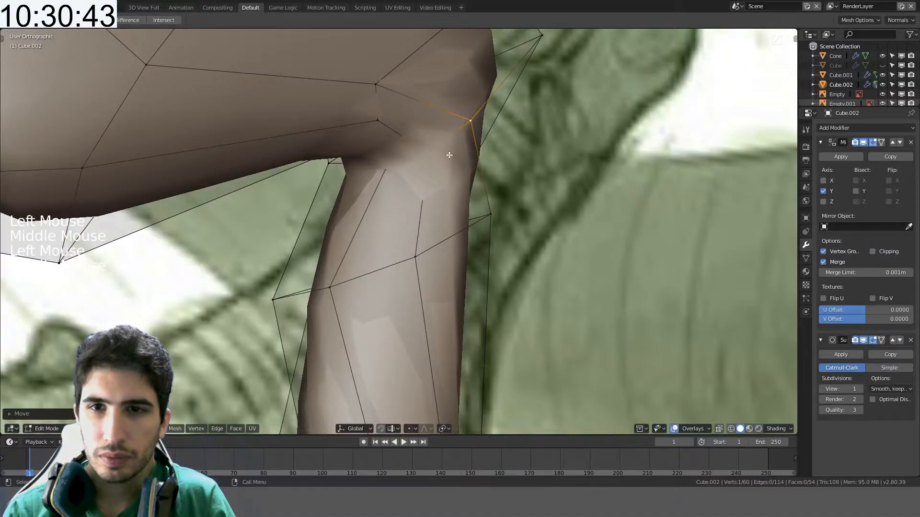
key("g")
key("y")
key("Escape")
- Adjust the same heel vertex along X again, then reposition the vertex on the shank just below the bend
middle_click_drag(457, 161, 476, 135)
key("g")
key("x")
left_click(546, 206)
left_click(389, 162)
key("g")
left_click(374, 179)
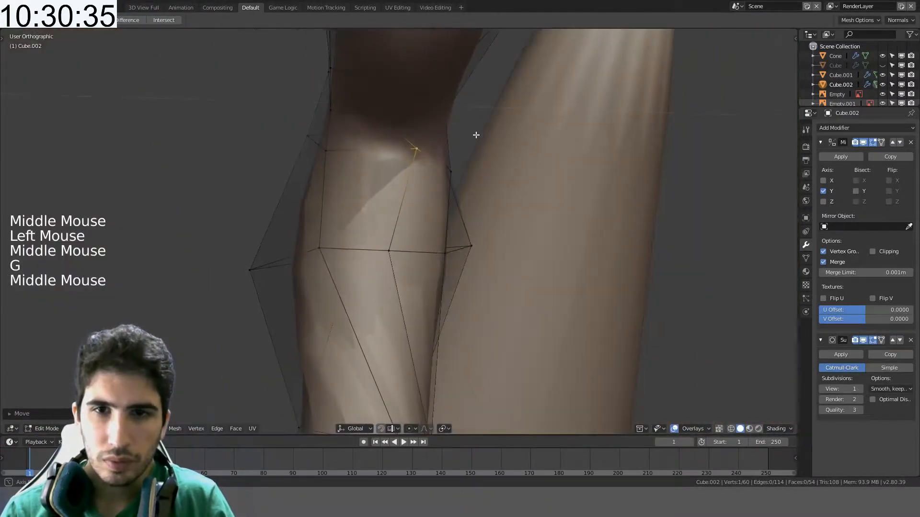
- Rotate the shank's open end loop by about -52° to line its vertices up with the loop above
middle_click_drag(303, 231, 401, 312, "shift")
left_click(400, 312, "alt")
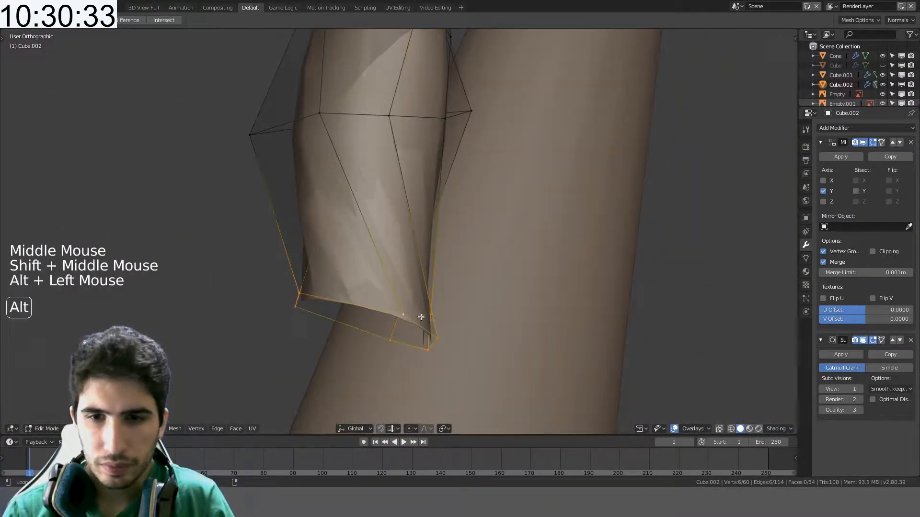
key("r")
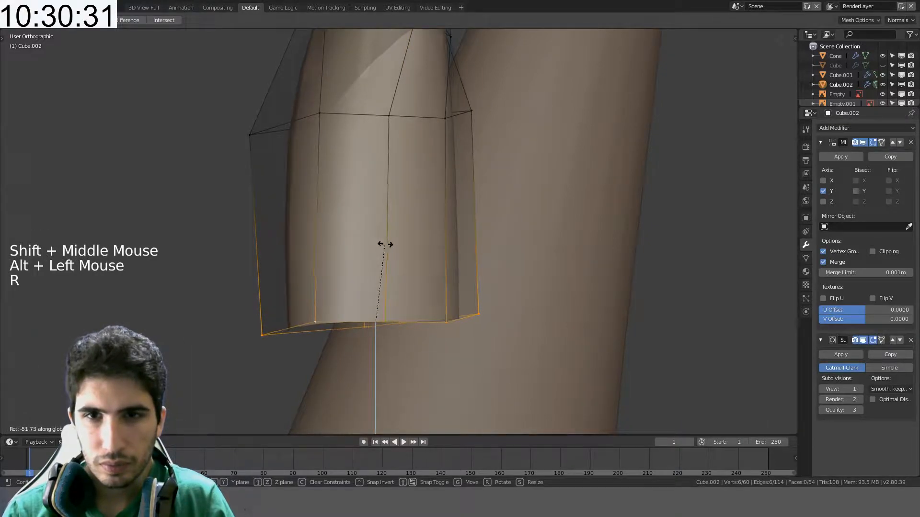
left_click(385, 244)
- Slide the vertex at the side of the heel tip along its edge, then shift a heel vertex along X
middle_click_drag(433, 232, 357, 236)
scroll(400, 182, "down", 4)
middle_click_drag(429, 167, 413, 123)
left_click(412, 123)
key("g")
key("g")
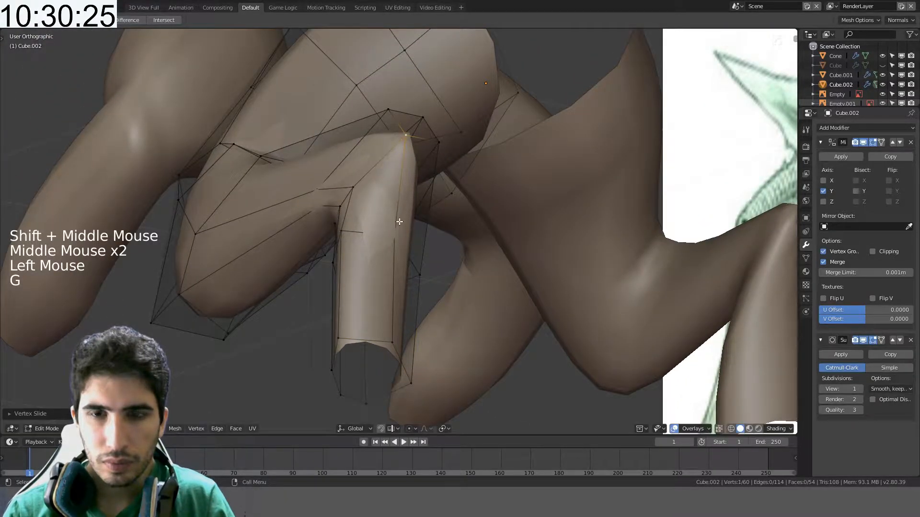
mouse_move(399, 222)
middle_mouse_down()
mouse_move(365, 232)
mouse_move(377, 246)
mouse_move(486, 232)
mouse_move(399, 238)
middle_mouse_up()
key("g")
key("x")
left_click(507, 230)
left_click(455, 238, "shift")
key("g")
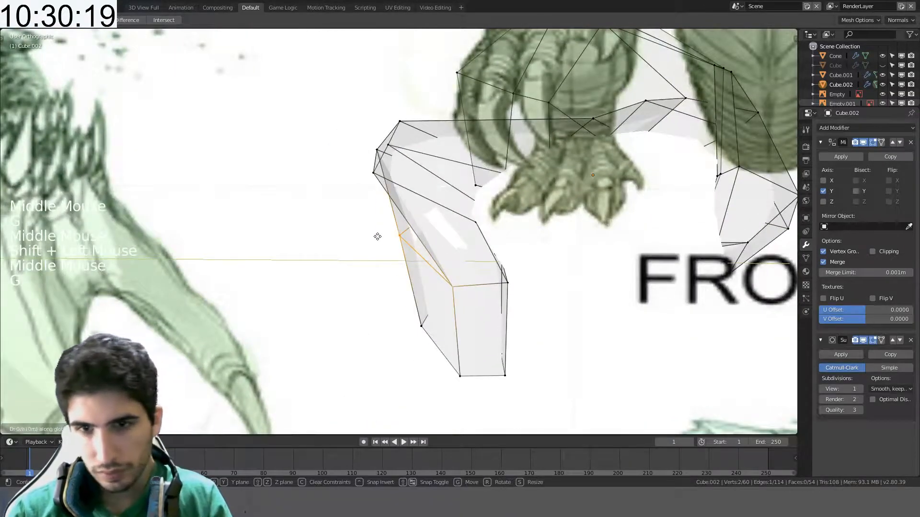
right_click(375, 236)
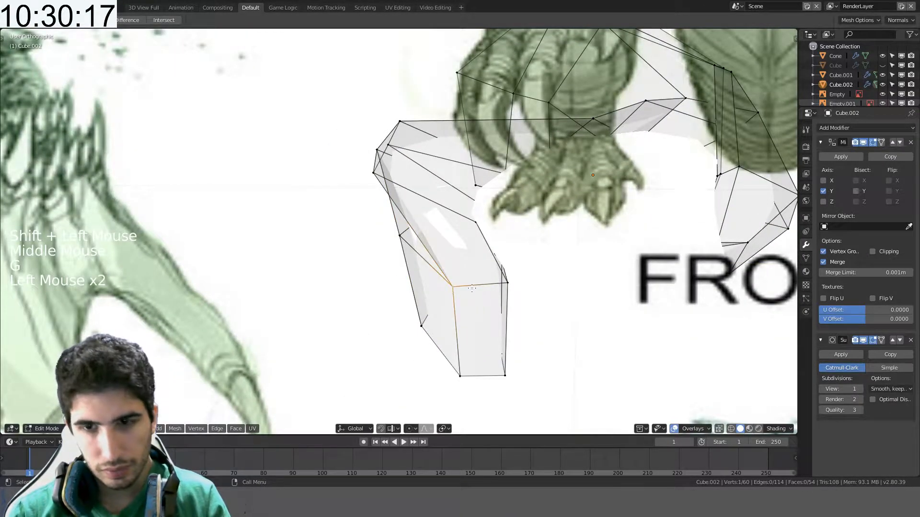
key("g")
right_click(438, 288)
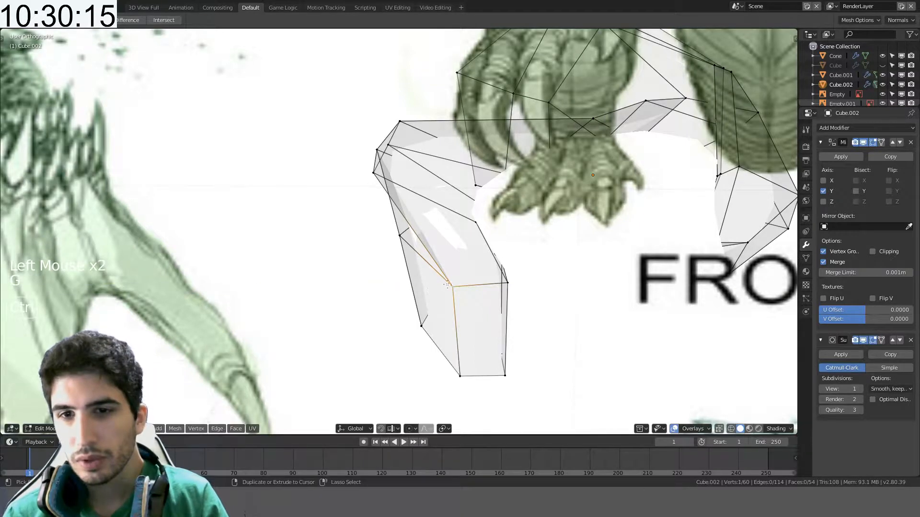
mouse_move(439, 288)
middle_mouse_down()
mouse_move(478, 215)
mouse_move(479, 177)
middle_mouse_up()
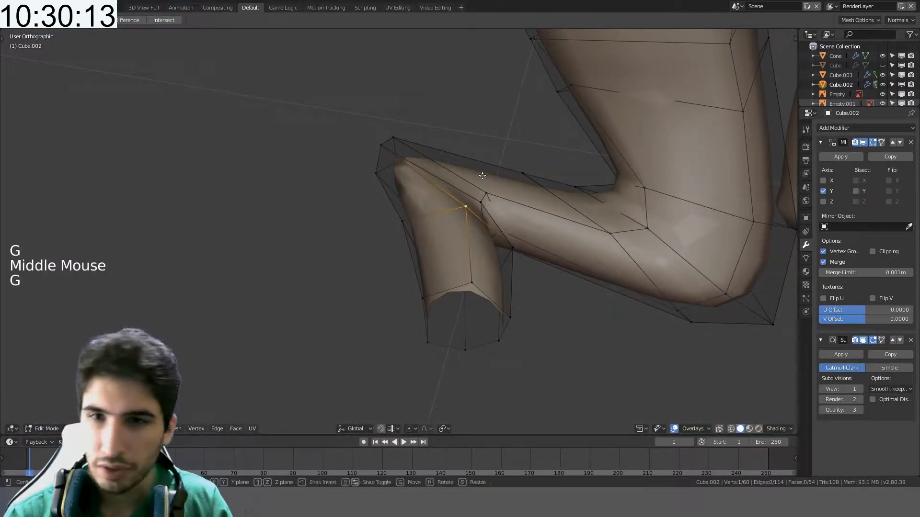
right_click(450, 180)
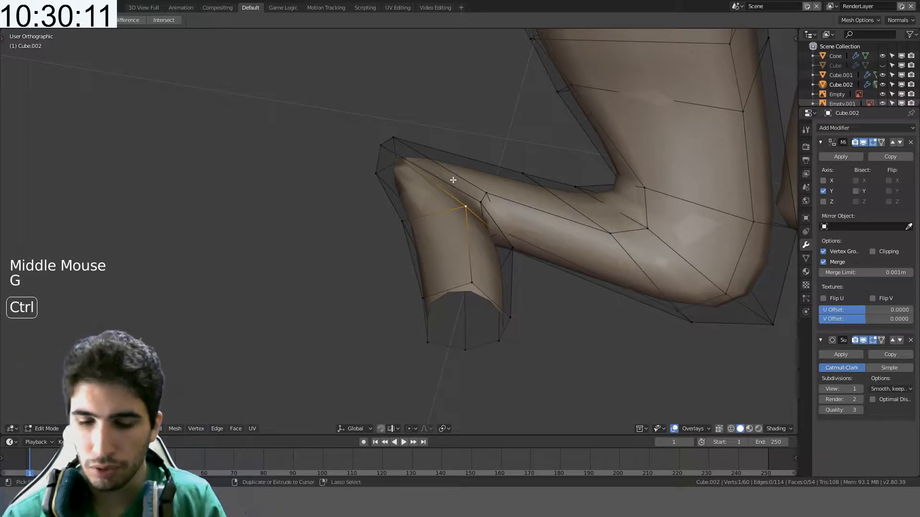
- In bottom view, bring the protruding side vertex of the upper shank inward, in line with the leg
key("ctrl+KP_7")
key("g")
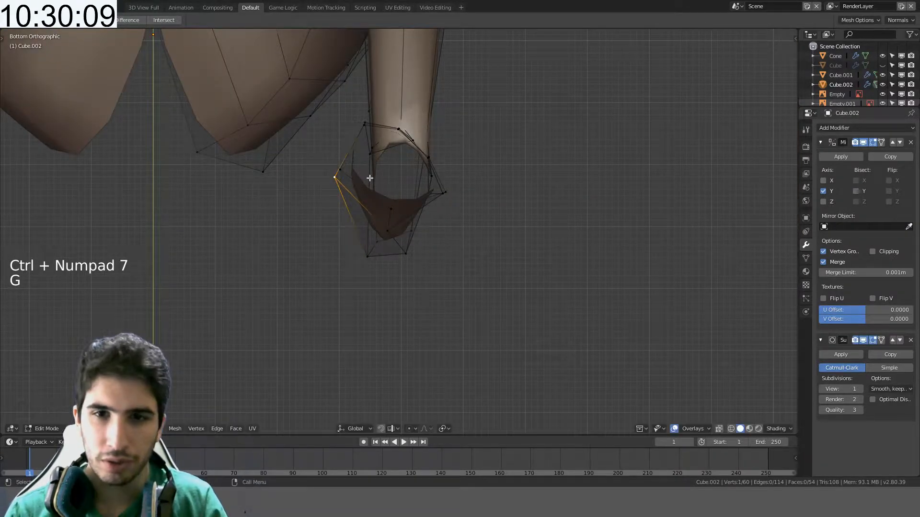
key("g")
middle_click_drag(400, 223, 490, 224)
middle_click_drag(341, 233, 461, 232)
- In bottom view, pull the next protruding side vertex inward, then shift the two vertices at the heel's corner to follow it
left_click(461, 232)
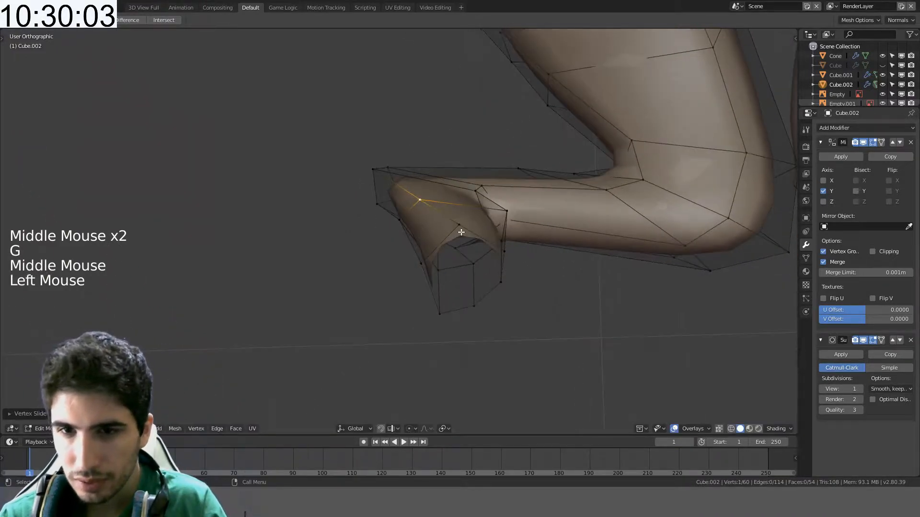
key("ctrl+KP_7")
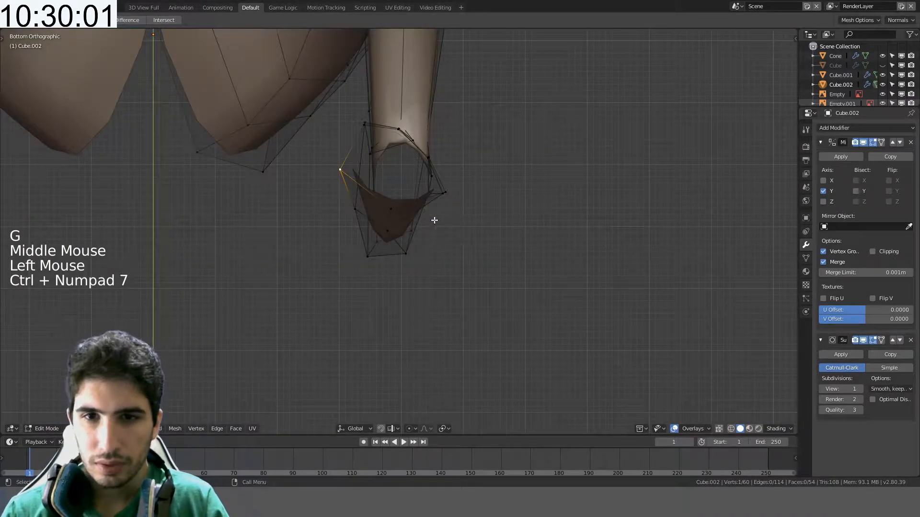
key("g")
middle_click_drag(451, 239, 438, 192)
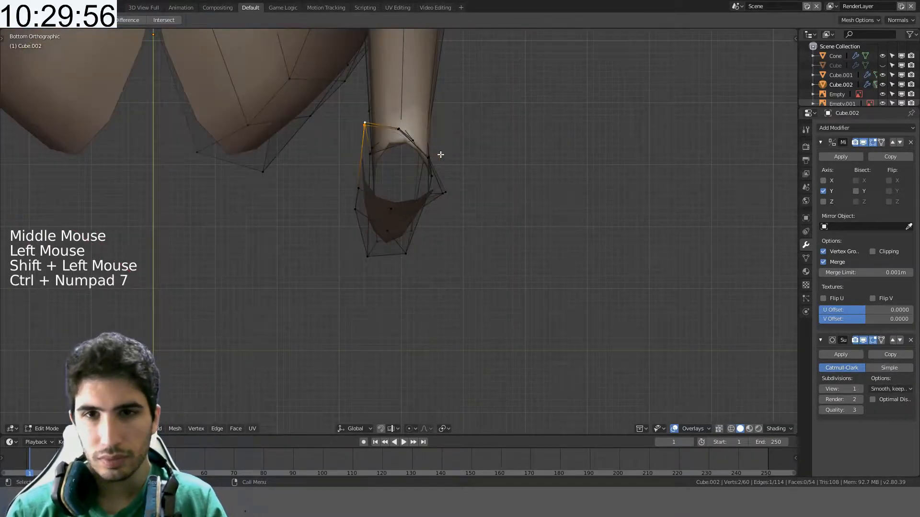
key("g")
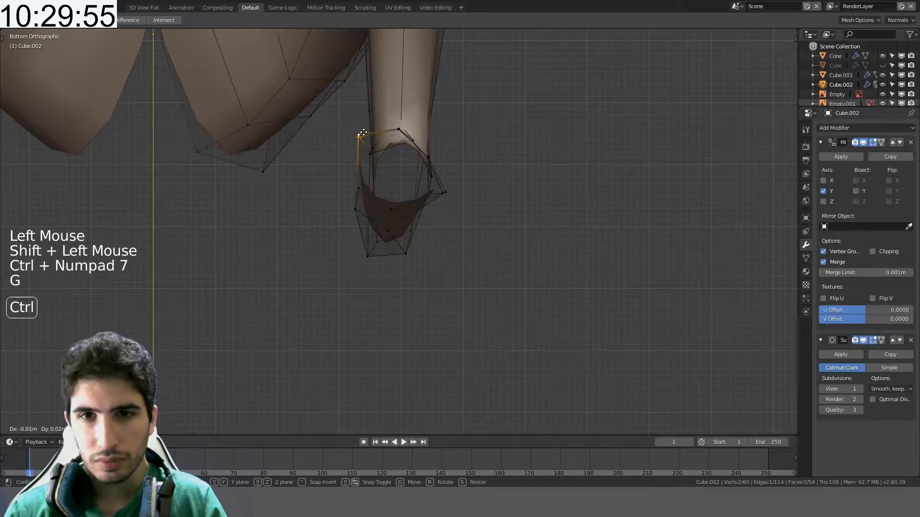
middle_click_drag(367, 143, 386, 283)
- Check the leg in Object Mode, then select two vertices along the top of the shin in Edit Mode and move them along Z
key("Tab")
scroll(329, 250, "down", 1)
scroll(441, 159, "down", 4)
scroll(426, 239, "up", 3)
scroll(424, 238, "up", 3)
key("Tab")
middle_click_drag(407, 193, 268, 166, "shift")
left_click(274, 159)
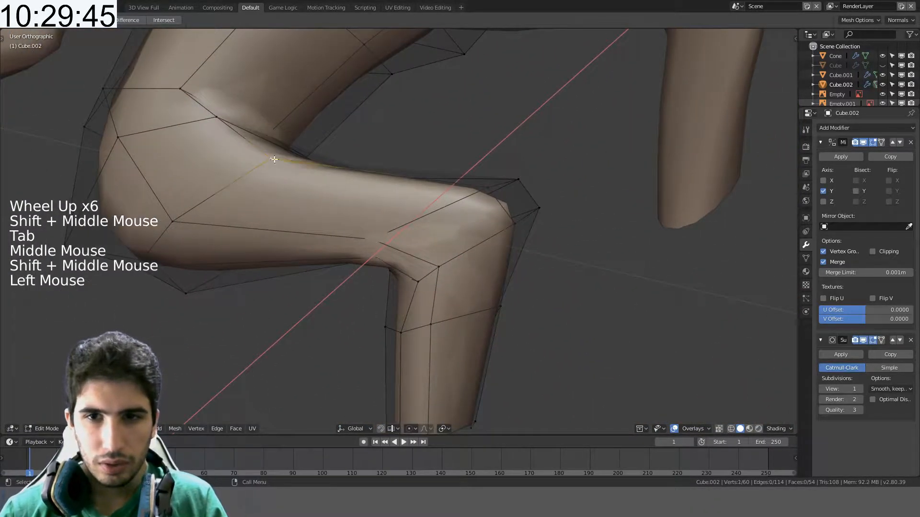
left_click(475, 186, "shift")
middle_click_drag(475, 186, 443, 192, "shift")
key("g")
key("z")
left_click(488, 198)
- Reposition individual vertices at the side of the heel bend and along the side of the shin to smooth the surface
left_click(435, 258)
key("g")
left_click(418, 280)
key("g")
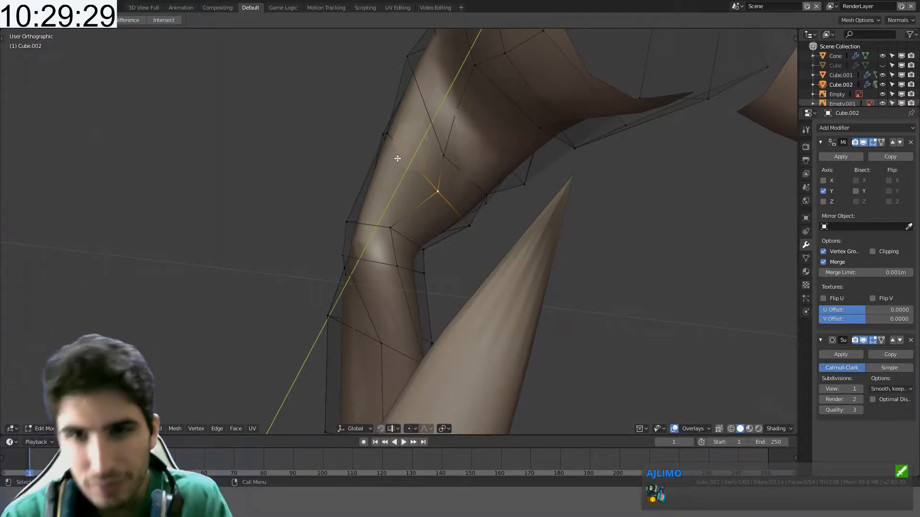
middle_click_drag(460, 191, 423, 186)
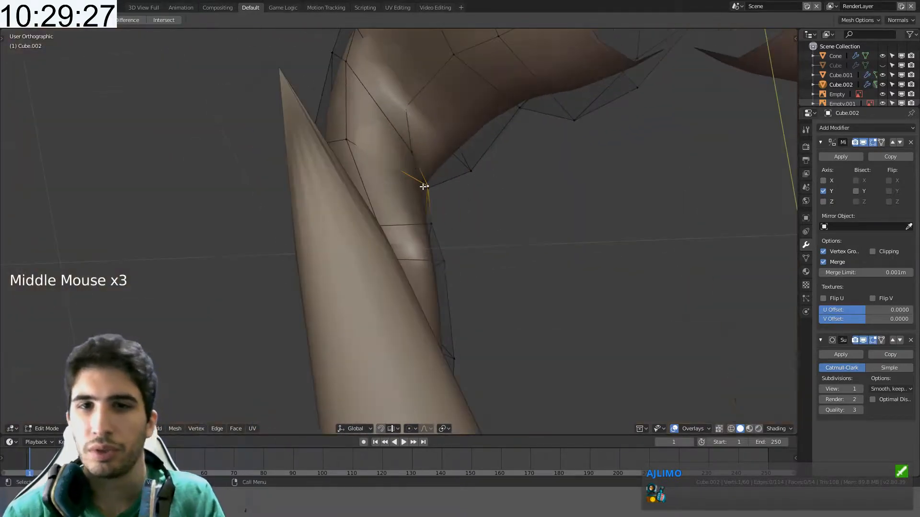
left_click(443, 134)
middle_click_drag(443, 134, 451, 152)
key("g")
left_click(461, 149)
- Vertex-slide the vertices around the heel bend and on the back of the shank just below it along their edges
middle_click_drag(452, 197, 378, 259)
left_click(406, 267)
left_click(446, 151, "shift")
key("g")
key("g")
left_click(385, 242)
key("g")
key("g")
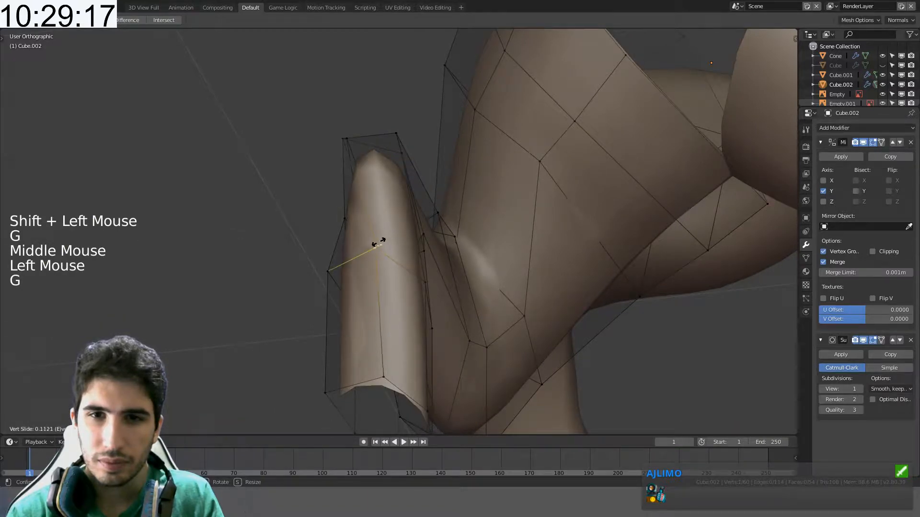
- Slide the remaining vertices of the edge ring below the heel along their edges to even out the shank
key("g")
key("g")
middle_click_drag(378, 370, 433, 269)
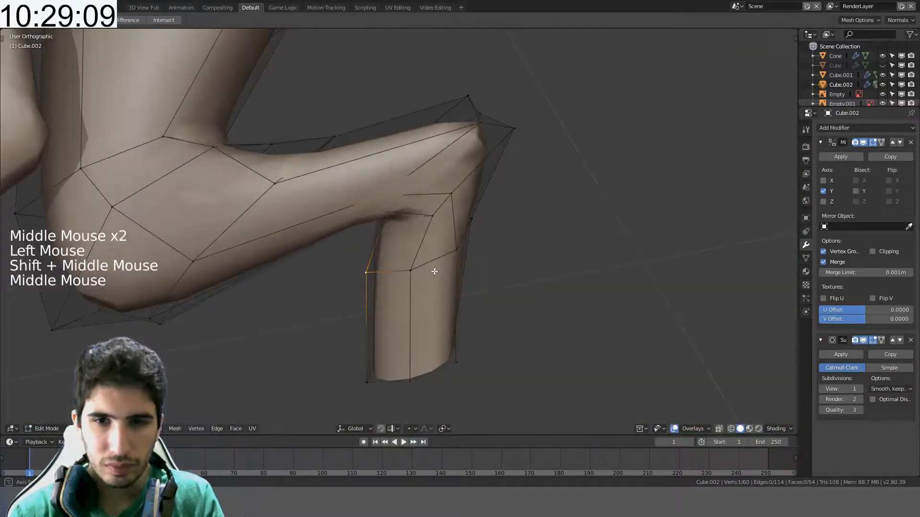
key("g")
key("g")
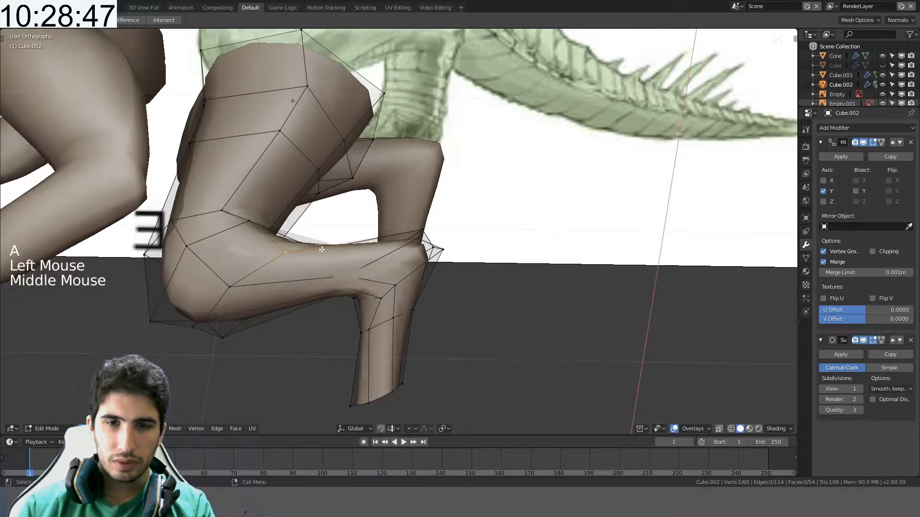
- Inspect the heel in Object Mode, then return to Edit Mode and slide vertices at the heel's upper end along their edges
middle_click_drag(322, 249, 310, 289)
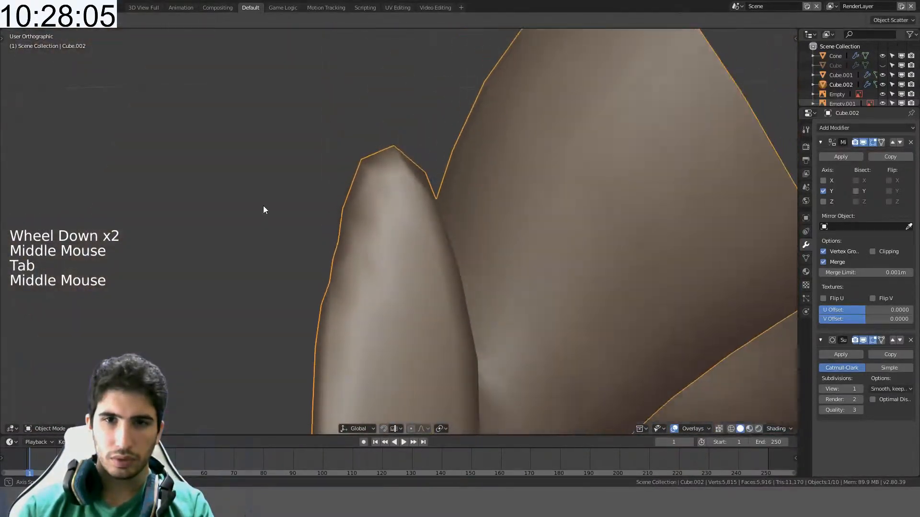
middle_click_drag(263, 210, 412, 225)
scroll(350, 160, "up", 1)
scroll(350, 159, "down", 3)
key("Tab")
left_click(397, 179)
middle_click_drag(397, 179, 367, 190)
key("g")
key("g")
left_click(430, 166)
- Slide the middle vertex of the ring below the heel, then the vertices on the rim of the leg's open lower end
key("g")
key("g")
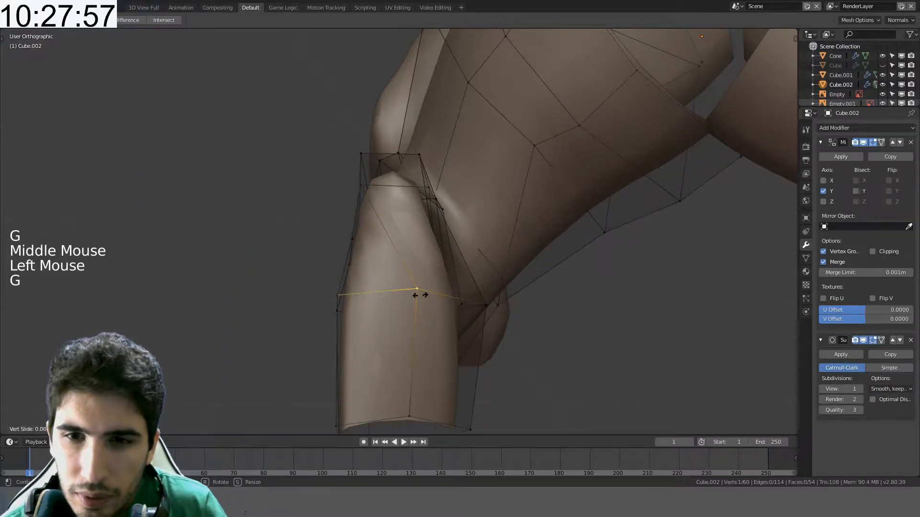
key("g")
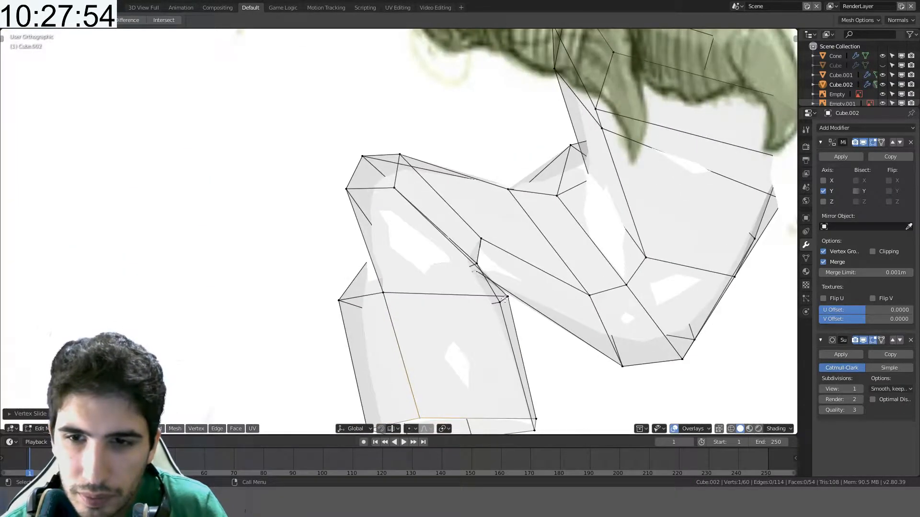
key("g")
key("g")
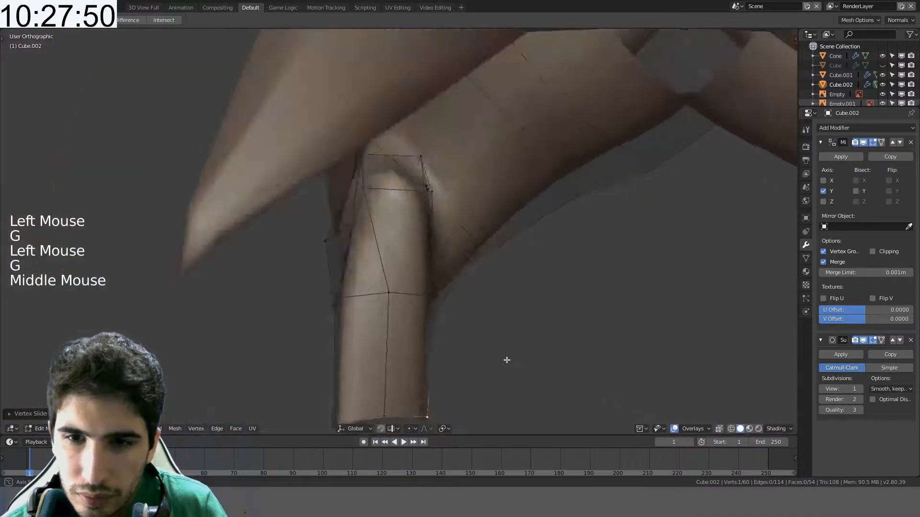
- Slide the front vertex of the hind leg just below the ankle bend down along its edge and check the smoothed shape
mouse_move(473, 362)
middle_mouse_down()
mouse_move(506, 369)
mouse_move(531, 397)
mouse_move(377, 315)
mouse_move(421, 294)
mouse_move(423, 282)
mouse_move(288, 276)
middle_mouse_up()
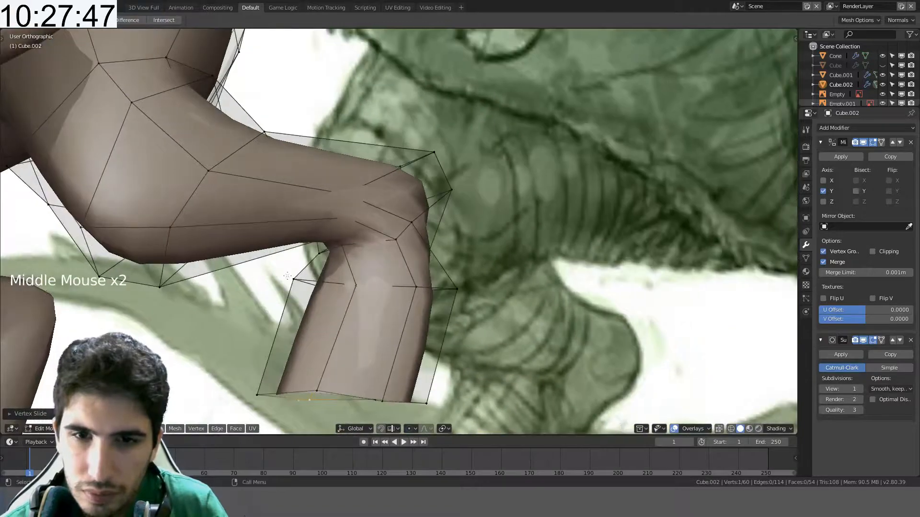
key("g")
key("g")
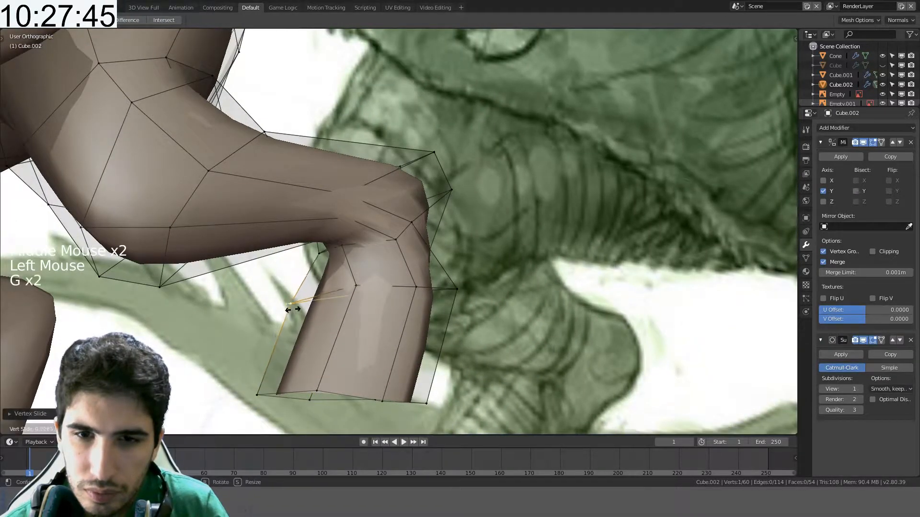
key("Tab")
middle_click_drag(381, 312, 352, 331)
scroll(352, 331, "down", 4)
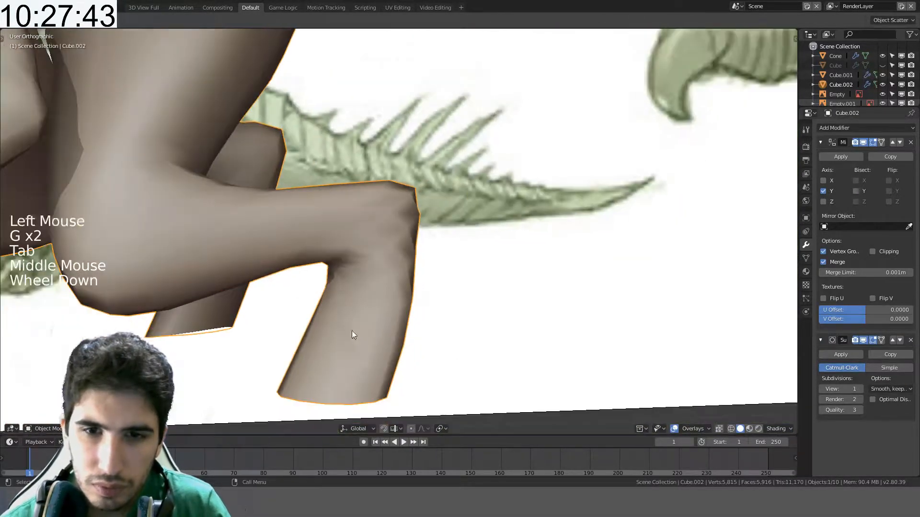
middle_click_drag(299, 282, 256, 281)
scroll(344, 254, "up", 4)
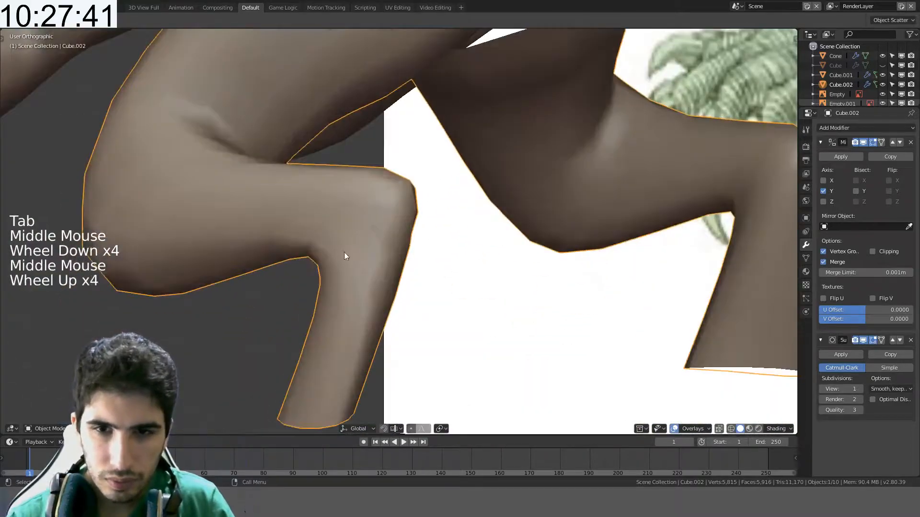
- Slide the vertex on the side of the hind leg's heel down along its edge
key("Tab")
mouse_move(344, 254)
middle_mouse_down()
mouse_move(390, 261)
mouse_move(366, 278)
mouse_move(349, 245)
middle_mouse_up()
left_click(349, 245)
key("g")
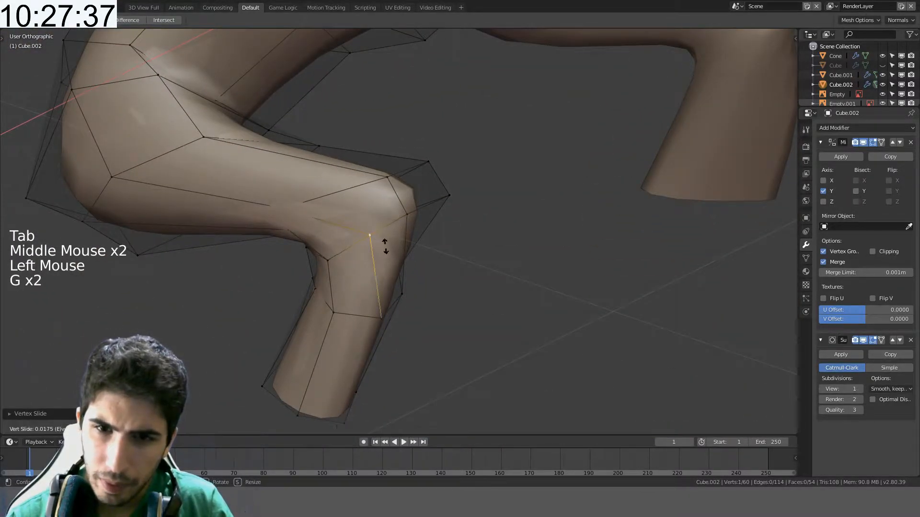
left_click(395, 270)
- Slide another vertex near the hind leg's ankle bend along its edge and check the smoothed surface
mouse_move(394, 270)
middle_mouse_down()
mouse_move(413, 231)
mouse_move(359, 240)
mouse_move(340, 229)
mouse_move(462, 296)
mouse_move(468, 256)
mouse_move(454, 230)
mouse_move(413, 242)
mouse_move(401, 264)
middle_mouse_up()
left_click(293, 214)
key("g")
key("g")
key("Tab")
key("Tab")
- Move the vertex below the heel along the Y axis and slide a neighbouring ankle vertex along its edge
key("g")
left_click(468, 281)
key("g")
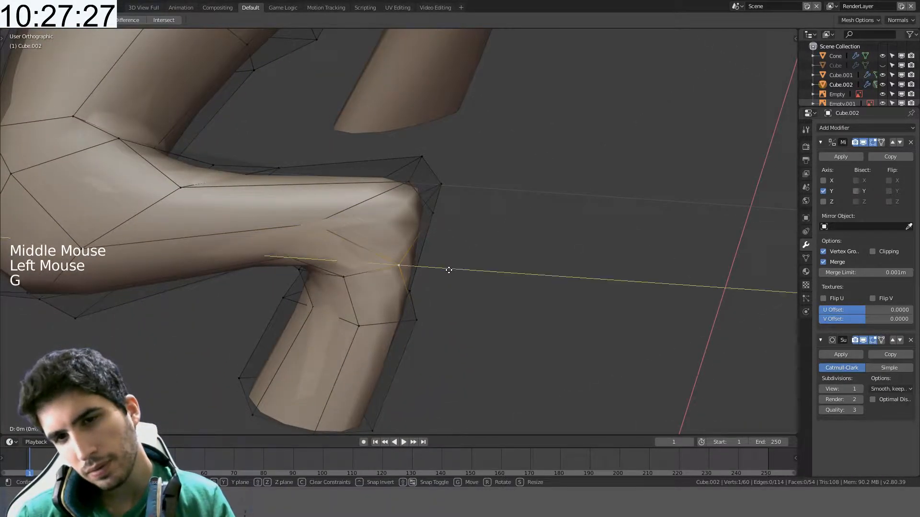
mouse_move(463, 268)
middle_mouse_down()
mouse_move(392, 251)
mouse_move(400, 273)
mouse_move(410, 219)
mouse_move(396, 188)
mouse_move(371, 192)
mouse_move(369, 171)
mouse_move(376, 195)
mouse_move(365, 222)
middle_mouse_up()
key("g")
key("g")
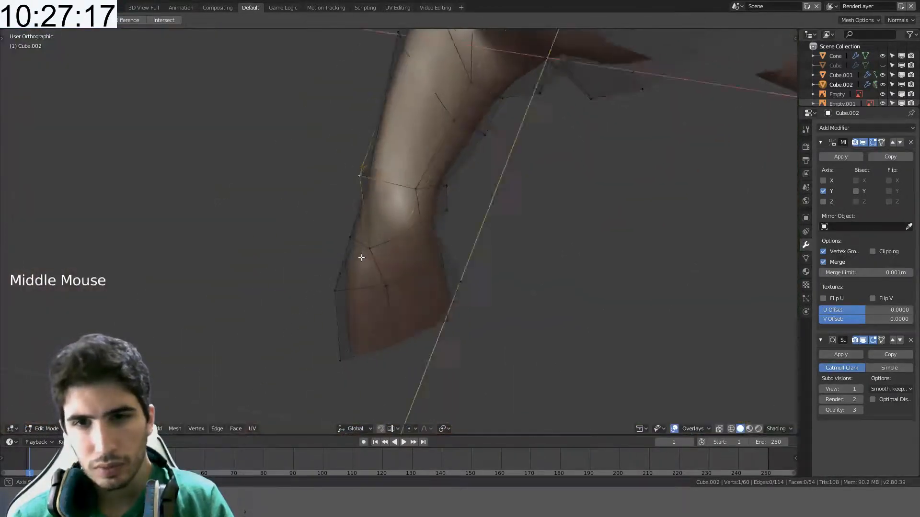
- Reposition the vertices on the back of the ankle to even out the joint and check the leg in Object Mode
mouse_move(360, 257)
middle_mouse_down()
mouse_move(368, 271)
mouse_move(385, 258)
mouse_move(355, 263)
mouse_move(387, 244)
middle_mouse_up()
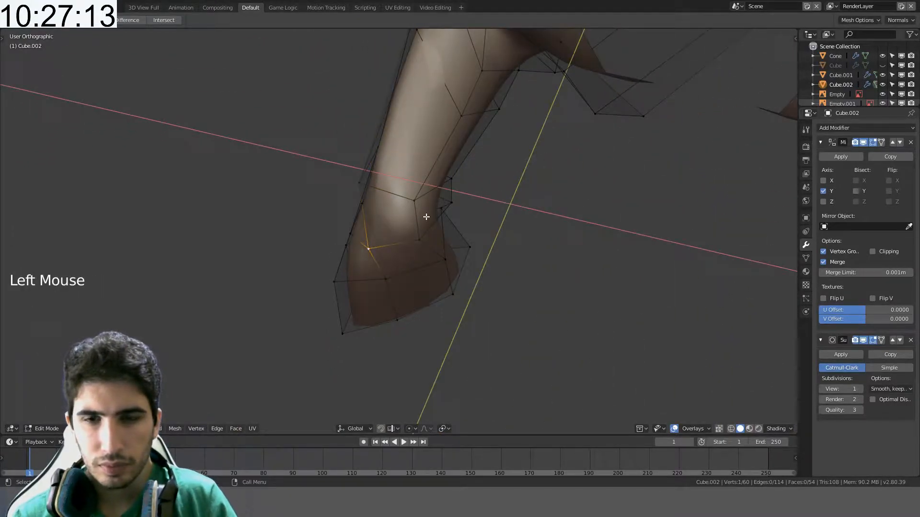
key("g")
left_click(426, 197)
mouse_move(427, 197)
middle_mouse_down()
mouse_move(466, 137)
mouse_move(462, 433)
mouse_move(533, 117)
mouse_move(548, 106)
mouse_move(540, 158)
middle_mouse_up()
key("g")
key("Tab")
middle_click_drag(490, 272, 505, 250)
- Compare the hind leg's outline with the side reference drawing in the right orthographic view
key("KP_3")
scroll(431, 249, "up", 6)
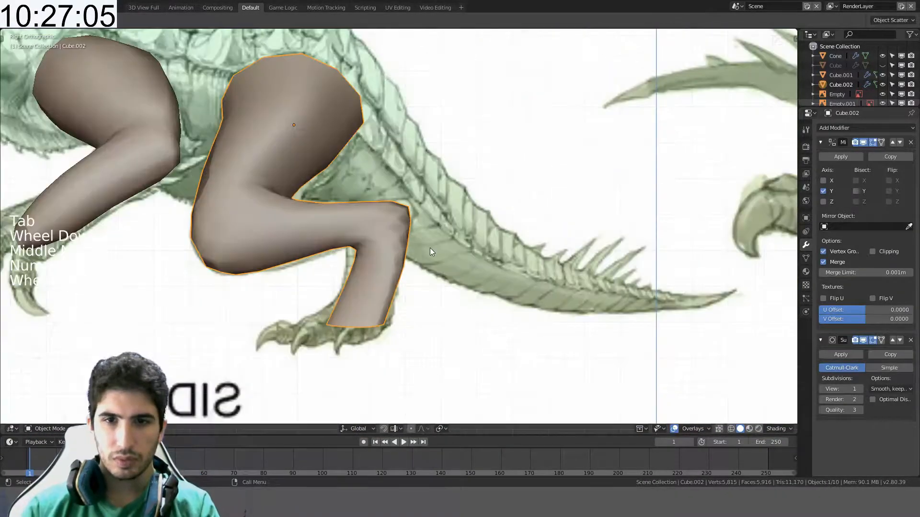
key("Tab")
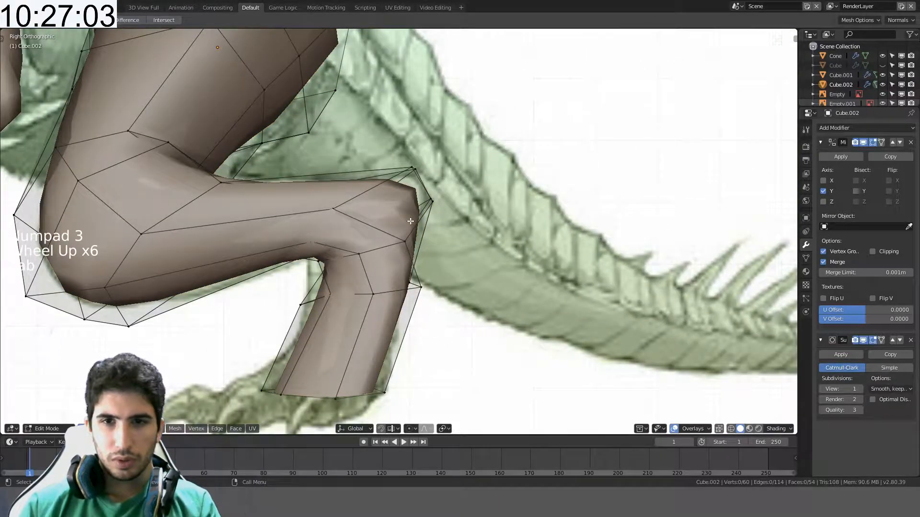
key("a")
scroll(410, 221, "down", 1)
key("a")
scroll(410, 221, "down", 4)
key("Tab")
scroll(410, 220, "down", 4)
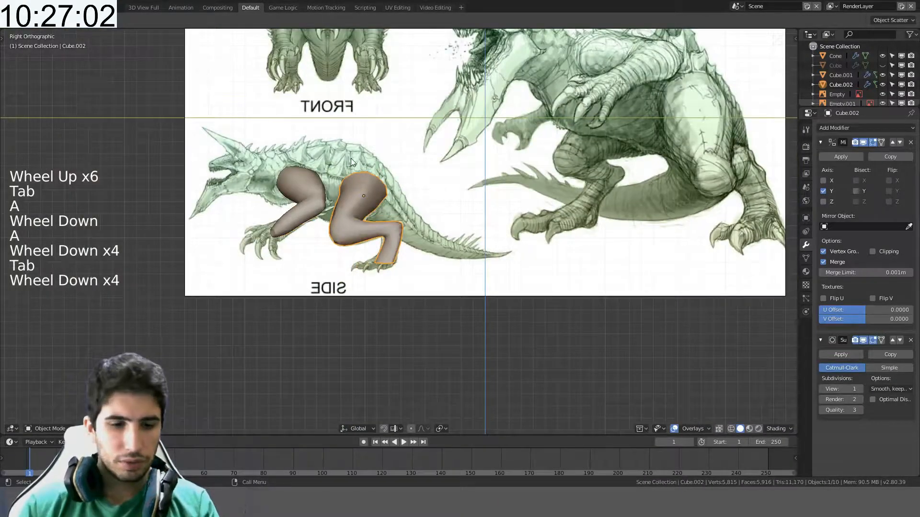
- Unhide the body mesh and rotate it 90 degrees about the Z axis to face the view
key("alt+h")
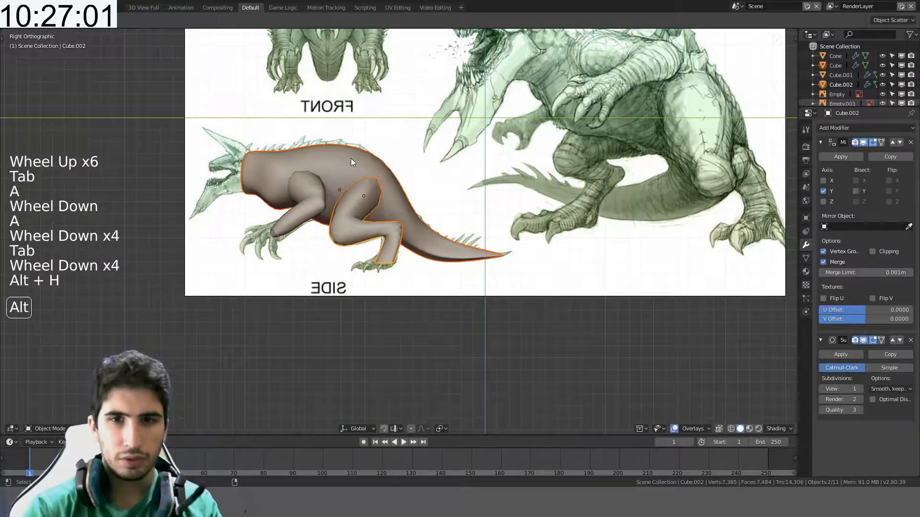
left_click(350, 158, "shift")
left_click(358, 157)
type("r")
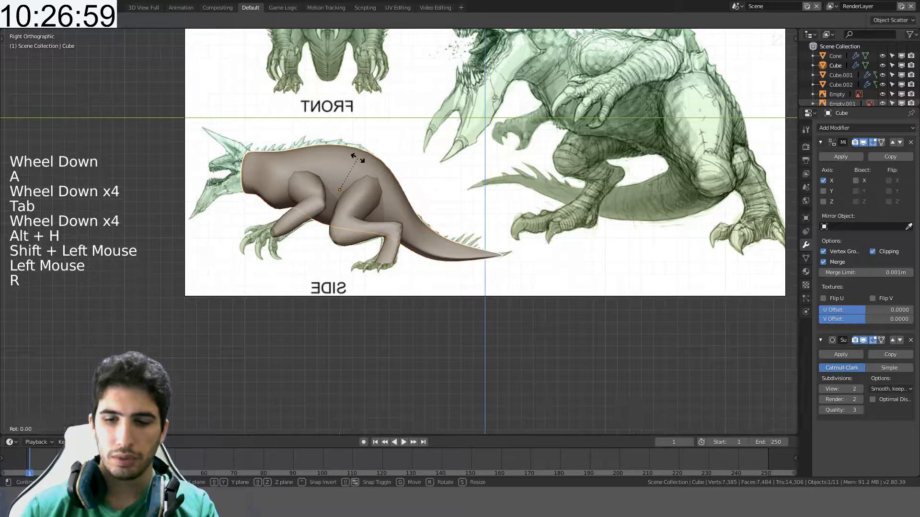
type("z90")
key("Return")
- Snap the body to the 3D cursor so the model overlays the front reference drawing
middle_click_drag(359, 157, 379, 200, "shift")
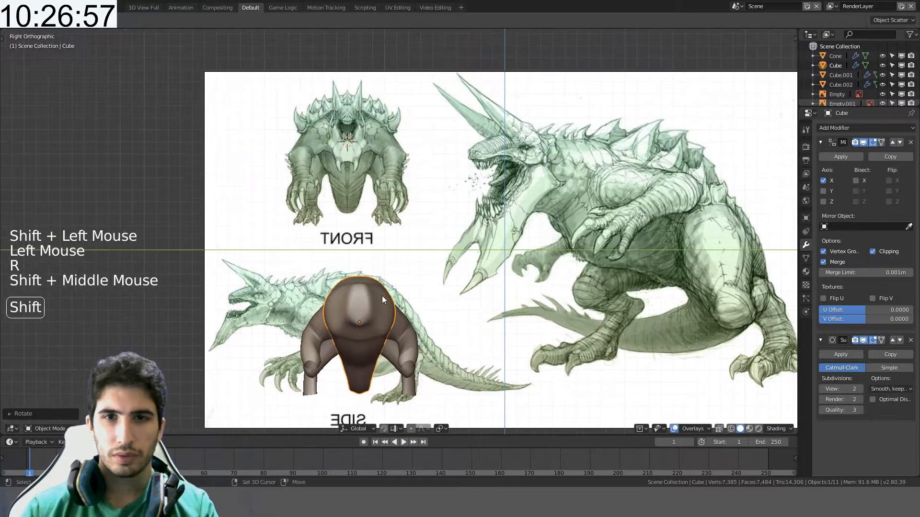
key("g")
right_click(372, 162)
key("shift+s")
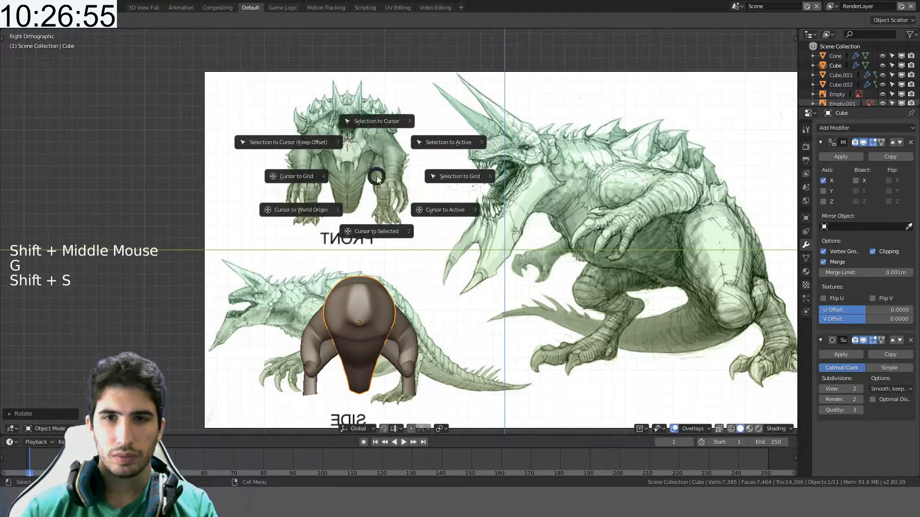
left_click(381, 129)
scroll(375, 137, "up", 3)
middle_click_drag(375, 137, 386, 240, "shift")
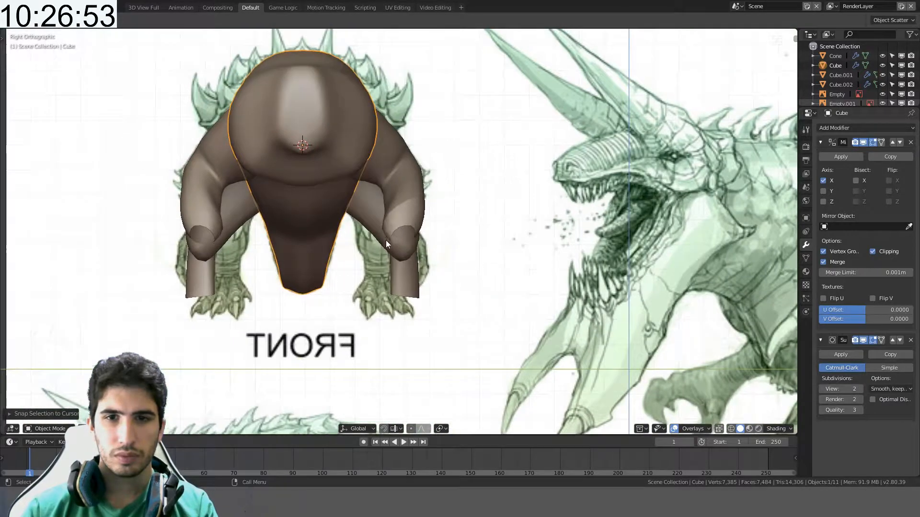
scroll(400, 299, "up", 1)
- Select the hind leg's lower part and move it about 0.11 m inward along Y to match the front reference
left_click(401, 300)
key("Tab")
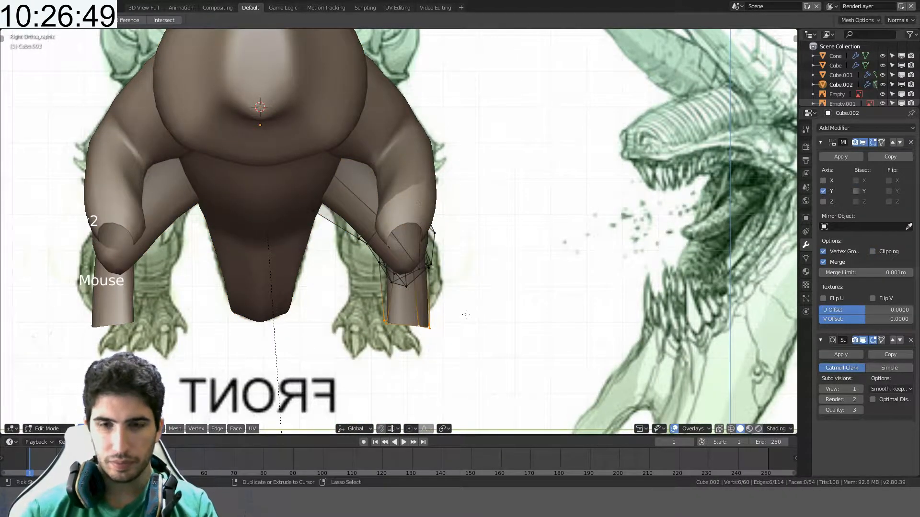
key("ctrl+KP_Add")
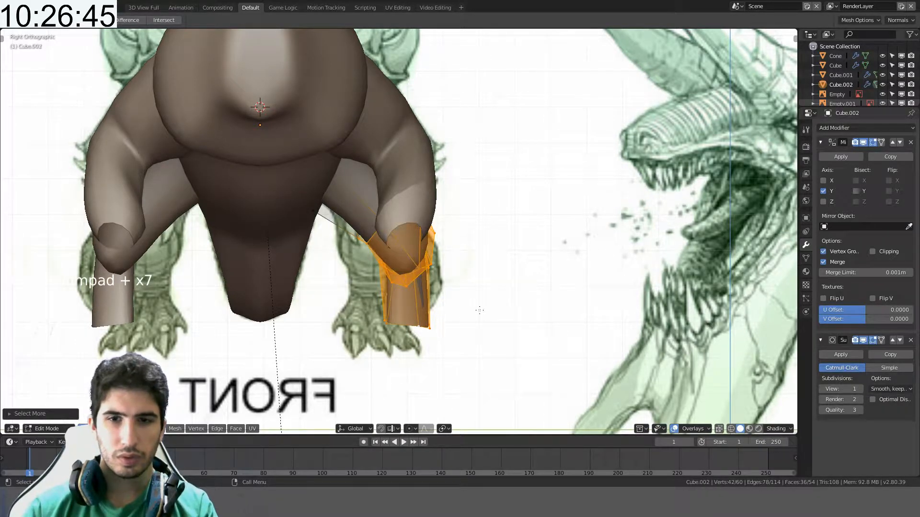
key("alt+z")
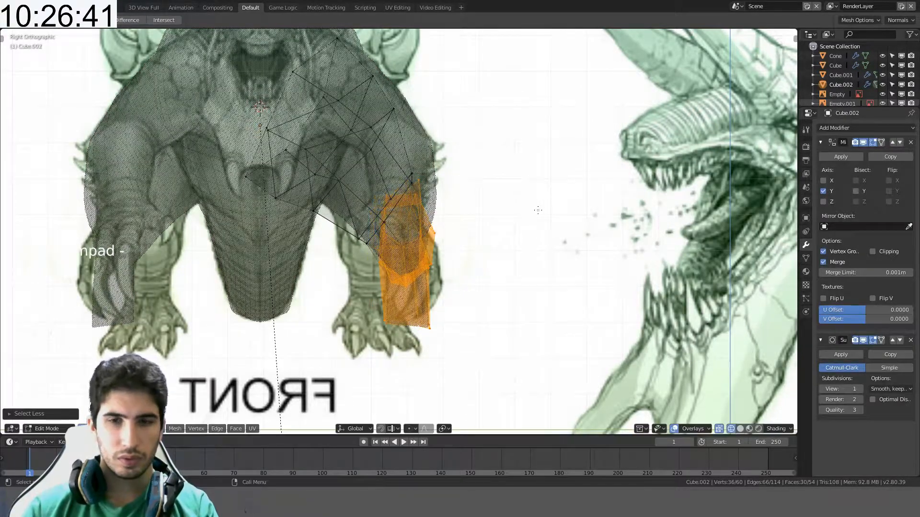
key("g")
key("y")
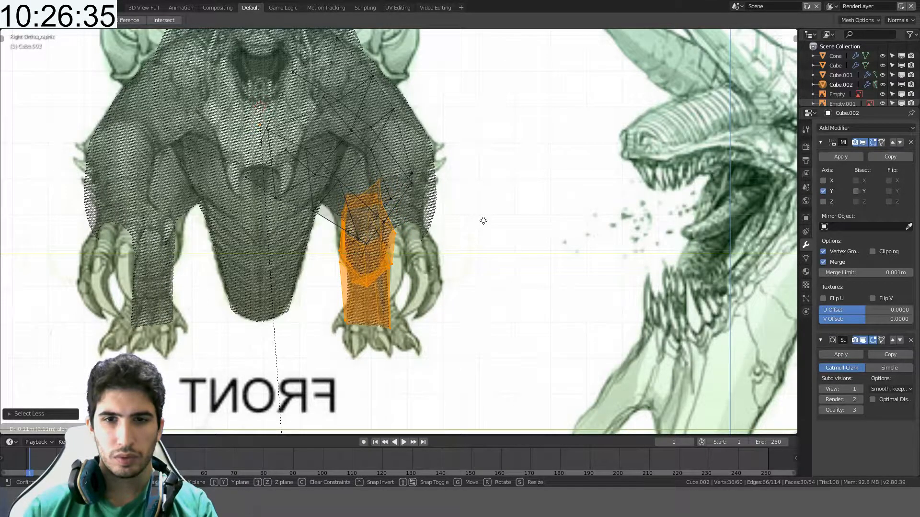
left_click(482, 221)
key("alt+z")
mouse_move(483, 221)
middle_mouse_down()
mouse_move(521, 208)
mouse_move(430, 224)
mouse_move(471, 233)
mouse_move(489, 192)
mouse_move(522, 191)
mouse_move(364, 314)
middle_mouse_up()
- Dissolve the edge loop on the hind leg just above the knee
key("Tab")
key("Tab")
scroll(362, 319, "up", 2)
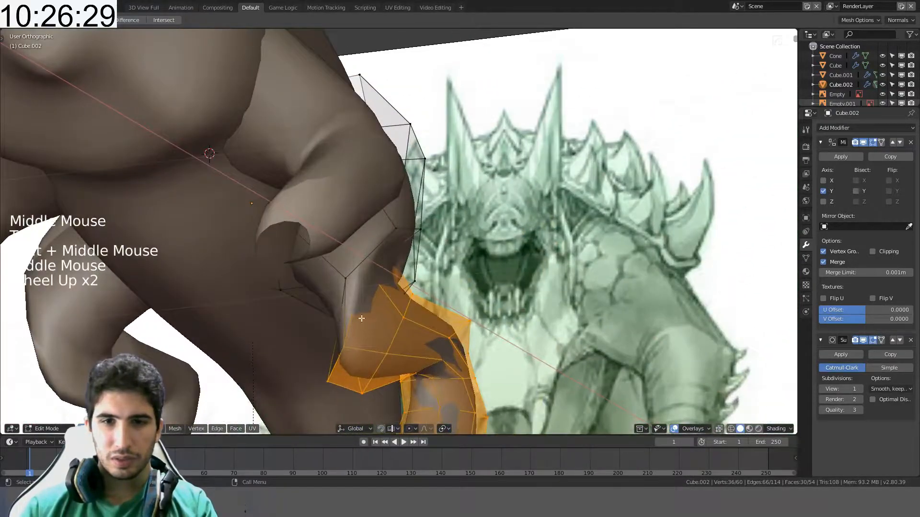
left_click(93, 428)
left_click(359, 244, "alt")
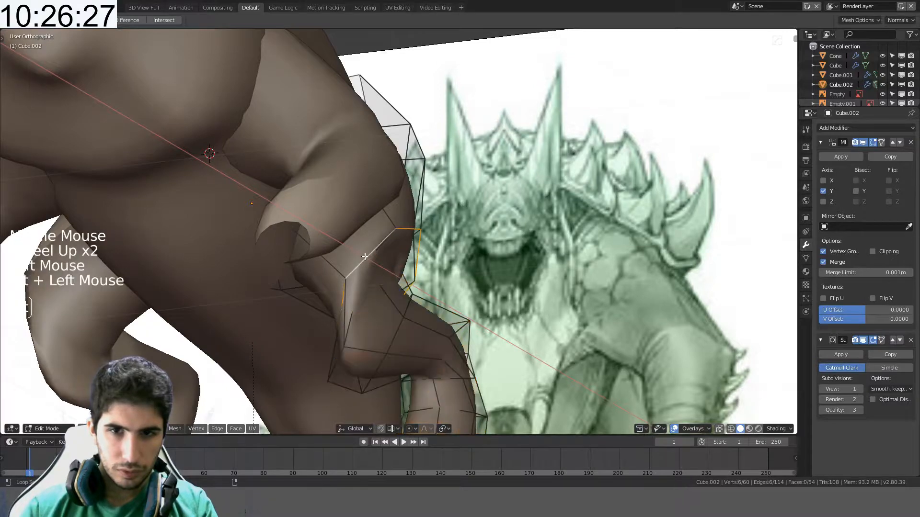
key("ctrl+x")
middle_click_drag(359, 243, 386, 272)
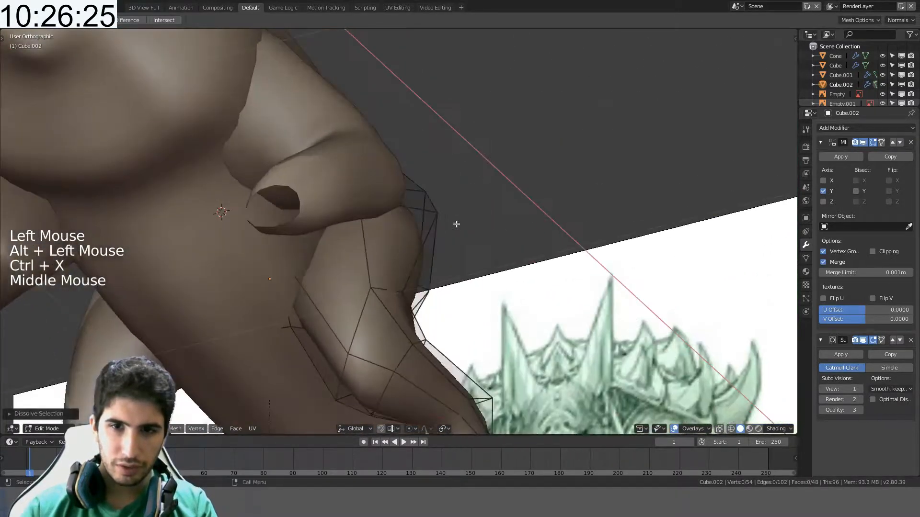
- Select the edge loop around the hind leg's knee and scale it
key("Tab")
scroll(492, 252, "down", 2)
key("KP_3")
key("Tab")
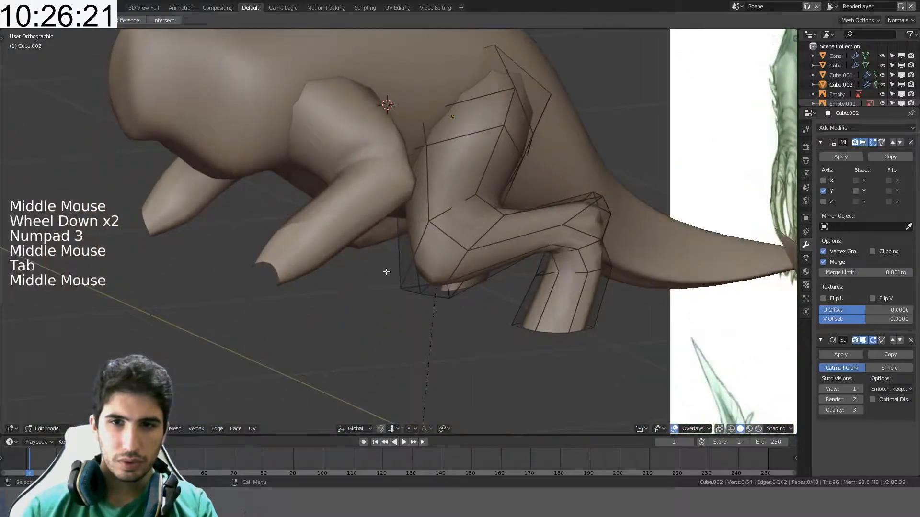
left_click(449, 217, "alt")
middle_click_drag(448, 217, 527, 201)
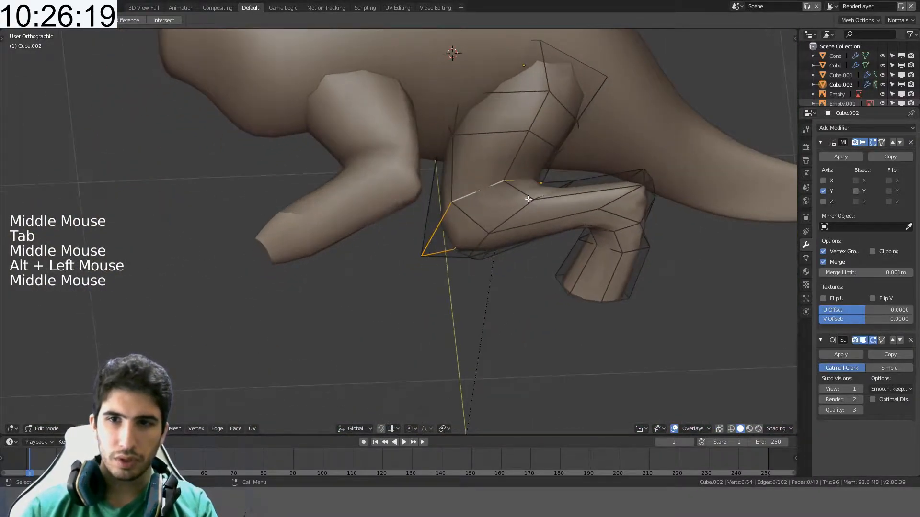
key("s")
left_click(553, 192)
- Slide the knee edge loop up towards the thigh while comparing with the front reference
key("KP_3")
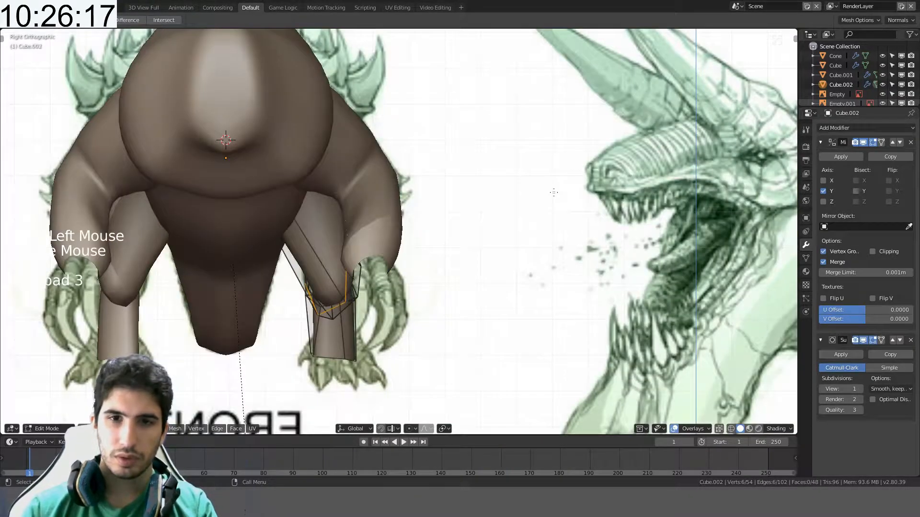
middle_click_drag(460, 169, 472, 149)
key("KP_3")
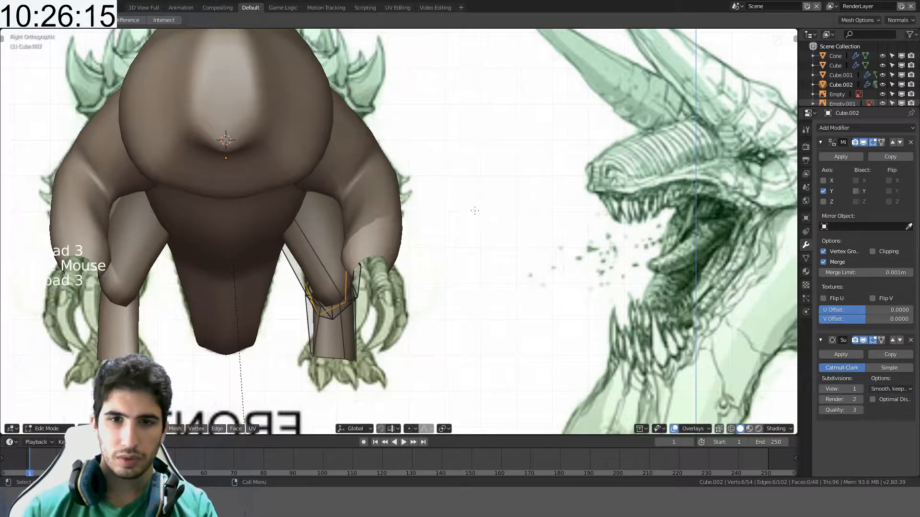
key("g")
key("g")
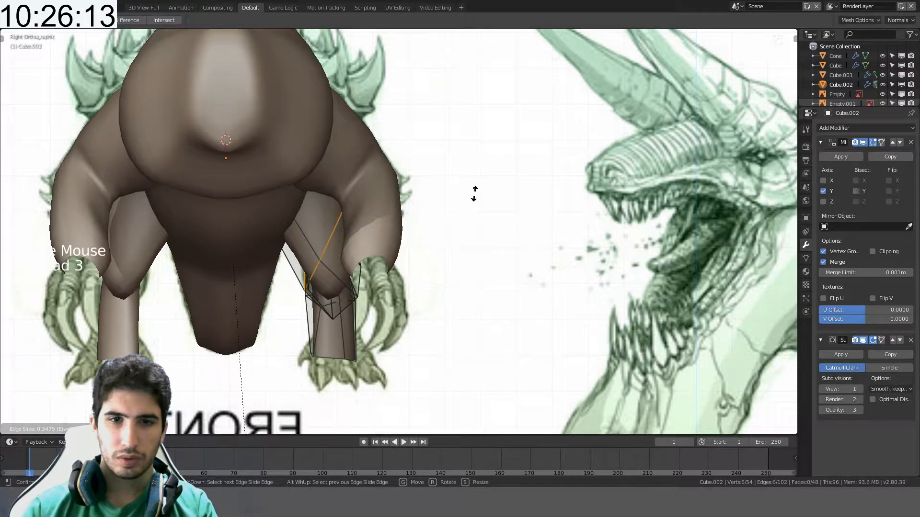
key("Tab")
- Rotate the body by -90 degrees about the Z axis so it shows its side again
scroll(462, 201, "down", 6)
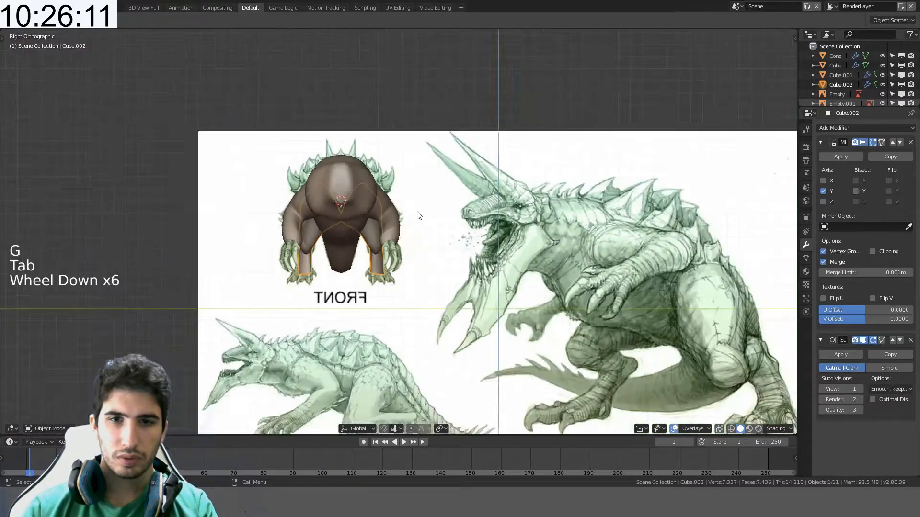
middle_click_drag(419, 211, 358, 211)
left_click(367, 165)
key("r")
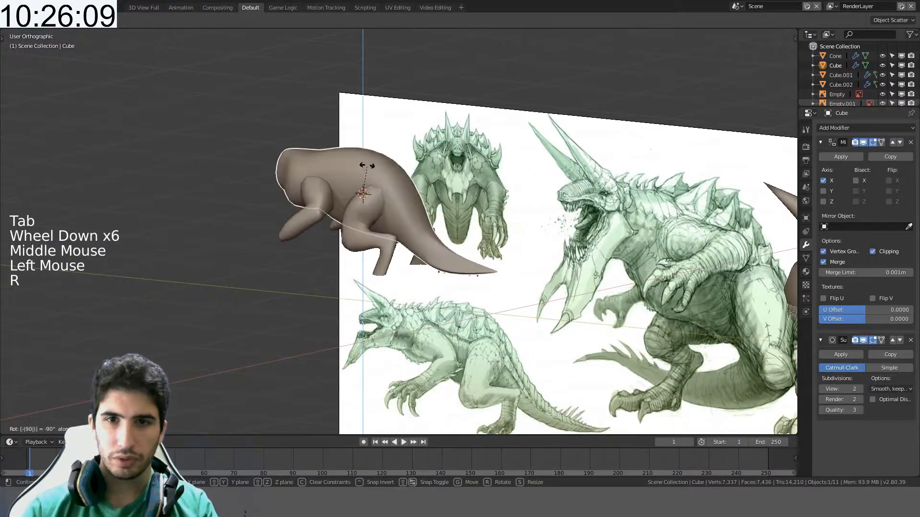
- Move the body down onto the side reference drawing and shift it 0.1 m along Y to align it
key("KP_3")
middle_click_drag(367, 165, 381, 91, "shift")
key("g")
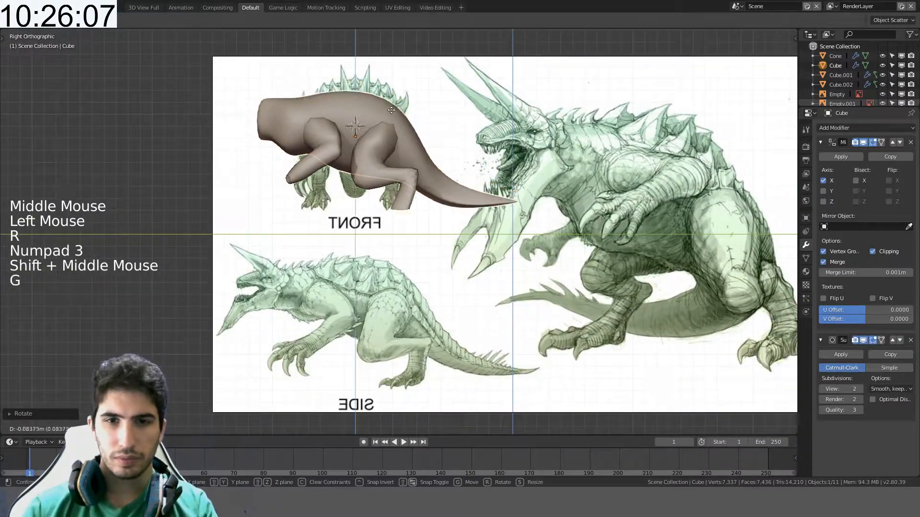
key("ctrl")
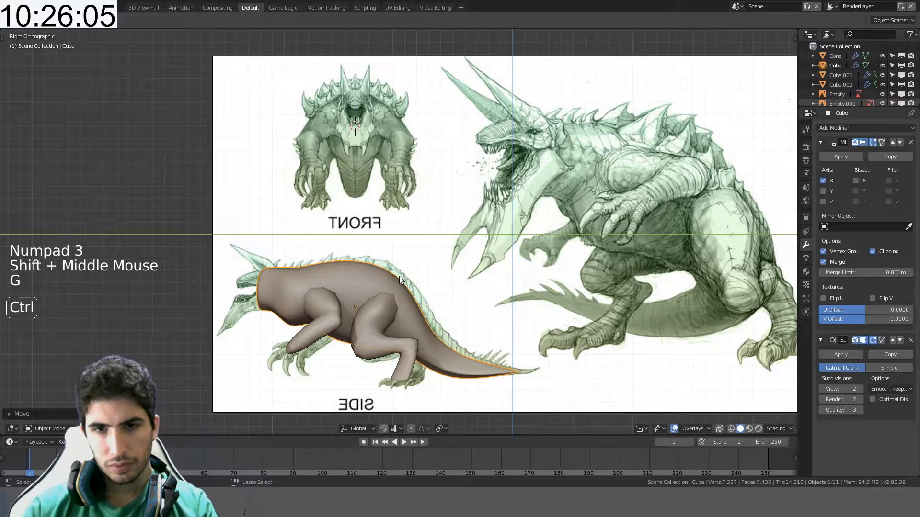
left_click(398, 276)
key("g")
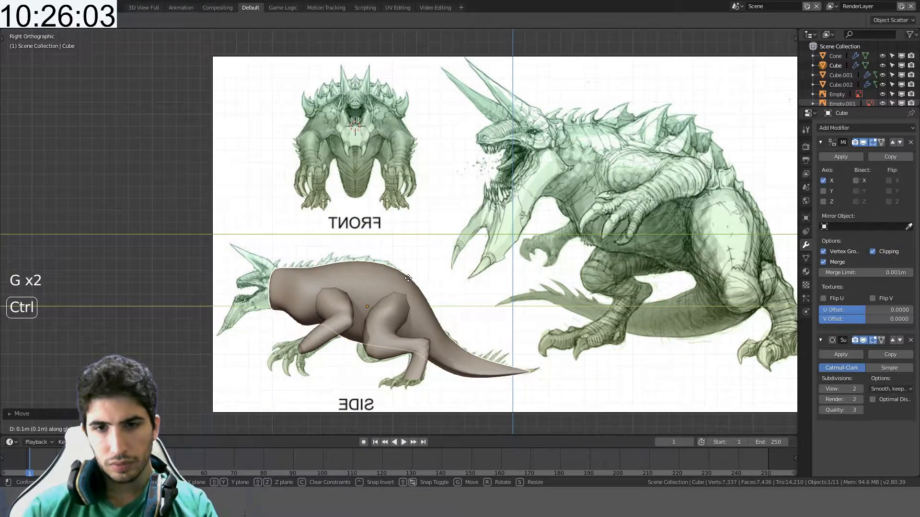
left_click(408, 278)
- Edit the hind leg mesh and move the front face of the knee forward and down to match the side reference drawing
scroll(408, 277, "up", 4)
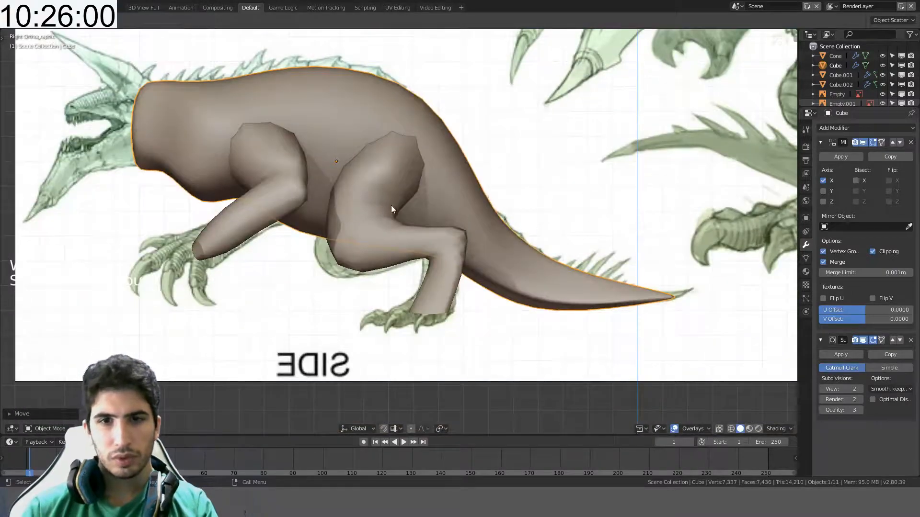
scroll(344, 258, "up", 2)
left_click(344, 258)
middle_click_drag(391, 205, 343, 250, "shift")
key("Tab")
scroll(336, 261, "up", 2)
key("a")
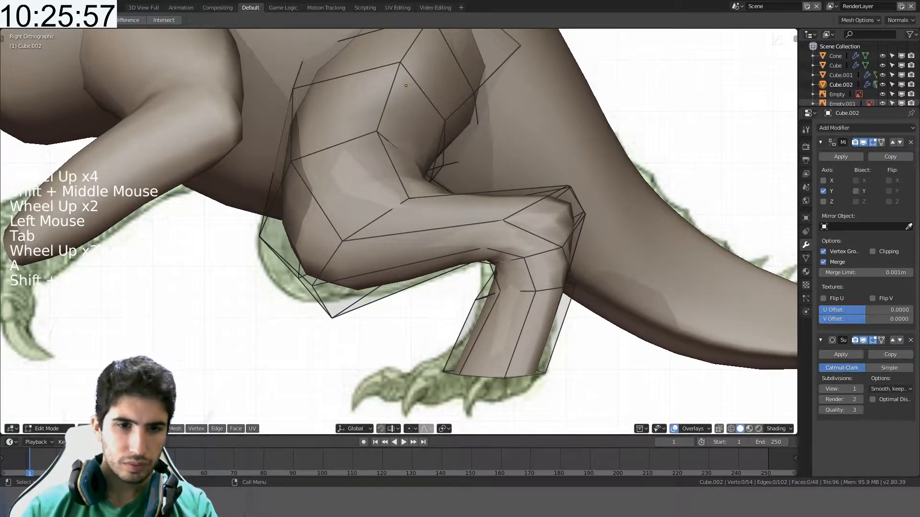
left_click(241, 328)
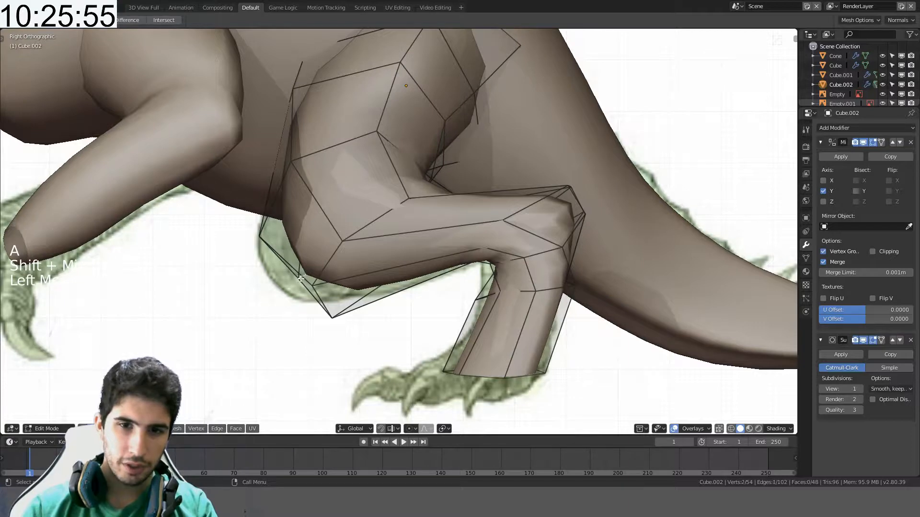
left_click(259, 303)
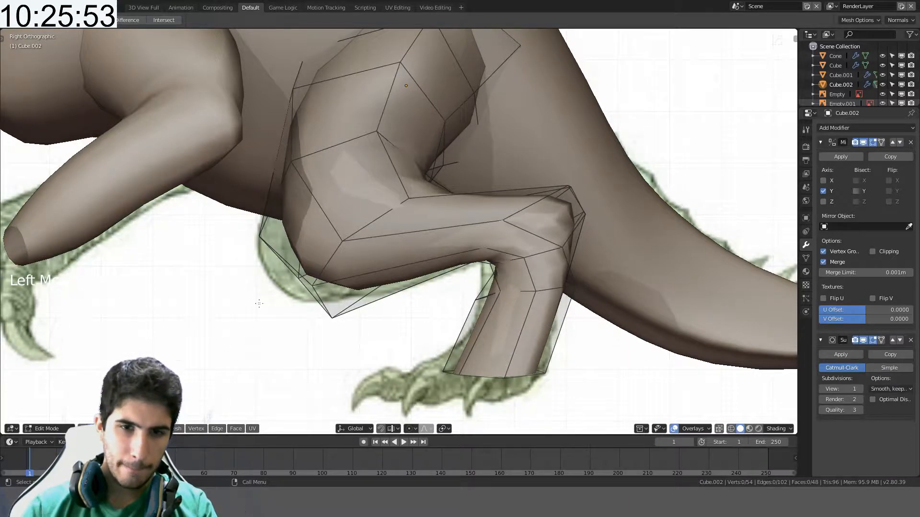
key("g")
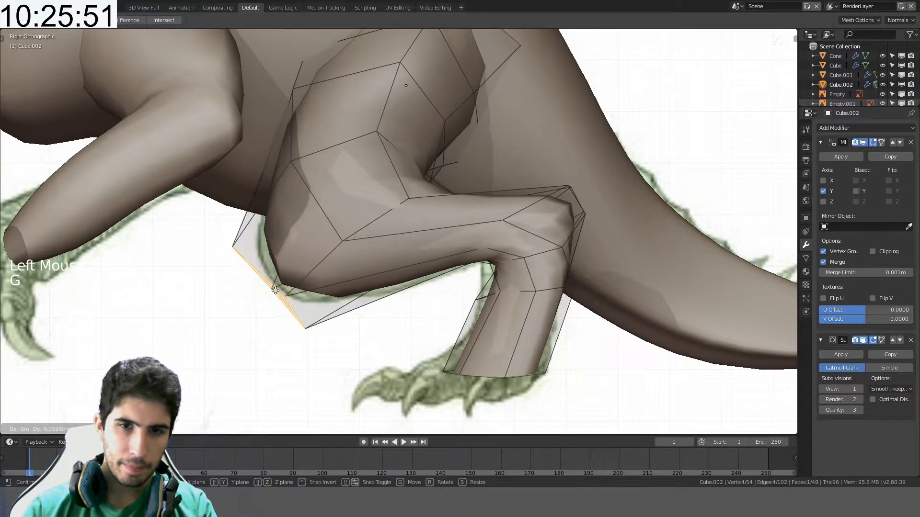
left_click(269, 297)
- Slide the upper corner vertex of the knee's front face along its edge
middle_click_drag(269, 295, 470, 250)
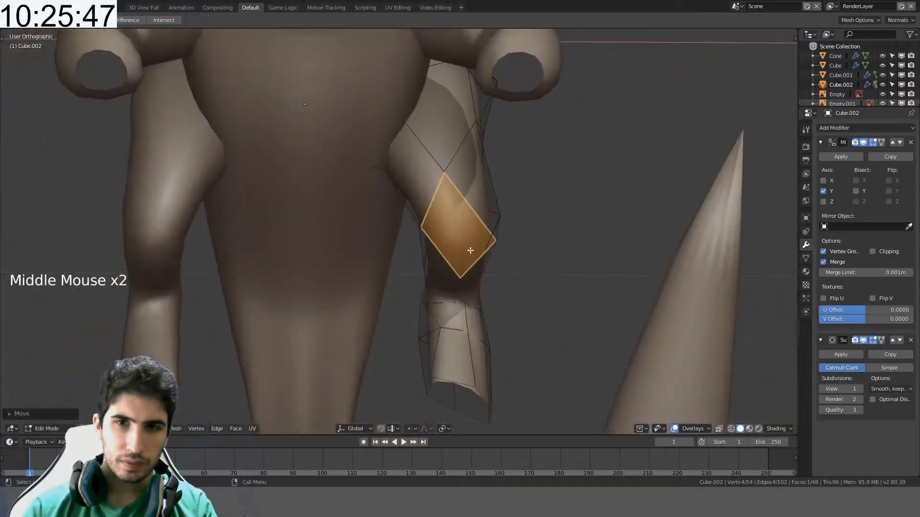
left_click(450, 174)
key("g")
key("g")
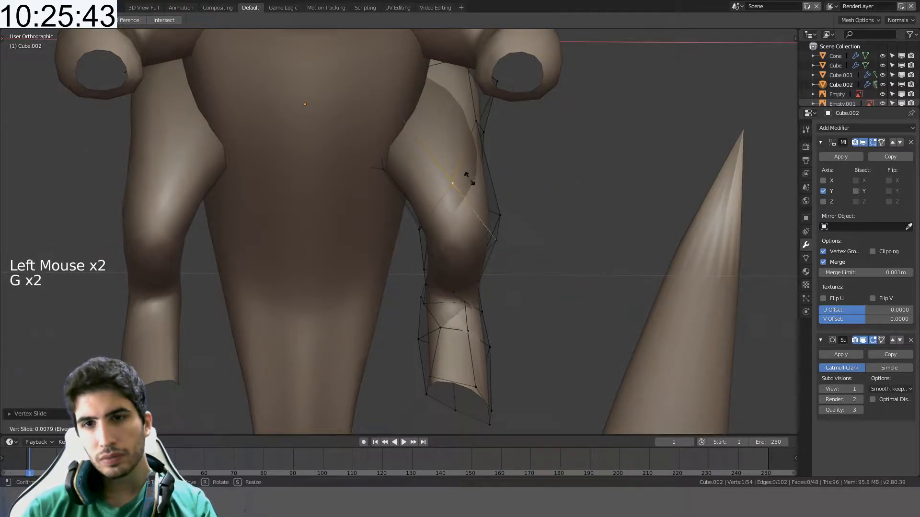
left_click(469, 176)
- Slide two neighbouring vertices on the side of the knee to even out its edge flow
middle_click_drag(469, 176, 519, 153)
left_click(503, 209)
key("g")
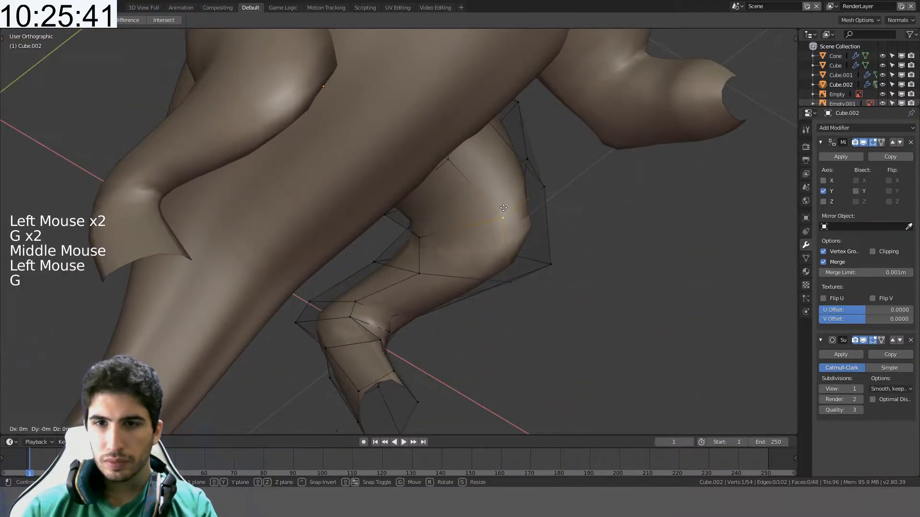
key("g")
left_click(499, 195)
left_click(501, 269)
key("g")
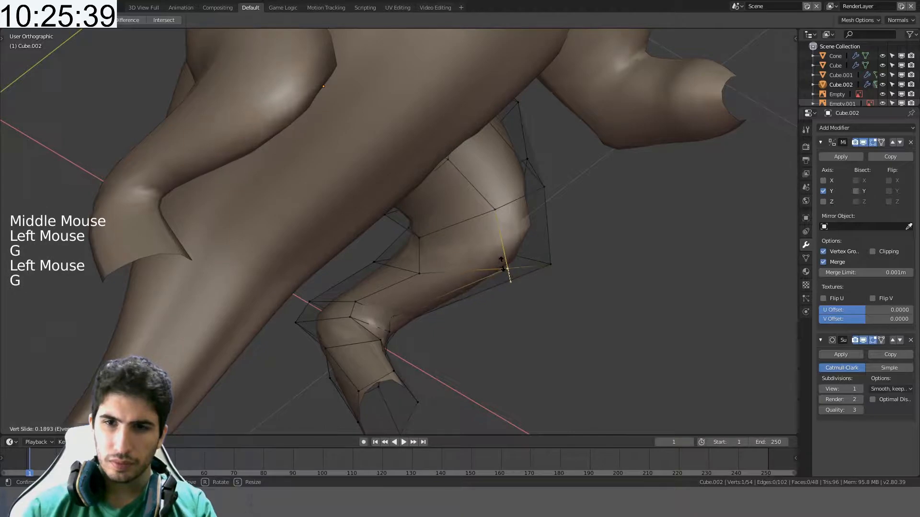
- Slide the vertex on the underside of the hind leg's shin along its edge
middle_click_drag(503, 250, 500, 216)
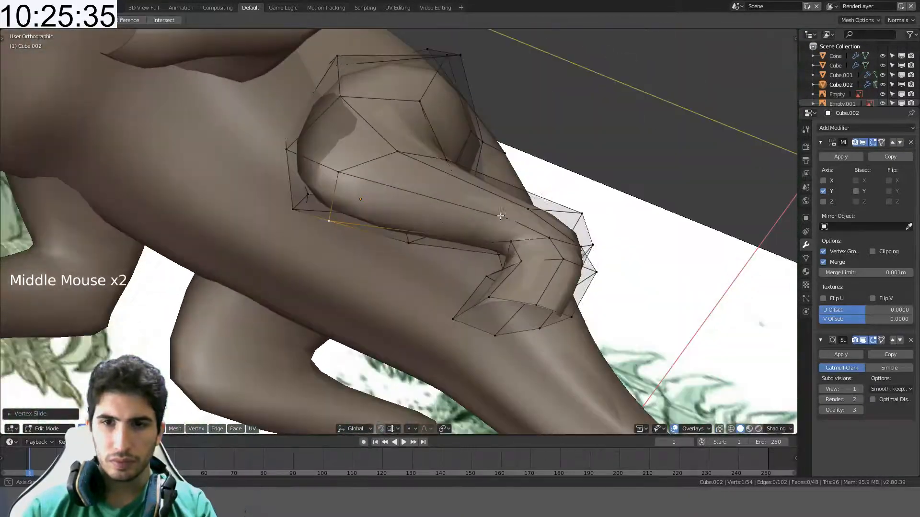
left_click(413, 244)
middle_click_drag(420, 244, 448, 242)
key("g")
key("g")
left_click(415, 264)
- Reposition the vertex in the bend behind the hind leg's knee
key("g")
key("g")
key("g")
key("g")
key("g")
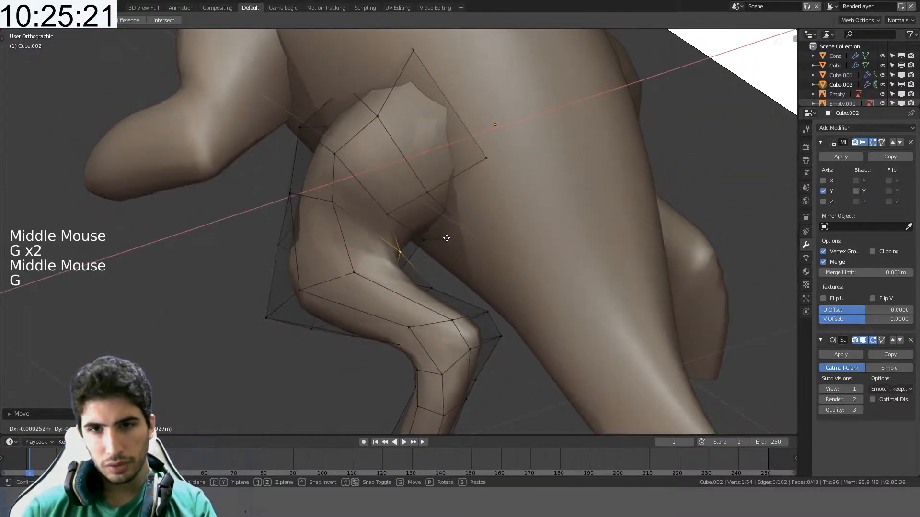
left_click(433, 236)
- Slide the lower vertices on the outer thigh above the knee, adjust them together, and finish editing the leg
key("g")
key("g")
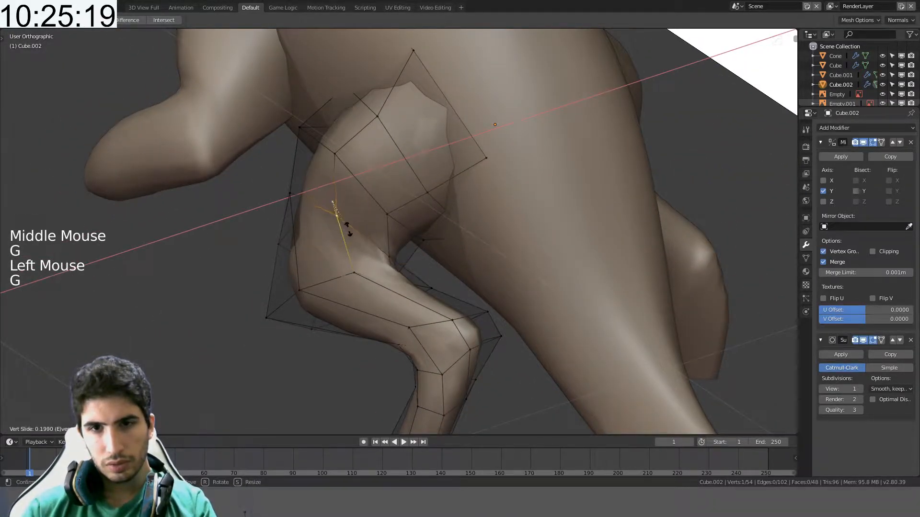
middle_click_drag(353, 244, 464, 197)
key("g")
key("g")
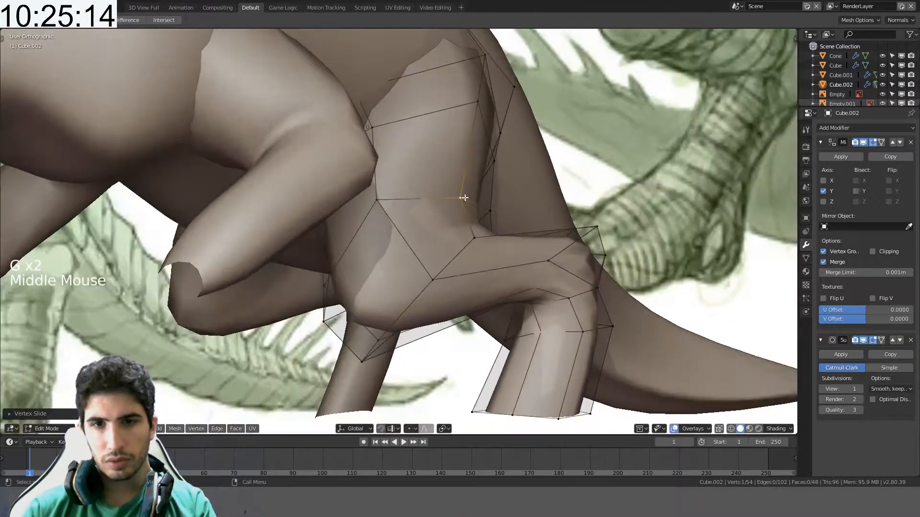
left_click(381, 201, "shift")
middle_click_drag(381, 201, 365, 231)
key("g")
key("Tab")
- Inspect the hind and front legs from above, below and the front, and compare the body with the separate head model
scroll(373, 226, "up", 1)
scroll(382, 217, "down", 4)
middle_click_drag(402, 193, 531, 233)
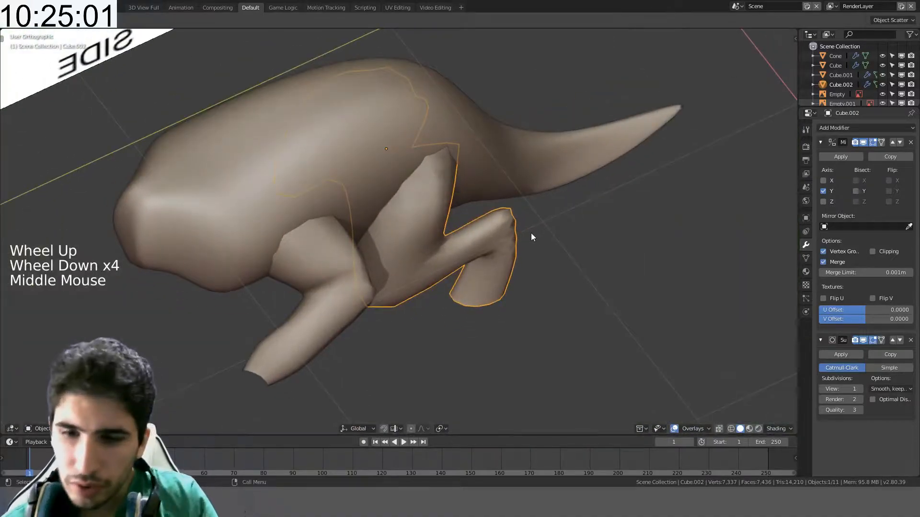
key("KP_7")
key("KP_8")
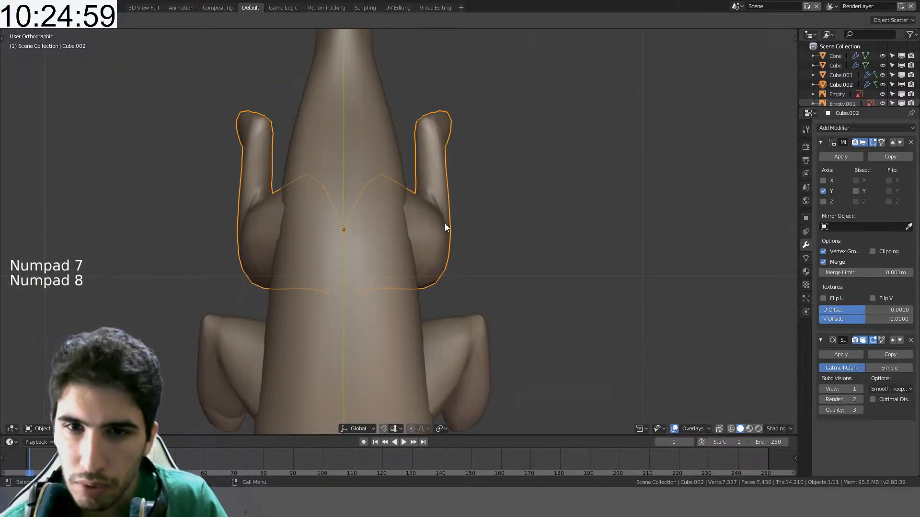
middle_click_drag(504, 288, 515, 203)
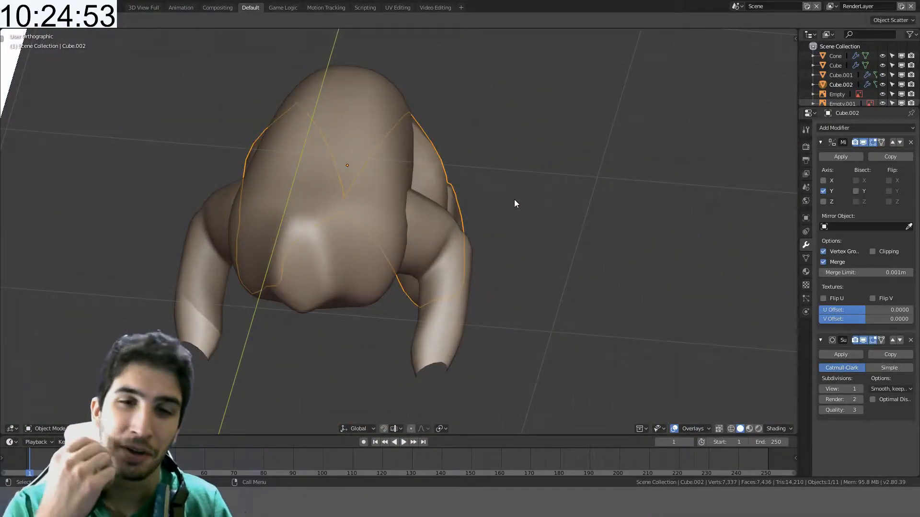
mouse_move(514, 199)
middle_mouse_down()
mouse_move(455, 212)
mouse_move(399, 191)
mouse_move(400, 232)
mouse_move(450, 229)
mouse_move(444, 198)
mouse_move(424, 208)
mouse_move(490, 165)
middle_mouse_up()
scroll(491, 164, "up", 4)
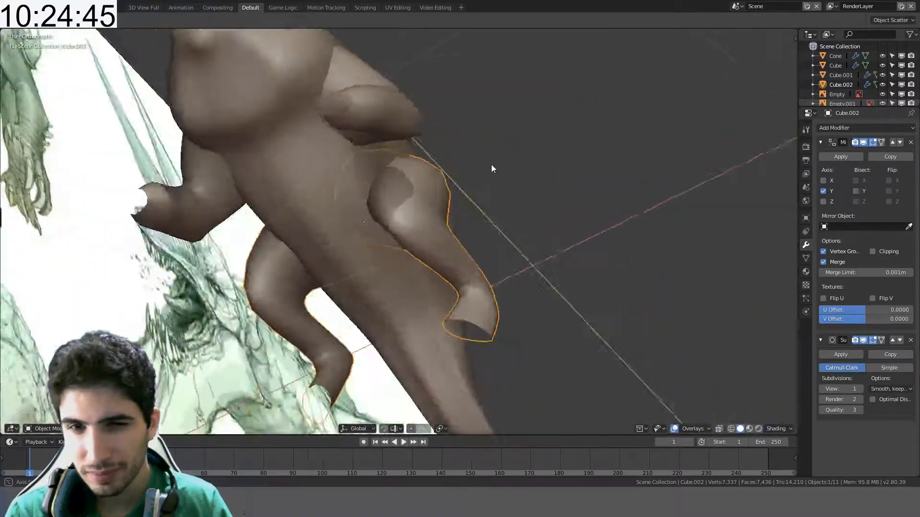
key("ctrl+KP_7")
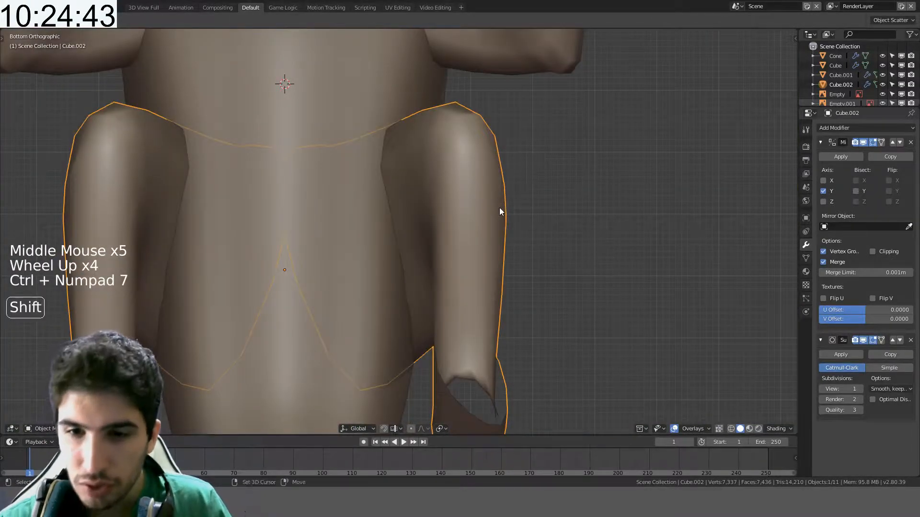
middle_click_drag(499, 208, 511, 93, "shift")
left_click(515, 216)
middle_click_drag(515, 215, 529, 303)
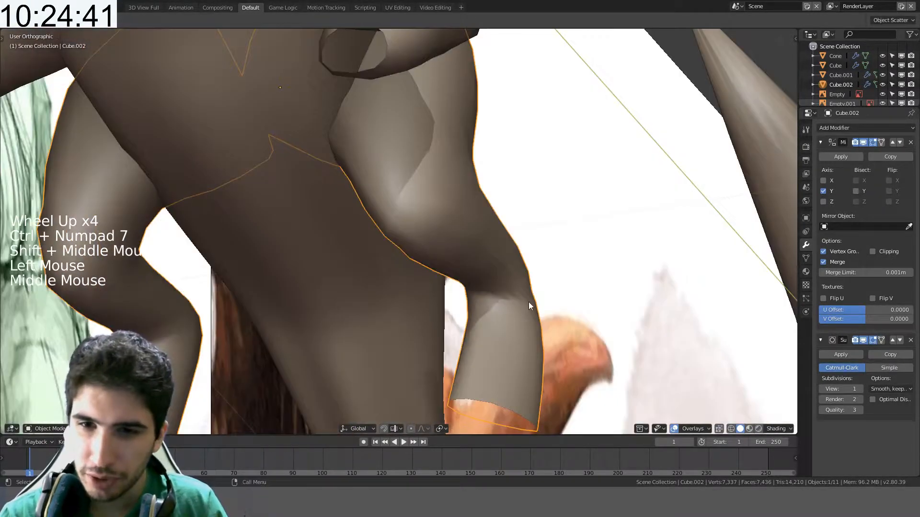
scroll(526, 301, "down", 3)
scroll(484, 261, "down", 5)
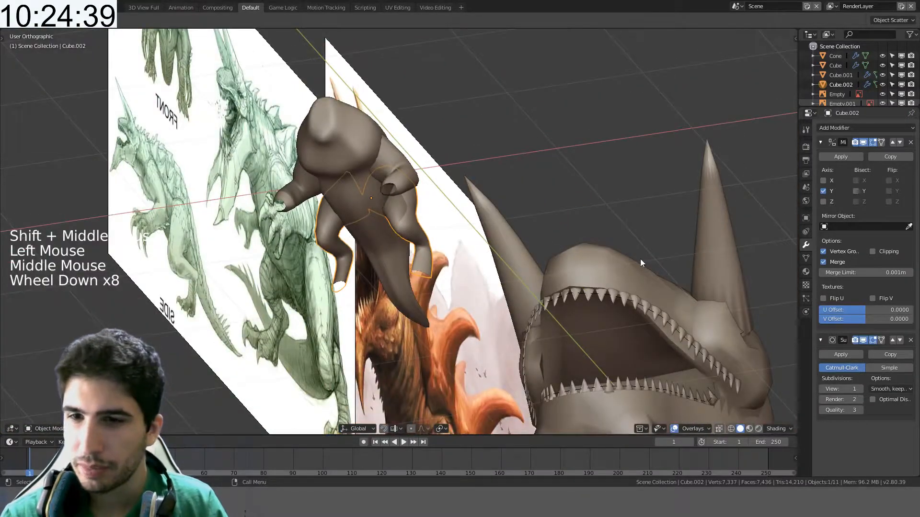
middle_click_drag(641, 263, 657, 285)
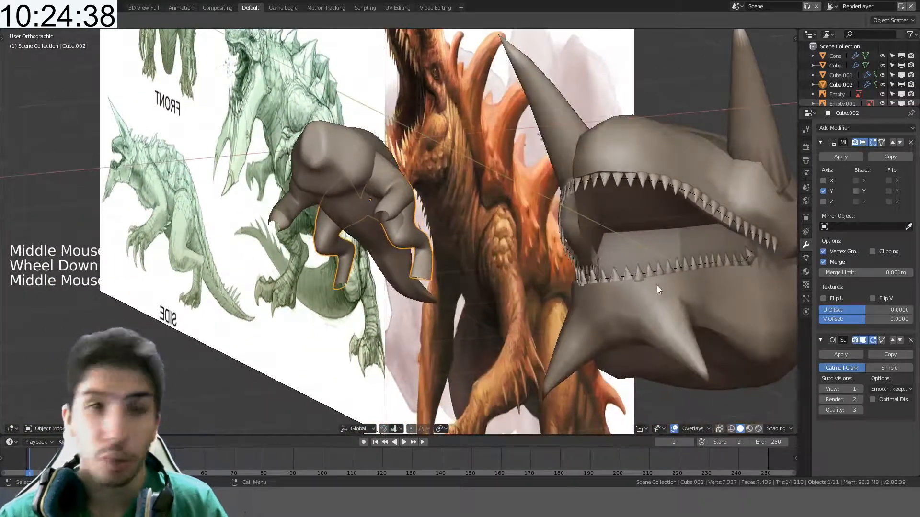
- Select the curve that guides the head's upper teeth and open it for editing in the top view
left_click(680, 191)
left_click(680, 190)
left_click(680, 189)
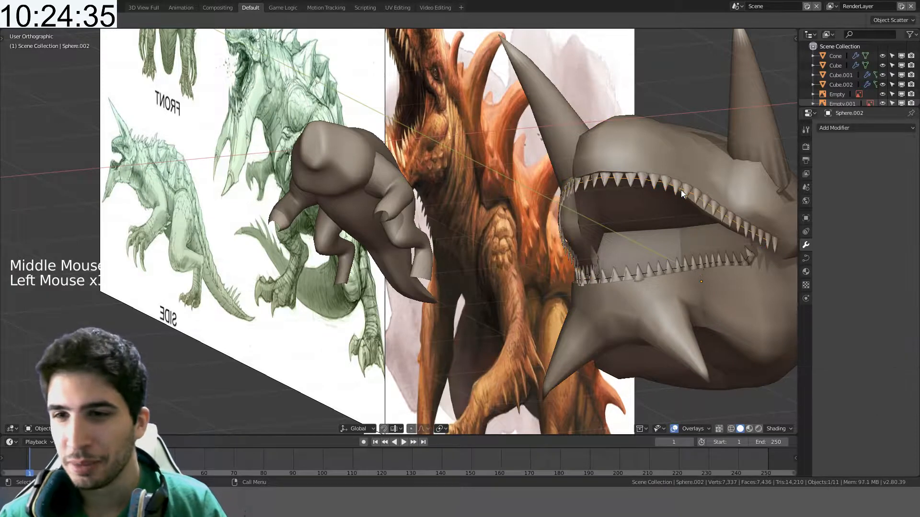
key("ctrl+KP_7")
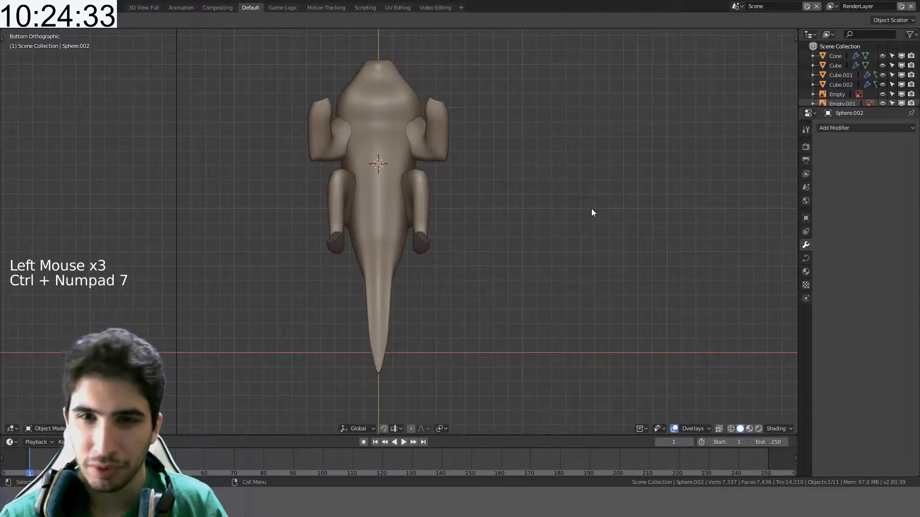
scroll(447, 158, "down", 7)
middle_click_drag(446, 159, 432, 266)
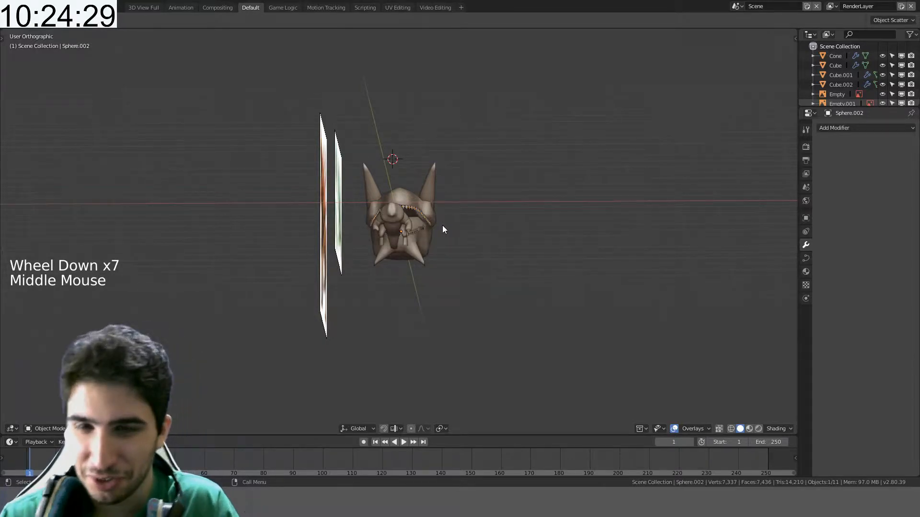
middle_click_drag(442, 229, 523, 394, "shift")
key("KP_7")
scroll(363, 272, "up", 4)
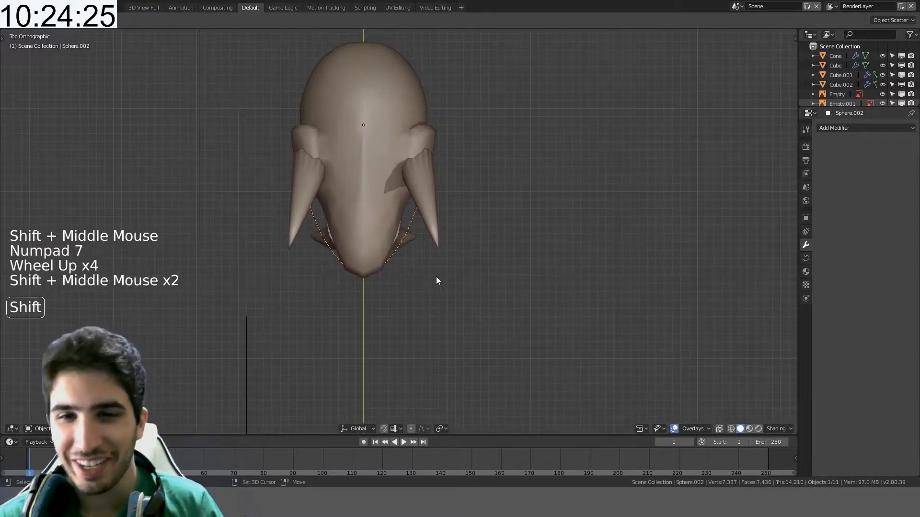
middle_click_drag(436, 279, 454, 308, "shift")
scroll(454, 308, "up", 2)
scroll(484, 339, "up", 5)
middle_click_drag(483, 341, 486, 263, "shift")
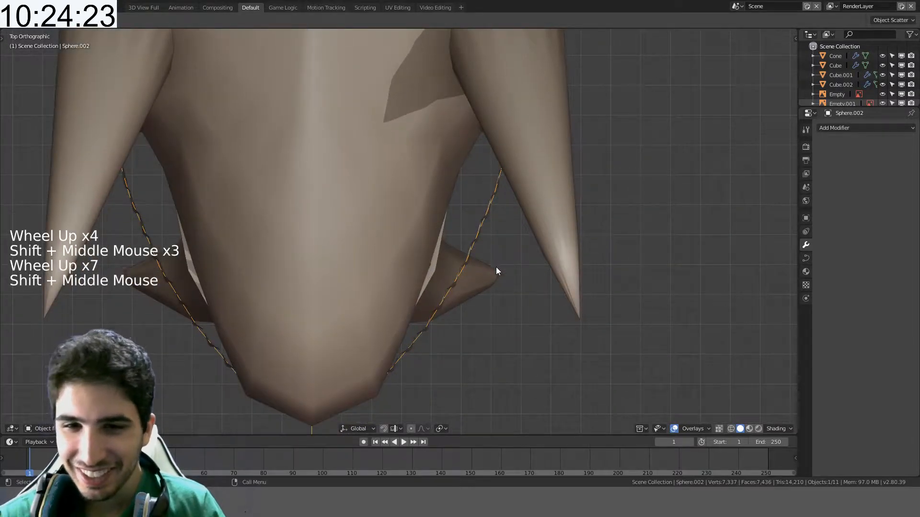
key("z")
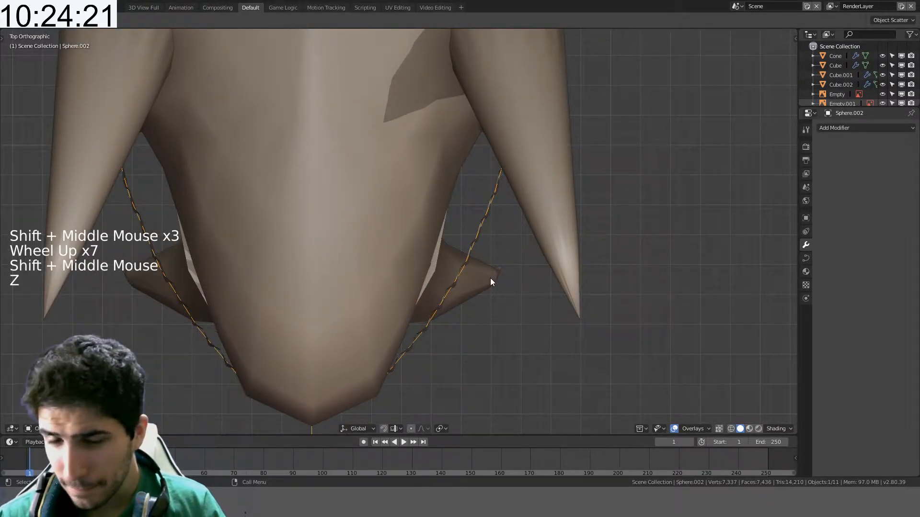
key("Tab")
scroll(501, 241, "down", 3)
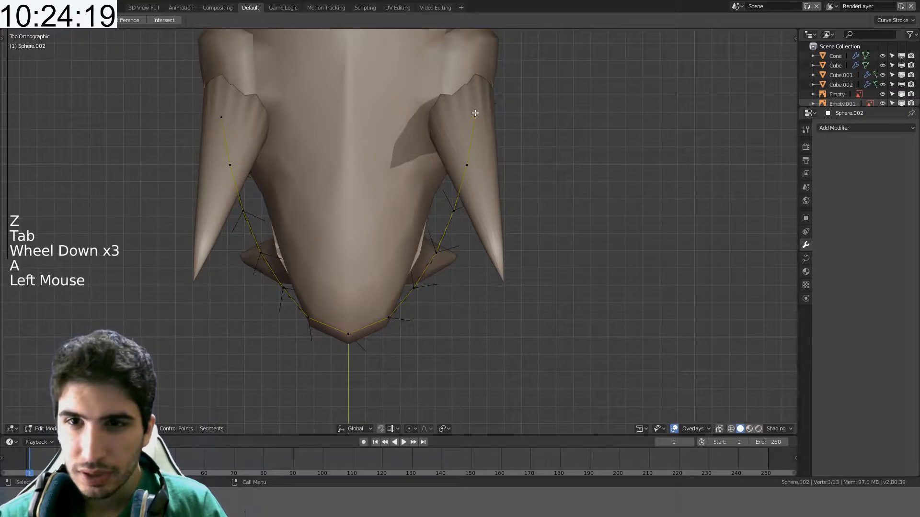
- Enable proportional editing and try to narrow the rear of the teeth curve by scaling its two end points with a larger influence
left_click(219, 105, "shift")
key("s")
key("x")
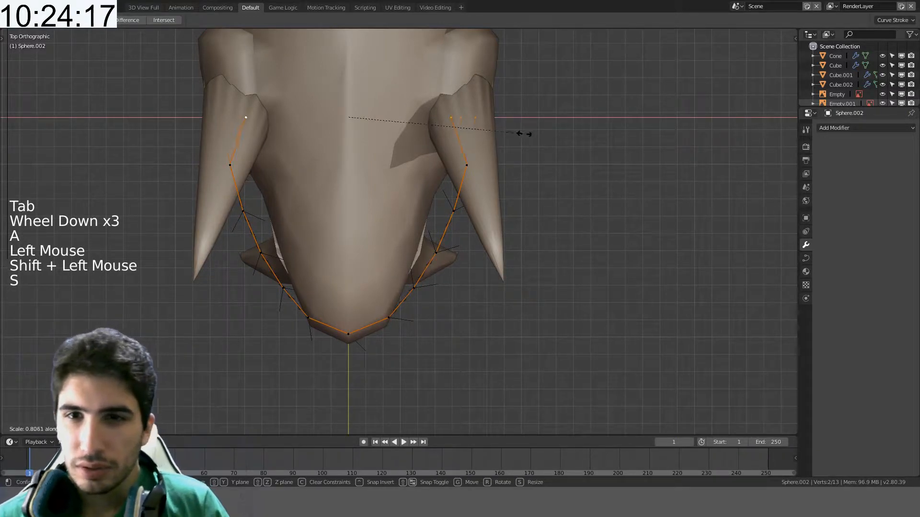
key("alt+o")
key("s")
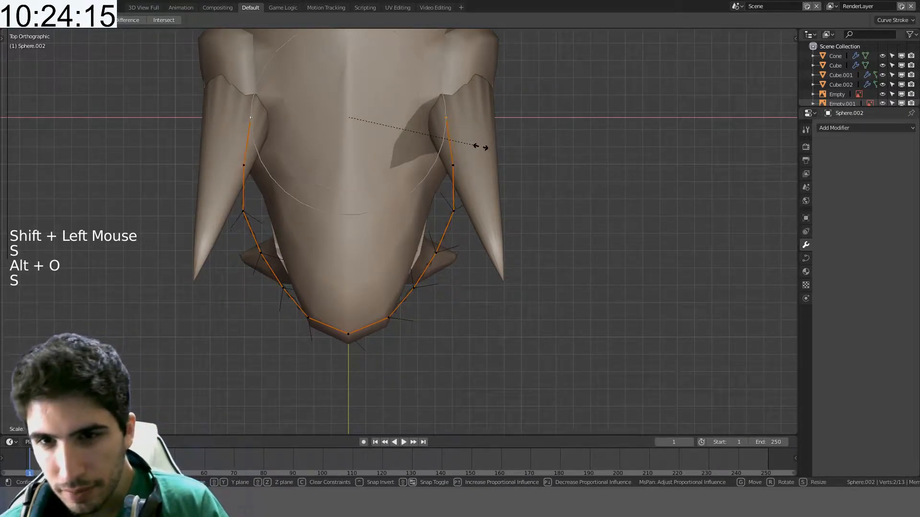
scroll(480, 147, "down", 5)
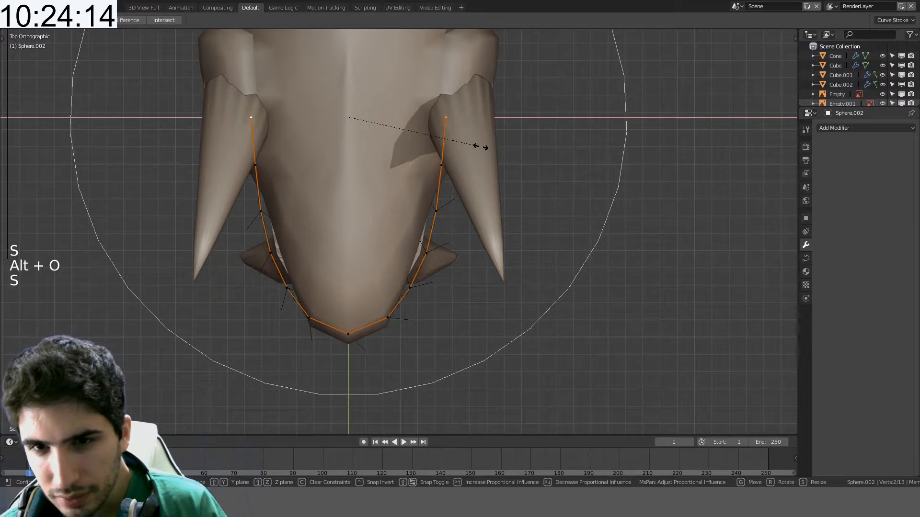
right_click(449, 149)
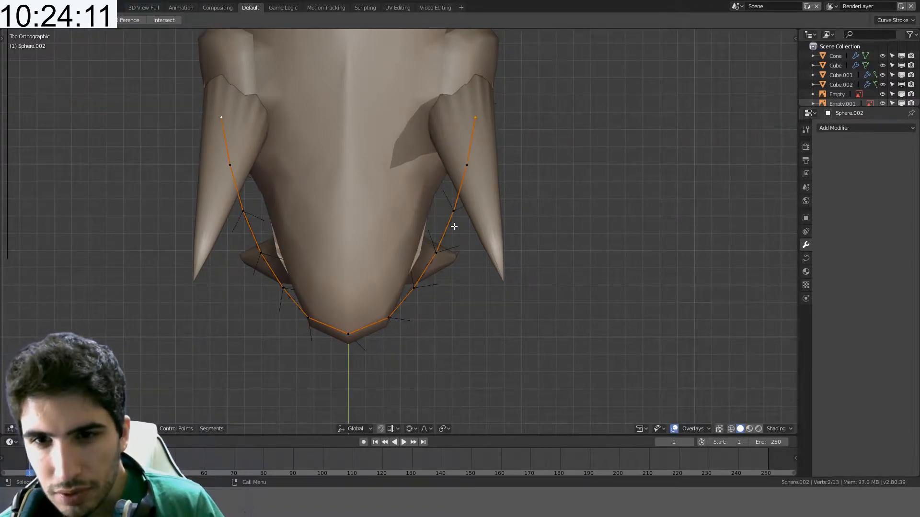
- Scale the paired side points of the upper teeth curve with proportional editing to follow the jaw, then finish editing and deselect the curve
key("s")
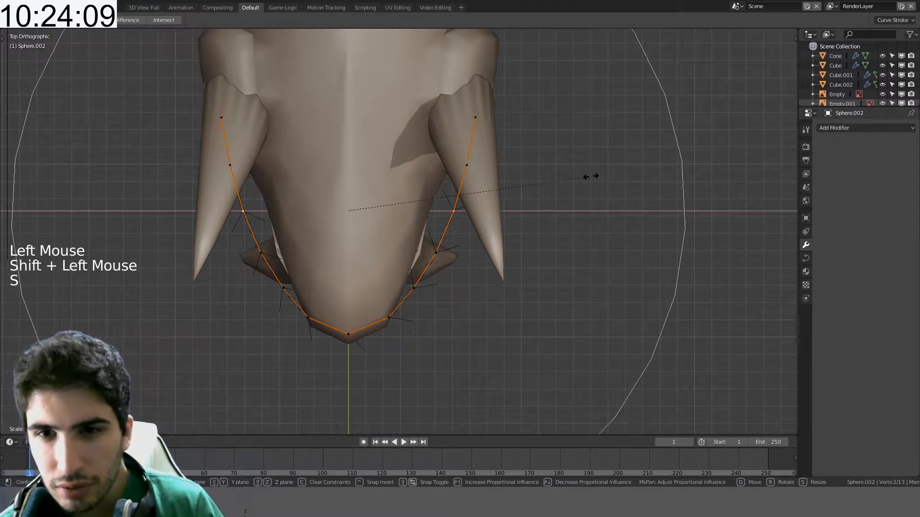
left_click(527, 186)
middle_click_drag(527, 185, 538, 88)
key("s")
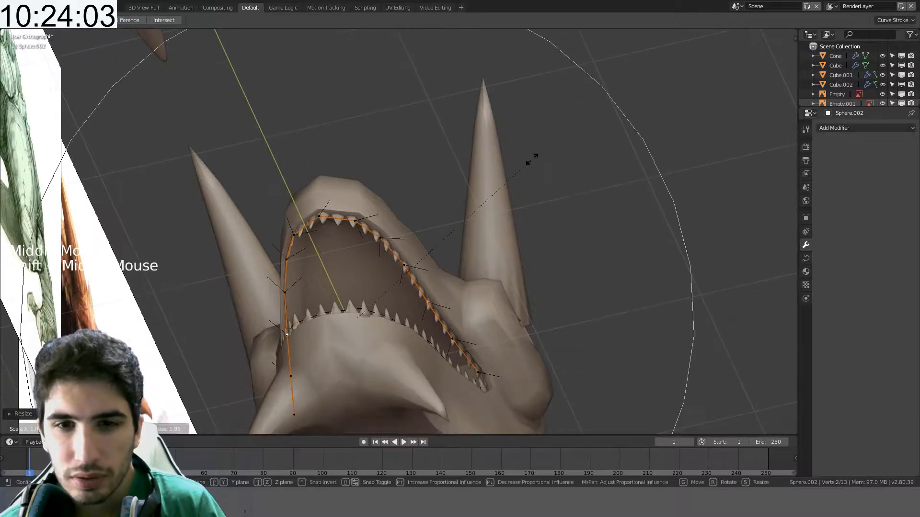
key("x")
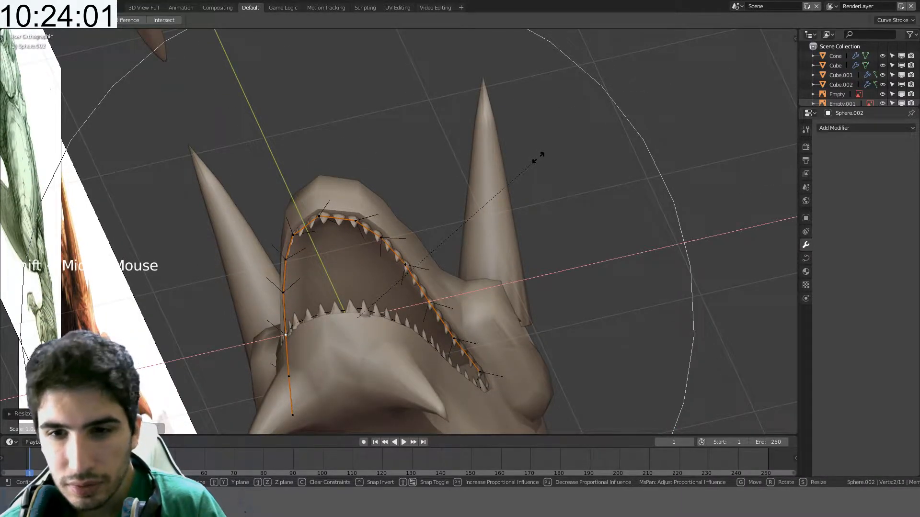
right_click(542, 158)
middle_click_drag(542, 158, 479, 230)
left_click(474, 310)
middle_click_drag(474, 310, 510, 354)
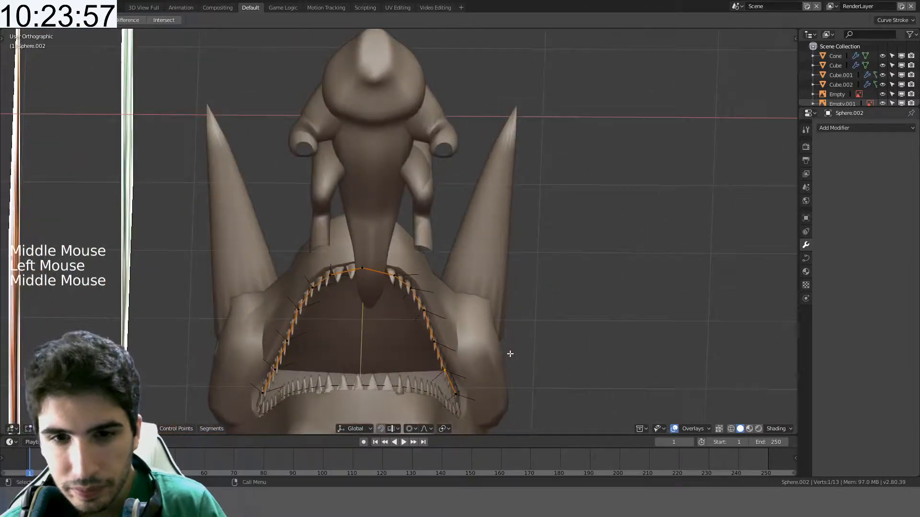
key("s")
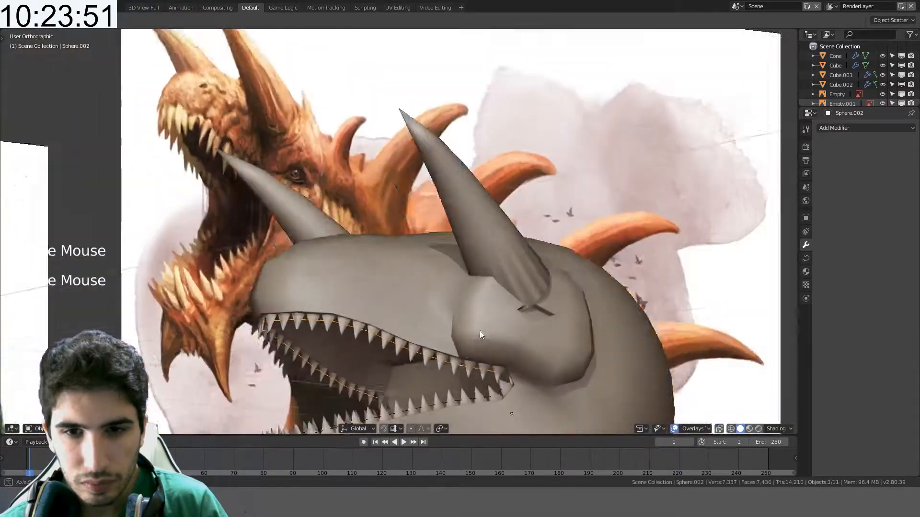
middle_click_drag(480, 330, 532, 213, "shift")
key("a")
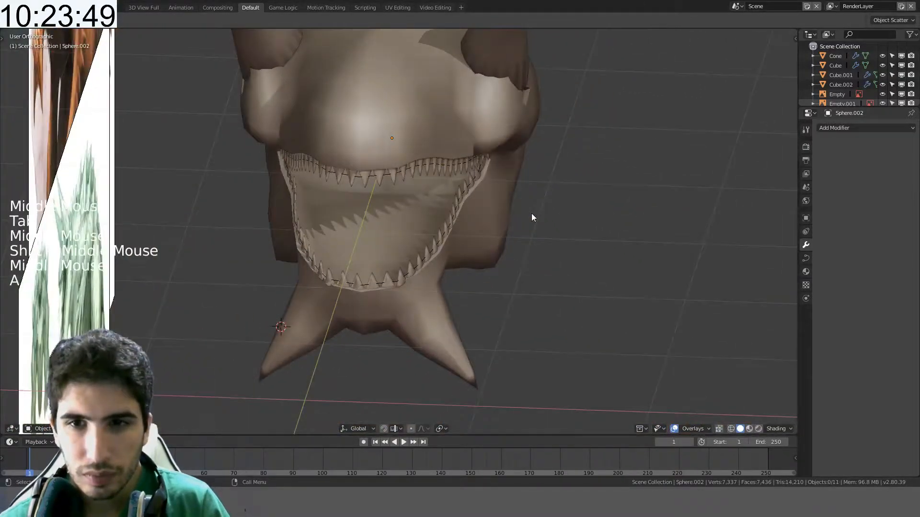
- Select the head model and open its mesh for editing
scroll(531, 214, "down", 5)
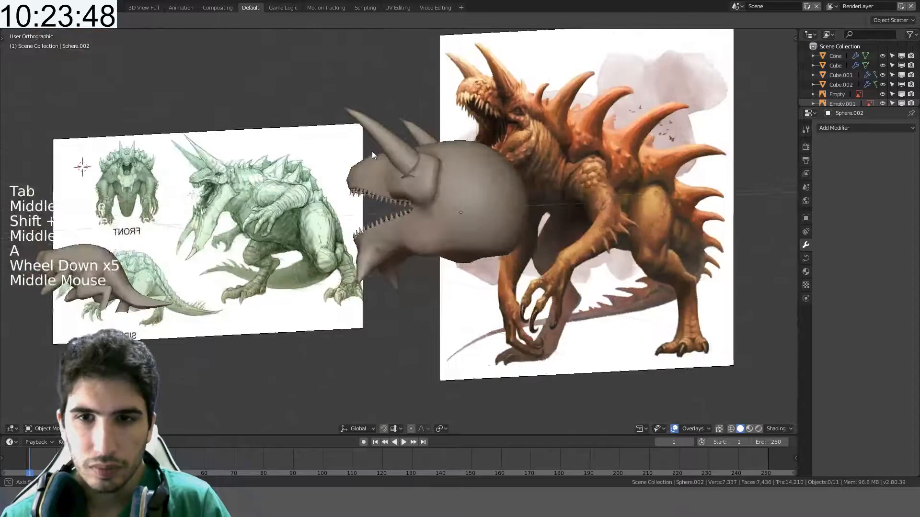
mouse_move(371, 151)
middle_mouse_down()
mouse_move(423, 174)
mouse_move(404, 237)
middle_mouse_up()
scroll(429, 156, "up", 3)
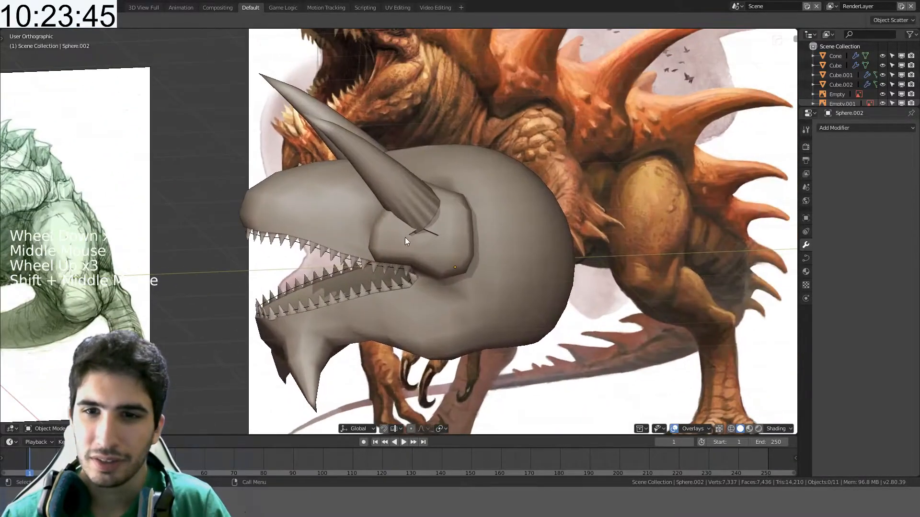
left_click(428, 230)
key("Tab")
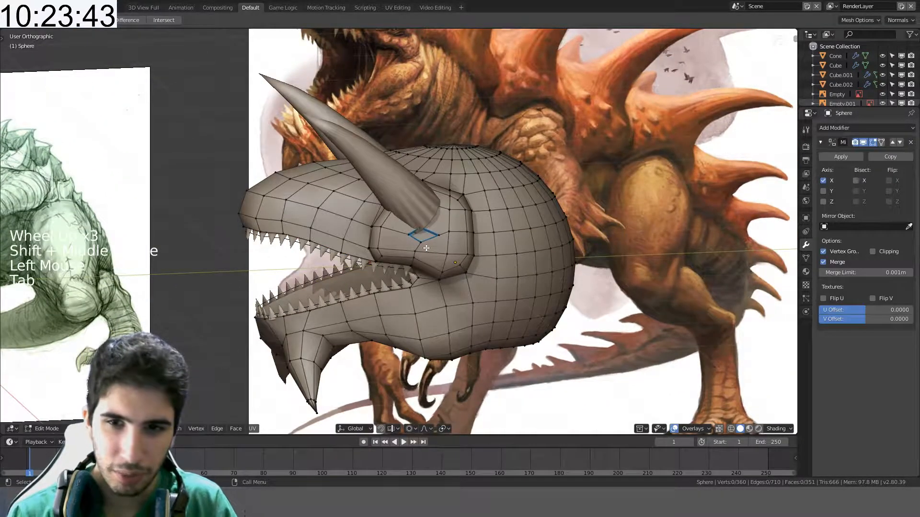
- Grow a face selection over the raised eye-socket bulge below the horn, trim the surplus faces from it, and delete the selected faces
left_click(430, 239)
left_click(422, 242)
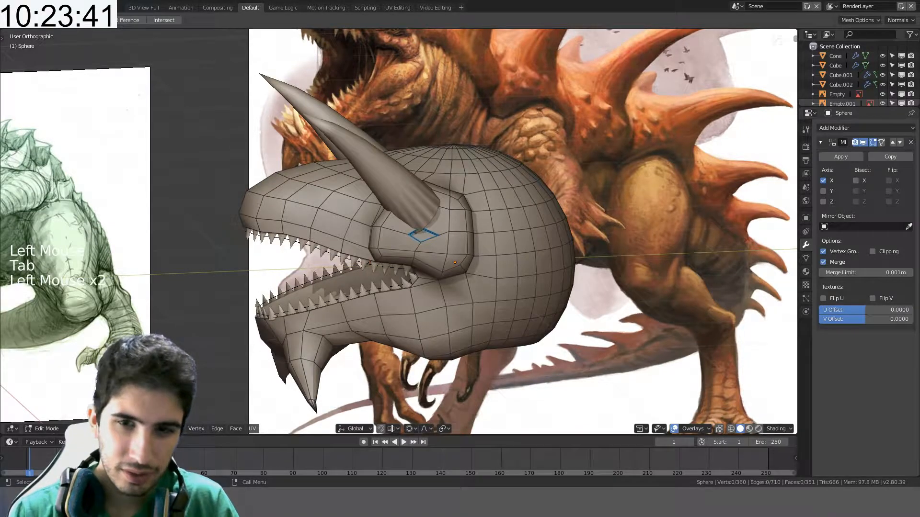
key("ctrl+KP_Add")
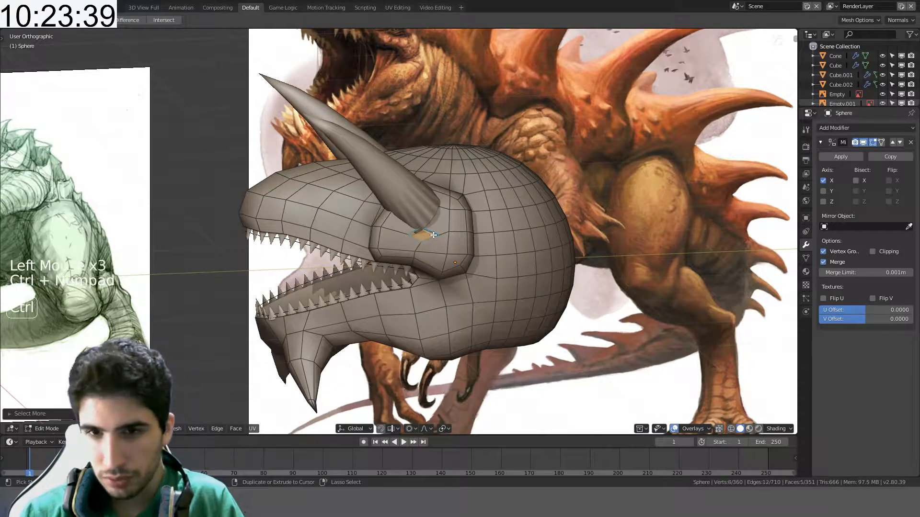
key("ctrl+KP_Add")
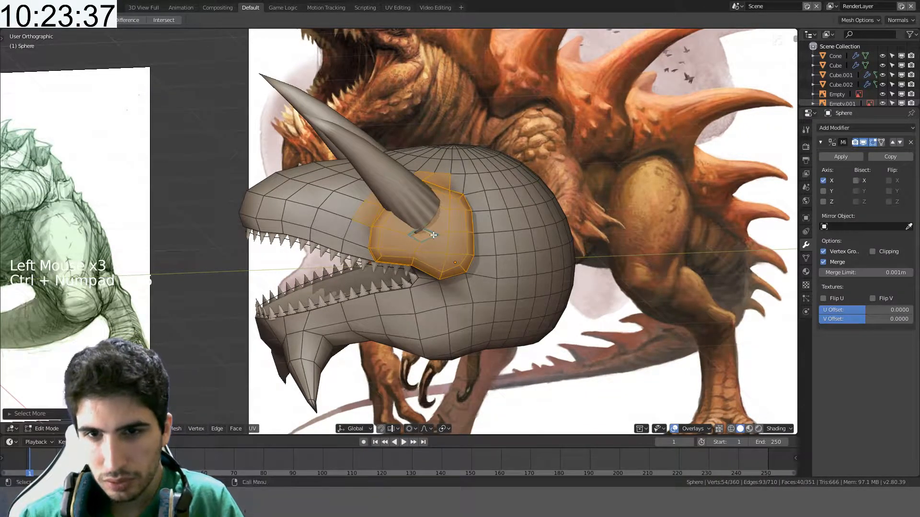
mouse_move(433, 235)
middle_mouse_down()
mouse_move(444, 243)
mouse_move(415, 207)
middle_mouse_up()
key("c")
key("c")
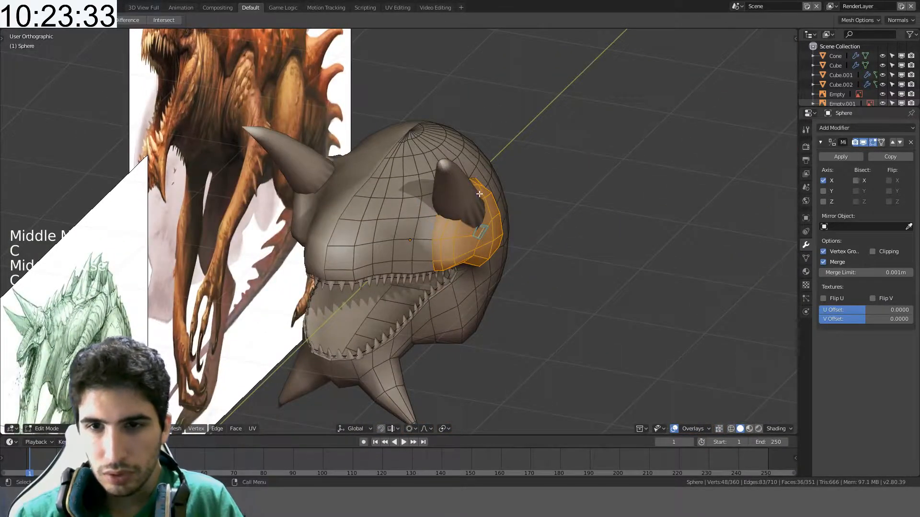
key("Delete")
left_click(449, 214)
- Select and delete the leftover loop of geometry along the front border of the eye-socket hole
middle_click_drag(450, 214, 204, 357)
scroll(462, 191, "up", 3)
left_click(368, 227, "alt")
key("Delete")
left_click(391, 217)
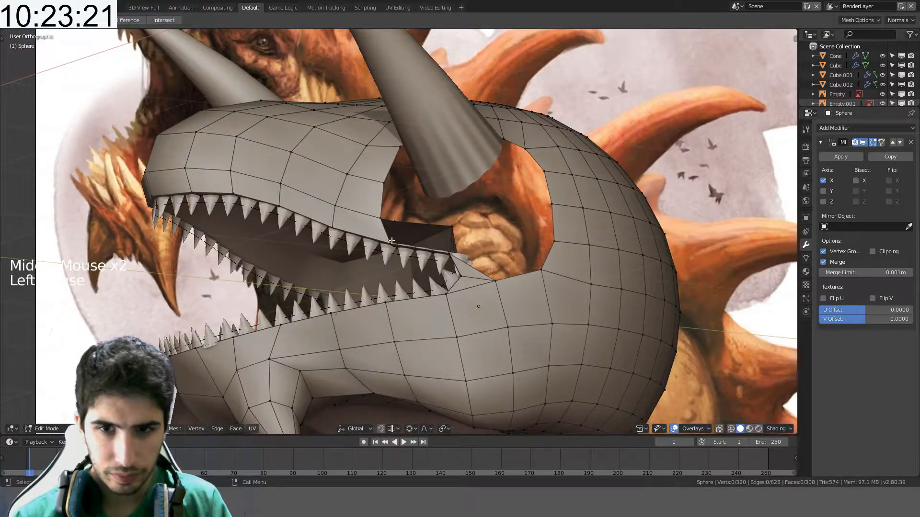
- Fill new faces into the front of the eye-socket hole, extending the upper jaw rows backwards
key("f")
key("f")
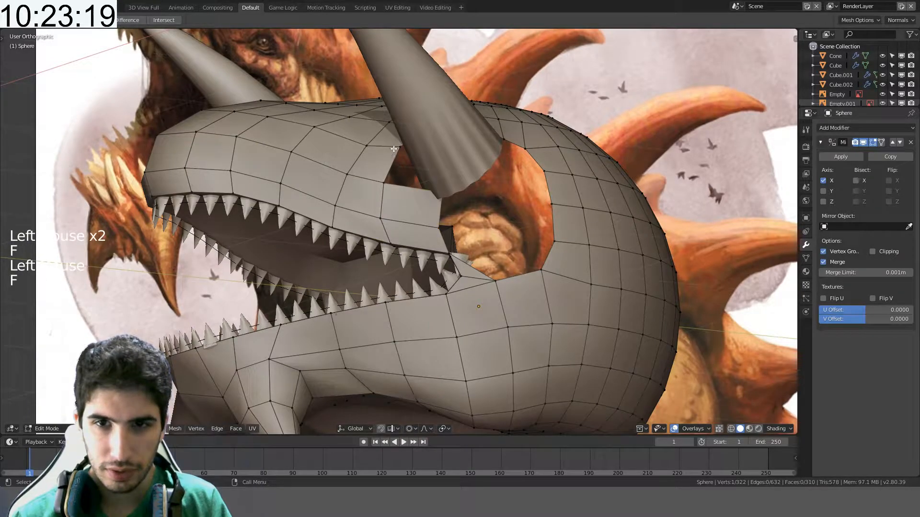
key("f")
- Switch to wireframe display and continue filling faces along the upper border of the eye-socket hole, undoing the misplaced vertex pick
mouse_move(434, 165)
middle_mouse_down()
mouse_move(439, 189)
mouse_move(351, 273)
mouse_move(352, 225)
mouse_move(403, 194)
middle_mouse_up()
key("z")
left_click(316, 272)
left_click(403, 194)
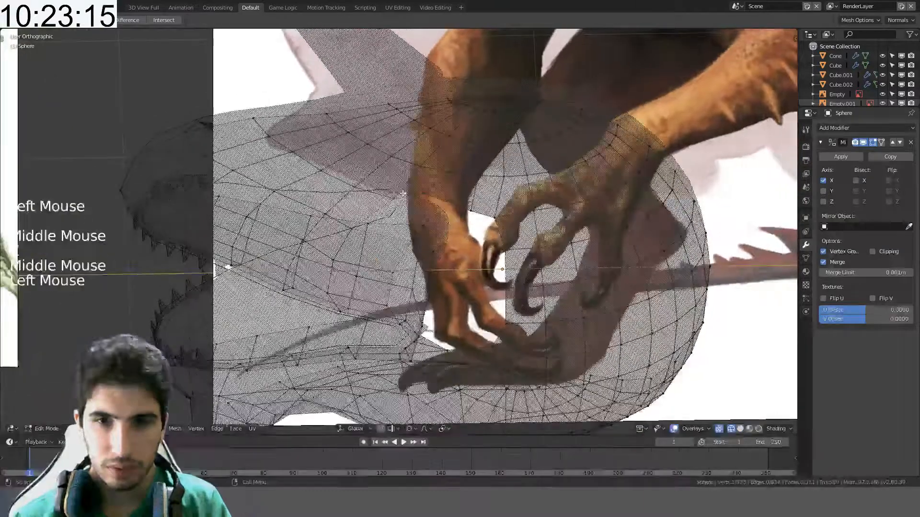
key("ctrl+z")
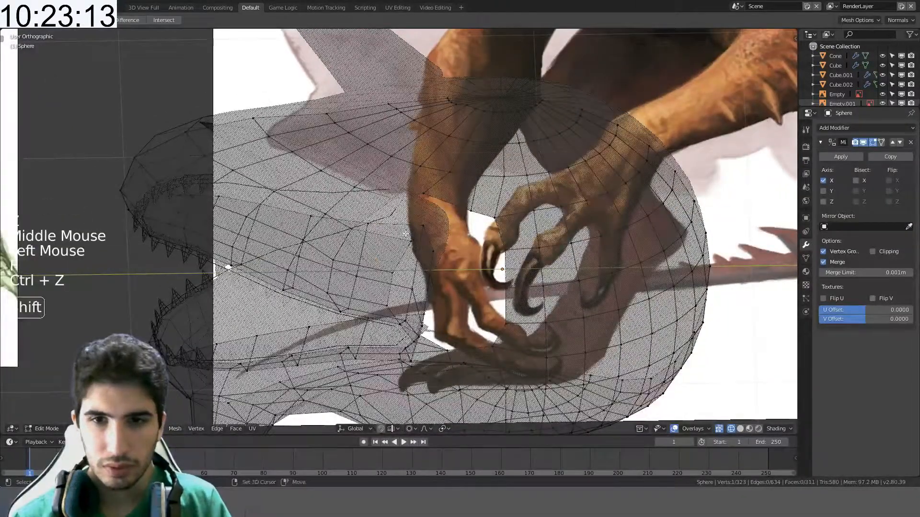
left_click(355, 233, "shift")
left_click(470, 210)
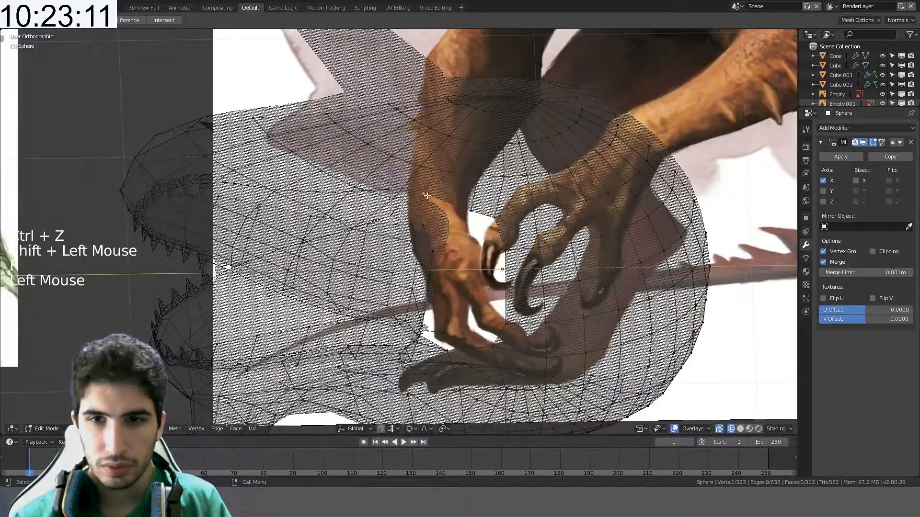
key("f")
- Undo the two-vertex fill and fill a face between four vertices at the upper rear of the hole
left_click(496, 217)
left_click(513, 247, "shift")
key("f")
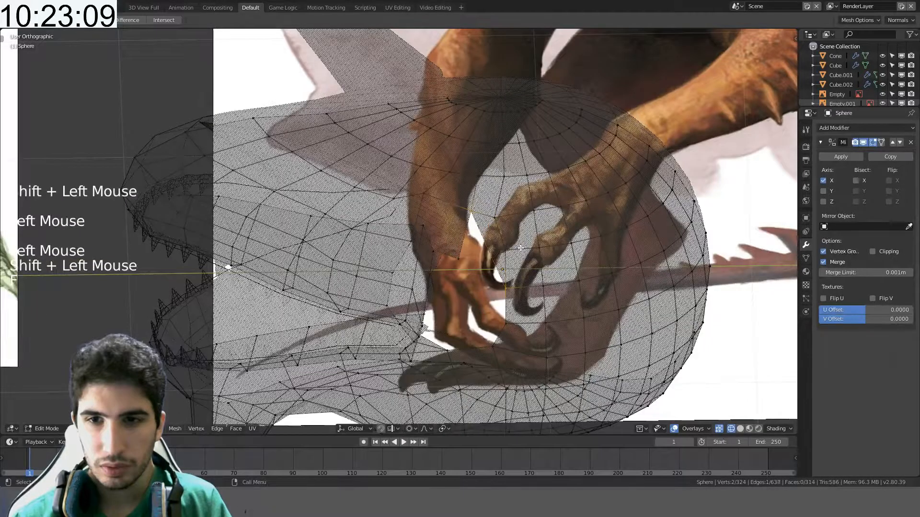
key("ctrl+z")
left_click(457, 258, "shift")
left_click(470, 210, "shift")
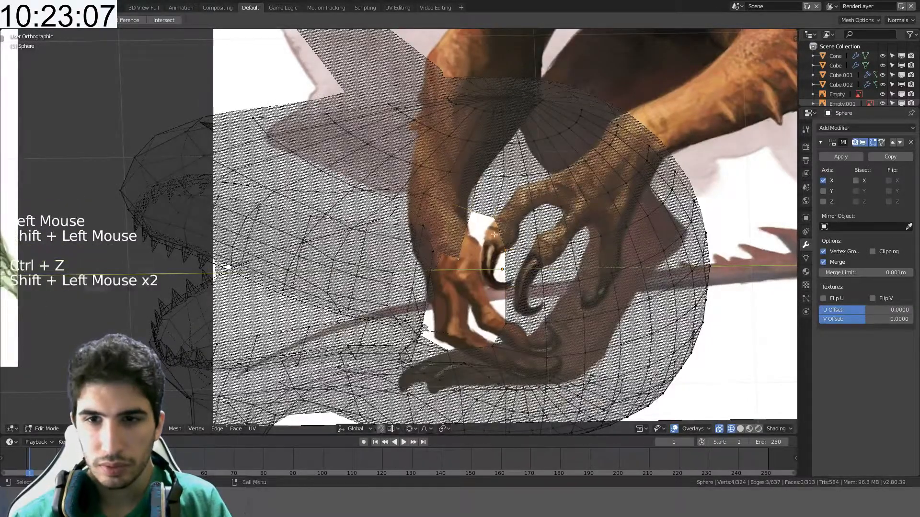
key("f")
- Fill further faces down the rear side of the hole, close one between four vertices, and return to solid display
middle_click_drag(479, 225, 523, 256)
left_click(499, 203)
key("f")
left_click(499, 239)
key("f")
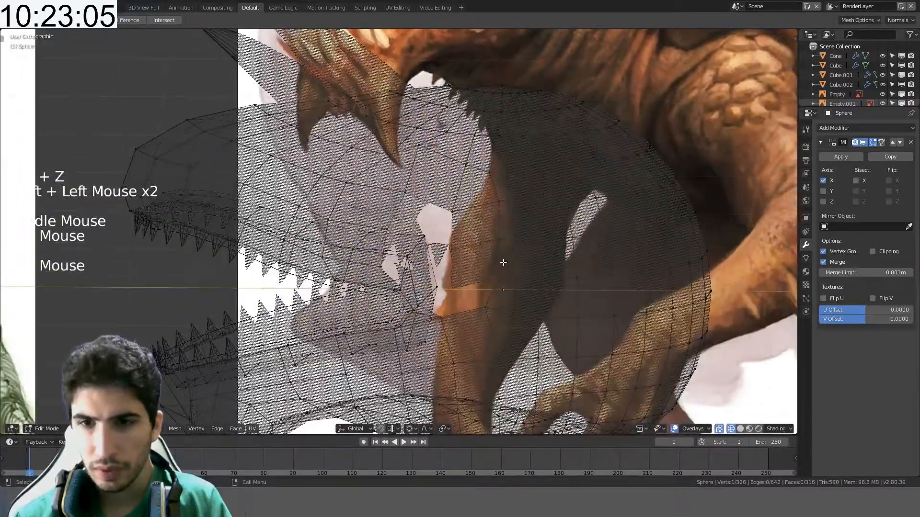
left_click(485, 307, "shift")
left_click(508, 268, "shift")
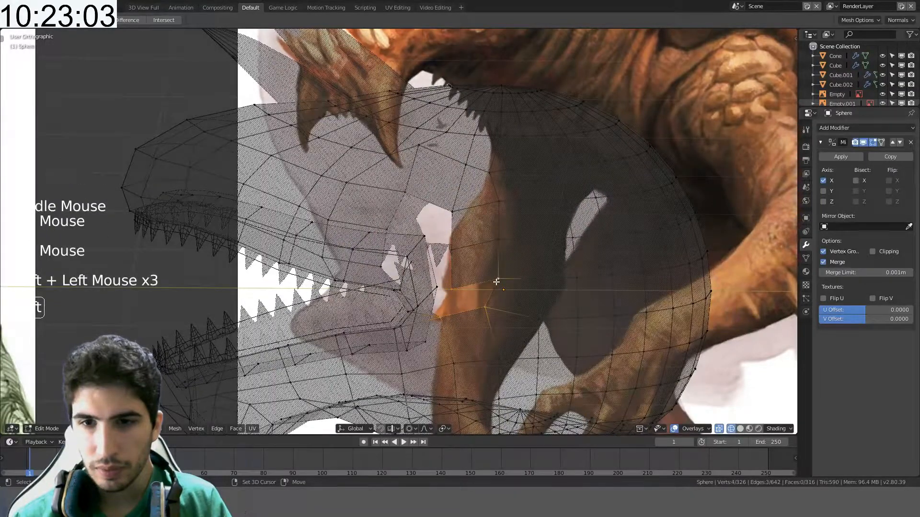
key("f")
key("z")
mouse_move(476, 295)
middle_mouse_down()
mouse_move(491, 261)
mouse_move(426, 259)
mouse_move(487, 263)
middle_mouse_up()
left_click(456, 285)
left_click(422, 283, "shift")
key("f")
key("f")
key("ctrl+z")
key("ctrl+z")
key("ctrl+z")
key("ctrl+z")
- Delete the stray edge beside the mouth corner at the lower tip of the eye-socket hole
left_click(425, 259)
left_click(462, 298)
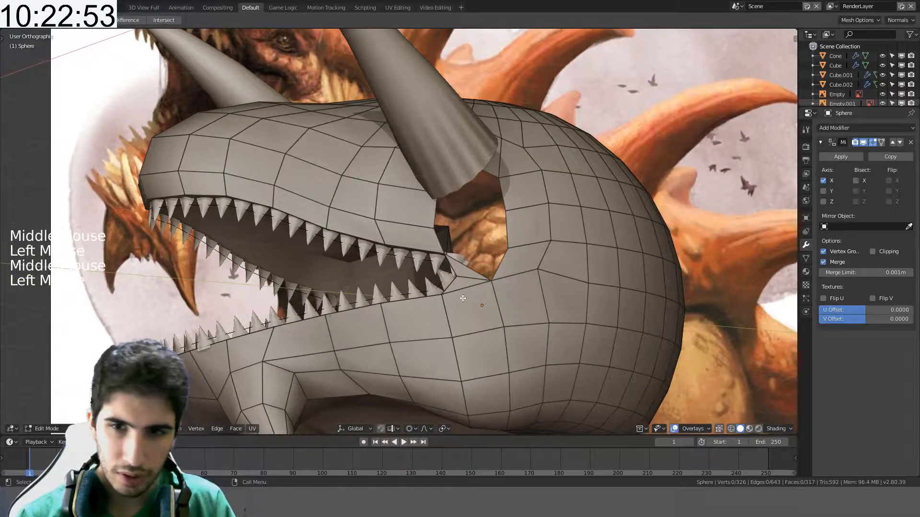
key("ctrl+z")
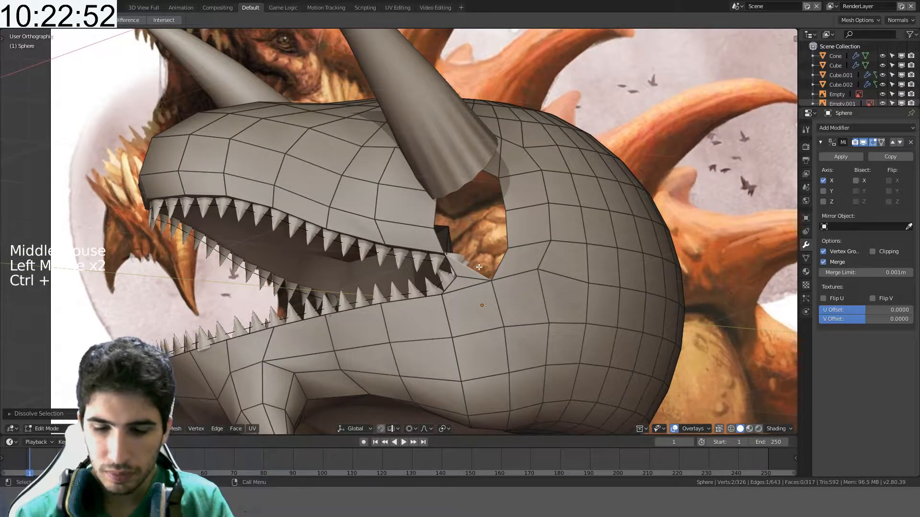
key("Delete")
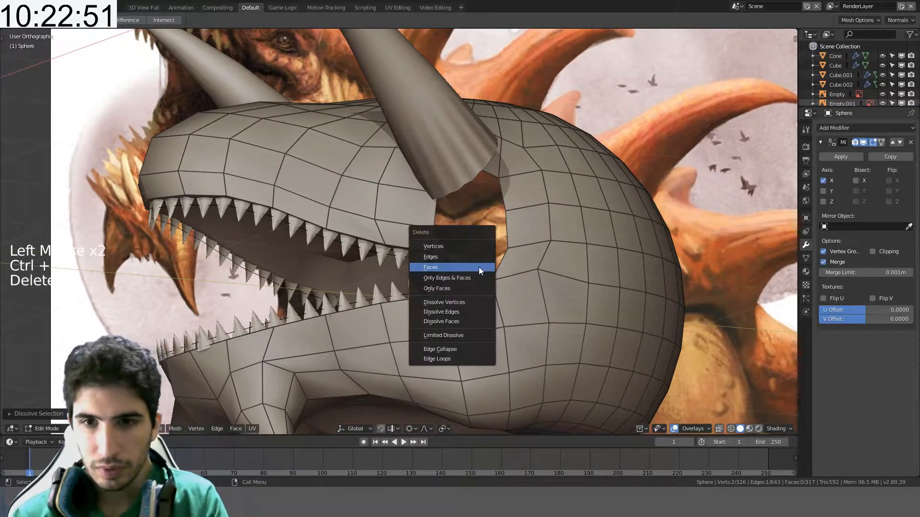
left_click(479, 257)
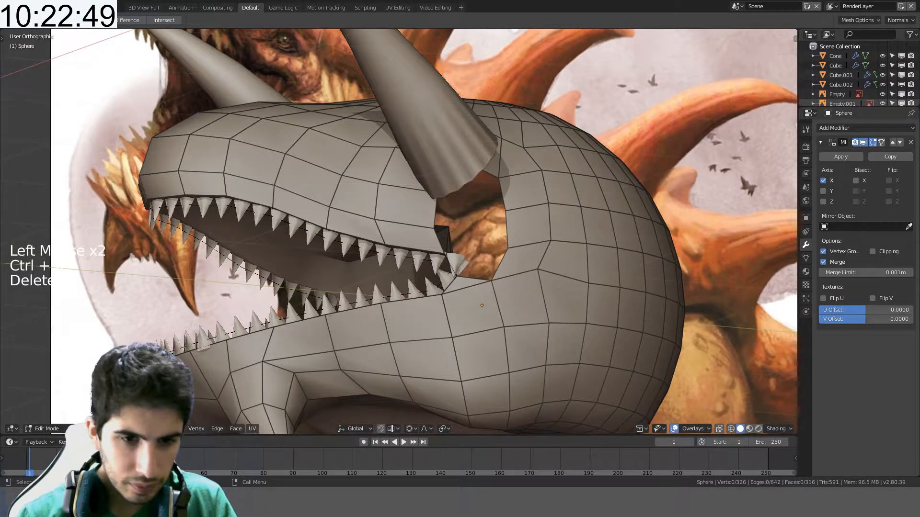
- Fill the rest of the eye-socket hole with faces starting from its lower corner, and finish editing the head mesh
left_click(241, 379)
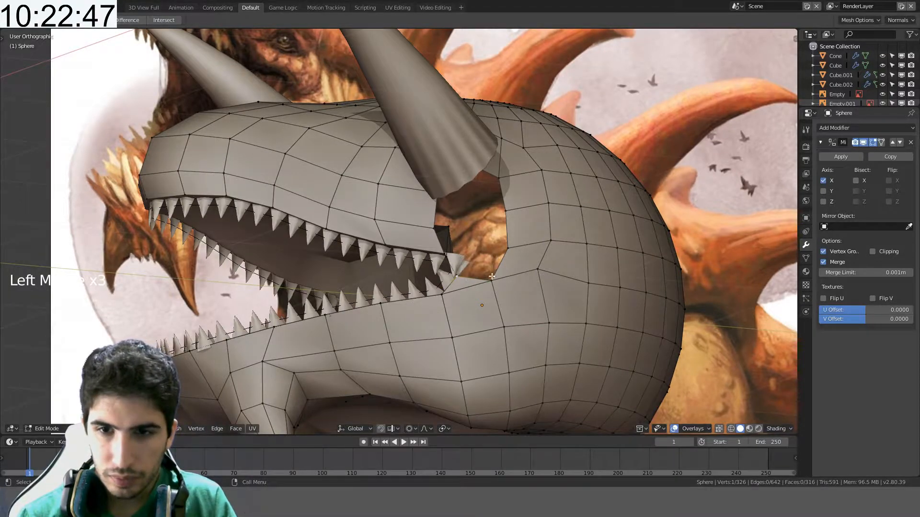
scroll(543, 302, "up", 2)
mouse_move(492, 276)
middle_mouse_down()
mouse_move(543, 301)
mouse_move(498, 267)
mouse_move(493, 283)
mouse_move(450, 266)
mouse_move(470, 252)
mouse_move(493, 322)
mouse_move(606, 332)
mouse_move(595, 273)
mouse_move(484, 284)
middle_mouse_up()
left_click(594, 293, "shift")
key("f")
key("f")
key("f")
key("f")
key("f")
key("Tab")
scroll(469, 252, "down", 4)
key("Tab")
key("Tab")
- Select the head's horns and compare their shape, size and placement with the horns in both reference artworks
left_click(394, 219)
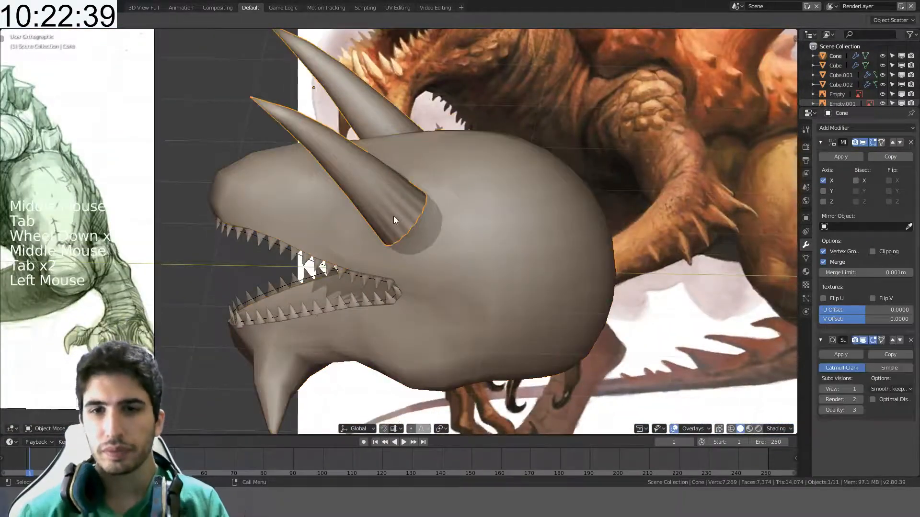
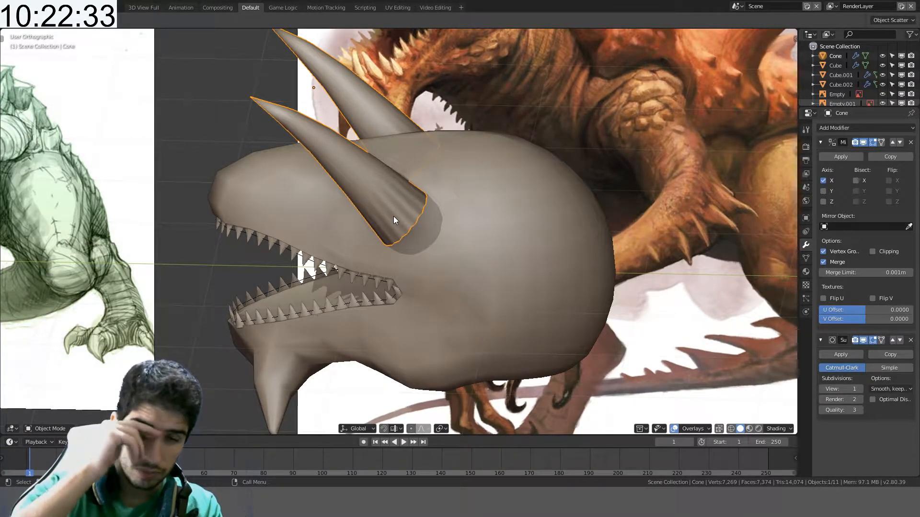
scroll(393, 221, "down", 2)
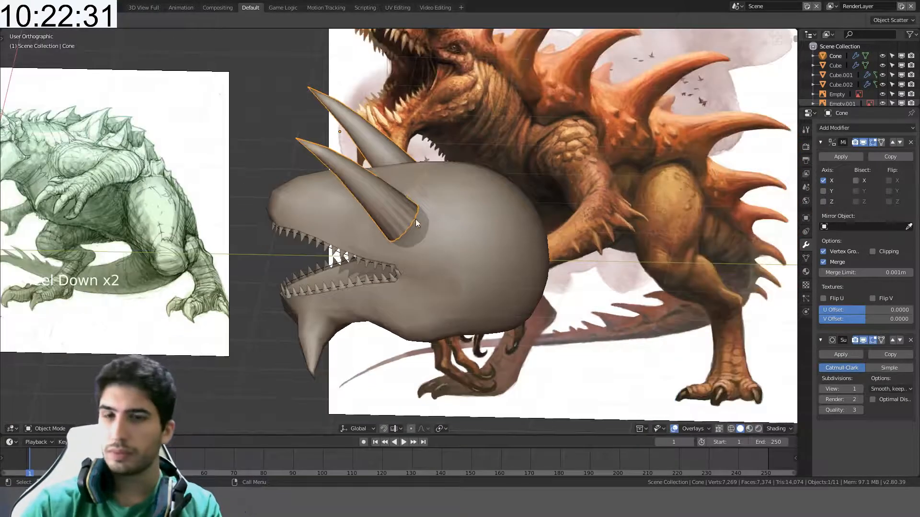
middle_click_drag(415, 220, 388, 281, "shift")
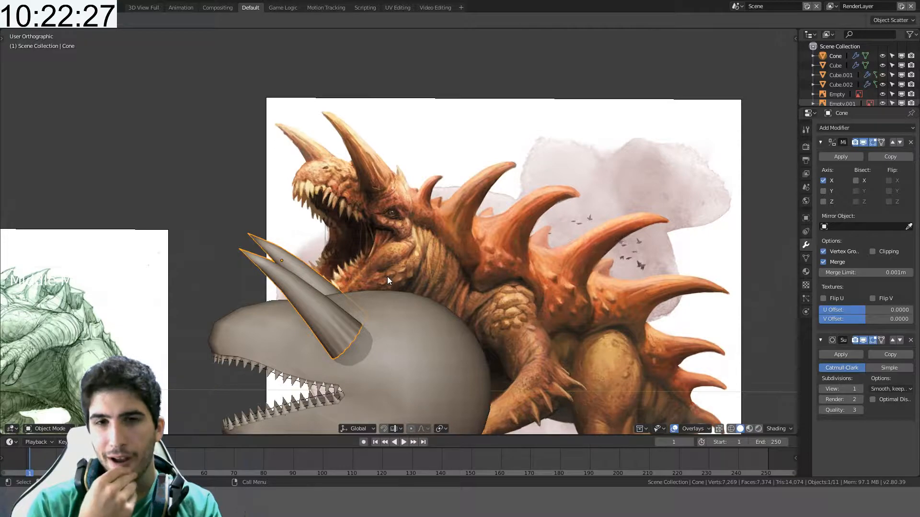
scroll(387, 277, "down", 3)
middle_click_drag(387, 277, 517, 241, "shift")
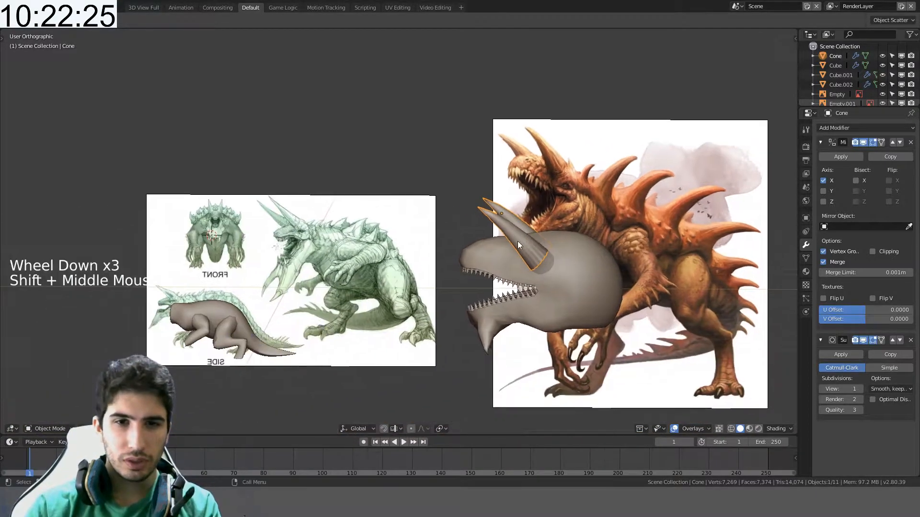
scroll(343, 237, "up", 2)
scroll(343, 237, "up", 4)
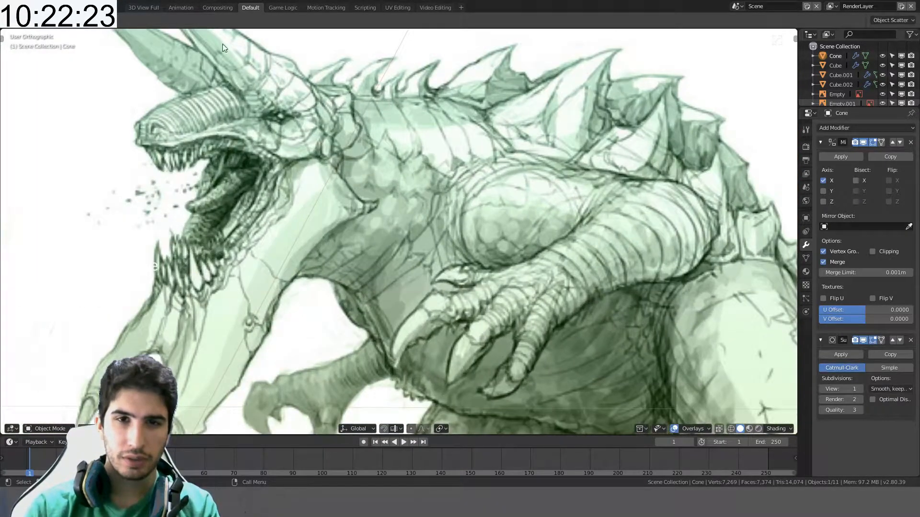
middle_click_drag(205, 38, 318, 147, "shift")
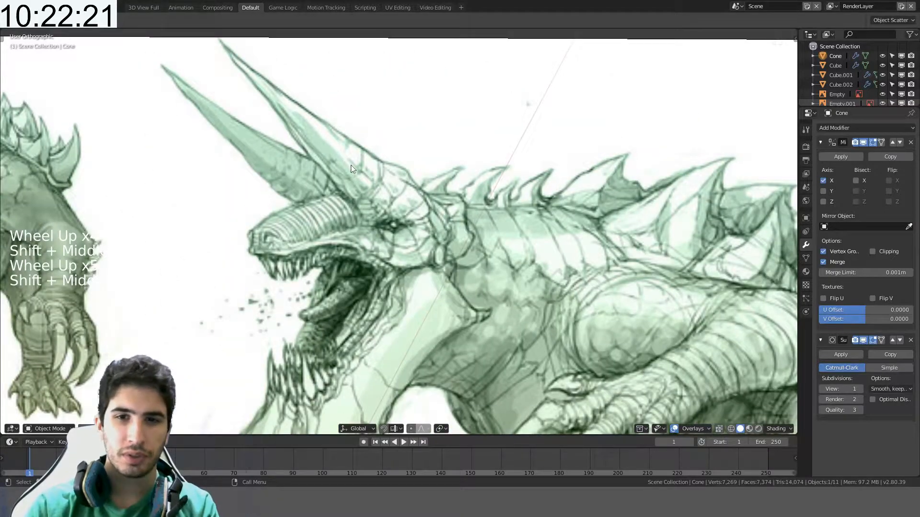
scroll(518, 237, "down", 7)
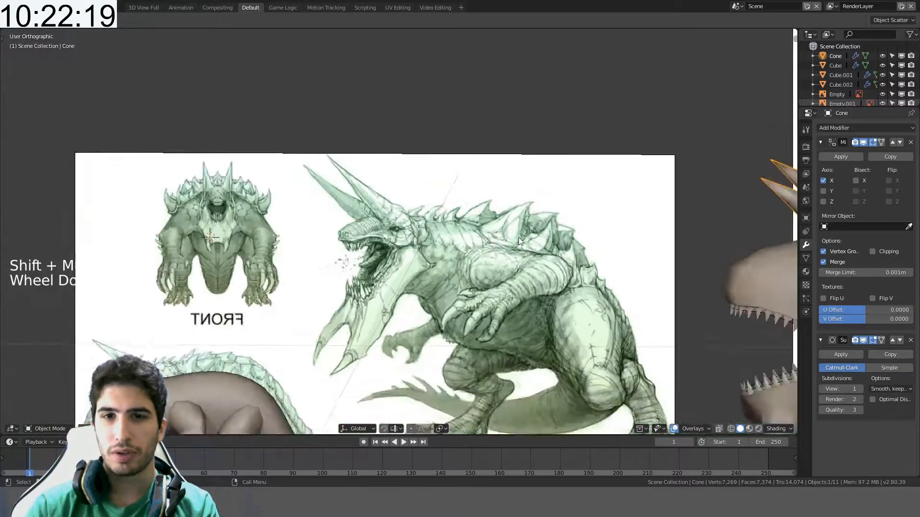
- Select the horns and compare their base and placement on the head with the horns in the orange reference painting
middle_click_drag(518, 237, 294, 216, "shift")
scroll(368, 234, "up", 4)
left_click(367, 231)
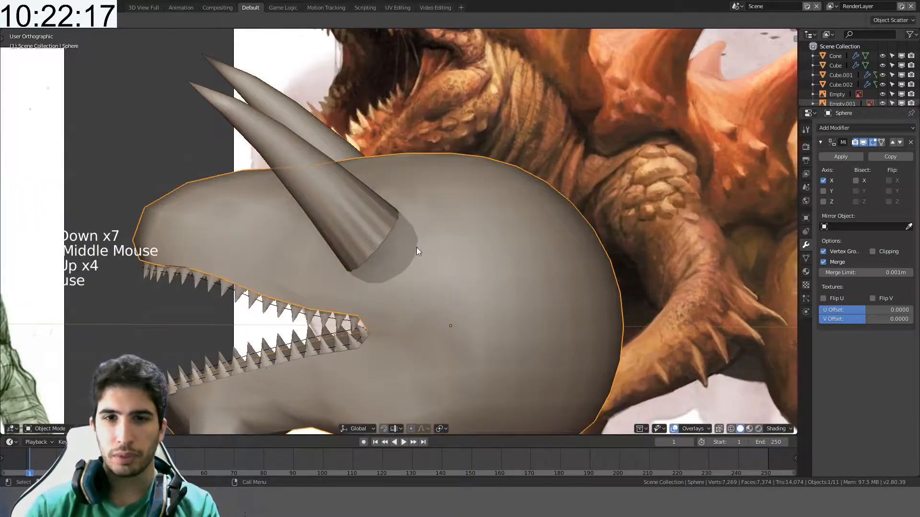
left_click(373, 235)
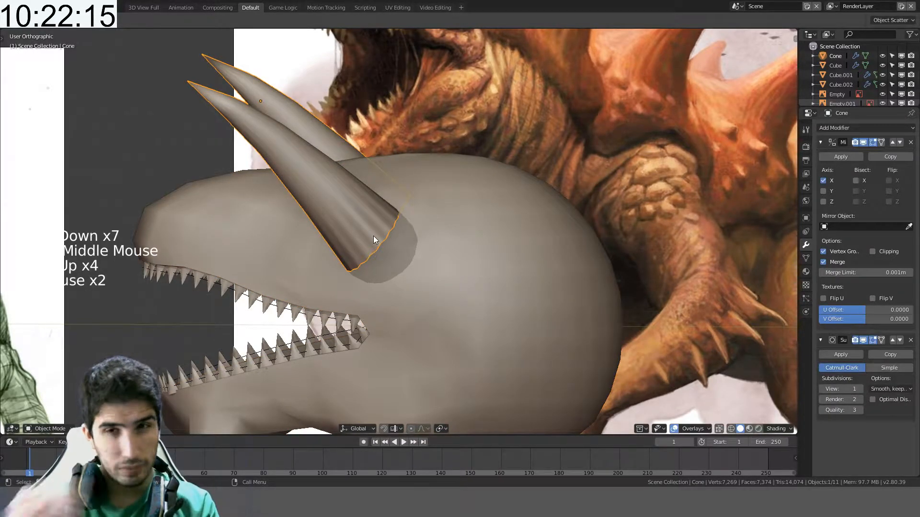
scroll(412, 215, "down", 3)
middle_click_drag(452, 197, 452, 213, "shift")
scroll(428, 96, "up", 3)
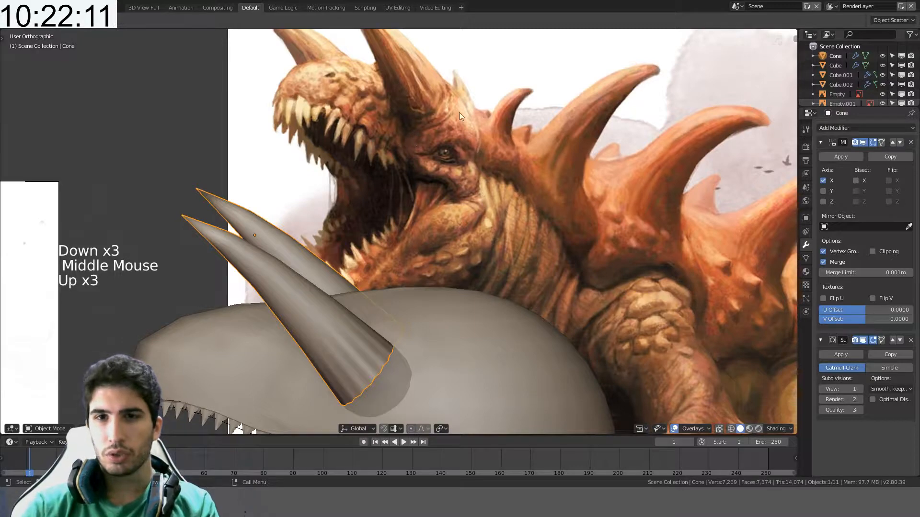
- Select the head together with the horns, edit both meshes at once and clear the vertex selection
left_click(372, 301)
middle_click_drag(414, 325, 423, 219, "shift")
left_click(365, 269, "shift")
key("Tab")
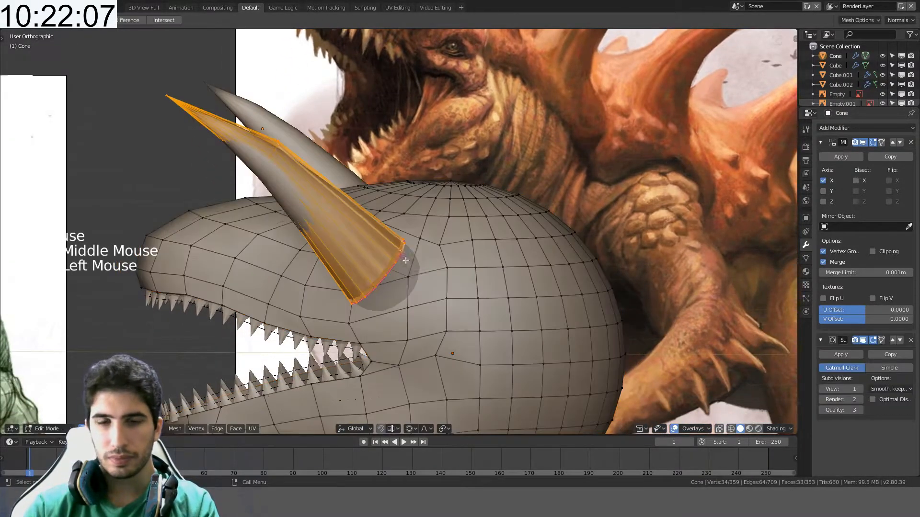
middle_click_drag(405, 260, 340, 221)
key("a")
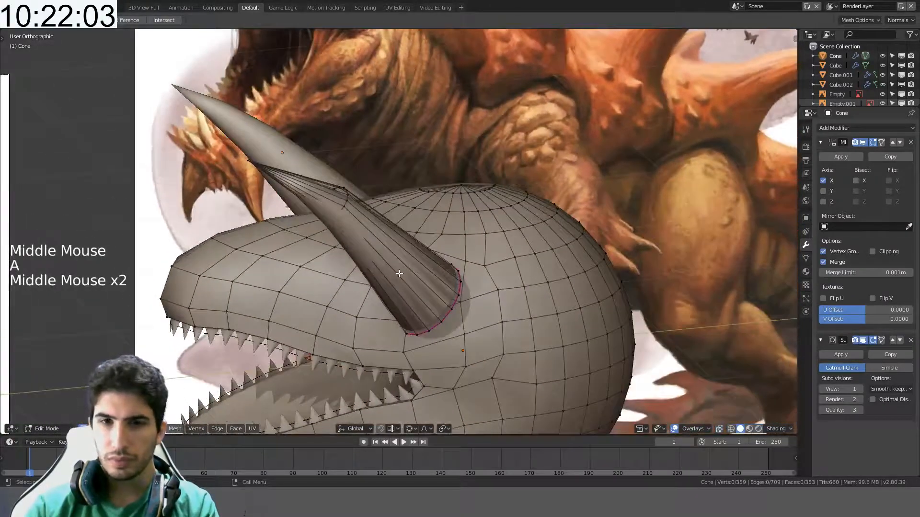
- Apply the horn's subdivision modifier and edit the head and horn meshes in edge selection mode
key("Tab")
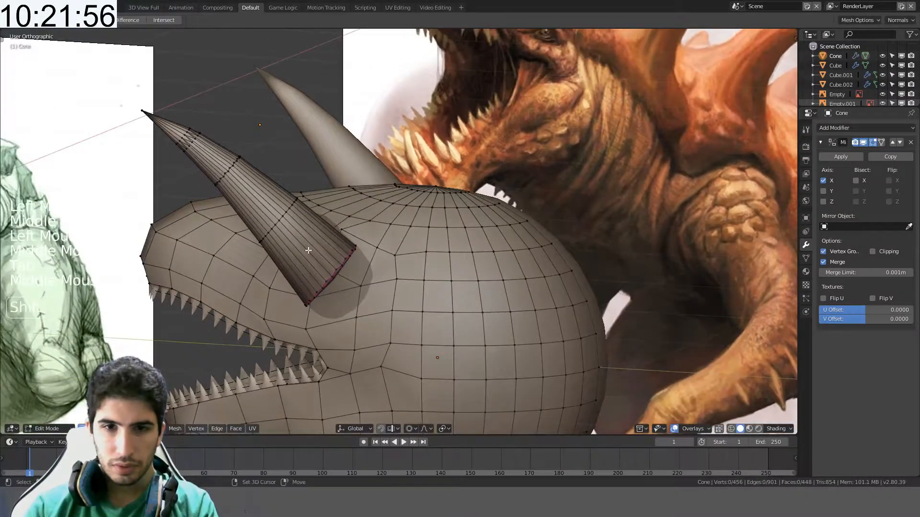
scroll(382, 228, "up", 4)
middle_click_drag(308, 250, 394, 228, "shift")
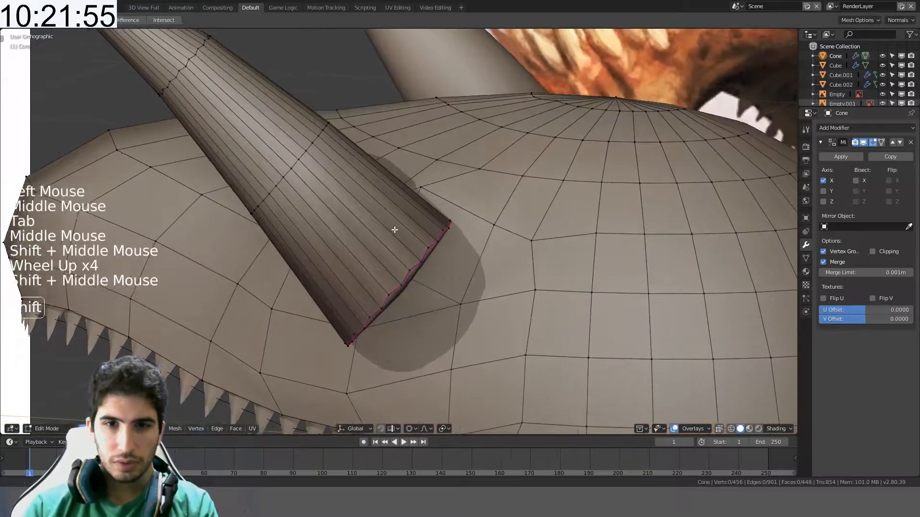
scroll(419, 254, "down", 4)
left_click(422, 255, "ctrl+alt")
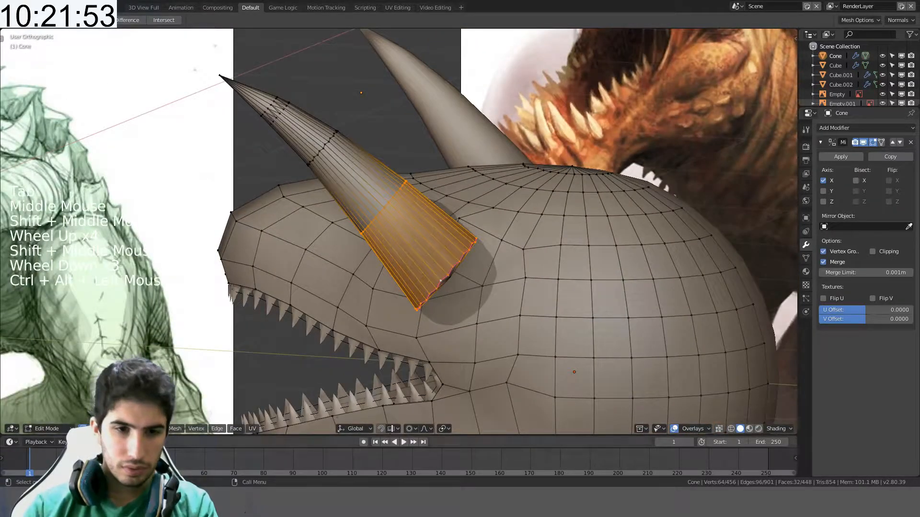
left_click(93, 429)
- Try to dissolve every other lengthwise edge loop of the horn, starting from its base edge ring, and undo the dissolve
key("a")
left_click(422, 264, "ctrl+alt")
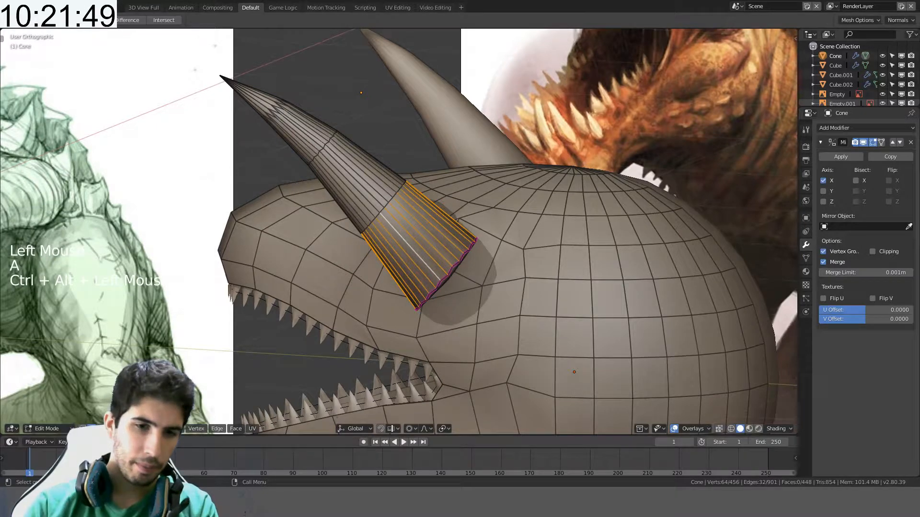
left_click(136, 429)
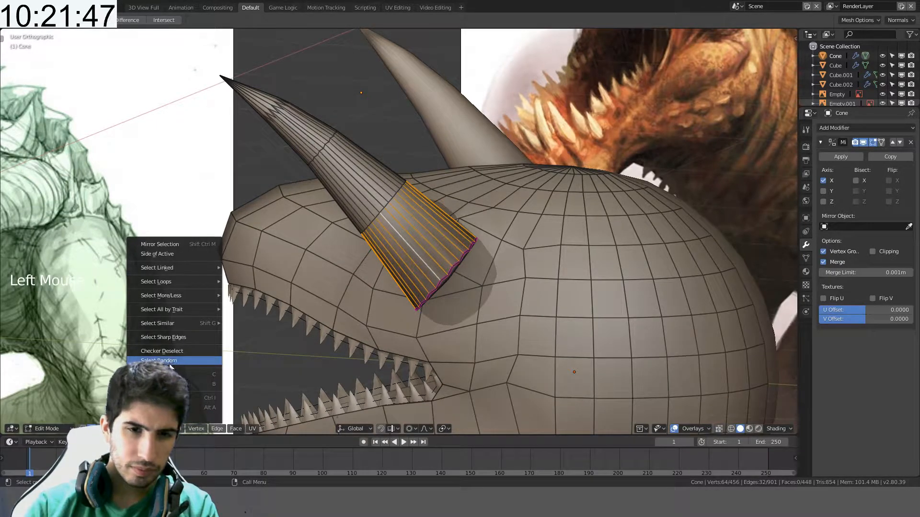
left_click(162, 351)
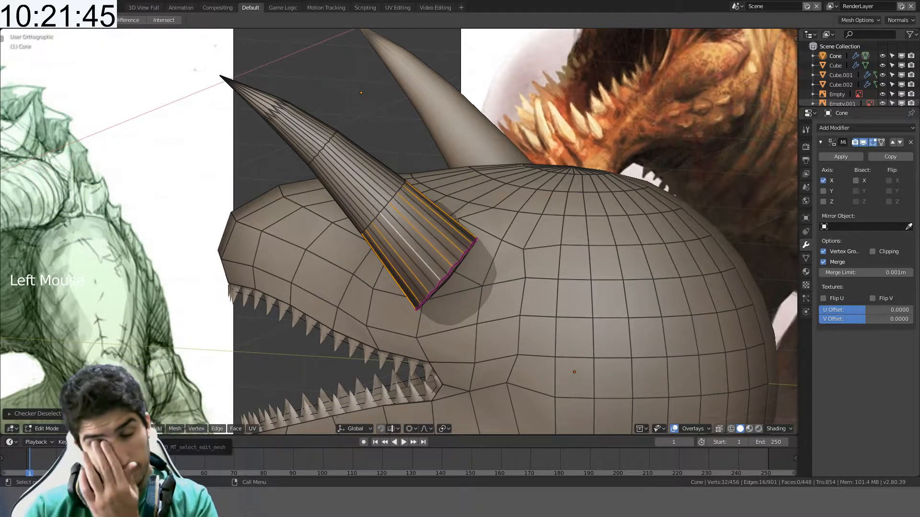
left_click(137, 429)
mouse_move(146, 282)
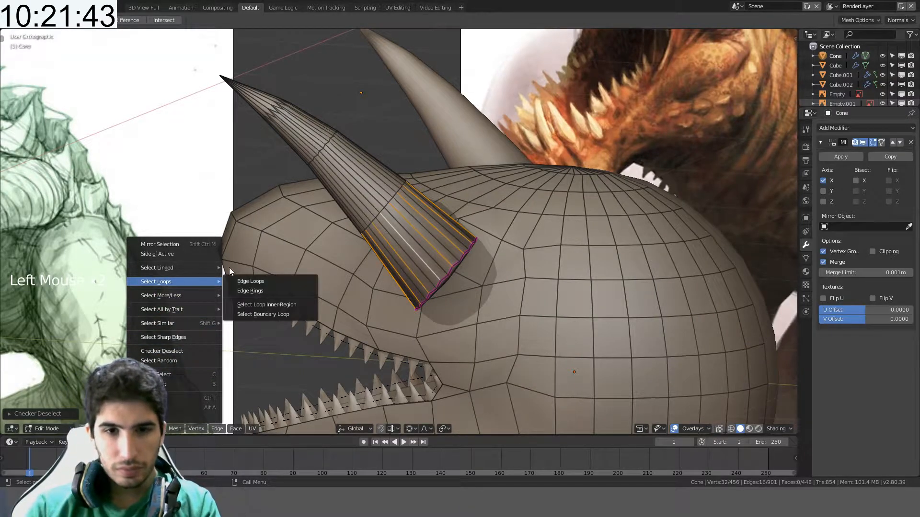
left_click(282, 280)
key("ctrl+x")
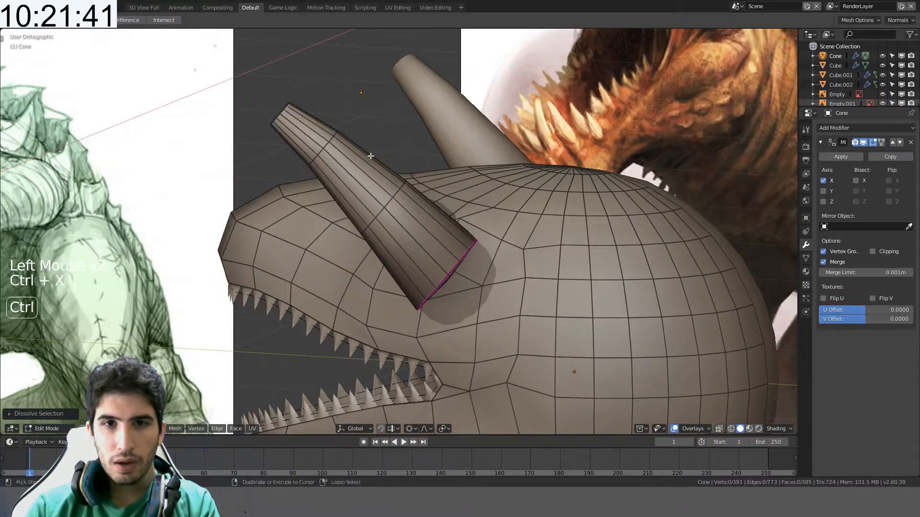
key("ctrl+z")
- Inspect the edge flow near the horn's tip and clear the edge selection
middle_click_drag(370, 156, 407, 216, "shift")
middle_click_drag(407, 216, 394, 232)
scroll(473, 315, "up", 6)
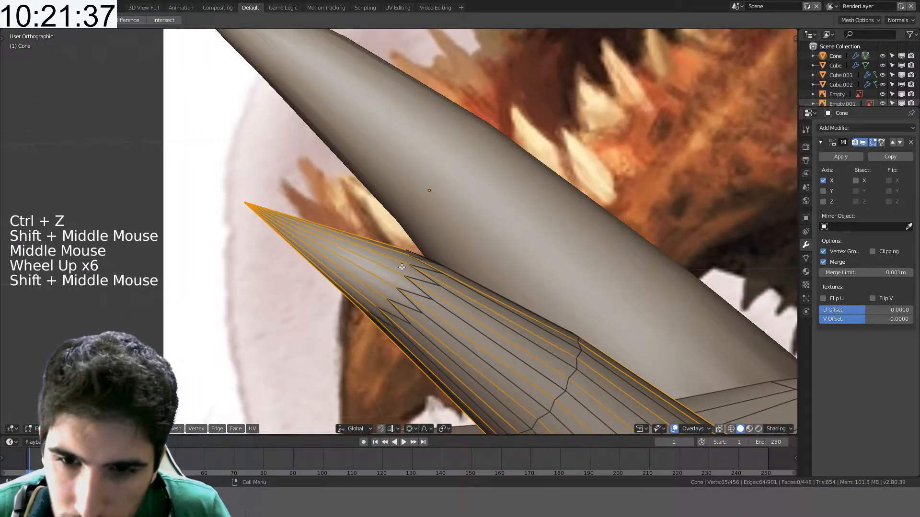
scroll(402, 269, "down", 4)
key("a")
middle_click_drag(413, 303, 341, 213, "shift")
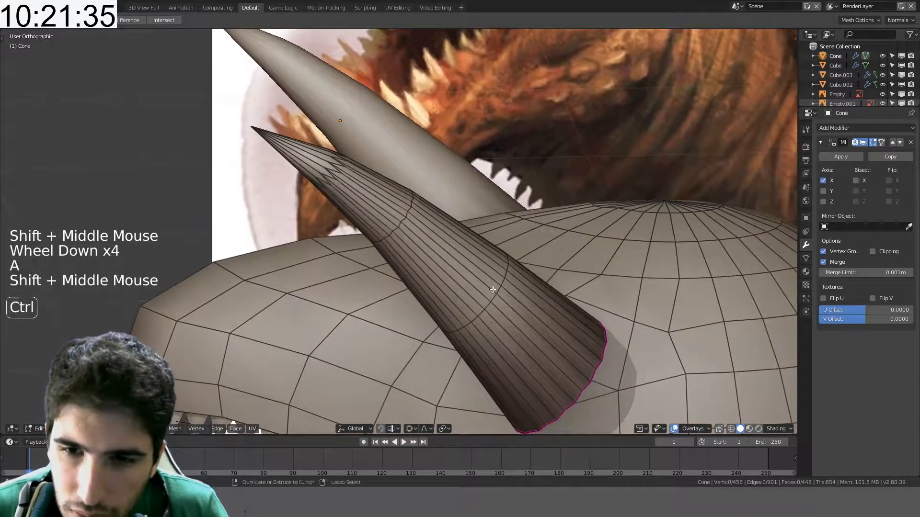
- Dissolve every other lengthwise edge loop of the horn, using Checker Deselect on its base edge ring and extending to edge loops
left_click(511, 315, "ctrl+alt")
left_click(508, 321, "ctrl+alt")
left_click(508, 321, "ctrl+alt")
middle_click_drag(498, 380, 444, 243)
left_click(137, 428)
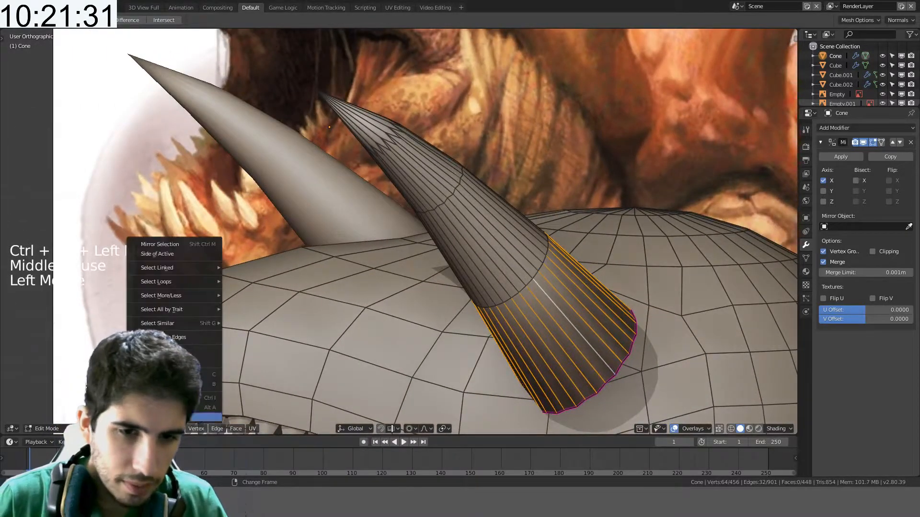
left_click(144, 375)
key("Escape")
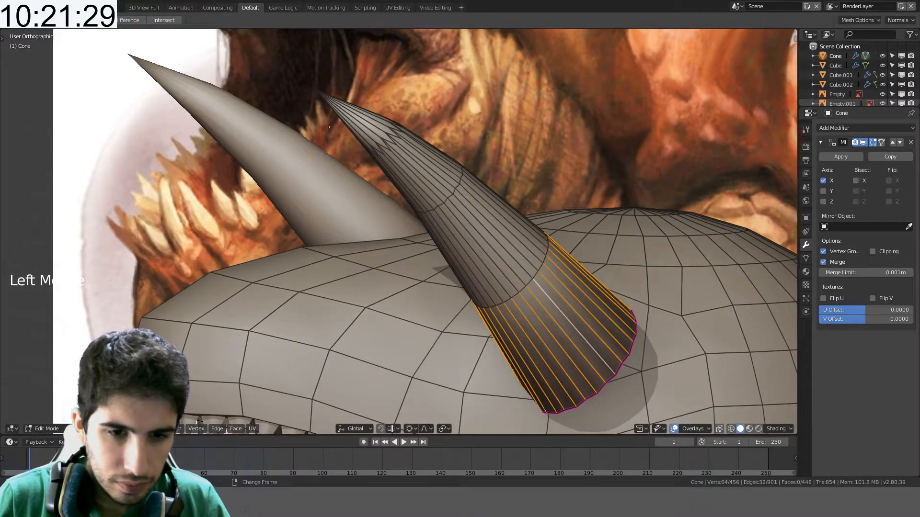
left_click(137, 429)
left_click(167, 350)
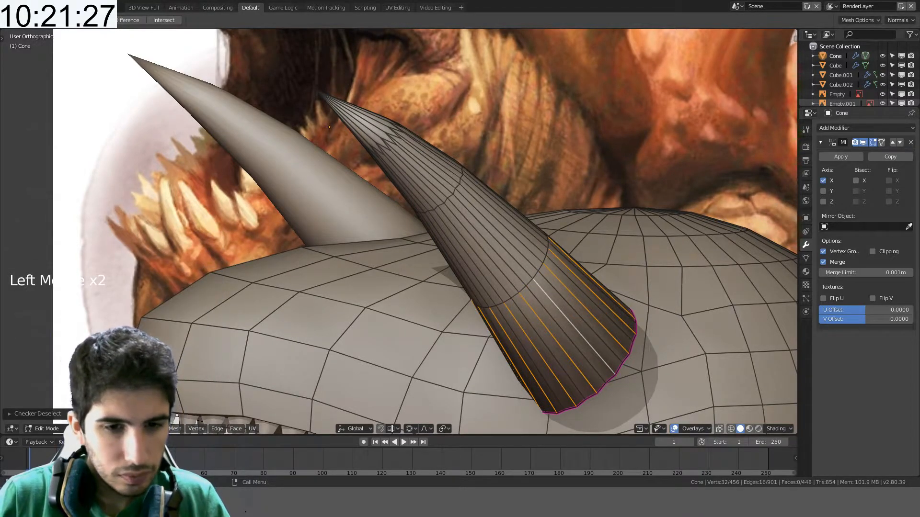
left_click(138, 428)
mouse_move(177, 282)
left_click(255, 280)
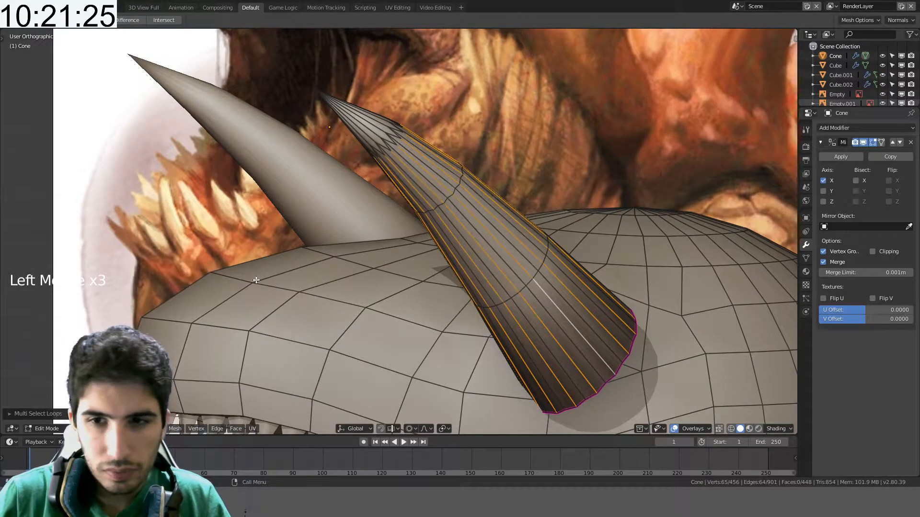
key("ctrl+x")
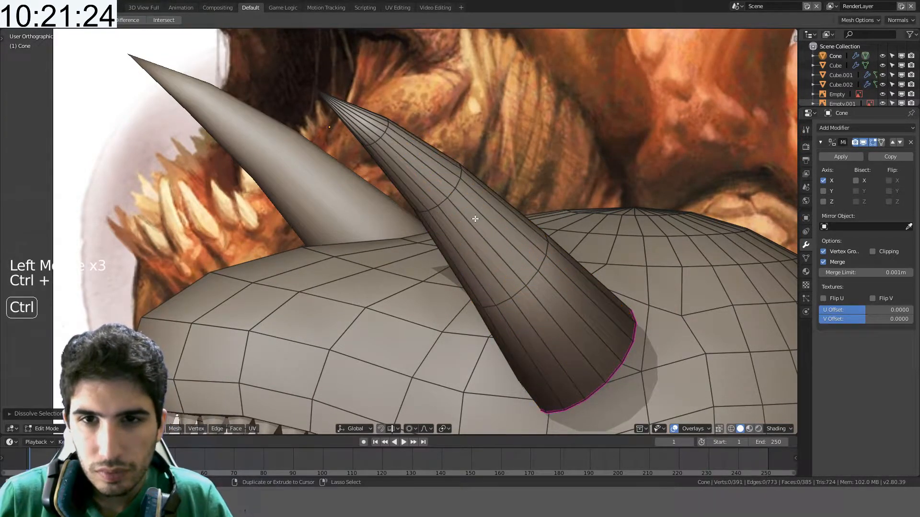
- Check the thinned horn's shape in object mode, and return to mesh editing with nothing selected
mouse_move(474, 218)
middle_mouse_down()
mouse_move(498, 198)
mouse_move(366, 257)
mouse_move(447, 200)
mouse_move(528, 232)
mouse_move(533, 260)
mouse_move(495, 264)
mouse_move(462, 215)
middle_mouse_up()
key("Tab")
scroll(447, 200, "down", 3)
key("Tab")
middle_click_drag(484, 330, 467, 304)
key("a")
key("alt+a")
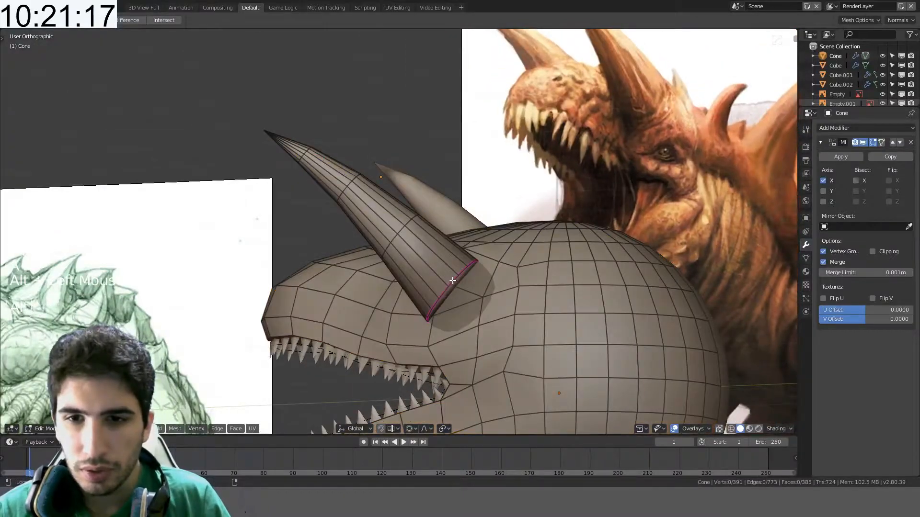
- Leave mesh editing, try the Hard Ops Slash operation on the head and horns, and undo it
right_click(472, 271)
key("Tab")
key("q")
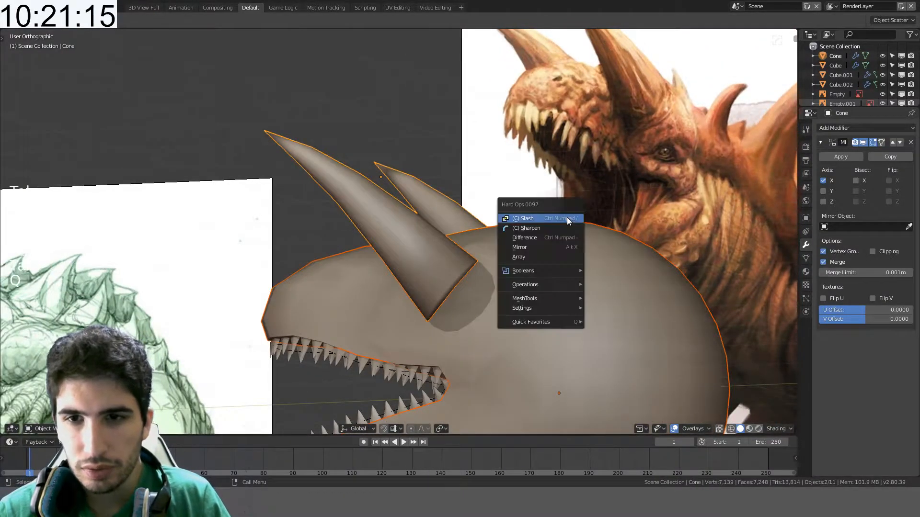
left_click(567, 217)
middle_click_drag(513, 226, 587, 314)
key("ctrl+z")
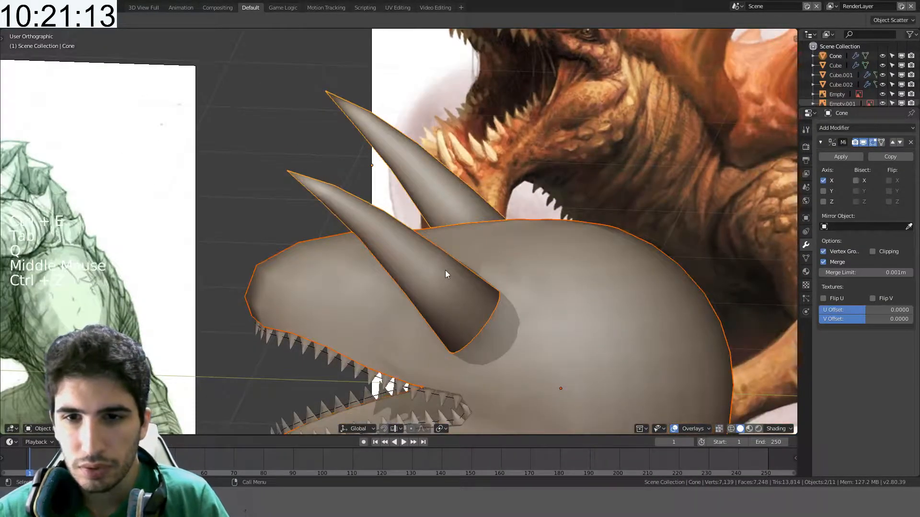
- Select the horns on their own and sharpen the rim of the horn's base with Hard Ops
left_click(445, 270)
left_click(433, 268)
key("q")
left_click(403, 239)
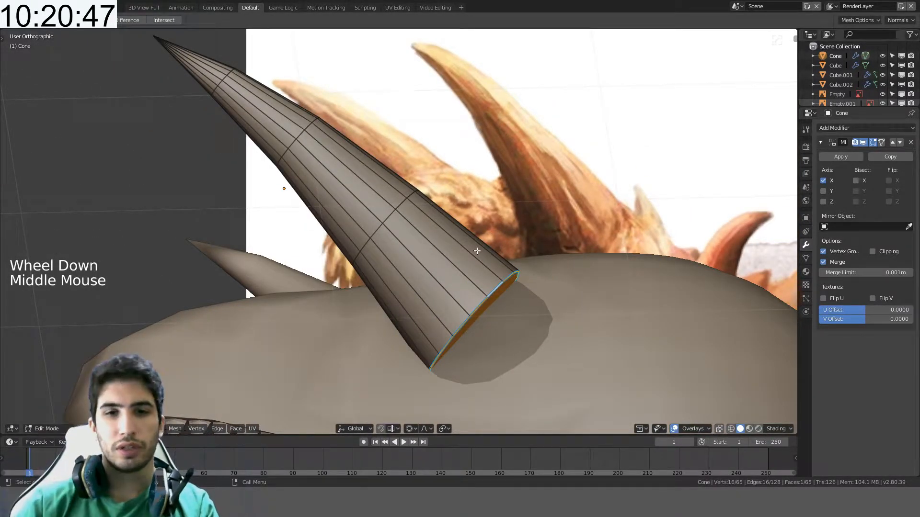
middle_click_drag(490, 312, 392, 244, "shift")
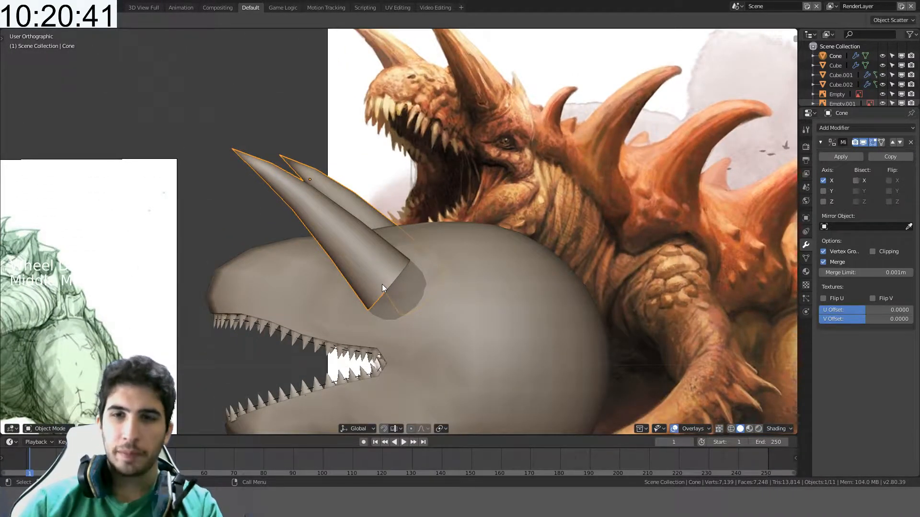
- Add a cube inside the horns' mesh, scale it down and turn off proportional editing
key("Tab")
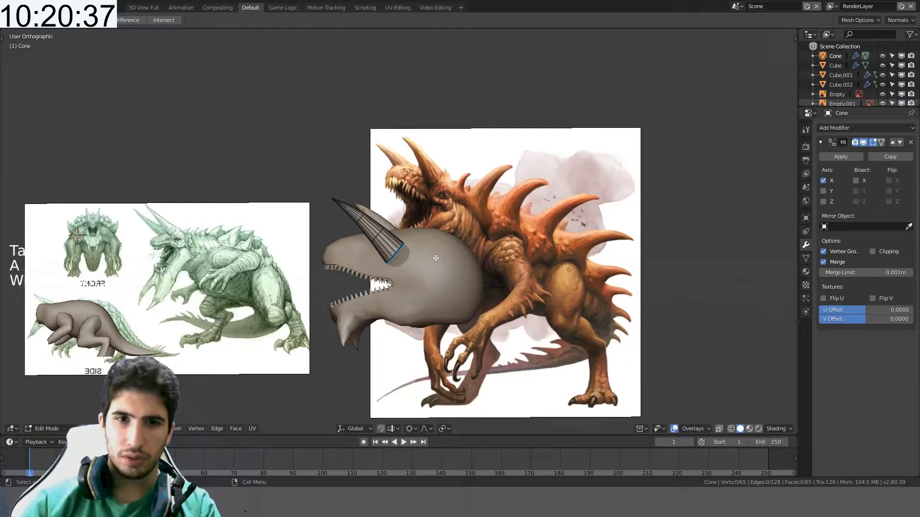
middle_click_drag(435, 258, 434, 286)
key("shift+a")
left_click(415, 254)
key("s")
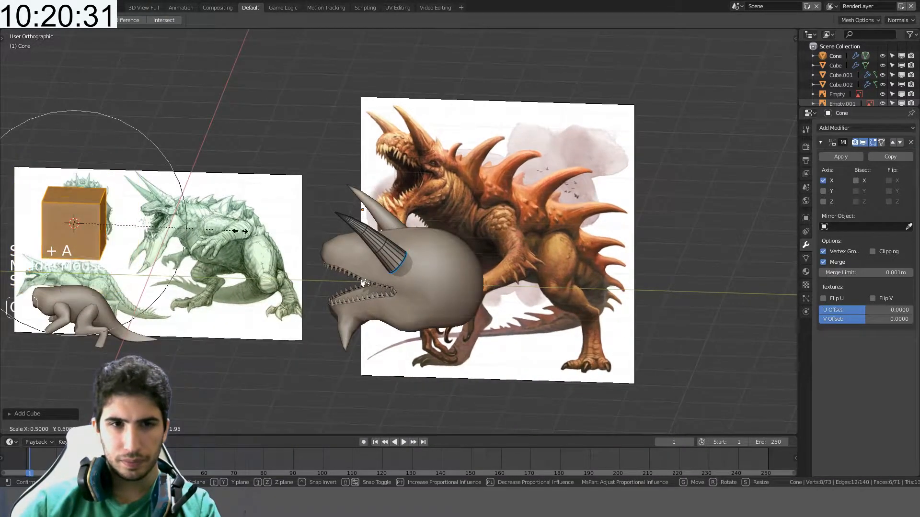
left_click(182, 223)
key("alt+o")
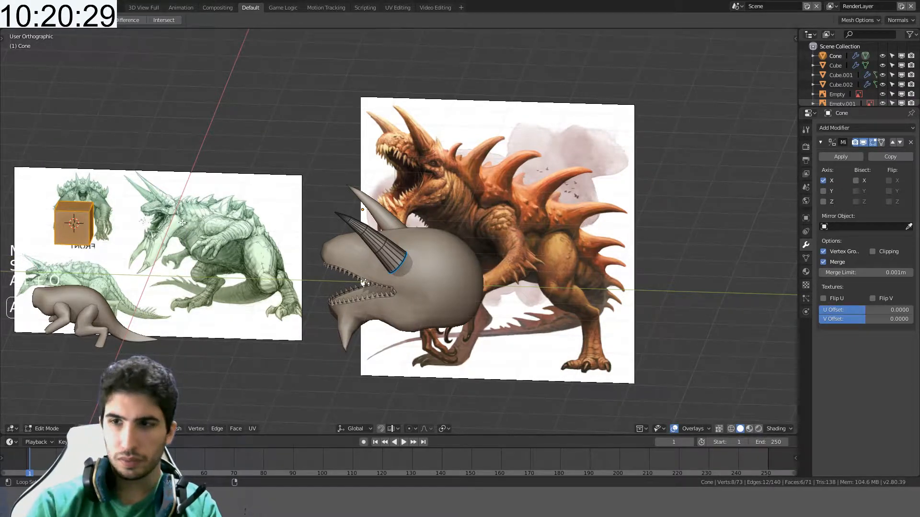
- Move the cube in top view onto the side of the head, over the base of the horn
key("KP_7")
scroll(237, 259, "down", 1)
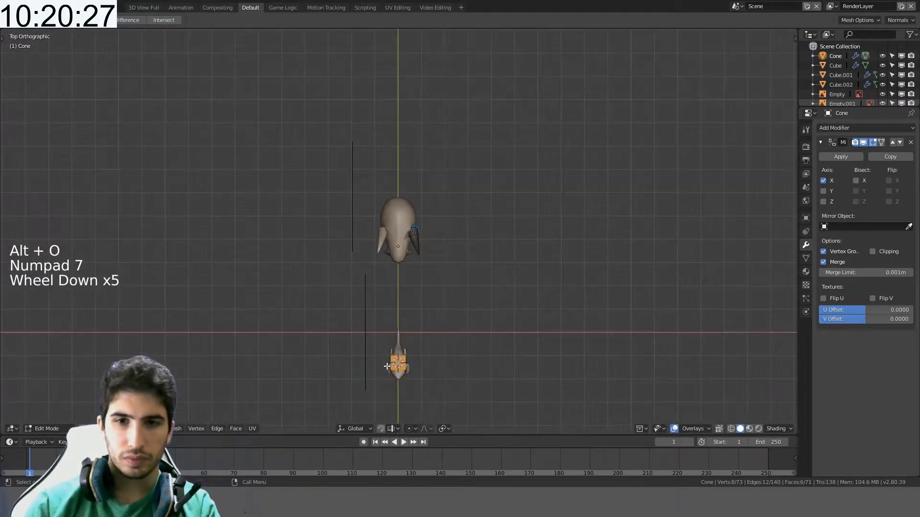
key("g")
left_click(452, 233)
scroll(452, 232, "up", 4)
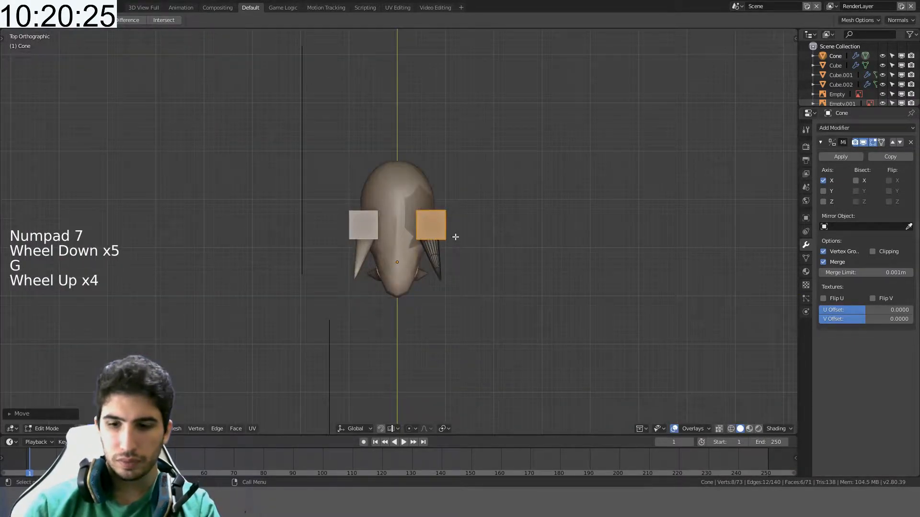
- Lower the cube in side view onto the head beside the horn's base, above the mouth corner
key("KP_3")
scroll(455, 236, "up", 3)
scroll(455, 237, "up", 4)
middle_click_drag(453, 244, 430, 181, "shift")
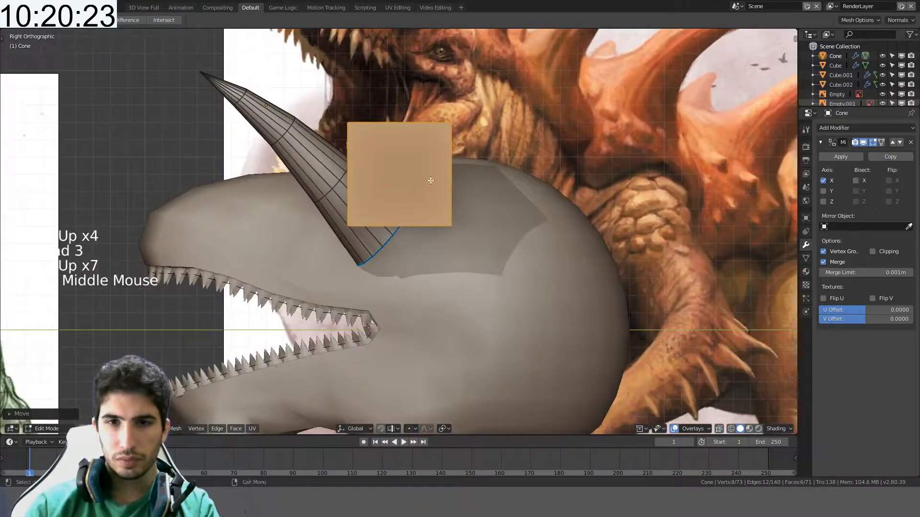
key("g")
left_click(433, 247)
scroll(445, 222, "up", 3)
scroll(493, 188, "down", 5)
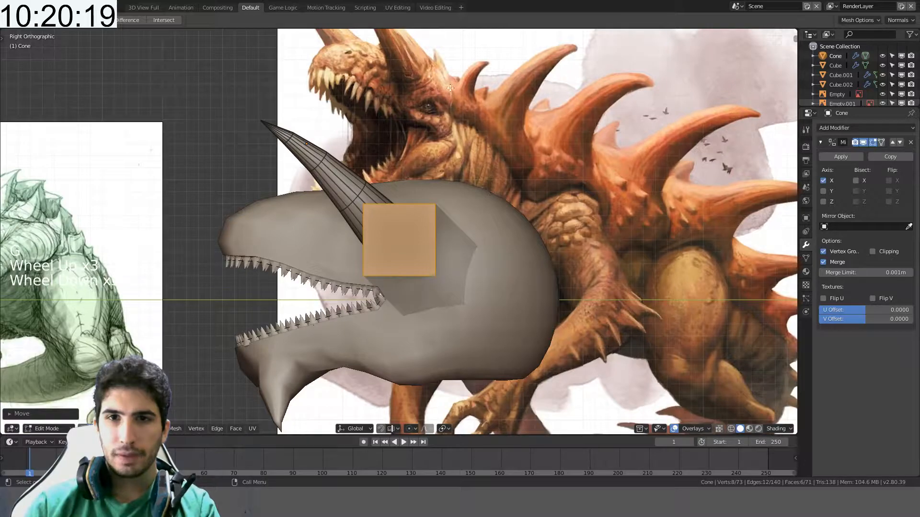
- Rotate the cube in side view so that its edges line up with the slant of the horn's base
key("r")
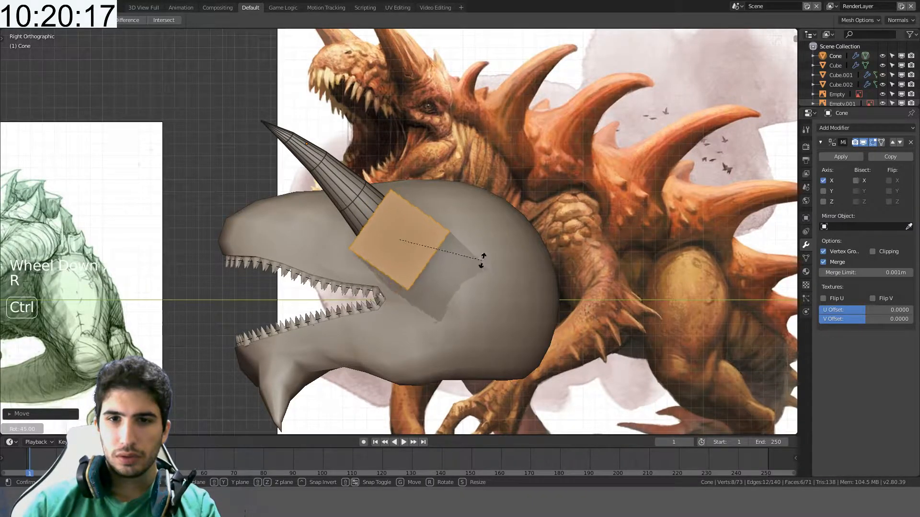
left_click(482, 260, "ctrl")
middle_click_drag(483, 261, 538, 308)
key("KP_3")
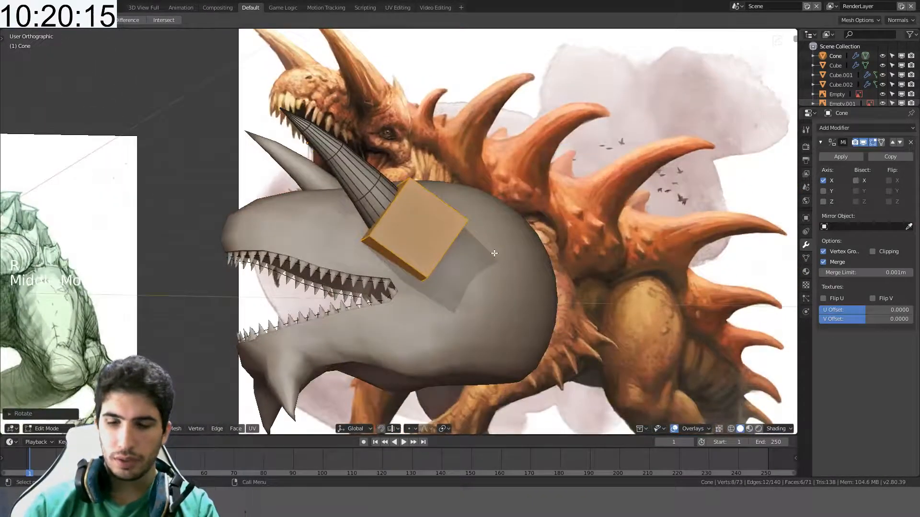
key("r")
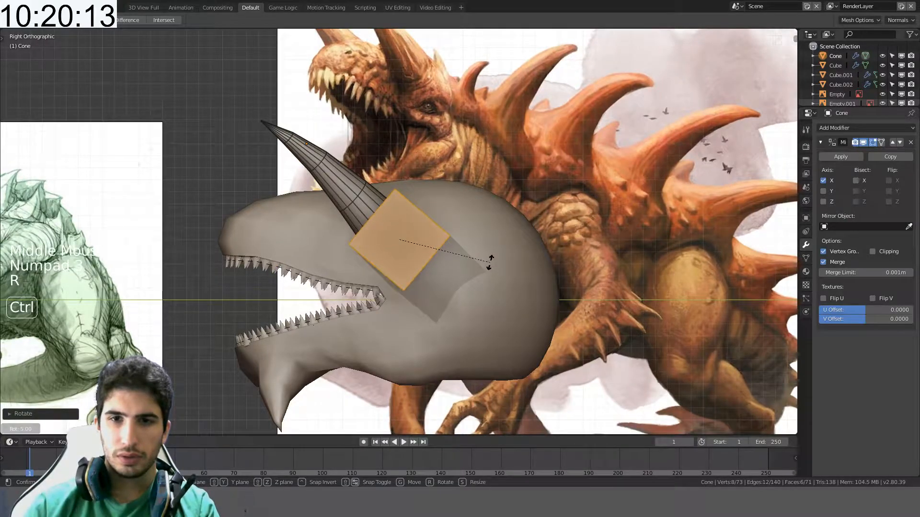
left_click(490, 262, "ctrl")
- Turn the cube in top view to follow the side of the head behind the horn and nudge its position
middle_click_drag(469, 262, 568, 359)
key("KP_7")
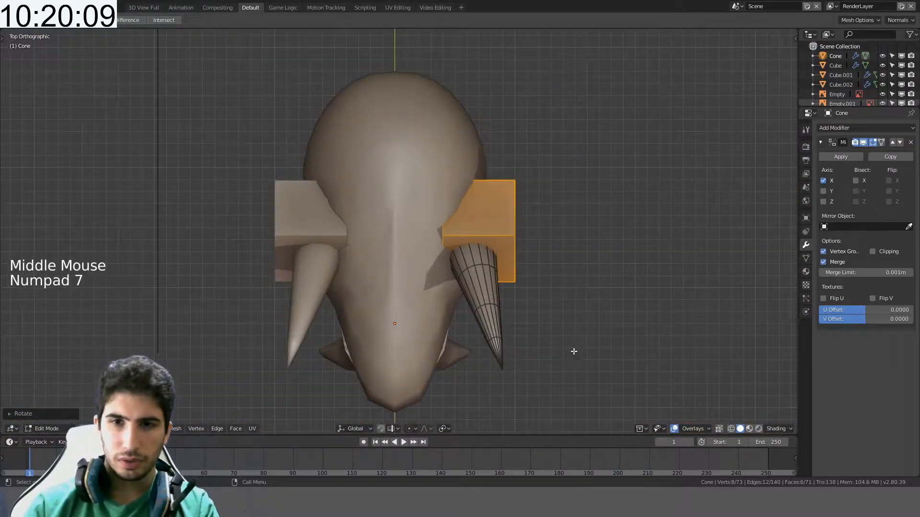
key("r")
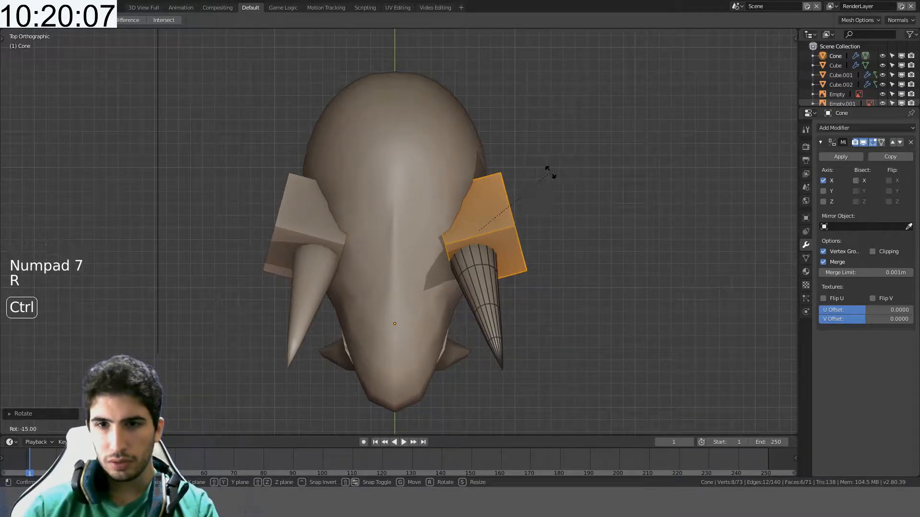
left_click(546, 172)
key("g")
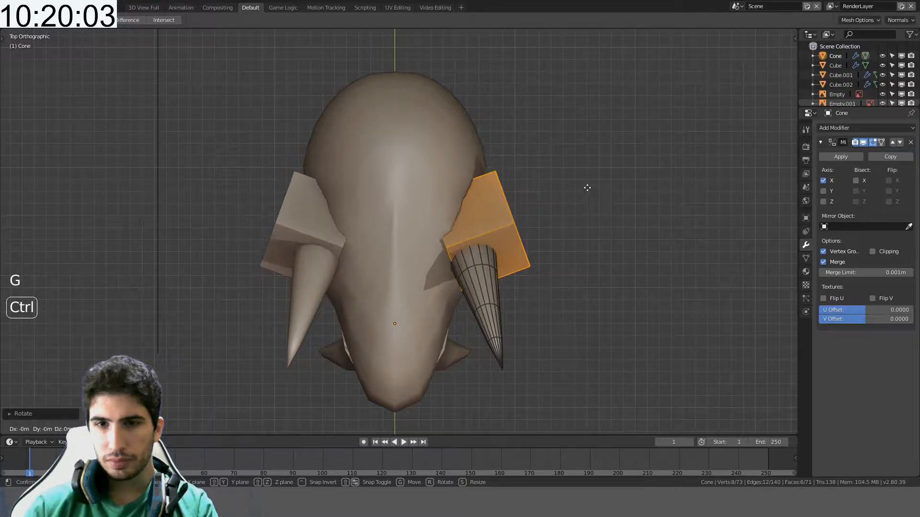
left_click(587, 186)
- Bevel the single vertex at the cube's upper outer corner next to the horn, using three segments
middle_click_drag(596, 232, 474, 169)
key("a")
left_click(83, 429)
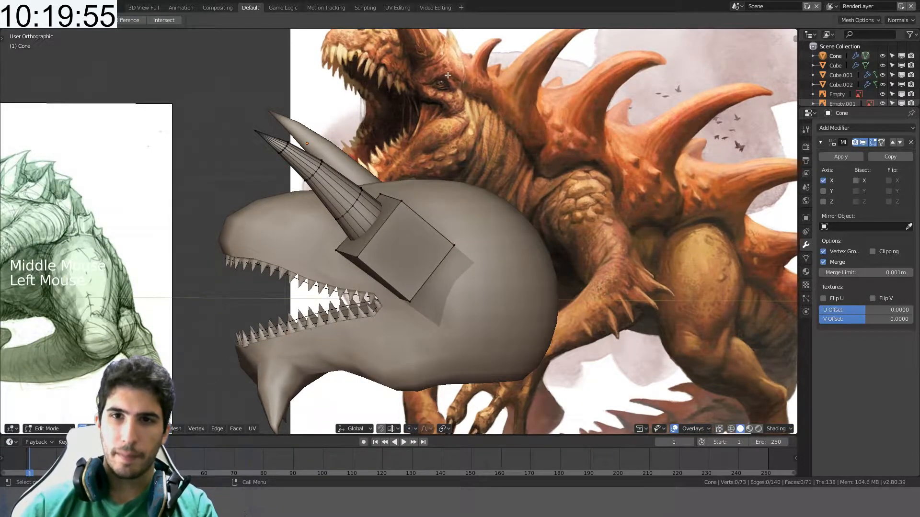
middle_click_drag(421, 228, 401, 196)
key("ctrl+b")
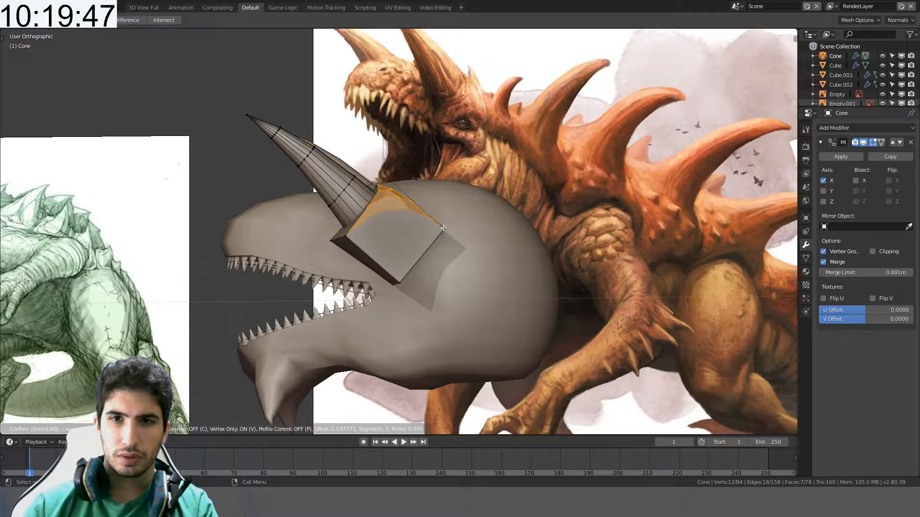
left_click(445, 231)
middle_click_drag(445, 230, 446, 259)
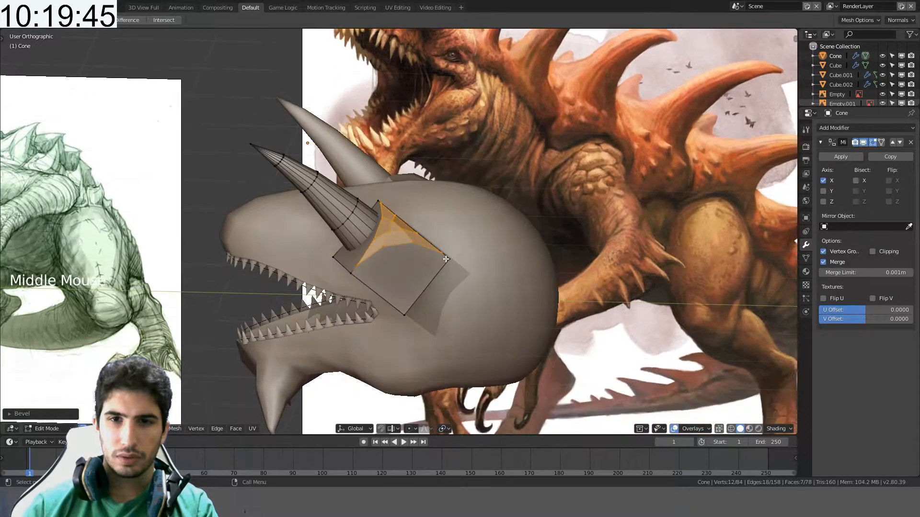
- Apply smooth shading to all faces of the horn and block mesh and leave edit mode
key("a")
key("a")
key("a")
key("ctrl+f")
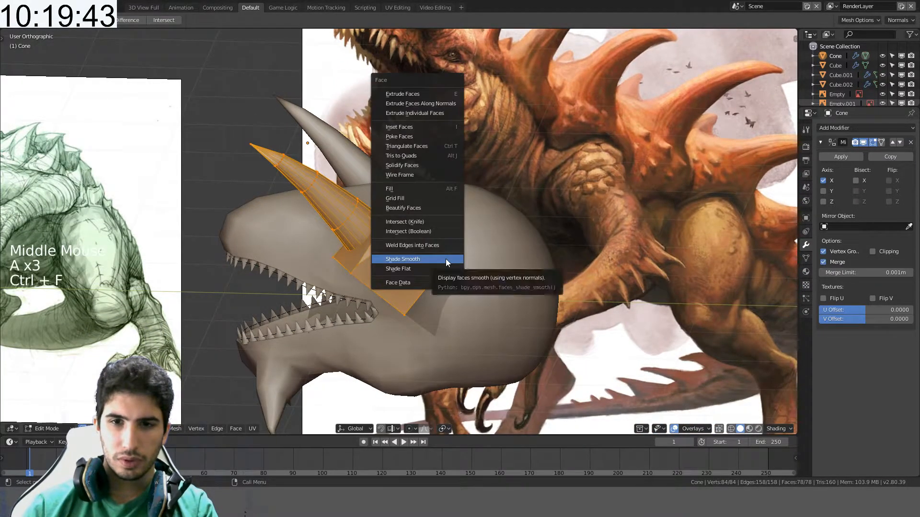
left_click(445, 258)
key("Tab")
middle_click_drag(446, 258, 425, 236)
scroll(425, 237, "up", 4)
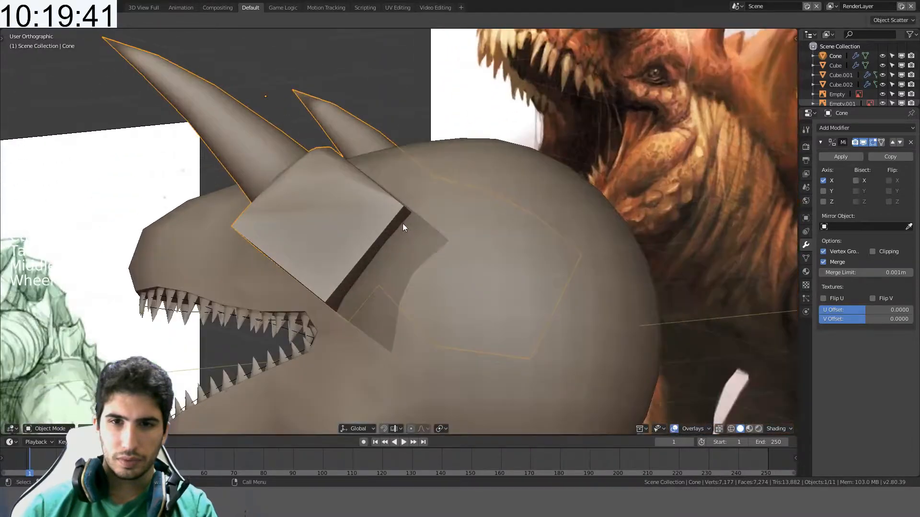
middle_click_drag(438, 278, 573, 315, "shift")
- Select the block's large outer face, enable proportional editing and try moving the face along Z in top view
key("Tab")
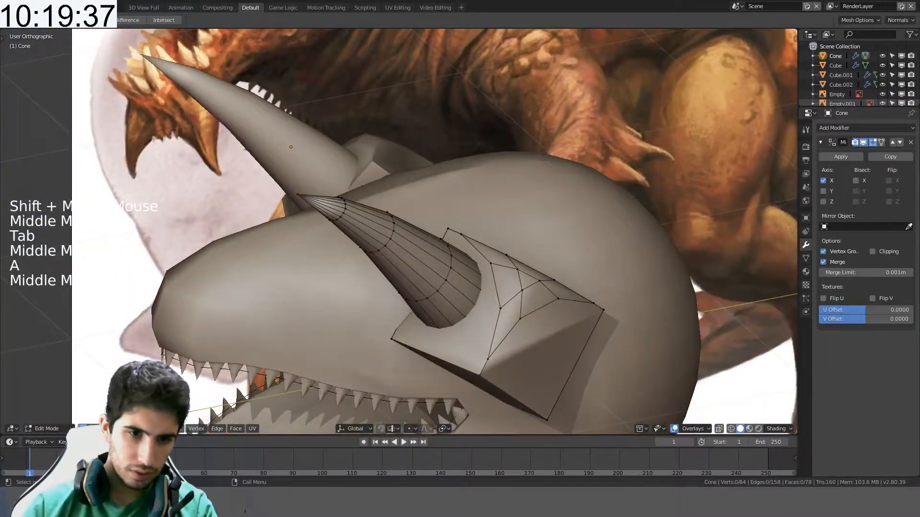
left_click(439, 394)
left_click(548, 368)
key("alt+o")
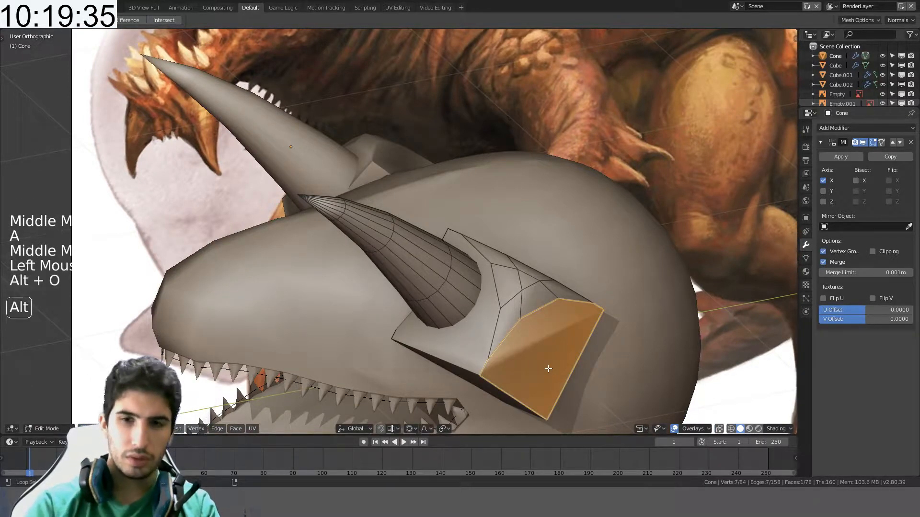
key("KP_7")
middle_click_drag(569, 281, 480, 361, "shift")
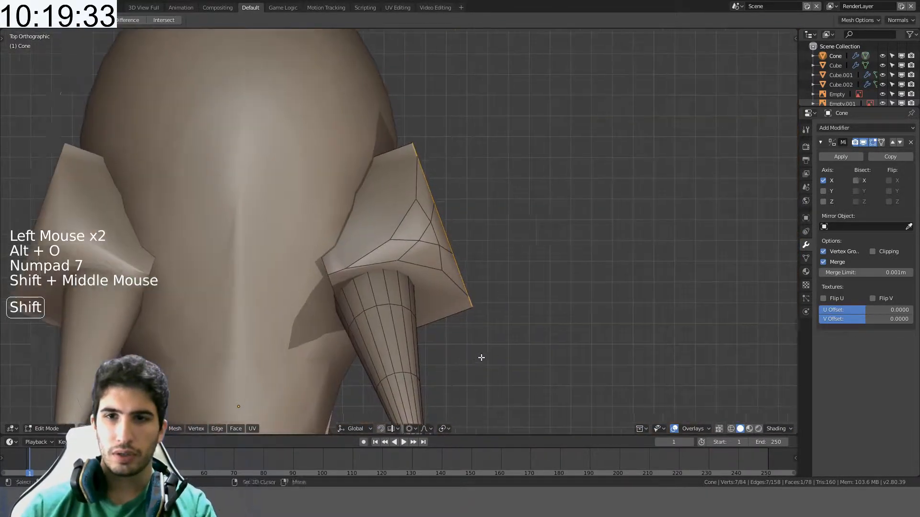
key("g")
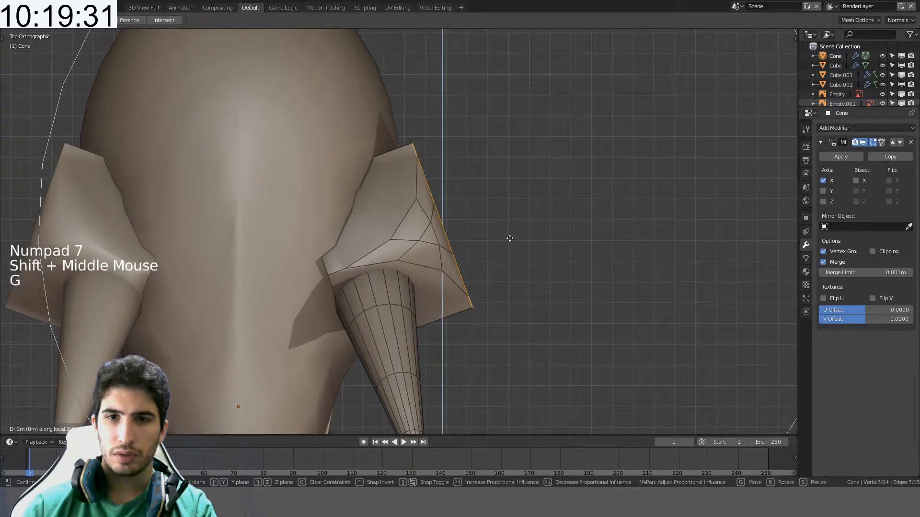
- Try the Local transform orientation for the face move and switch the orientation to Normal
left_click(352, 428)
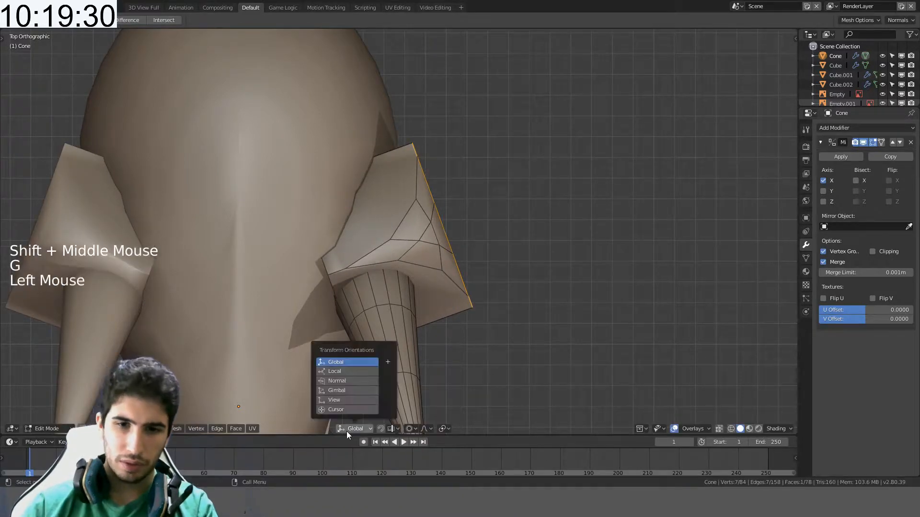
left_click(353, 374)
key("g")
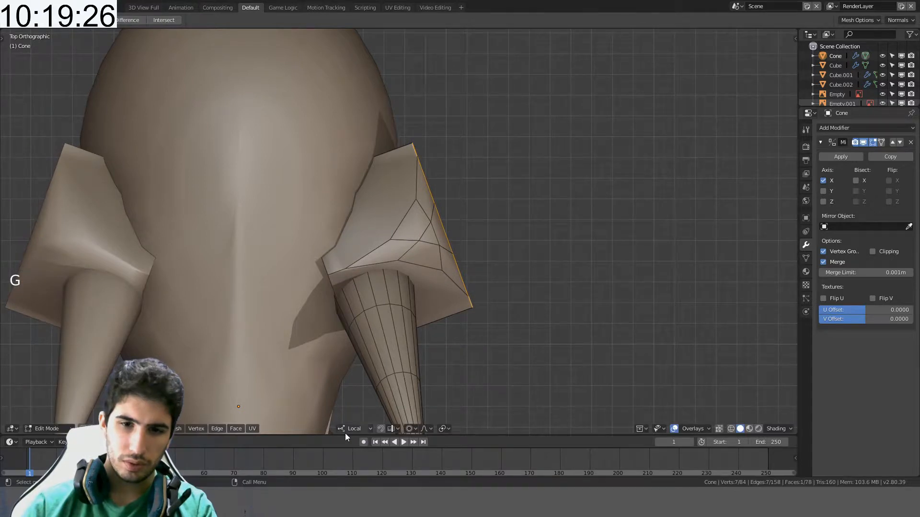
left_click(345, 431)
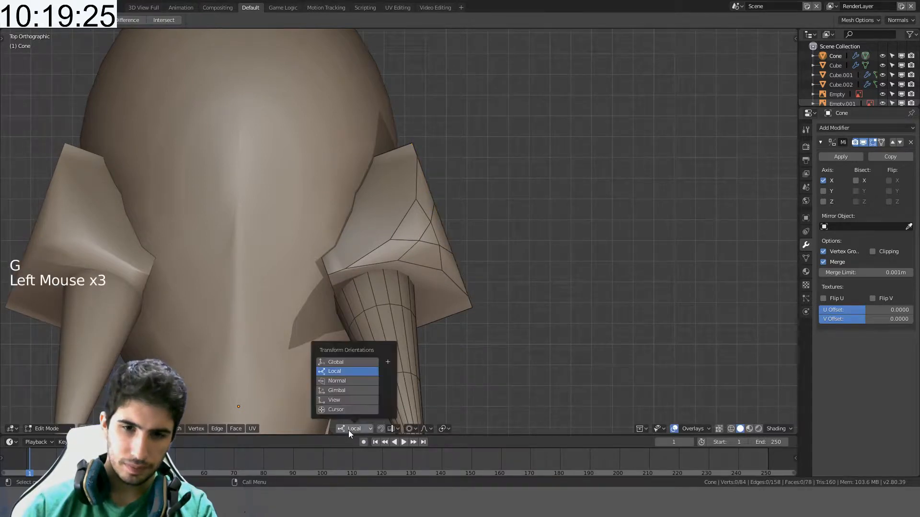
left_click(354, 382)
key("g")
key("z")
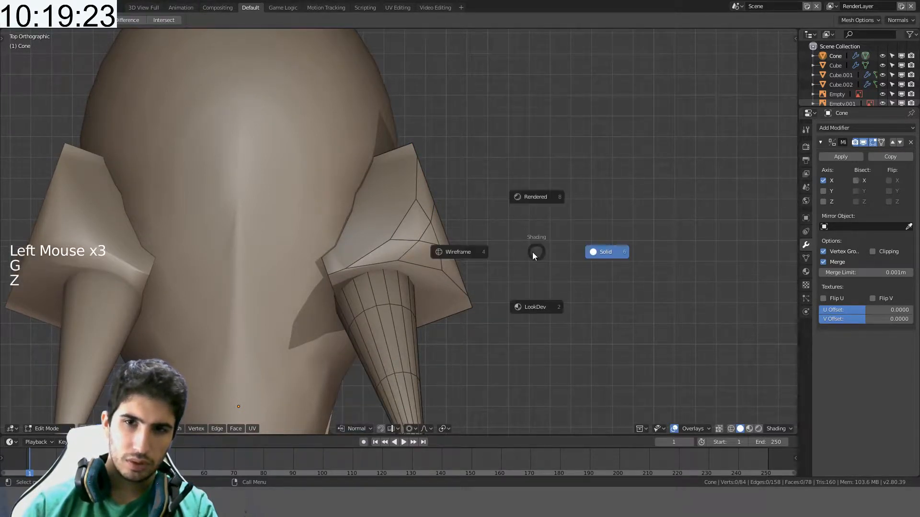
key("g")
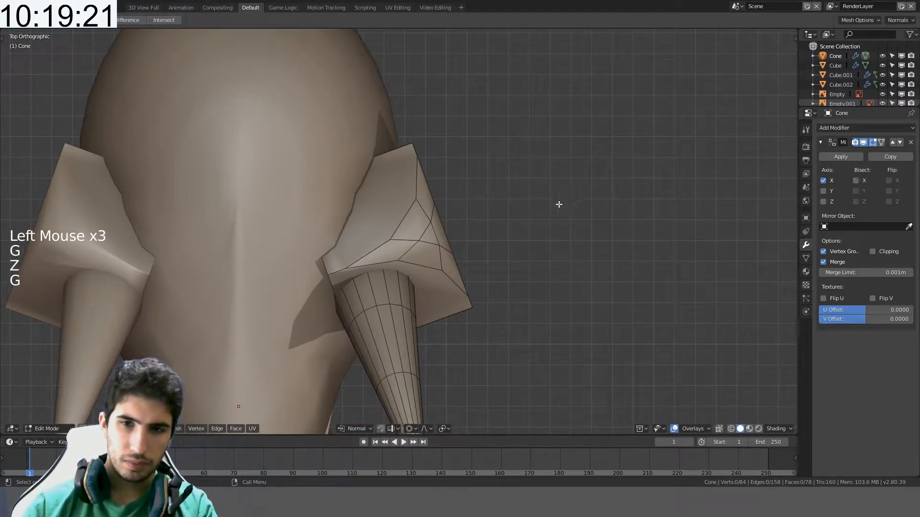
- Reselect the block's outer face and move it about 0.14 m inward along its normal with proportional size 0.51
middle_click_drag(558, 203, 497, 213)
double_click(450, 264)
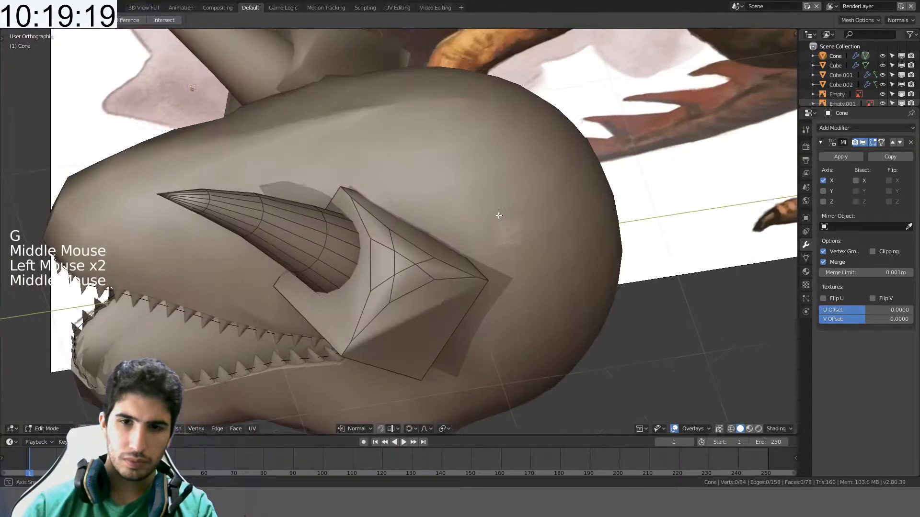
left_click(433, 310)
middle_click_drag(433, 310, 558, 316)
key("KP_7")
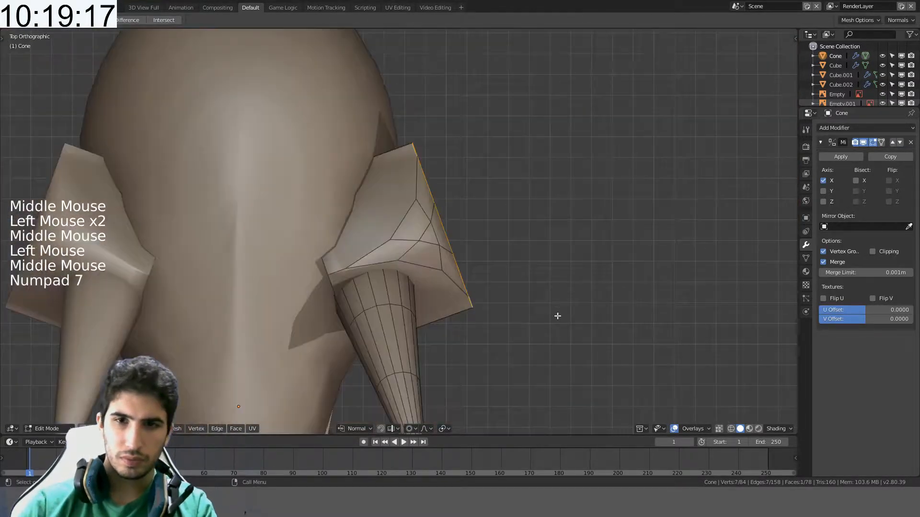
key("g")
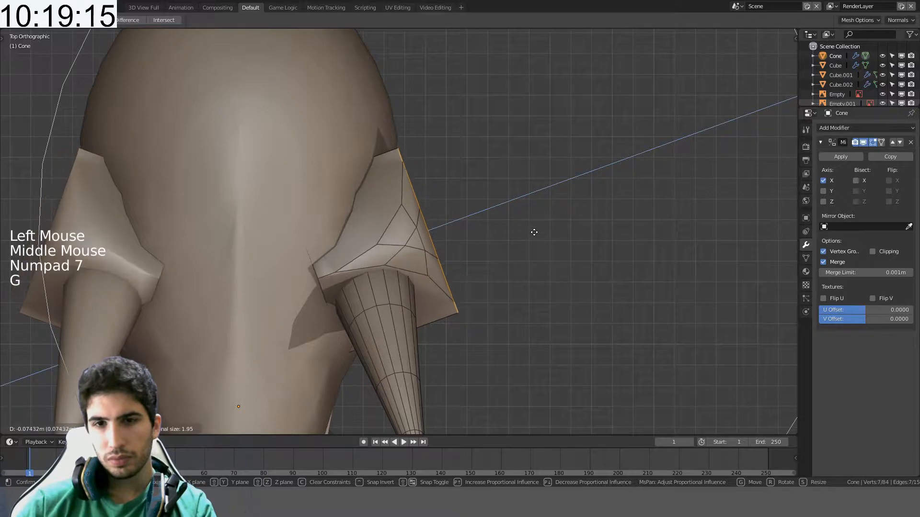
scroll(534, 232, "up", 14)
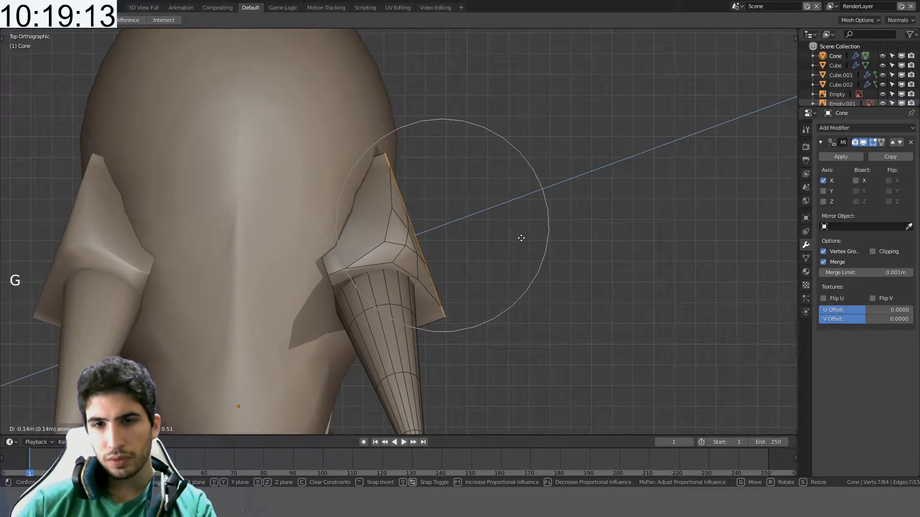
key("ctrl")
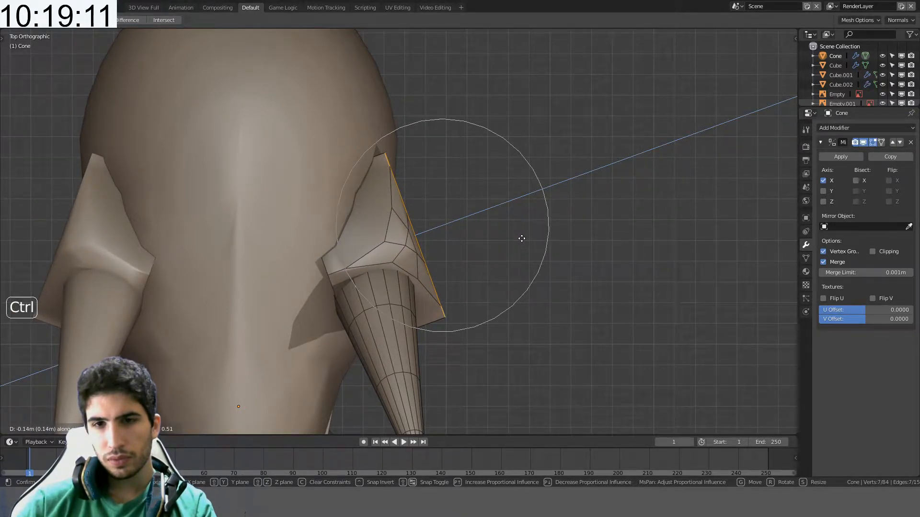
left_click(520, 238)
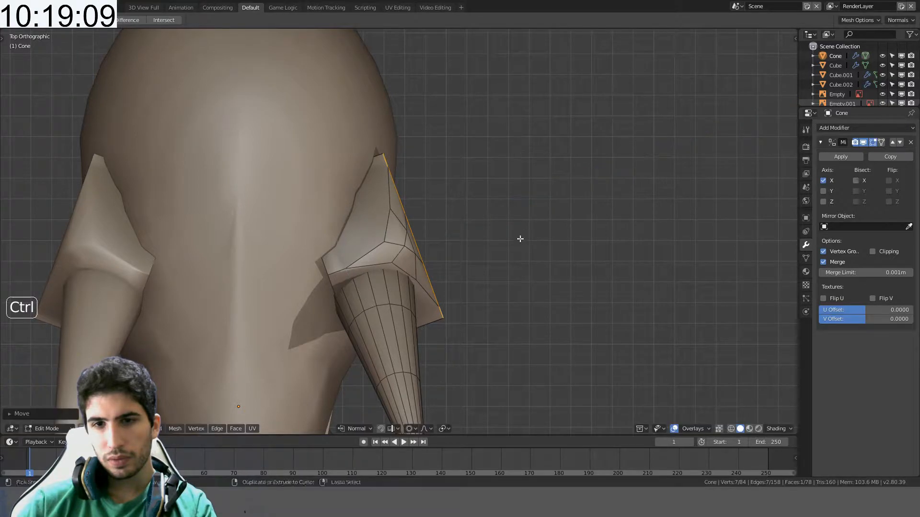
- Delete the vertex at the lowest outer corner of the block, near the mouth corner
middle_click_drag(520, 240, 424, 168)
middle_click_drag(407, 288, 388, 273, "shift")
left_click(188, 400)
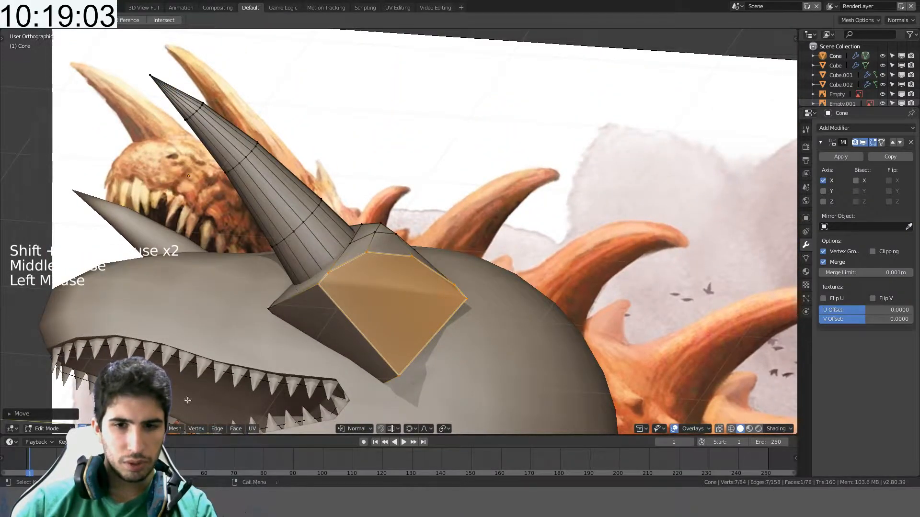
left_click(400, 373)
key("Delete")
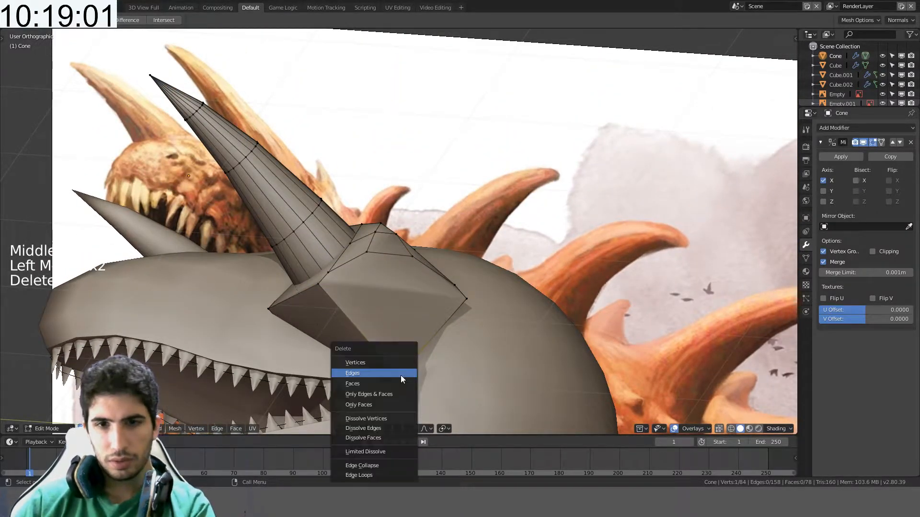
left_click(400, 360)
- Select the block's rear face on the side away from the horn and move it slightly inward along its normal
middle_click_drag(419, 335, 453, 401)
middle_click_drag(439, 269, 464, 331, "shift")
scroll(454, 298, "down", 3)
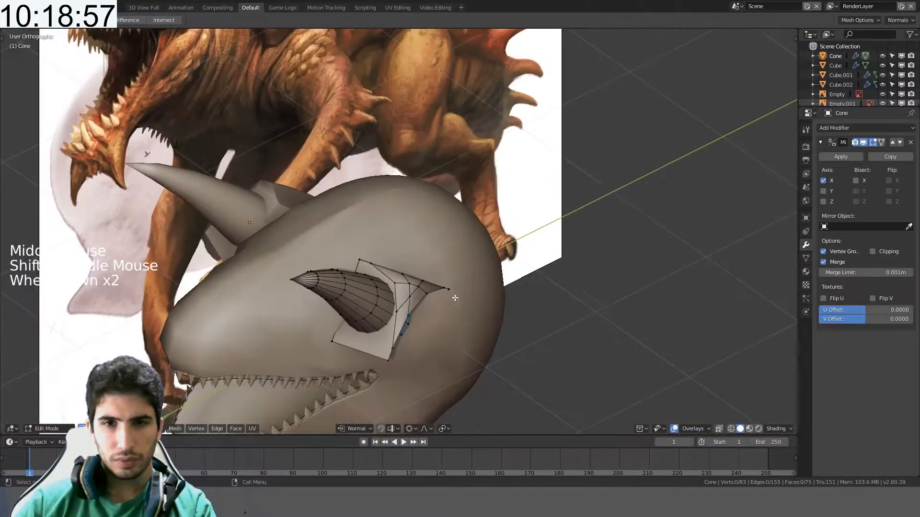
middle_click_drag(439, 263, 436, 277, "shift")
middle_click_drag(436, 277, 334, 296)
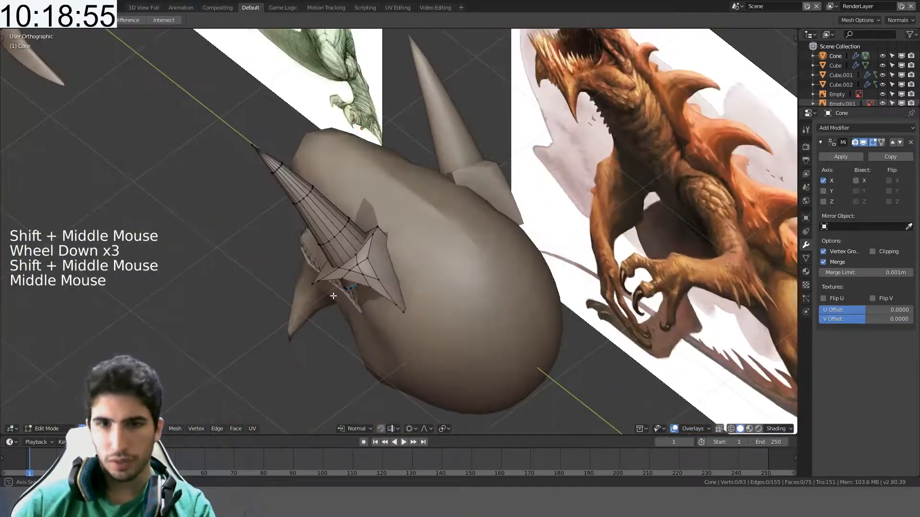
left_click(333, 293)
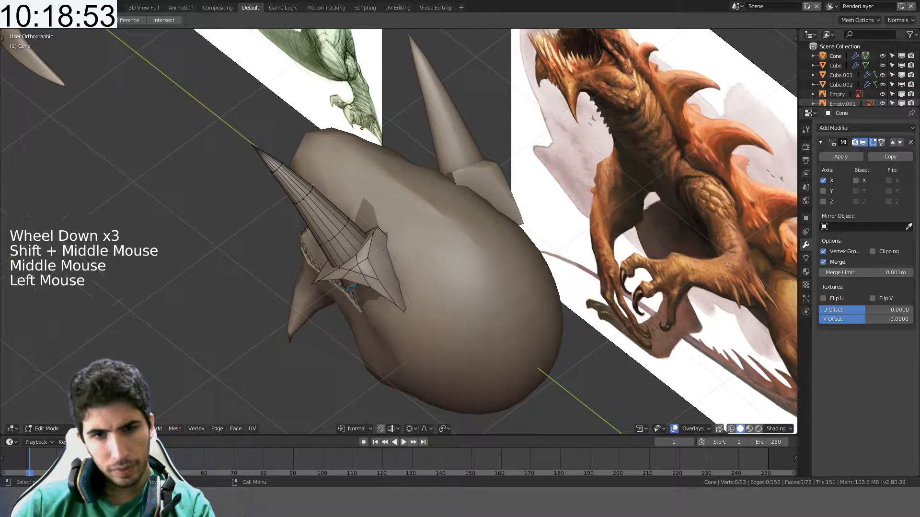
left_click(375, 281)
middle_click_drag(374, 280, 508, 228)
scroll(508, 229, "up", 3)
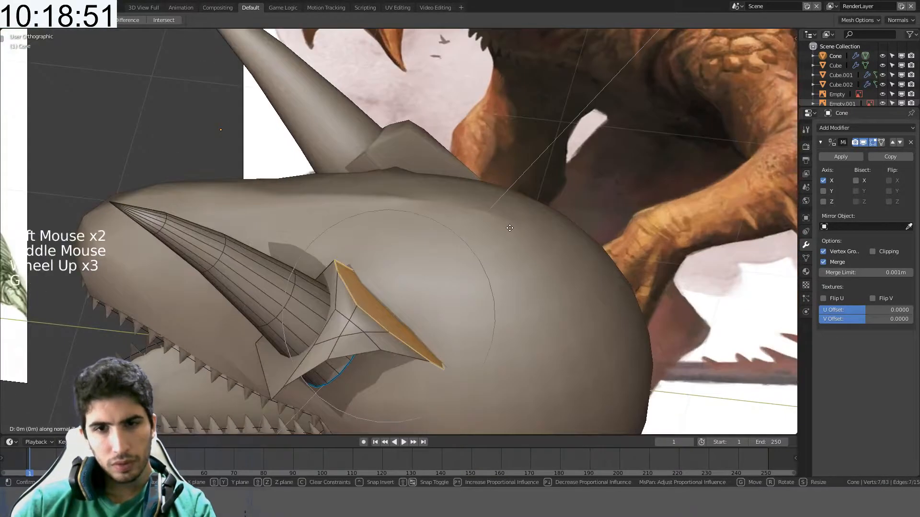
key("g")
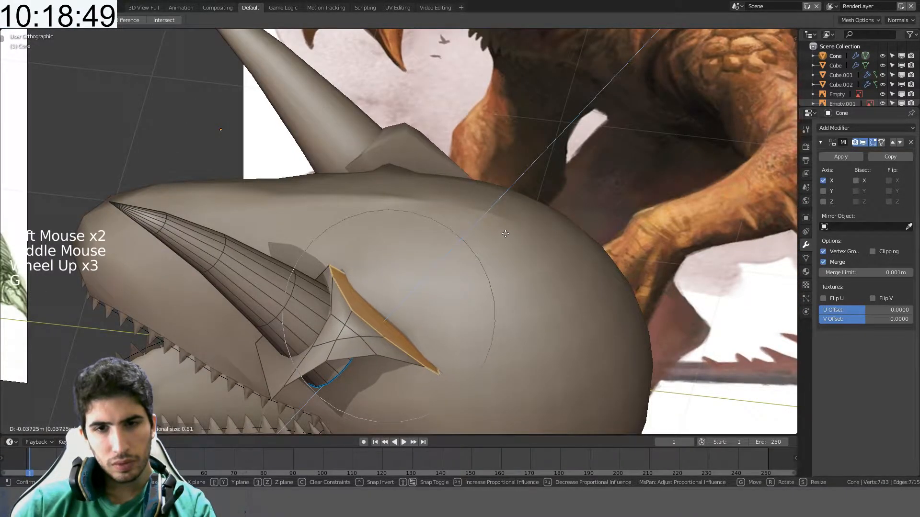
left_click(507, 233)
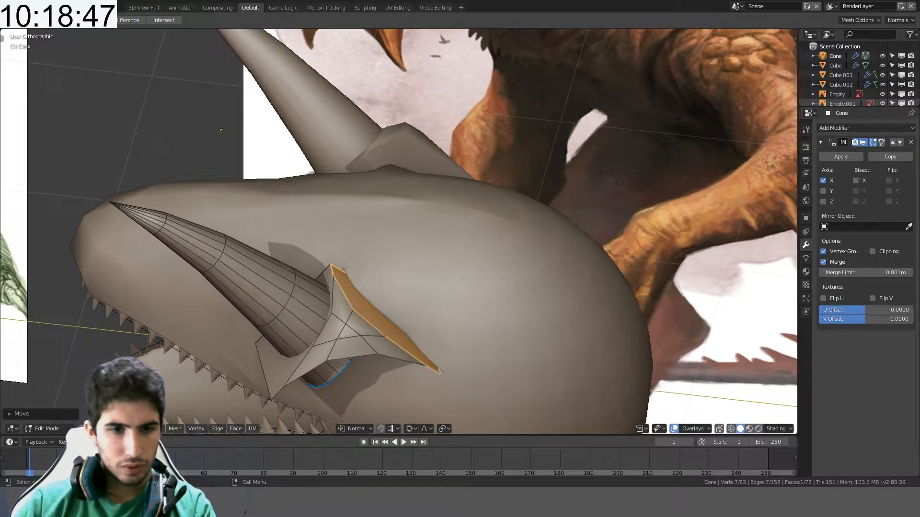
- Move the two vertices at the brow piece's upper corner down about 0.04 m along Z with proportional size 0.51
double_click(337, 277)
left_click(342, 279, "shift")
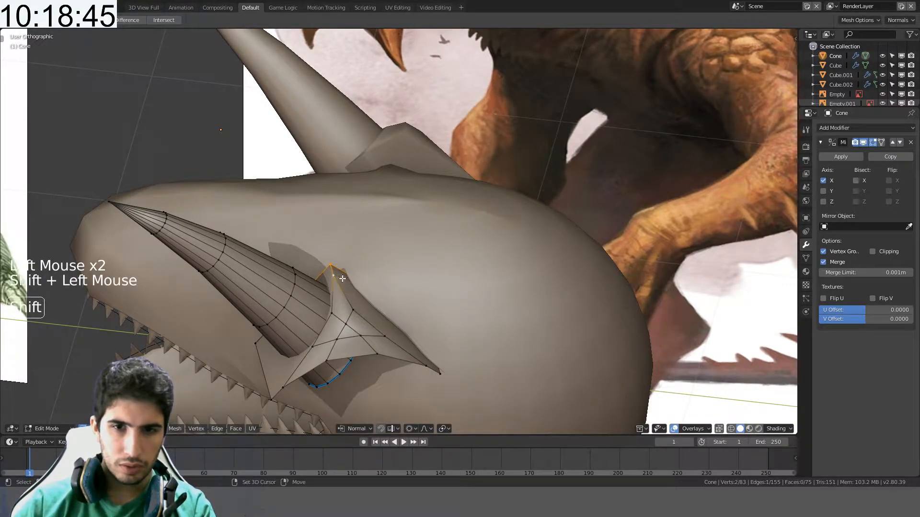
key("g")
key("g")
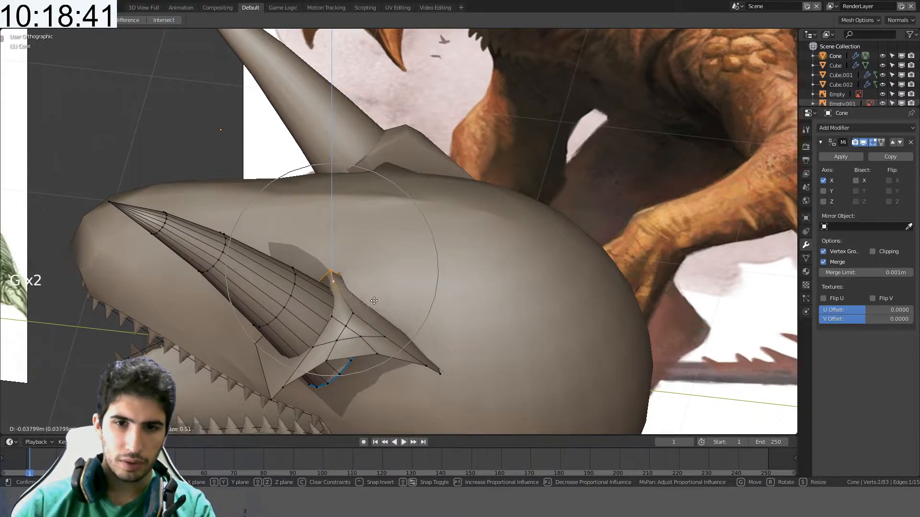
middle_click_drag(390, 294, 325, 319)
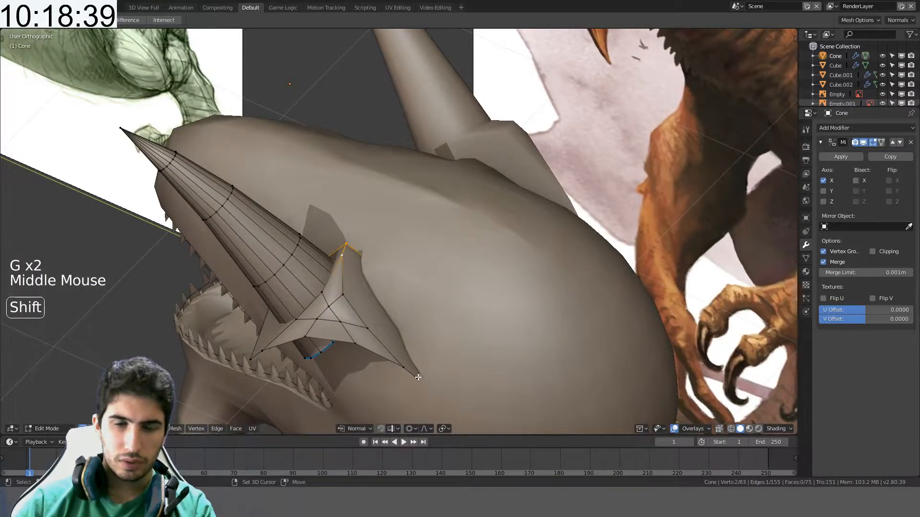
middle_click_drag(418, 377, 464, 298)
key("Tab")
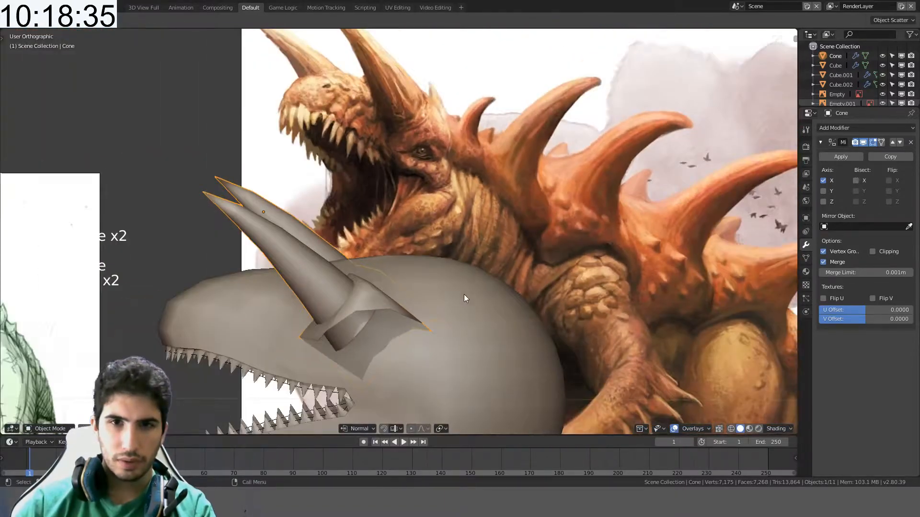
scroll(344, 325, "down", 2)
middle_click_drag(344, 324, 367, 349)
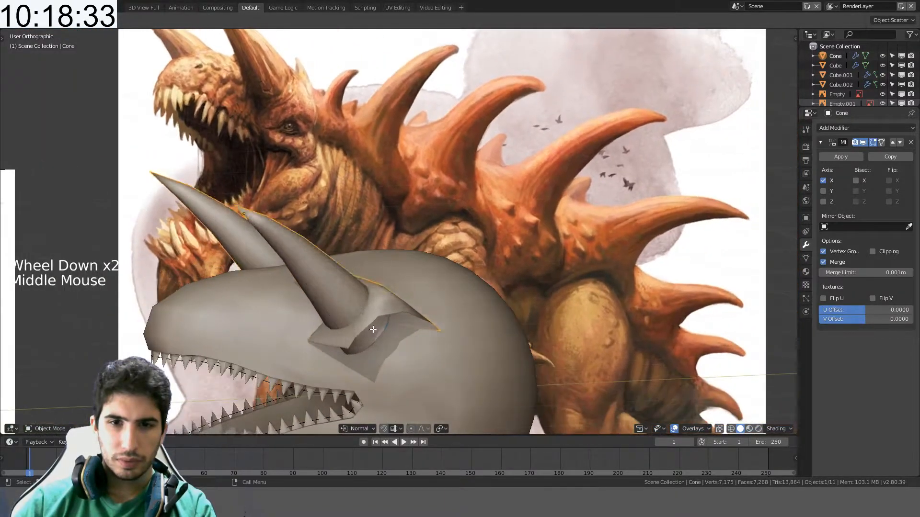
- Turn off proportional editing and dissolve a surplus vertex on the brow piece at the horn's base
key("Tab")
key("alt+o")
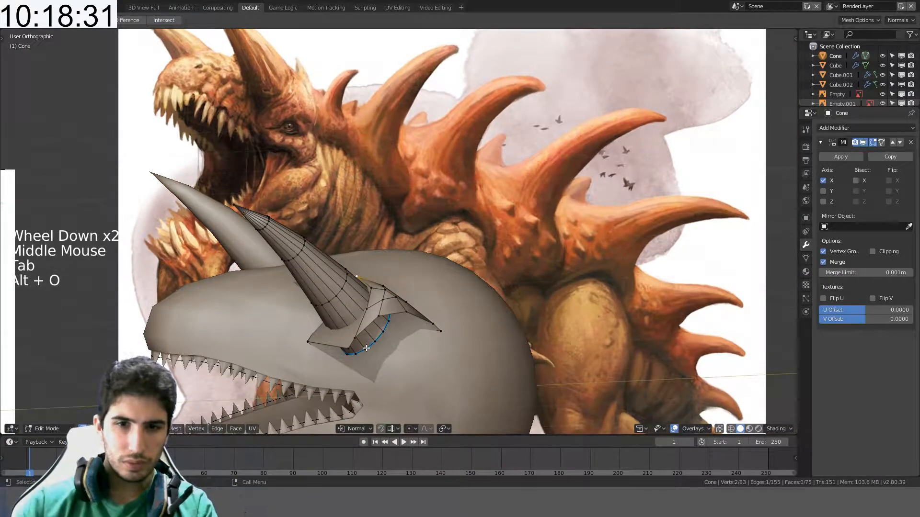
key("a")
scroll(381, 313, "up", 3)
middle_click_drag(367, 348, 512, 362, "shift")
left_click(381, 312)
scroll(386, 307, "down", 1)
key("g")
right_click(493, 364)
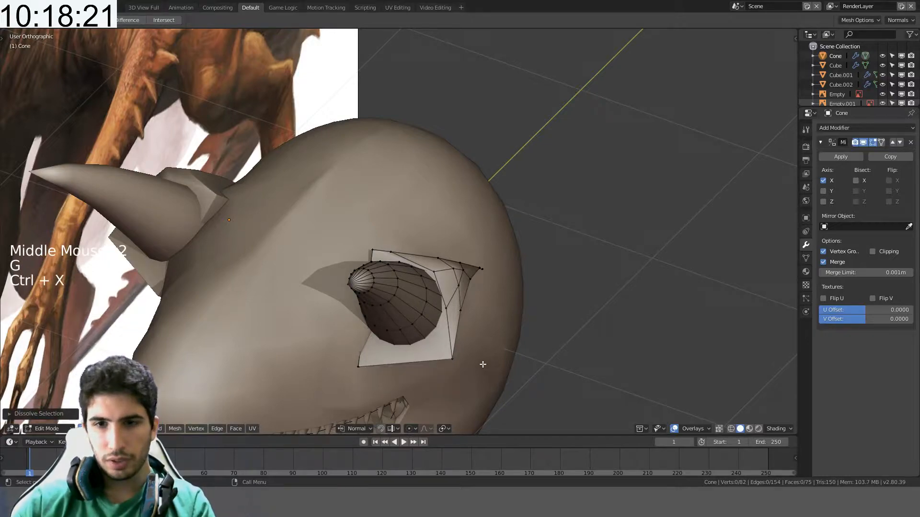
- Shift the brow piece's outer lower corner vertex inward along X and dissolve another surplus vertex on the piece
key("g")
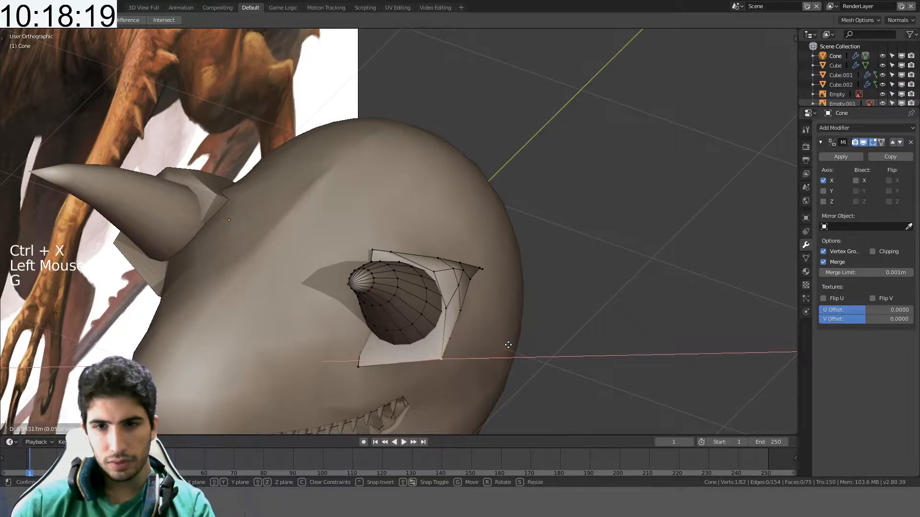
left_click(493, 347)
middle_click_drag(494, 347, 552, 295)
scroll(552, 296, "down", 3)
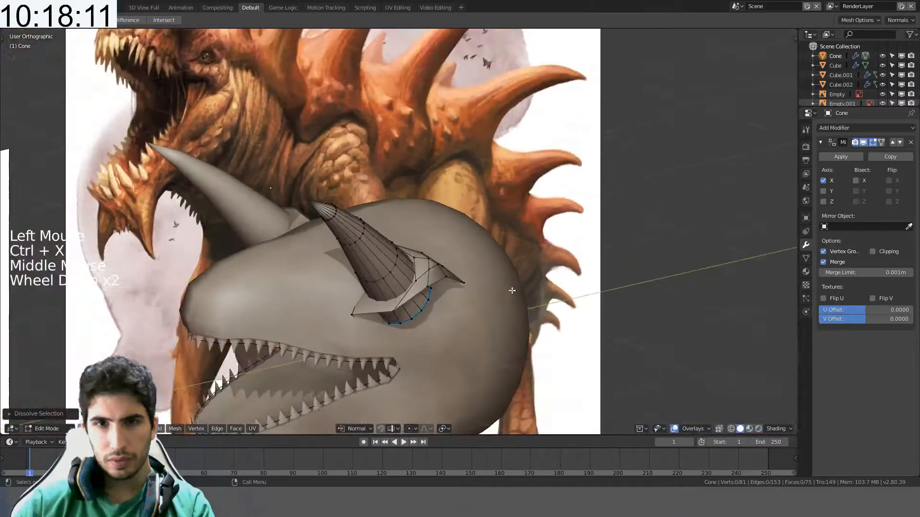
scroll(476, 276, "up", 5)
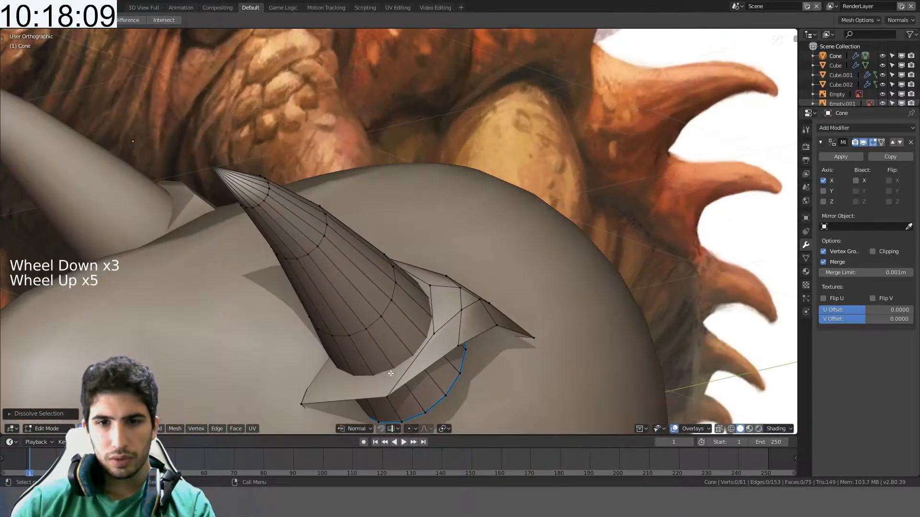
middle_click_drag(476, 276, 352, 277, "shift")
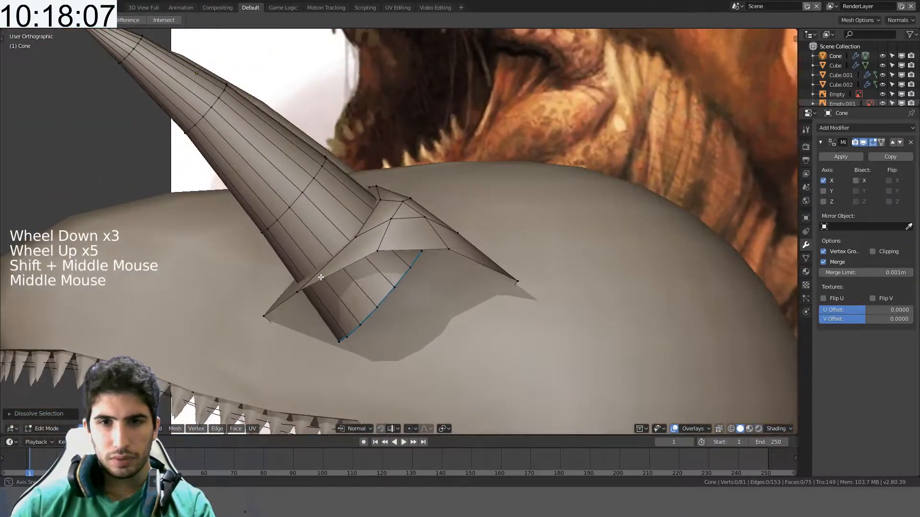
scroll(351, 277, "down", 2)
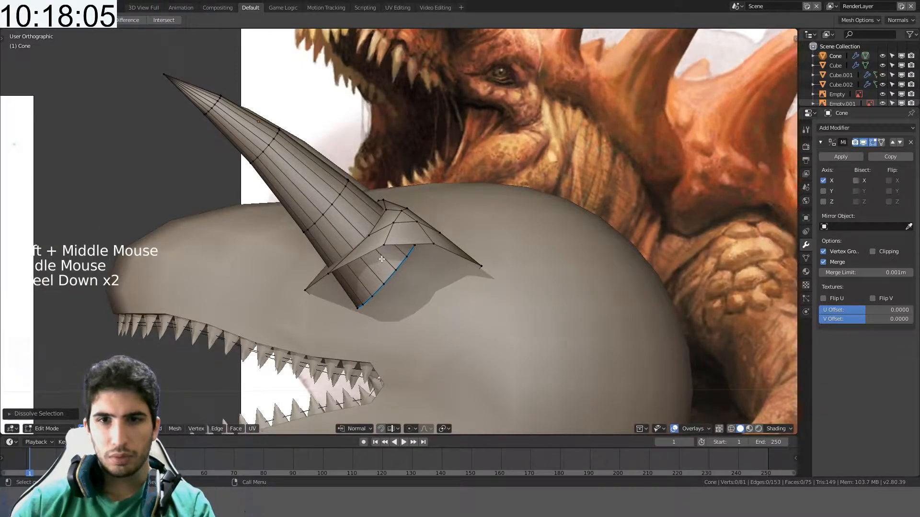
key("Tab")
key("Tab")
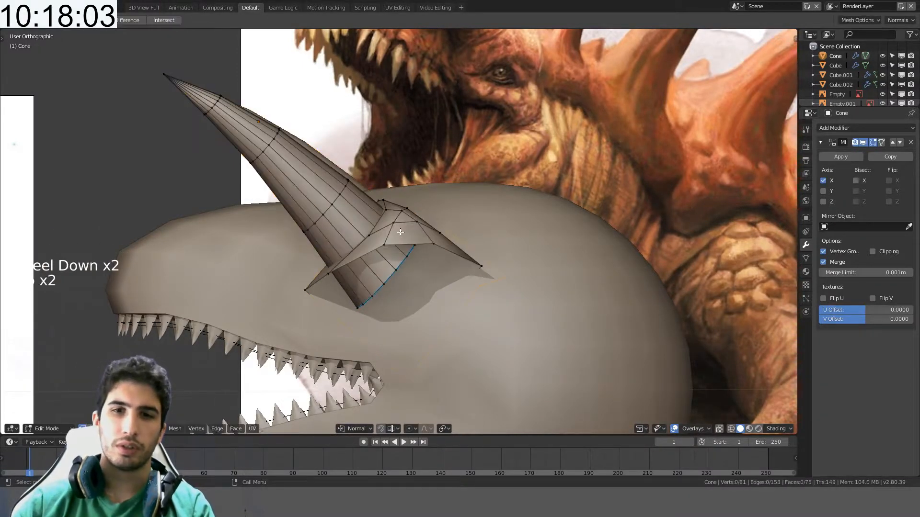
- Select the whole linked brow piece and move it back and down in right side view, about 0.12 m along Y
key("a")
key("a")
key("l")
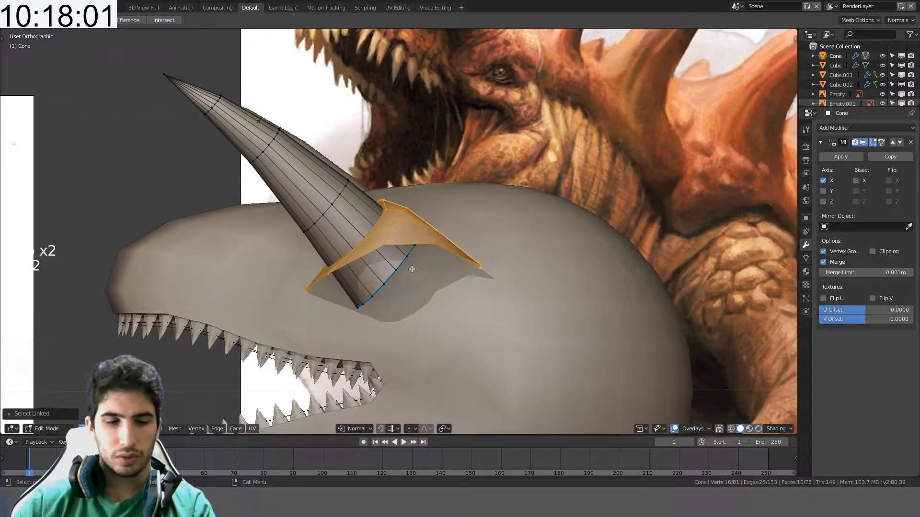
key("g")
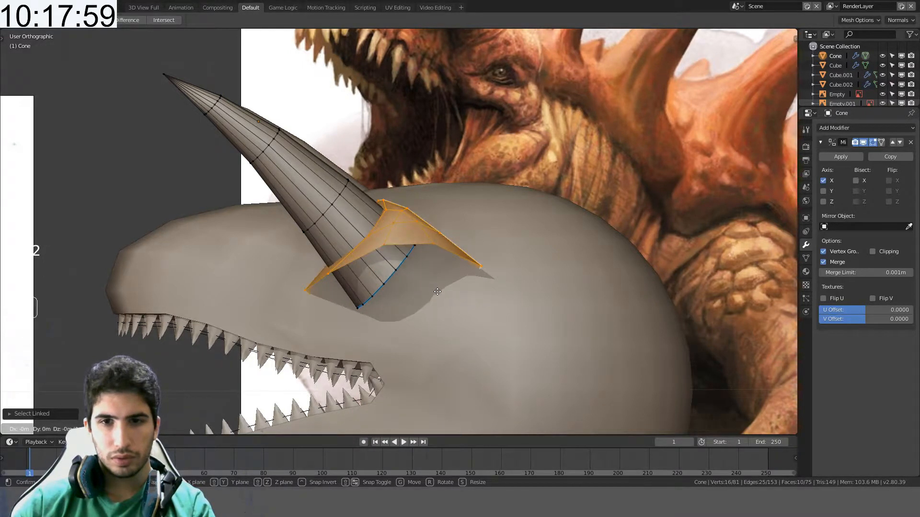
right_click(440, 294)
key("KP_3")
key("g")
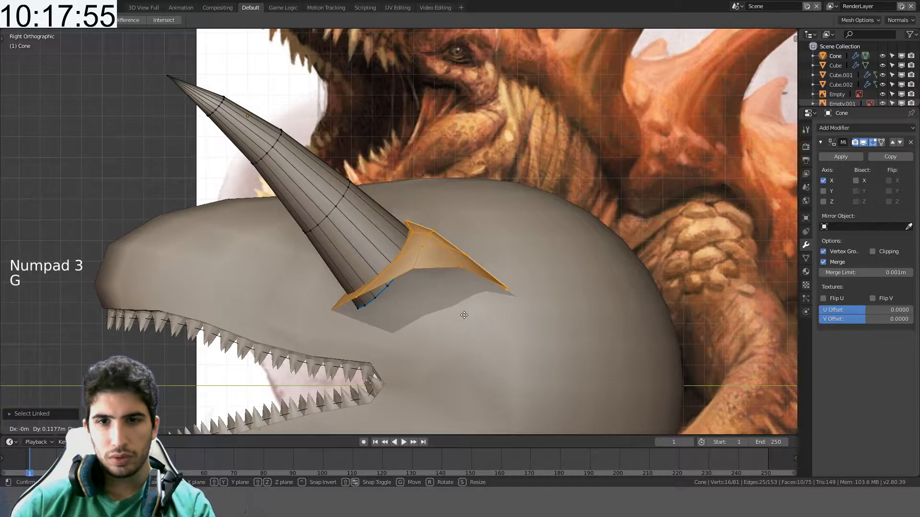
left_click(463, 315)
- Switch to wireframe shading and delete the stray lowest vertex of the brow piece beneath the horn's base
middle_click_drag(463, 315, 287, 364)
scroll(431, 335, "up", 3)
key("z")
left_click(293, 378)
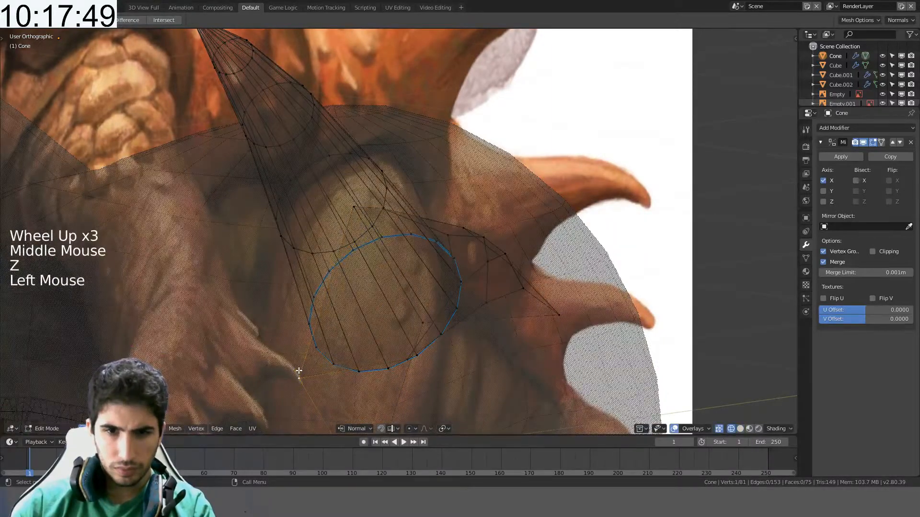
key("g")
middle_click_drag(318, 372, 371, 334, "shift")
left_click(371, 343)
key("Delete")
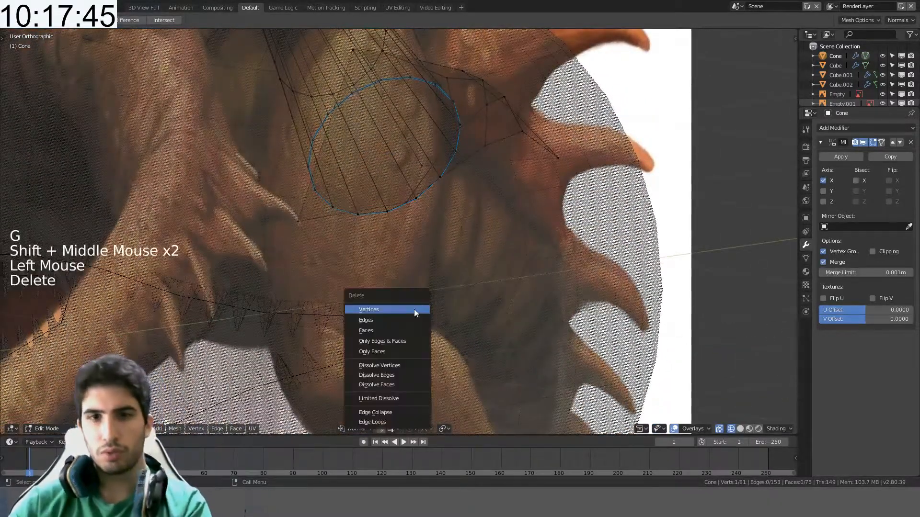
left_click(413, 309)
middle_click_drag(411, 308, 298, 268, "shift")
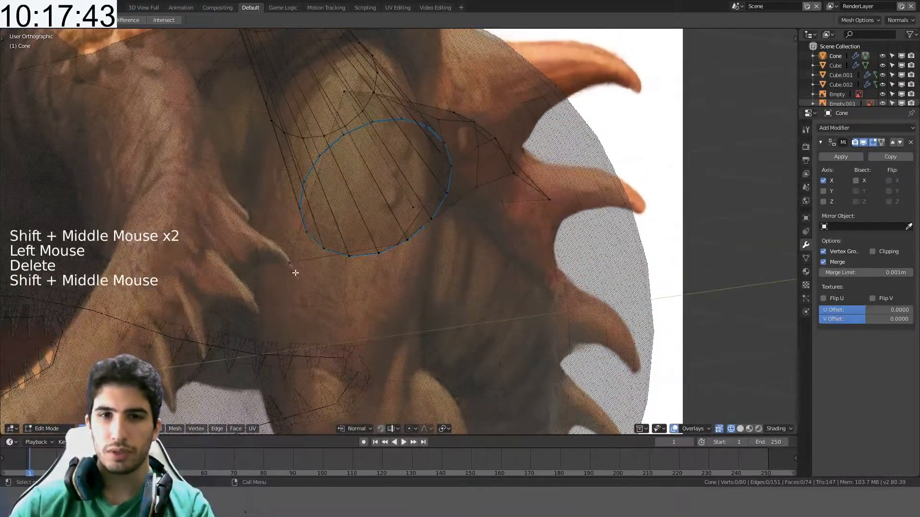
- Slide the brow piece's front lower vertex along its edge toward the horn's base and return to solid shading
left_click(307, 257)
key("g")
key("g")
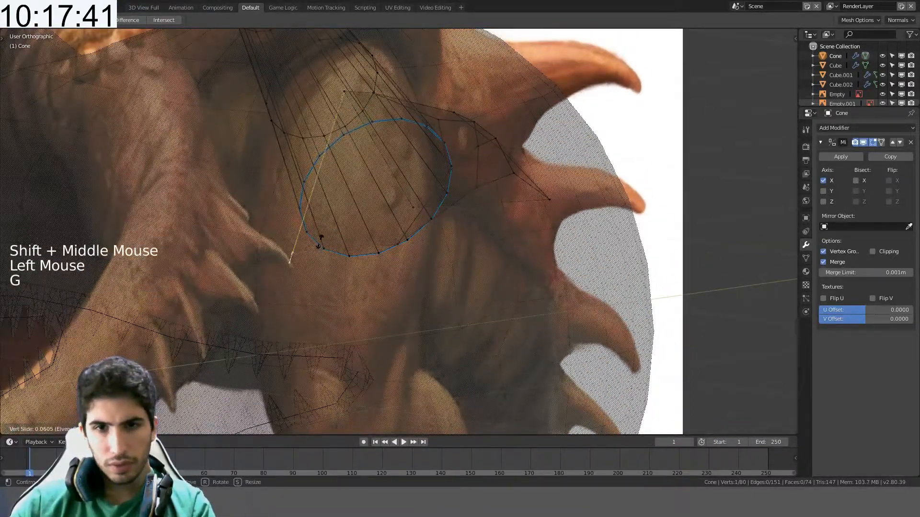
key("z")
middle_click_drag(427, 232, 416, 258)
key("g")
key("g")
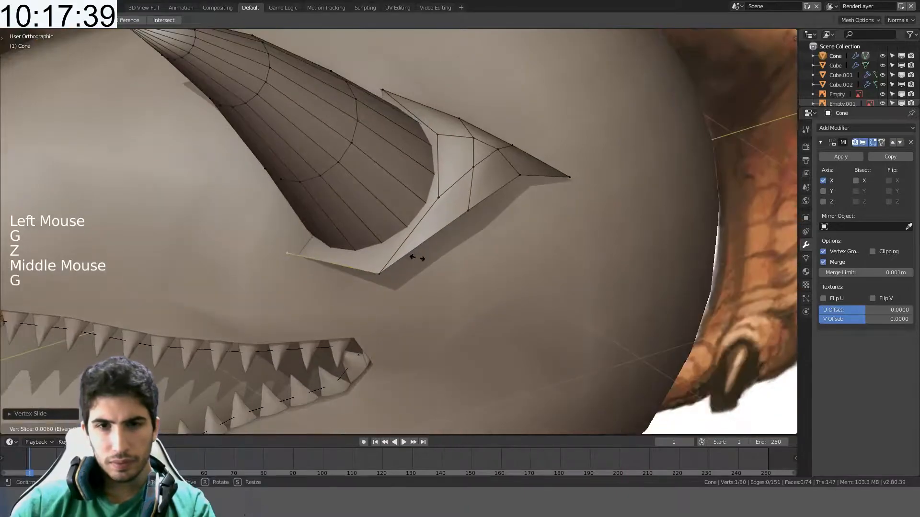
left_click(418, 245)
- Move the vertex at the brow piece's lower outer corner slightly toward the horn and check the shape in Object Mode
key("g")
key("g")
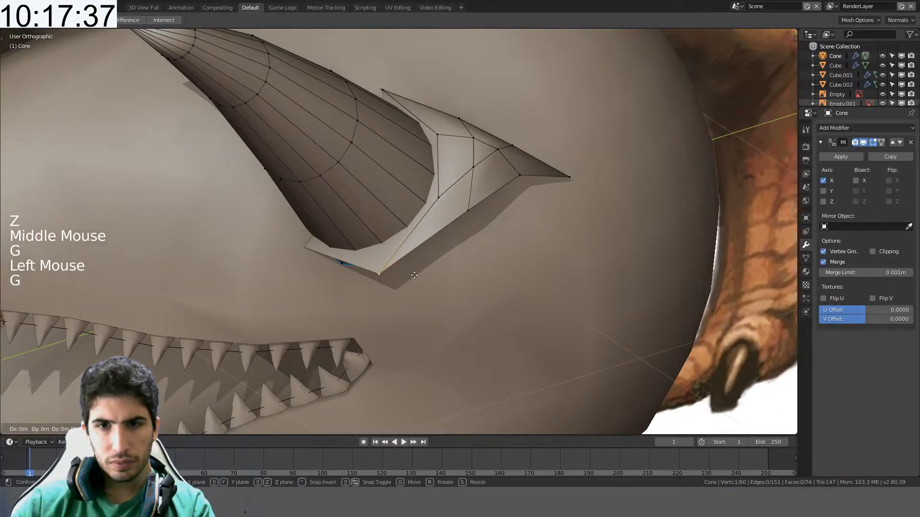
left_click(404, 275)
middle_click_drag(404, 274, 426, 302)
key("Tab")
middle_click_drag(427, 301, 364, 295)
scroll(466, 302, "down", 3)
key("Tab")
scroll(395, 318, "up", 4)
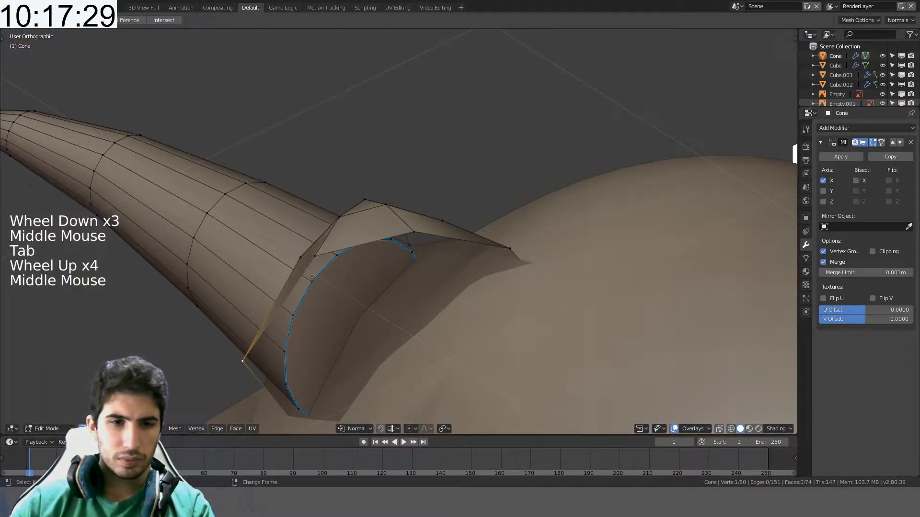
- Select the small triangular face at the top of the brow piece, just behind the horn
left_click(244, 363)
left_click(354, 219)
middle_click_drag(354, 218, 329, 363)
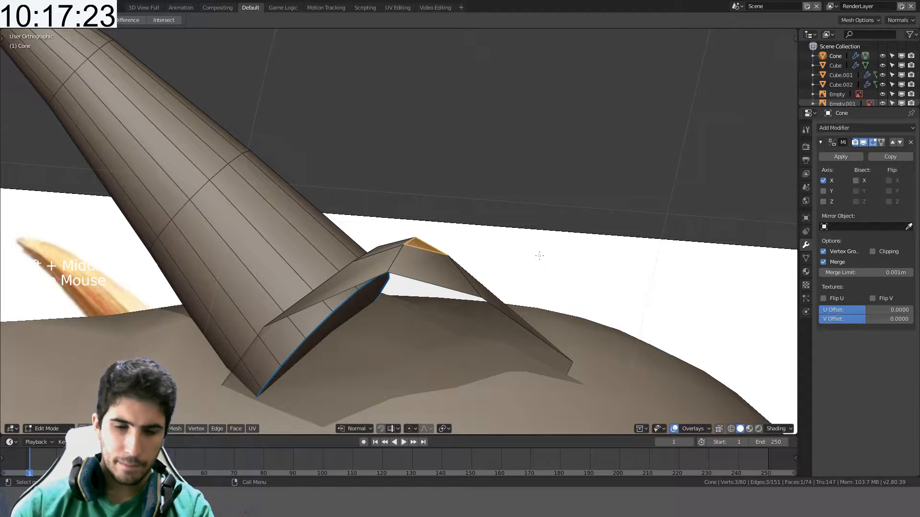
key("g")
key("z")
scroll(538, 256, "up", 6)
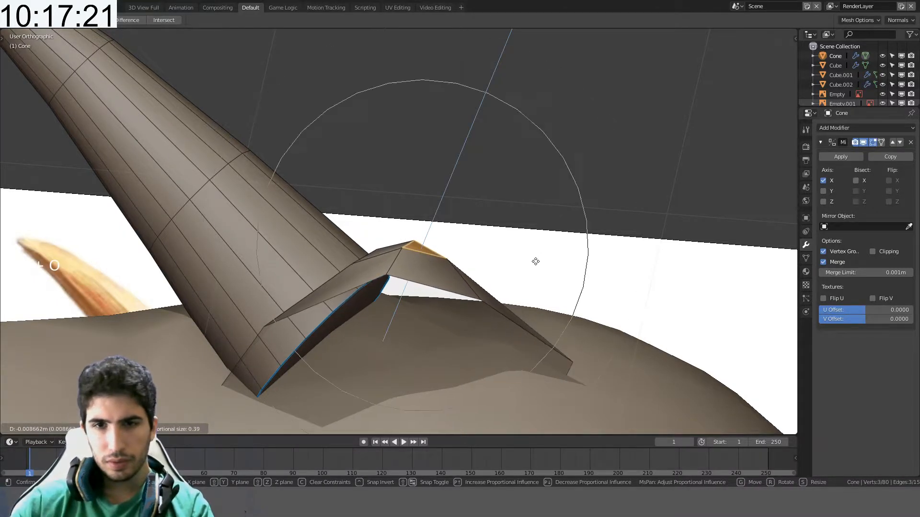
right_click(533, 281)
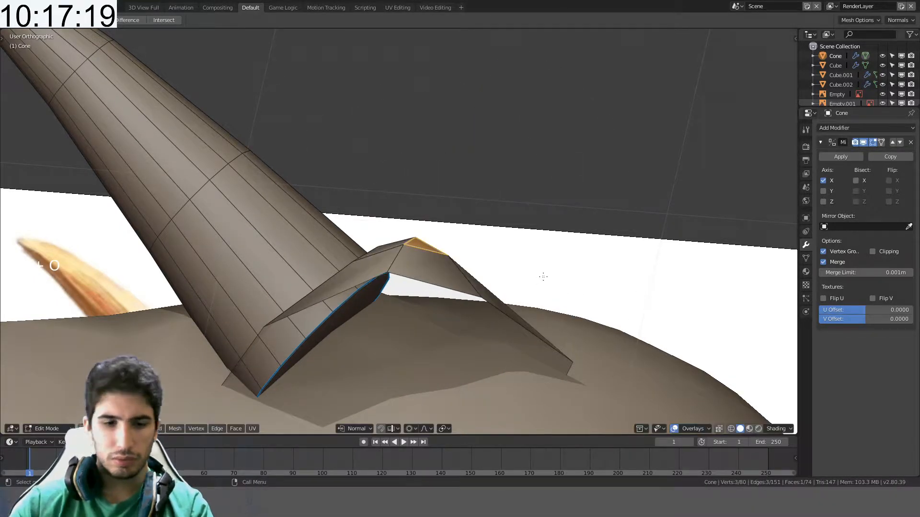
key("g")
key("z")
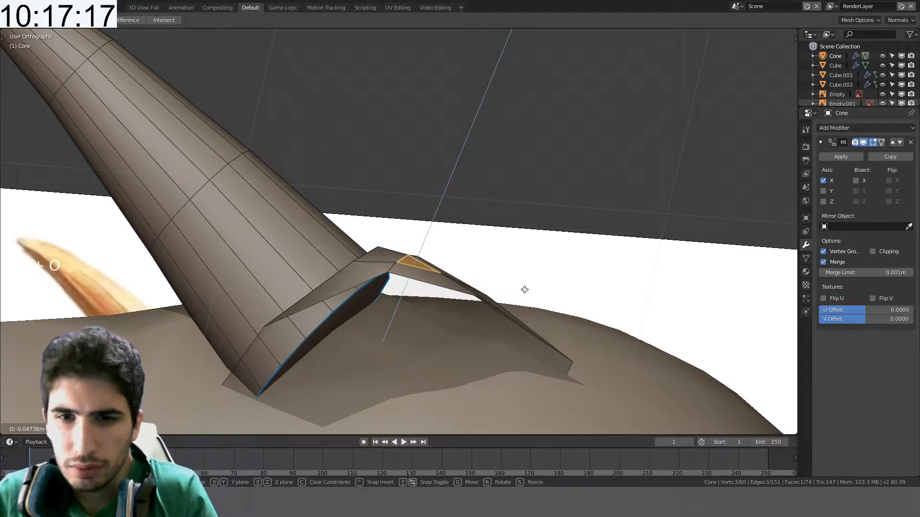
right_click(529, 283)
middle_click_drag(530, 283, 526, 294)
key("g")
key("z")
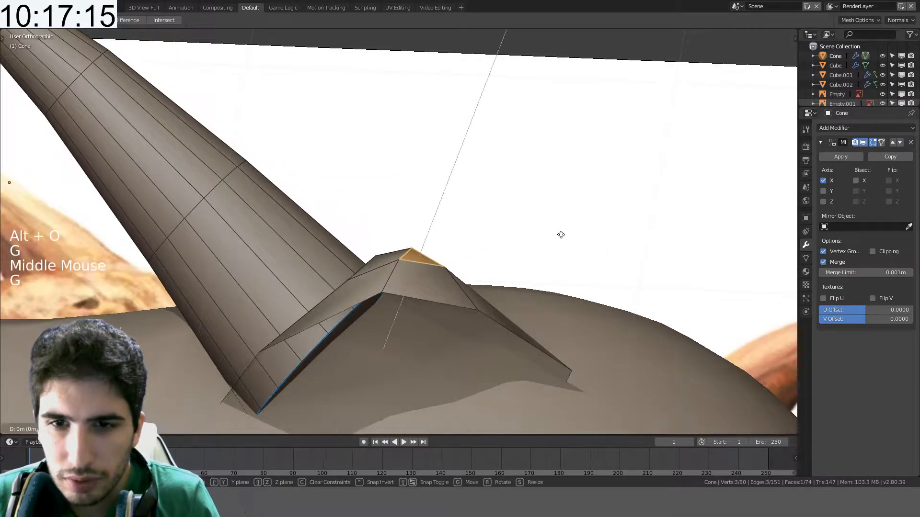
right_click(559, 242)
- Lower the brow piece's small top triangular face slightly along Z without proportional editing and check the shape in Object Mode
middle_click_drag(559, 243, 556, 251)
key("g")
key("z")
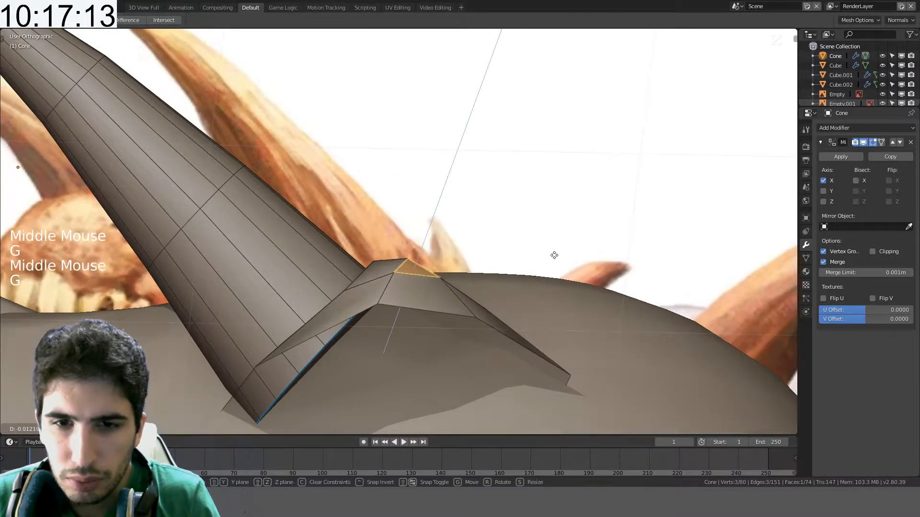
left_click(550, 262)
mouse_move(512, 281)
middle_mouse_down()
mouse_move(458, 308)
mouse_move(392, 362)
mouse_move(433, 340)
mouse_move(493, 345)
mouse_move(525, 286)
middle_mouse_up()
key("Tab")
key("Tab")
middle_click_drag(520, 286, 453, 335)
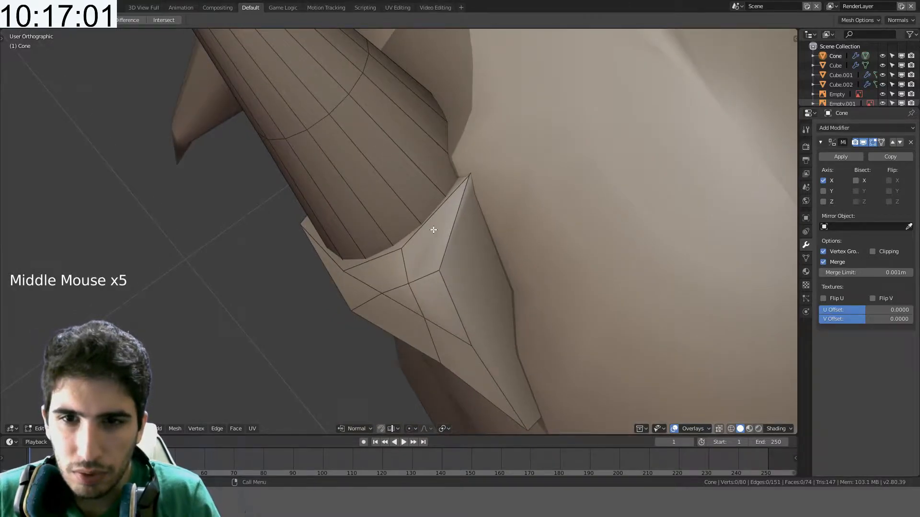
- In vertex select mode, connect the brow's two inner rim vertices beside the horn to the nearest lower-edge and upper-edge vertices
left_click(76, 428)
middle_click_drag(335, 297, 395, 316)
left_click(378, 325)
left_click(396, 343, "shift")
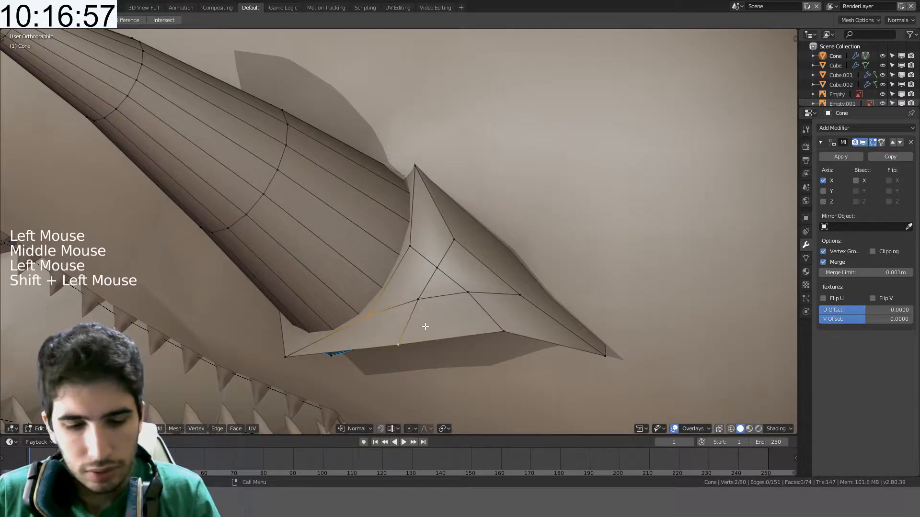
key("j")
left_click(411, 252)
left_click(453, 240, "shift")
key("j")
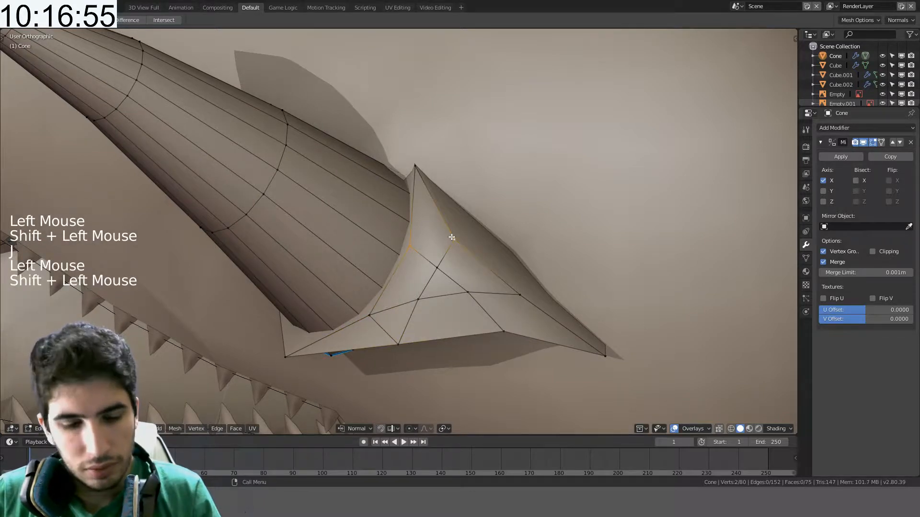
- Connect the upper and lower edge vertices near the brow's rear tip with a new edge and check the result in Object Mode
left_click(506, 296)
left_click(509, 334, "shift")
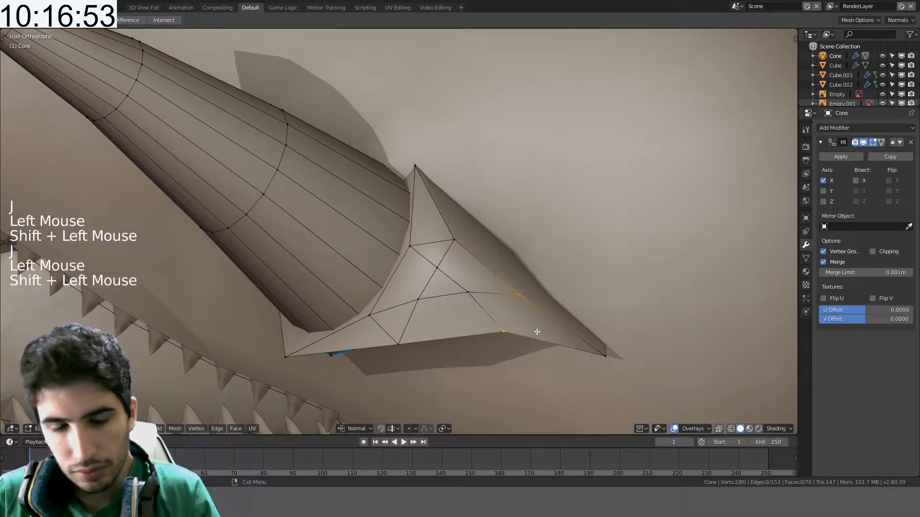
key("j")
middle_click_drag(538, 331, 517, 255)
key("Tab")
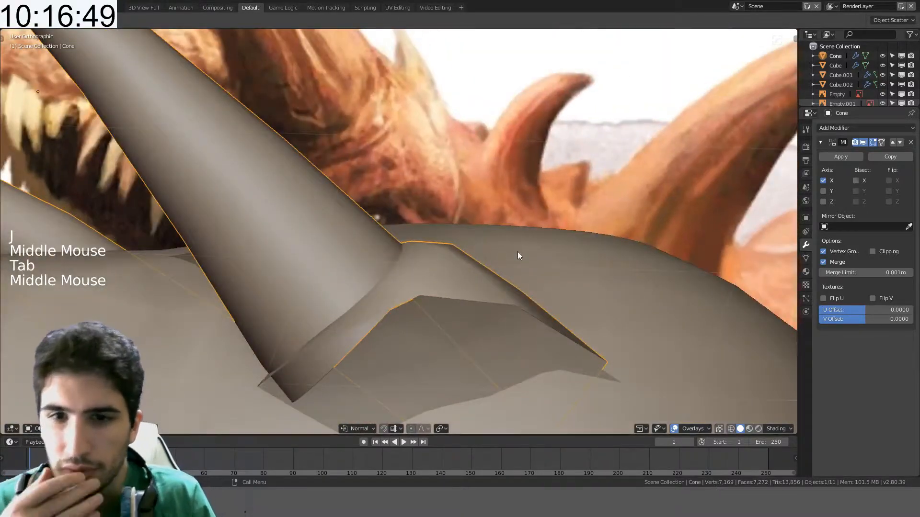
key("Tab")
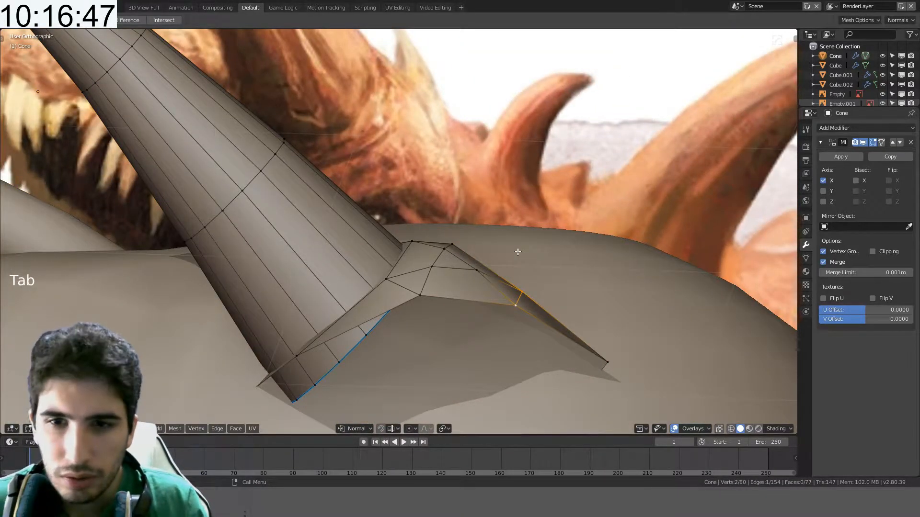
- In wireframe, select the brow's inner vertex and the upper rim vertex beside the head and connect them with an edge
middle_click_drag(518, 252, 388, 302)
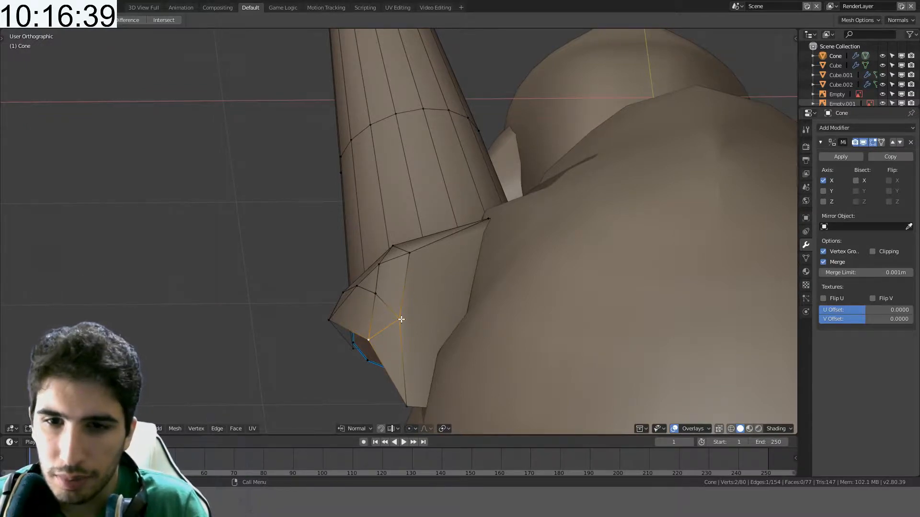
mouse_move(401, 318)
middle_mouse_down()
mouse_move(426, 312)
mouse_move(447, 339)
mouse_move(527, 360)
mouse_move(530, 328)
middle_mouse_up()
key("z")
key("z")
left_click(431, 308)
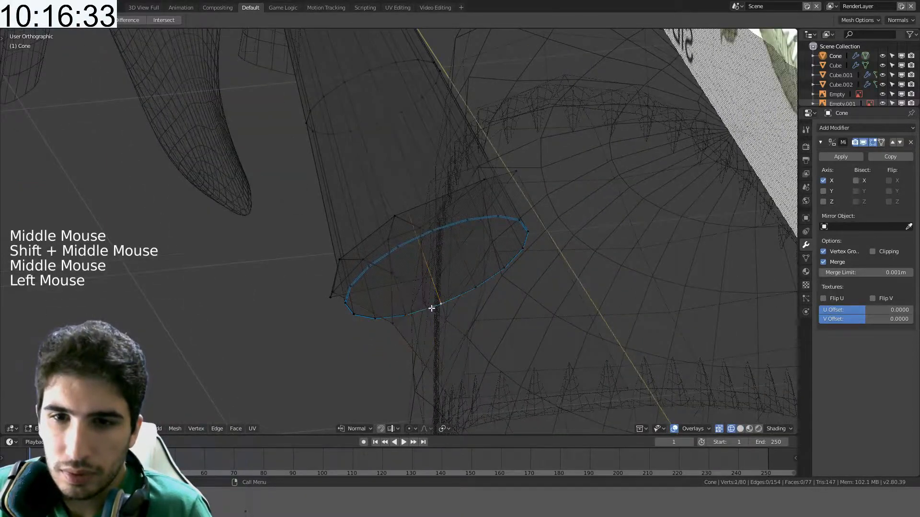
left_click(422, 301)
left_click(515, 172, "shift")
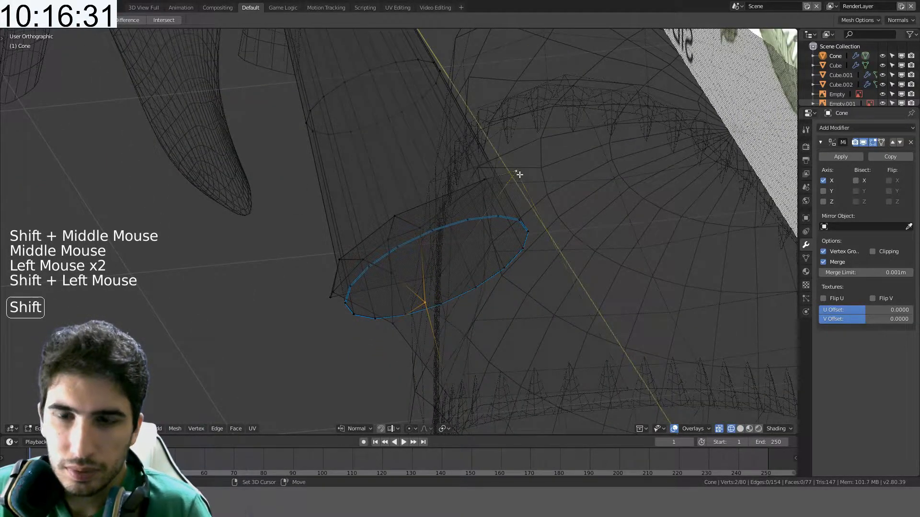
mouse_move(516, 173)
middle_mouse_down()
mouse_move(539, 171)
mouse_move(519, 185)
mouse_move(527, 232)
middle_mouse_up()
key("j")
scroll(528, 232, "down", 2)
key("z")
middle_click_drag(585, 282, 605, 242)
key("a")
scroll(605, 231, "up", 1)
scroll(606, 232, "down", 3)
key("KP_3")
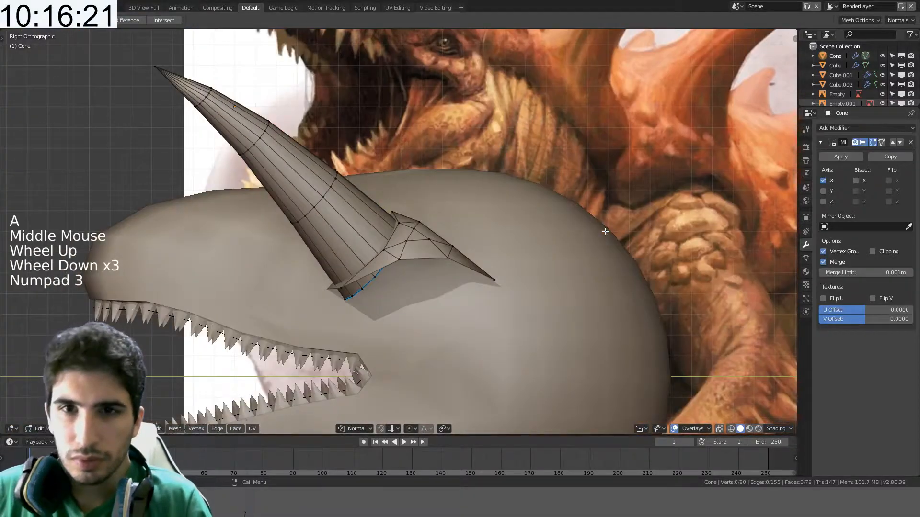
scroll(542, 186, "down", 2)
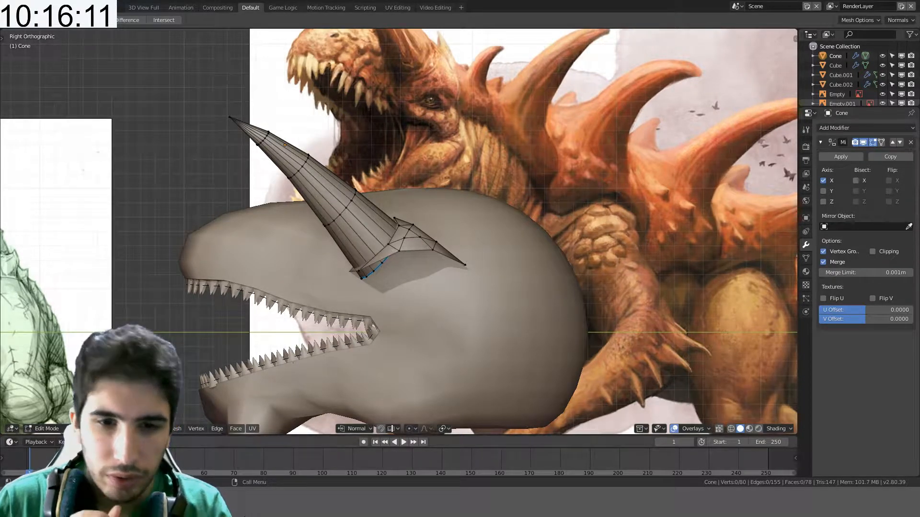
- Delete the narrow triangular face at the brow's front lower edge and fill a new face from the corner vertex beside the horn base
left_click(390, 252)
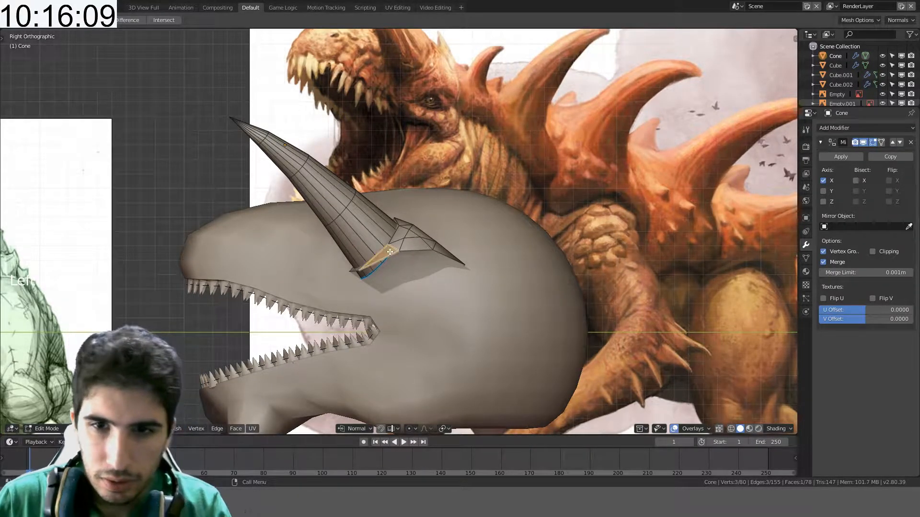
key("x")
left_click(375, 262)
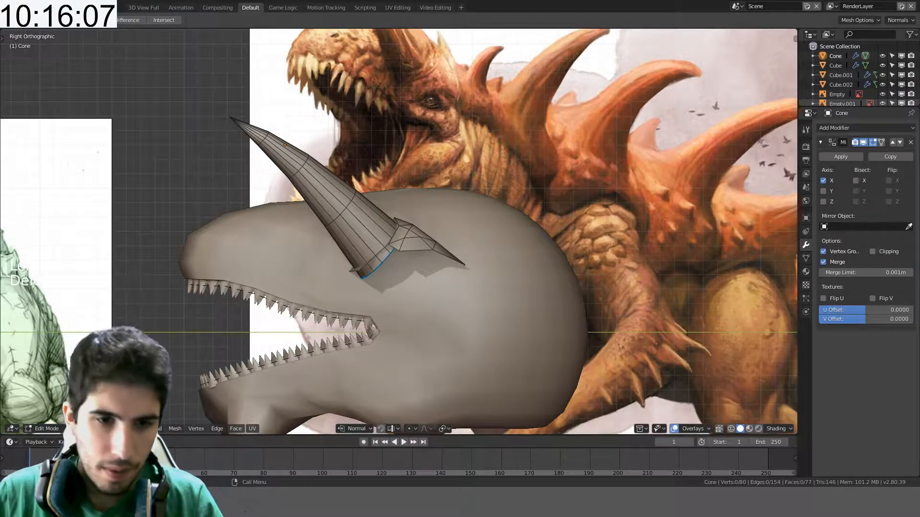
key("1")
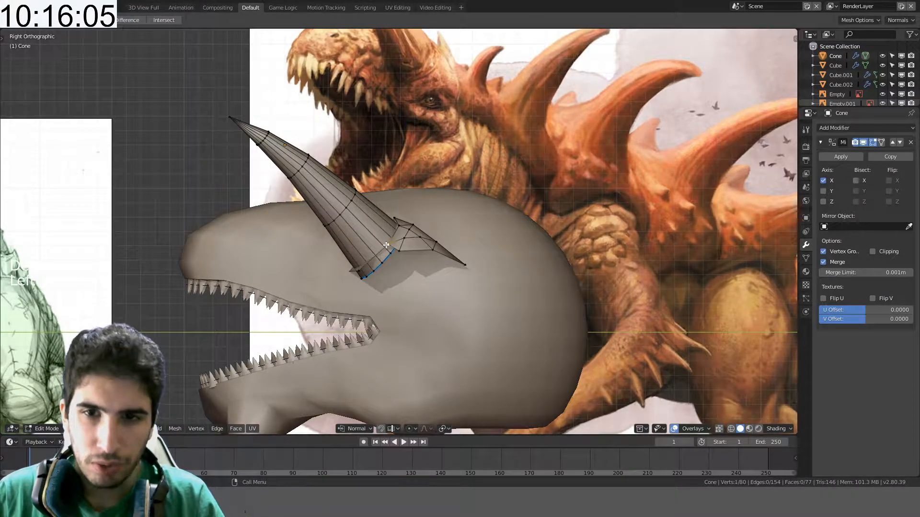
key("f")
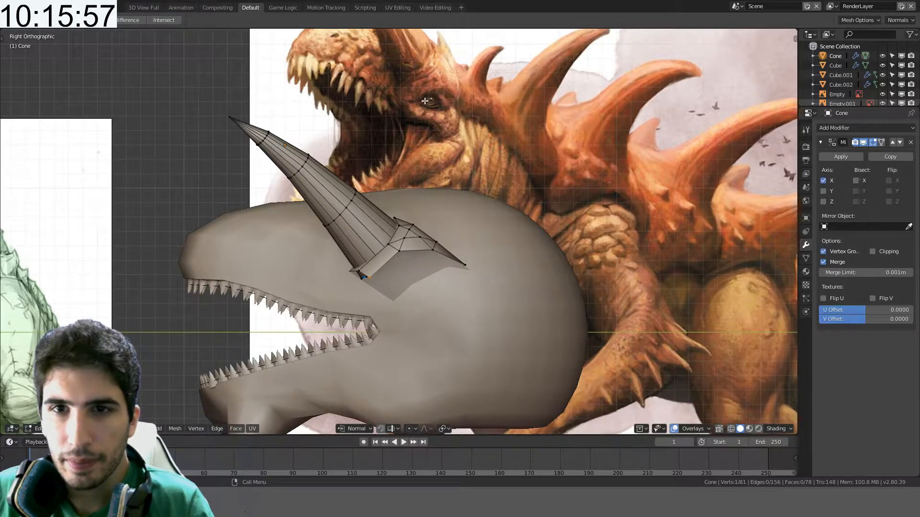
- Extrude the brow's lower edge loop, scale the extrusion slightly and shift it along X
left_click(432, 250, "alt")
key("e")
key("s")
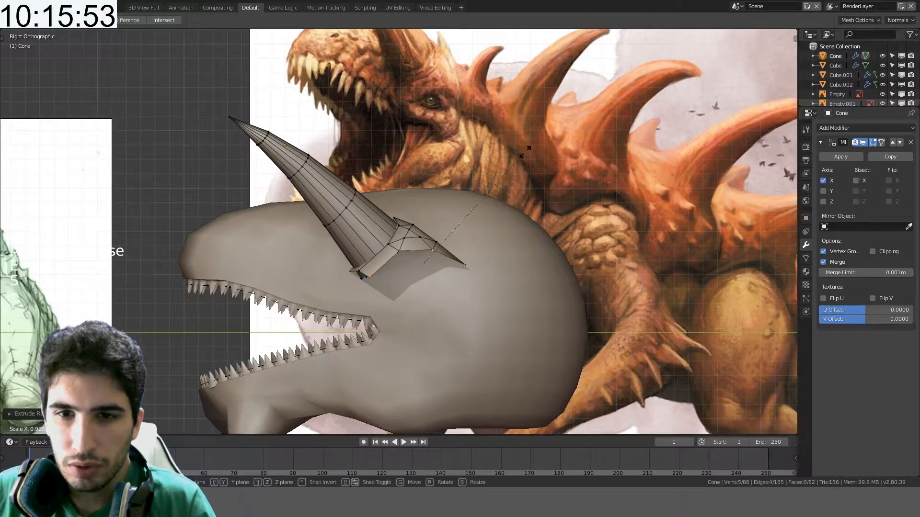
left_click(496, 176)
key("g")
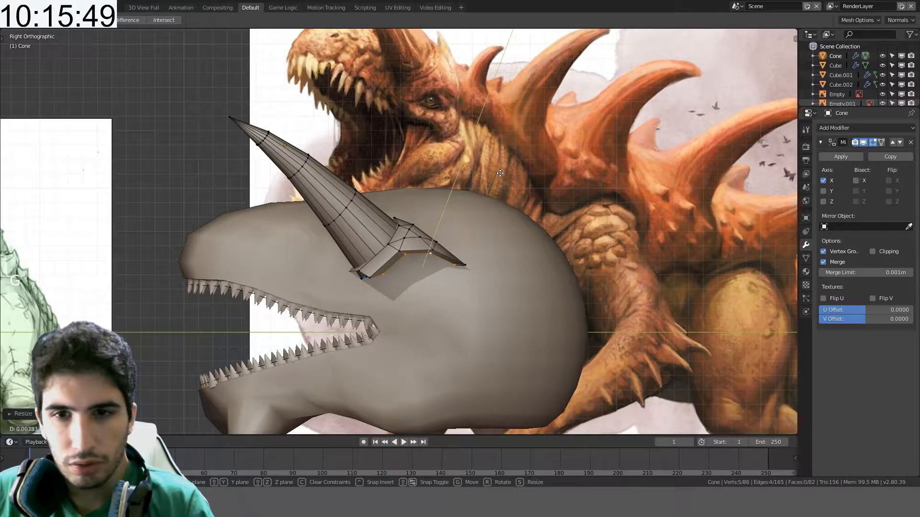
key("x")
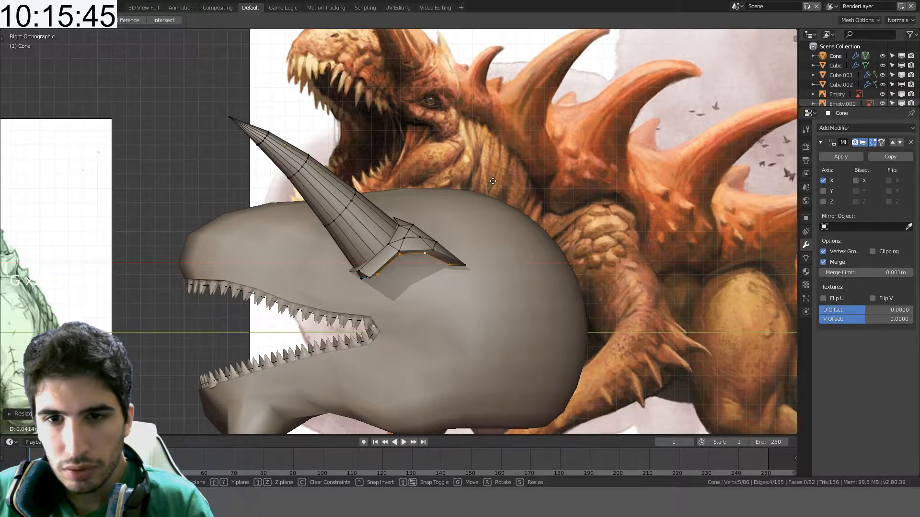
left_click(493, 181)
- Fine-tune the extruded lower edge loop's position along X to give the brow's rim thickness
middle_click_drag(493, 181, 531, 248)
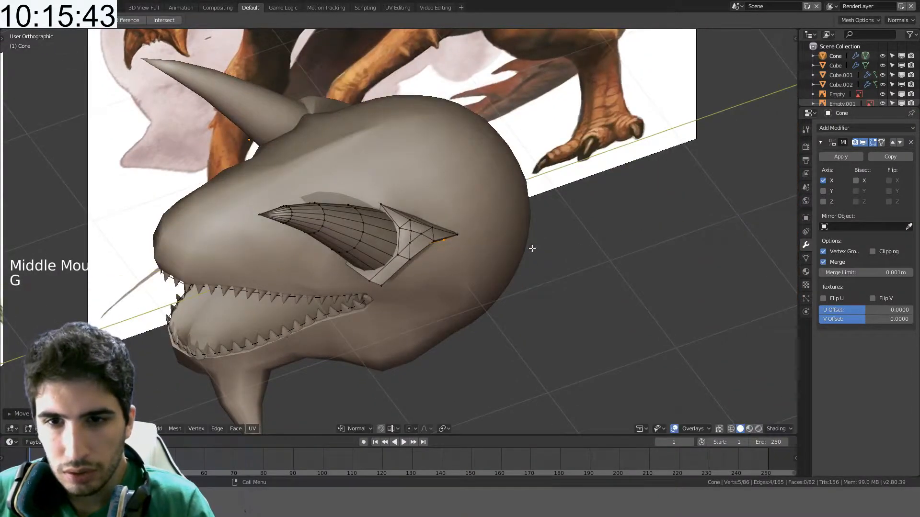
key("g")
left_click(540, 251)
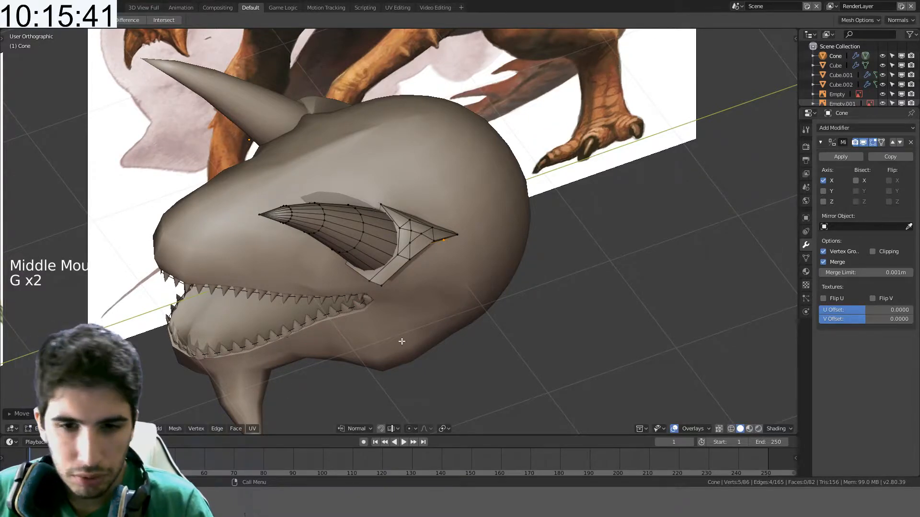
key("g")
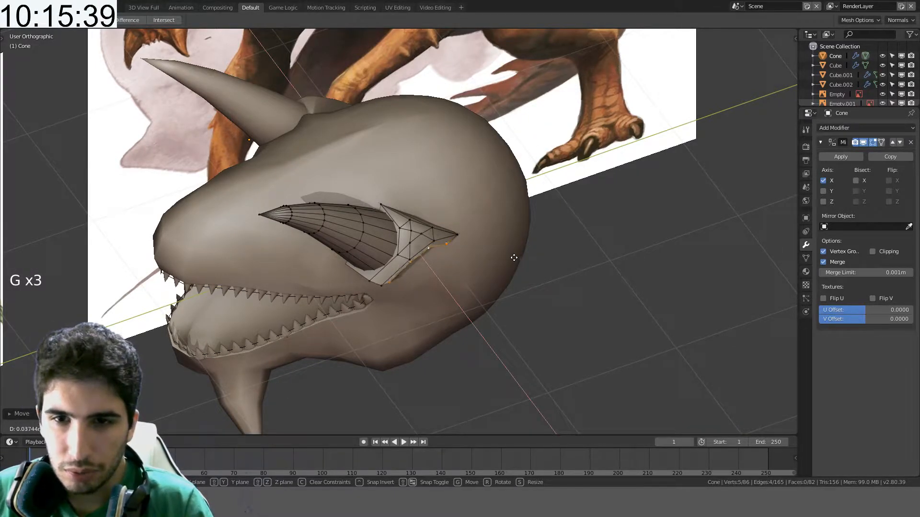
left_click(513, 258)
middle_click_drag(513, 258, 372, 251)
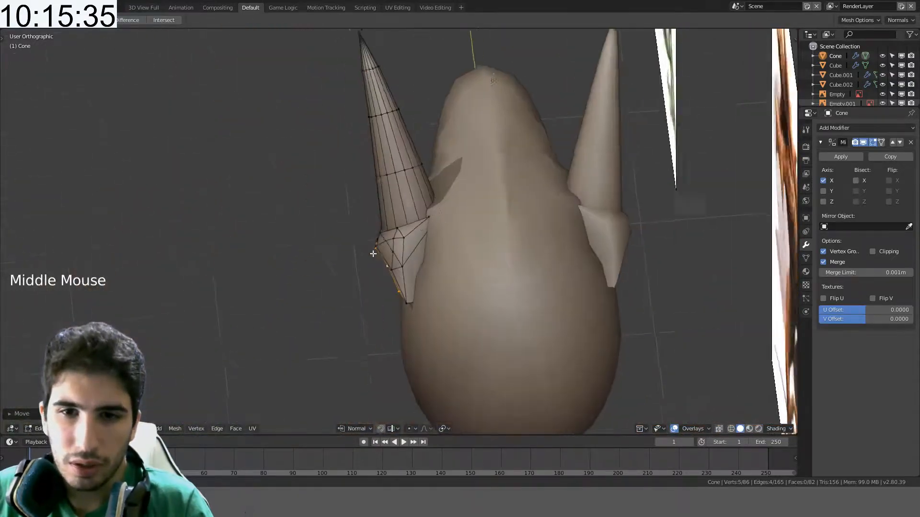
key("g")
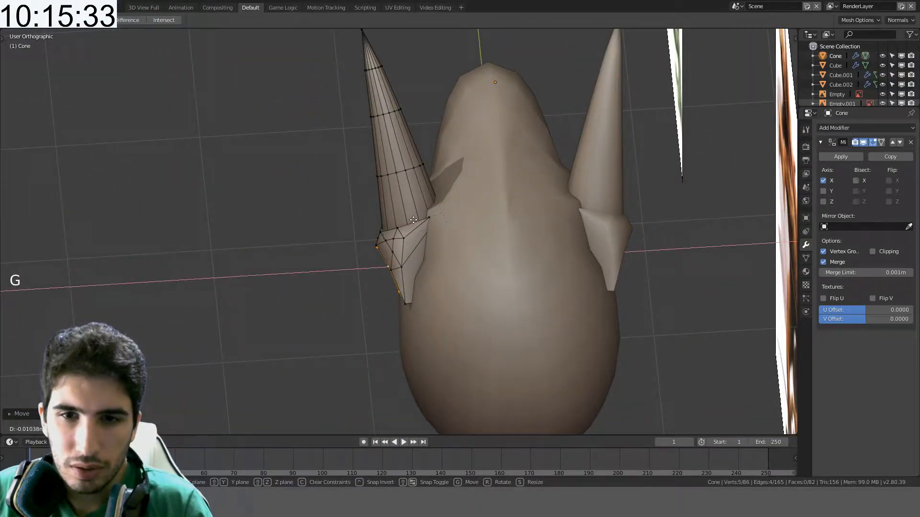
left_click(414, 220)
middle_click_drag(414, 219, 511, 151)
key("g")
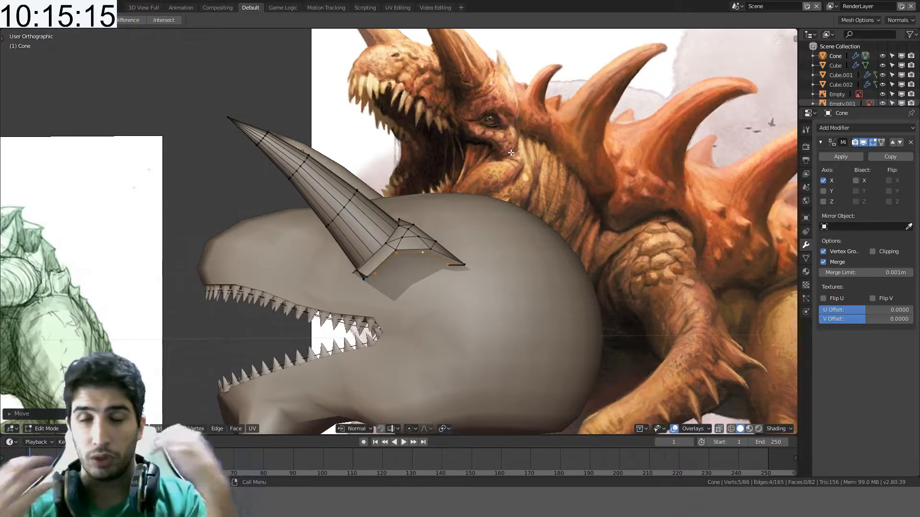
- Extrude the inner lower edge loop down along Z and scale it so that it bows downward beneath the brow
scroll(505, 152, "up", 3)
mouse_move(479, 181)
middle_mouse_down("shift")
mouse_move(479, 215)
mouse_move(480, 199)
middle_mouse_up("shift")
key("e")
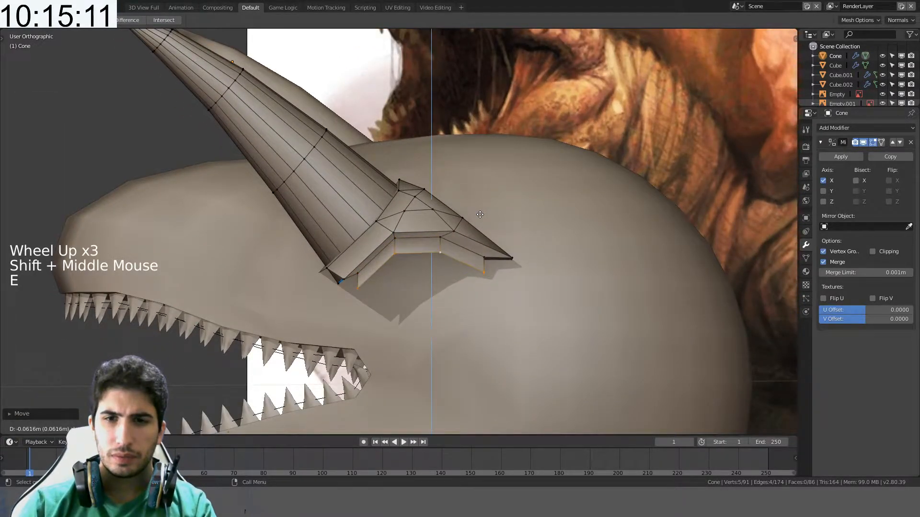
key("s")
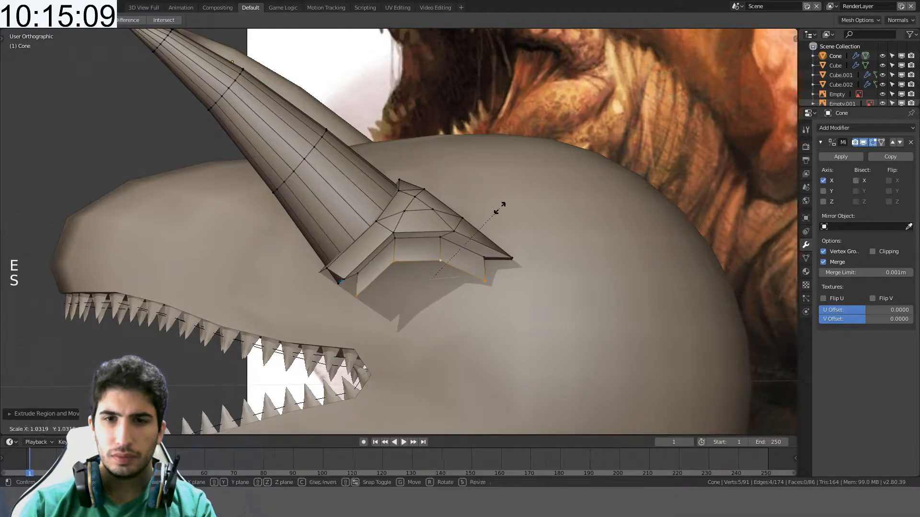
left_click(377, 235)
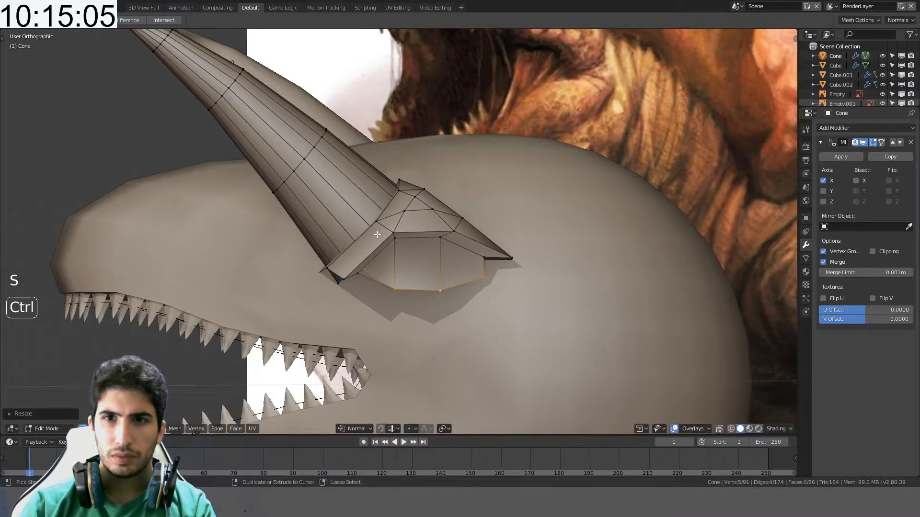
- In wireframe, merge the front end vertices of the two extruded edge loops at the last selected vertex
scroll(474, 255, "down", 2)
mouse_move(474, 254)
middle_mouse_down("shift")
mouse_move(478, 276)
mouse_move(492, 249)
middle_mouse_up("shift")
scroll(479, 277, "up", 2)
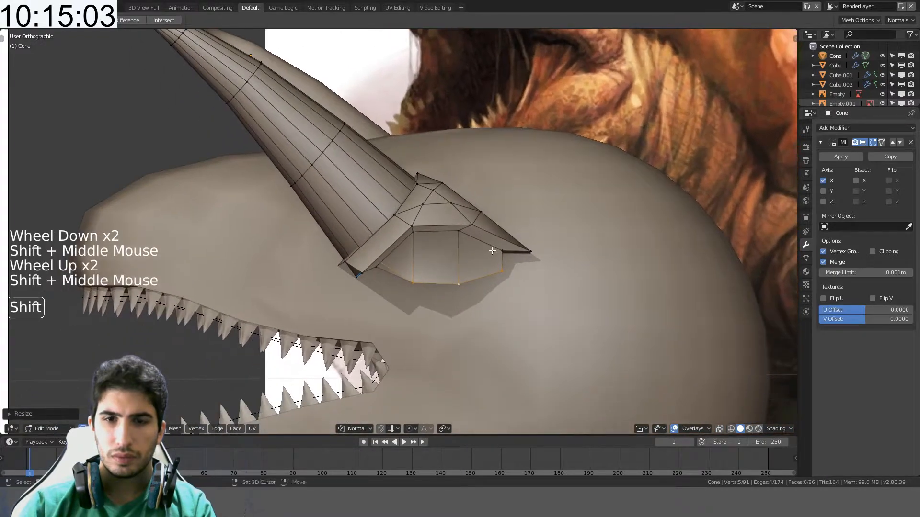
key("z")
scroll(368, 268, "up", 2)
left_click(367, 268)
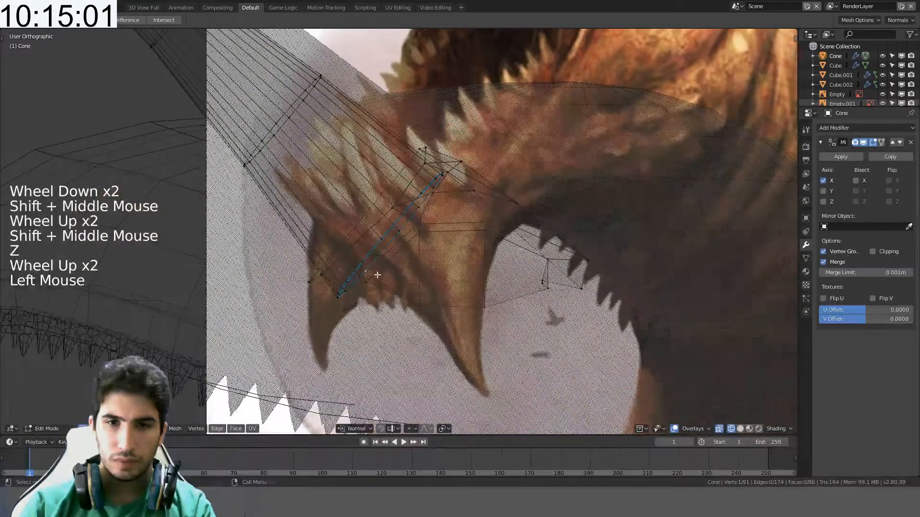
left_click(378, 277, "shift")
key("alt+m")
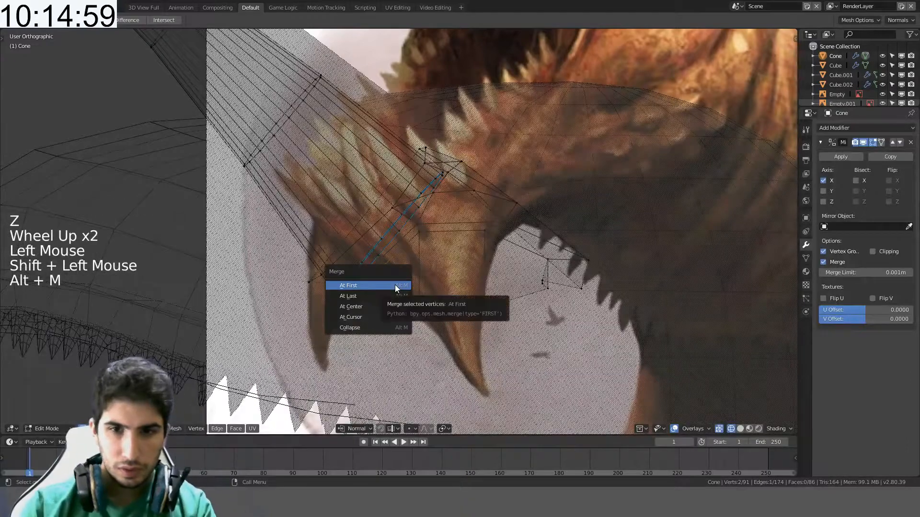
left_click(386, 296)
mouse_move(522, 302)
middle_mouse_down()
mouse_move(537, 296)
mouse_move(522, 295)
middle_mouse_up()
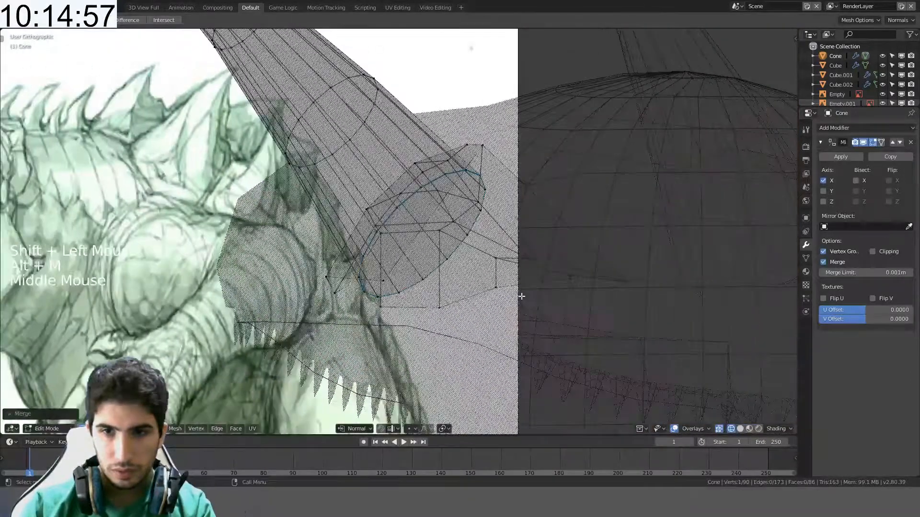
- Merge the two neighbouring end vertices of the extruded loops near the brow's rear tip
key("z")
middle_click_drag(585, 286, 572, 270)
key("z")
left_click(514, 273)
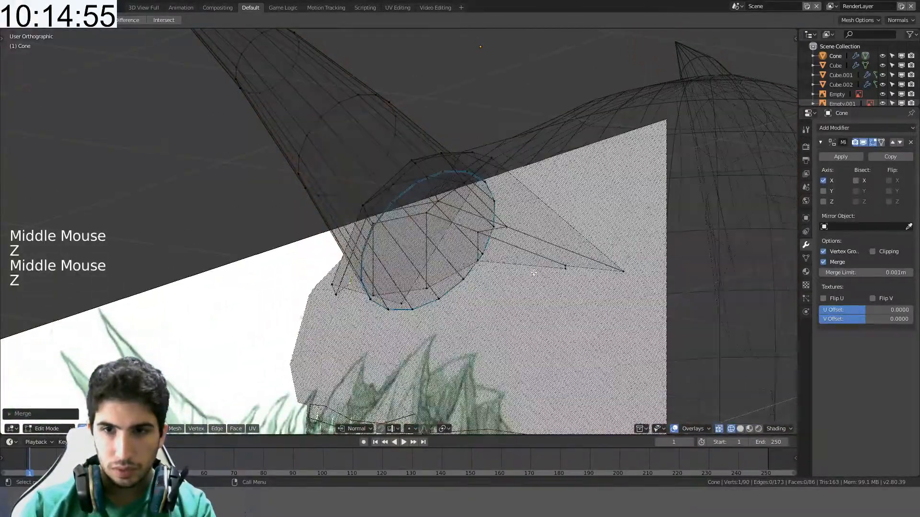
left_click(564, 267)
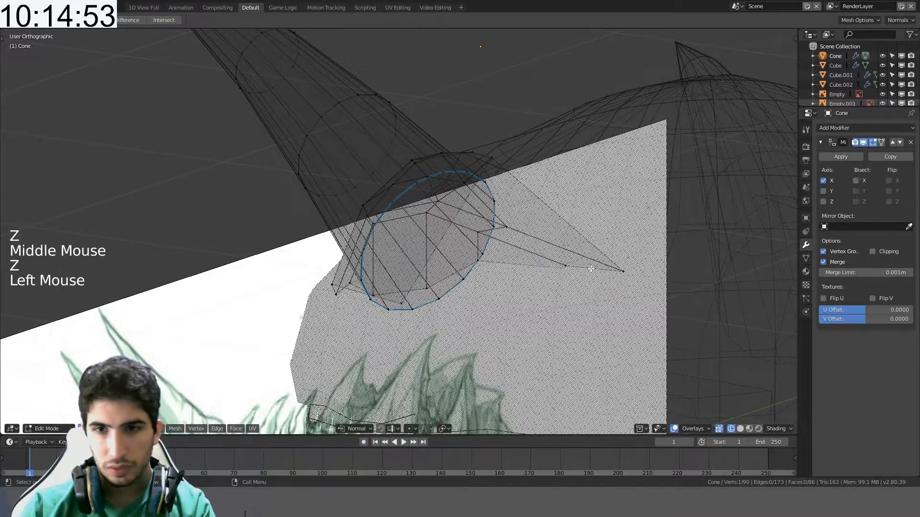
left_click(568, 264, "shift")
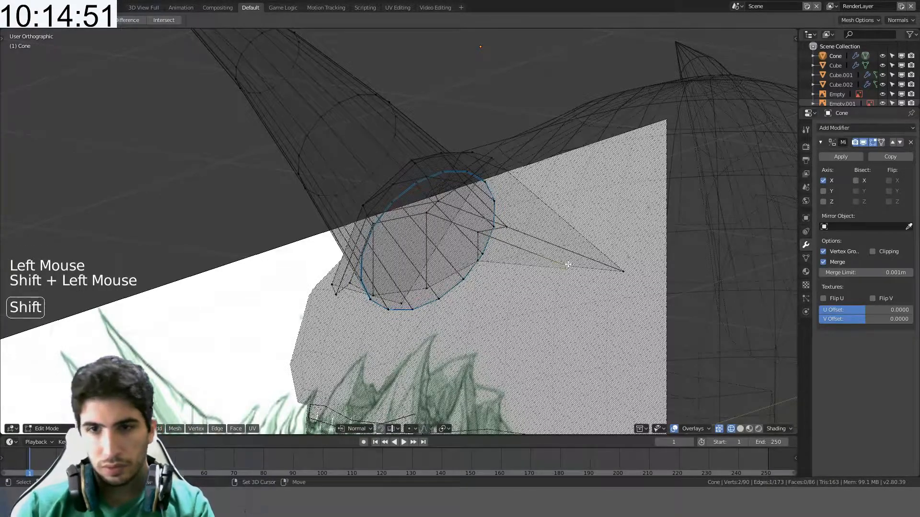
key("alt+m")
left_click(567, 264)
key("z")
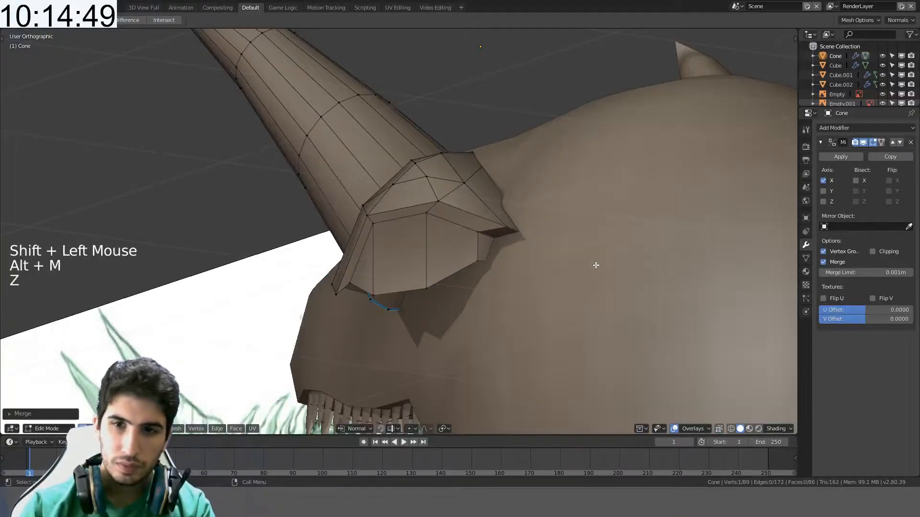
- Slide the brow's rear lower tip vertex forward and upward along its edges, and check the shape in Object Mode
mouse_move(596, 263)
middle_mouse_down()
mouse_move(634, 247)
mouse_move(630, 228)
mouse_move(489, 273)
mouse_move(493, 304)
mouse_move(412, 273)
mouse_move(396, 281)
middle_mouse_up()
scroll(489, 273, "down", 2)
scroll(489, 273, "down", 1)
scroll(396, 278, "up", 2)
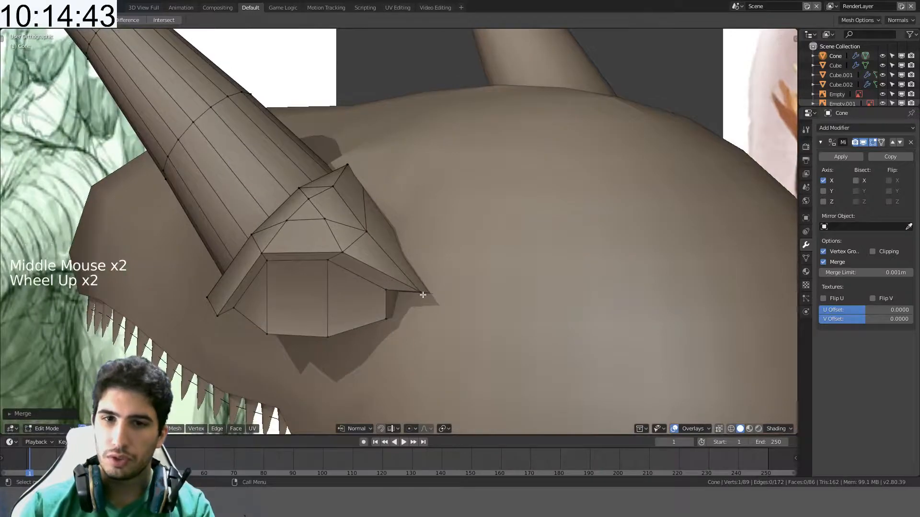
left_click(409, 289)
scroll(526, 242, "down", 6)
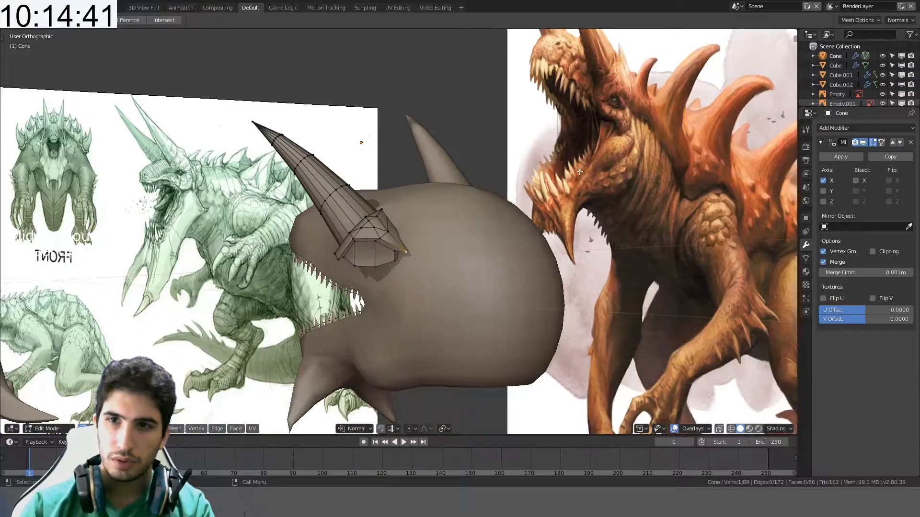
scroll(467, 229, "up", 7)
scroll(448, 259, "down", 1)
key("g")
key("g")
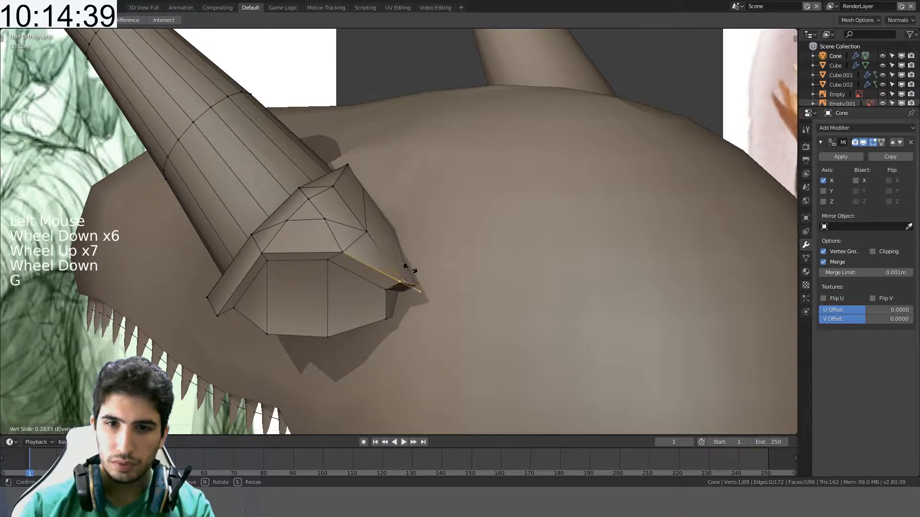
left_click(395, 255)
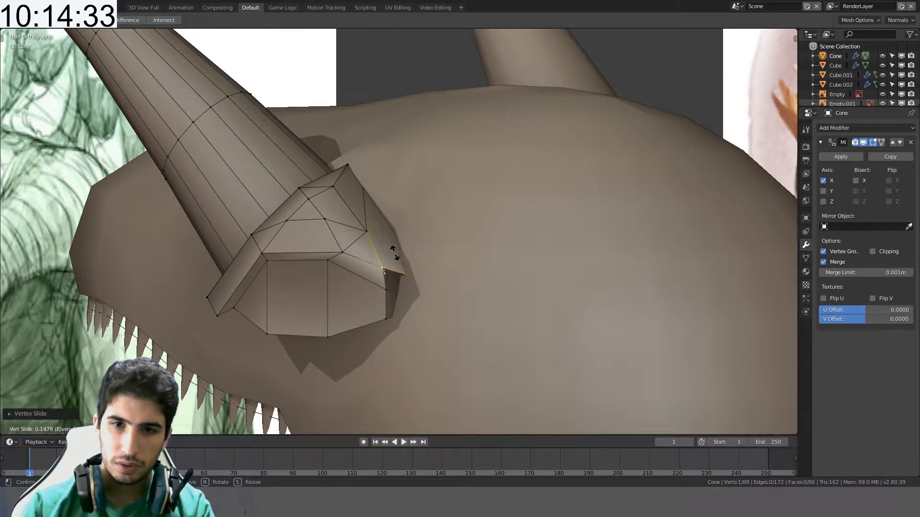
middle_click_drag(394, 254, 424, 274)
key("Tab")
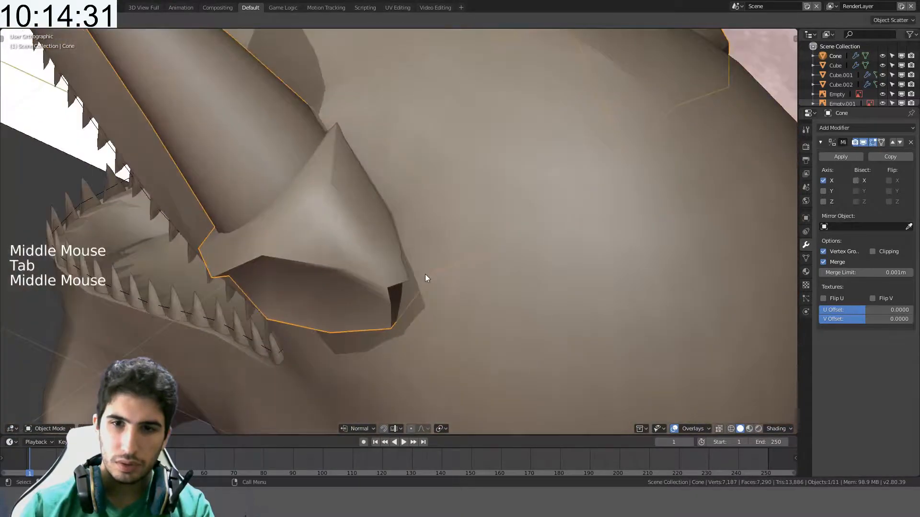
key("z")
key("Tab")
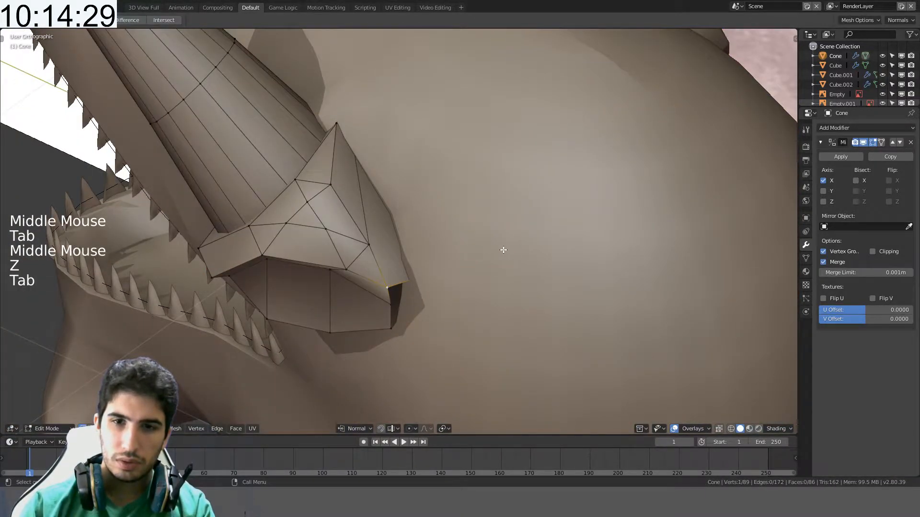
- In wireframe, select the hidden brow vertex inside the head behind the horn and slide it along its edge
key("Tab")
key("z")
left_click(503, 248)
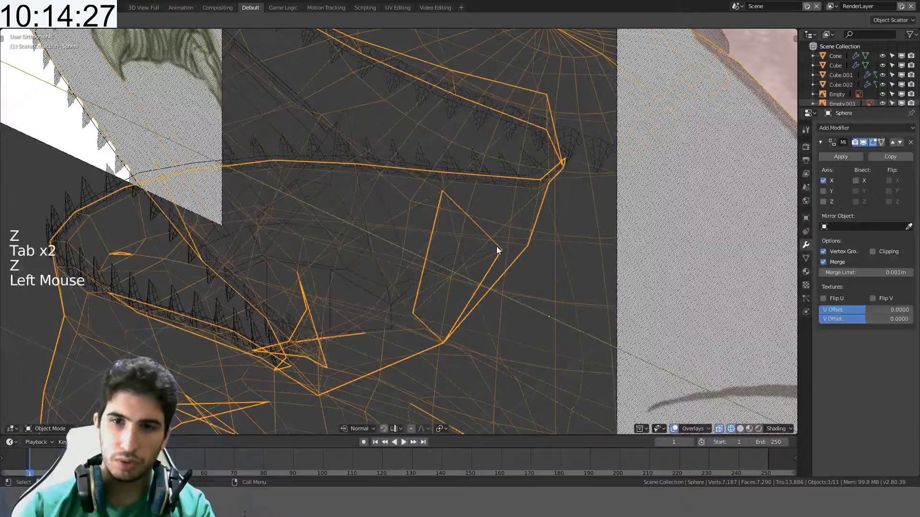
left_click(495, 251)
key("Tab")
left_click(501, 248)
key("g")
key("g")
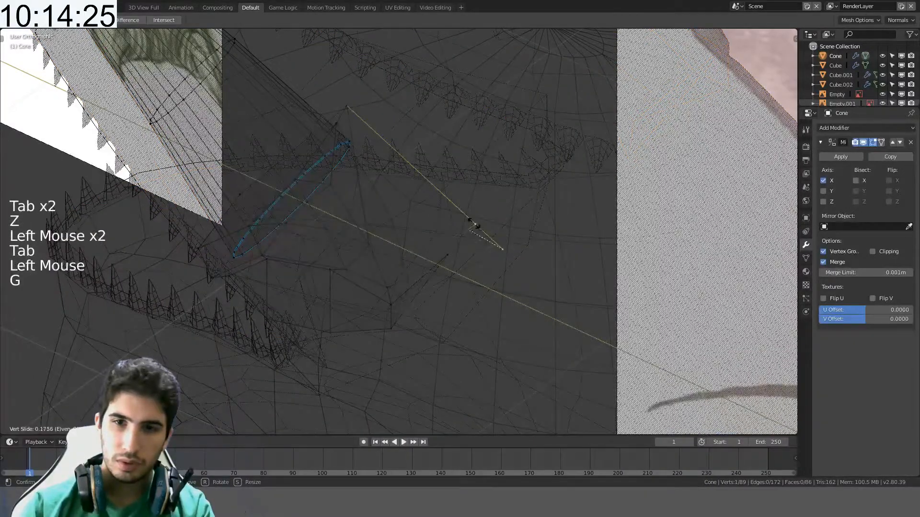
left_click(421, 201)
key("z")
- Examine the brow's rear tip and surface shading from several angles in Object Mode and Edit Mode
mouse_move(524, 199)
middle_mouse_down()
mouse_move(482, 148)
mouse_move(440, 177)
mouse_move(455, 199)
mouse_move(390, 206)
mouse_move(386, 230)
mouse_move(410, 202)
mouse_move(378, 219)
mouse_move(421, 296)
middle_mouse_up()
key("Tab")
key("Tab")
scroll(387, 234, "up", 1)
key("Tab")
scroll(387, 235, "up", 3)
scroll(387, 235, "down", 3)
scroll(410, 202, "down", 2)
key("Tab")
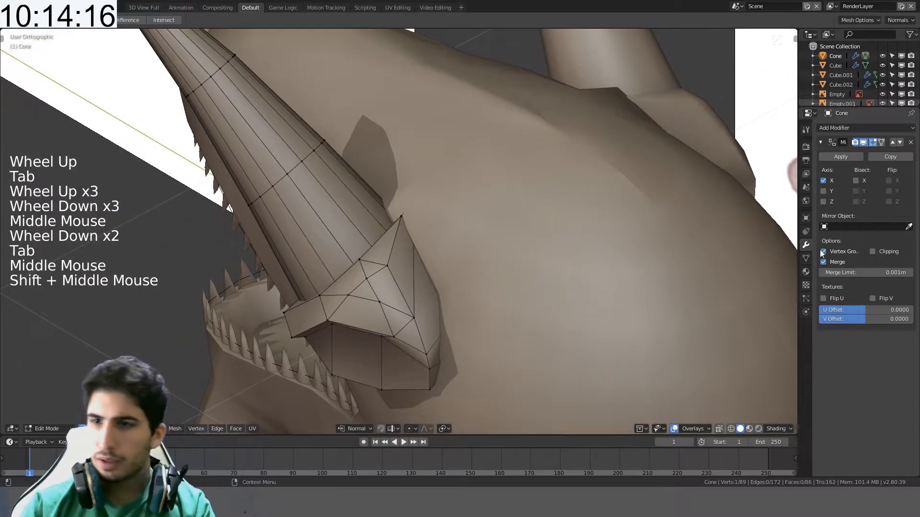
- Set the horn mesh's Auto Smooth angle to 90° and check the shading in Object Mode
left_click(805, 258)
double_click(884, 326)
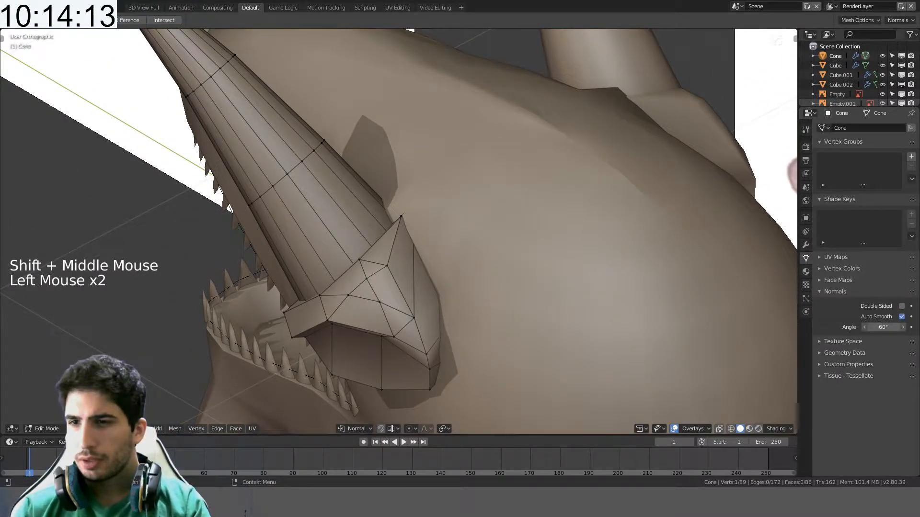
key("Return")
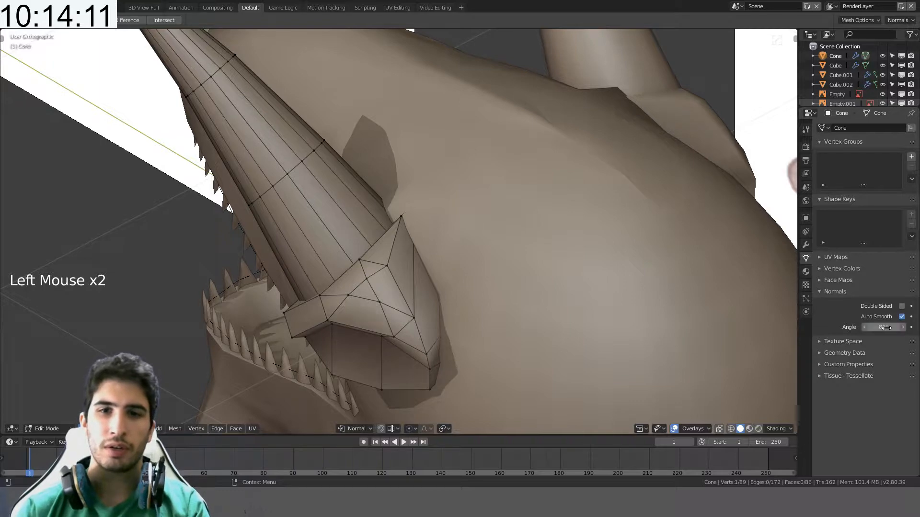
left_click(884, 327)
key("Return")
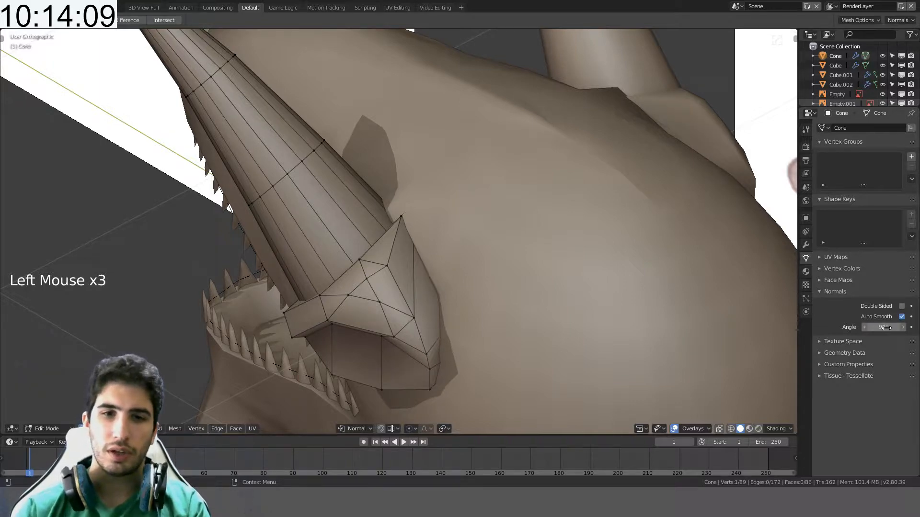
key("Tab")
middle_click_drag(527, 365, 448, 292)
key("Tab")
- Slide the brow's upper tip vertex beside the horn base along its edge toward the brow's outer side
scroll(447, 292, "up", 3)
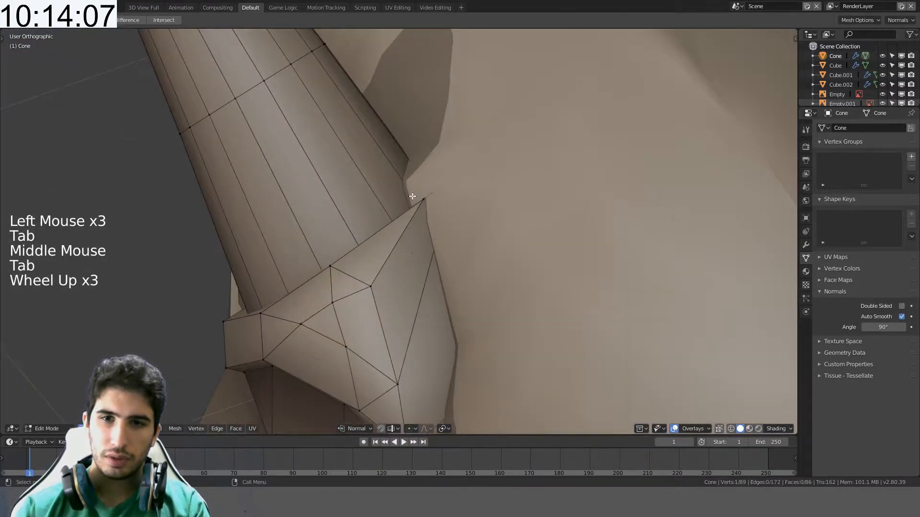
middle_click_drag(422, 206, 402, 173)
left_click(401, 182)
key("g")
key("g")
key("g")
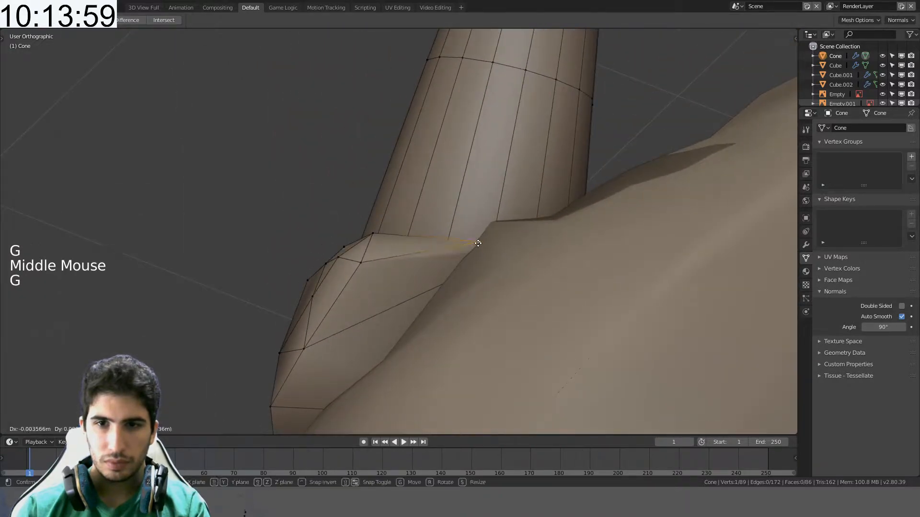
key("g")
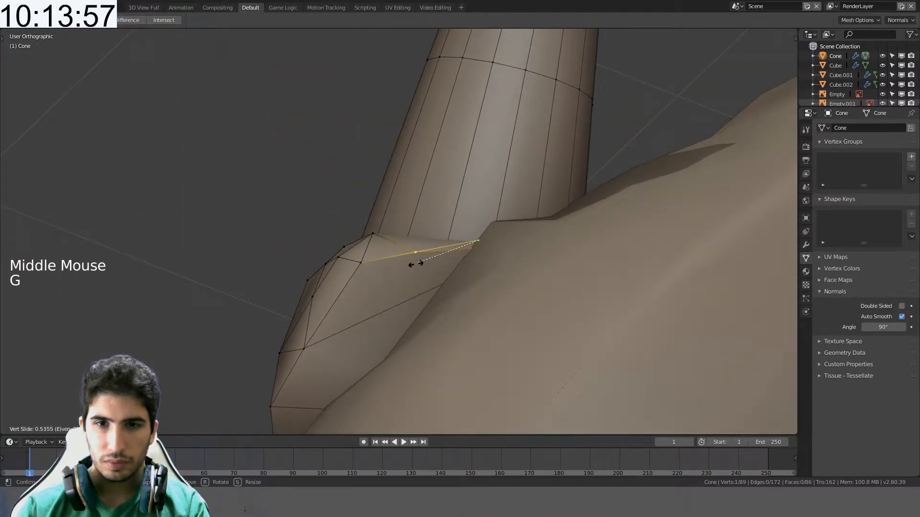
left_click(415, 263)
middle_click_drag(416, 263, 440, 295)
scroll(547, 267, "down", 3)
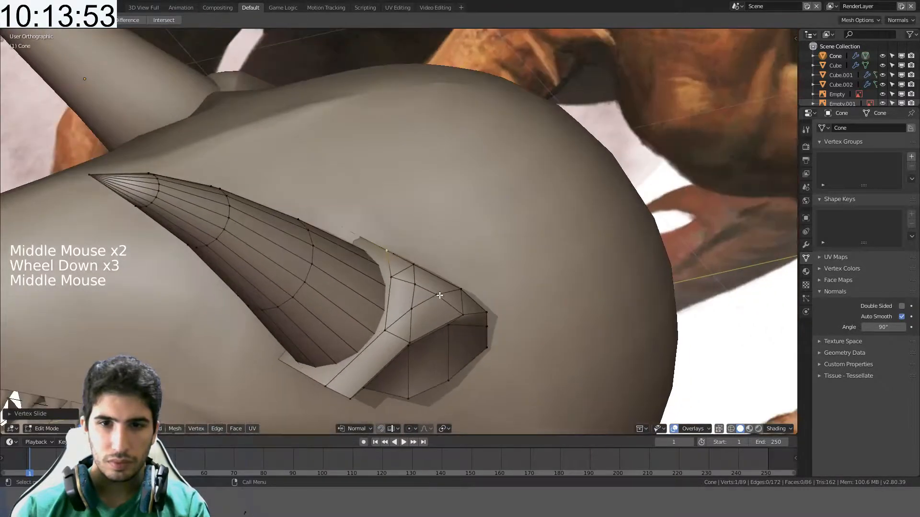
- Triangulate the large face on the brow's horn-facing side and convert the resulting triangles back to quads
left_click(381, 303)
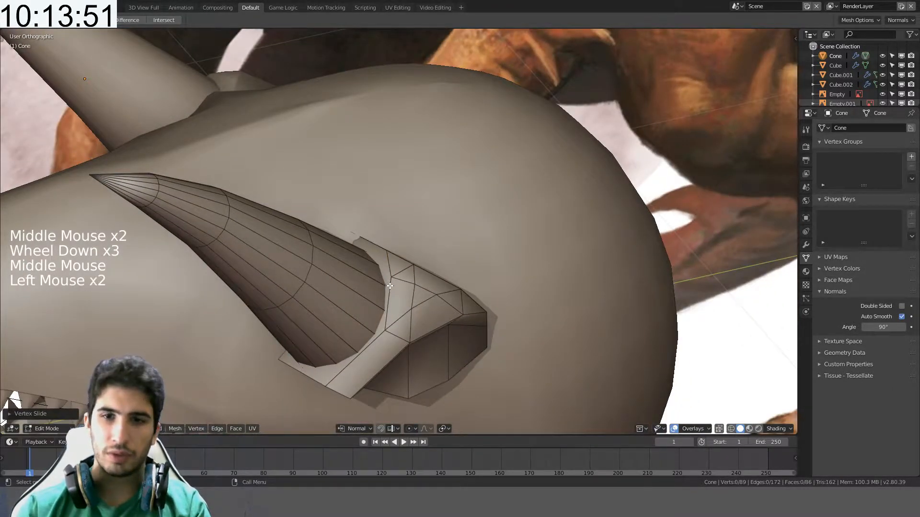
key("ctrl+t")
key("alt+j")
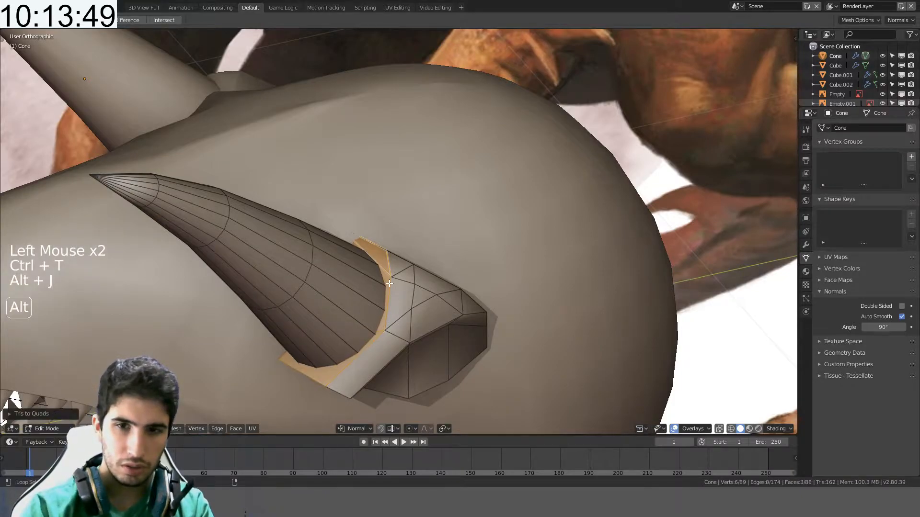
key("z")
middle_click_drag(370, 281, 383, 273, "shift")
middle_click_drag(383, 273, 459, 223)
key("z")
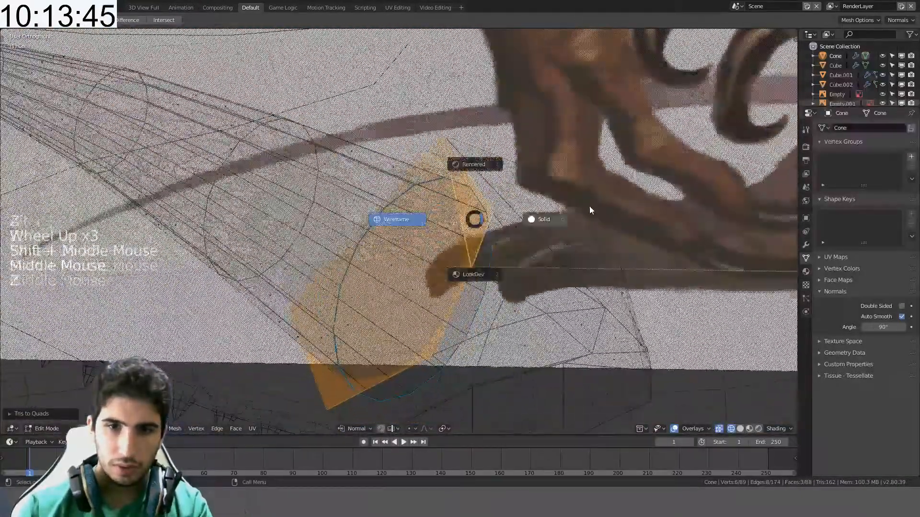
middle_click_drag(589, 206, 533, 209)
key("Tab")
mouse_move(524, 267)
middle_mouse_down()
mouse_move(458, 237)
mouse_move(470, 209)
middle_mouse_up()
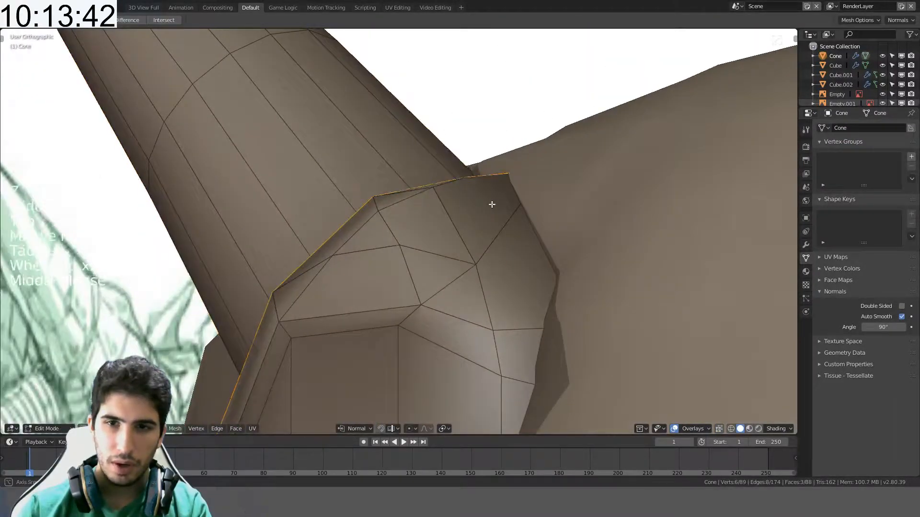
- Dissolve the short cross edge on the brow's upper part and the three-edge loop running across its front
middle_click_drag(492, 205, 326, 300)
middle_click_drag(491, 237, 470, 226)
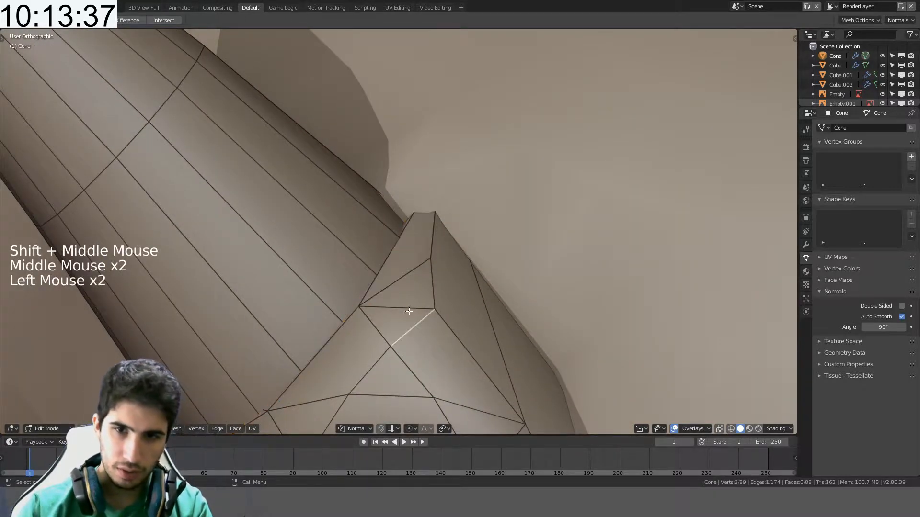
middle_click_drag(450, 318, 415, 290, "shift")
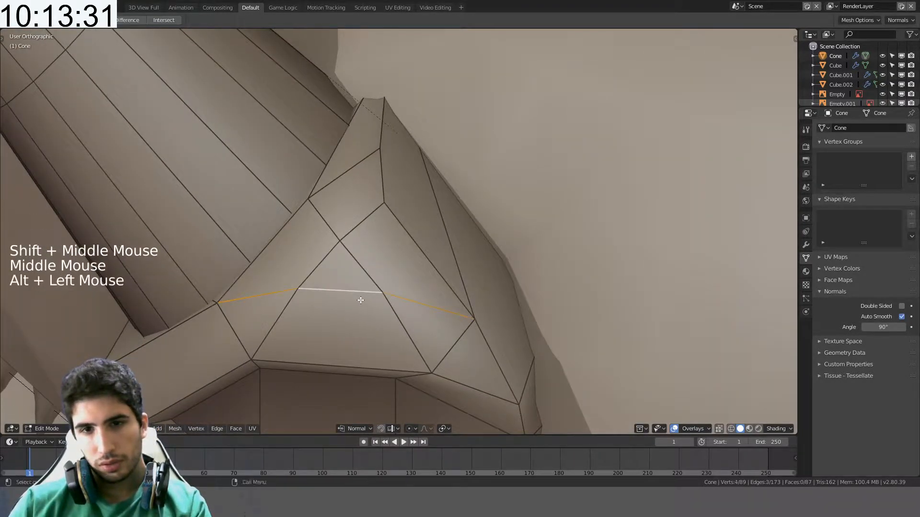
middle_click_drag(361, 300, 389, 286)
scroll(507, 254, "up", 3)
key("Tab")
key("Tab")
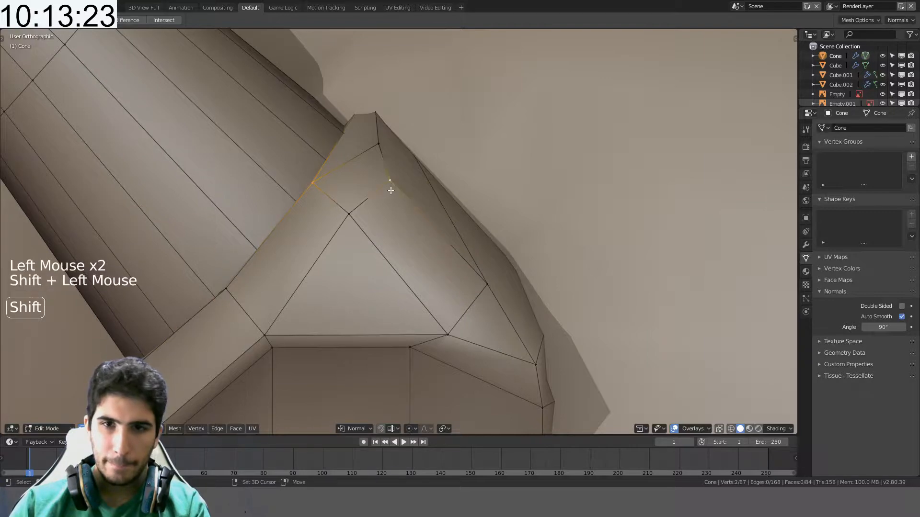
- Connect the horn-side vertex to the upper ridge vertex with an edge, and slide the ridge vertex along its edge
key("Tab")
middle_click_drag(409, 167, 390, 148)
key("Tab")
key("g")
key("g")
key("Tab")
key("Tab")
left_click(377, 207)
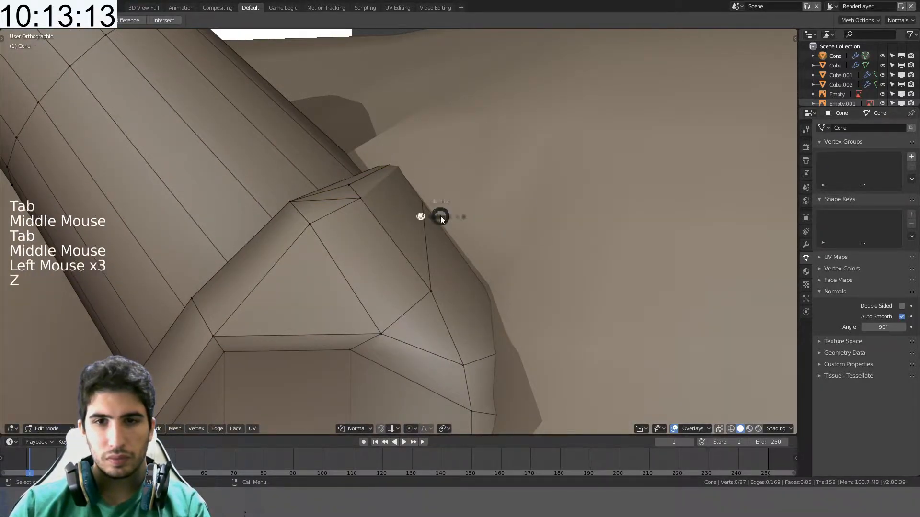
- Select the brow's hidden rear vertex in wireframe, slide it slightly along its long edge and adjust its position
key("z")
middle_click_drag(453, 166, 470, 173)
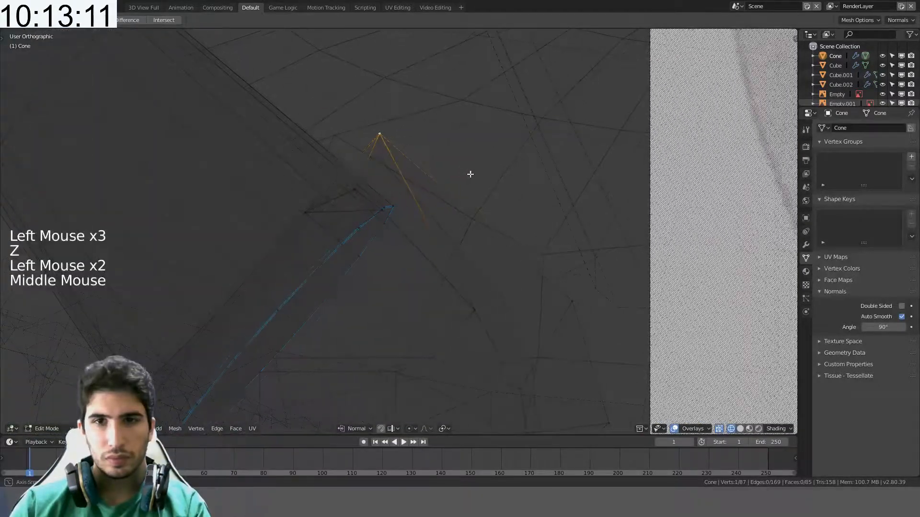
key("z")
key("g")
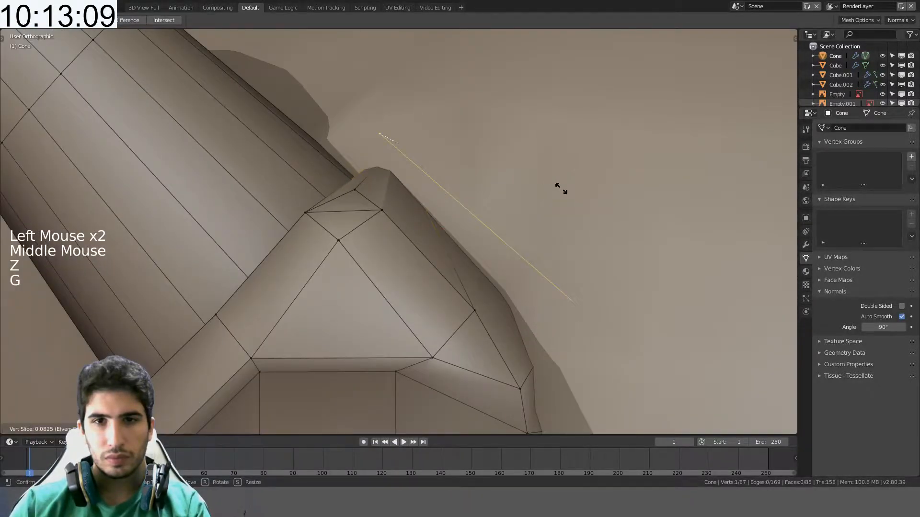
middle_click_drag(561, 188, 498, 164)
key("g")
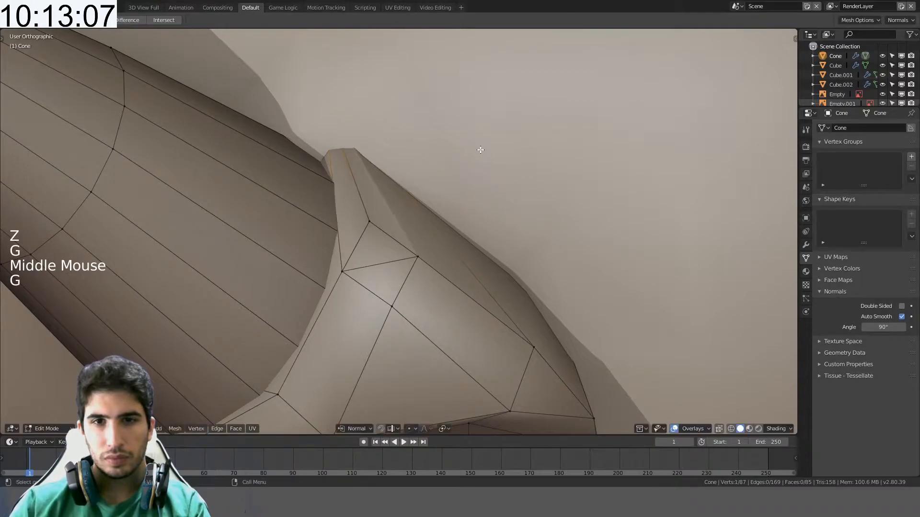
- Dissolve an edge at the brow's rear and connect the ridge vertex to the hidden rear vertex with a new edge
key("z")
mouse_move(409, 173)
middle_mouse_down()
mouse_move(437, 160)
mouse_move(341, 325)
middle_mouse_up()
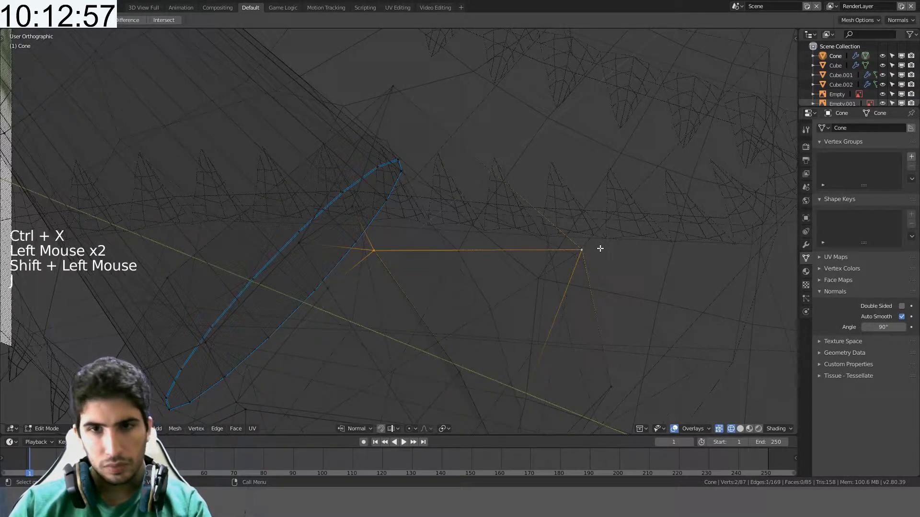
key("z")
mouse_move(600, 248)
middle_mouse_down()
mouse_move(597, 220)
mouse_move(556, 230)
mouse_move(549, 245)
middle_mouse_up()
key("z")
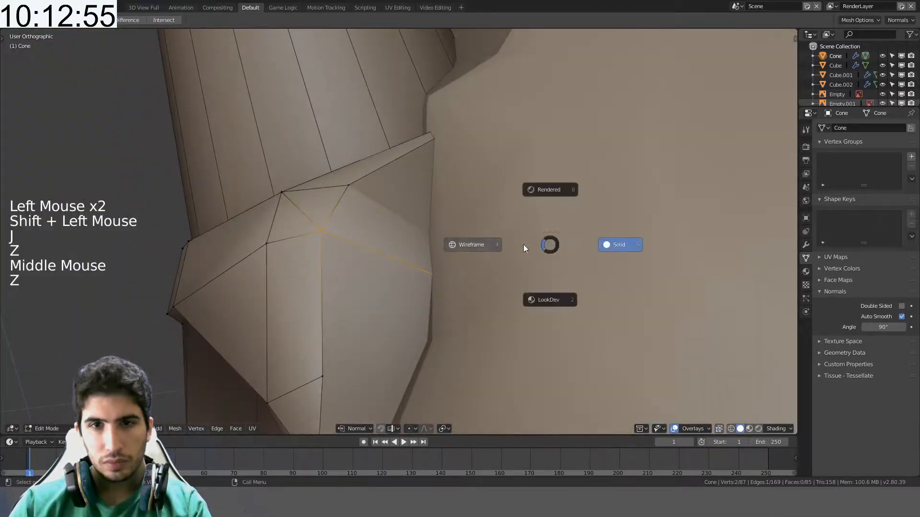
mouse_move(410, 222)
middle_mouse_down("shift")
mouse_move(445, 230)
mouse_move(404, 212)
middle_mouse_up("shift")
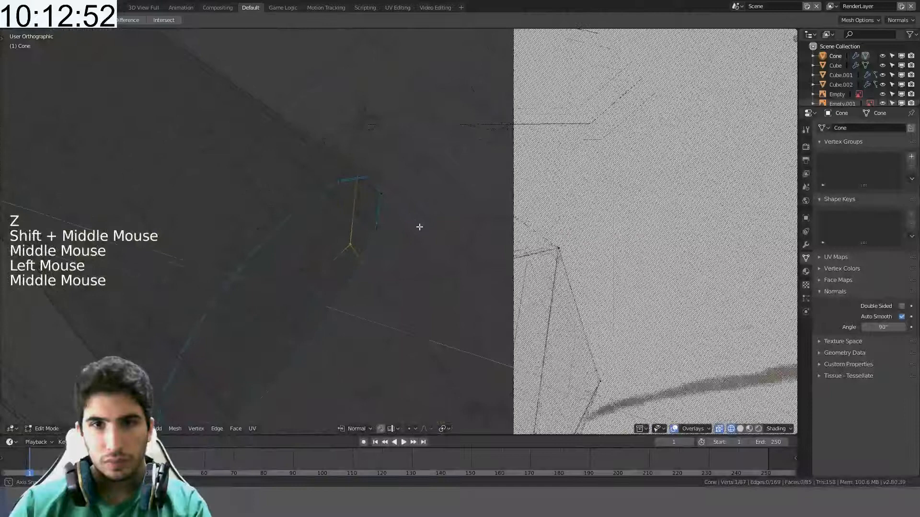
- Reposition the vertex on the brow's upper edge near the tip, and check the adjoining rear face
key("z")
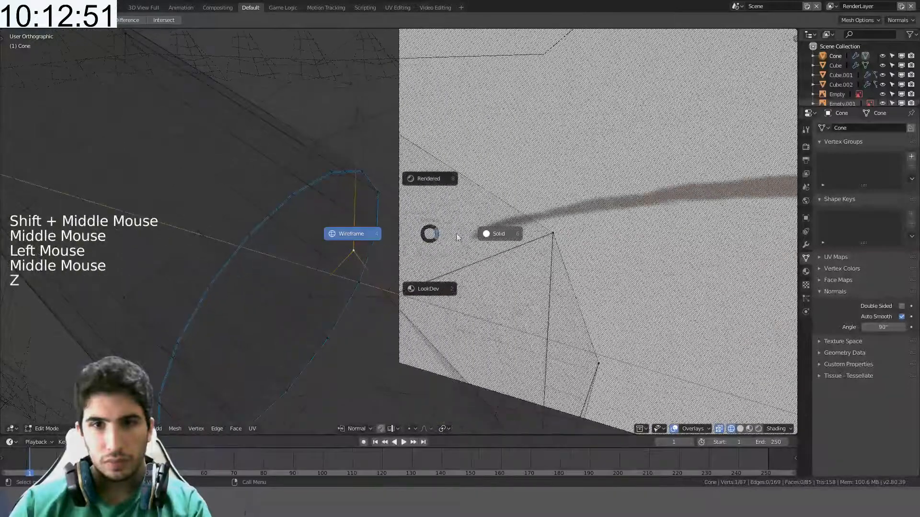
mouse_move(561, 225)
middle_mouse_down()
mouse_move(553, 207)
mouse_move(437, 207)
mouse_move(469, 176)
mouse_move(517, 207)
mouse_move(542, 172)
mouse_move(515, 183)
middle_mouse_up()
key("Tab")
key("Tab")
key("g")
left_click(554, 179)
key("z")
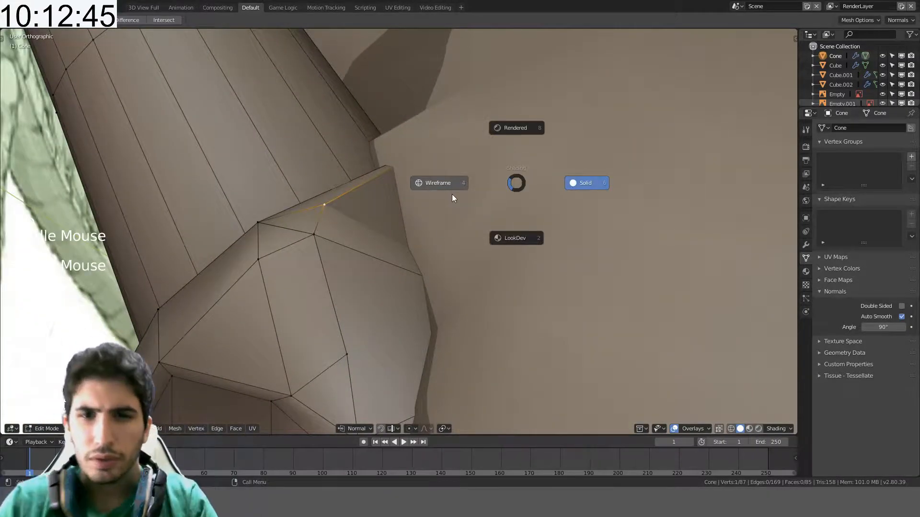
left_click(451, 194)
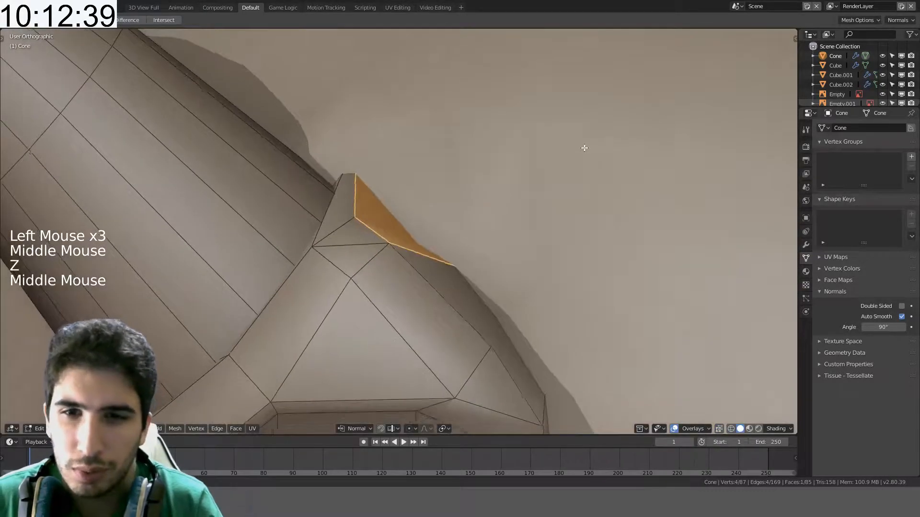
middle_click_drag(584, 147, 571, 189)
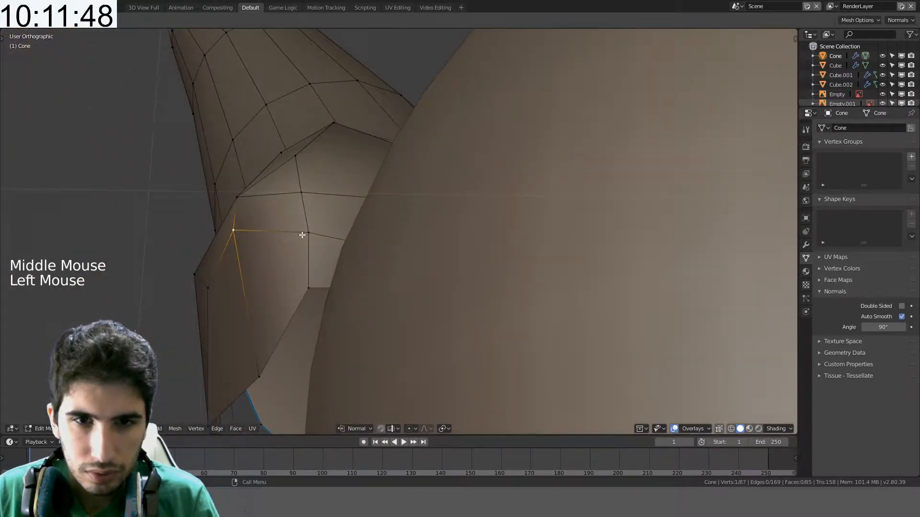
- Try to move the upper vertex of the inner socket surface along X, and undo the changes
key("g")
key("x")
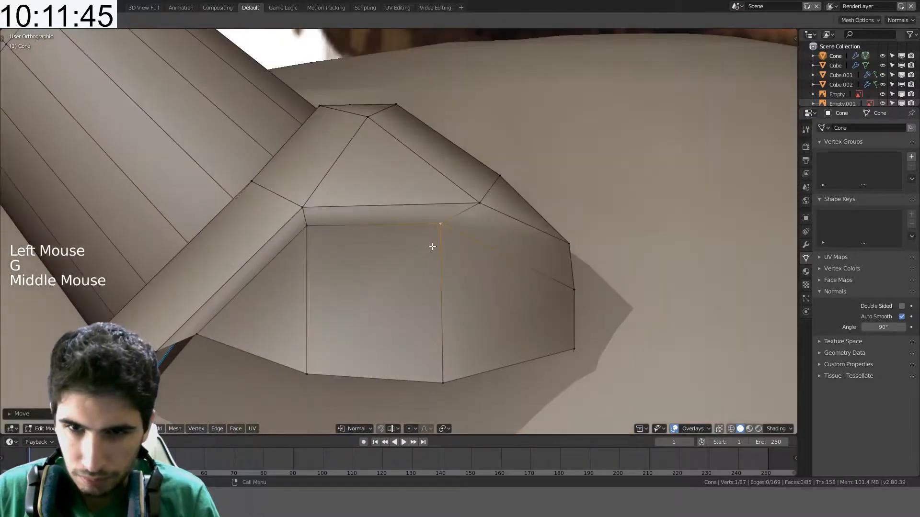
key("g")
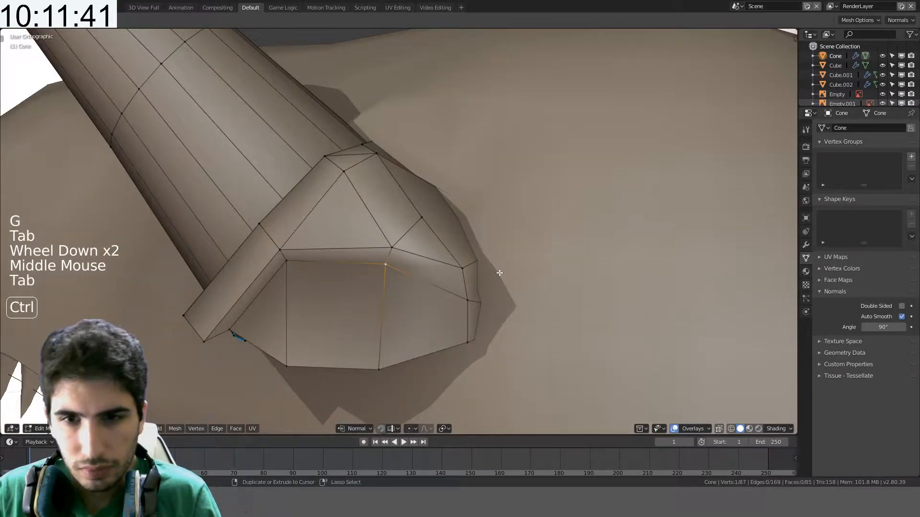
key("ctrl+z")
key("ctrl+z")
key("ctrl+z")
- Select the entire horn and brow mesh and rotate it in top view so the horn tip swings inward
key("Tab")
scroll(499, 273, "down", 6)
middle_click_drag(499, 274, 524, 273)
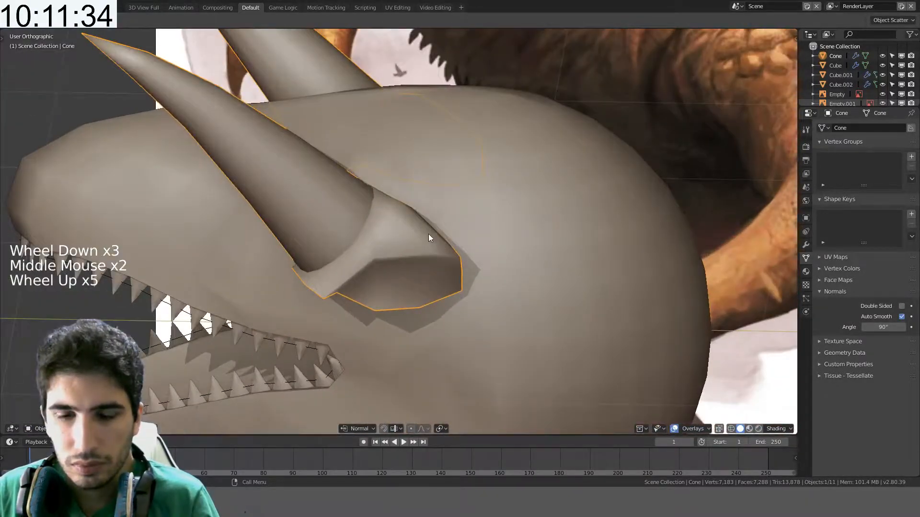
key("KP_3")
scroll(428, 233, "down", 6)
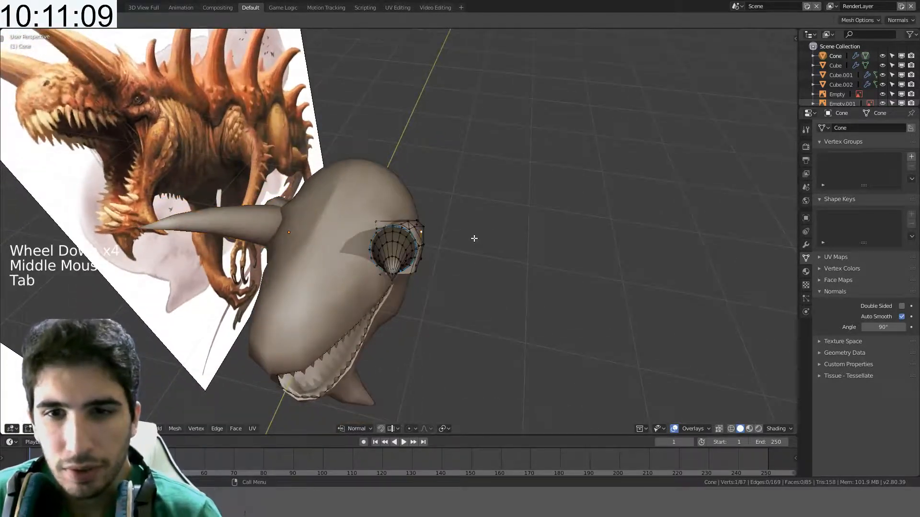
key("a")
key("a")
key("a")
key("KP_7")
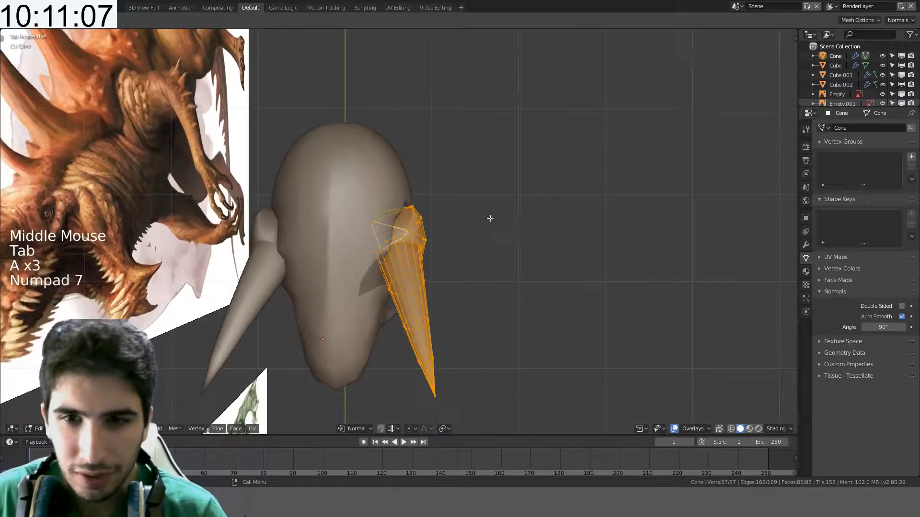
key("r")
left_click(493, 233)
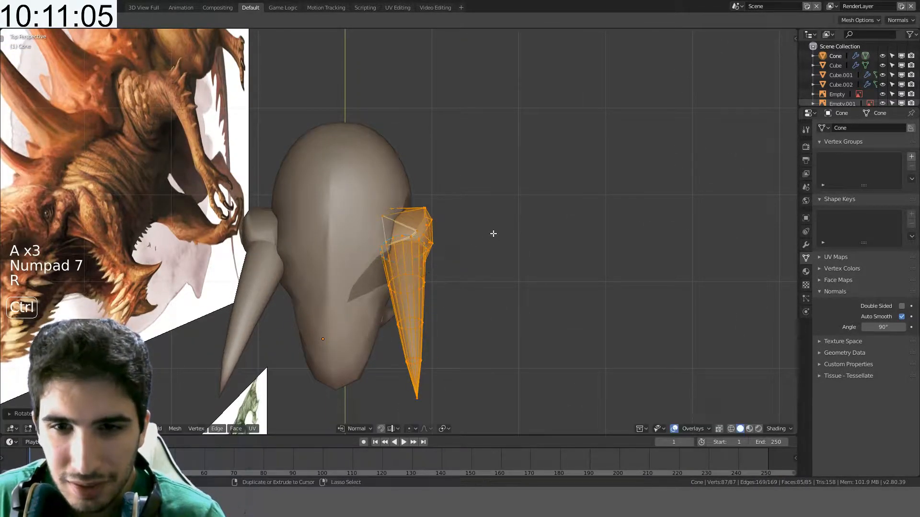
- Move the whole horn and brow mesh inward along X so it sits closer to the head
key("g")
key("x")
key("x")
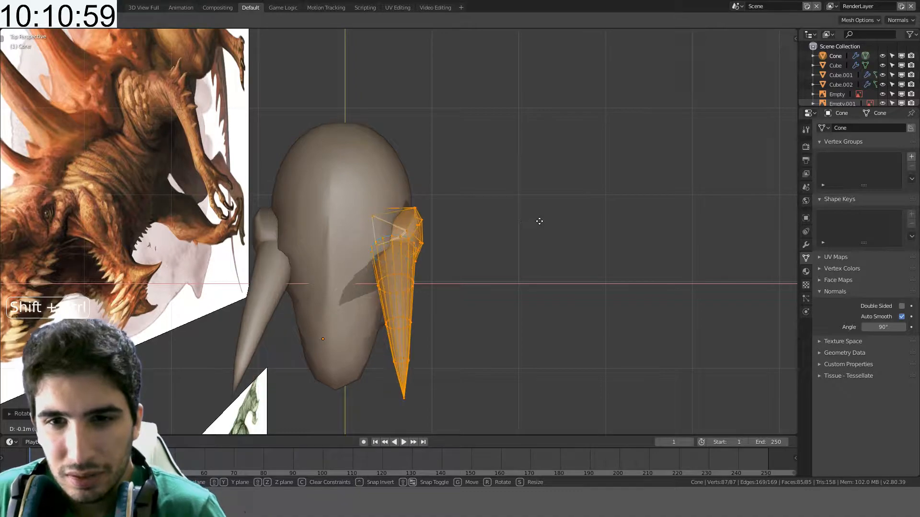
left_click(540, 222, "ctrl")
- Examine how the repositioned horn and brow sit on the head from the side and from oblique angles
middle_click_drag(620, 224, 526, 183)
key("Tab")
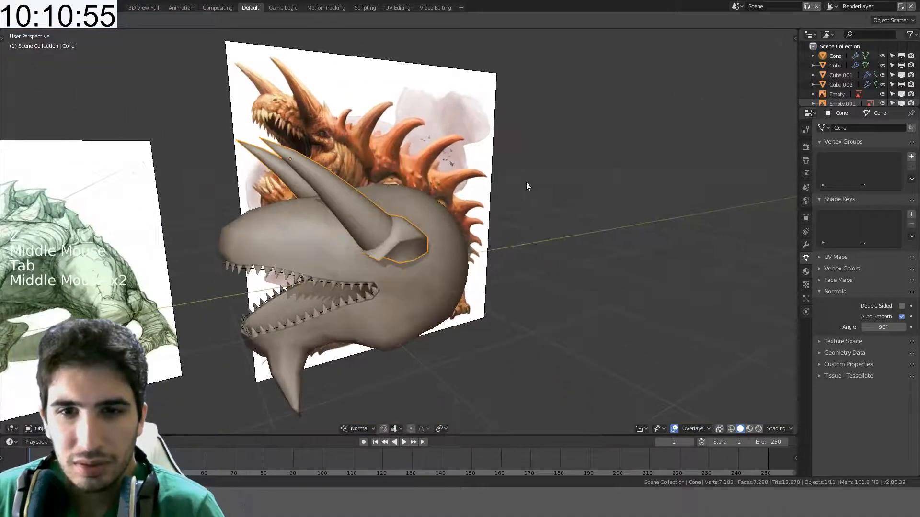
key("KP_5")
key("KP_3")
scroll(495, 222, "up", 6)
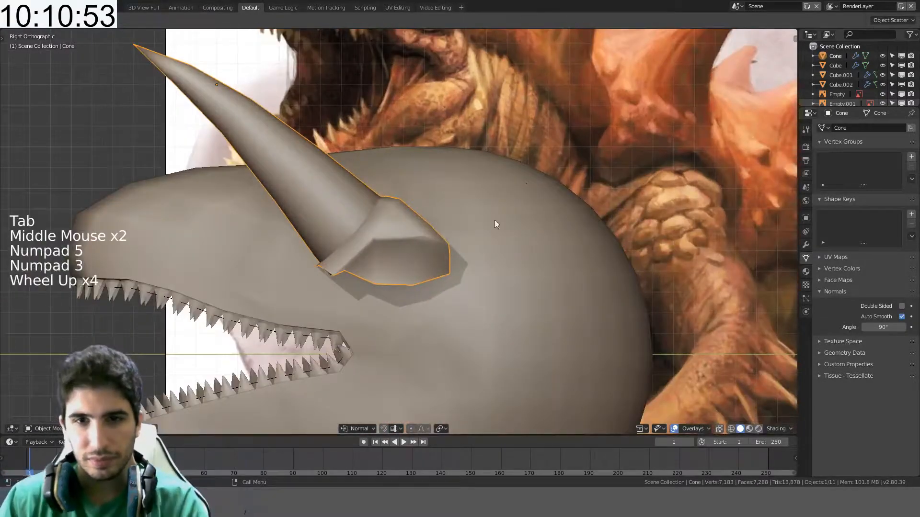
middle_click_drag(495, 222, 478, 208)
key("Tab")
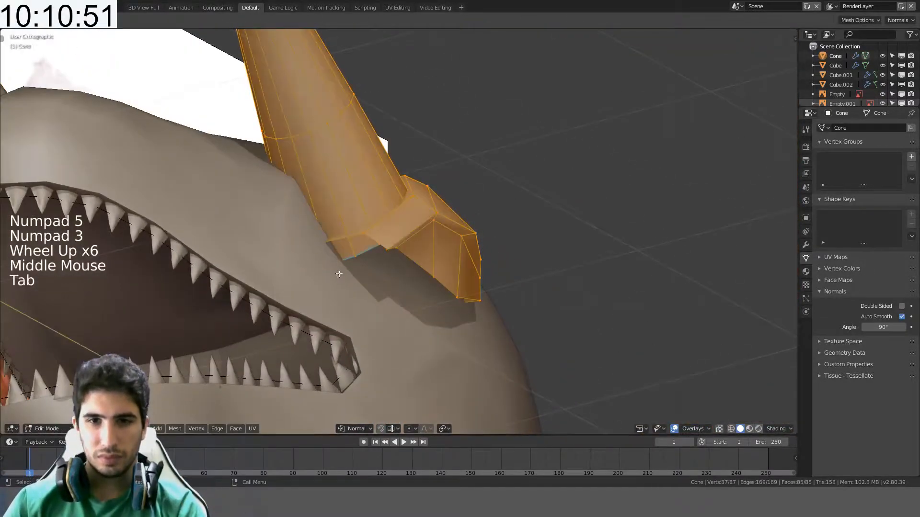
scroll(338, 273, "down", 4)
middle_click_drag(339, 272, 339, 270)
key("Tab")
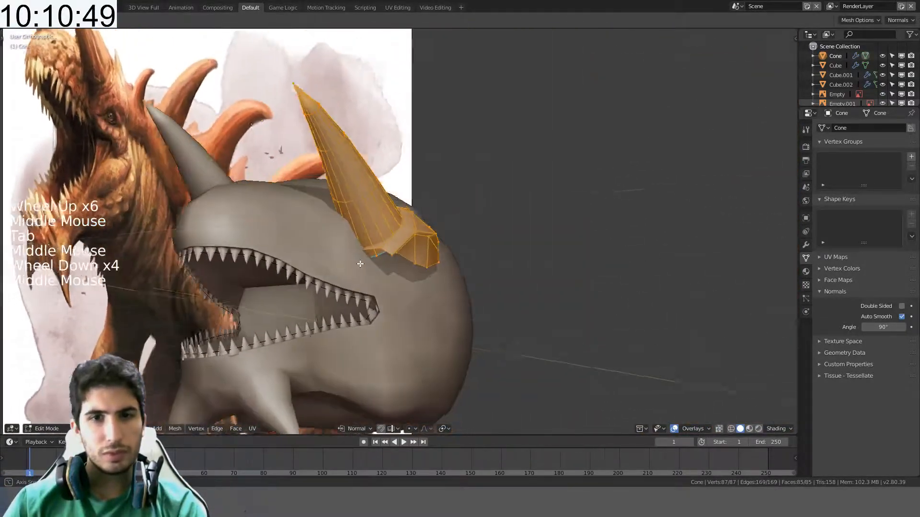
scroll(373, 258, "up", 5)
key("Tab")
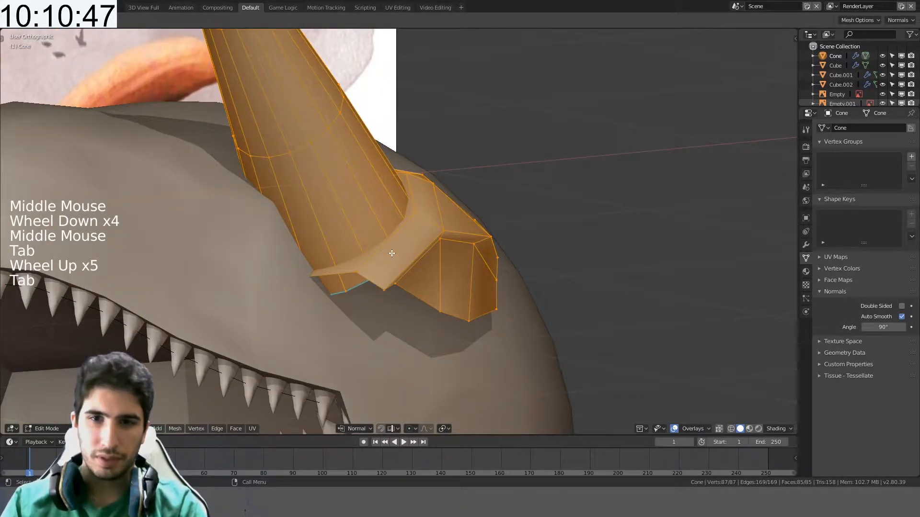
middle_click_drag(391, 253, 360, 194, "shift")
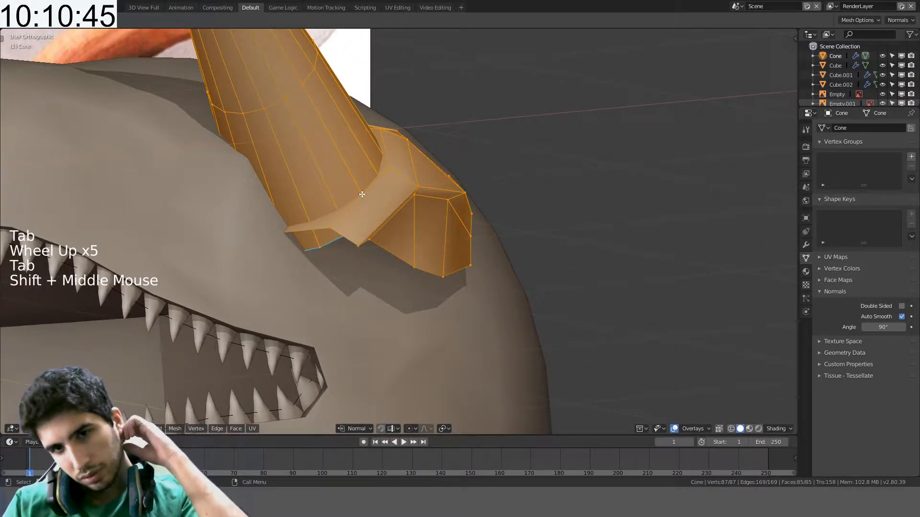
- Add a face at the brow's front lower corner, below the base of the horn
left_click(369, 239)
middle_click_drag(369, 239, 291, 226)
left_click(209, 262)
middle_click_drag(261, 254, 240, 273)
key("z")
left_click(369, 243)
middle_click_drag(369, 243, 355, 252)
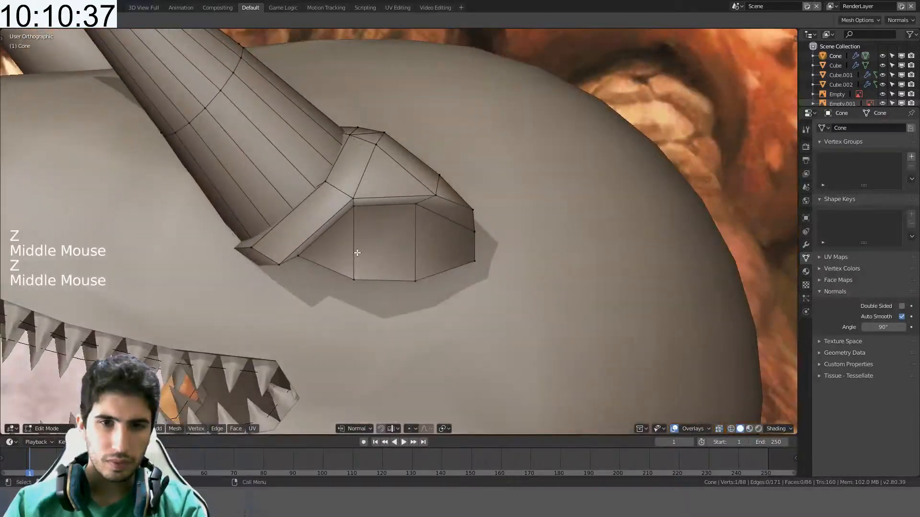
- Select both outer vertices of the new front face and move that edge down against the head surface
key("g")
key("z")
left_click(194, 277)
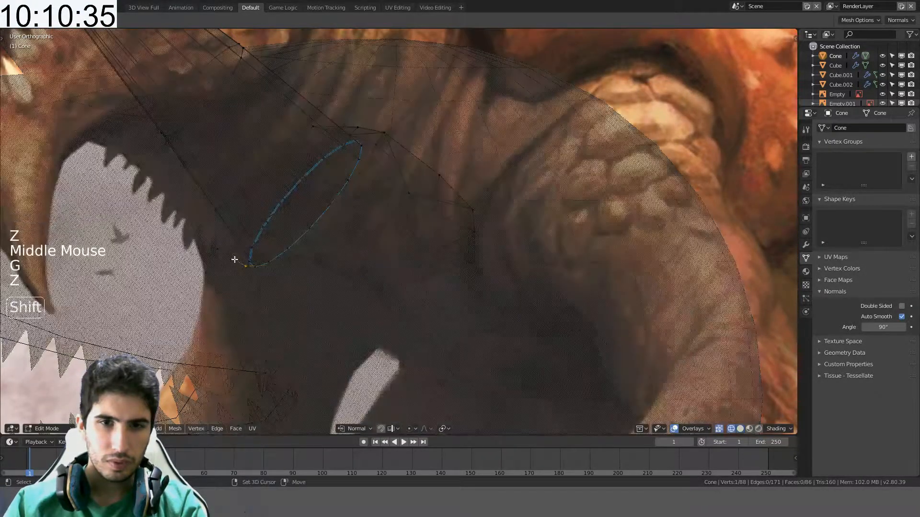
key("z")
key("g")
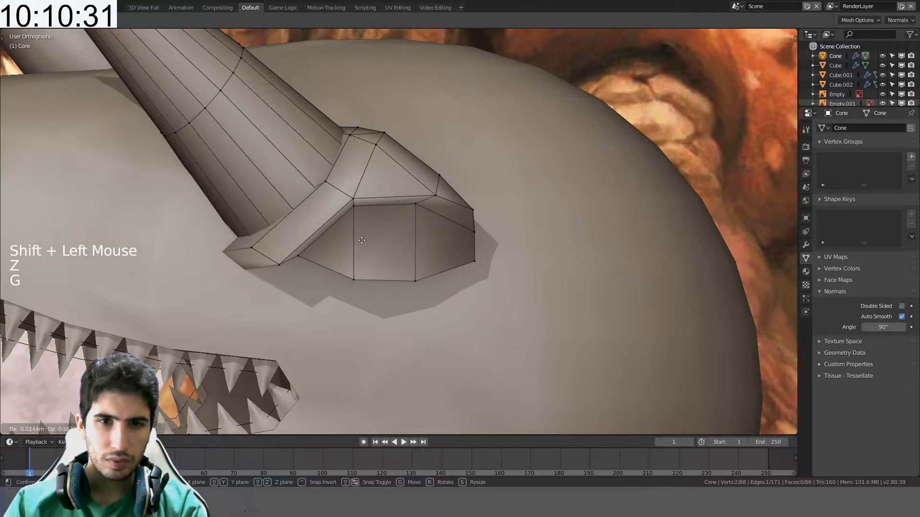
left_click(384, 243)
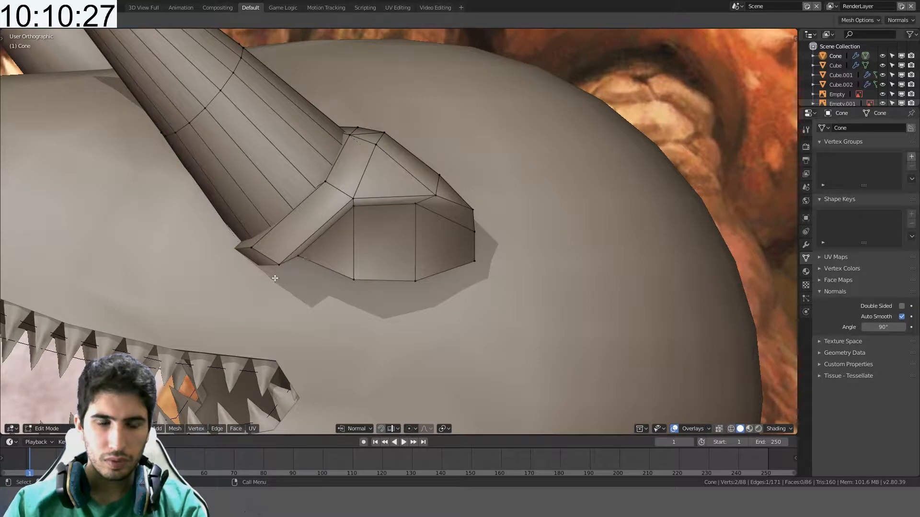
key("g")
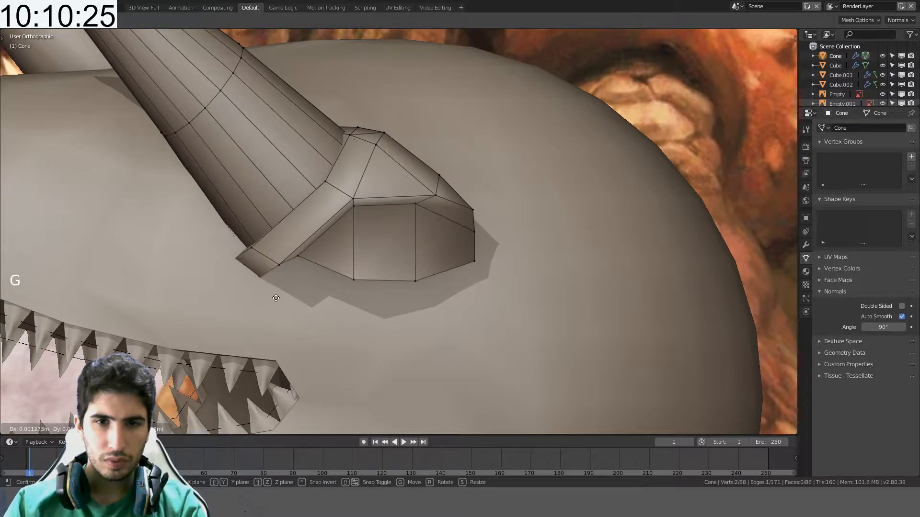
left_click(275, 297)
left_click(251, 247, "shift")
key("g")
key("g")
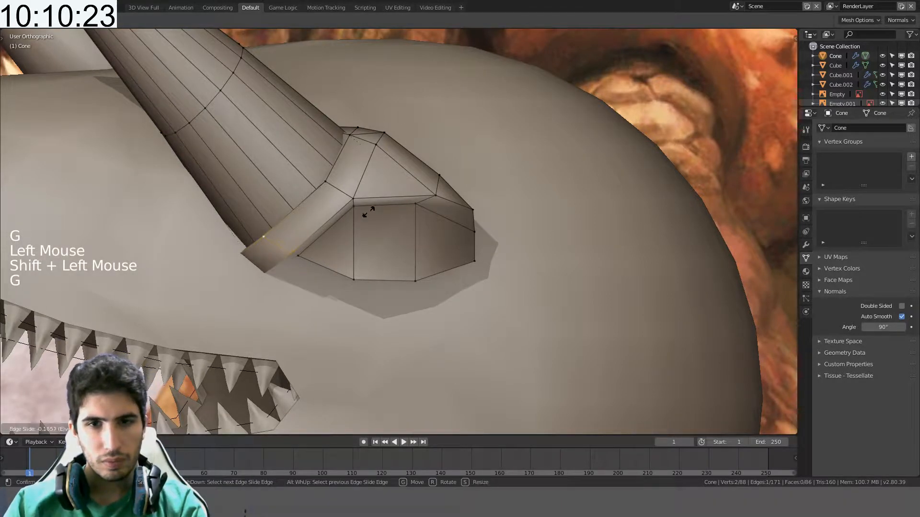
right_click(370, 211)
key("a")
- Slide the edge between the front corner face and the brow slightly back toward the eye socket
left_click(251, 248)
left_click(277, 264, "shift")
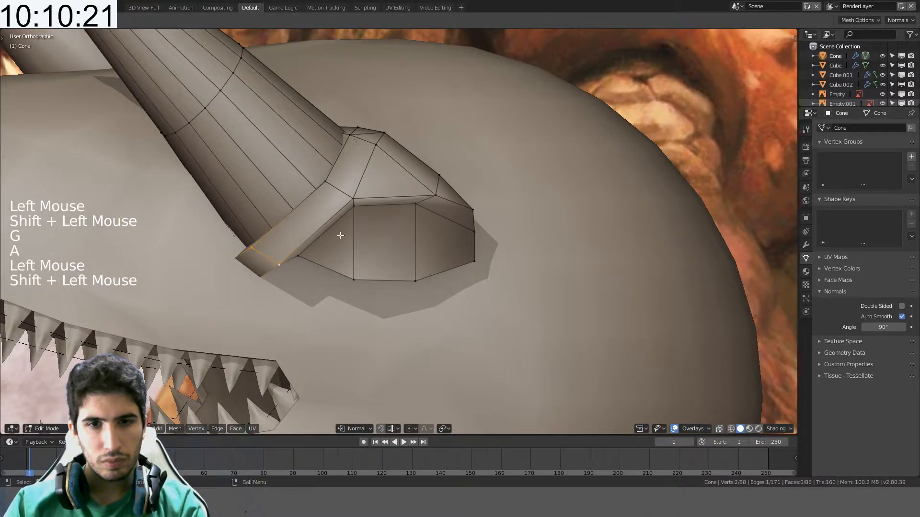
key("g")
key("g")
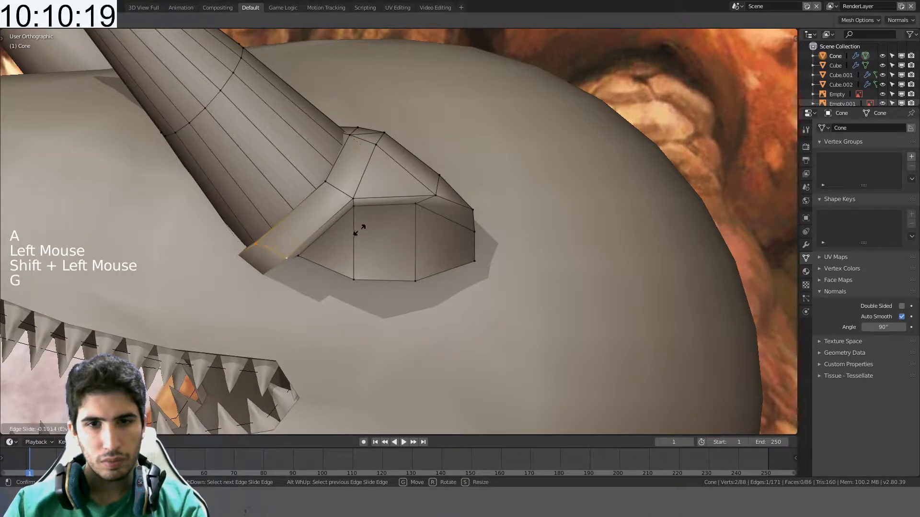
left_click(359, 231)
middle_click_drag(317, 228, 351, 214)
key("a")
scroll(328, 225, "down", 5)
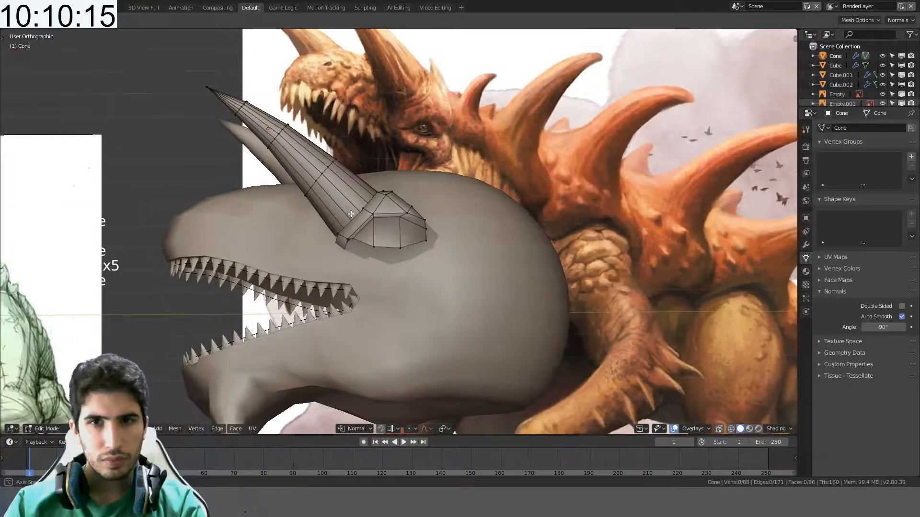
- Fill new faces along the eye socket's lower rim, starting from its front vertex
scroll(351, 215, "up", 2)
left_click(334, 243)
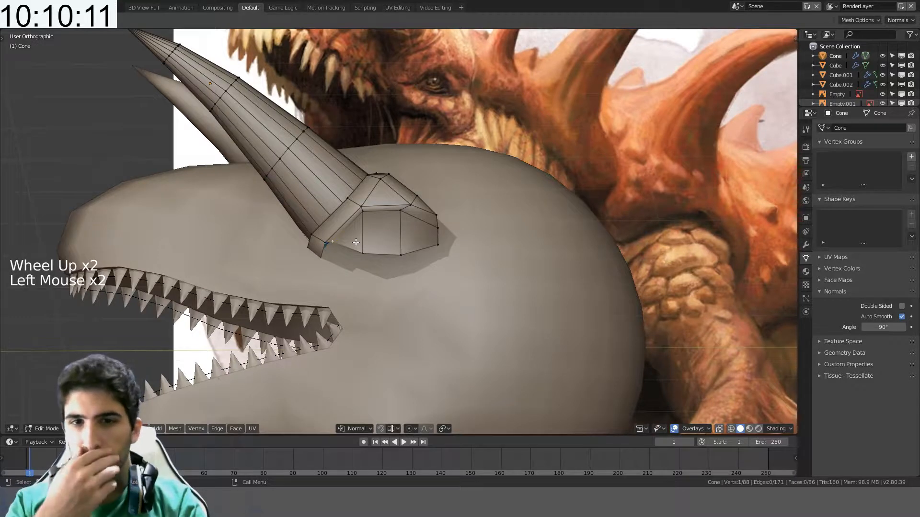
key("f")
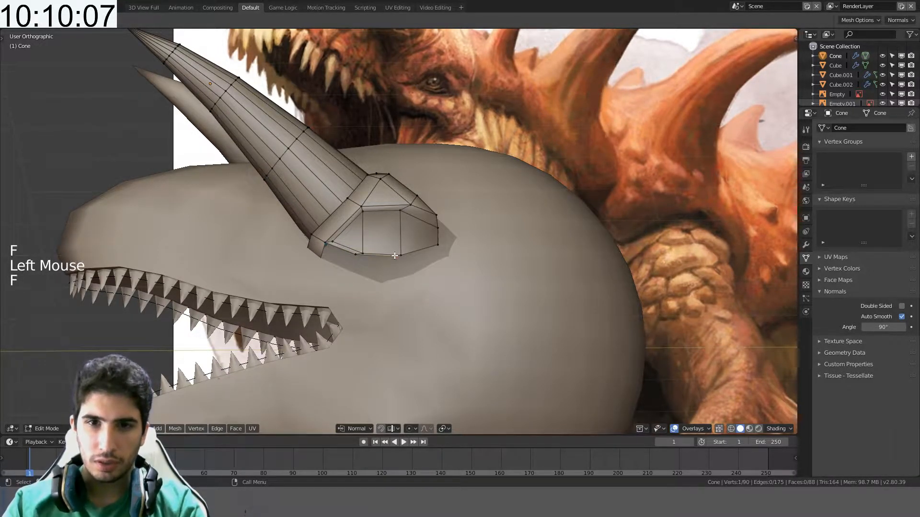
middle_click_drag(394, 256, 293, 280)
scroll(365, 309, "up", 6)
scroll(402, 337, "down", 1)
- Undo the last rim face, try filling from other vertices of the socket's lower rim, and undo those attempts
key("ctrl+z")
left_click(255, 283, "shift")
key("f")
key("ctrl+z")
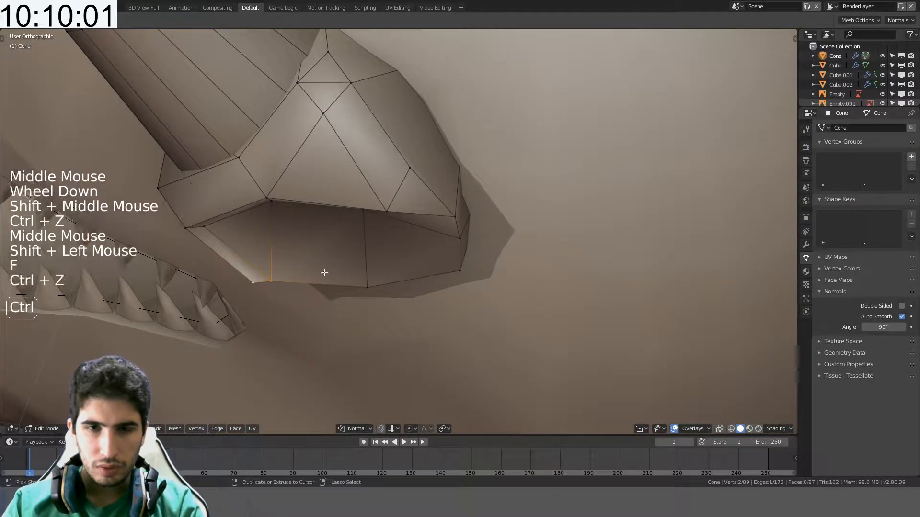
left_click(307, 282)
key("f")
key("ctrl+z")
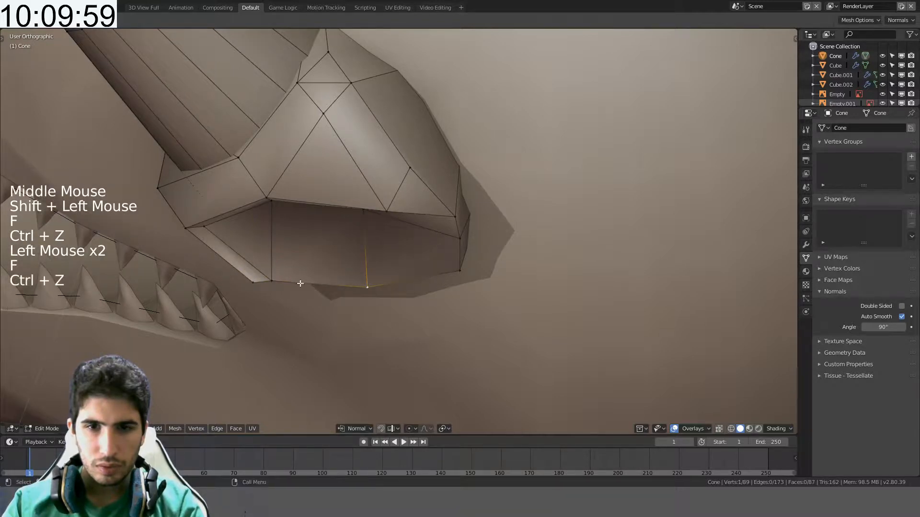
- Extend the eye socket's lower rim rearward with two more faces
left_click(278, 274)
key("f")
middle_click_drag(278, 274, 468, 296)
left_click(384, 283)
key("f")
- Move the outer edge of the rear rim face along X and Y to follow the socket's lower contour
left_click(369, 300, "shift")
key("g")
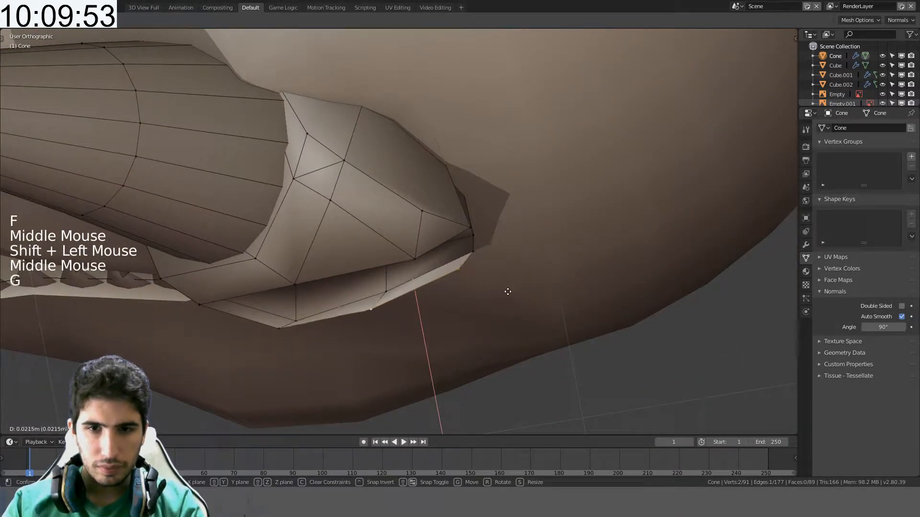
key("g")
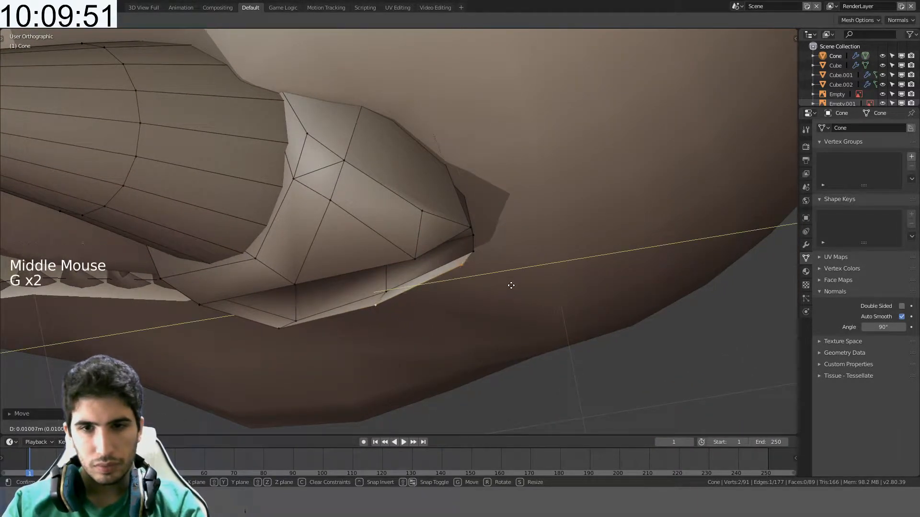
key("g")
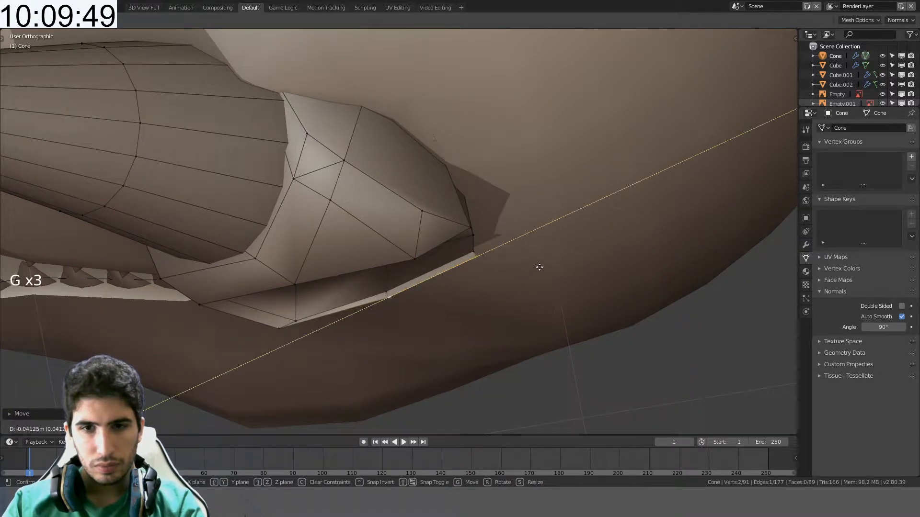
left_click(539, 267)
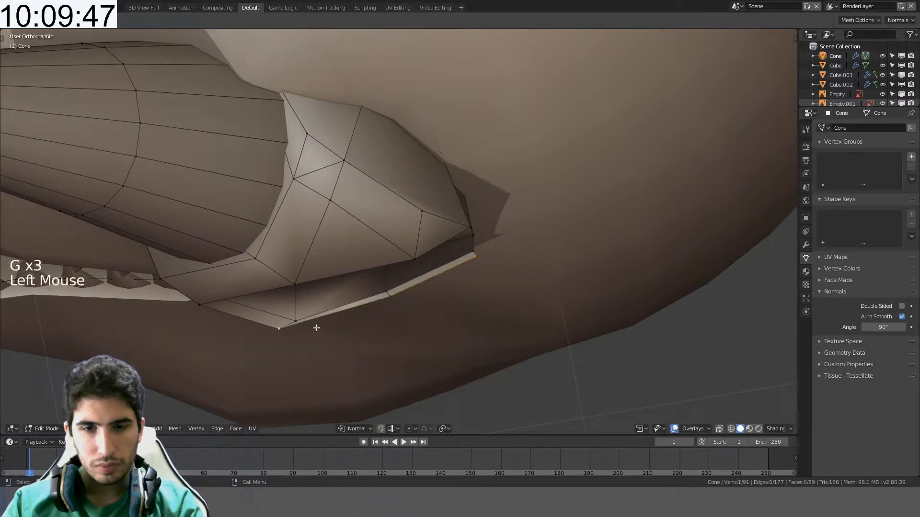
- Move the front outer vertex of the socket's lower rim along single axes to line it up with the inner corner
key("g")
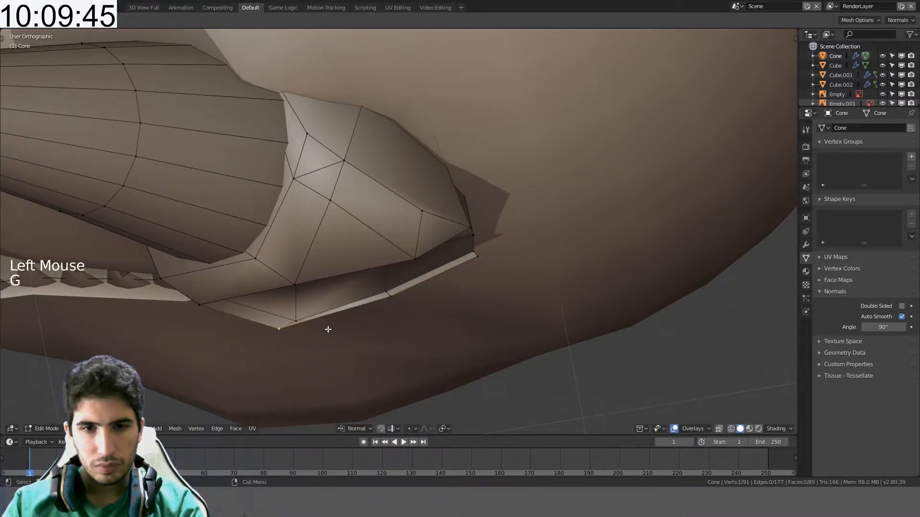
key("g")
key("g")
left_click(341, 330)
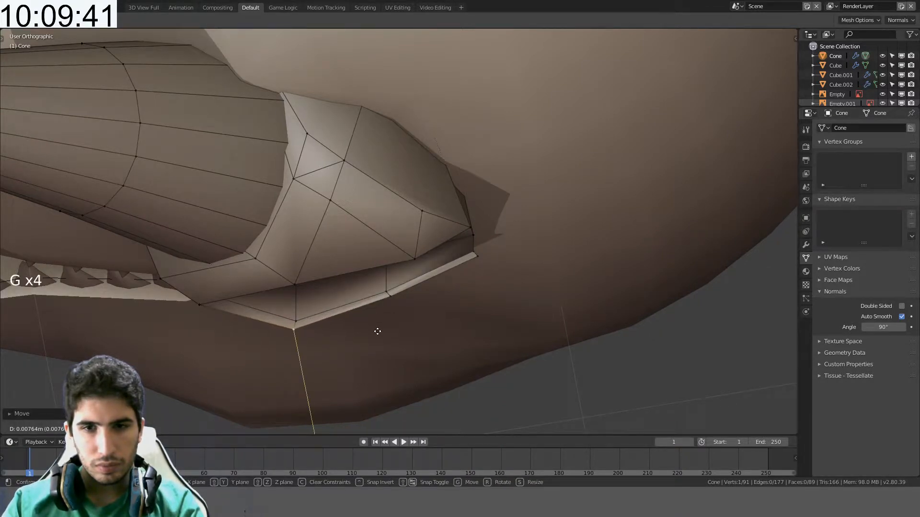
- Select the outer edge chain of the socket's lower rim and apply Set Flow to it
middle_click_drag(376, 330, 308, 230)
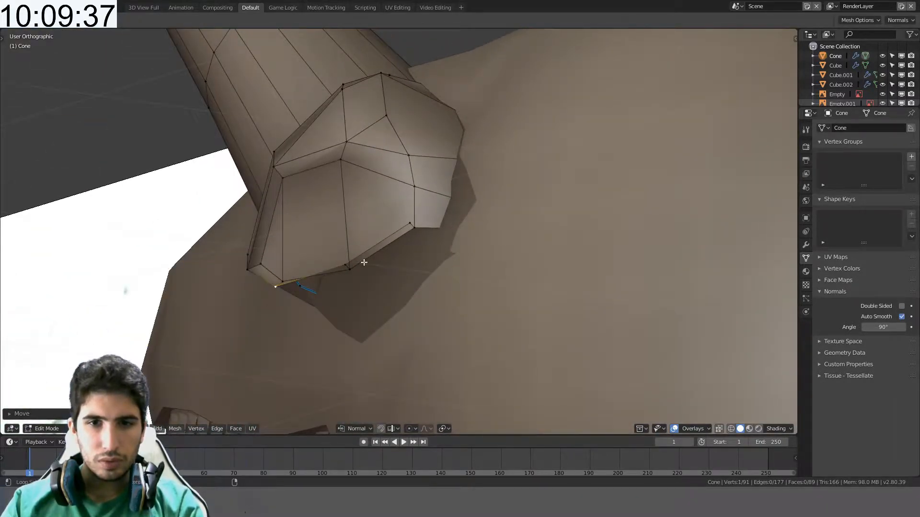
middle_click_drag(371, 247, 413, 240)
left_click(419, 222)
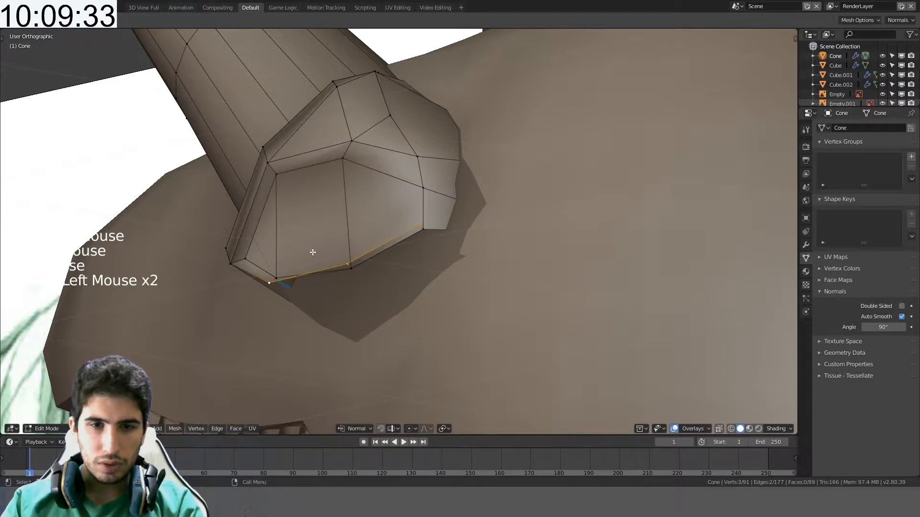
left_click(215, 427)
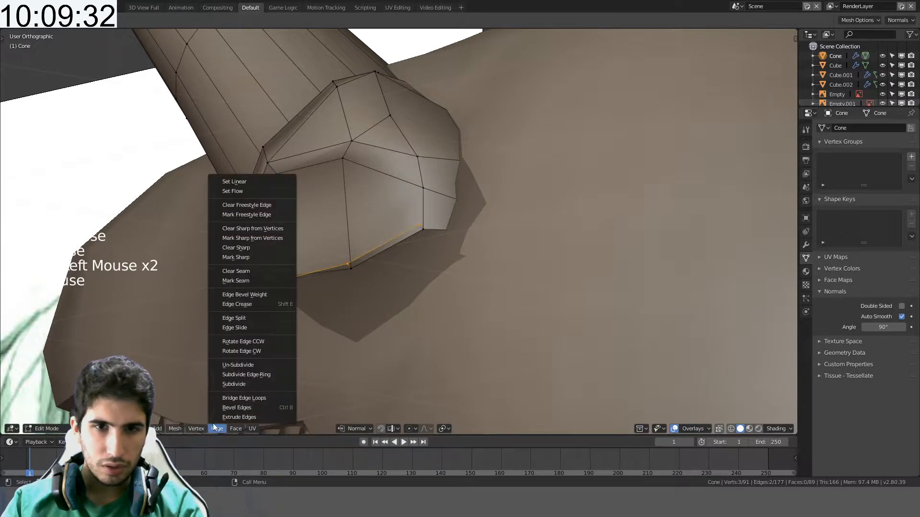
left_click(243, 190)
middle_click_drag(306, 207, 407, 230)
- Select the two rear outer vertices of the socket's lower rim and lower them about 0.02 m along Z
key("a")
left_click(351, 259, "alt")
key("a")
left_click(379, 253)
left_click(473, 224, "shift")
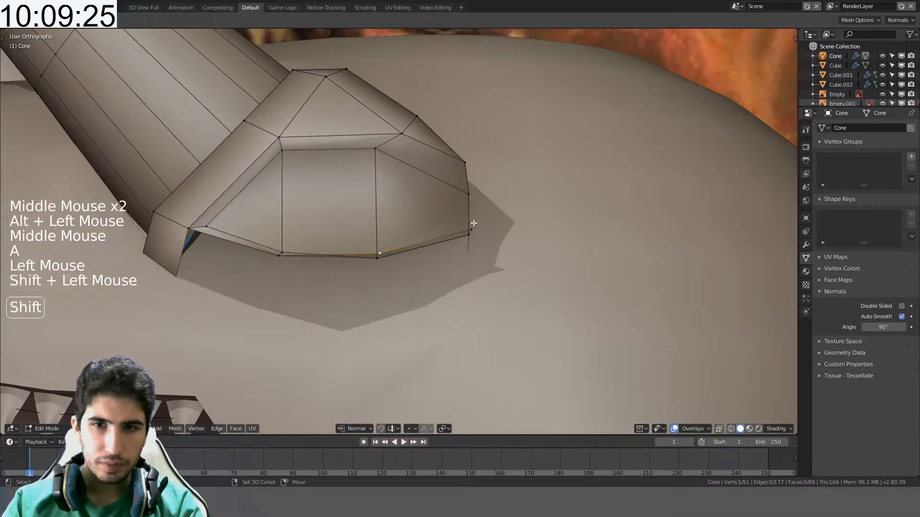
key("g")
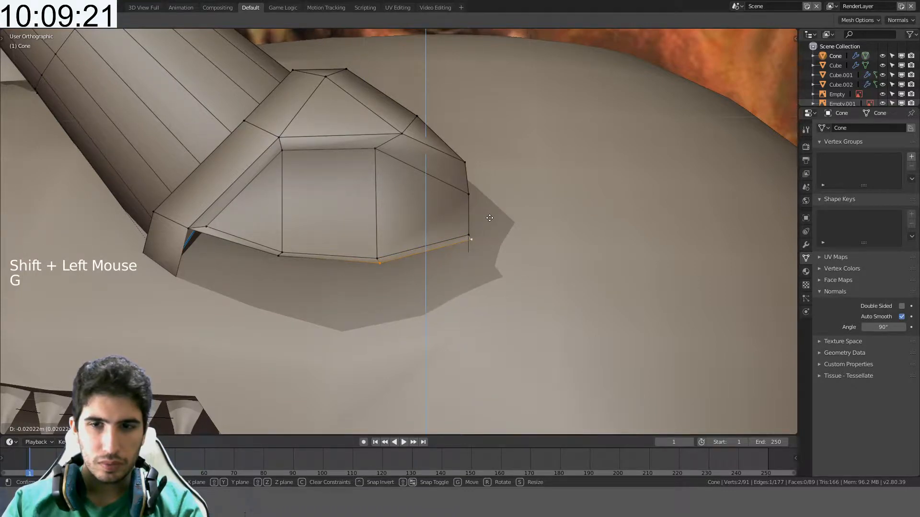
middle_click_drag(490, 218, 507, 224)
scroll(404, 243, "down", 2)
scroll(430, 236, "down", 2)
scroll(370, 230, "down", 2)
middle_click_drag(369, 230, 384, 250)
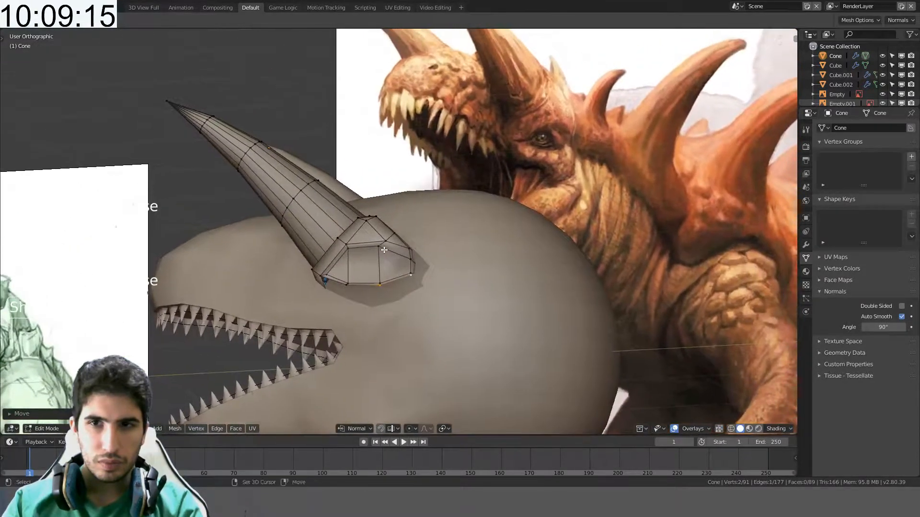
- Select the two lower vertices at the brow's rear corner and reposition that edge beside the socket
scroll(384, 250, "up", 5)
left_click(427, 300)
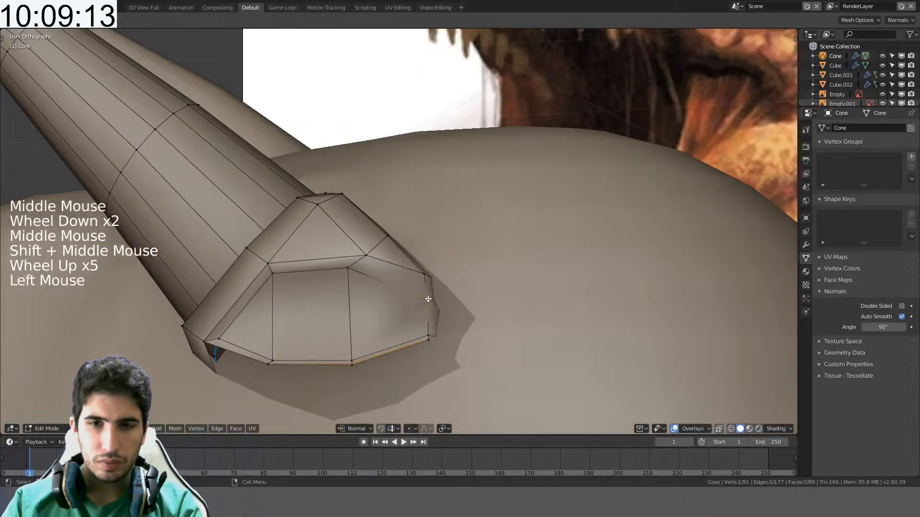
middle_click_drag(428, 300, 353, 327)
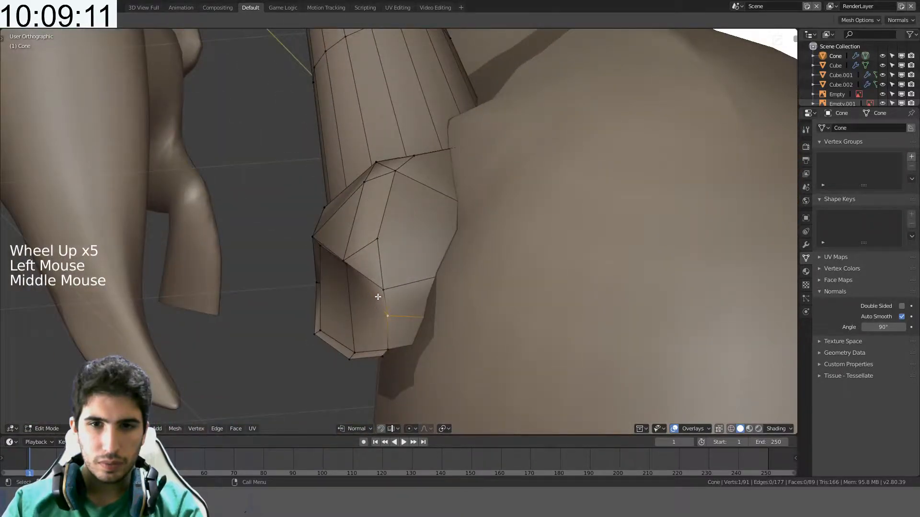
middle_click_drag(378, 297, 400, 315)
left_click(388, 336, "shift")
key("g")
left_click(384, 293)
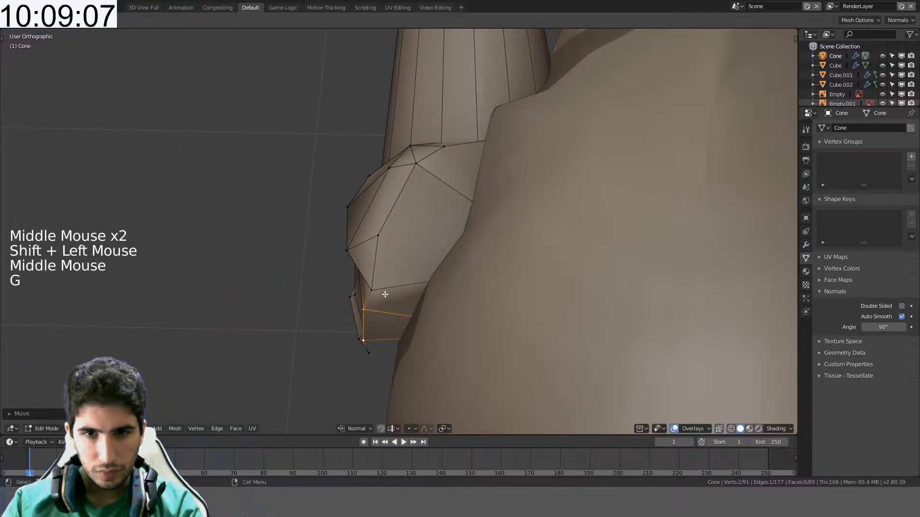
- Try to move the brow's lower rear corner vertex along the X axis, and undo the move
left_click(377, 279, "shift")
mouse_move(377, 275)
middle_mouse_down()
mouse_move(417, 244)
mouse_move(373, 258)
mouse_move(384, 226)
mouse_move(346, 268)
mouse_move(400, 243)
mouse_move(353, 263)
mouse_move(376, 263)
mouse_move(404, 291)
mouse_move(427, 246)
mouse_move(365, 293)
mouse_move(387, 262)
middle_mouse_up()
left_click(370, 290)
key("g")
key("x")
key("x")
left_click(345, 262)
key("g")
key("ctrl+z")
middle_click_drag(344, 318, 355, 286)
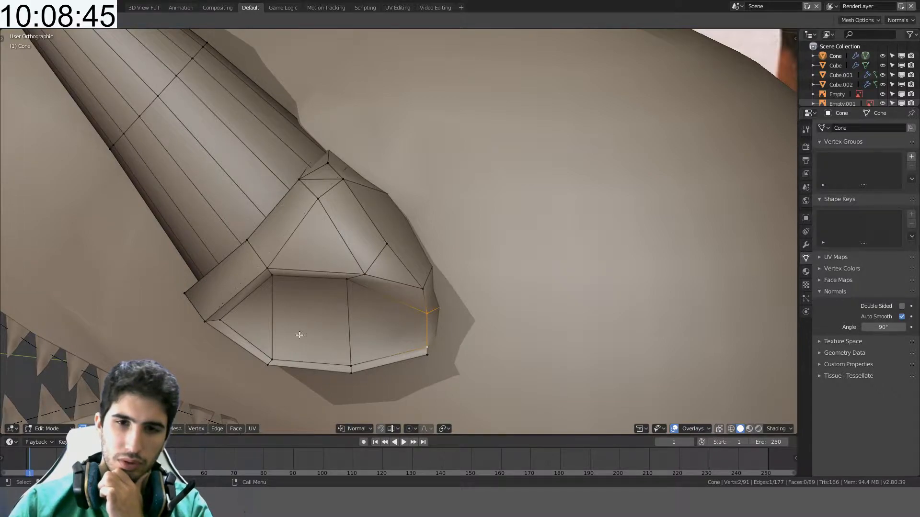
- Compare the overall shape of the horn base and eye socket with the reference drawings
mouse_move(435, 306)
middle_mouse_down()
mouse_move(411, 263)
mouse_move(452, 273)
mouse_move(376, 263)
mouse_move(489, 276)
middle_mouse_up()
scroll(410, 258, "down", 2)
scroll(458, 265, "down", 1)
scroll(365, 267, "up", 5)
scroll(394, 276, "down", 7)
scroll(394, 276, "down", 3)
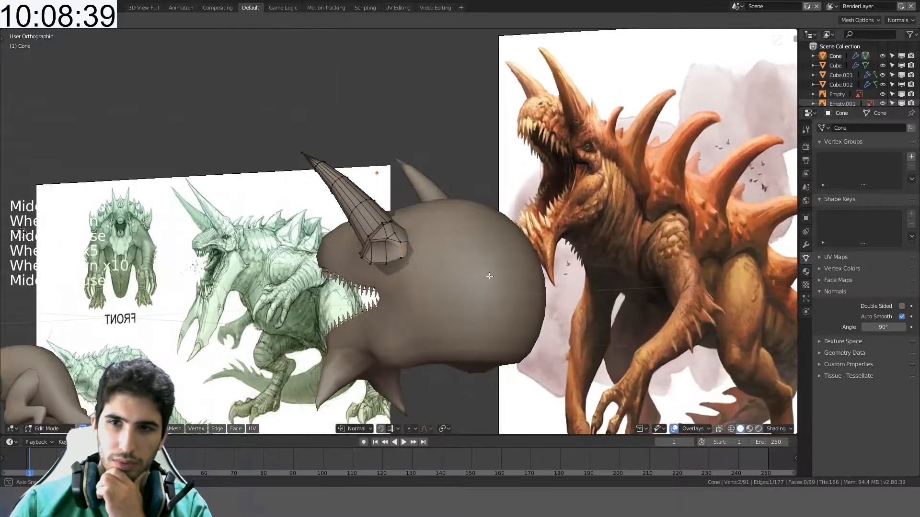
scroll(489, 276, "up", 10)
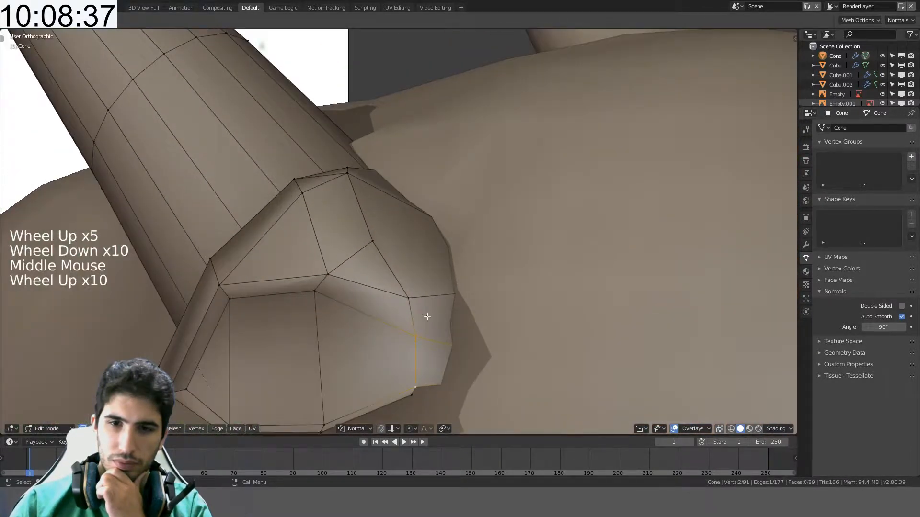
- In right side view, reposition the socket's upper rear vertex and the brow's rear corner vertex so they sit close together
left_click(418, 332)
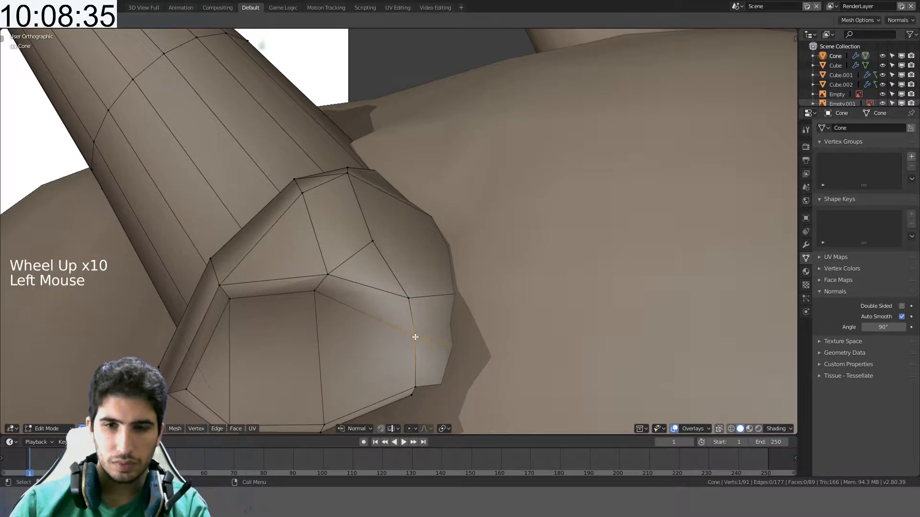
key("KP_3")
key("g")
left_click(430, 333)
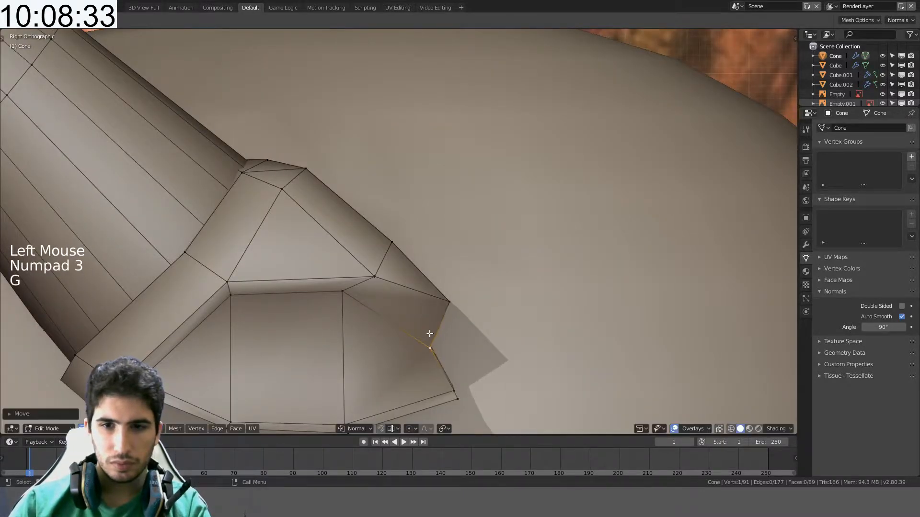
key("g")
left_click(445, 320)
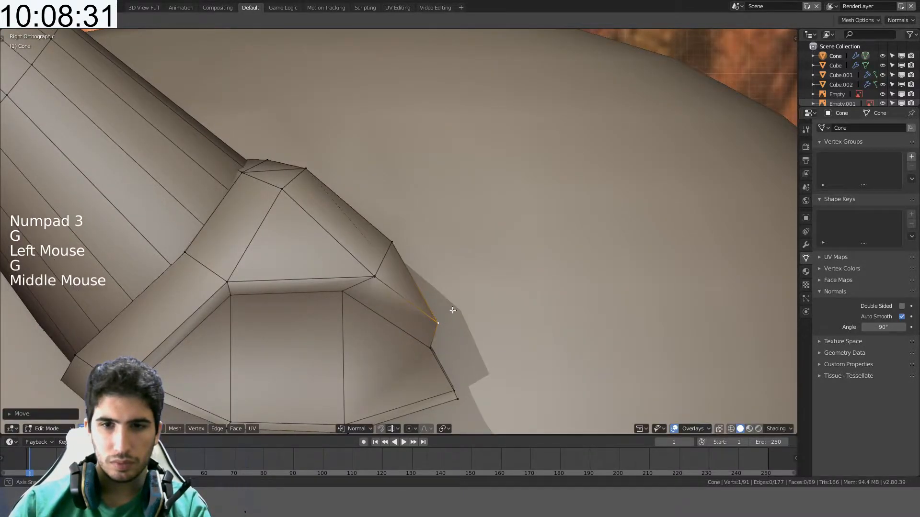
- Move the brow's rear corner vertex outward along the X axis, away from the head
middle_click_drag(452, 310, 361, 349)
key("g")
key("x")
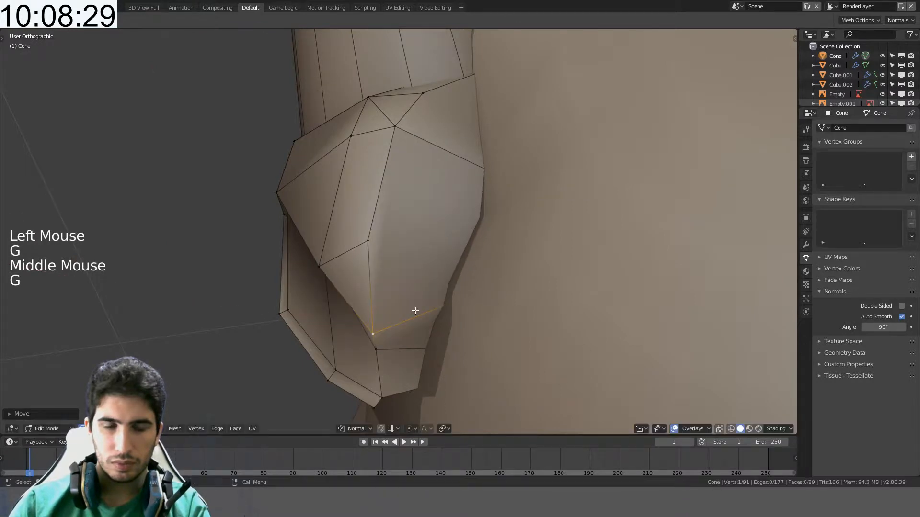
middle_click_drag(415, 312, 400, 324)
key("g")
key("g")
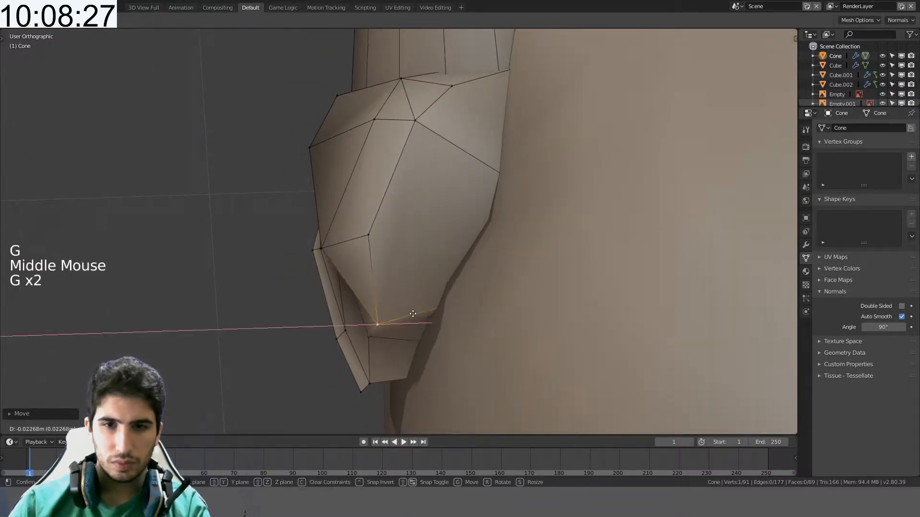
- Move the socket's upper rear vertex outward about 0.049 m along X and shift it down toward the rim's lower corner
left_click(370, 338)
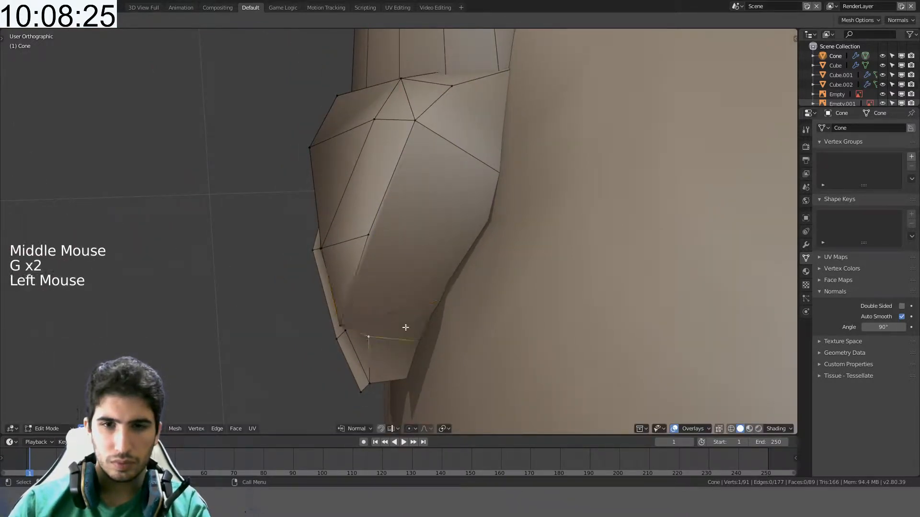
key("g")
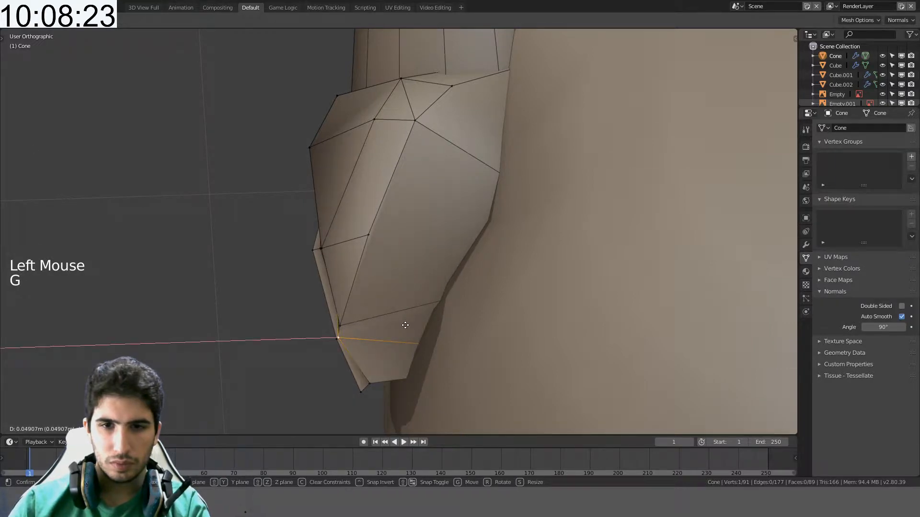
left_click(405, 325)
middle_click_drag(405, 325, 431, 318)
key("g")
left_click(449, 316)
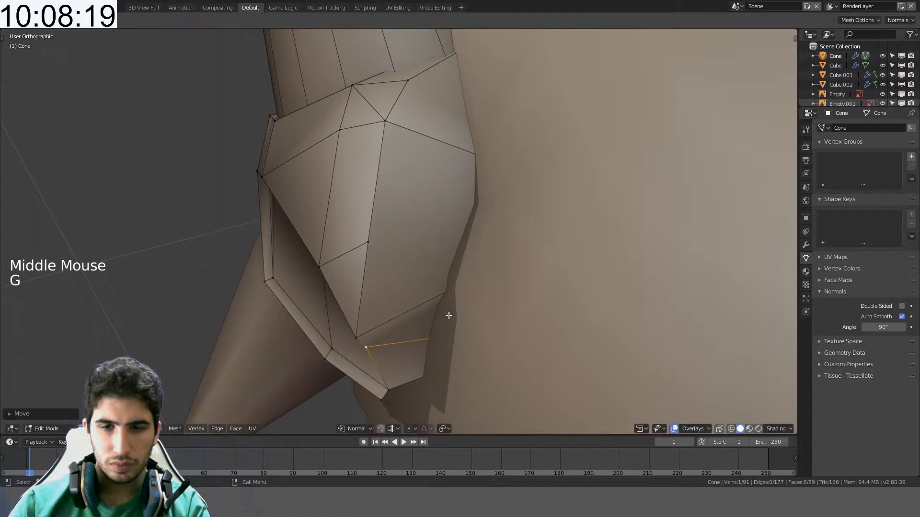
key("g")
left_click(460, 324)
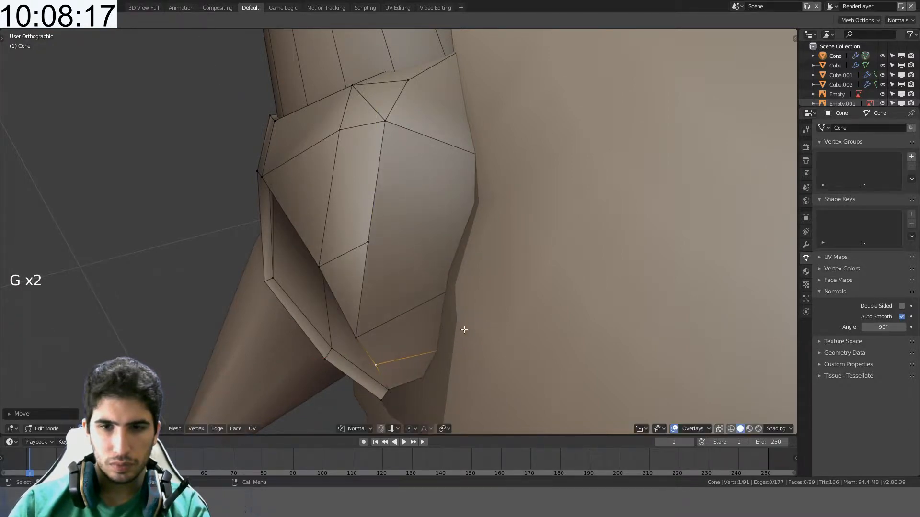
- Try to slide the middle vertex of the brow's outer ridge along its edge
middle_click_drag(462, 329, 461, 280)
key("Tab")
key("Tab")
left_click(384, 252)
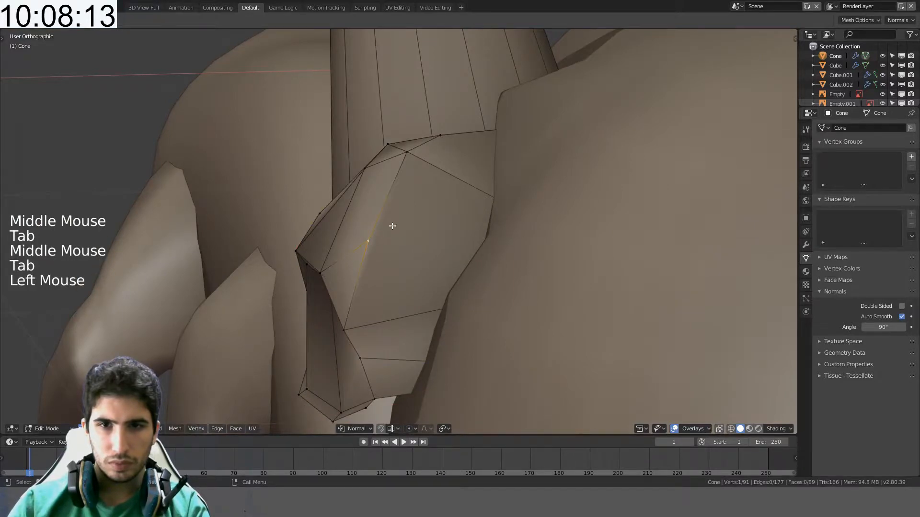
middle_click_drag(392, 224, 390, 246, "shift")
key("a")
key("Tab")
scroll(462, 230, "down", 2)
key("Tab")
left_click(353, 217)
key("g")
key("g")
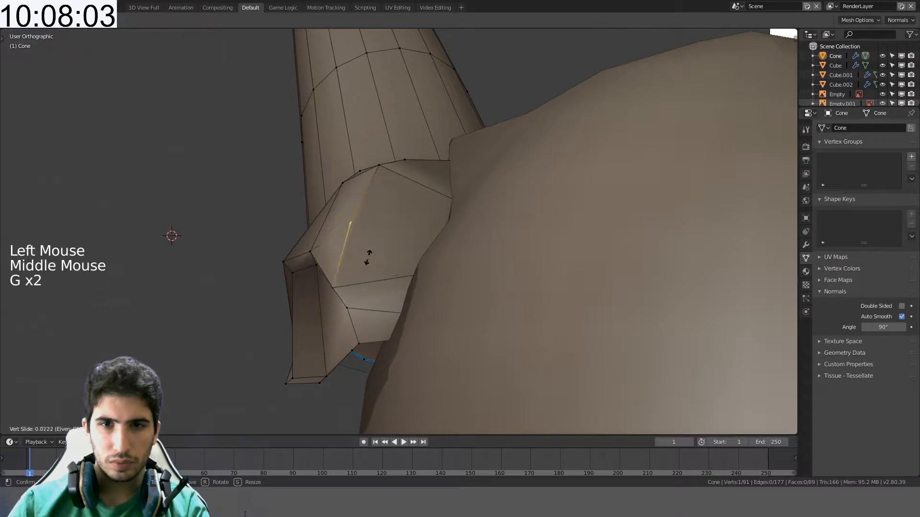
right_click(369, 289)
- Try to slide the brow's rear corner vertex and the socket vertex below it along their edges
mouse_move(370, 289)
middle_mouse_down()
mouse_move(438, 315)
mouse_move(411, 298)
mouse_move(360, 300)
middle_mouse_up()
left_click(360, 300)
key("g")
key("g")
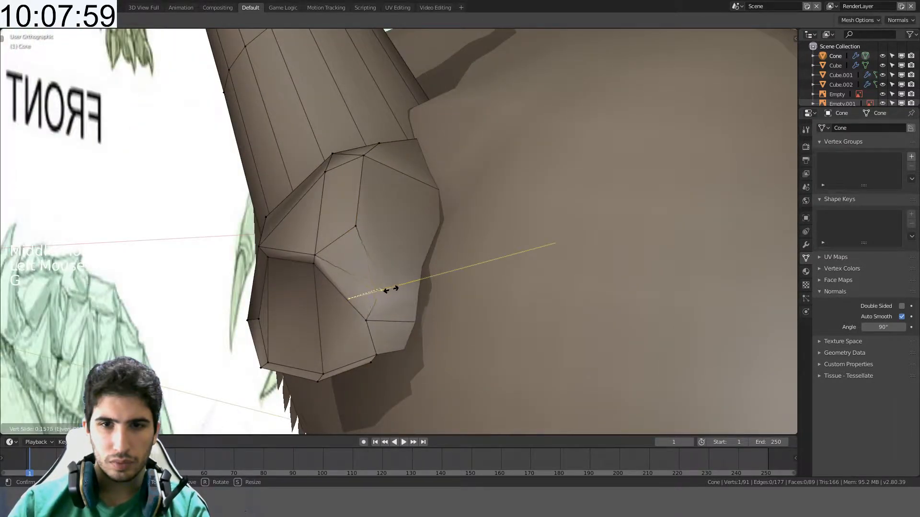
right_click(412, 295)
left_click(378, 321)
key("g")
key("g")
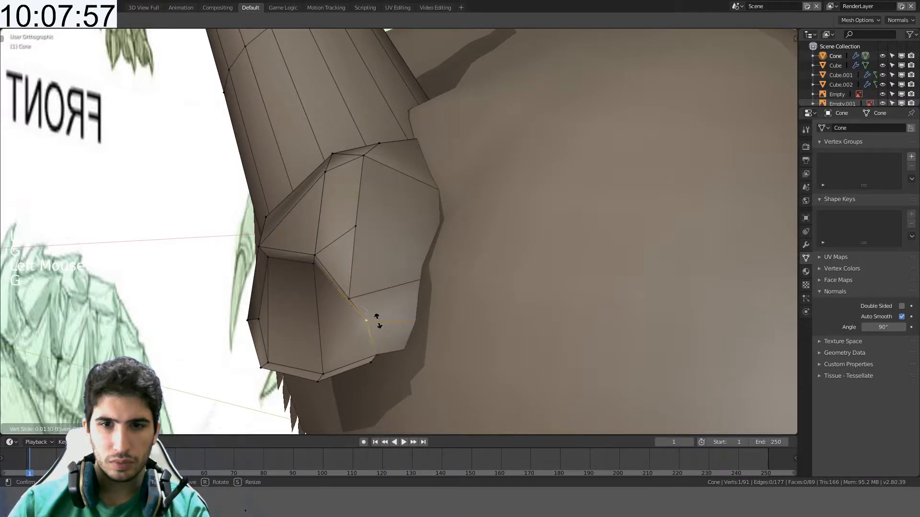
right_click(392, 320)
- Adjust the position of the brow's rear corner vertex and check the horn's shape in Object Mode
mouse_move(392, 321)
middle_mouse_down()
mouse_move(440, 259)
mouse_move(406, 236)
mouse_move(417, 226)
mouse_move(477, 232)
mouse_move(445, 265)
mouse_move(419, 248)
mouse_move(425, 236)
mouse_move(487, 235)
mouse_move(467, 278)
mouse_move(383, 307)
middle_mouse_up()
key("Tab")
key("Tab")
left_click(404, 220)
key("g")
key("Tab")
scroll(487, 235, "down", 1)
key("Tab")
- Move the socket's upper rear vertex inward toward the head to line it up below the brow's corner
left_click(387, 315)
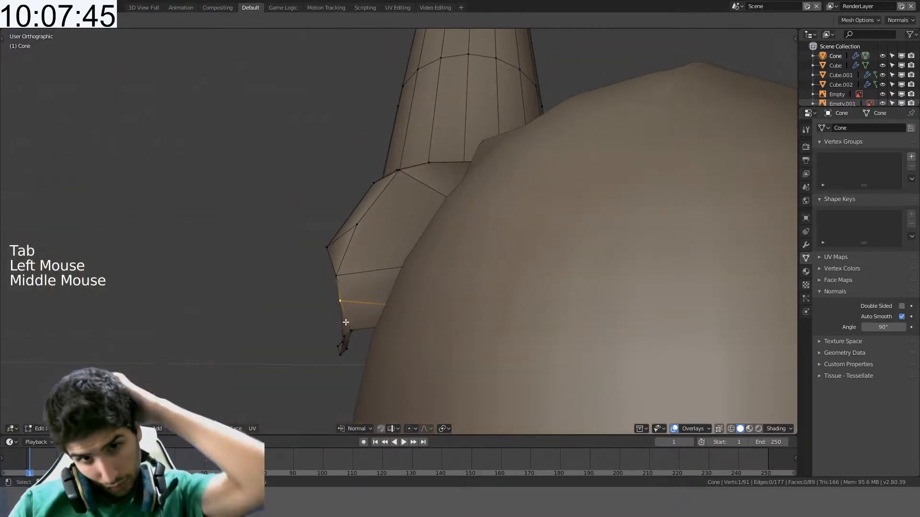
scroll(346, 322, "down", 3)
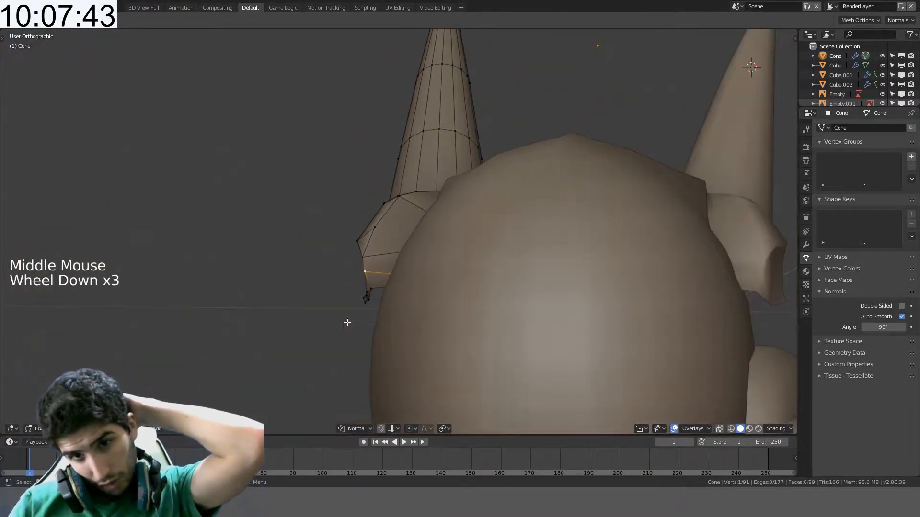
middle_click_drag(349, 321, 378, 372)
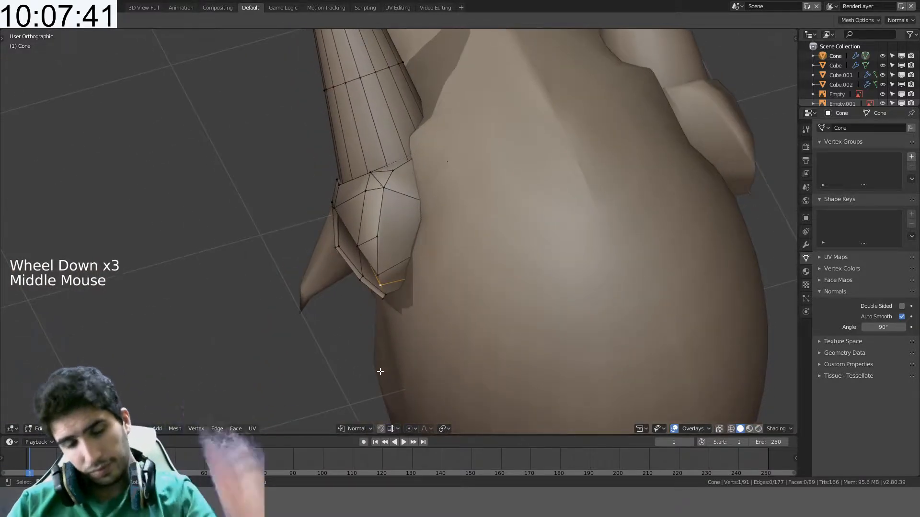
scroll(395, 329, "up", 5)
key("g")
key("g")
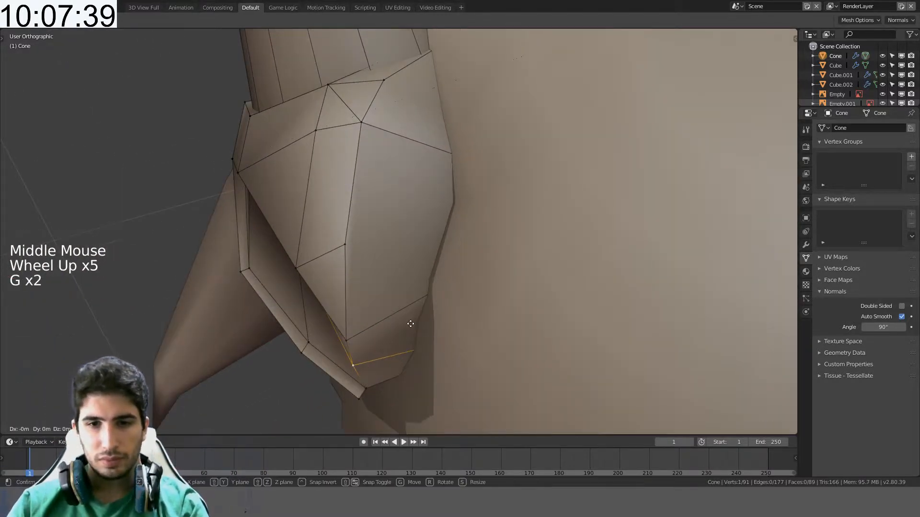
key("g")
left_click(437, 305)
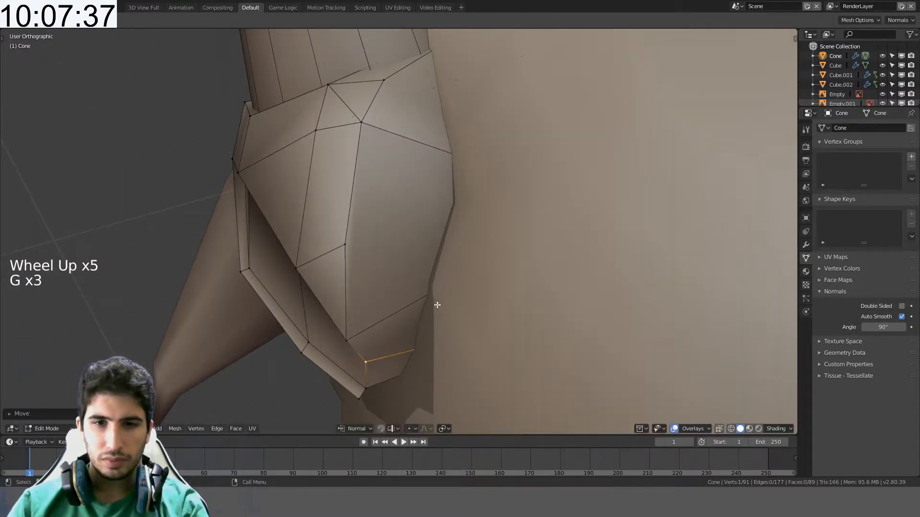
- Leave Edit Mode and compare the horn and eye socket with the painted reference
middle_click_drag(438, 305, 508, 249)
key("Tab")
scroll(482, 254, "down", 1)
scroll(456, 291, "down", 2)
scroll(455, 292, "down", 2)
scroll(470, 260, "down", 3)
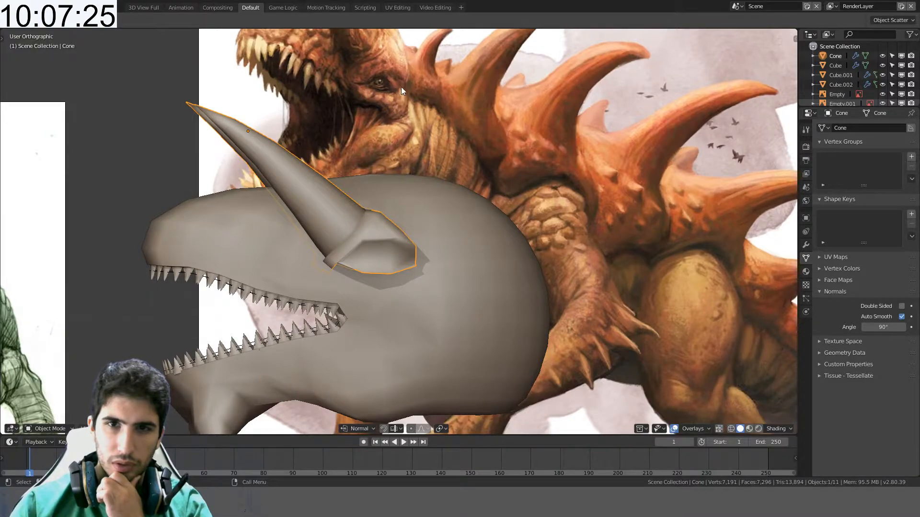
middle_click_drag(401, 87, 418, 243)
scroll(402, 221, "up", 3)
scroll(418, 243, "down", 2)
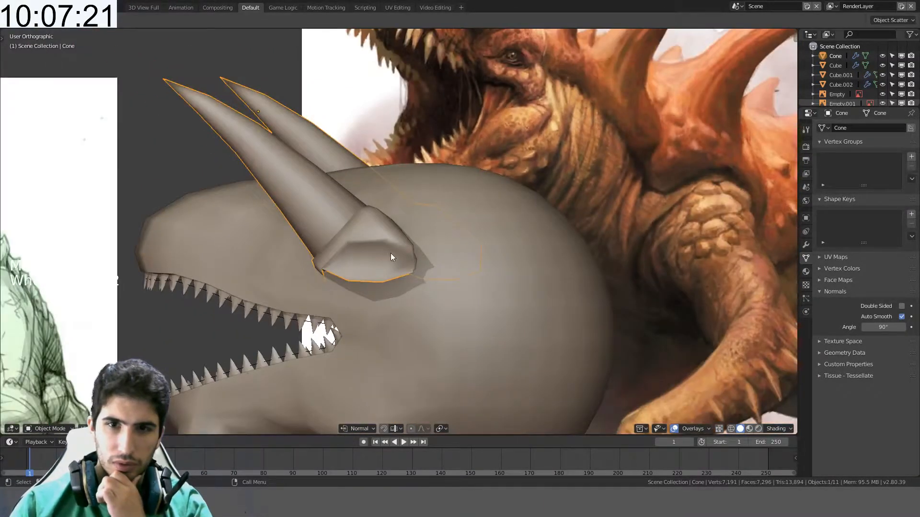
- In the horn mesh, merge the lower rim's inner rear corner vertex into the socket vertex directly above it
left_click(361, 257)
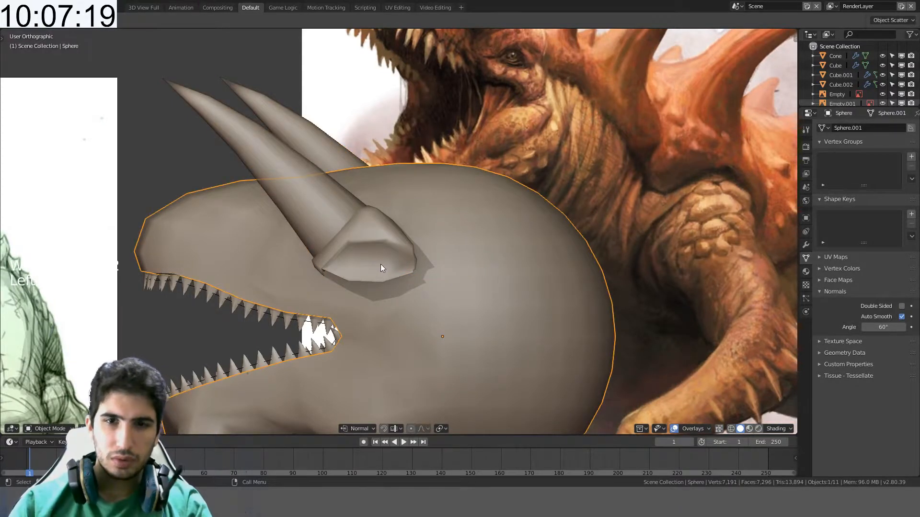
left_click(380, 263)
key("Tab")
scroll(381, 264, "up", 3)
key("a")
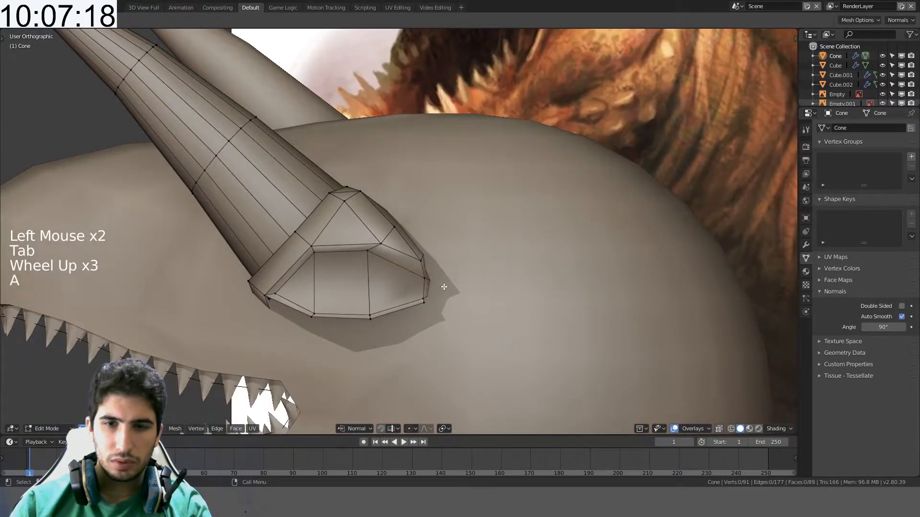
left_click(424, 301)
mouse_move(431, 276)
middle_mouse_down()
mouse_move(403, 263)
mouse_move(369, 292)
middle_mouse_up()
scroll(373, 297, "up", 2)
key("z")
key("z")
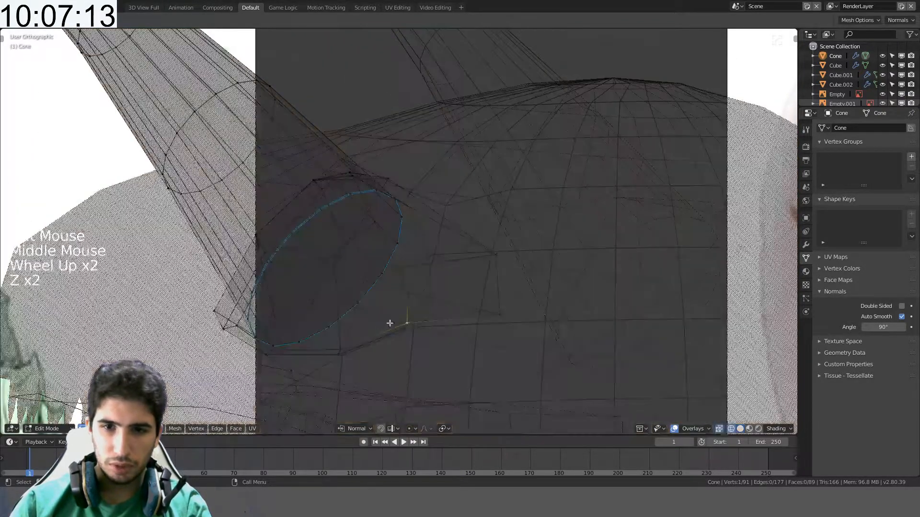
left_click(411, 296, "shift")
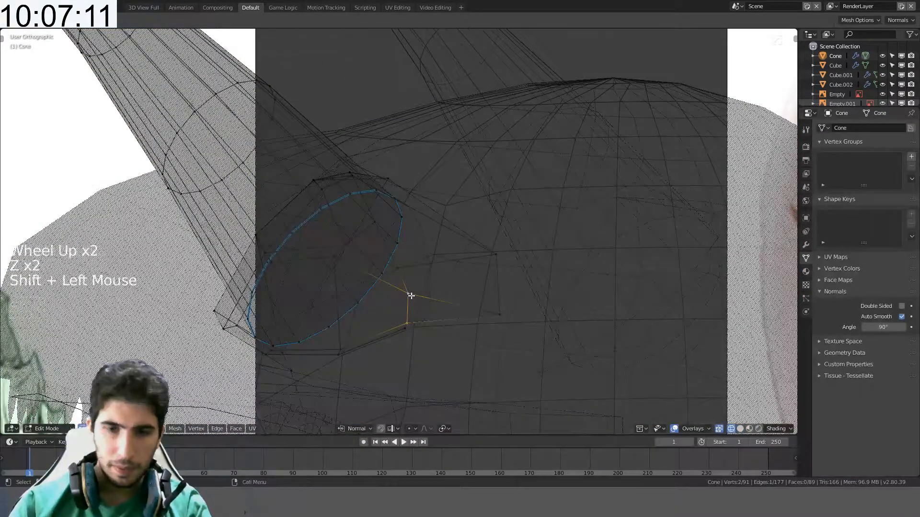
key("alt+m")
left_click(411, 296)
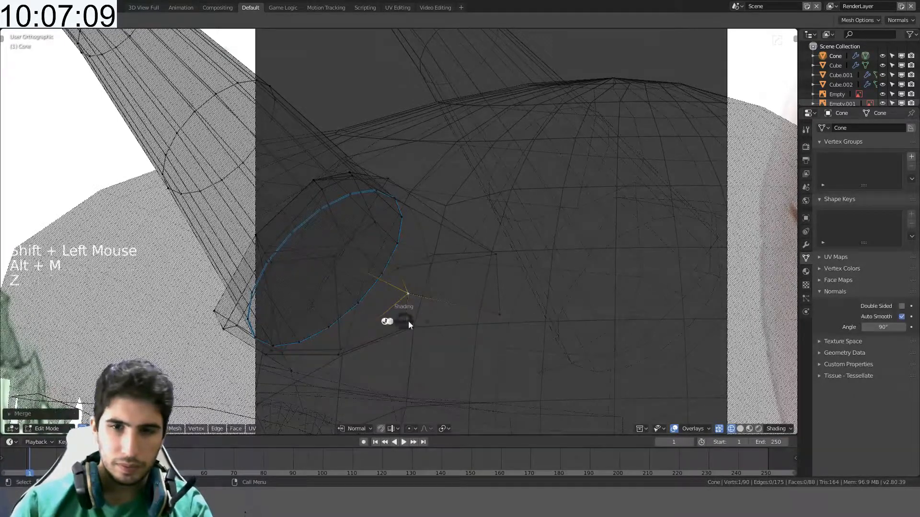
- Slide the outer rear vertex of the socket's lower rim up along its edge to the merged corner
middle_click_drag(455, 320, 494, 314)
key("g")
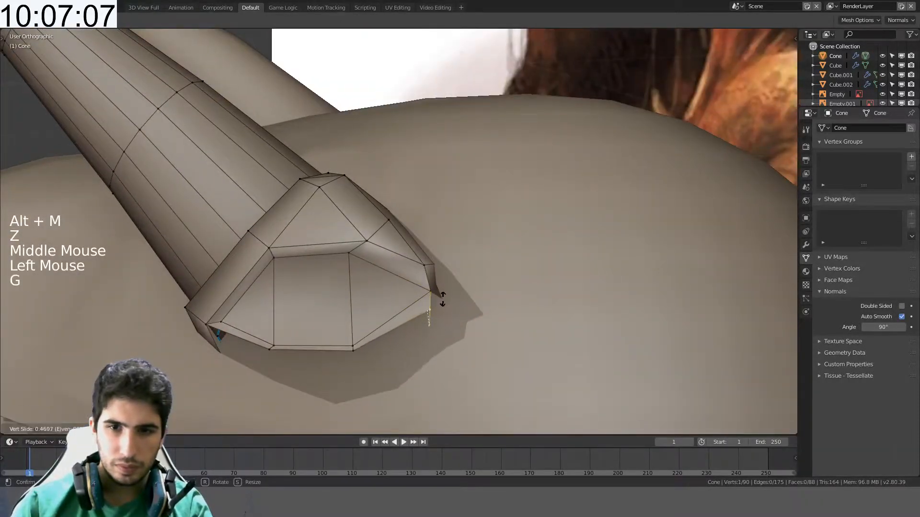
left_click(439, 288)
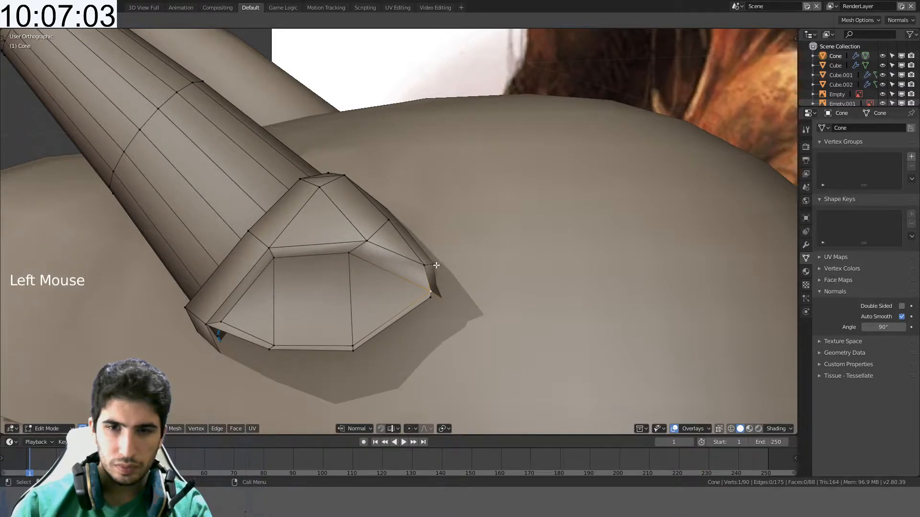
- Select the five vertices around the socket's rear corner through the mesh and move them forward about 0.054 m along Y
key("z")
key("z")
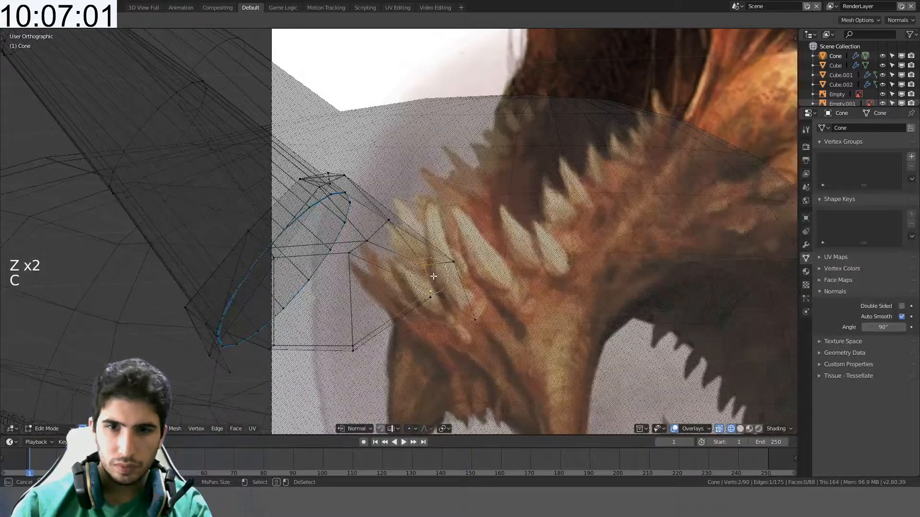
key("z")
middle_click_drag(571, 287, 560, 304)
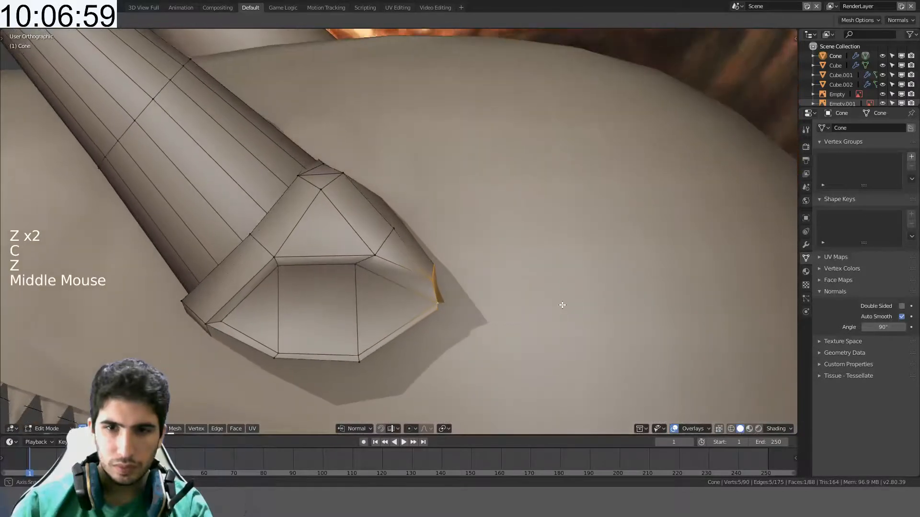
key("g")
key("g")
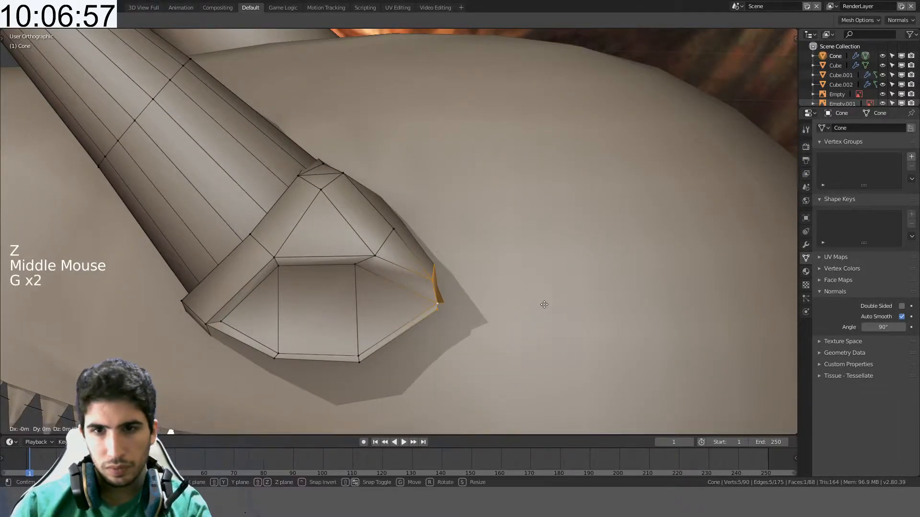
key("g")
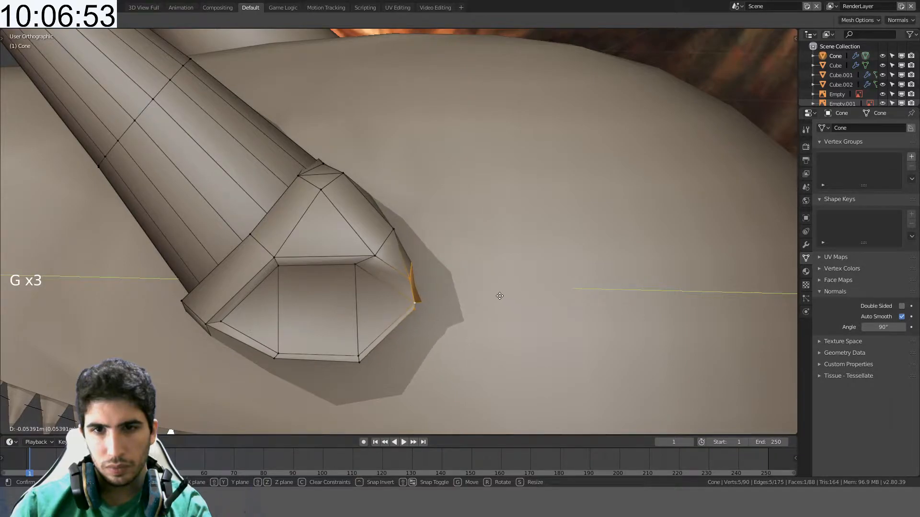
left_click(498, 295)
- Move the brow's upper rear vertex at the horn's base in the horn mesh
mouse_move(498, 295)
middle_mouse_down()
mouse_move(431, 315)
mouse_move(420, 281)
mouse_move(431, 282)
mouse_move(427, 308)
middle_mouse_up()
key("z")
left_click(372, 281)
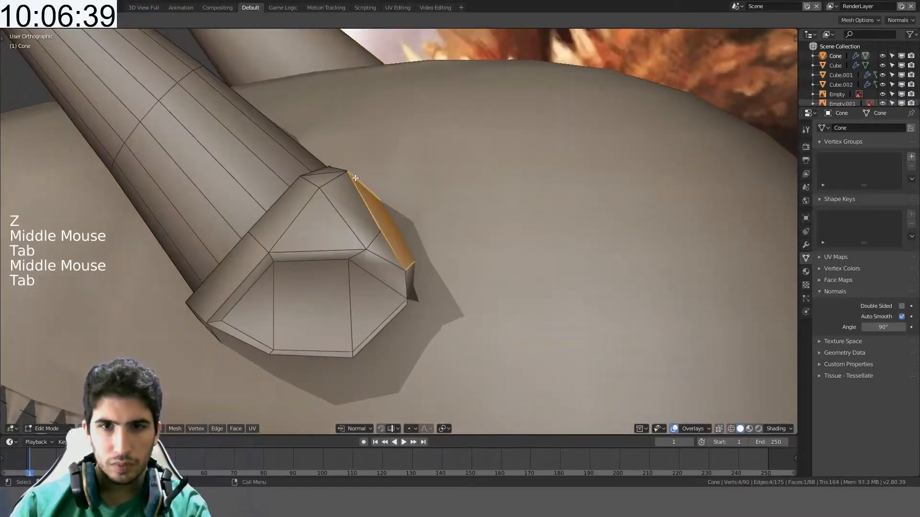
left_click(82, 429)
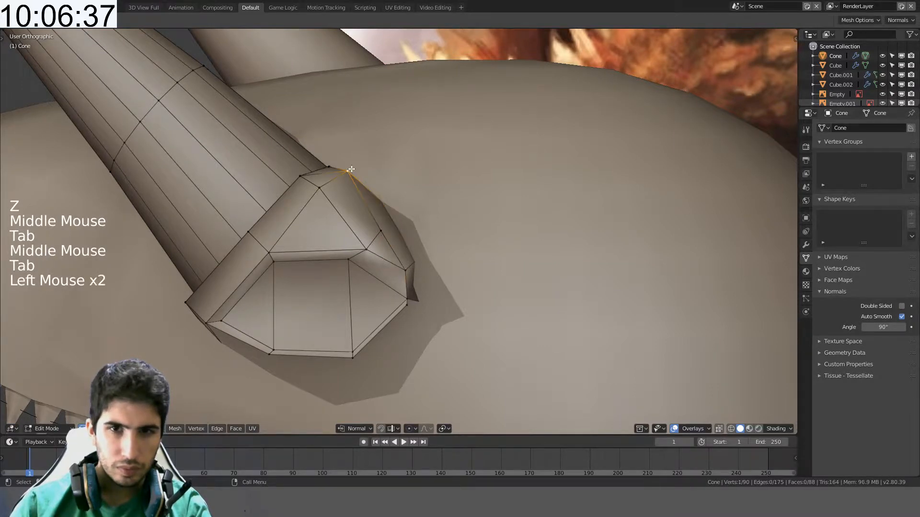
middle_click_drag(351, 169, 392, 349)
key("g")
left_click(368, 161)
key("Tab")
key("Tab")
- Reposition the brow's rear corner vertex at the back of the eye socket
left_click(383, 280)
key("g")
key("g")
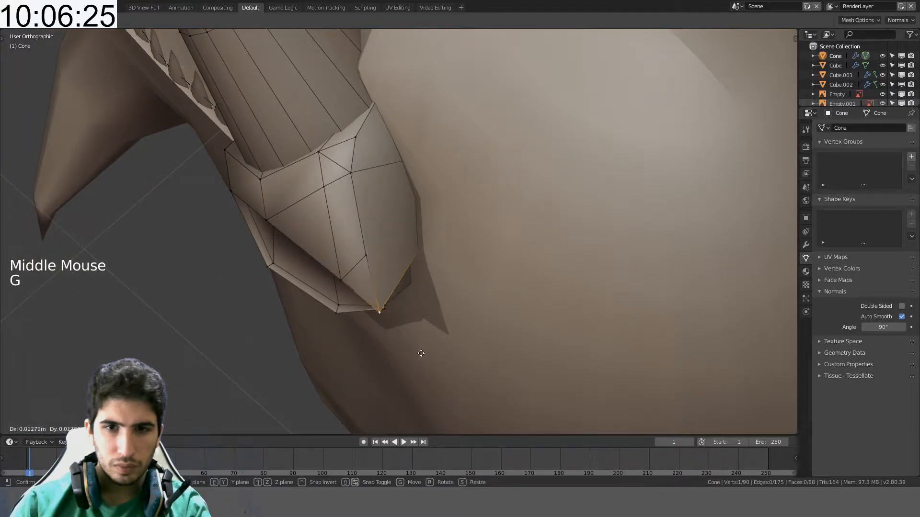
left_click(420, 353)
middle_click_drag(420, 353, 400, 266)
key("Tab")
key("Tab")
- Select the socket's inner upper rear vertex and rear corner vertex and move both along the global X axis
left_click(327, 266)
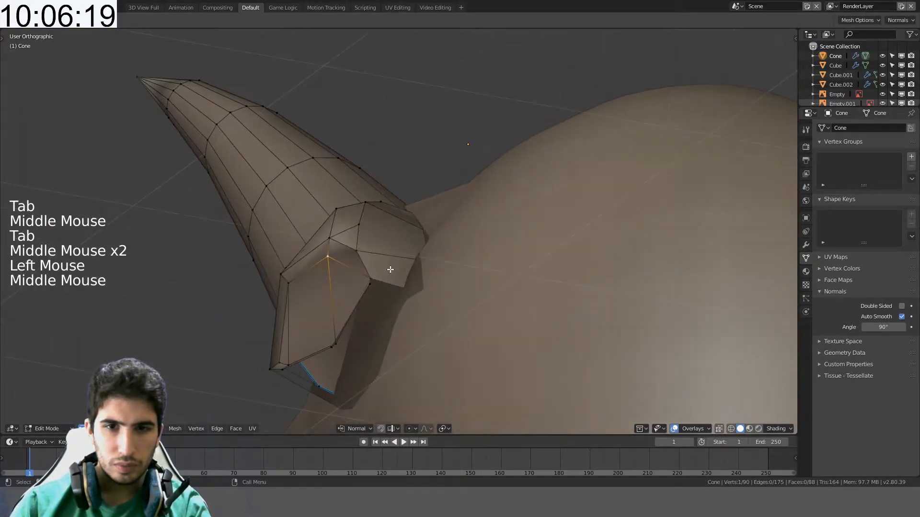
left_click(400, 267, "shift")
key("g")
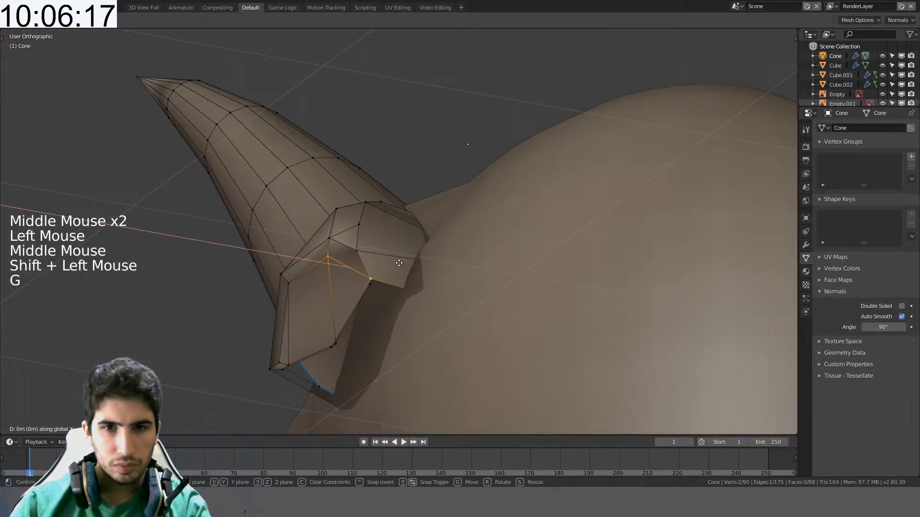
left_click(403, 262)
middle_click_drag(403, 262, 425, 269)
scroll(396, 352, "up", 2)
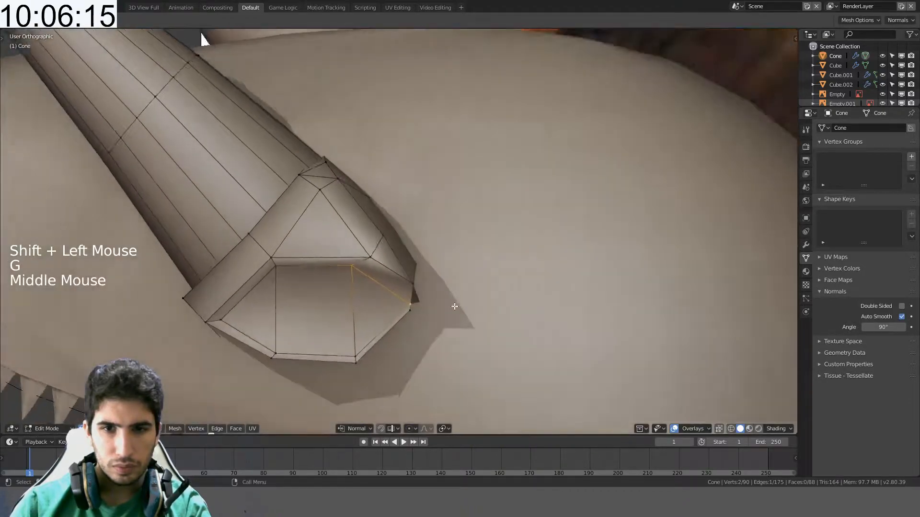
left_click(421, 353)
- Select the three edges of the socket's lower rim and extrude them three times to form a lower eyelid
middle_click_drag(421, 353, 394, 314)
scroll(455, 300, "down", 5)
scroll(474, 205, "down", 3)
middle_click_drag(474, 205, 444, 236, "shift")
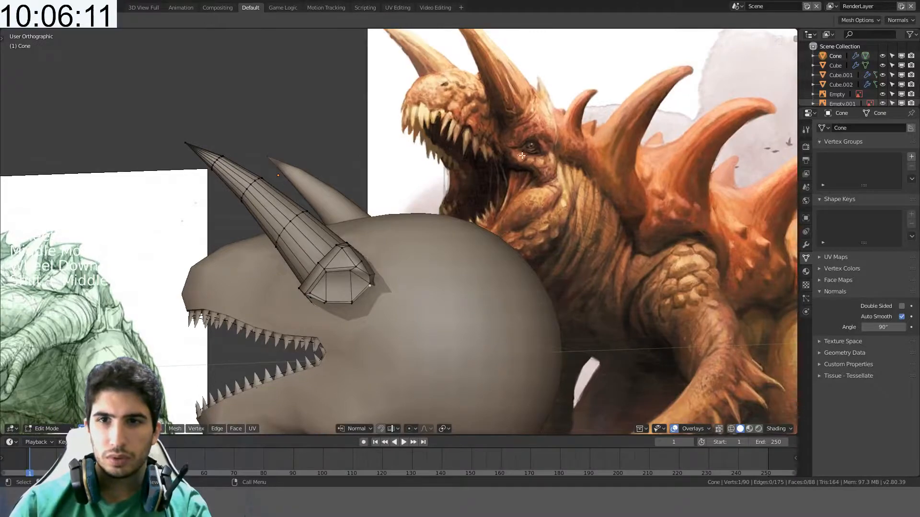
mouse_move(500, 165)
middle_mouse_down()
mouse_move(359, 311)
mouse_move(364, 259)
mouse_move(267, 222)
mouse_move(308, 242)
mouse_move(283, 249)
mouse_move(392, 240)
mouse_move(462, 250)
mouse_move(523, 277)
middle_mouse_up()
left_click(358, 312, "alt")
key("c")
middle_click(290, 242)
right_click(289, 242)
key("z")
key("e")
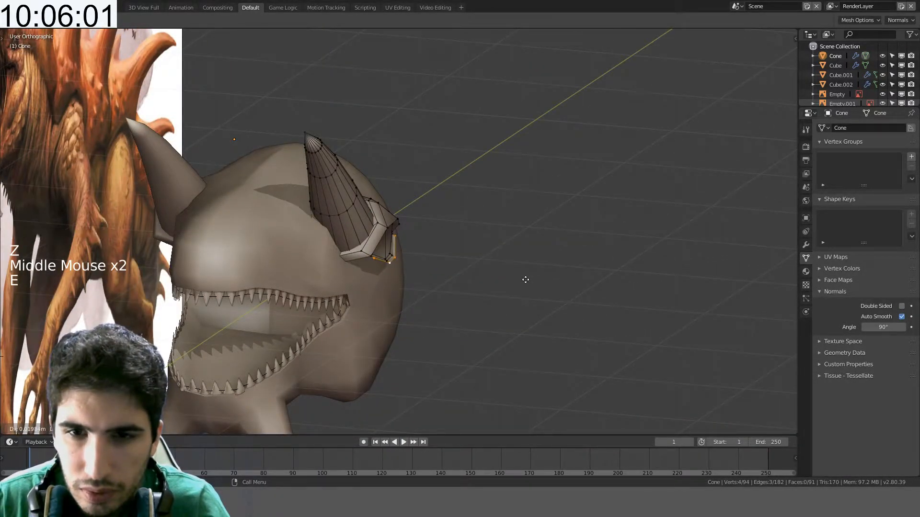
left_click(525, 279)
key("e")
left_click(526, 285)
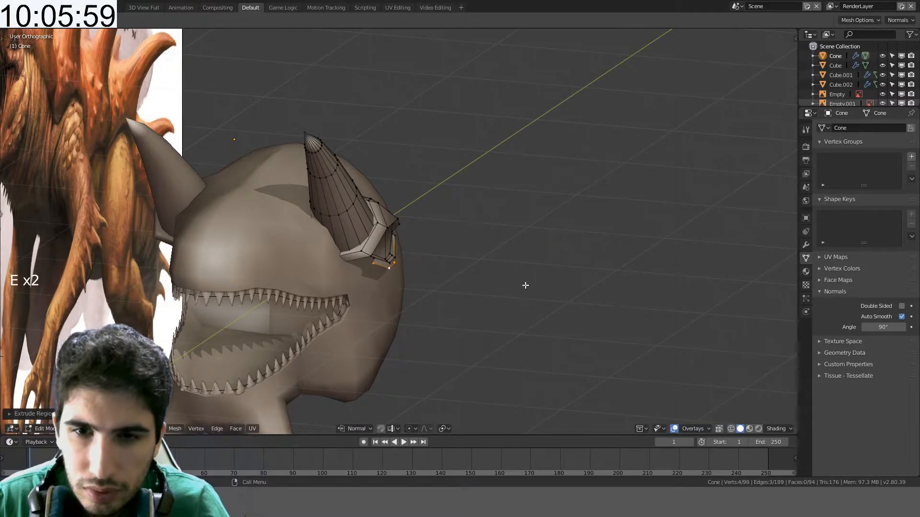
key("e")
left_click(521, 286)
- Try Set Flow on the ring of four edges running across the lower eyelid's extruded strip
middle_click_drag(519, 285, 393, 260)
scroll(368, 258, "up", 2)
scroll(332, 261, "up", 4)
scroll(427, 263, "up", 3)
middle_click_drag(332, 260, 438, 263, "shift")
left_click(88, 428)
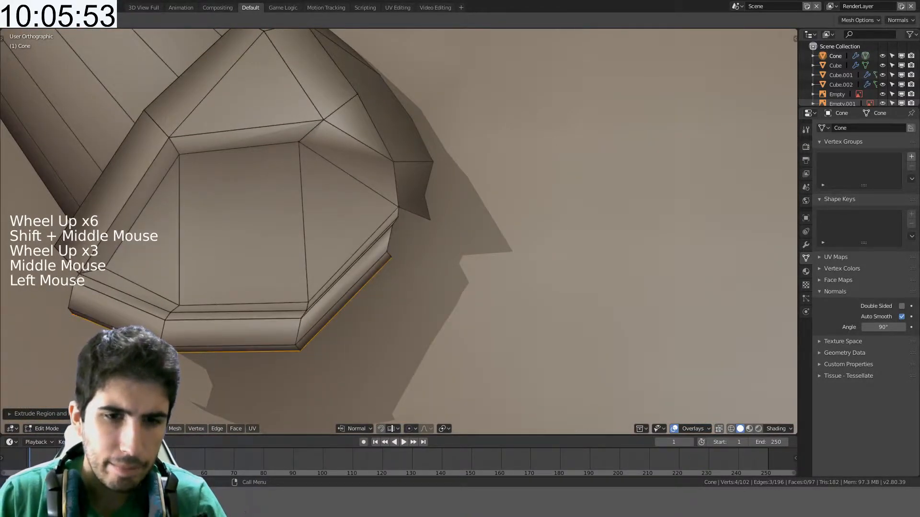
left_click(166, 334, "ctrl+alt")
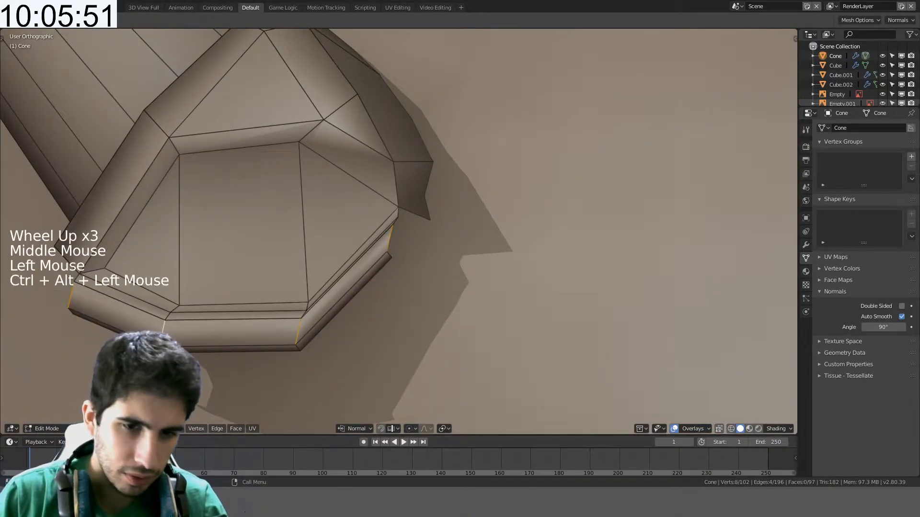
left_click(216, 428)
left_click(269, 197)
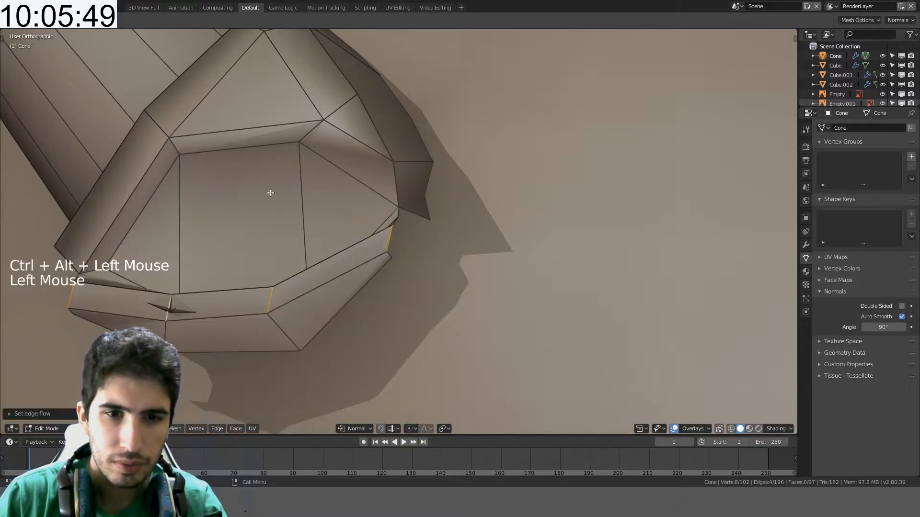
middle_click_drag(268, 193, 237, 295)
key("ctrl+z")
- Try Set Linear and another Set Flow on the edges across the lower eyelid
left_click(296, 271, "ctrl+alt")
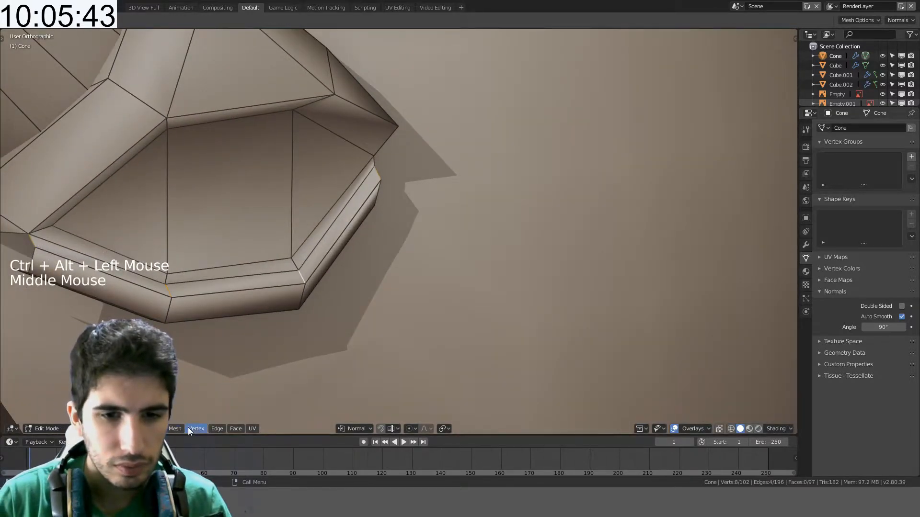
left_click(216, 428)
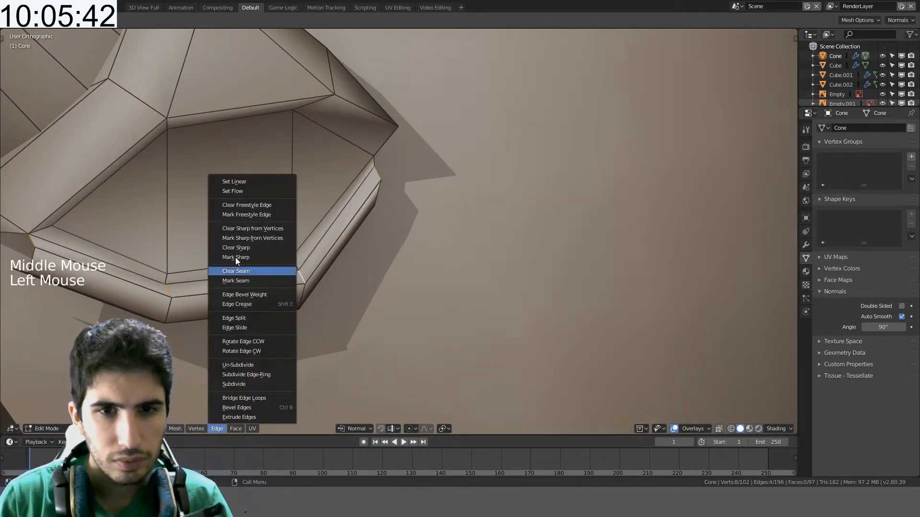
left_click(252, 182)
middle_click_drag(273, 185, 313, 191)
scroll(308, 203, "down", 1)
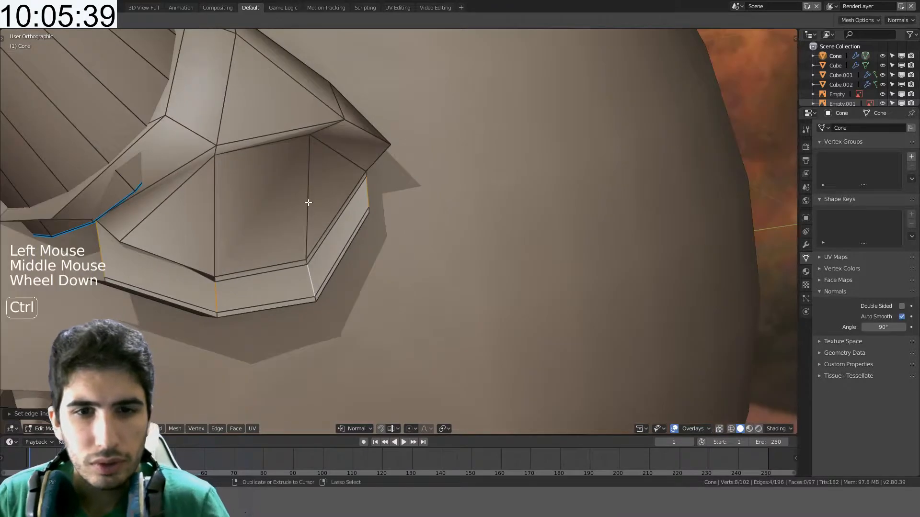
key("ctrl+z")
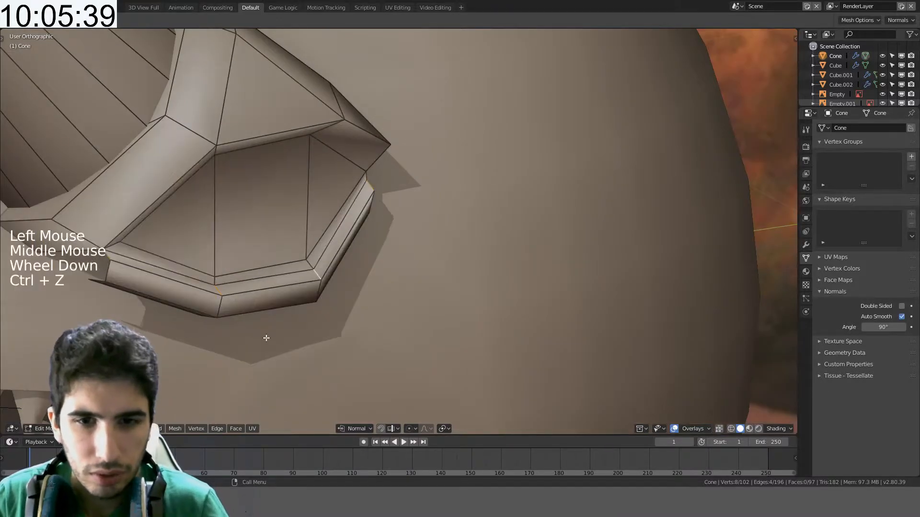
left_click(221, 429)
left_click(233, 191)
middle_click_drag(240, 201, 225, 278)
key("ctrl+z")
- Try a level 1 Subdivision Surface on the horn object in Object Mode
middle_click_drag(225, 278, 355, 266)
key("a")
key("Tab")
key("ctrl+1")
scroll(322, 244, "down", 4)
scroll(384, 201, "down", 2)
key("ctrl+z")
- Select the three vertices at the lower eyelid's rear end and move and rotate them in the right view
scroll(428, 233, "up", 3)
key("Tab")
scroll(421, 239, "up", 4)
left_click(80, 428)
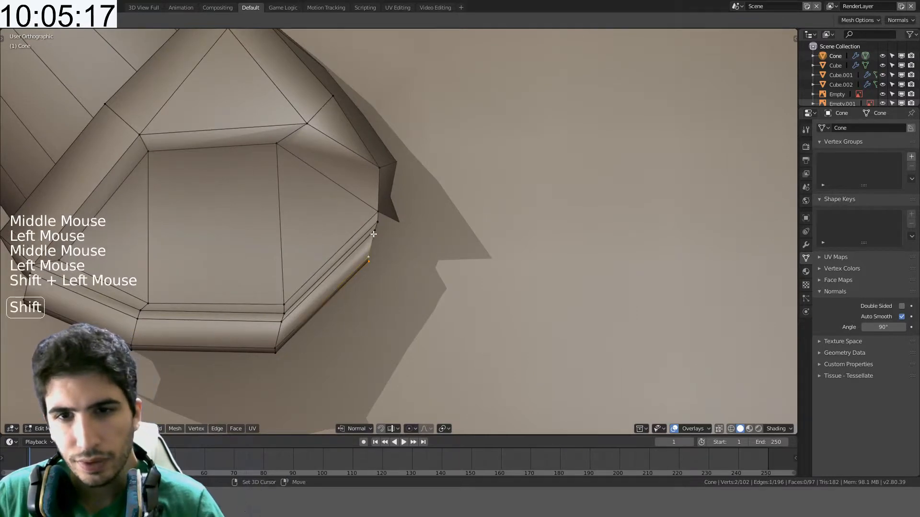
key("KP_3")
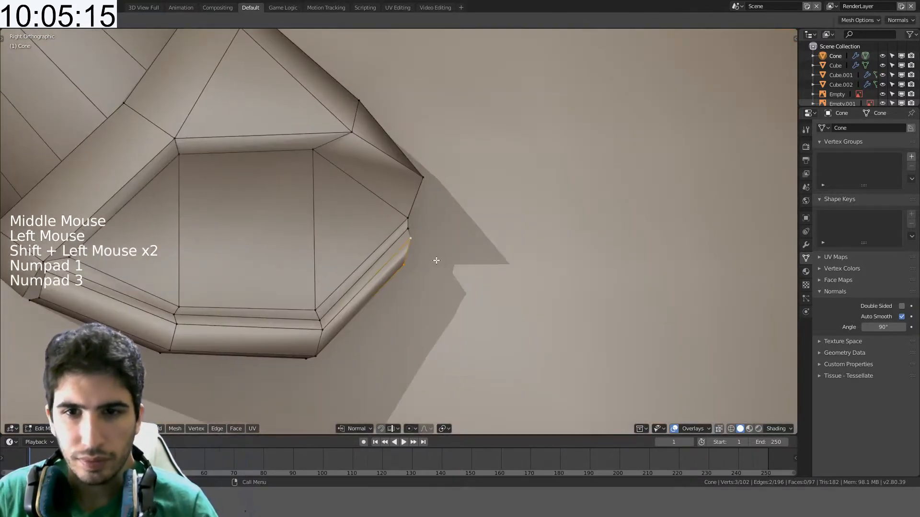
key("g")
key("r")
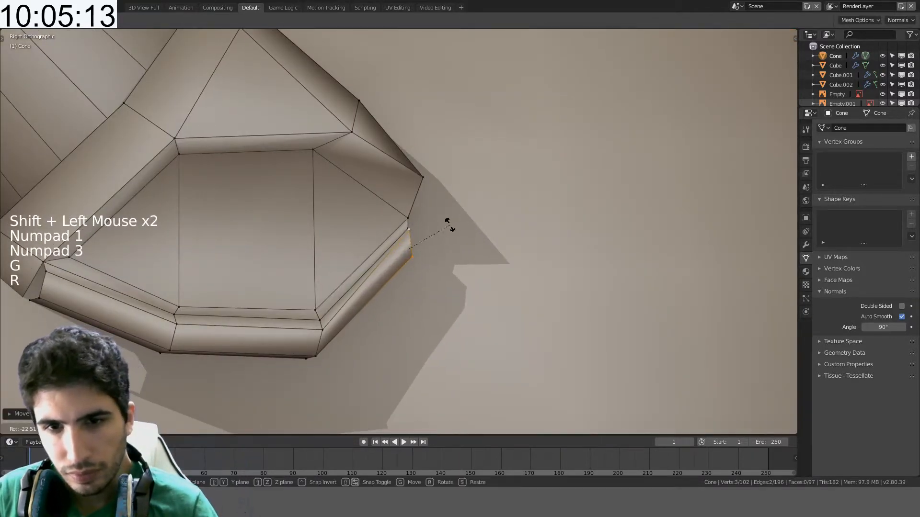
key("g")
left_click(453, 234)
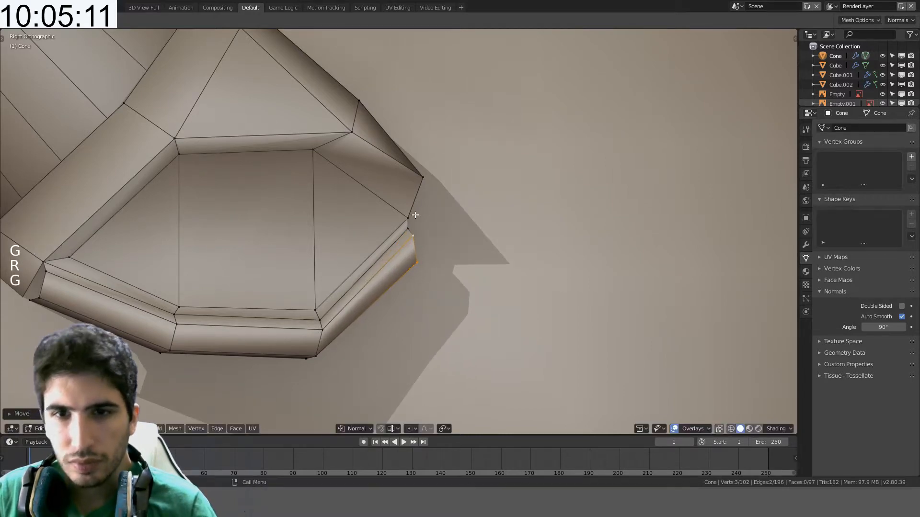
- Fill new faces behind the lower eyelid's outer edge and around its rear end, joining it to the socket's outer side
middle_click_drag(452, 217, 335, 237)
key("ctrl+z")
key("f")
key("f")
key("f")
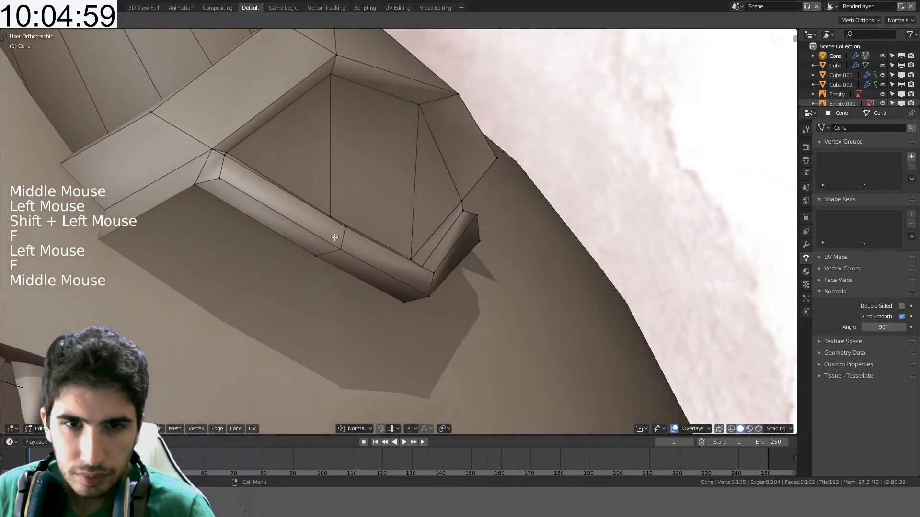
key("f")
middle_click_drag(194, 190, 304, 243)
left_click(191, 221)
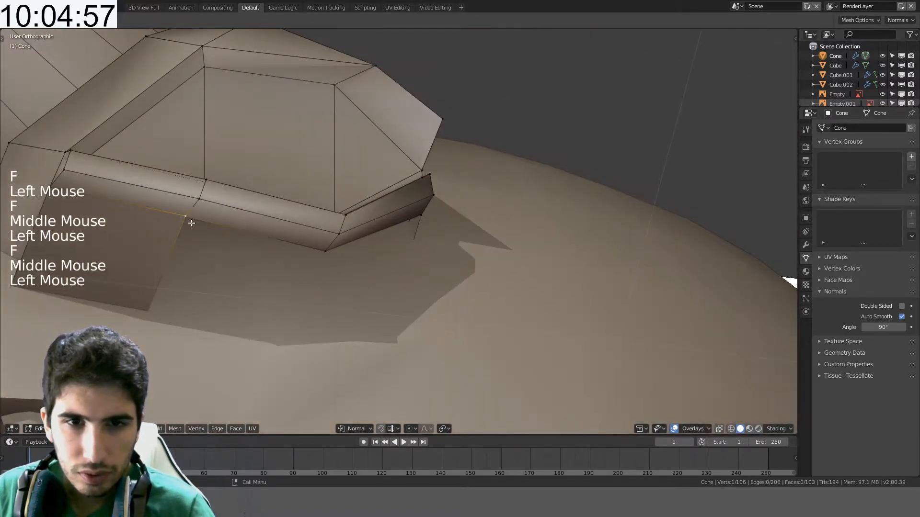
key("f")
middle_click_drag(187, 222, 197, 300)
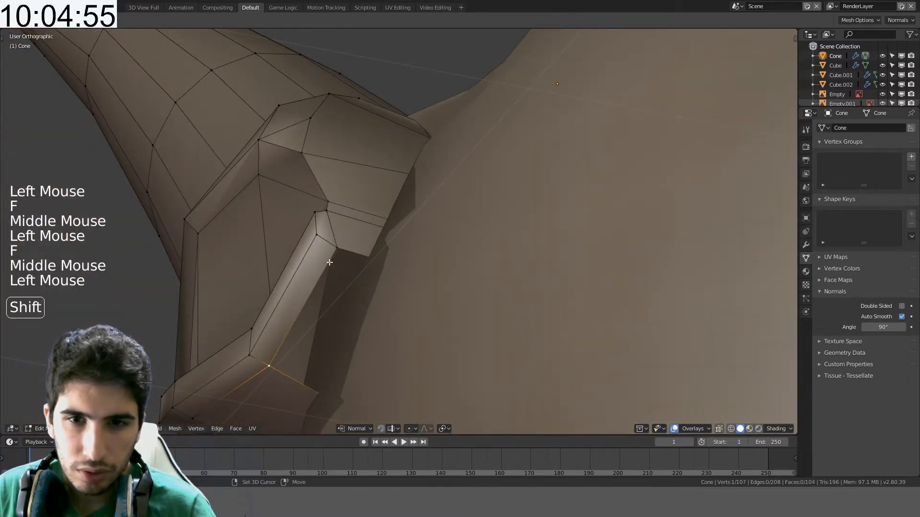
key("f")
- Leave Edit Mode and examine the new lower eyelid against the head
scroll(338, 245, "down", 1)
scroll(384, 291, "down", 2)
middle_click_drag(341, 260, 290, 238)
key("Tab")
scroll(407, 226, "down", 1)
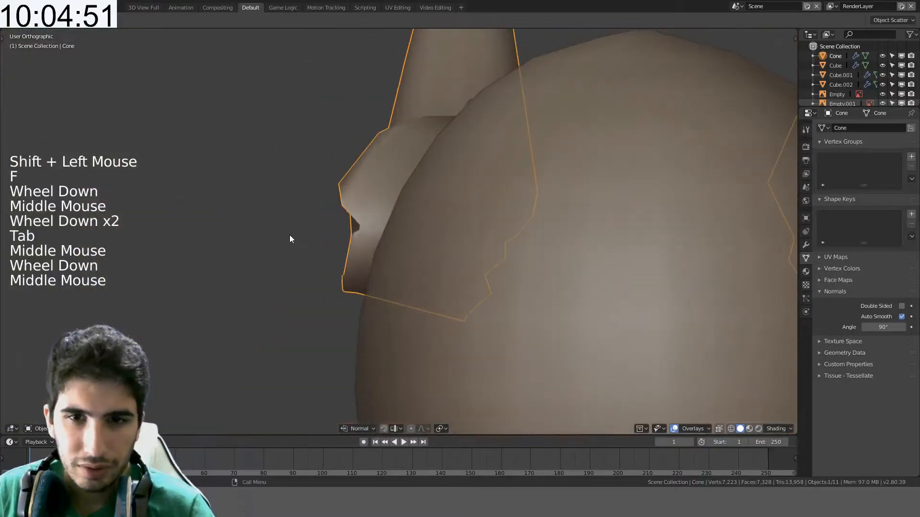
scroll(294, 183, "up", 6)
- Try to fill the gap between the socket's rear corner and the lower eyelid's end with a face
key("Tab")
middle_click_drag(240, 168, 429, 273, "shift")
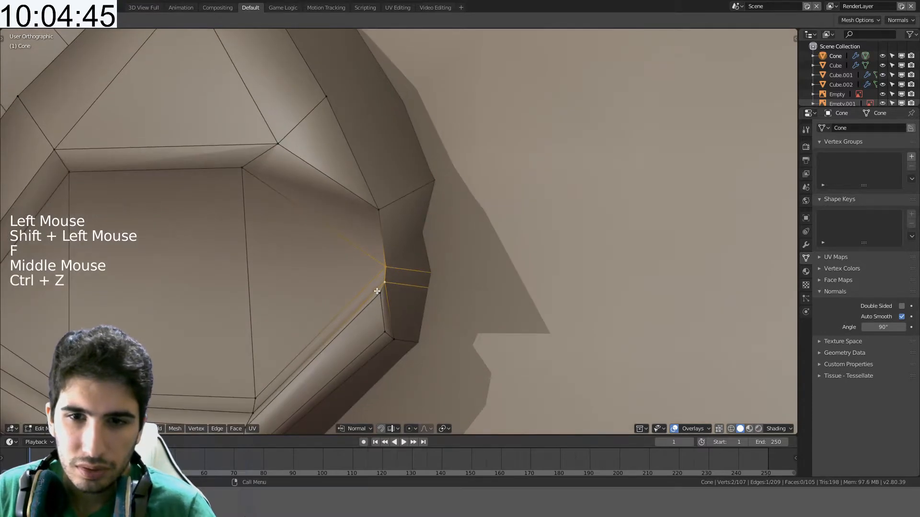
key("f")
middle_click_drag(377, 207, 407, 235)
key("Tab")
key("Tab")
key("ctrl+z")
key("ctrl+z")
key("ctrl+z")
key("ctrl+z")
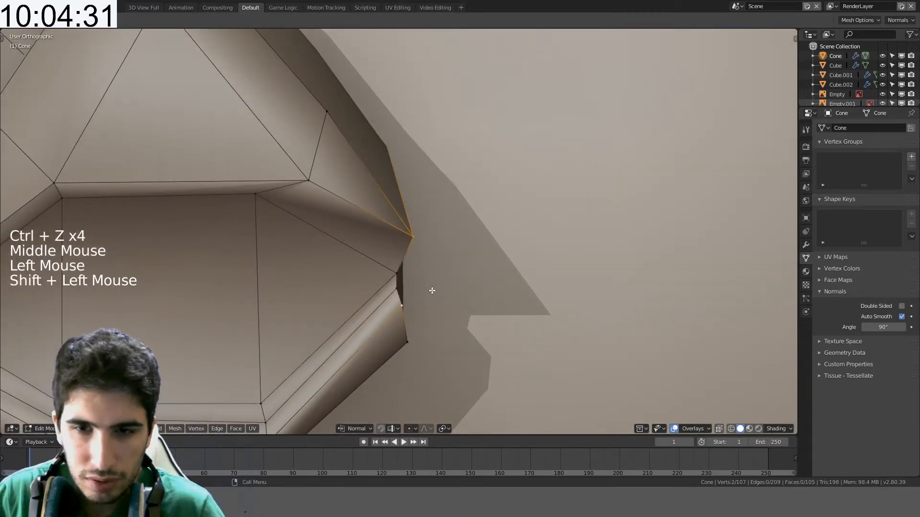
- Merge the brow's rear corner vertex with the lower eyelid's end vertex at their center, and dissolve the adjoining outer side edge
middle_click_drag(429, 284, 500, 264)
key("alt+m")
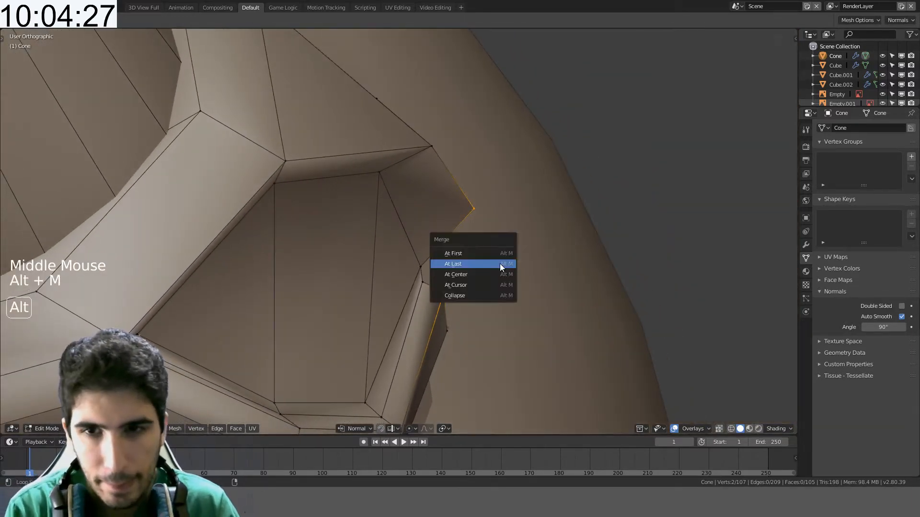
left_click(499, 272)
middle_click_drag(498, 274, 340, 294)
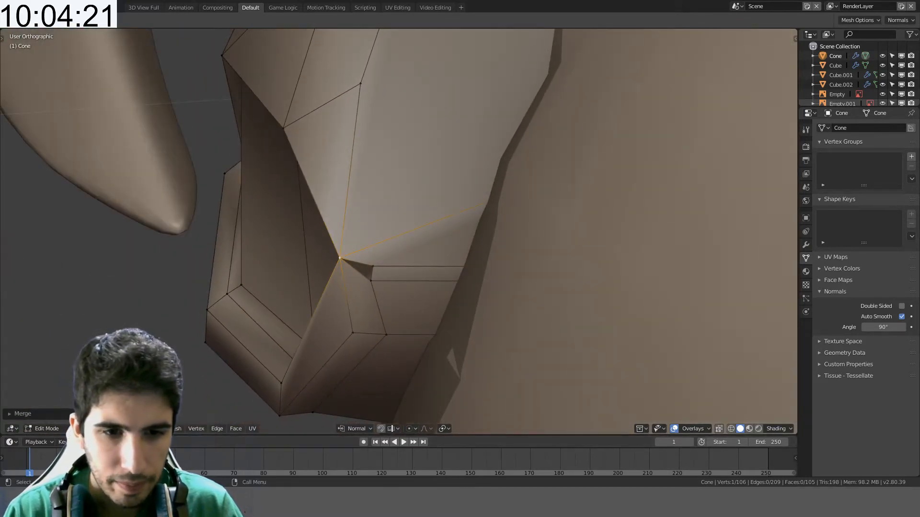
key("ctrl+x")
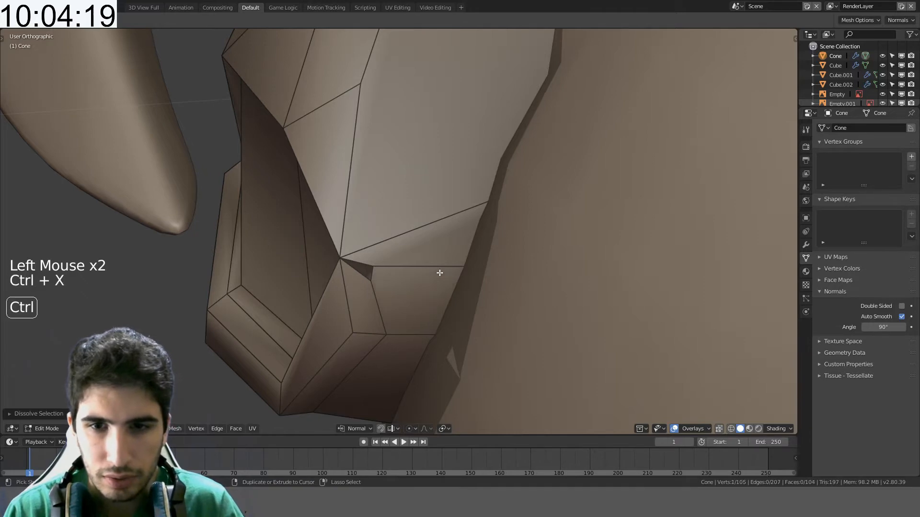
- Merge the two adjacent vertices left in the small gap just inside the socket's rear corner
middle_click_drag(439, 269, 377, 283)
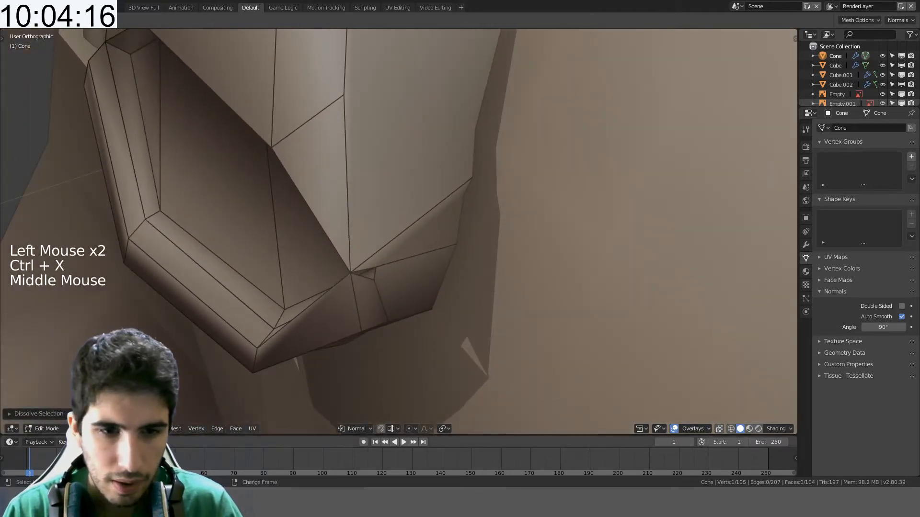
left_click(373, 278)
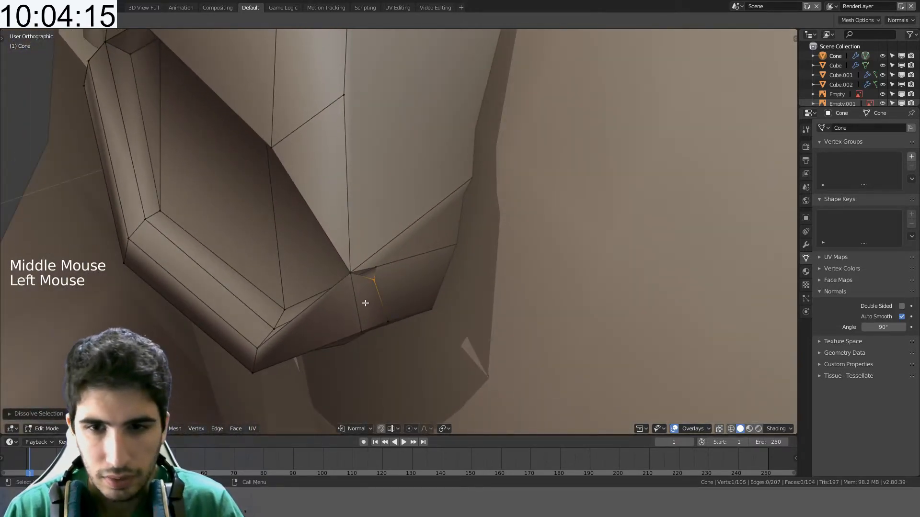
key("alt+m")
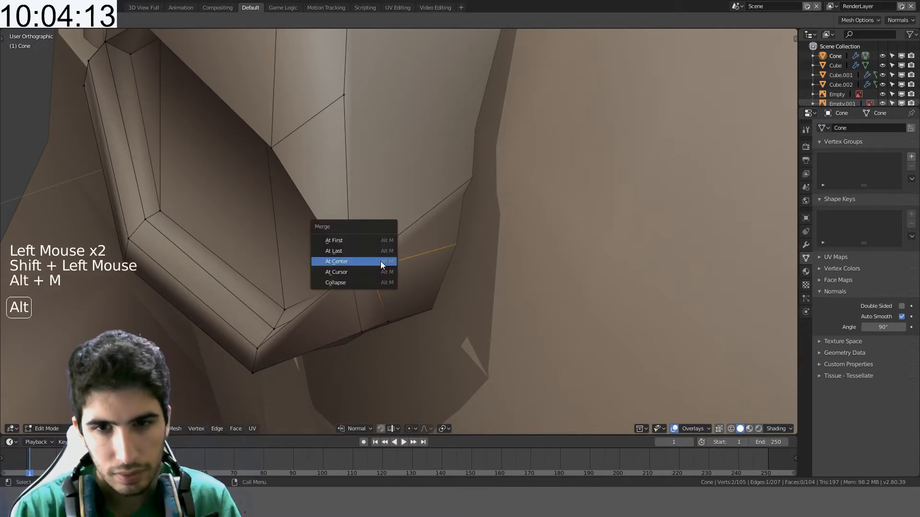
left_click(381, 261)
key("ctrl+z")
key("alt+m")
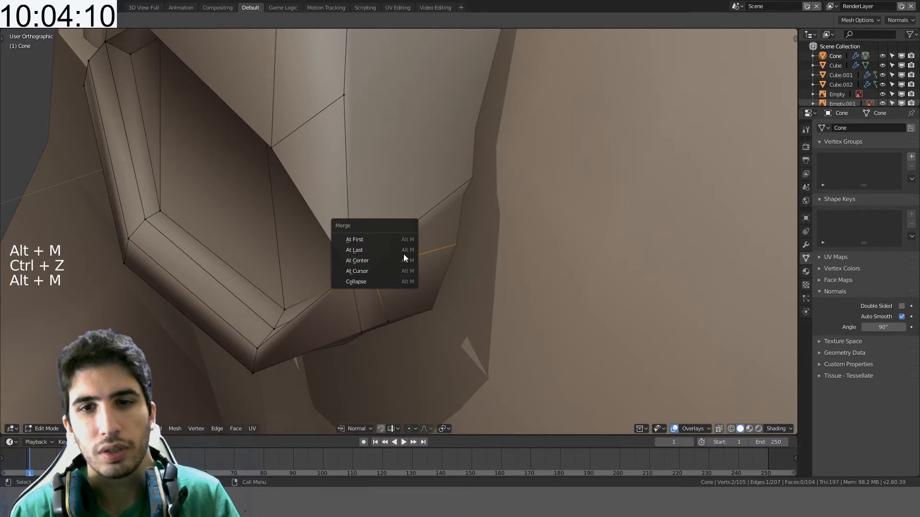
left_click(404, 256)
middle_click_drag(403, 256, 555, 177)
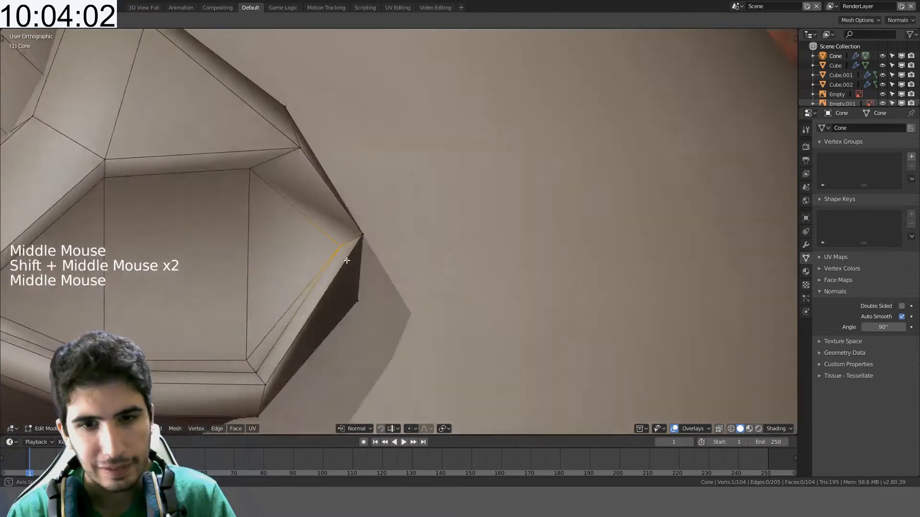
middle_click_drag(345, 268, 362, 303)
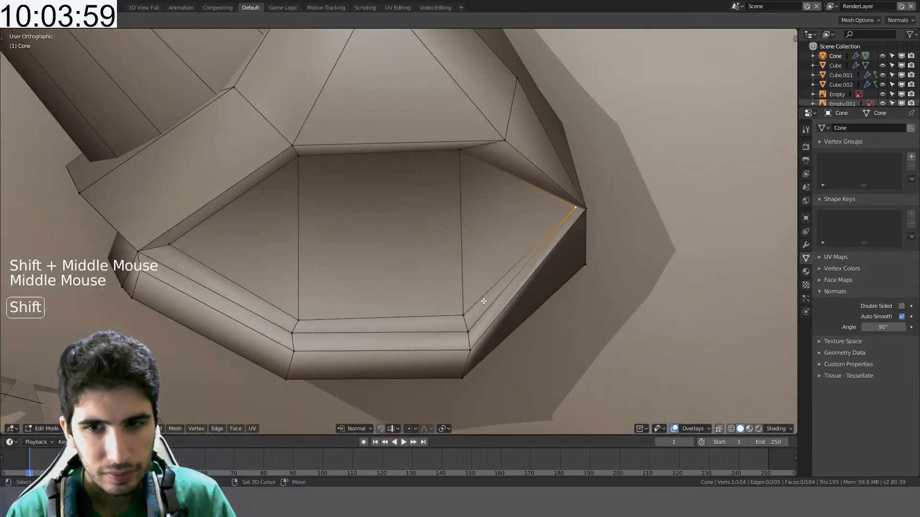
middle_click_drag(484, 301, 403, 312, "shift")
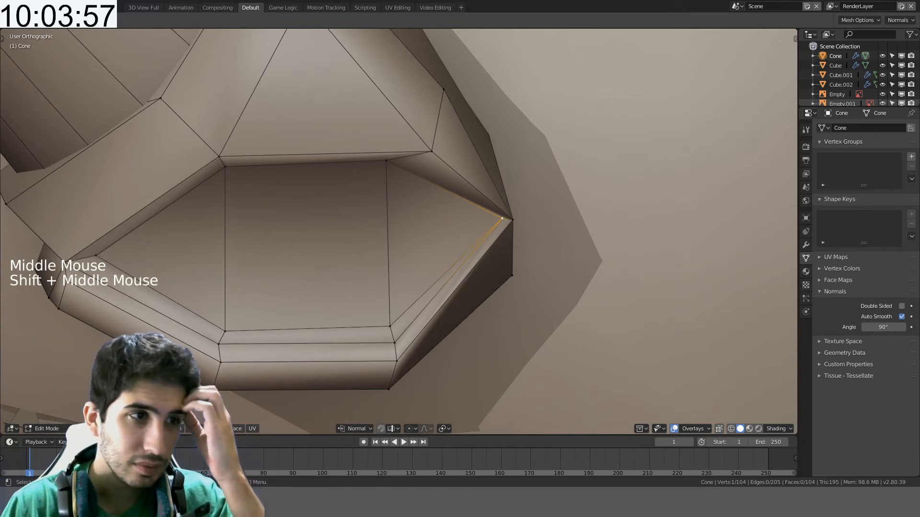